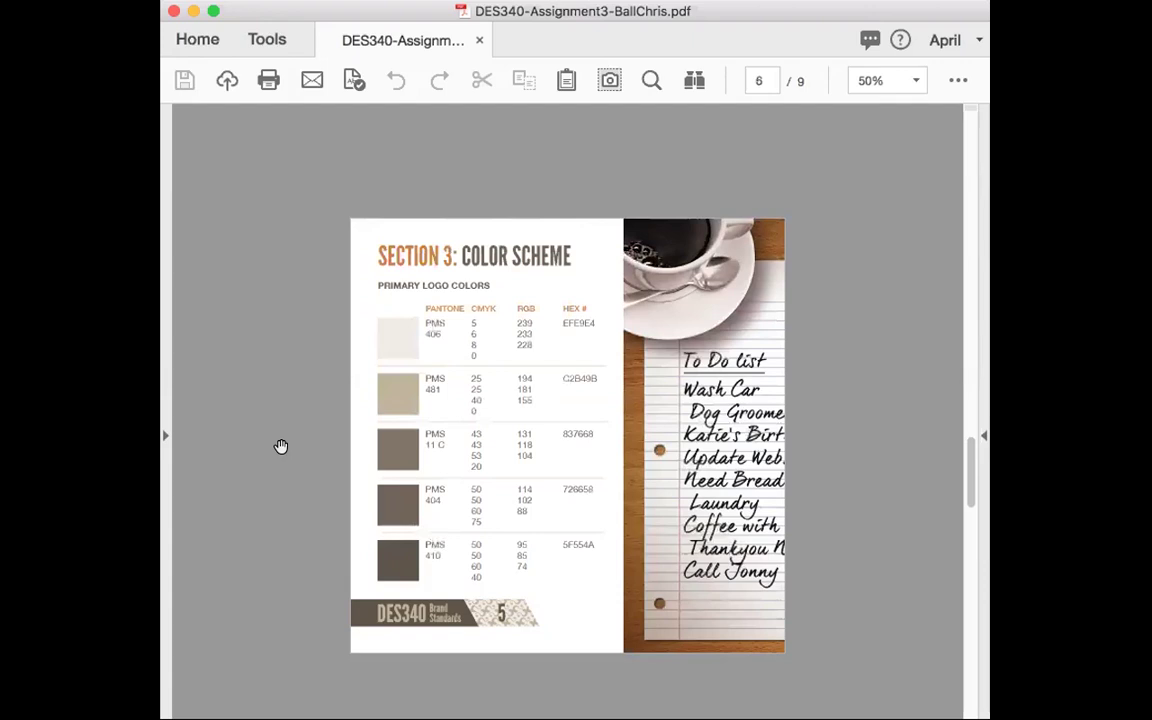
- Review the Thrive Coffee Company brand standards from the primary logo colors through complementary colors to the promotional suggestions
scroll(281, 446, "down", 3)
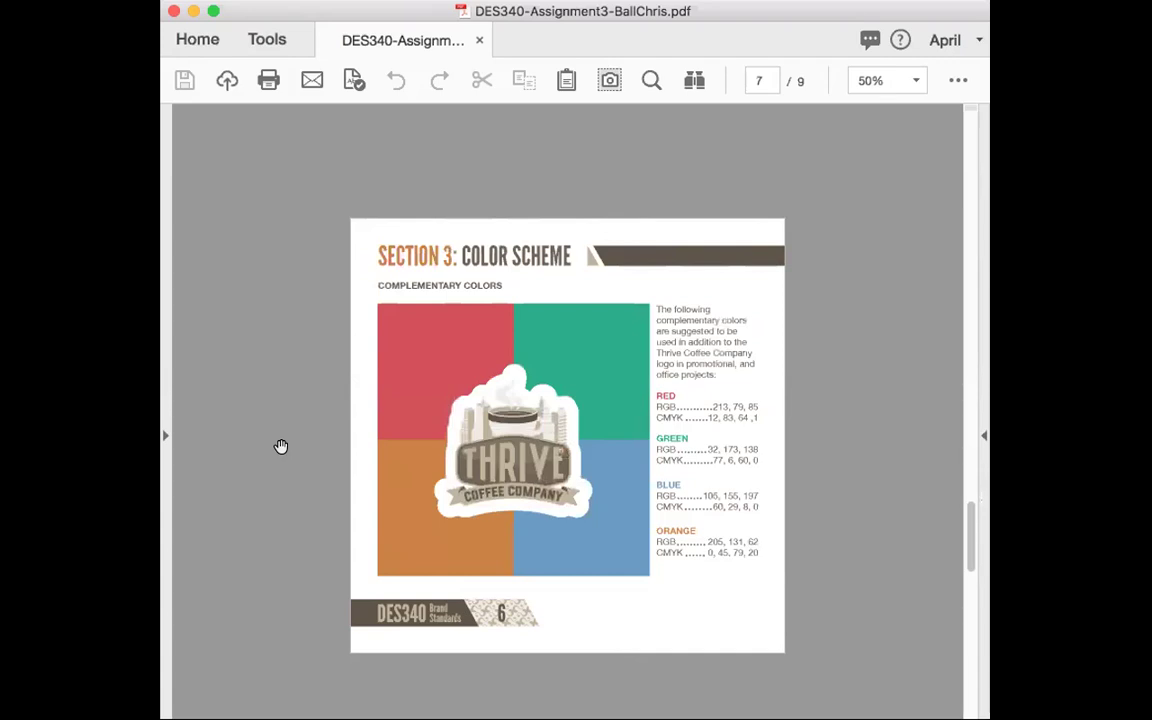
scroll(281, 446, "down", 3)
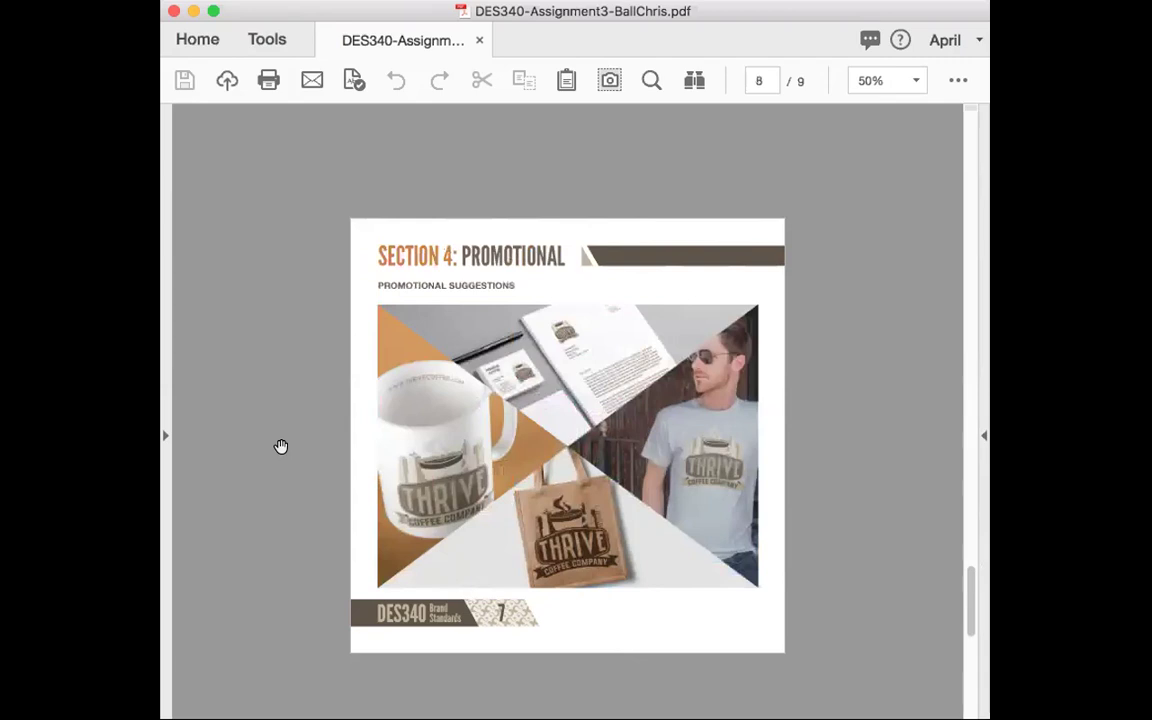
scroll(281, 446, "down", 3)
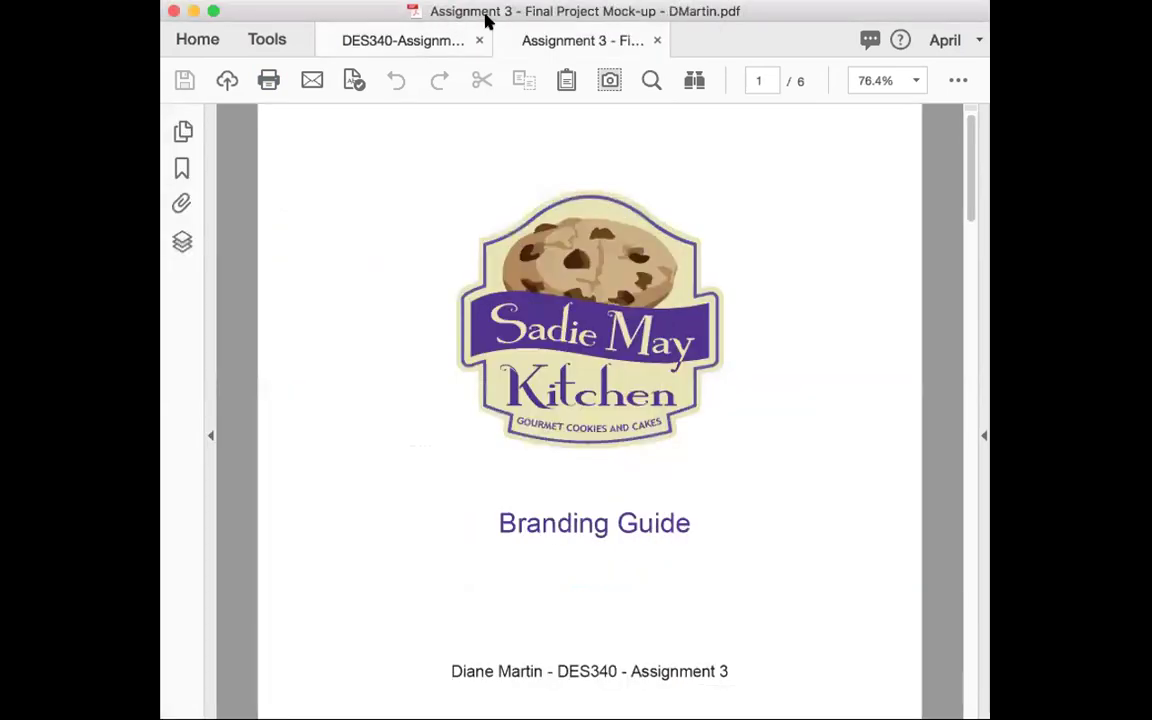
- Review the Sadie May Kitchen branding guide from the cover through brand description, proper and improper logo use, and colors
key("super+minus")
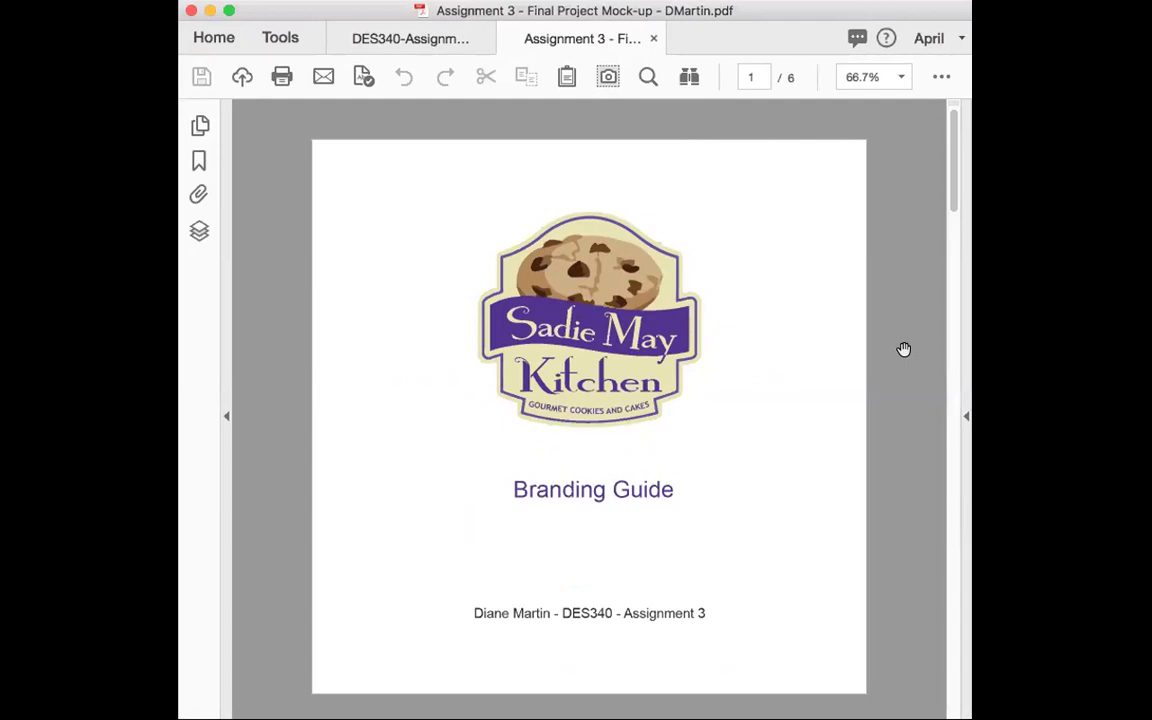
scroll(903, 349, "down", 3)
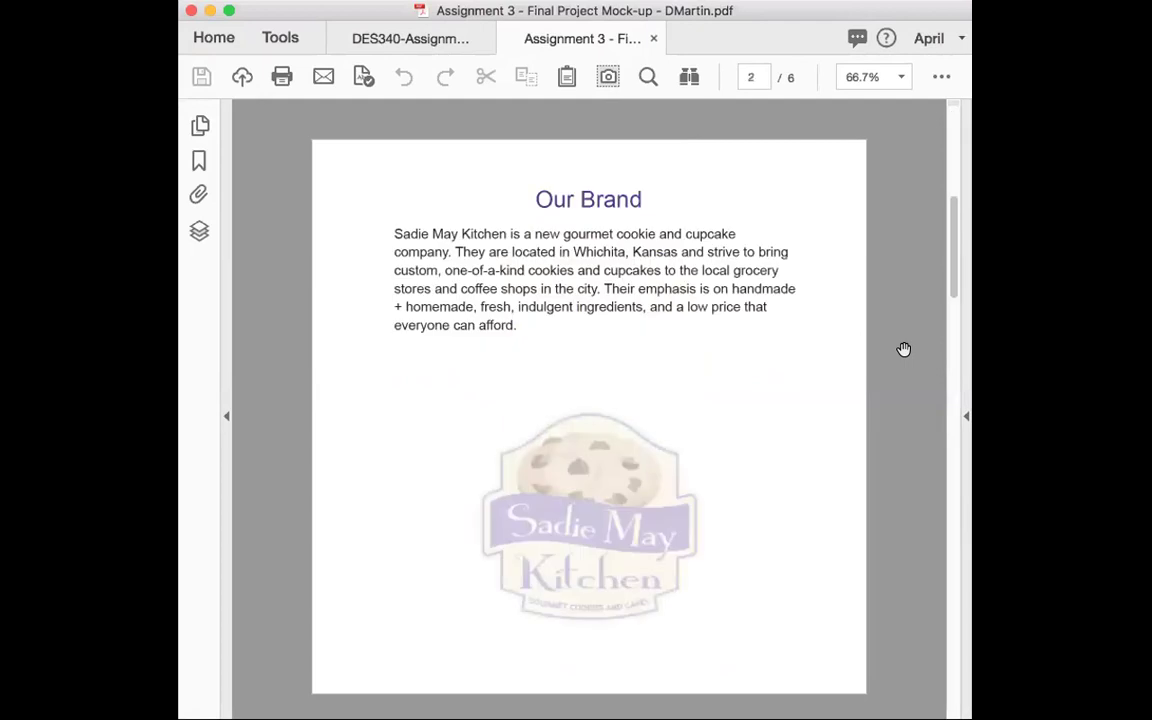
scroll(903, 349, "up", 3)
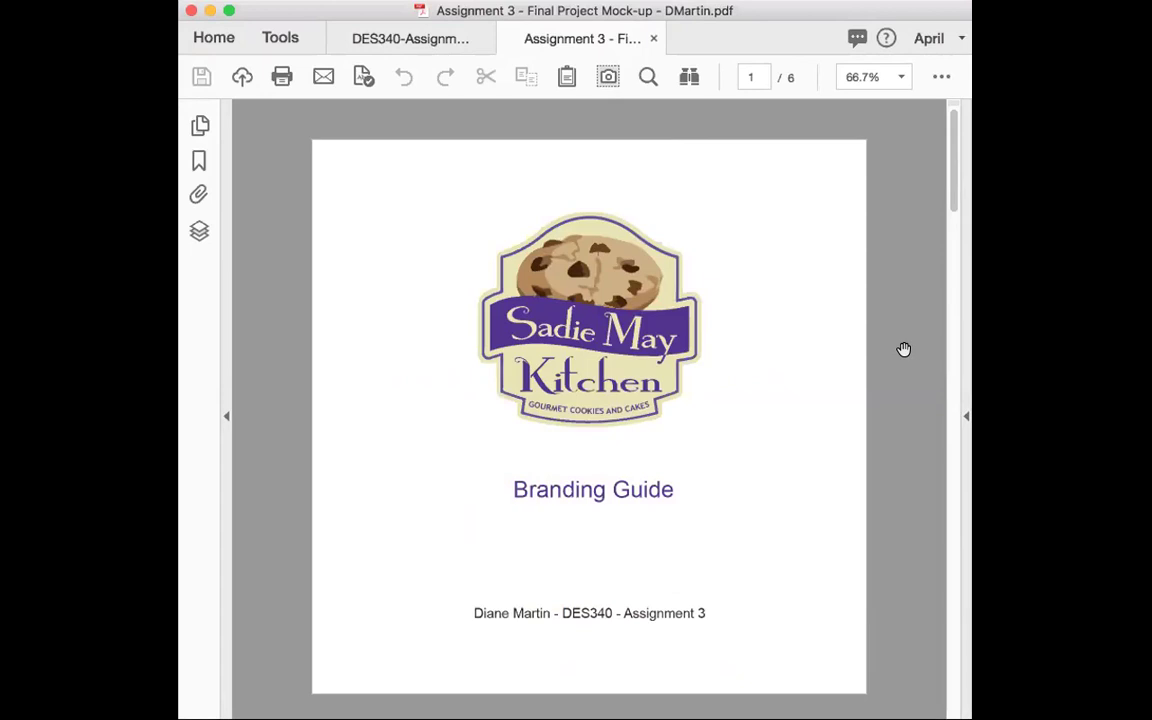
scroll(903, 349, "down", 3)
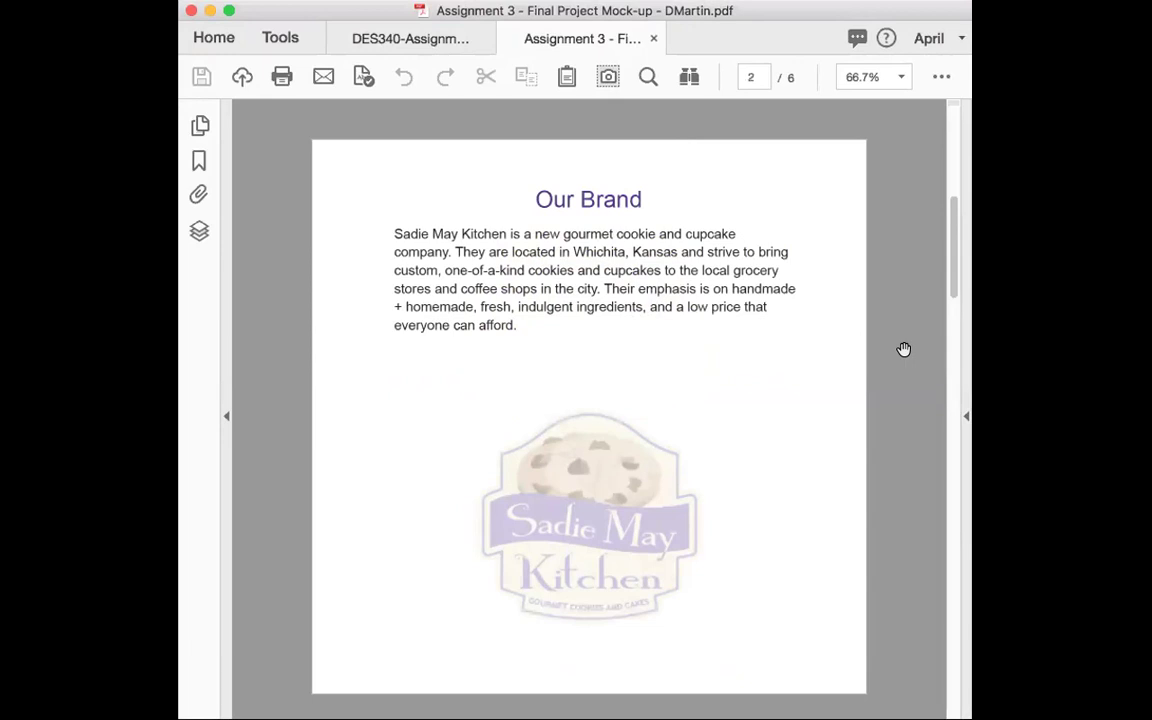
scroll(903, 349, "down", 3)
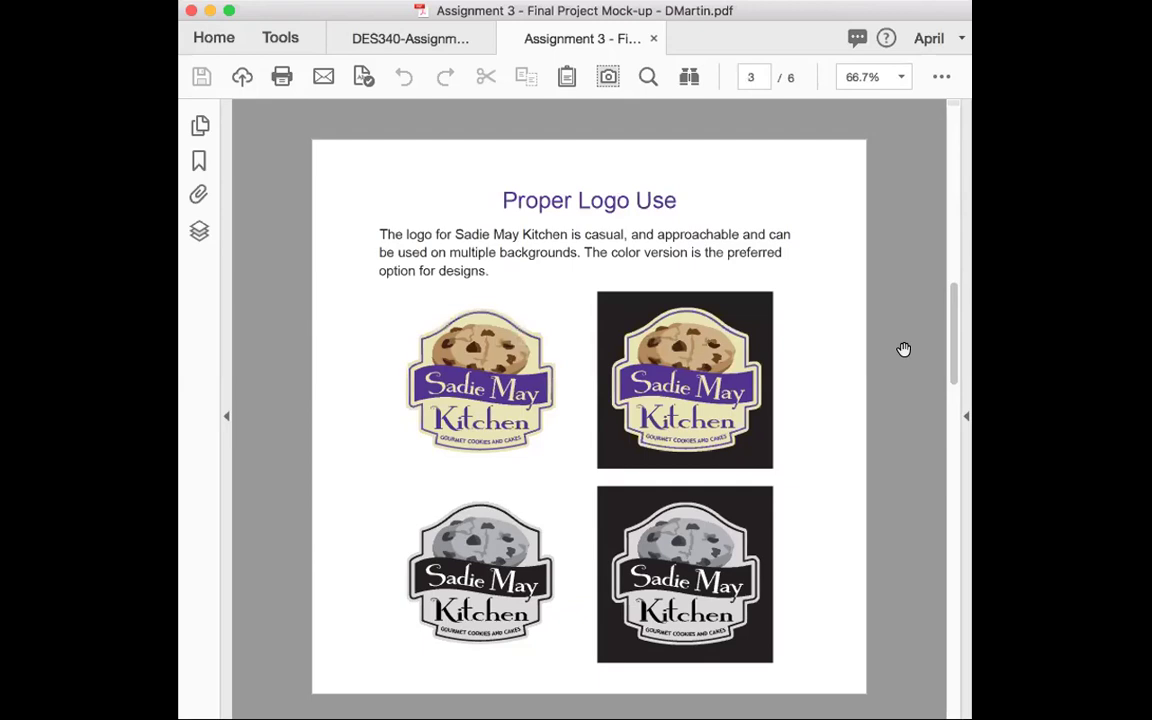
scroll(903, 349, "down", 3)
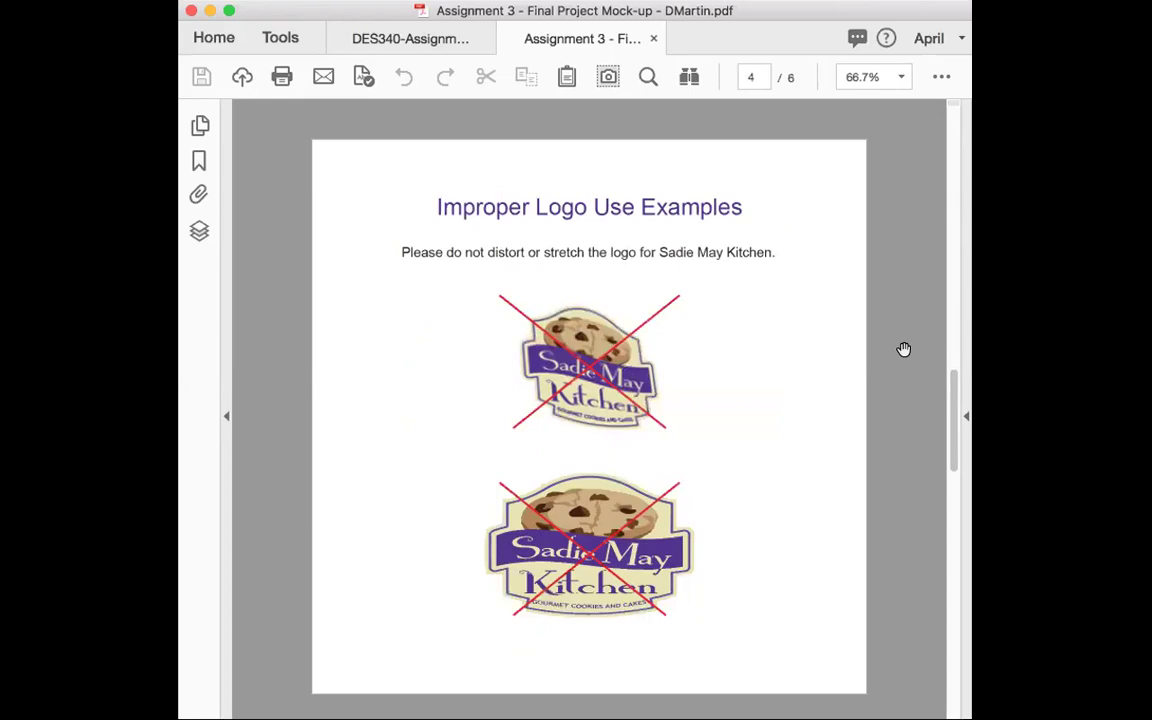
scroll(903, 349, "down", 3)
scroll(903, 349, "up", 3)
scroll(903, 349, "down", 2)
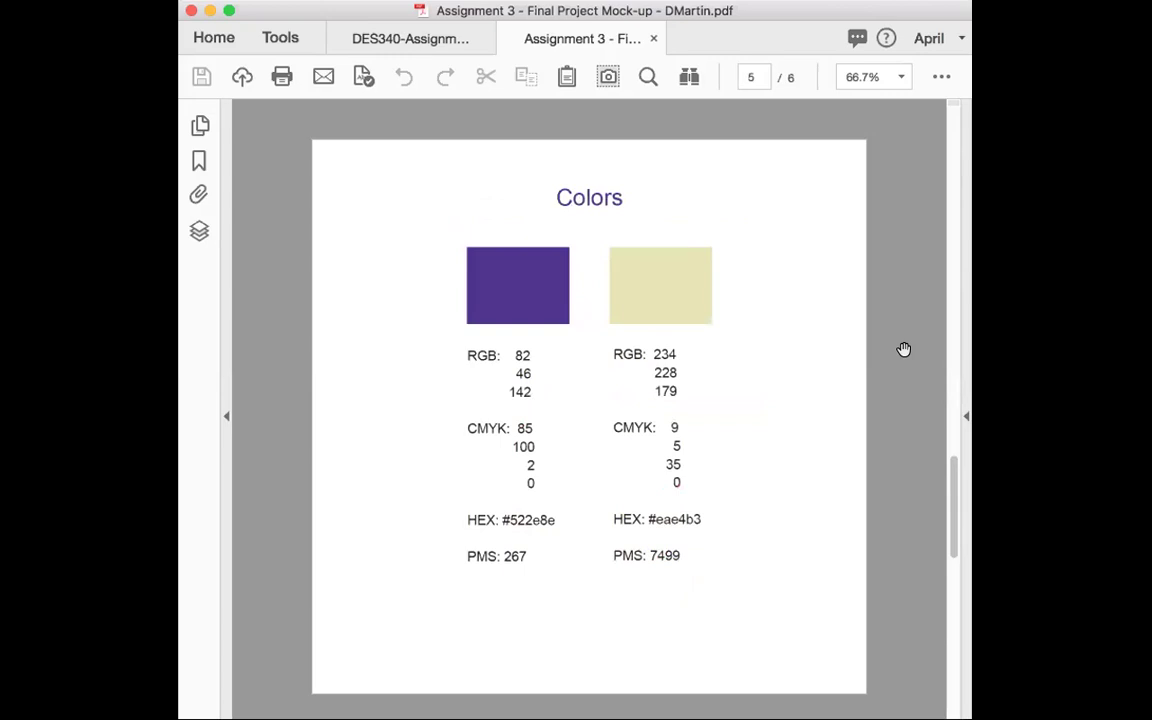
scroll(903, 349, "down", 2)
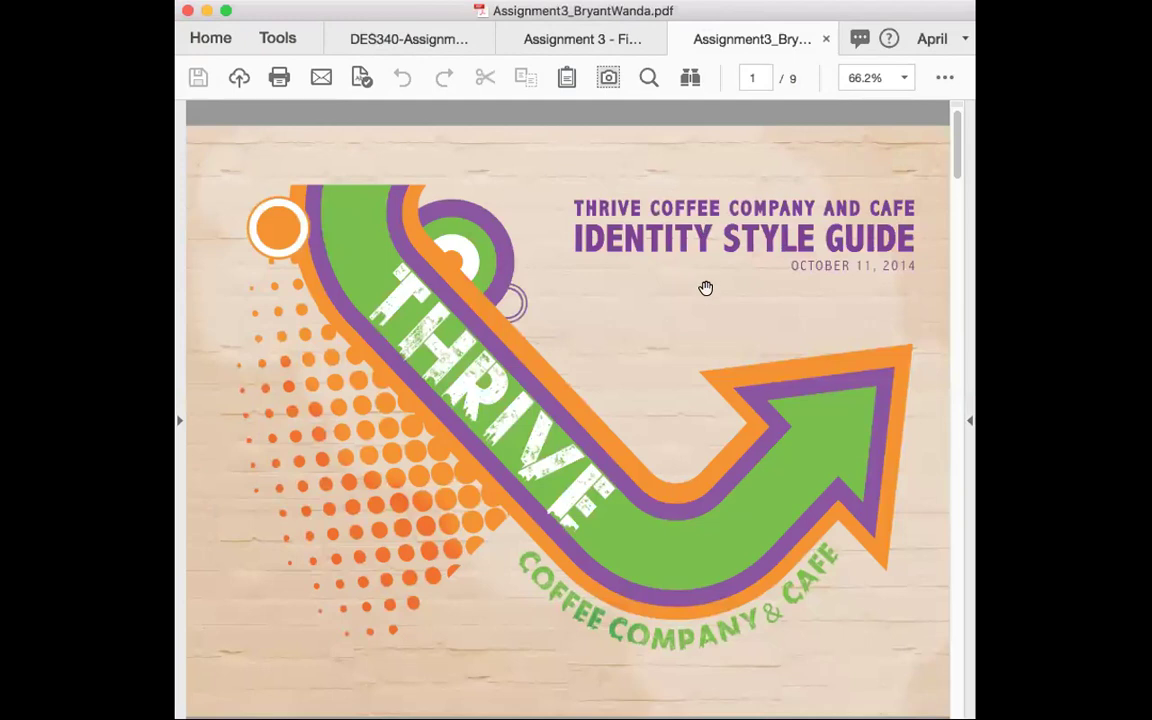
- Page through the Thrive Coffee Company and Cafe identity style guide, covering overview, brand logo, color palette, typology and logo applications
key("super+minus")
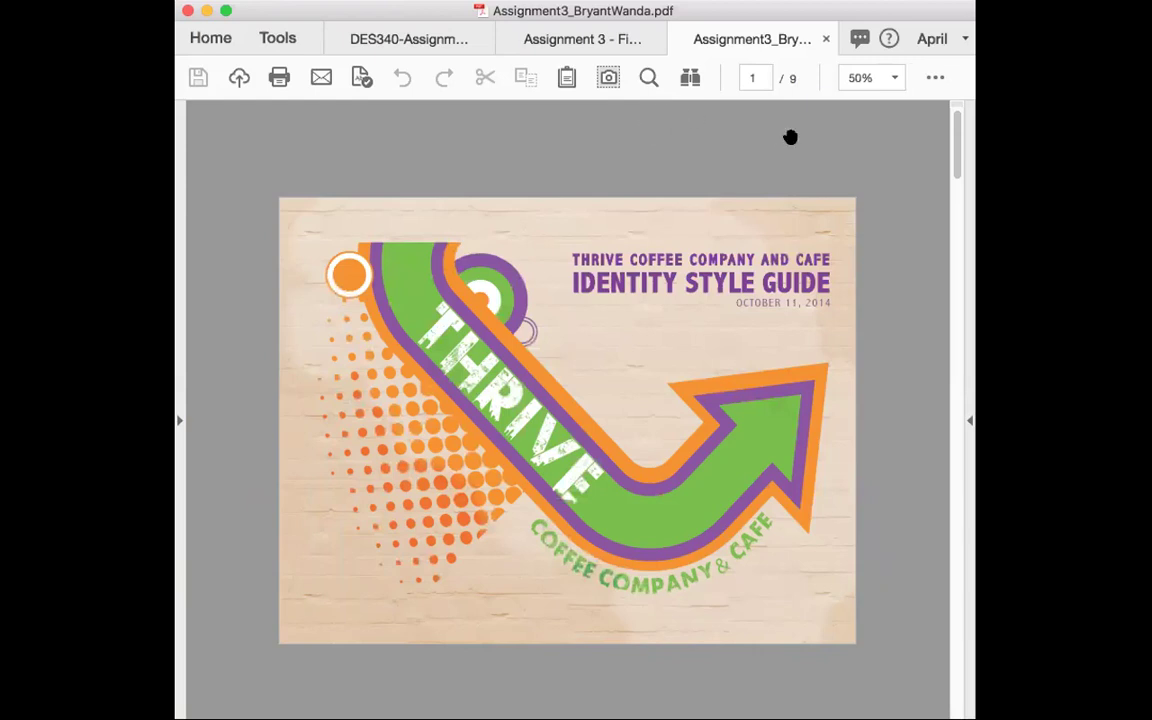
key("Right")
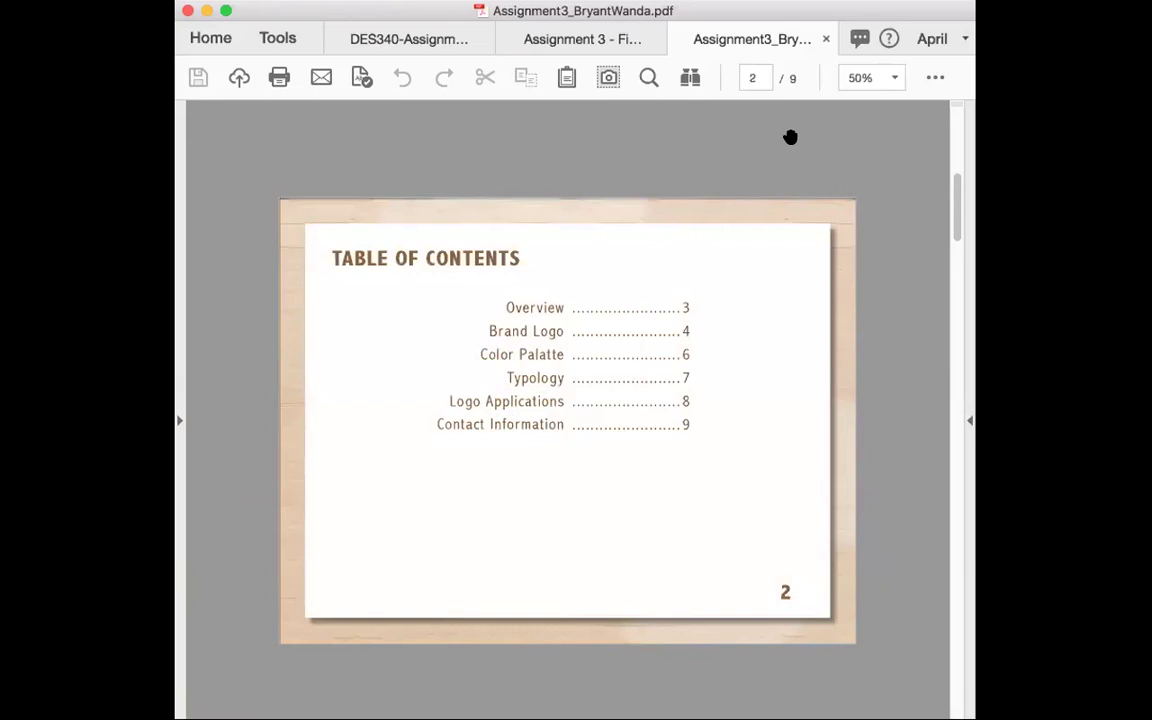
key("Right")
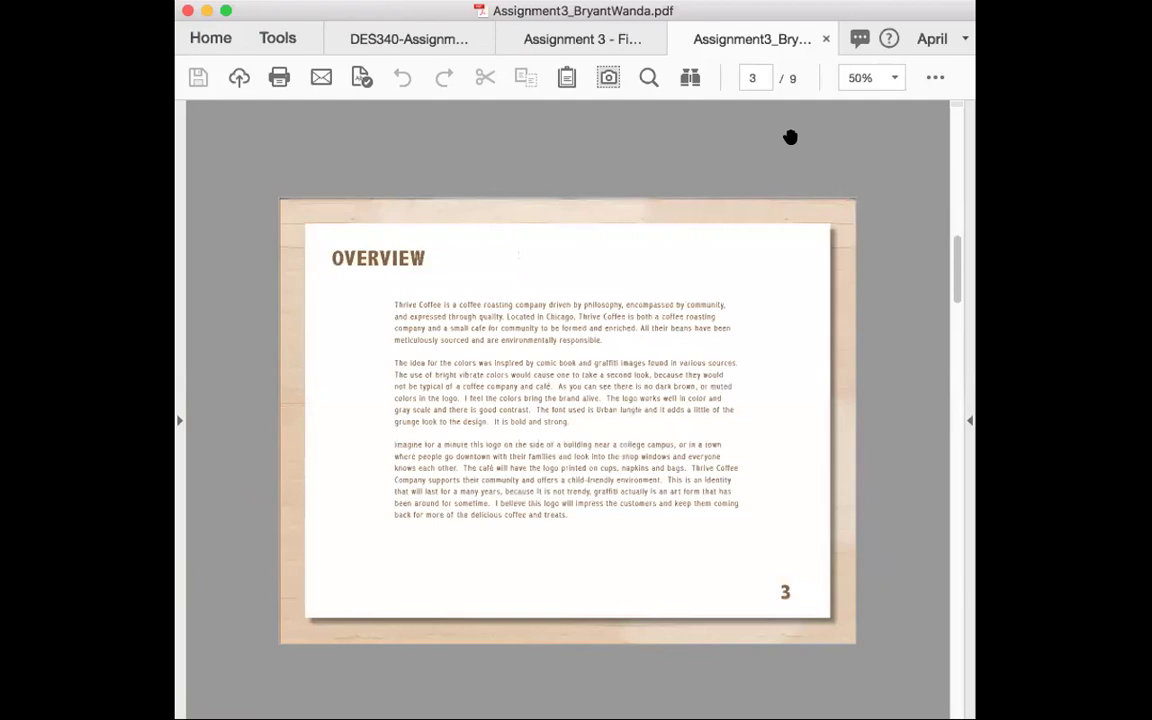
key("Right")
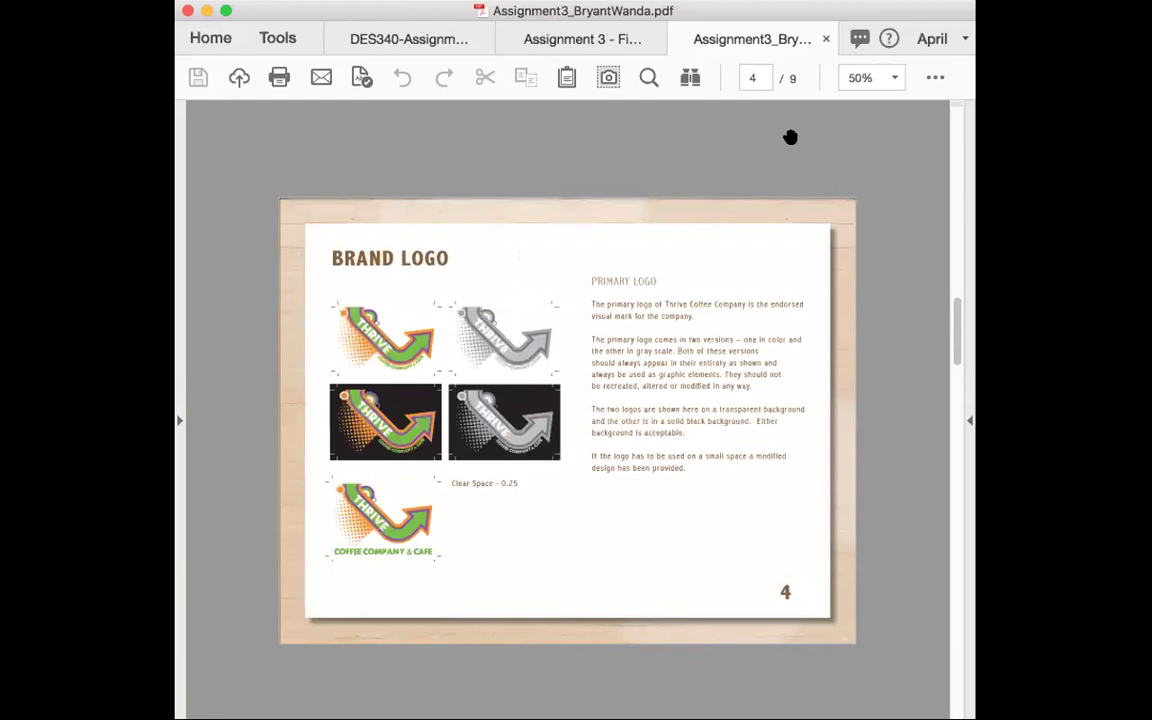
key("Right")
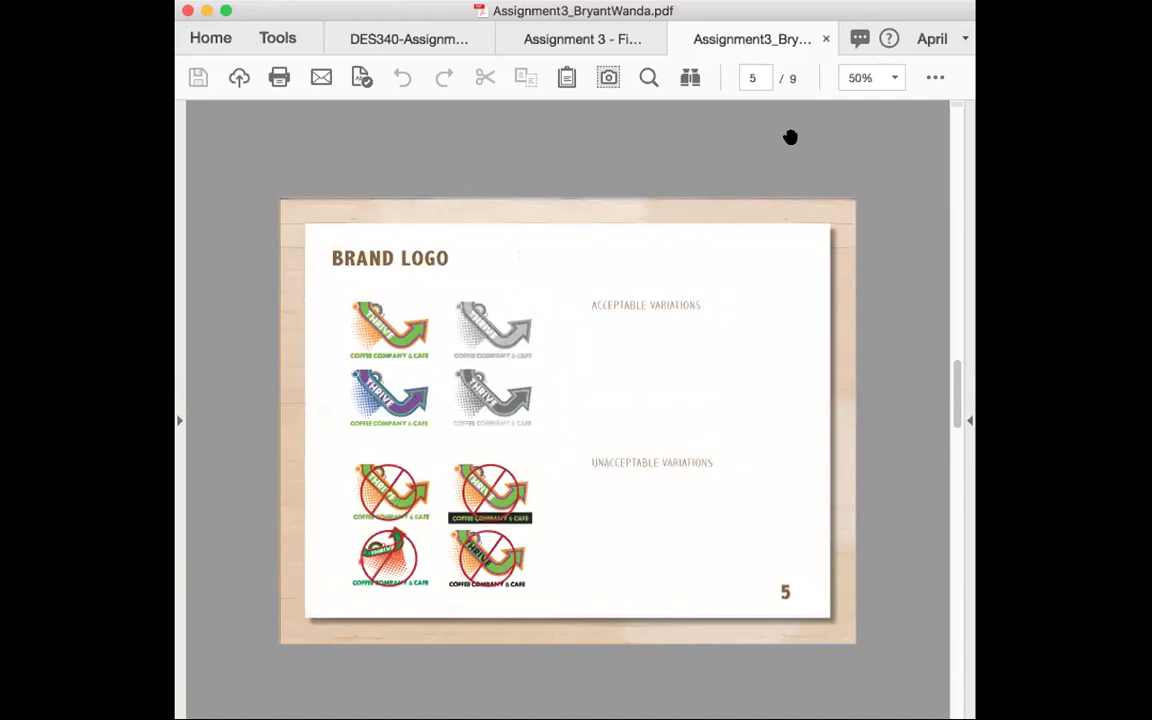
key("Left")
key("Right")
scroll(790, 137, "down", 2)
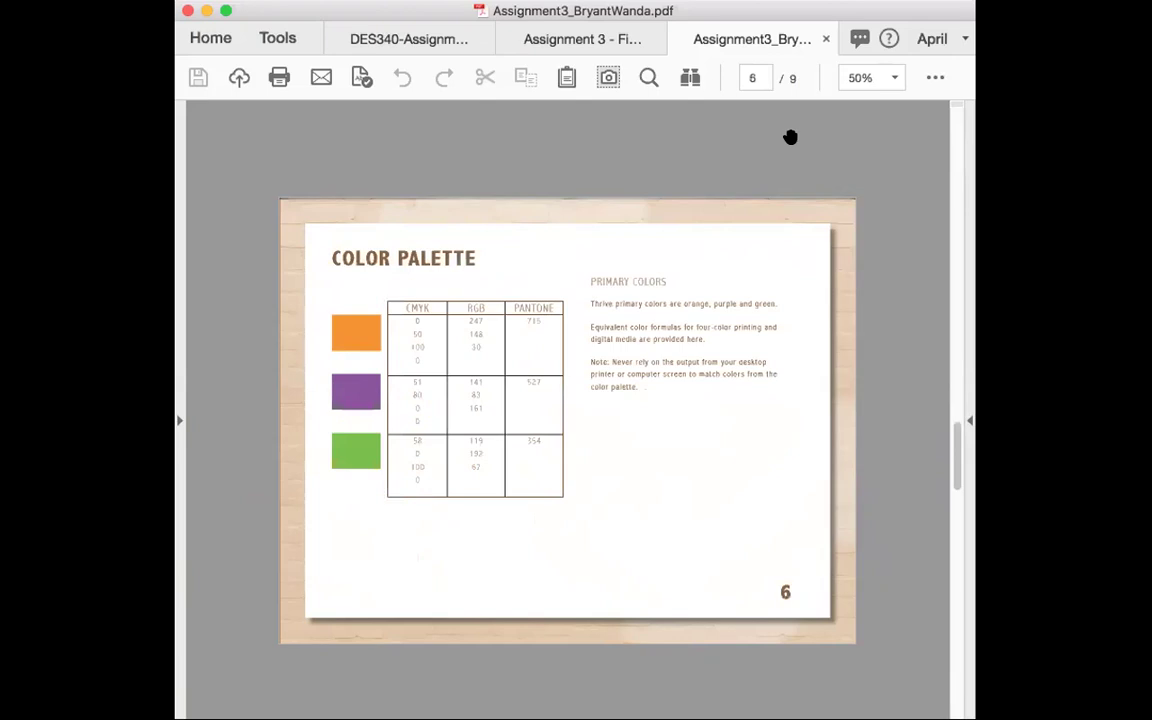
scroll(790, 137, "down", 3)
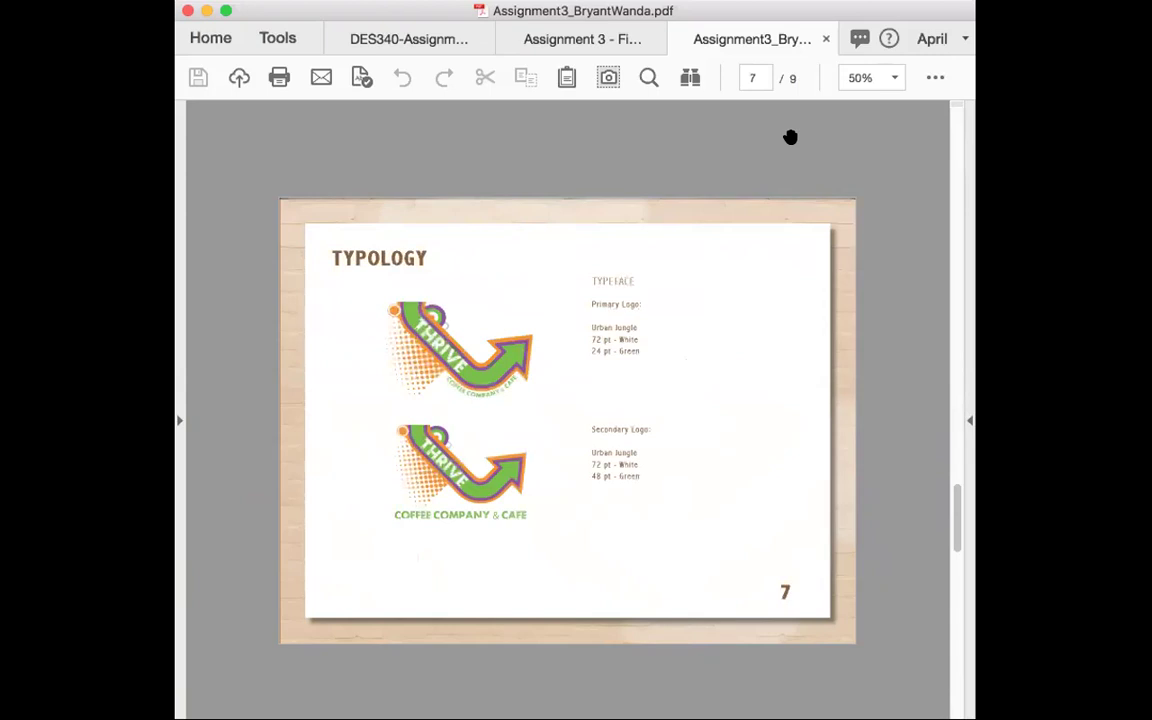
scroll(790, 137, "down", 3)
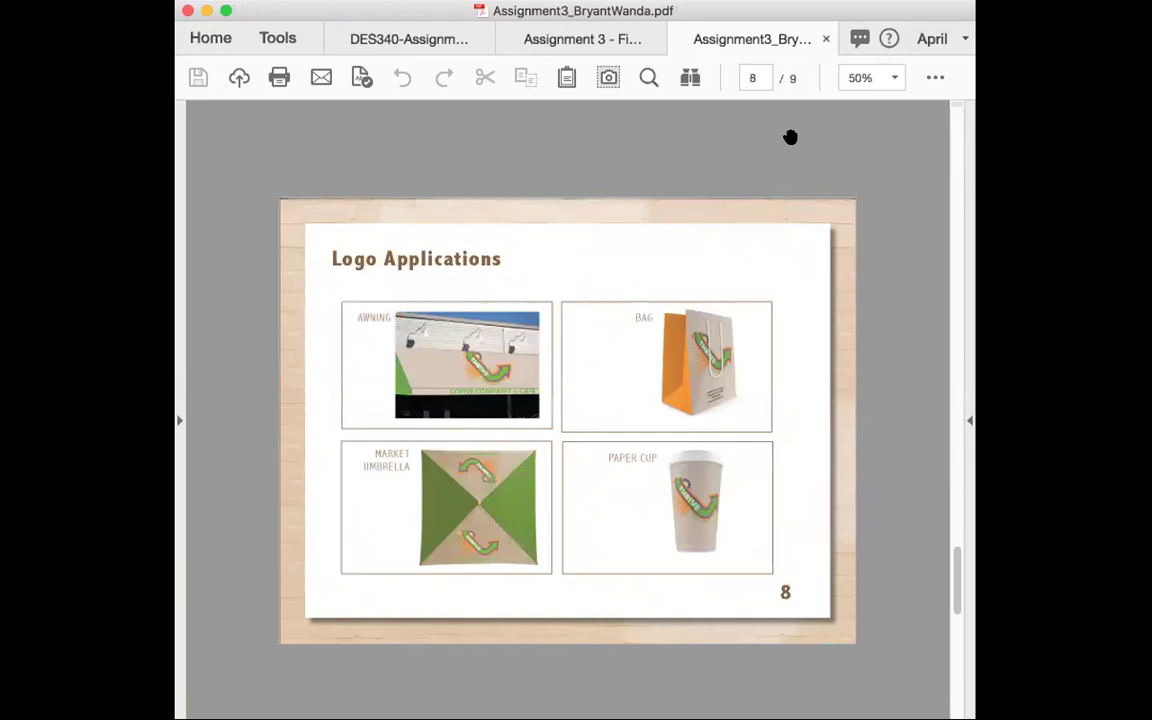
scroll(790, 137, "down", 3)
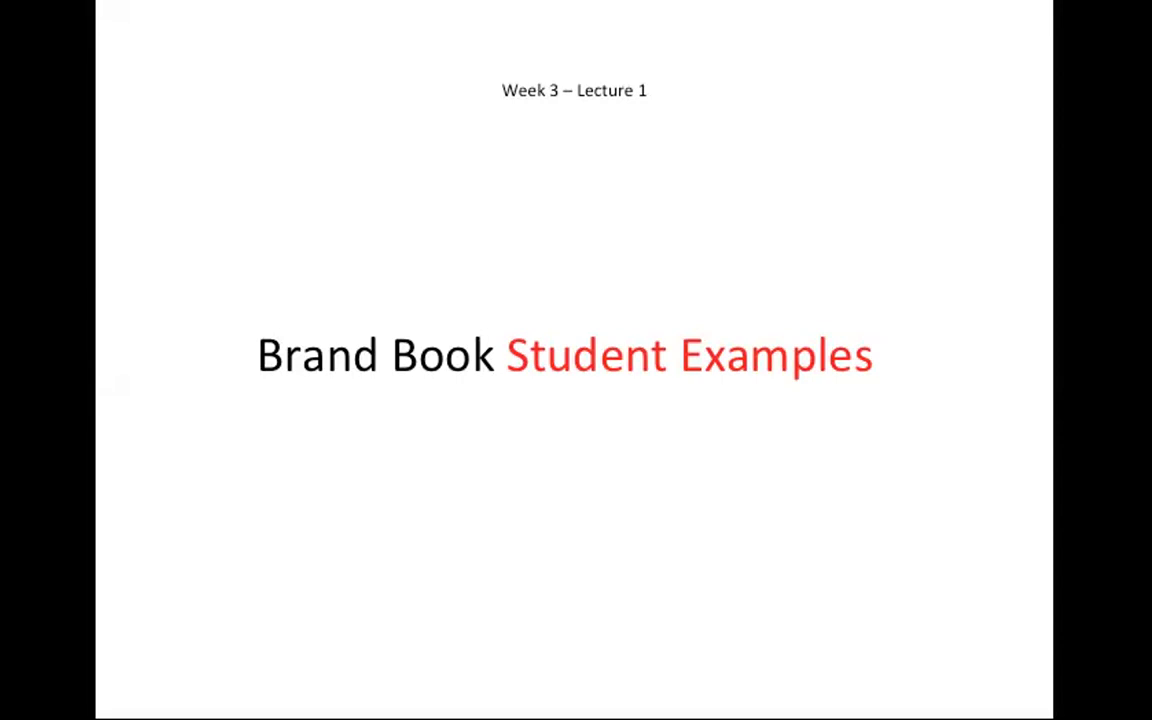
key("Right")
key("Left")
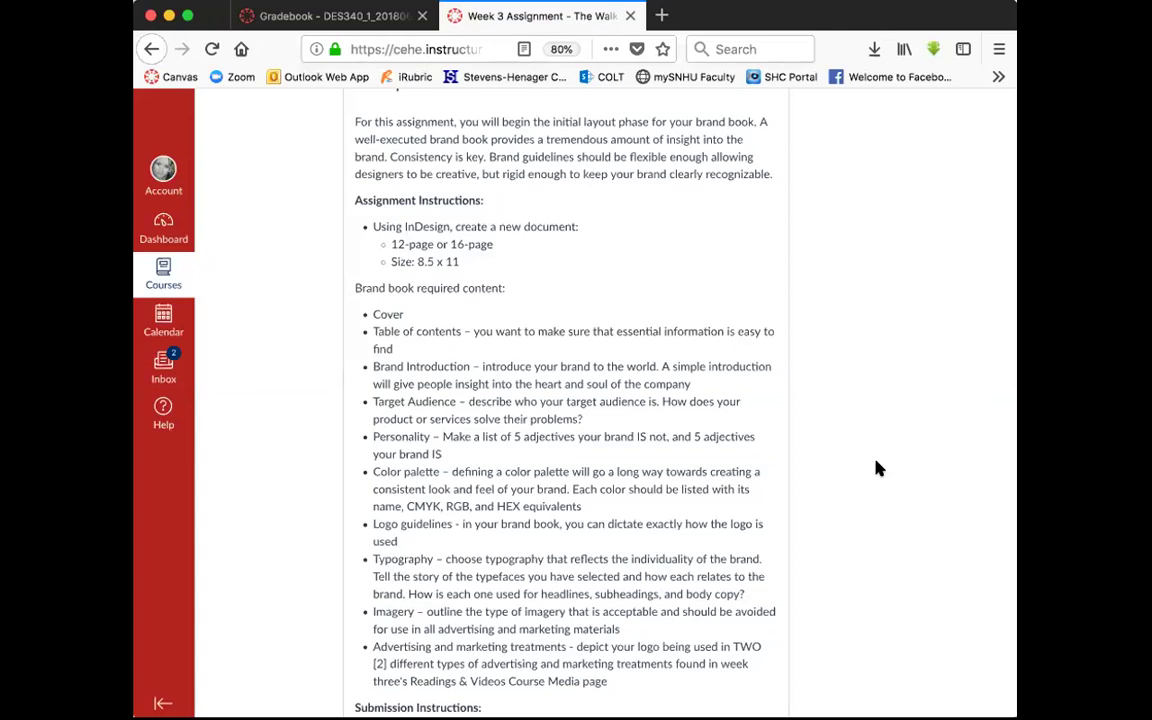
- Skim the Week 3 Assignment page's learning objectives, background and prompt in the browser
scroll(703, 416, "up", 5)
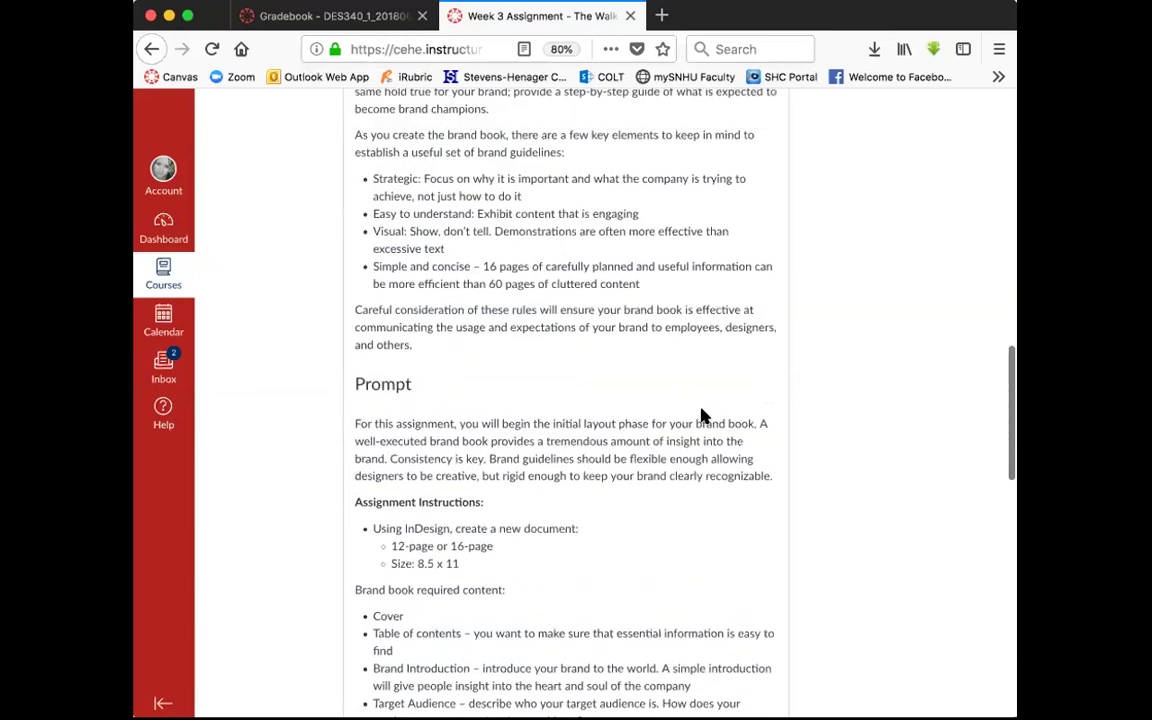
scroll(915, 208, "up", 3)
scroll(918, 210, "down", 7)
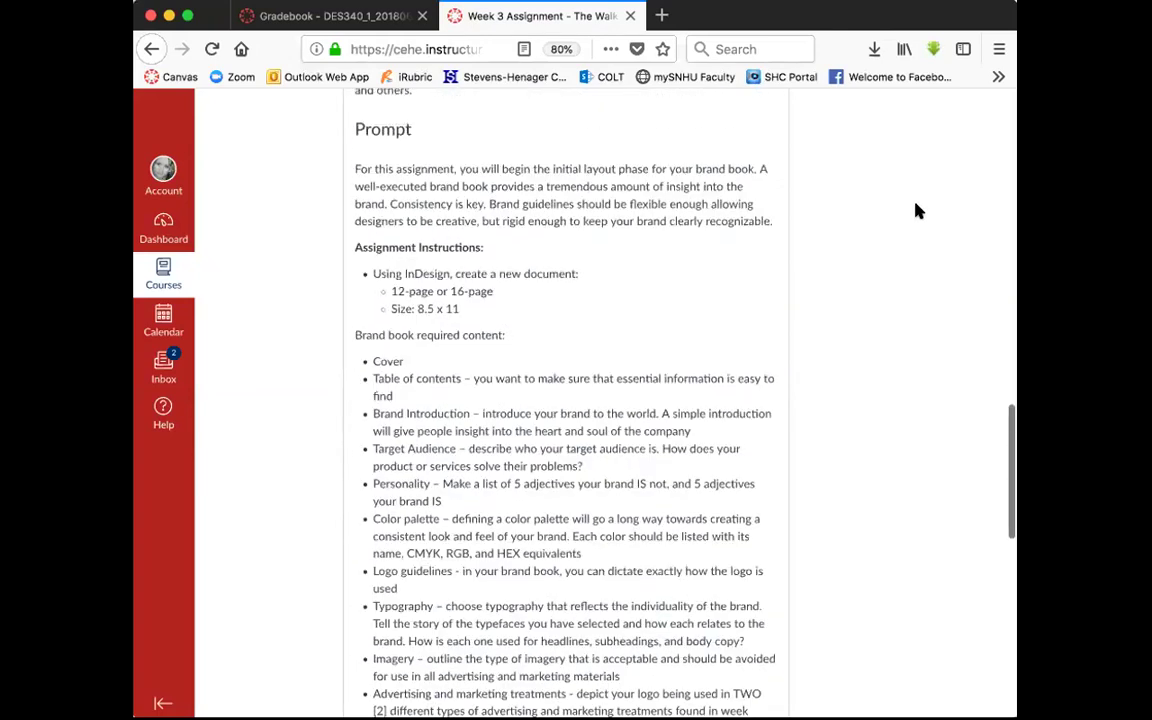
scroll(917, 206, "up", 10)
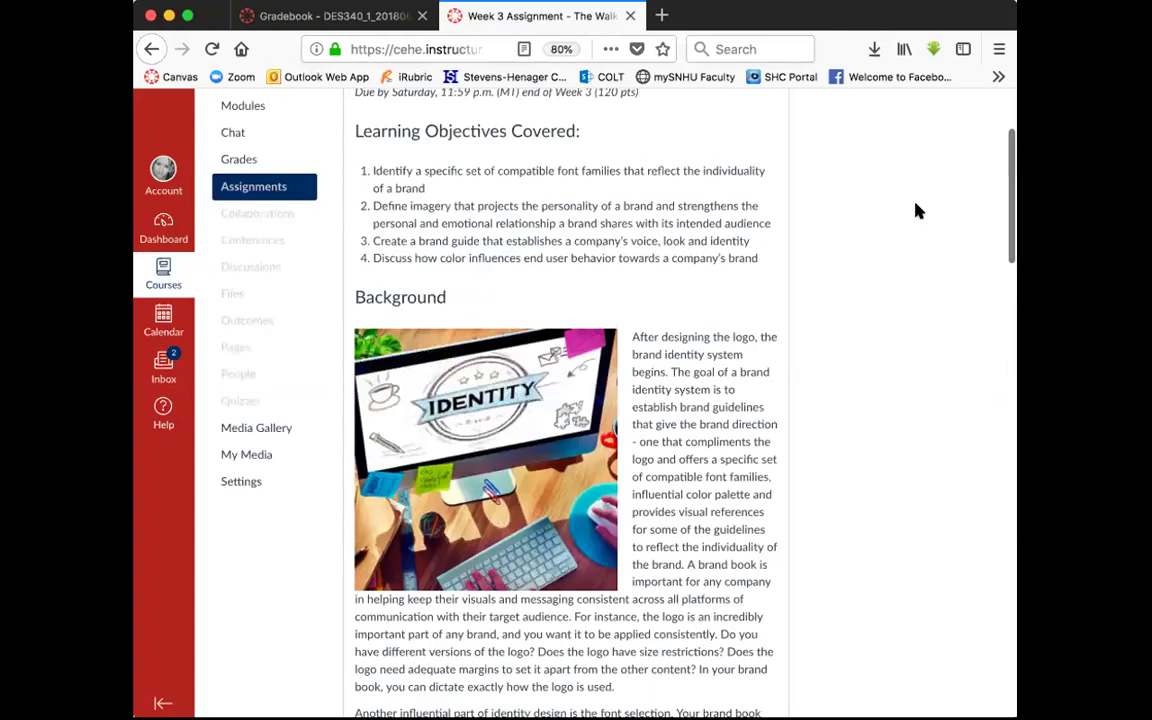
scroll(918, 210, "down", 10)
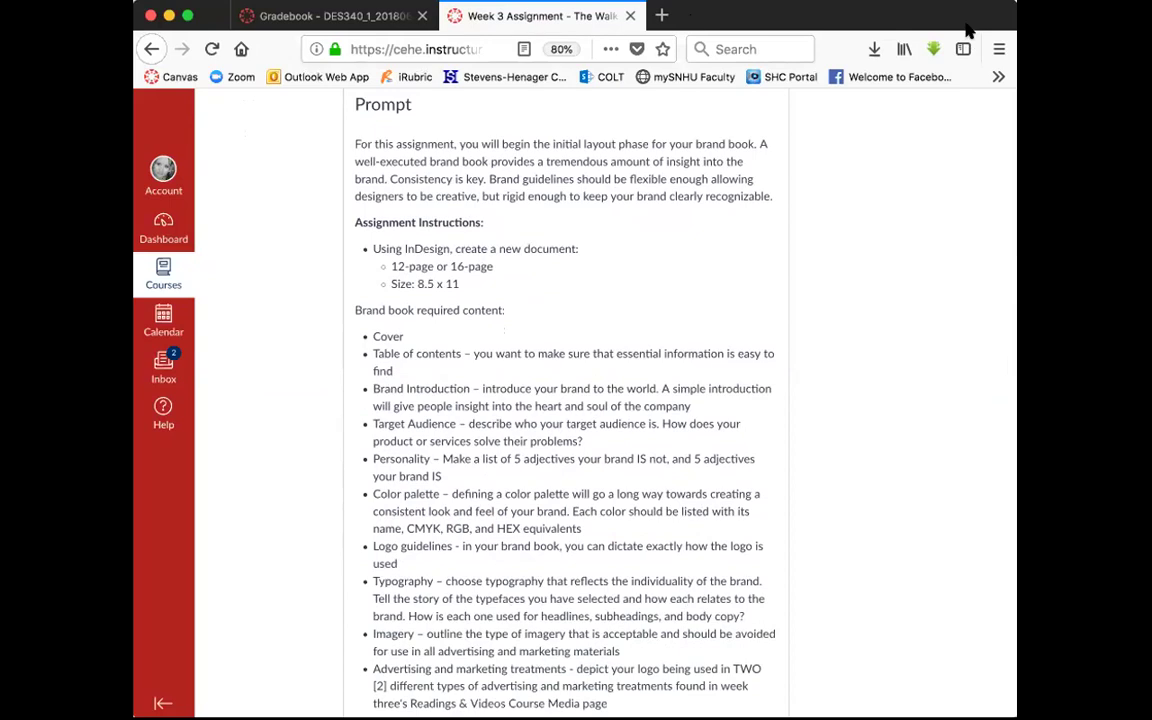
- Highlight in turn the InDesign document requirements in the assignment instructions: new document, 12-page or 16-page, and size 8.5 x 11
scroll(884, 237, "up", 1)
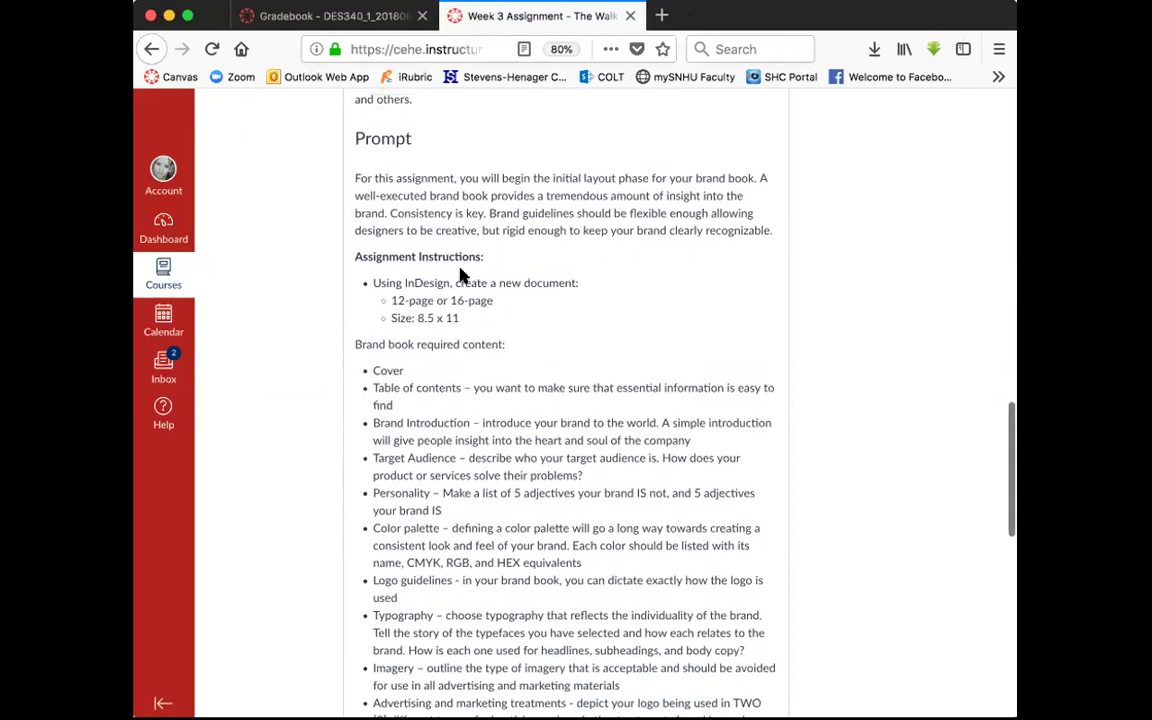
left_click_drag(370, 283, 580, 288)
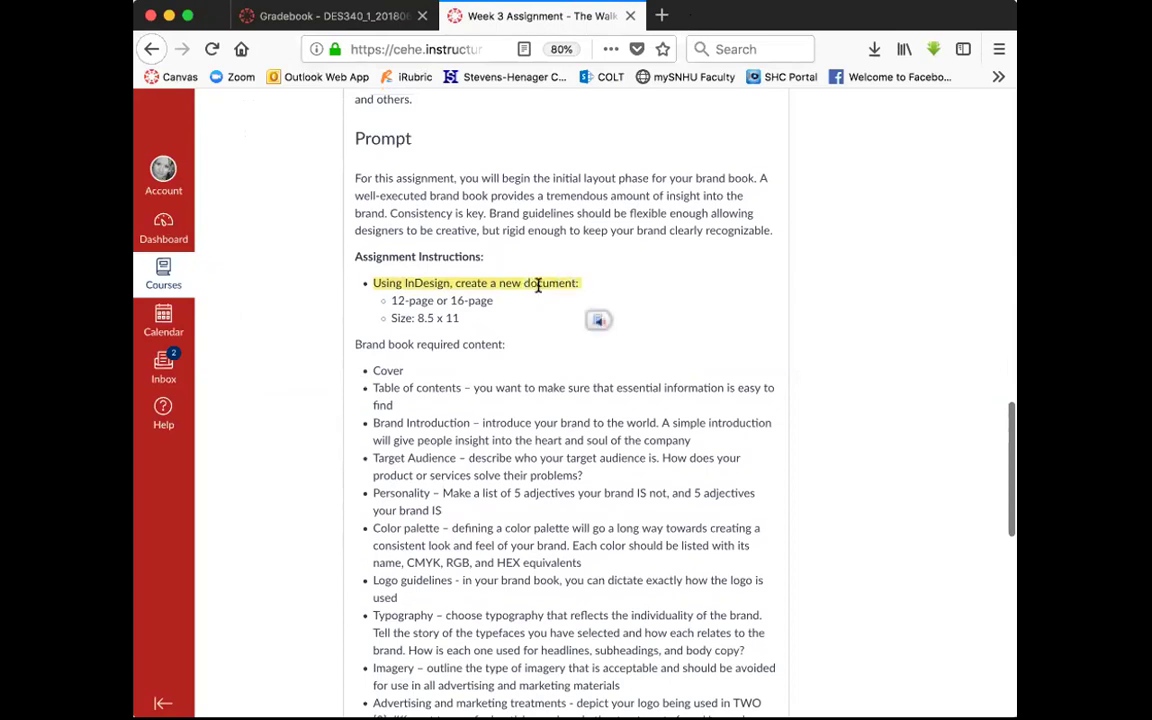
left_click_drag(391, 300, 495, 305)
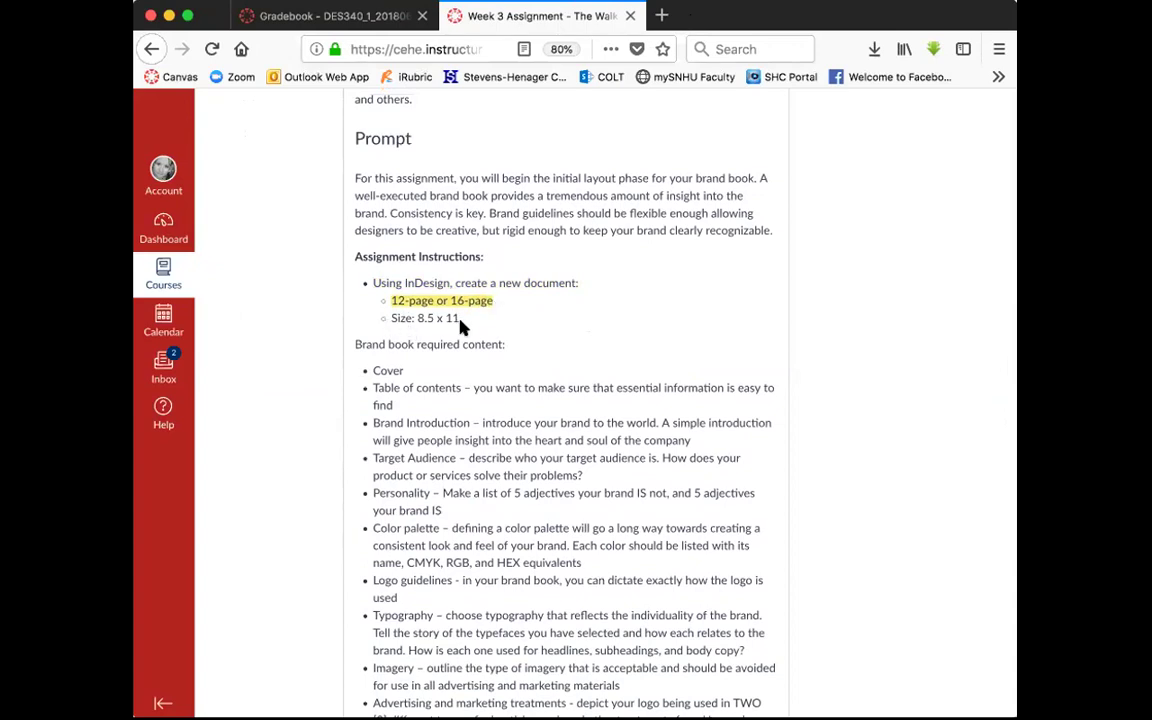
left_click_drag(460, 320, 391, 321)
left_click(575, 318)
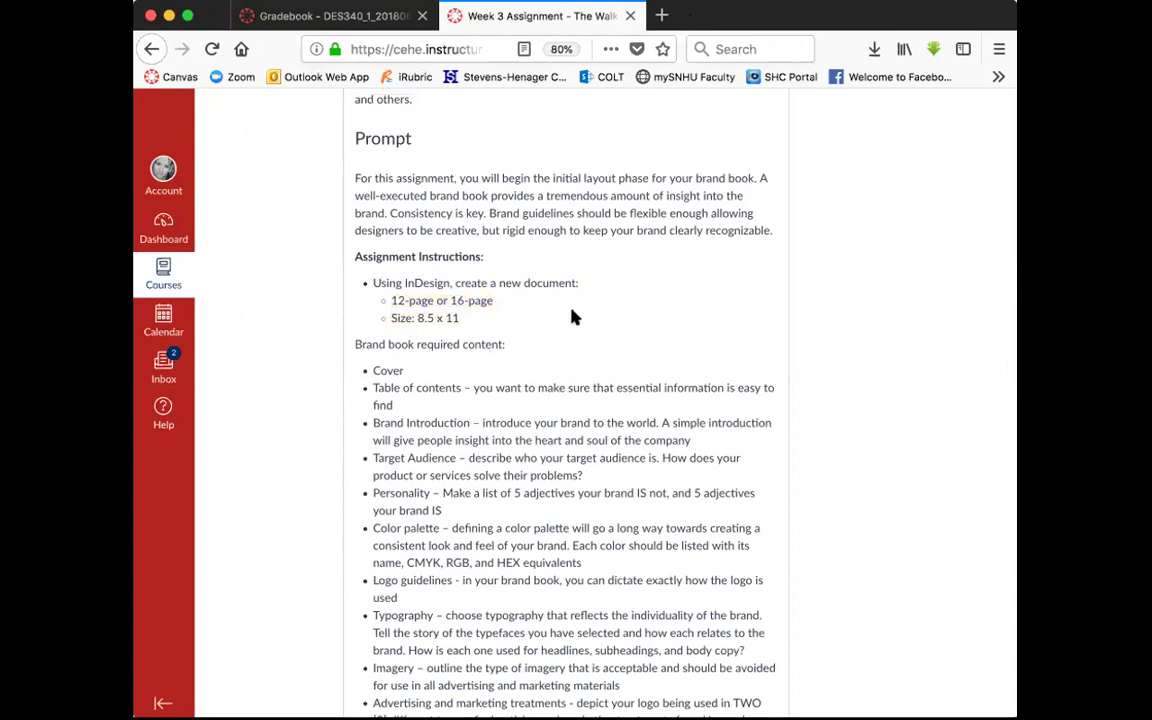
- Highlight "Table of contents" and "Brand Introduction" in the brand book required content, then review the remaining items and clear the selection
scroll(575, 318, "down", 3)
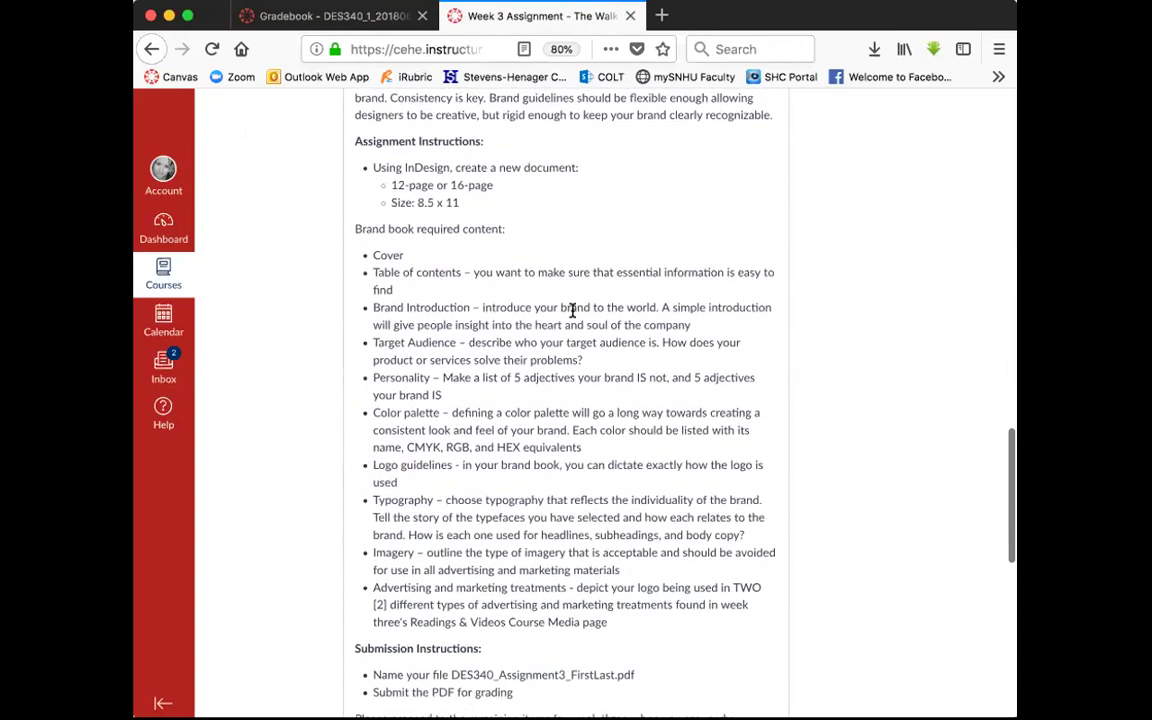
scroll(572, 311, "down", 1)
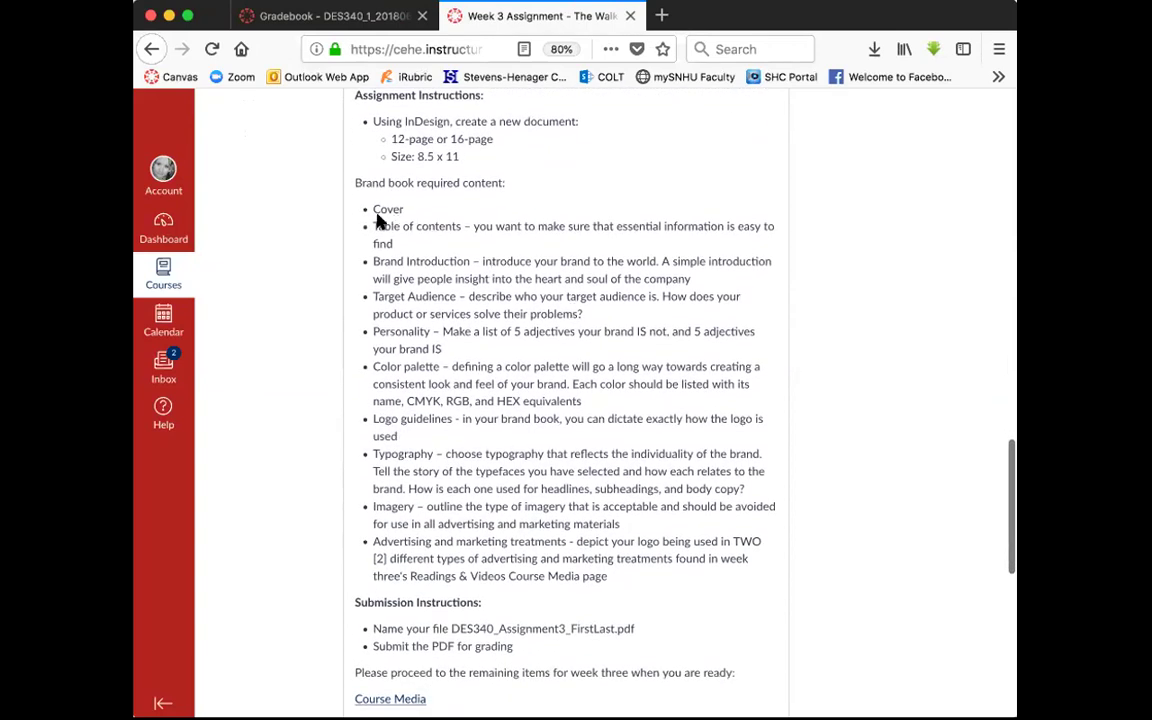
left_click_drag(373, 210, 462, 226)
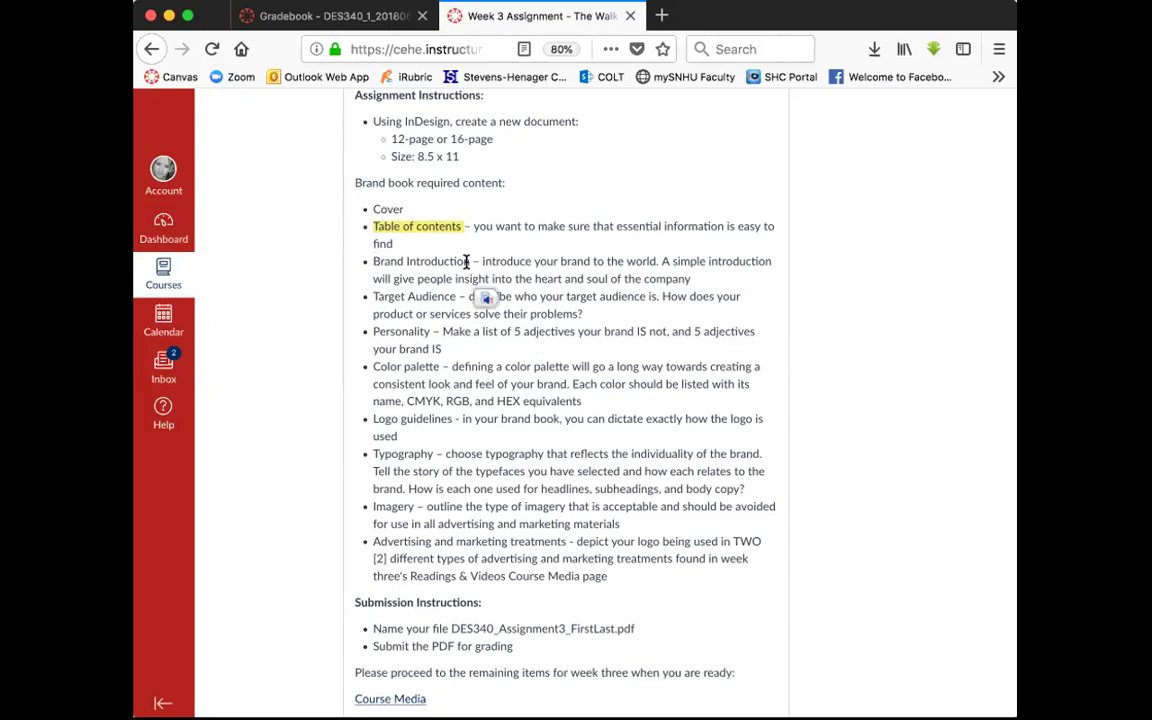
left_click(372, 258)
left_click_drag(372, 258, 474, 259)
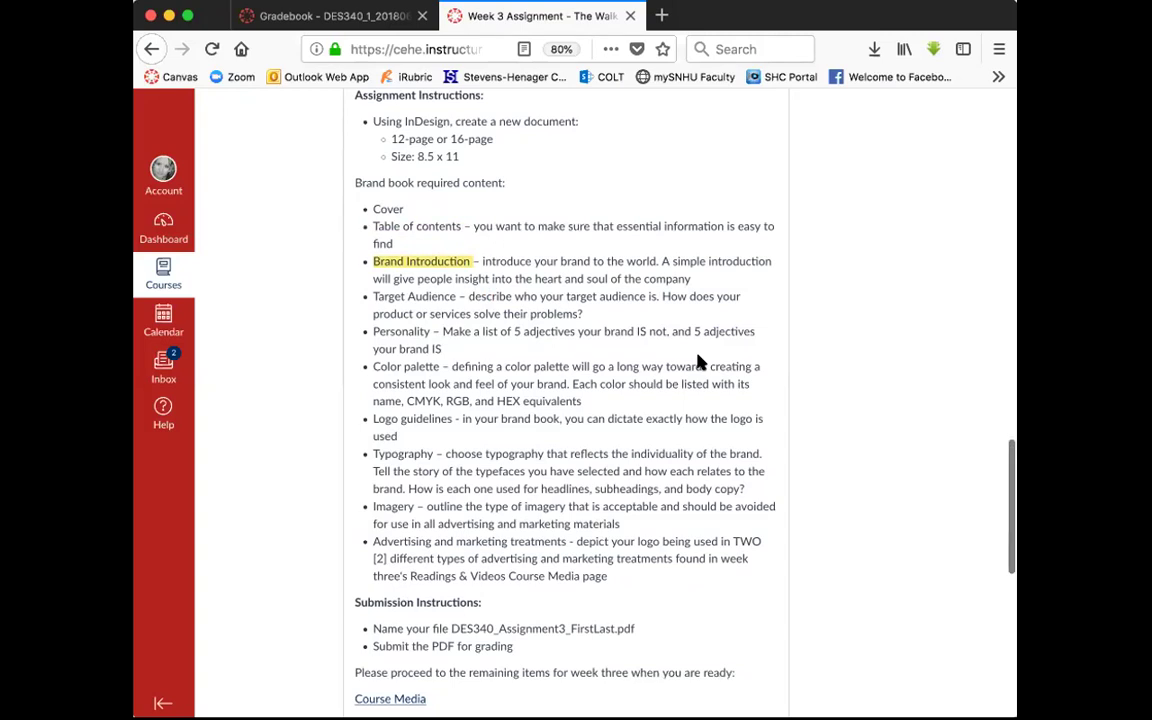
scroll(700, 362, "down", 2)
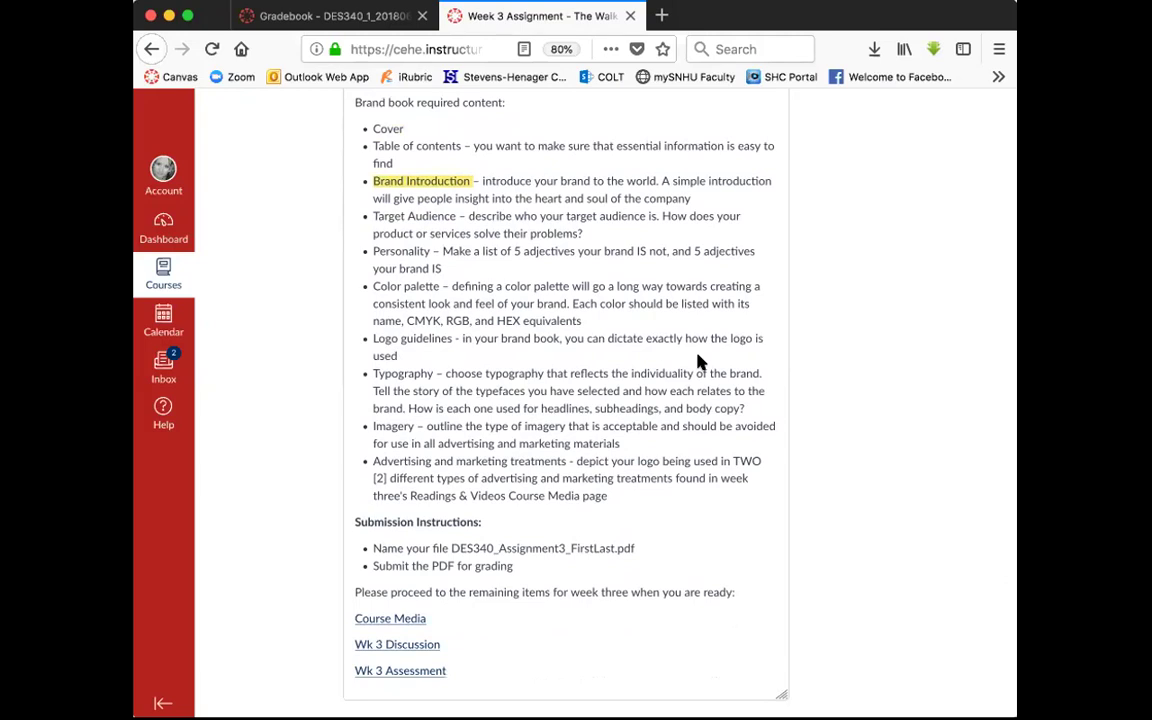
left_click(586, 187)
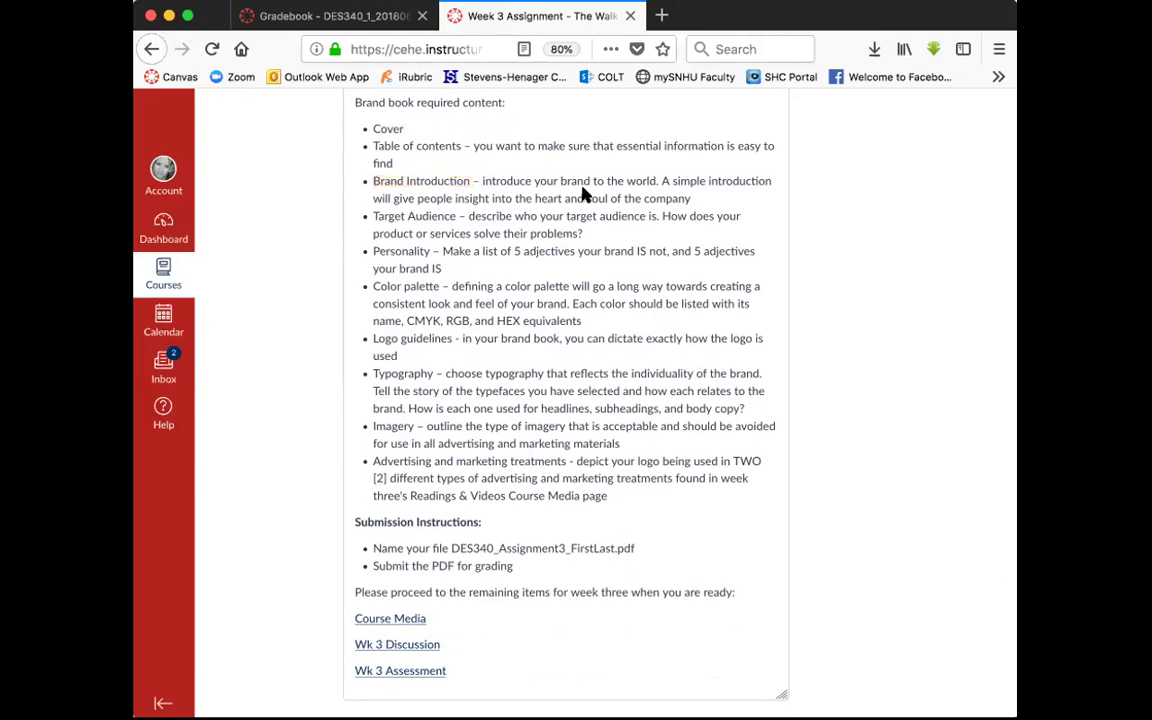
- Highlight the "Target Audience" and "Personality" items in turn in the brand book required content, and clear the selection
left_click_drag(483, 212, 688, 236)
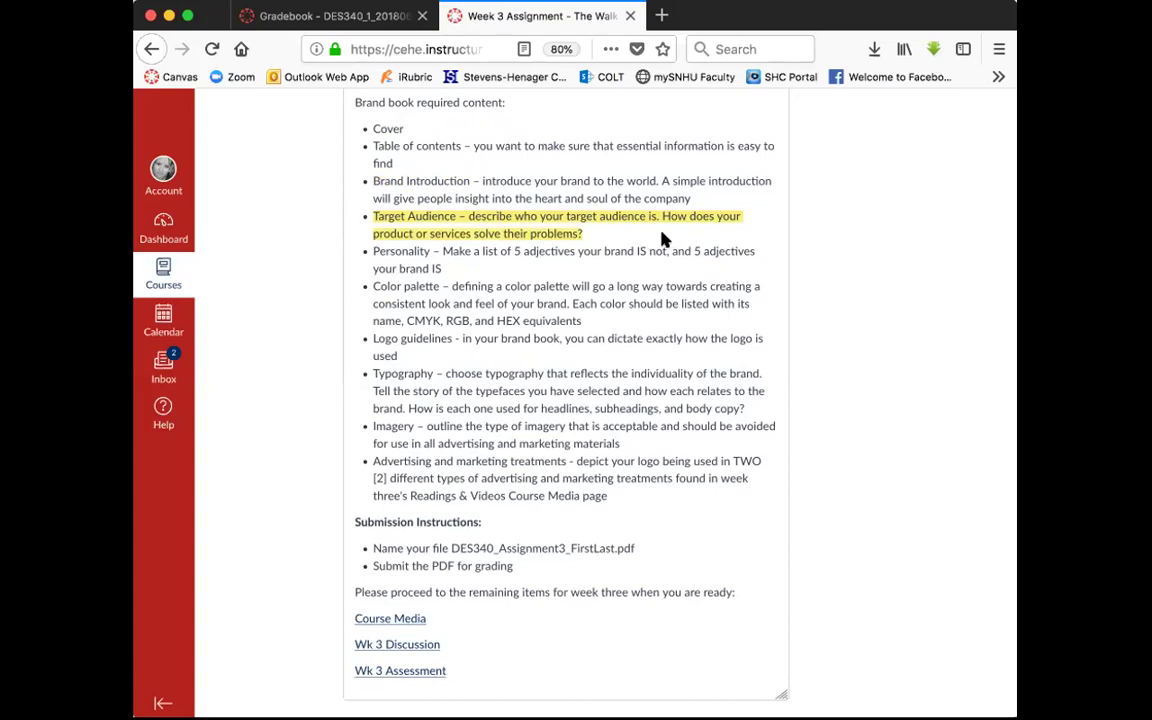
left_click(630, 240)
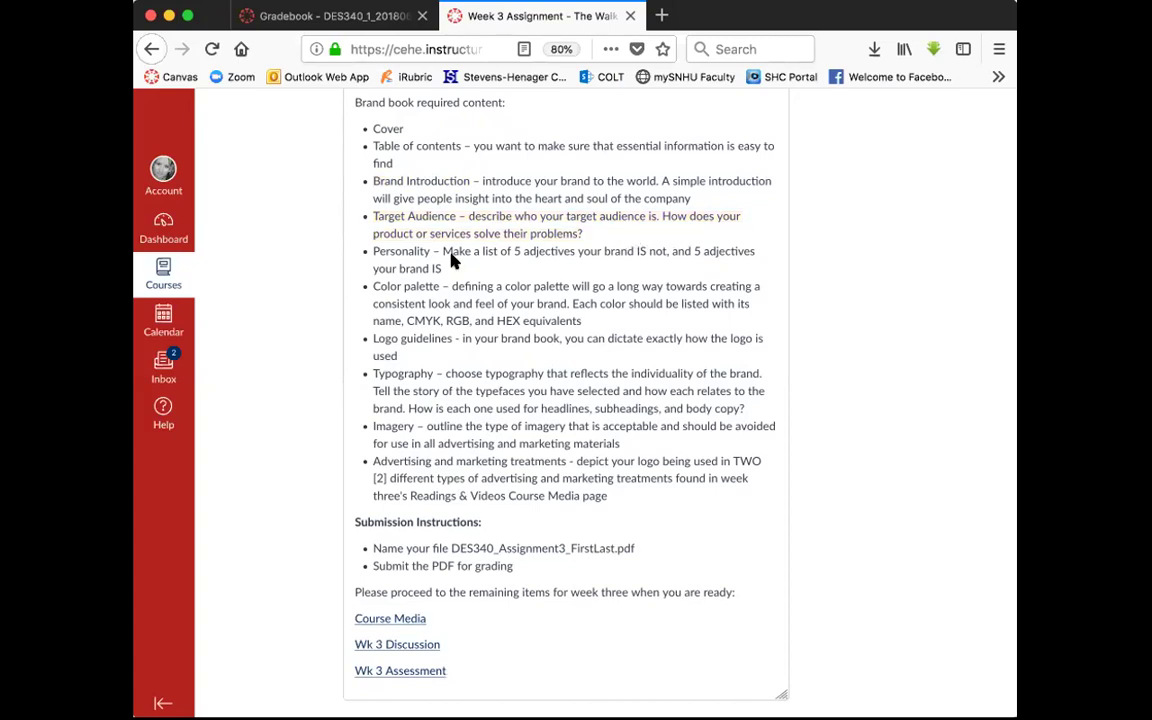
left_click_drag(372, 251, 510, 267)
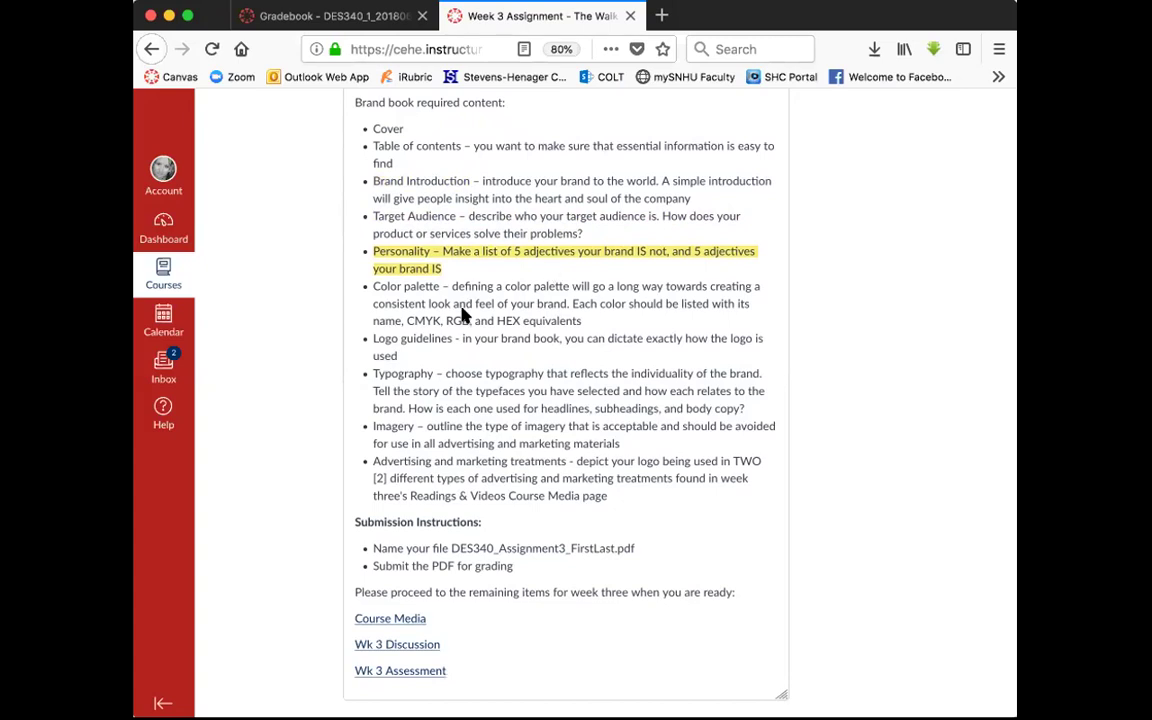
left_click(393, 288)
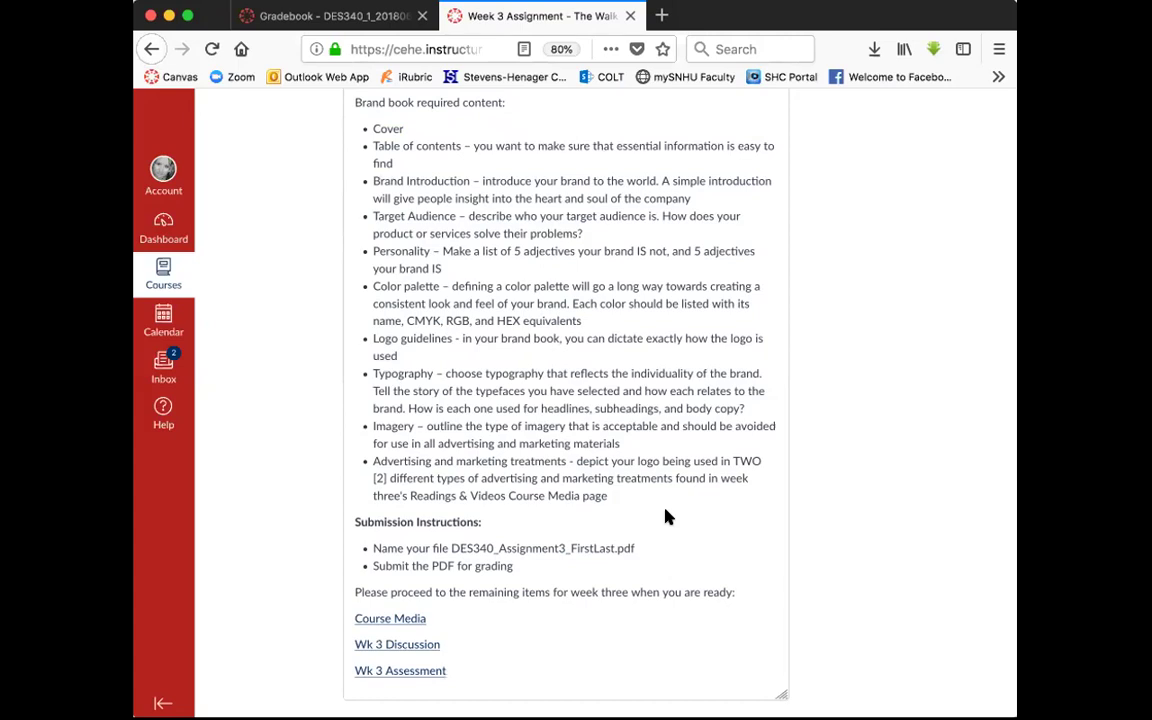
- Review the assignment prompt, InDesign document instructions, remaining required content and submission instructions on the Week 3 Assignment page
scroll(667, 516, "up", 3)
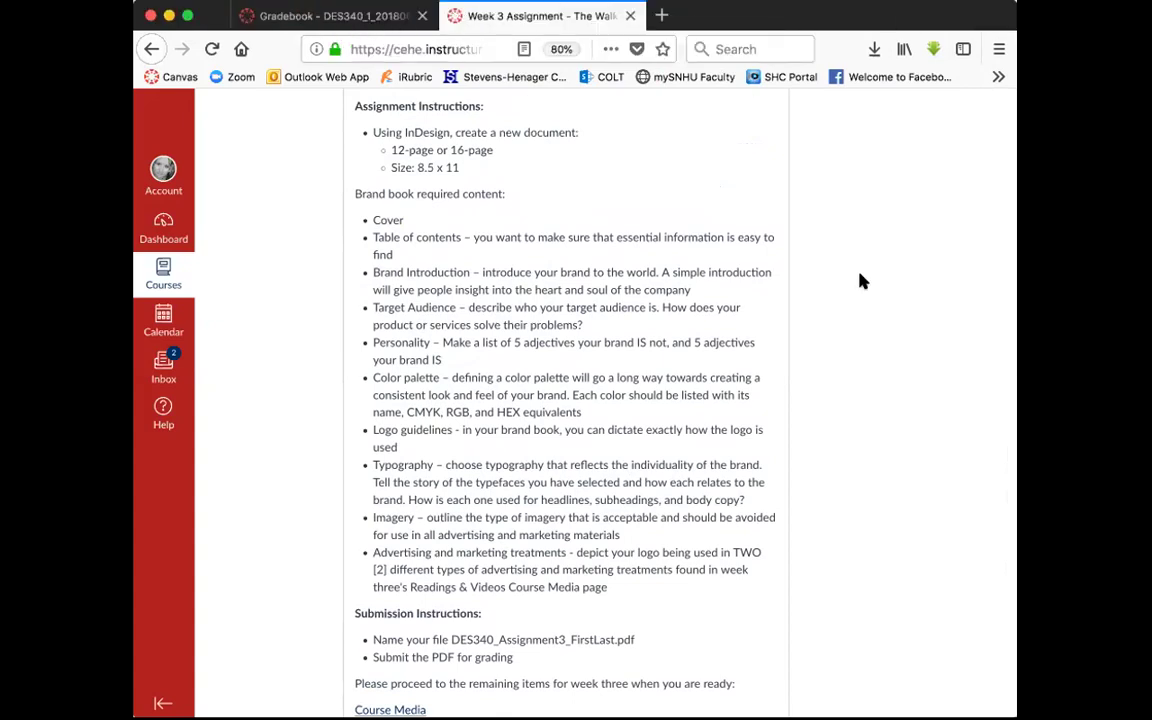
scroll(855, 572, "down", 2)
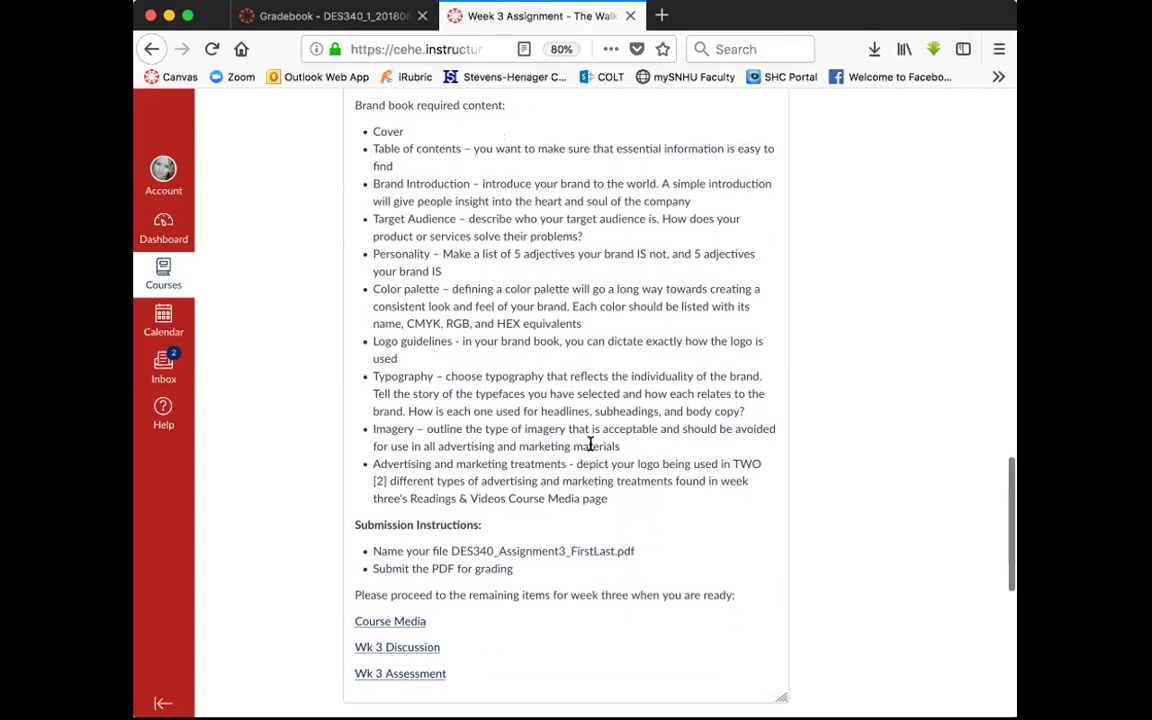
scroll(590, 444, "down", 1)
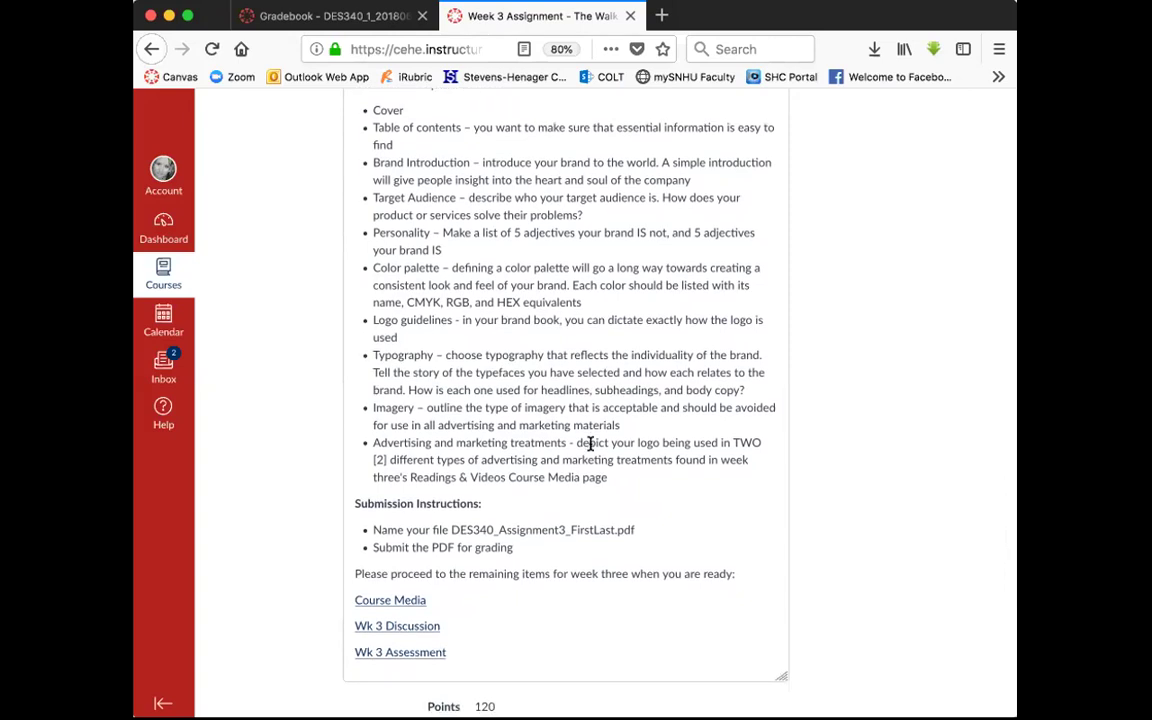
scroll(590, 444, "down", 1)
scroll(590, 444, "up", 3)
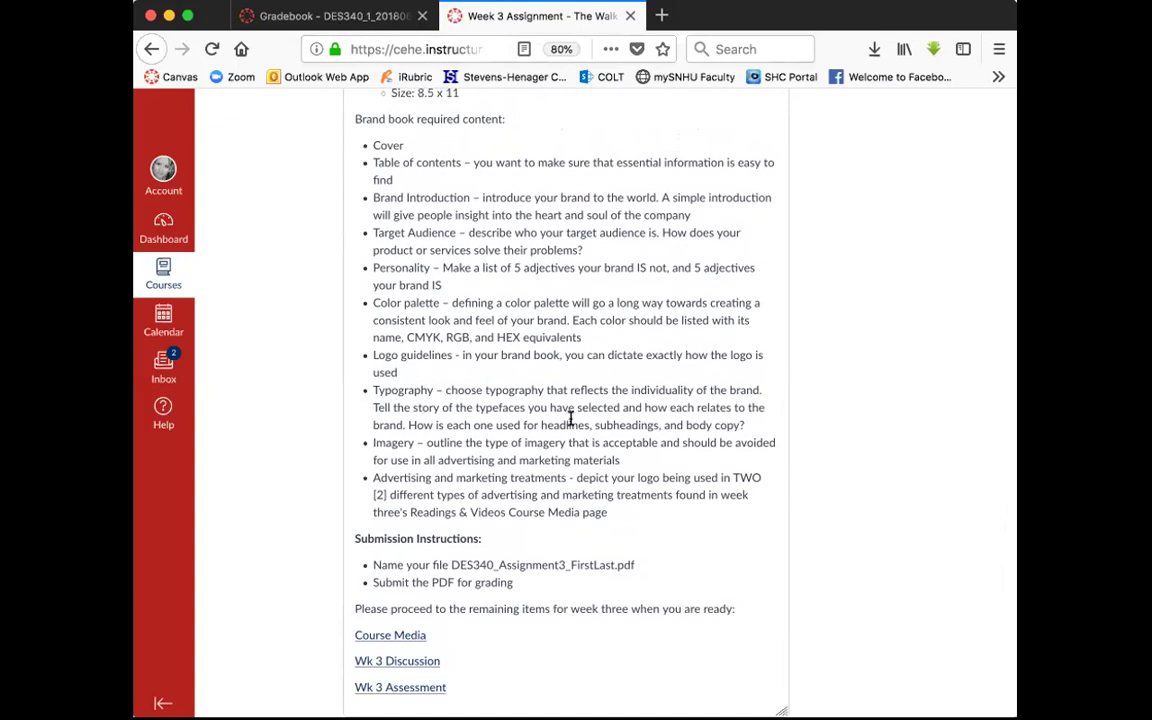
scroll(570, 420, "up", 5)
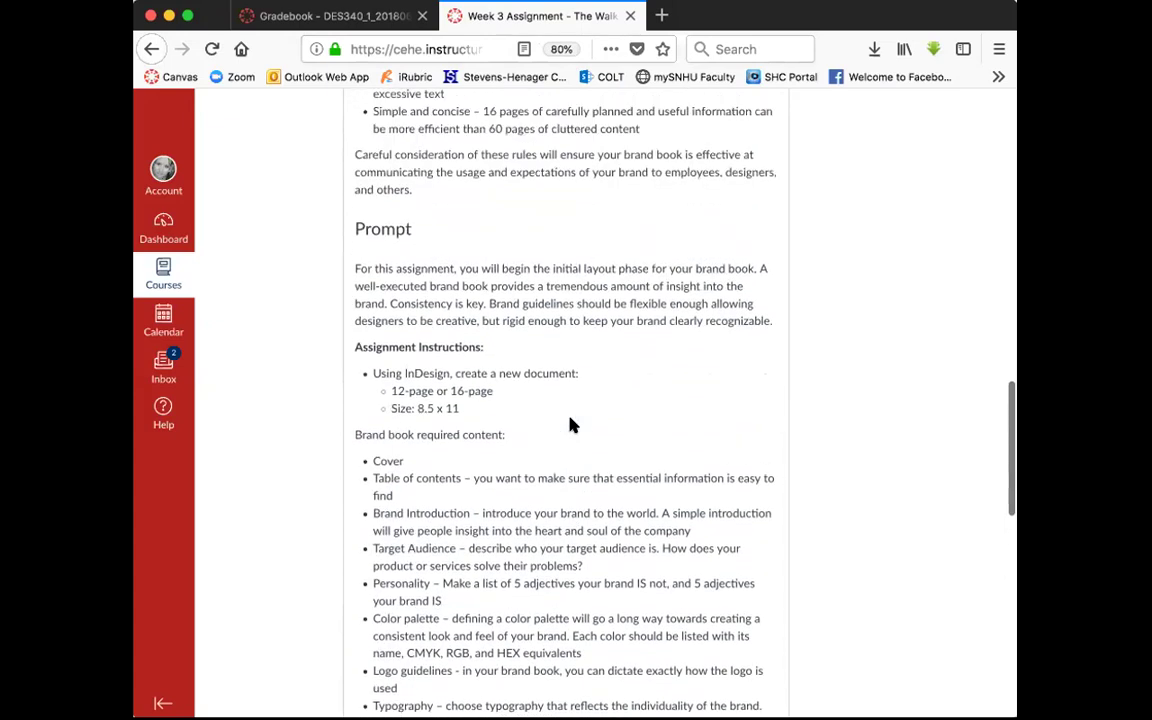
scroll(570, 425, "down", 3)
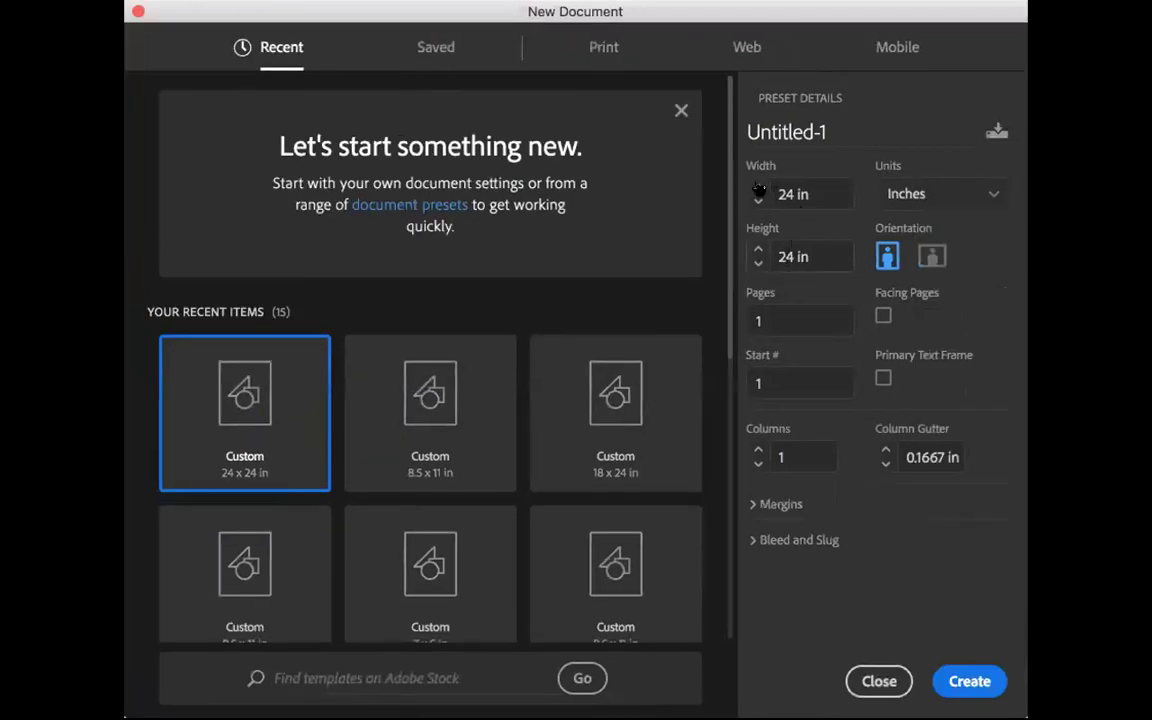
- In InDesign, create a new 8.5 x 11 in portrait document with 12 pages and Facing Pages turned off
left_click(438, 450)
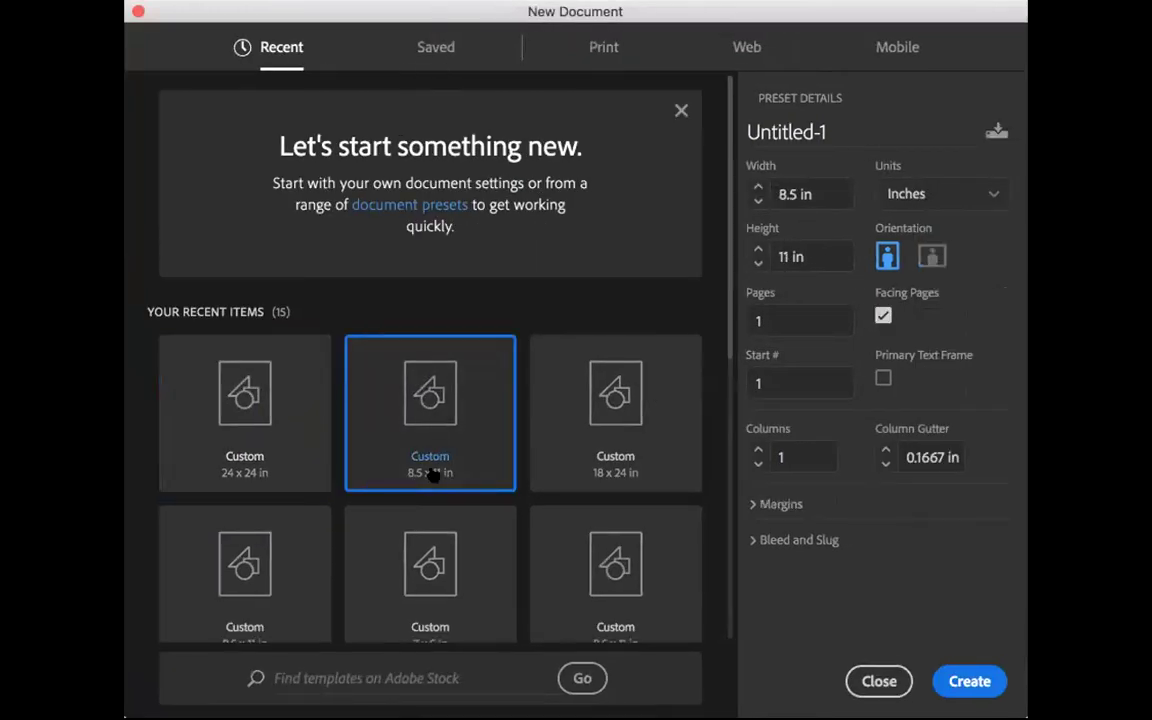
left_click(883, 317)
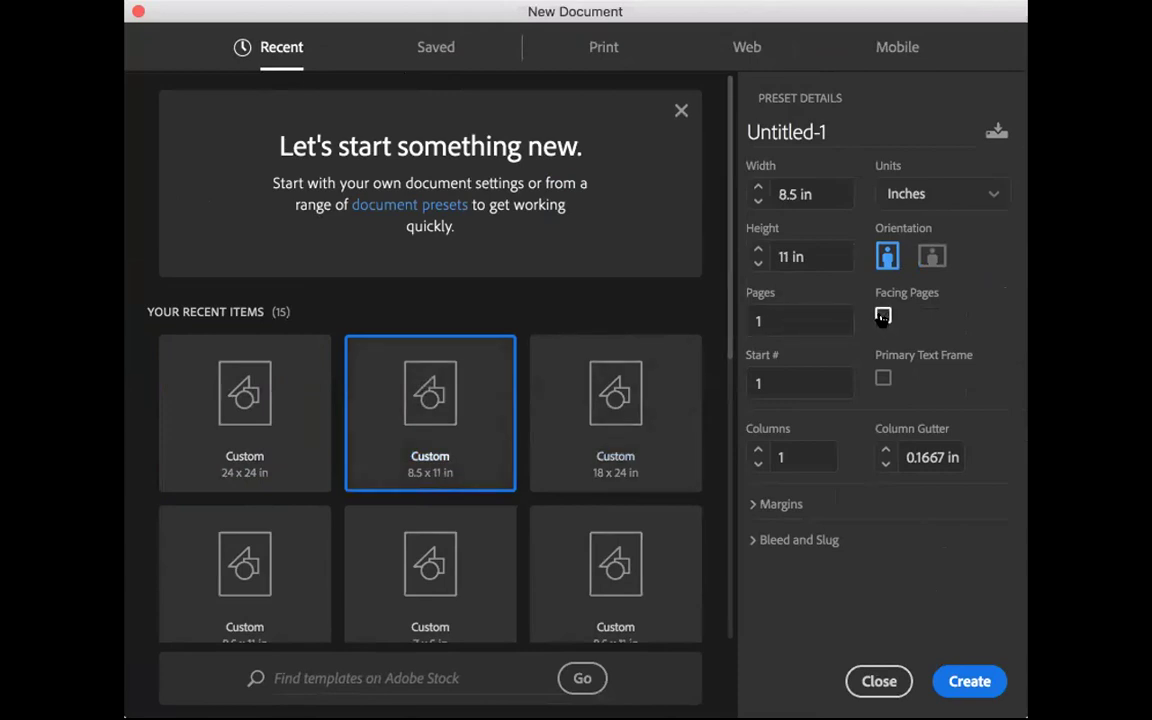
left_click(804, 316)
type("12")
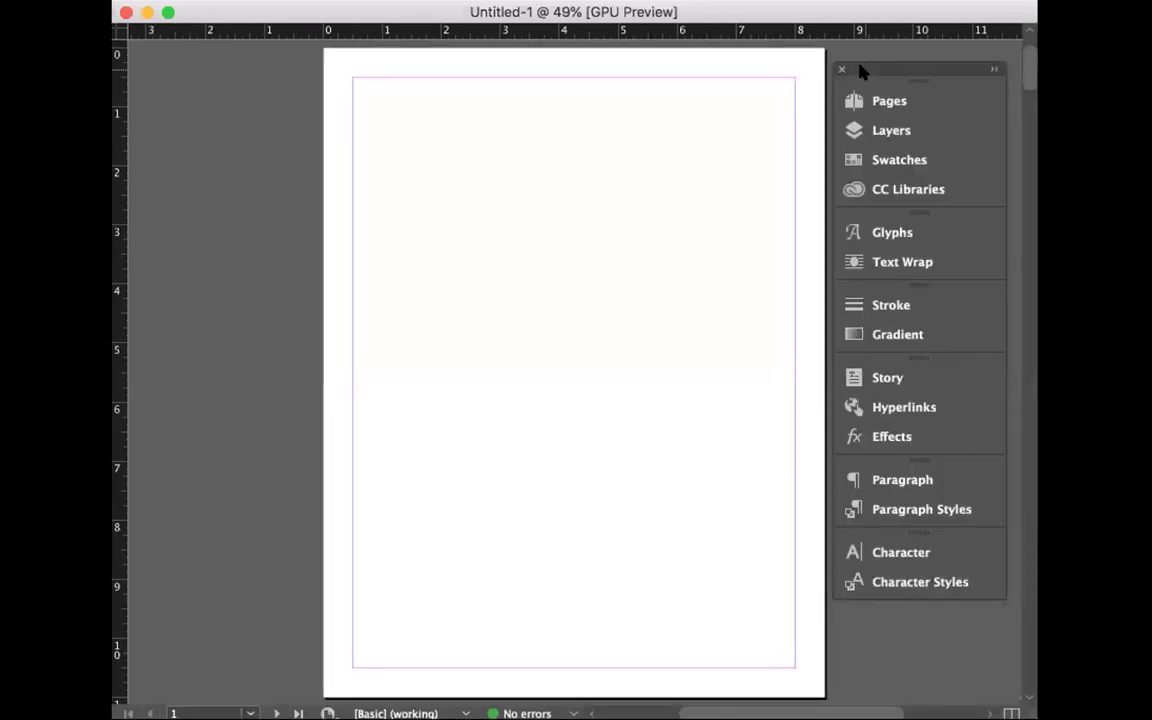
- Look over all the blank pages of the new document from first to last and return to page 1
key("super+minus")
key("super+minus")
key("super+minus")
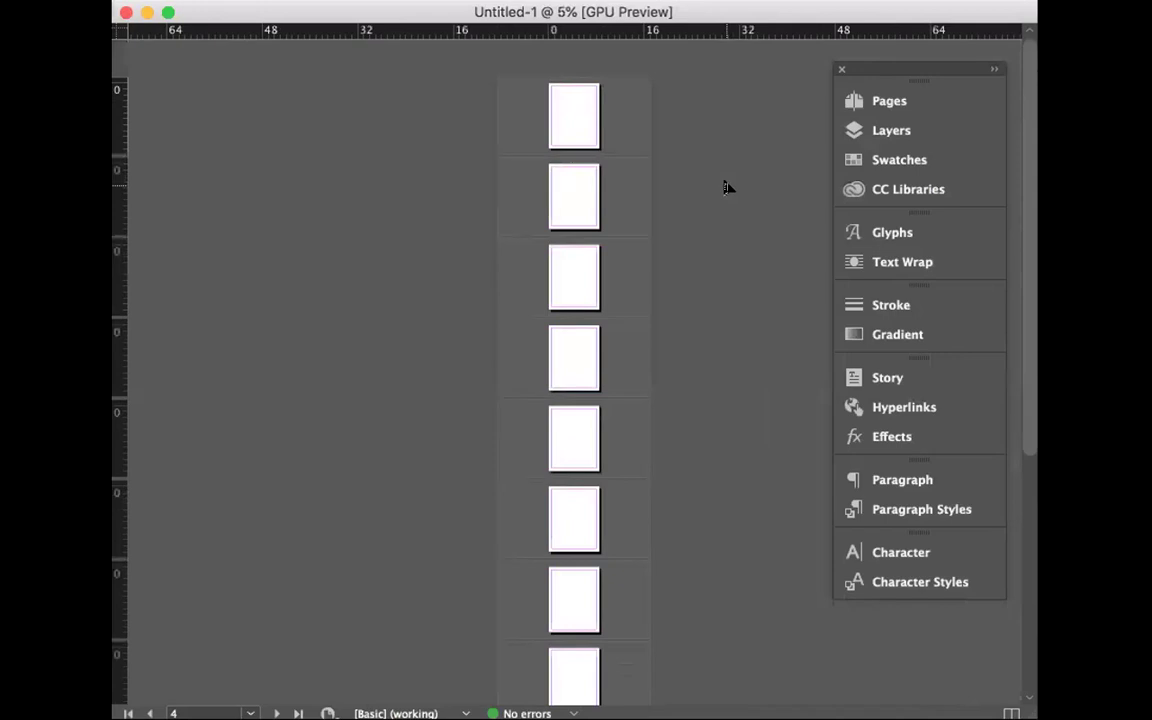
scroll(727, 188, "down", 5)
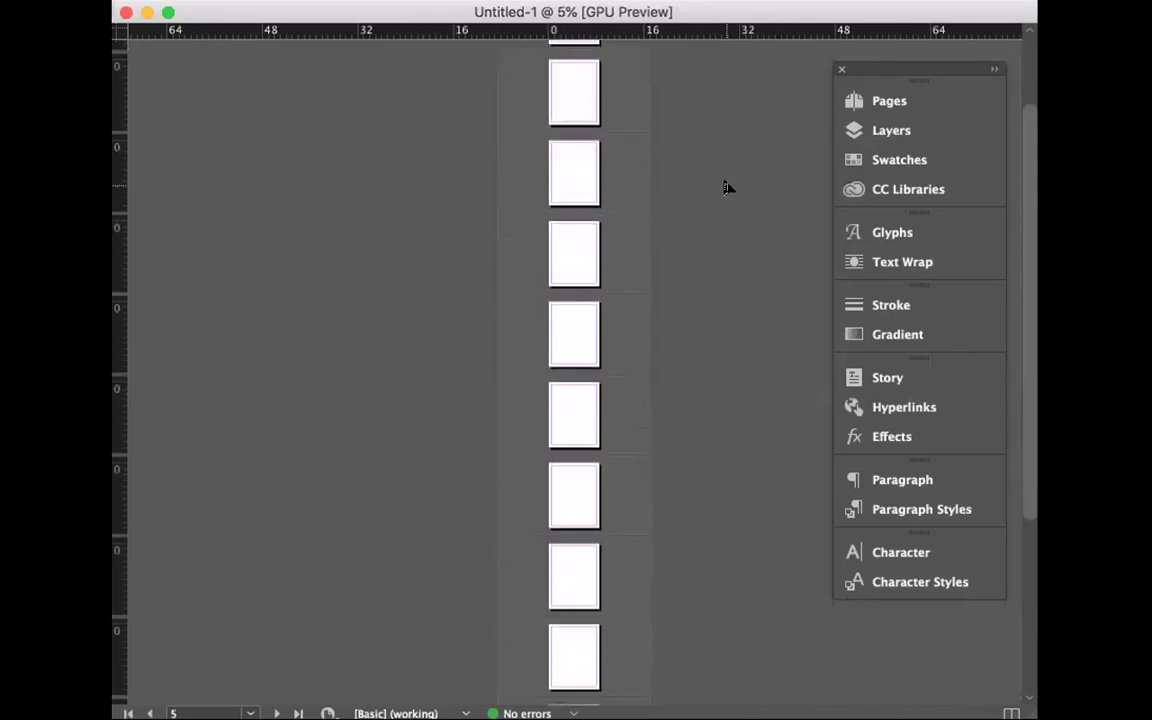
scroll(727, 188, "down", 5)
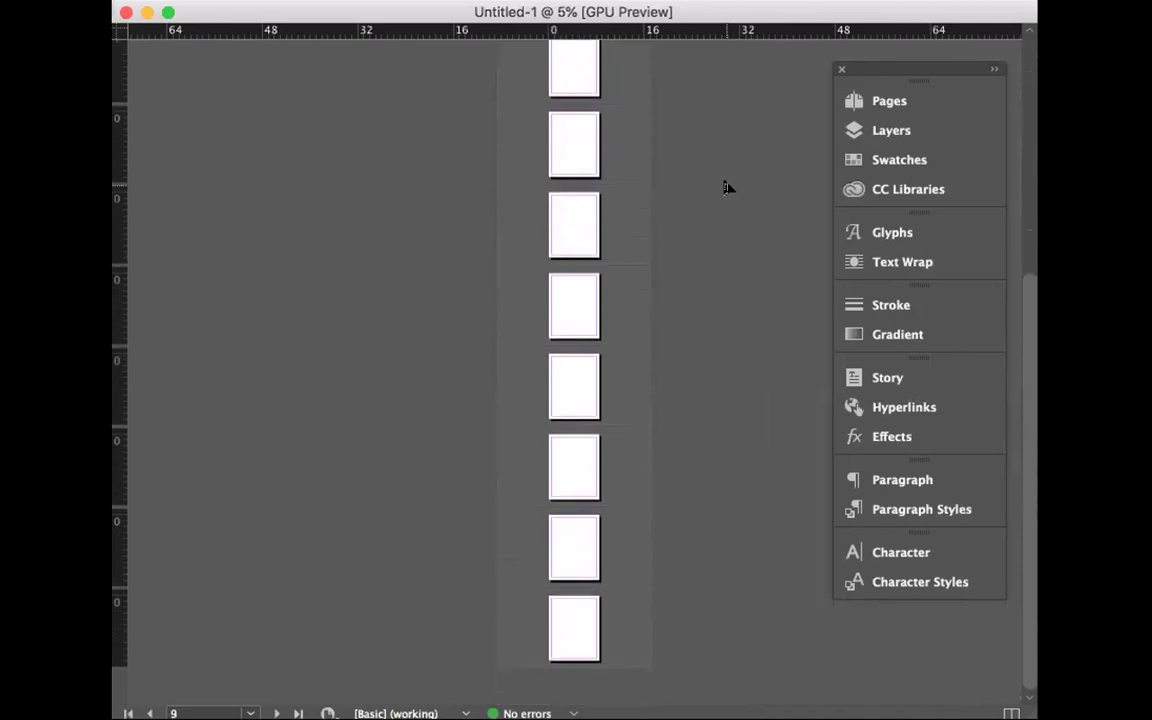
key("super+equal")
key("super+equal")
key("super+equal")
scroll(727, 188, "down", 3)
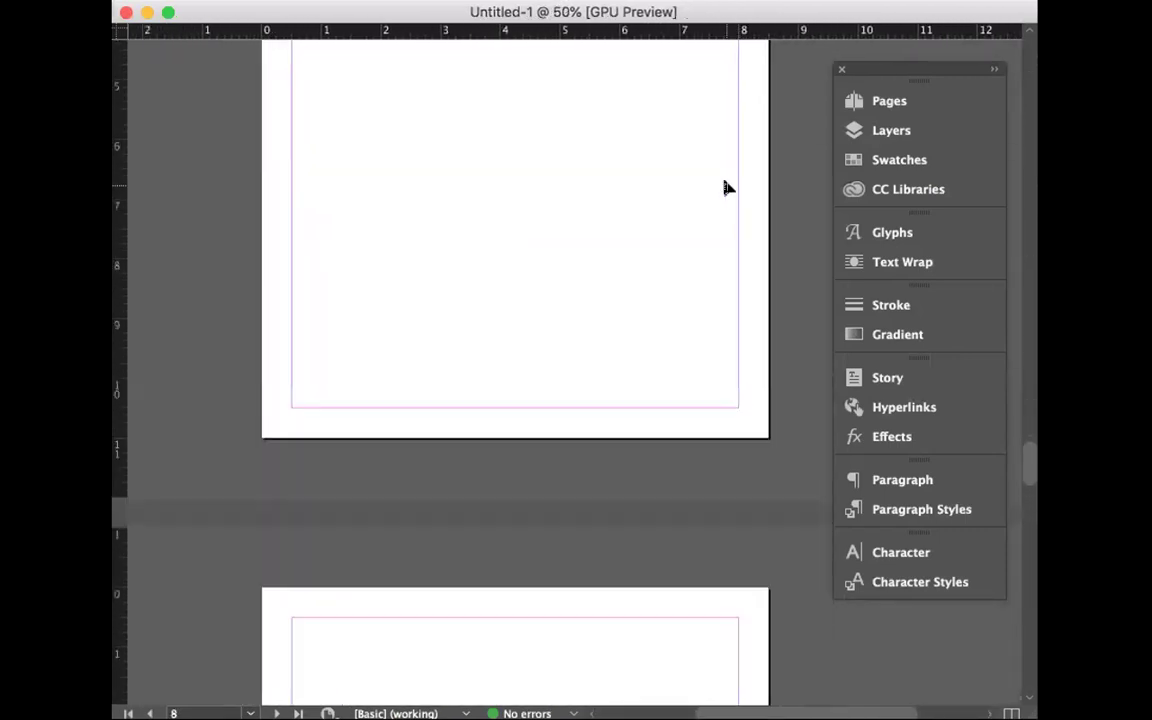
scroll(727, 188, "down", 3)
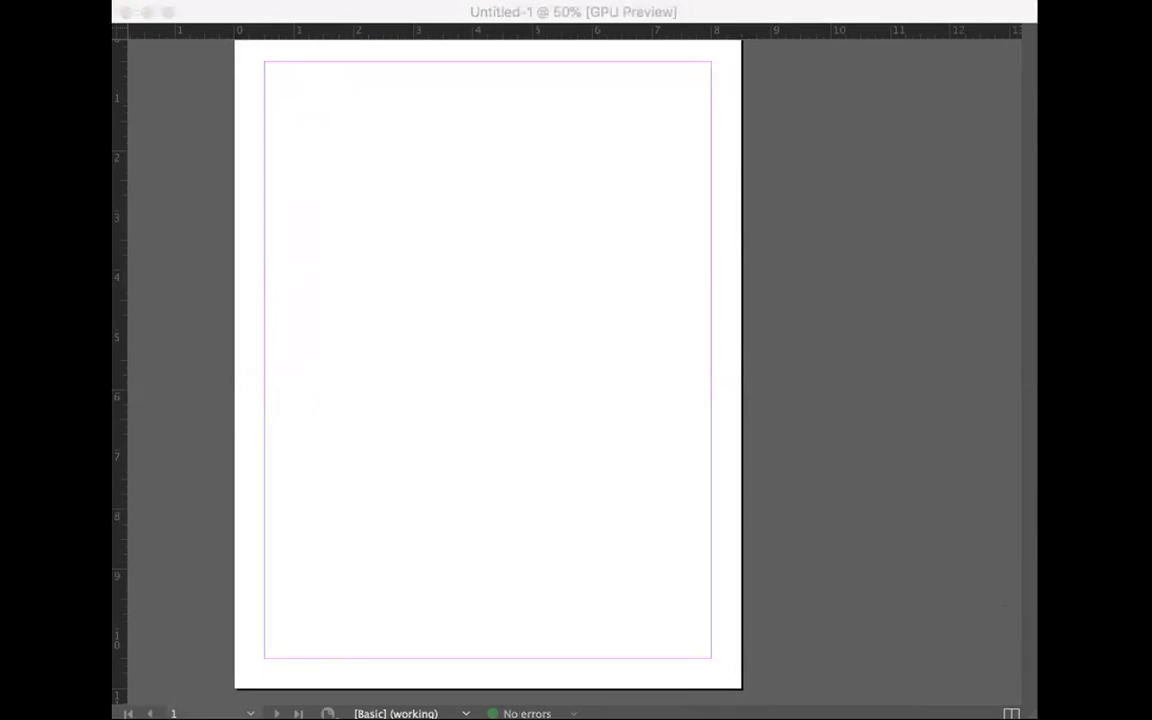
left_click(372, 118)
left_click(833, 648)
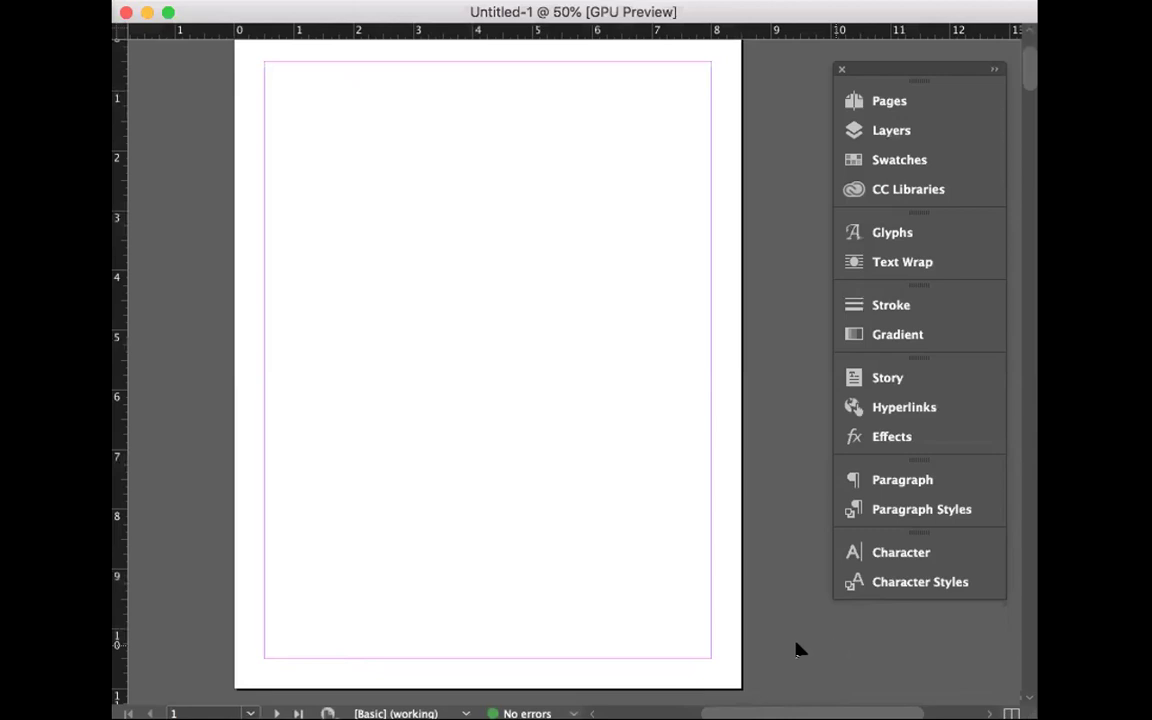
- Switch to Illustrator and examine the Sweet Sensations Bakery logo versions on the artboards: circle monogram, underlined wordmark and round badge
key("super+Tab")
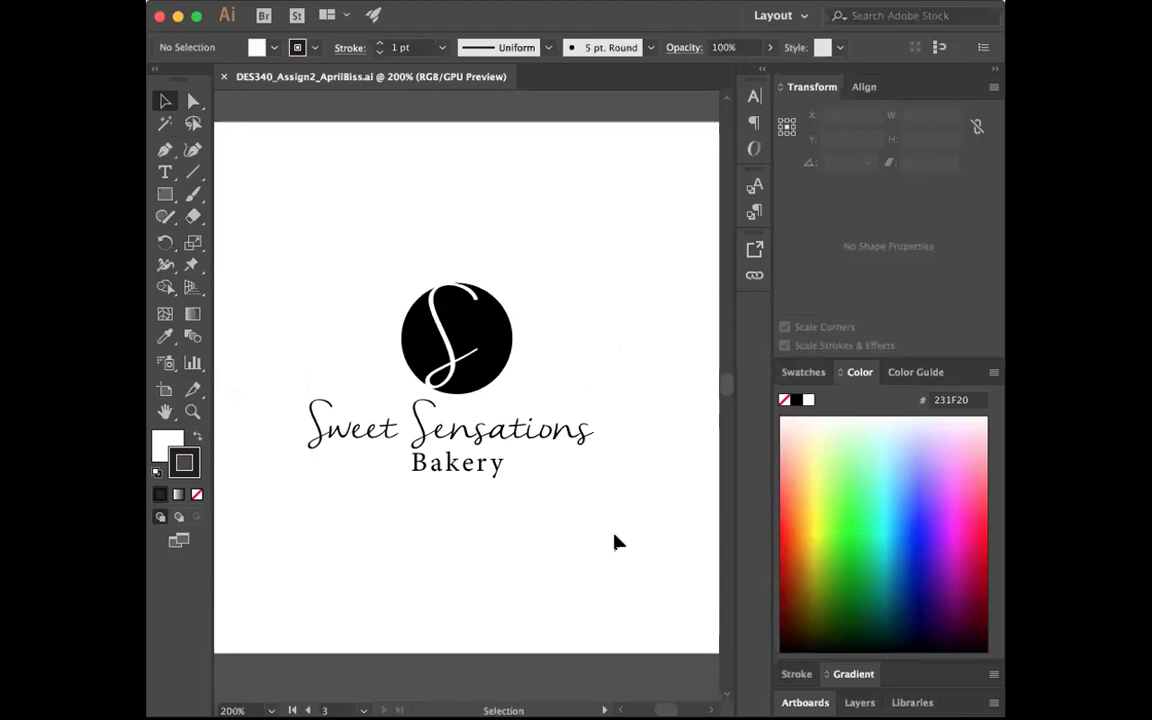
key("super+minus")
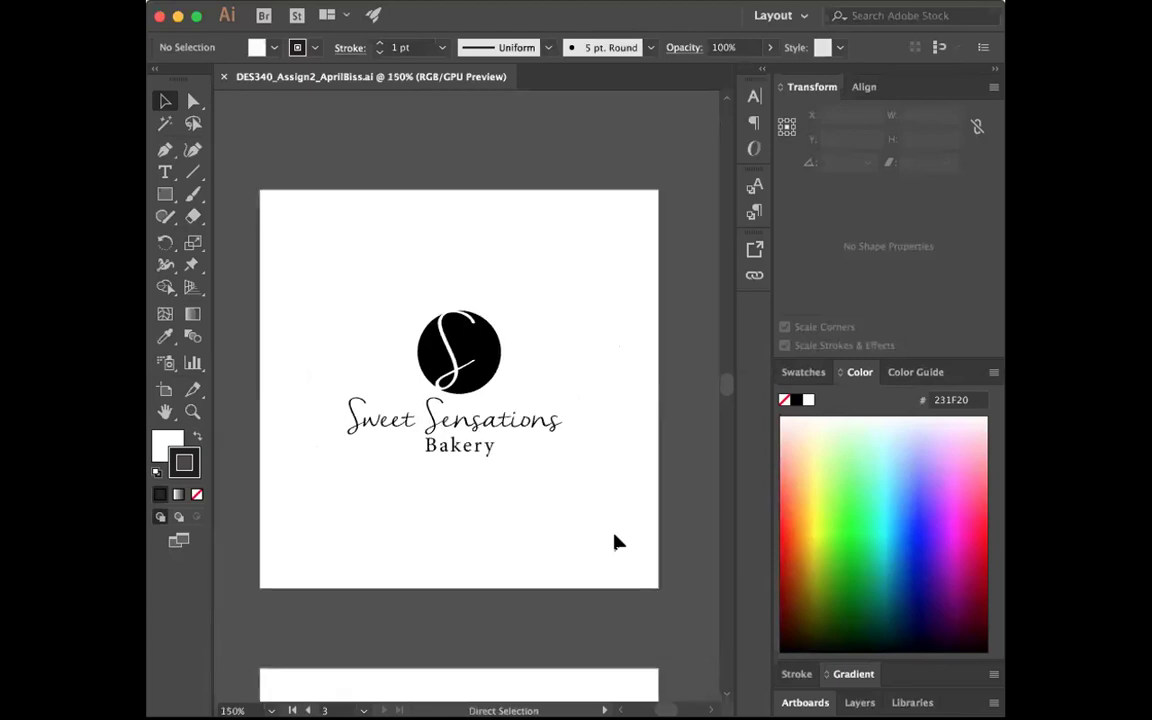
scroll(615, 541, "down", 5)
scroll(615, 541, "down", 5)
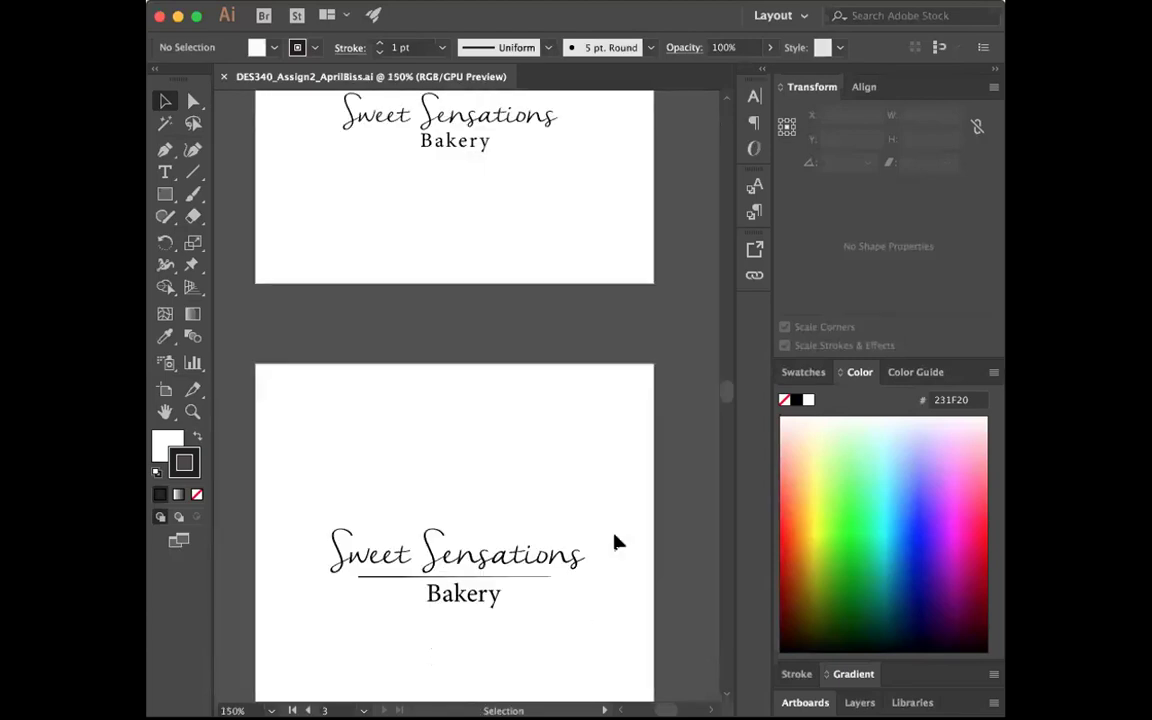
scroll(615, 541, "down", 6)
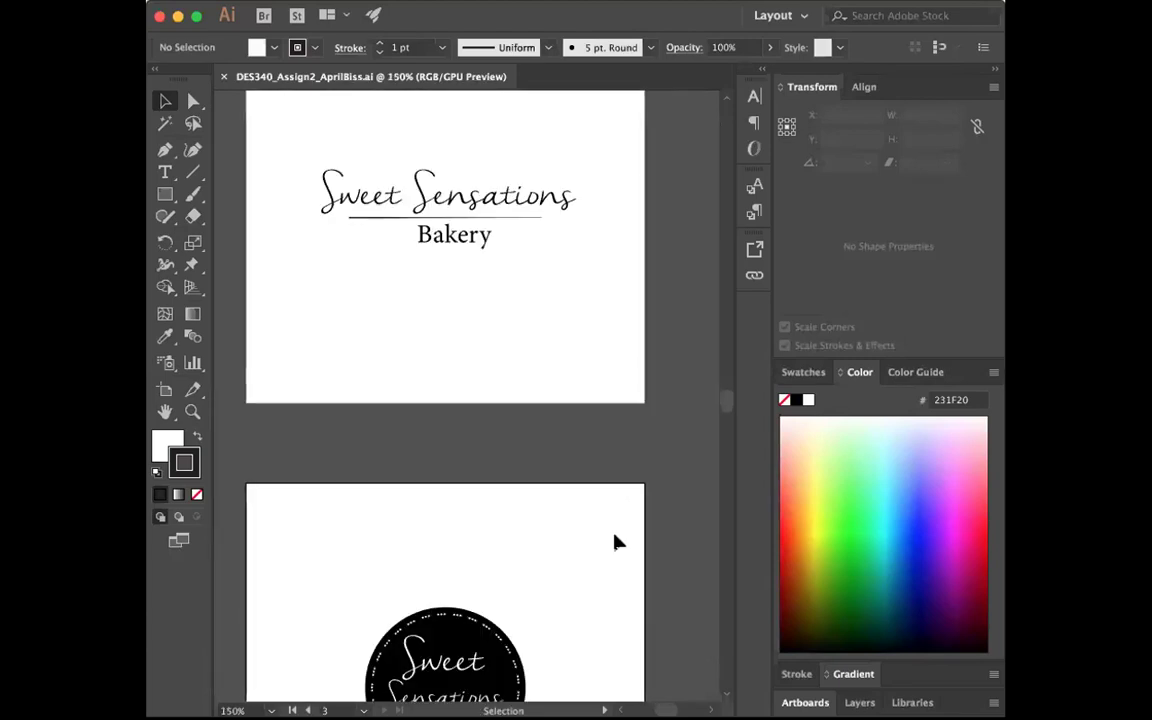
scroll(615, 541, "down", 1)
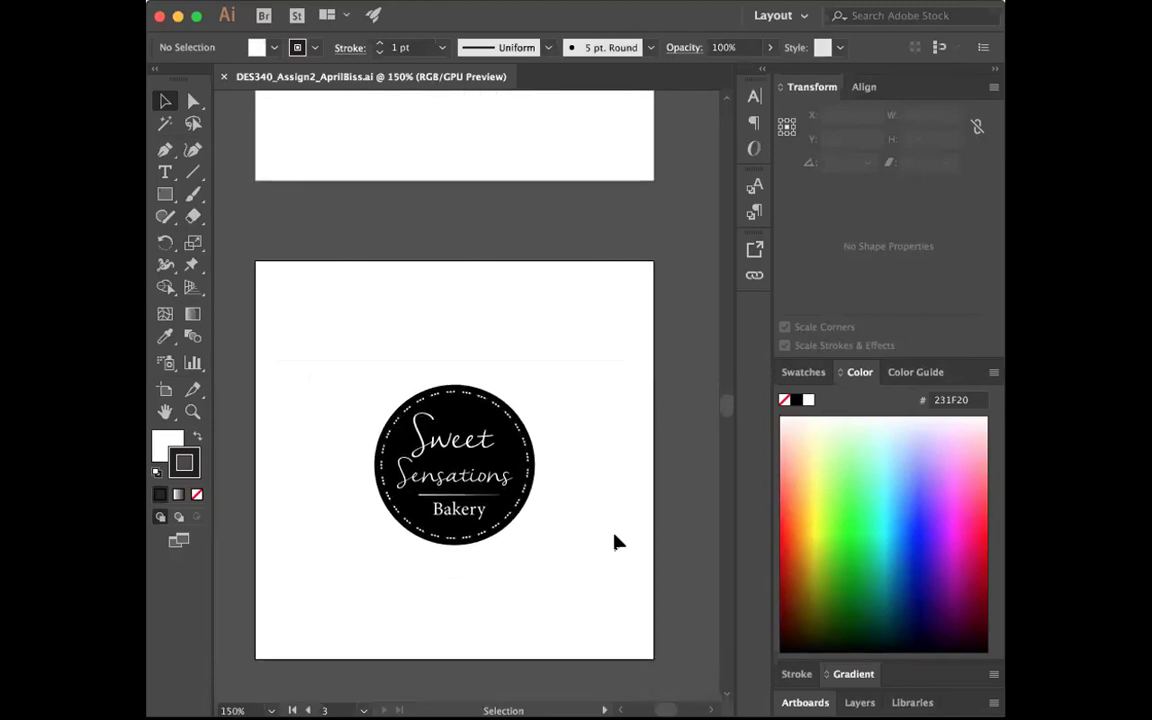
scroll(615, 541, "up", 2)
scroll(615, 541, "up", 10)
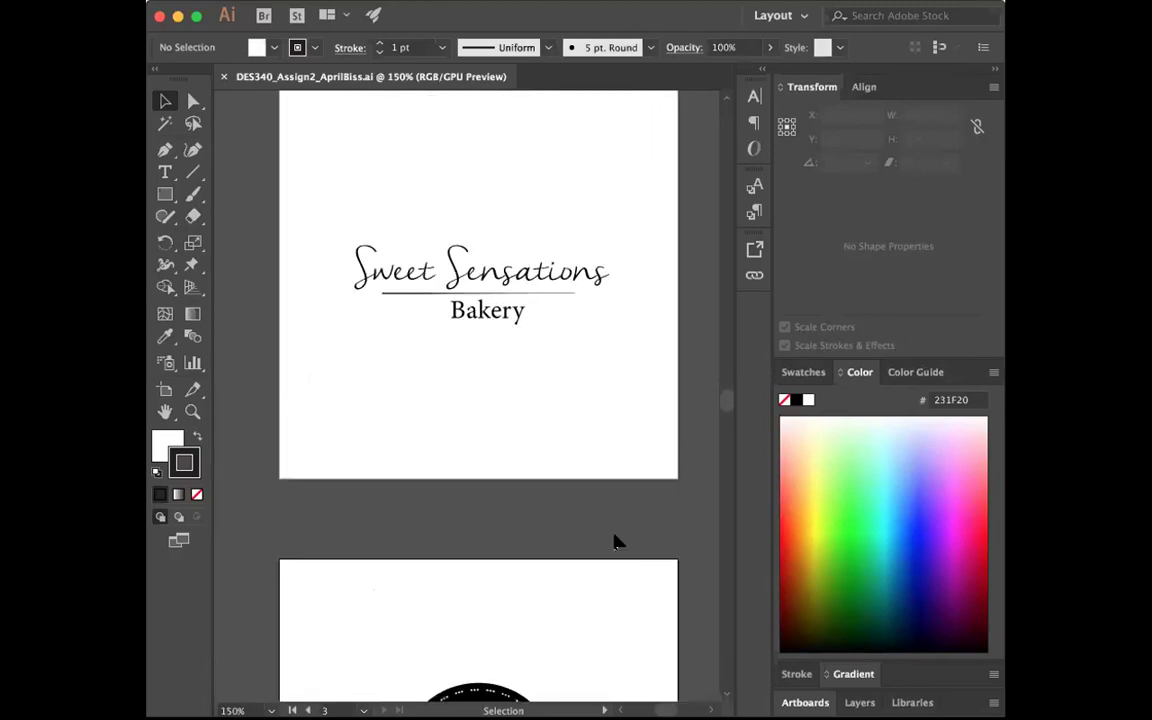
scroll(615, 541, "up", 2)
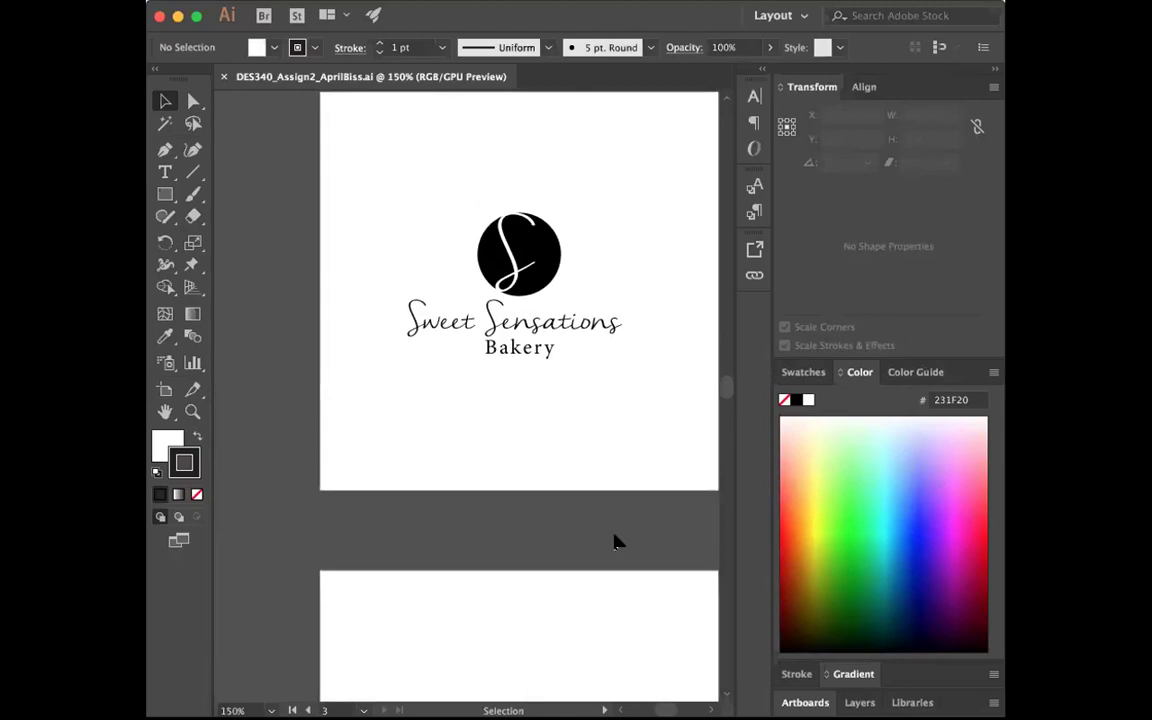
scroll(615, 541, "down", 4)
scroll(615, 541, "down", 10)
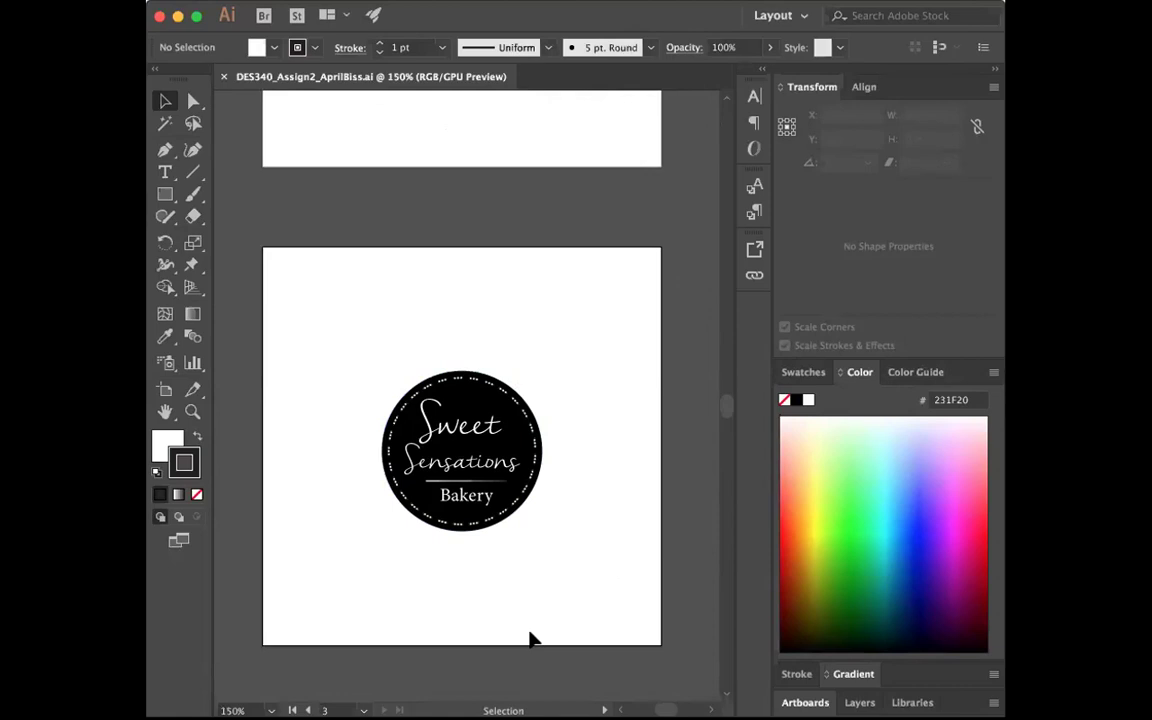
- Zoom in on the round Sweet Sensations Bakery badge and select its dotted inner ring
left_click(192, 411)
left_click(467, 487)
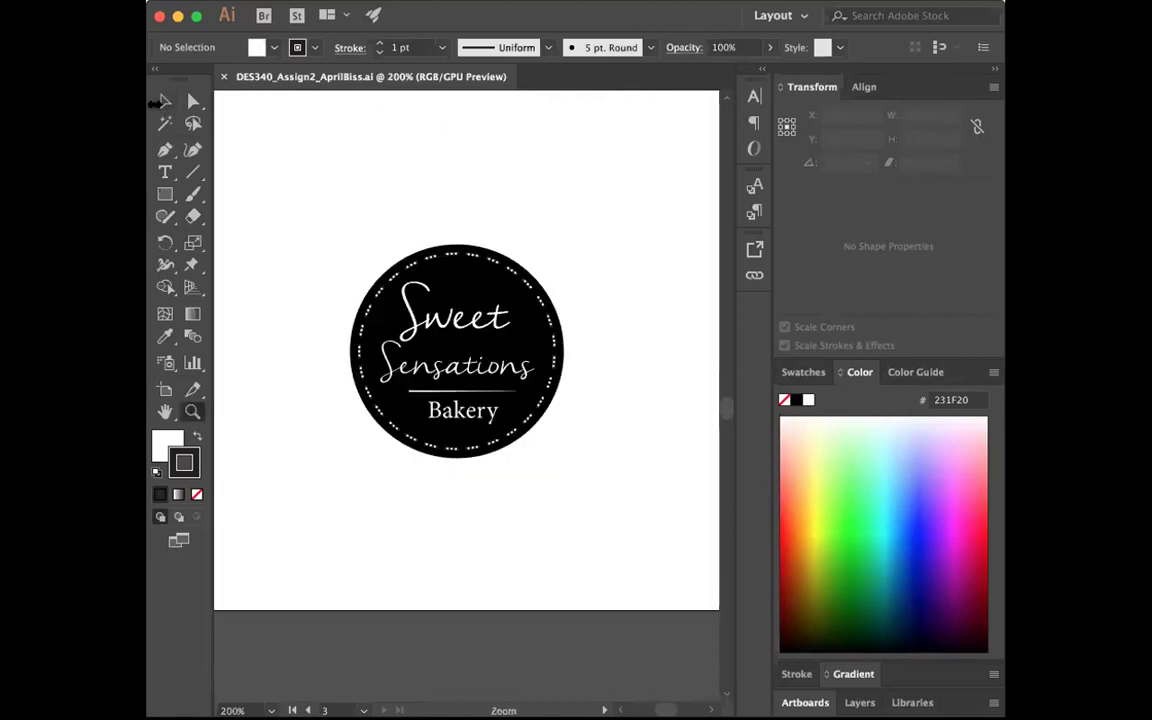
left_click(164, 101)
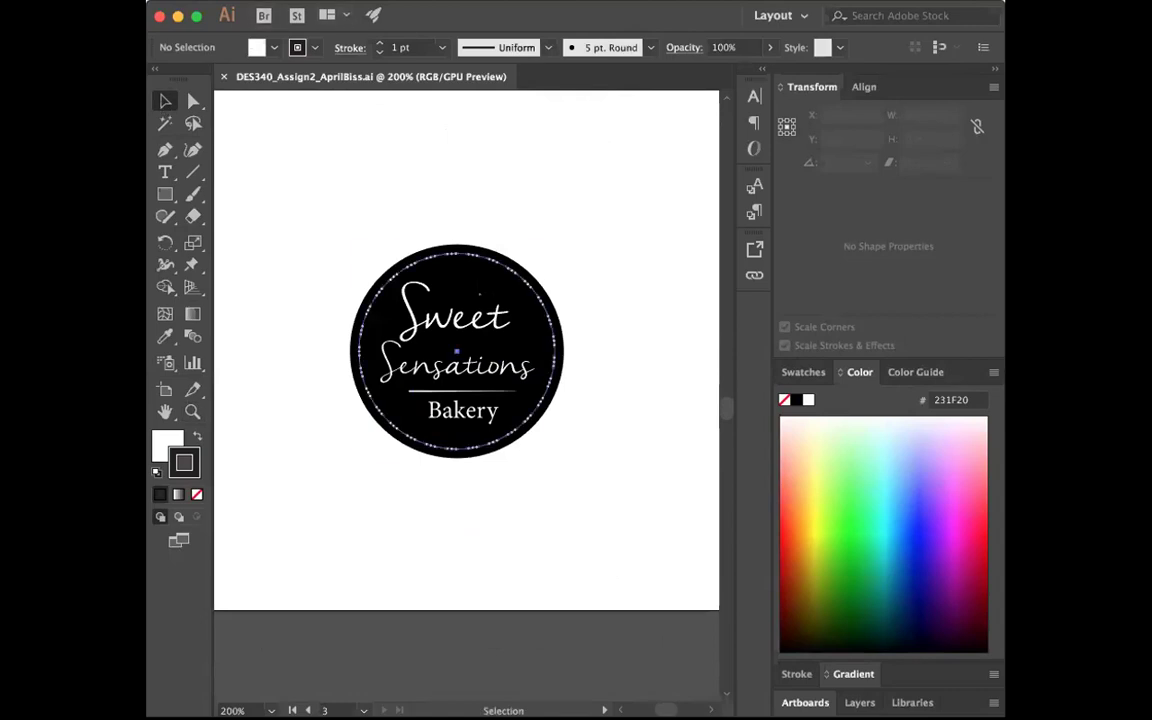
left_click(525, 280)
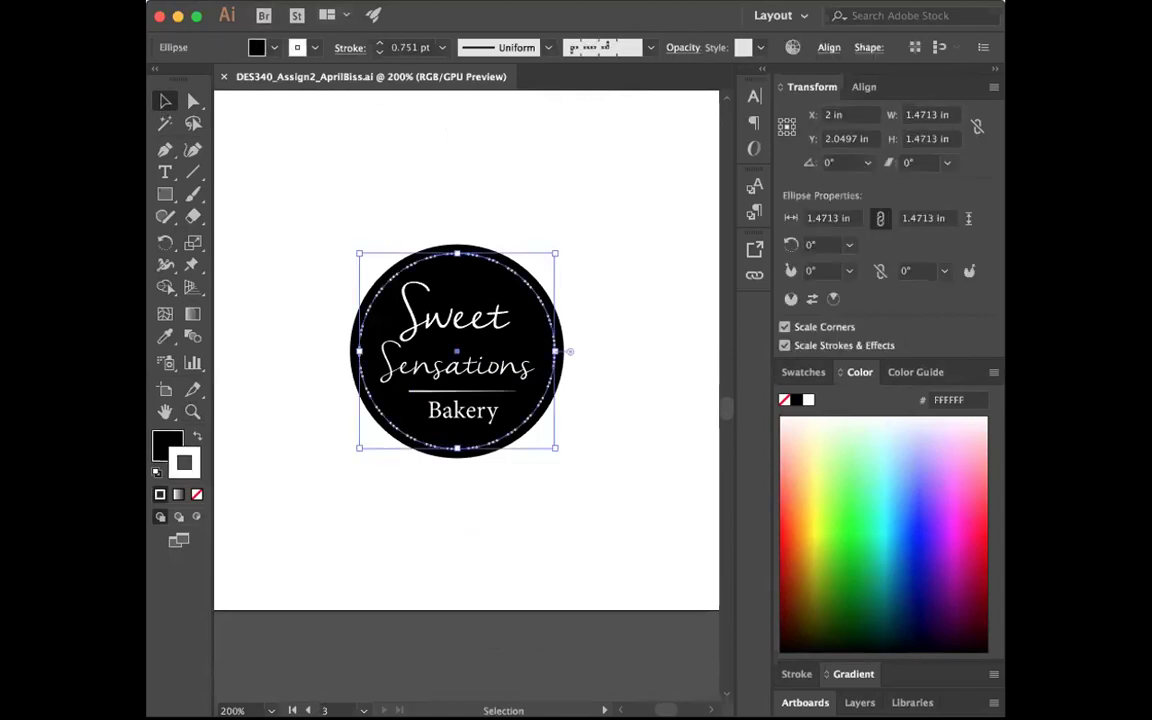
- Open the Sweets swatch library and enlarge it to show all of its color groups
left_click(615, 0)
scroll(767, 620, "down", 5)
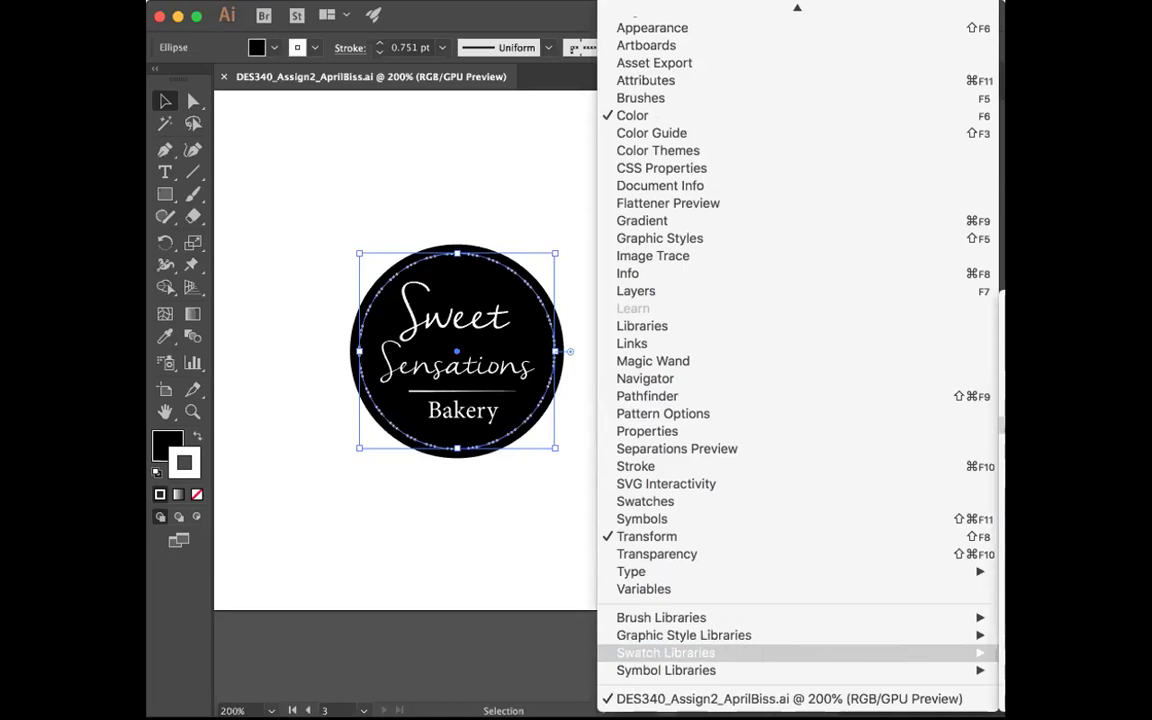
left_click(700, 652)
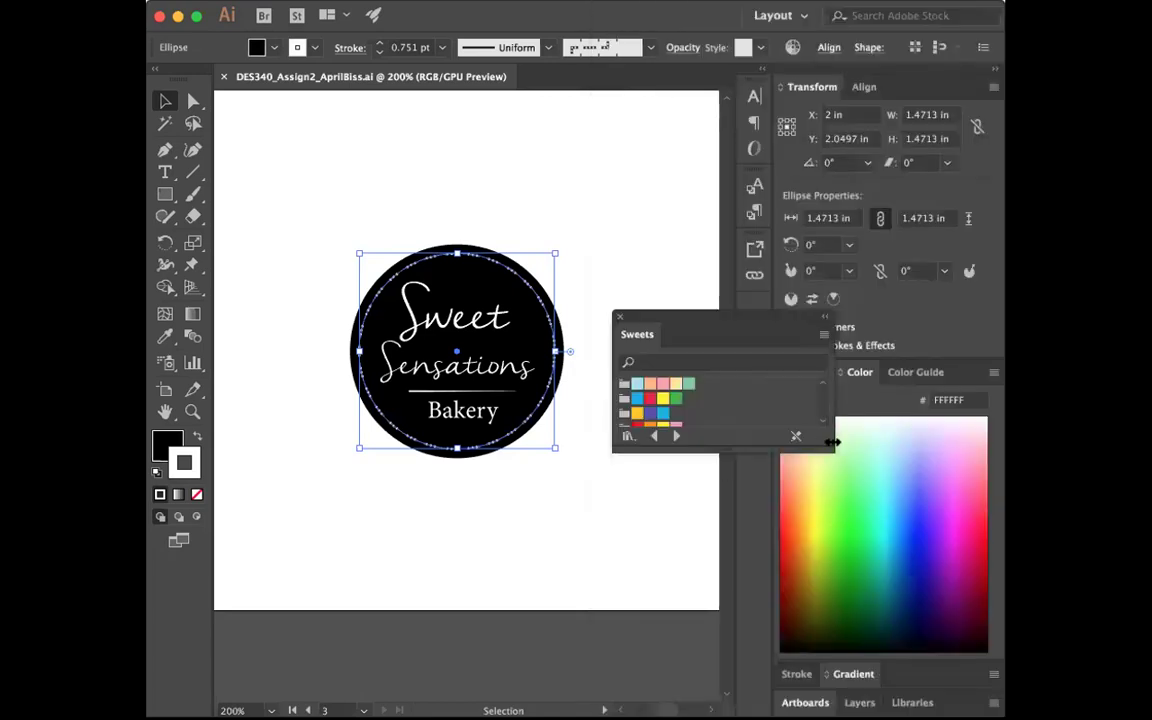
left_click_drag(832, 441, 876, 688)
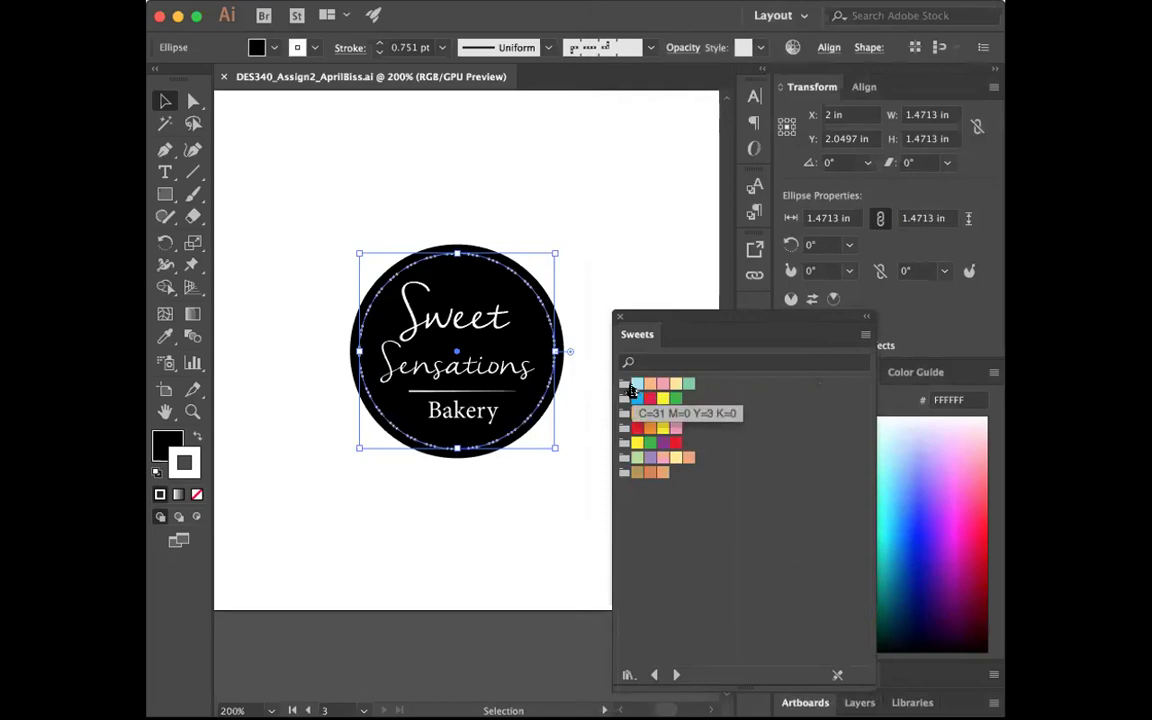
- Try the light blue C=31 M=0 Y=3 K=0 swatch on the dotted ring's stroke, and undo the color change
left_click(636, 388)
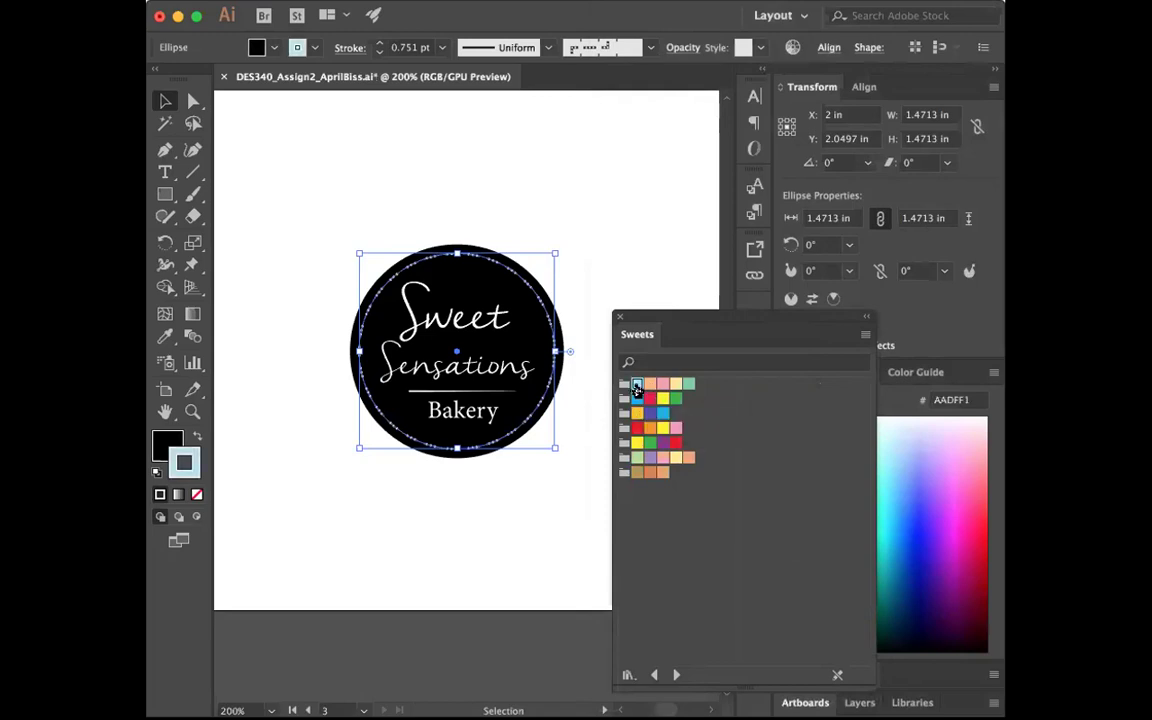
key("ctrl+z")
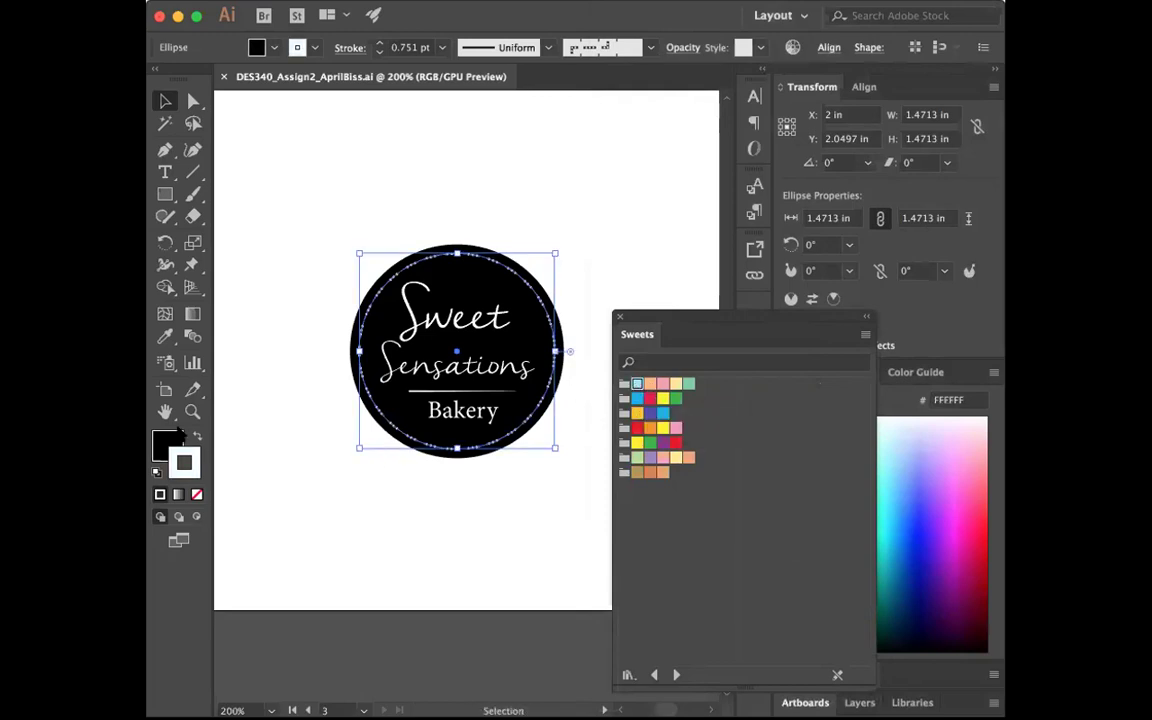
- Try green, tan, peach and purple Sweets swatches on the badge's inner circle fill, ending with purple 5652A3
left_click(637, 457)
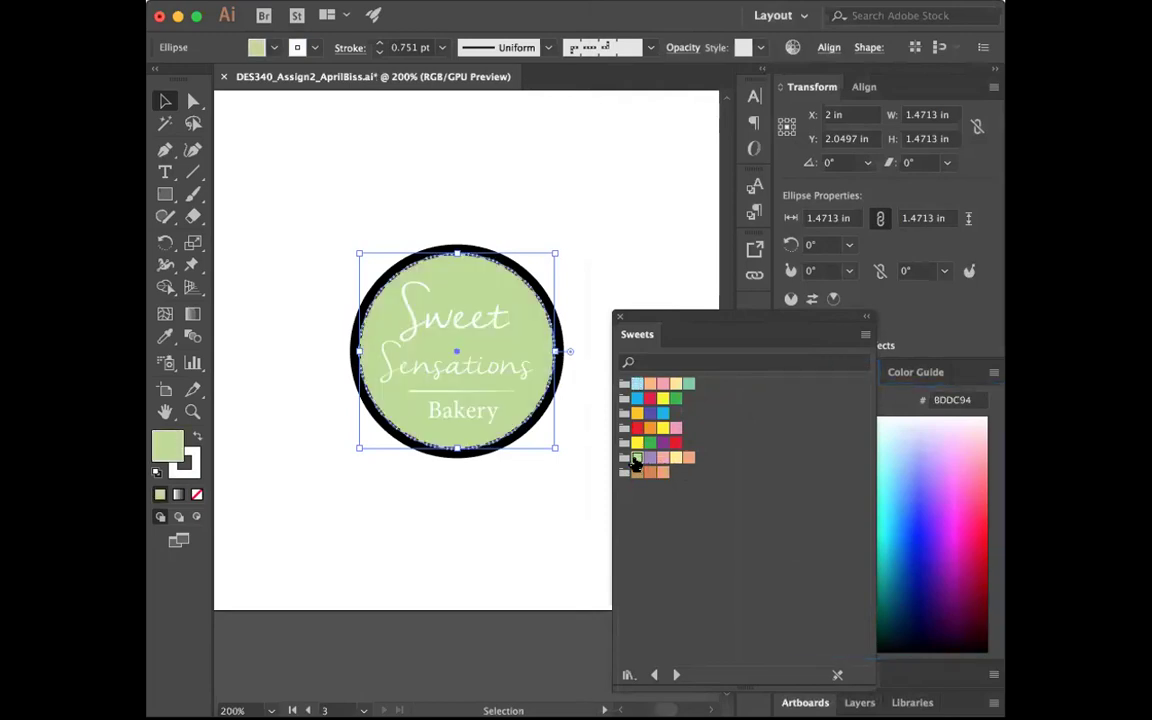
left_click(636, 472)
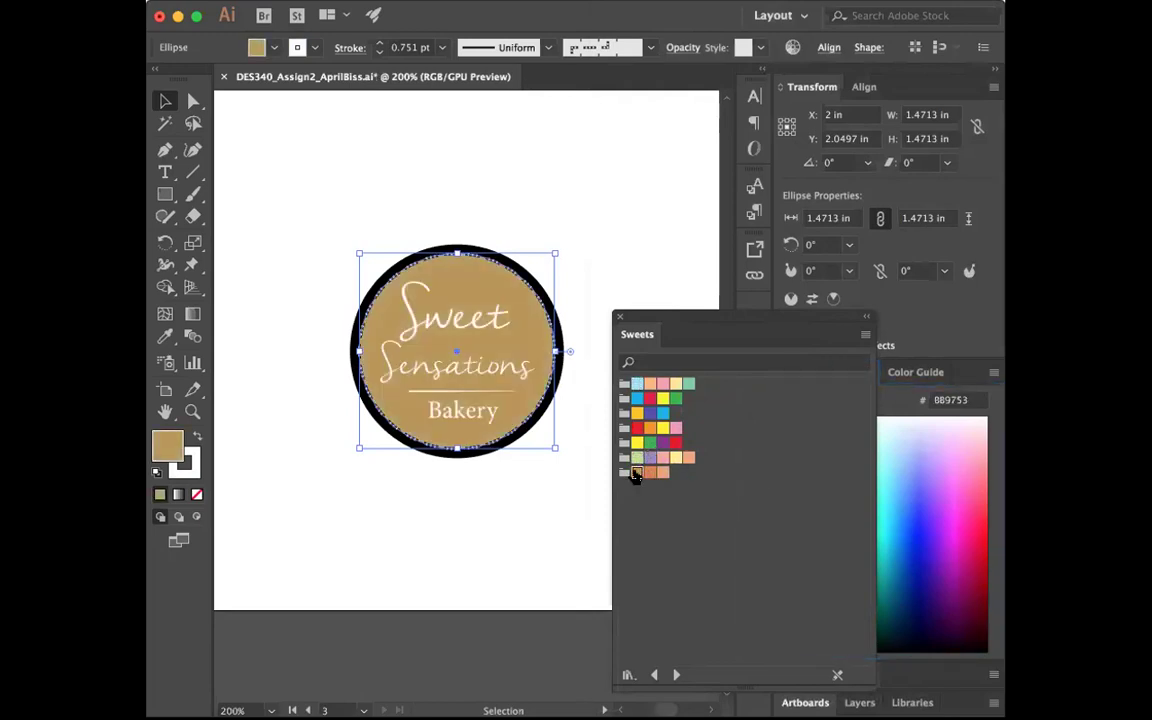
left_click(661, 473)
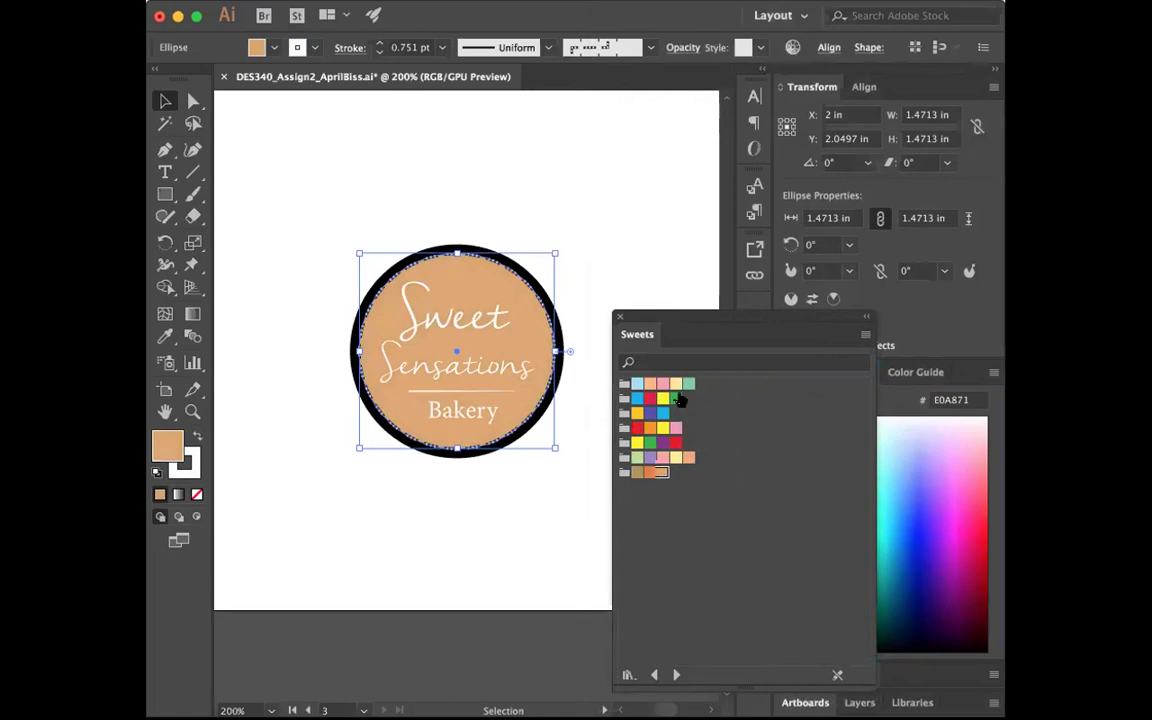
left_click(651, 387)
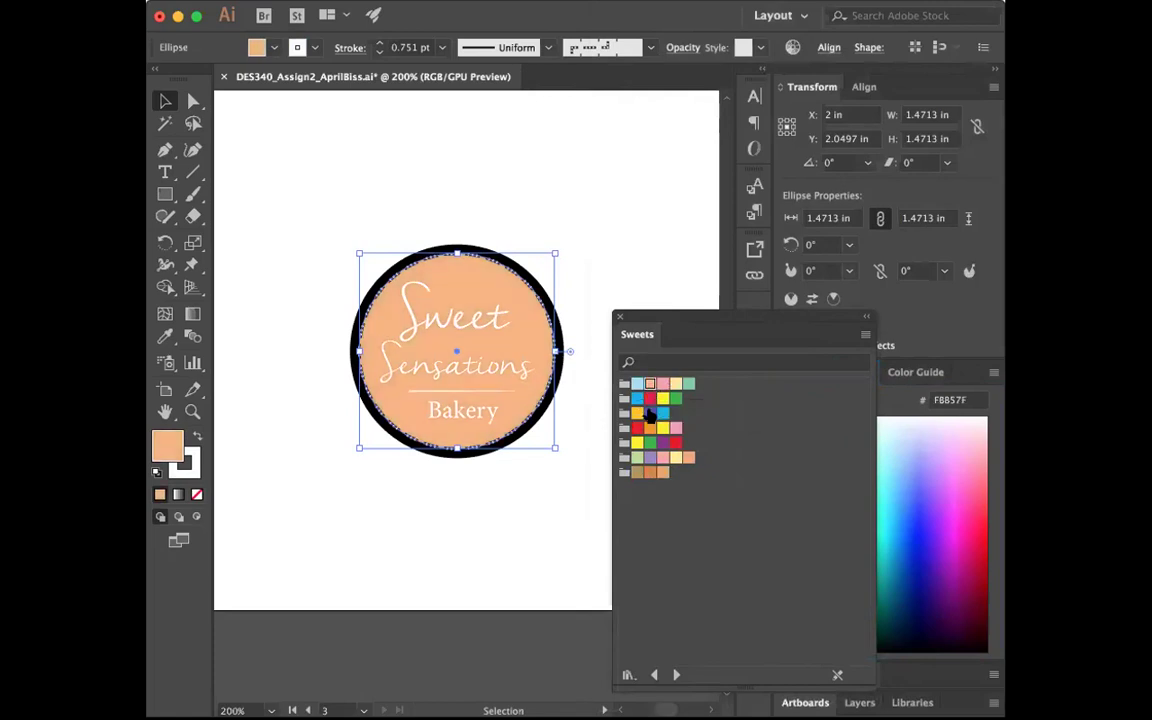
left_click(650, 413)
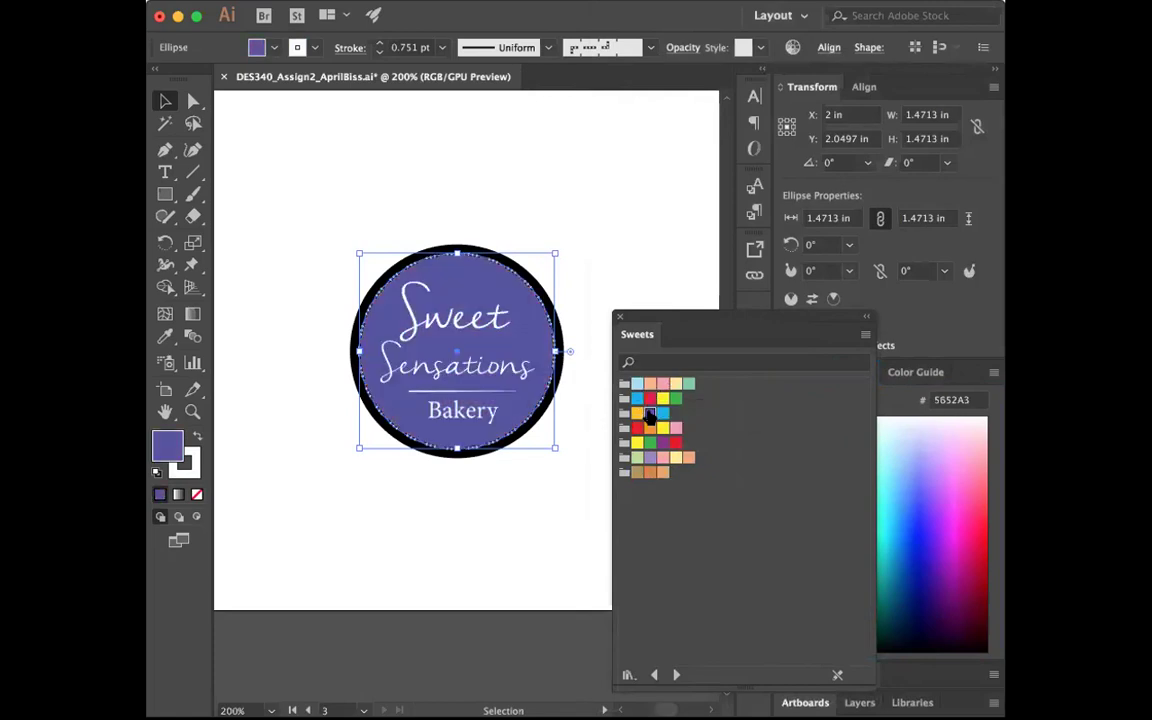
left_click(600, 257)
- Try several Sweets swatches on the badge's black outer circle fill, ending with light purple 9B85BE
left_click(550, 302)
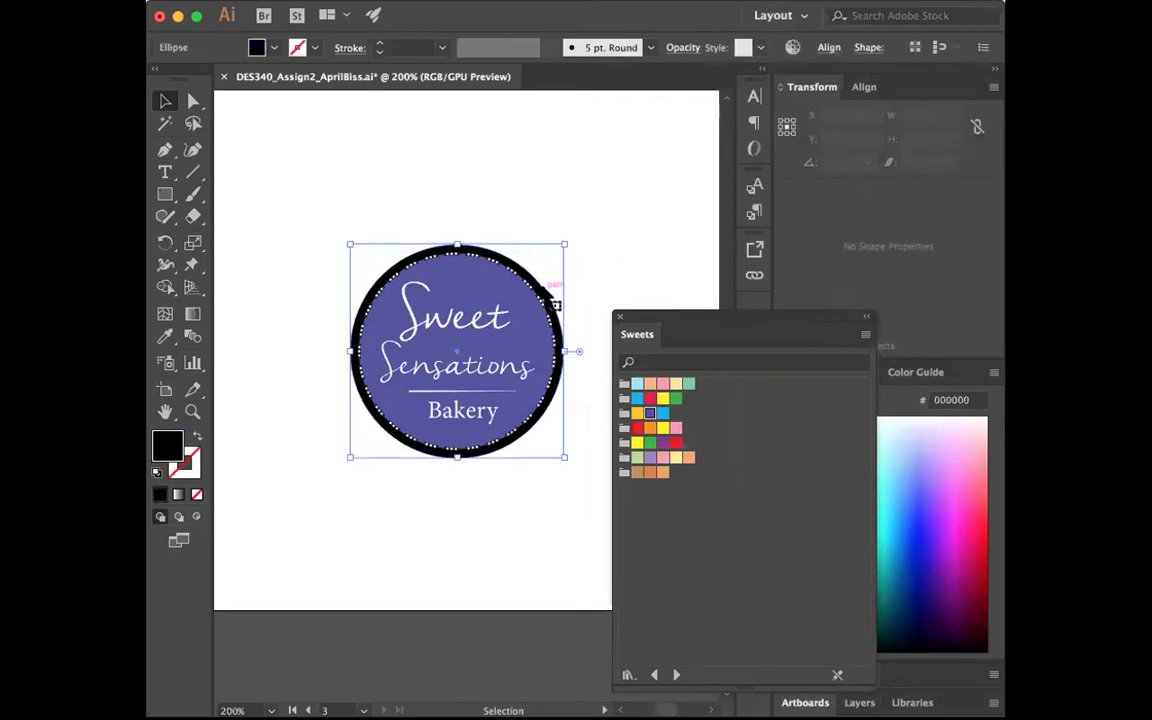
left_click(663, 444)
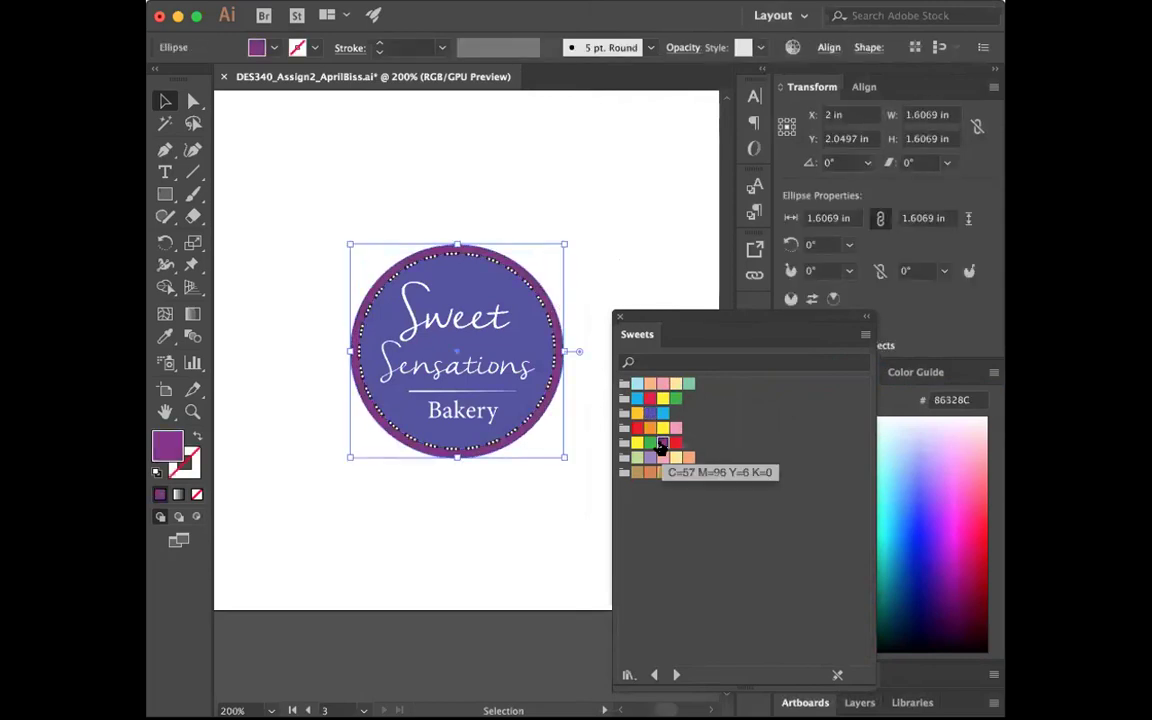
left_click(675, 443)
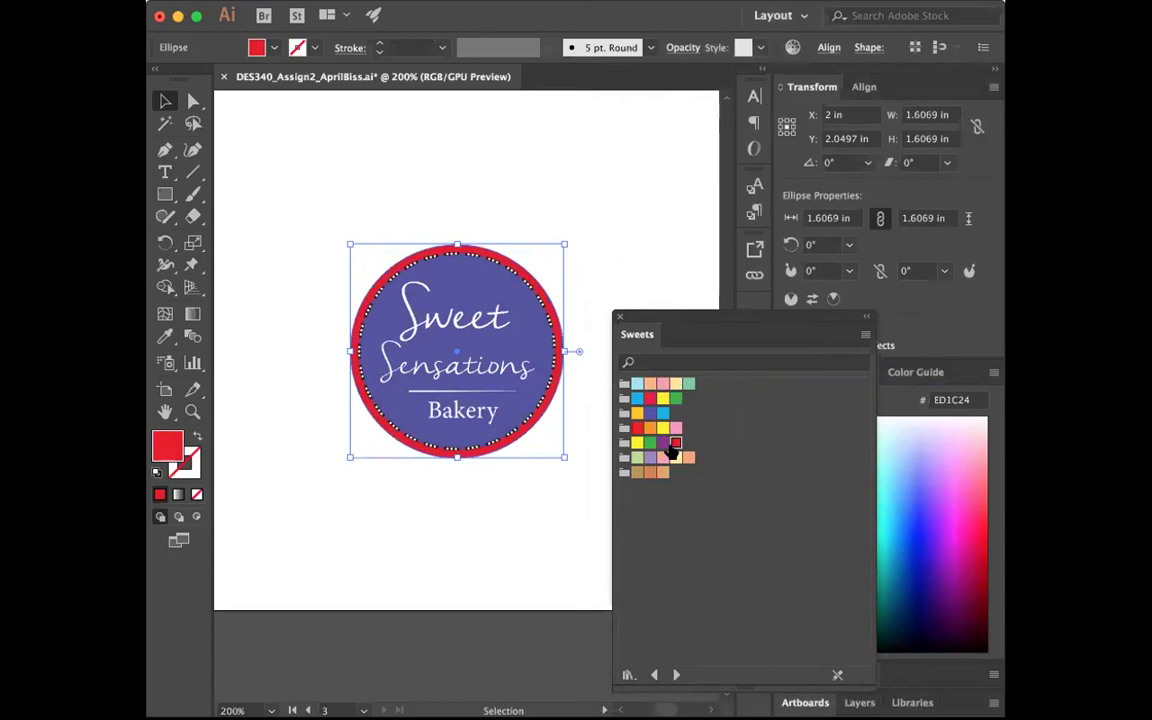
left_click(660, 472)
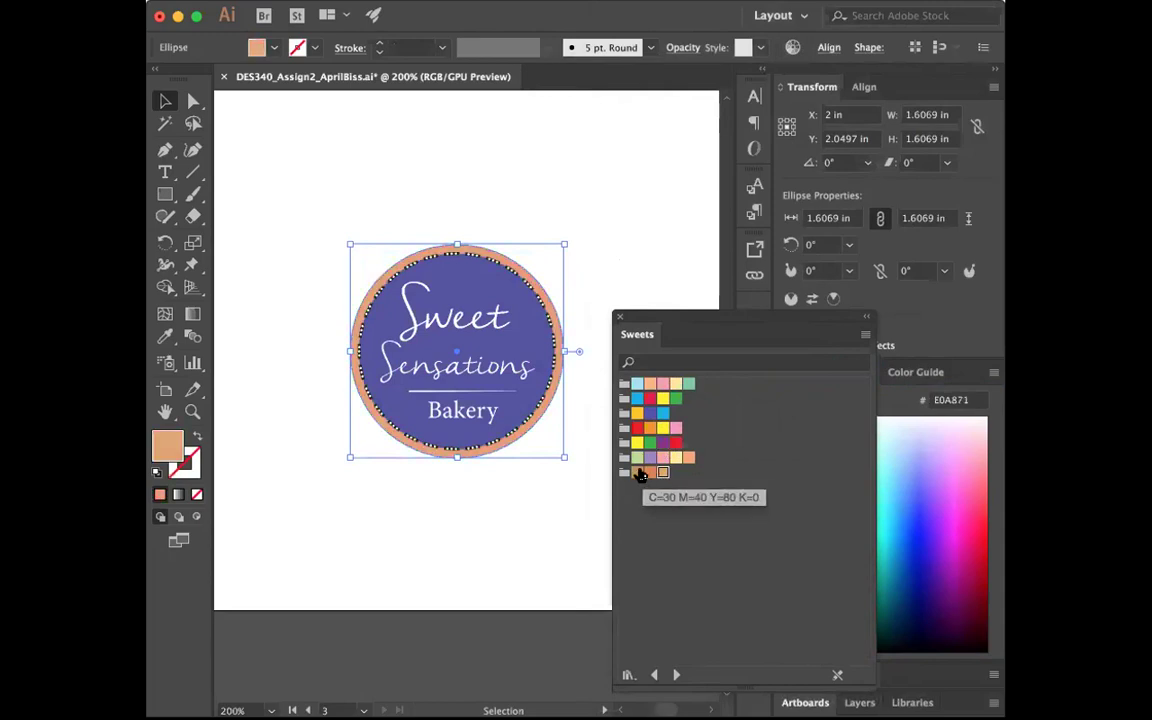
left_click(636, 472)
left_click(649, 458)
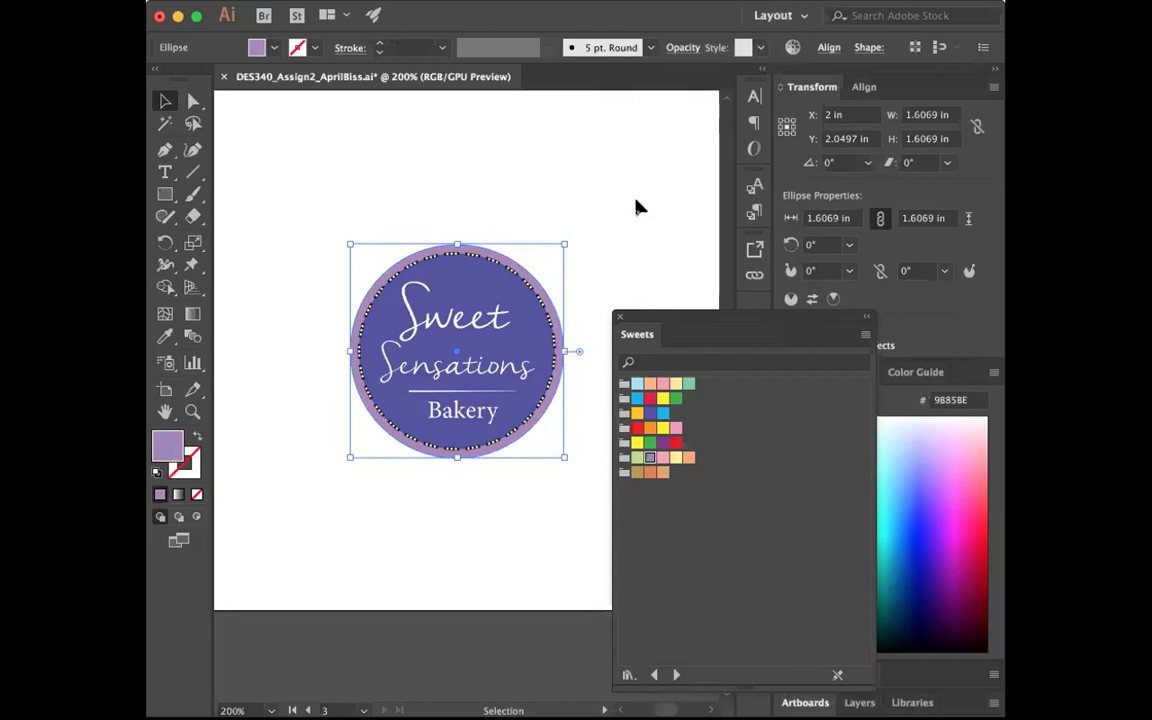
- Select the badge's inner and outer circles in turn to examine the two purple fills
left_click(519, 229)
left_click(486, 261)
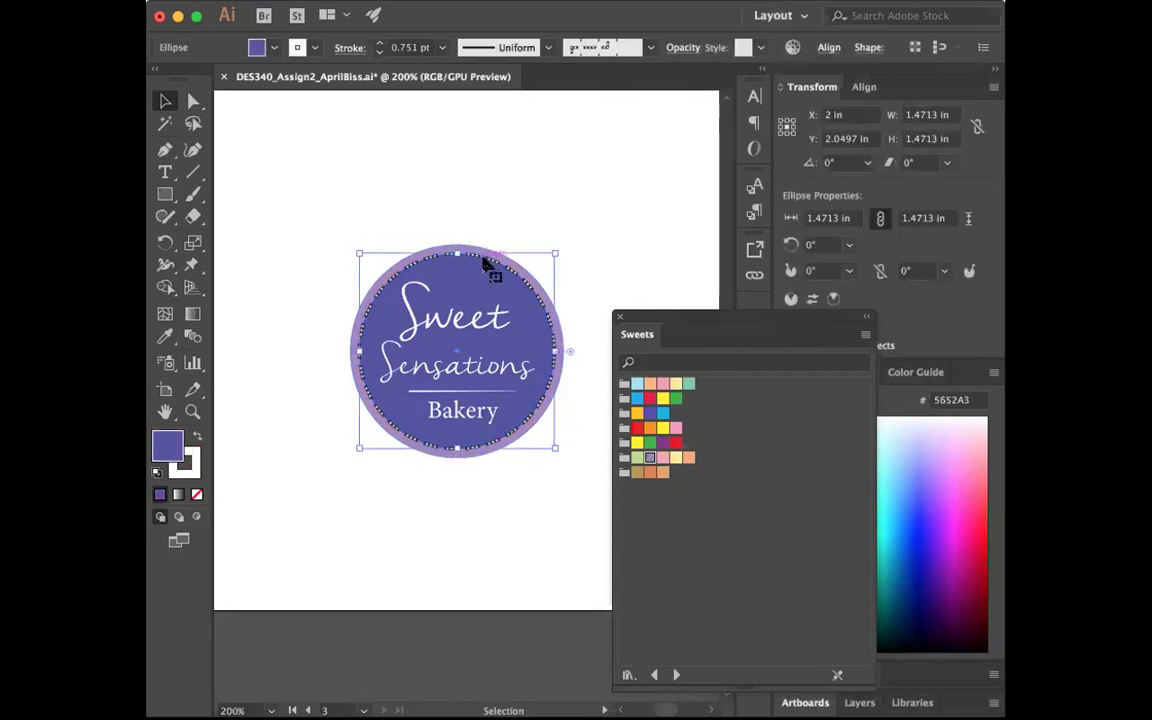
left_click(282, 505)
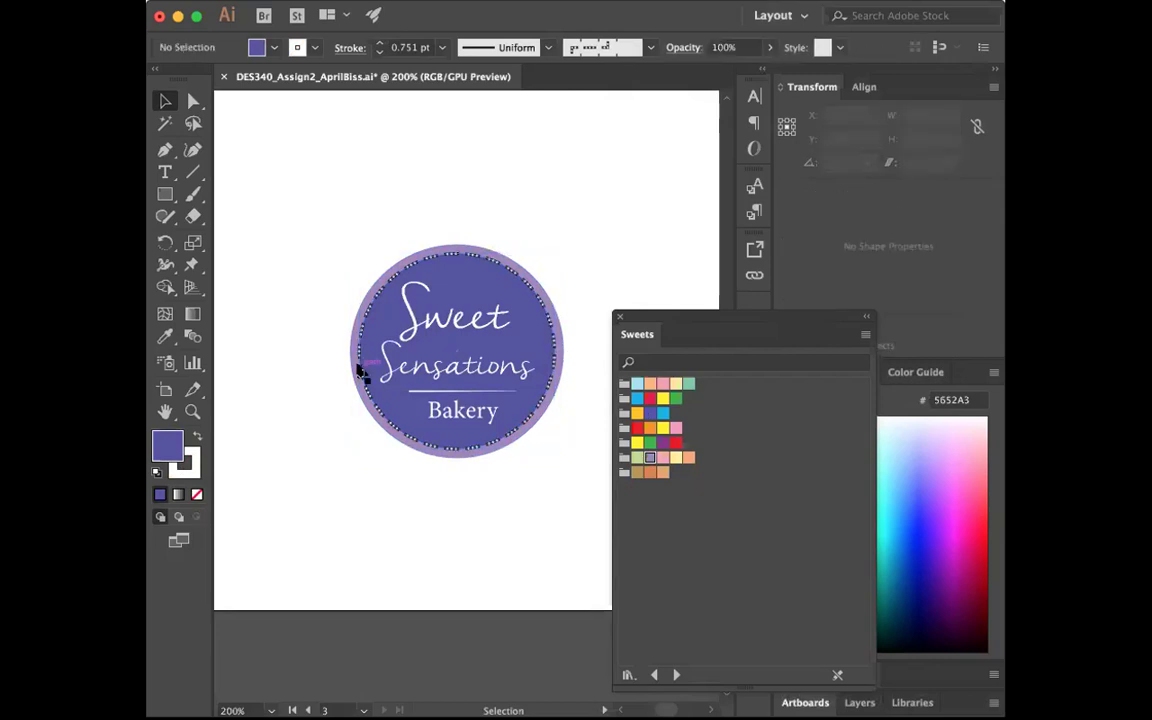
left_click(449, 262)
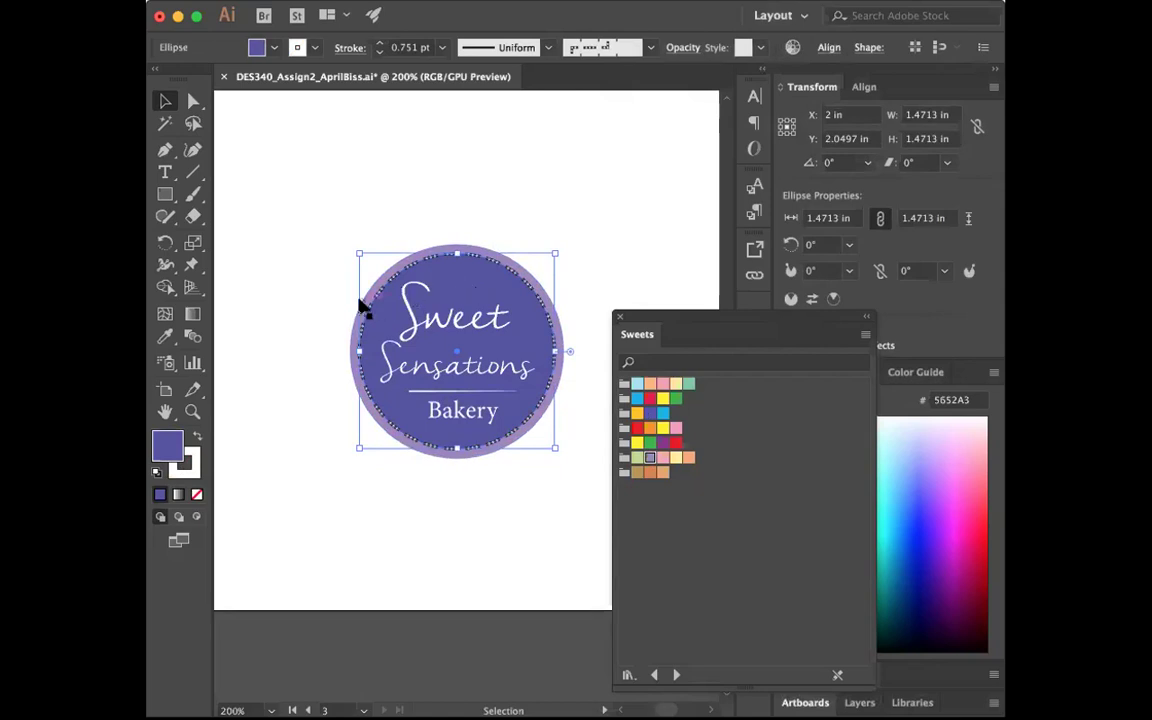
left_click(356, 332)
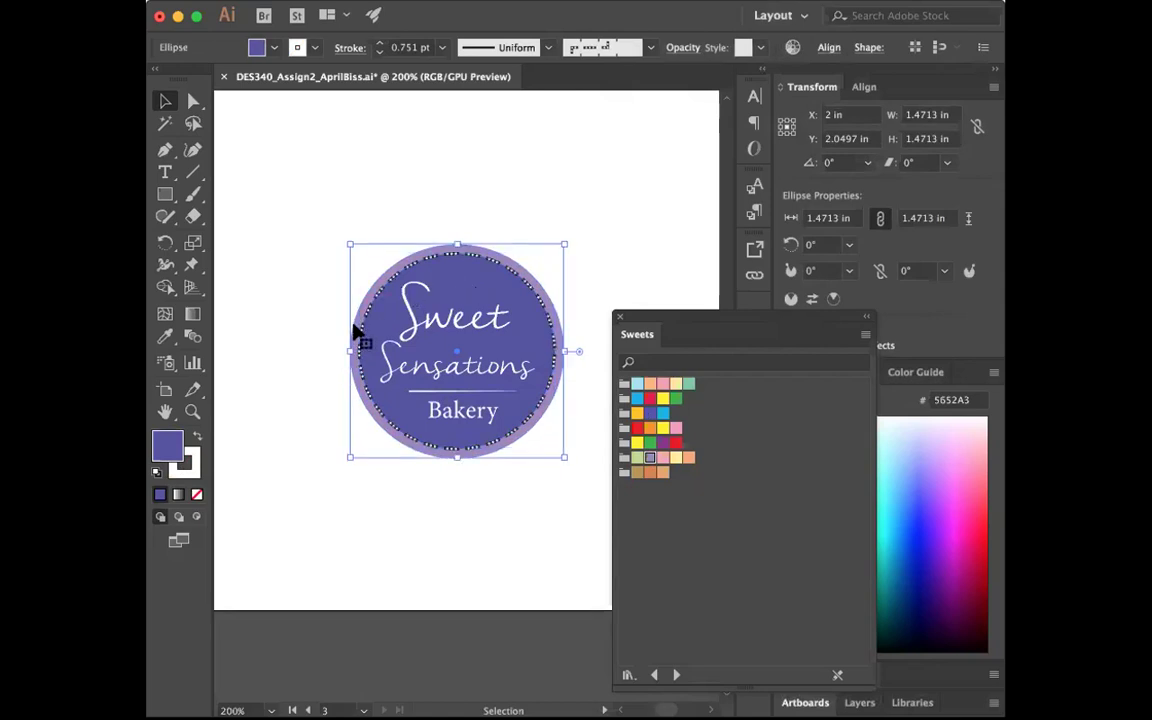
- Open the inner circle's fill in the Color Picker and examine its RGB, CMYK and hex values
left_click(462, 289)
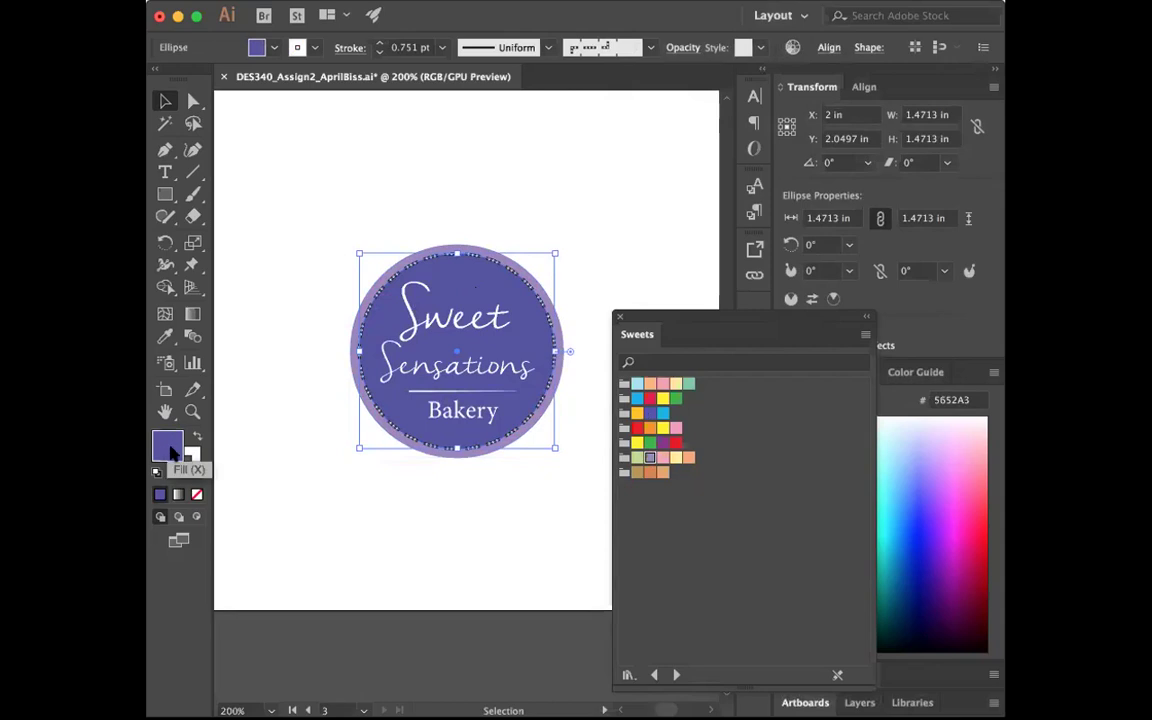
key("x")
double_click(166, 447)
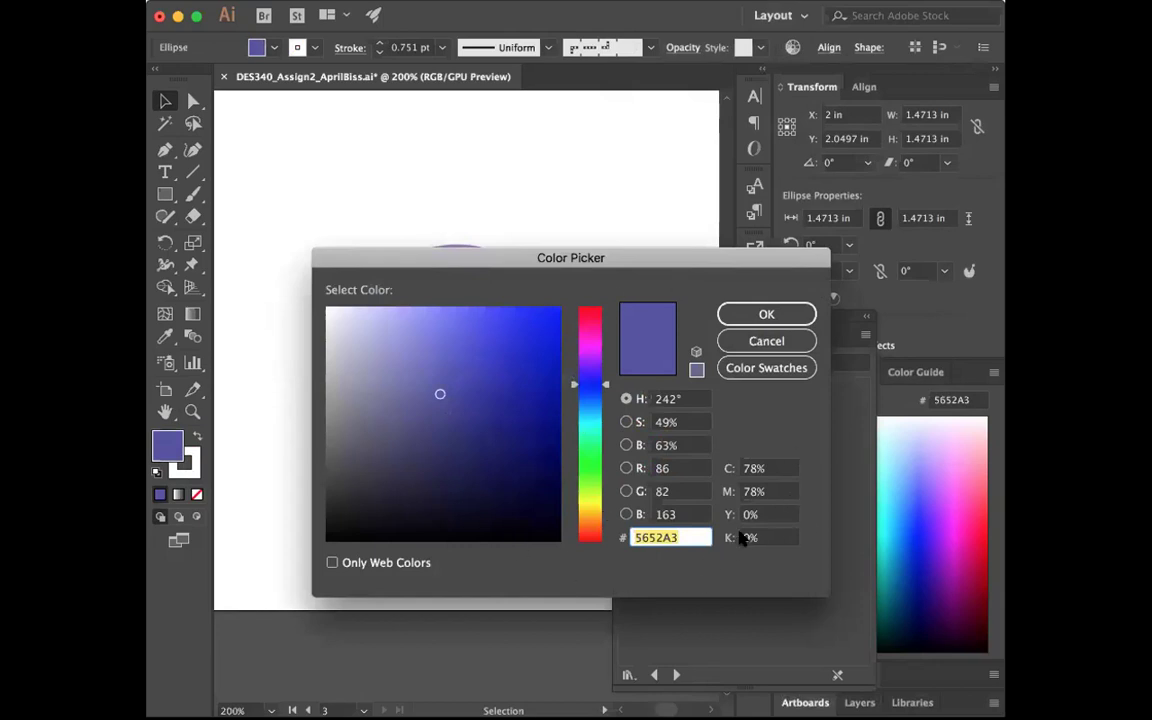
left_click(667, 469)
left_click(675, 492)
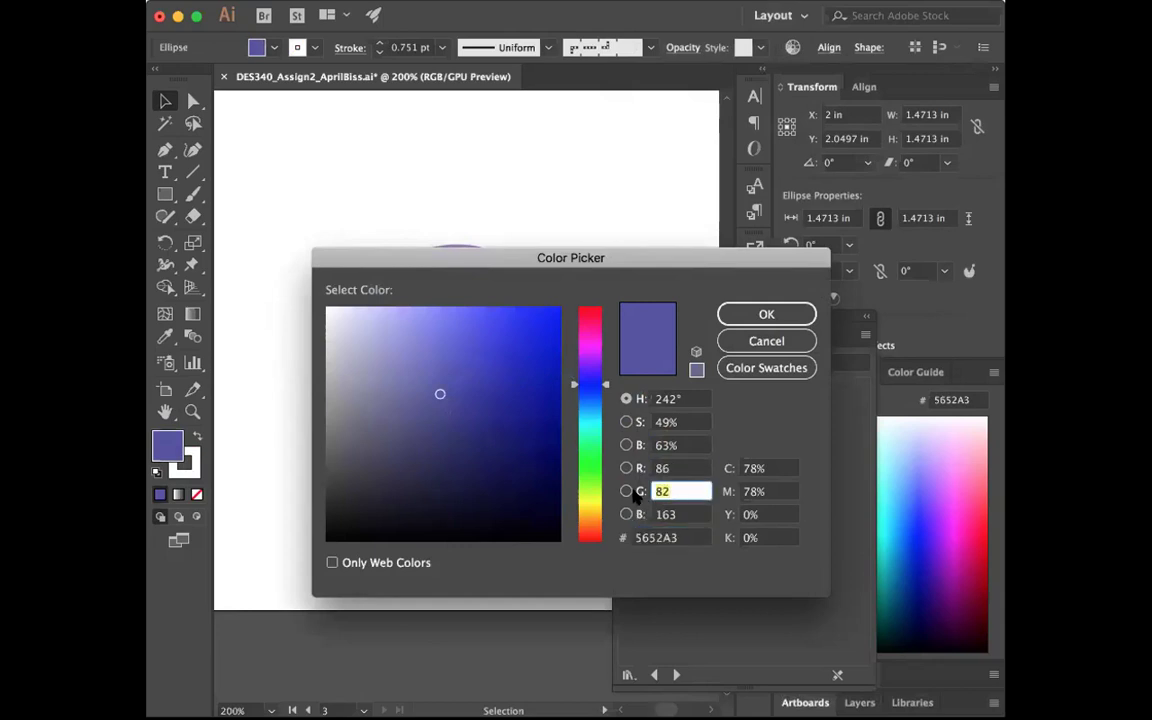
left_click(690, 518)
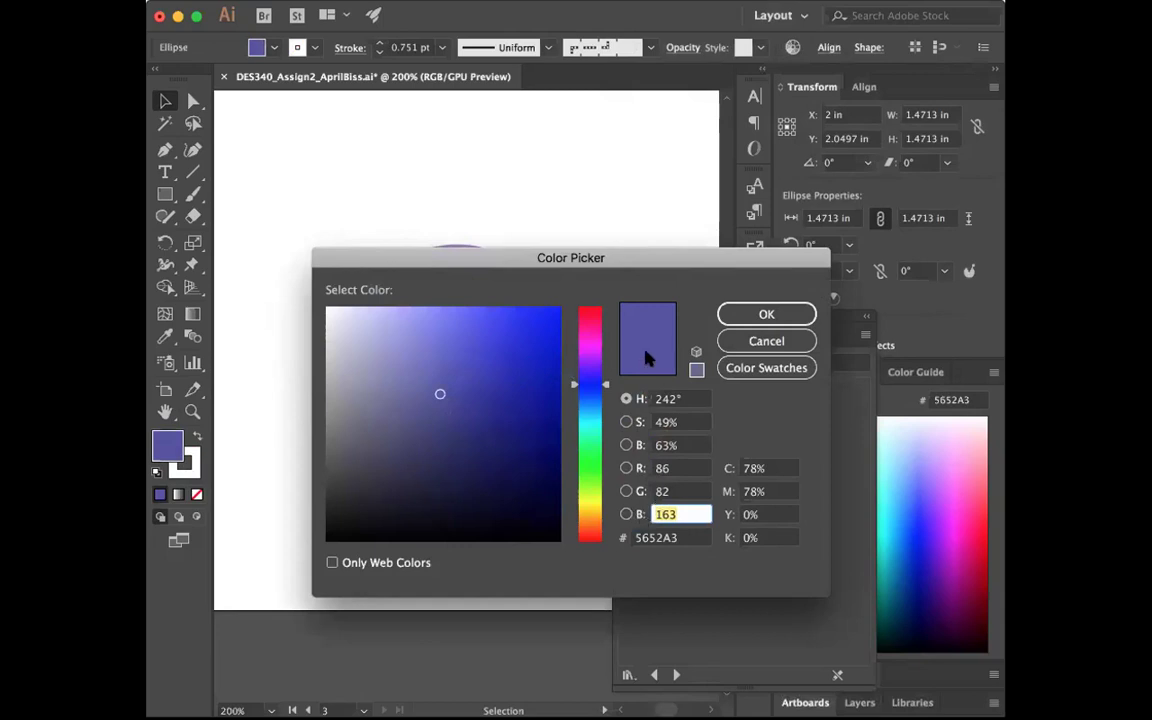
left_click(745, 469)
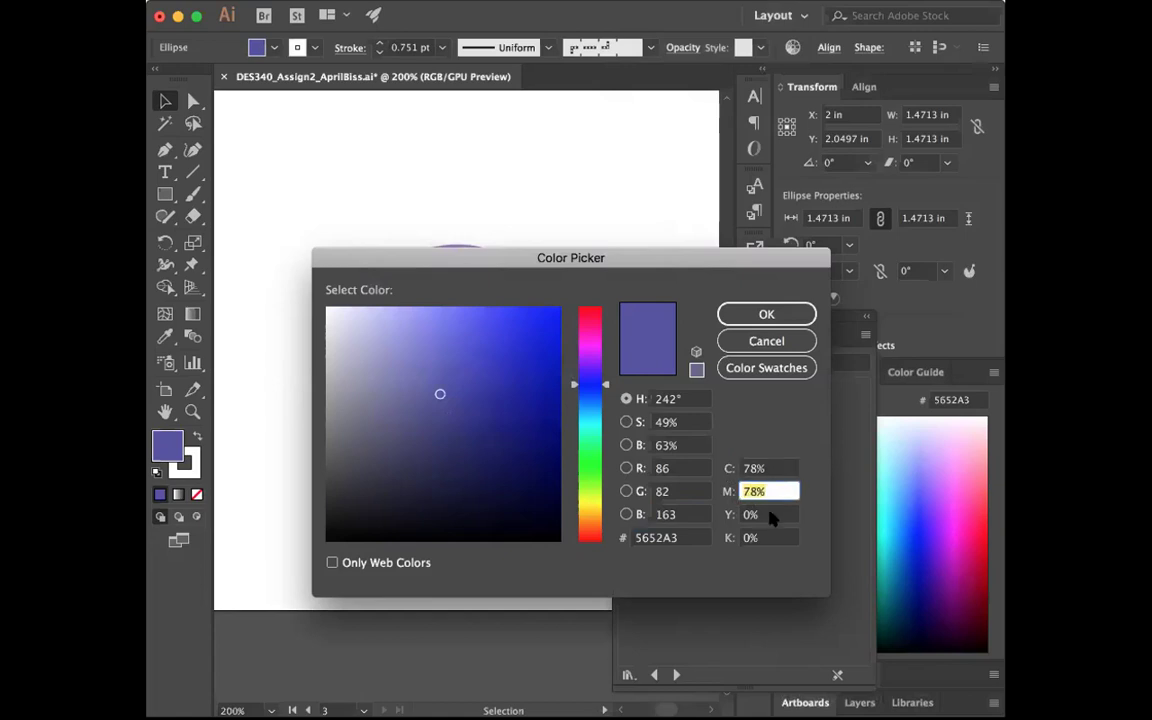
left_click(742, 515)
left_click(768, 540)
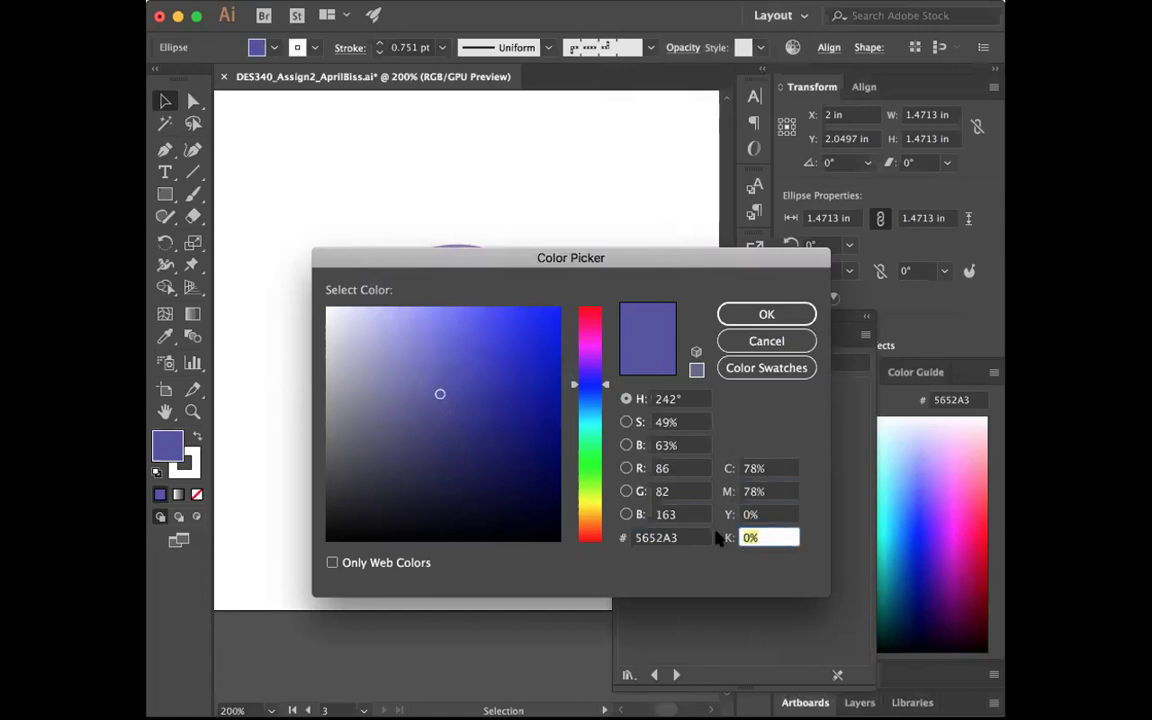
left_click(665, 538)
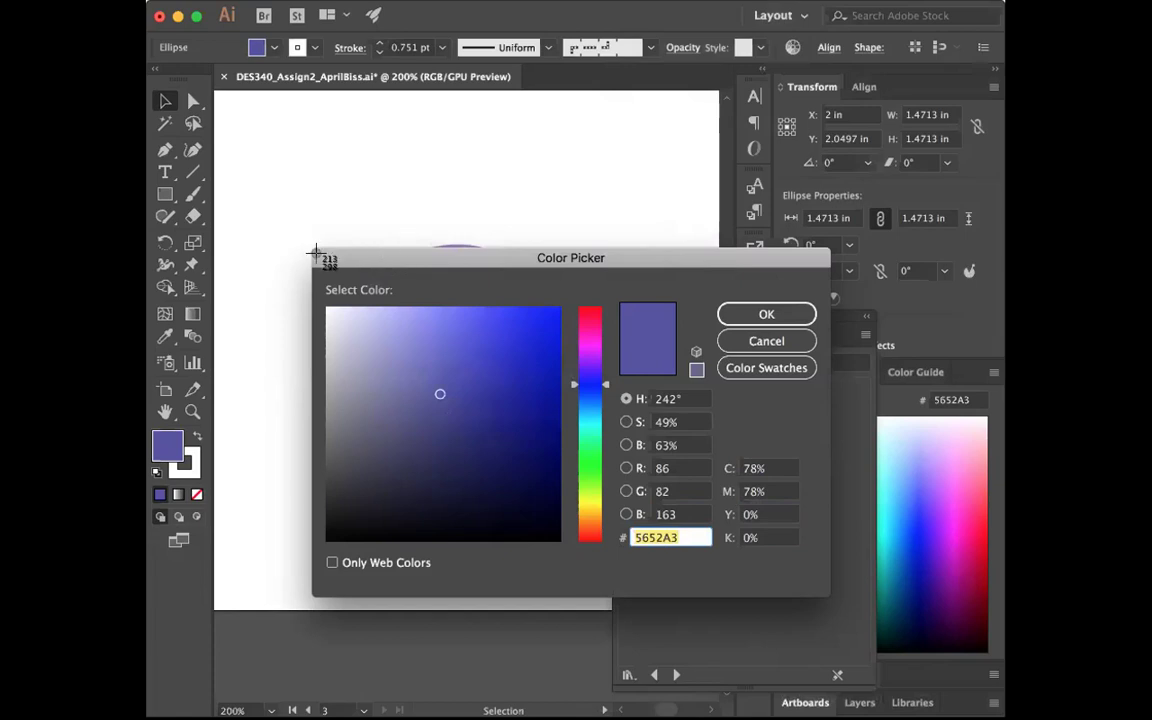
left_click(763, 316)
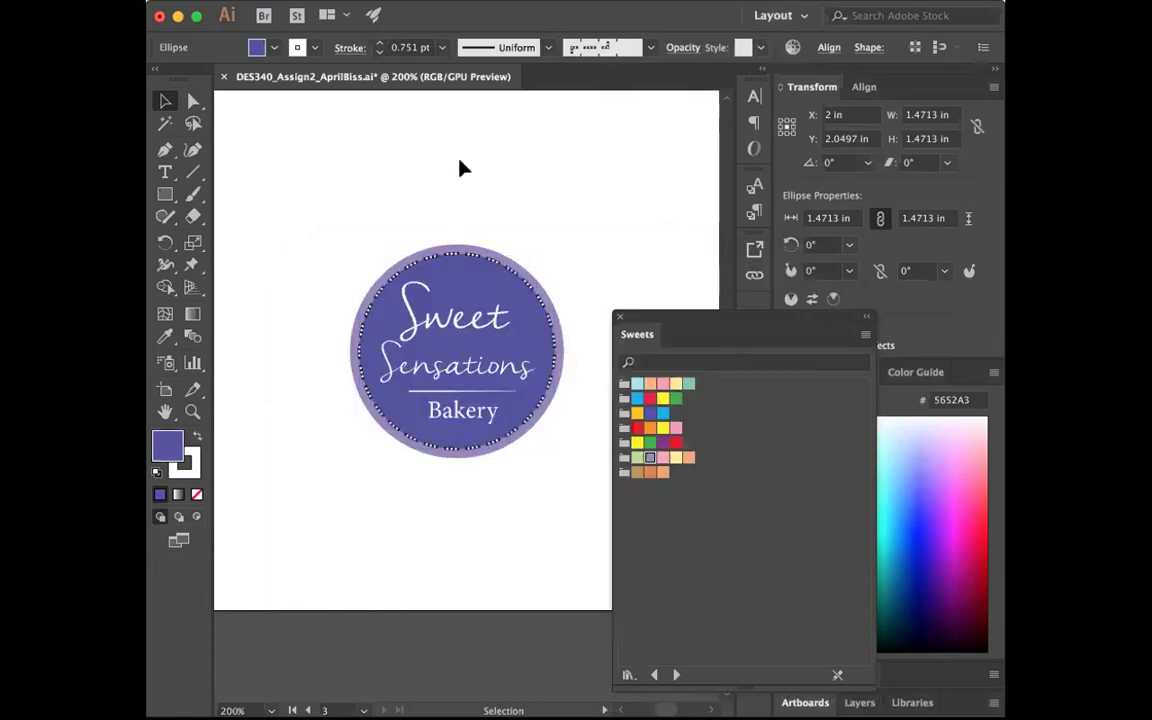
- Check the outer circle's fill values in the Color Picker, leaving the color as it is, and deselect the circle
left_click(460, 168)
left_click(450, 249)
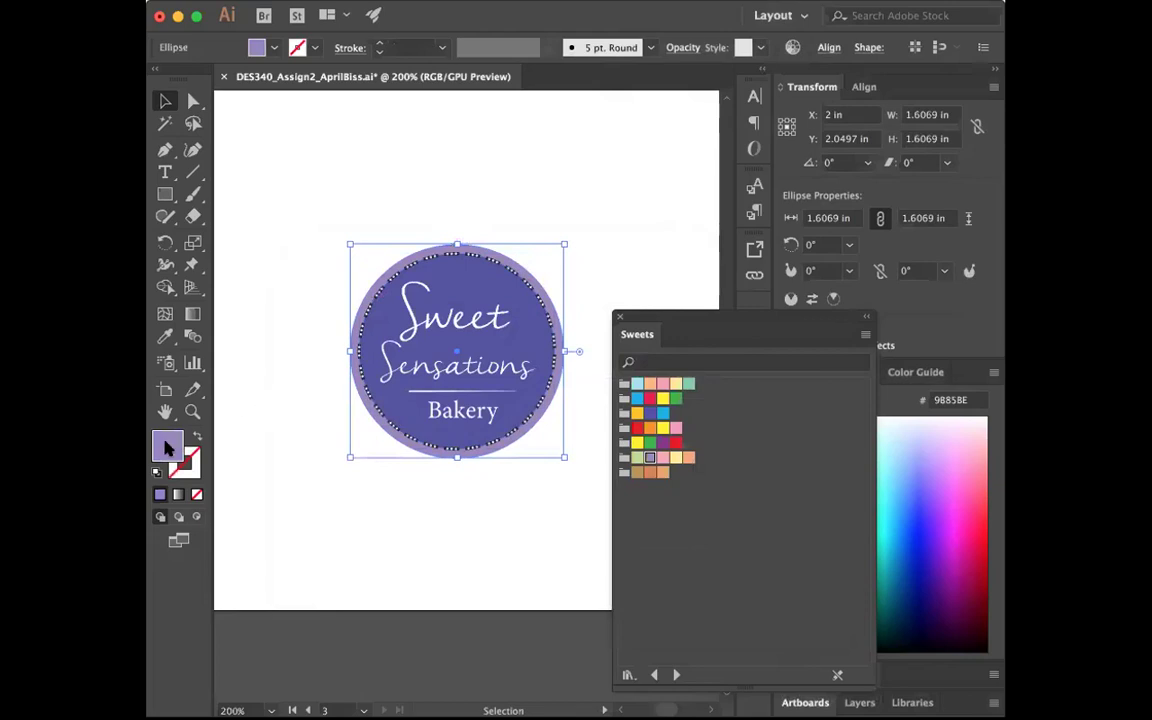
double_click(167, 447)
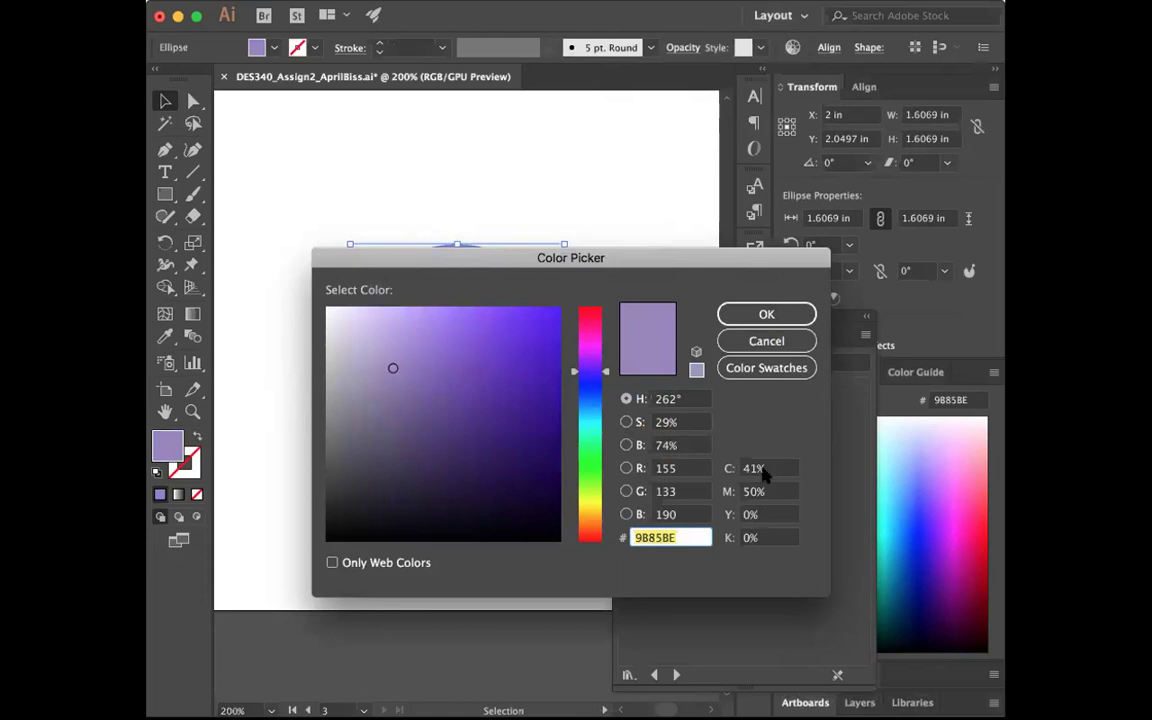
left_click(736, 342)
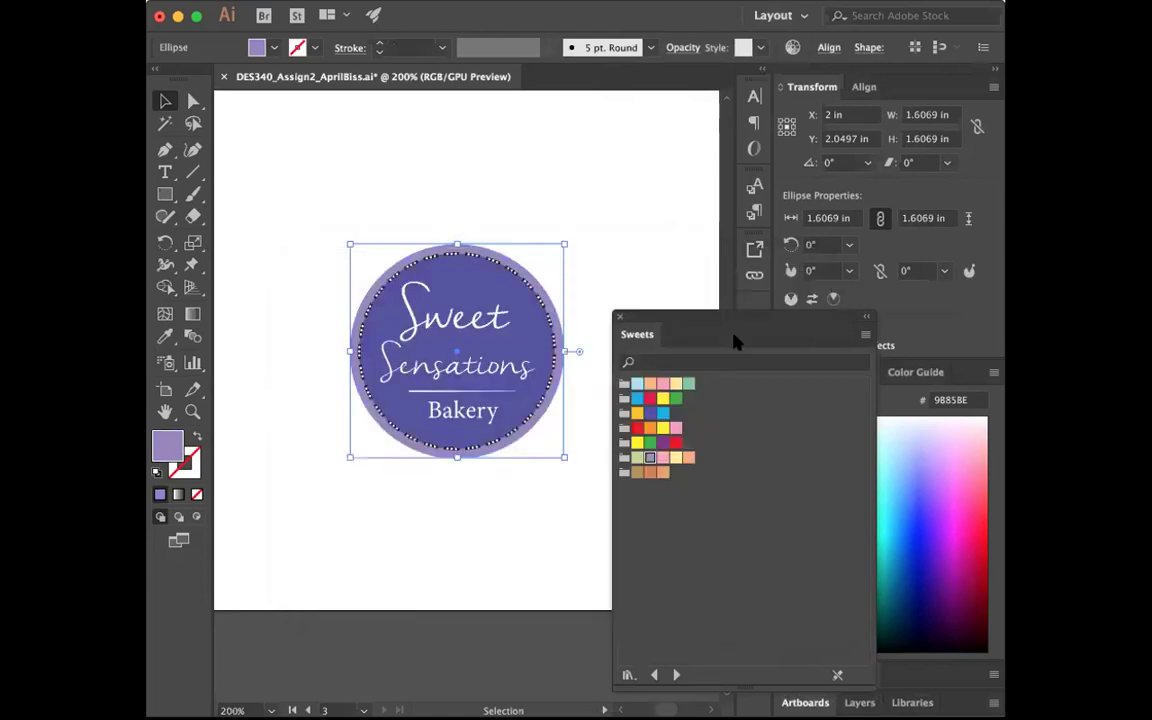
left_click(470, 172)
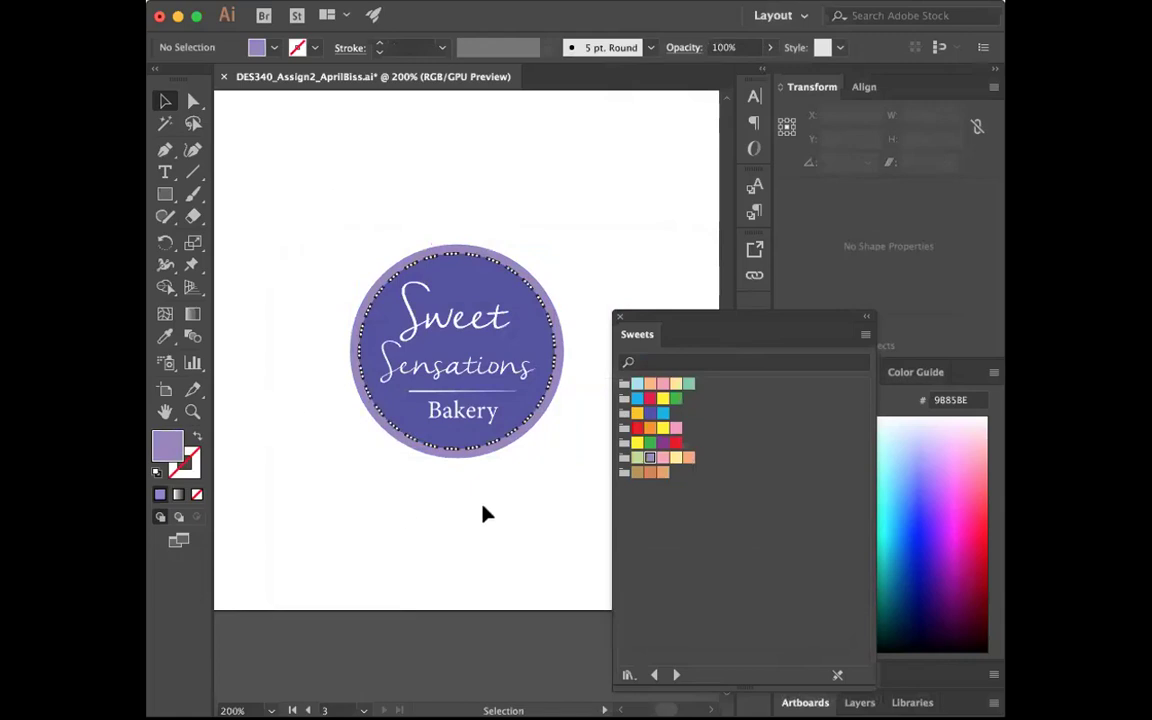
- Save a copy of the logo document as FinalLogo.ai in Adobe Illustrator format with the default Illustrator CC options
left_click(285, 2)
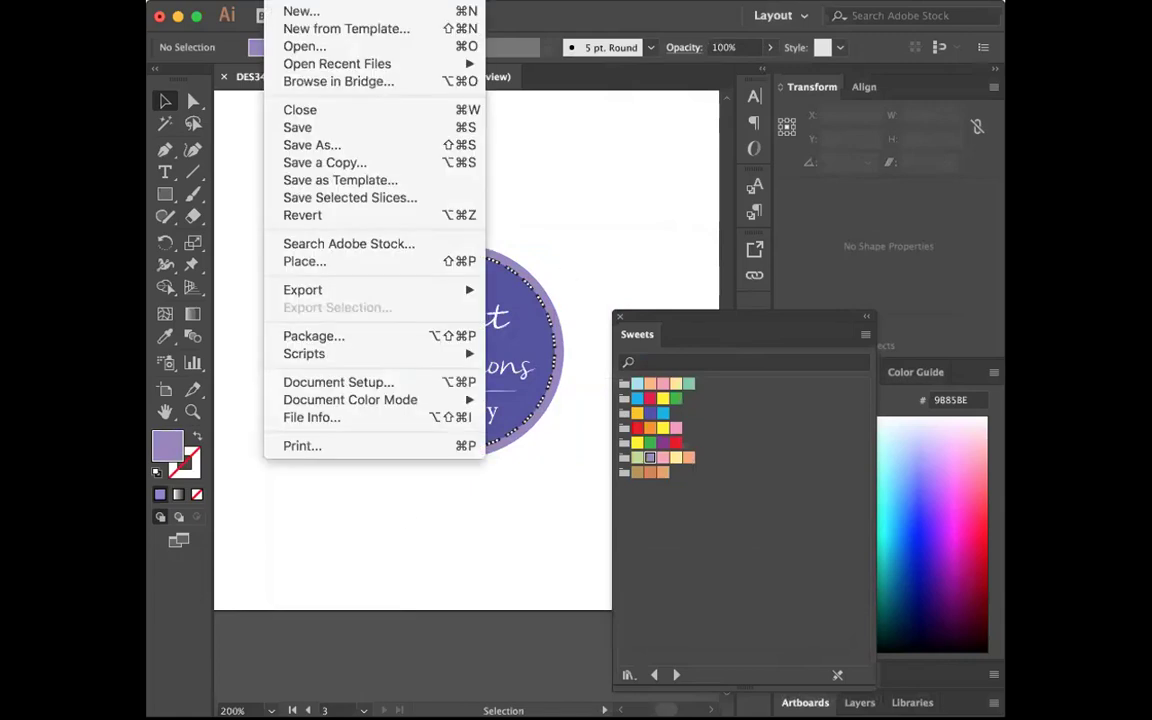
left_click(286, 141)
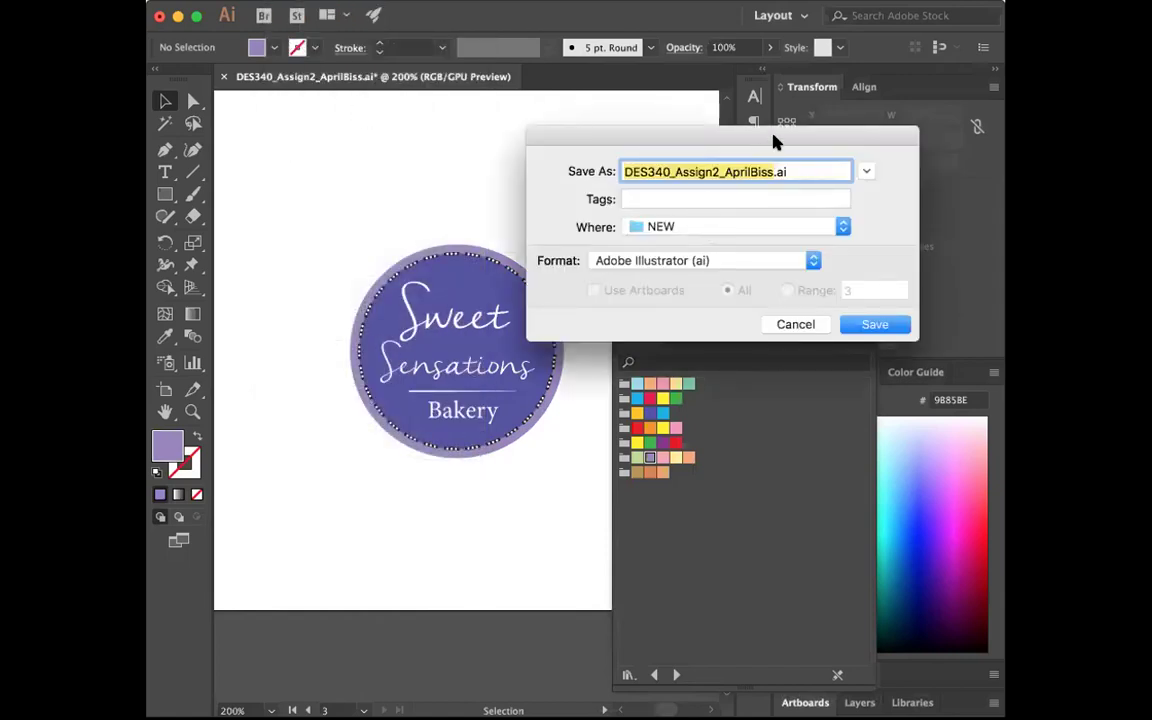
type("FinalLogo")
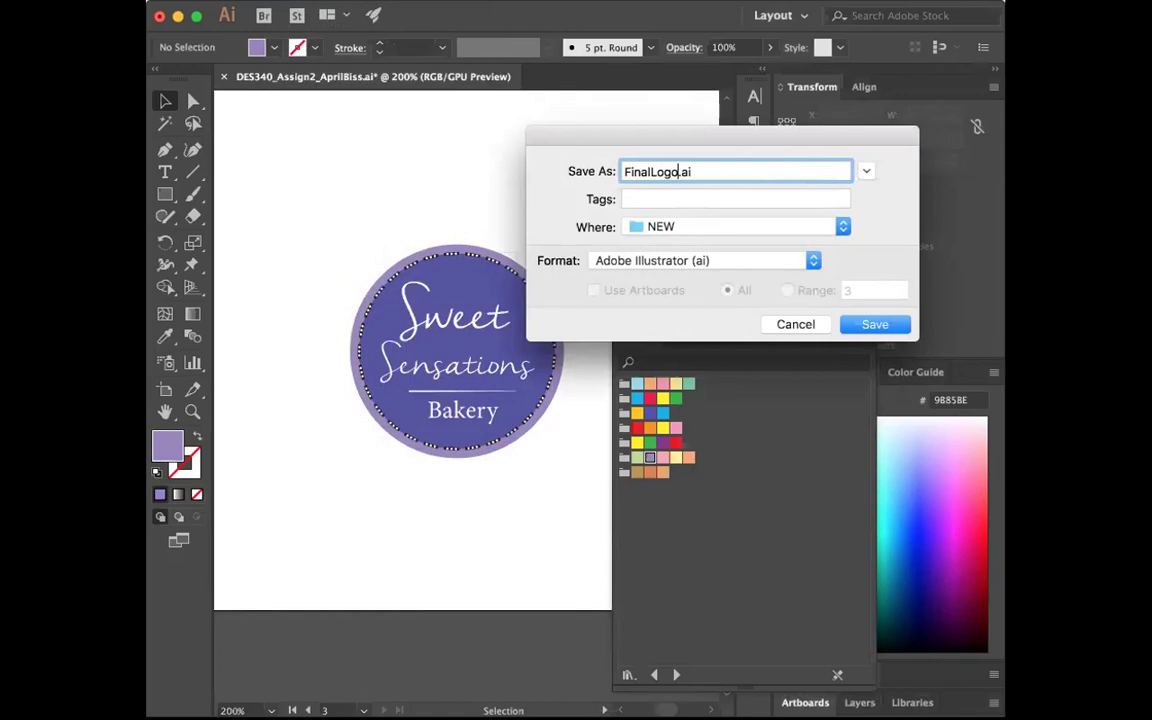
left_click(794, 226)
left_click(694, 319)
left_click(866, 324)
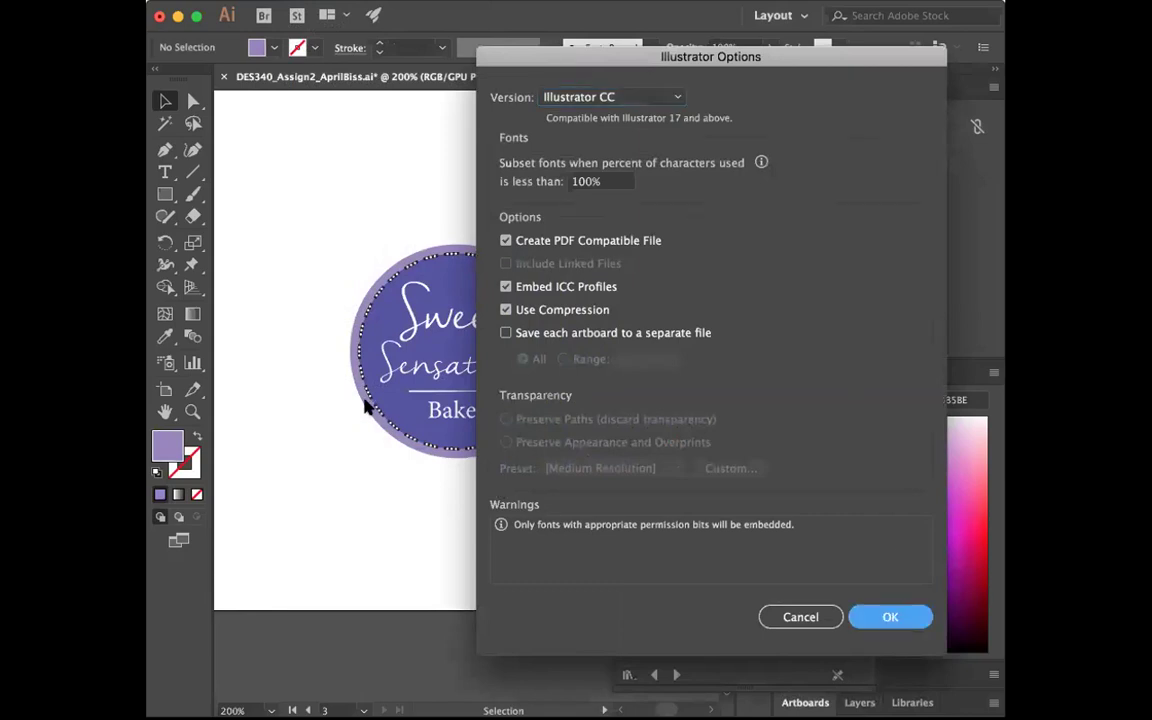
key("Return")
- Show the list of artboards and delete Artboard 1 and Artboard 2, keeping only the round badge's Artboard 3
key("super+minus")
key("super+minus")
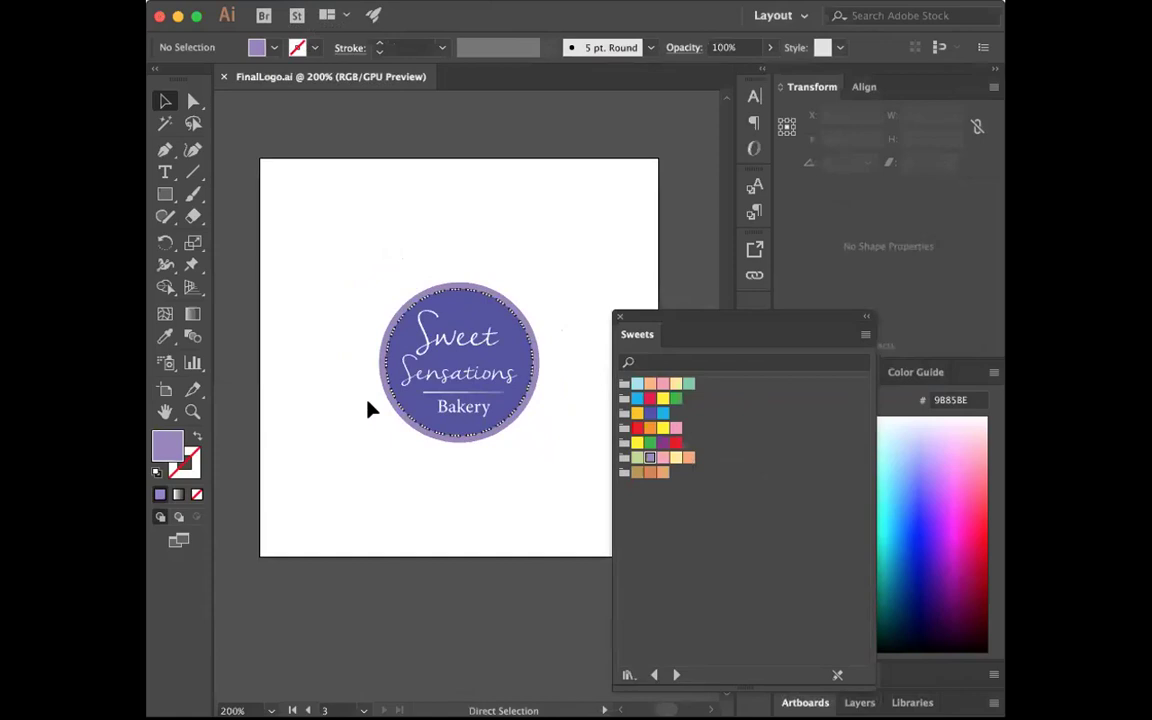
scroll(370, 409, "up", 3)
left_click(625, 0)
left_click(625, 0)
left_click(625, 0)
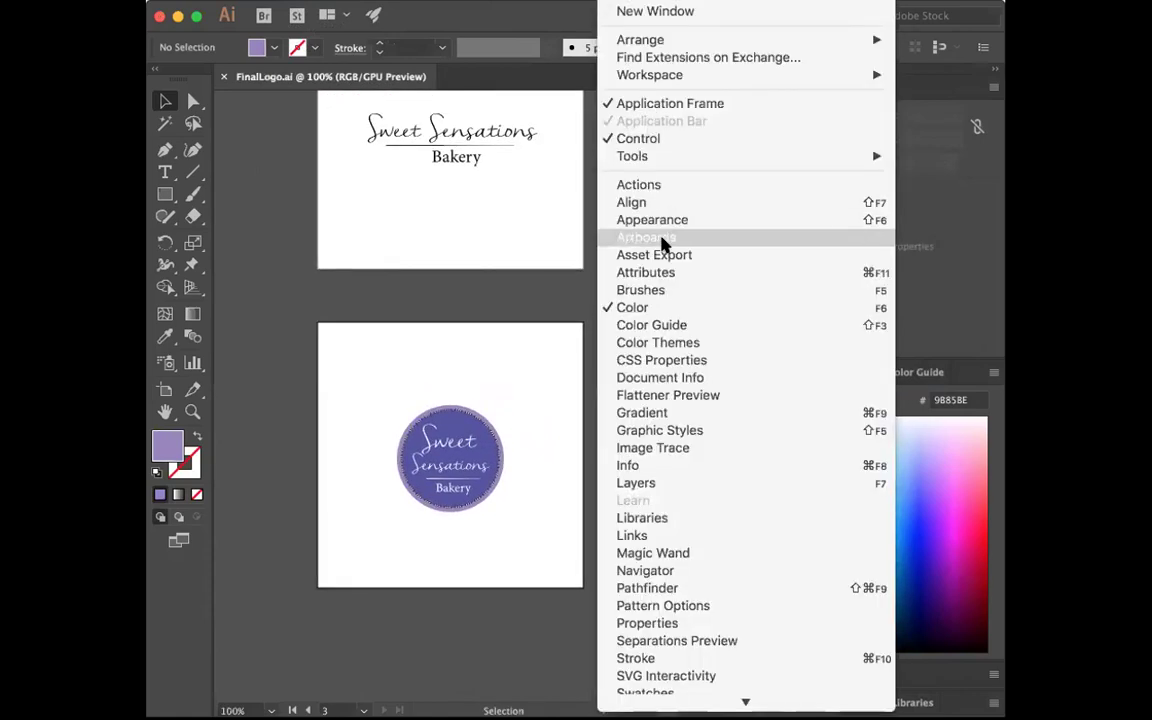
left_click(661, 244)
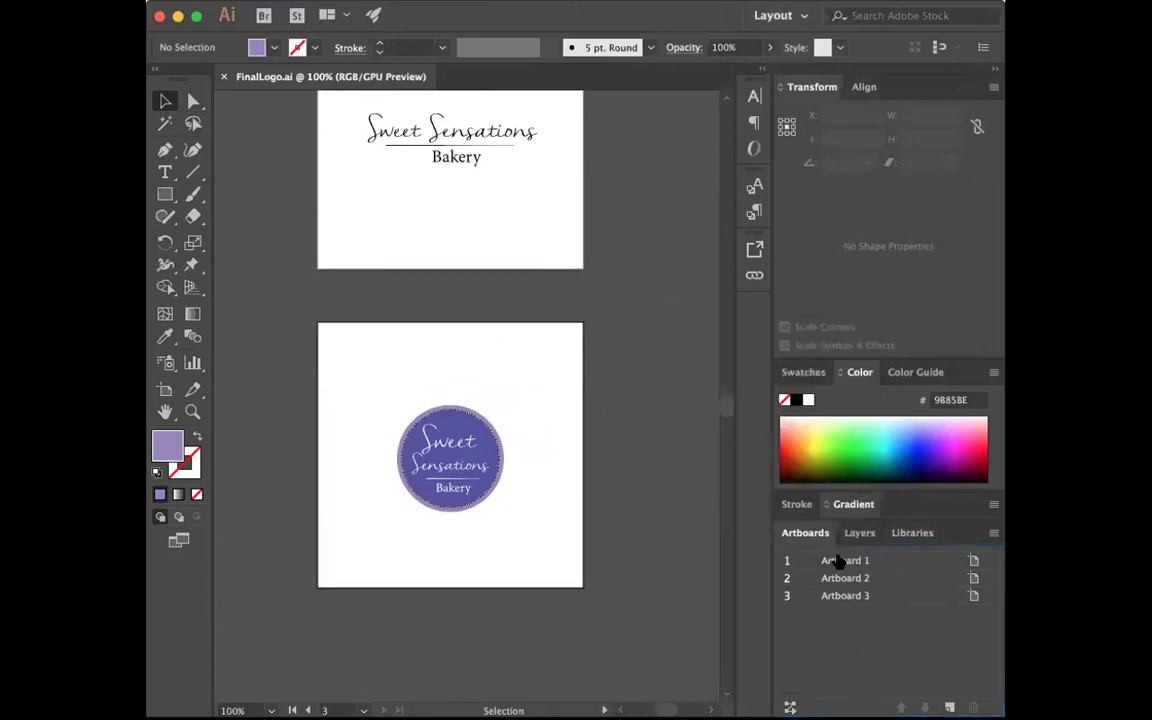
left_click(838, 563)
left_click(850, 595, "shift")
key("Delete")
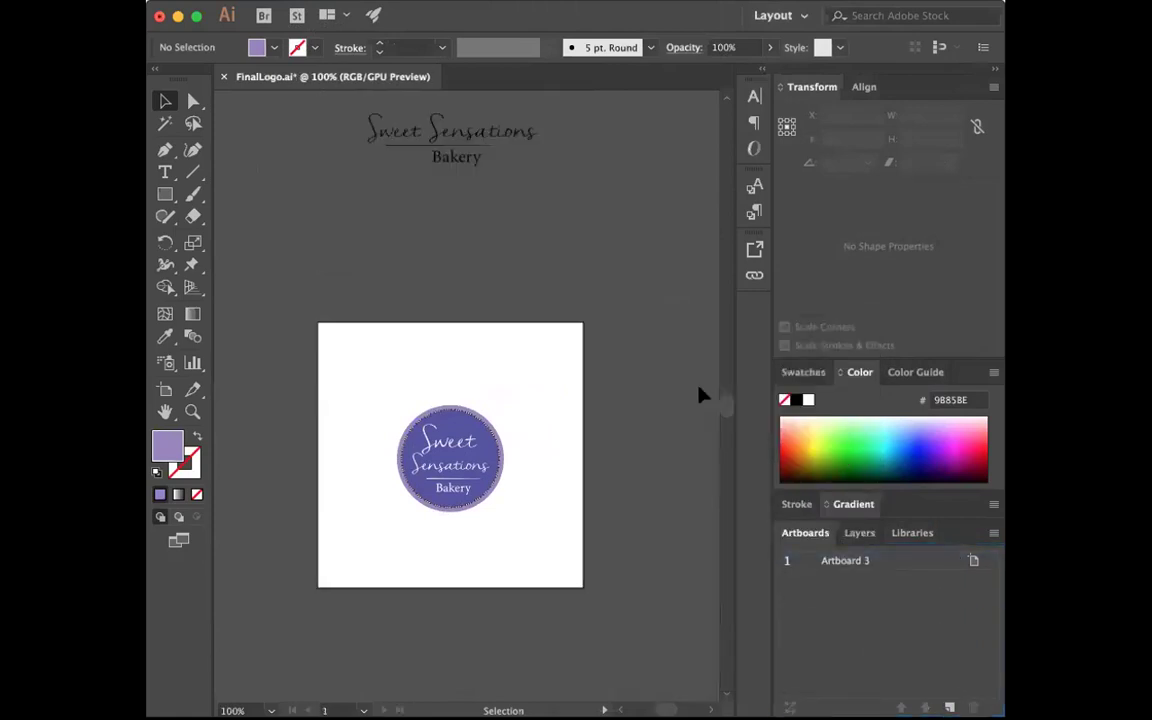
- Delete the leftover black draft versions of the bakery logo that lie outside the remaining artboard
left_click(459, 170)
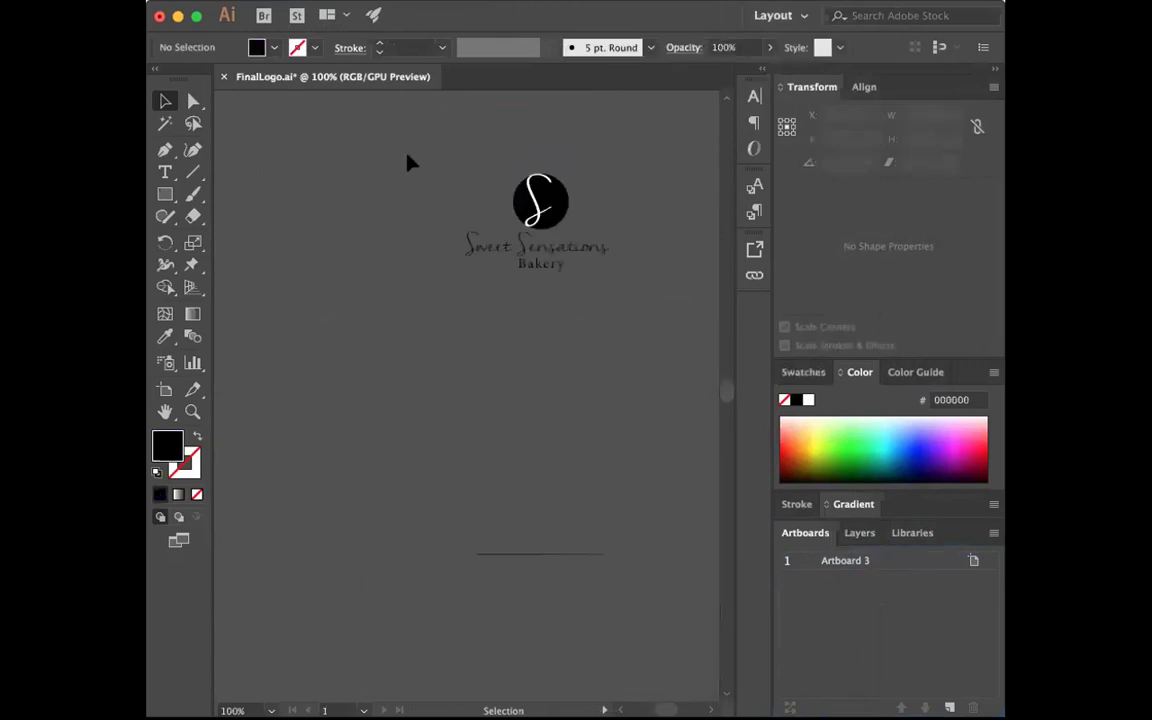
left_click_drag(407, 163, 622, 342)
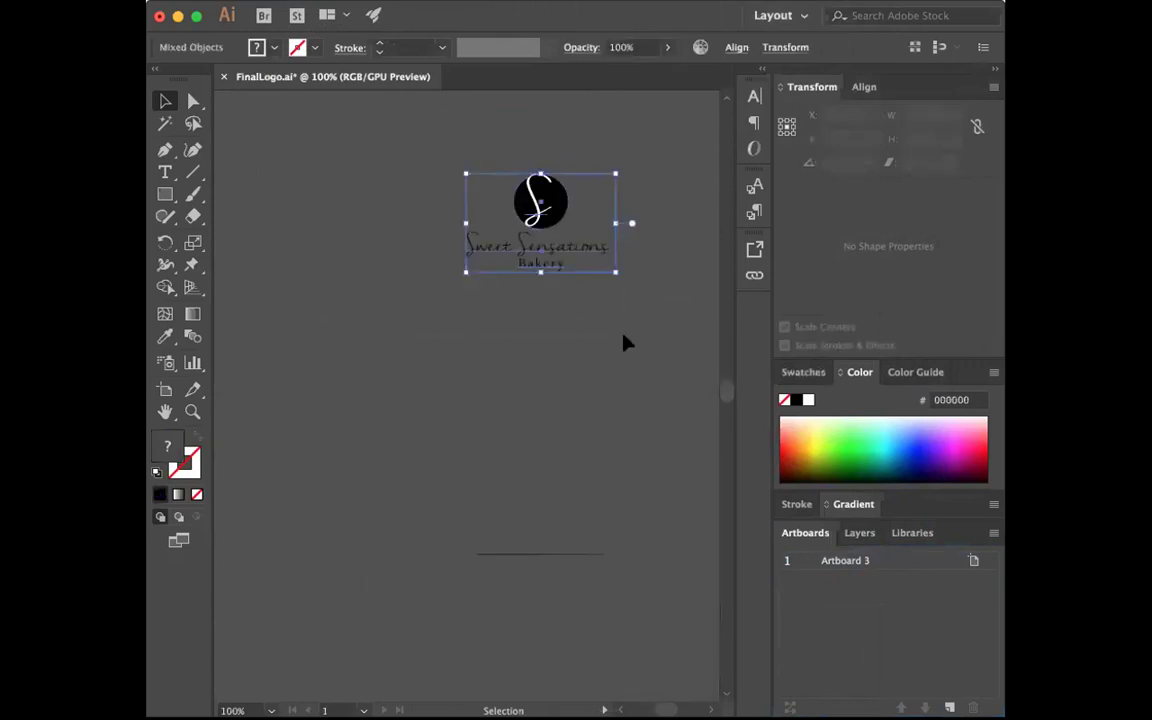
key("Delete")
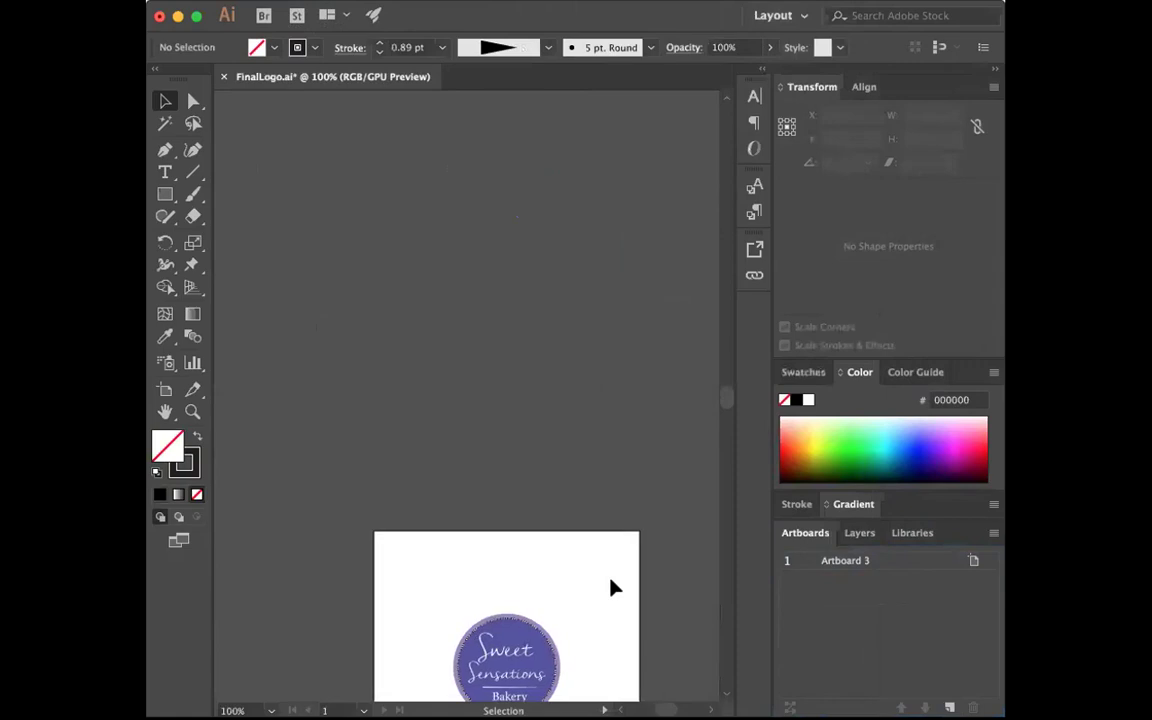
scroll(614, 588, "down", 10)
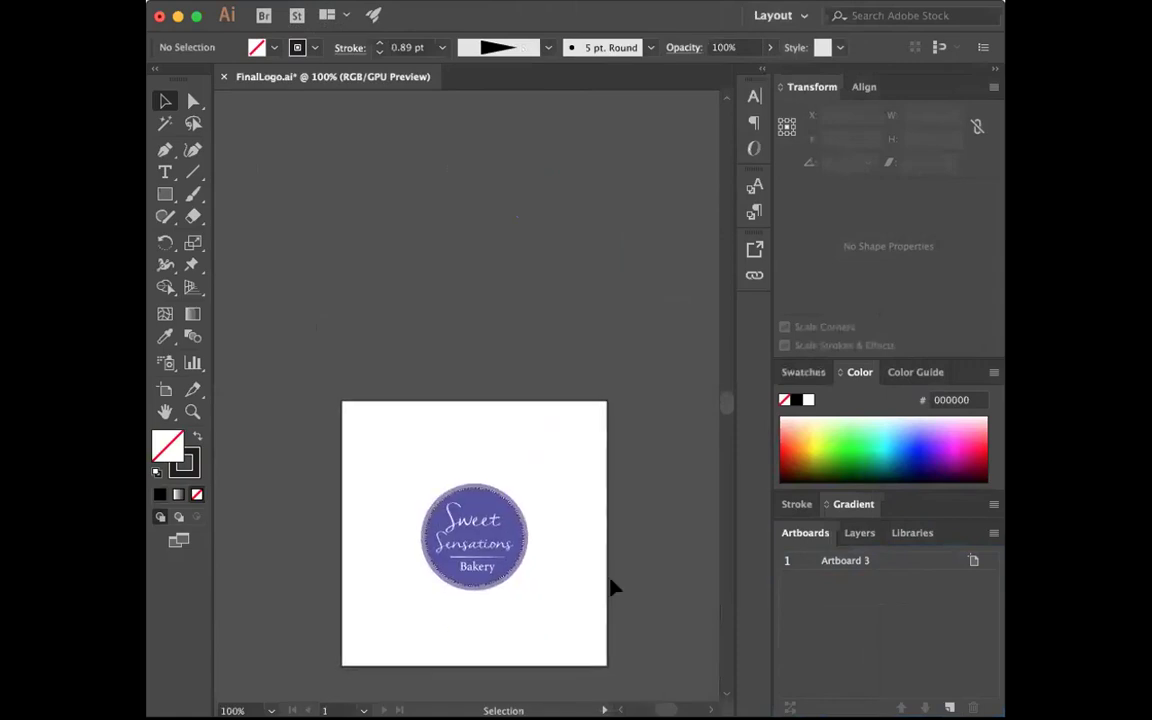
- Enlarge the whole round badge to about 2.81 in wide, center it on the artboard and deselect it
left_click_drag(368, 233, 604, 463)
left_click_drag(406, 290, 378, 249)
left_click_drag(518, 393, 563, 432)
mouse_move(517, 380)
left_mouse_down()
mouse_move(512, 372)
mouse_move(522, 383)
left_mouse_up()
left_click(656, 504)
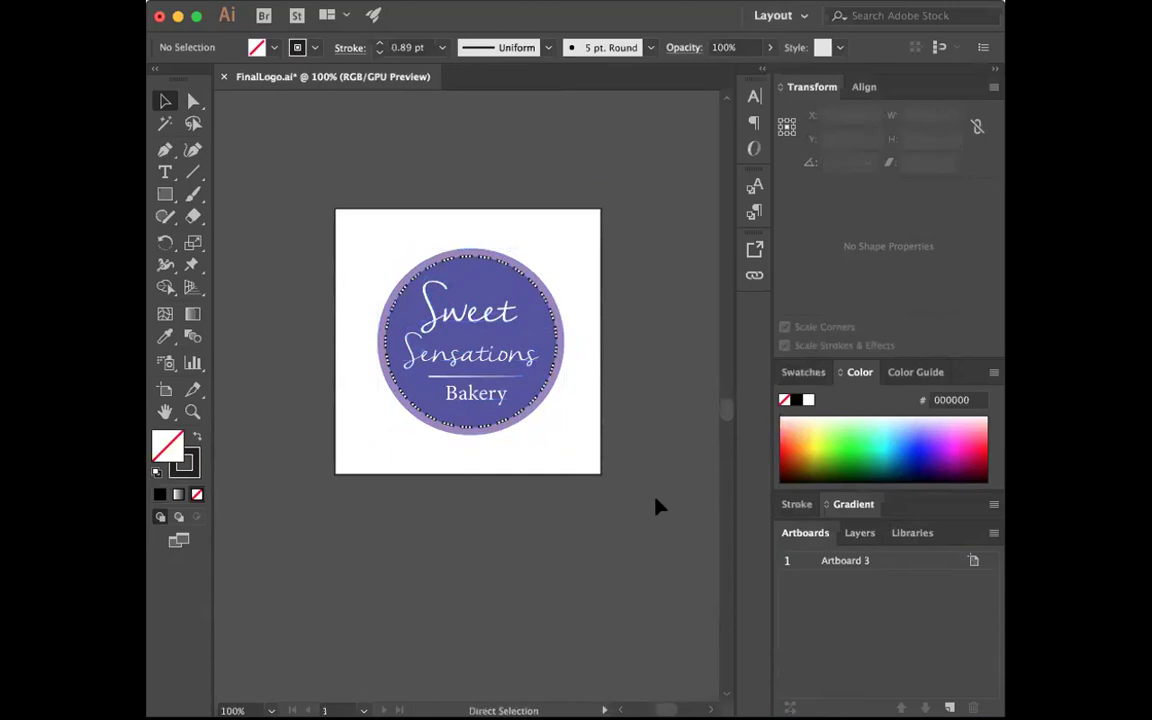
- Try rasterizing the badge's inner circle in RGB at High (300 ppi) with a white background, and undo it
left_click(494, 260)
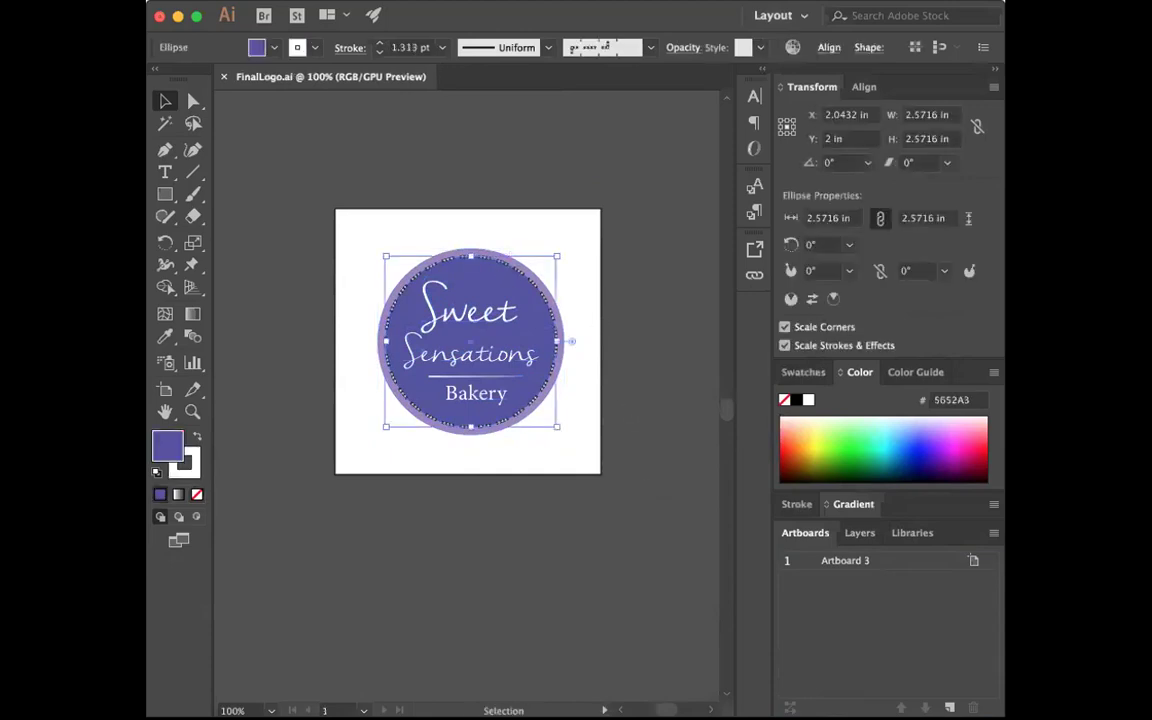
left_click(480, 2)
mouse_move(320, 4)
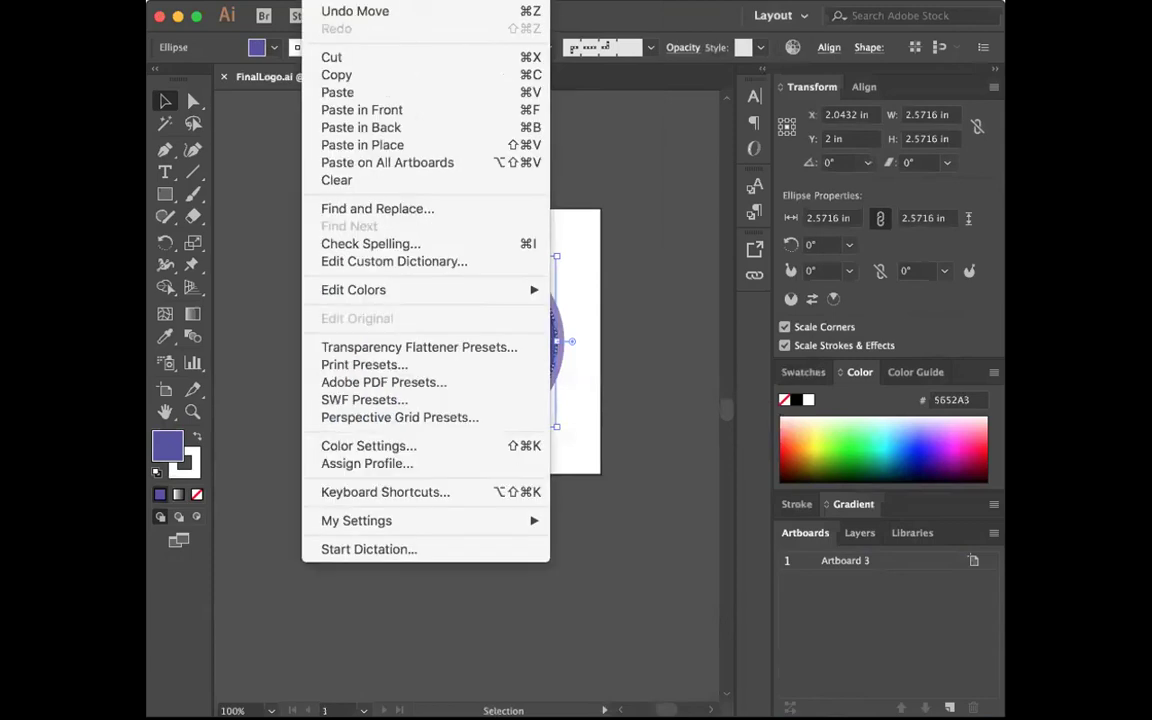
mouse_move(360, 4)
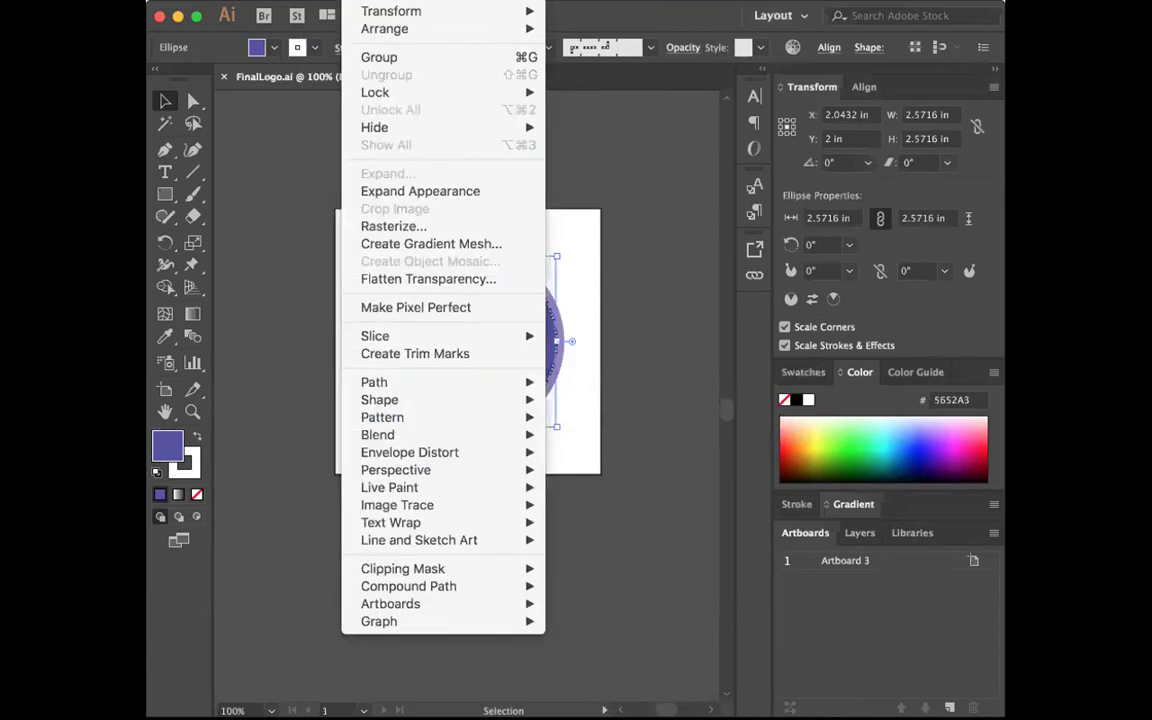
left_click(374, 226)
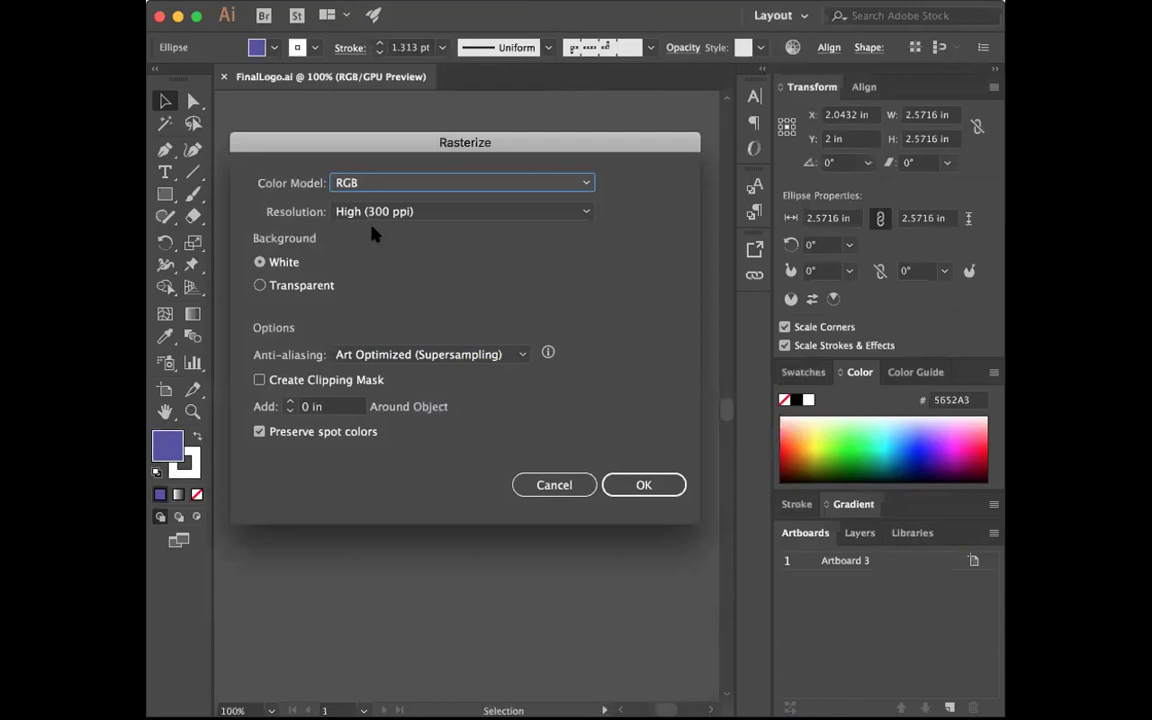
left_click(650, 487)
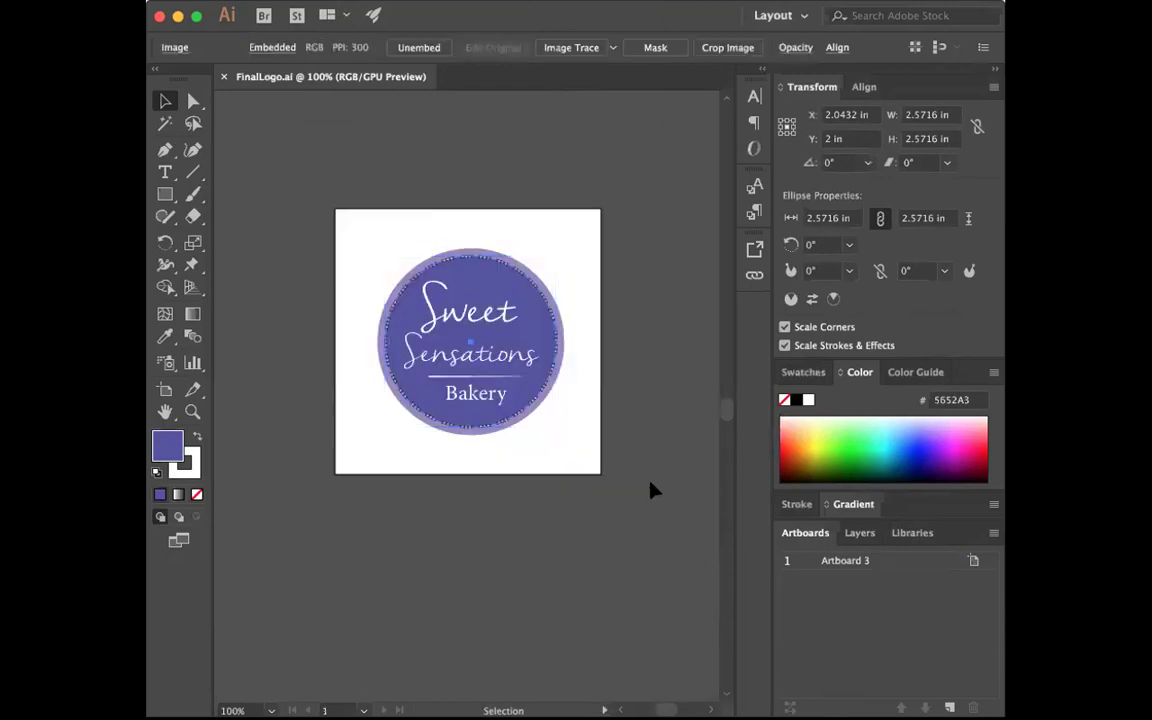
key("ctrl+z")
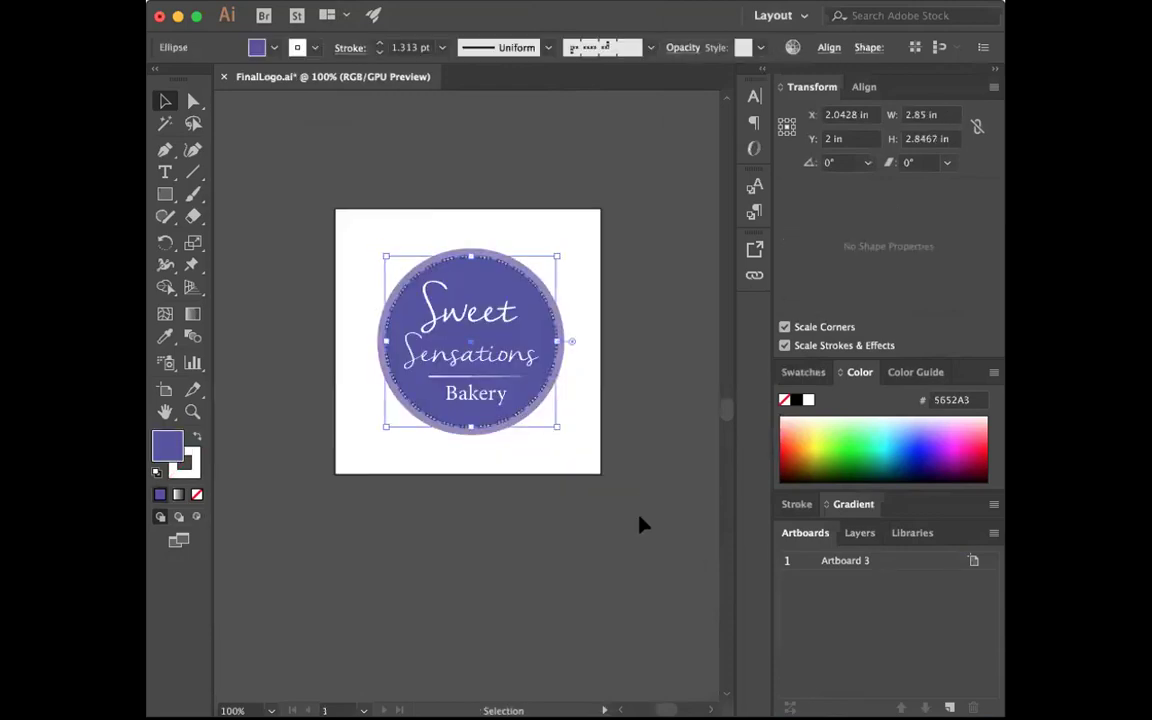
left_click(462, 233)
left_click(465, 259)
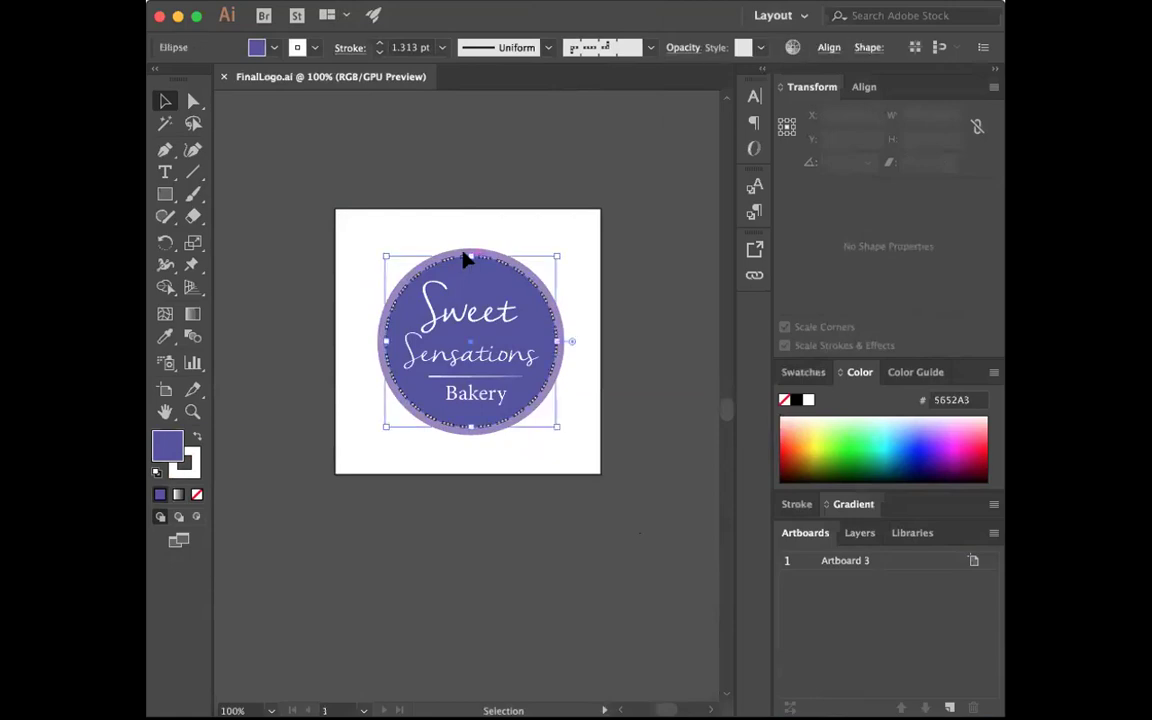
left_click(197, 463)
left_click(380, 1)
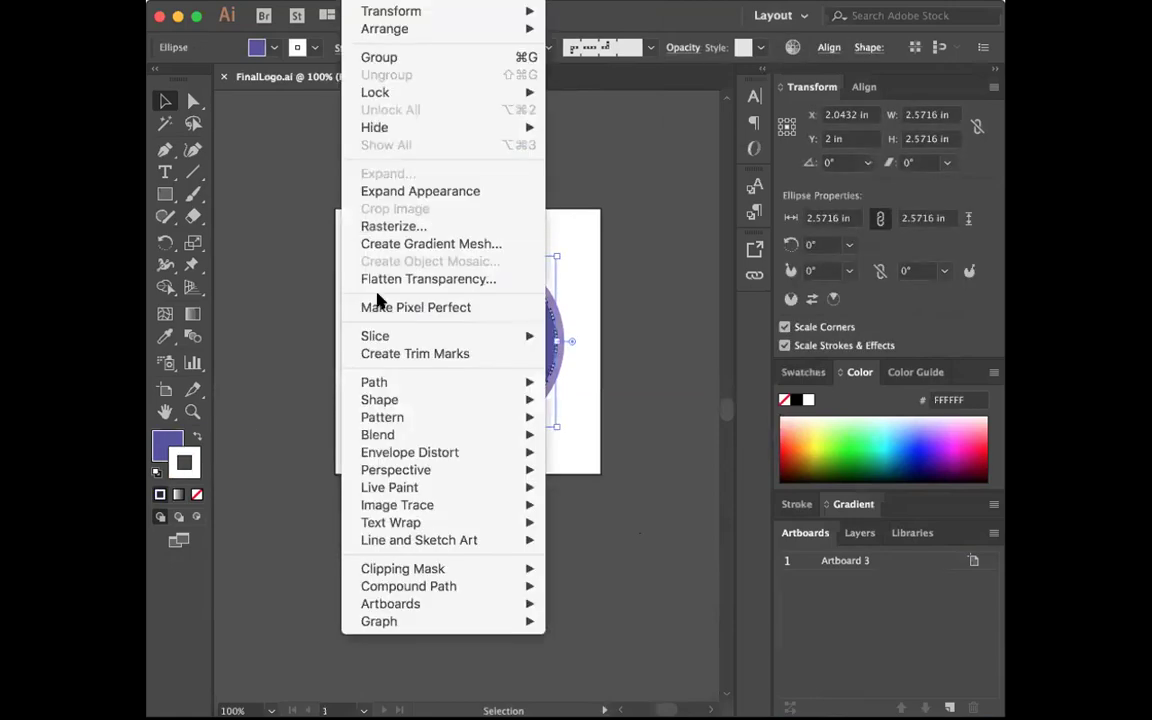
mouse_move(383, 388)
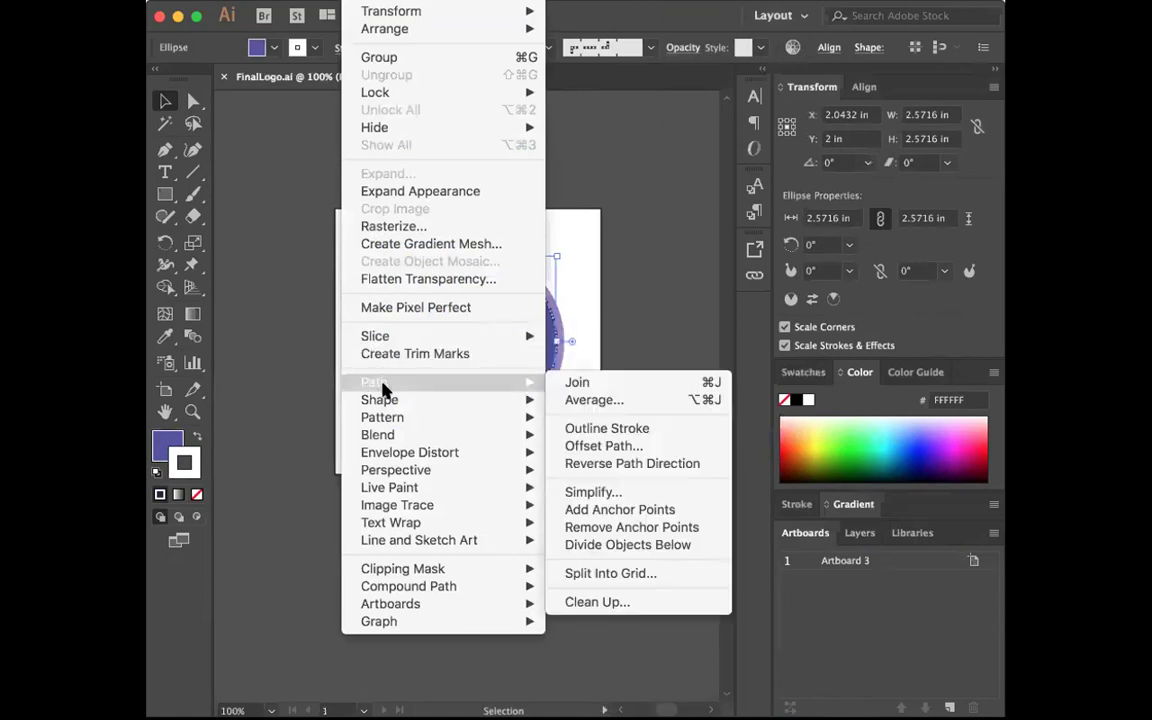
left_click(219, 364)
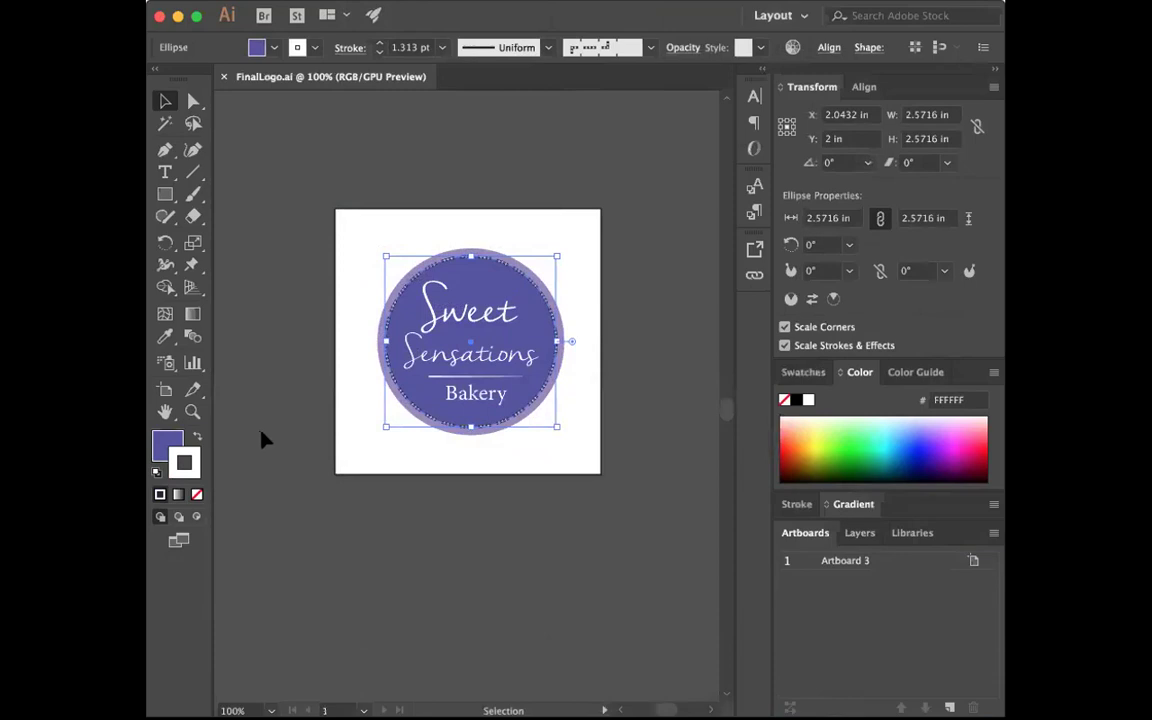
left_click(352, 170)
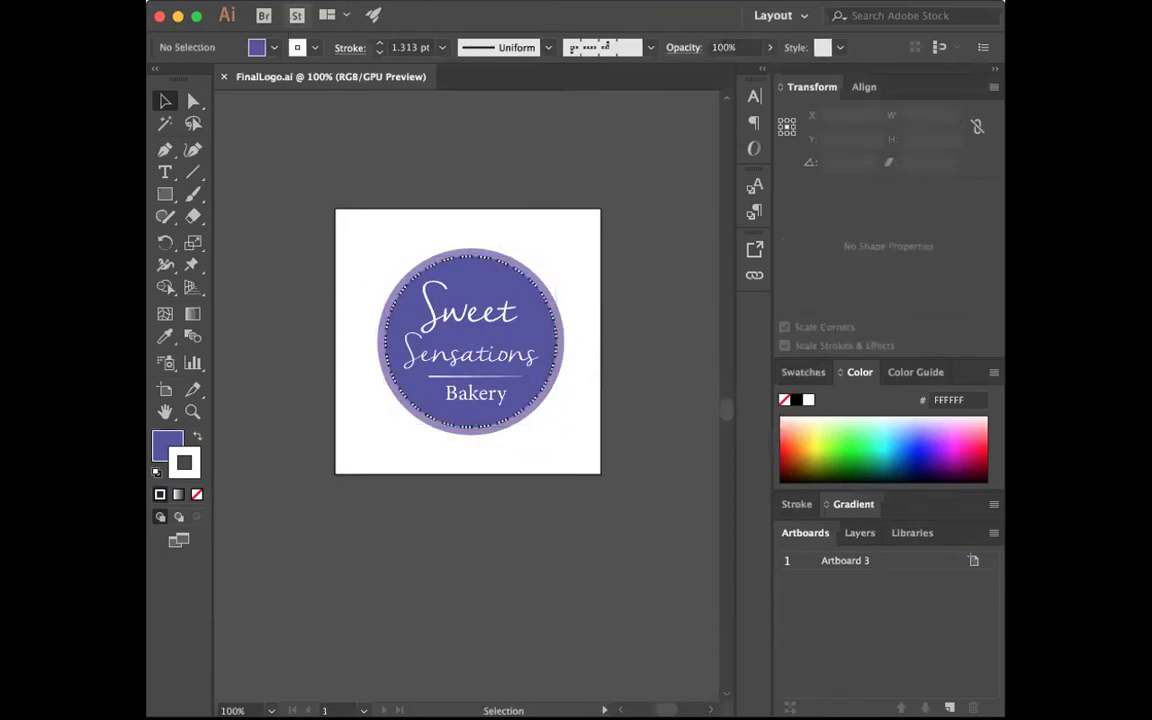
- Export the logo to the Desktop as FinalLogo.png in PNG format without using artboards
left_click(285, 0)
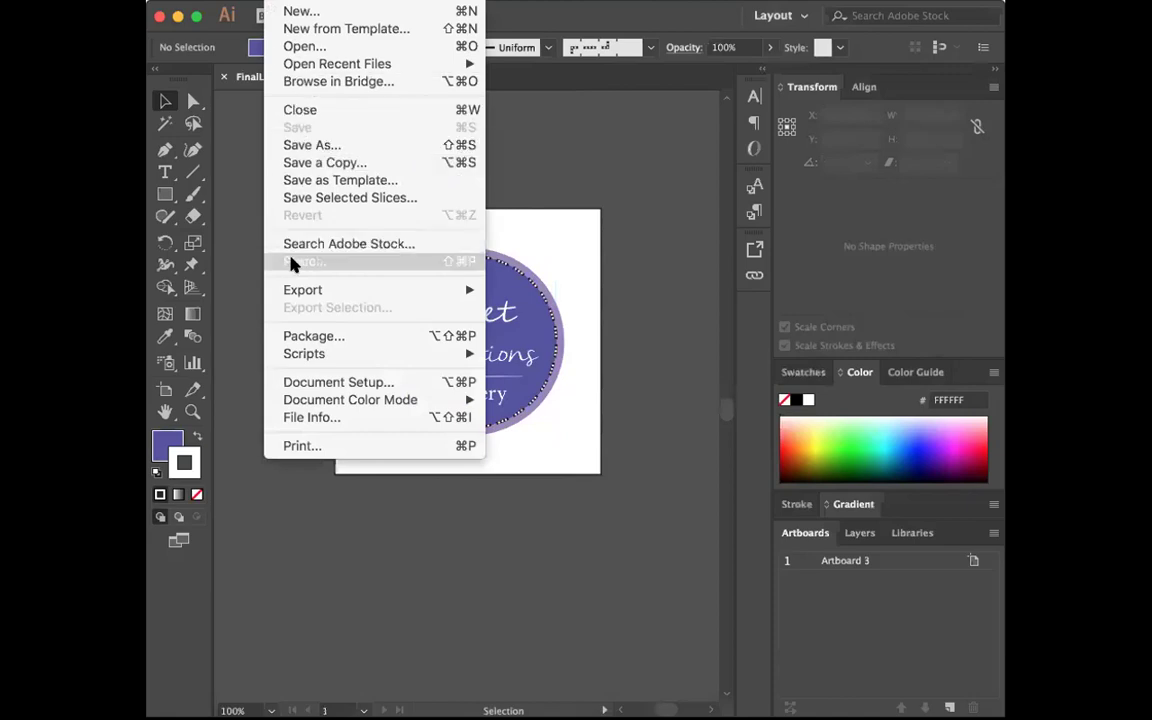
mouse_move(290, 292)
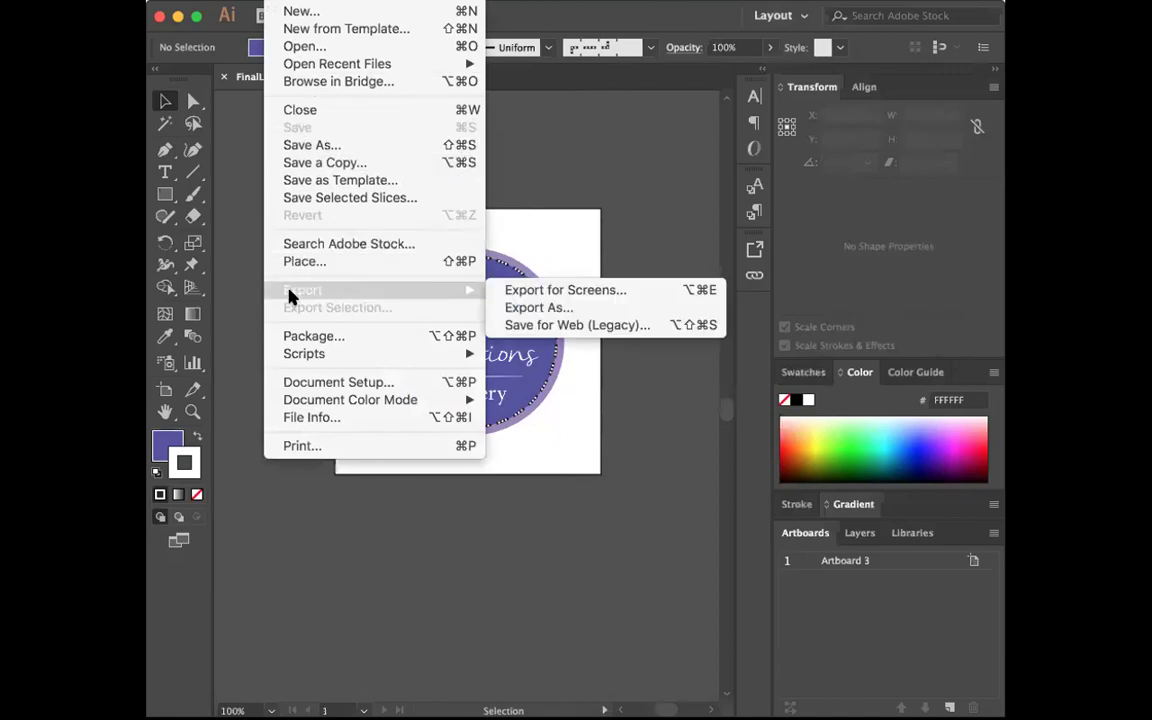
left_click(522, 309)
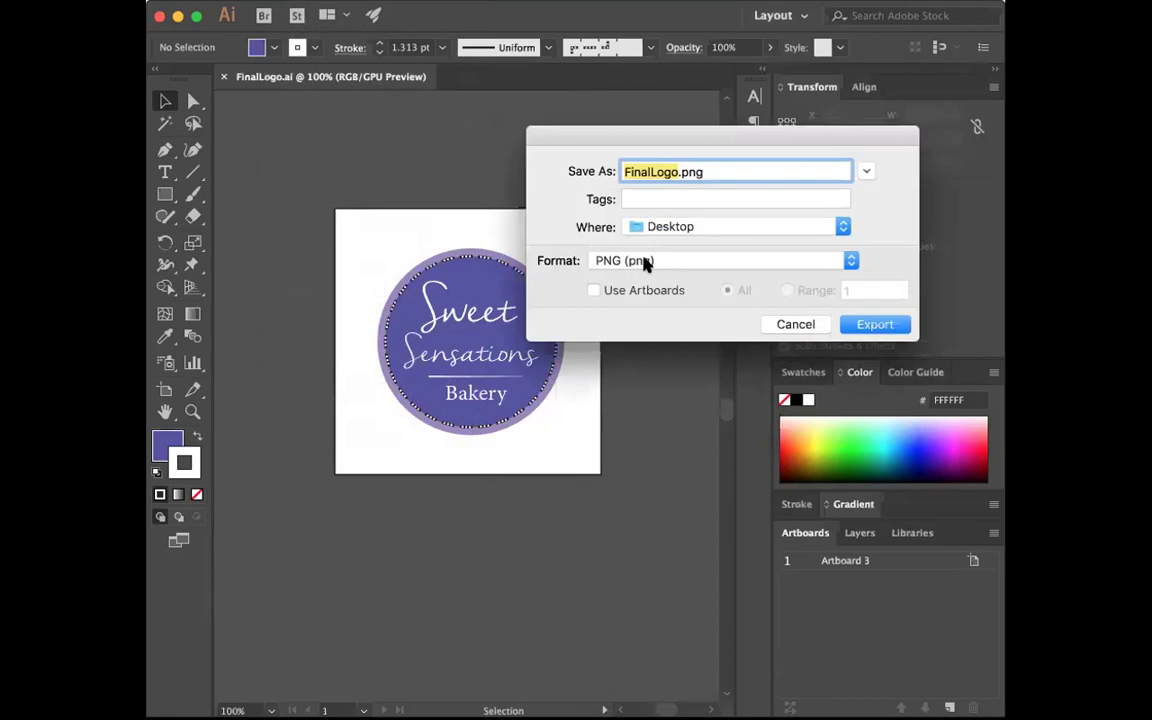
left_click_drag(614, 142, 393, 494)
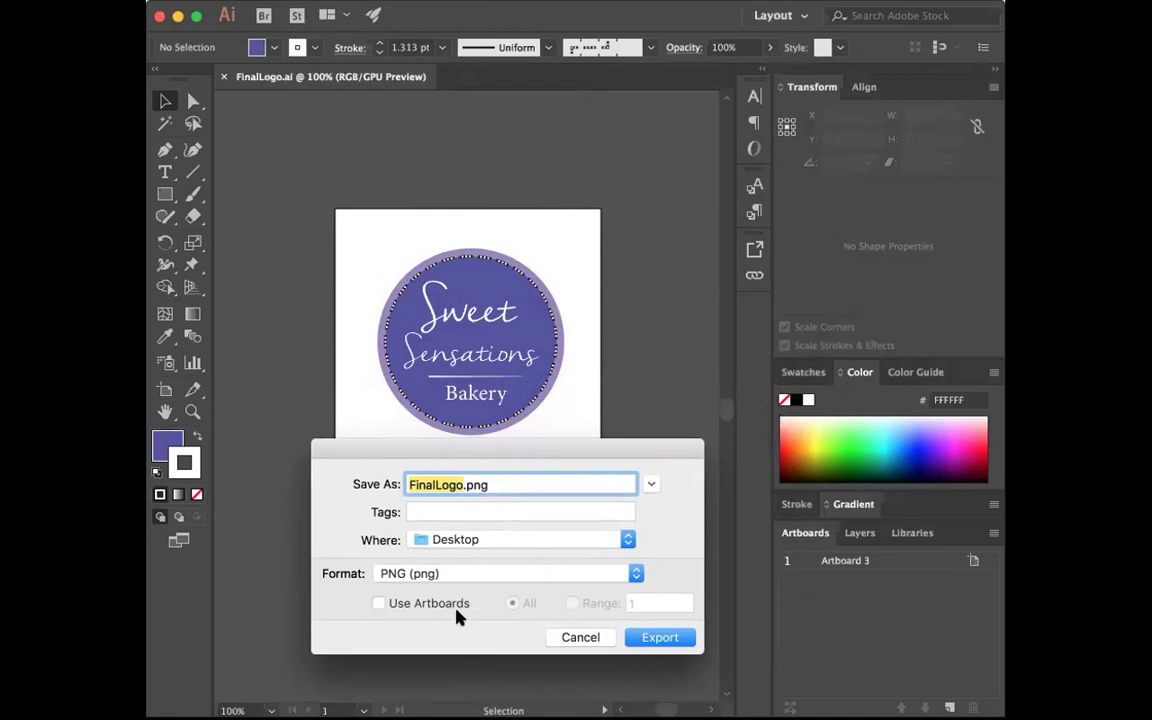
left_click(657, 638)
left_click(638, 640)
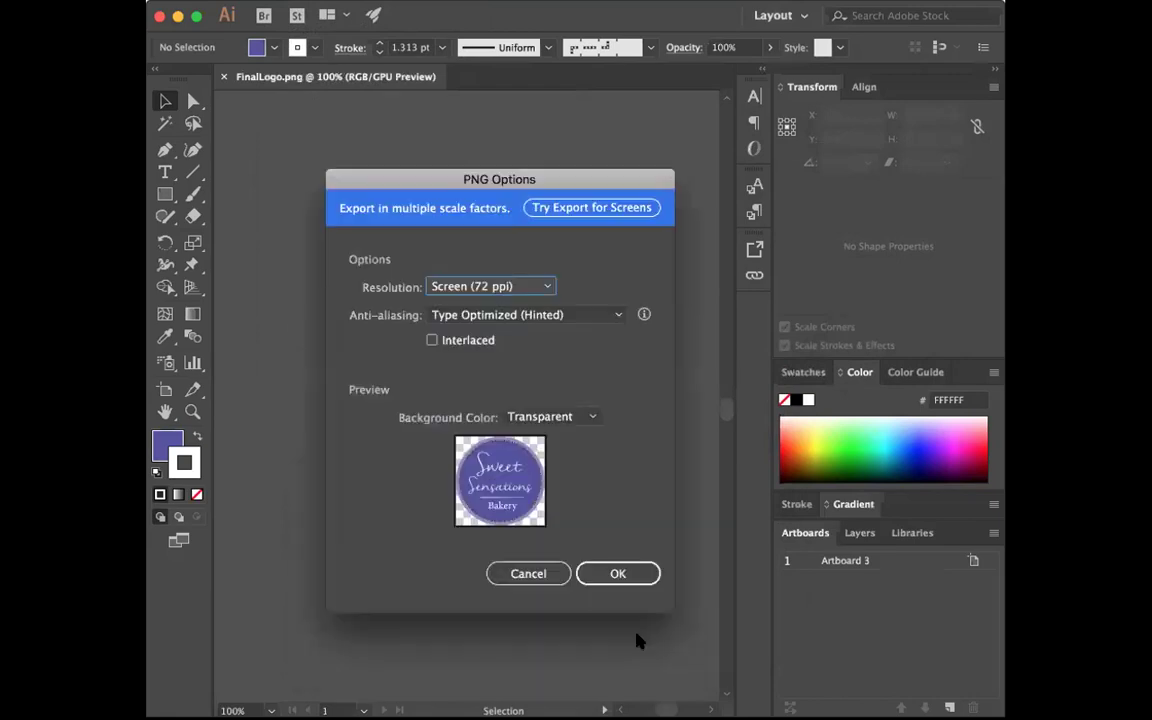
- Set the PNG resolution to High (300 ppi) with a Transparent background and complete the export
left_click(540, 287)
left_click(419, 347)
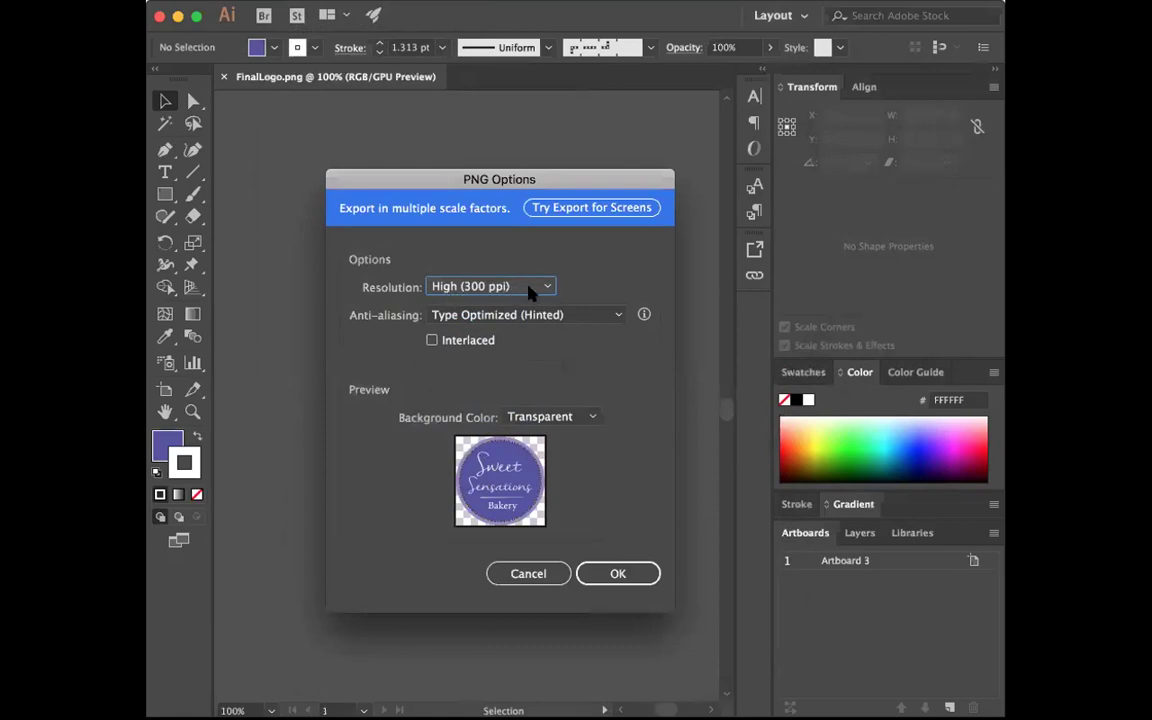
left_click(586, 416)
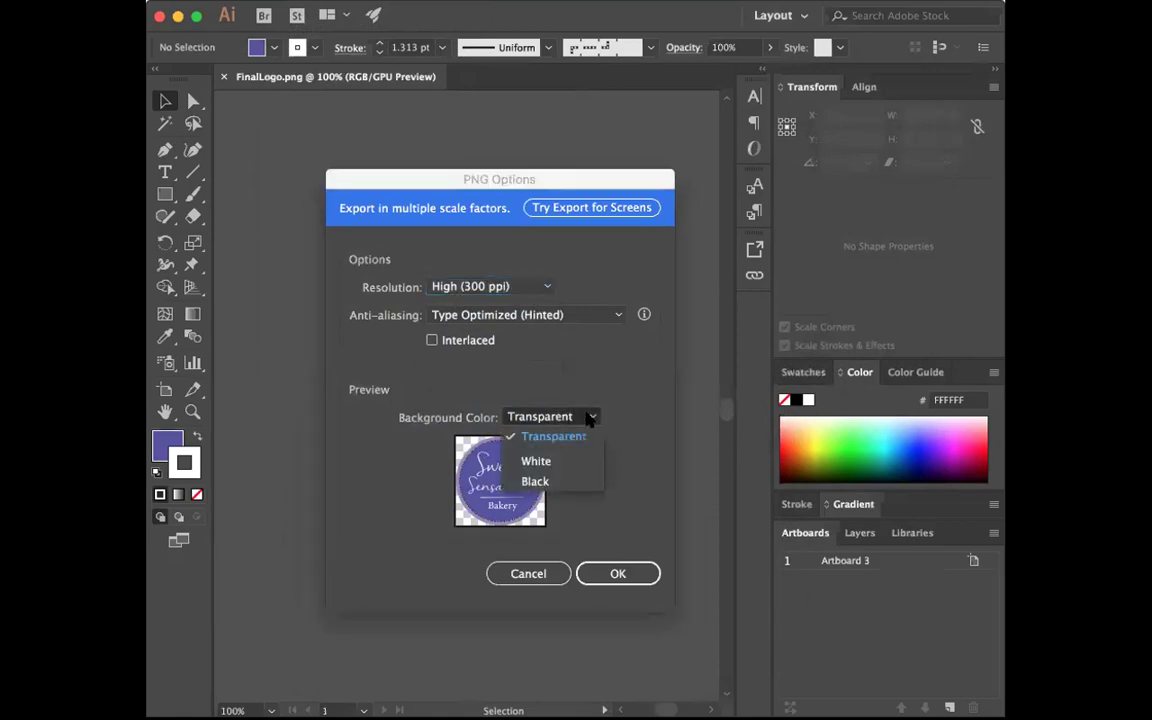
left_click(546, 443)
left_click(609, 575)
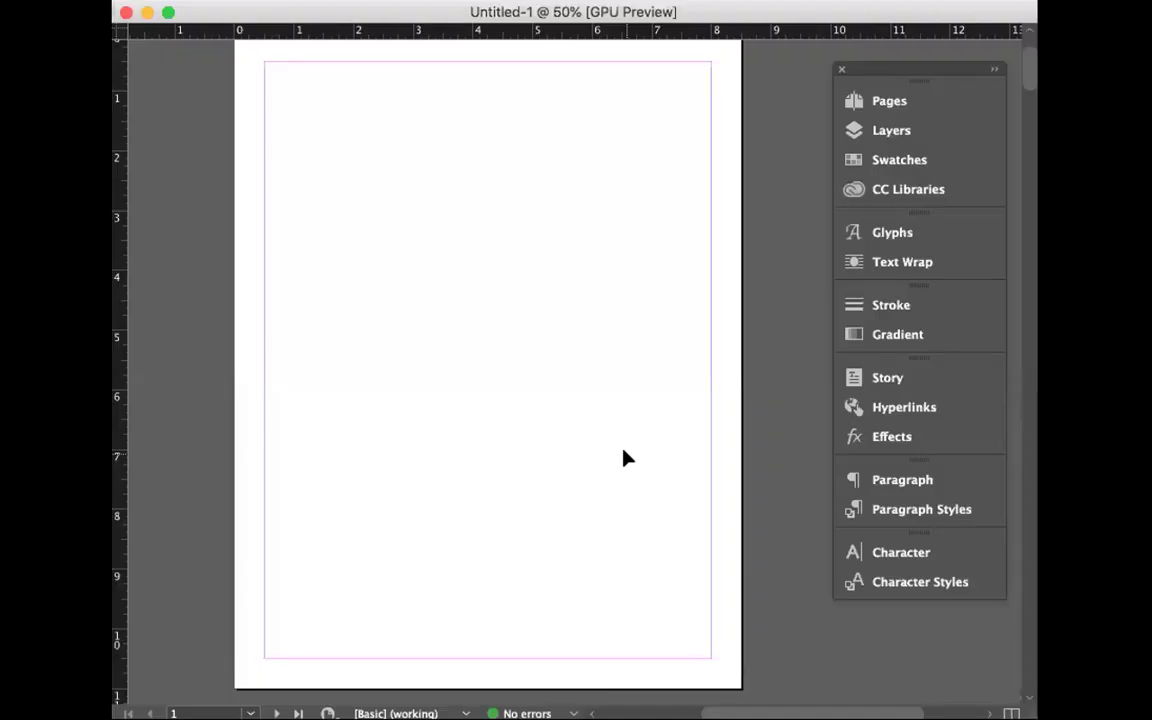
key("super+minus")
key("super+equal")
scroll(622, 458, "right", 2)
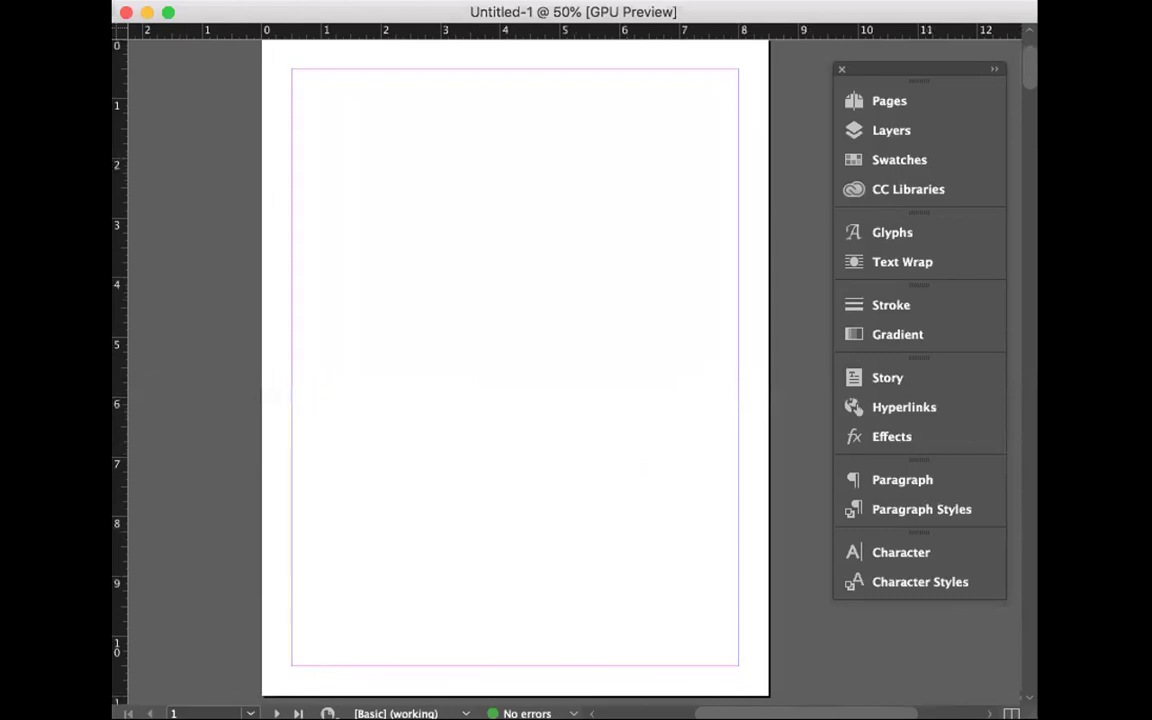
- Switch back to Illustrator and save the logo document on the Desktop as FinalLogo_white.ai in Adobe Illustrator format with the default Illustrator CC options
key("Tab")
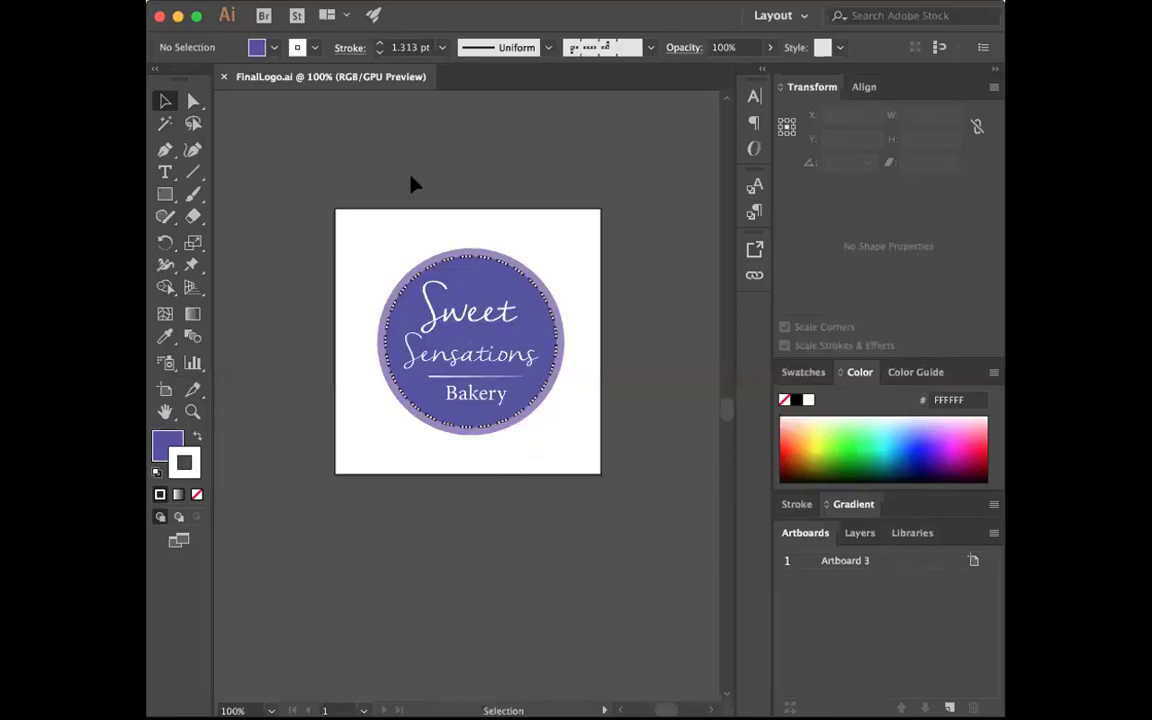
left_click(250, 1)
left_click(296, 143)
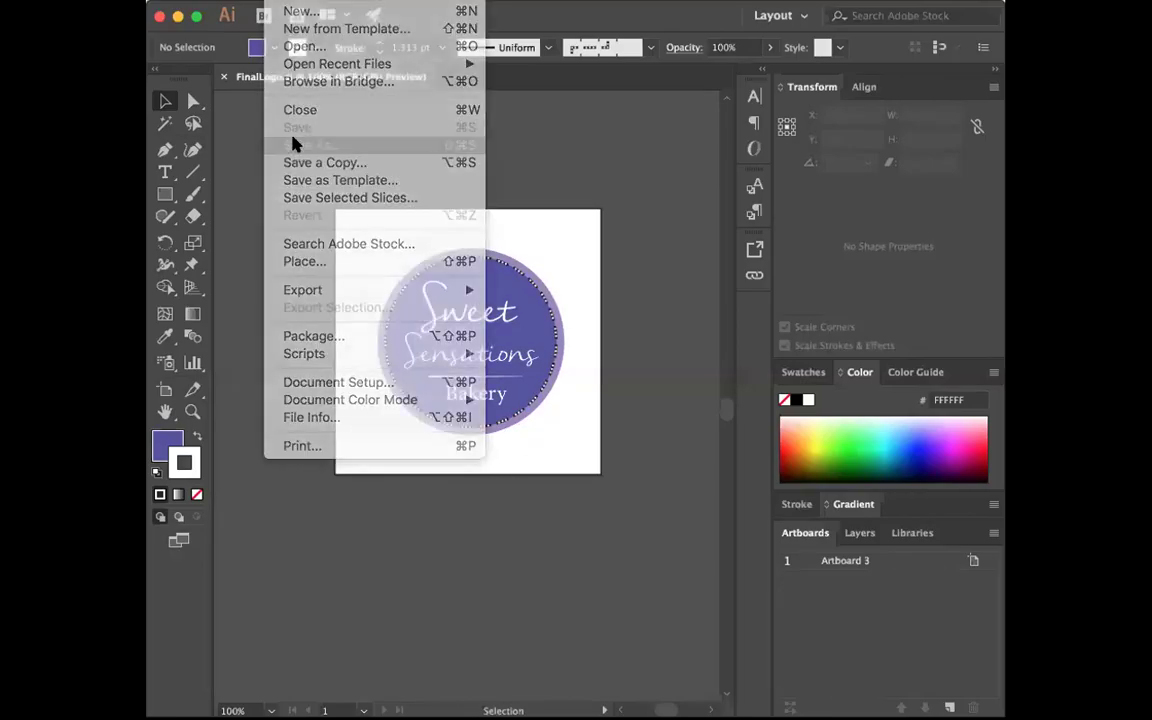
left_click(675, 171)
type("_white.ai")
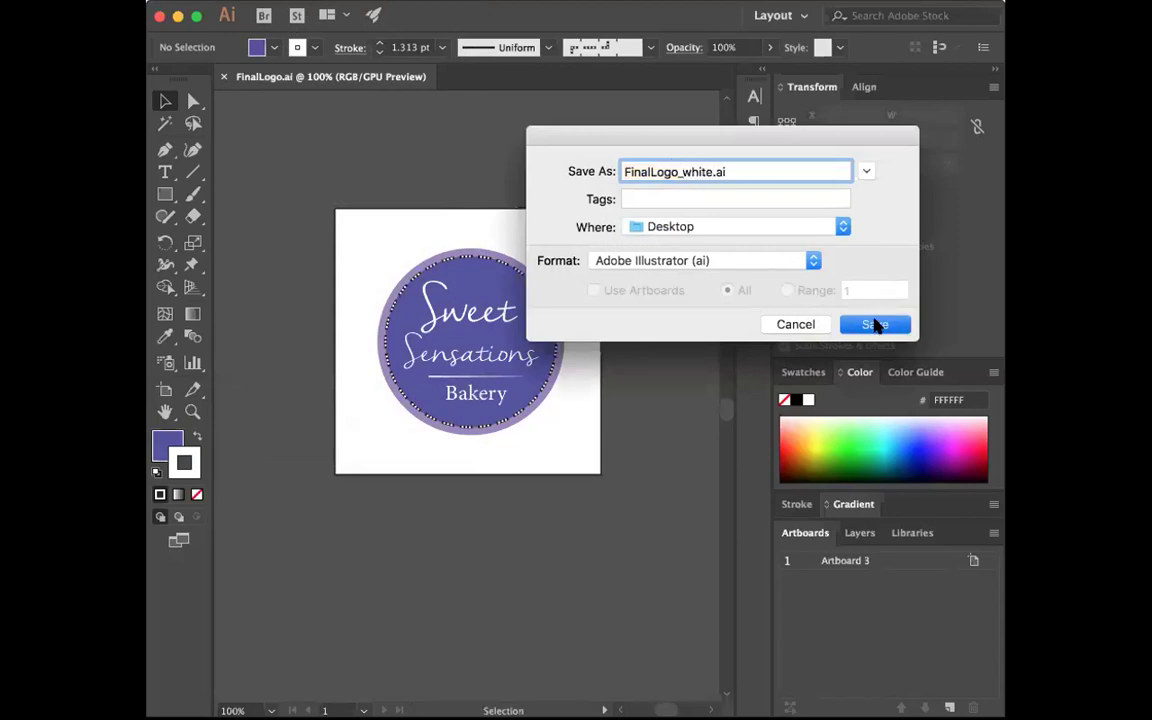
left_click(876, 324)
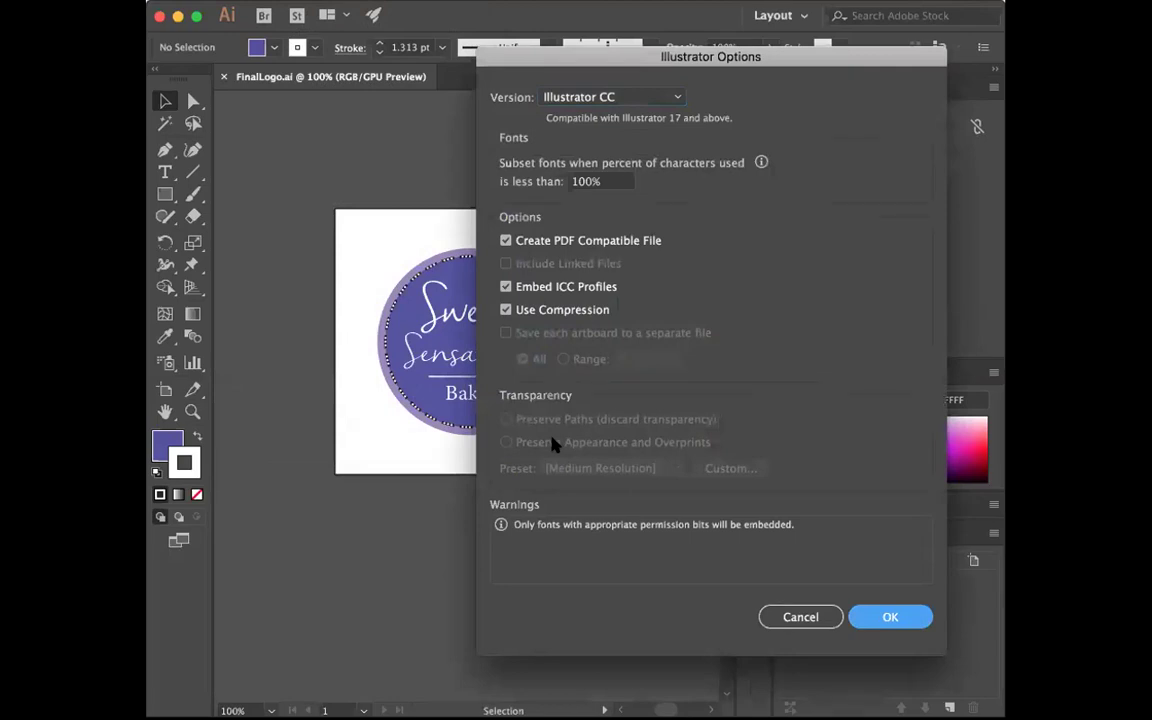
key("Return")
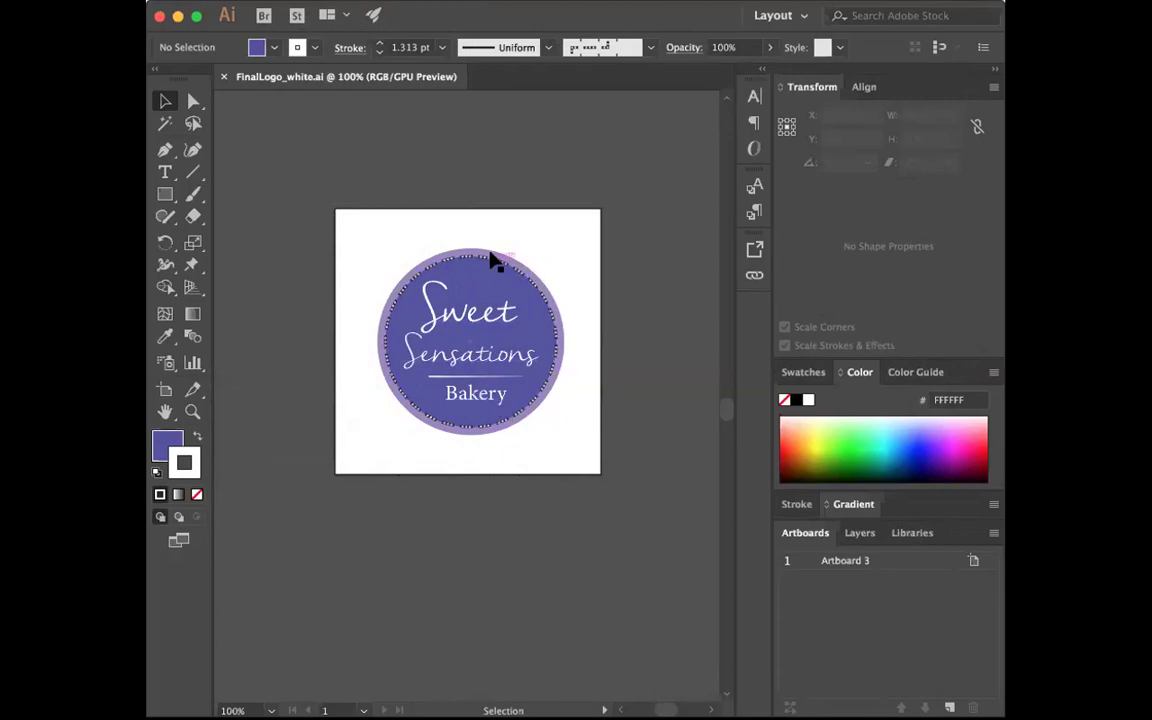
- Delete the badge's dark purple inner circle with the dotted white edge
left_click(433, 262)
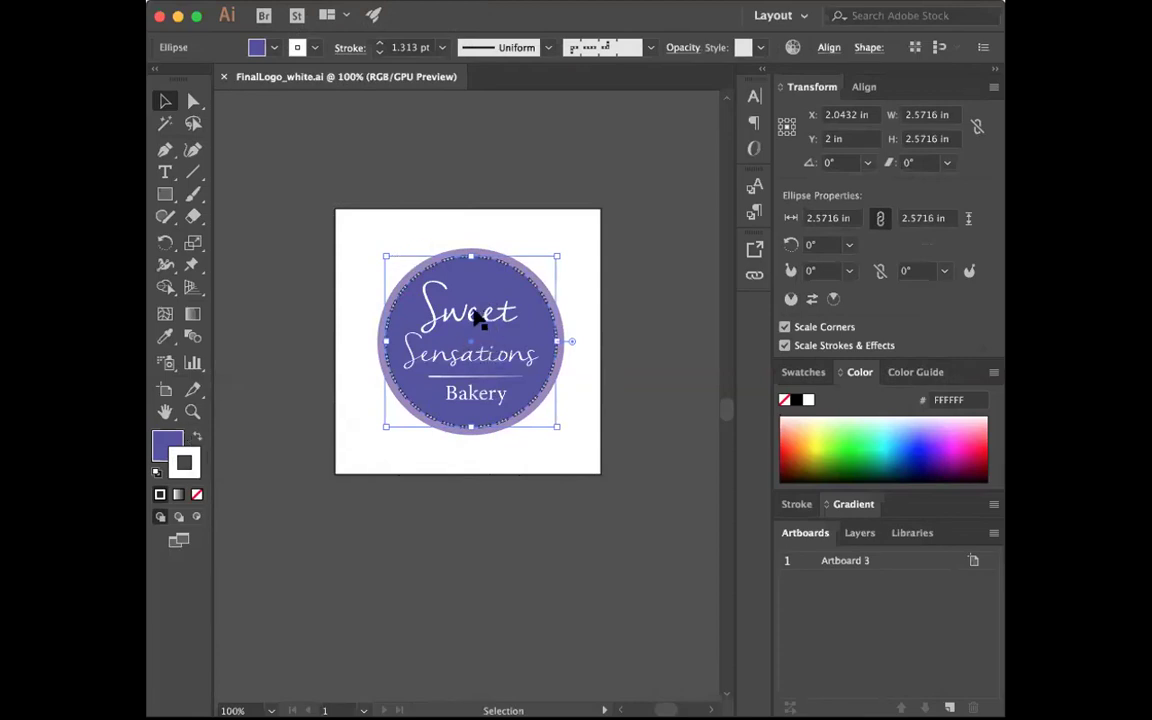
key("Delete")
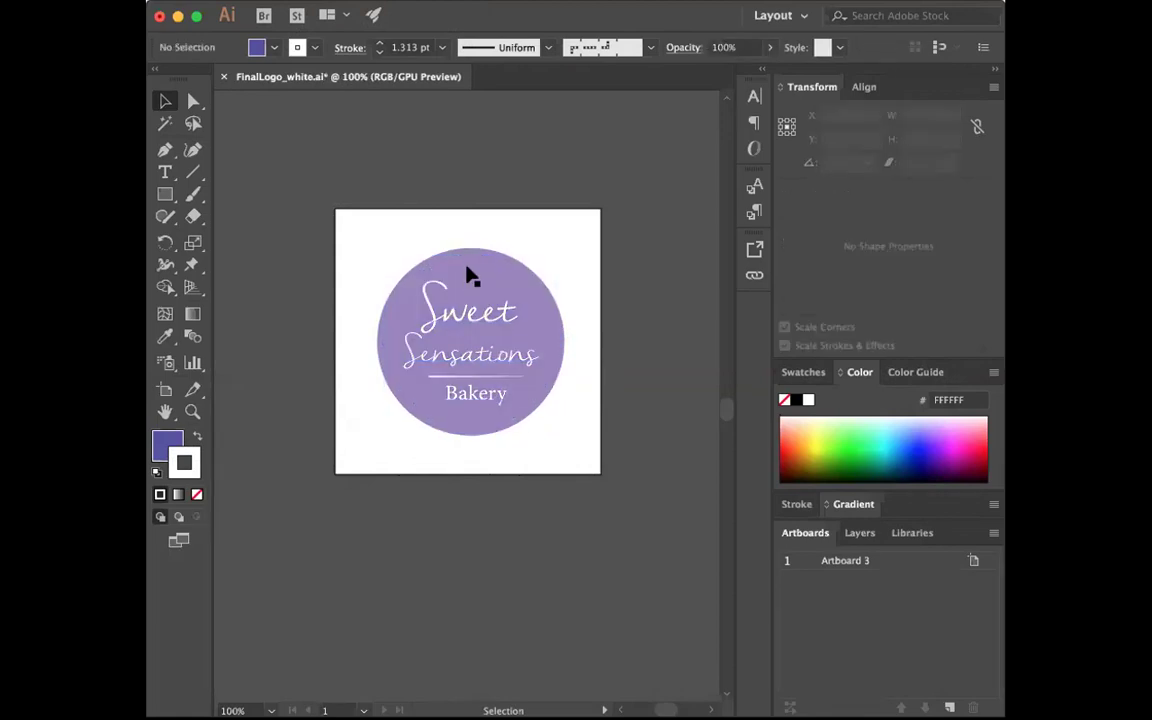
- Try deleting the light purple outer circle so only the white lettering remains, select the lettering, and undo the deletion
left_click(478, 262)
key("Delete")
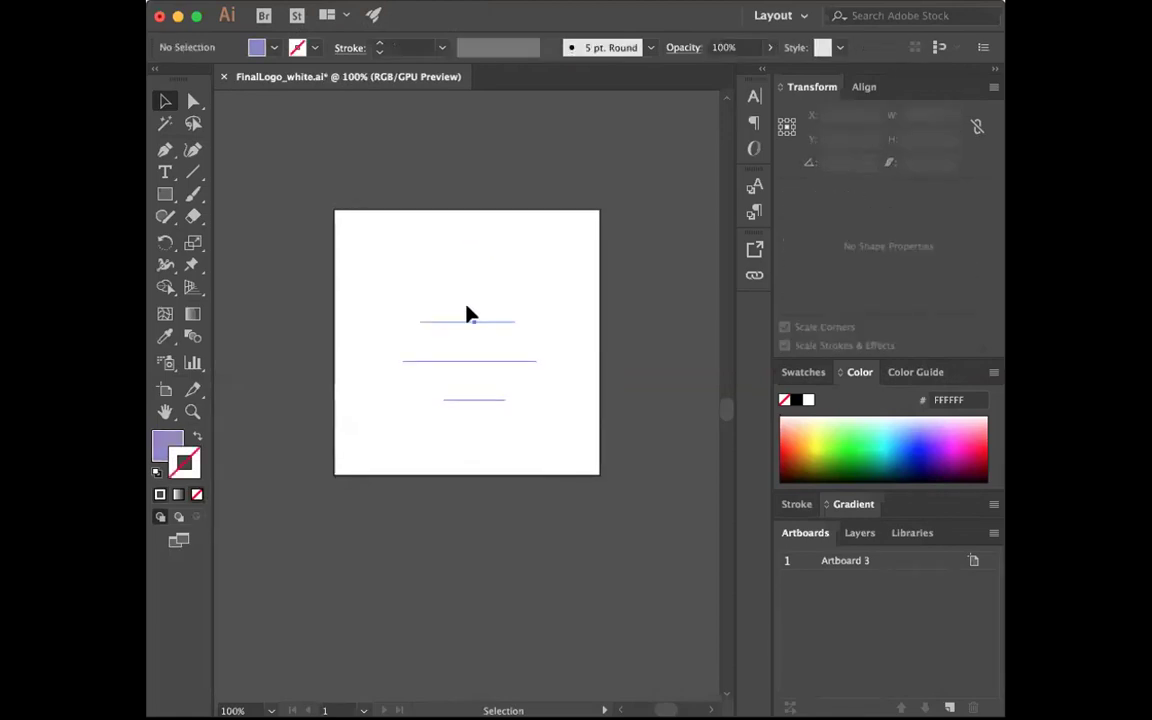
left_click(465, 311)
left_click(158, 440)
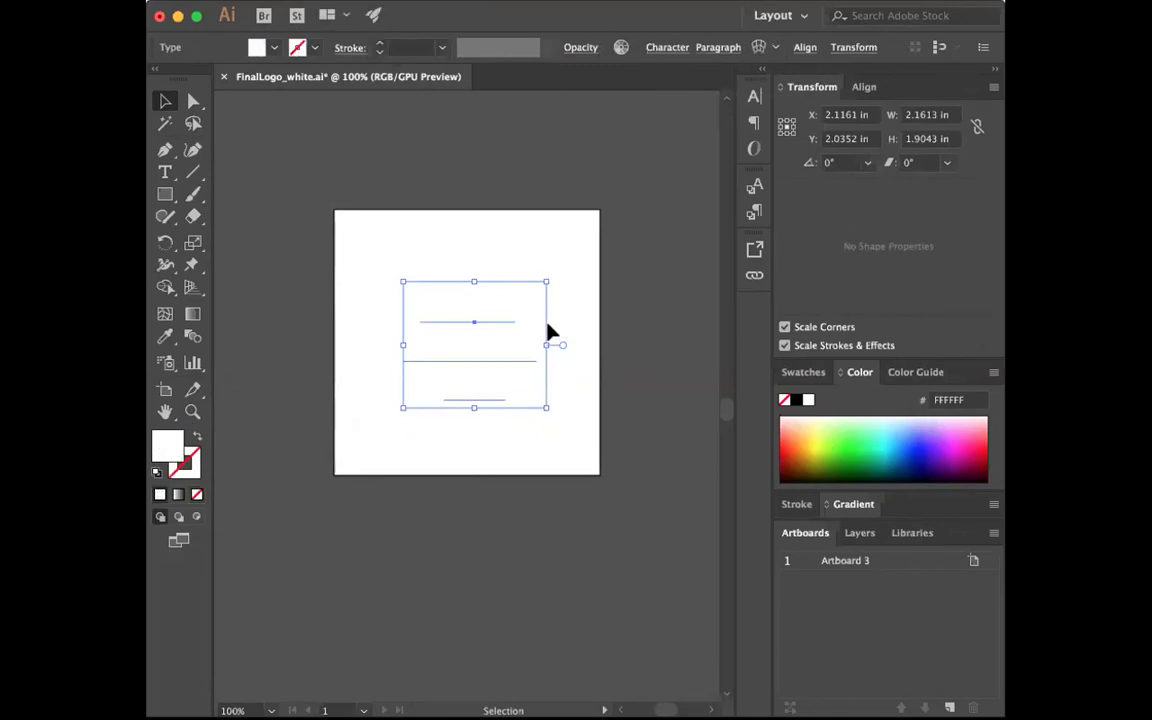
key("cmd+z")
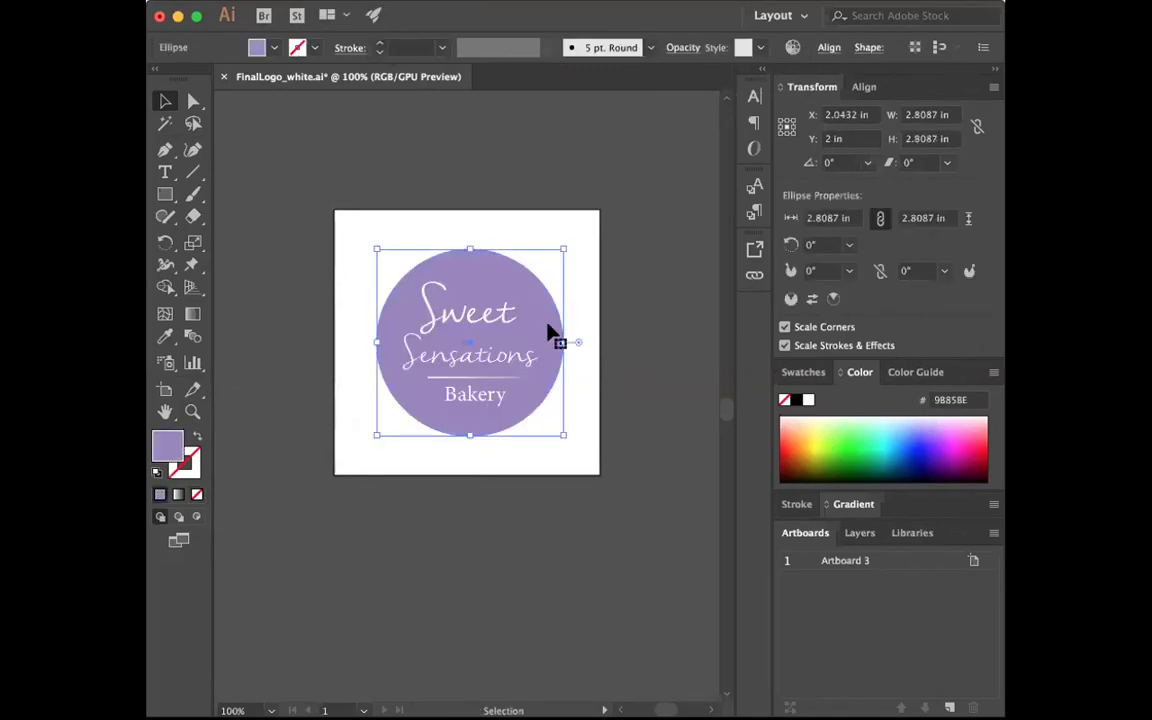
left_click(249, 487)
double_click(167, 444)
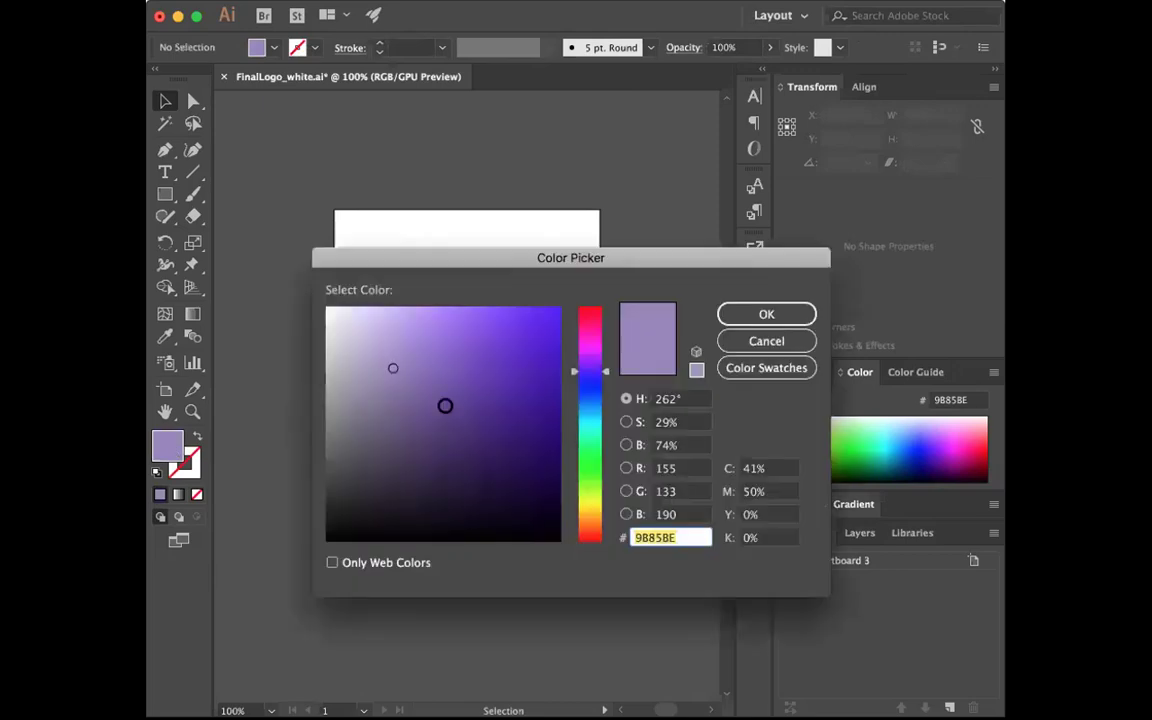
left_click(766, 368)
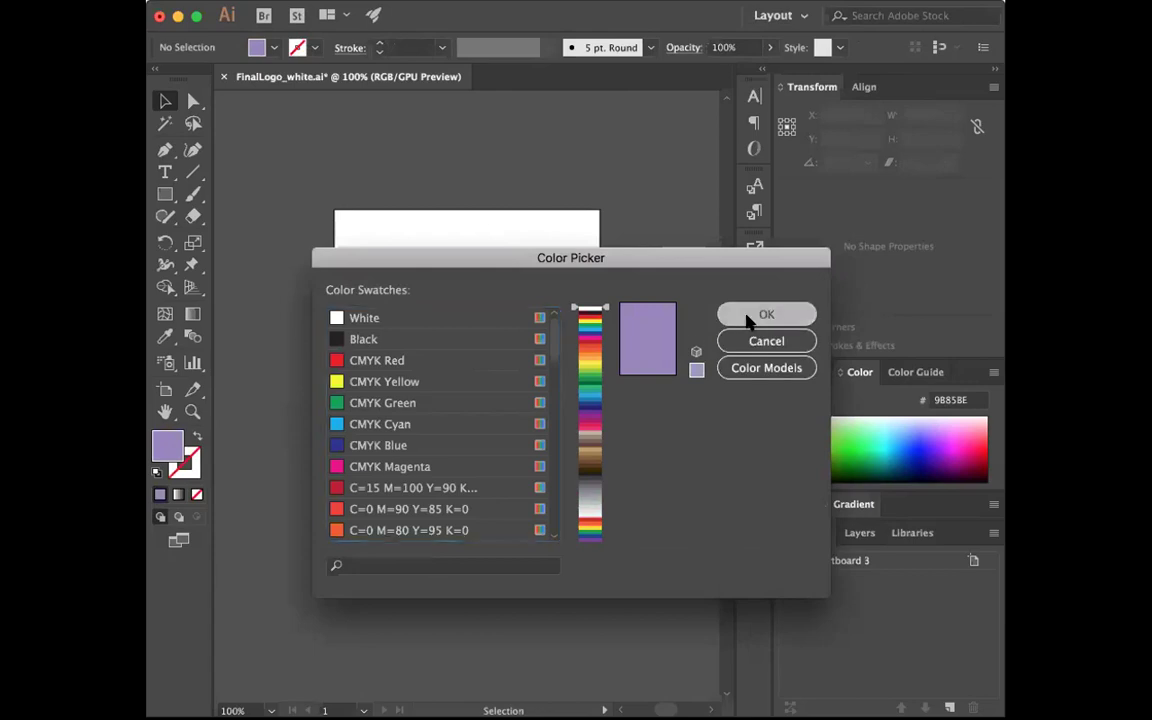
left_click(752, 316)
- Delete the light purple circle behind the lettering and select the lettering
left_click(535, 398)
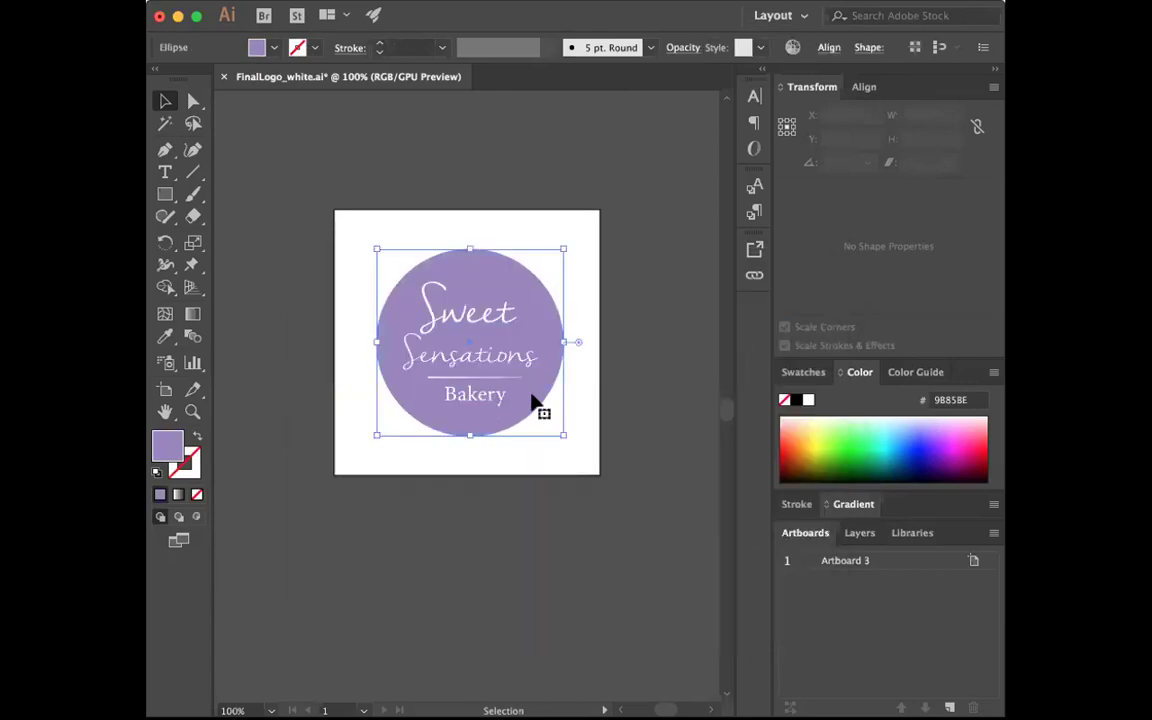
key("Delete")
left_click(478, 360)
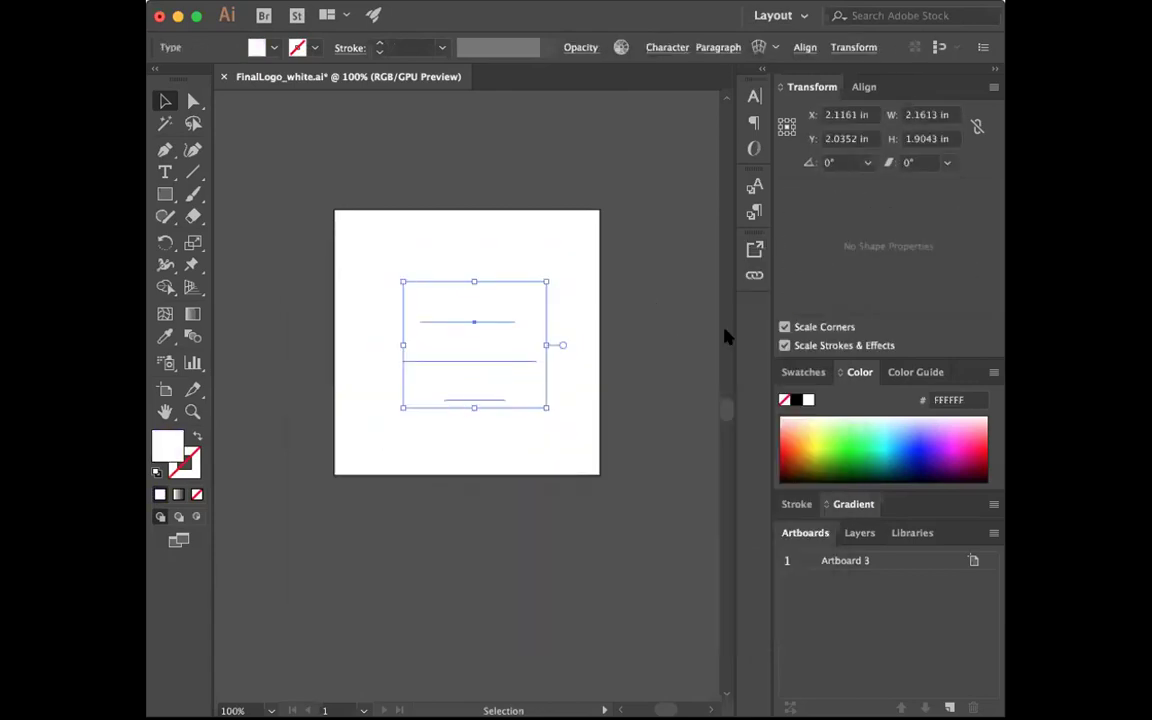
- Display the document's swatches, enlarge the list and look through it for the logo's light purple
left_click(627, 8)
scroll(699, 555, "down", 3)
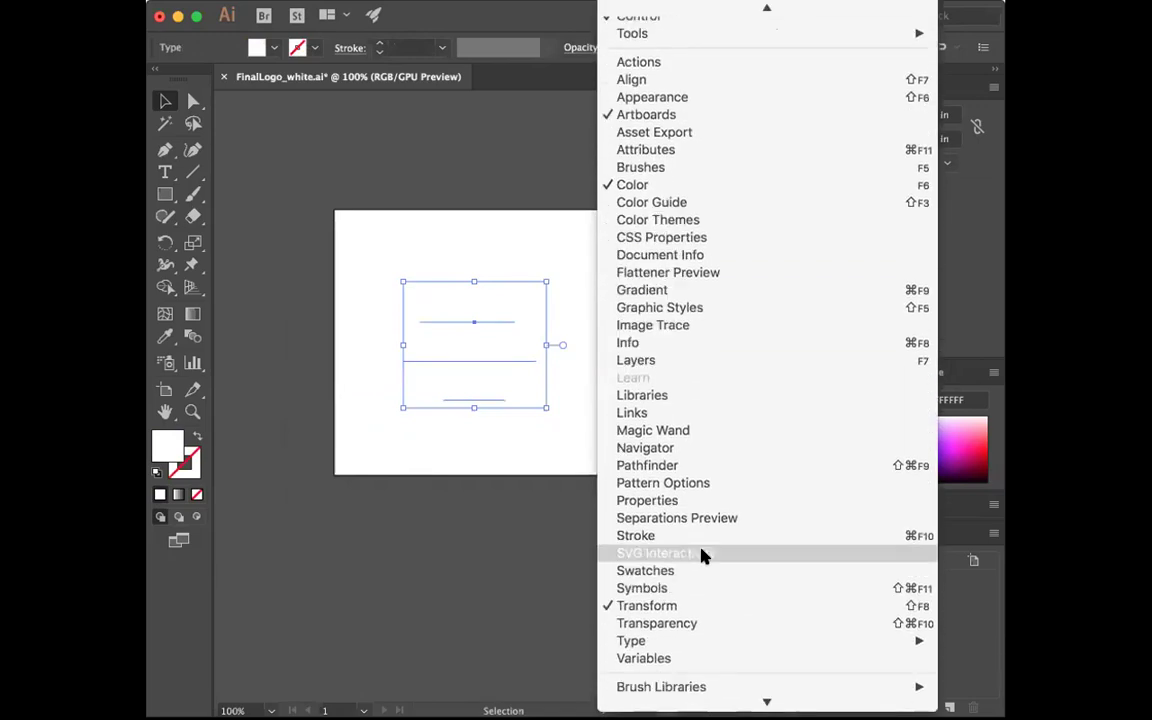
left_click(703, 569)
scroll(840, 448, "down", 5)
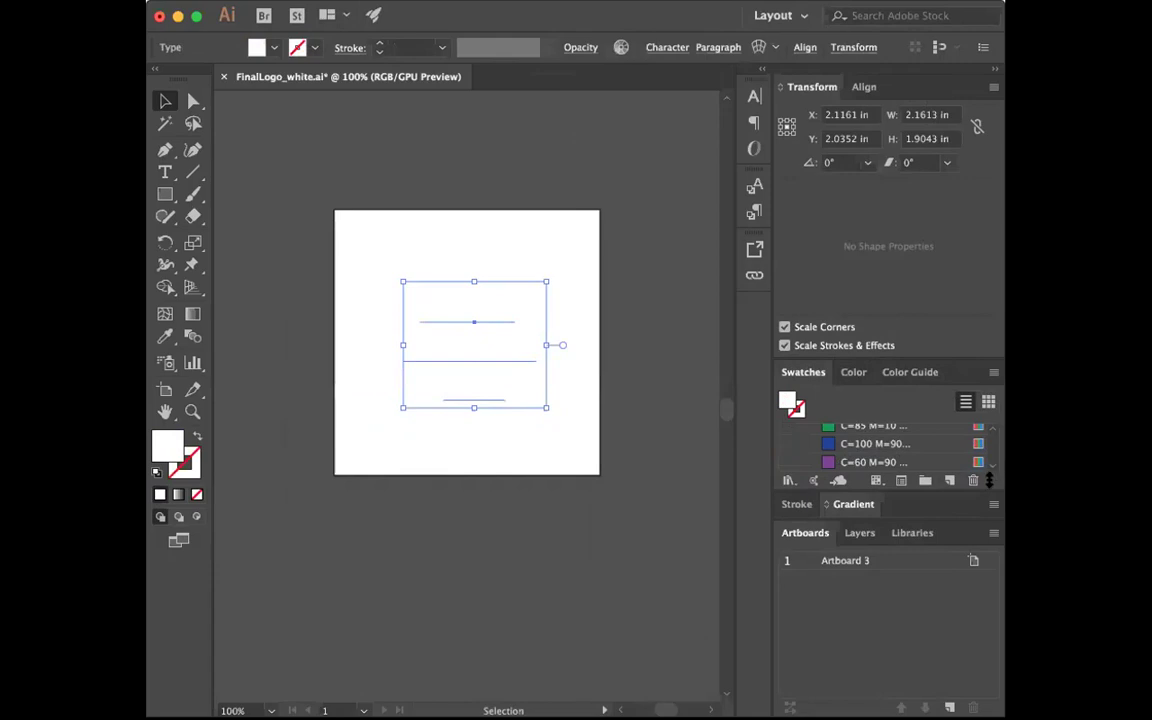
scroll(895, 440, "up", 5)
left_click_drag(918, 490, 918, 557)
scroll(876, 479, "down", 5)
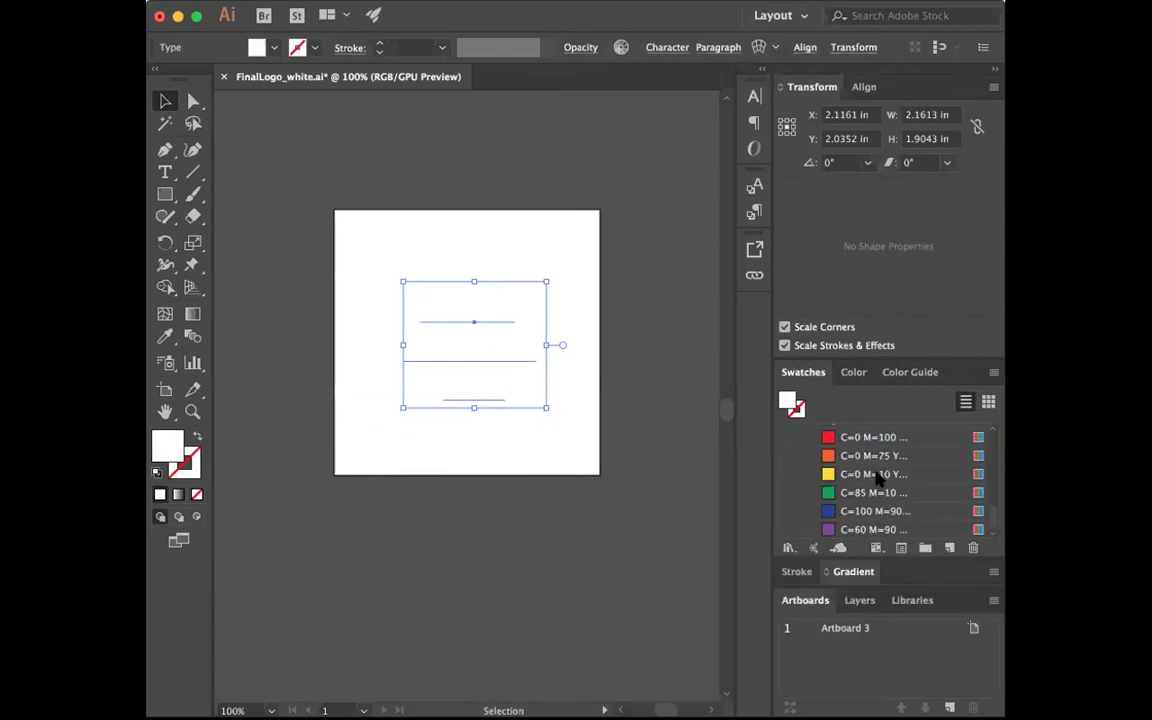
scroll(876, 479, "down", 10)
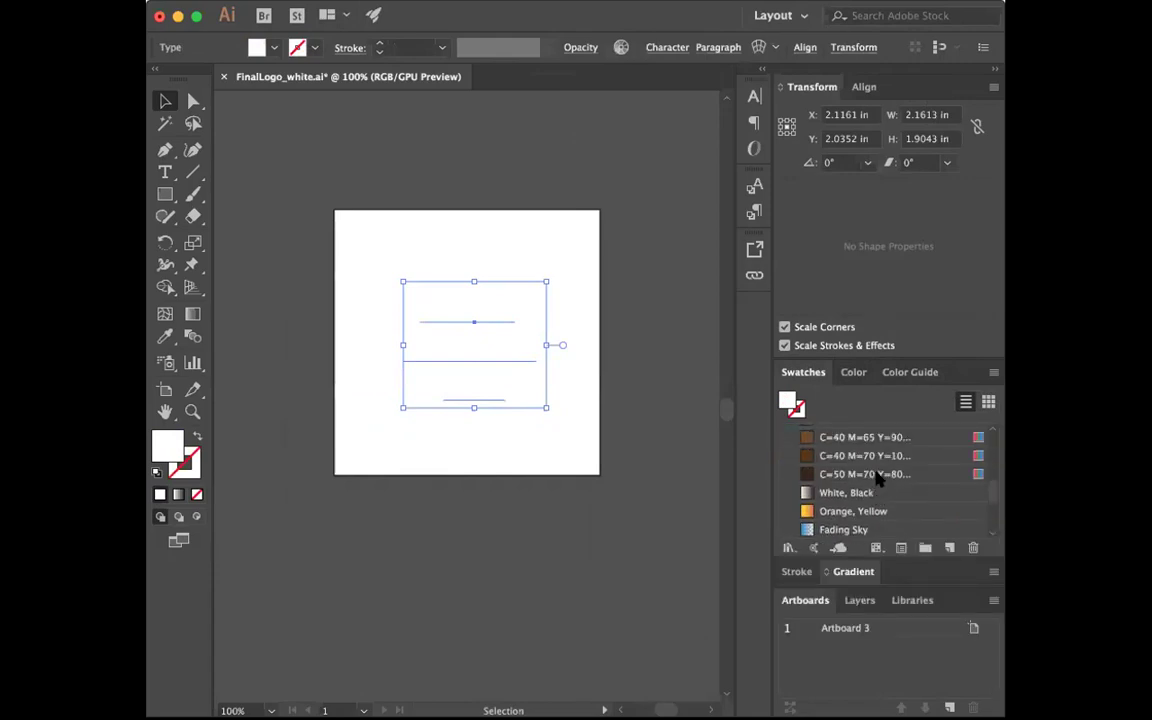
scroll(876, 479, "up", 15)
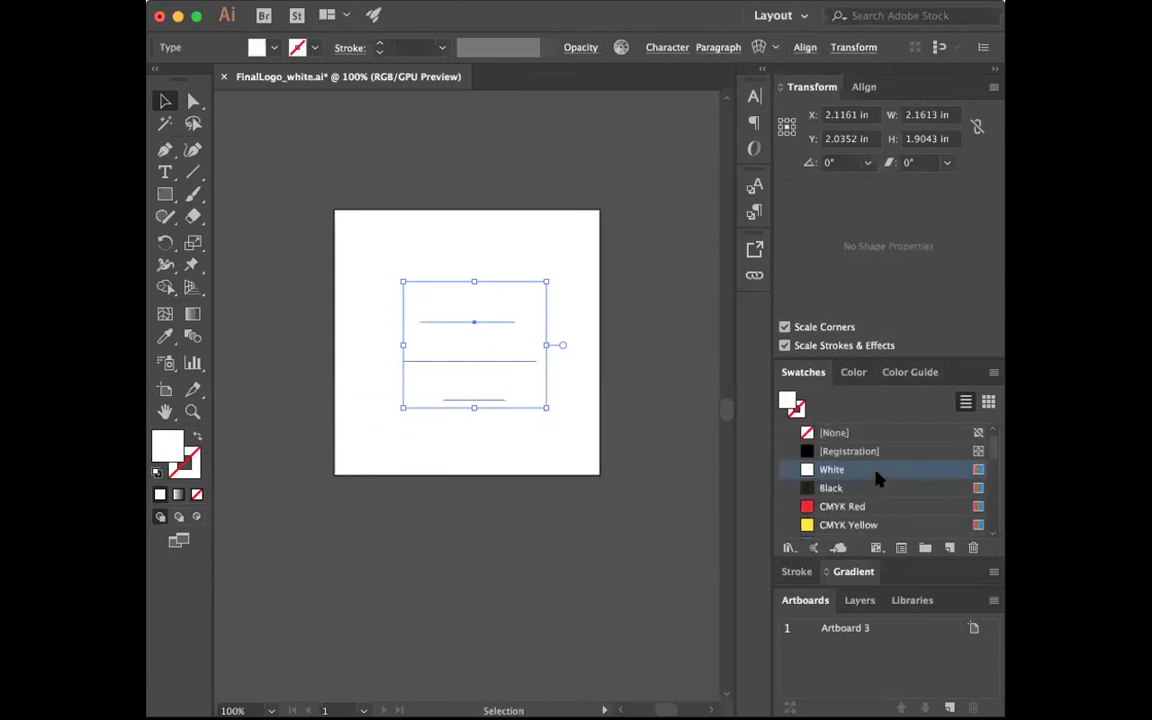
- Undo the circle's deletion and add the circle's light purple fill to the document swatches
key("ctrl+z")
key("ctrl+a")
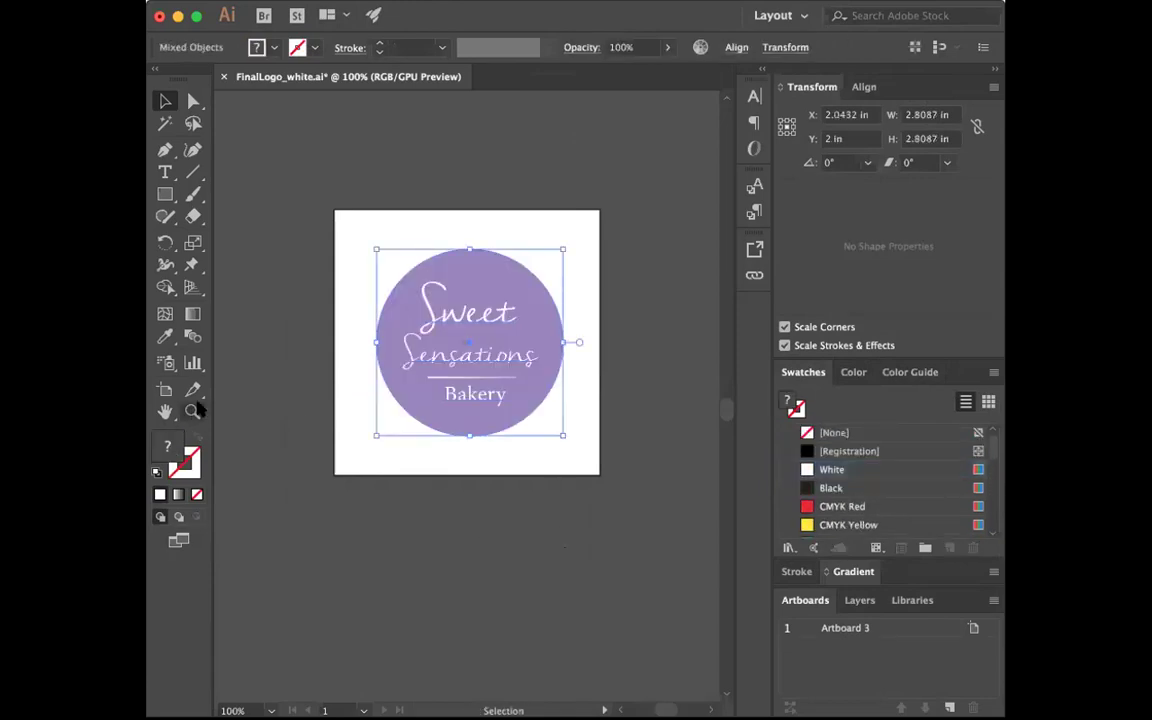
left_click(290, 334)
left_click(430, 280)
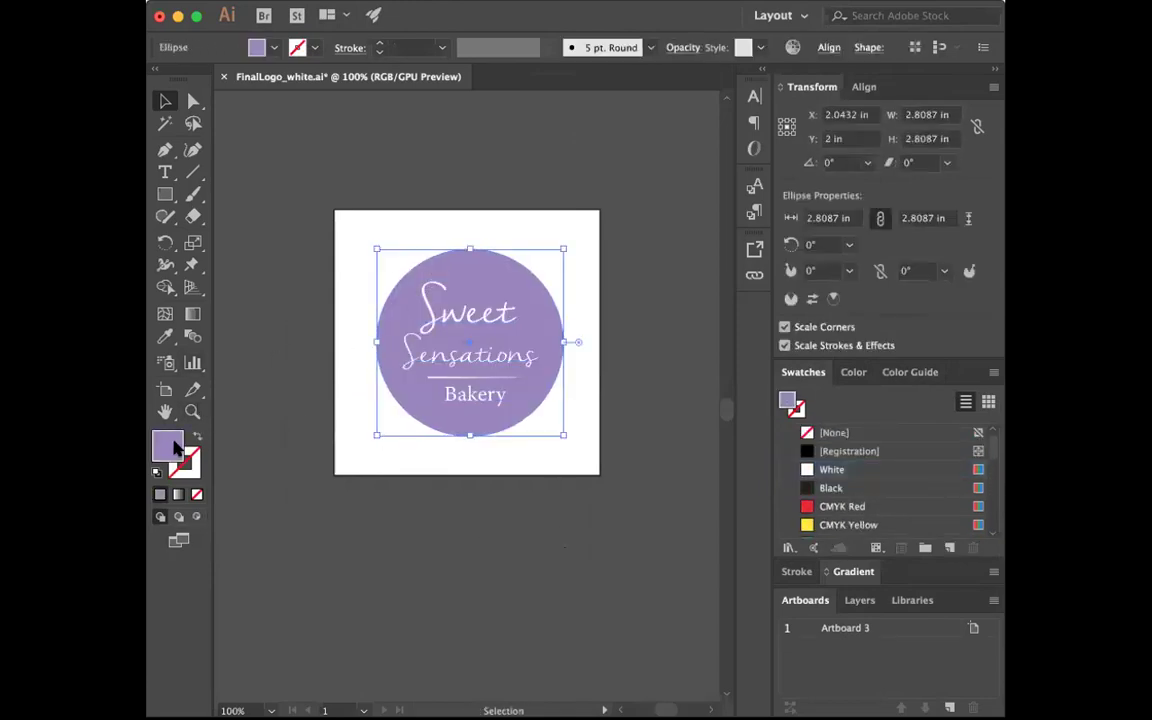
left_click_drag(852, 455, 859, 450)
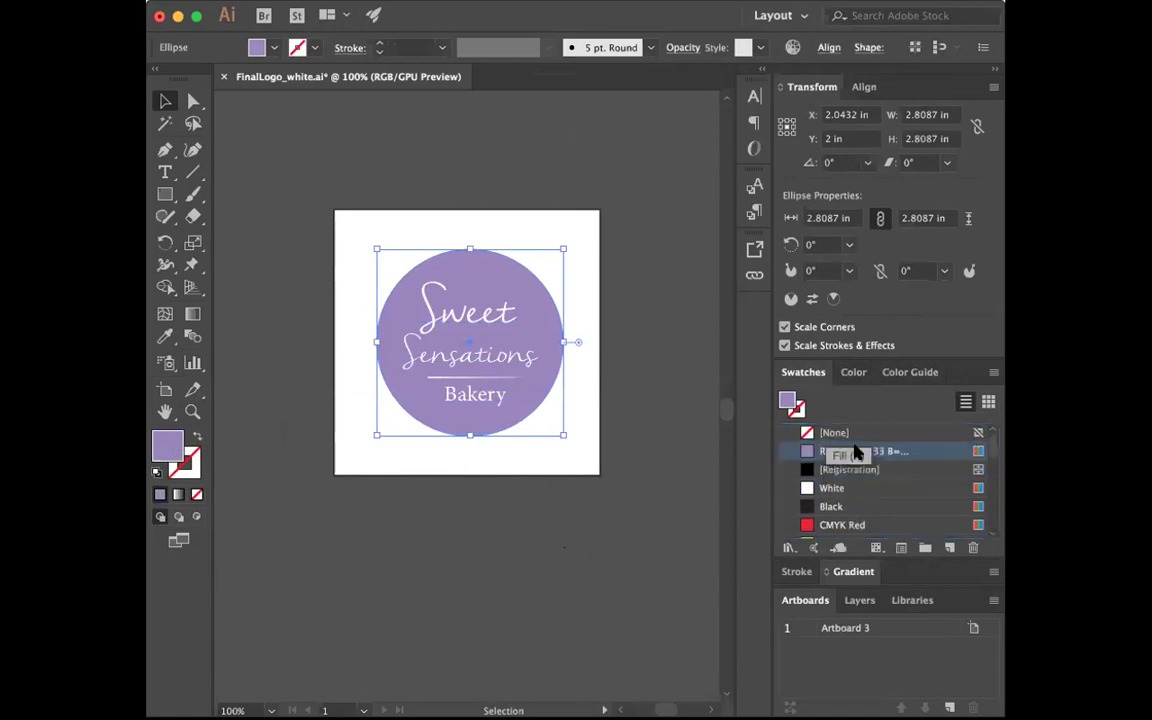
- Delete the light purple circle so only the lettering and its divider line remain
left_click(666, 501)
left_click(535, 410)
key("Delete")
- Fill the Sweet Sensations Bakery lettering with the saved light purple swatch (R=155 G=133) and deselect it
left_click(504, 368)
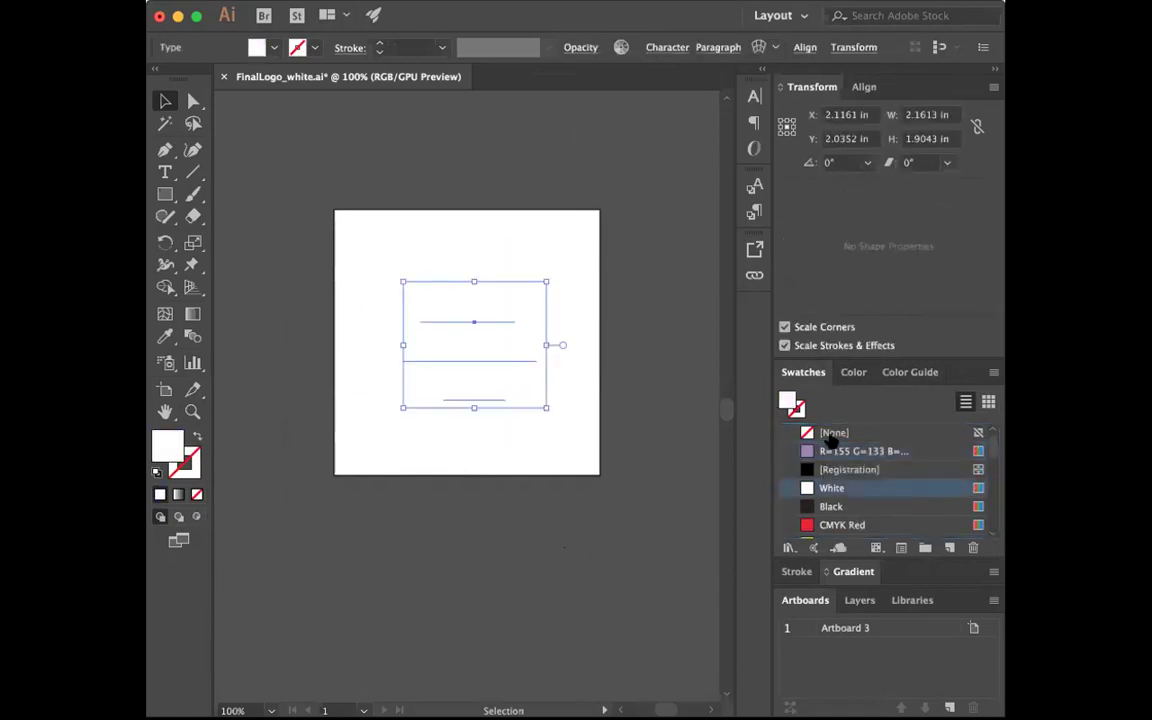
left_click(864, 451)
left_click(678, 480)
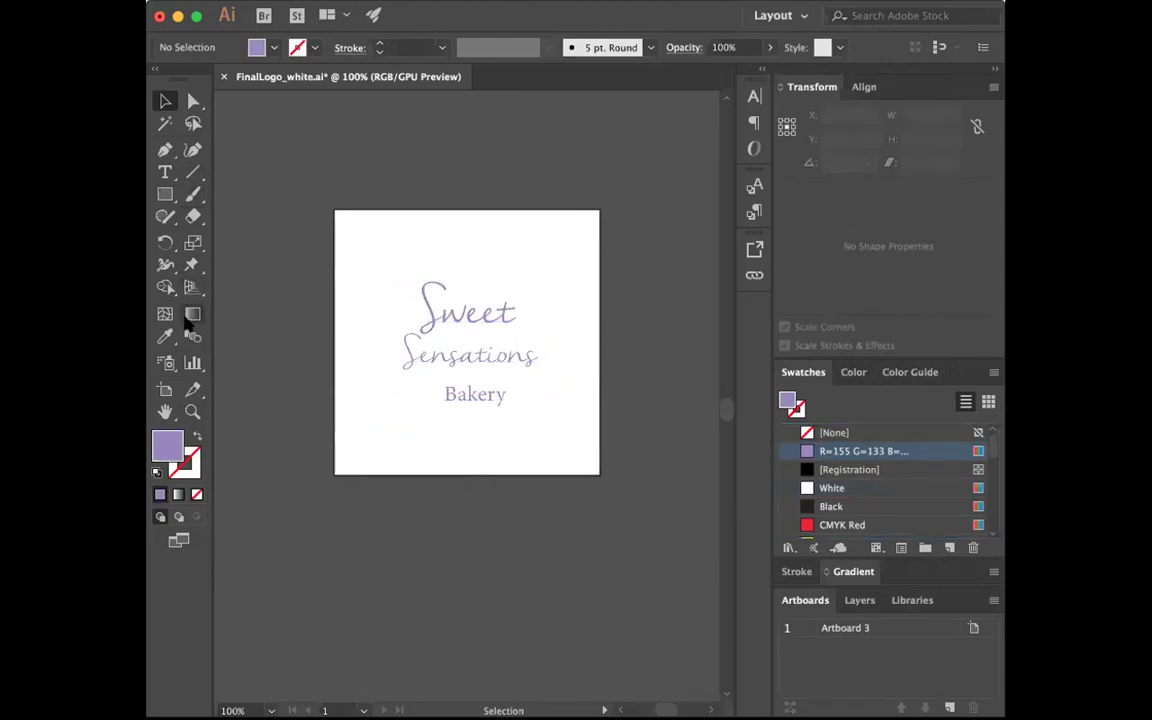
left_click(426, 354)
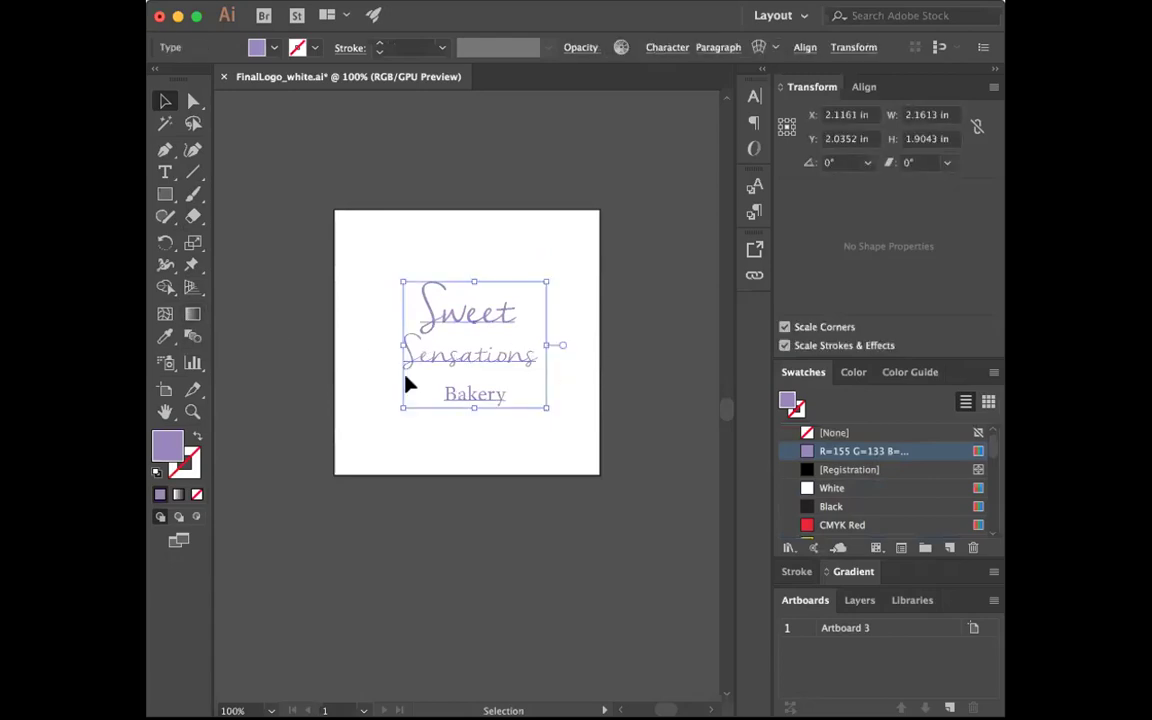
left_click(300, 245)
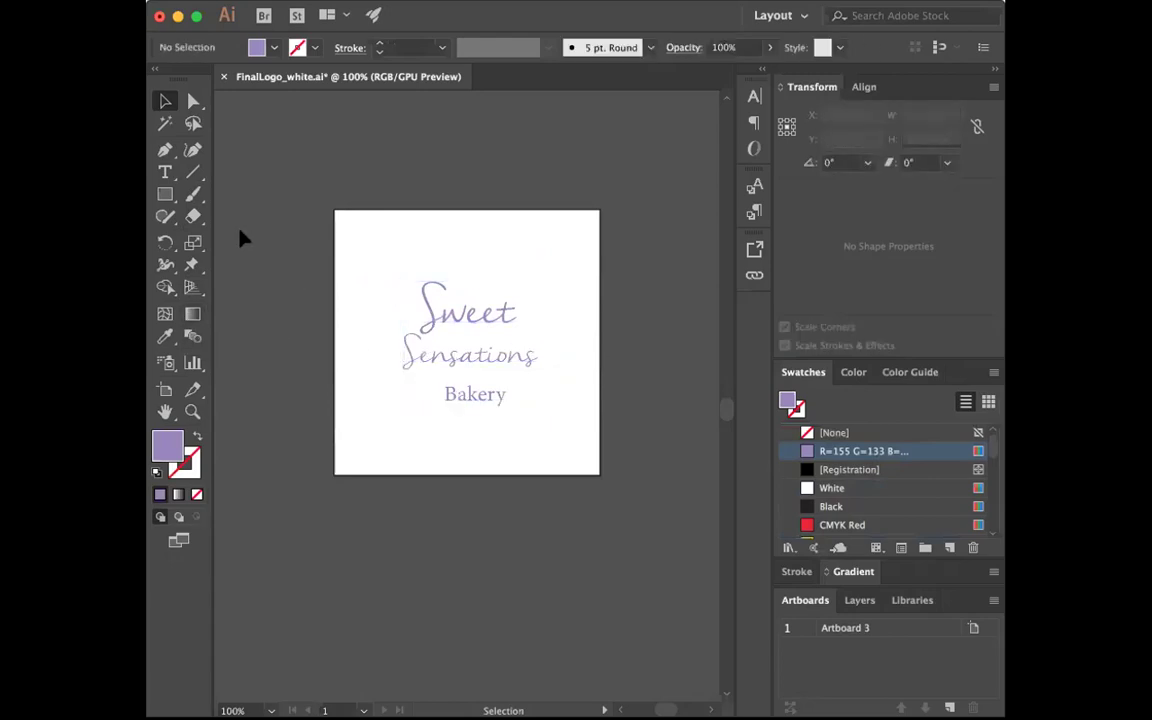
- Set the lettering's fill to the White swatch and check the lettering and divider line by selecting them
left_click(457, 325)
left_click(831, 488)
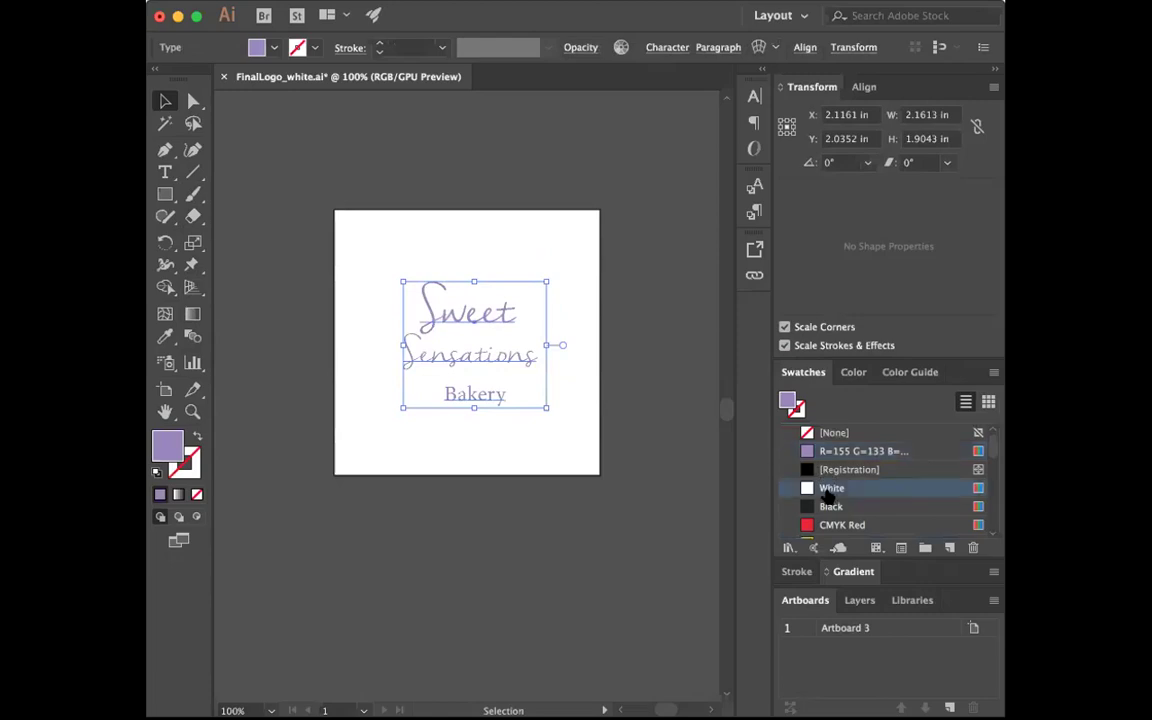
left_click(609, 524)
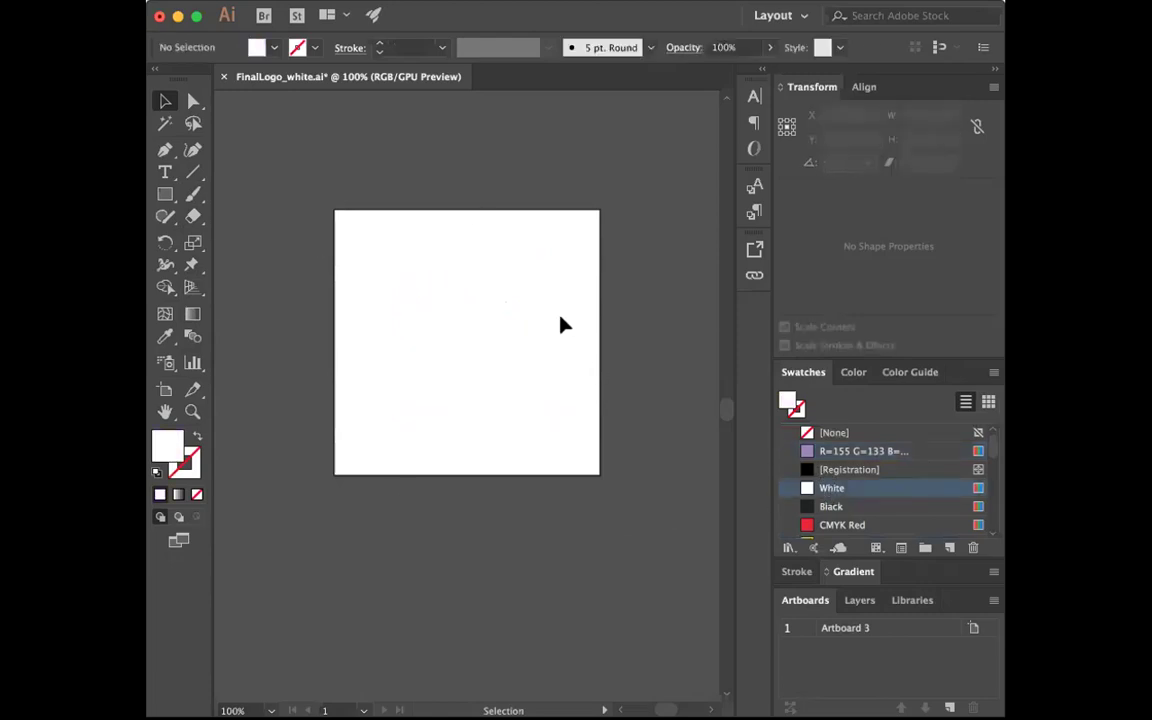
left_click_drag(380, 311, 525, 400)
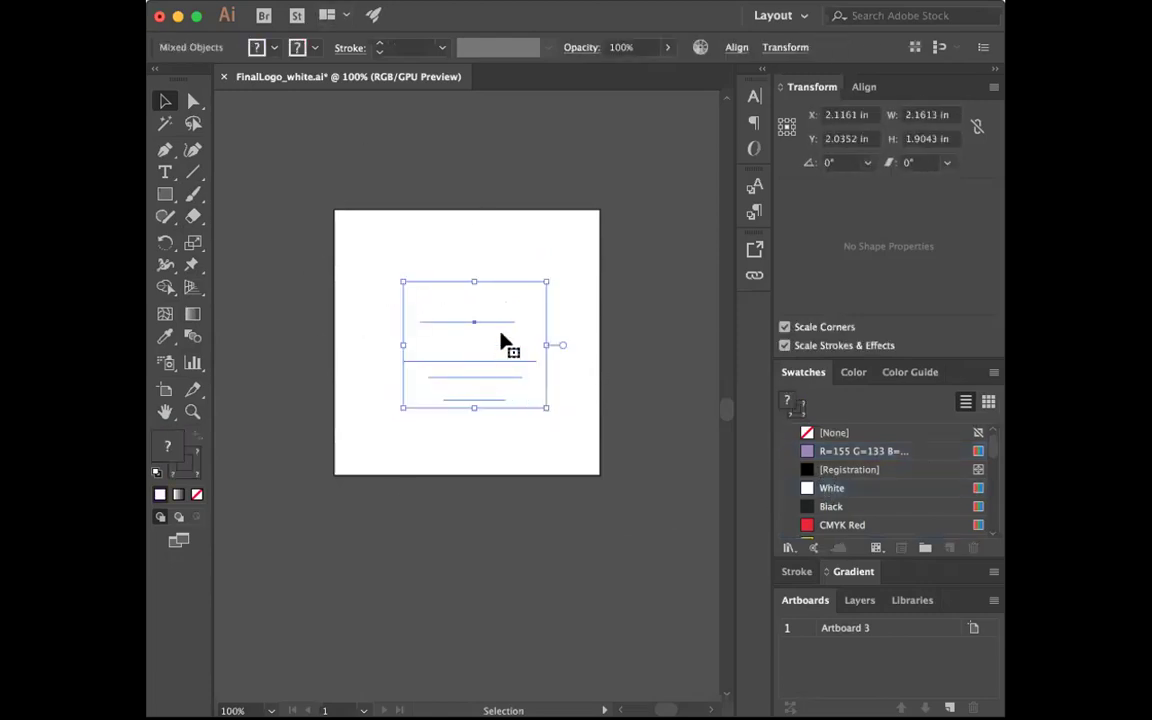
left_click(446, 520)
left_click(285, 0)
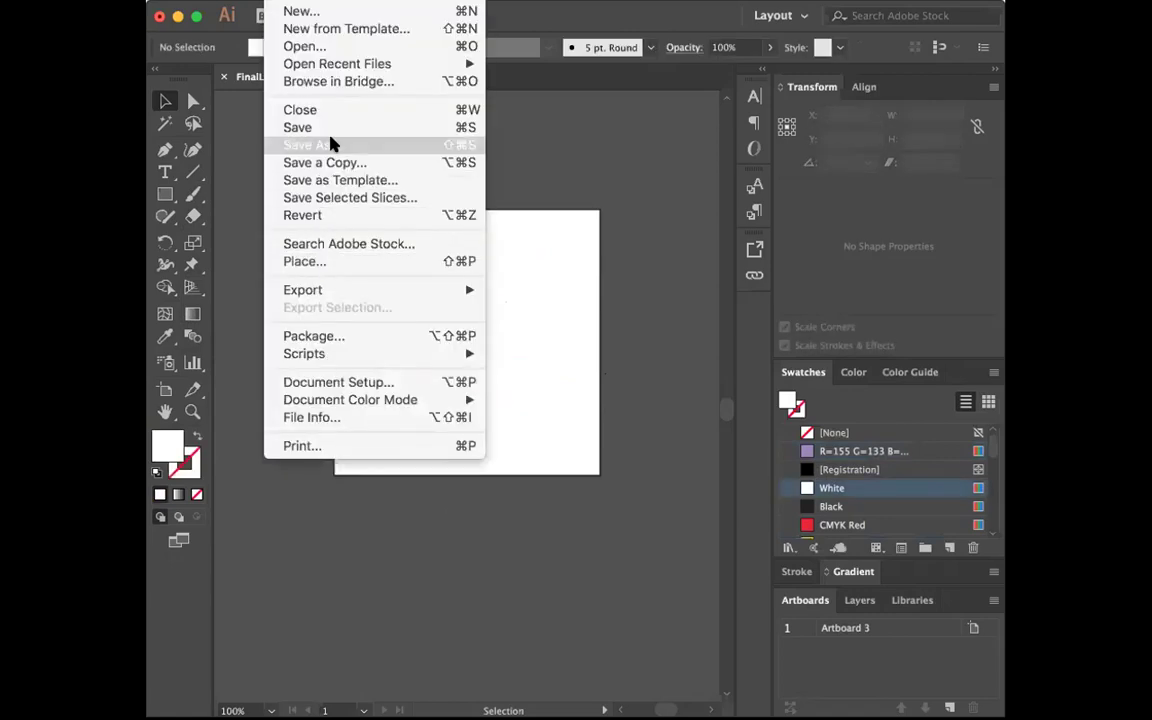
mouse_move(320, 292)
left_click(560, 310)
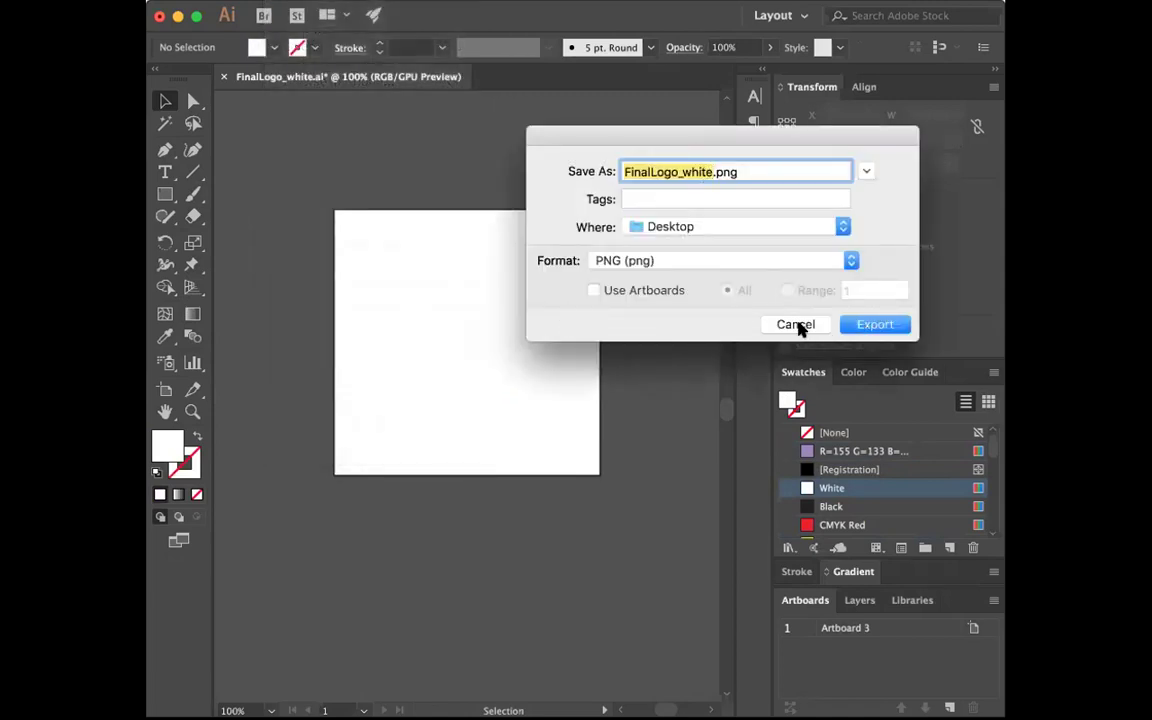
left_click(797, 325)
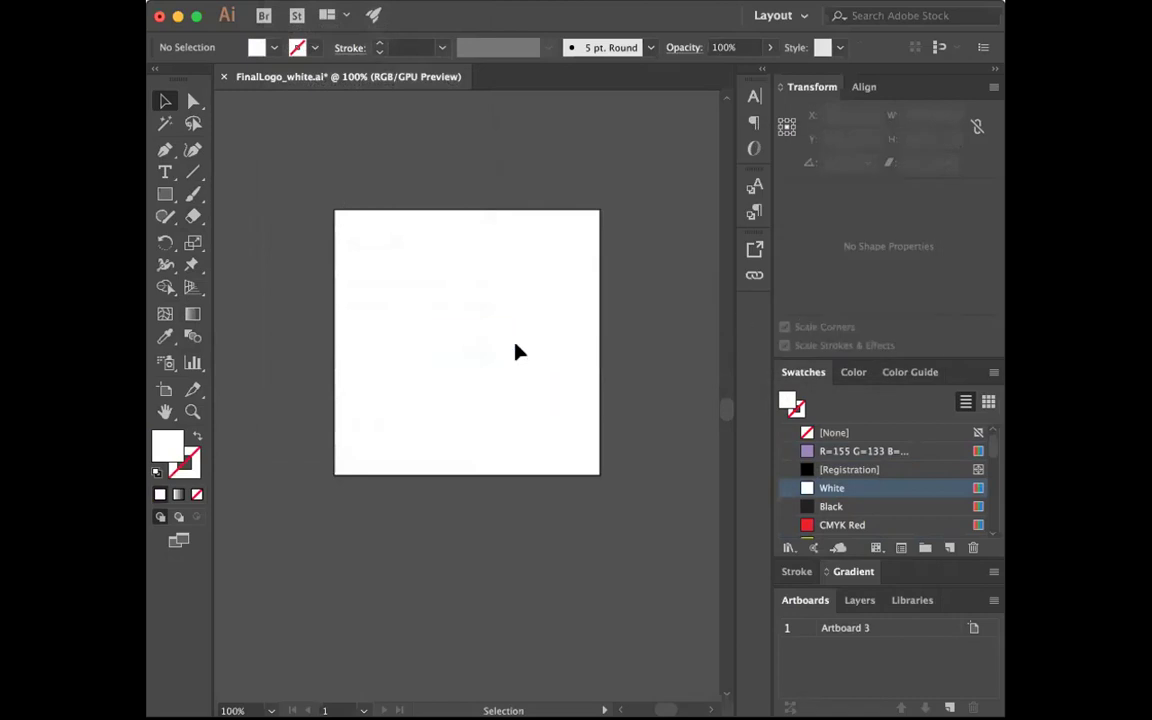
- Draw a rectangle about 6.46 x 4.68 in over the artboard, fill it with Black and send it behind the white lettering
left_click(170, 198)
mouse_move(261, 196)
left_mouse_down()
mouse_move(663, 468)
mouse_move(690, 505)
left_mouse_up()
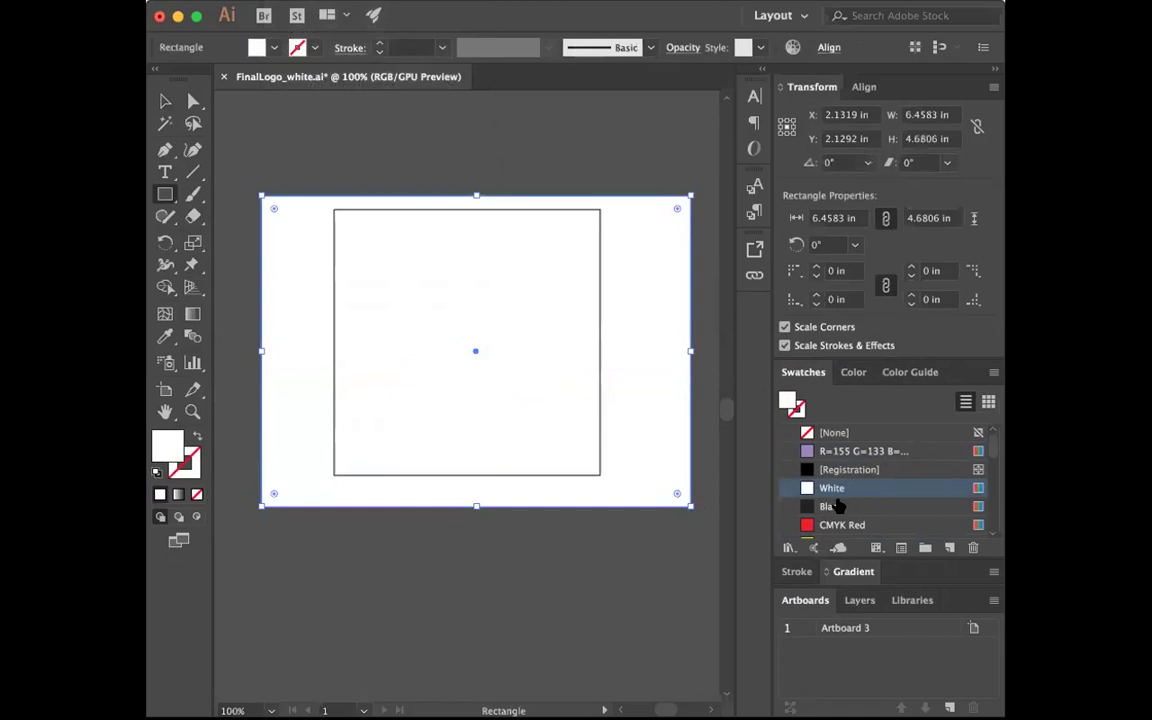
left_click(833, 506)
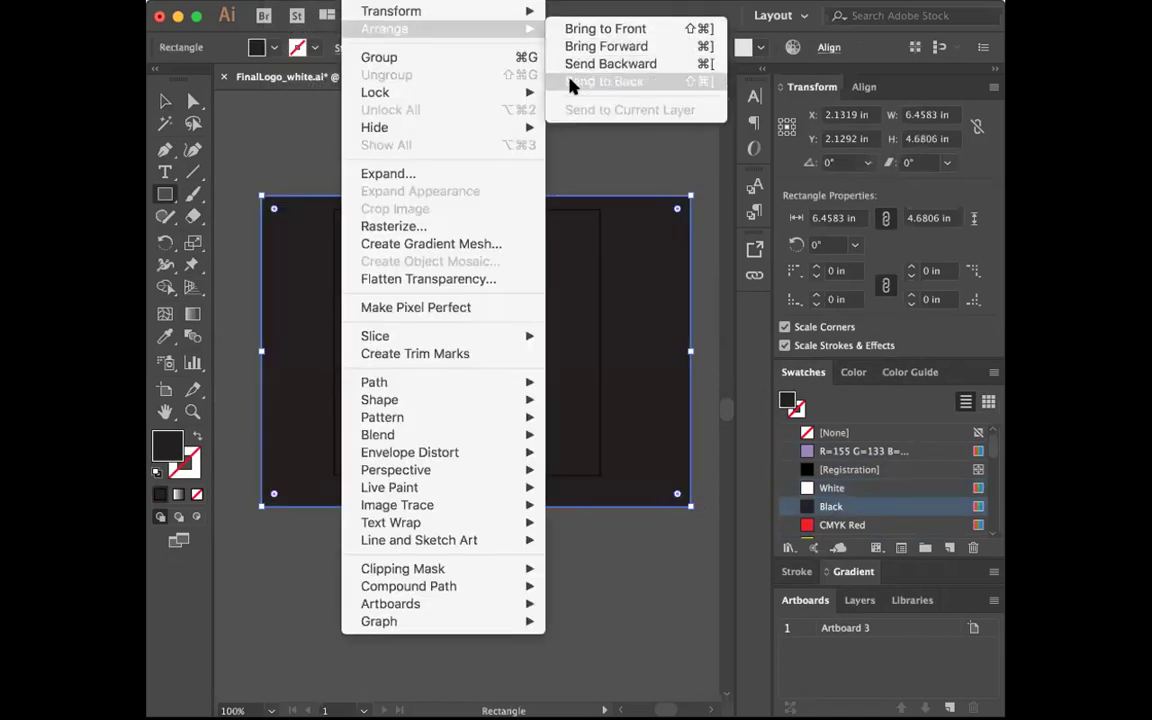
left_click(571, 80)
key("v")
key("super+shift+a")
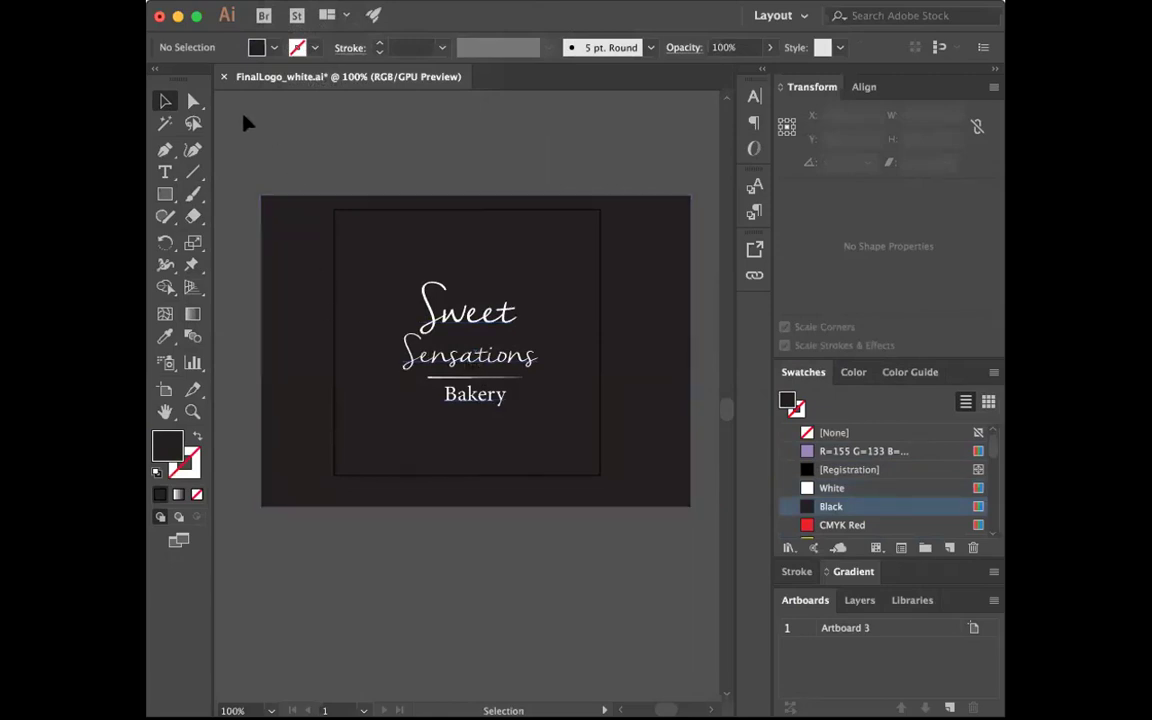
- Close the FinalLogo_white.ai document
left_click(224, 76)
left_click(583, 405)
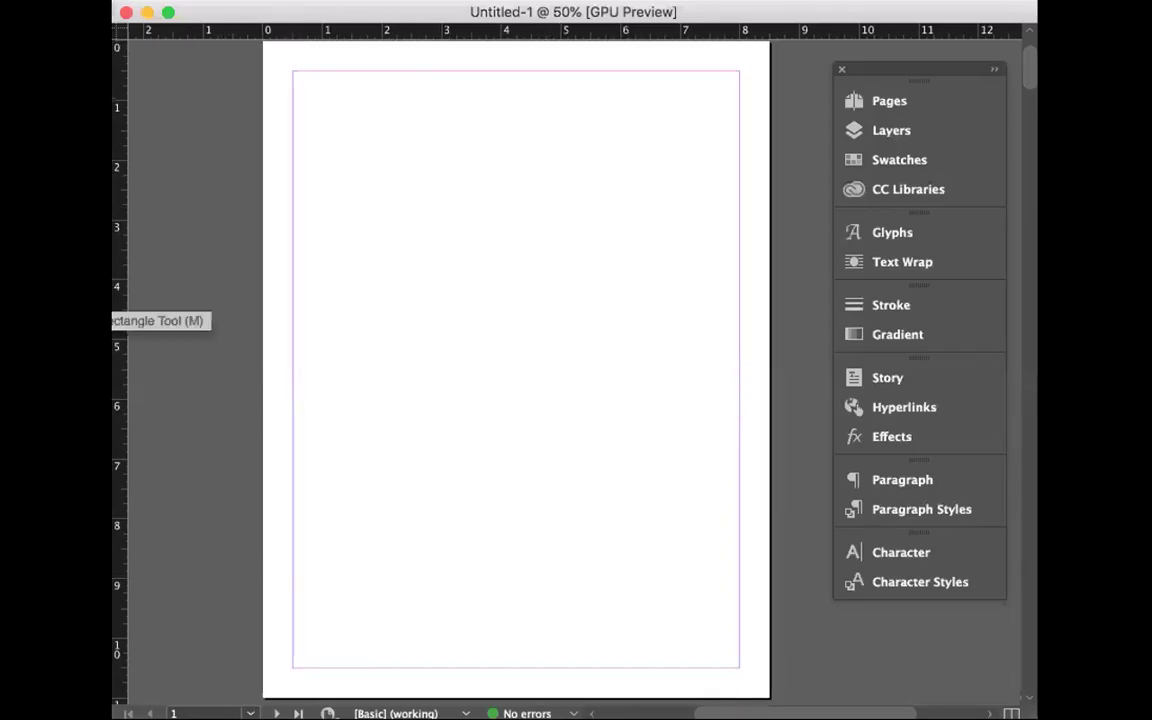
- Switch to InDesign, draw a frame about 4.8 x 4.2 in mid-page and place FinalLogo.png from the Desktop in it
left_click_drag(376, 224, 663, 476)
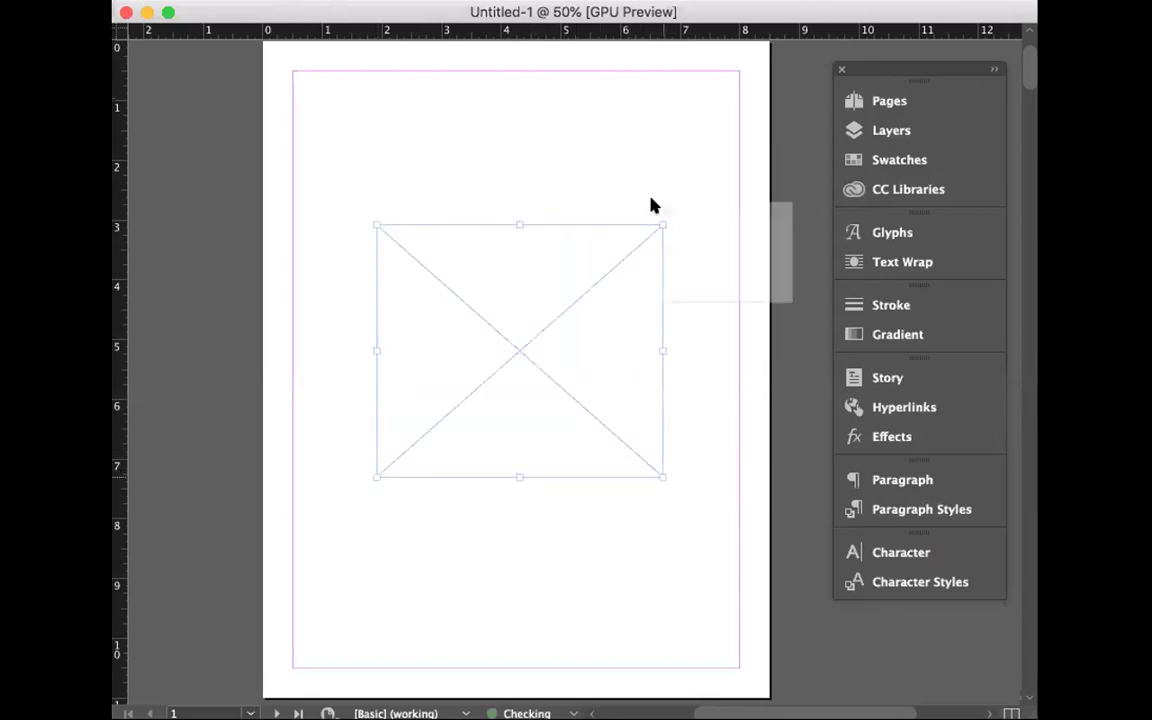
key("super+d")
left_click(660, 175)
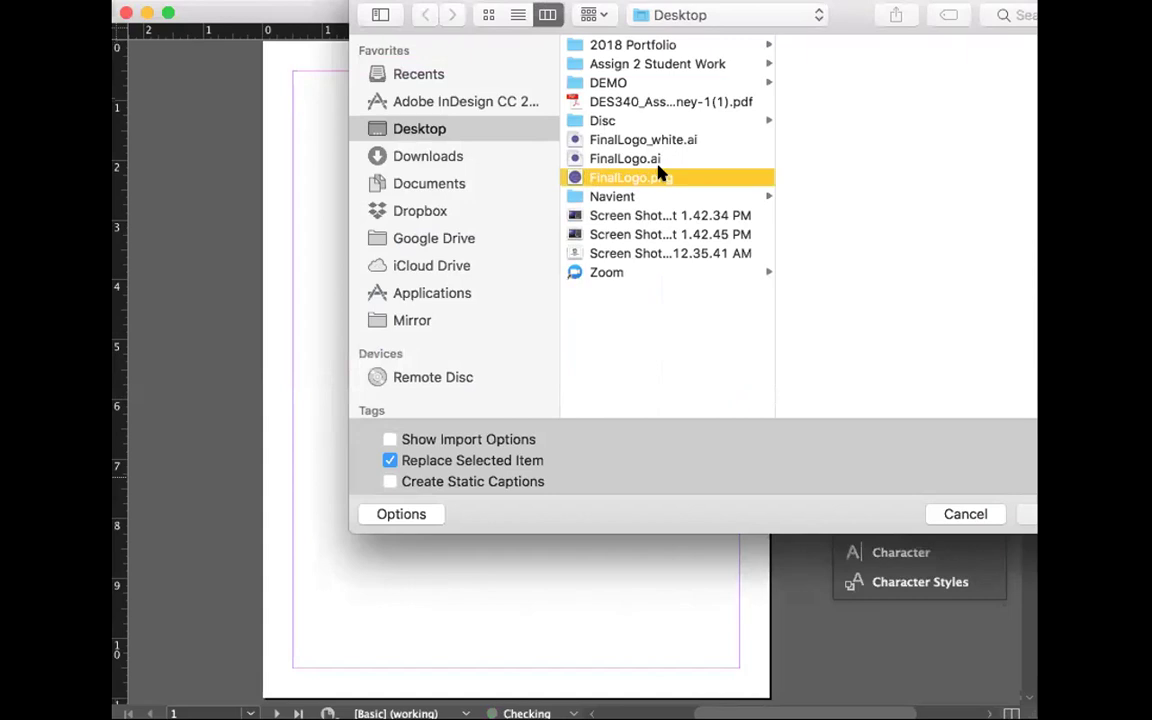
key("Return")
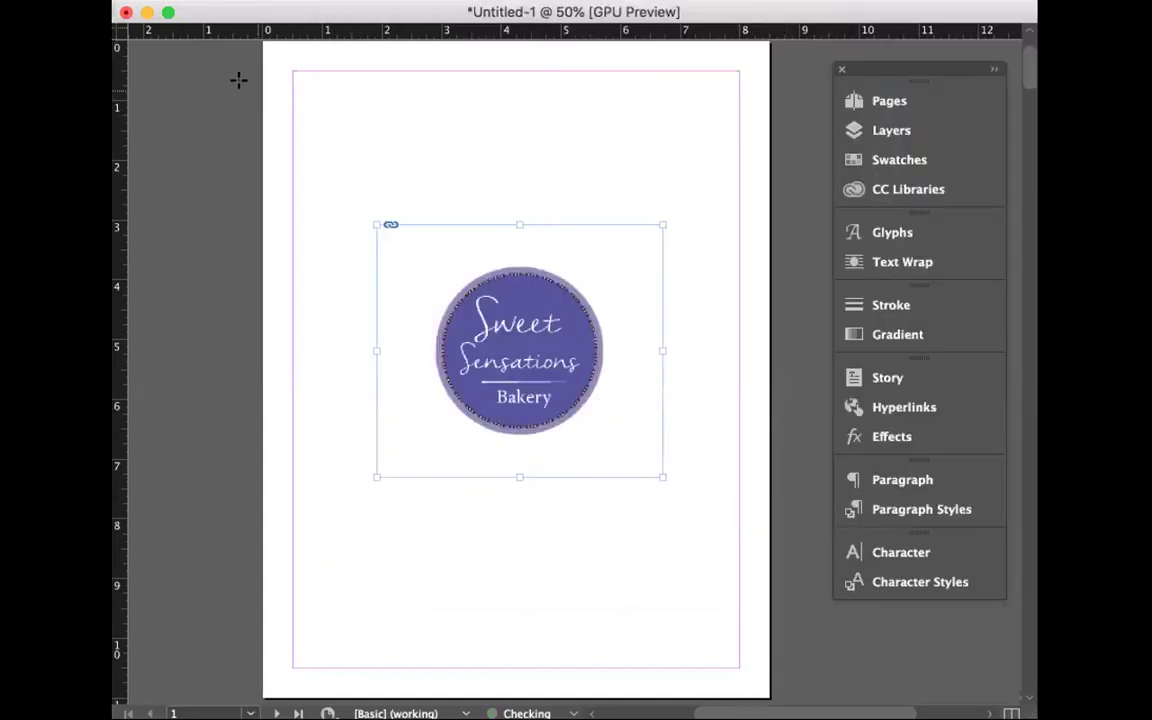
left_click(342, 231)
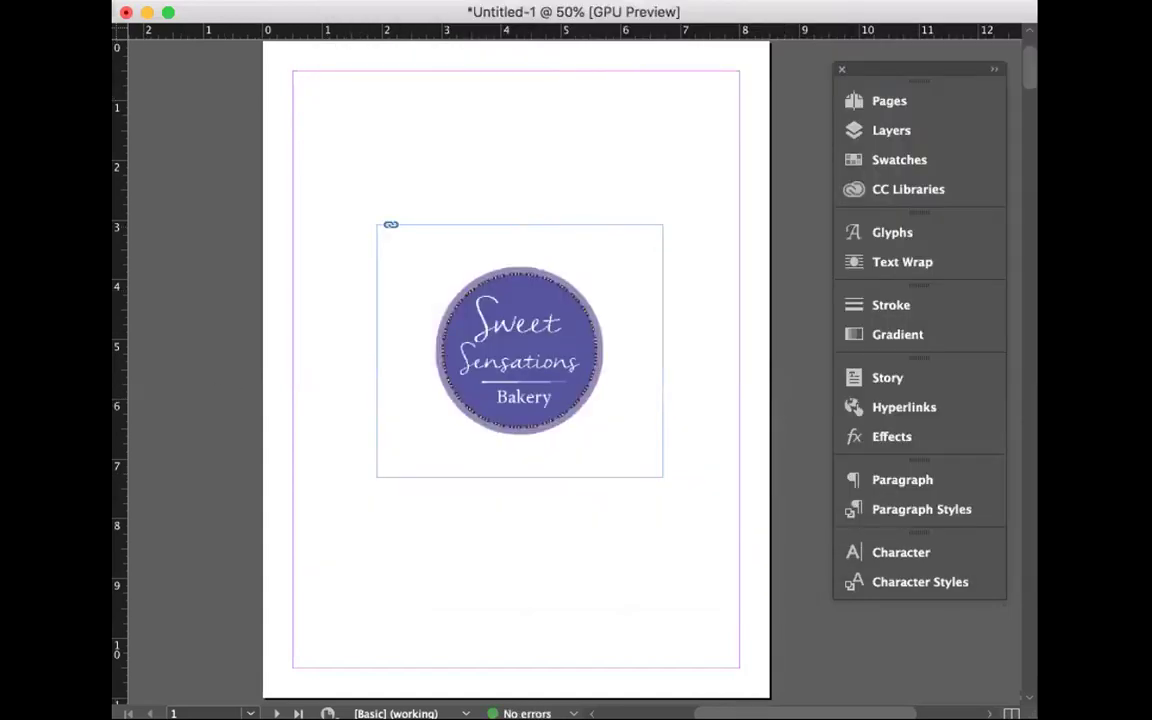
- Sample the badge's dark purple circle and its light purple ring with the Eyedropper, and examine each colour's RGB, CMYK and hex values
left_click_drag(147, 442, 145, 490)
left_click(525, 282)
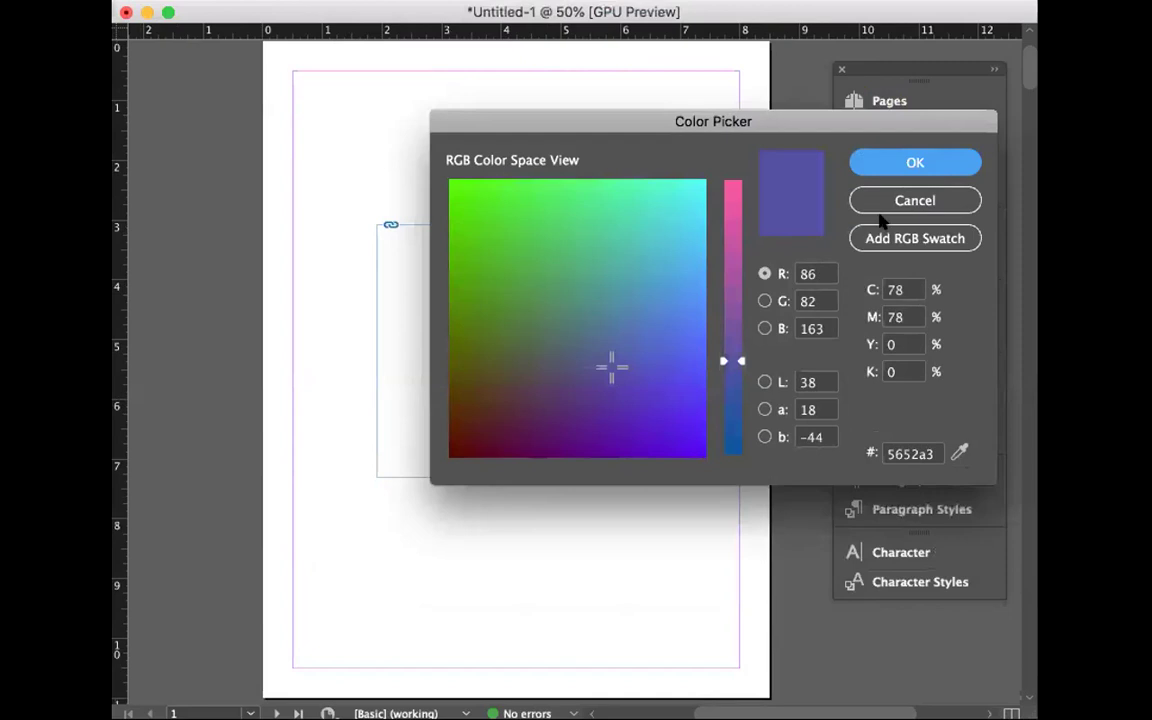
left_click(905, 162)
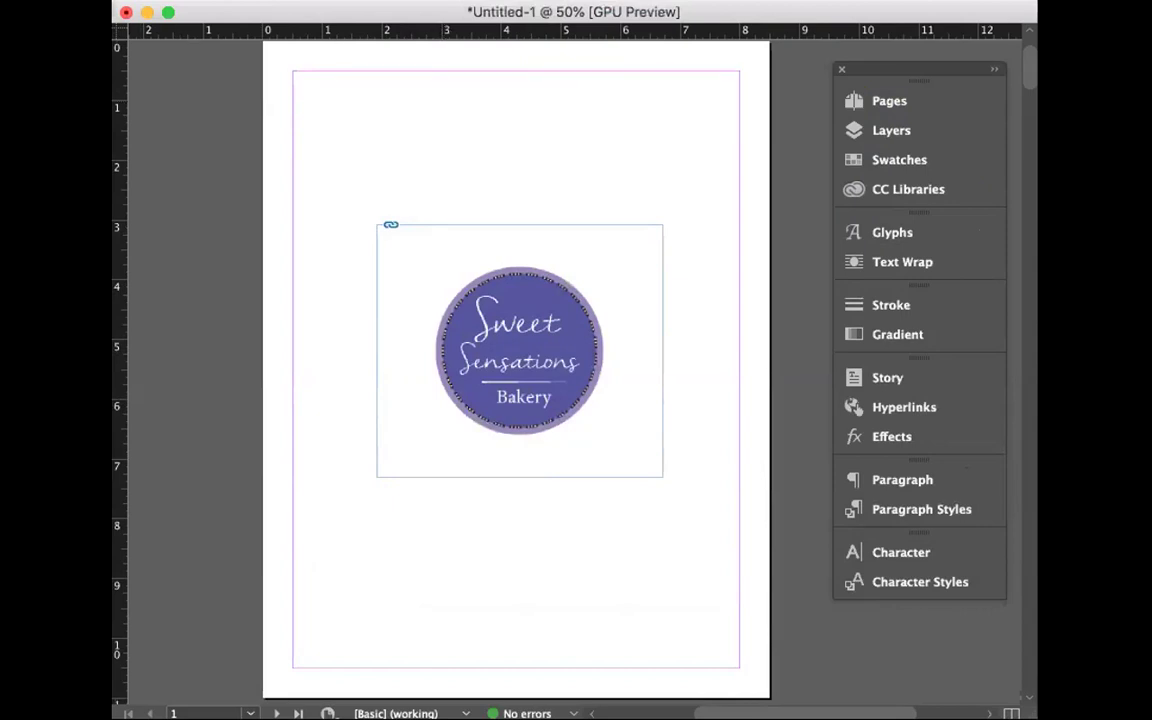
key("super+equal")
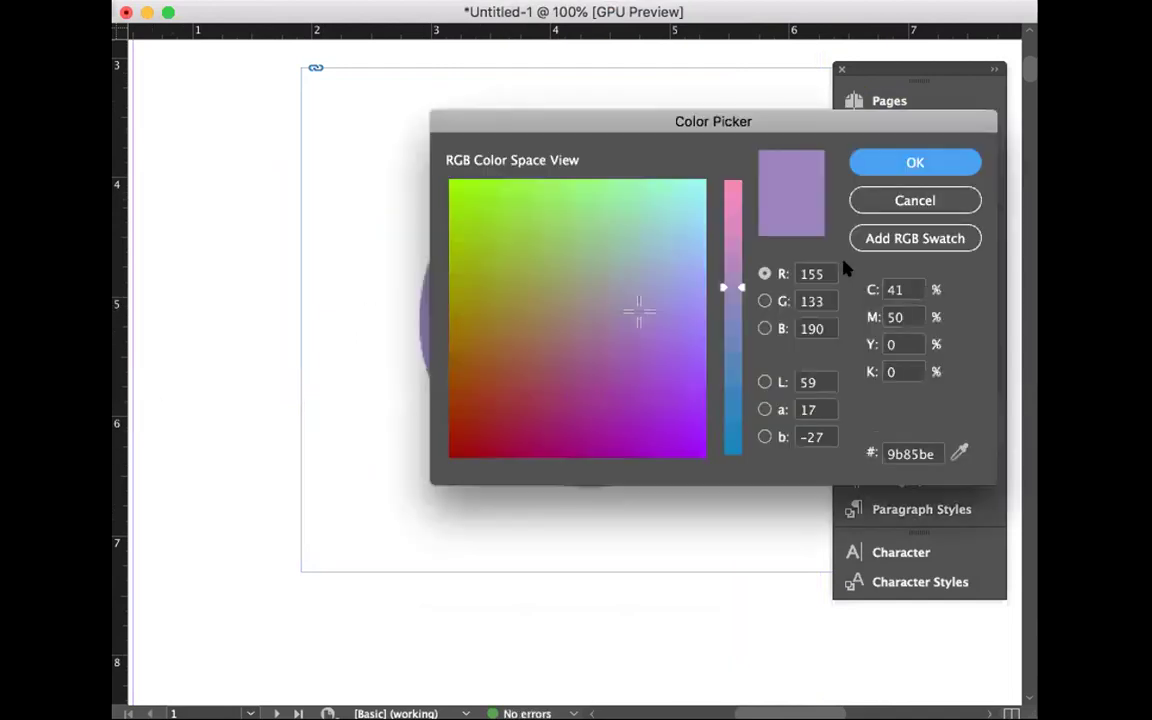
left_click(915, 163)
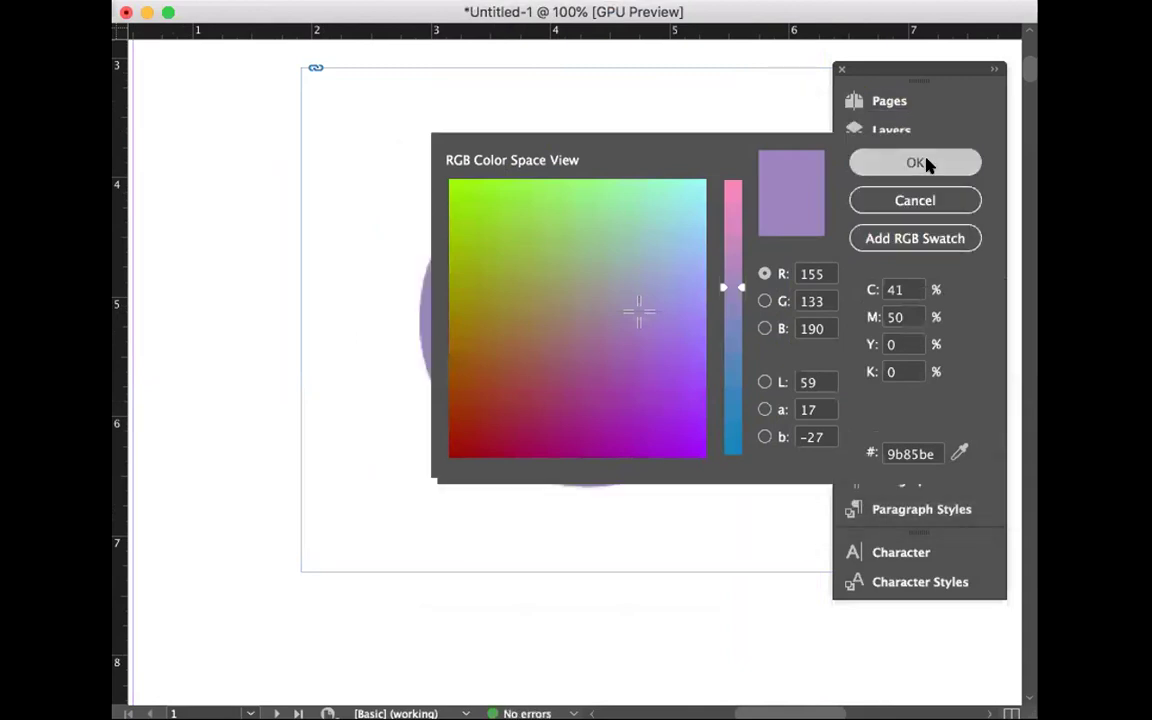
- Check the display performance setting and examine the placed badge's image quality at reduced and actual size
left_click(586, 314)
left_click(545, 2)
mouse_move(610, 233)
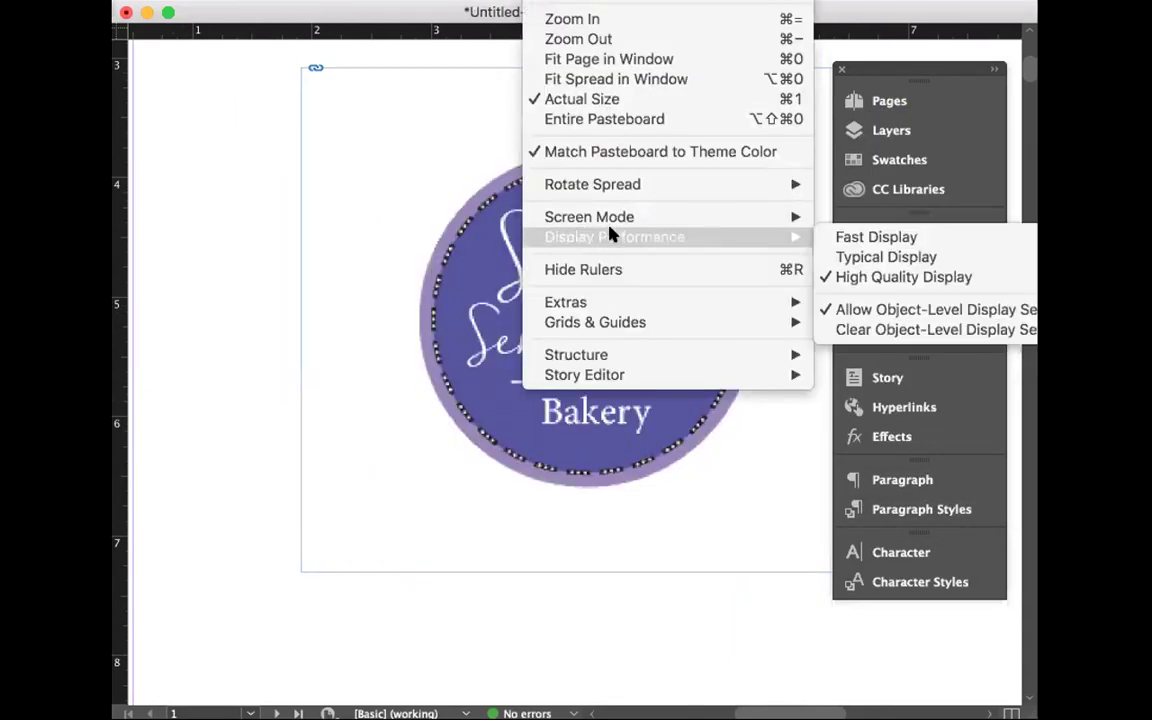
key("Escape")
key("super+minus")
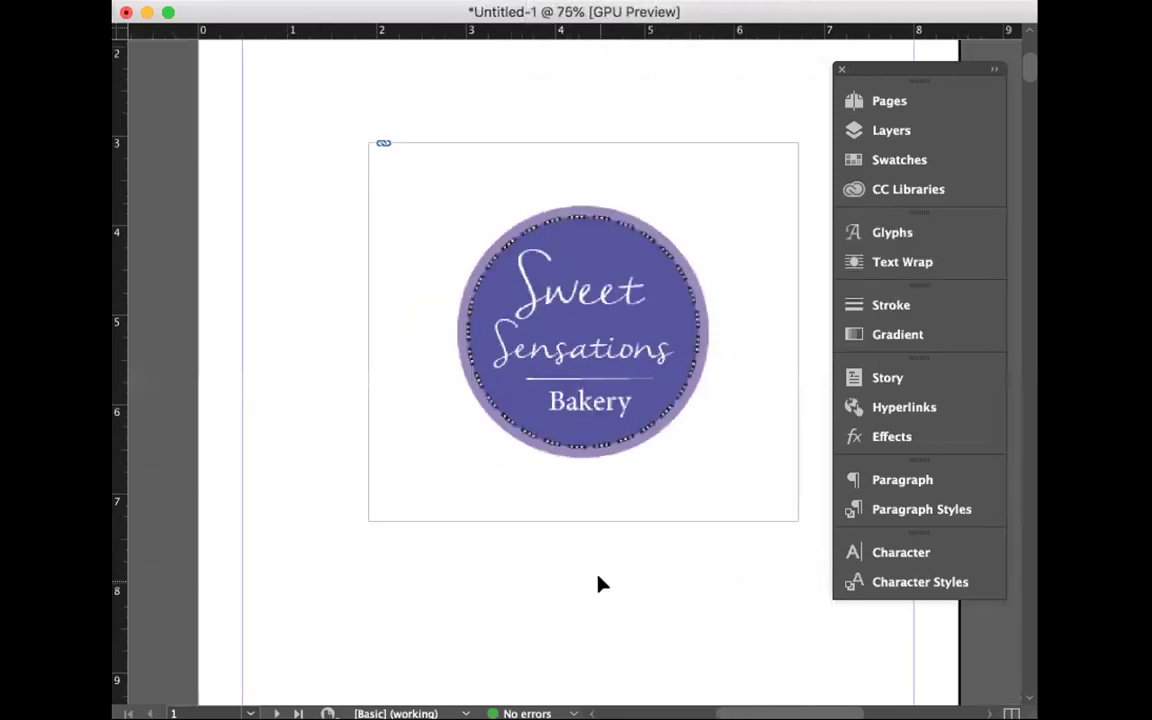
key("super+minus")
scroll(632, 582, "down", 2)
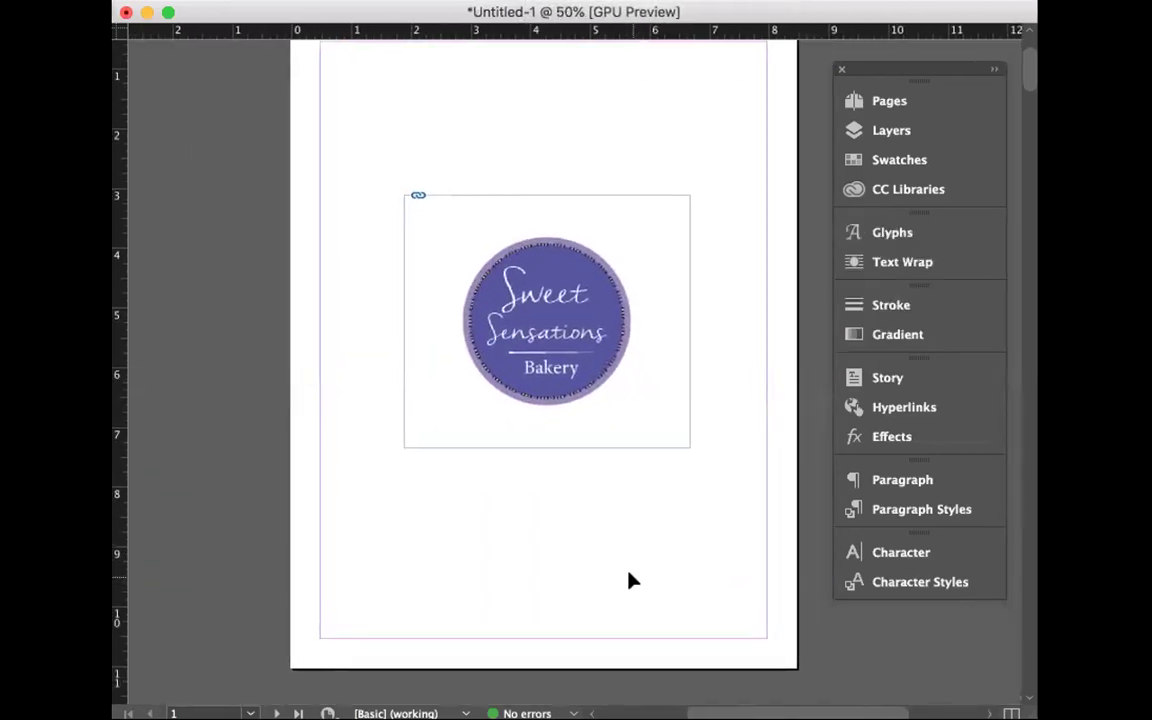
left_click(545, 2)
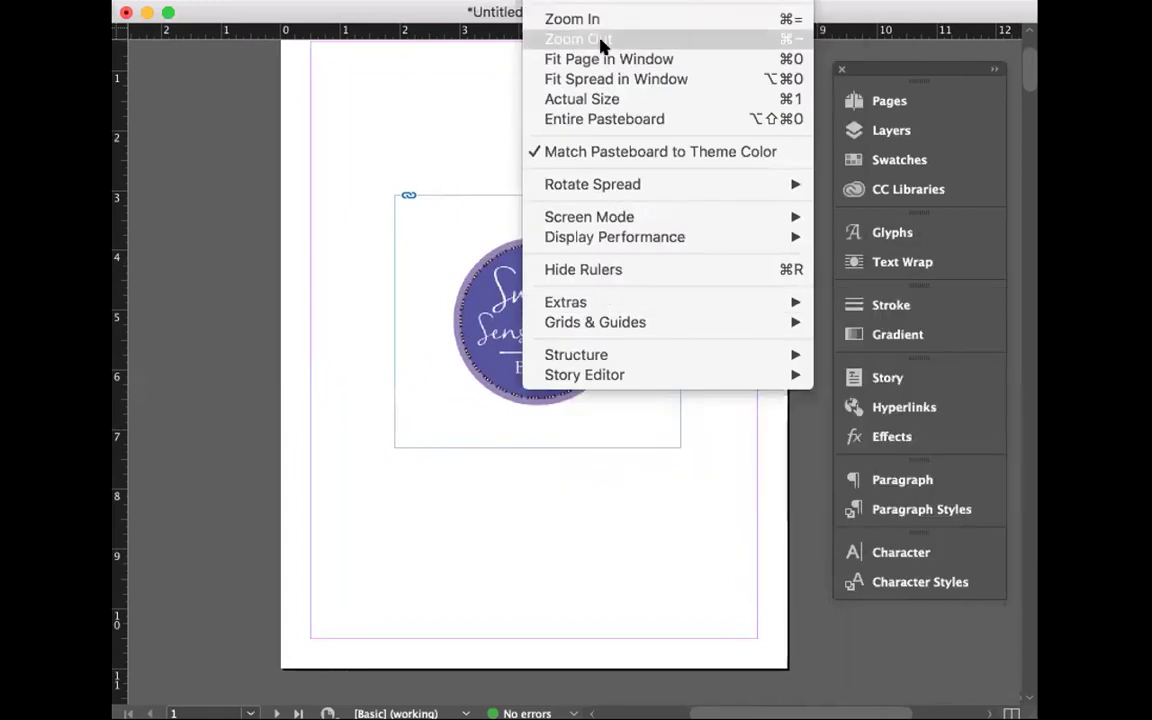
left_click(592, 103)
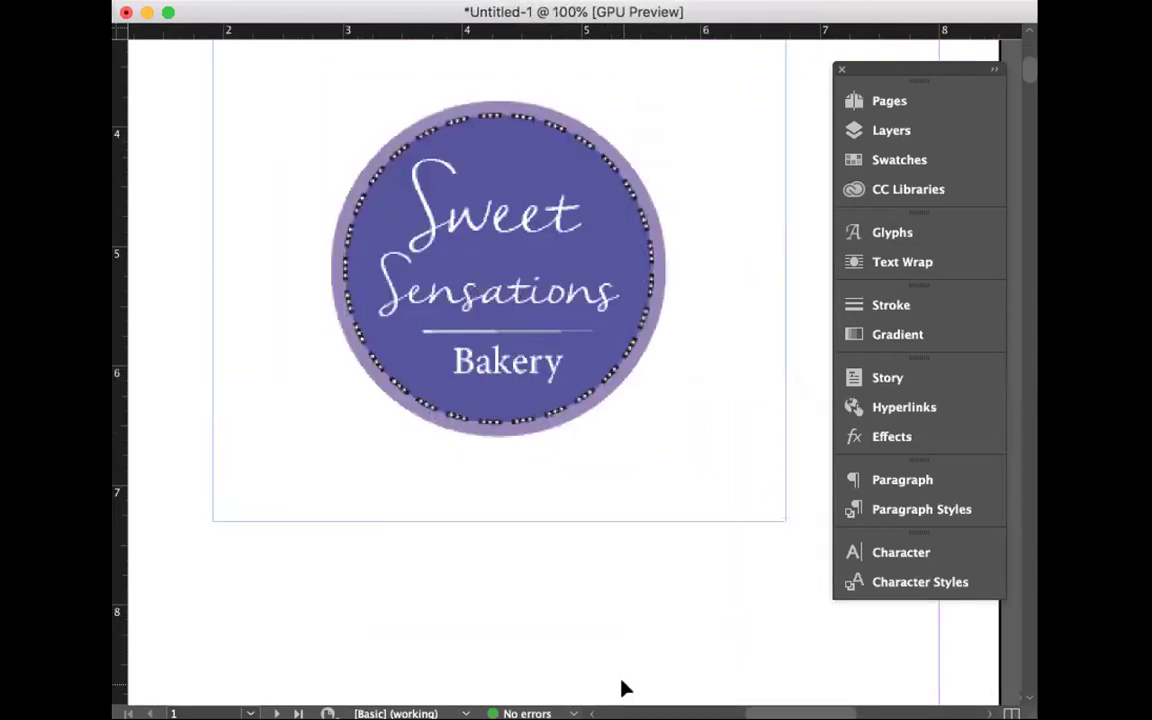
left_click(553, 422)
left_click(588, 558)
scroll(588, 558, "up", 2)
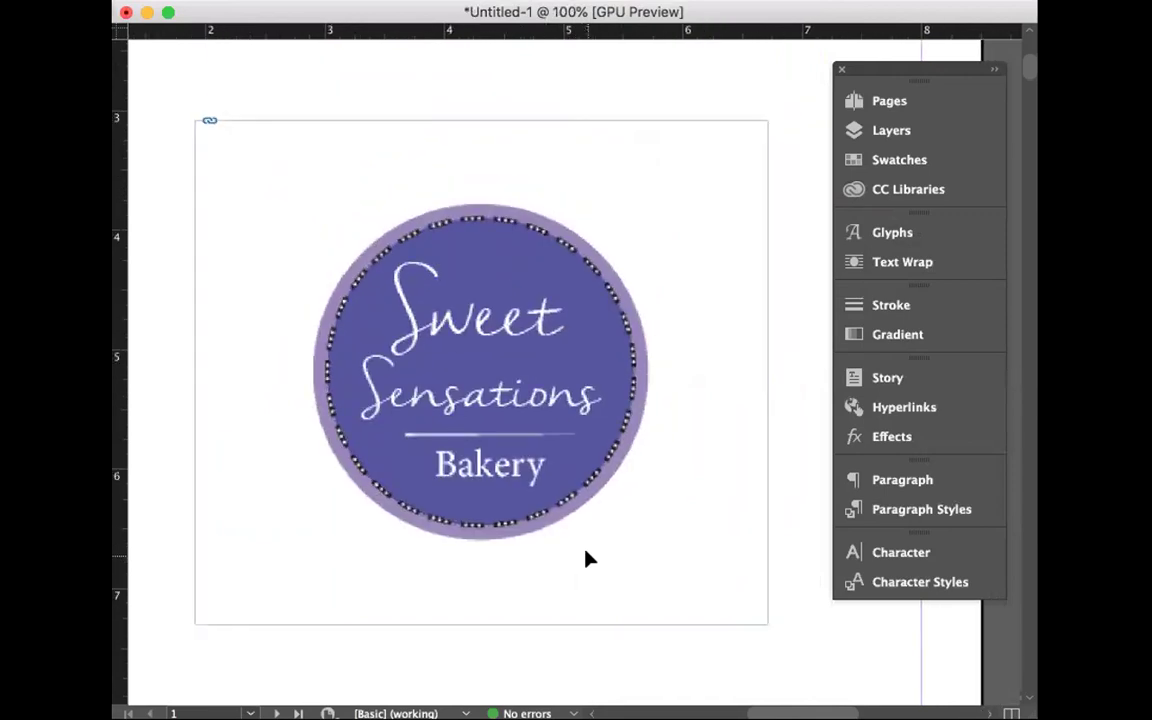
left_click(540, 437)
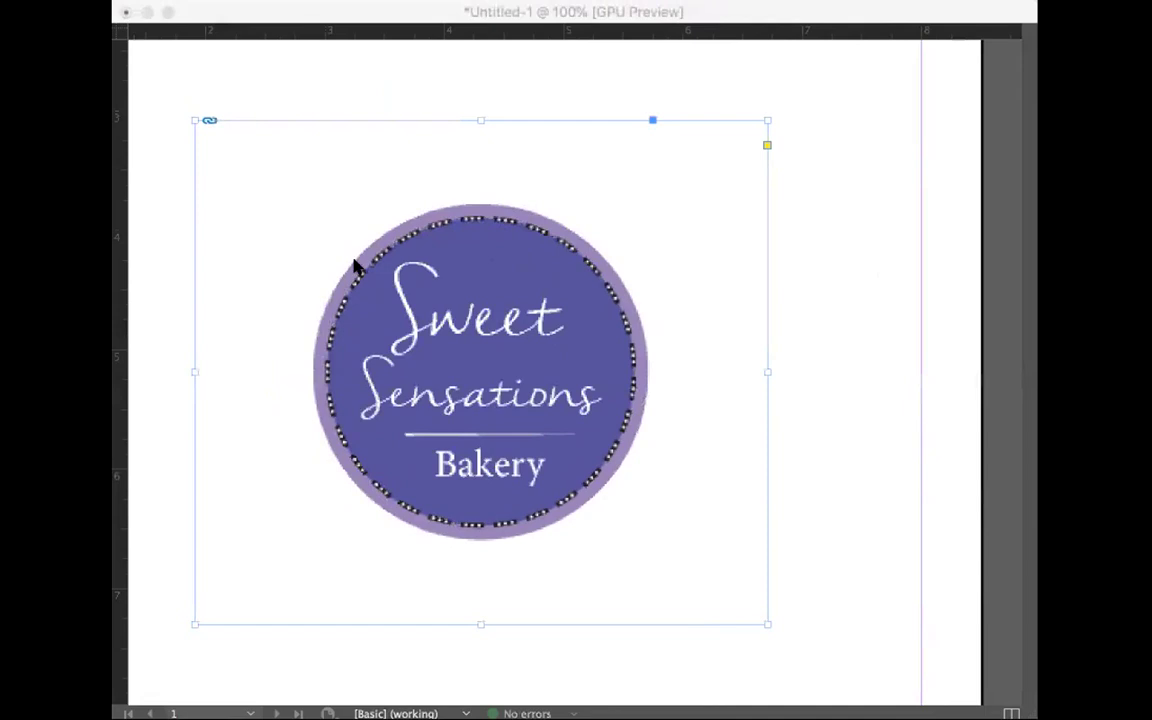
- Place FinalLogo.png from the Desktop into the logo frame again, replacing the selected image
left_click(491, 280)
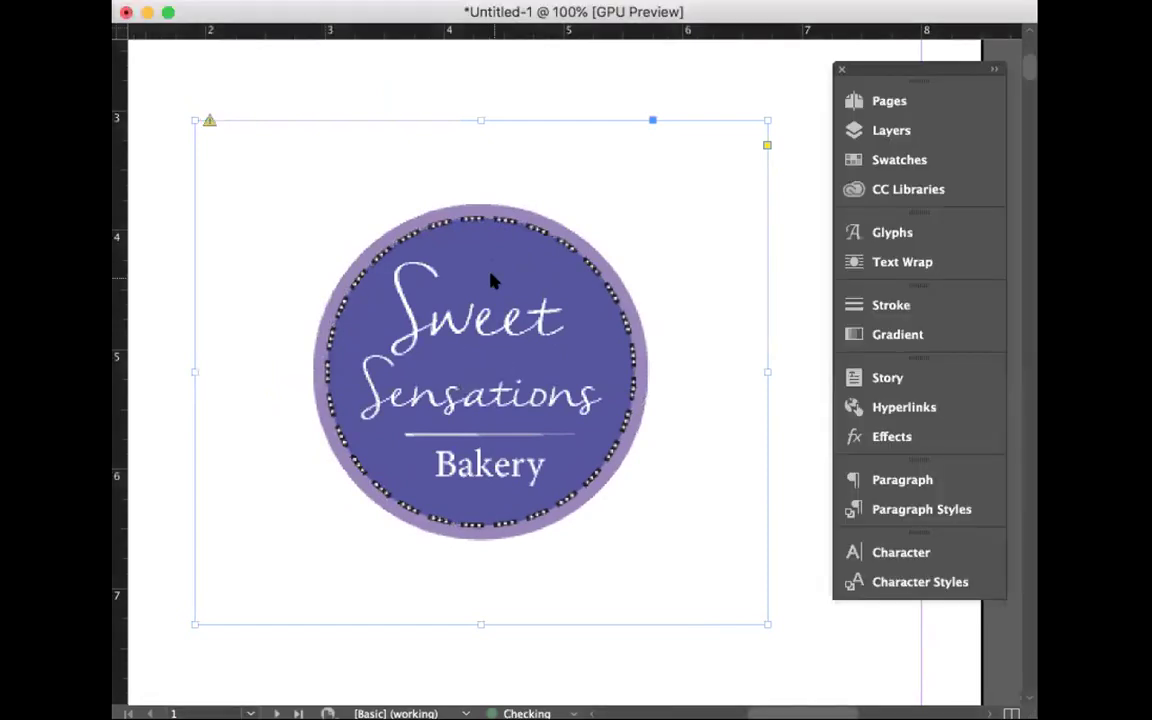
key("super+d")
left_click(628, 178)
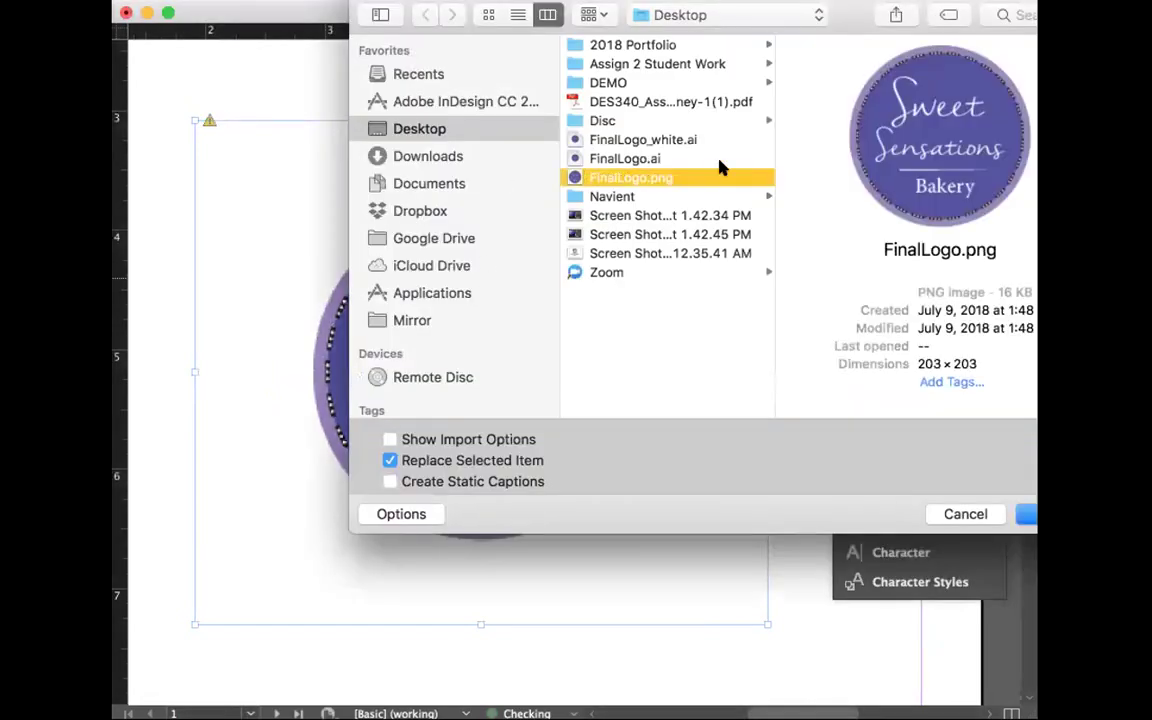
left_click(1025, 514)
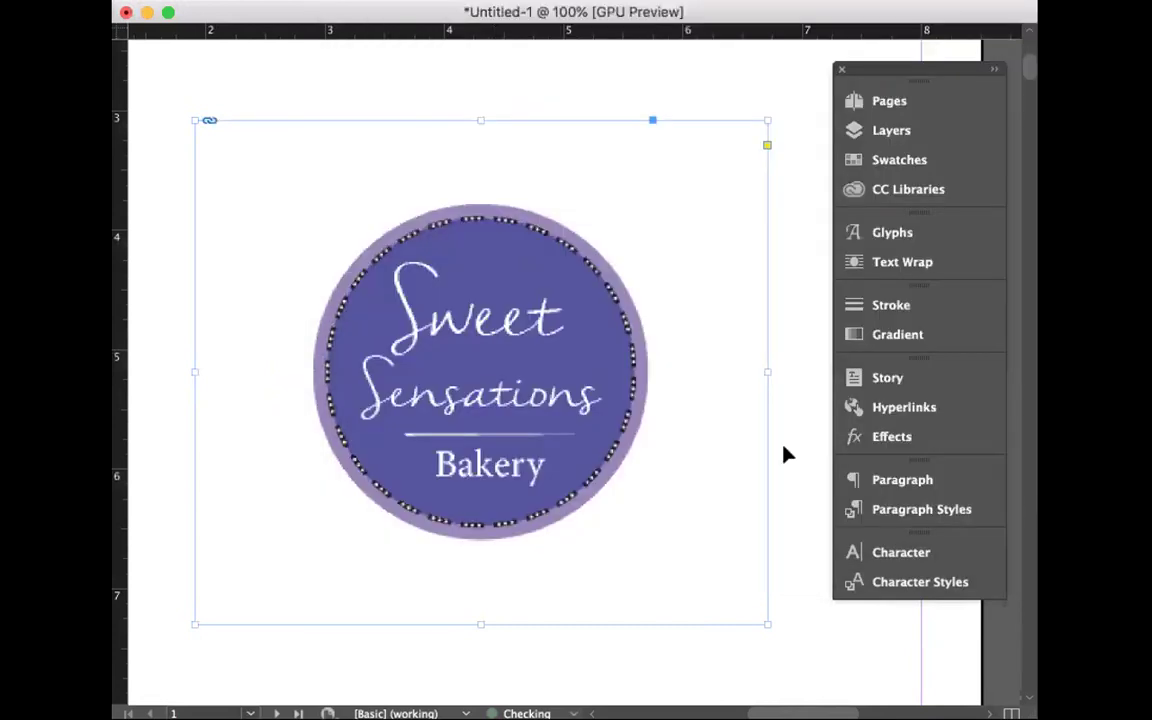
double_click(587, 396)
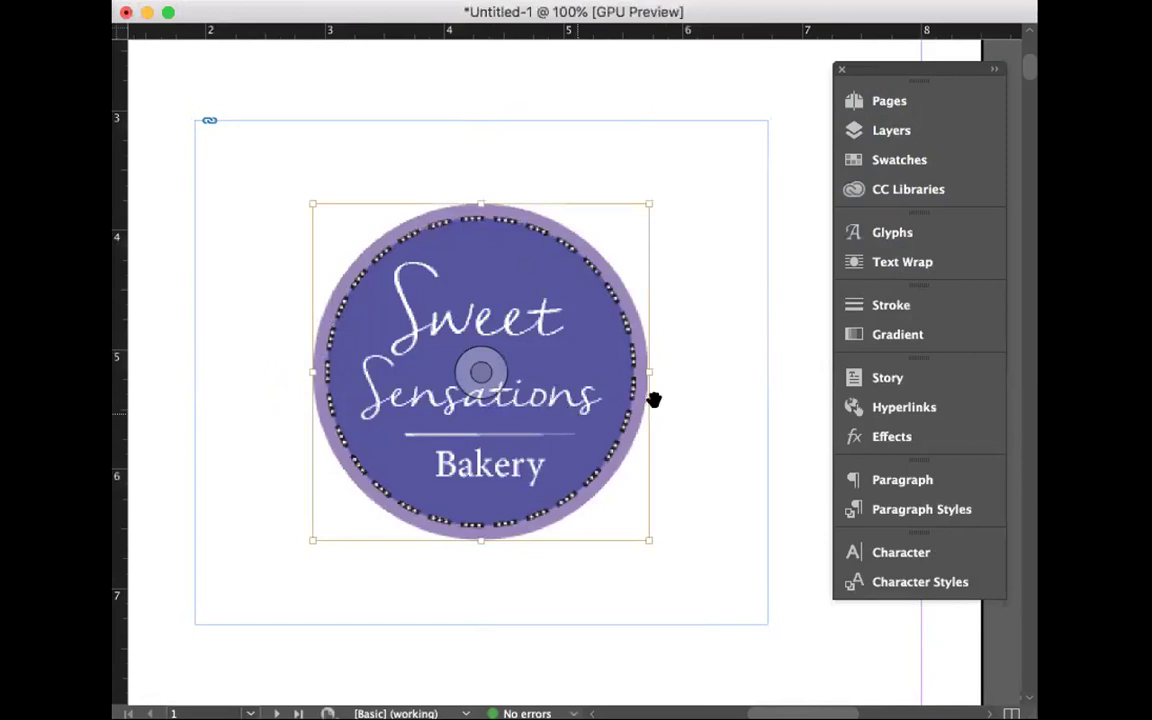
key("super+d")
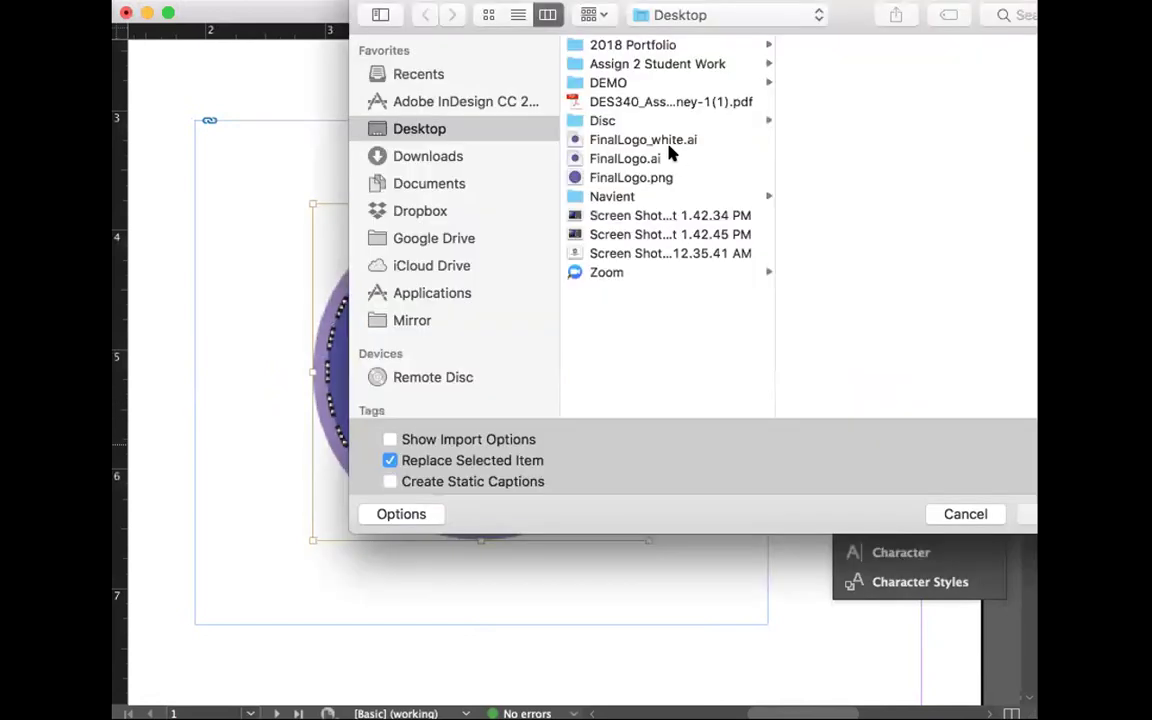
left_click(655, 180)
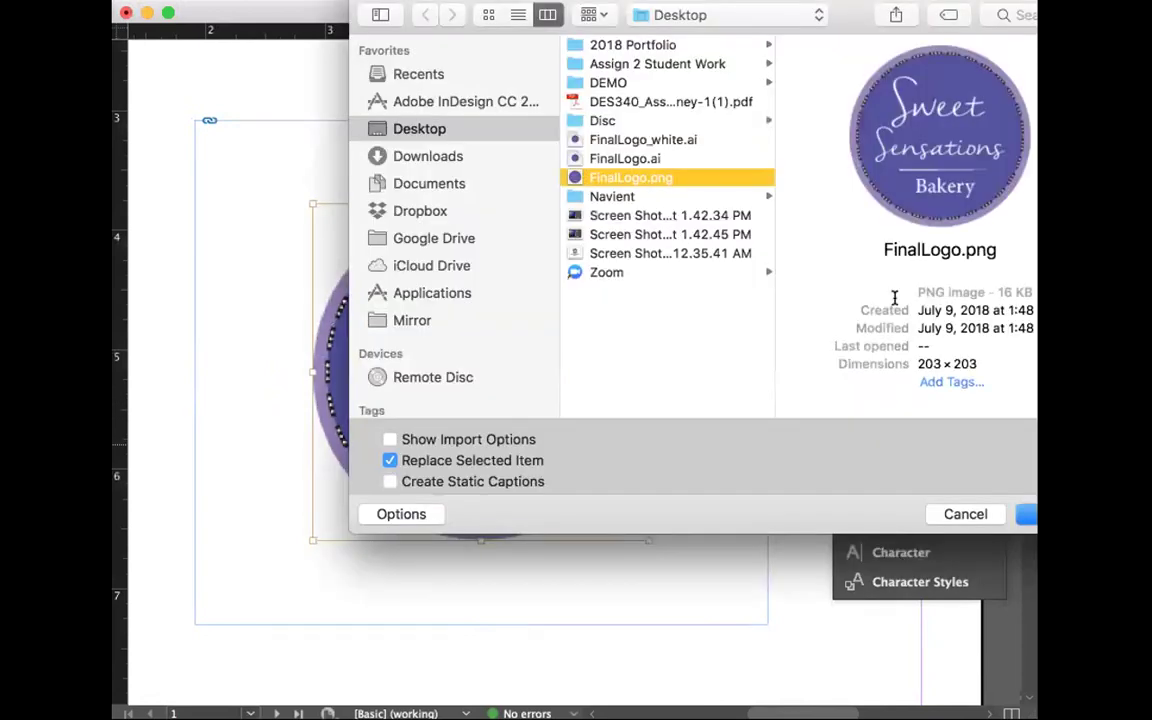
key("Return")
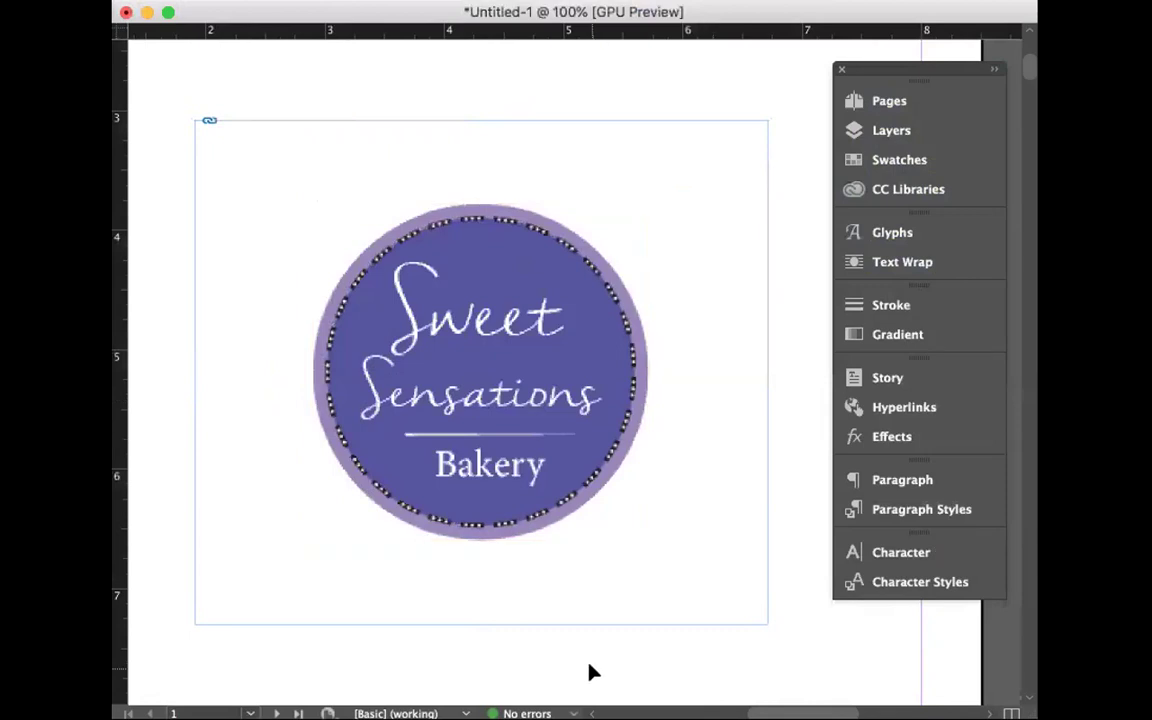
- Save the InDesign document to the Desktop under the DES340_Assign3 file name ending with the author's name
key("super+minus")
left_click(545, 0)
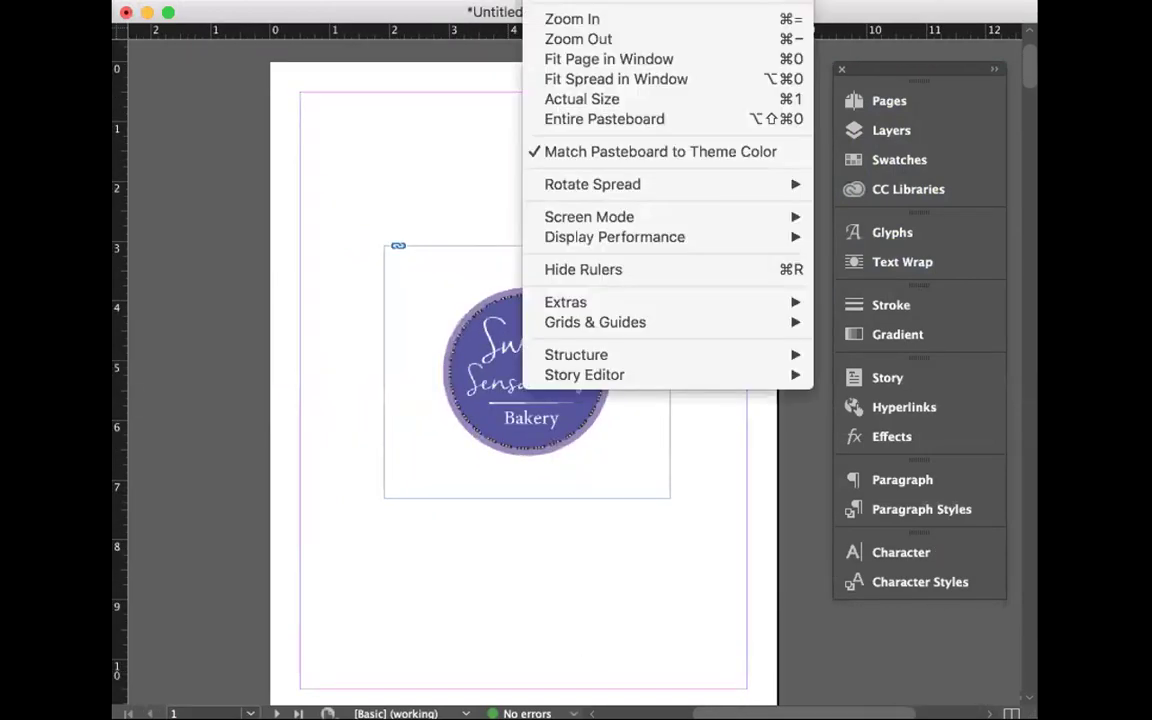
mouse_move(602, 230)
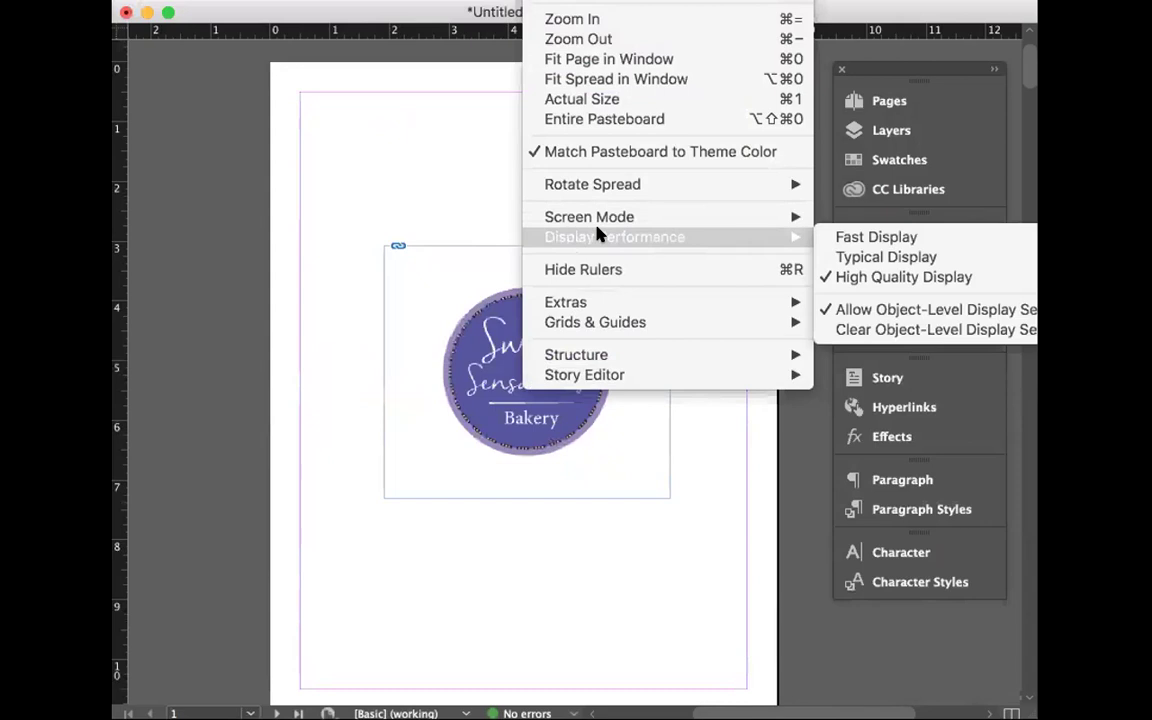
left_click(417, 134)
key("super+s")
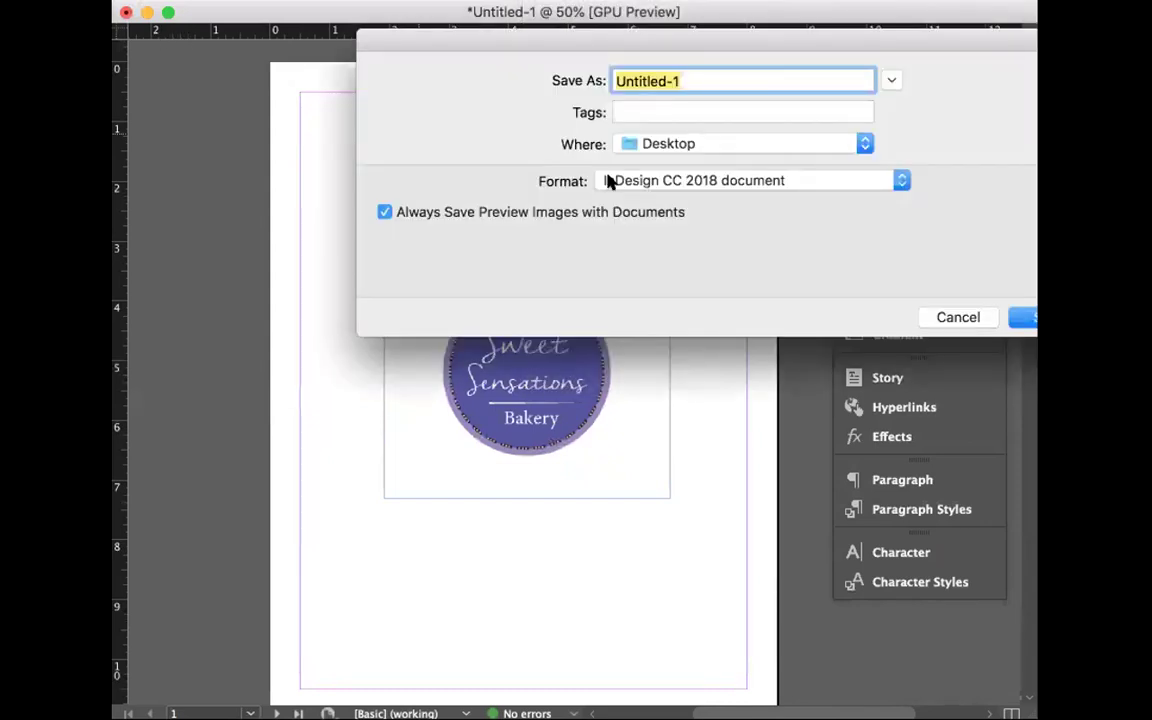
type("DES340_Assign3_AprilBiss")
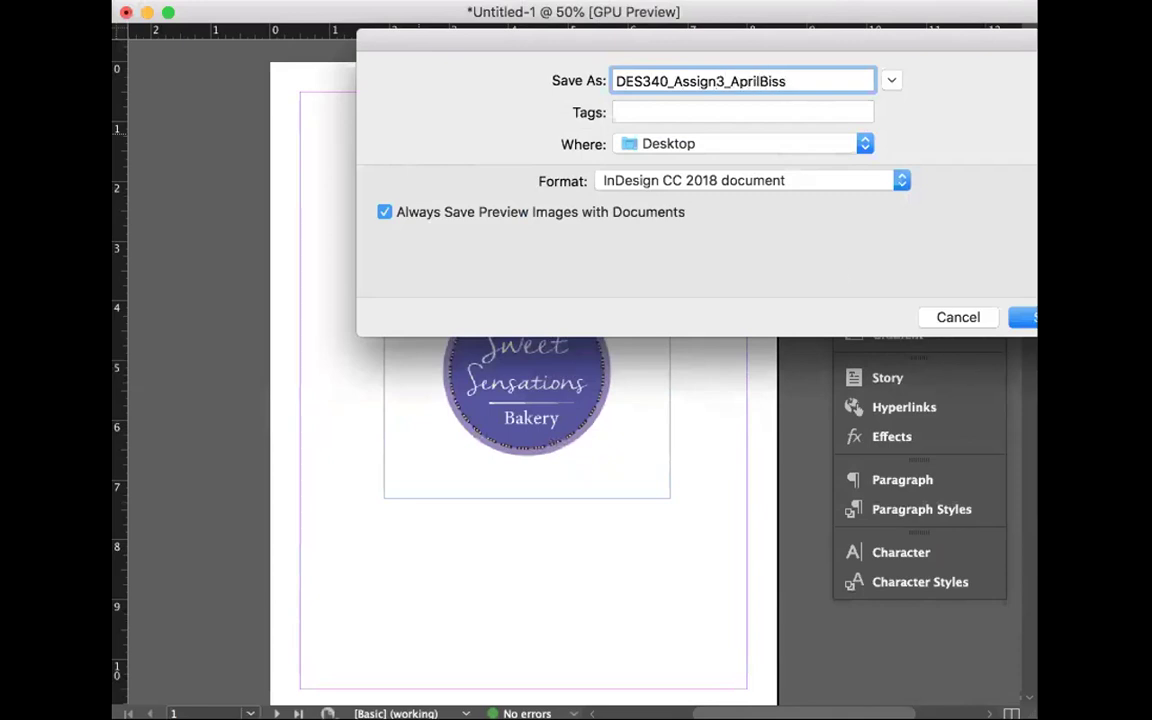
key("Return")
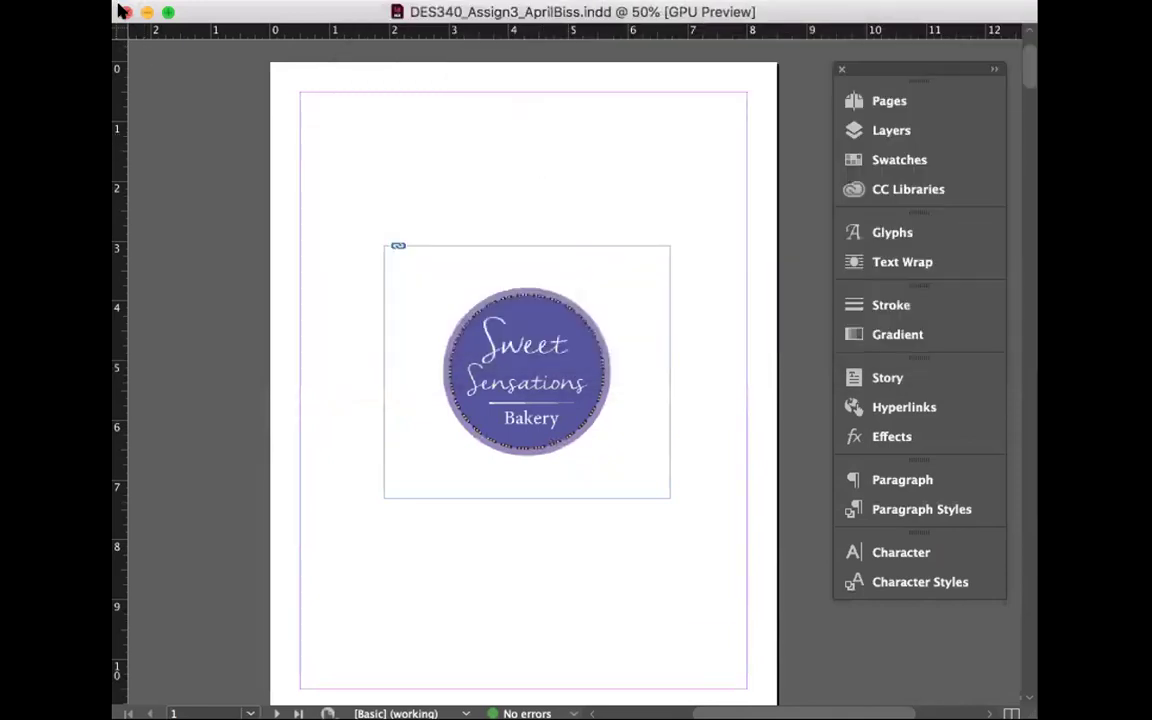
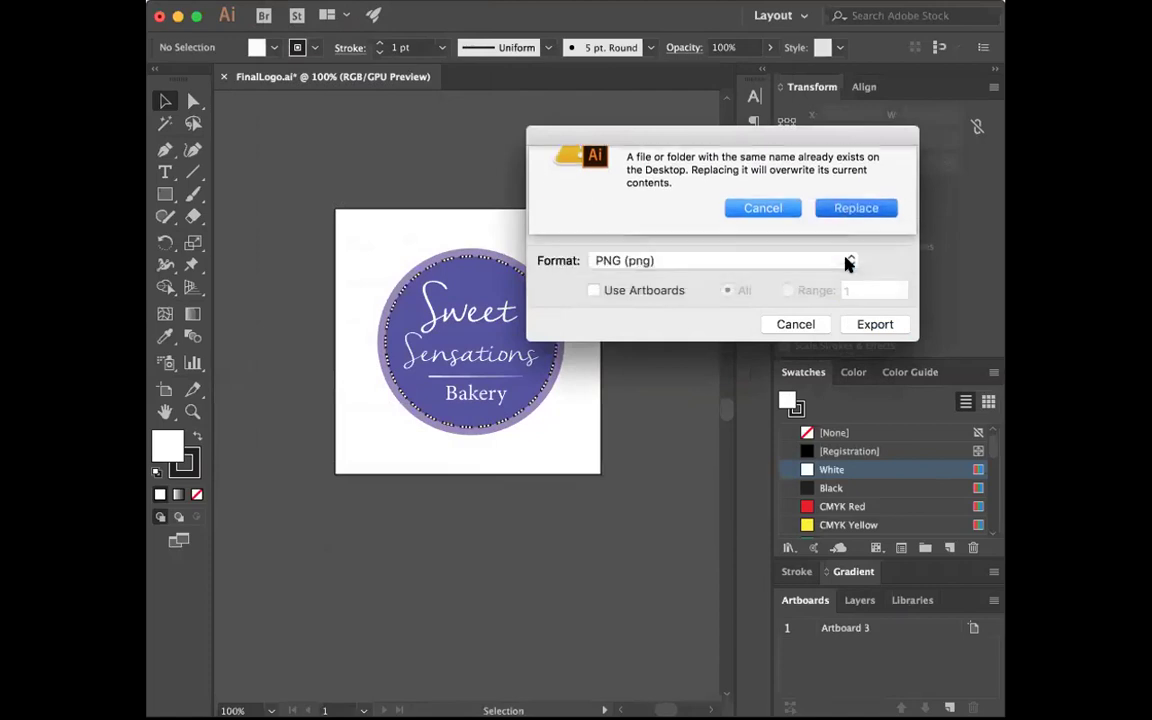
- Export FinalLogo.png from Illustrator at High (300 ppi) with Type Optimized (Hinted) anti-aliasing and a transparent background
left_click(555, 288)
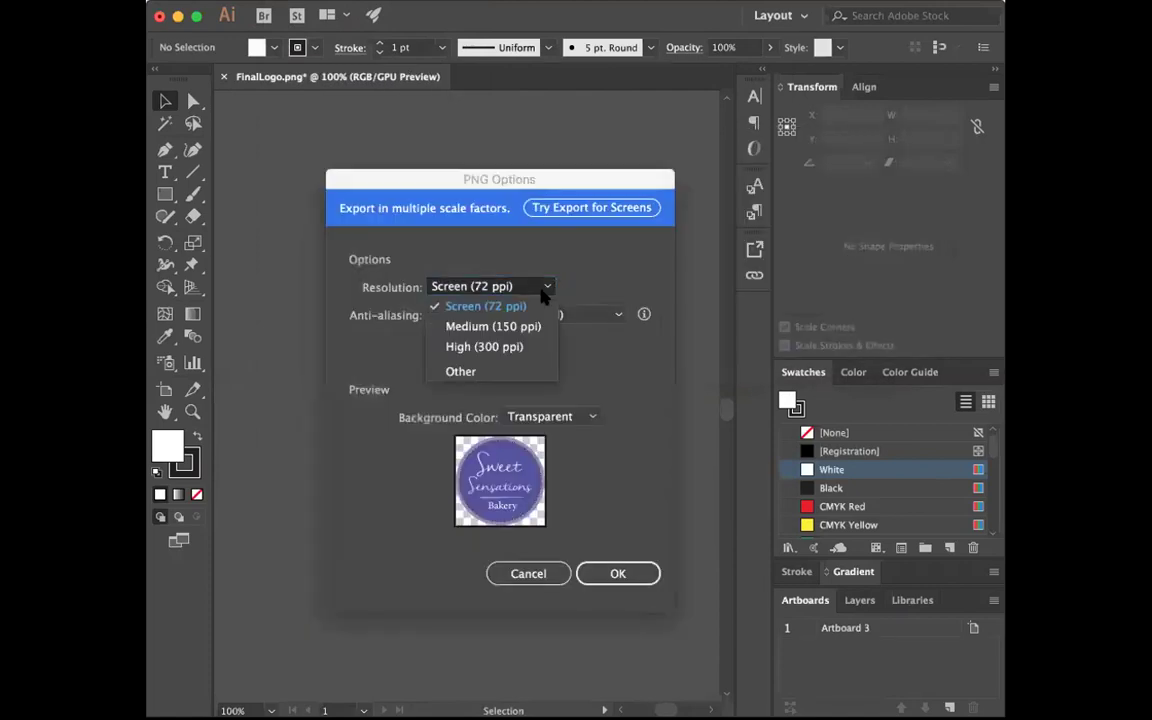
left_click(480, 345)
left_click(617, 315)
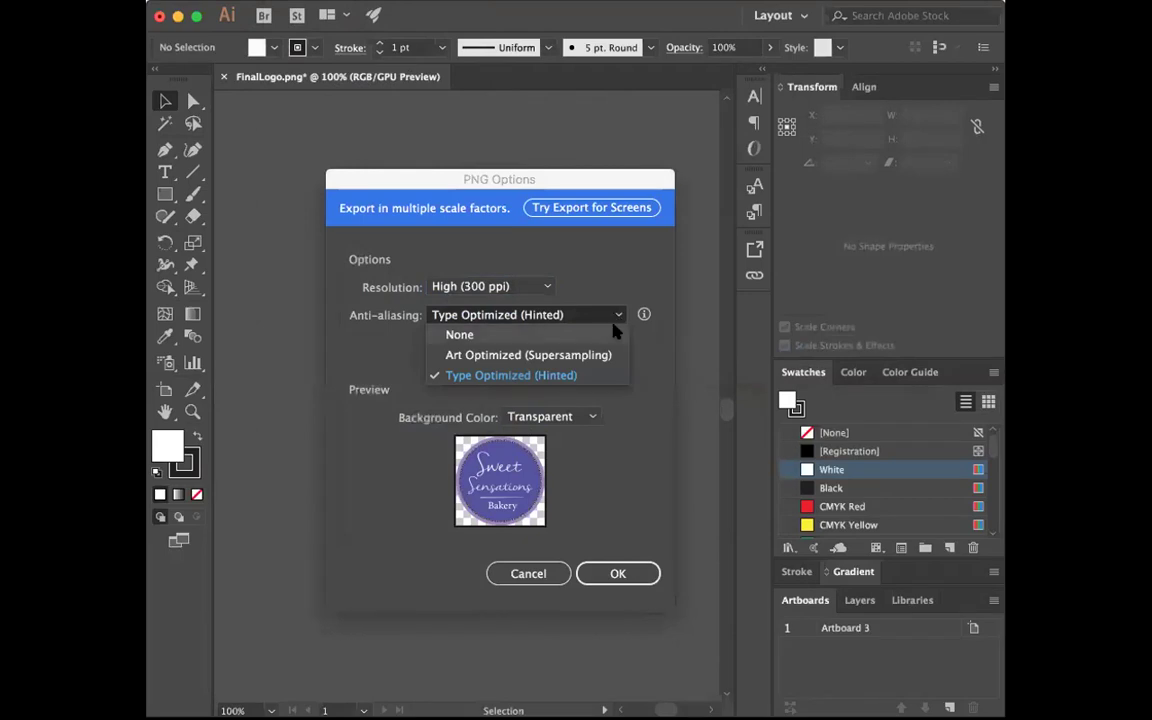
left_click(590, 425)
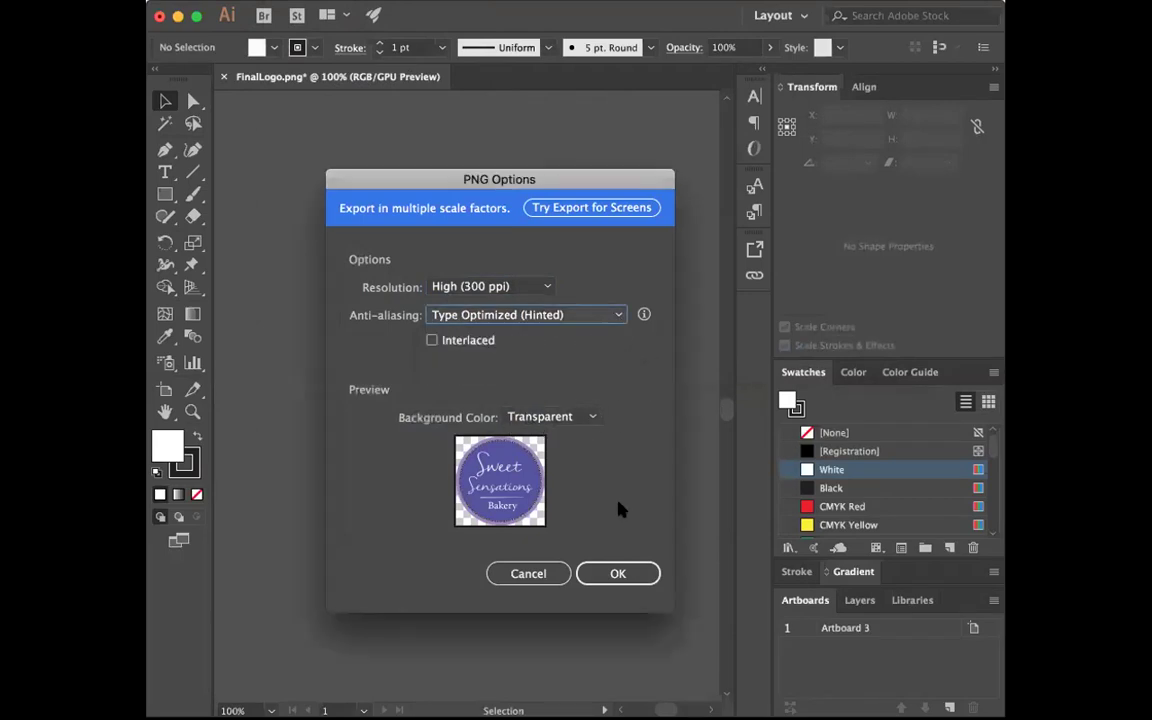
left_click(617, 573)
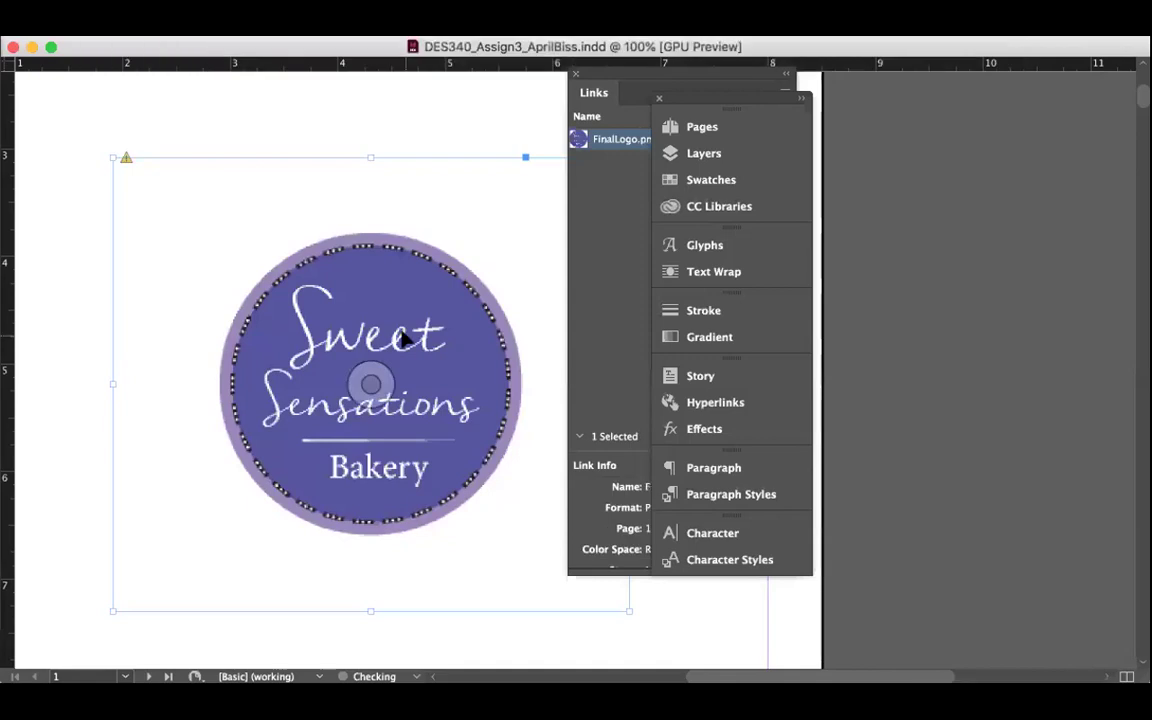
- Switch to InDesign, replace the badge in the frame with the re-exported FinalLogo.png from the Desktop, and save the document
double_click(401, 333)
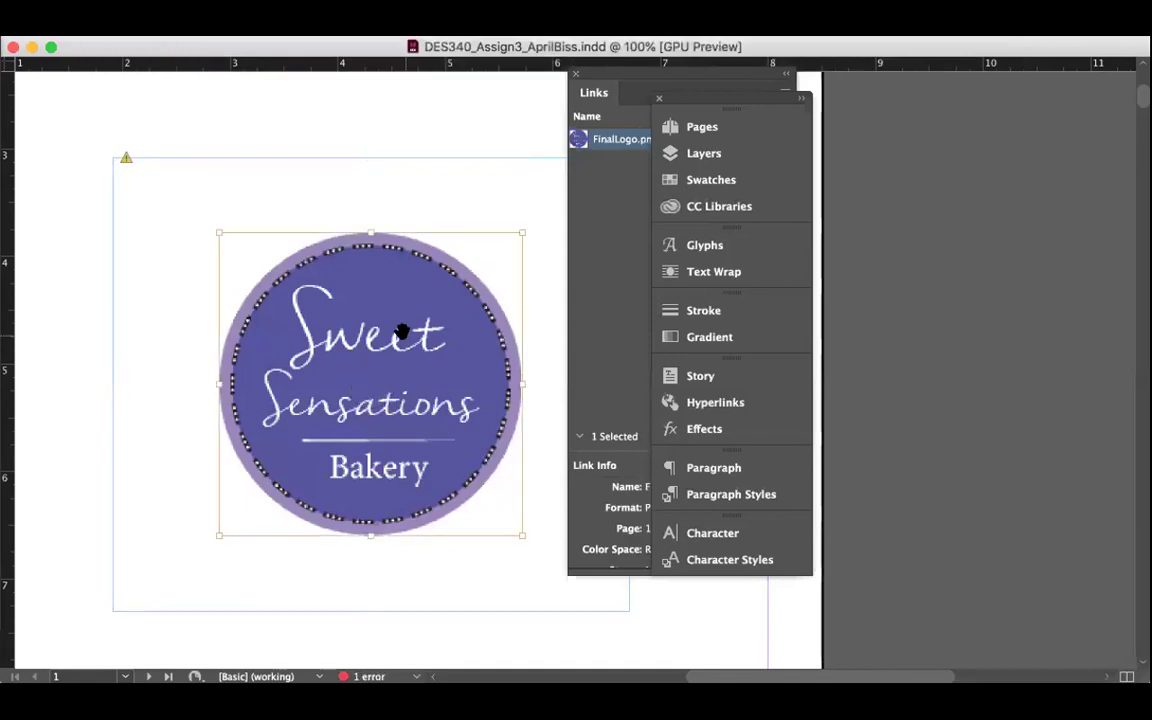
key("super+d")
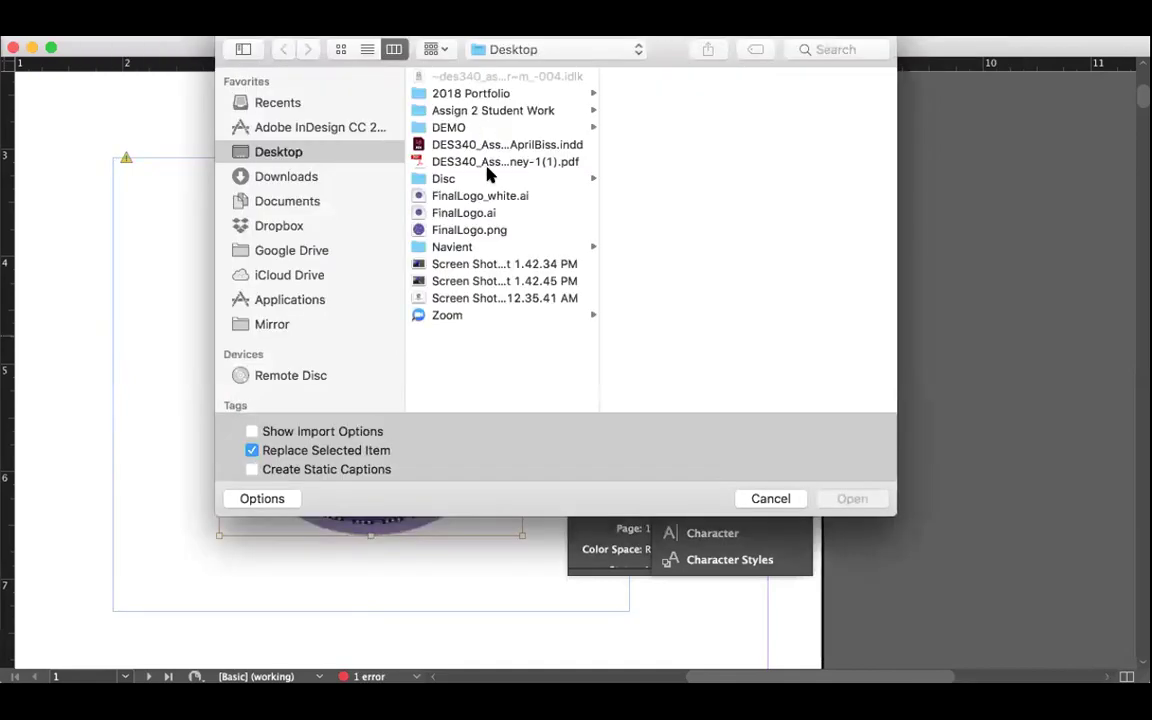
left_click(478, 231)
left_click(852, 498)
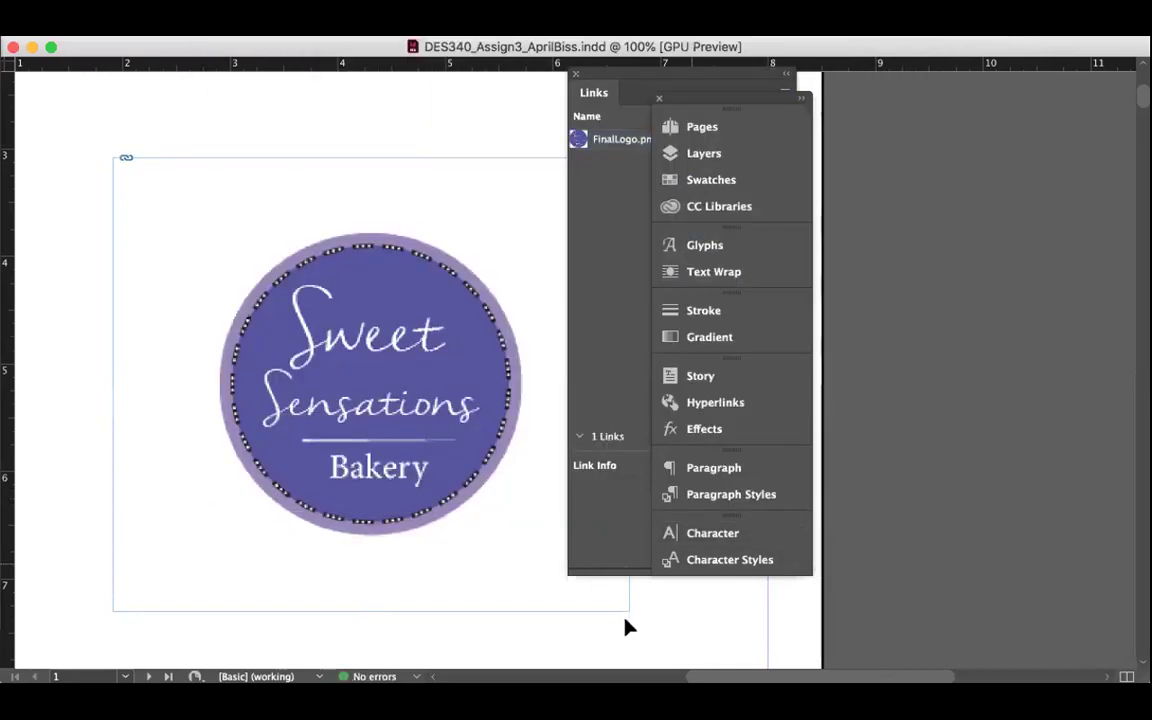
left_click(379, 363)
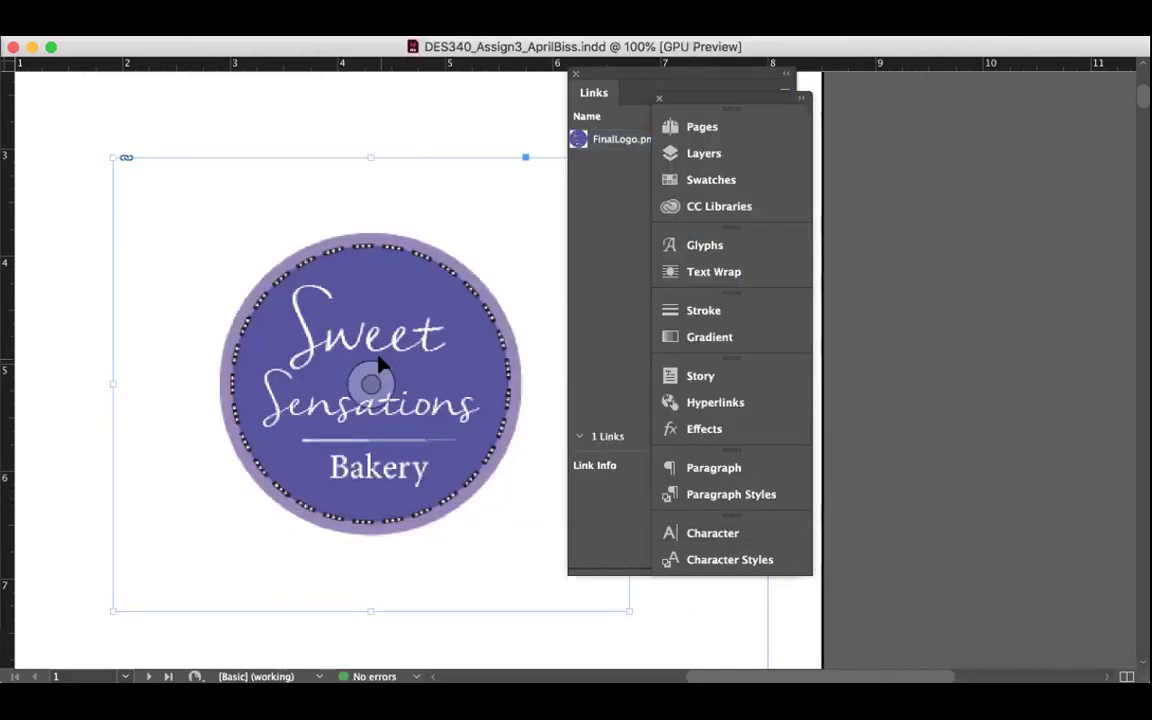
left_click(280, 153)
key("super+s")
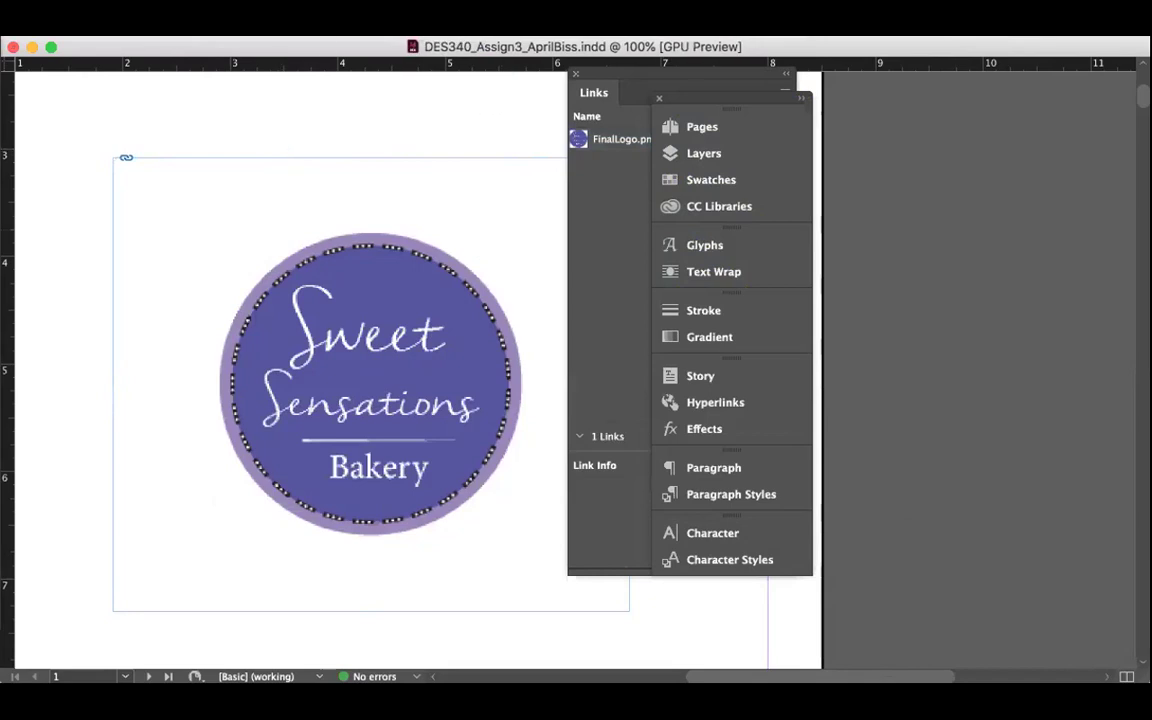
- Examine the logo page at actual size and at 50%, and review the page size and margins in the document setup
left_click(390, 20)
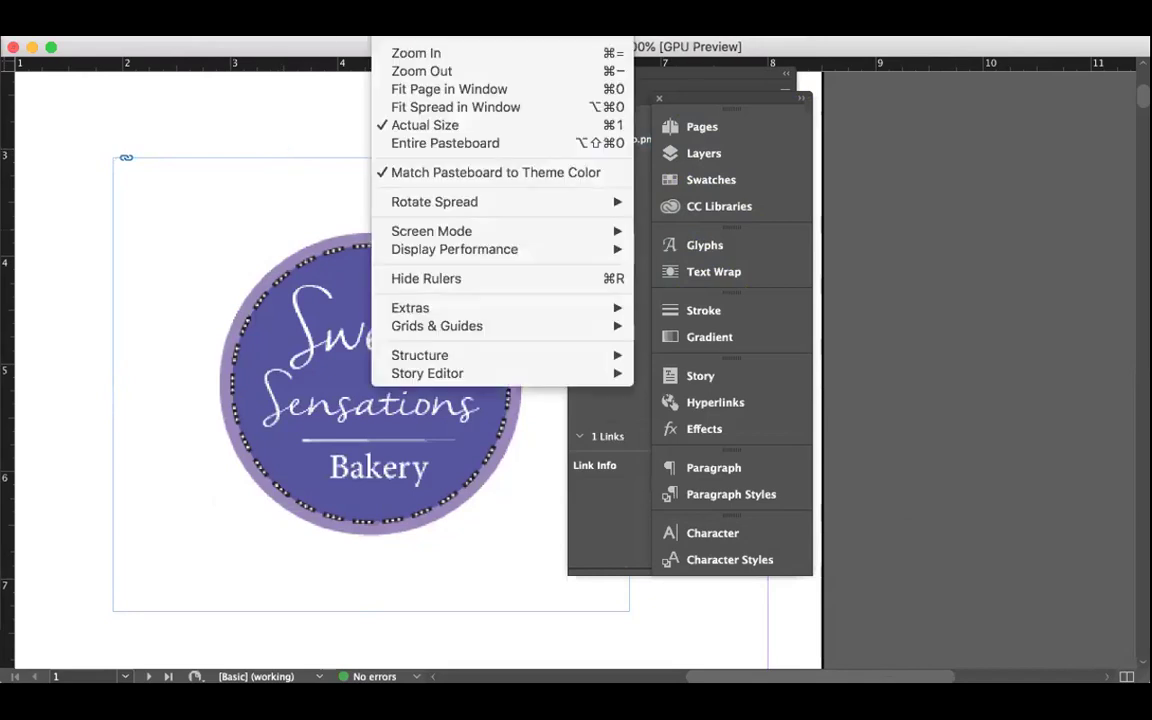
left_click(421, 125)
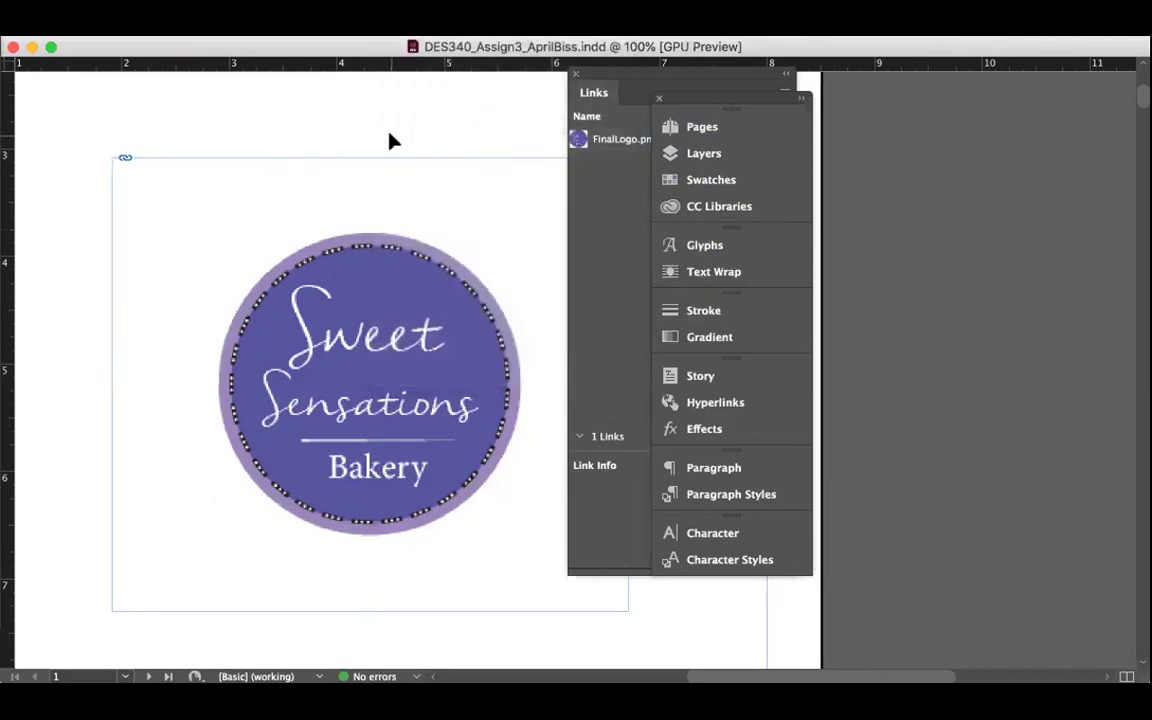
key("super+minus")
key("super+minus")
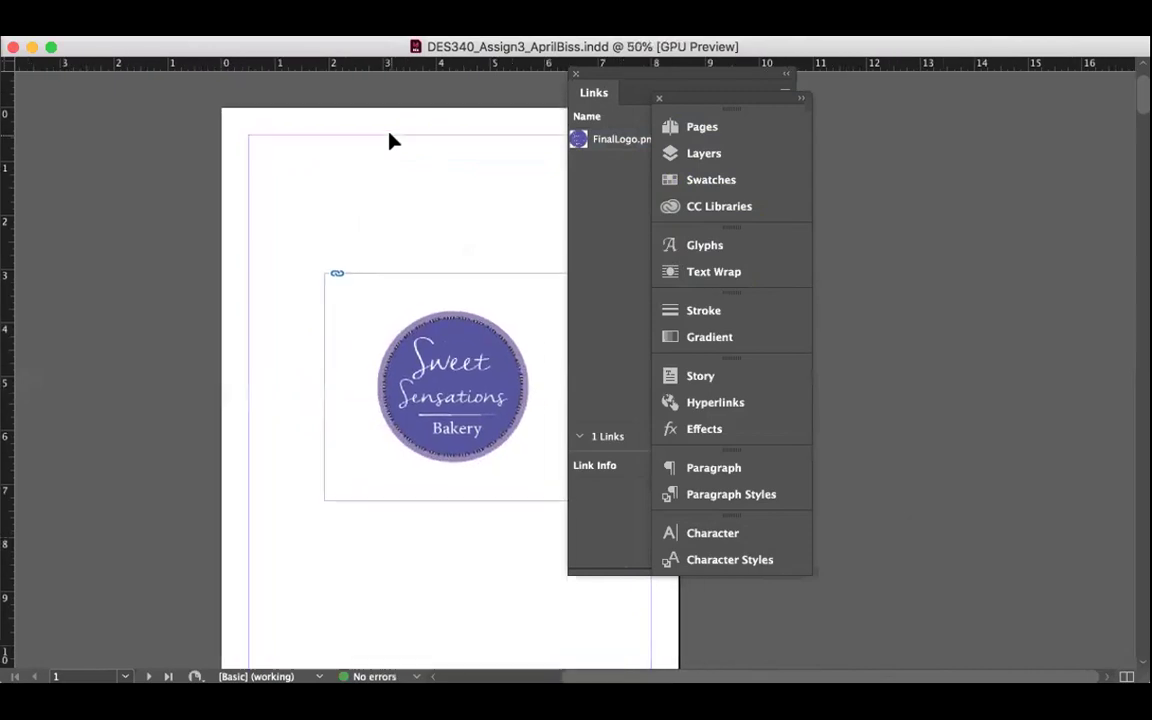
scroll(404, 141, "down", 1)
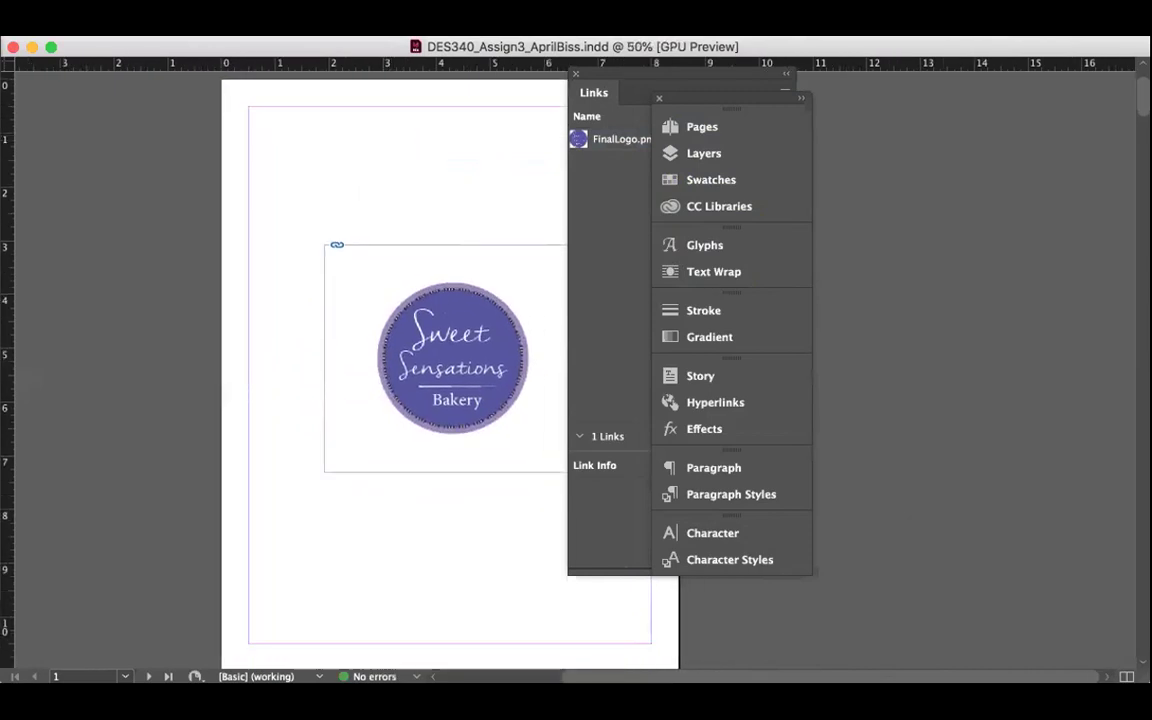
left_click(100, 36)
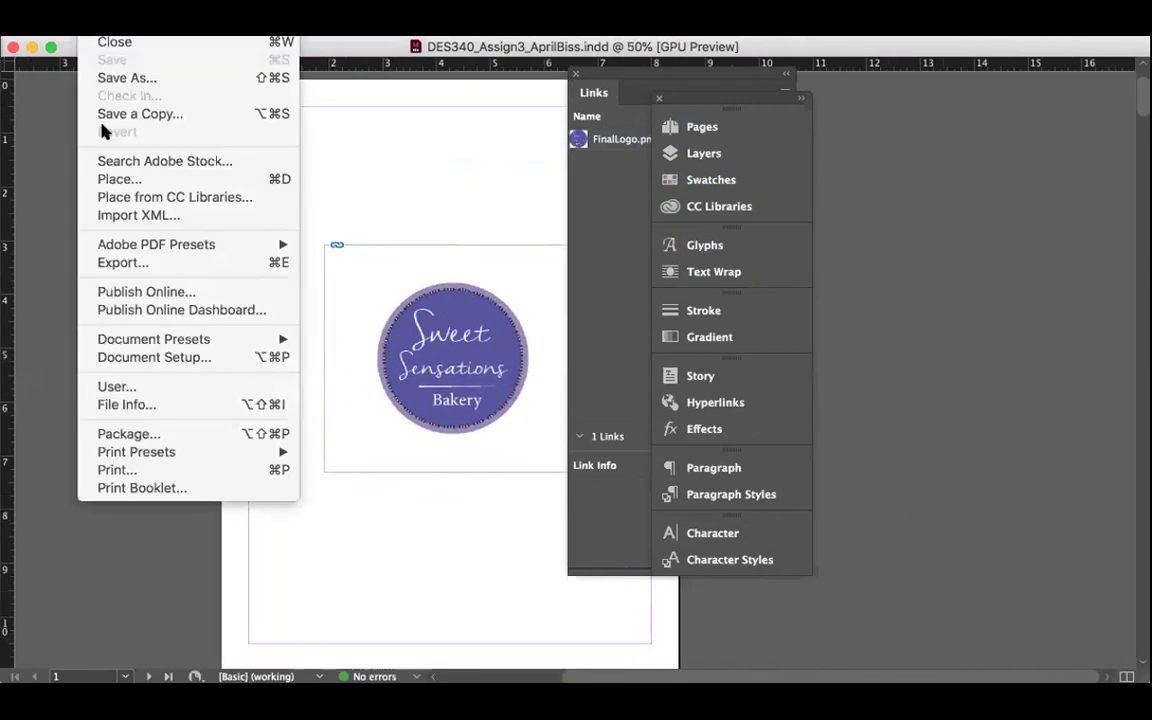
left_click(104, 357)
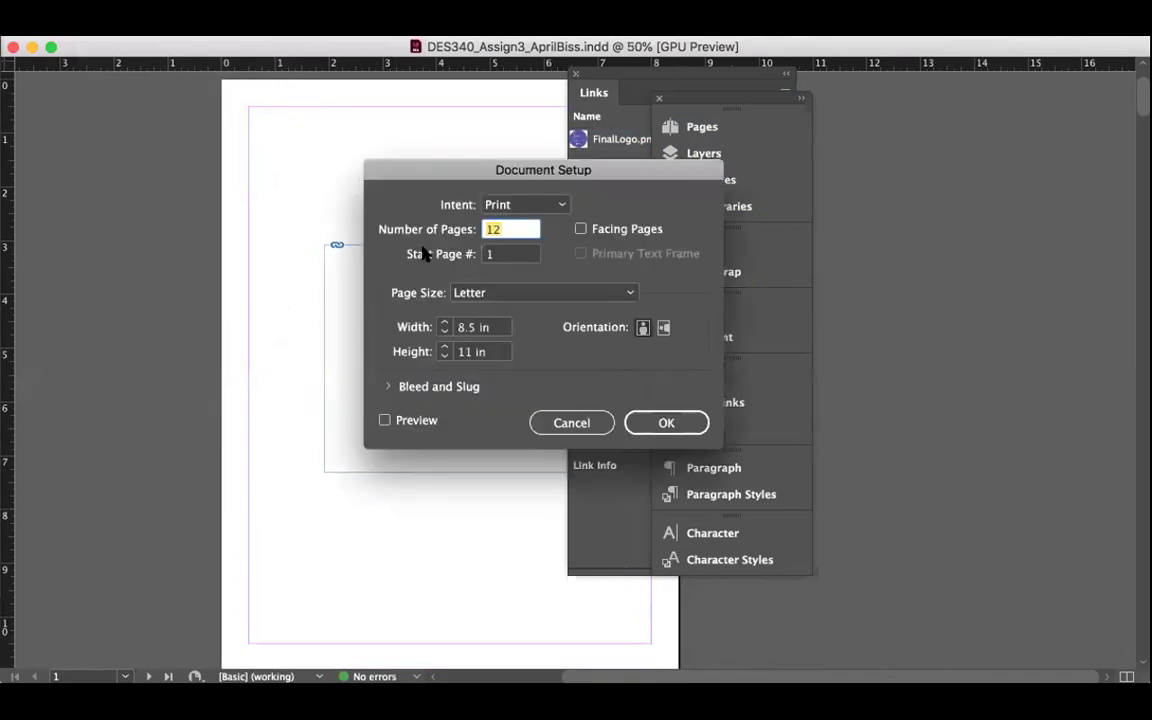
left_click(577, 420)
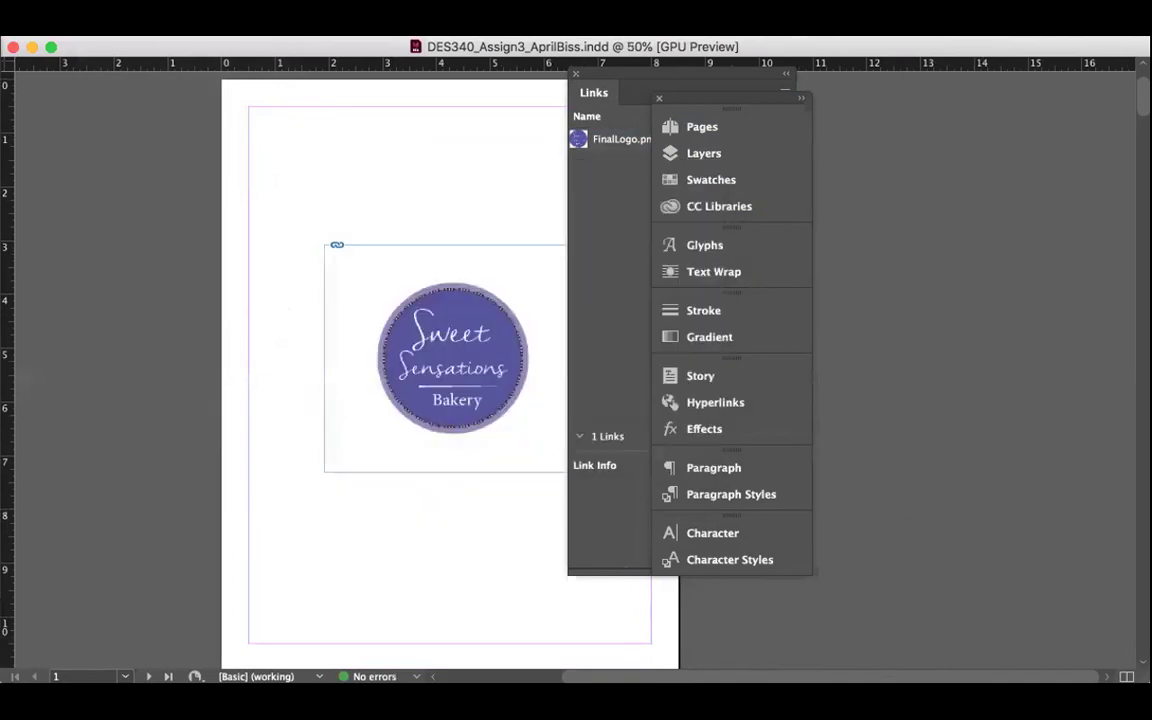
- Review the InDesign preferences for interface and display performance, checking the default view and raster image quality
left_click(55, 36)
mouse_move(70, 36)
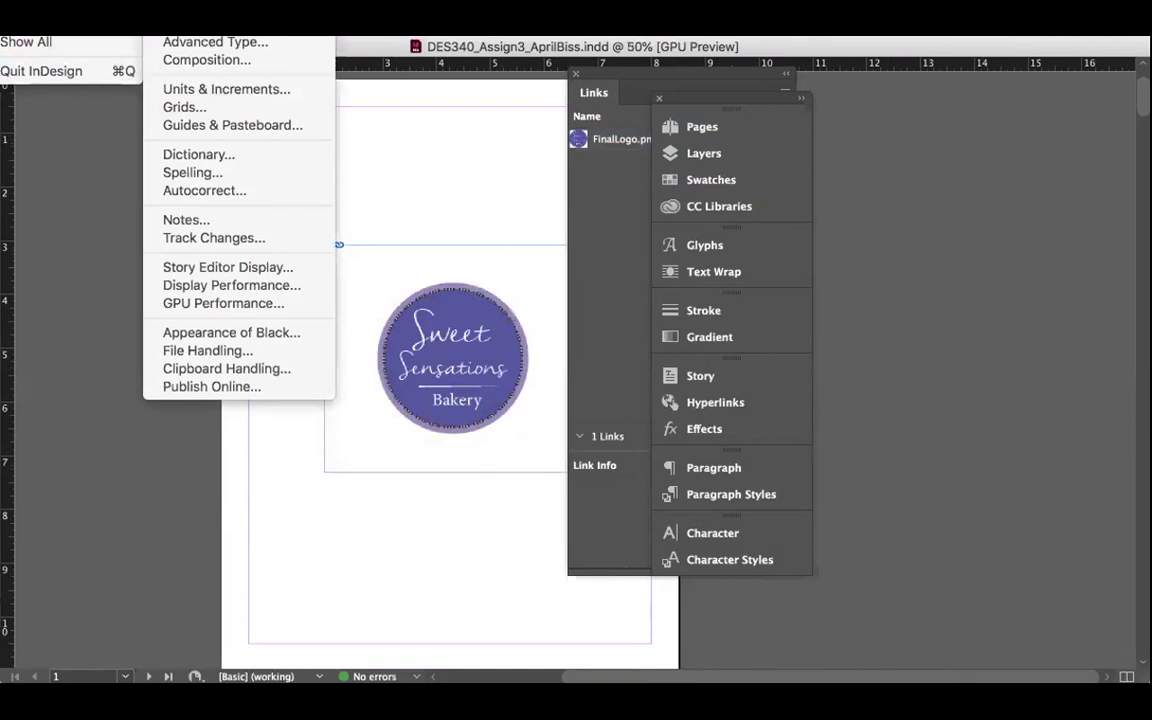
left_click(218, 90)
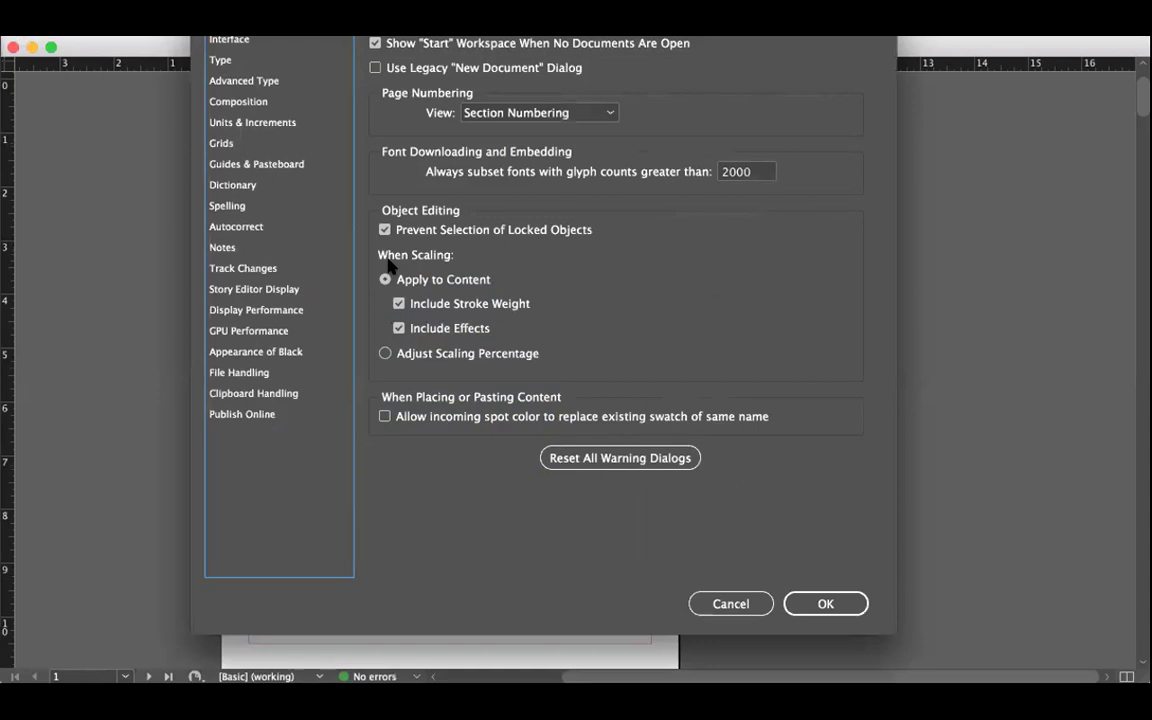
left_click(240, 40)
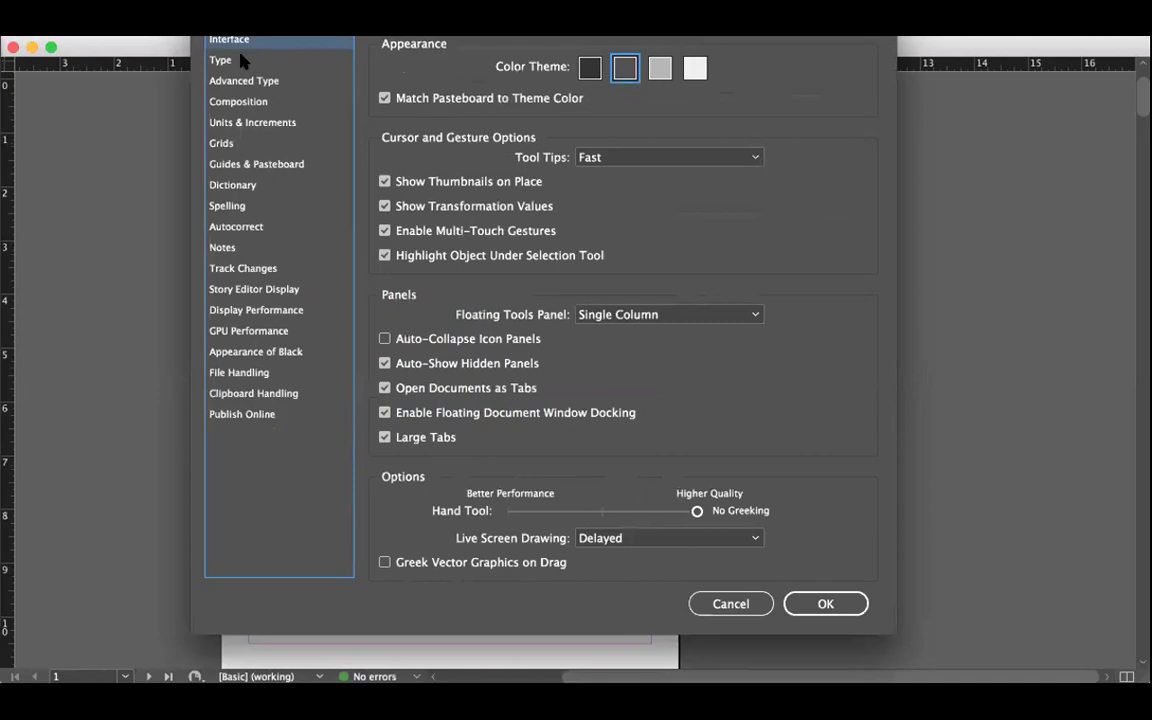
left_click(268, 310)
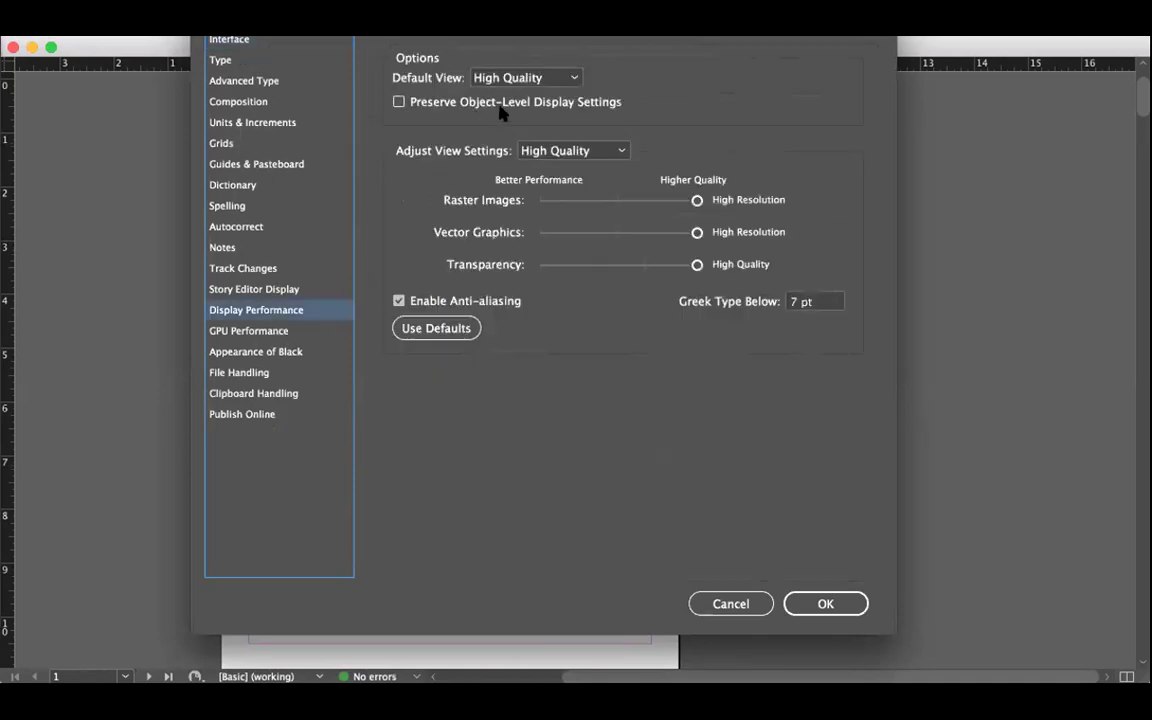
left_click(806, 603)
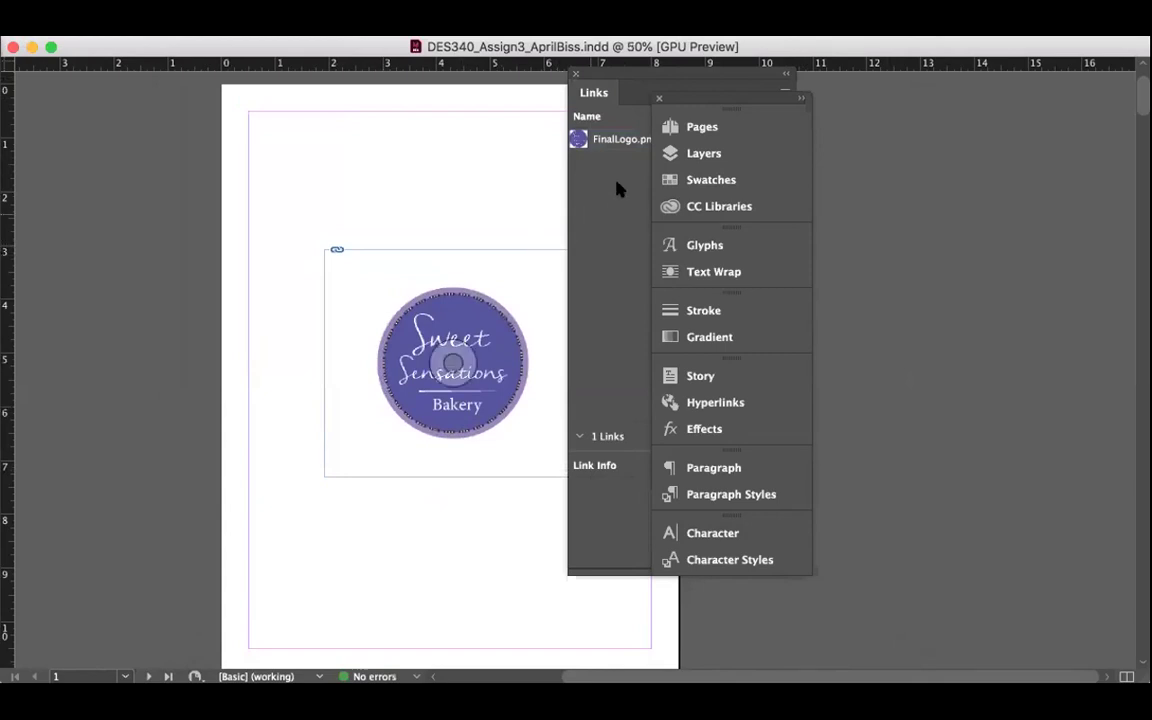
- Separate the Pages, Layers, Swatches and CC Libraries group, and close both floating panel groups covering the links list
left_click_drag(730, 108, 955, 112)
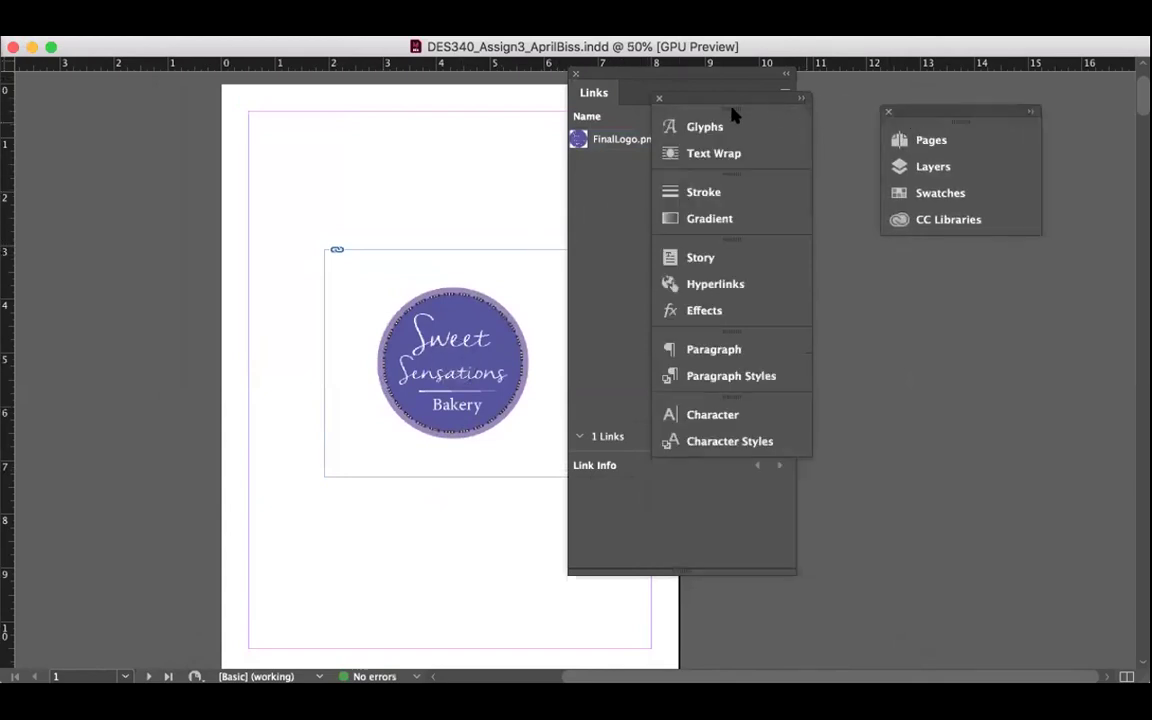
left_click(658, 98)
left_click(885, 112)
- Examine the link information of FinalLogo.png for its actual and effective PPI, dimensions, path and transparency
left_click(650, 142)
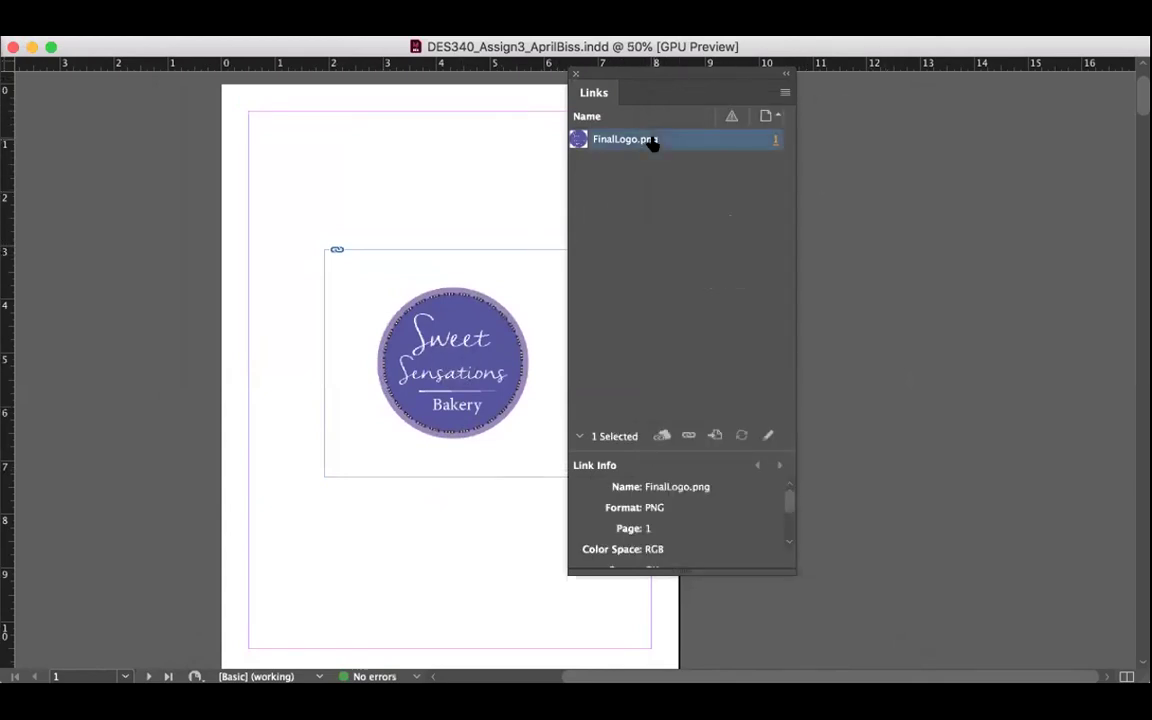
scroll(684, 489, "down", 2)
scroll(684, 489, "down", 5)
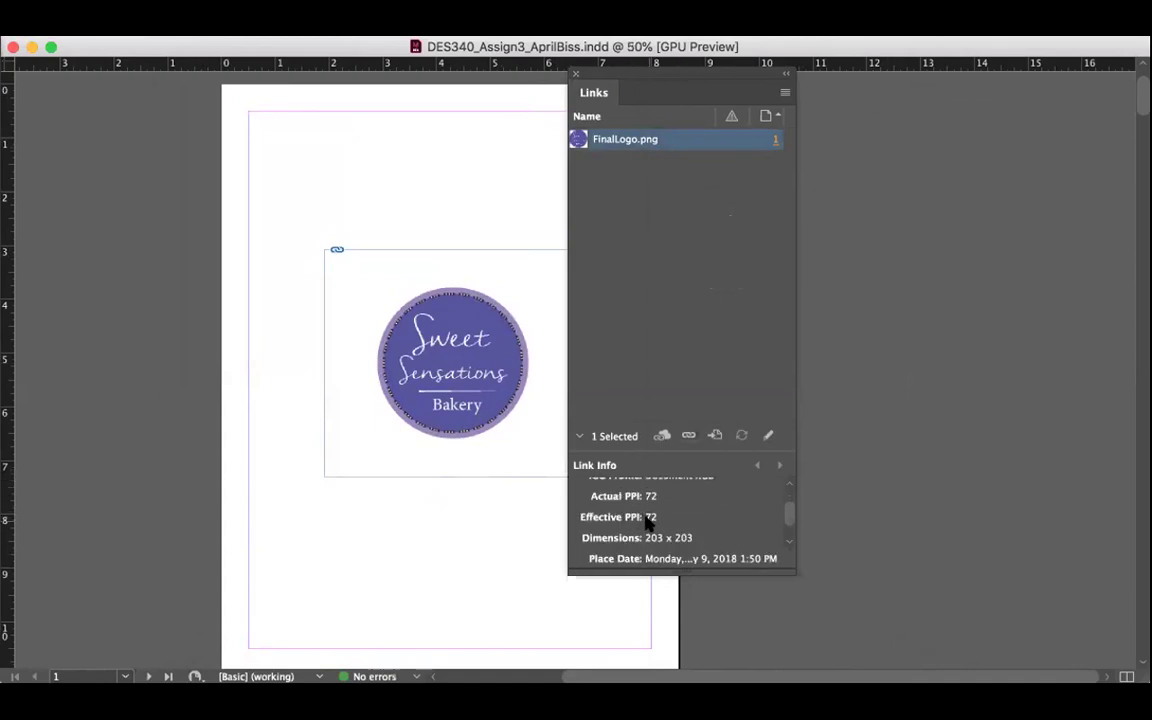
scroll(647, 522, "down", 4)
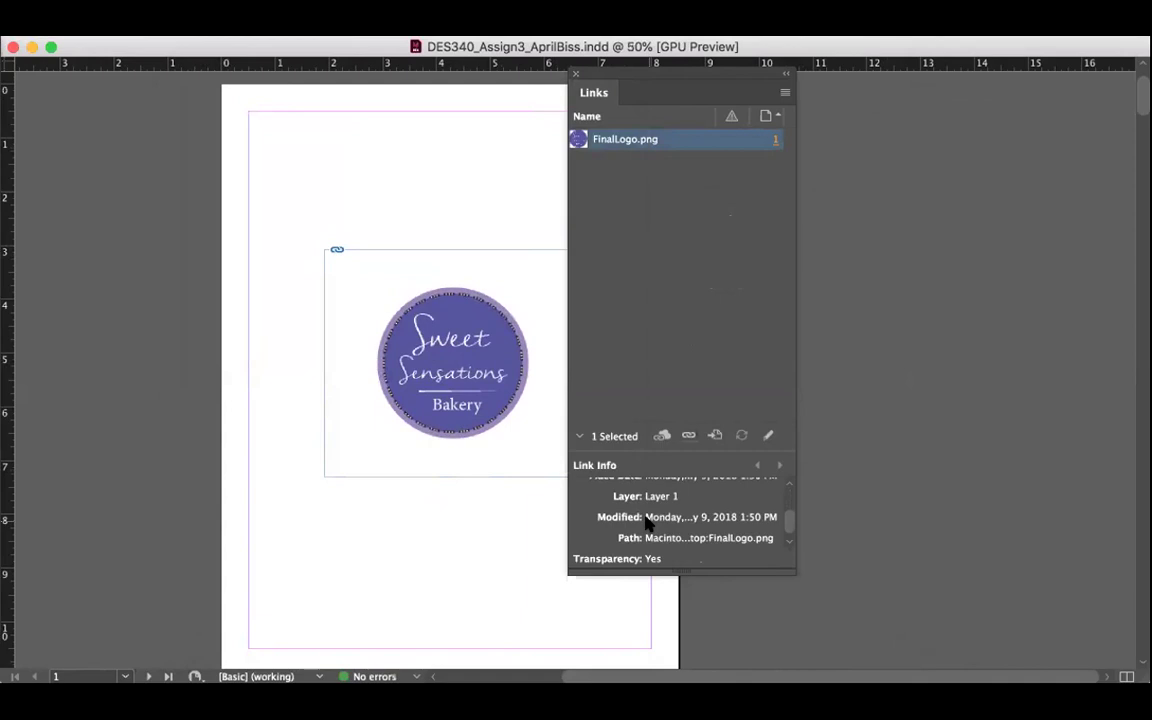
scroll(647, 522, "down", 1)
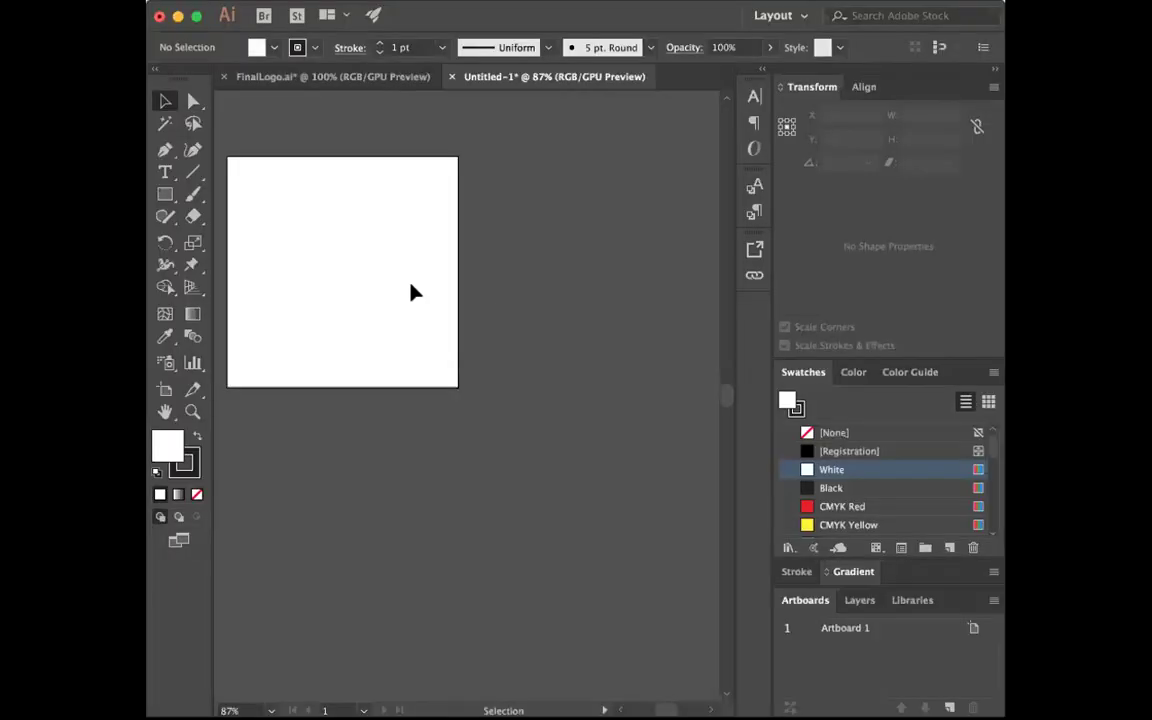
- Switch to Illustrator and paste the copied logo onto the blank artboard of the untitled document, placing it near the centre
key("super+1")
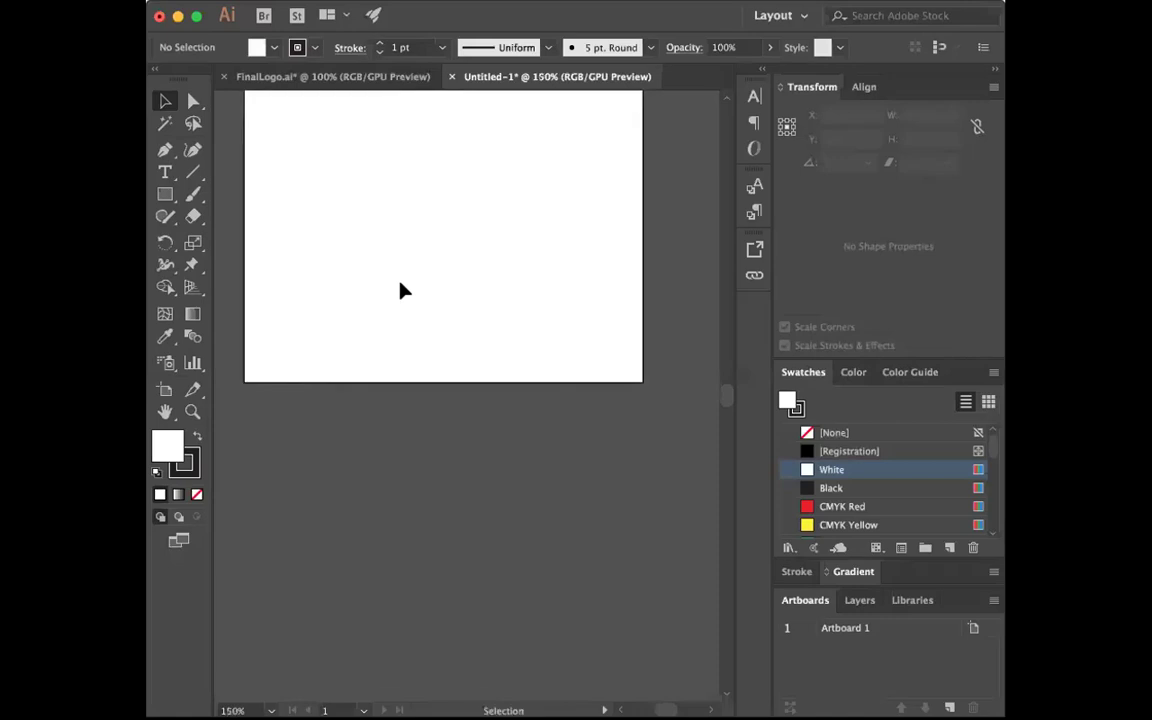
key("super+v")
left_click_drag(491, 320, 500, 284)
left_click(511, 543)
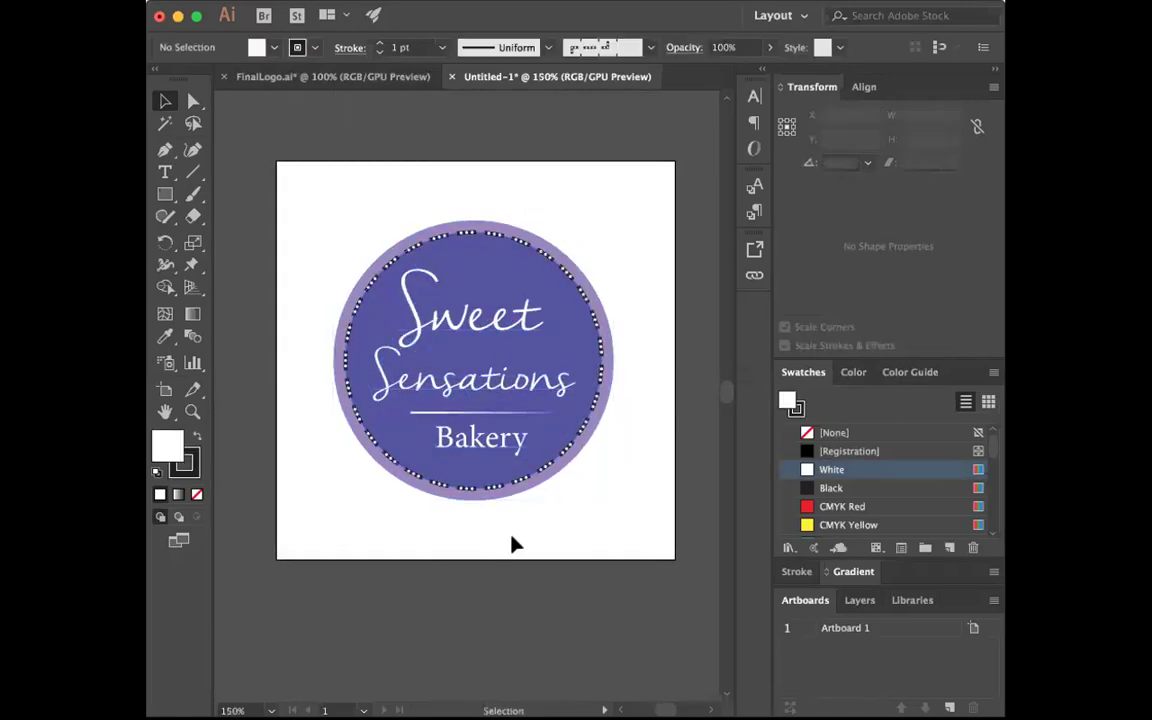
- Convert the logo's Sweet Sensations Bakery text to outlines and deselect it
left_click(495, 404)
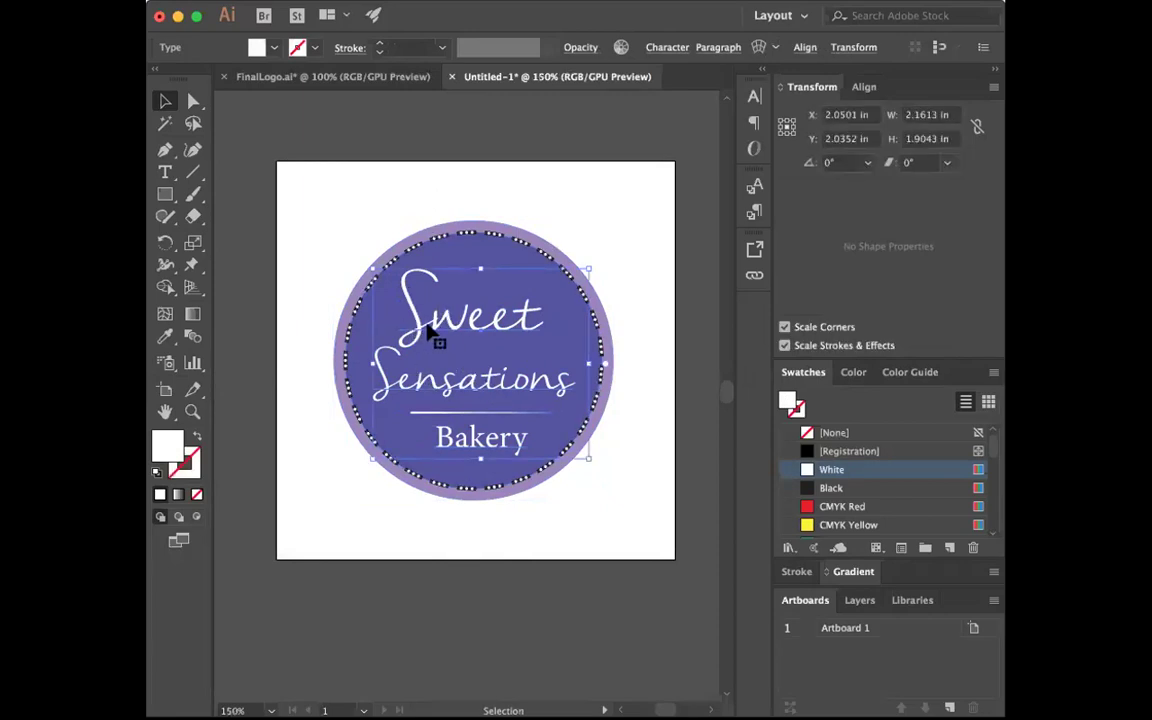
left_click(425, 0)
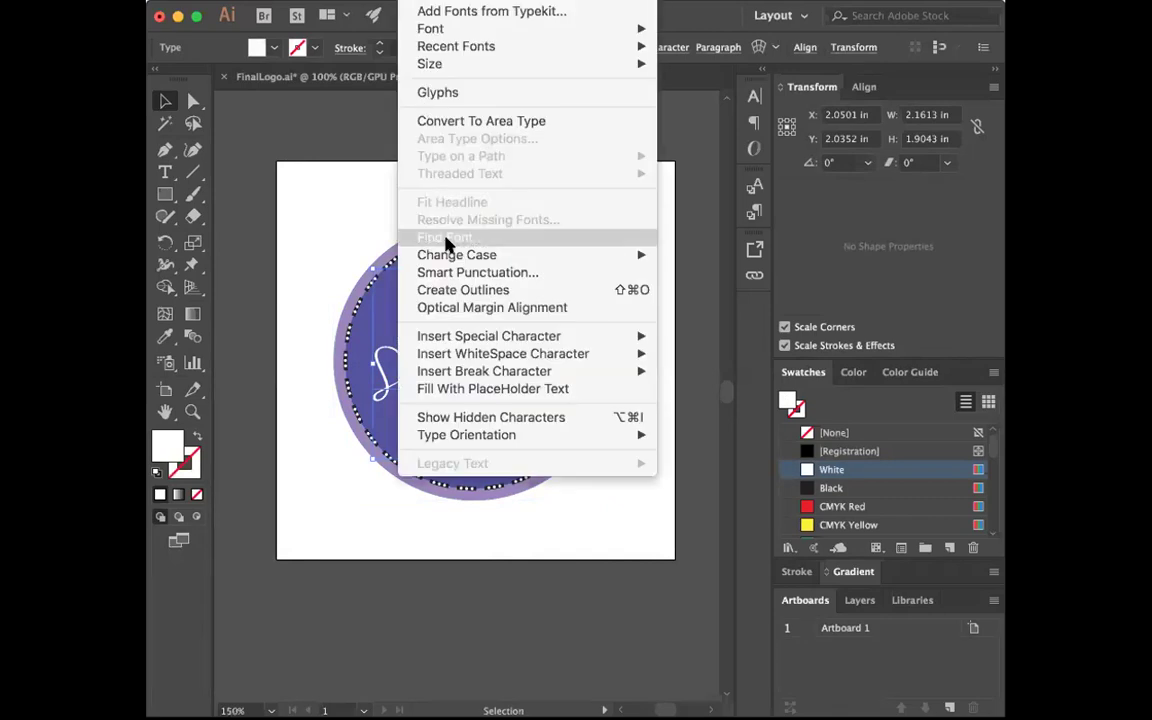
left_click(437, 290)
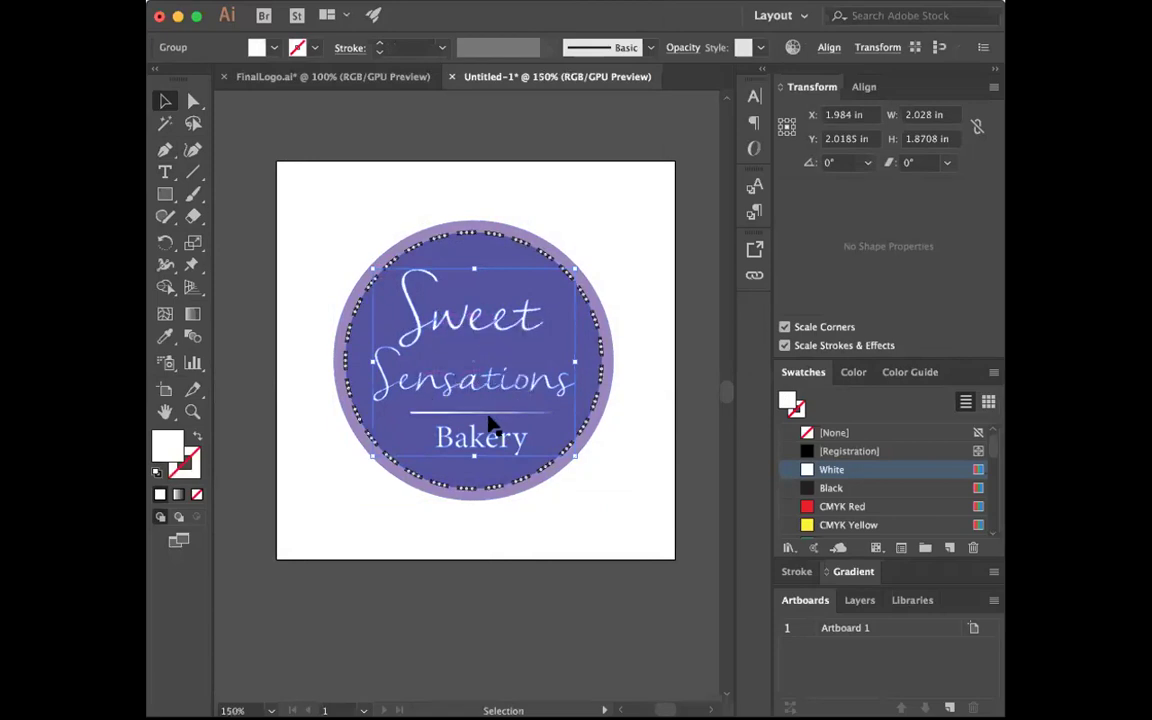
left_click(473, 524)
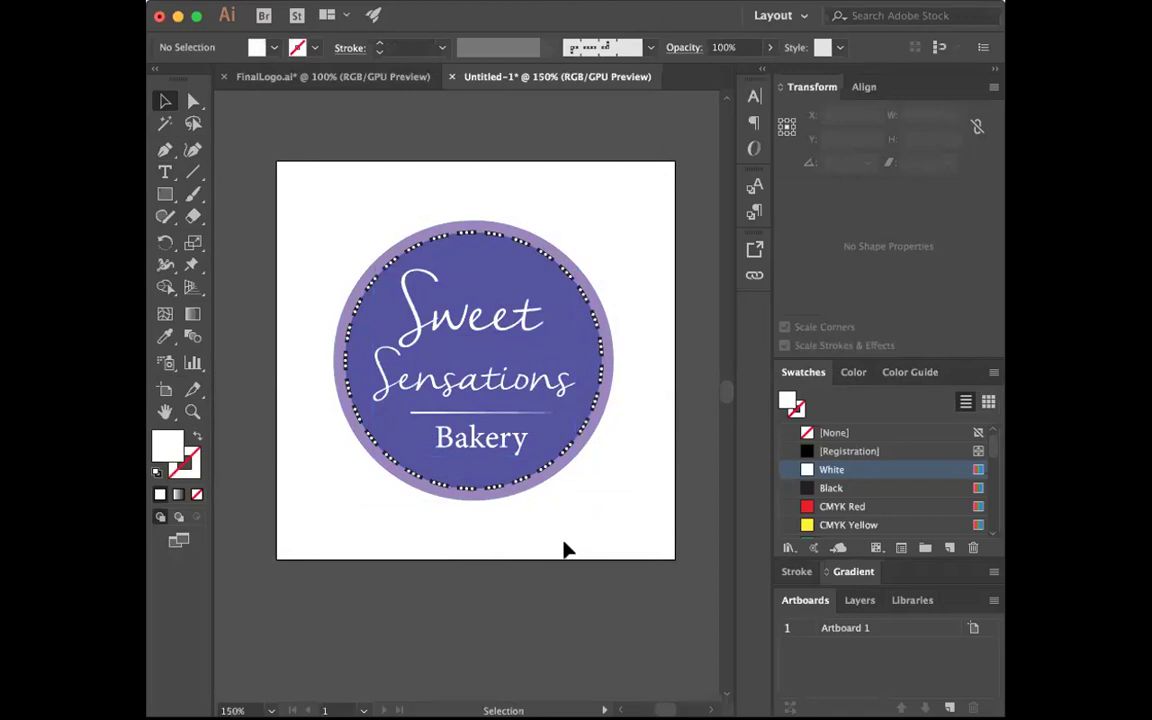
- Select the entire logo artwork and nudge it slightly downward on the artboard
left_click_drag(565, 535, 371, 226)
key("Down")
left_click(563, 652)
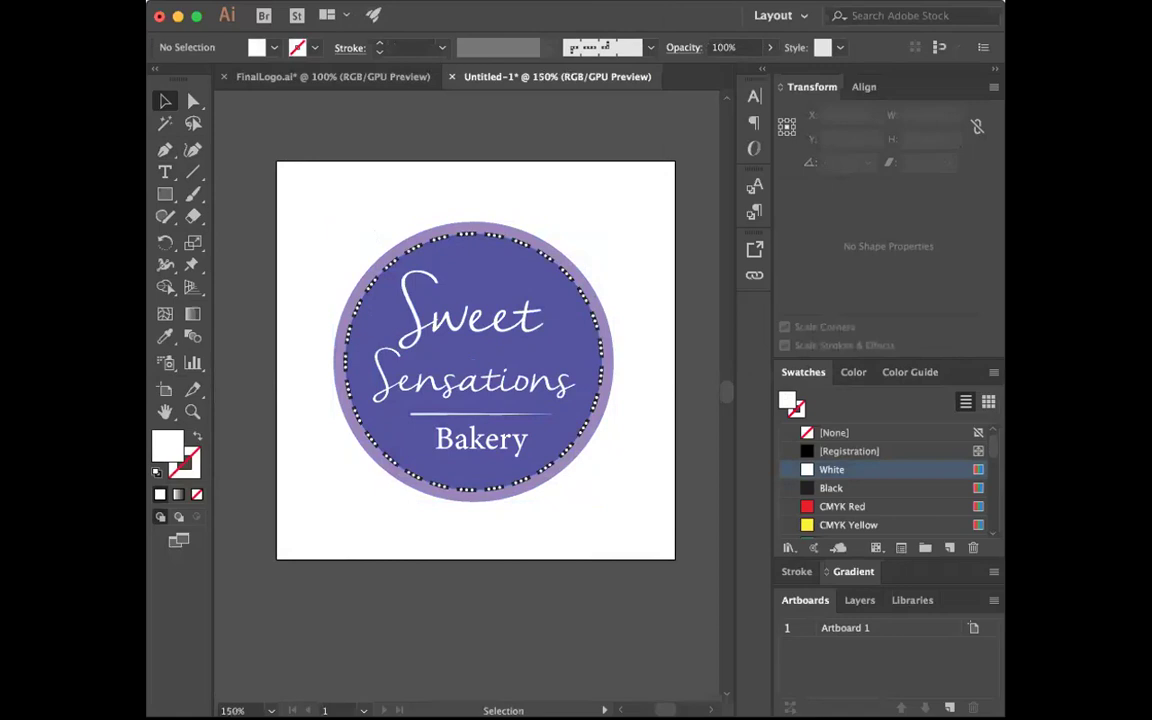
- Export the logo to the Desktop as FinalLogoNew.png at High (300 ppi) with Type Optimized (Hinted) anti-aliasing and a transparent background
left_click(283, 2)
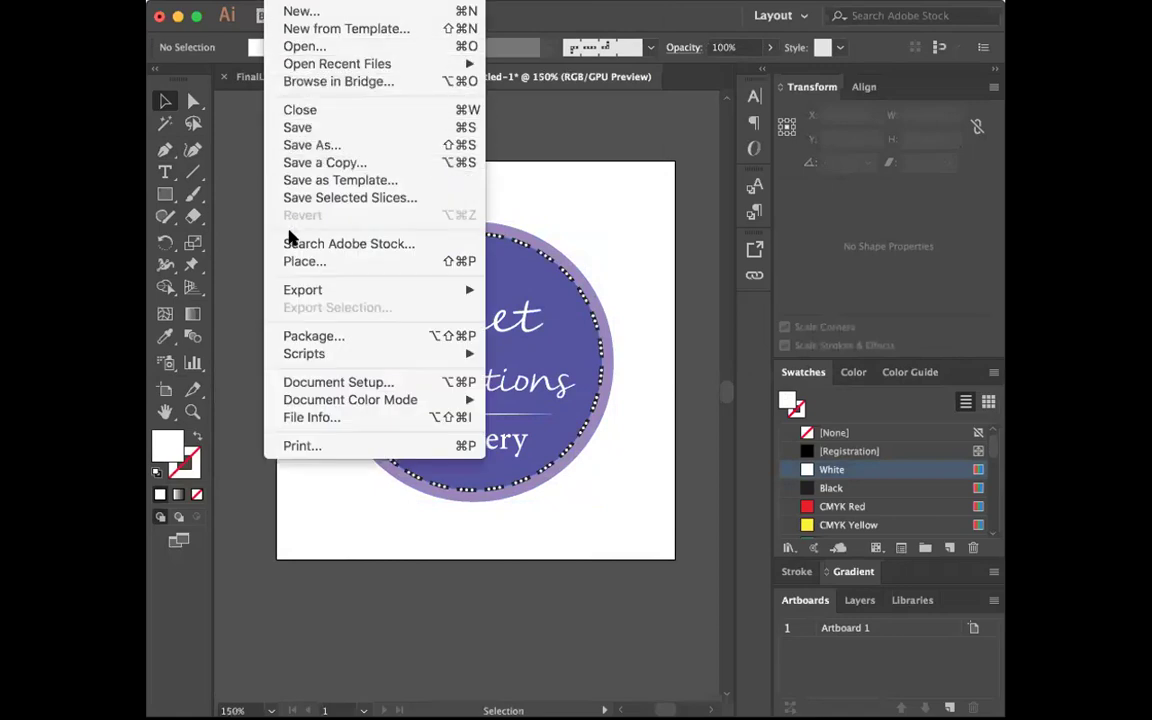
mouse_move(298, 289)
left_click(555, 307)
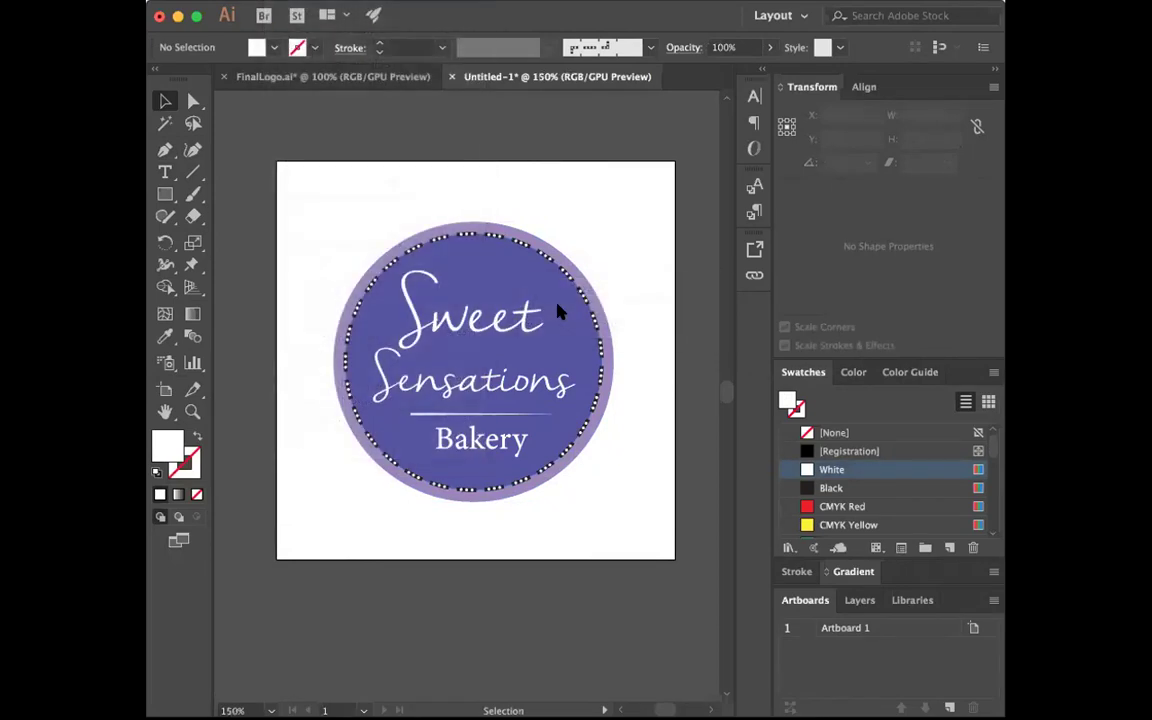
type("FinalLogoNe")
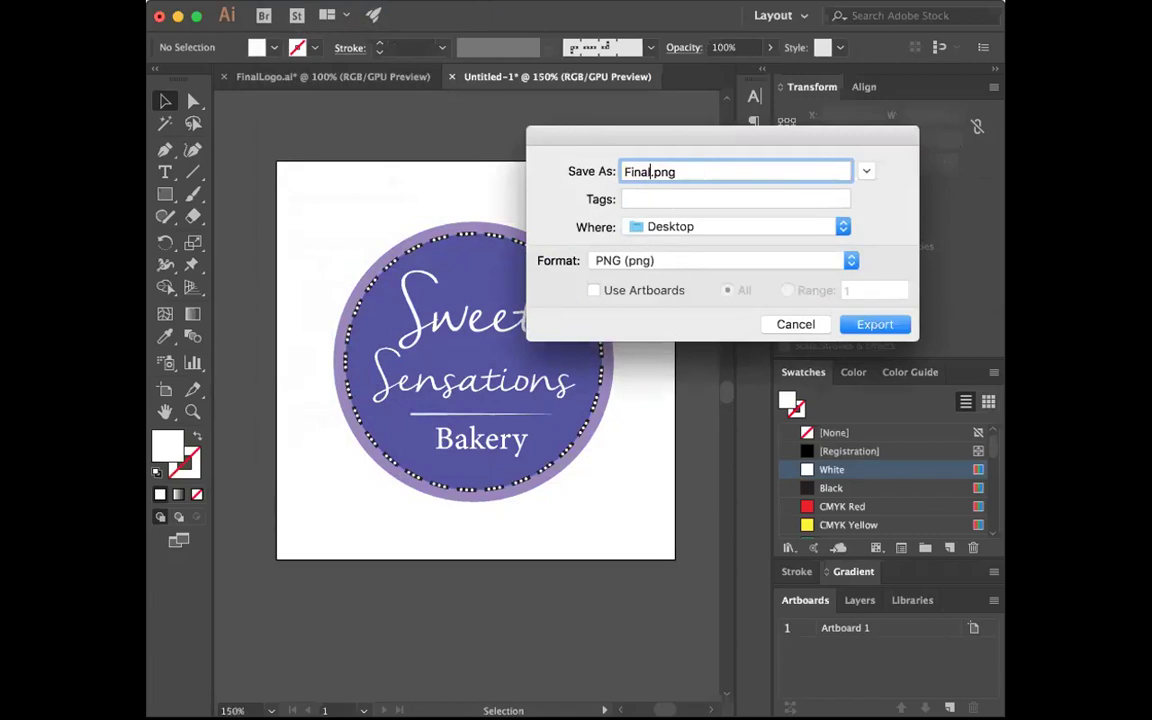
type("w")
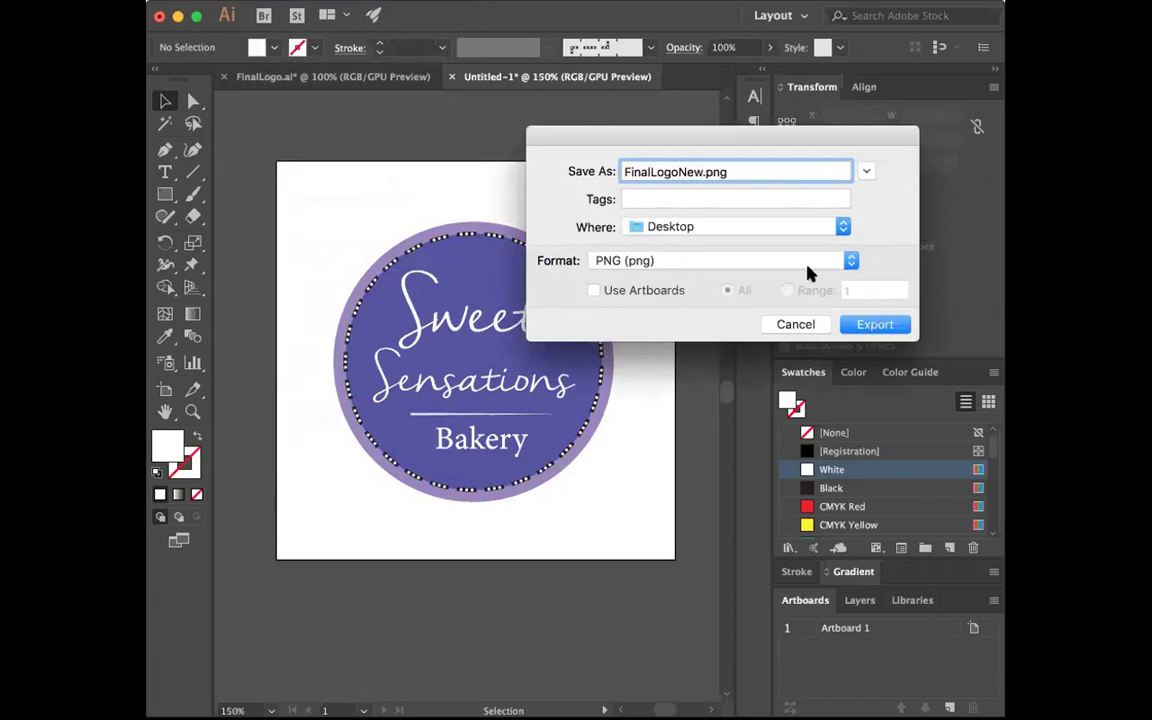
left_click(855, 324)
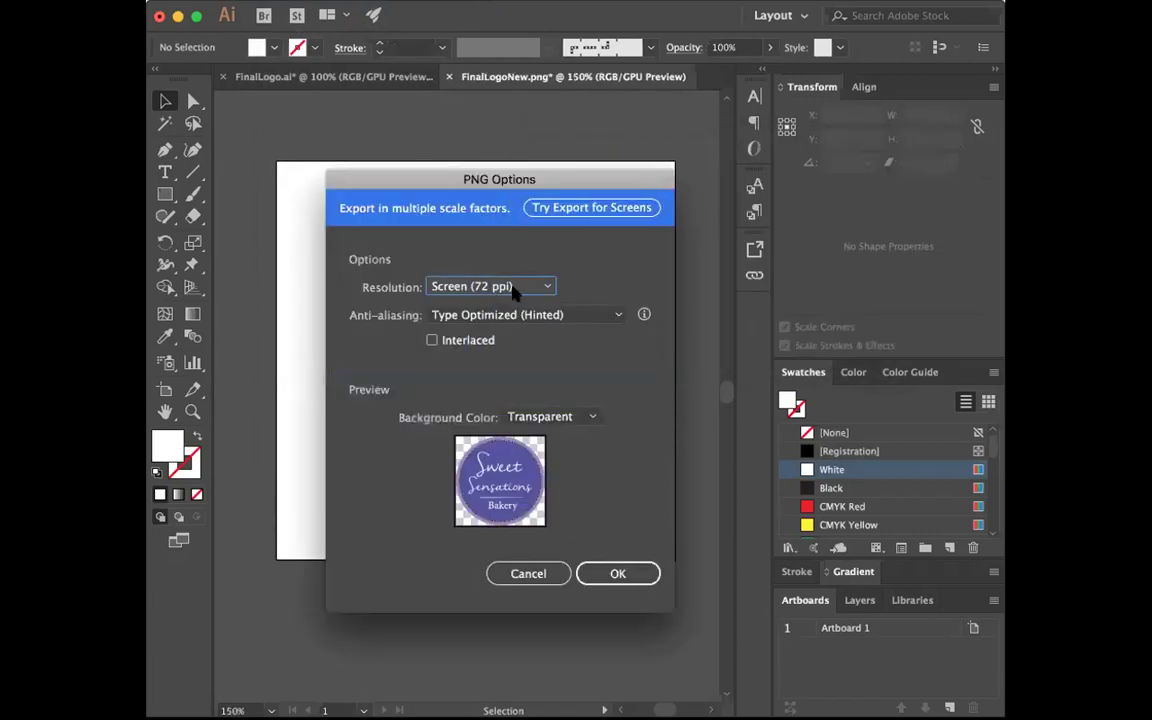
left_click(488, 288)
left_click(490, 346)
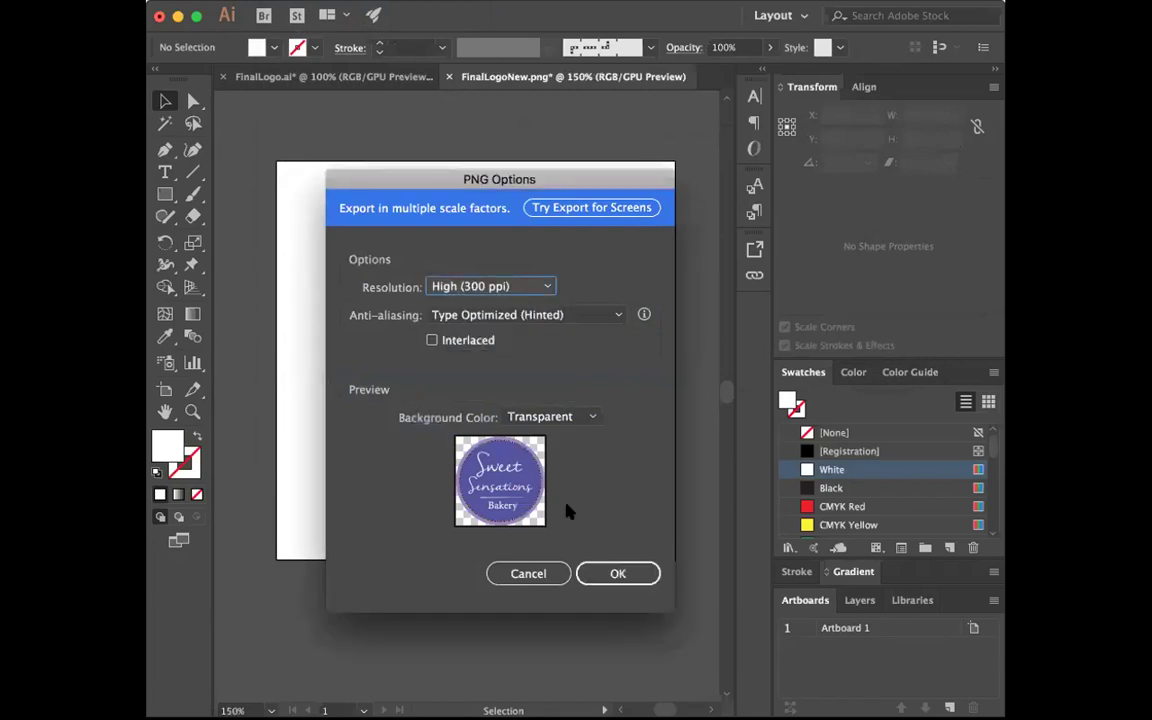
left_click(617, 574)
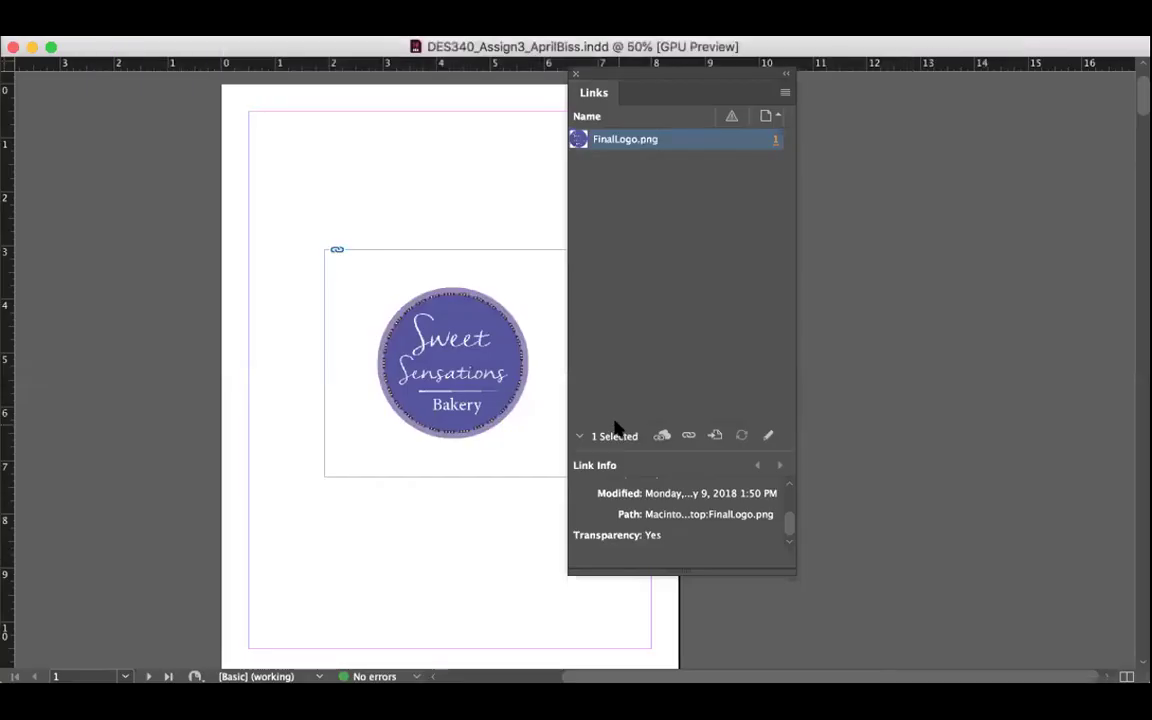
- Replace the placed logo with FinalLogoNew.png from the Desktop
key("super+1")
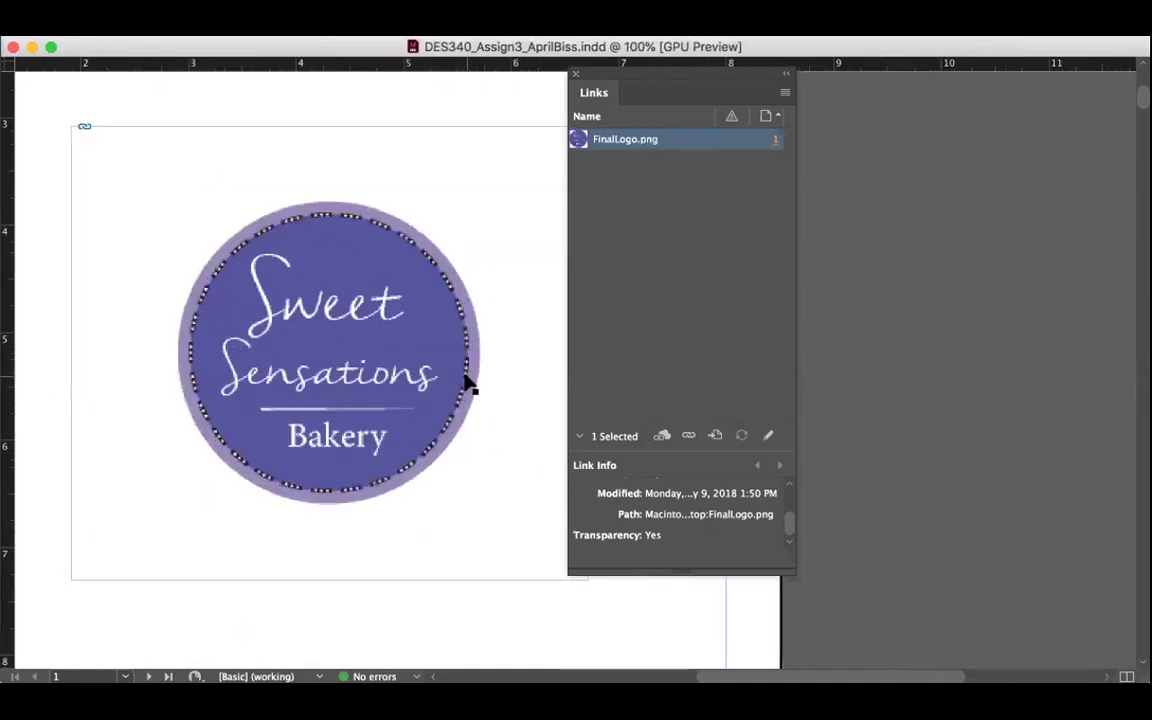
left_click(468, 385)
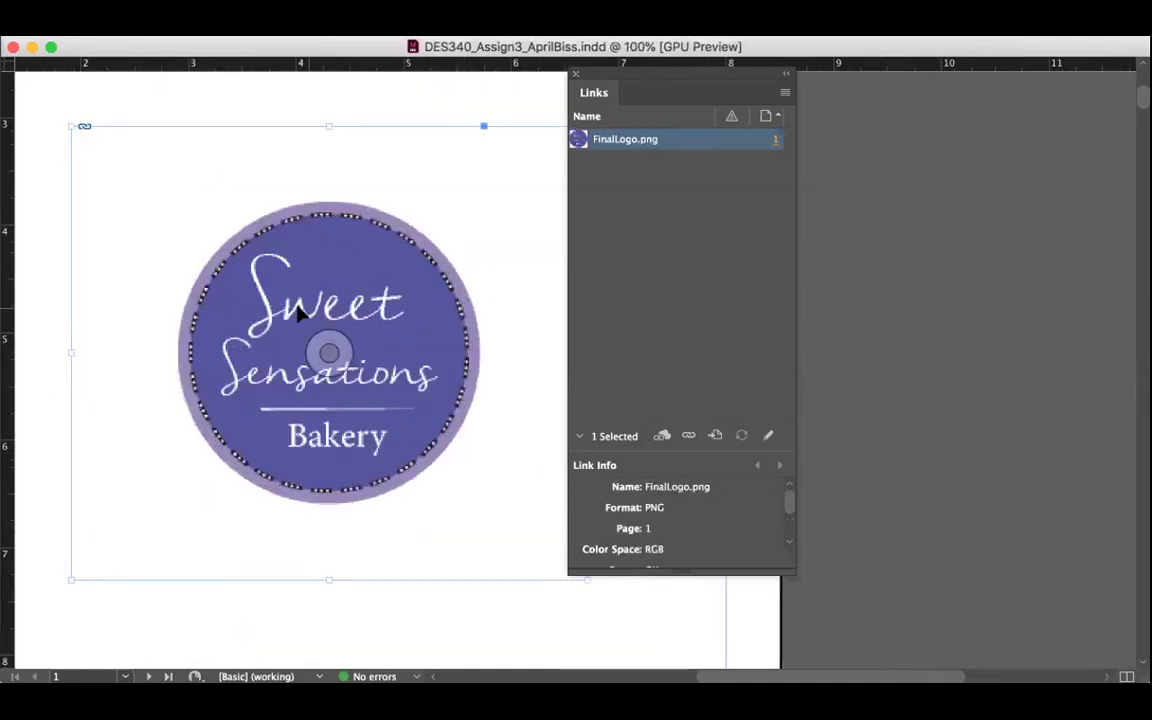
key("super+equal")
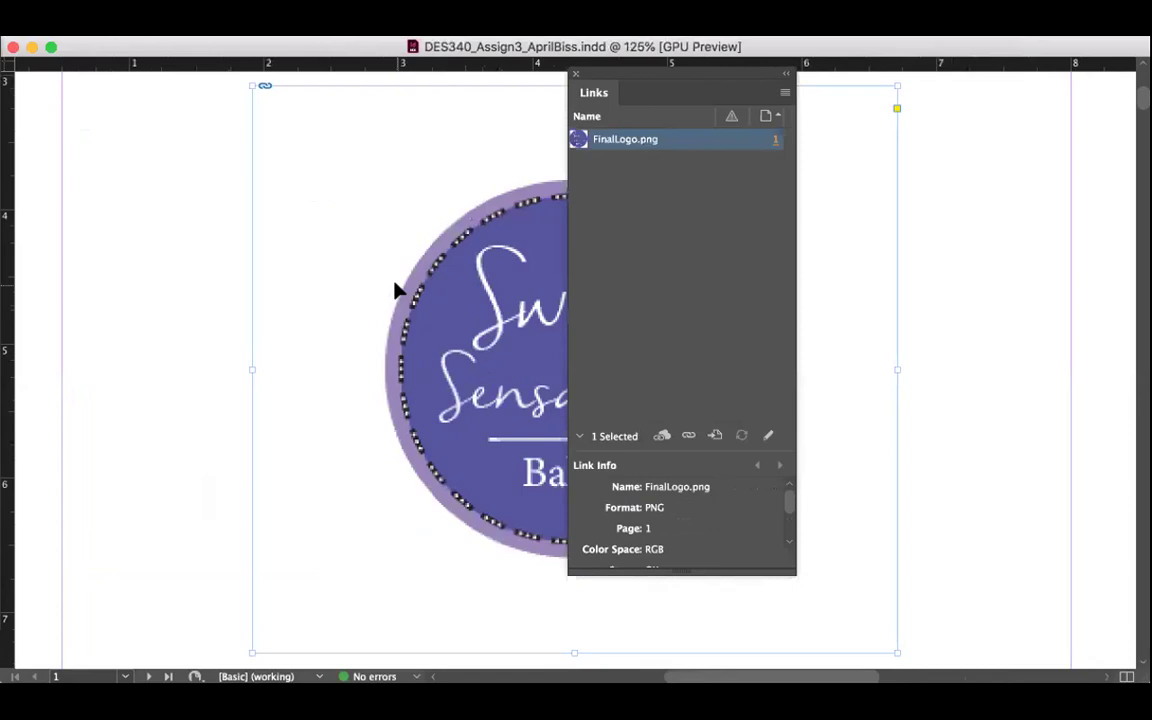
scroll(462, 350, "right", 3)
scroll(460, 350, "down", 1)
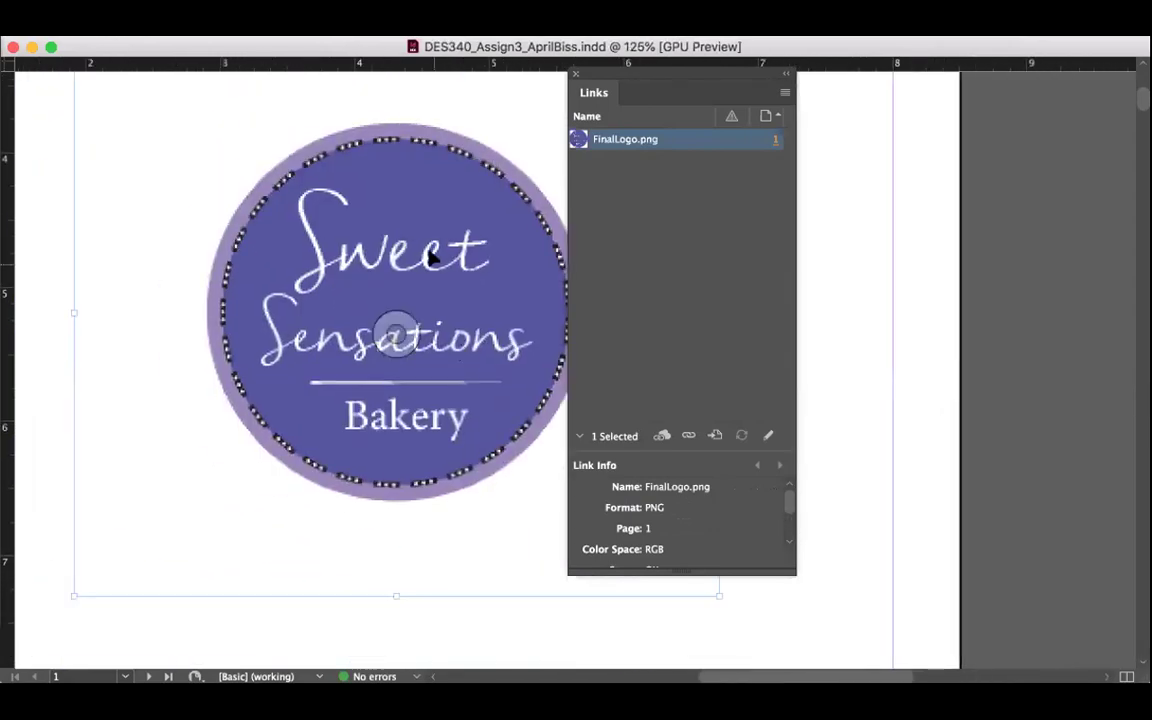
key("super+d")
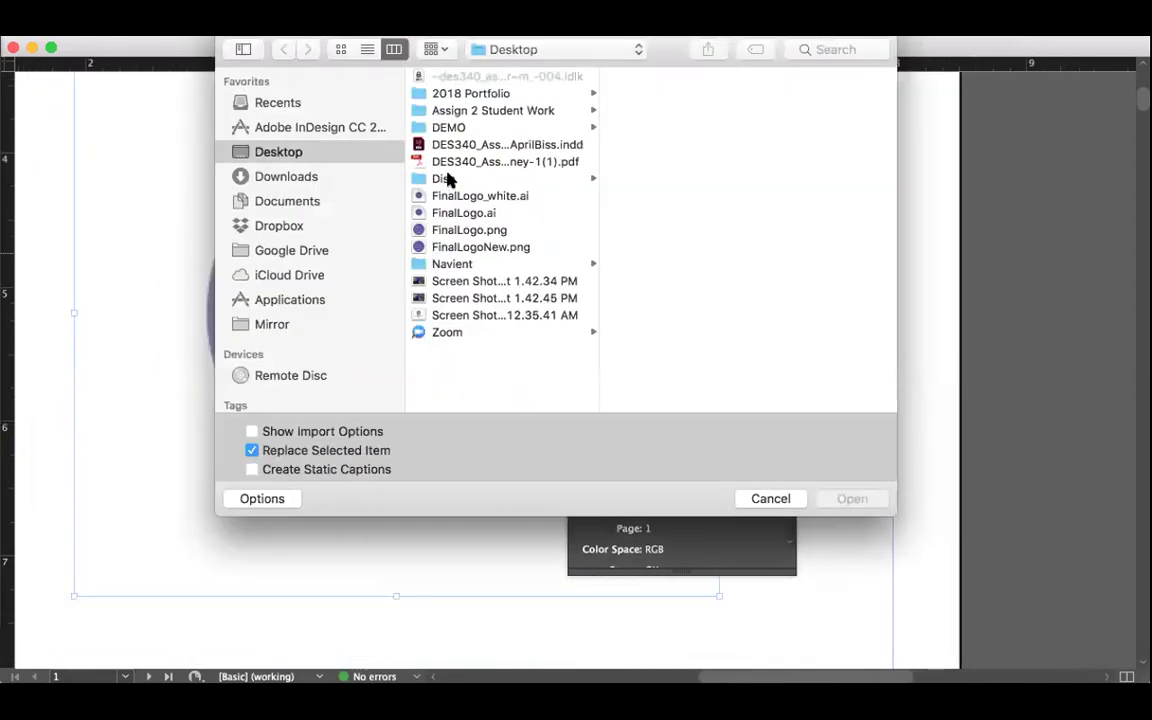
left_click(502, 247)
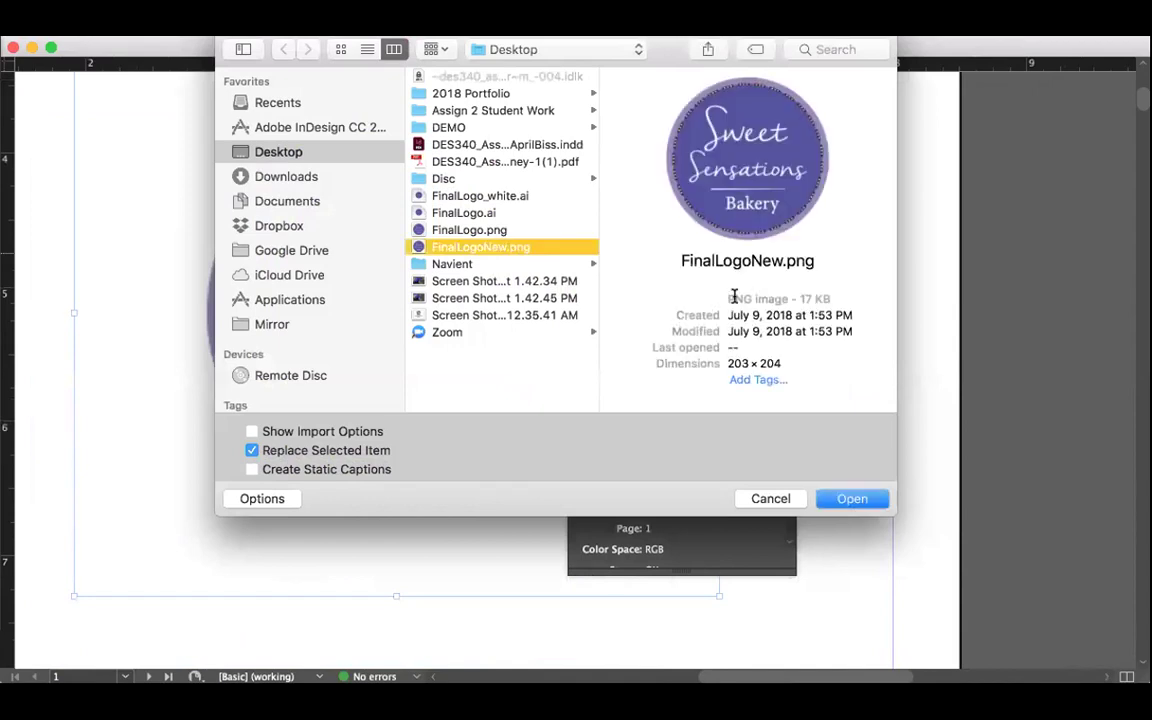
left_click(851, 500)
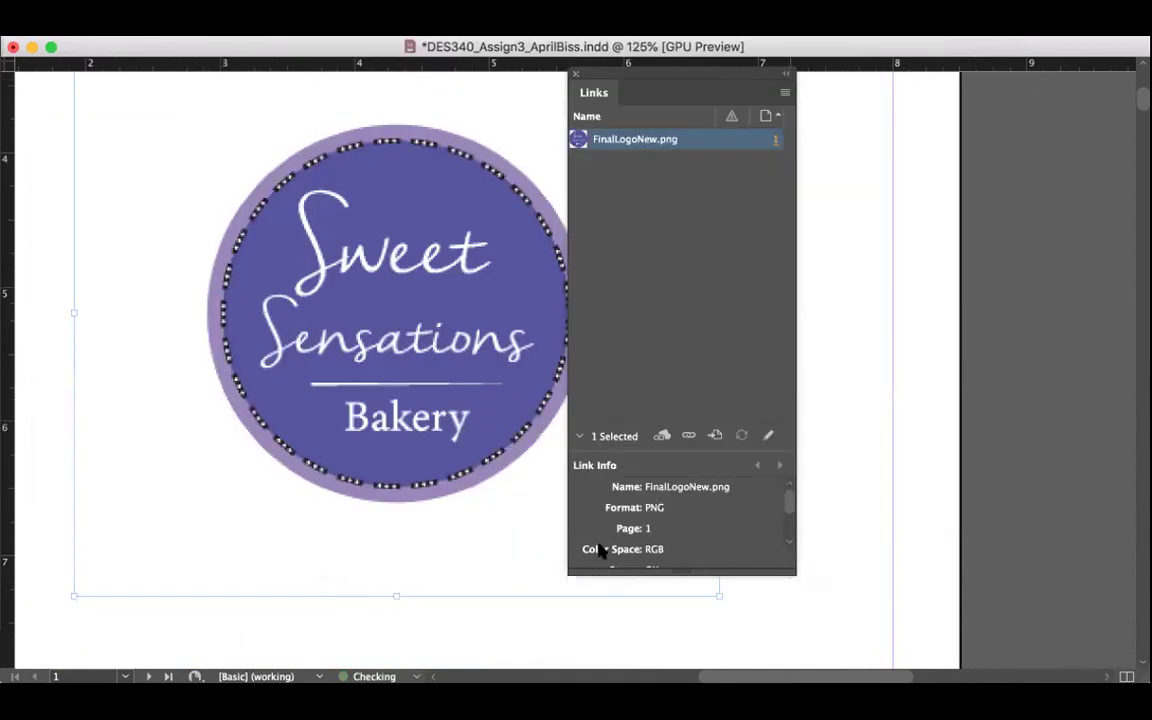
- Examine the sharpness of the newly placed logo at different magnifications
left_click(491, 625)
left_click(404, 316)
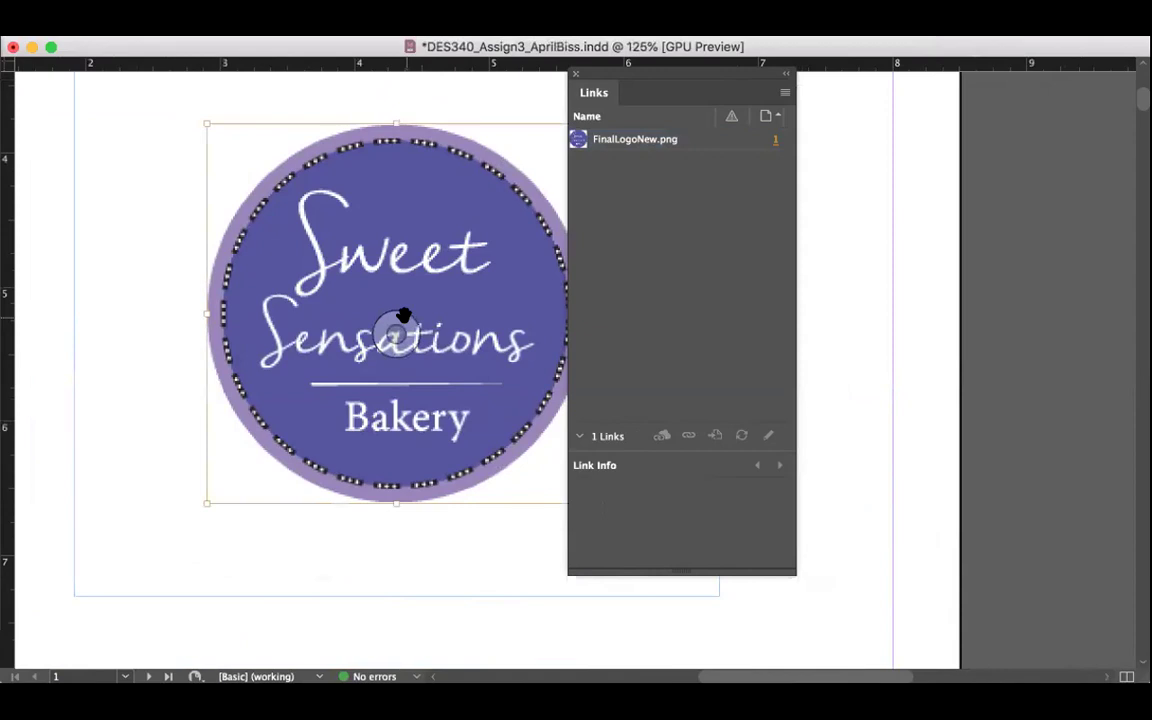
key("Escape")
left_click(392, 20)
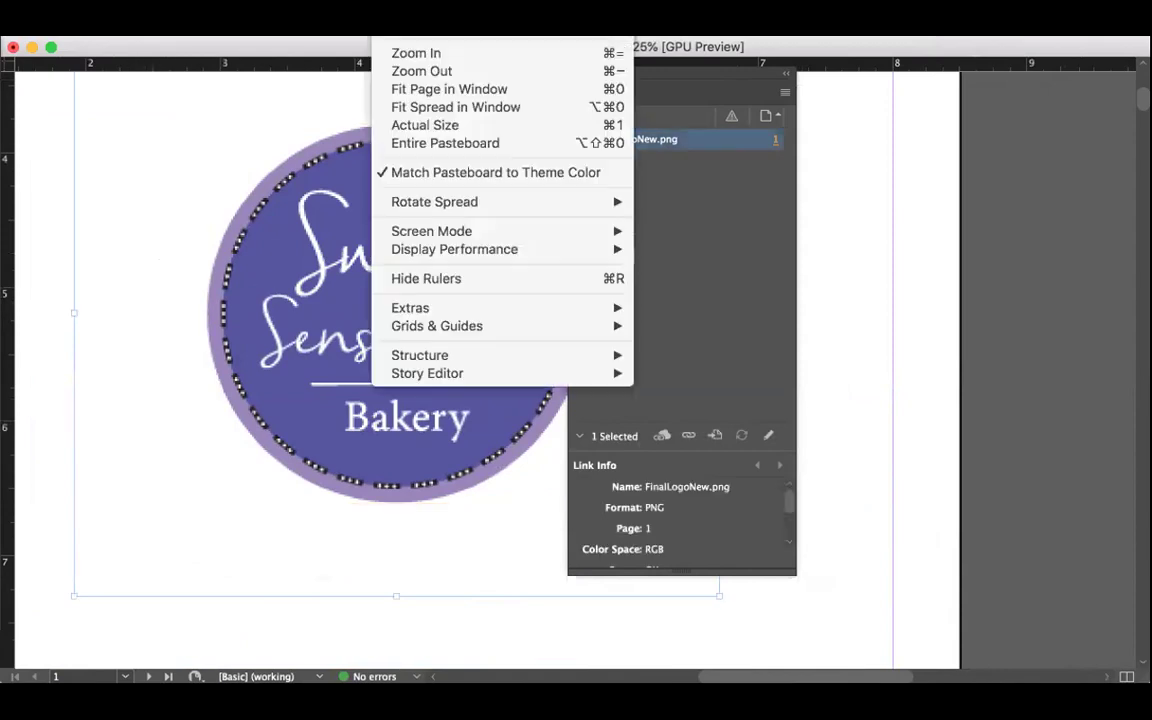
left_click(200, 265)
left_click(270, 272)
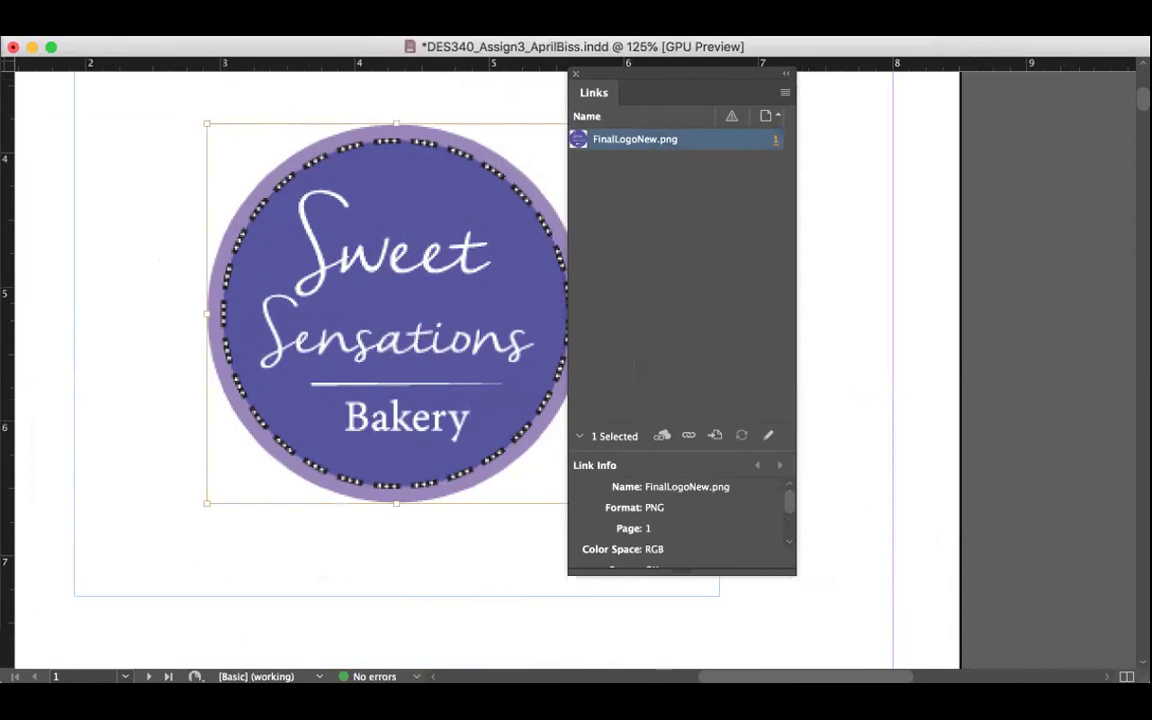
left_click(392, 20)
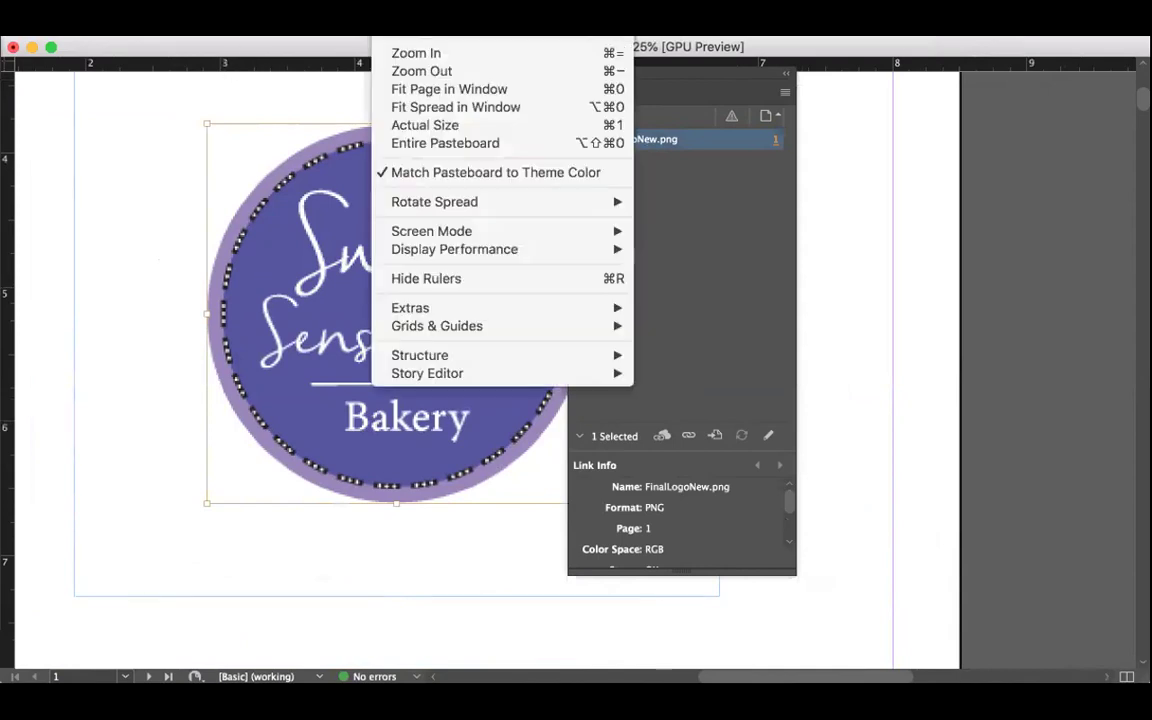
left_click(424, 122)
key("super+minus")
key("super+minus")
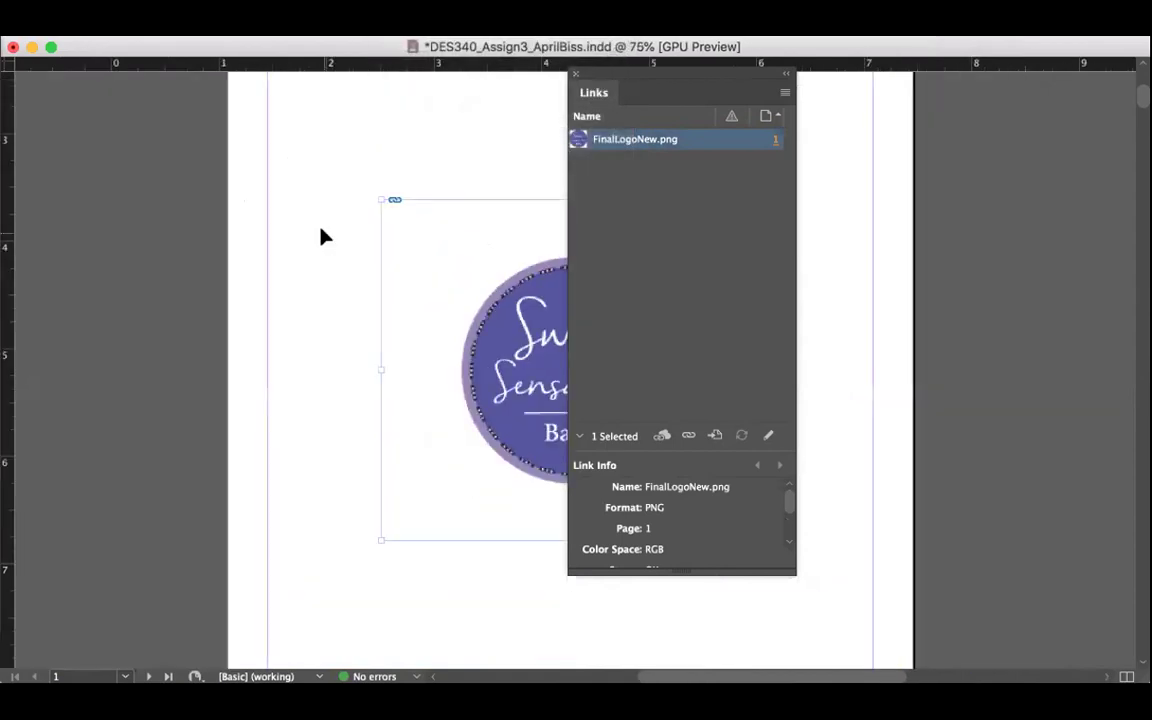
scroll(326, 257, "down", 3)
scroll(326, 257, "right", 2)
scroll(331, 260, "up", 3)
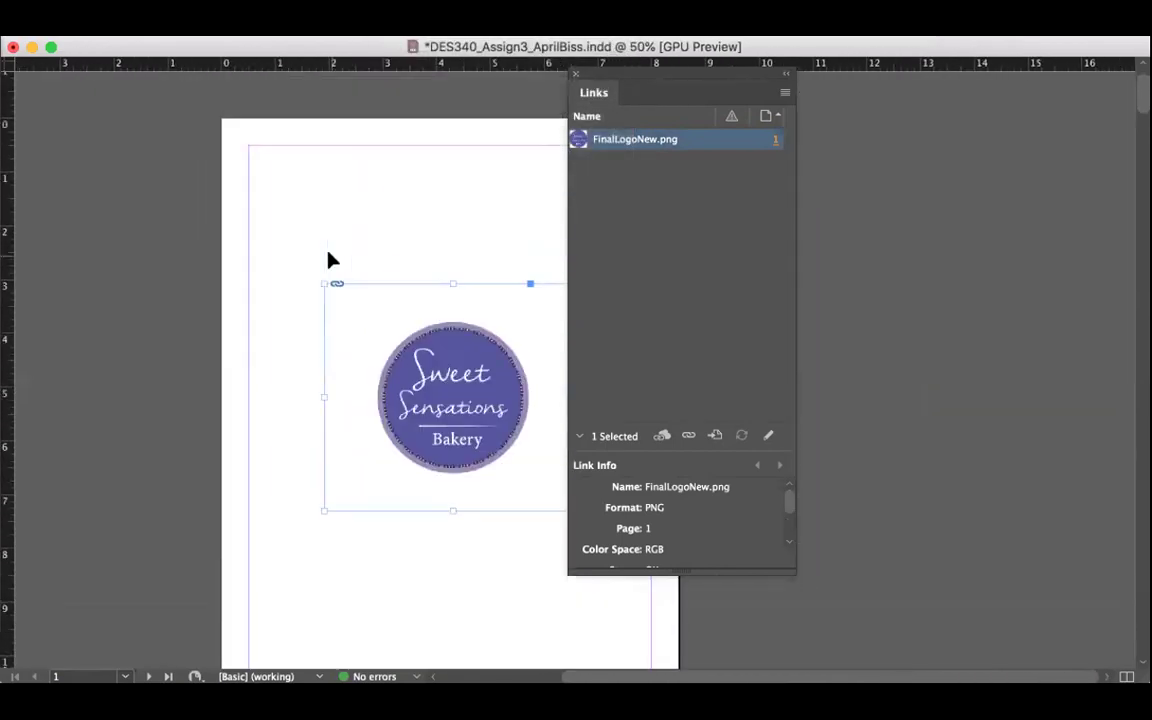
- Widen the Links panel and move it clear of the page, and save the document
scroll(712, 514, "down", 5)
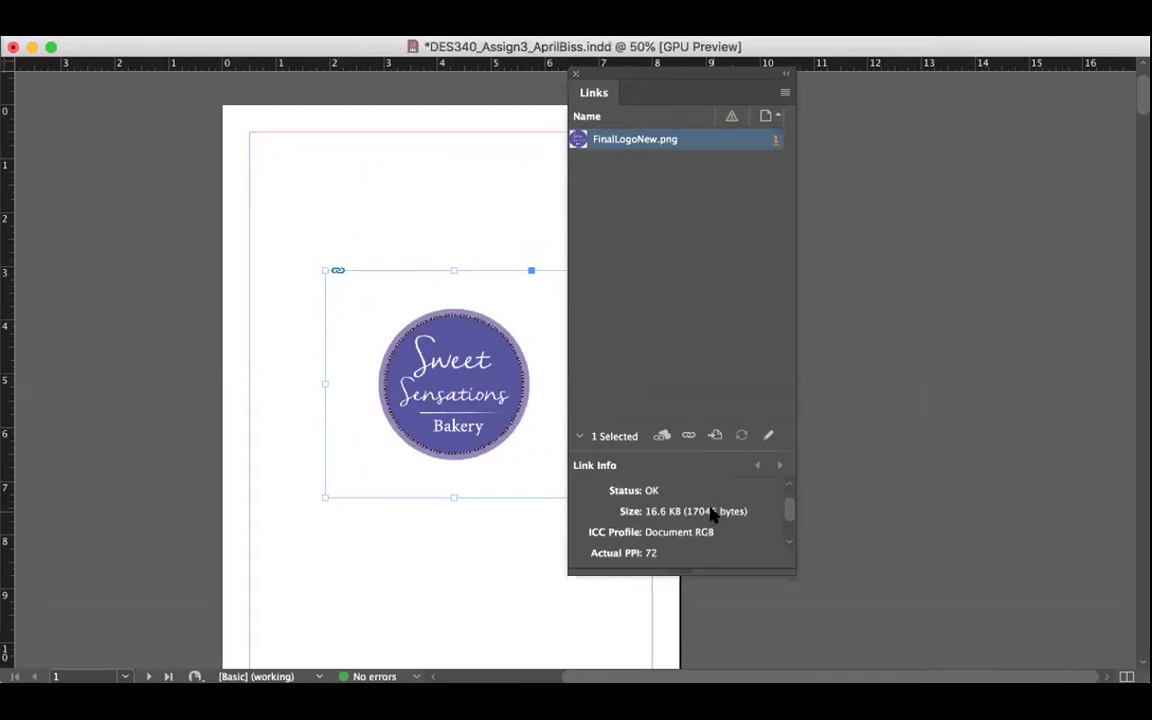
scroll(712, 514, "down", 2)
scroll(712, 514, "down", 4)
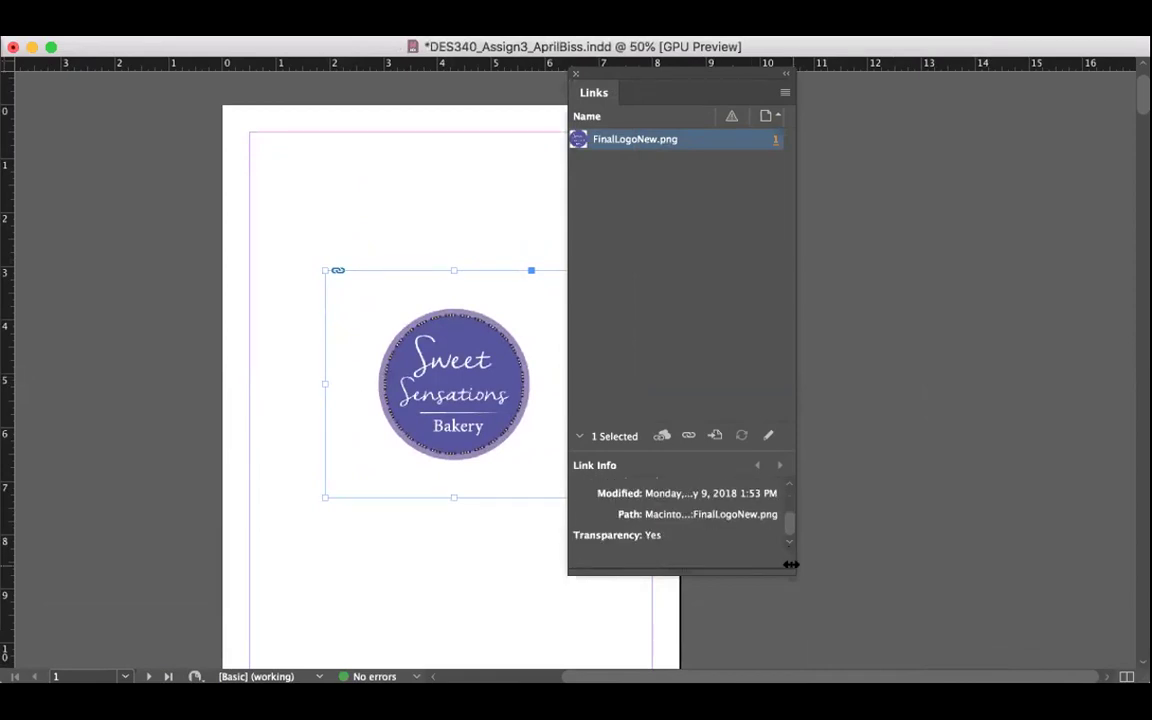
left_click_drag(794, 548, 856, 548)
left_click_drag(619, 68, 814, 79)
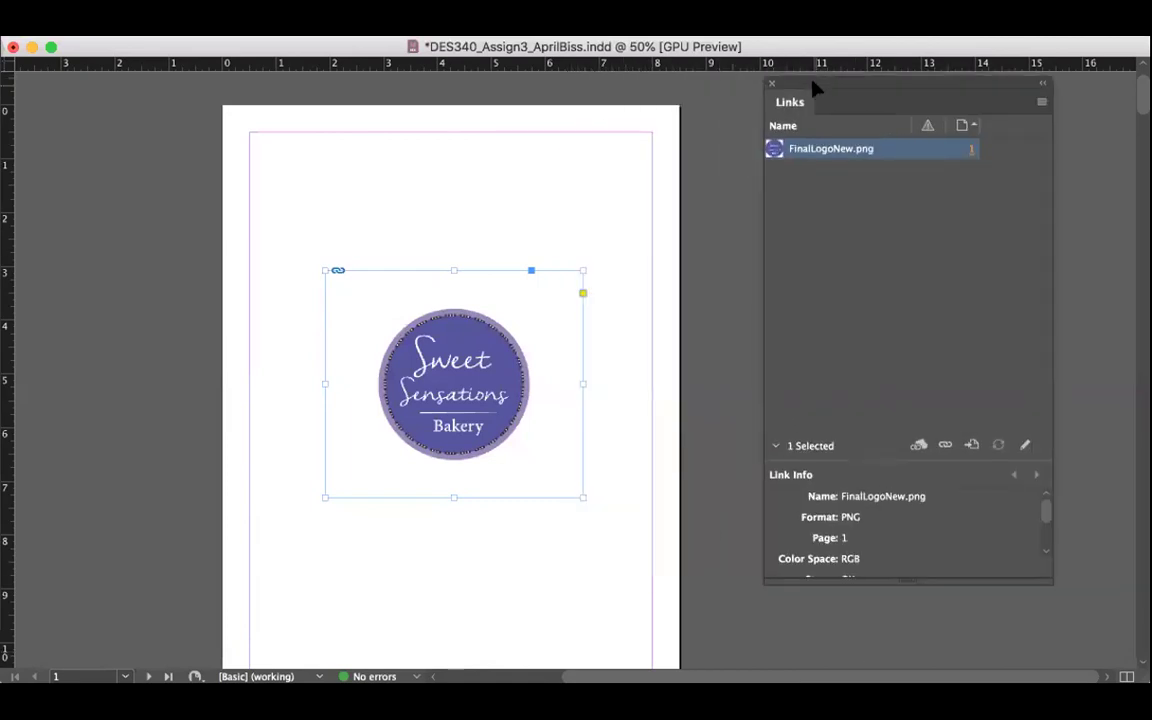
key("super+s")
left_click(450, 20)
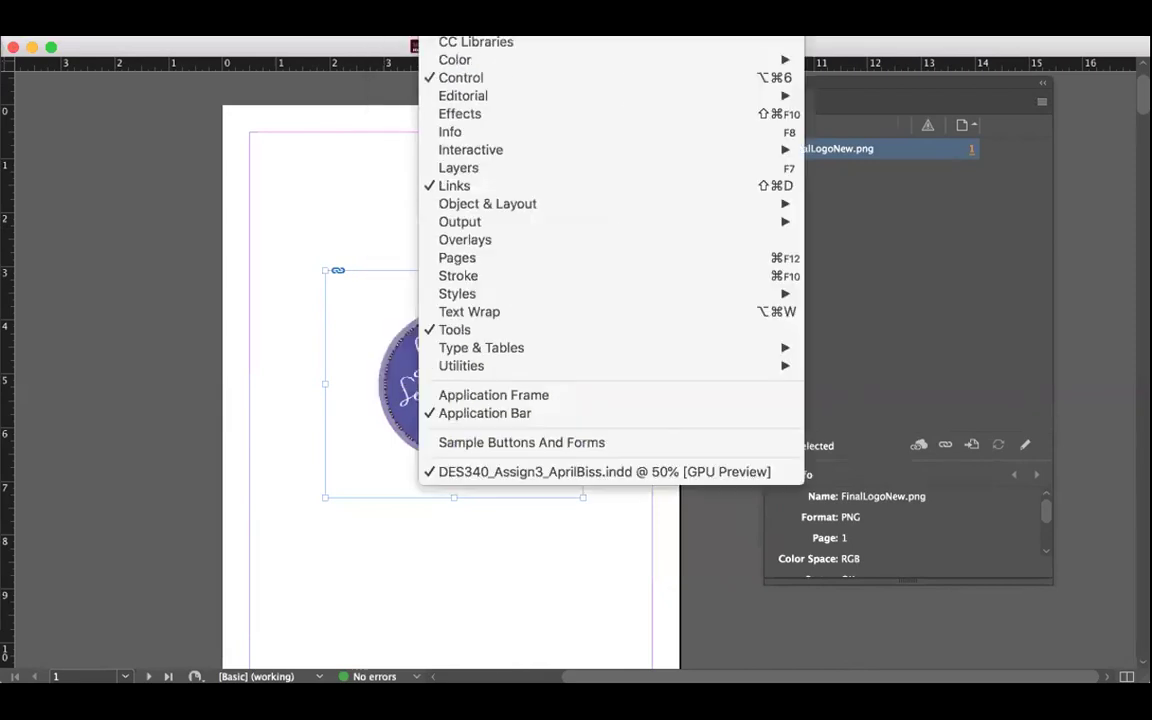
mouse_move(490, 350)
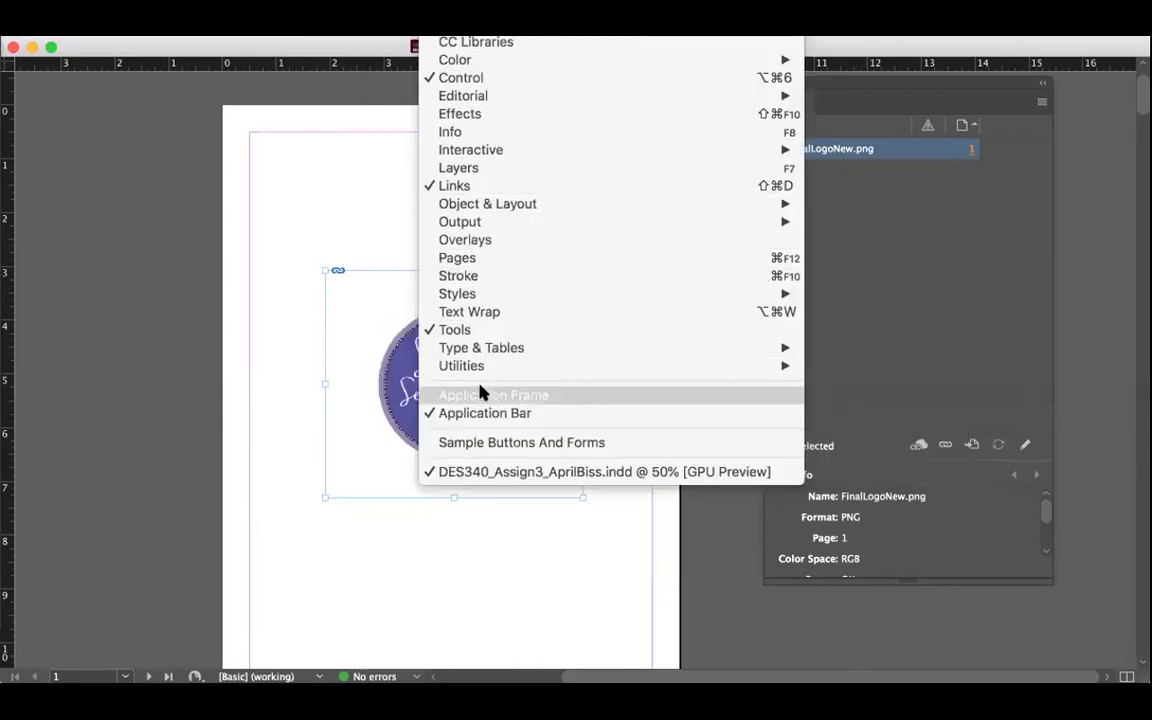
mouse_move(400, 20)
mouse_move(425, 250)
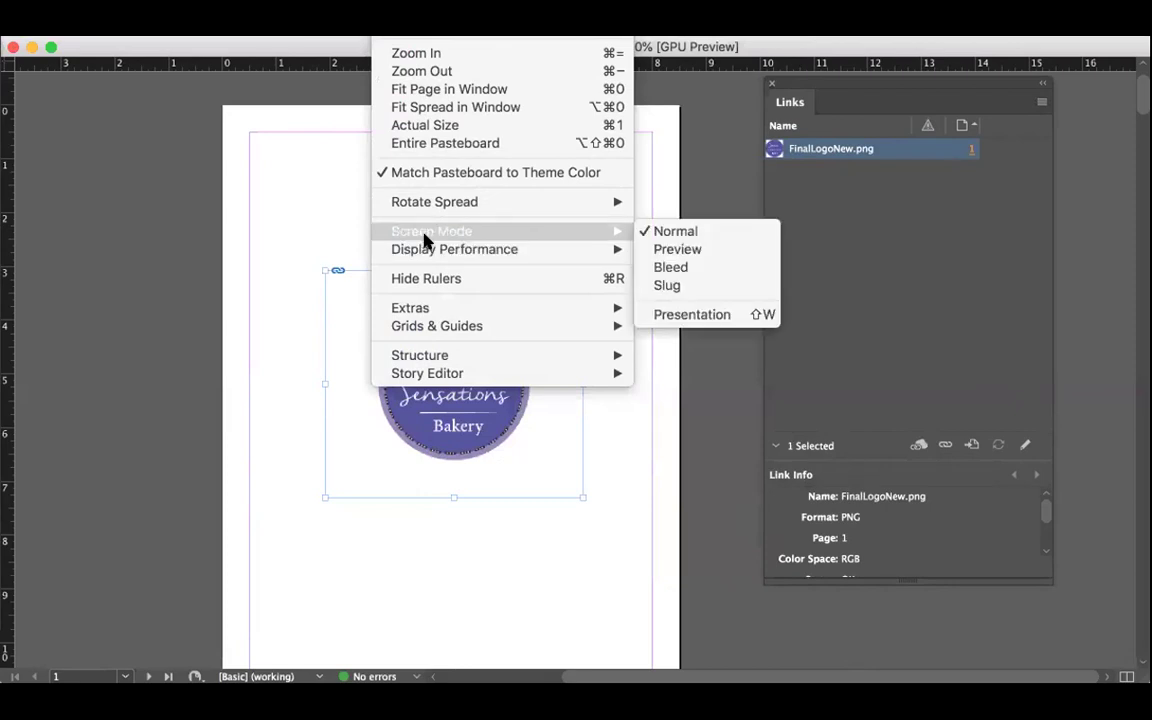
left_click(93, 357)
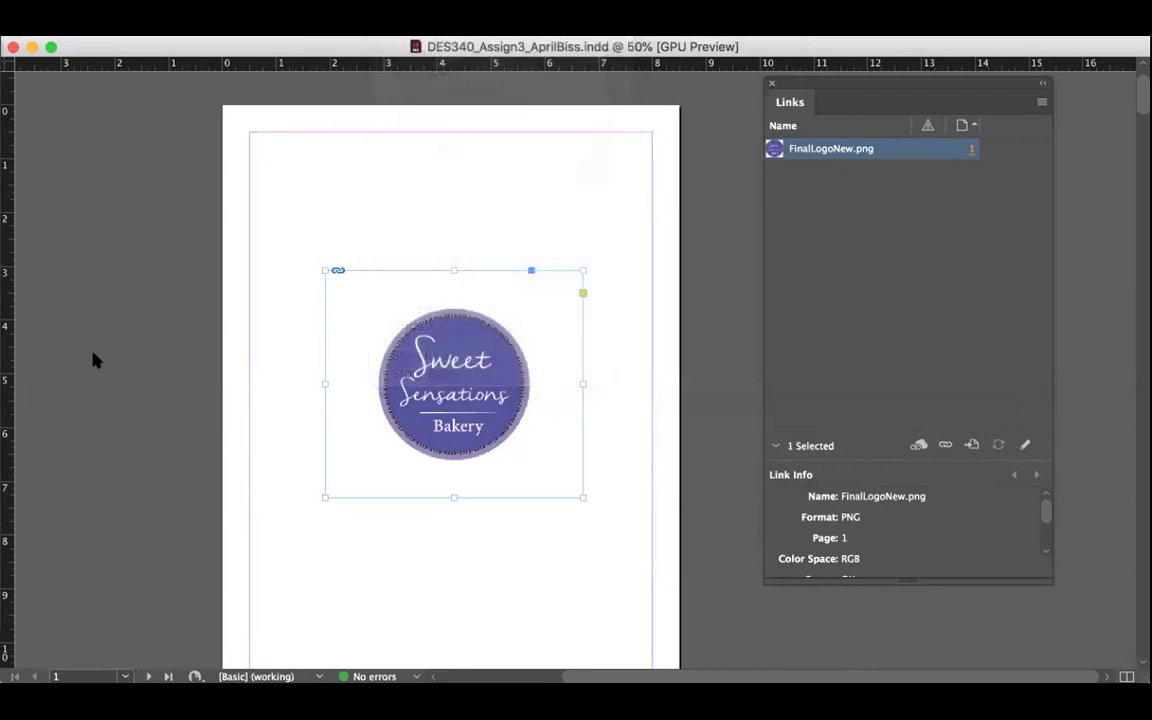
key("super+shift+d")
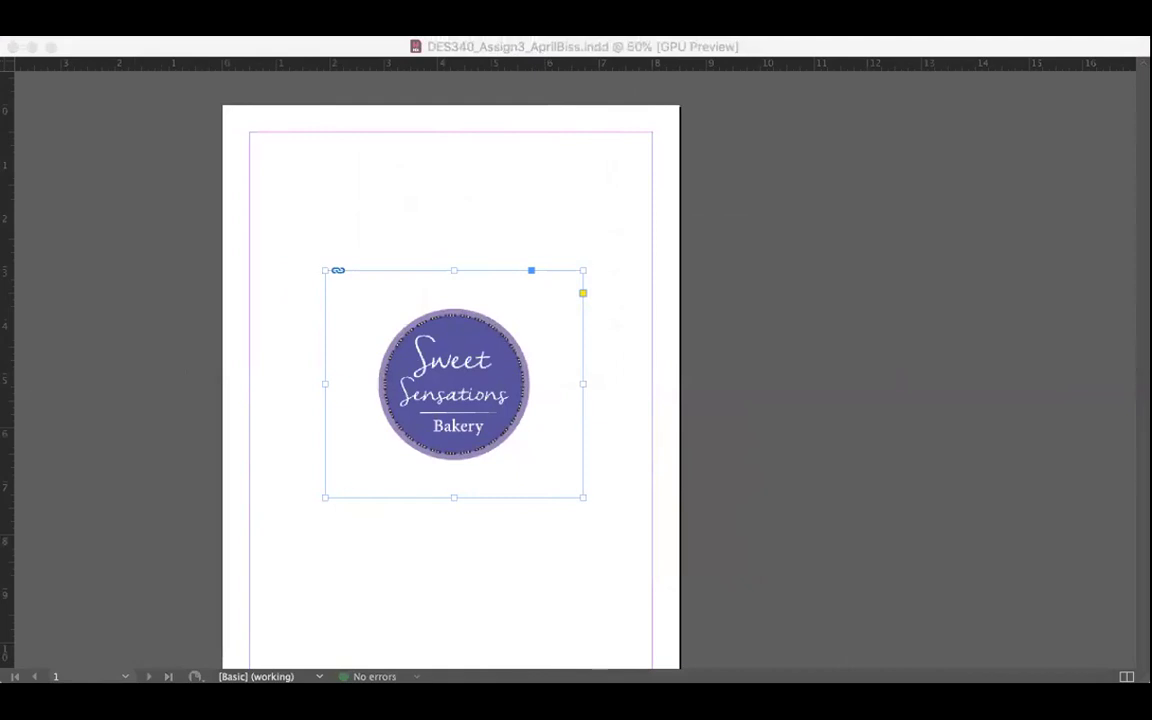
key("super+shift+d")
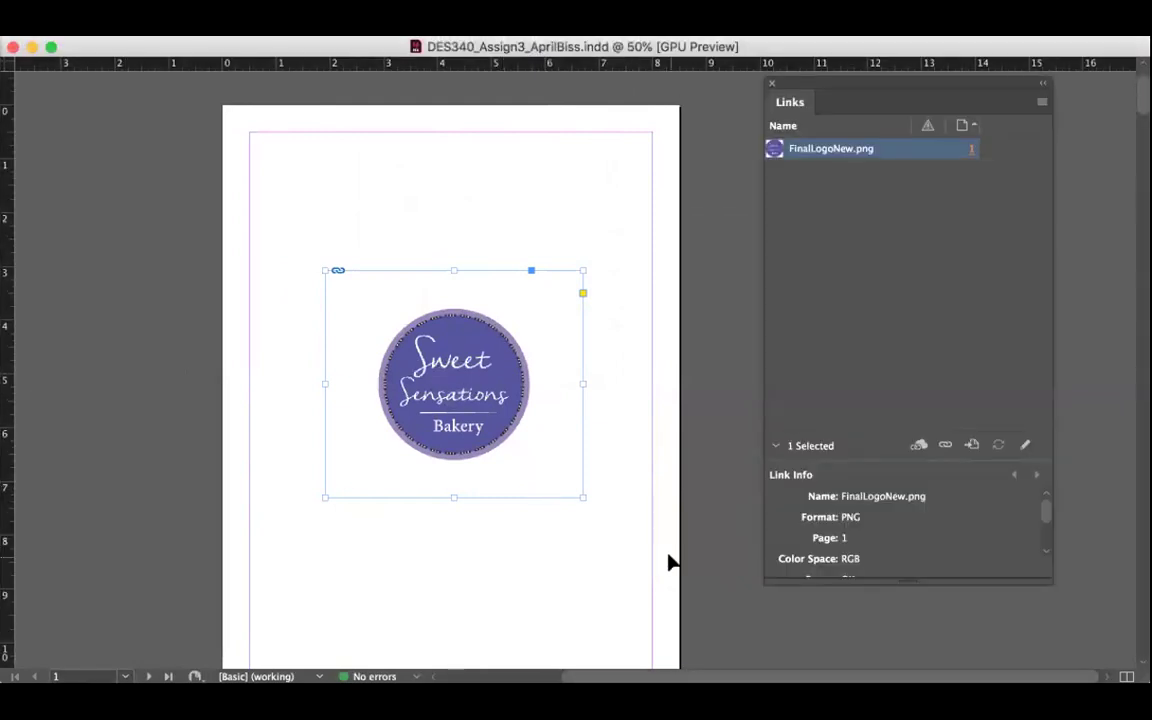
- Enlarge the Link Info section and review the resolution and dimensions of FinalLogoNew.png
scroll(670, 563, "down", 3)
scroll(670, 563, "up", 3)
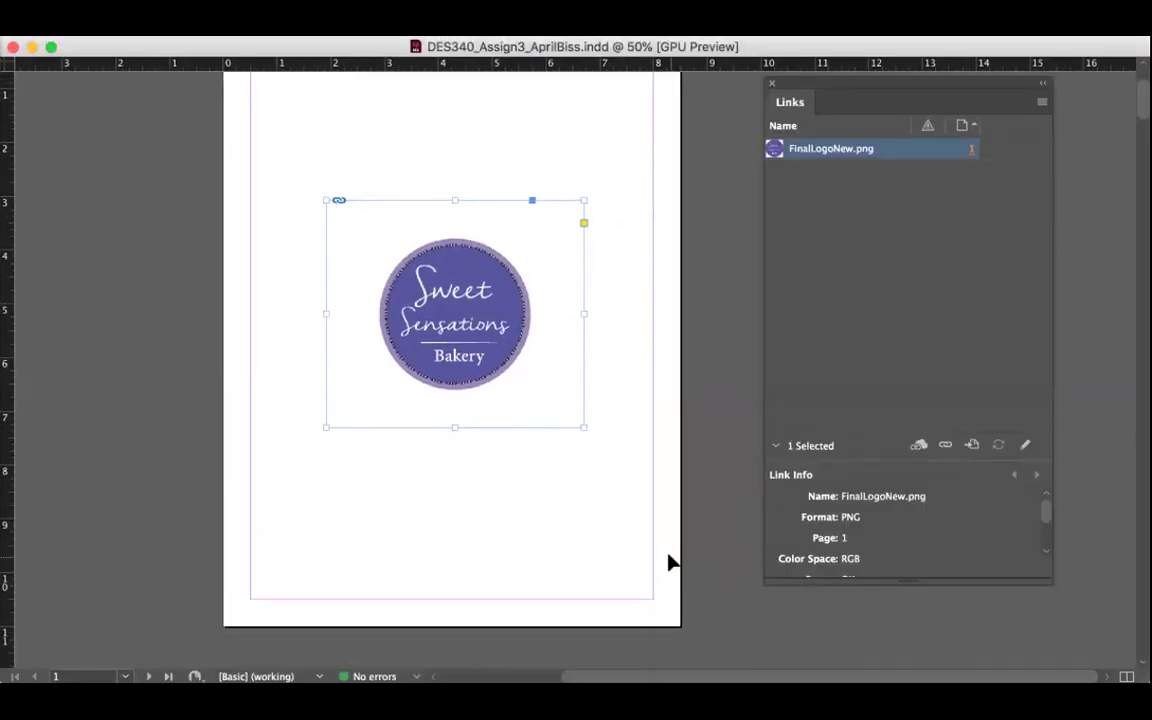
scroll(670, 563, "down", 1)
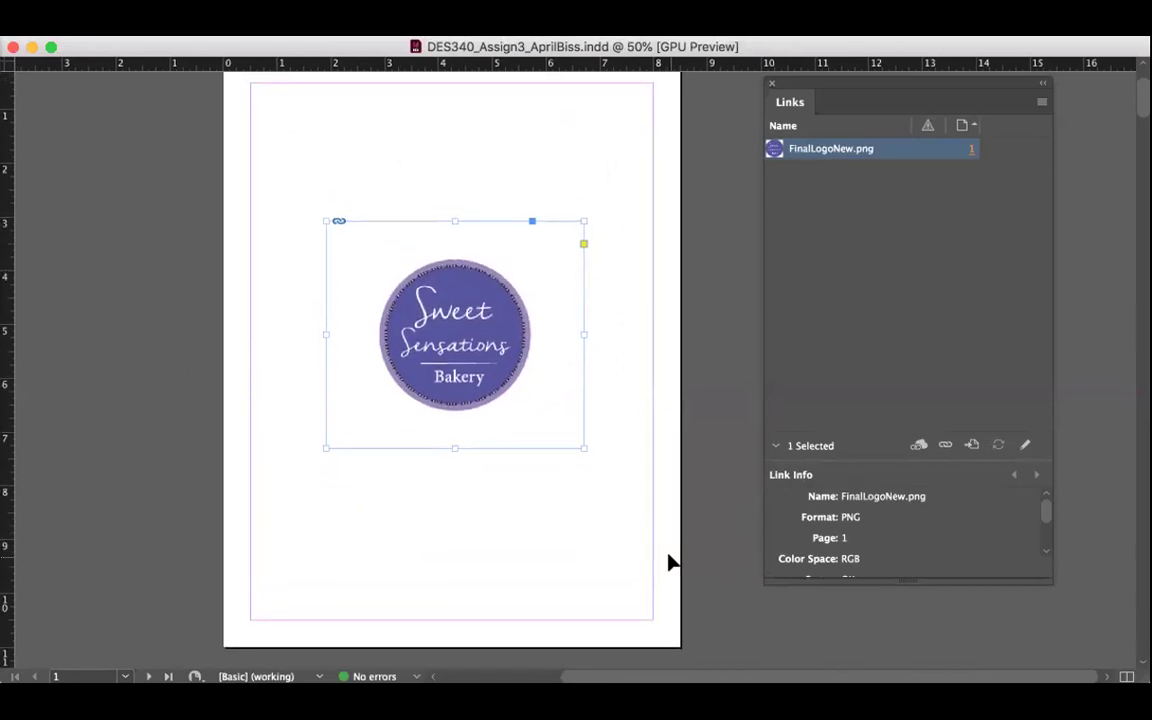
scroll(670, 563, "up", 1)
scroll(861, 543, "down", 3)
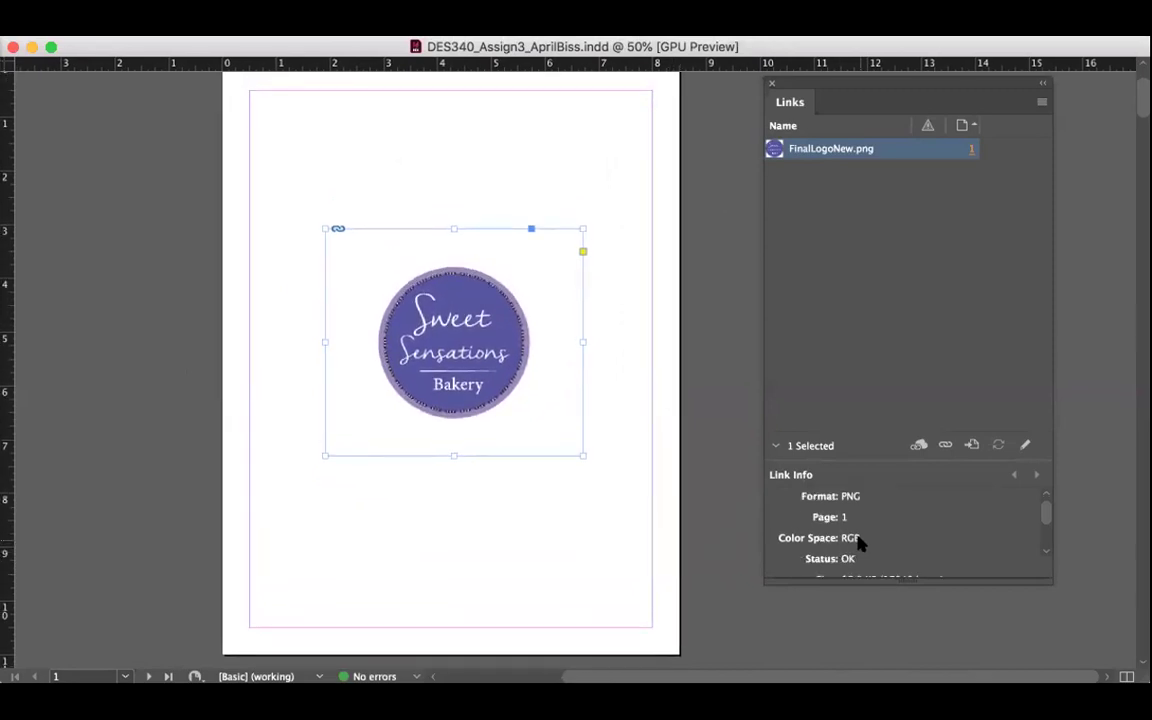
scroll(850, 537, "down", 2)
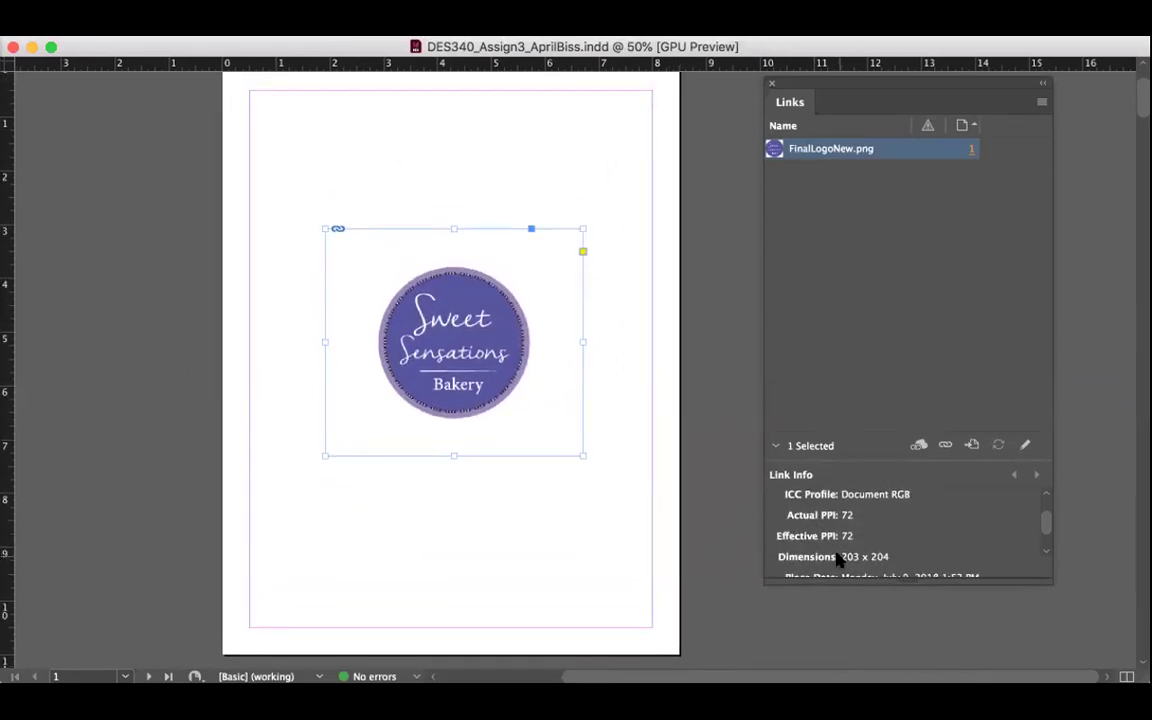
scroll(848, 552, "down", 6)
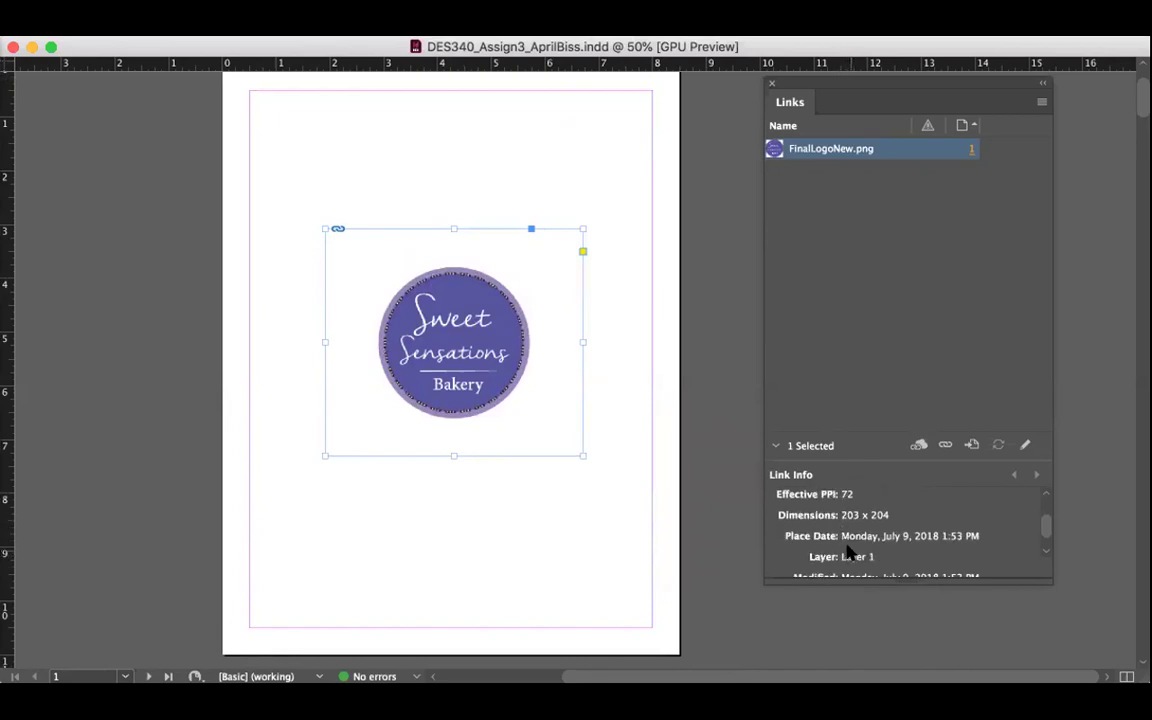
scroll(848, 552, "up", 4)
scroll(847, 520, "up", 1)
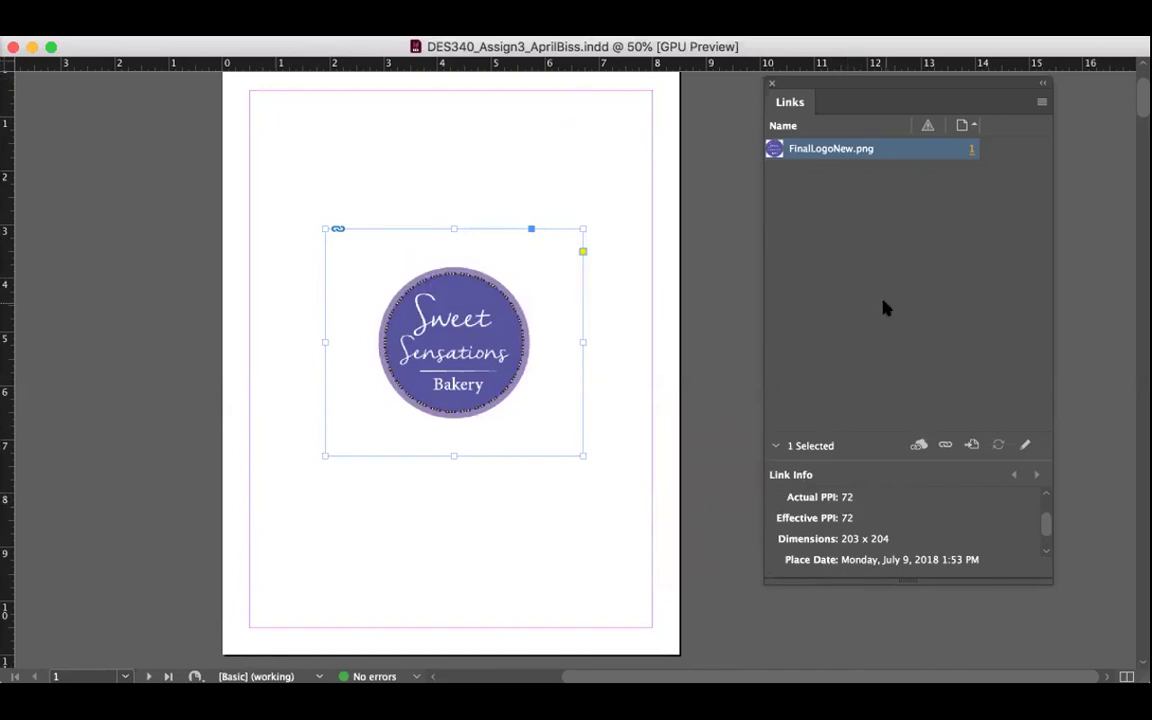
left_click_drag(887, 455, 872, 246)
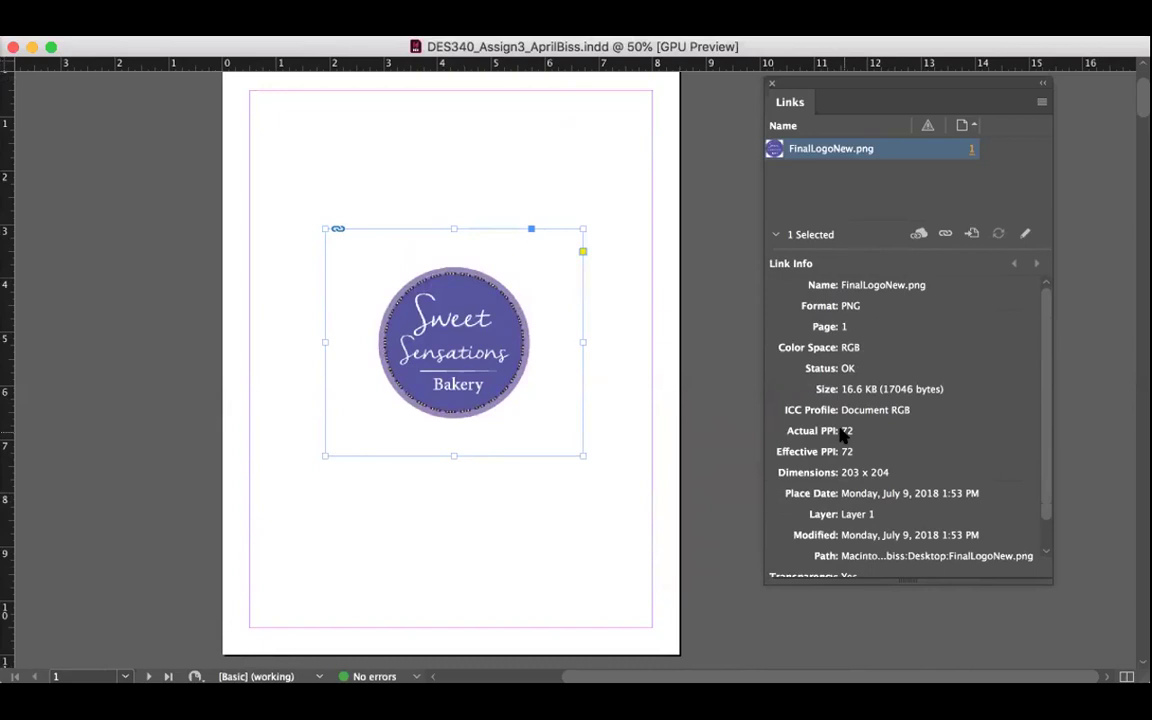
- Widen the logo's frame to span the page's side margins and center the logo within it
left_click(647, 493)
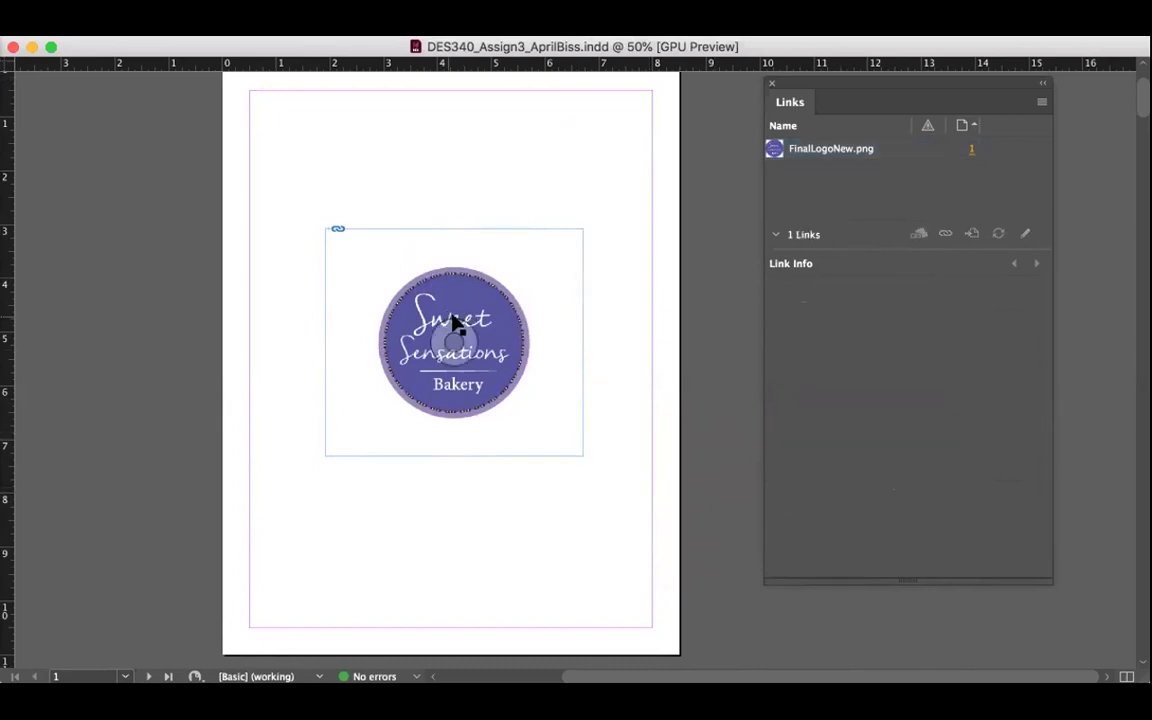
left_click(503, 290)
left_click(661, 337)
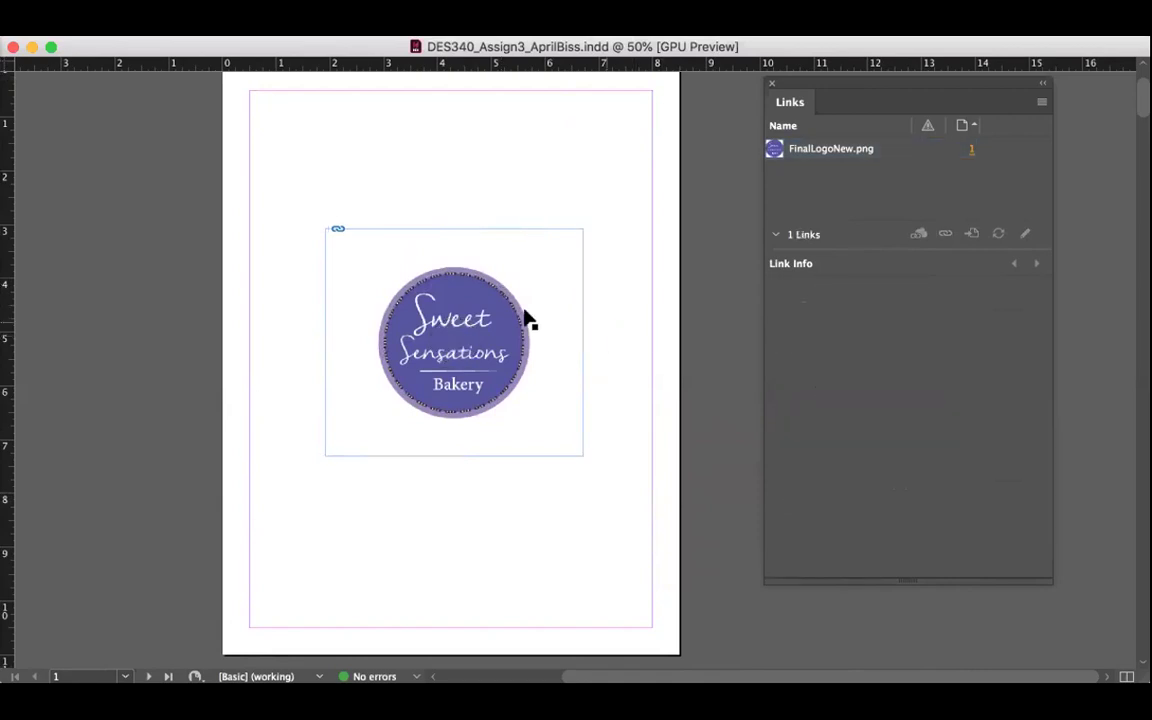
left_click_drag(527, 318, 652, 353)
right_click(268, 350)
mouse_move(302, 267)
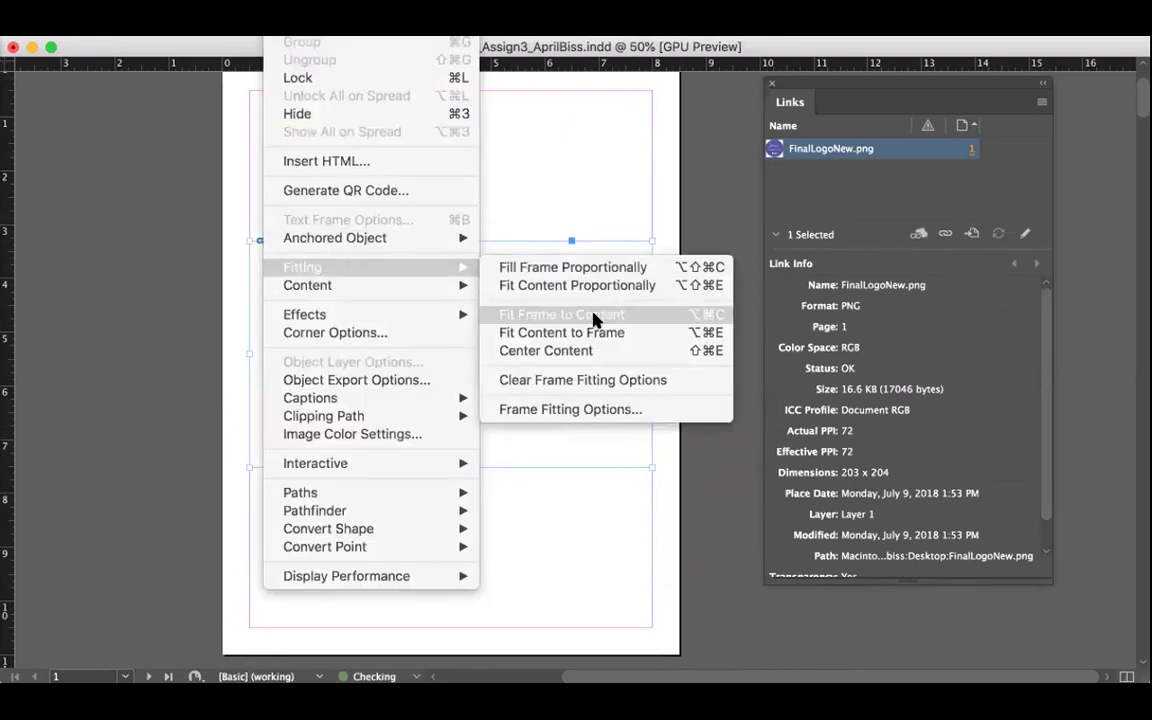
left_click(590, 346)
left_click(704, 548)
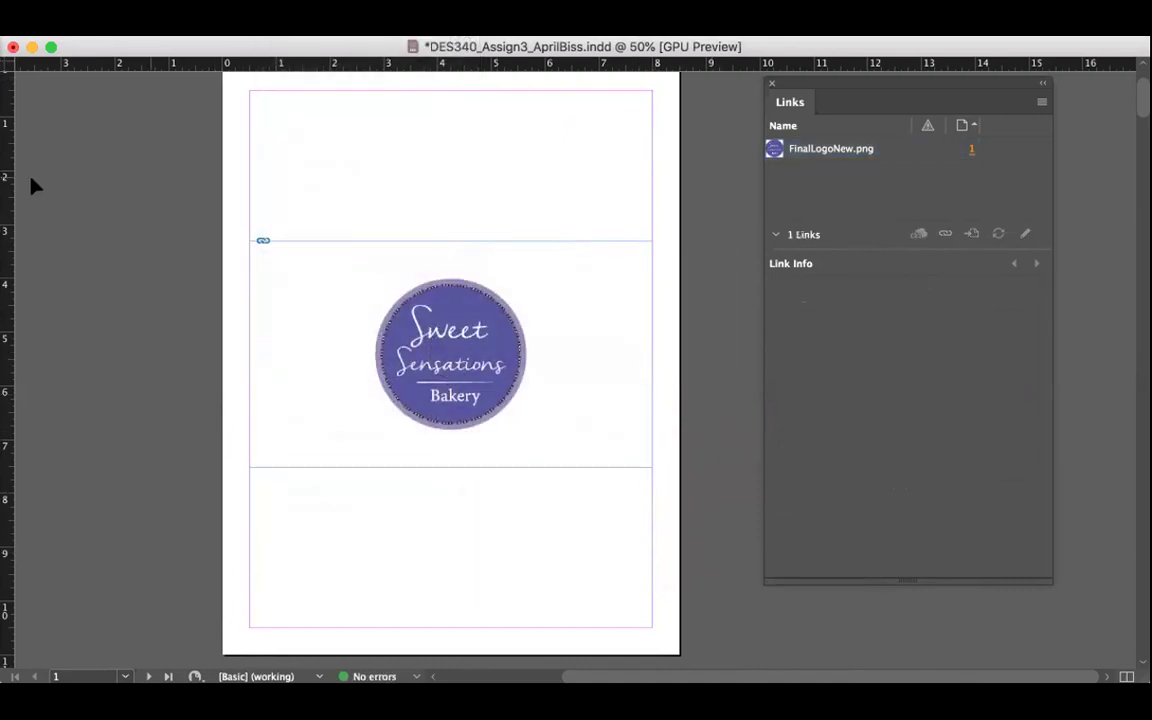
- Draw a light purple filled rectangle covering the entire first page
scroll(21, 218, "up", 1)
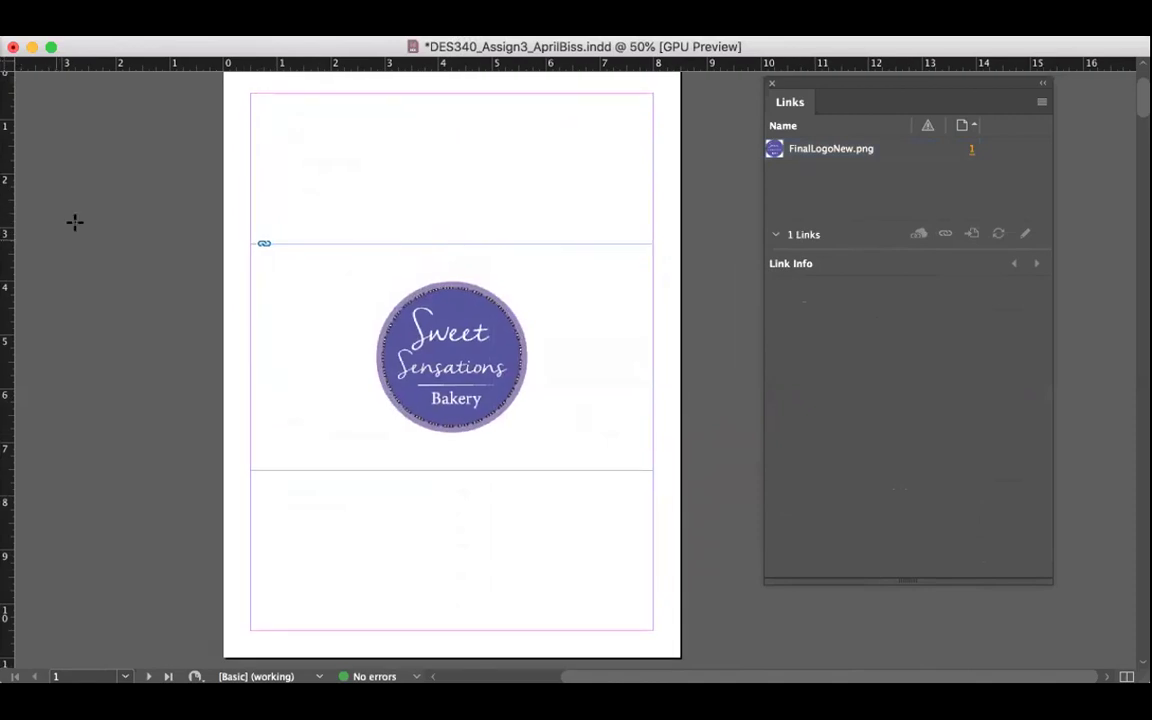
scroll(273, 193, "up", 1)
scroll(273, 194, "up", 1)
left_click_drag(224, 77, 677, 601)
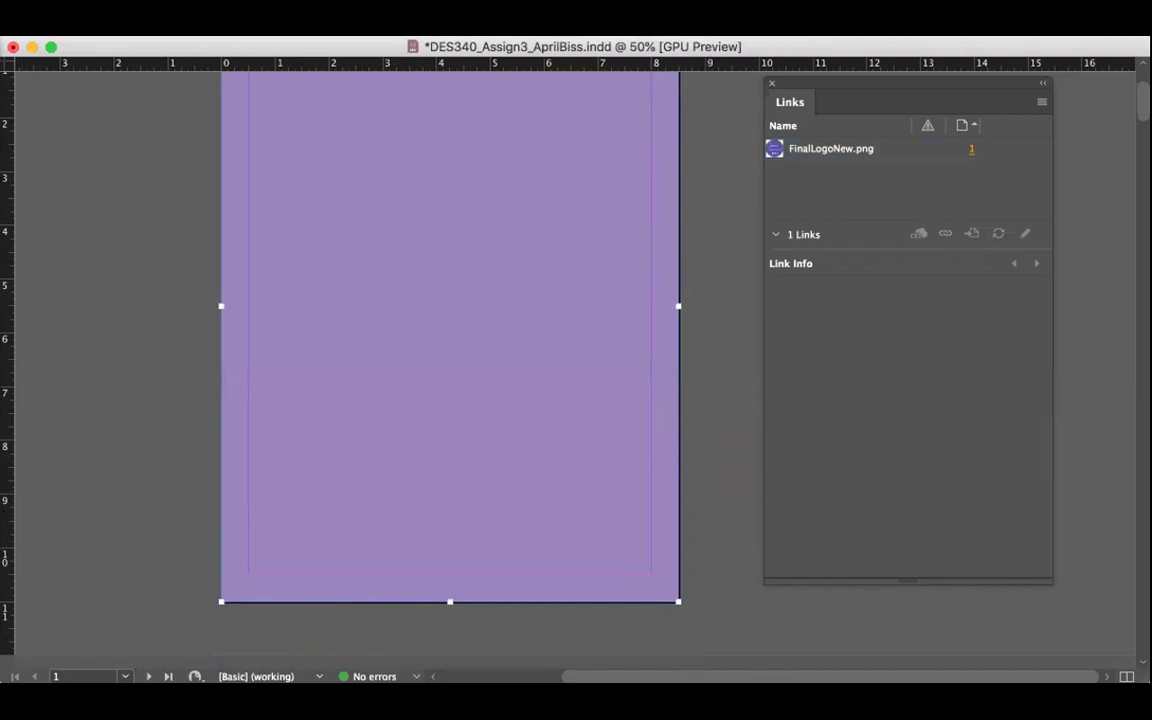
- Send the purple page-size rectangle behind the logo in the stacking order
left_click(180, 20)
mouse_move(290, 20)
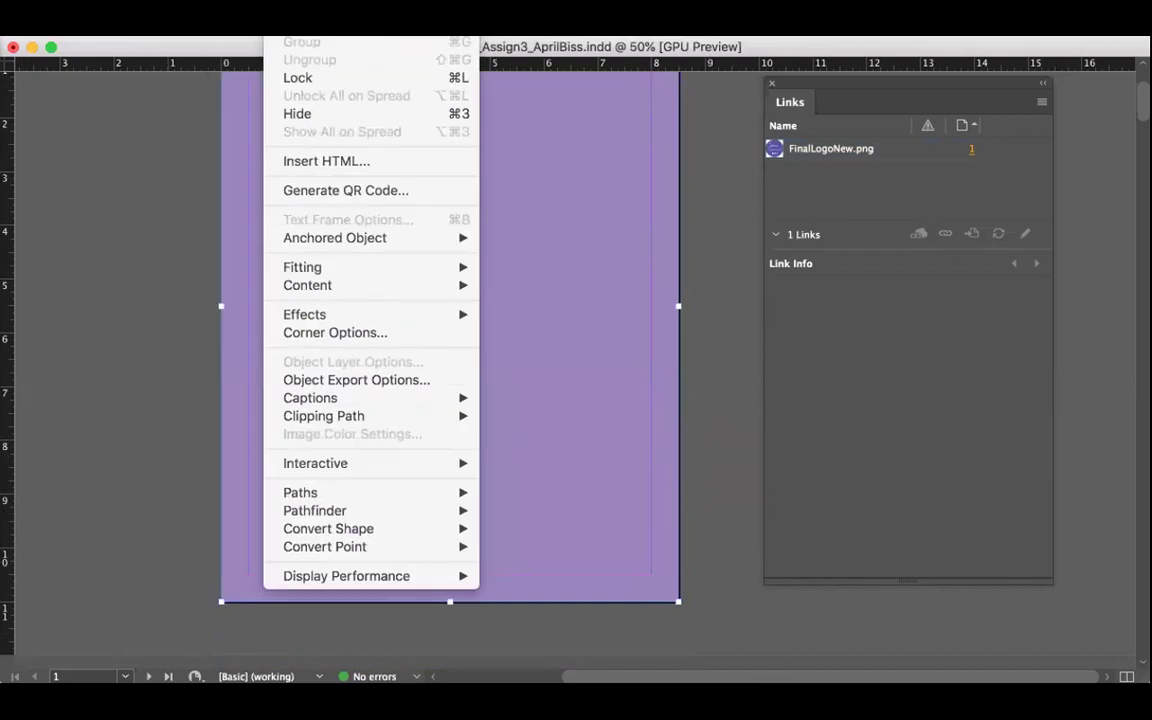
mouse_move(140, 20)
key("super+alt+v")
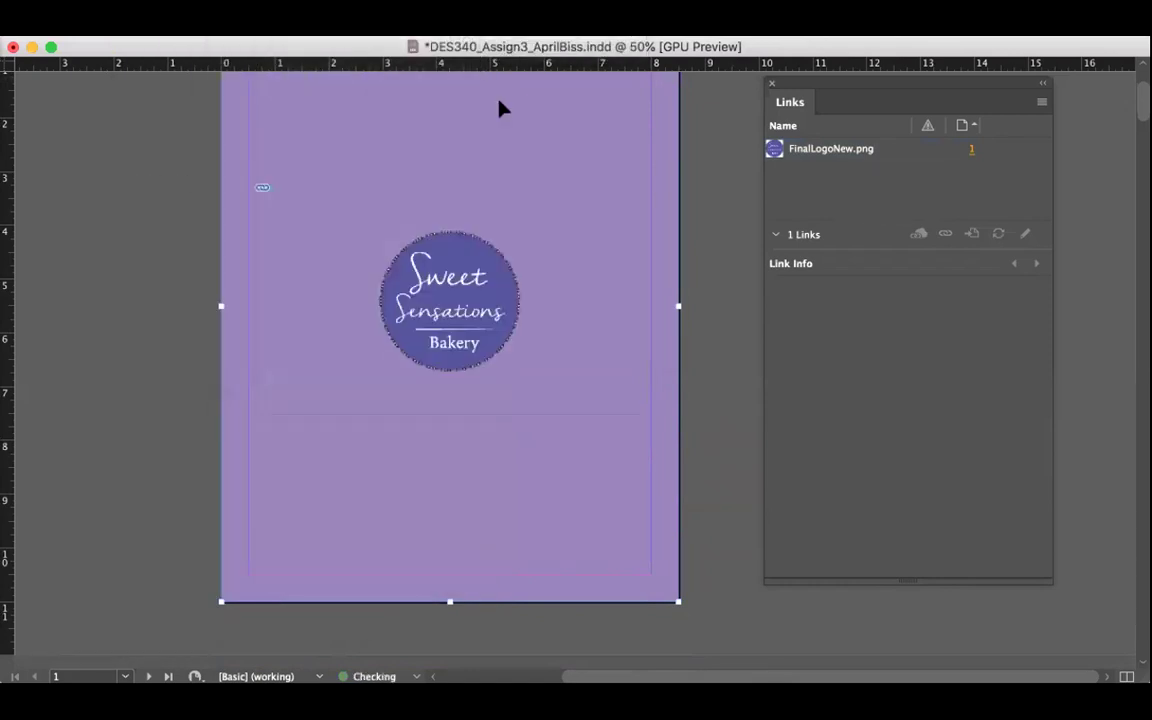
- Change the background rectangle's fill from purple to black, RGB 0, 0, 0
mouse_move(452, 324)
left_mouse_down()
mouse_move(530, 370)
mouse_move(496, 419)
mouse_move(282, 490)
left_mouse_up()
left_click_drag(561, 295, 568, 466)
left_click(692, 183)
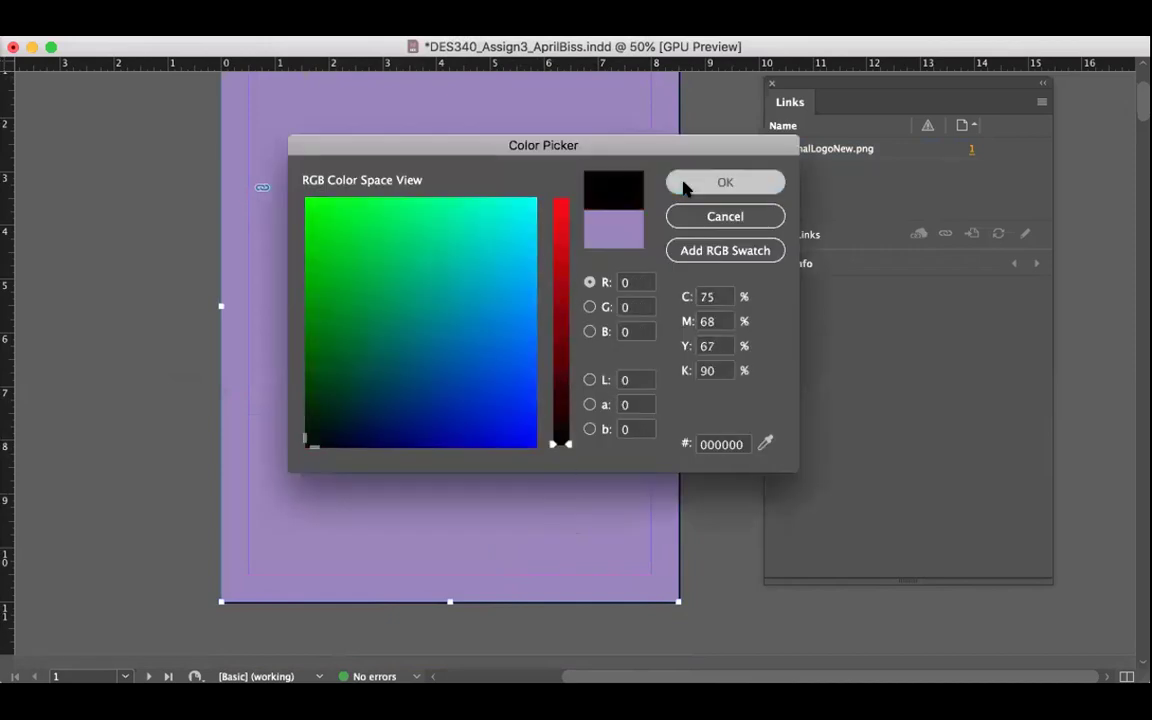
- Draw a text frame across the side margins just below the logo frame and enter a brand guidelines title in capitals
scroll(168, 408, "up", 3)
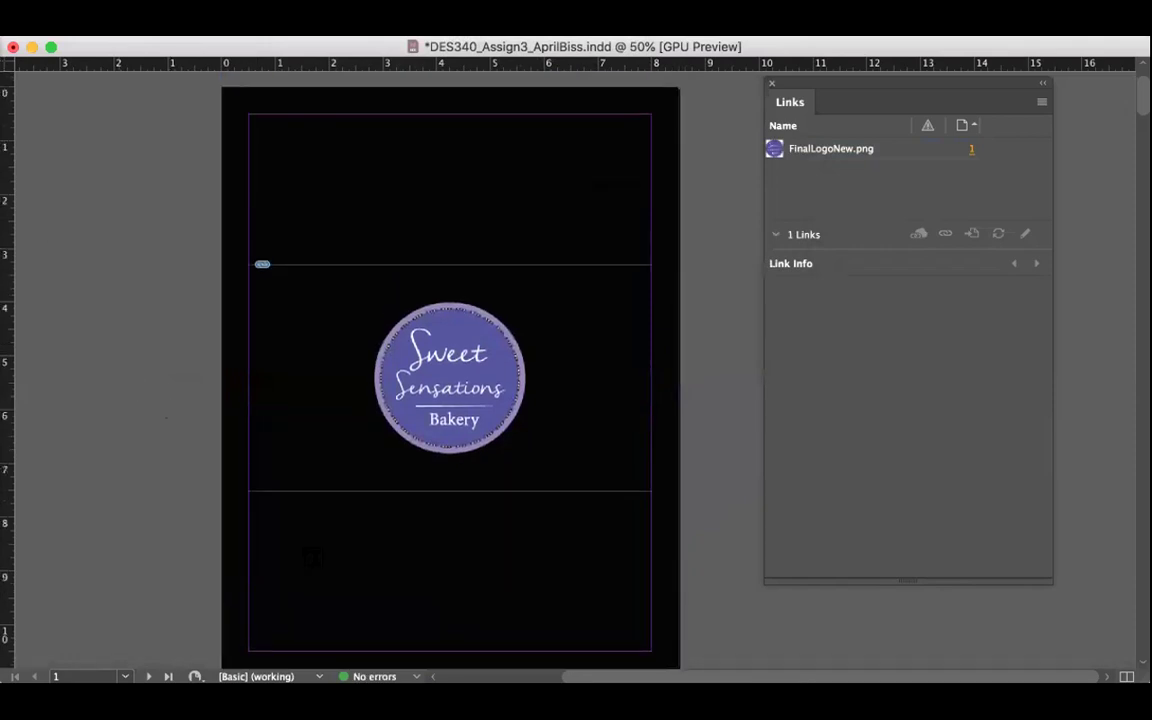
left_click_drag(250, 505, 650, 578)
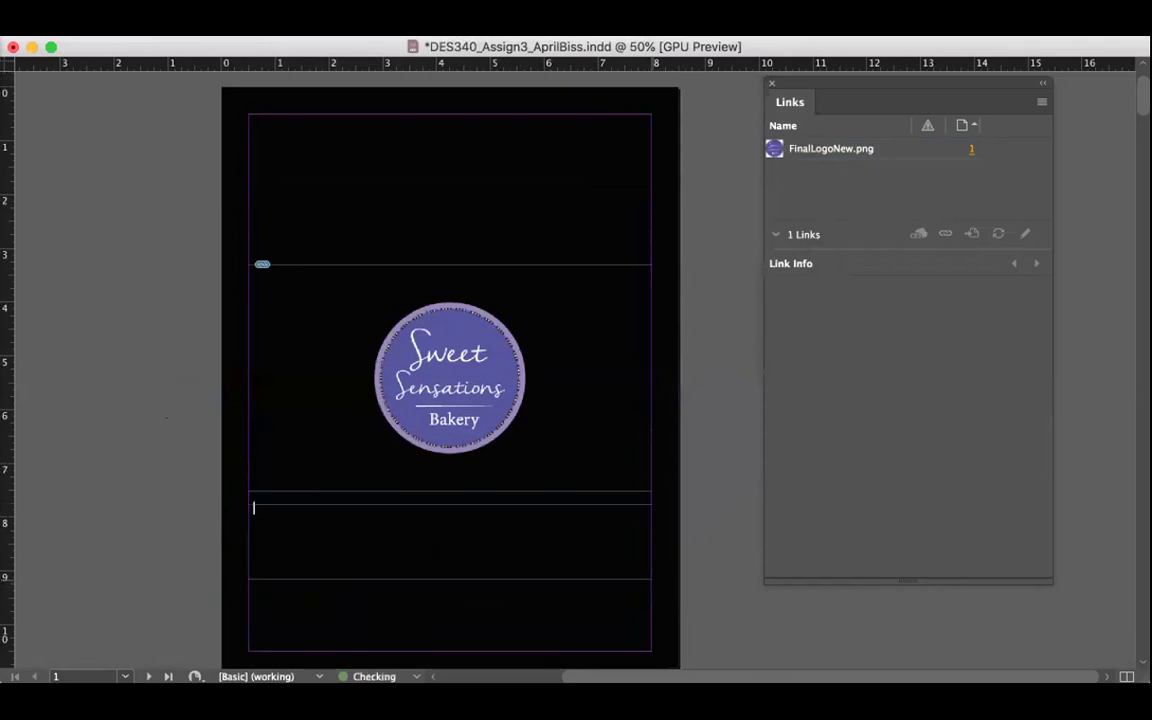
type("Sen")
- Set all the title text to white so that it contrasts with the black background
key("super+a")
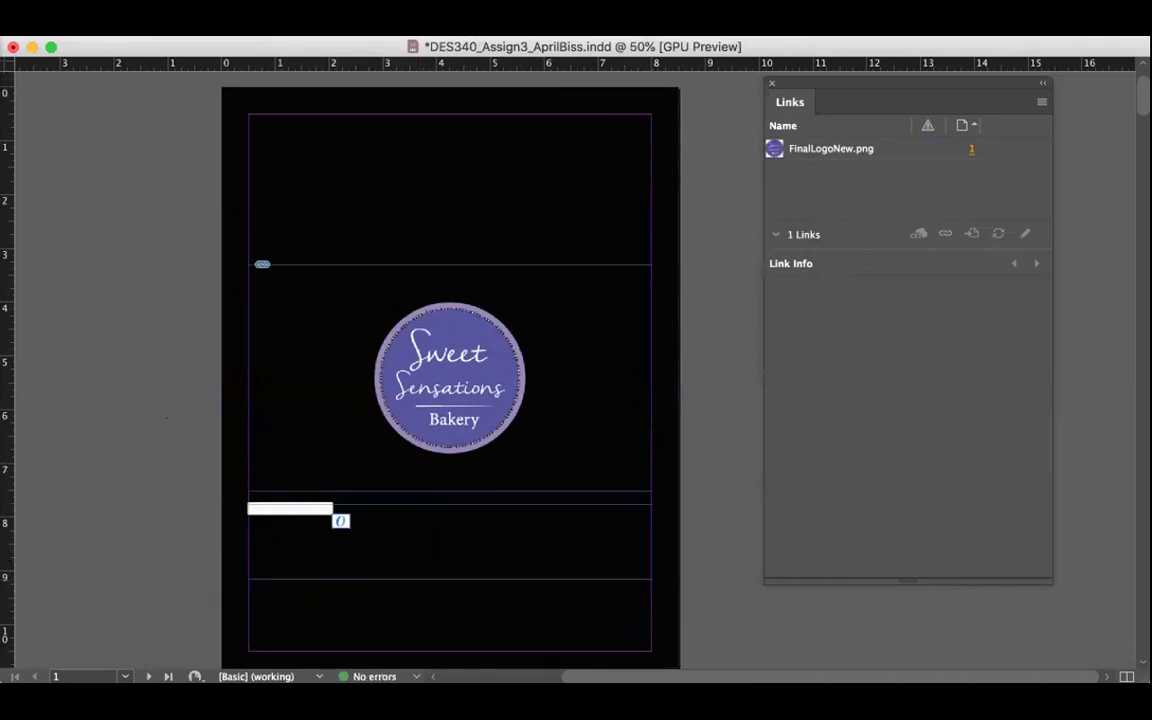
left_click_drag(475, 287, 558, 147)
left_click_drag(561, 200, 586, 149)
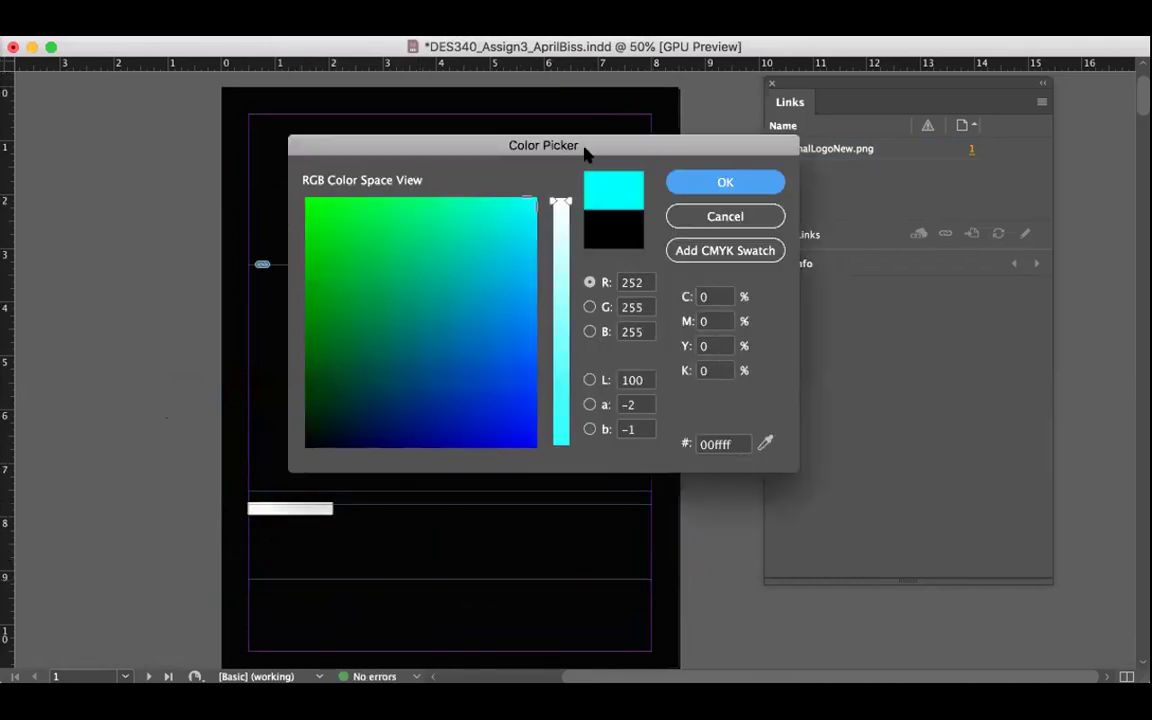
left_click(692, 183)
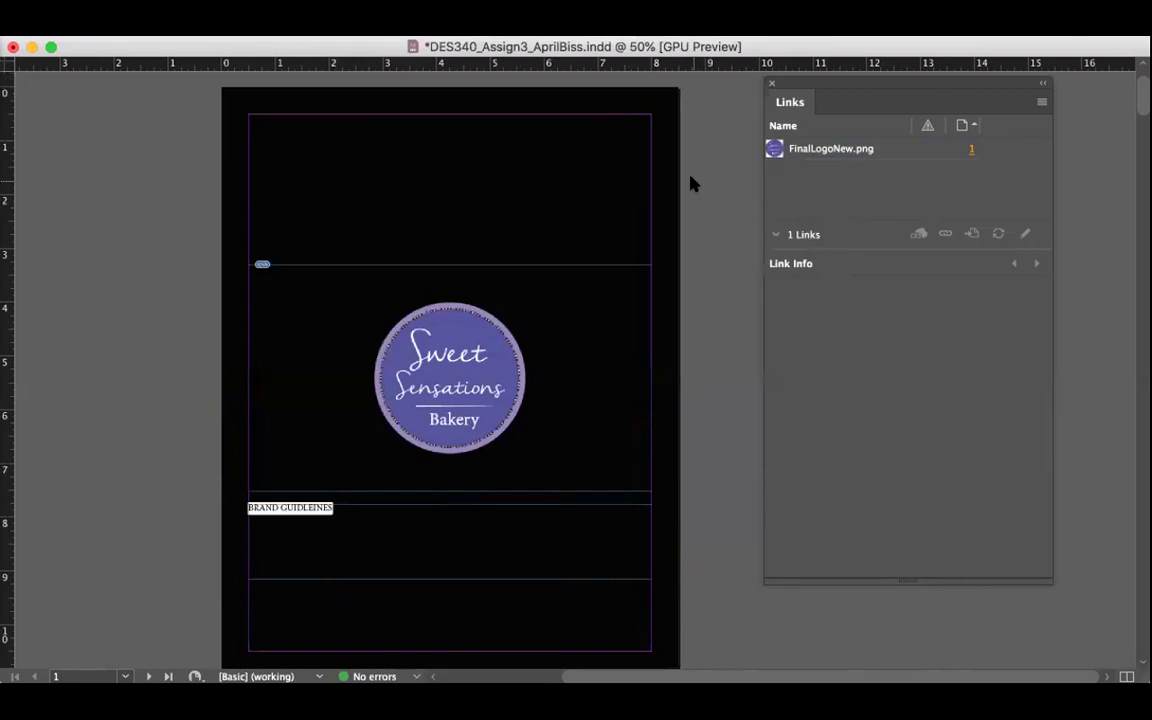
- Correct the misspelled second word of the title so it reads BRAND GUIDELINES
left_click(327, 507)
double_click(306, 507)
type("GUIDE")
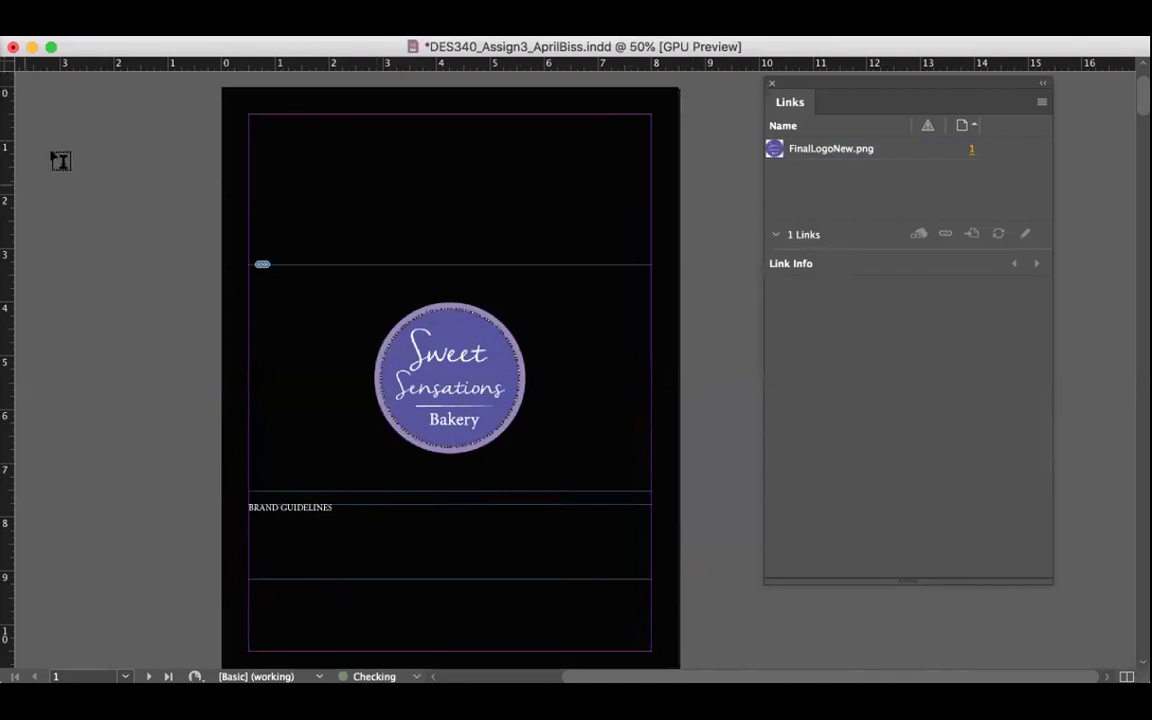
- Center the BRAND GUIDELINES line in its frame and set its font size to 18 pt
key("super+a")
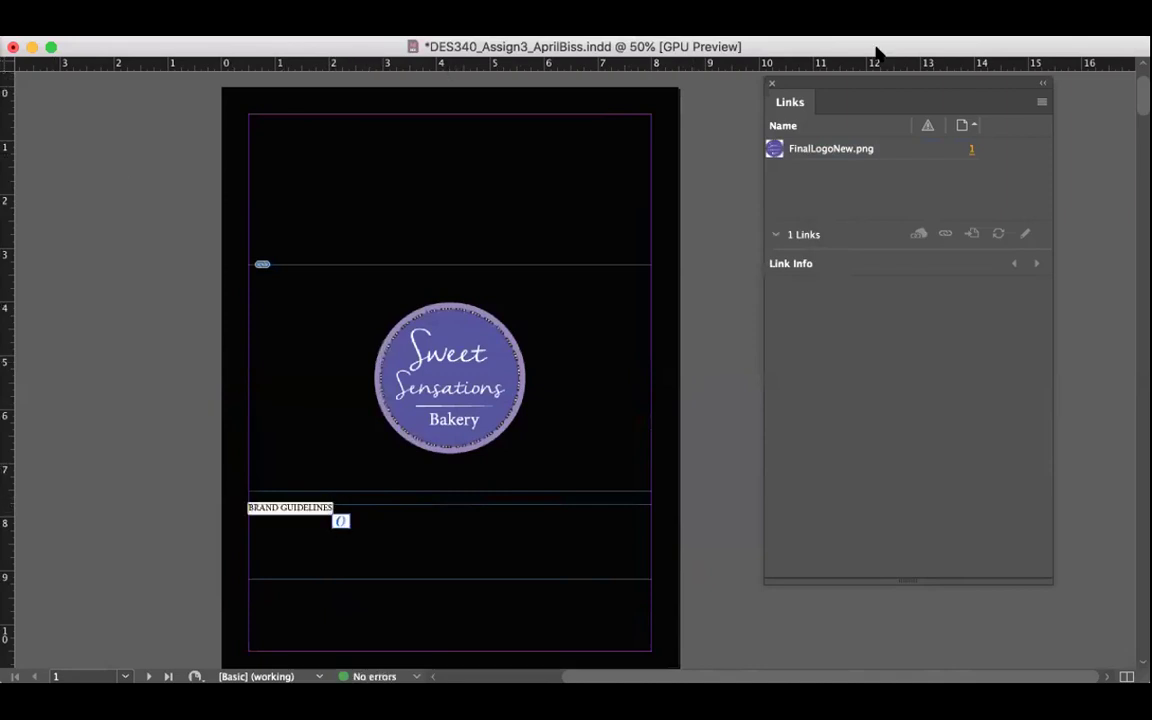
key("super+shift+c")
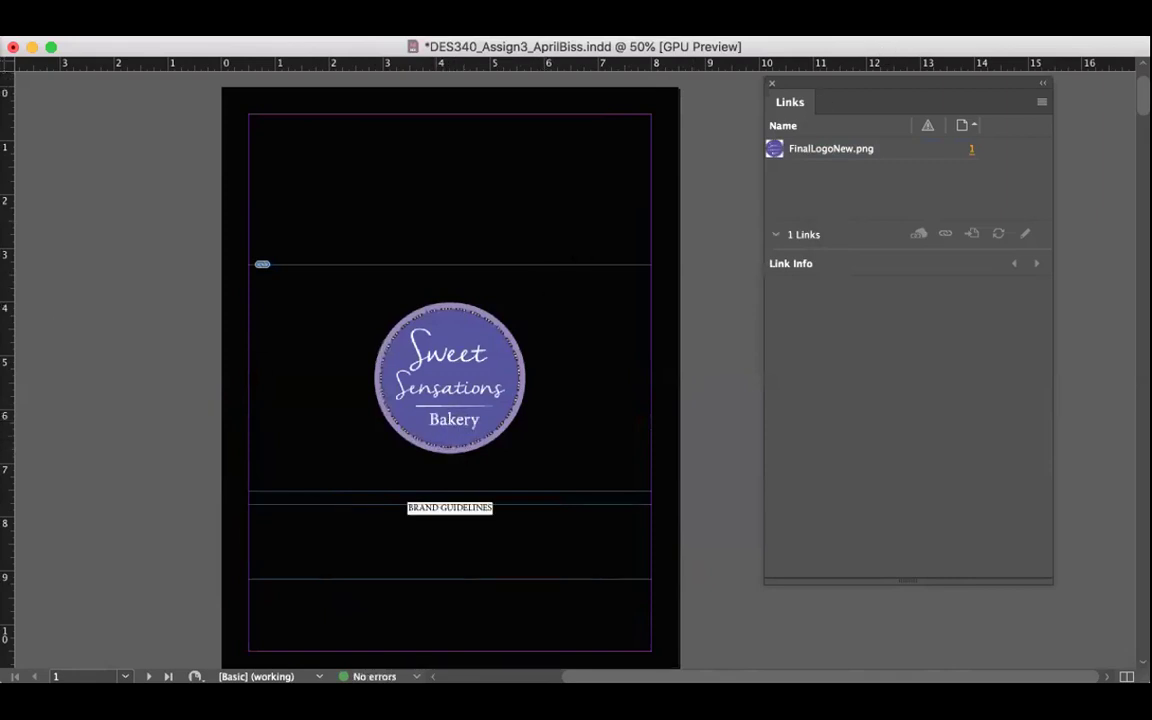
key("super+Tab")
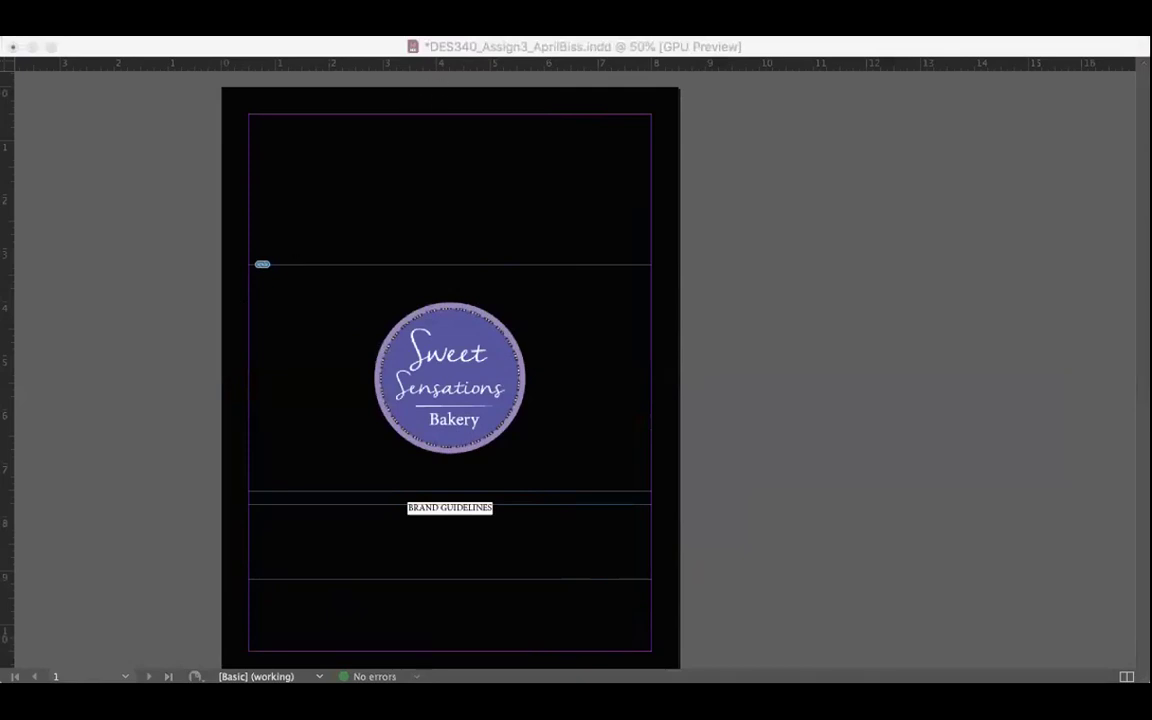
key("super+shift+d")
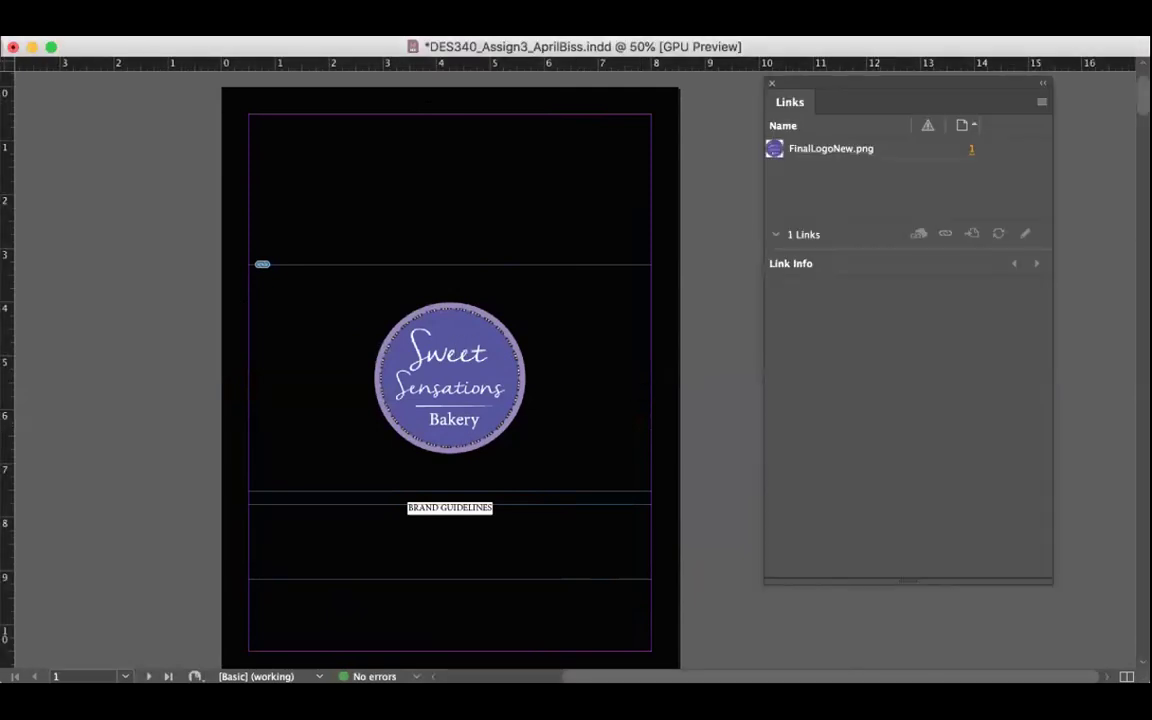
left_click(93, 120)
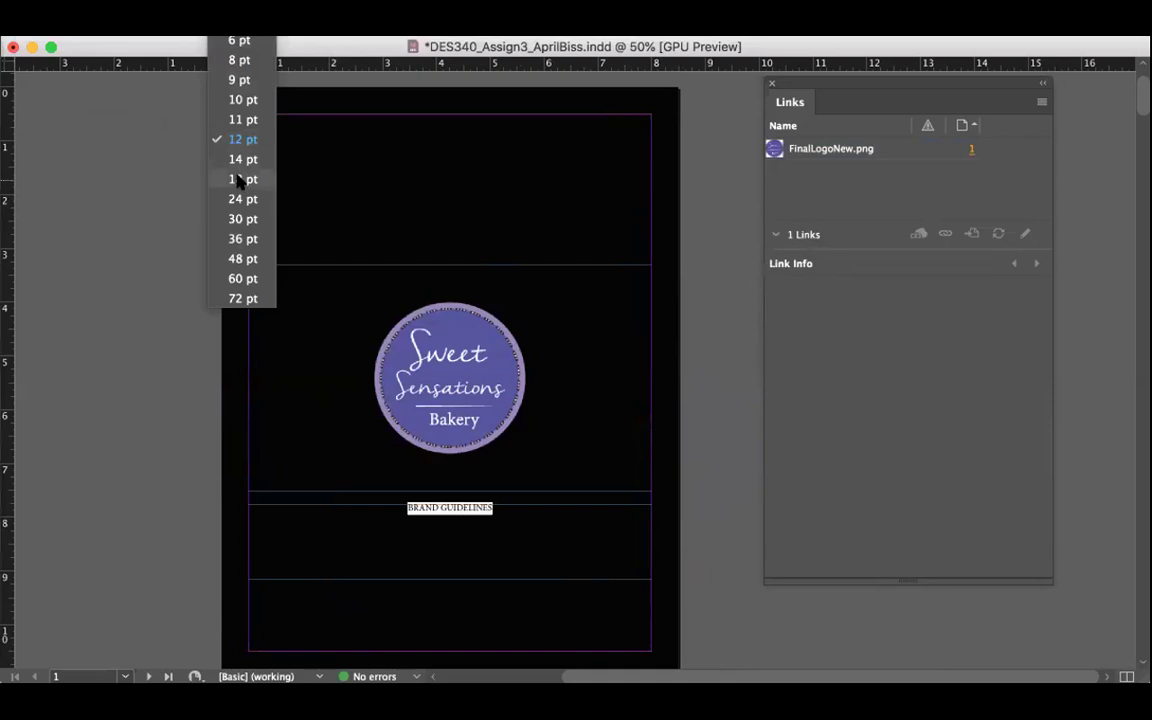
left_click(226, 176)
- Append "• 2018 • DES340" and the designer's full name in capitals to the BRAND GUIDELINES line
left_click(517, 509)
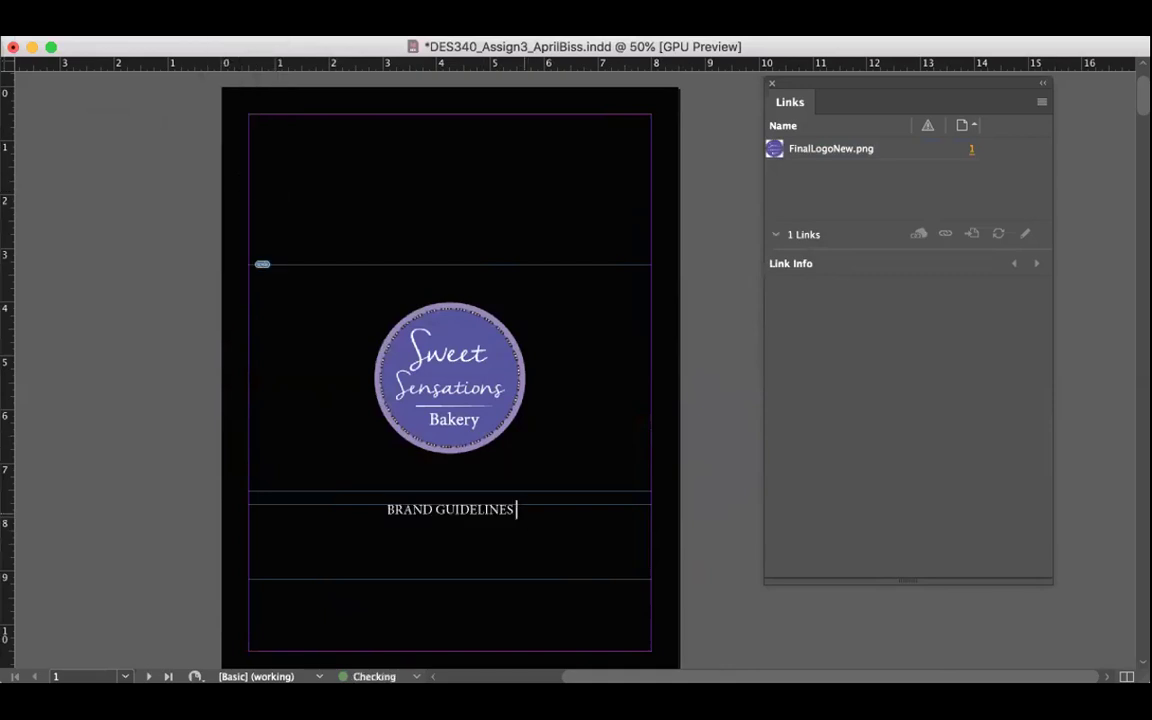
type("•")
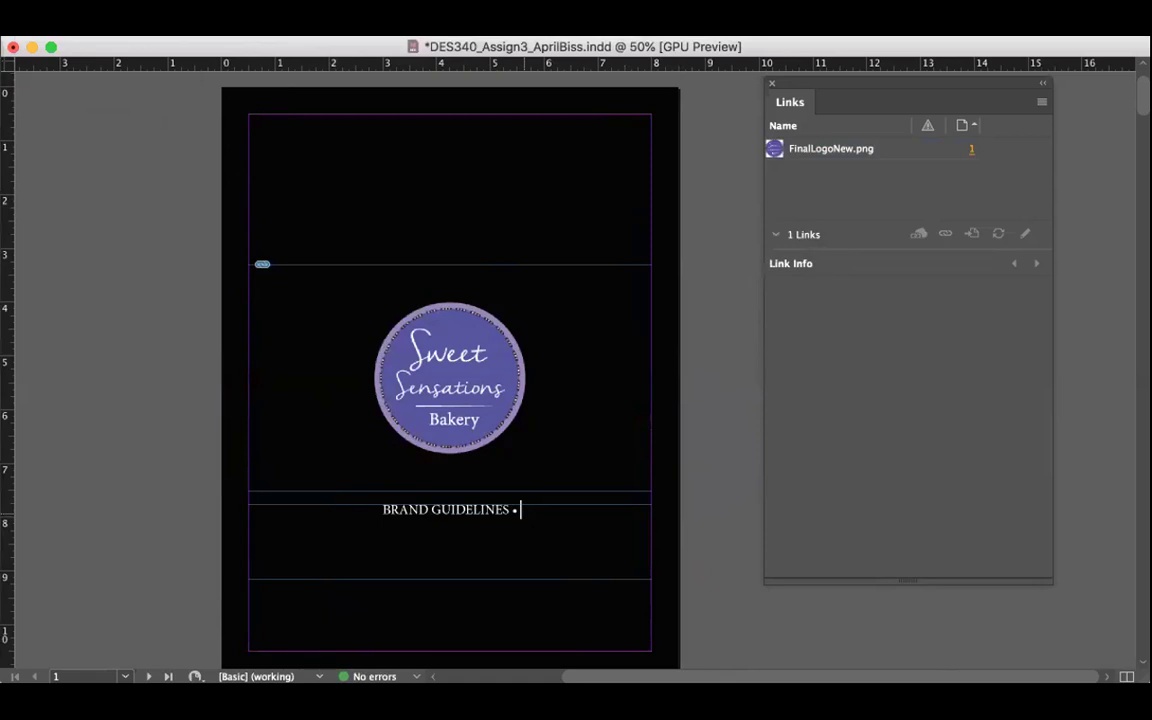
type(" 2018")
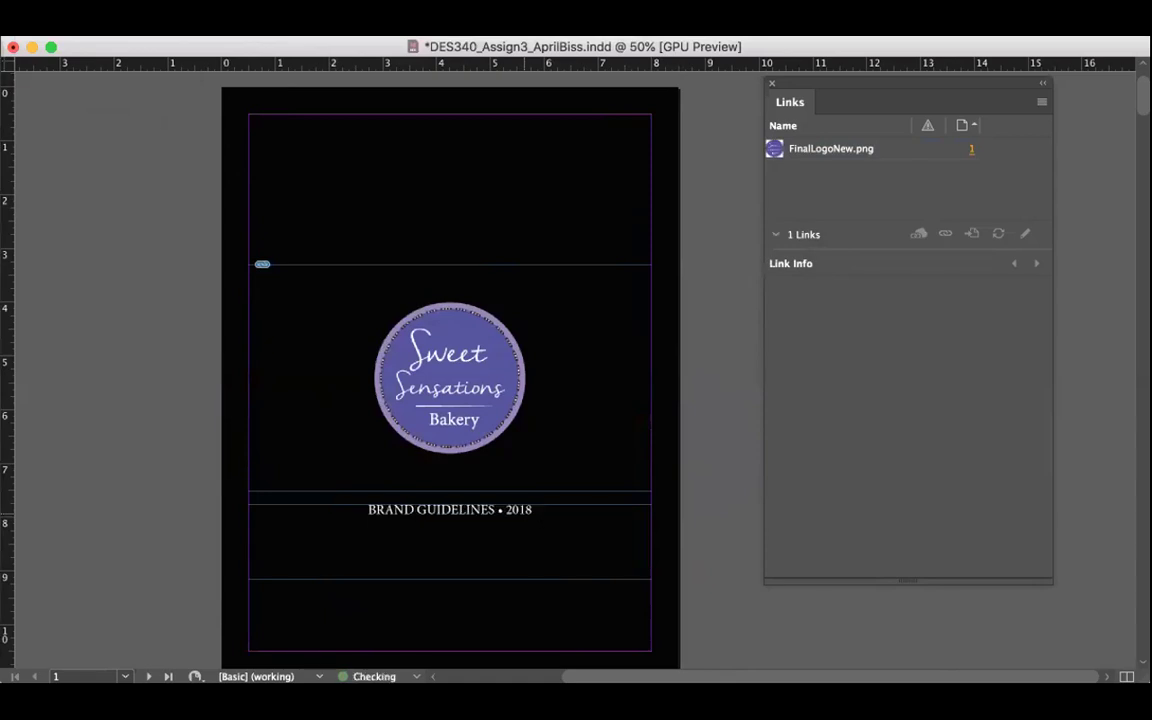
type(" •")
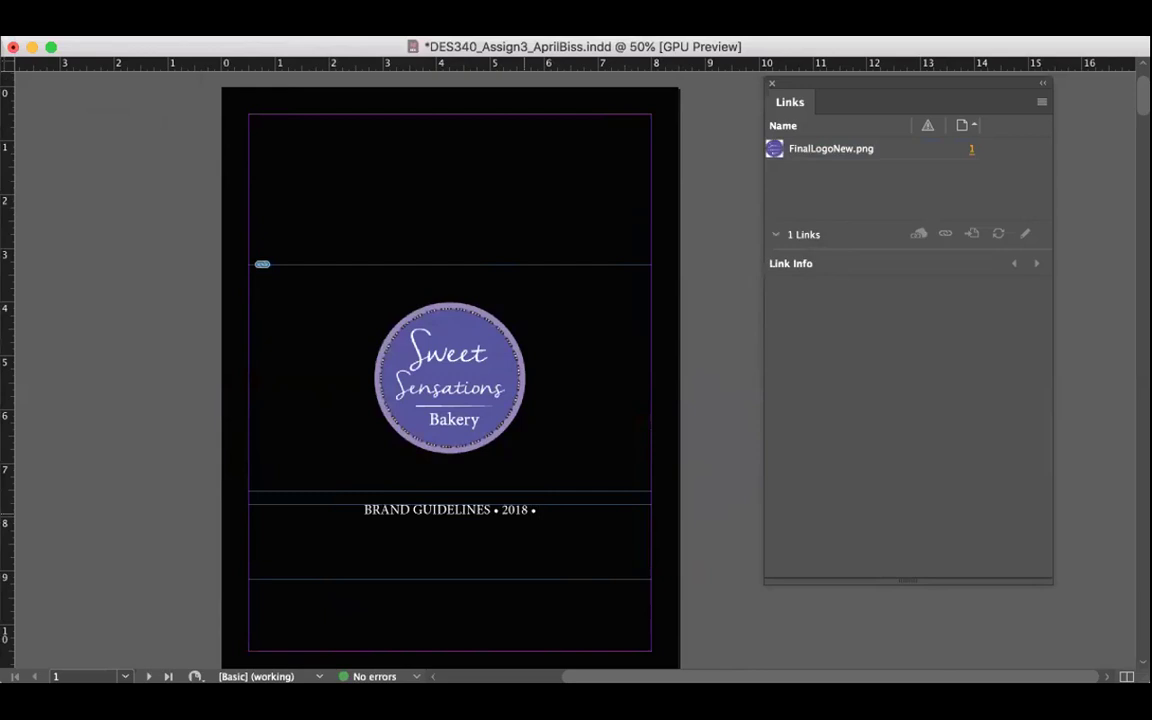
type(" DES340 April Bis")
key("BackSpace")
key("BackSpace")
key("BackSpace")
key("BackSpace")
key("BackSpace")
key("BackSpace")
key("BackSpace")
key("BackSpace")
type("PRIL BISS")
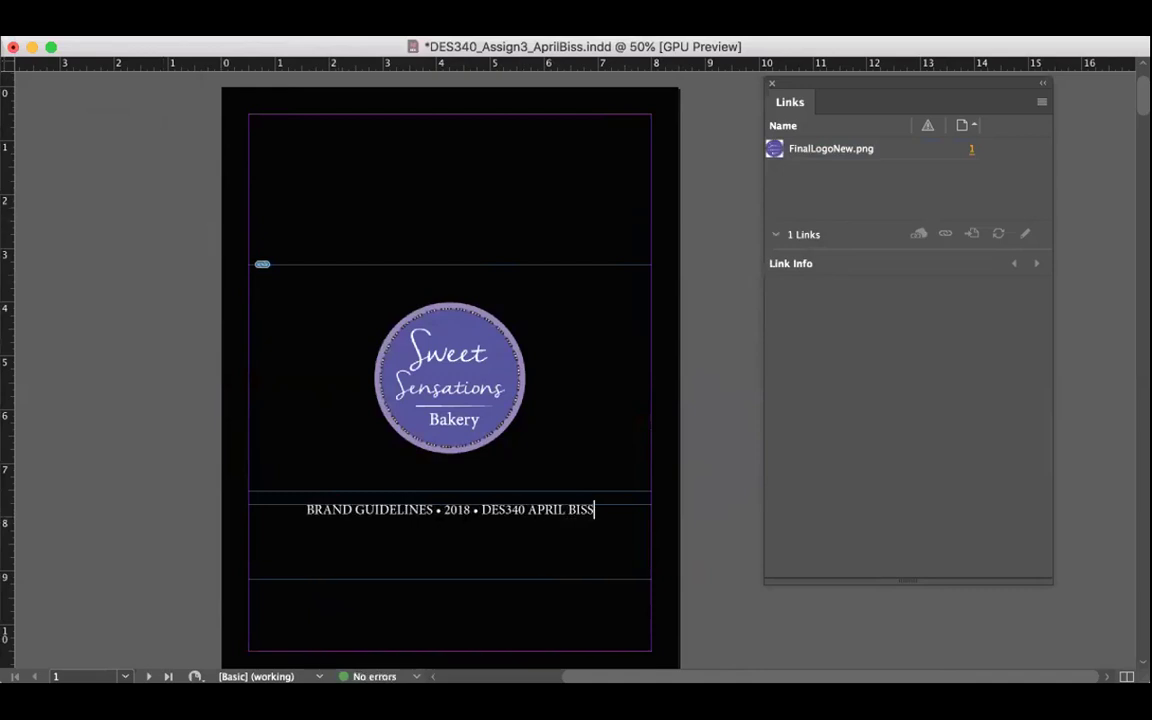
- Lower the title's text frame to about 8.2 inches down the page and raise the logo by about 0.8 inch
key("Escape")
left_click_drag(450, 501, 481, 586)
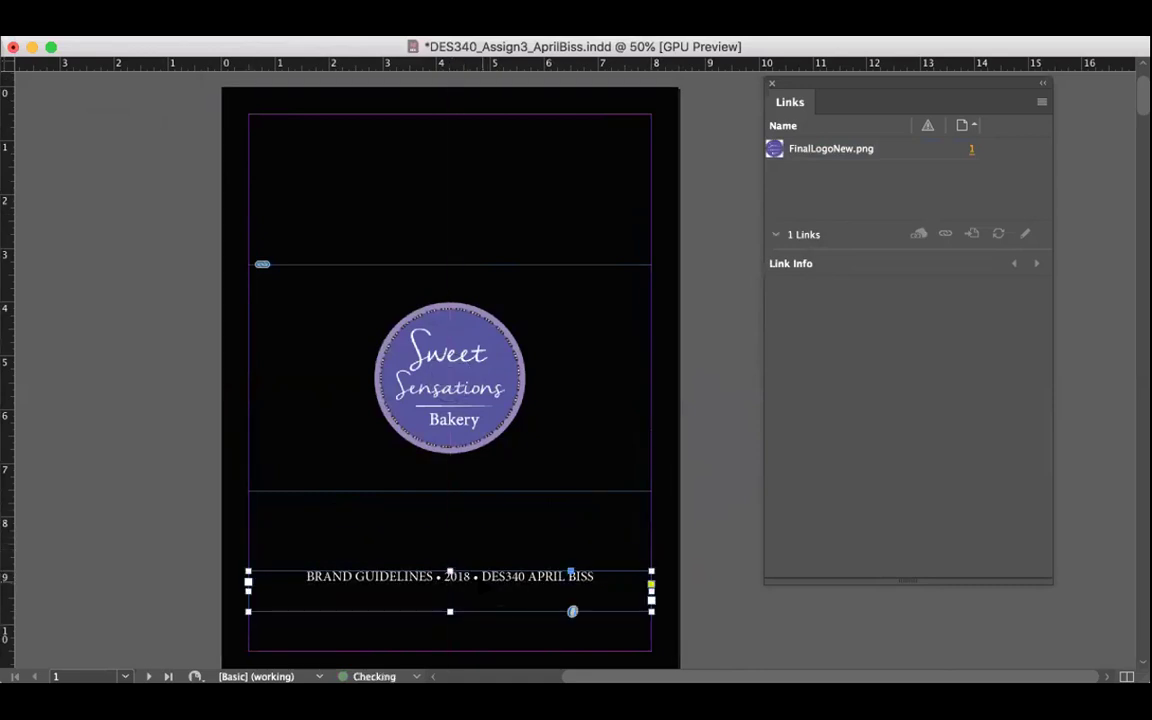
left_click_drag(500, 405, 500, 360)
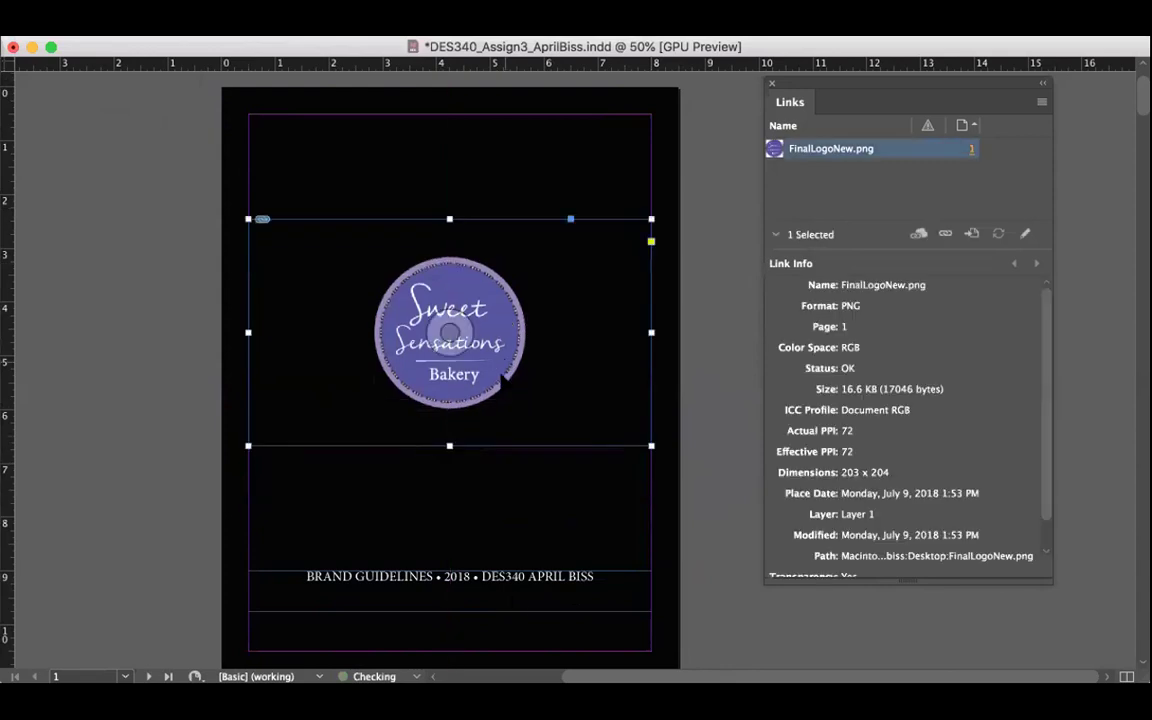
left_click_drag(520, 578, 521, 535)
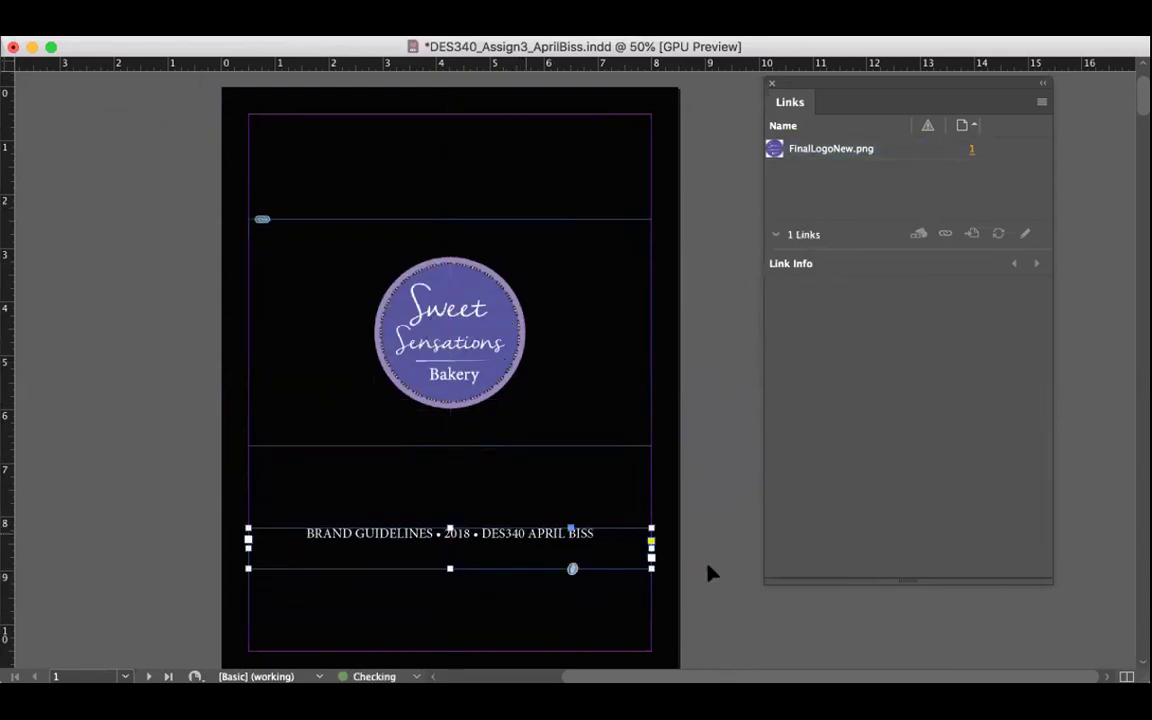
left_click(727, 593)
- Raise the logo further so its frame starts about 2 inches down the page, and save the document
scroll(727, 593, "down", 1)
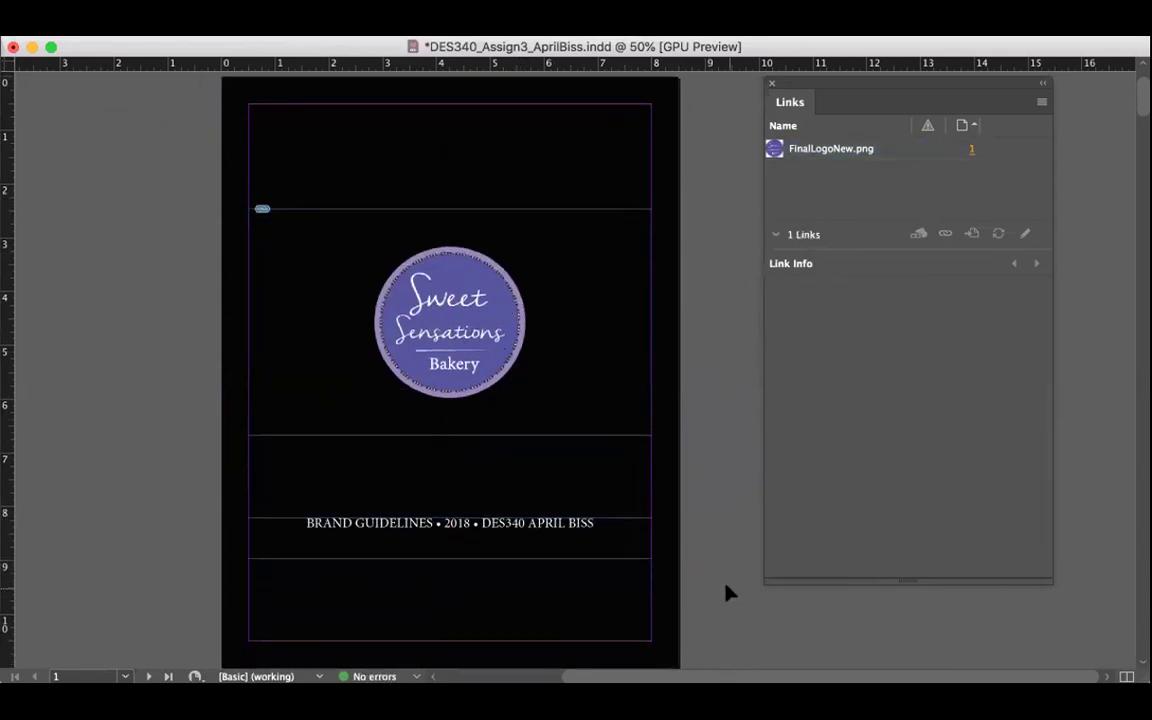
mouse_move(616, 403)
left_mouse_down()
mouse_move(616, 386)
mouse_move(594, 381)
mouse_move(608, 380)
left_mouse_up()
left_click(681, 458)
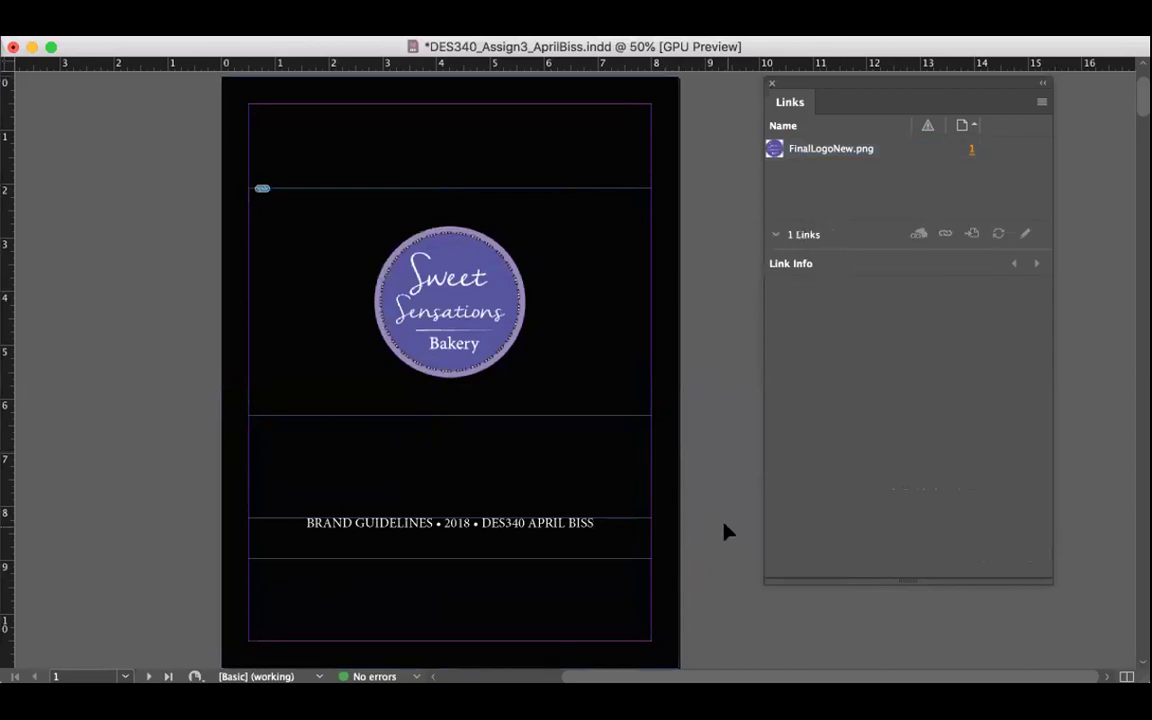
key("super+s")
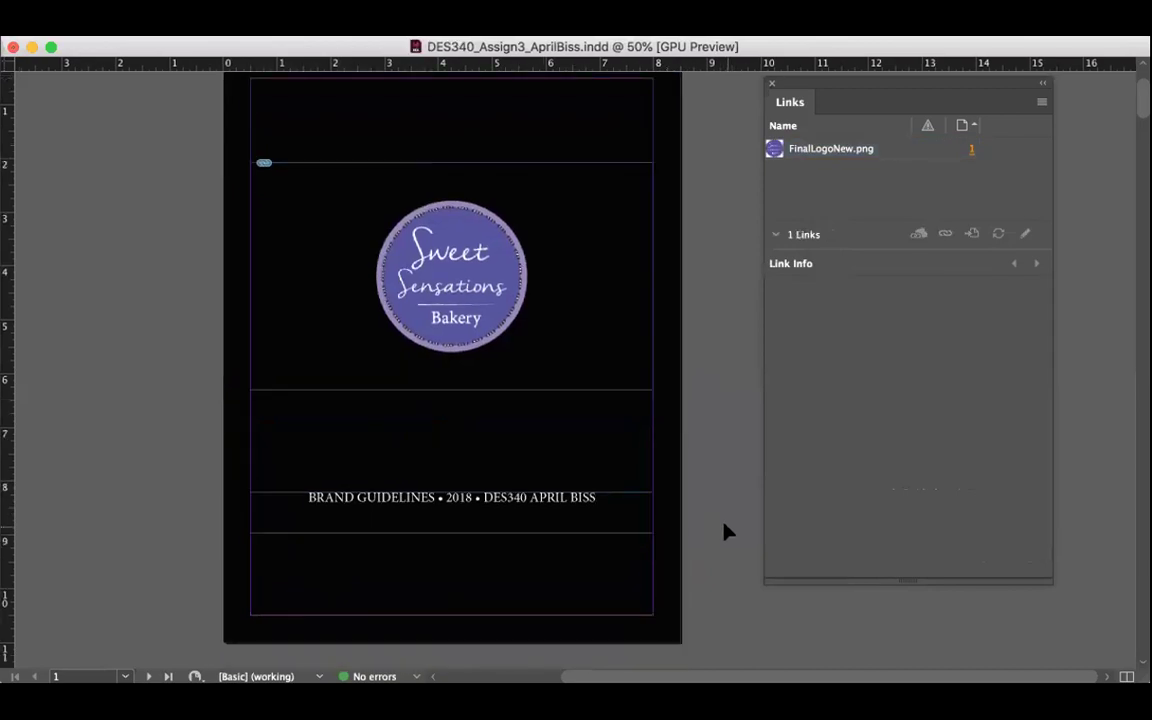
- Check the cover page in Preview screen mode without guides and frame edges, and return to Normal mode
scroll(726, 532, "down", 3)
scroll(726, 532, "up", 4)
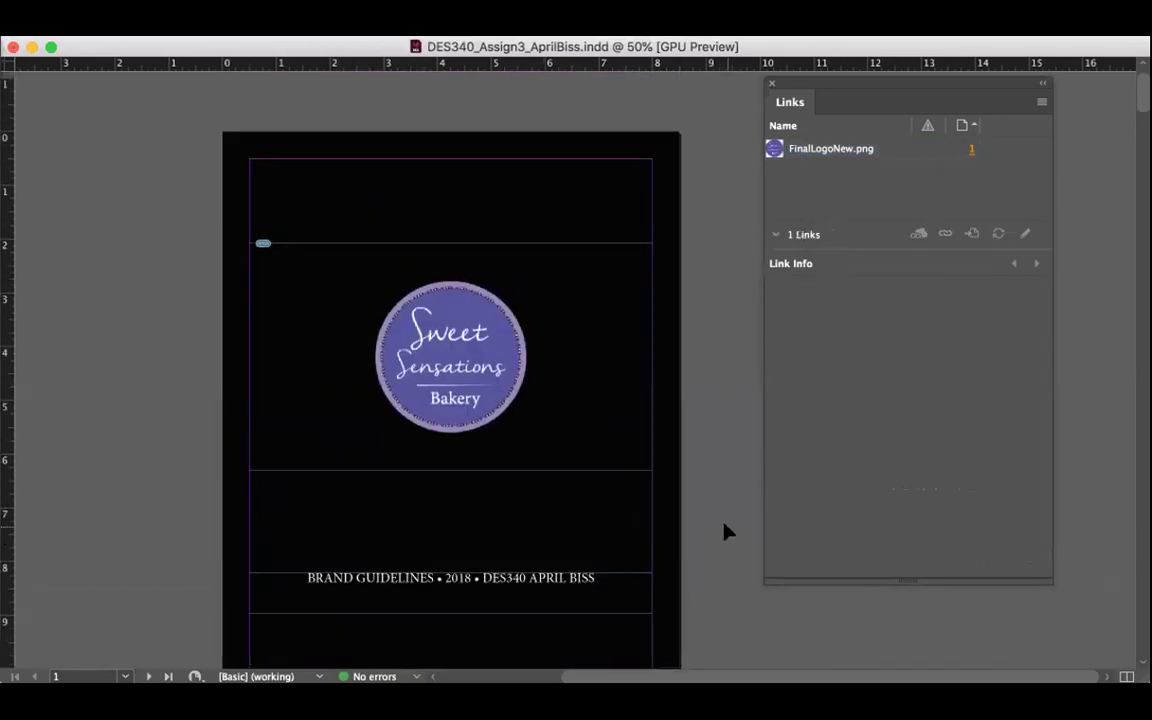
scroll(726, 532, "down", 2)
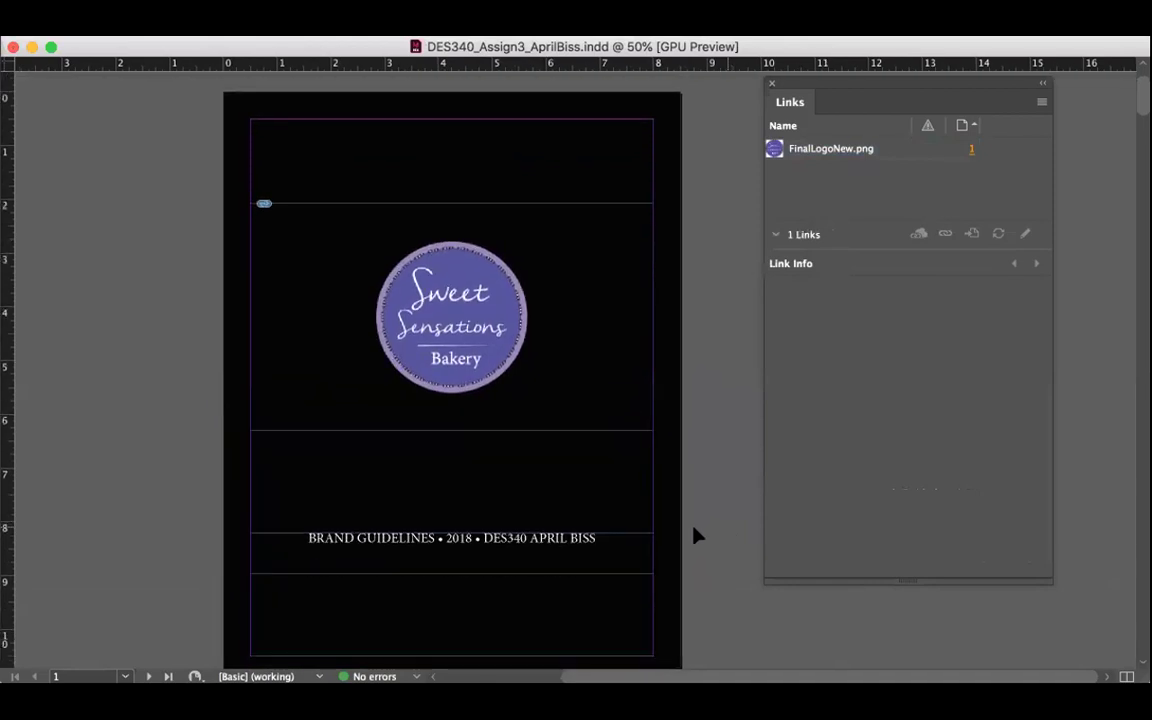
left_click(15, 612)
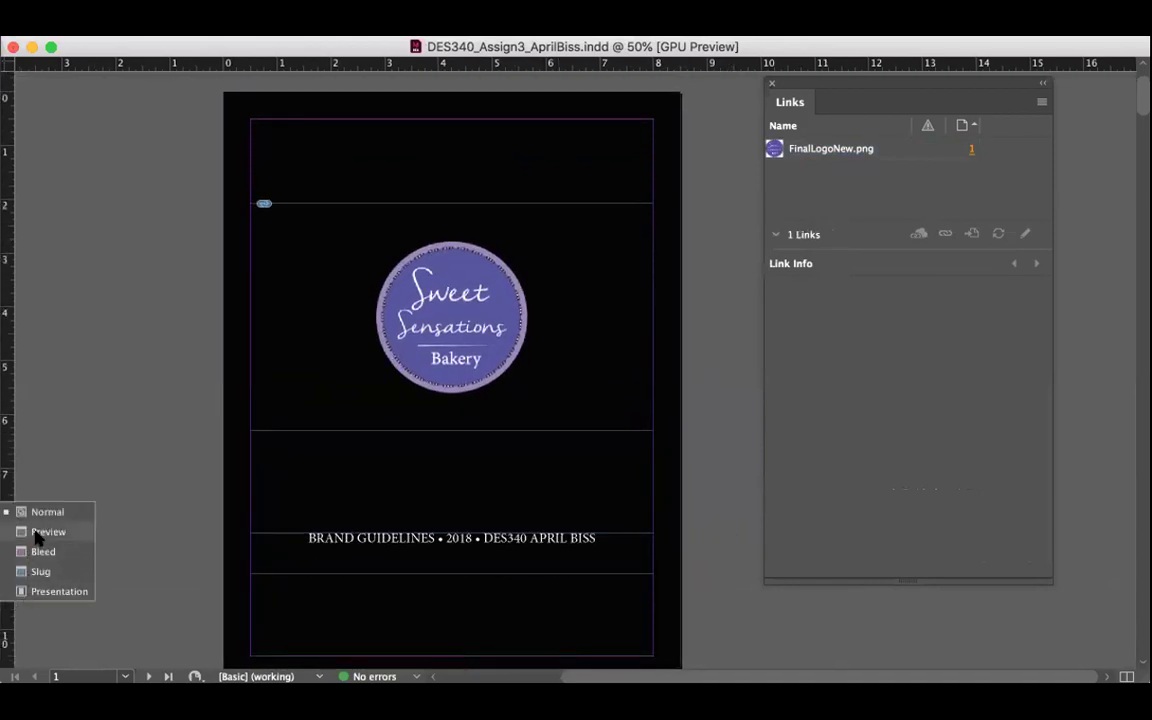
left_click(46, 524)
scroll(155, 519, "down", 1)
scroll(155, 519, "up", 1)
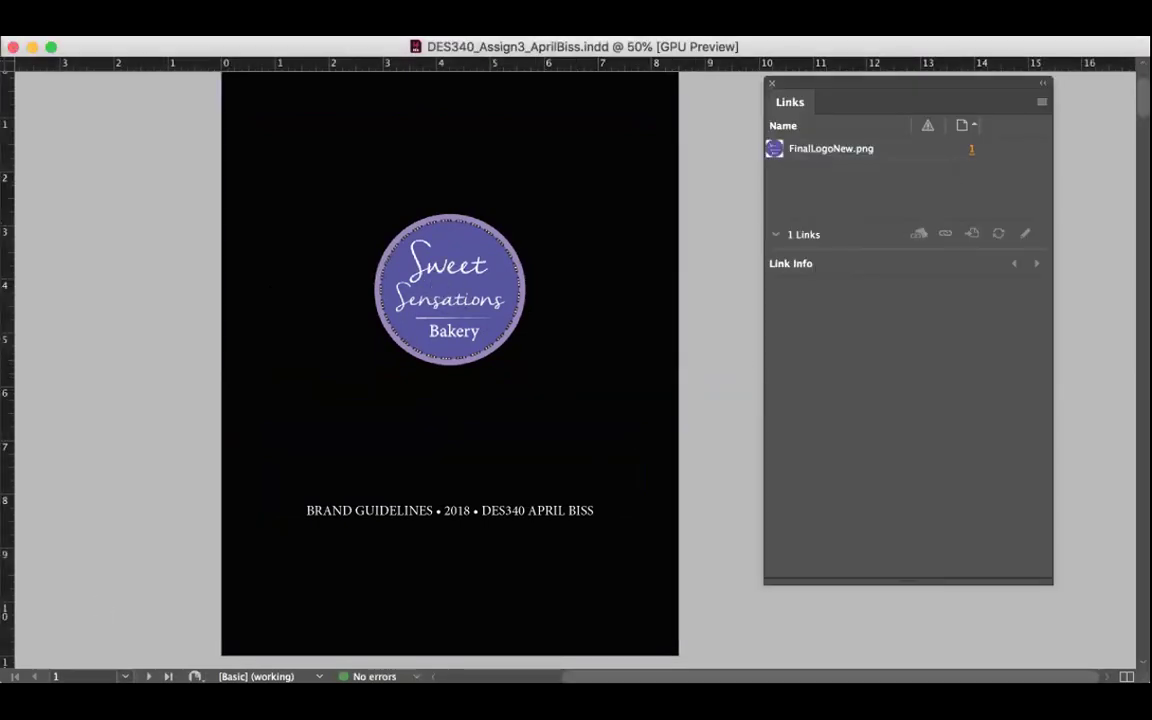
left_click(20, 505)
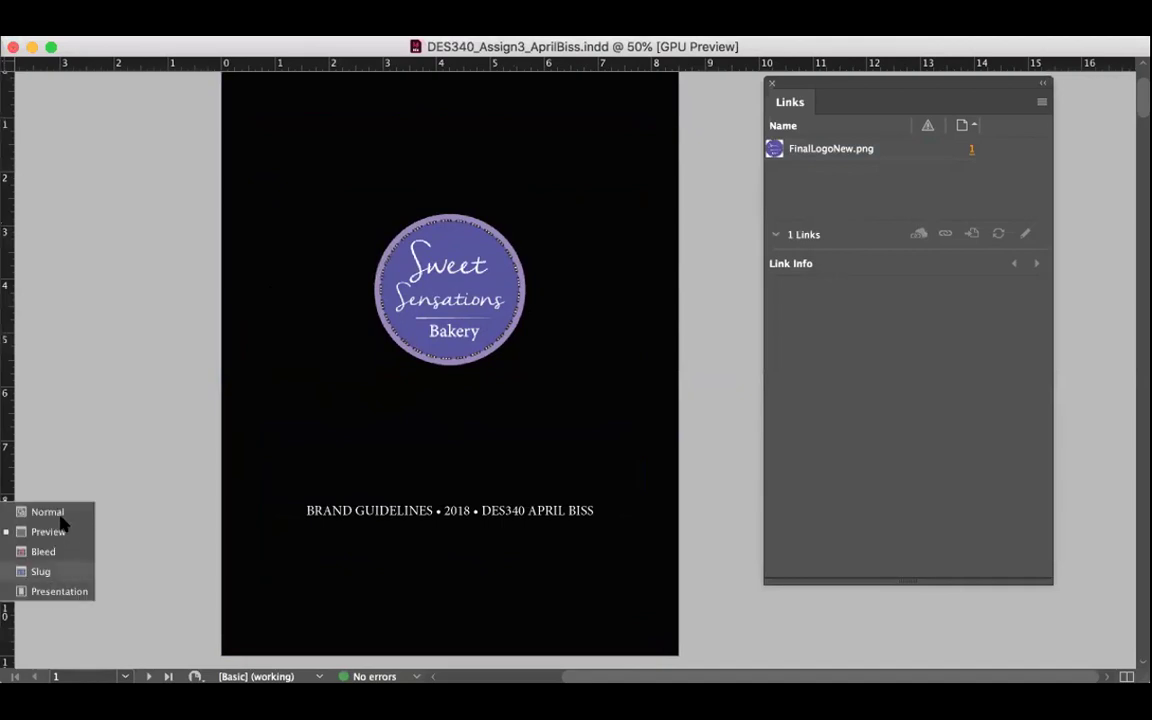
left_click(57, 510)
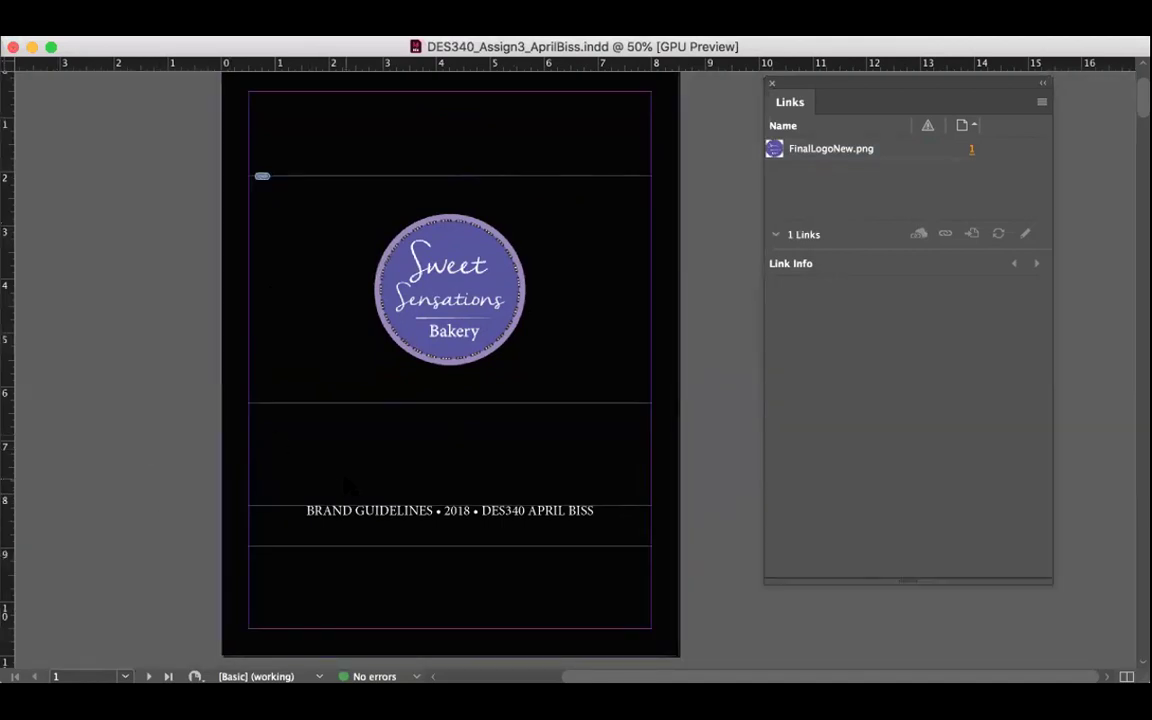
- Close the Links panel and show the Pages panel, with its collapsed panel group placed clear of the page
left_click(771, 84)
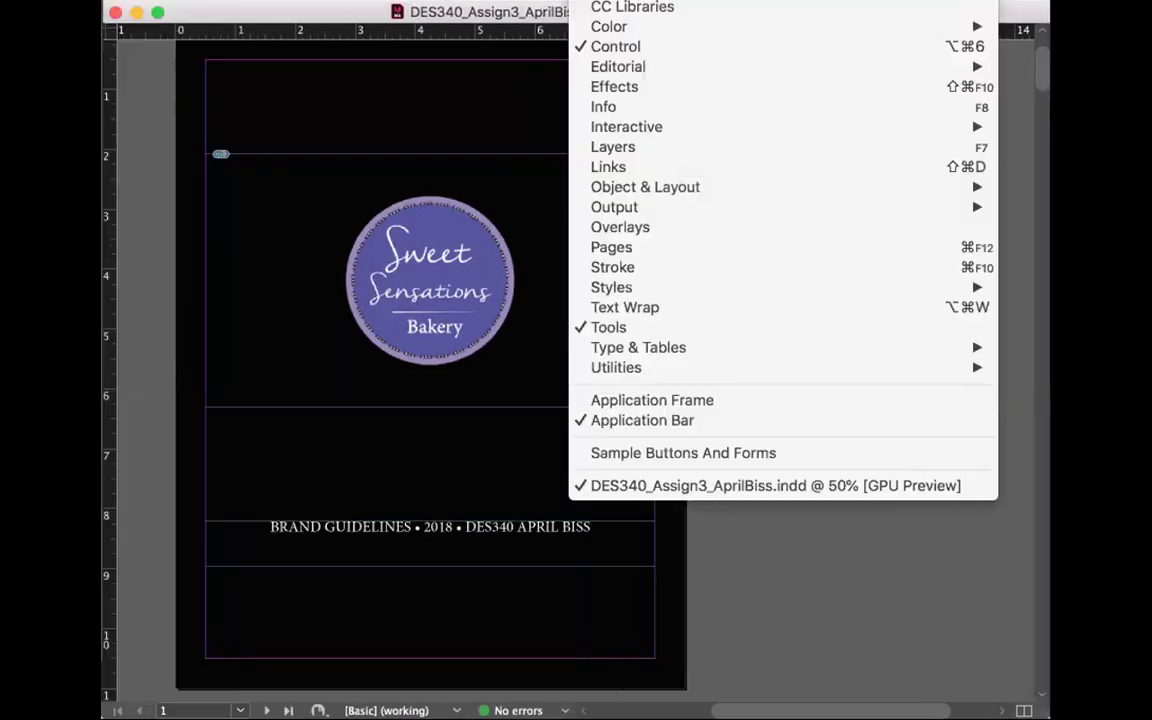
left_click(636, 246)
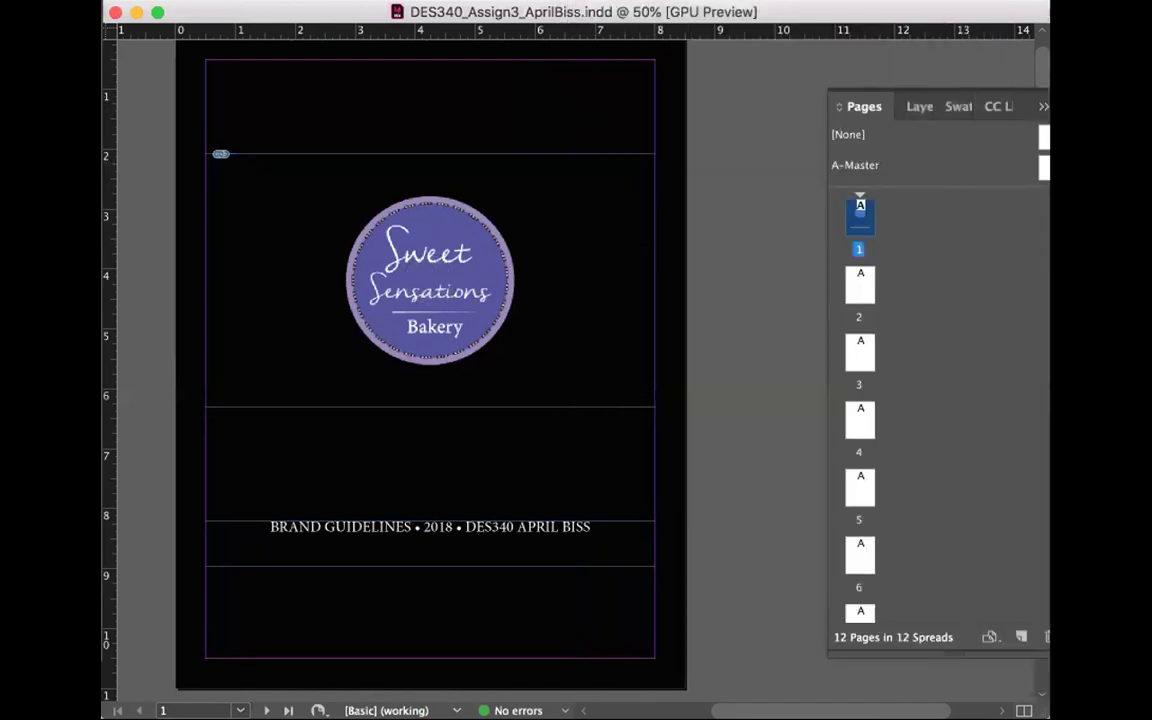
double_click(900, 93)
left_click_drag(900, 93, 849, 66)
left_click(822, 98)
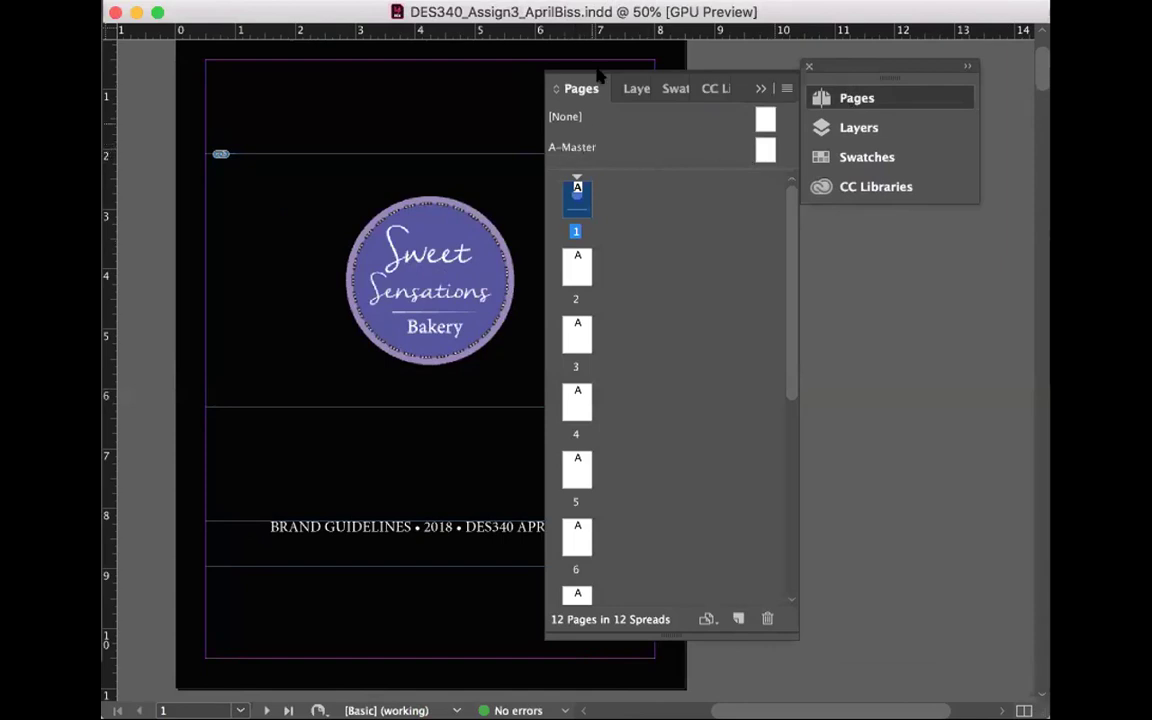
left_click_drag(861, 69, 900, 52)
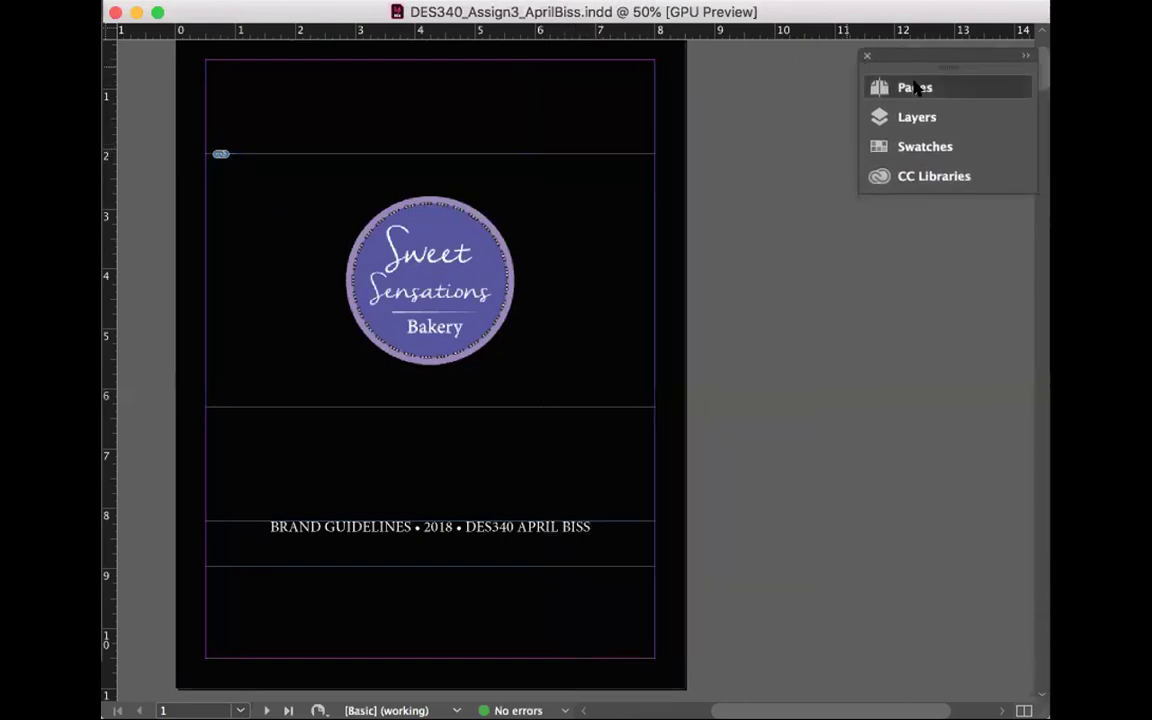
- Open A-Master and draw a solid purple circle about 3.1 inches in diameter near the middle of the page
left_click(905, 87)
double_click(820, 138)
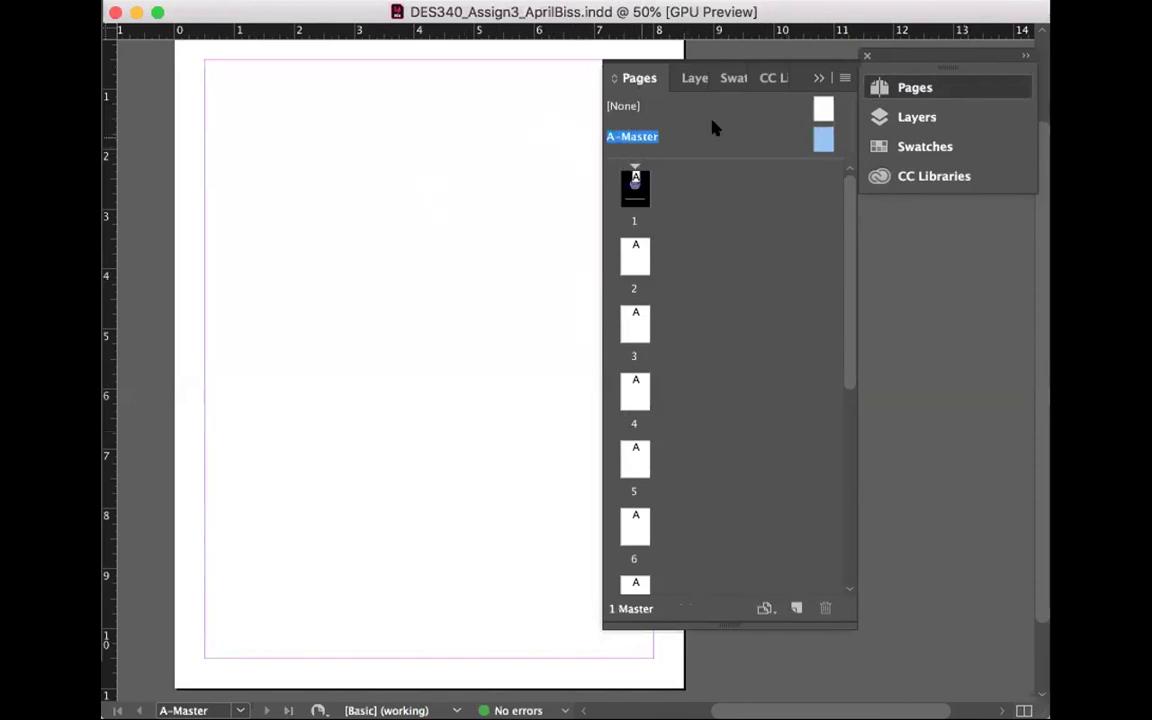
double_click(823, 138)
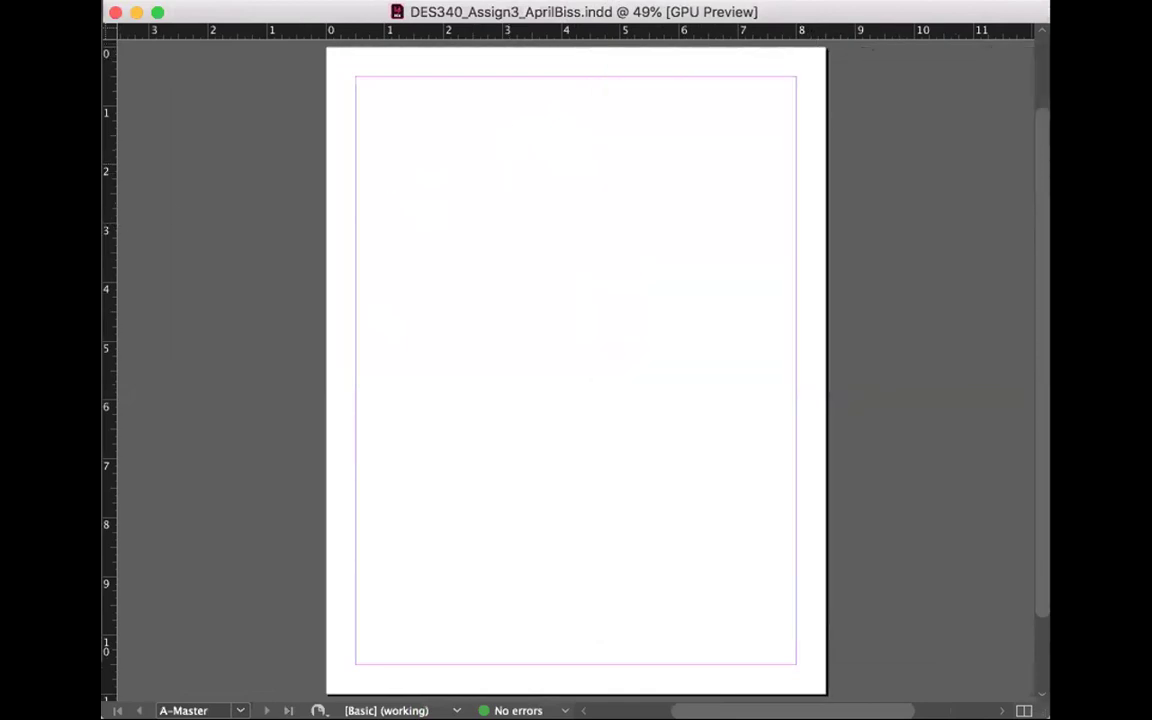
left_click_drag(128, 296, 124, 338)
left_click_drag(490, 238, 671, 458)
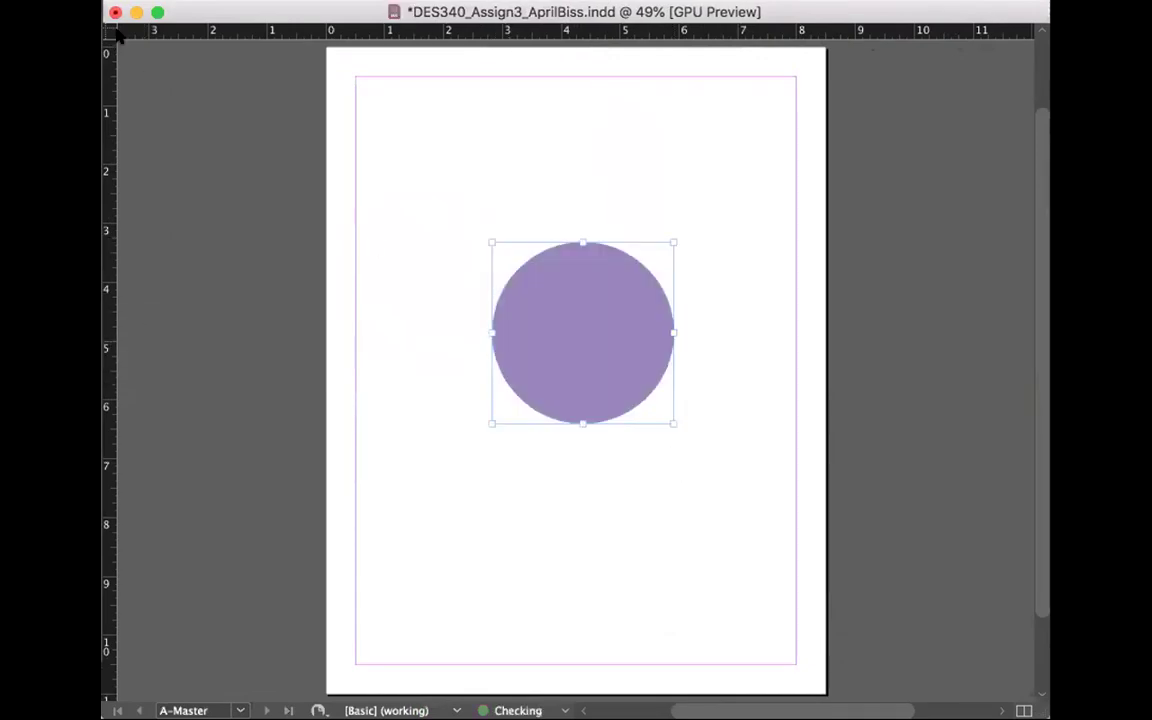
left_click_drag(518, 349, 541, 371)
left_click(838, 124)
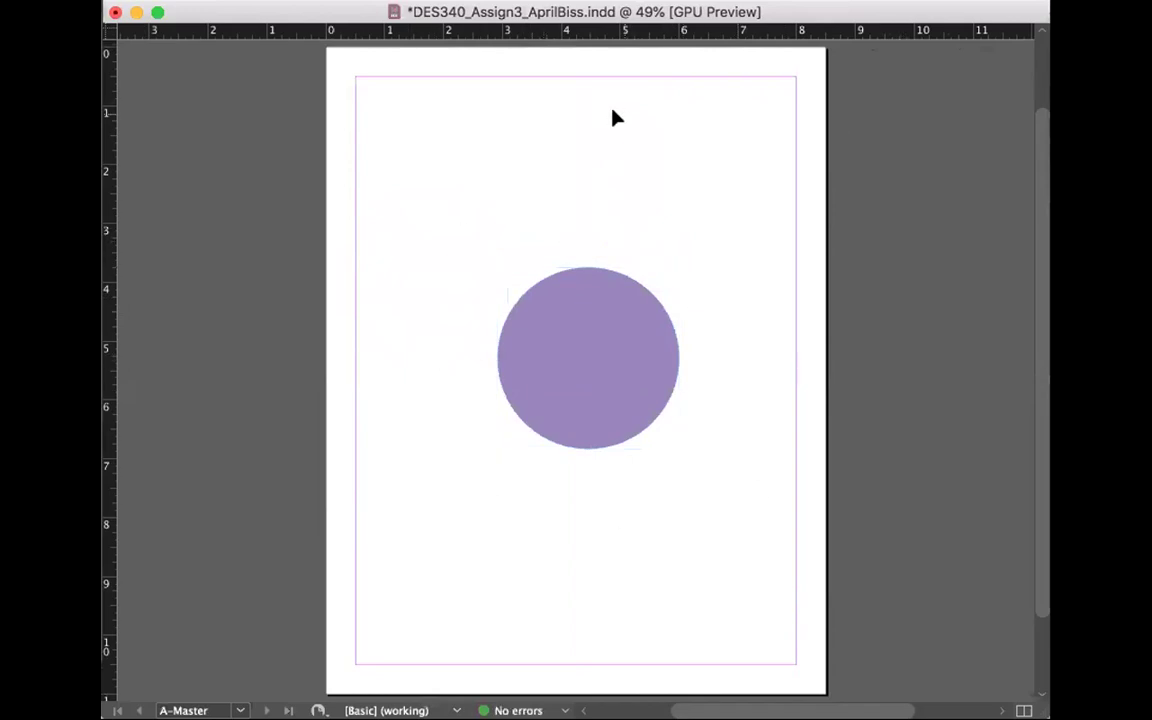
- View pages 1, 2 and 3 to check where the master page's circle shows up
key("super+F12")
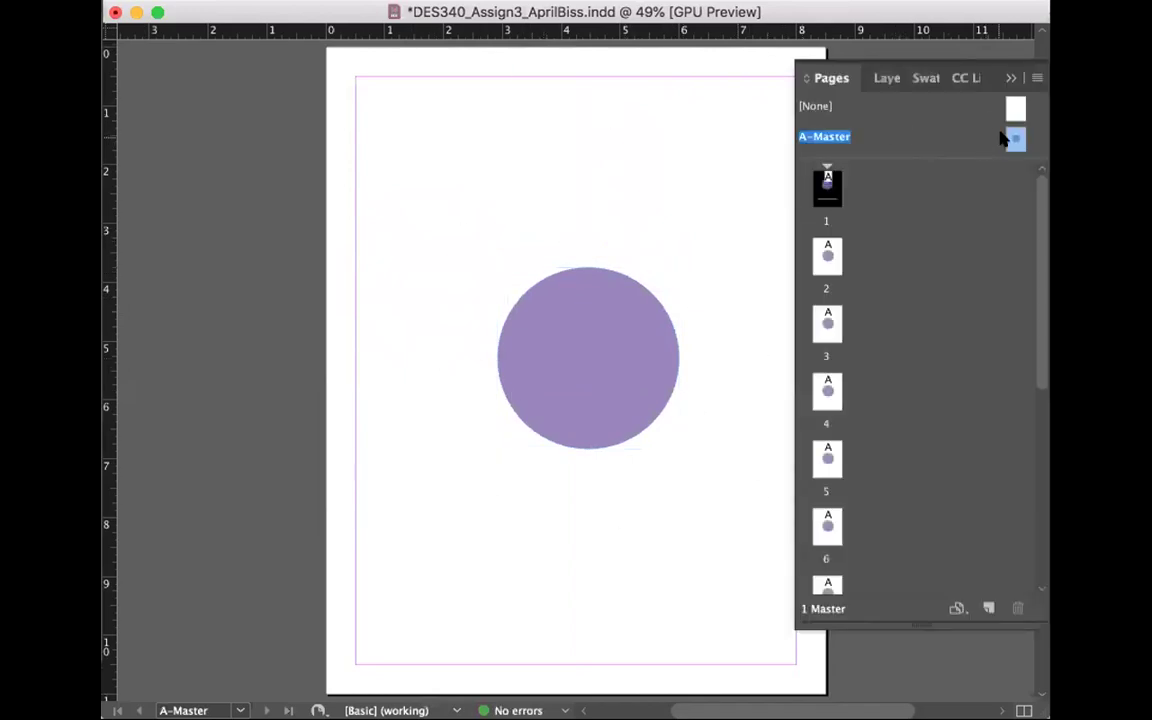
double_click(826, 255)
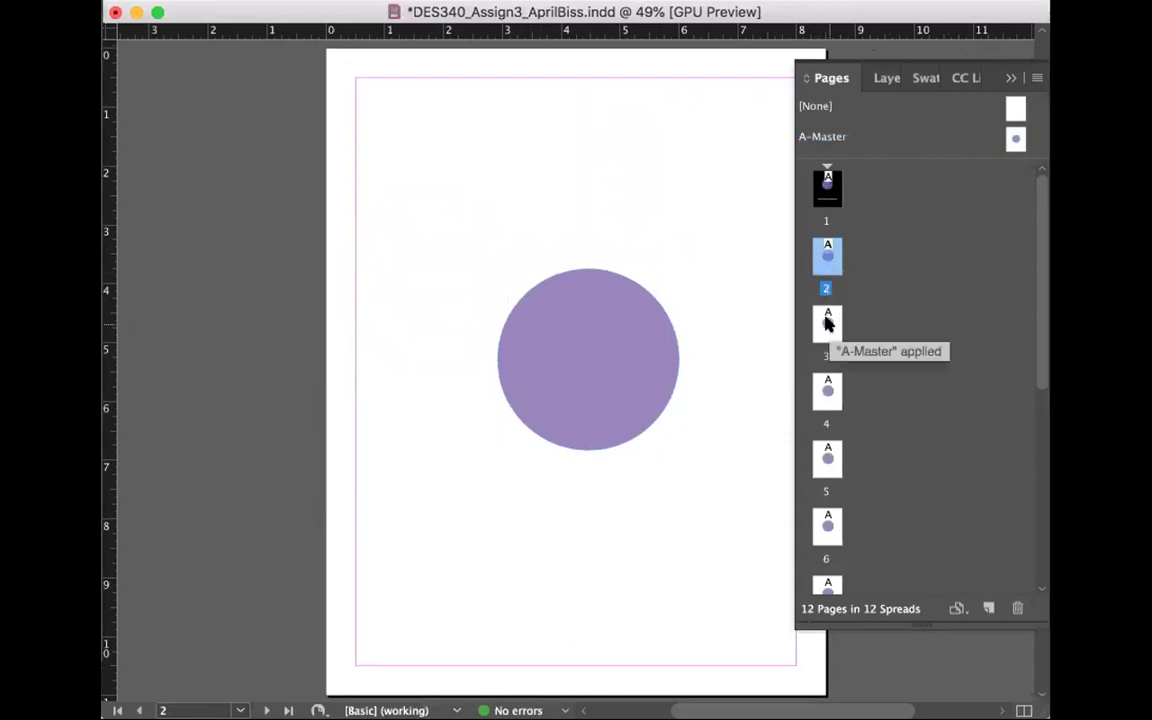
double_click(828, 180)
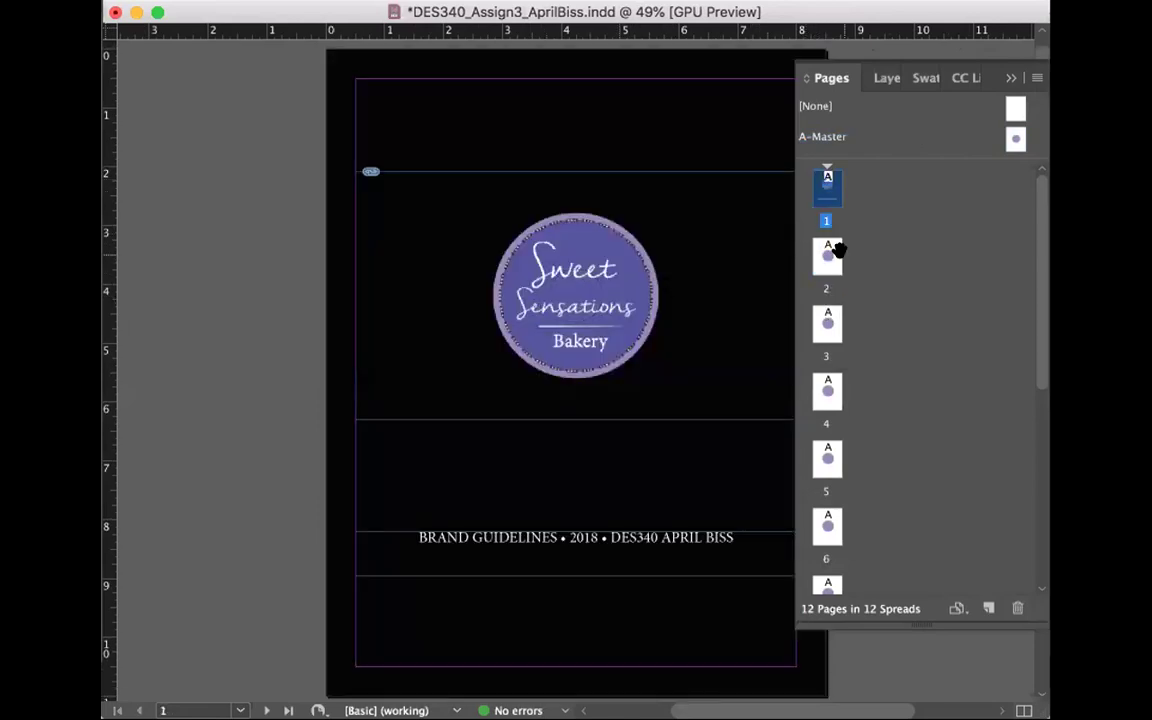
double_click(837, 250)
double_click(828, 323)
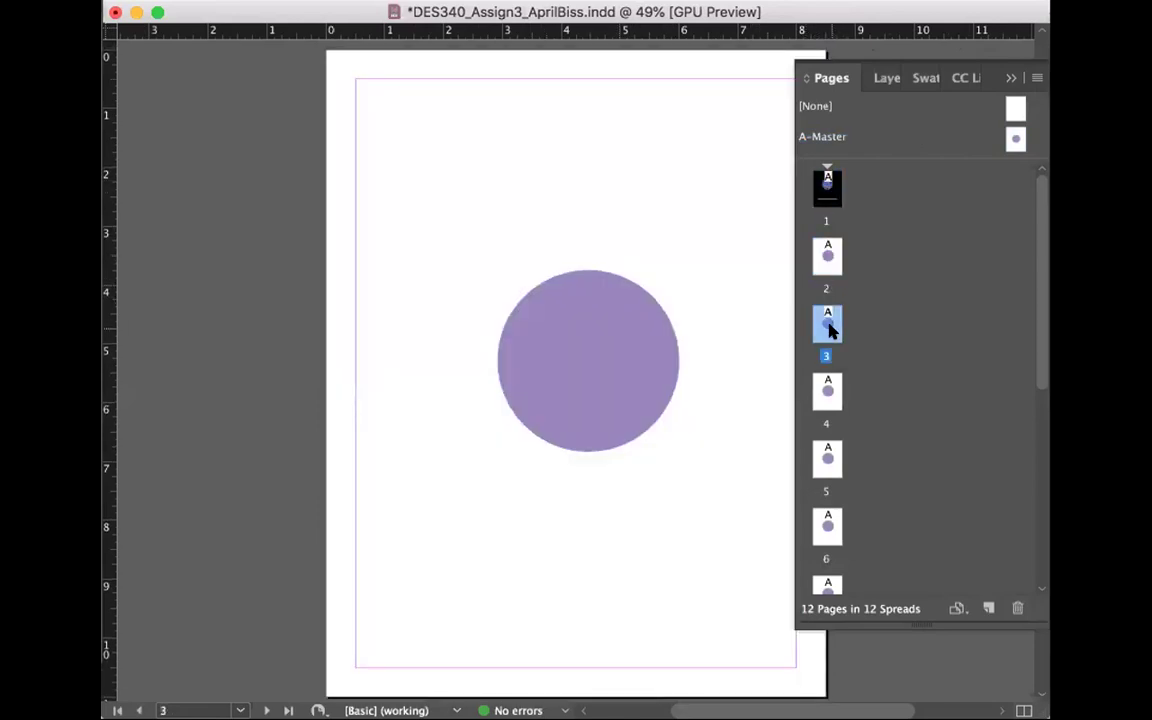
- Return to A-Master and move the purple circle to the page's upper left and back toward the centre
double_click(1016, 137)
left_click(620, 345)
left_click_drag(620, 345, 520, 272)
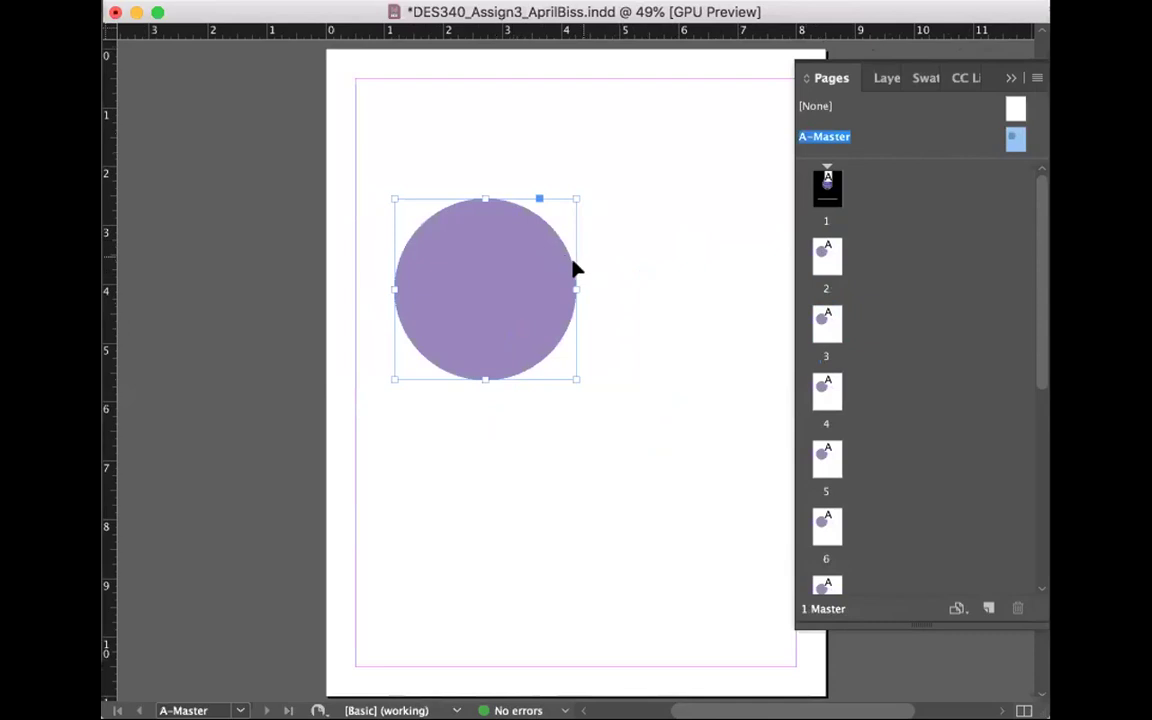
left_click(611, 238)
left_click_drag(611, 238, 645, 368)
- Delete the purple circle from A-Master and undo the deletion
key("Delete")
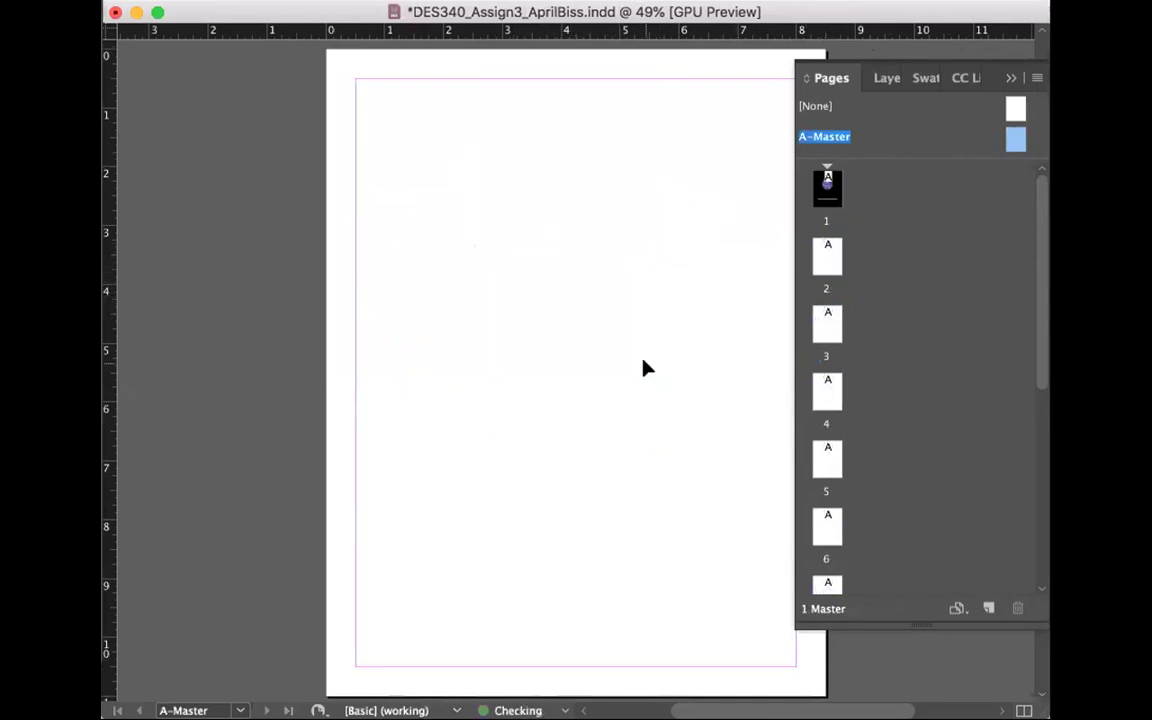
scroll(429, 489, "right", 3)
scroll(429, 489, "down", 1)
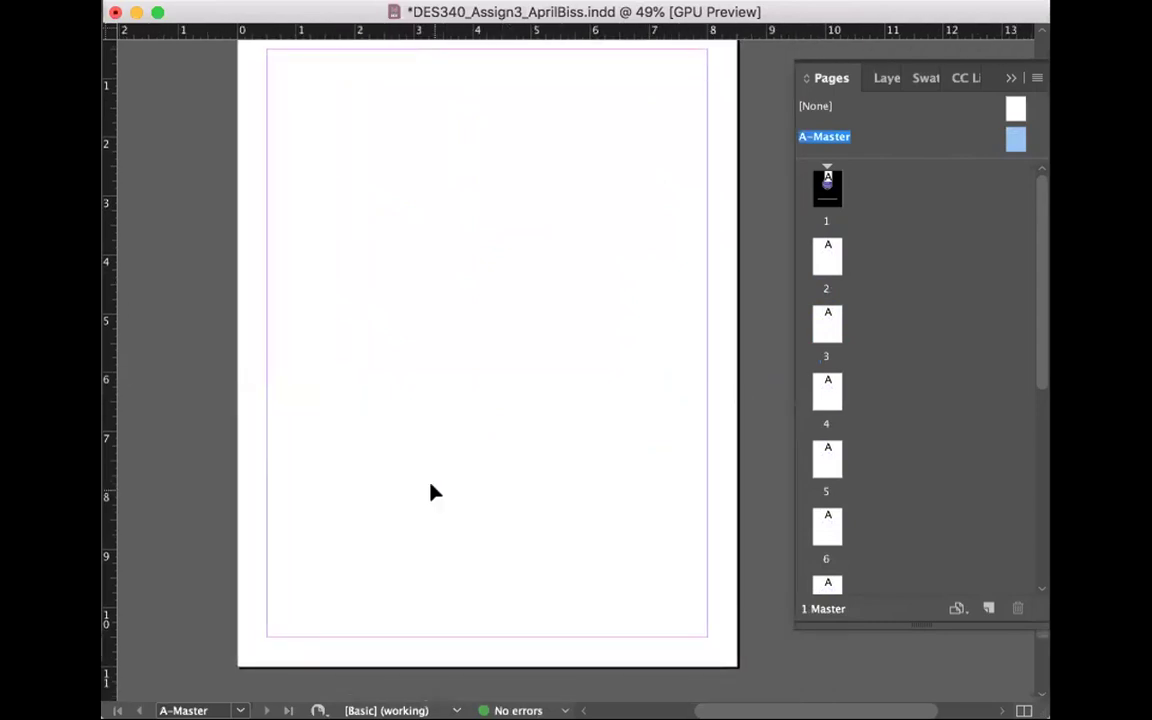
key("super+z")
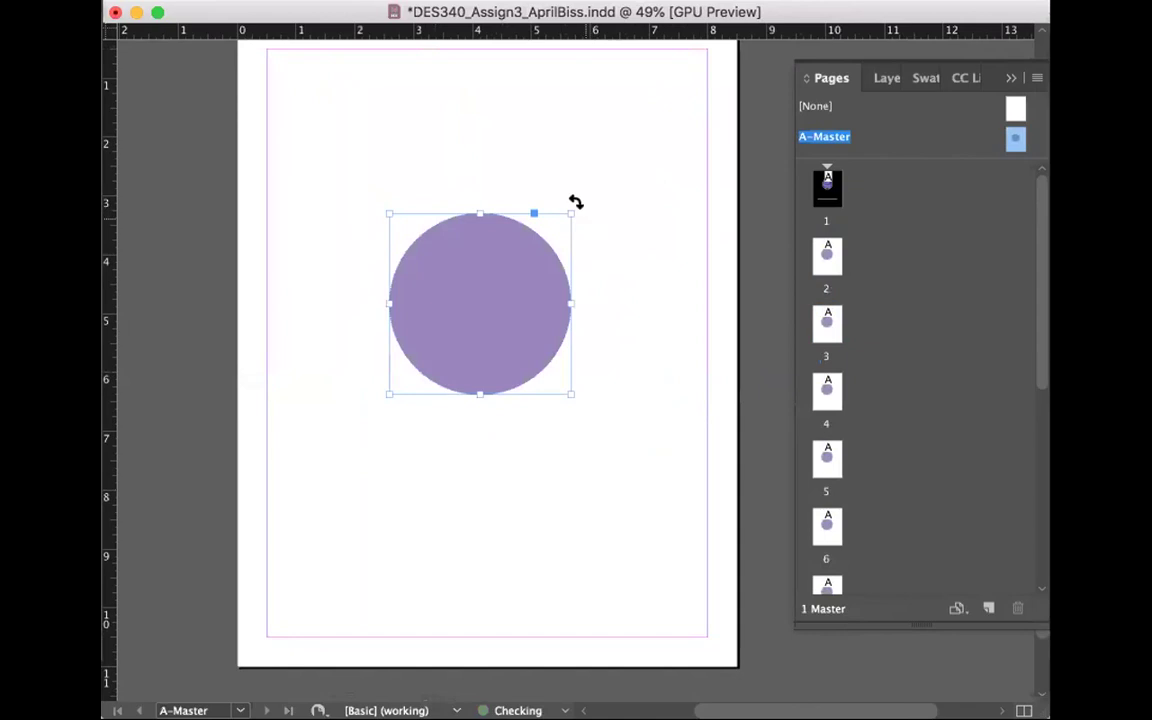
- Shrink the purple circle to about 0.6 inch and place it centred on the page, resting on the bottom margin
left_click_drag(569, 212, 497, 628)
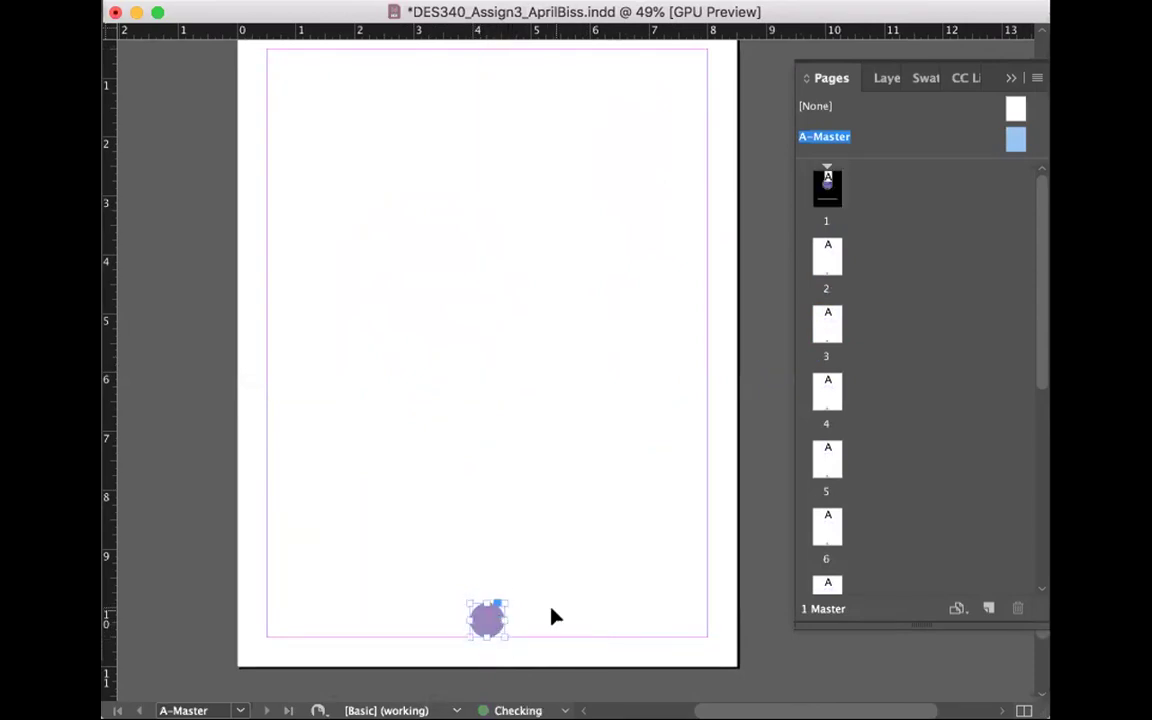
left_click(496, 589)
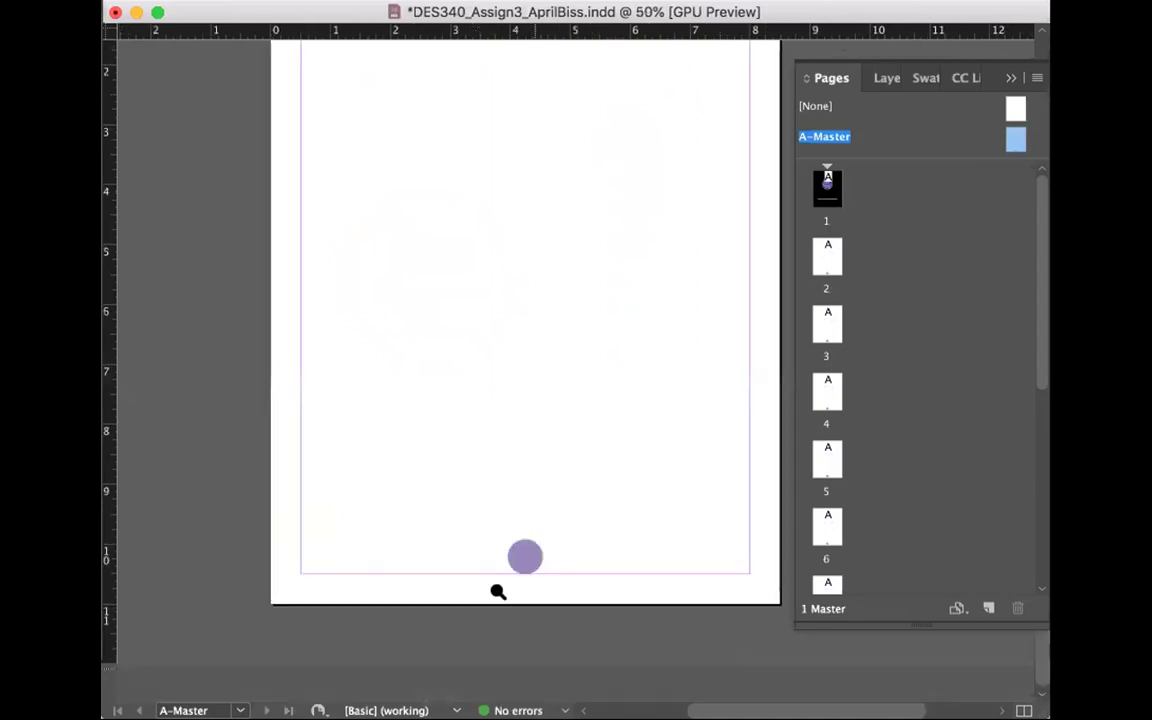
left_click(522, 568)
left_click(625, 519)
left_click(627, 520)
left_click(627, 520)
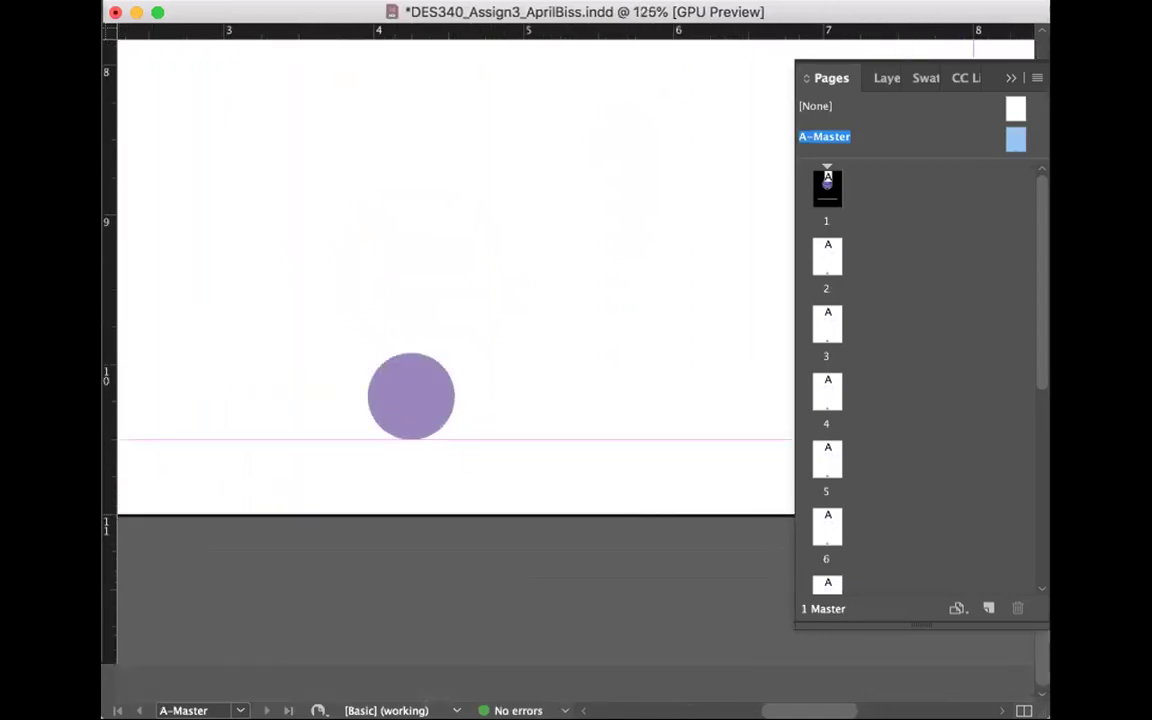
- Draw a text frame about 1 by 0.6 inch above the circle on A-Master and enter 2 in it
key("t")
left_click_drag(411, 230, 560, 316)
type("2")
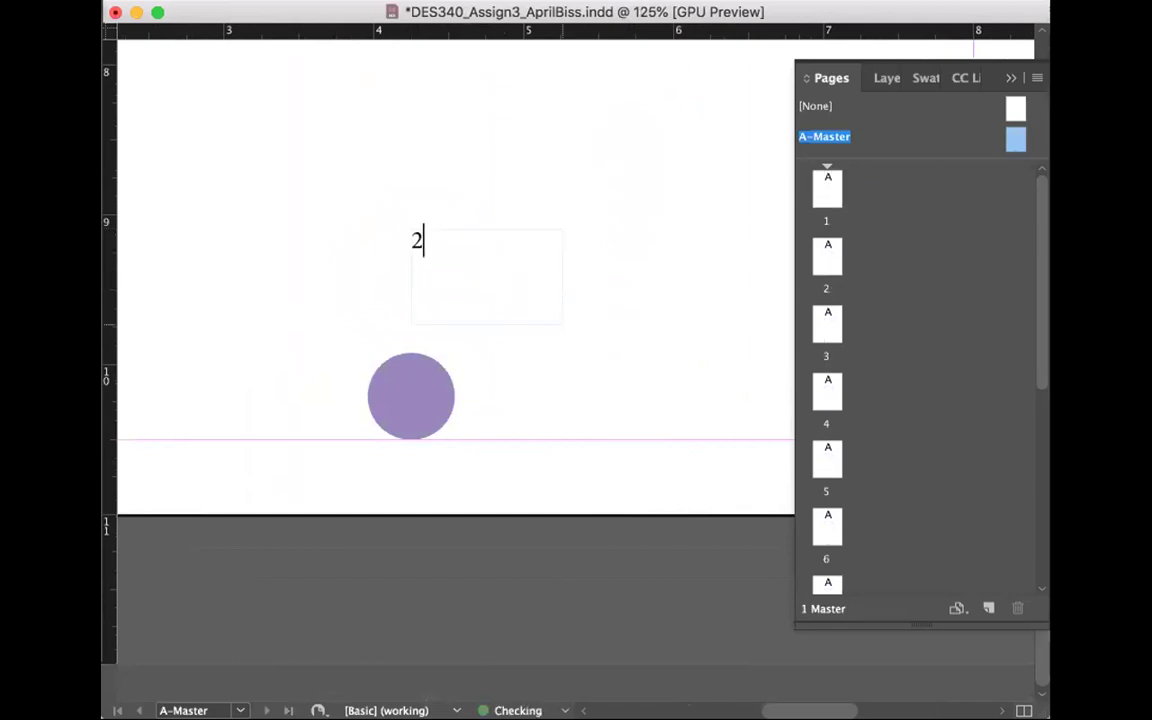
- Enlarge the number 2 in the text frame and make it bold
key("shift+Left")
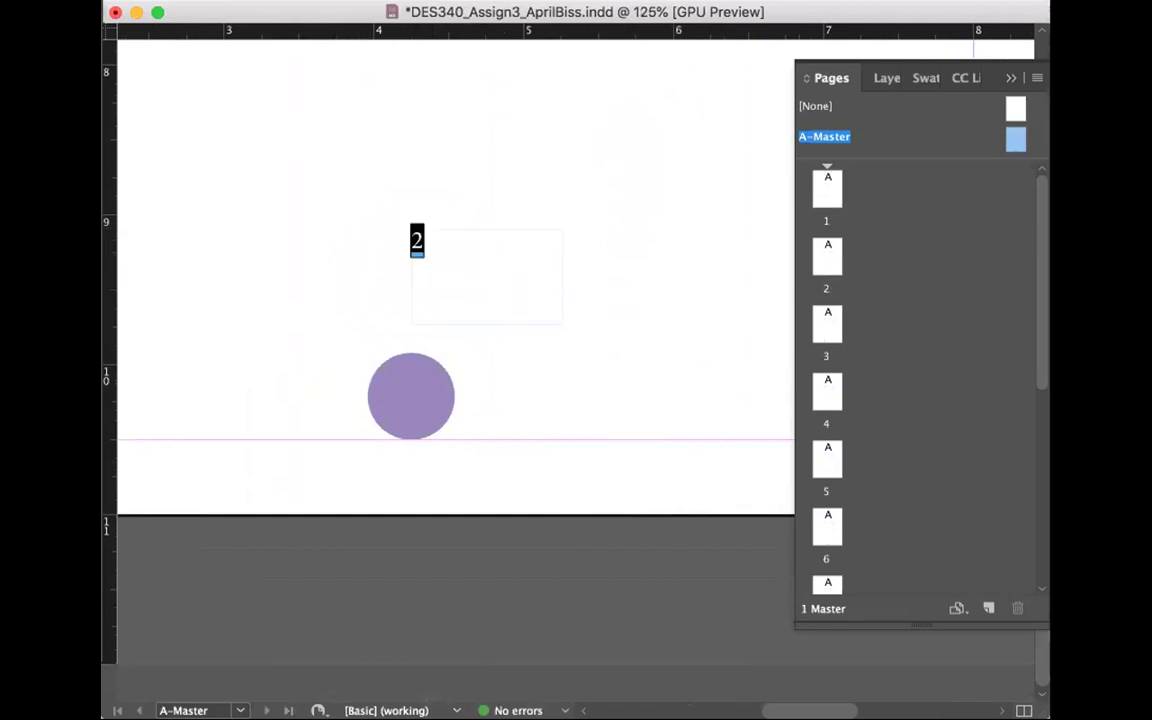
left_click(363, 129)
left_click(363, 162)
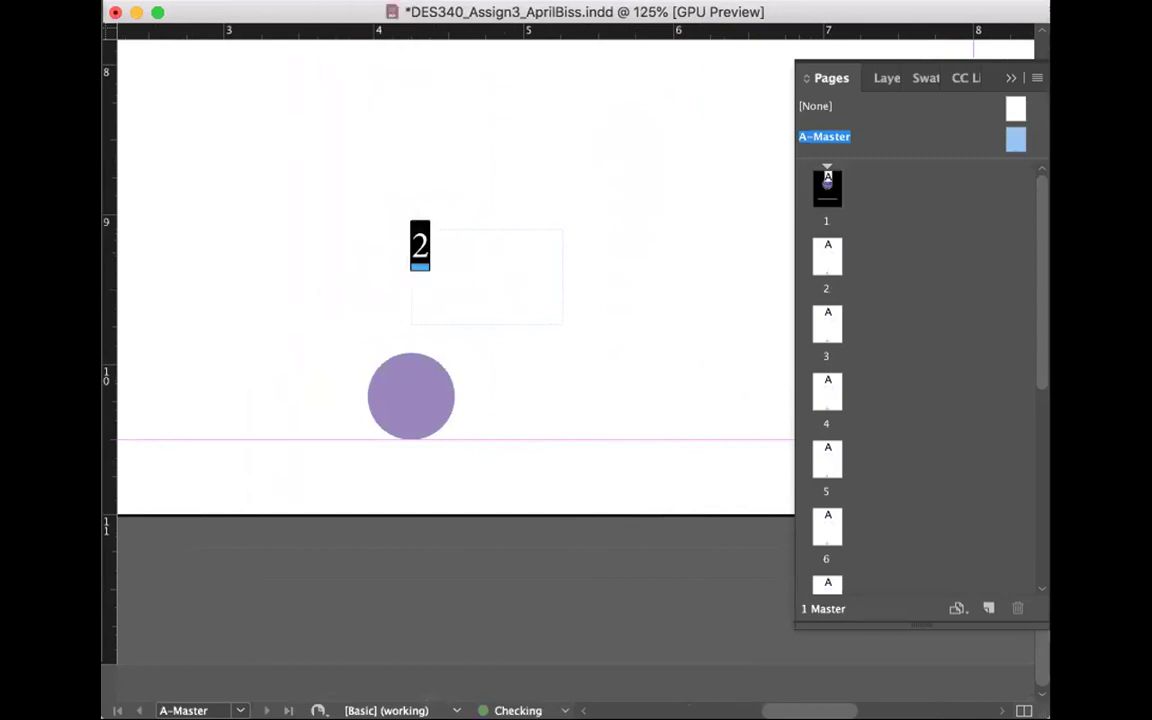
left_click(231, 13)
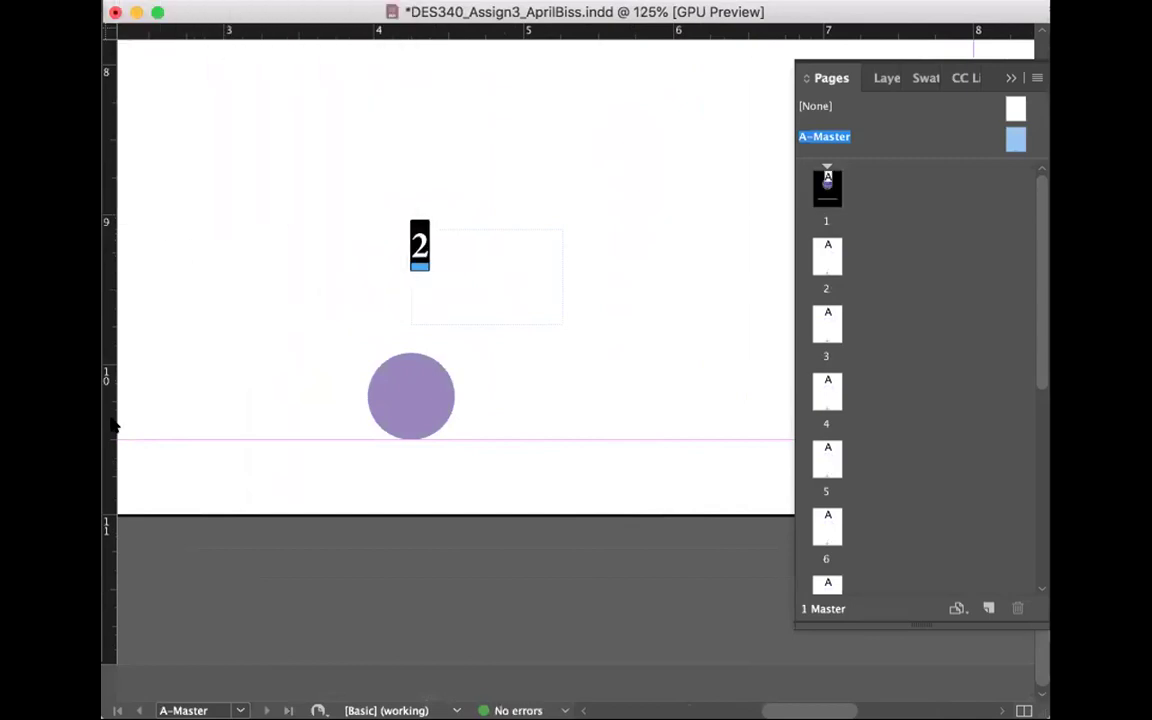
- Colour the number 2 white and enlarge it by one more preset size
left_click_drag(566, 334, 751, 121)
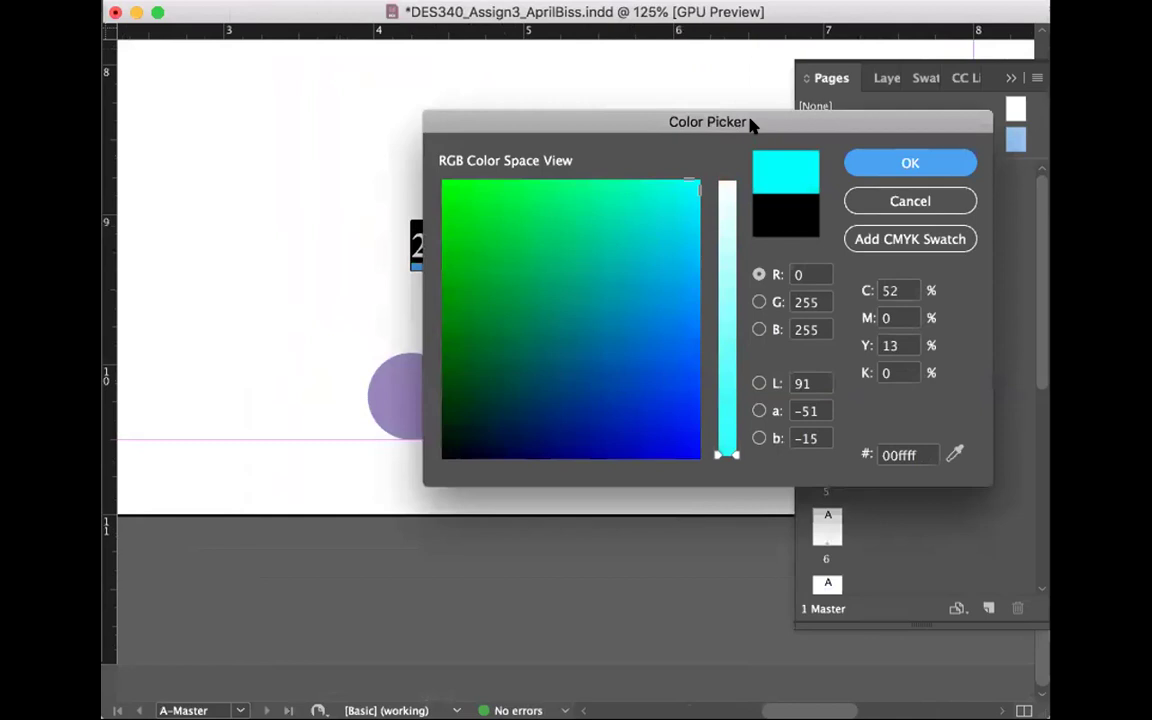
left_click(726, 183)
left_click(852, 168)
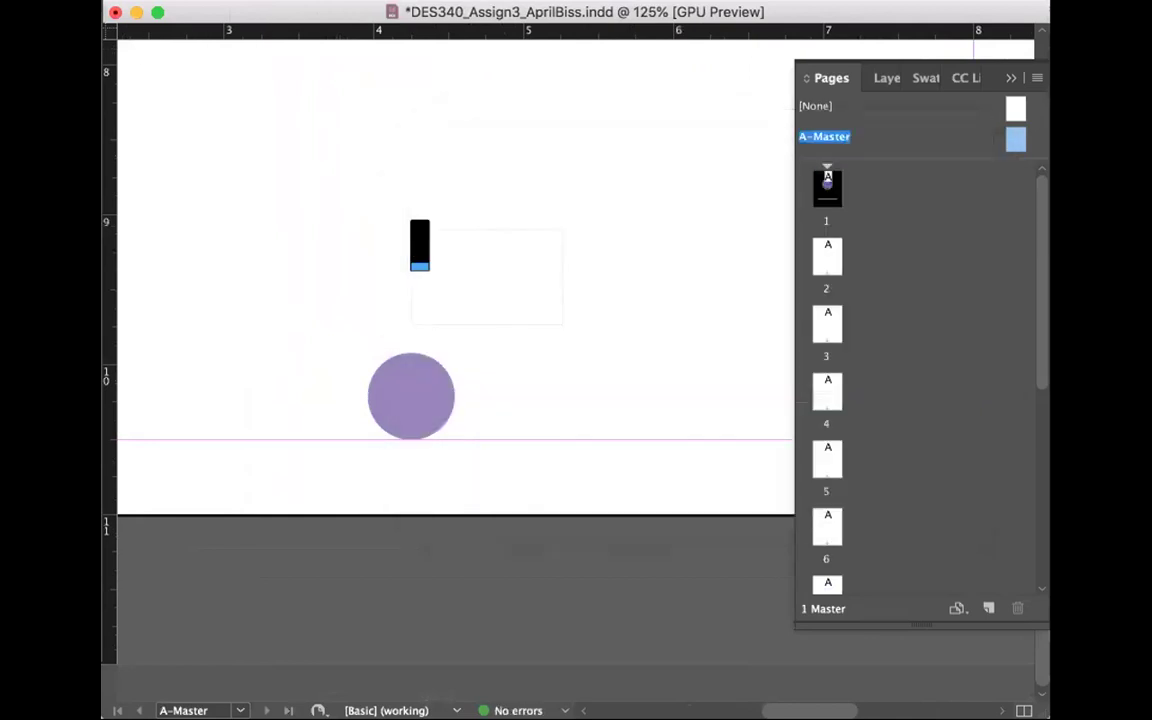
left_click(363, 129)
left_click(372, 137)
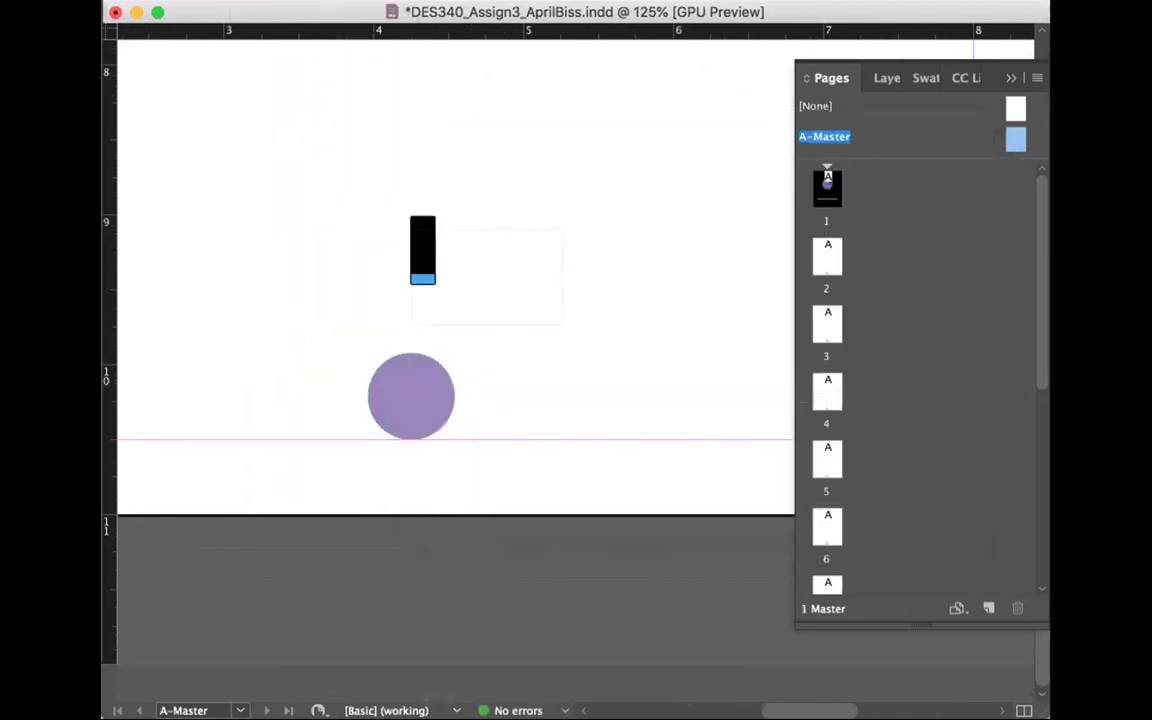
key("Escape")
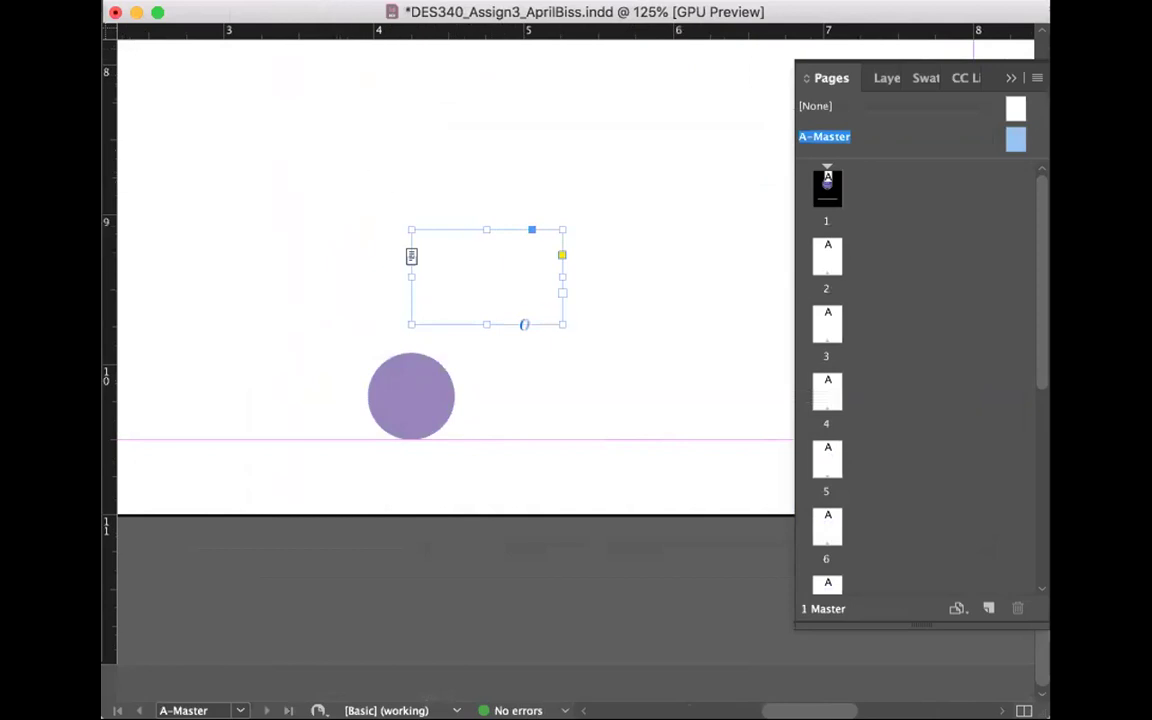
- Centre-align the number 2 within its text frame
double_click(434, 267)
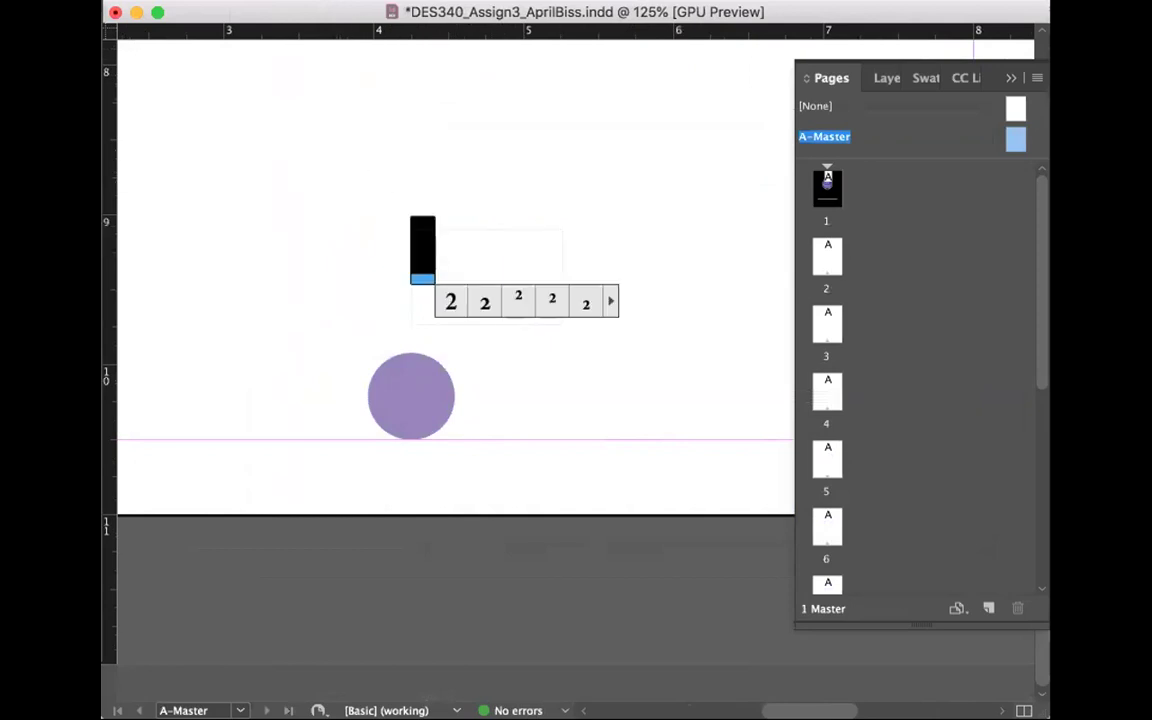
key("super+shift+c")
key("Escape")
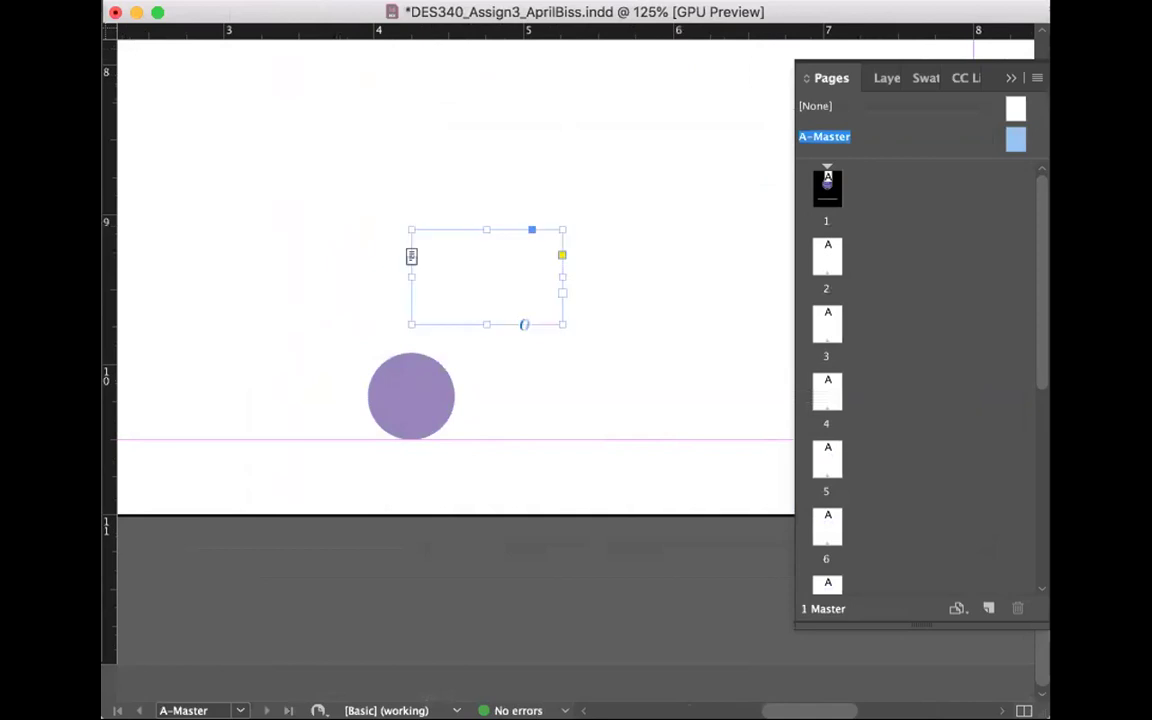
- Move the number's text frame onto the purple circle on A-Master, narrow it to the circle's width and lower its top edge to centre the number
left_click_drag(475, 296, 429, 398)
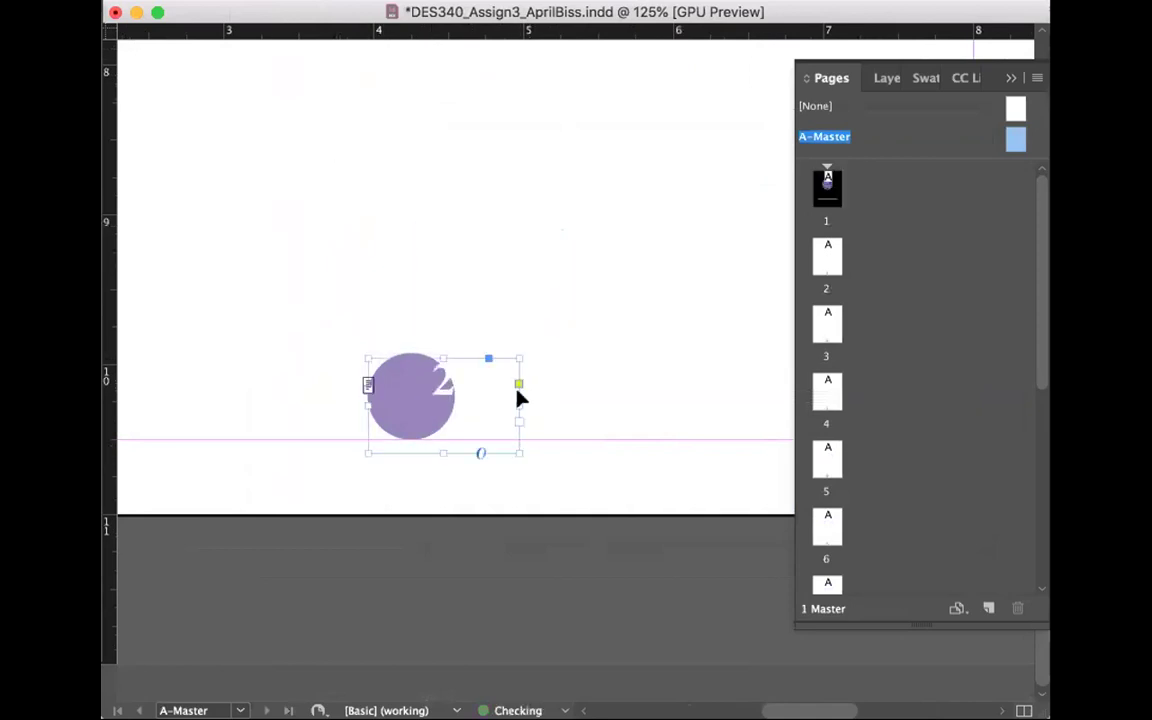
left_click_drag(519, 400, 455, 400)
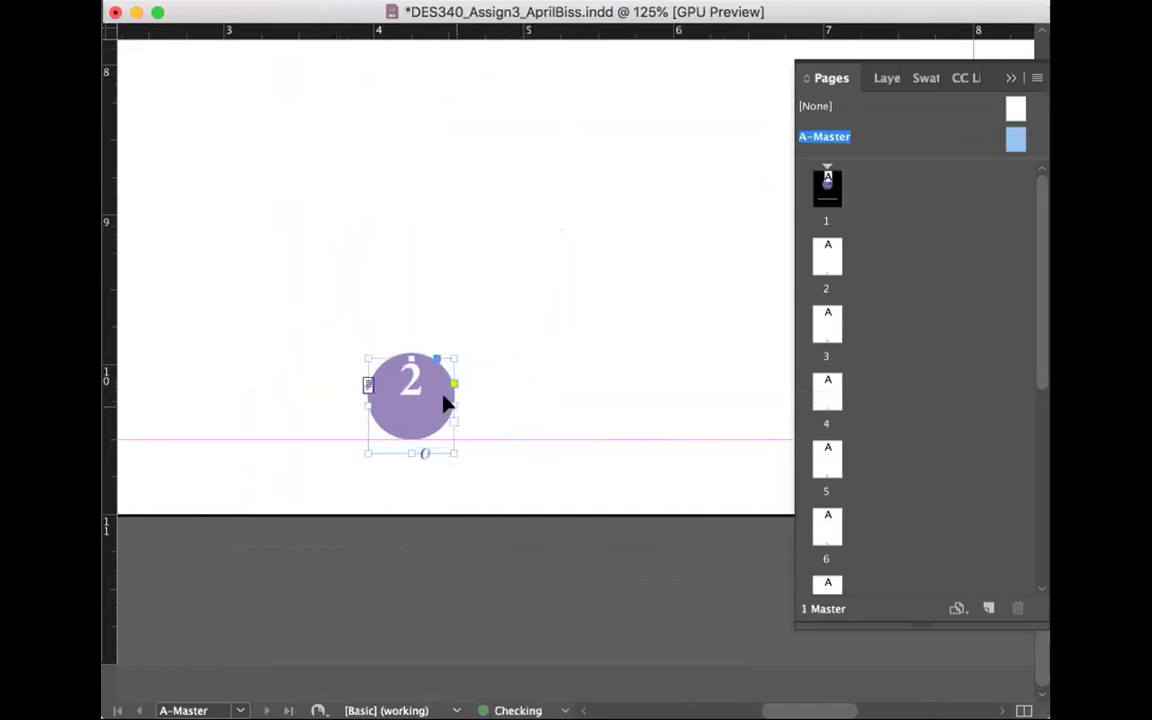
left_click_drag(410, 357, 408, 370)
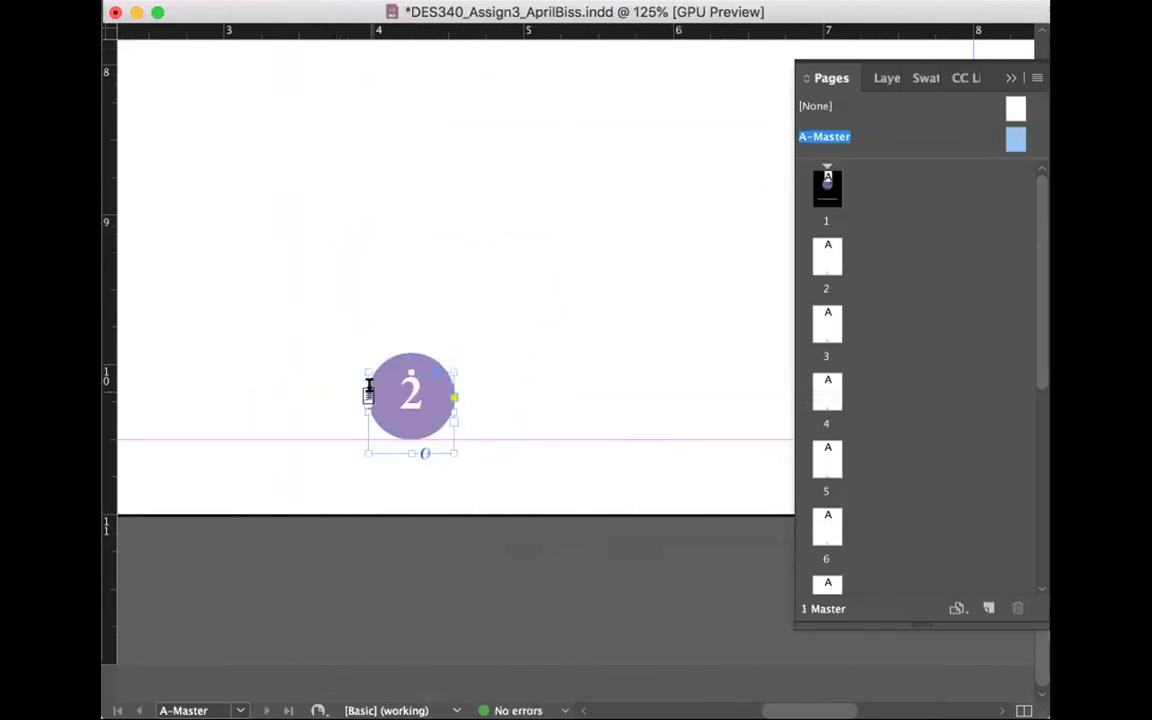
- Replace the fixed number 2 in the circle with a Current Page Number marker
double_click(386, 388)
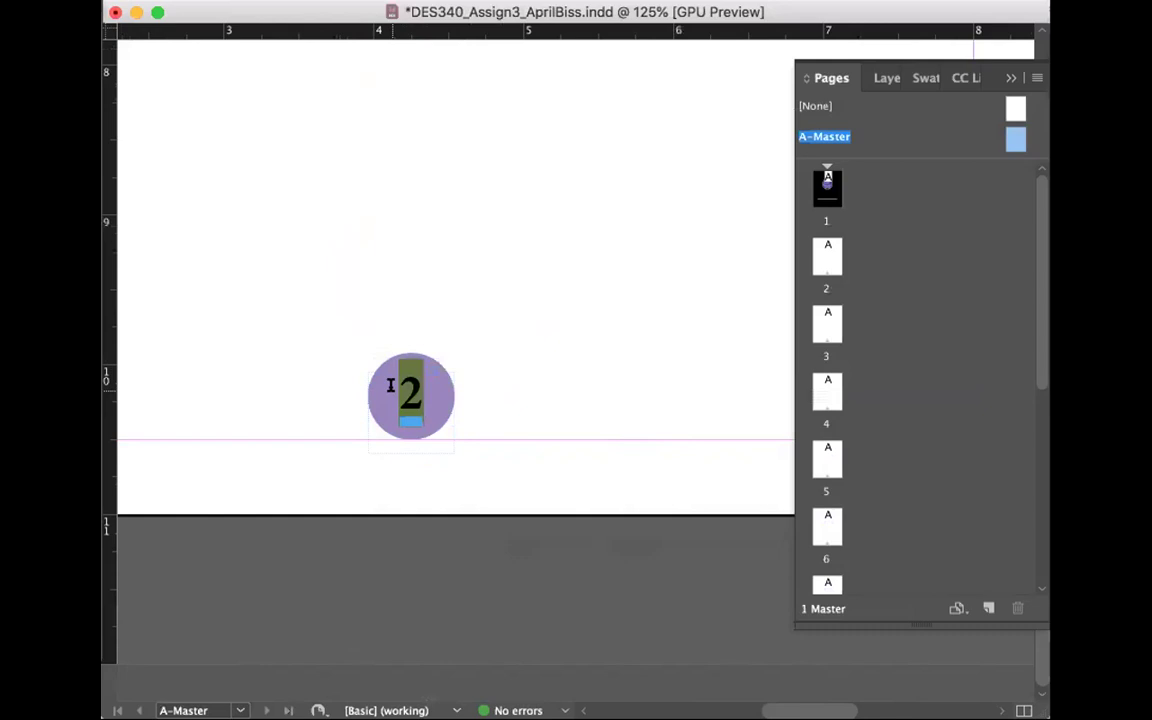
key("BackSpace")
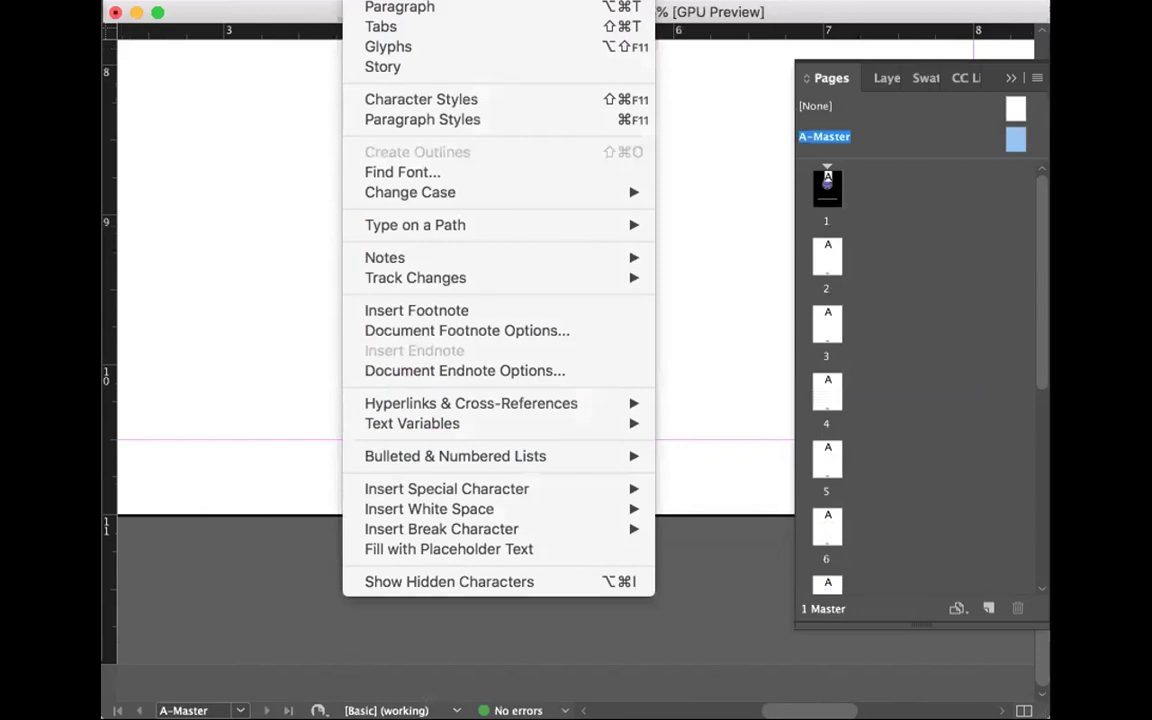
mouse_move(424, 487)
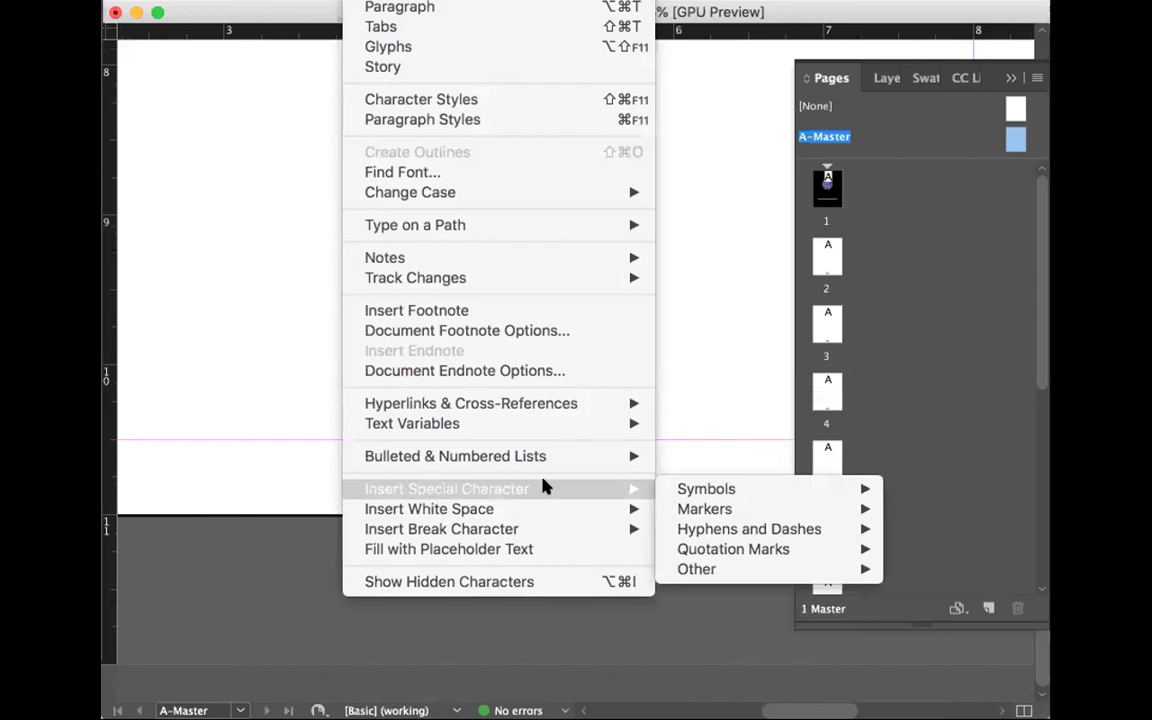
mouse_move(703, 498)
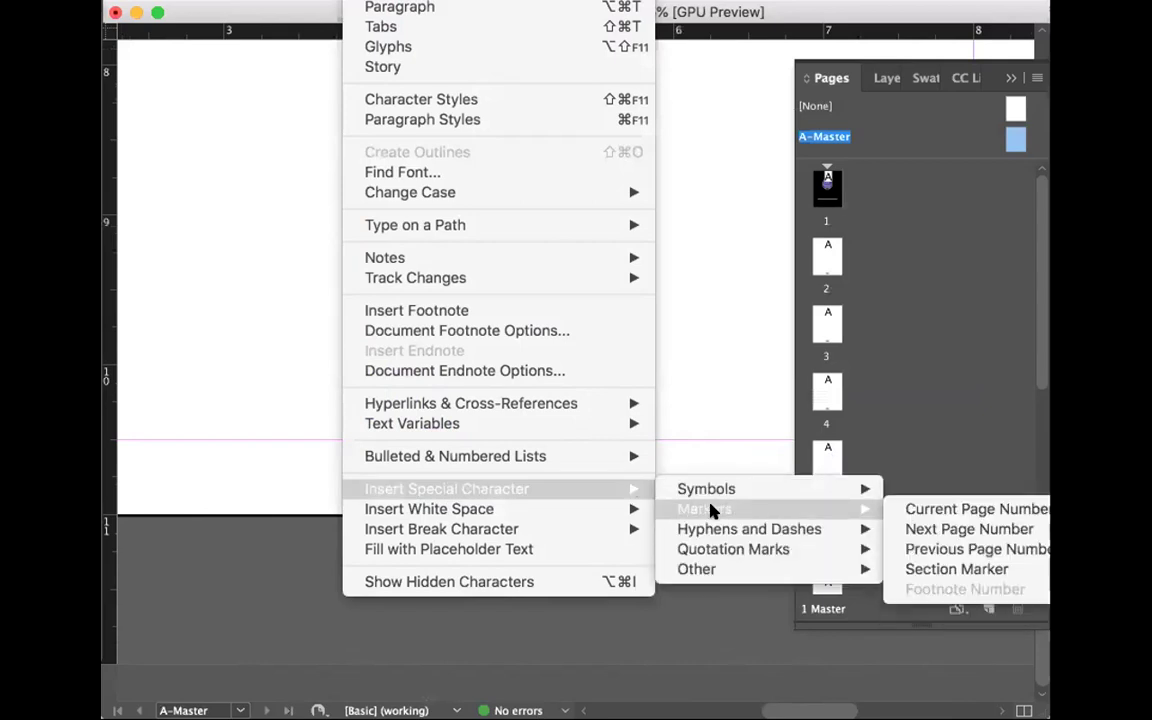
left_click(941, 510)
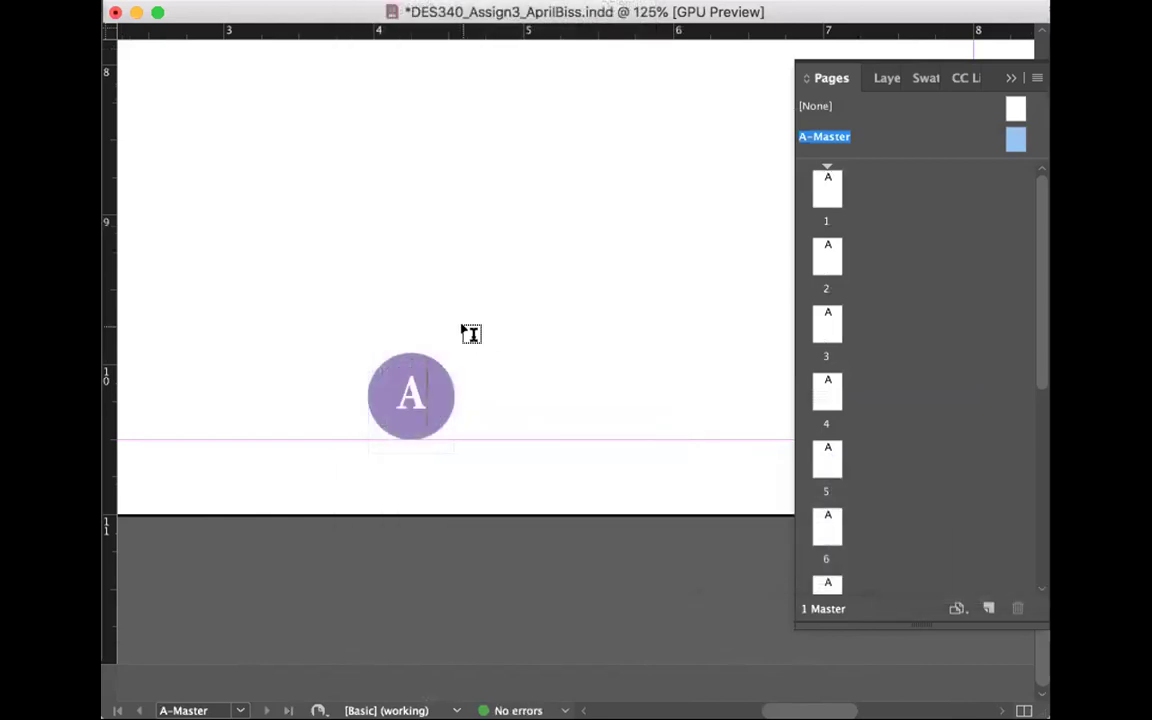
- Nudge the page number's text frame slightly down within the circle and save the document
left_click_drag(414, 396, 392, 396)
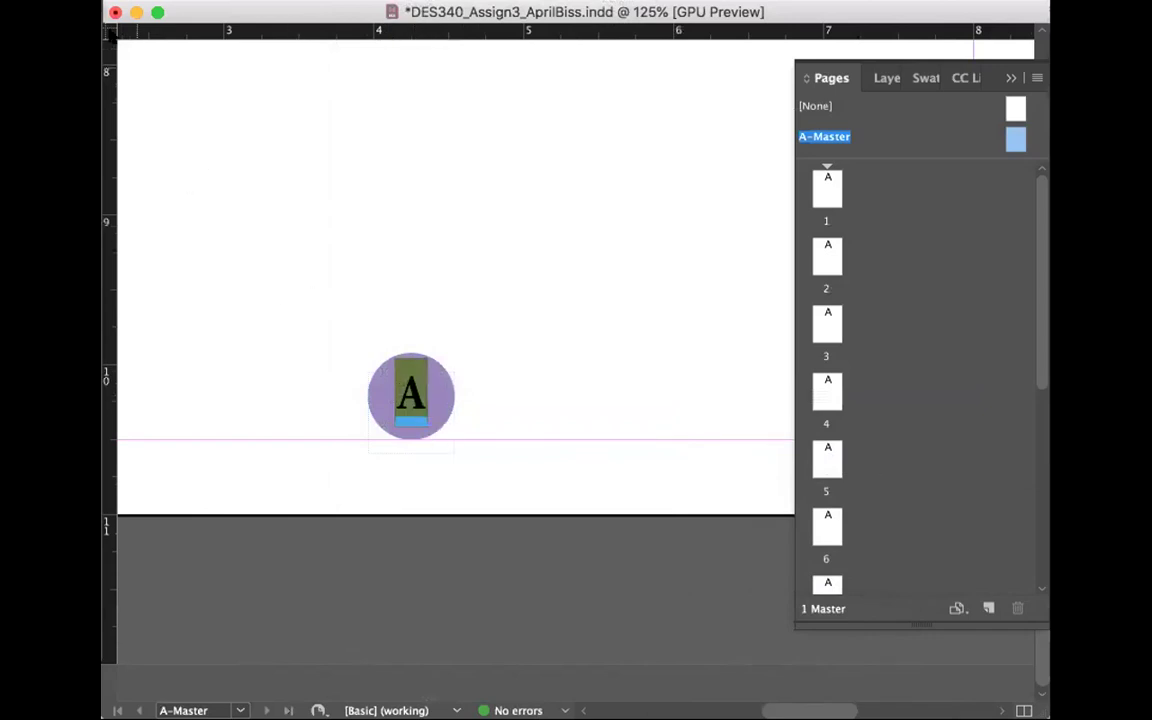
key("Escape")
key("Left")
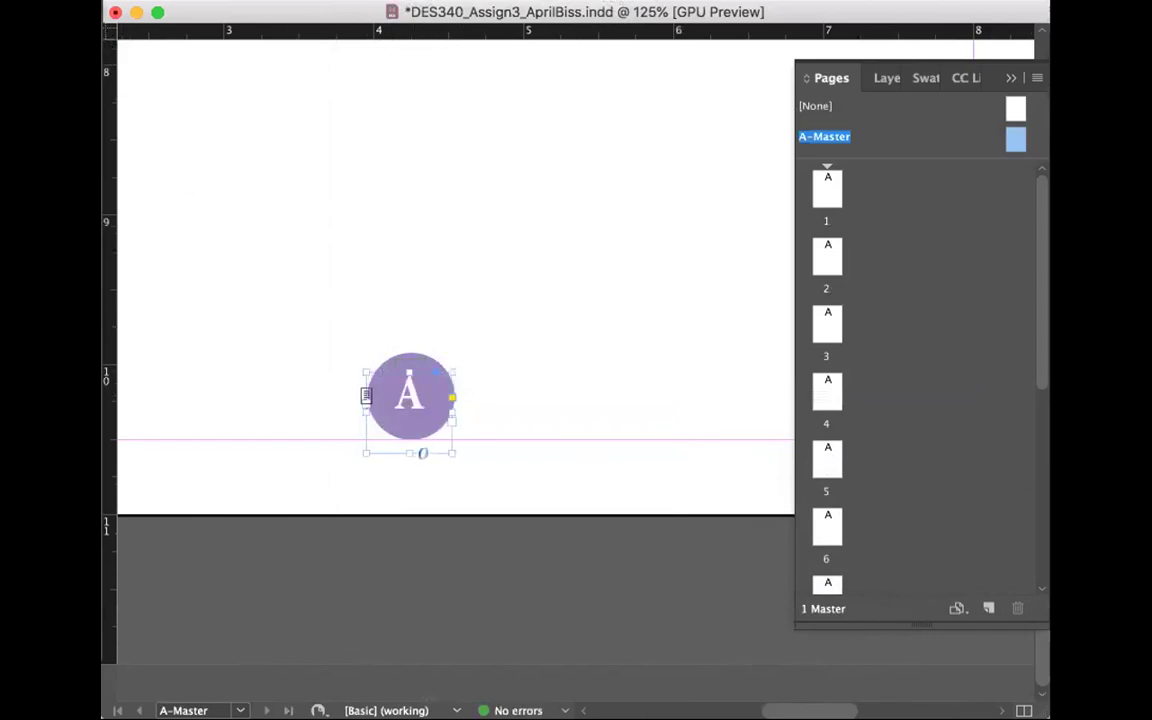
key("Right")
key("Down")
left_click(548, 576)
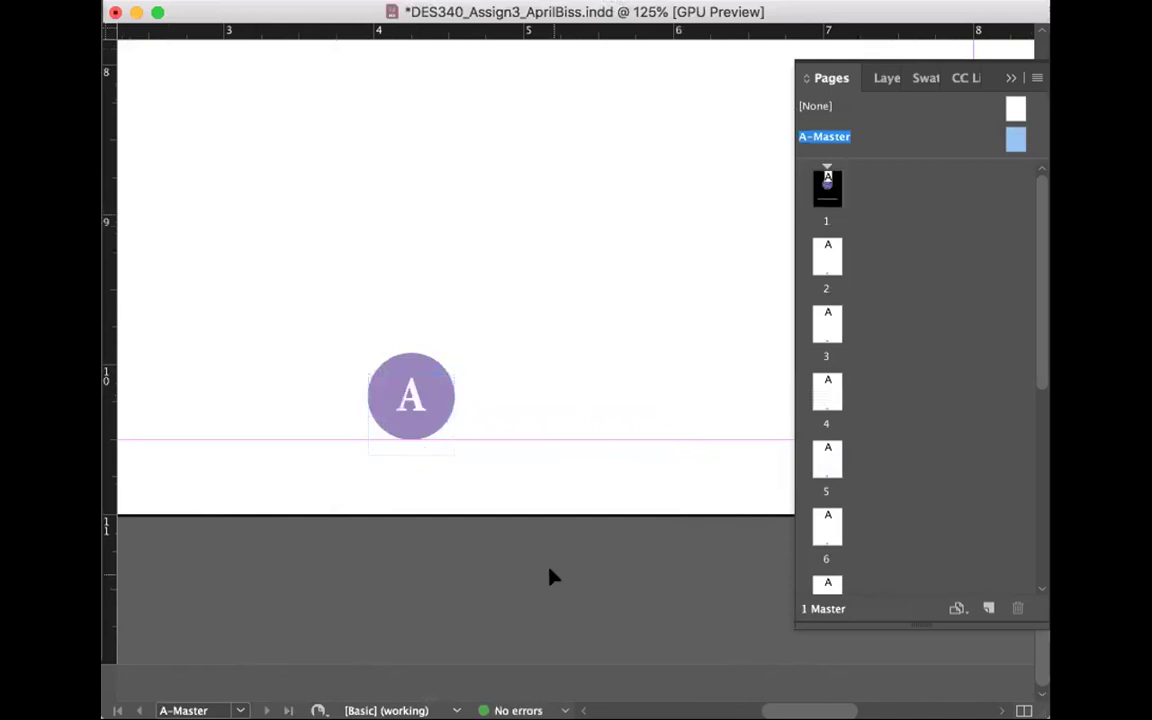
key("super+s")
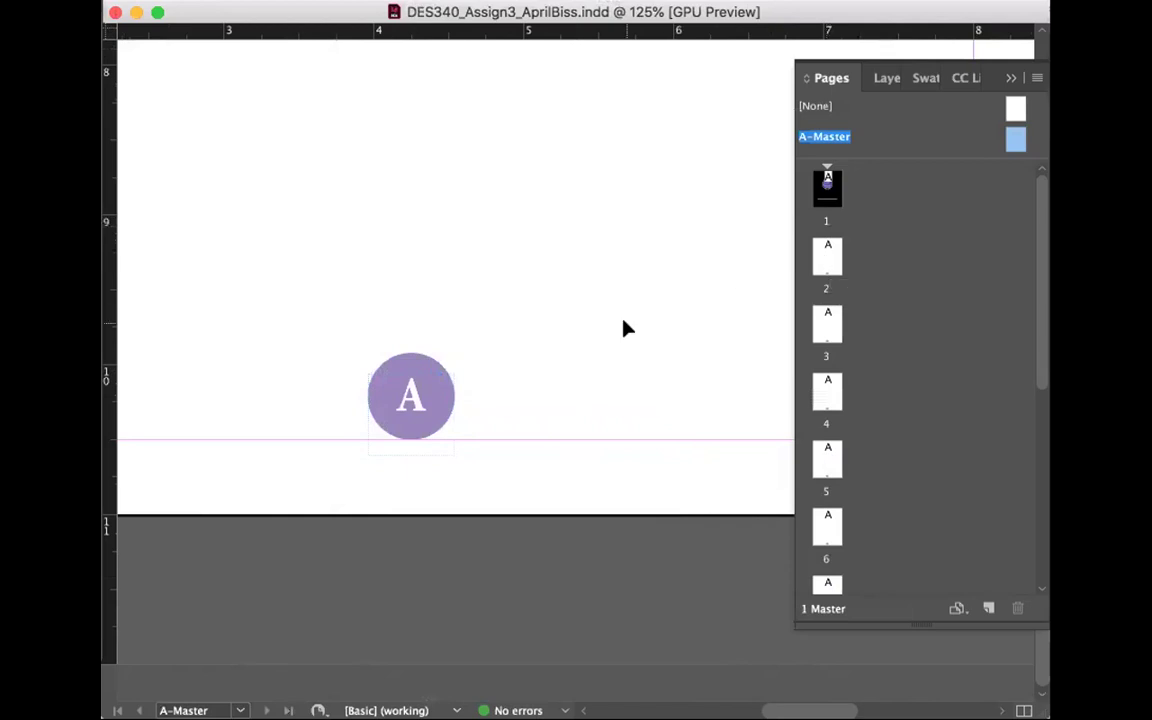
- Go through the document pages up to page 12 and check the page number in the circle at each page's foot
key("super+minus")
key("super+minus")
key("super+minus")
key("super+minus")
key("super+equal")
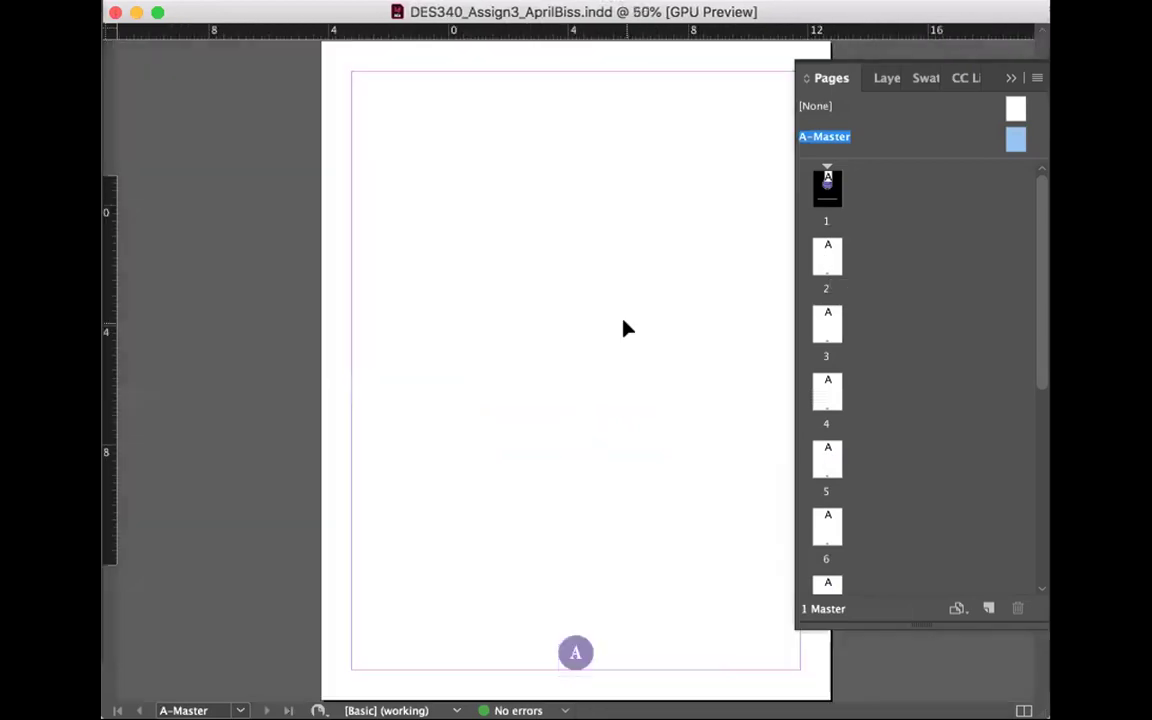
left_click(820, 260)
double_click(820, 260)
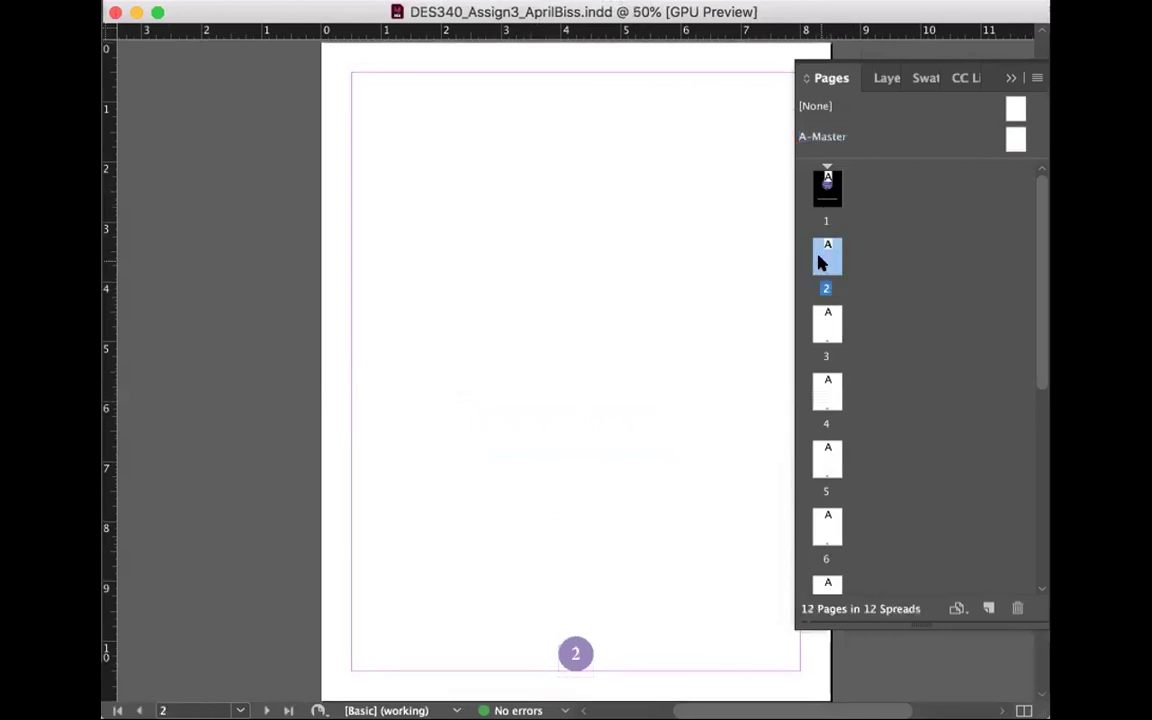
double_click(826, 319)
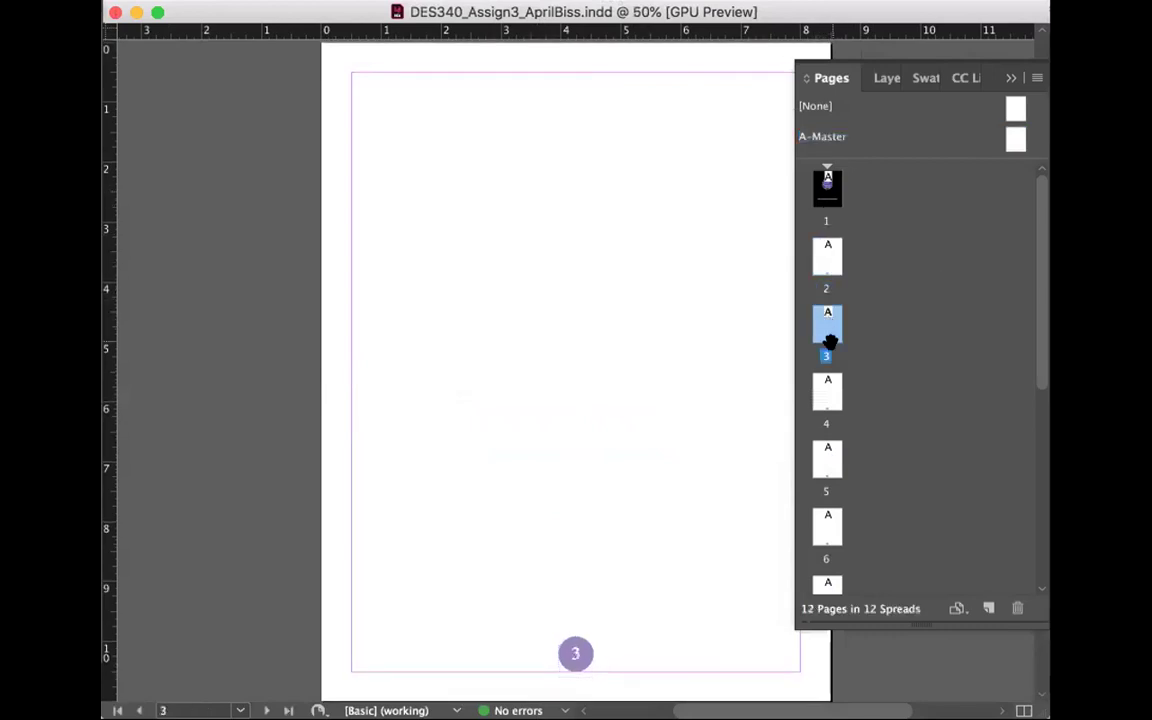
double_click(830, 396)
double_click(829, 460)
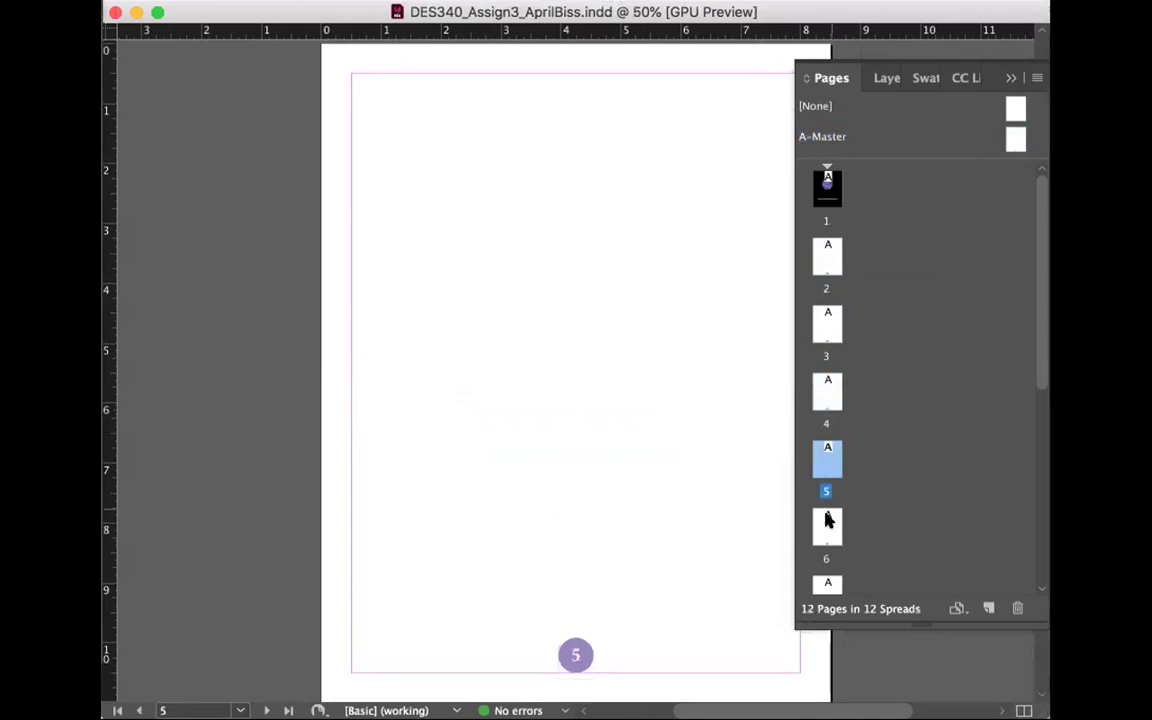
double_click(826, 527)
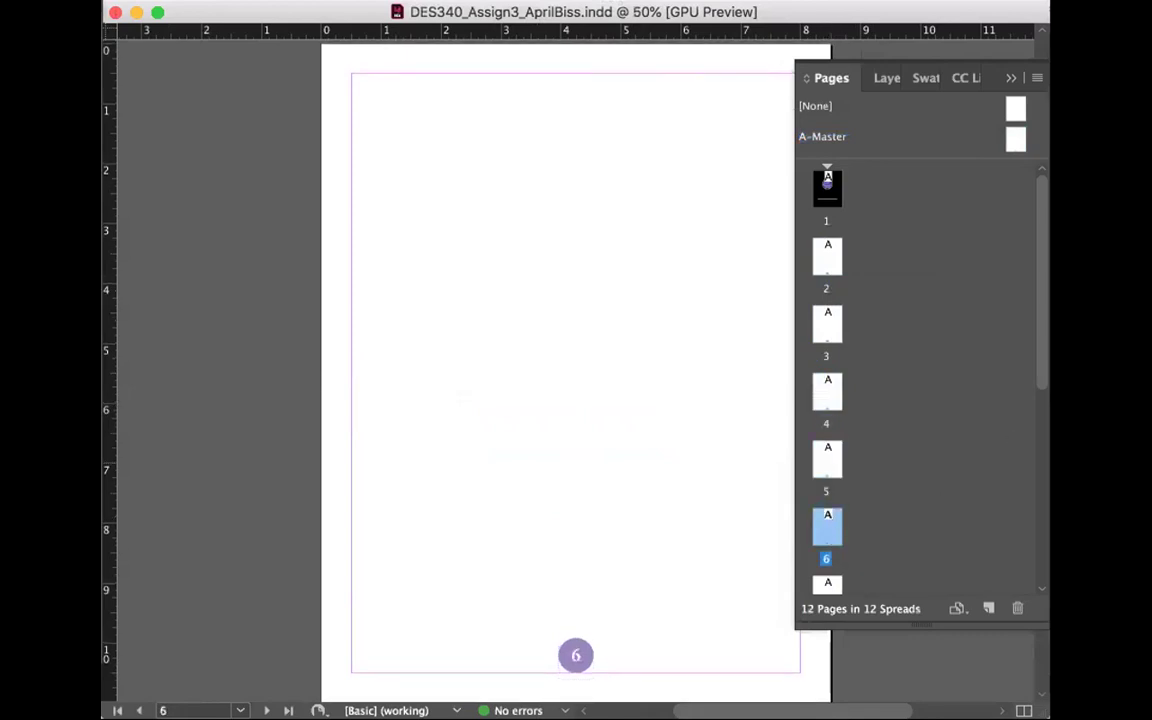
scroll(843, 527, "down", 5)
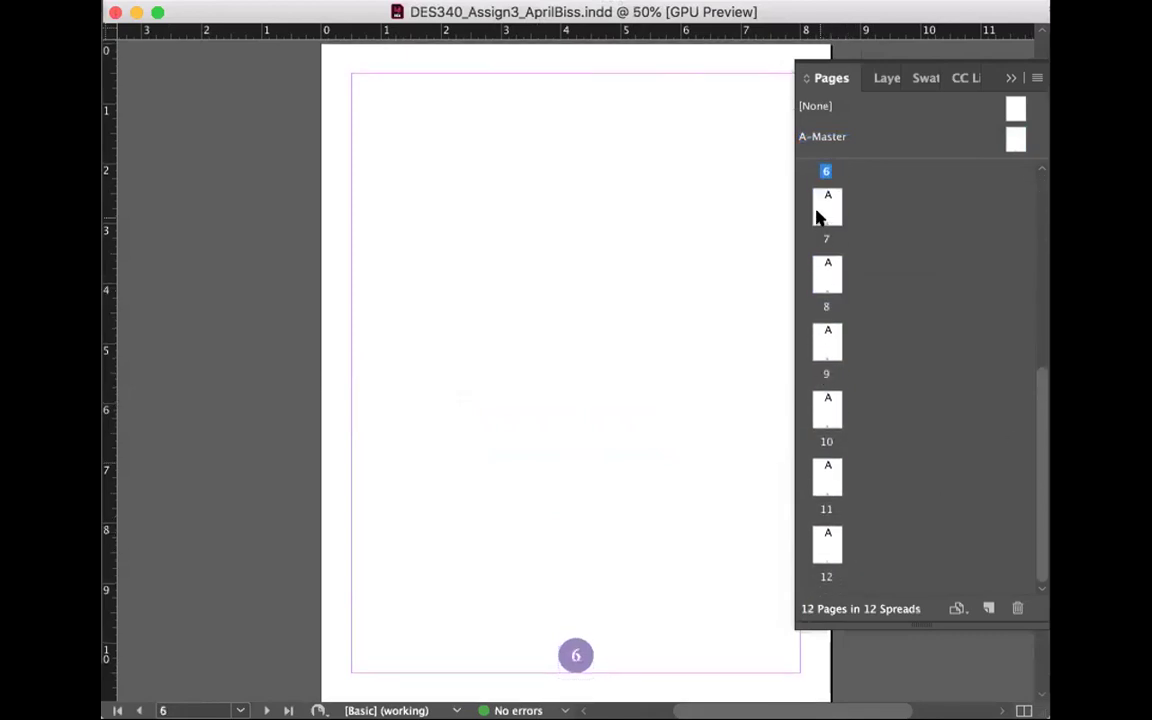
double_click(818, 214)
double_click(818, 275)
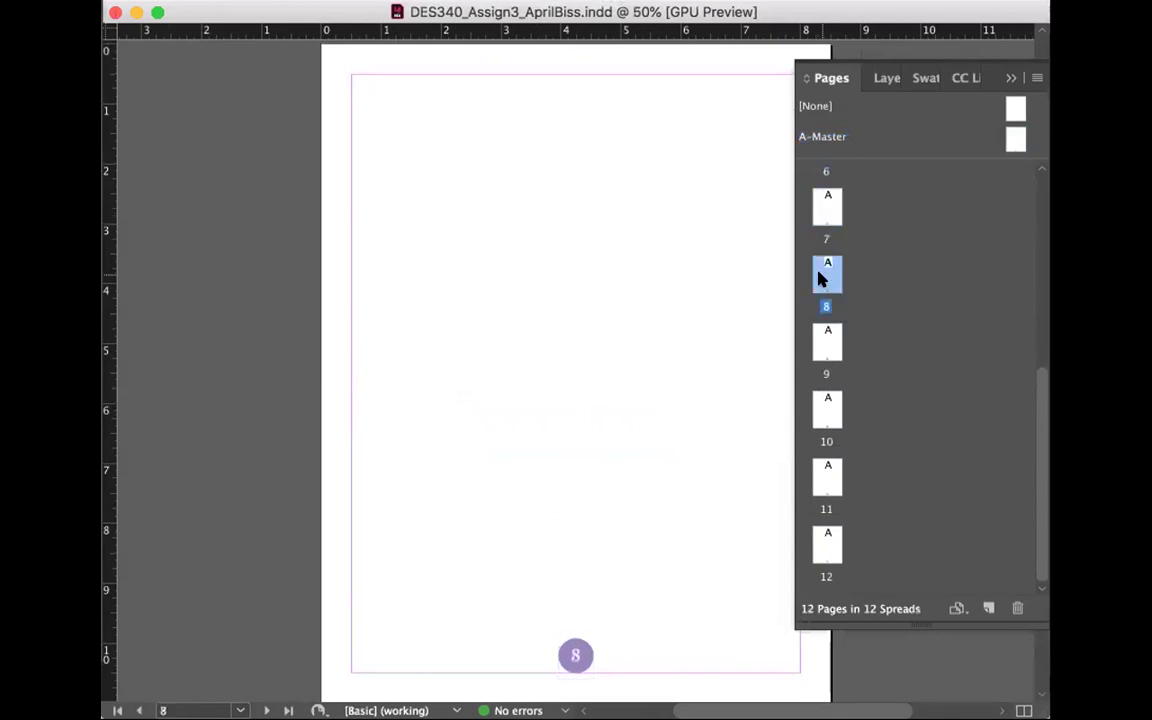
double_click(822, 336)
double_click(820, 412)
left_click(818, 480)
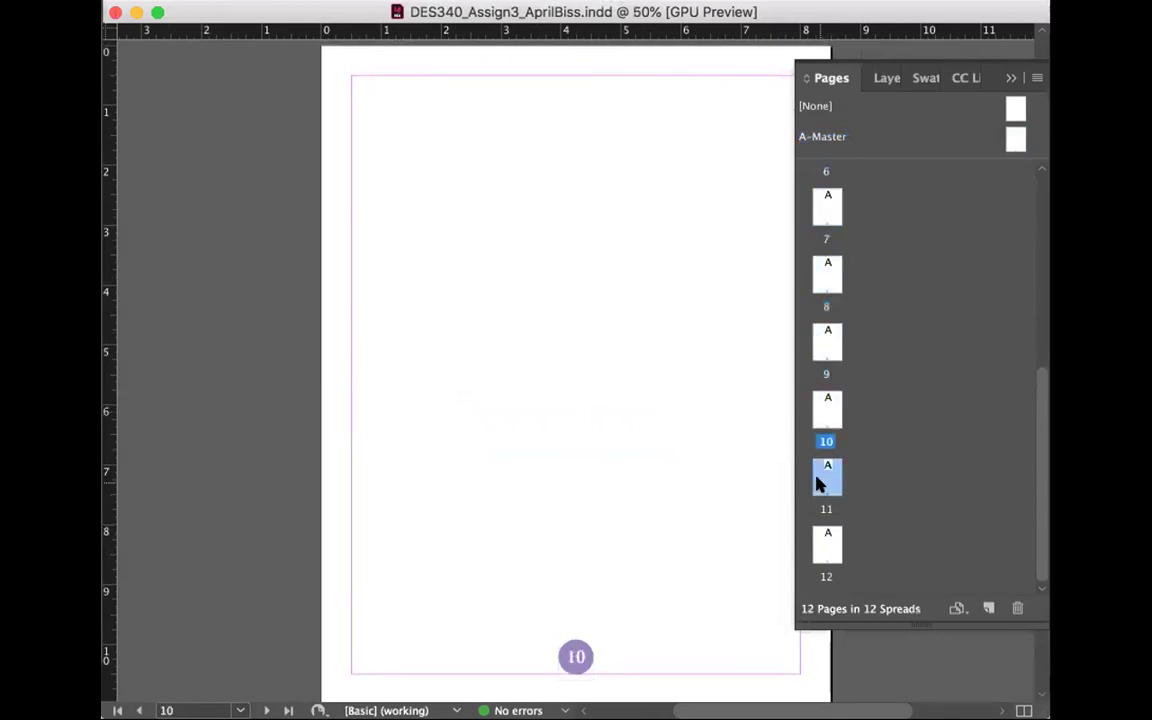
double_click(828, 543)
scroll(893, 425, "up", 2)
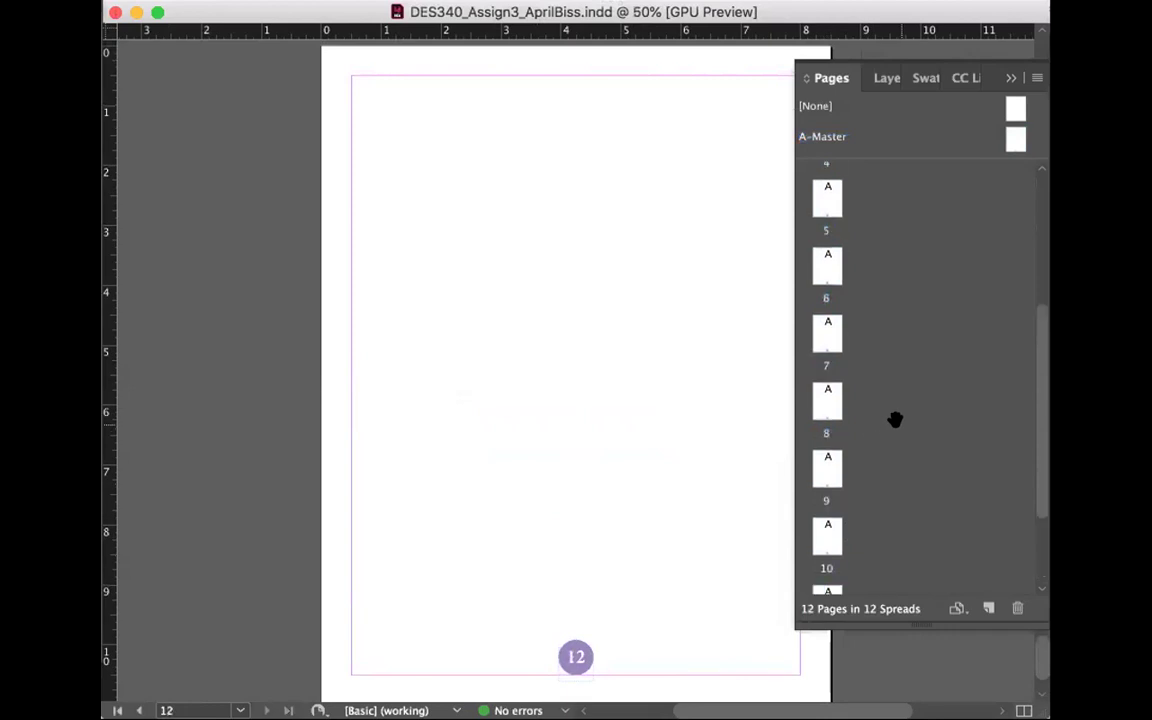
scroll(895, 420, "up", 3)
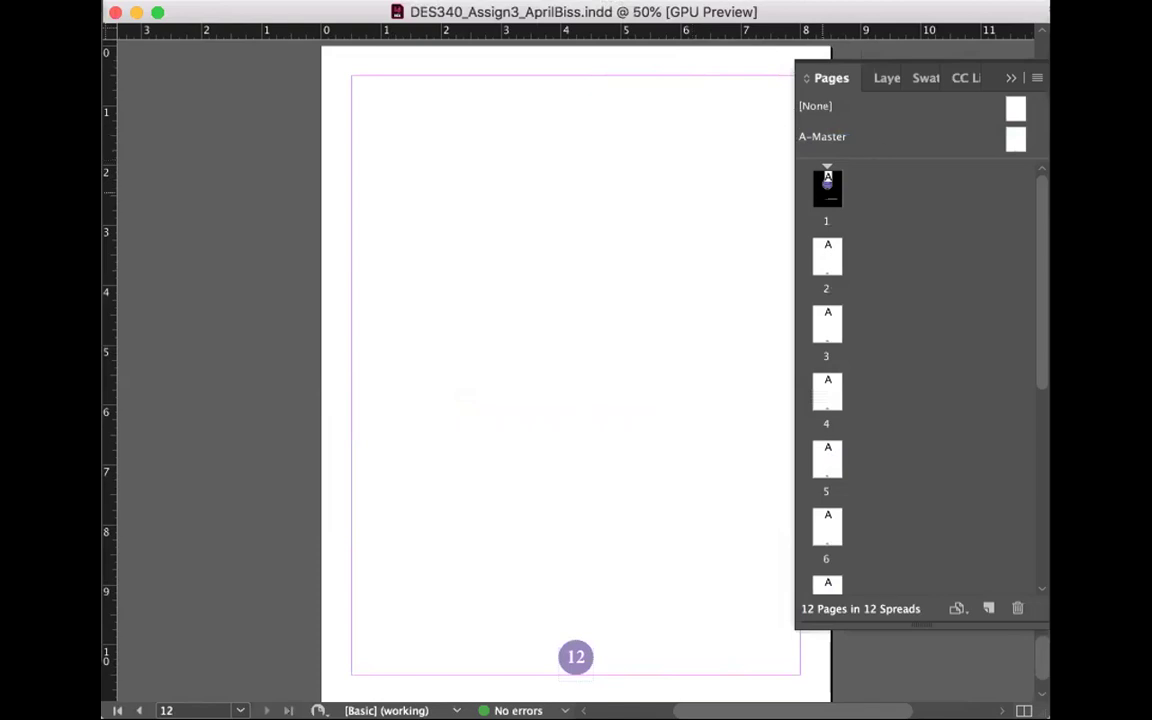
double_click(827, 195)
double_click(828, 258)
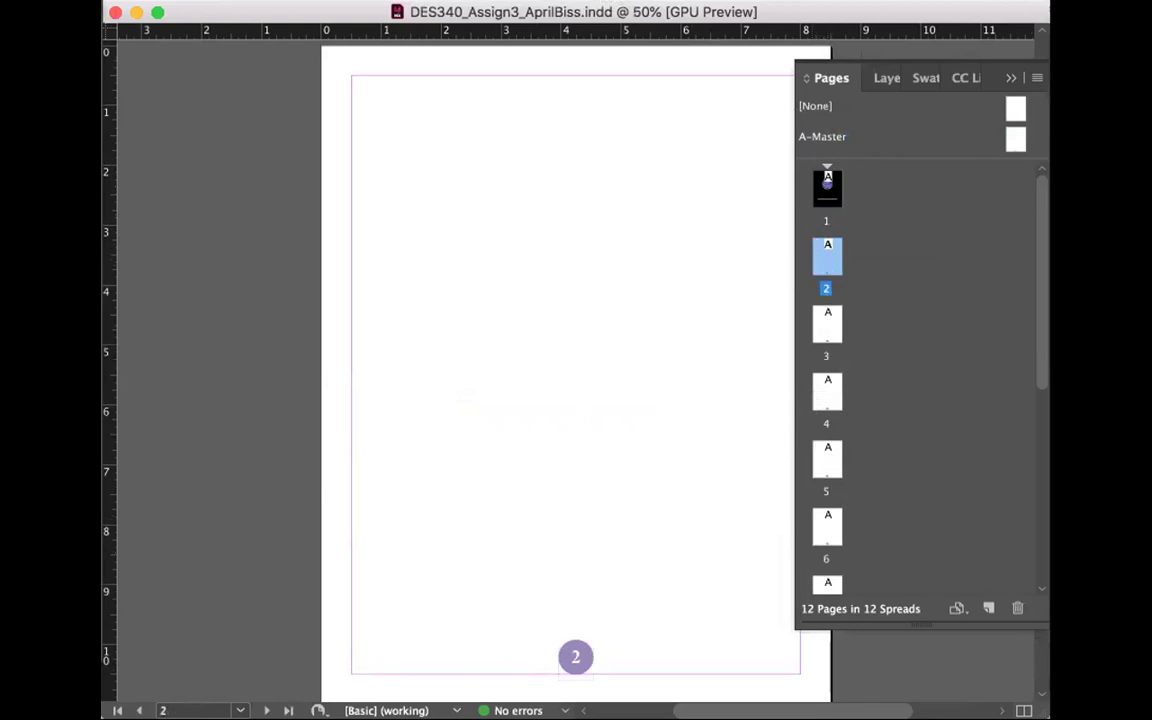
- Enable Facing Pages in the document setup and look through the resulting two-page spreads
left_click(221, 350)
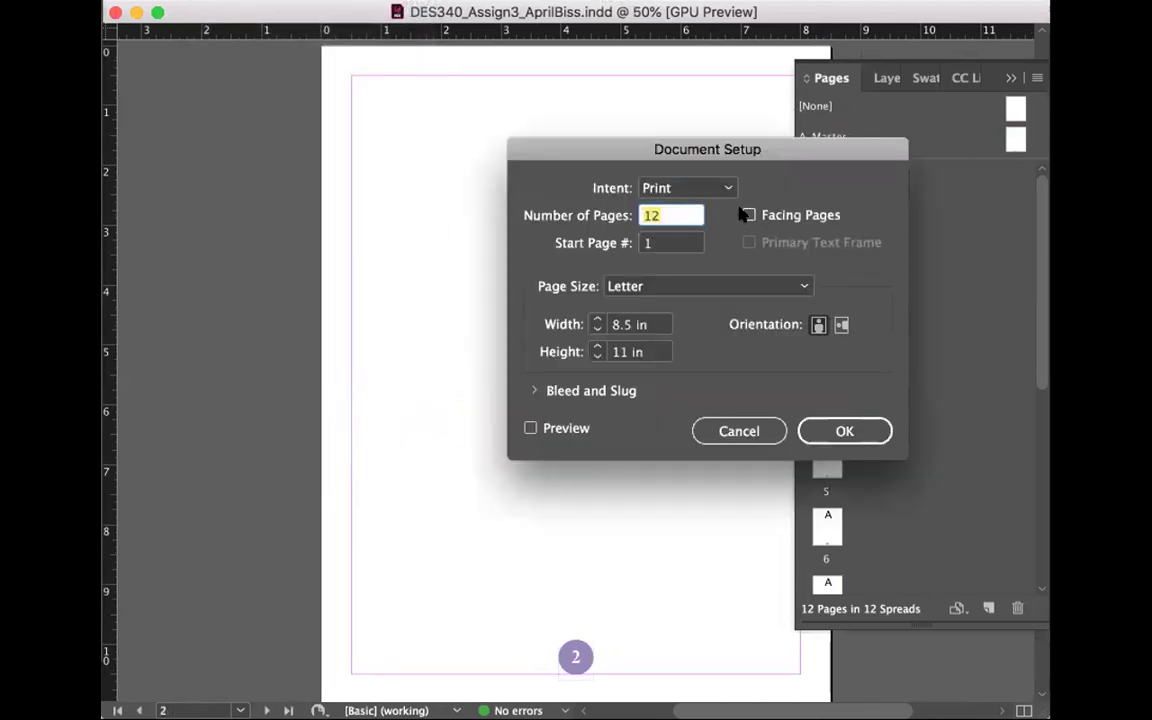
left_click(749, 216)
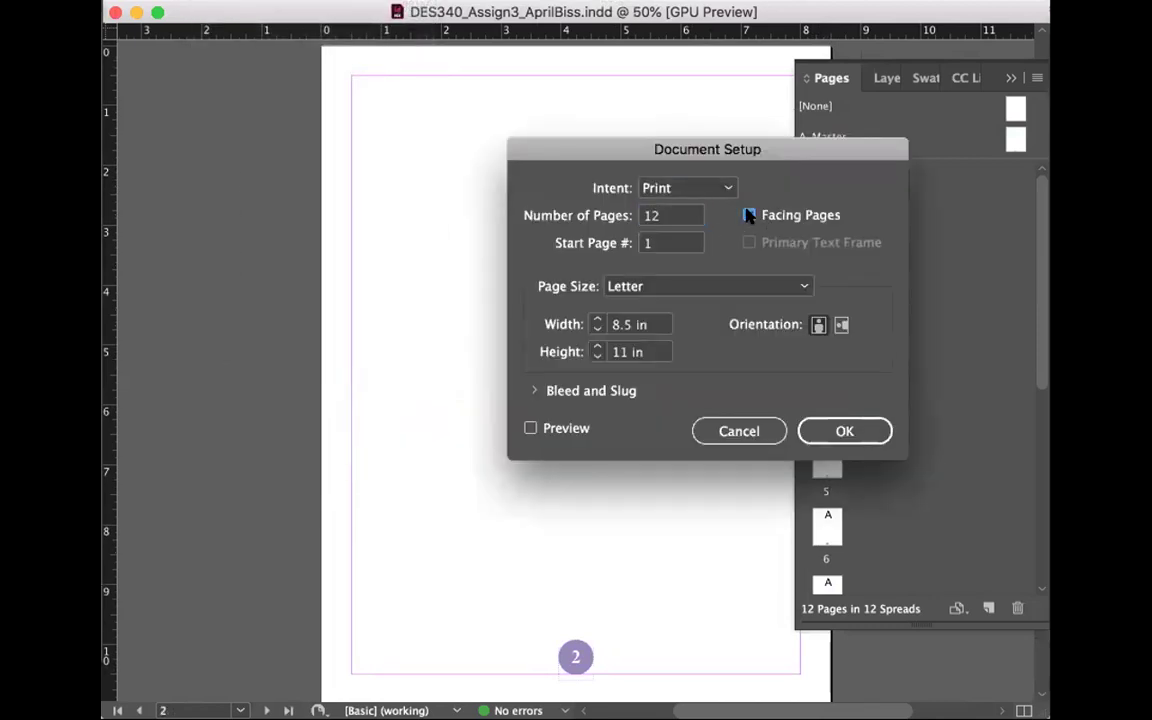
left_click(867, 430)
key("super+minus")
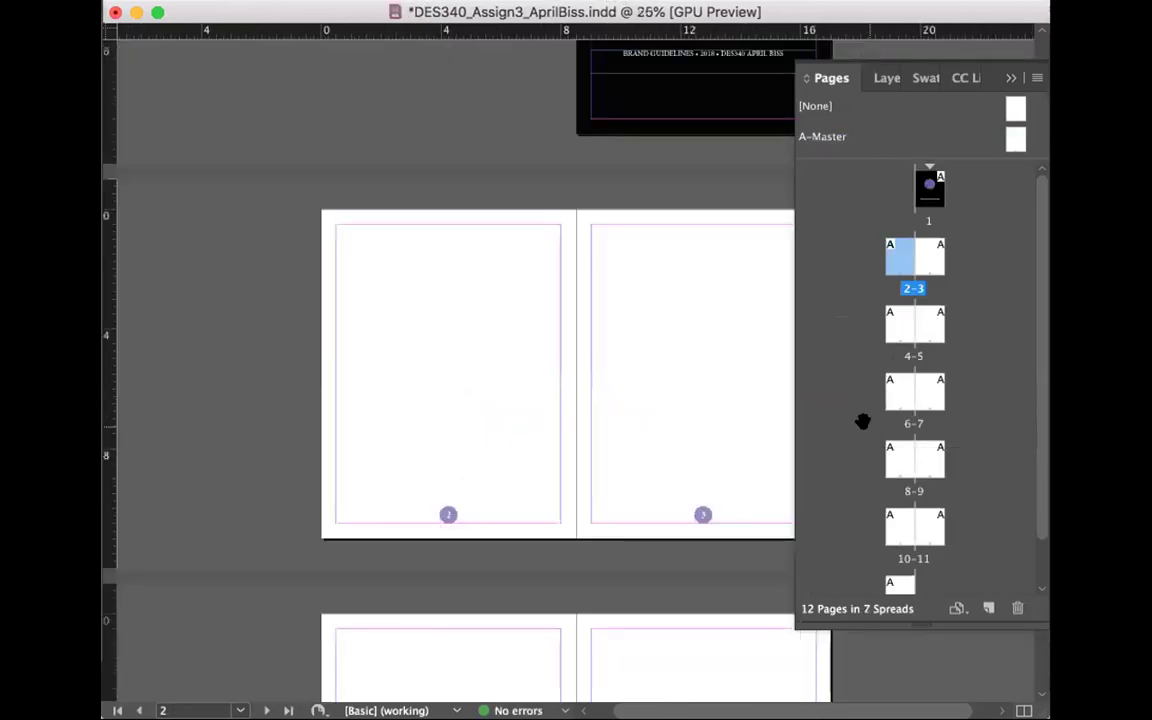
scroll(722, 442, "down", 5)
scroll(722, 442, "down", 2)
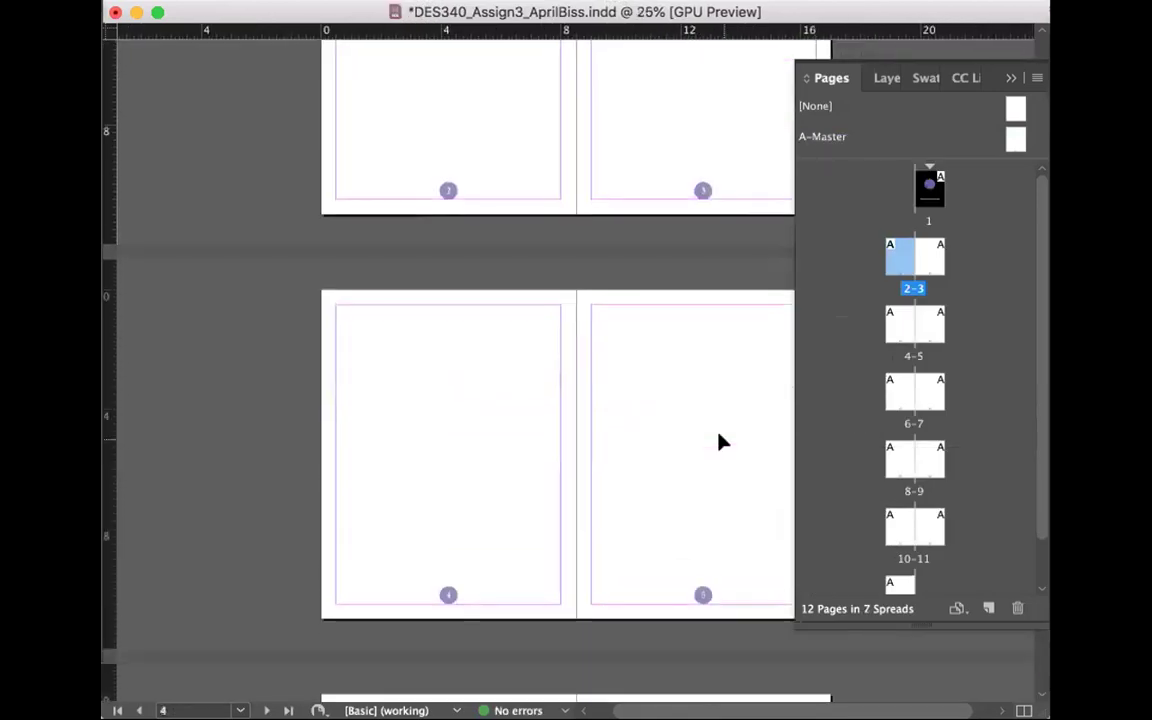
scroll(722, 442, "down", 4)
scroll(719, 435, "down", 10)
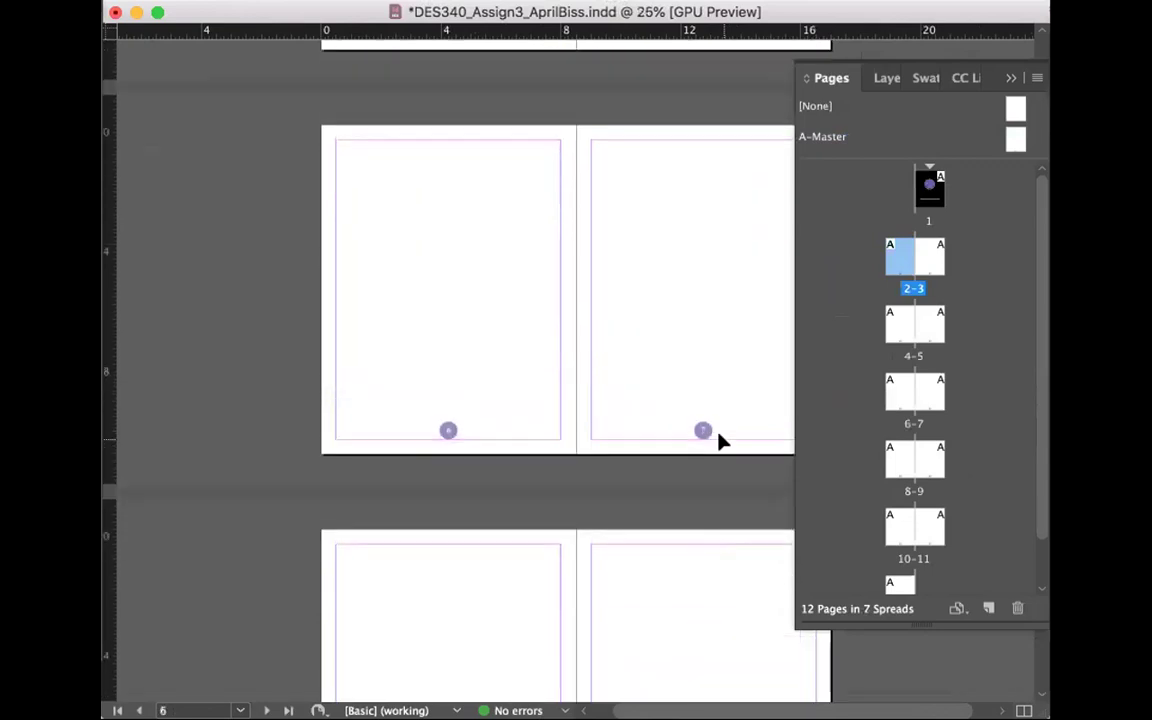
scroll(722, 442, "down", 4)
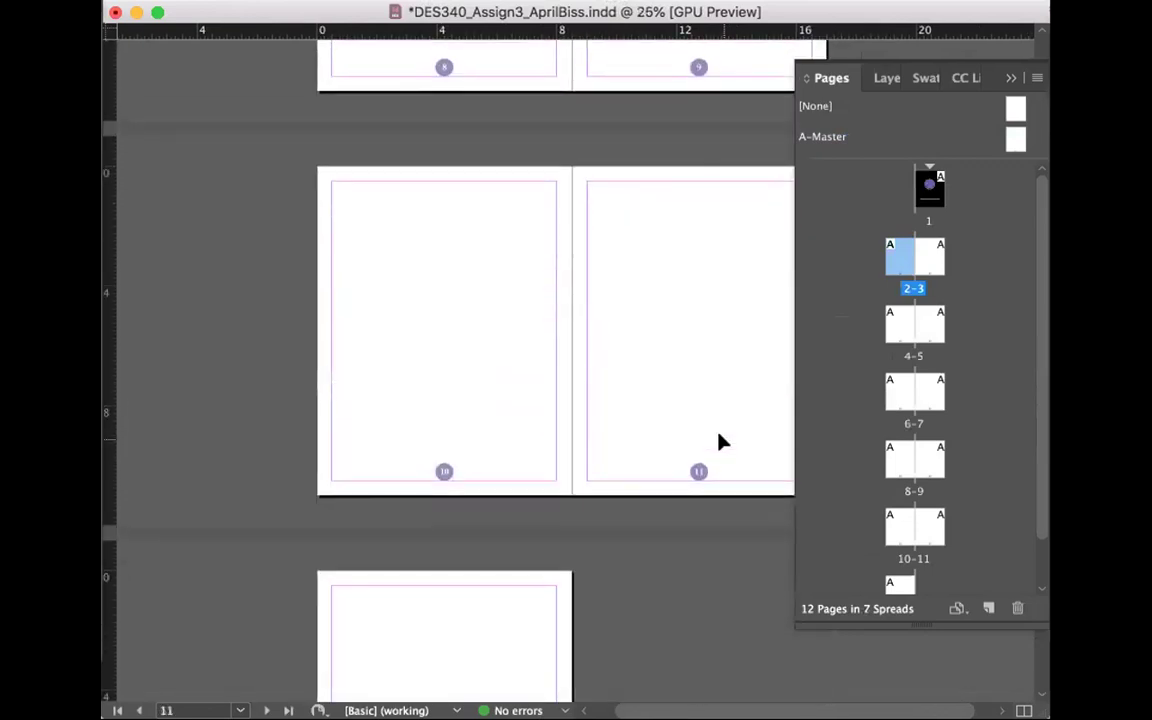
- Disable Facing Pages in the document setup to return to single pages
left_click(205, 0)
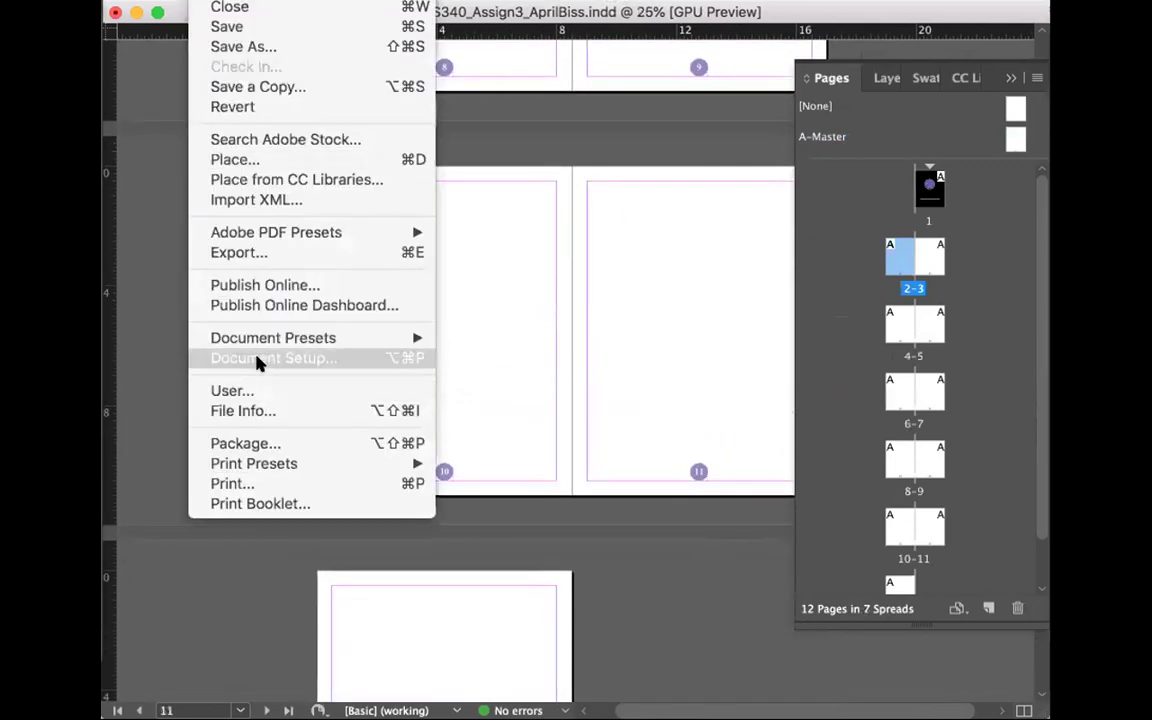
left_click(657, 346)
left_click(748, 216)
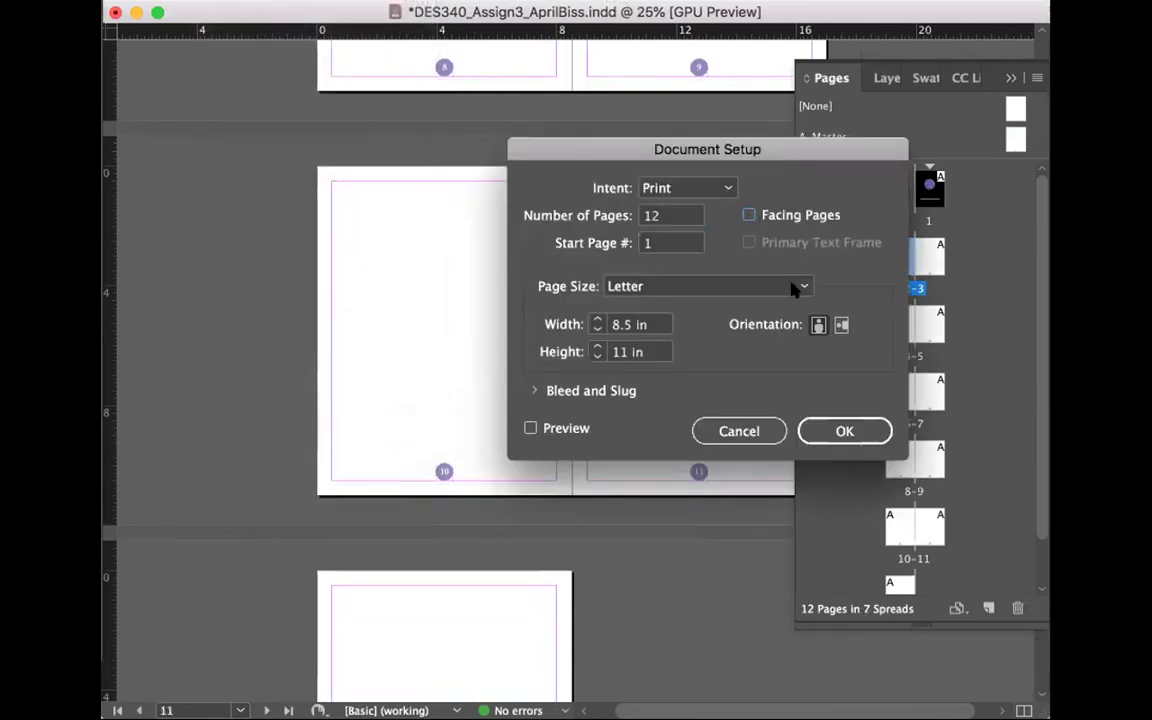
left_click(814, 430)
- Return to the Sweet Sensations Bakery cover page and save the document
scroll(731, 351, "up", 5)
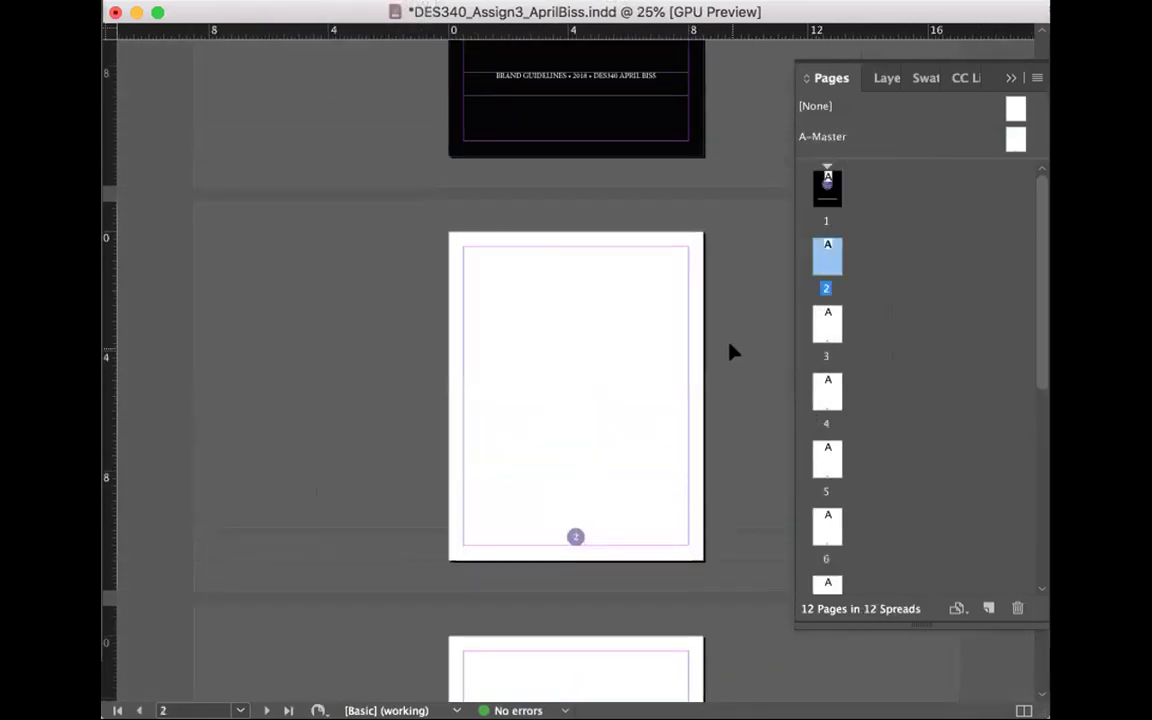
key("super+equal")
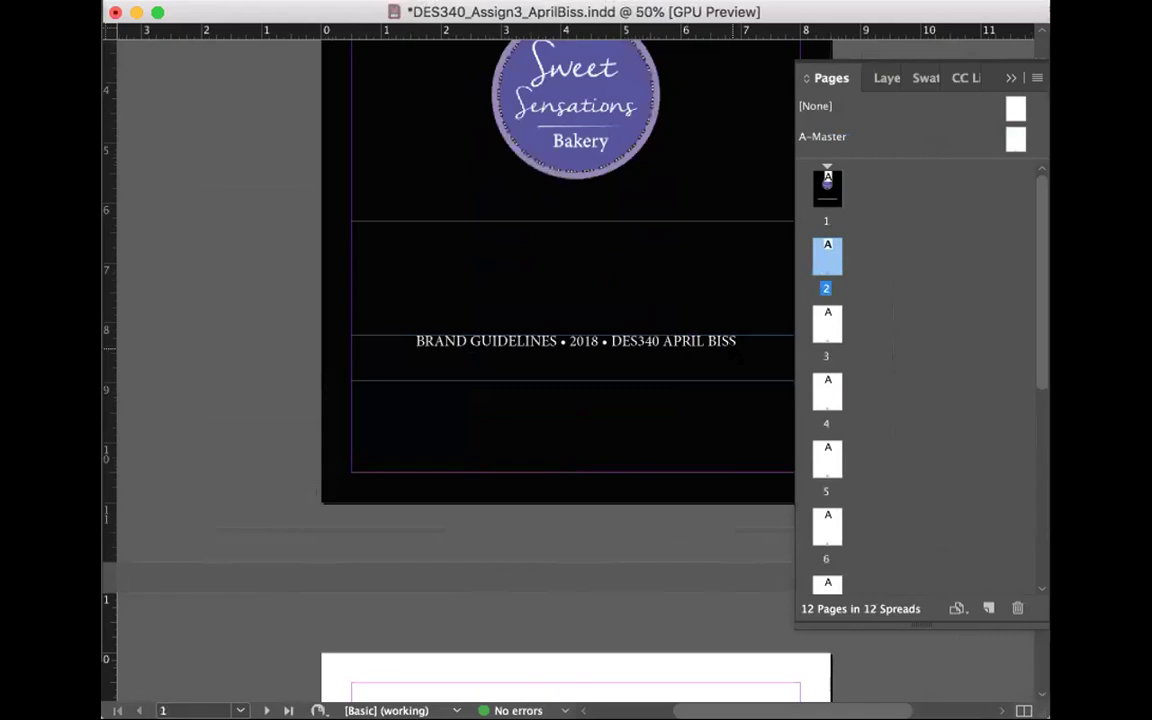
scroll(737, 352, "up", 2)
key("super+s")
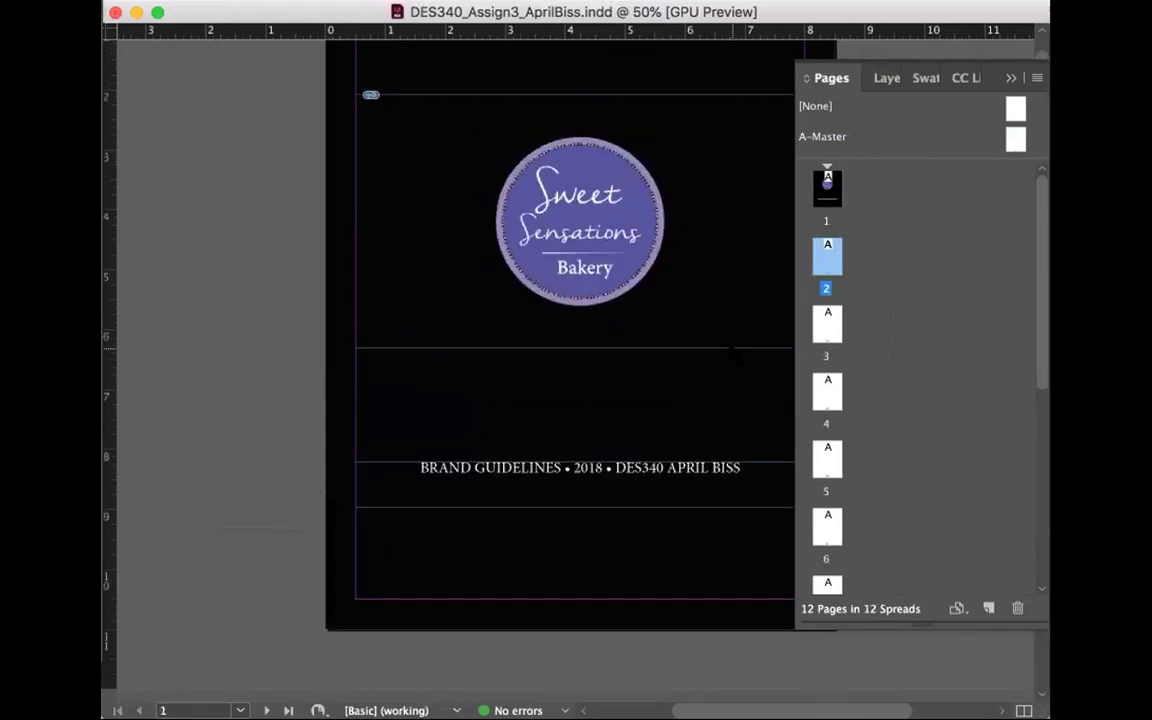
scroll(733, 353, "up", 2)
scroll(733, 353, "right", 1)
scroll(508, 383, "down", 1)
scroll(508, 383, "right", 1)
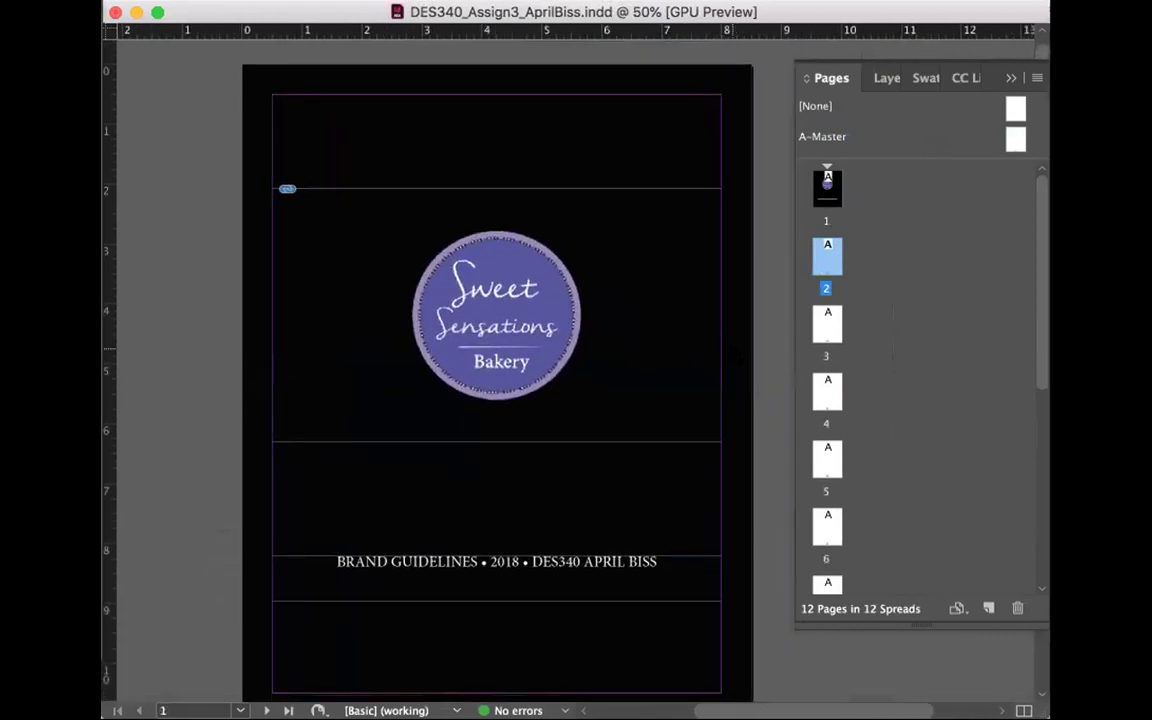
- Open the A-Master page for editing
scroll(730, 352, "down", 12)
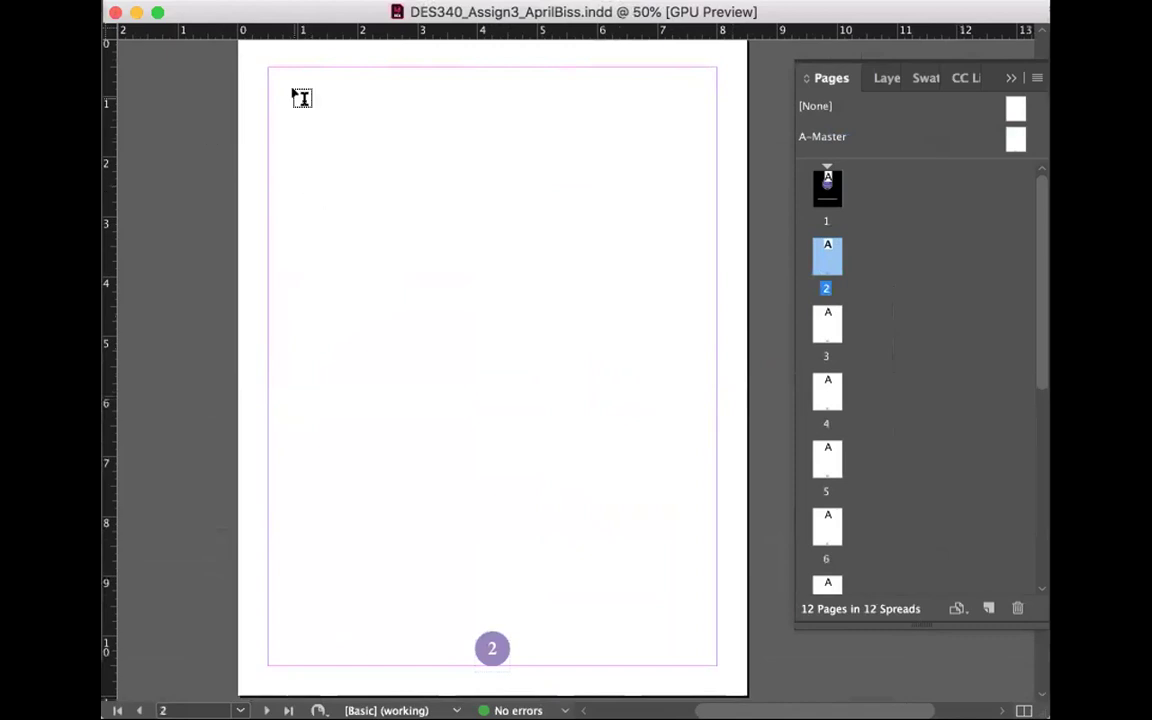
scroll(383, 126, "left", 1)
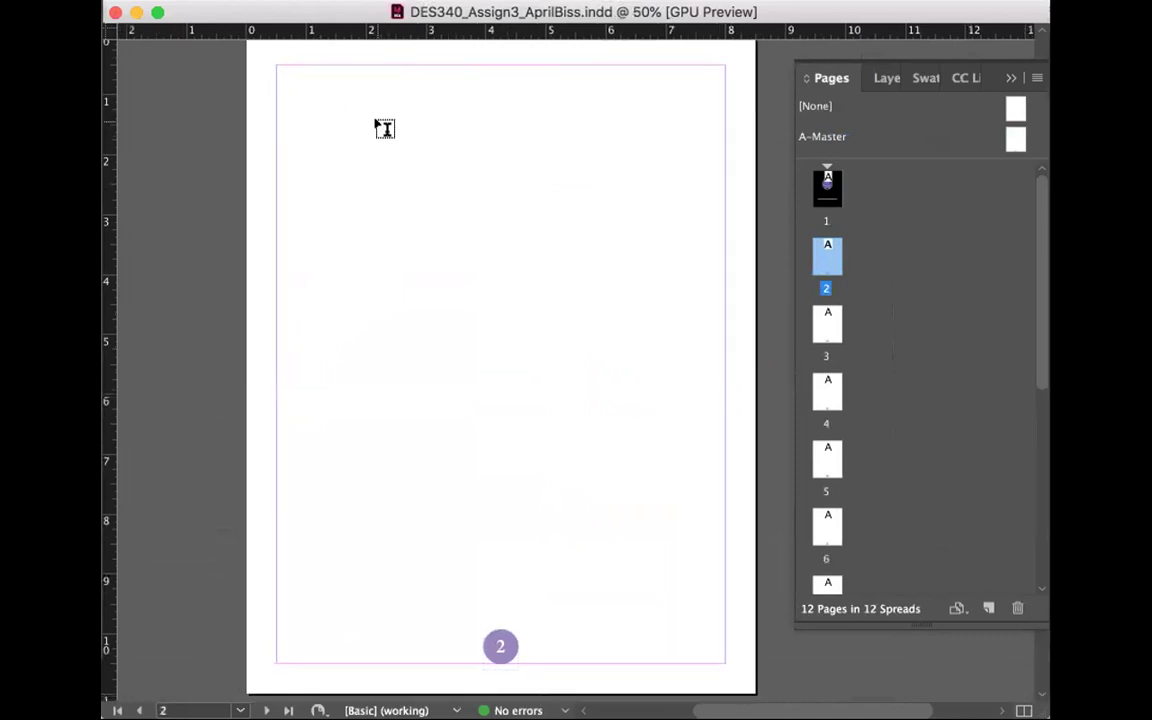
double_click(1013, 142)
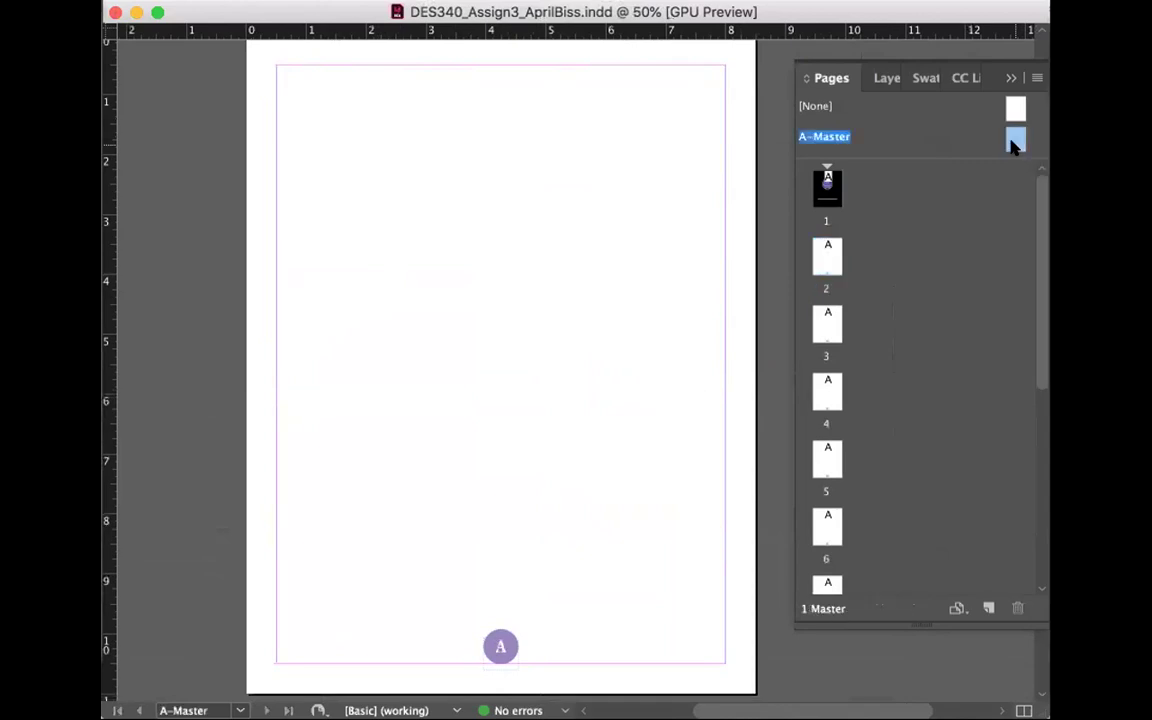
right_click(432, 185)
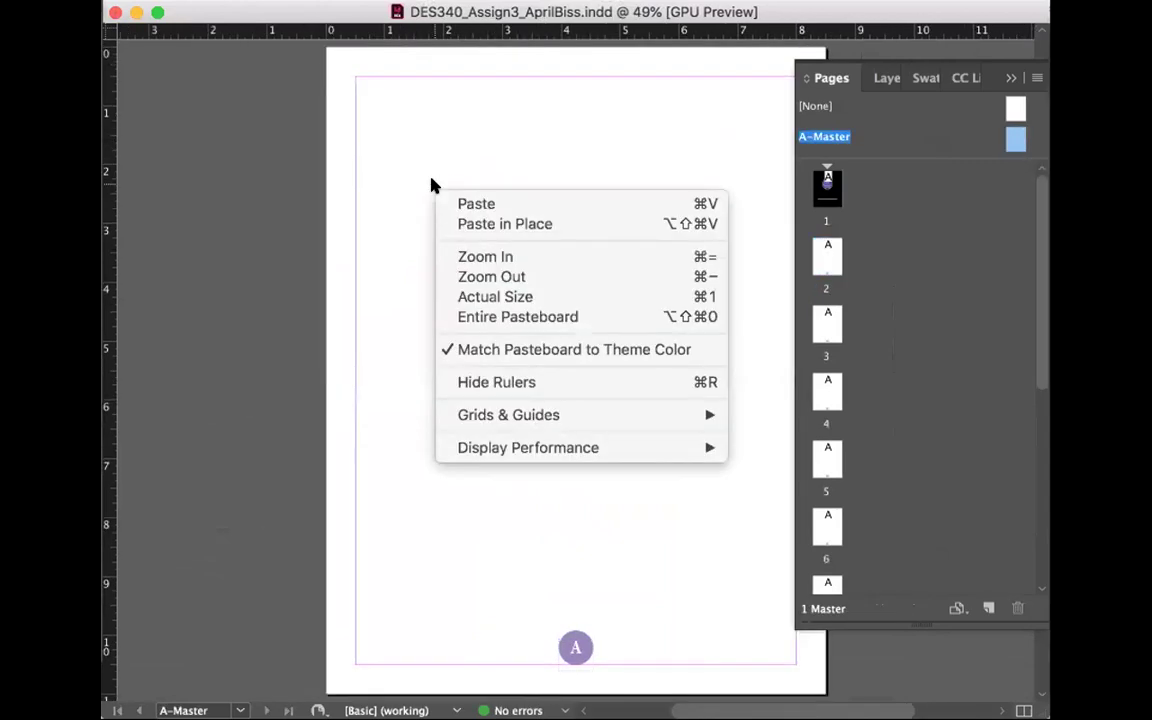
left_click(330, 189)
scroll(330, 190, "right", 3)
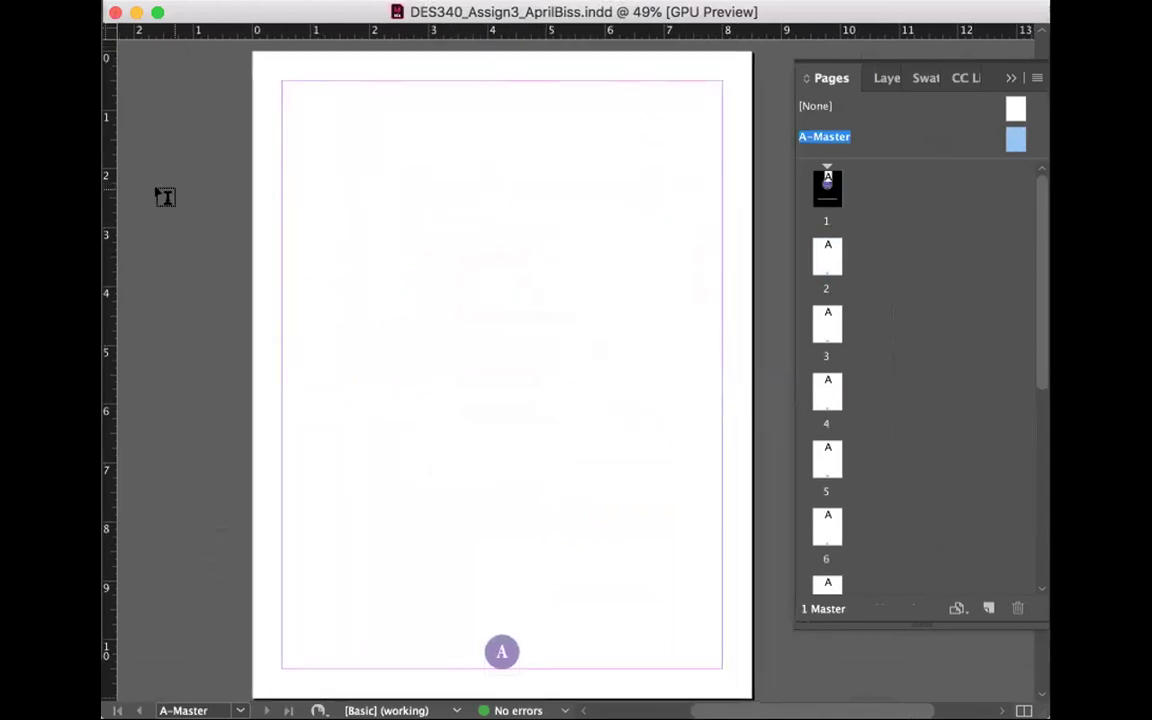
- Draw a full-width rectangle about 8.5 in by 2.2 in across the master page's head and fill it with R=86 G=82 B=163
left_click_drag(100, 296, 142, 300)
left_click_drag(250, 48, 751, 179)
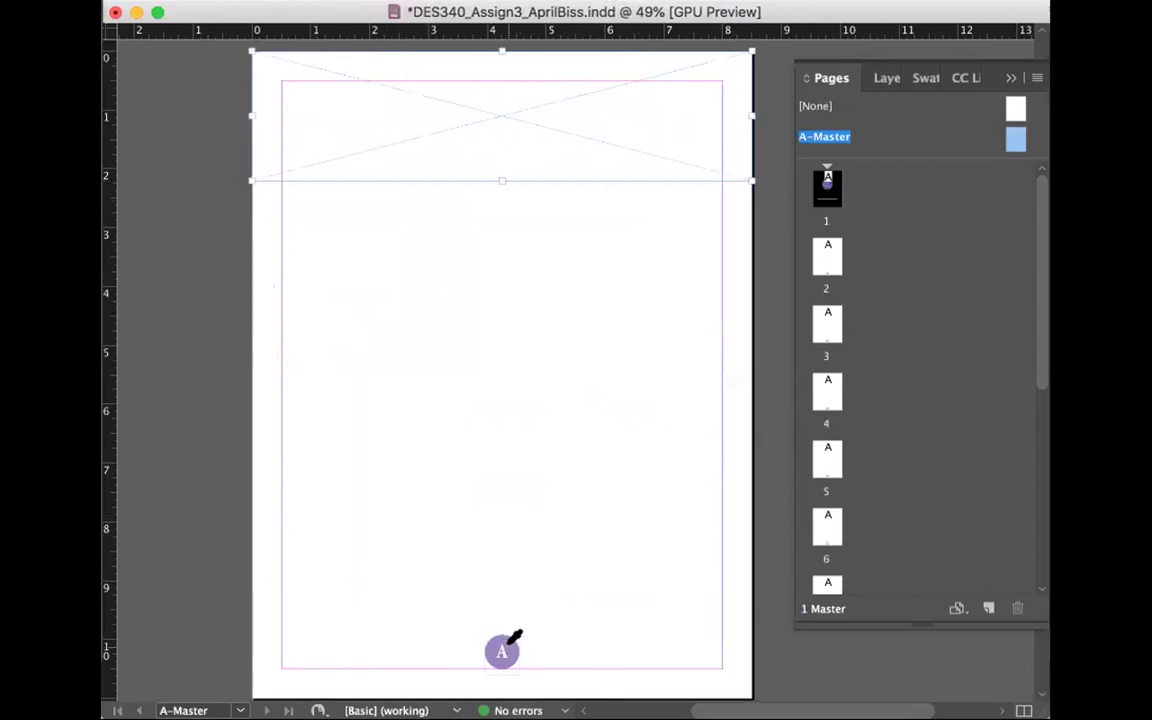
left_click(476, 637)
left_click(424, 136)
left_click(590, 0)
mouse_move(667, 28)
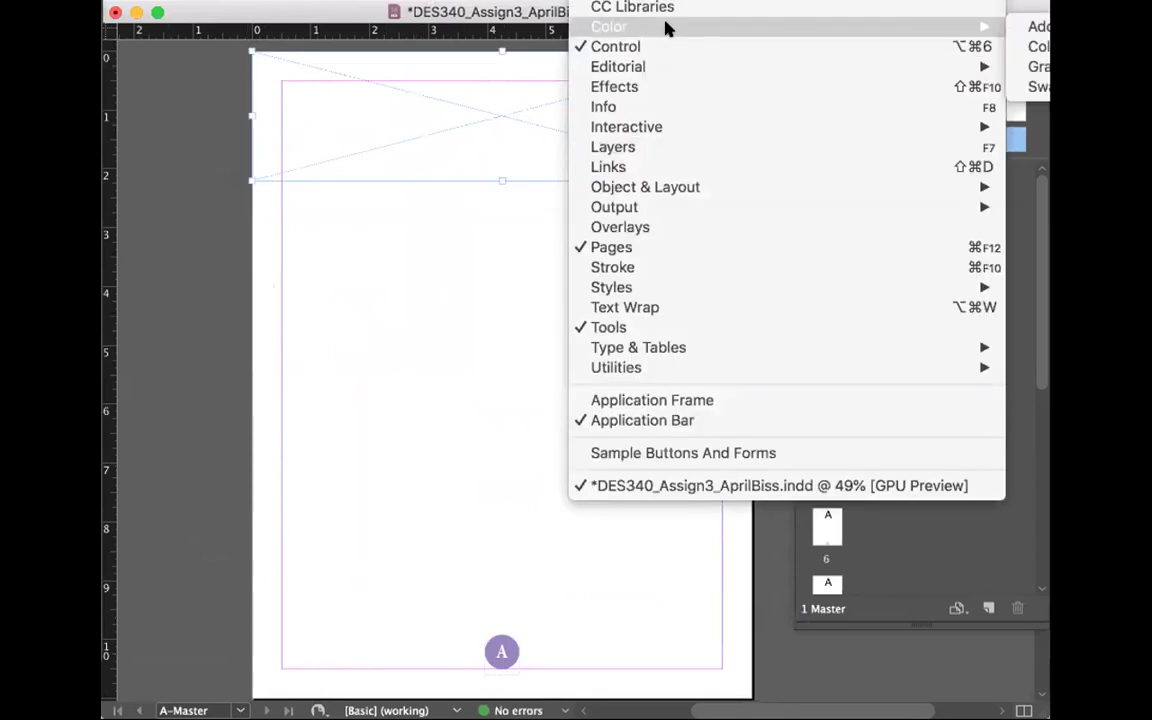
left_click(1038, 86)
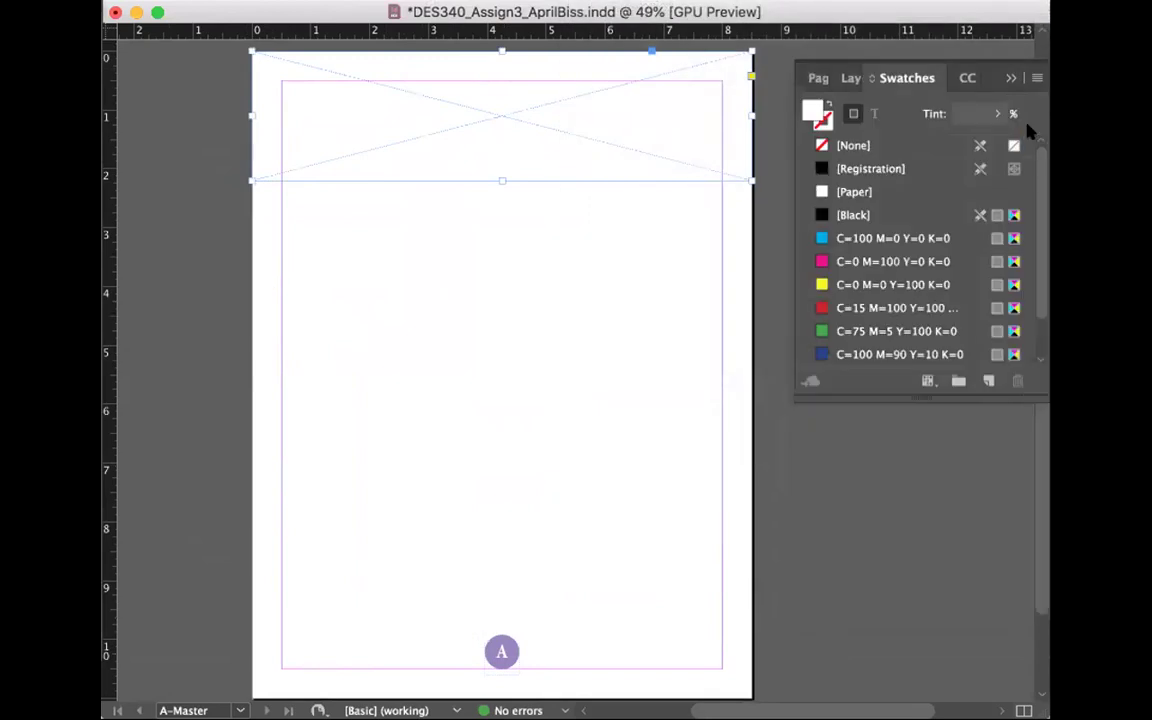
scroll(960, 276, "down", 1)
left_click(858, 331)
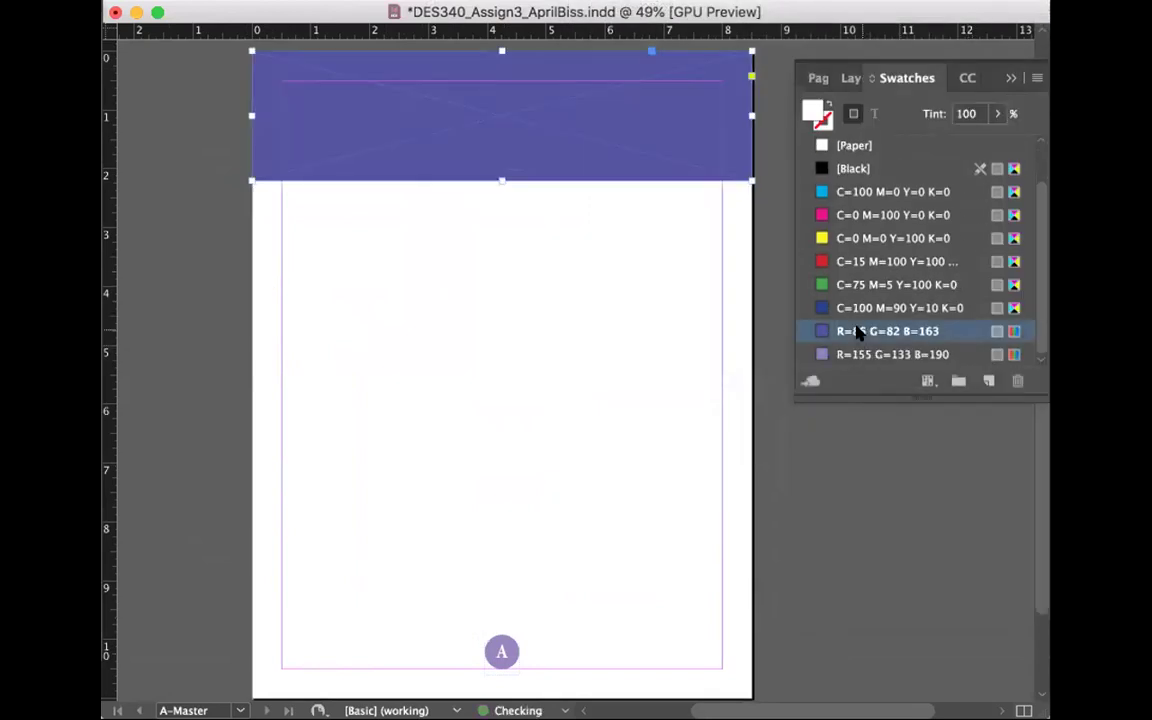
left_click(826, 485)
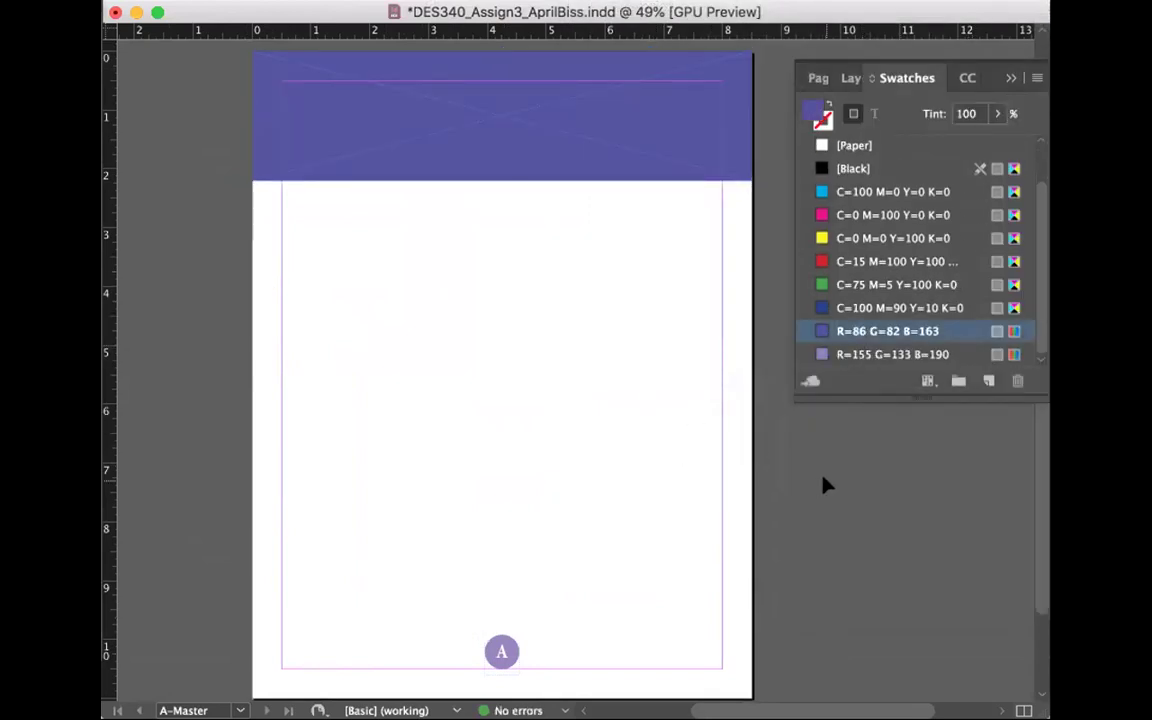
- Place a copy of the header rectangle slightly lower, filled with R=155 G=133 B=190 and sent to the back
left_click(671, 172)
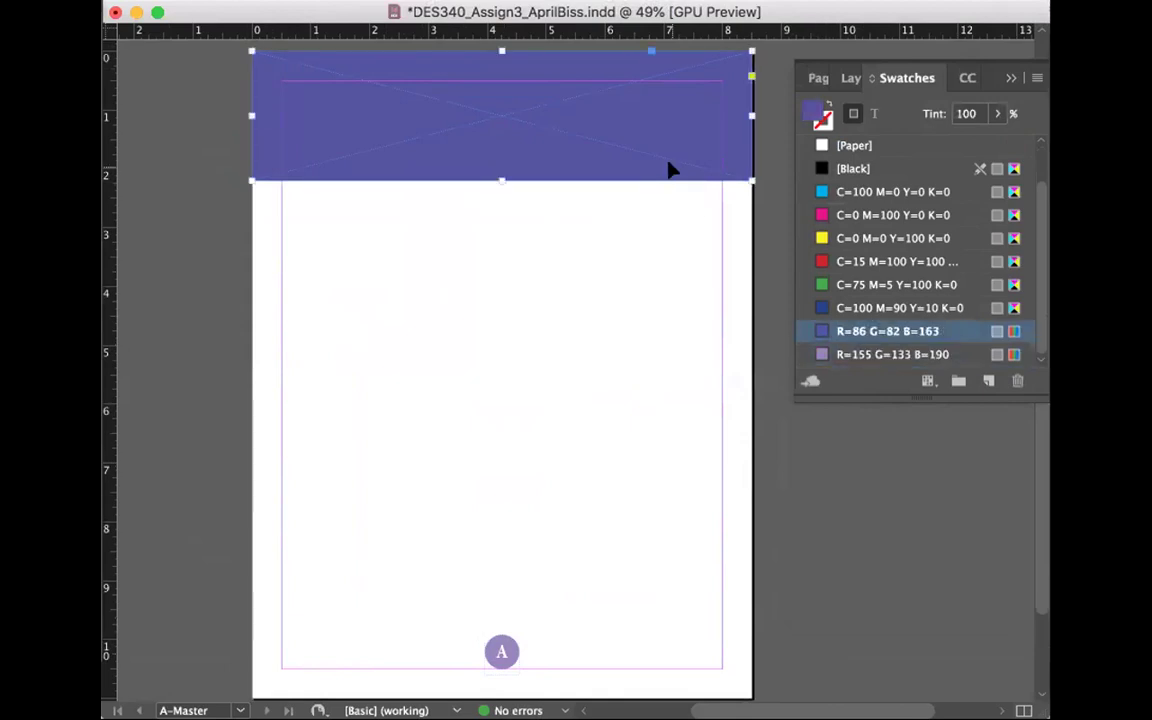
key("ctrl+c")
key("ctrl+v")
left_click_drag(614, 389, 540, 152)
left_click(880, 354)
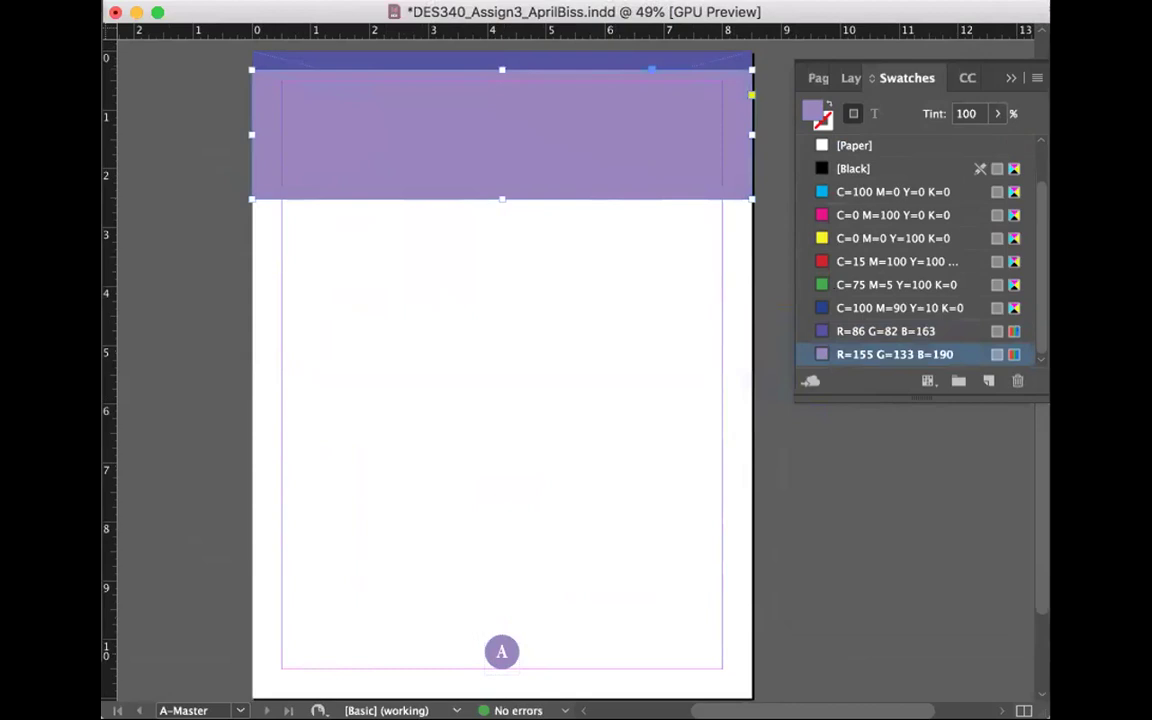
left_click(310, 0)
mouse_move(410, 0)
mouse_move(500, 2)
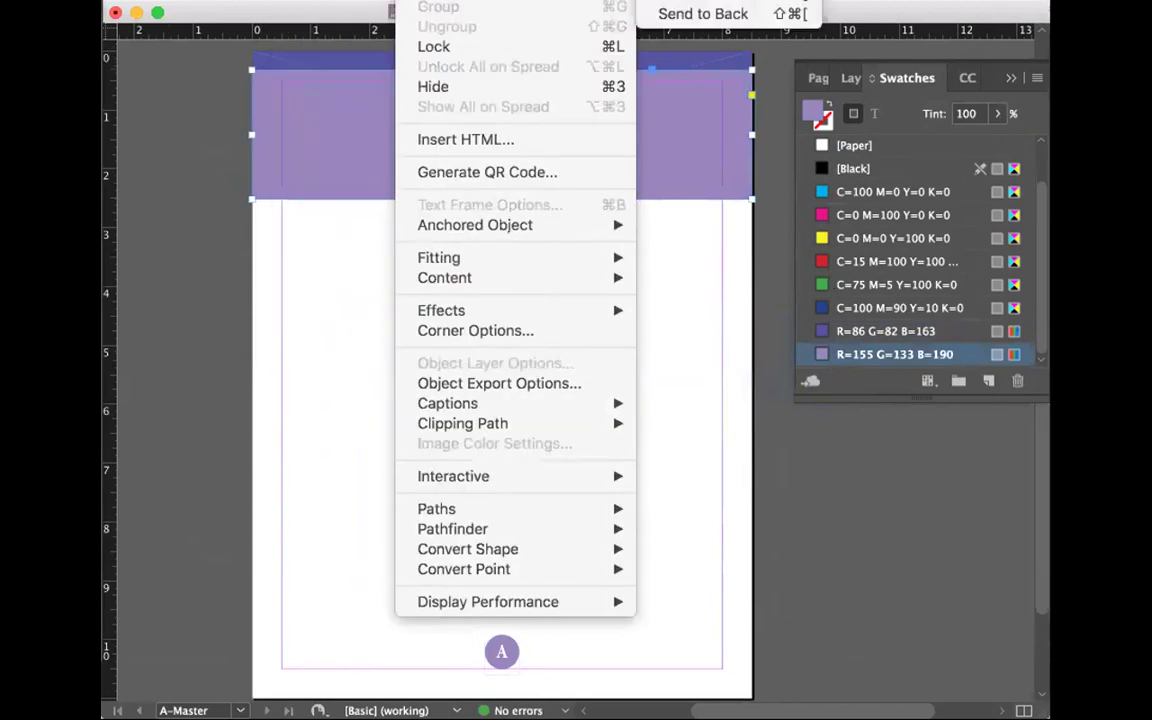
left_click(690, 12)
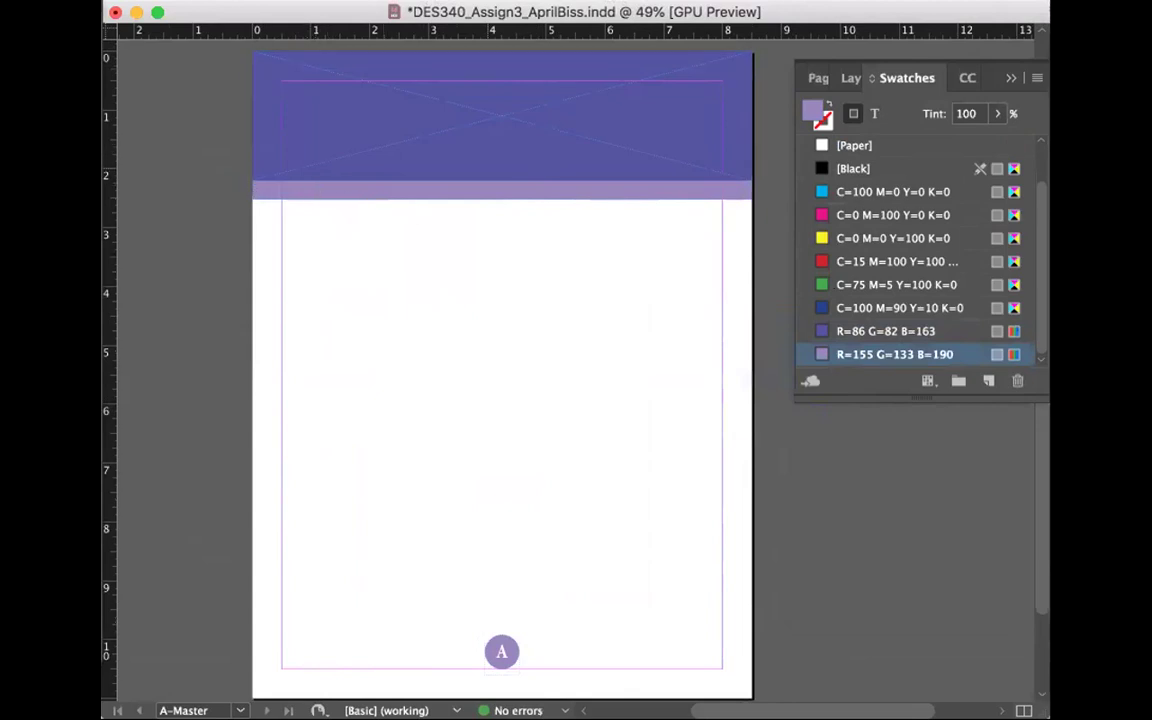
- Draw a circle filled with R=155 G=133 B=190 over the master page and enlarge it to about 10.8 in across
left_click_drag(338, 252, 757, 660)
scroll(489, 375, "left", 3)
scroll(489, 375, "up", 2)
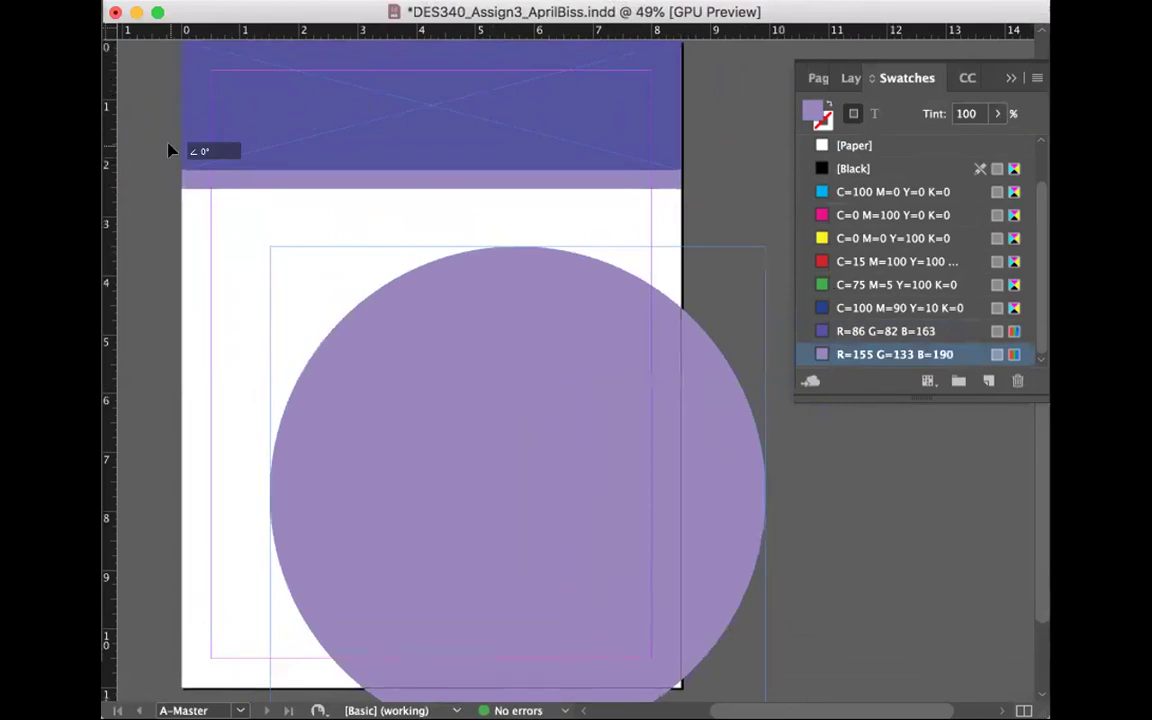
scroll(265, 247, "left", 3)
left_click_drag(411, 244, 272, 116)
- Delete the two header rectangles behind the large circle
left_click(380, 77)
key("comma")
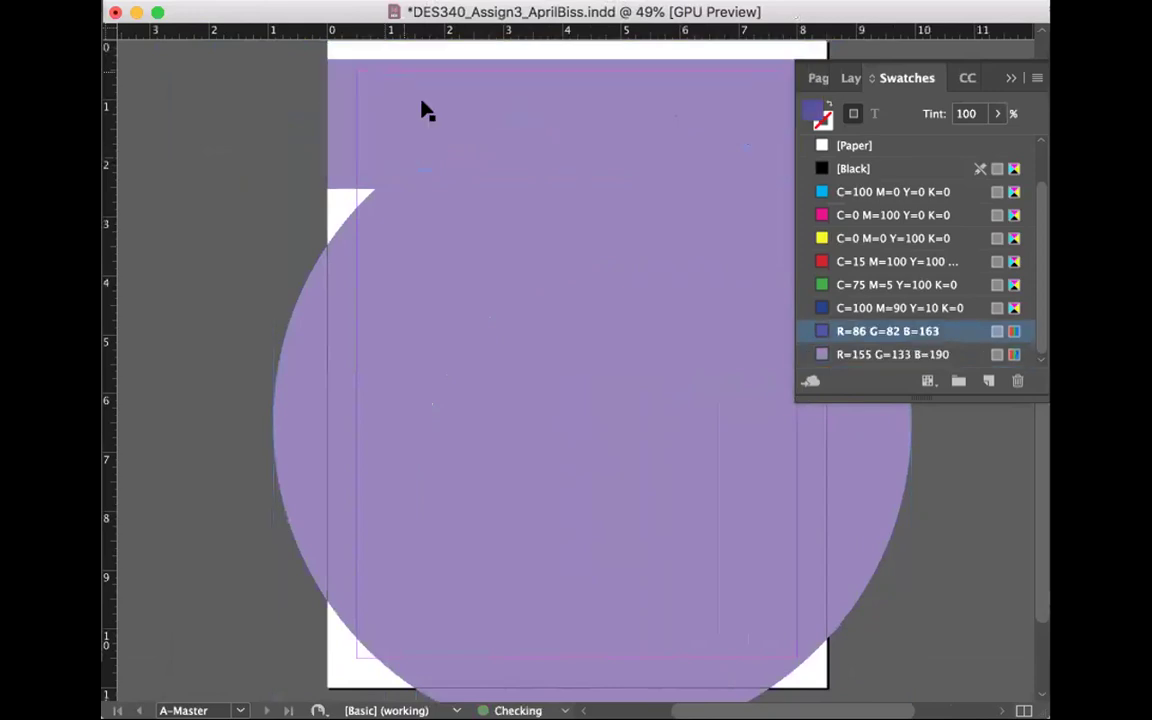
key("Delete")
- Move the large circle up, centred on the page, so its lower edge sits about 3 in below the page's upper edge
left_click_drag(643, 424, 643, 155)
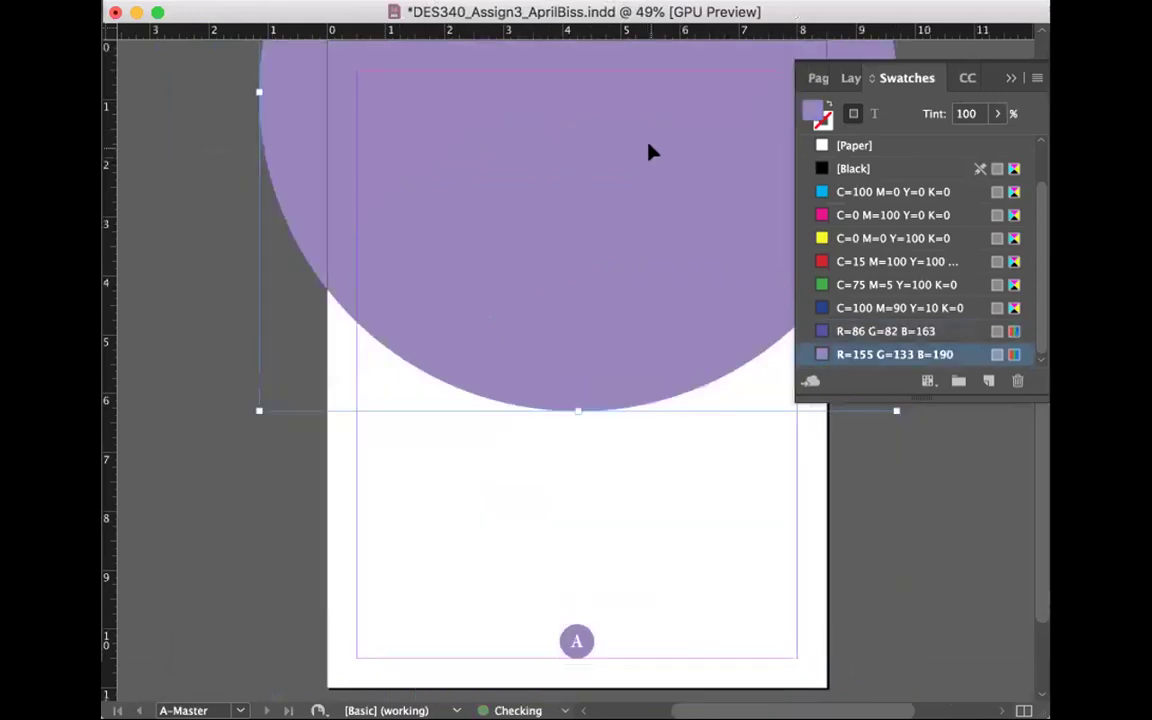
scroll(648, 152, "up", 2)
left_click_drag(584, 368, 586, 206)
scroll(663, 455, "right", 3)
scroll(663, 455, "down", 1)
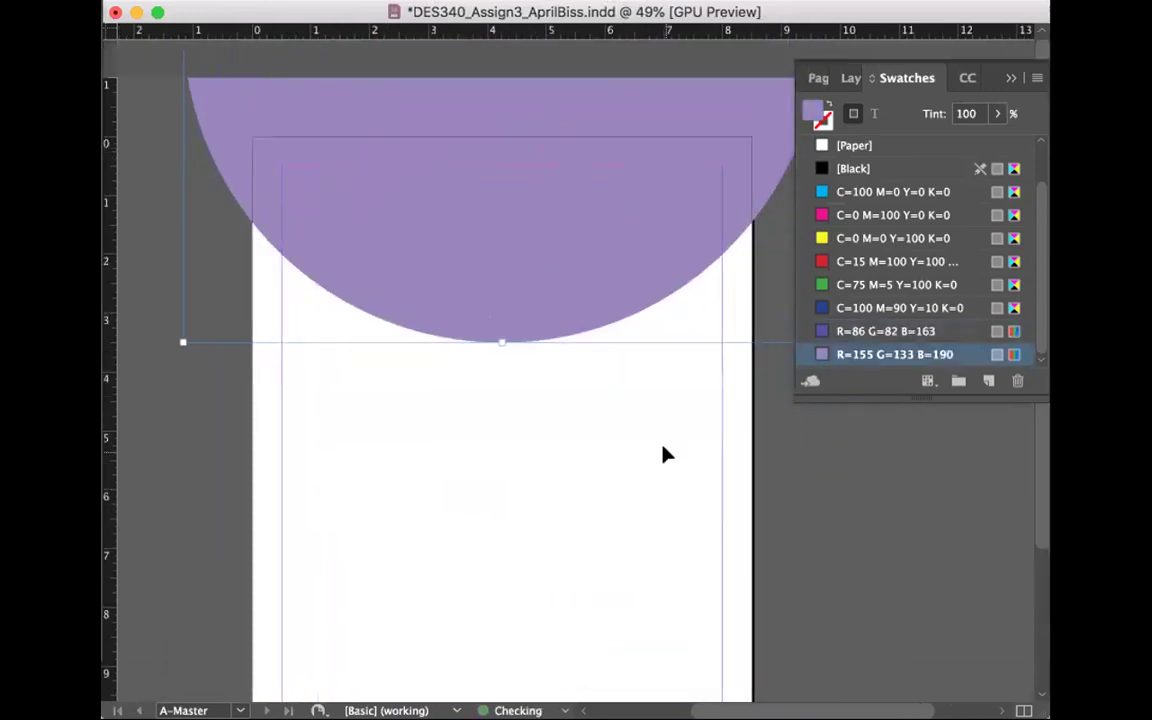
left_click_drag(560, 298, 545, 249)
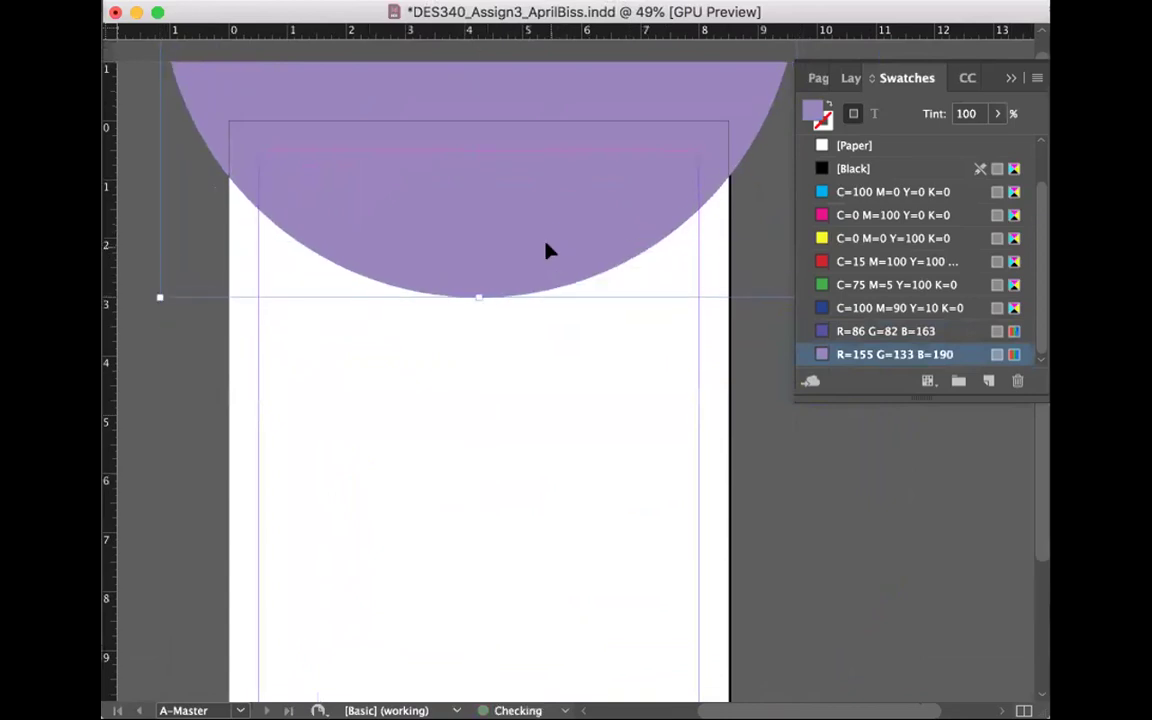
- Paste a copy of the large circle, fill it with R=86 G=82 B=163 and place it slightly higher over the light purple one
key("cmd+v")
left_click(855, 331)
left_click_drag(676, 527, 559, 137)
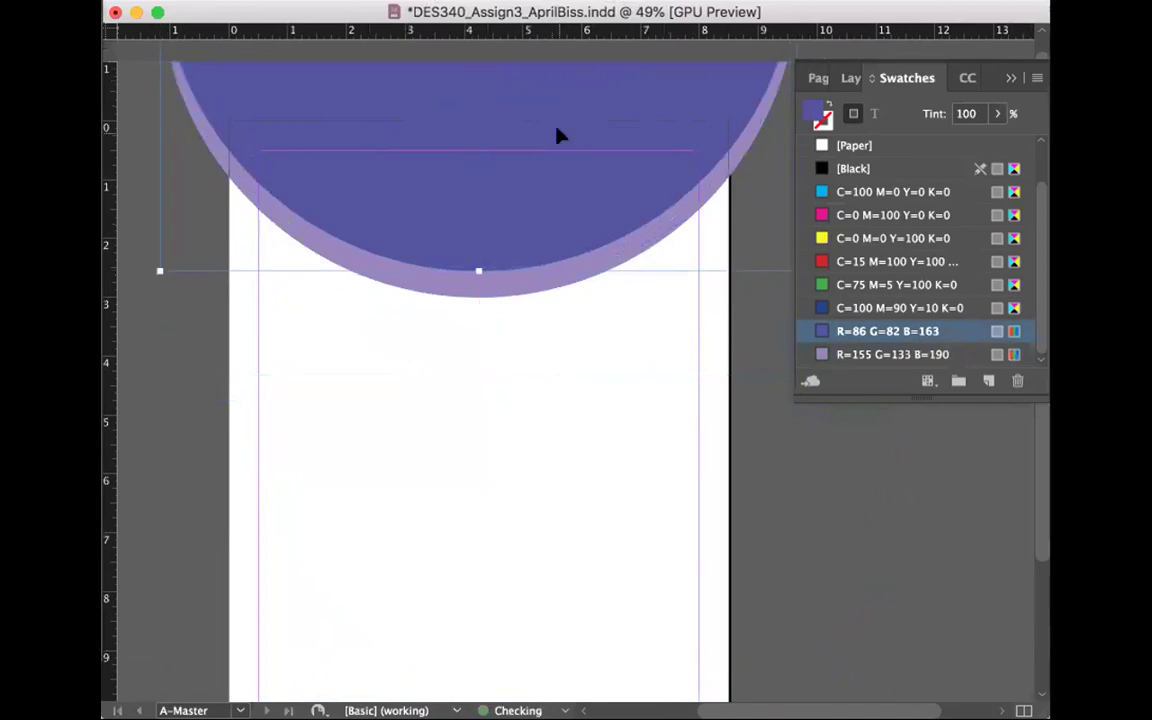
- Shrink the dark purple circle to about 10.5 in across and nudge it down to leave a narrow light purple rim below it
left_click_drag(156, 268, 179, 249)
left_click_drag(483, 203, 478, 221)
key("Down")
key("Down")
key("Down")
key("Down")
key("Down")
key("Down")
key("Down")
key("Down")
key("Down")
key("Down")
key("Down")
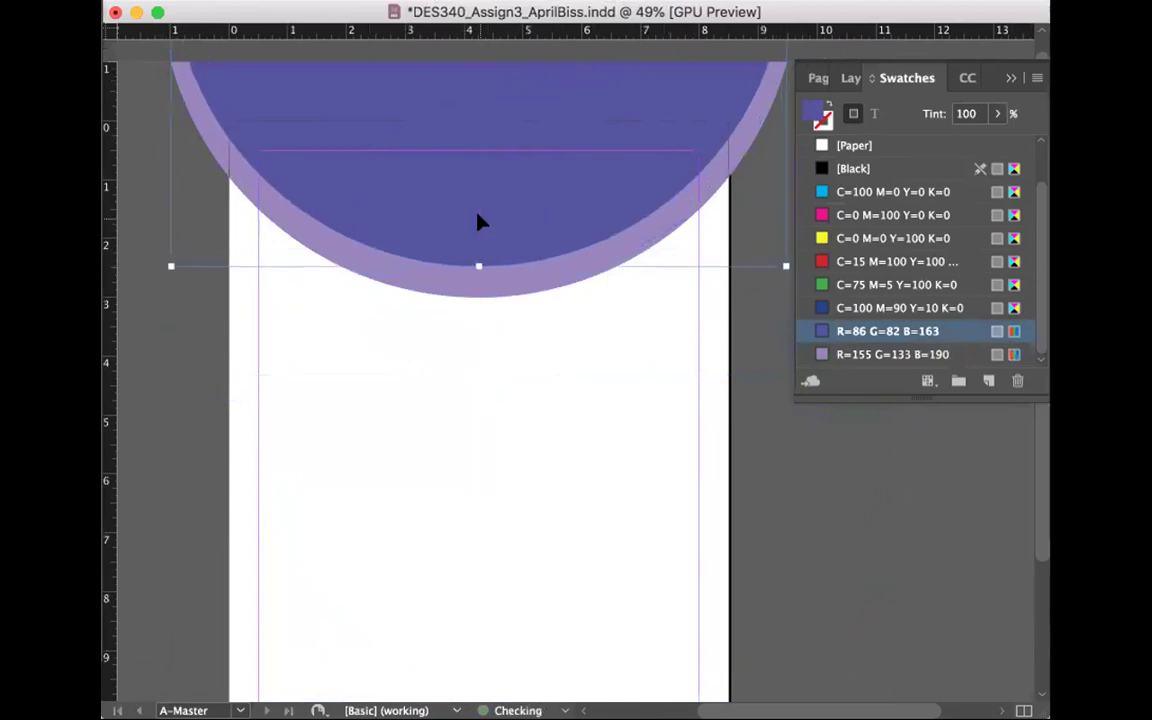
key("Down")
key("Down")
key("Down")
key("Down")
key("Down")
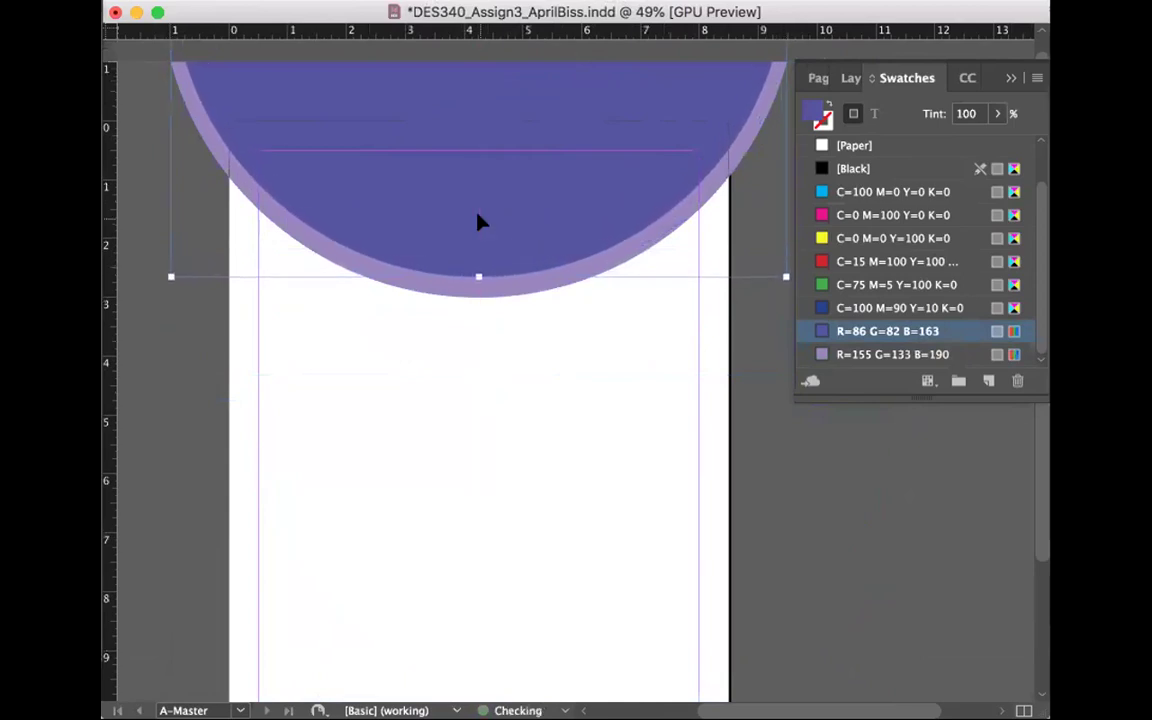
left_click(573, 389)
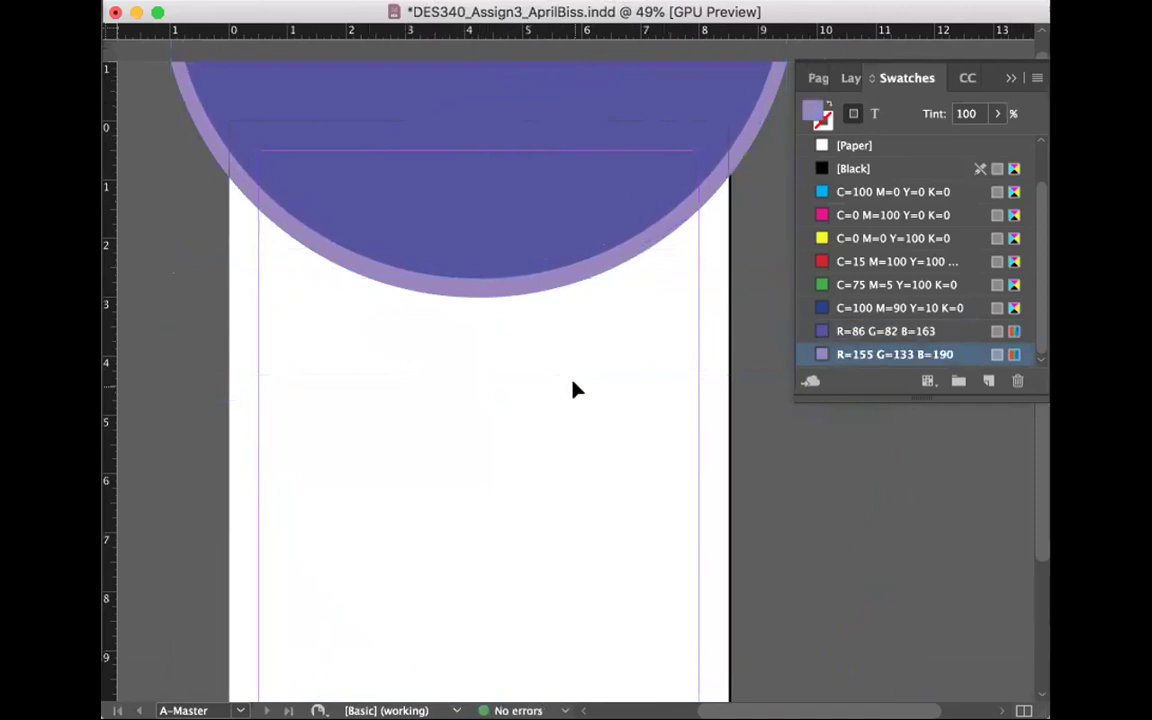
- Nudge both header circles down together until the rim ends about 3.2 in below the page's upper edge, and save the document
left_click(517, 131)
key("Down")
key("Down")
key("Down")
key("Down")
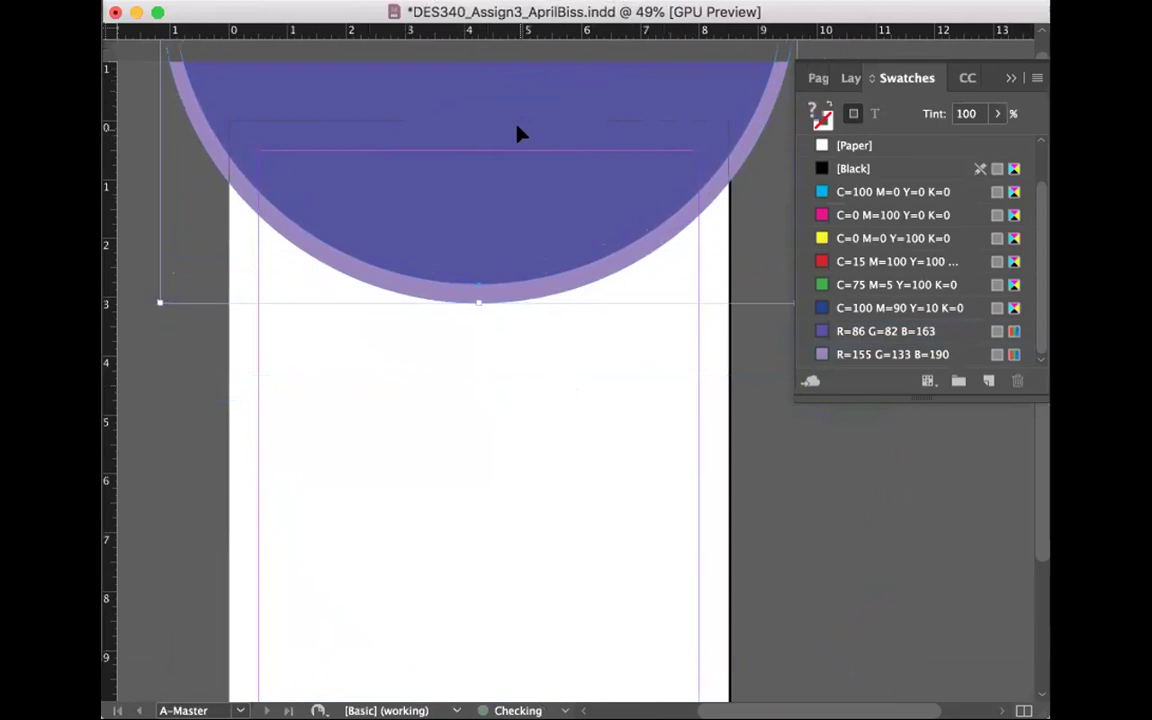
key("Down")
key("Down")
key("Down")
key("Down")
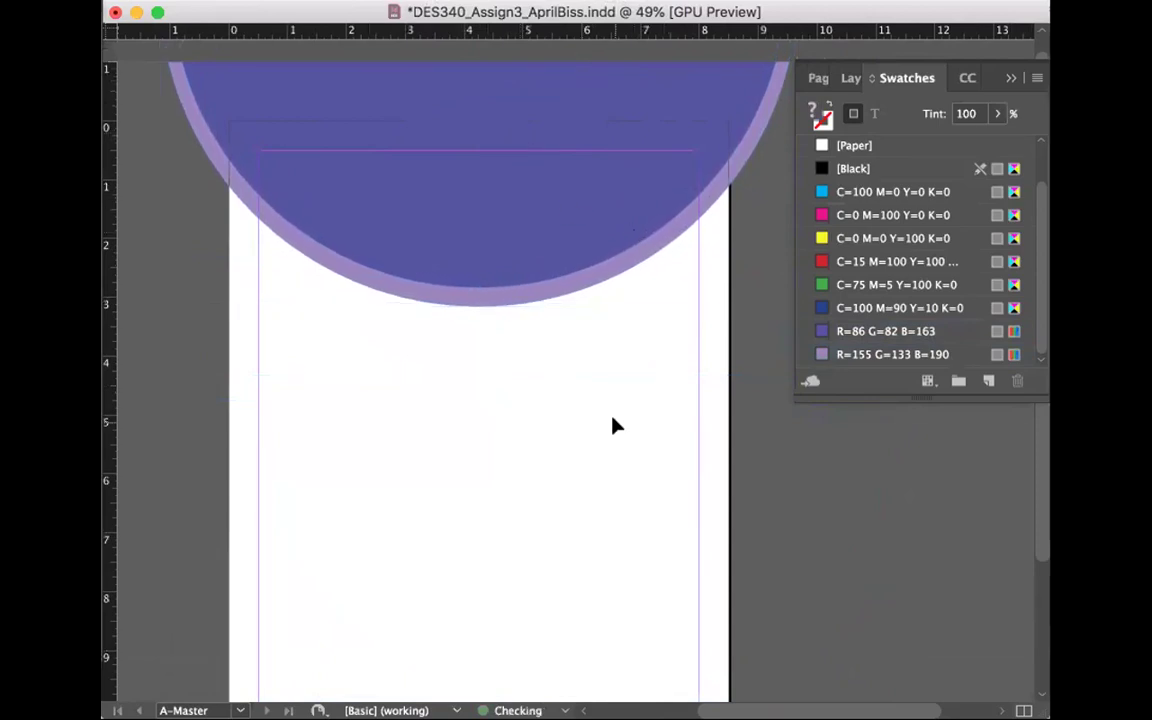
left_click(605, 418)
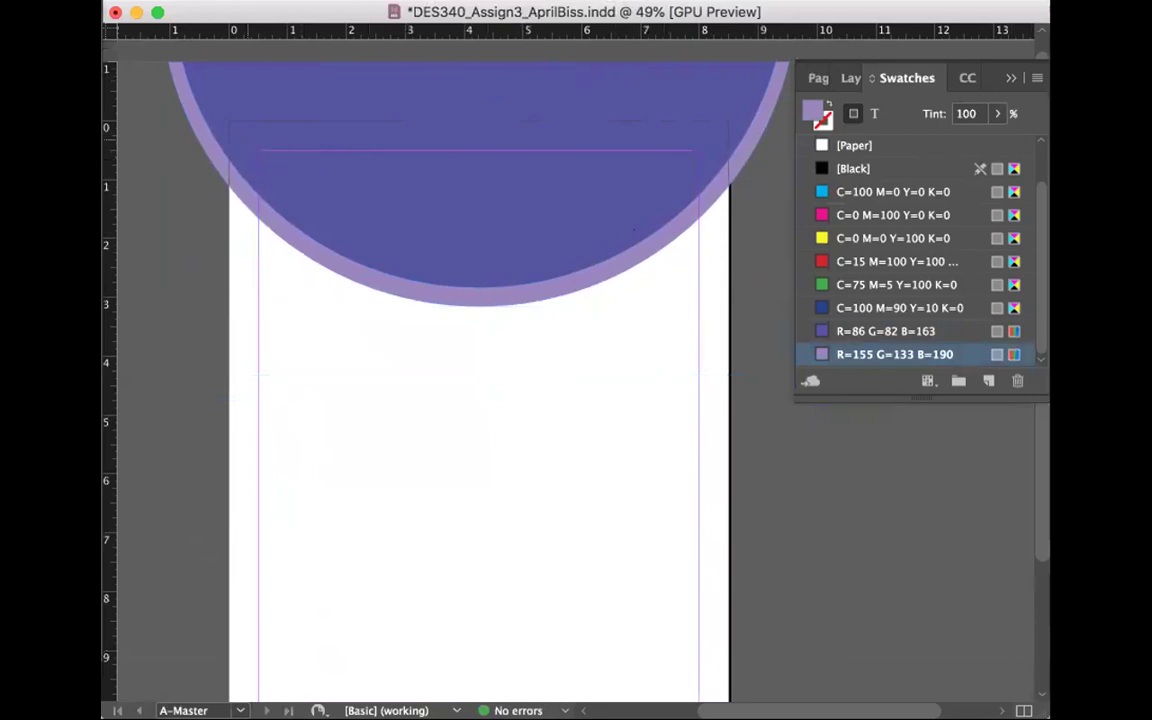
key("super+s")
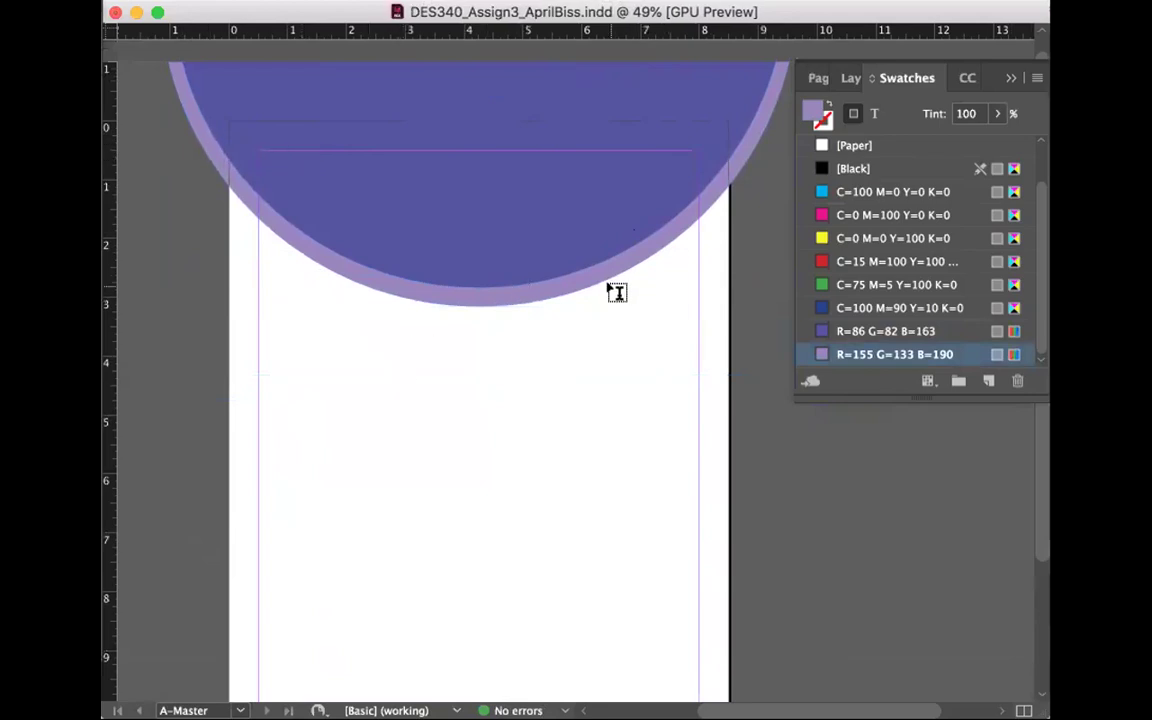
- Go to document page 2 and switch the screen mode to Preview
left_click(818, 77)
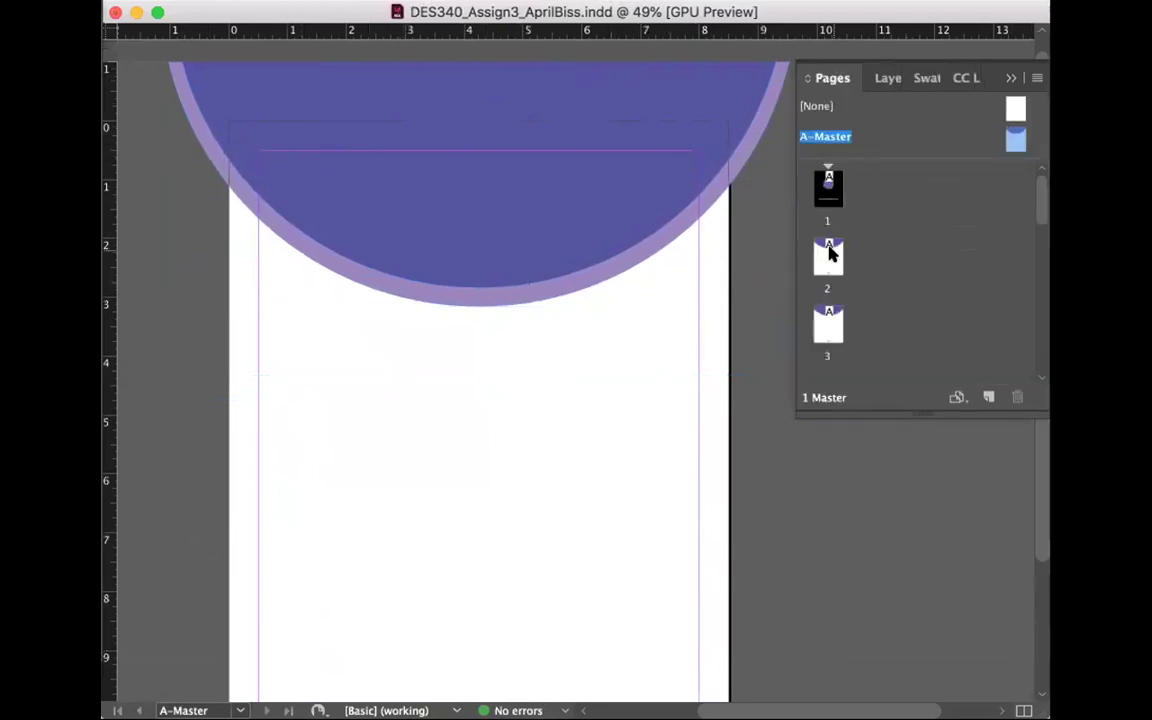
double_click(828, 252)
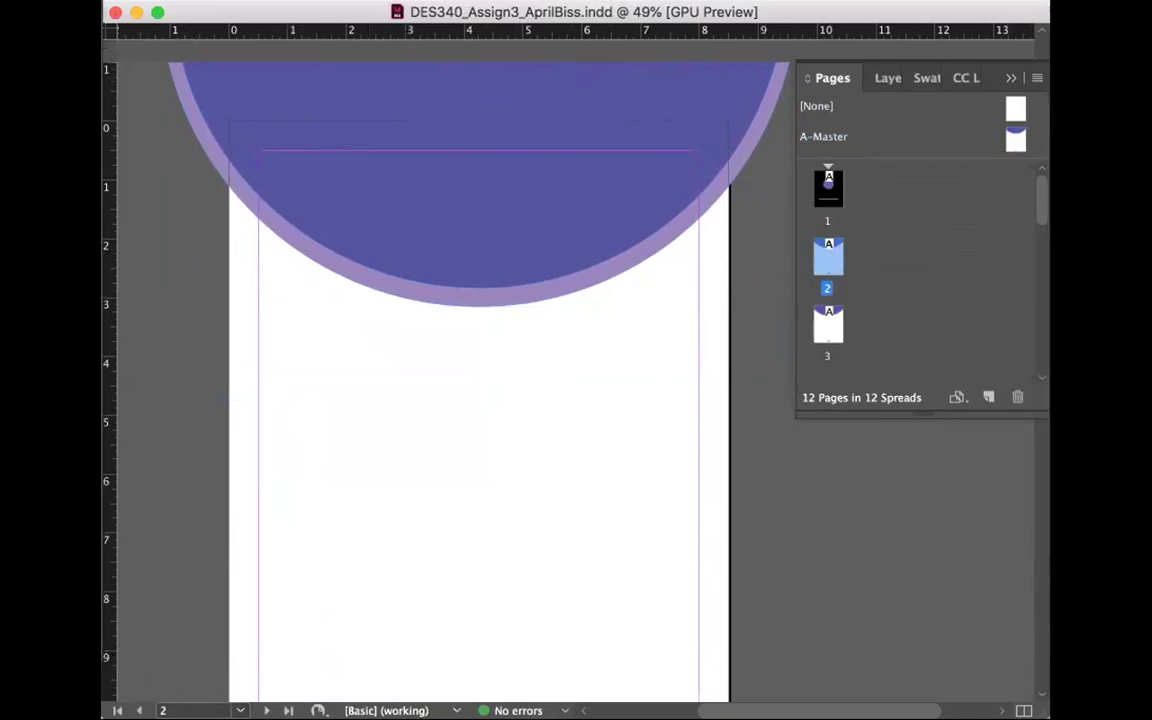
left_click(123, 672)
left_click(155, 552)
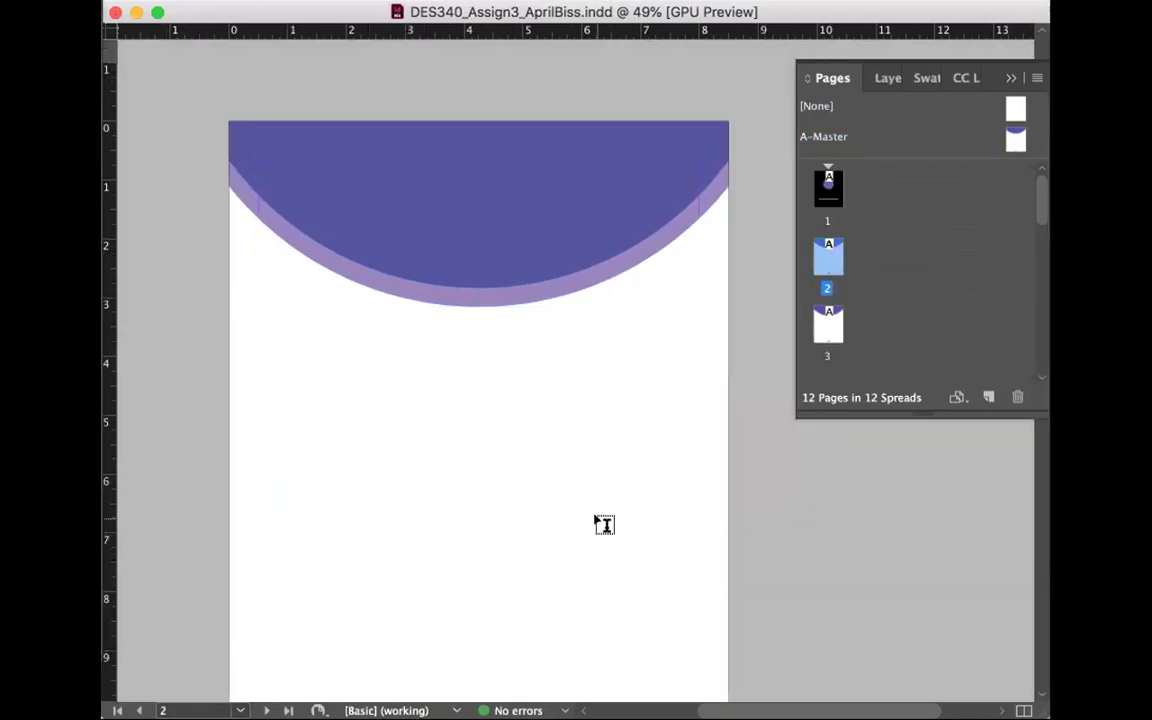
- Examine the curved header and the page number circle on pages 2 and 3
key("super+minus")
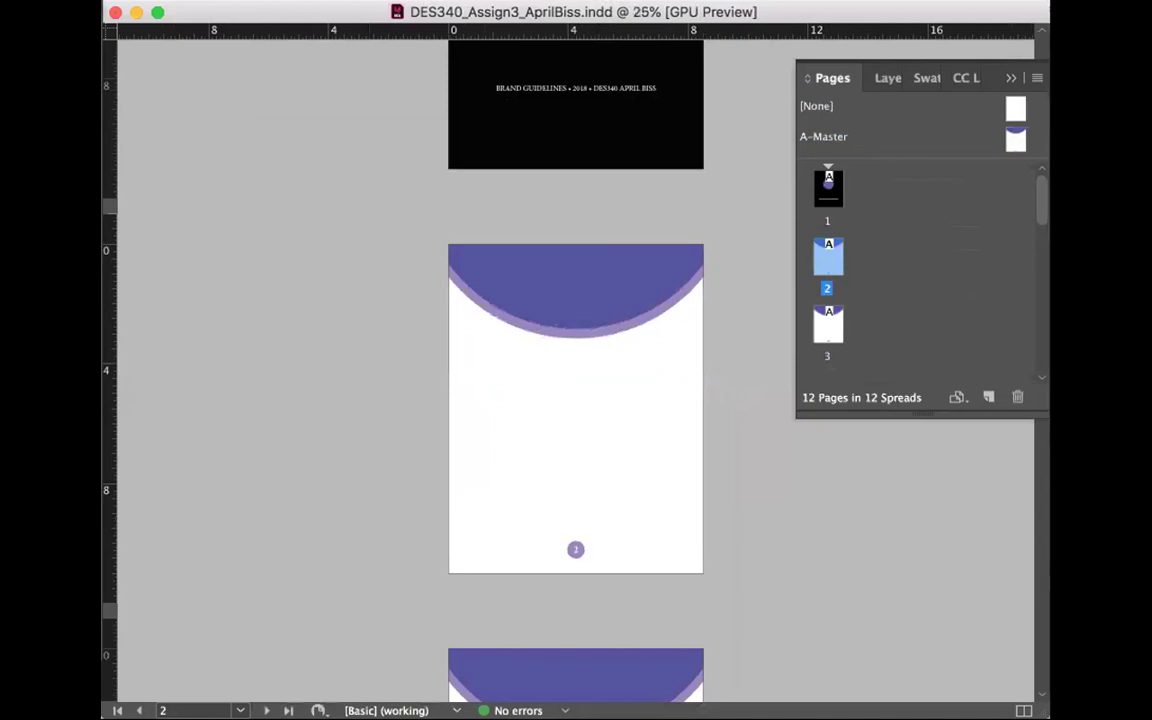
left_click(534, 484)
scroll(666, 365, "up", 5)
scroll(666, 365, "right", 2)
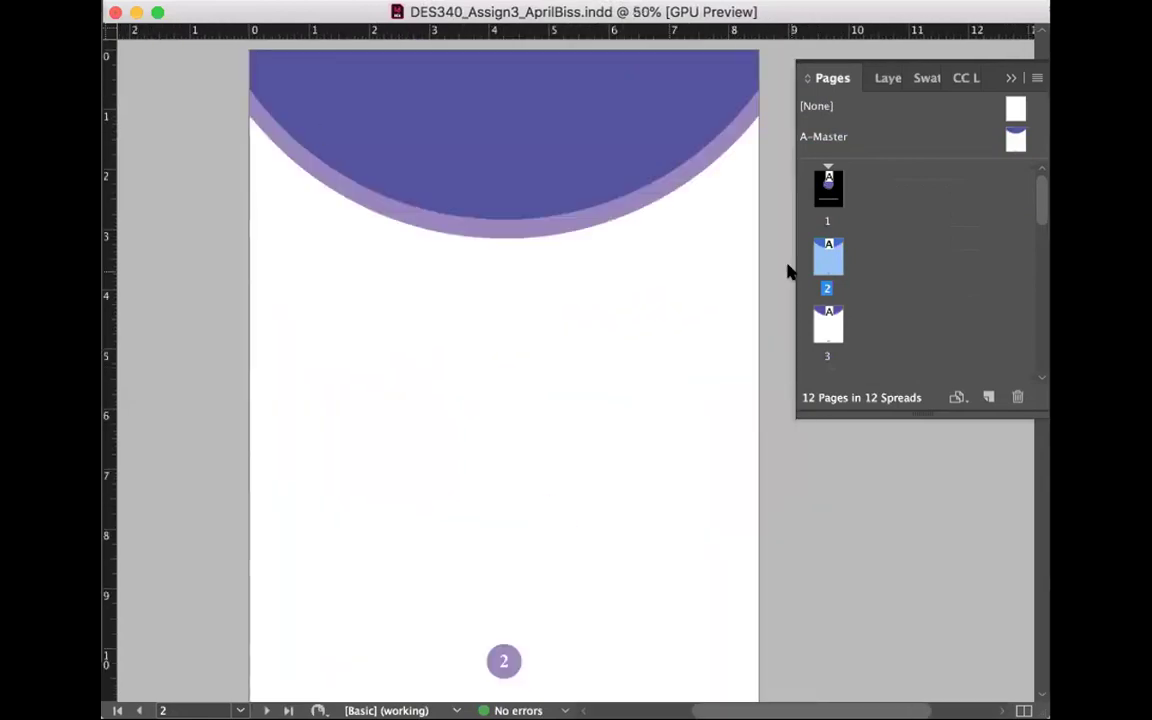
scroll(820, 535, "down", 10)
scroll(820, 535, "left", 1)
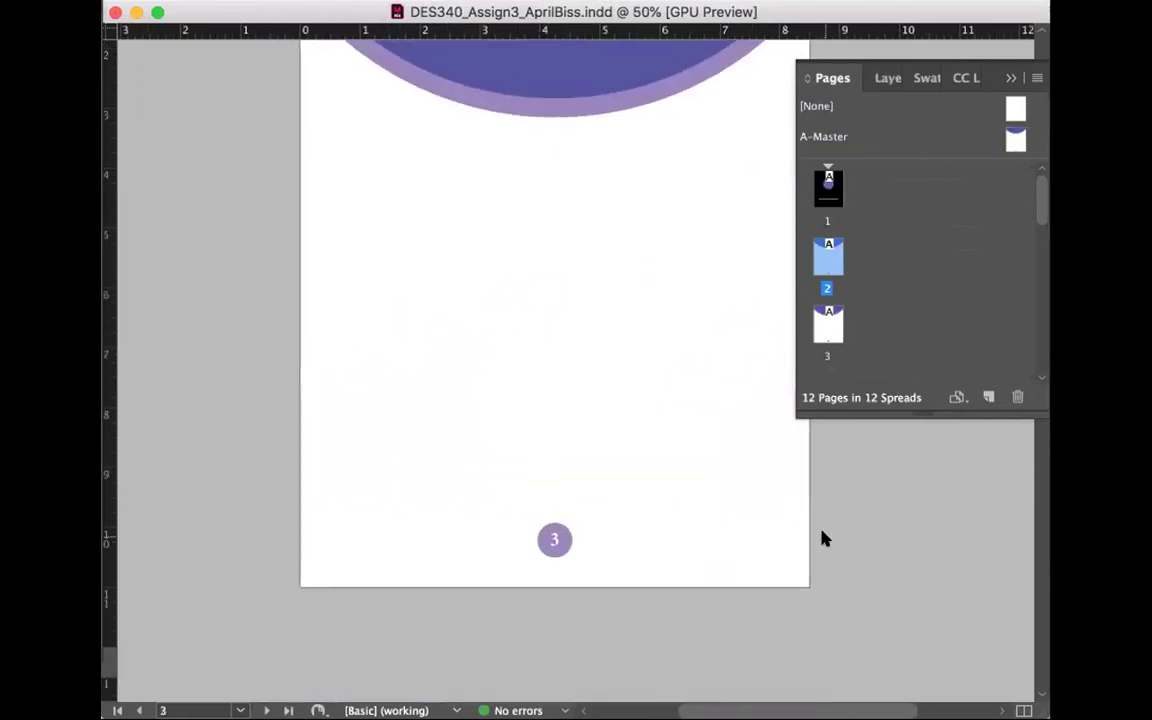
scroll(822, 538, "up", 10)
scroll(822, 538, "right", 1)
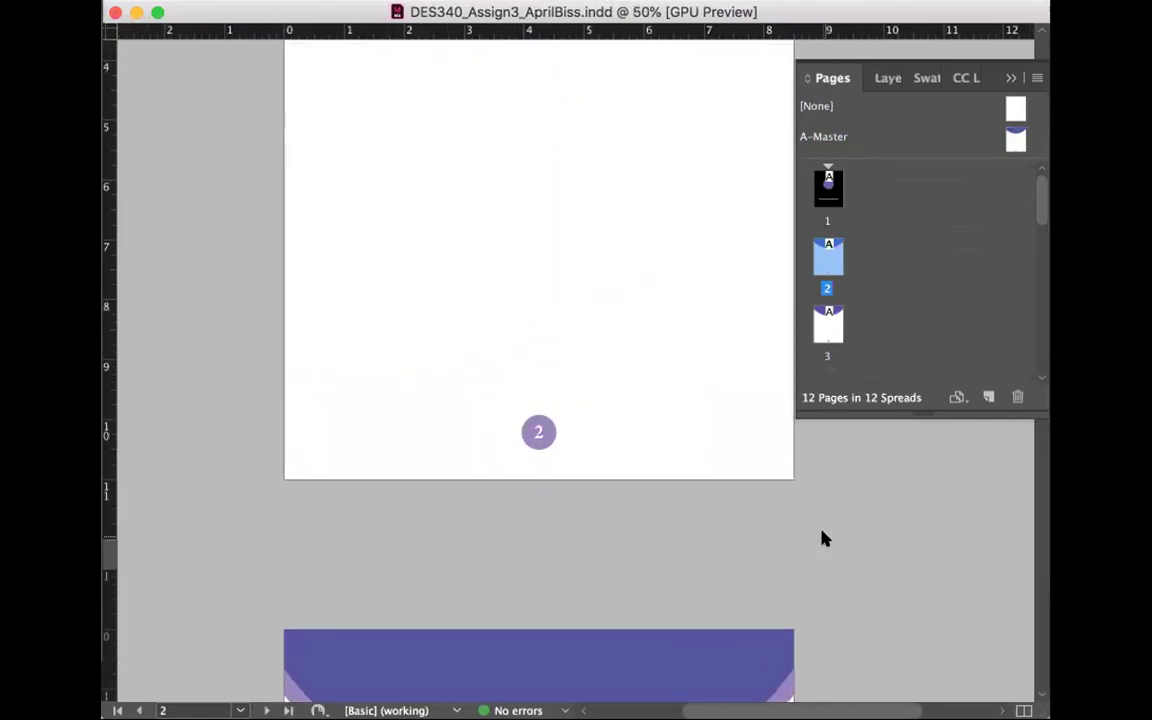
scroll(822, 538, "up", 5)
scroll(822, 538, "down", 1)
scroll(822, 538, "right", 1)
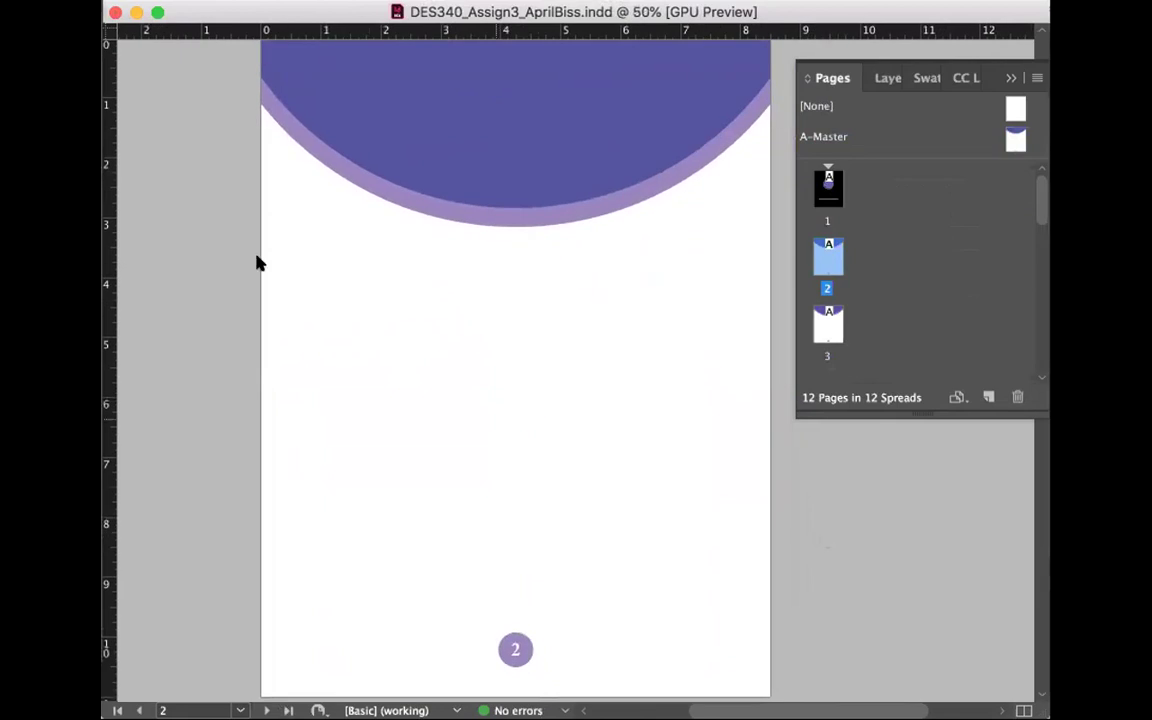
- Return page 2 from Preview to the Normal screen mode and show the guides
left_click(530, 1)
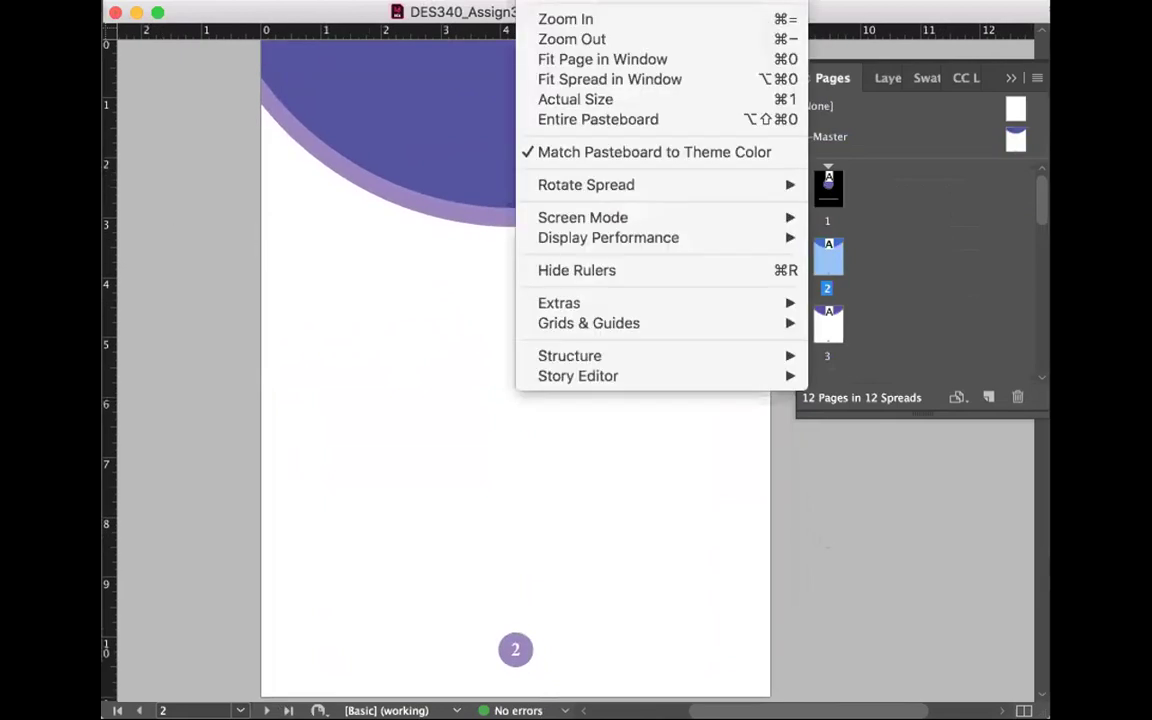
mouse_move(753, 318)
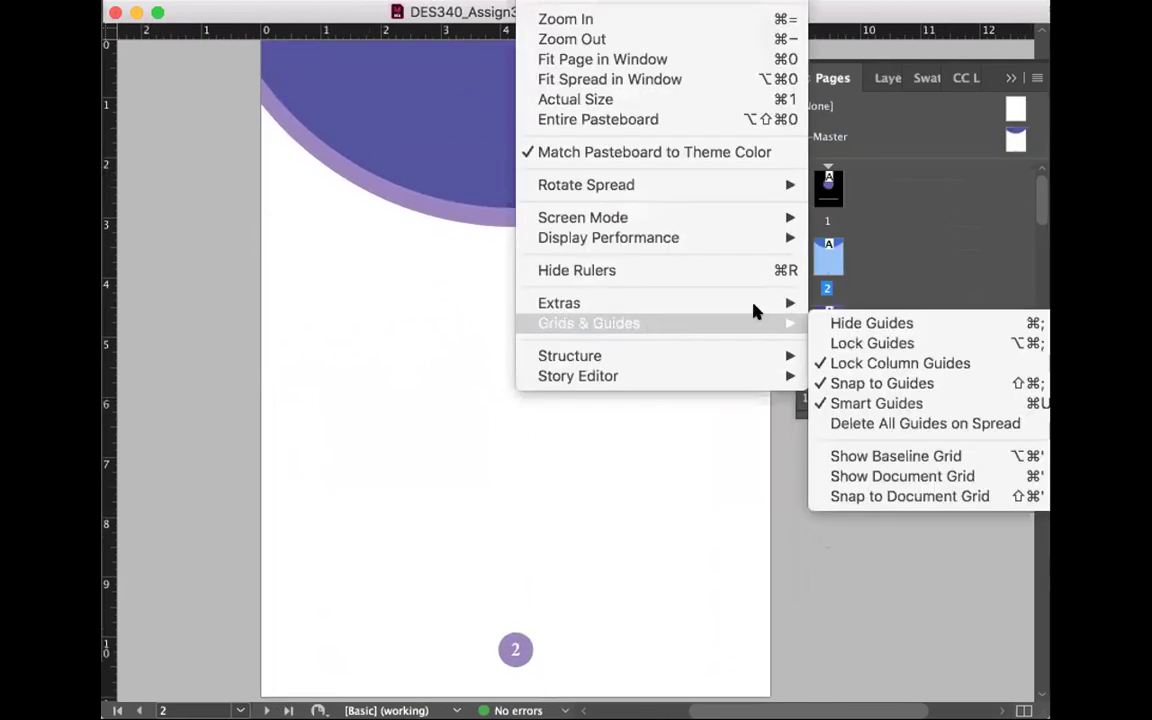
left_click(845, 323)
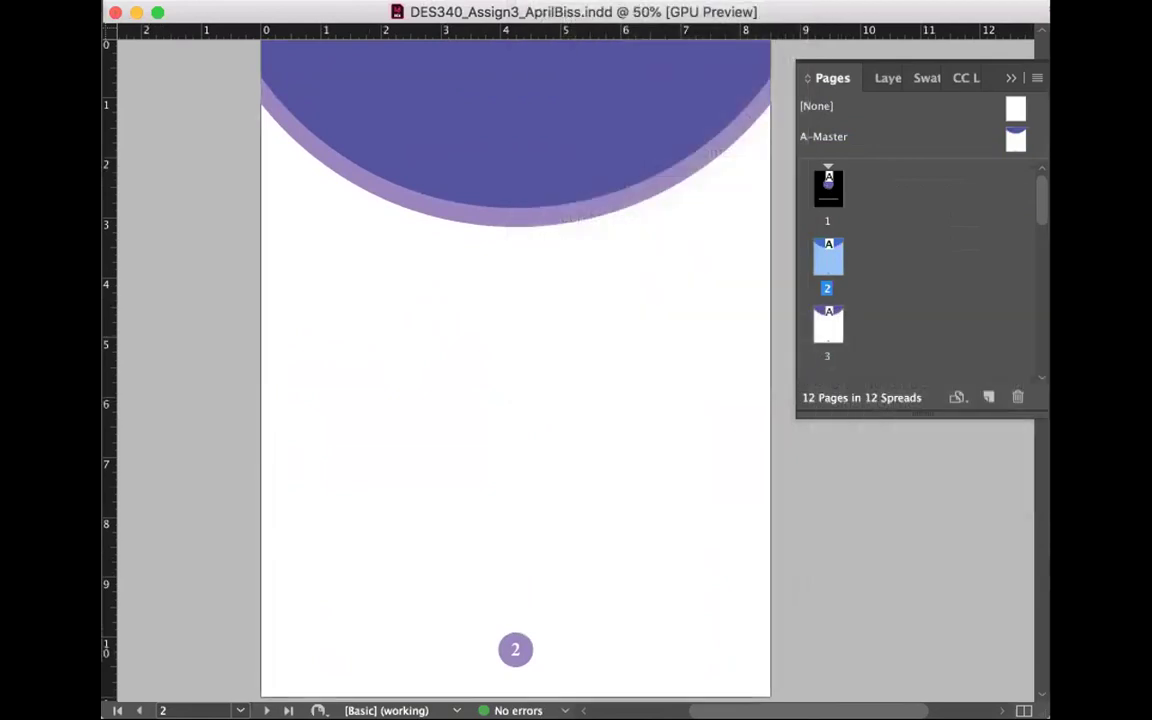
left_click_drag(133, 628, 140, 548)
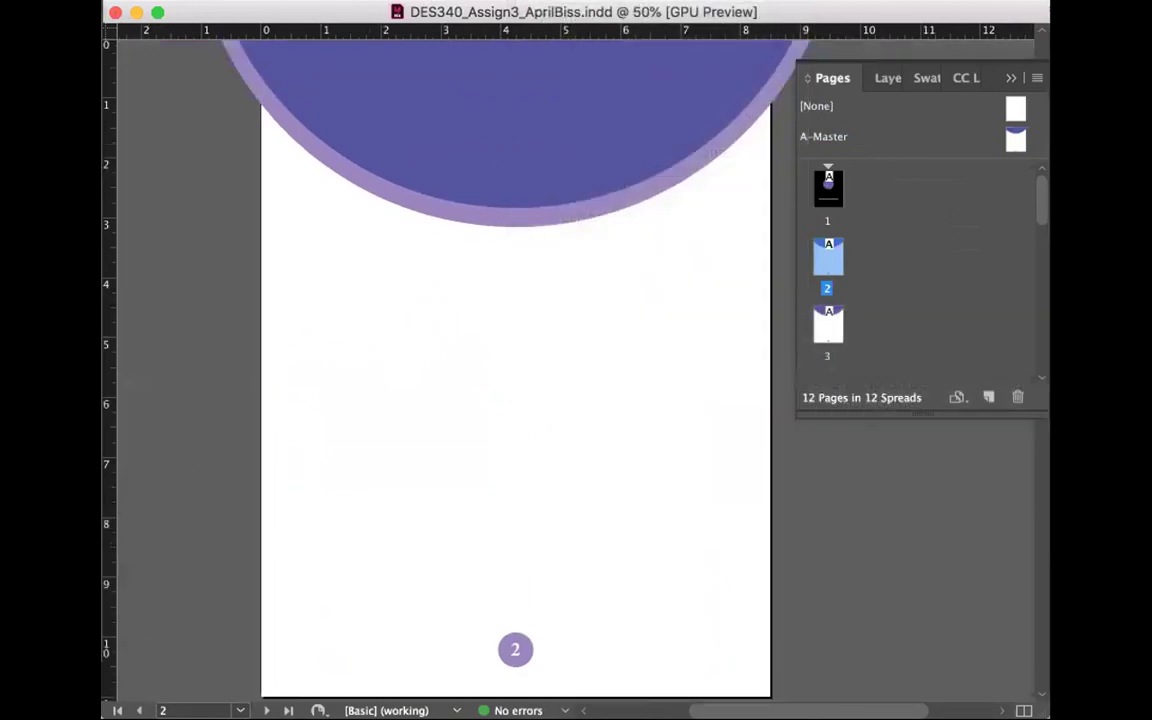
left_click(530, 1)
mouse_move(702, 316)
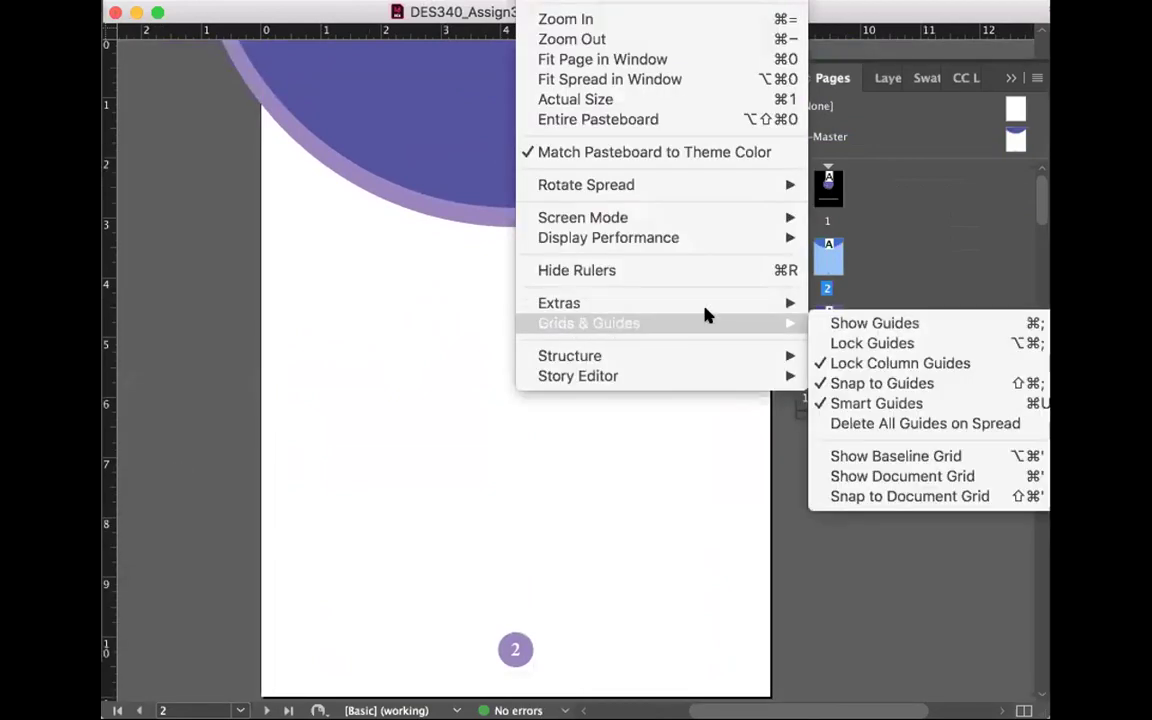
left_click(828, 323)
- Create a text frame between the margins in page 2's purple header, enter the title TABLE OF CONTENTS and enlarge the text
left_click_drag(291, 68, 738, 133)
type("TABLE OF CONTENTS")
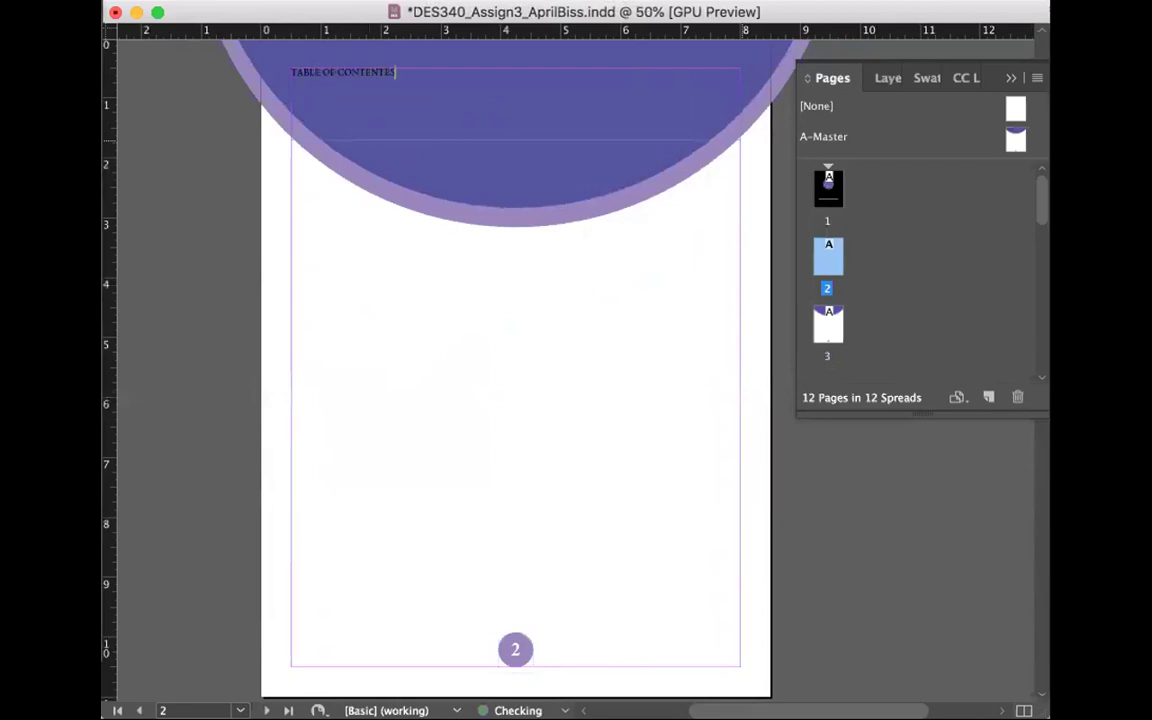
key("super+a")
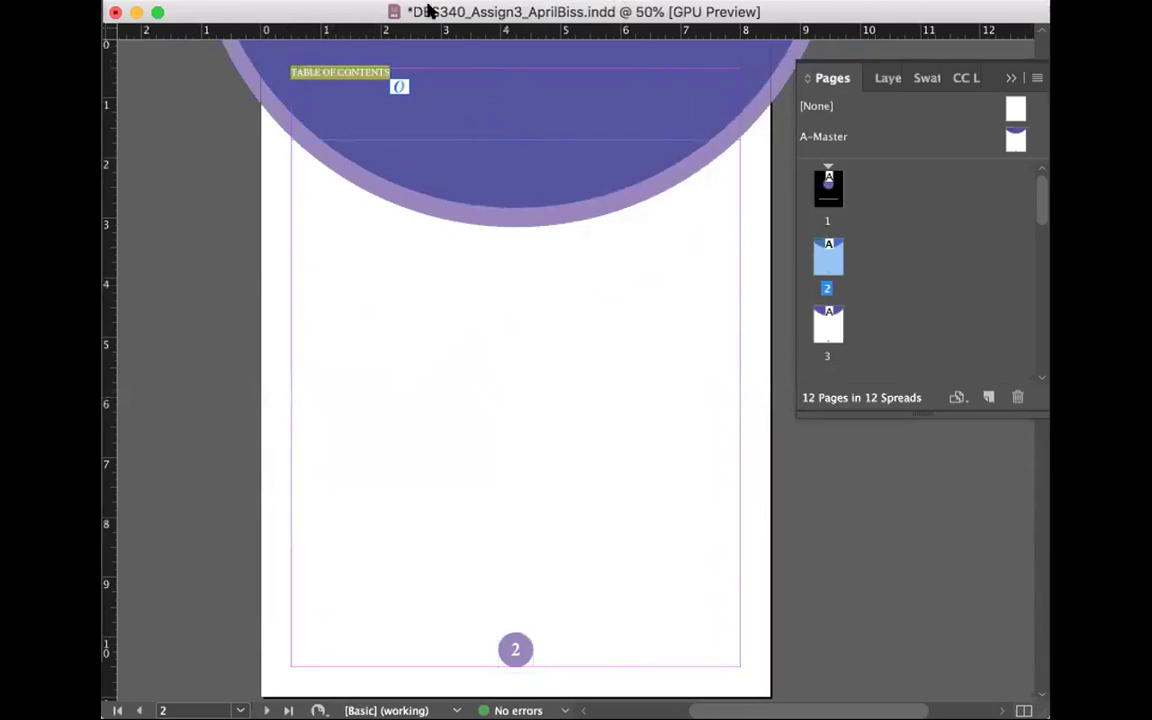
left_click(360, 6)
left_click(362, 200)
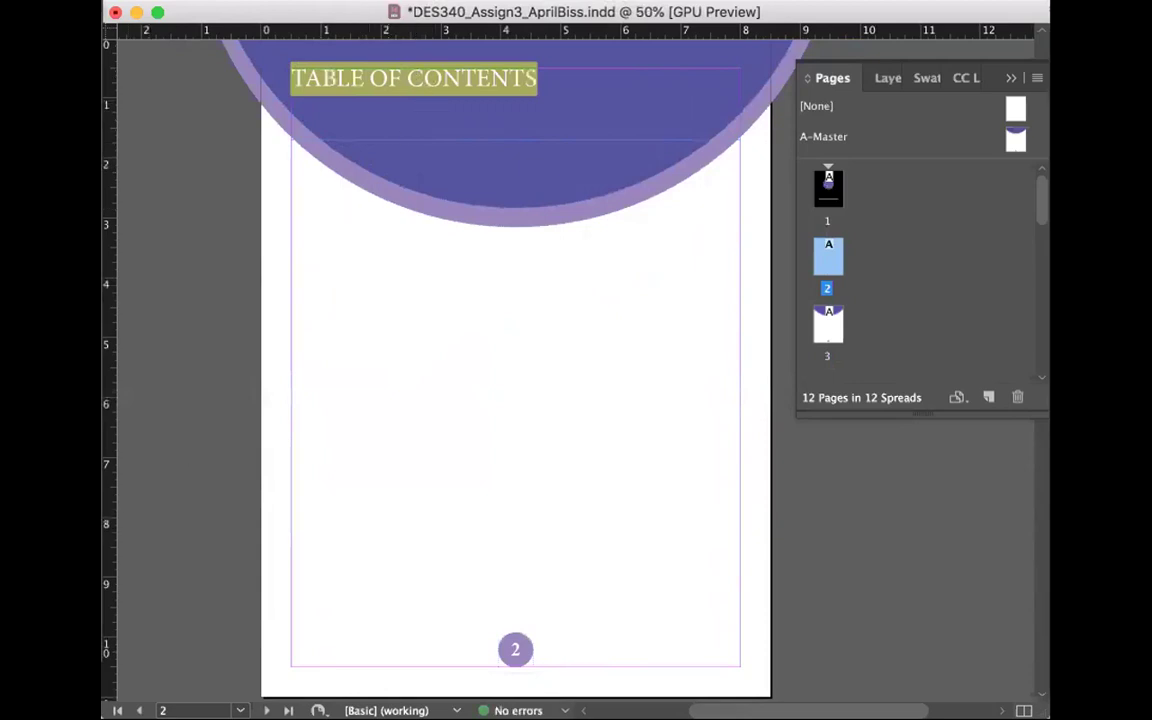
- Set the text color of the TABLE OF CONTENTS title to white
left_click_drag(586, 386, 725, 185)
left_click(727, 185)
left_click(910, 162)
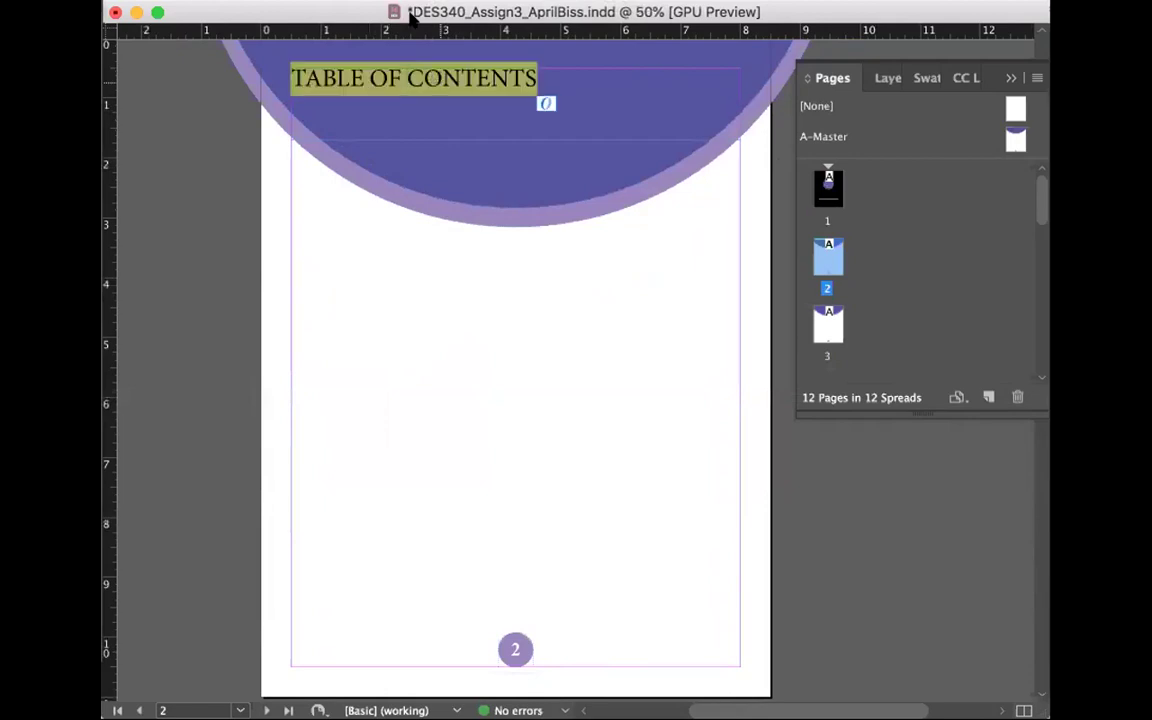
- Set the title's font size to 18 pt and center it in its frame
left_click(411, 18)
left_click(367, 160)
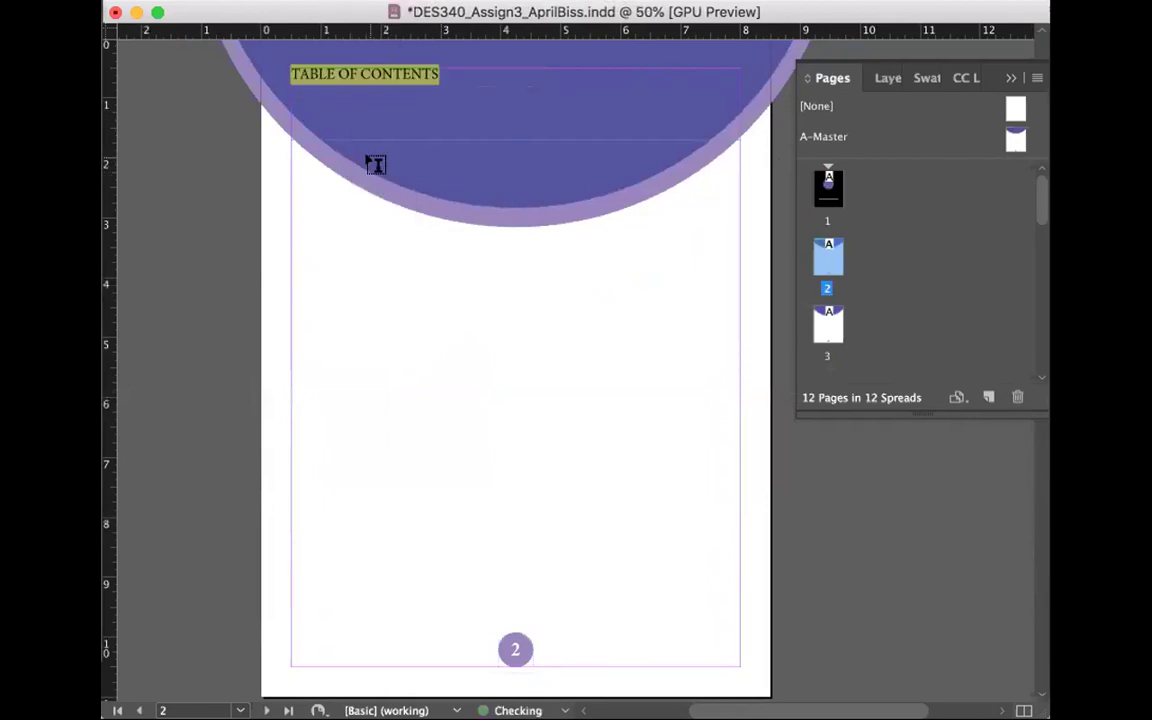
key("super+shift+c")
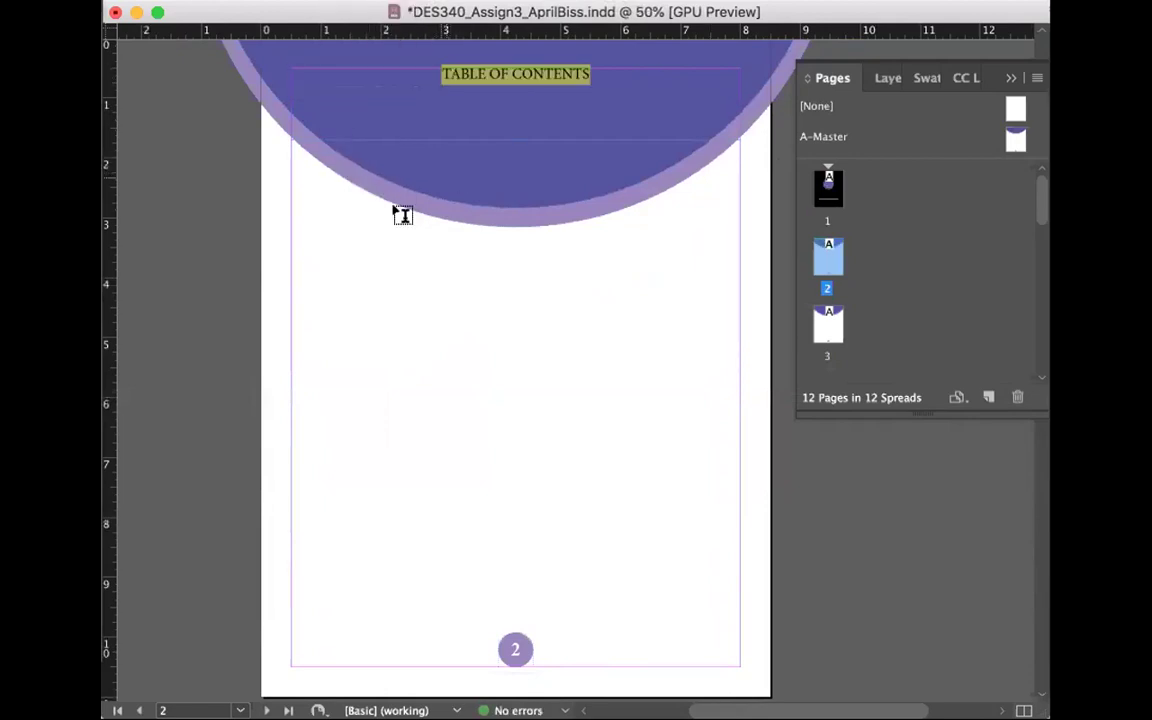
- Try Semibold for the title, set its font style to Bold Cond, and deselect the text
left_click(252, 6)
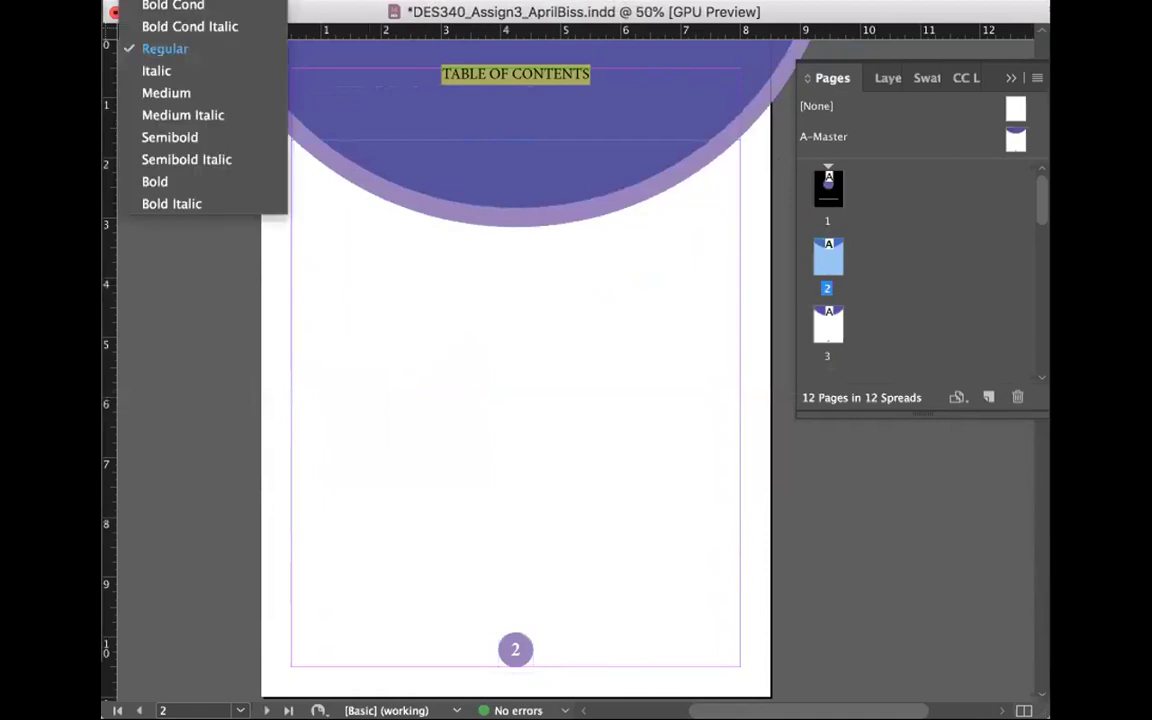
left_click(198, 138)
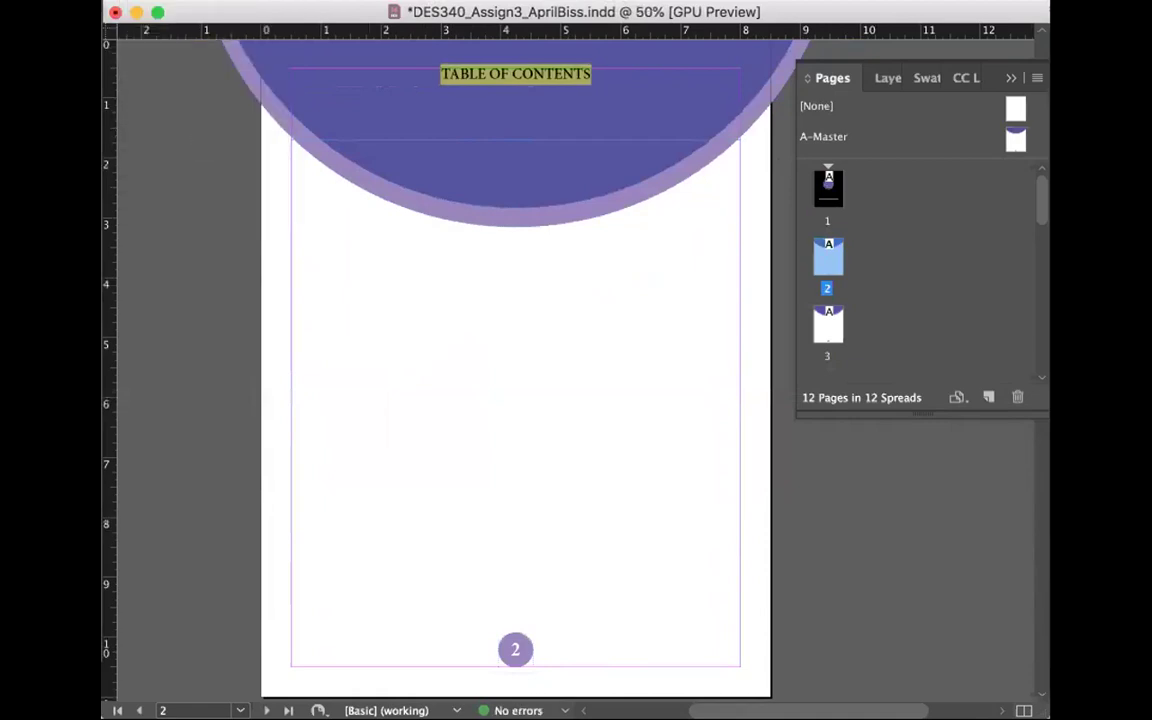
left_click(240, 5)
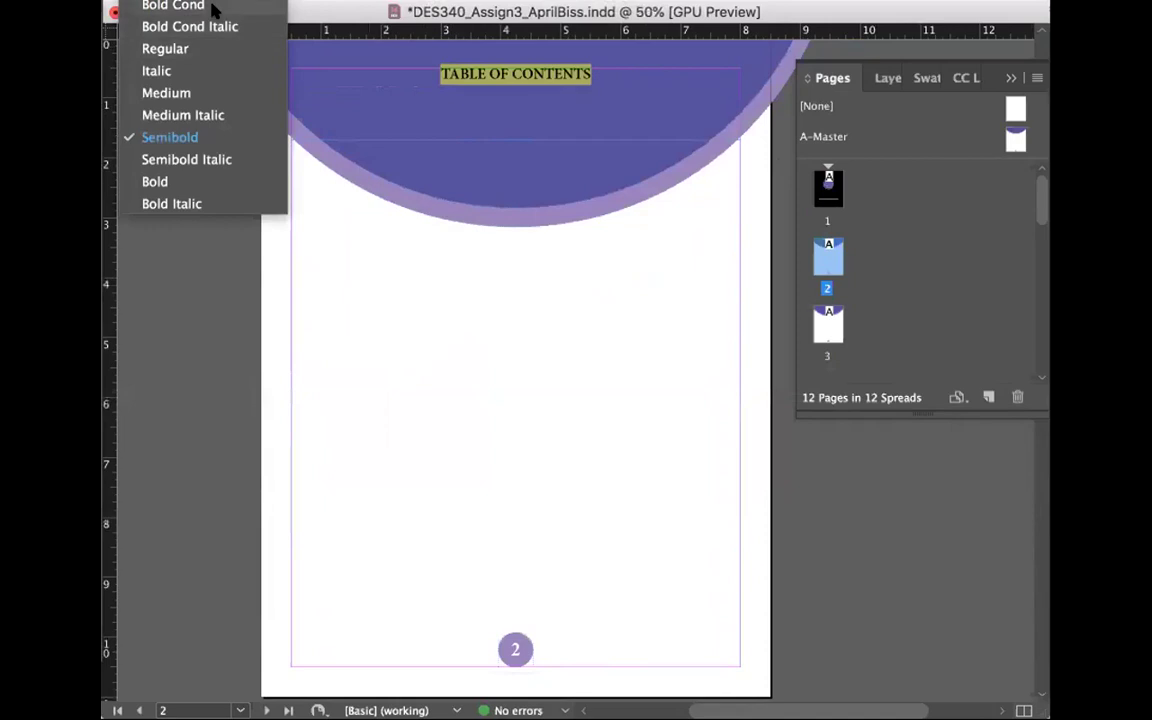
left_click(213, 7)
key("Escape")
left_click(168, 158)
- Shorten the title's frame to about 0.5 in, move the title down to about 1.3 in below the page's upper edge, and save the document
left_click(440, 90)
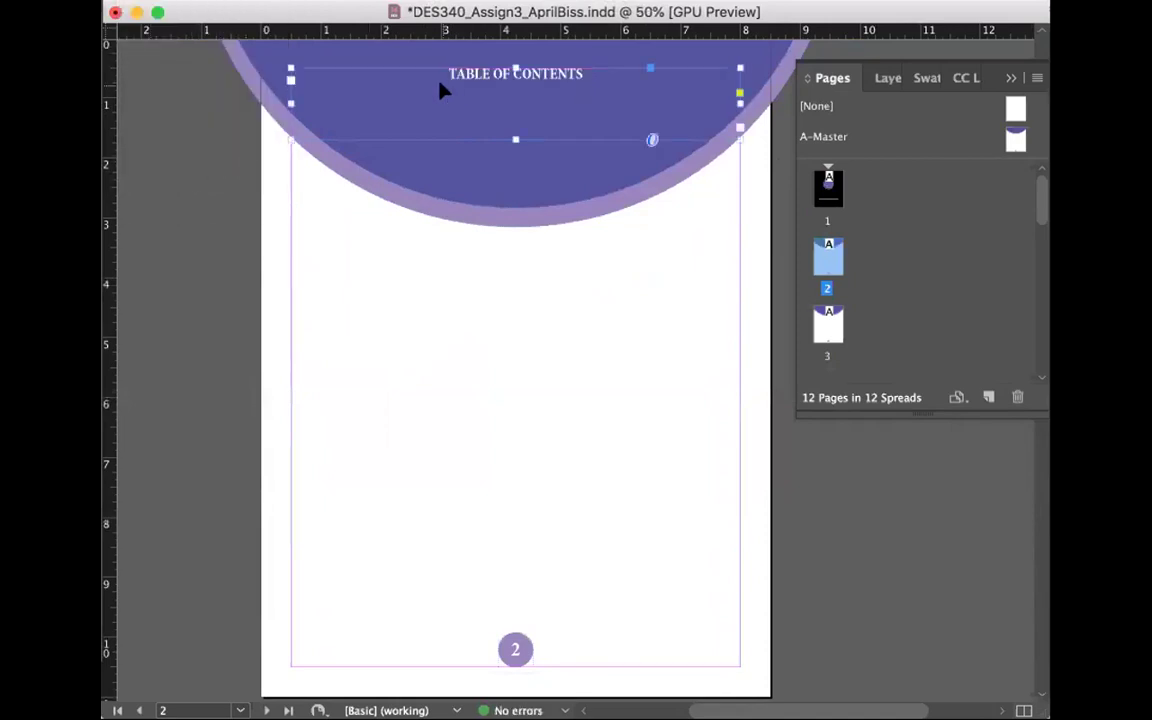
left_click_drag(514, 72, 537, 118)
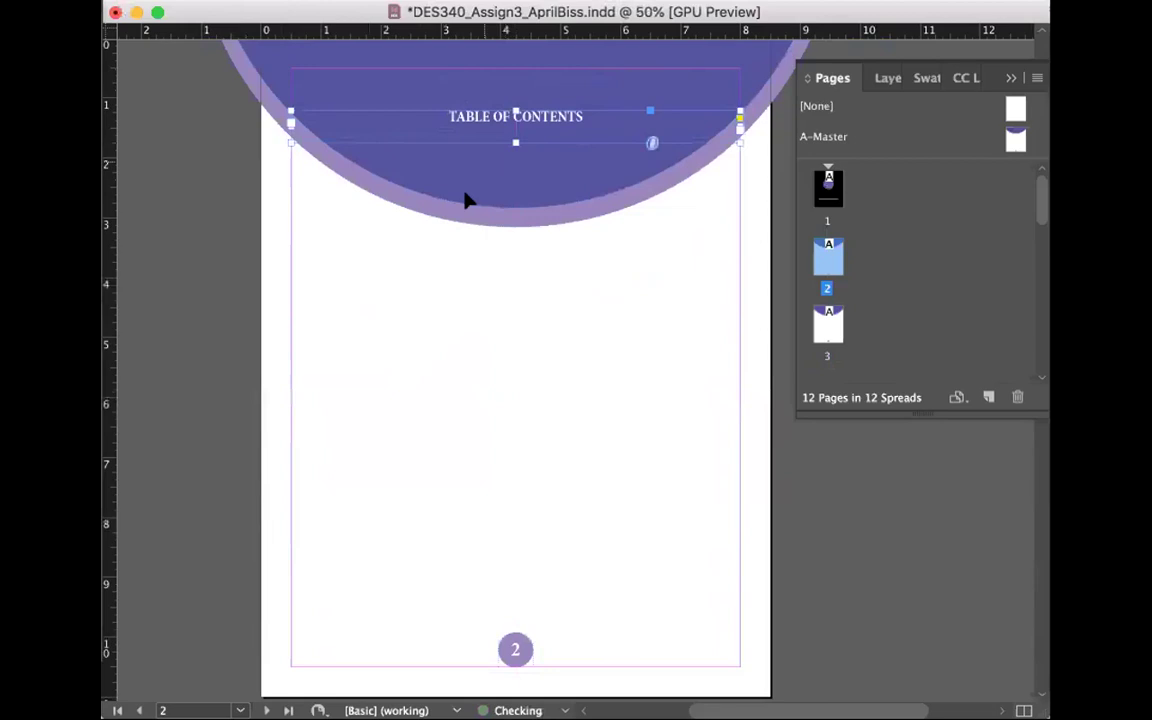
left_click(600, 310)
key("super+s")
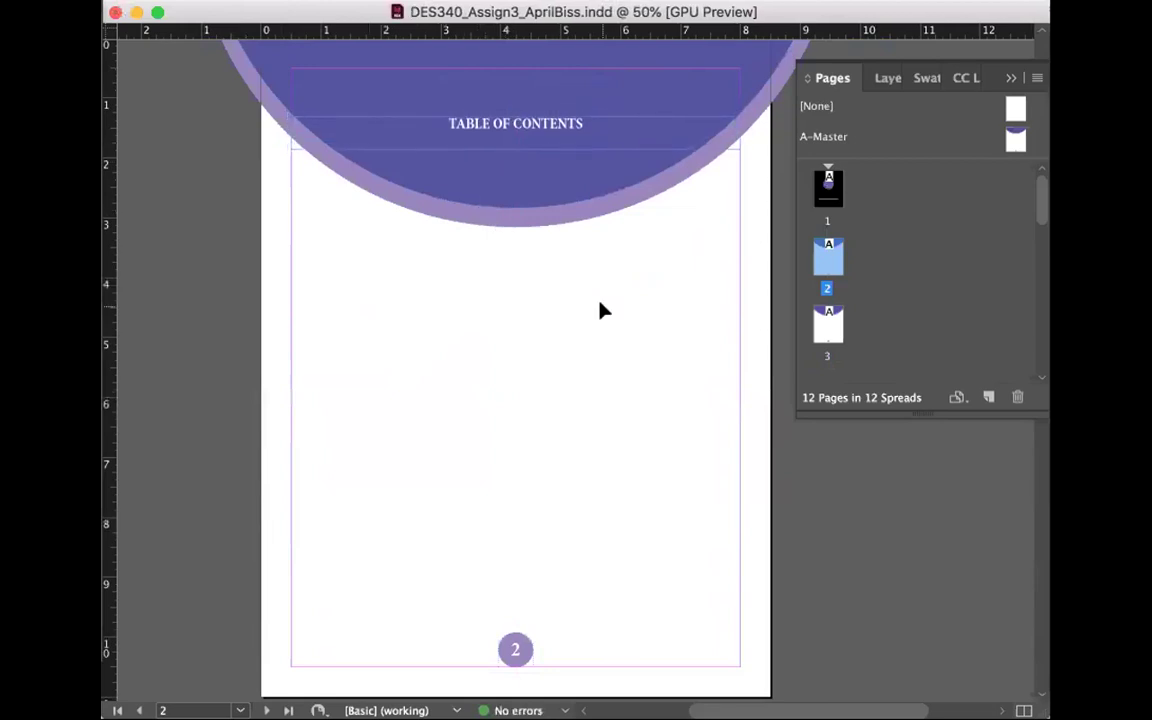
- Start a new paragraph style based on the formatting of the TABLE OF CONTENTS title and name it Header
triple_click(498, 120)
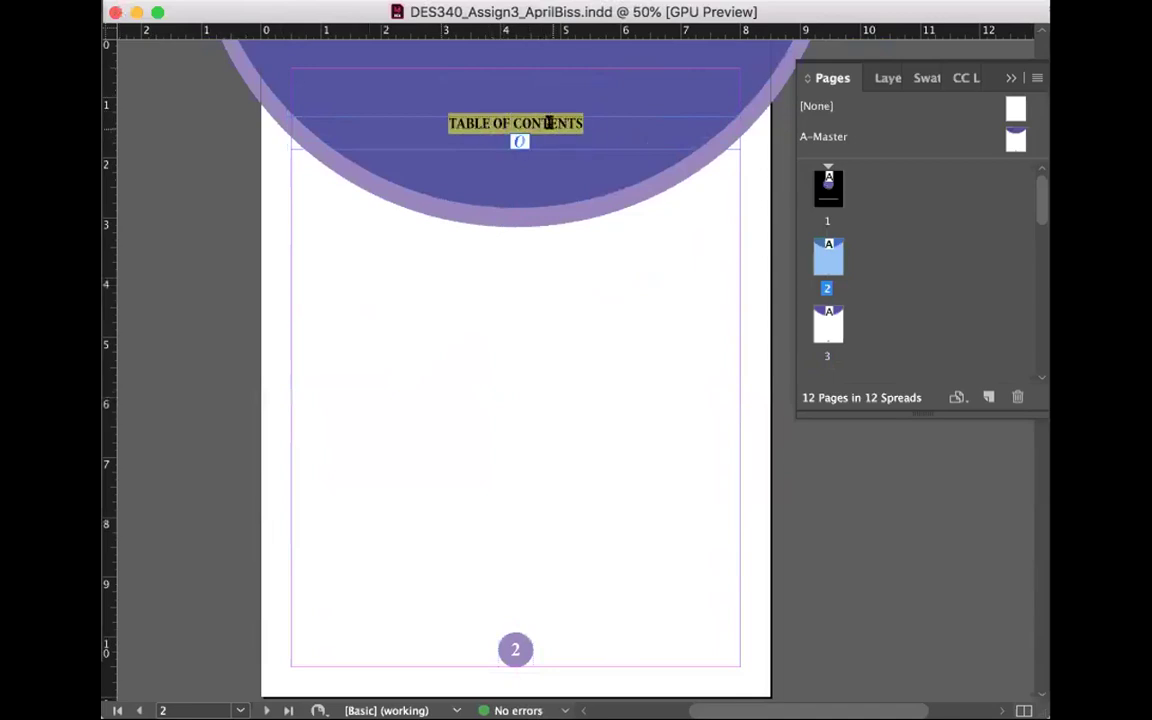
left_click(600, 0)
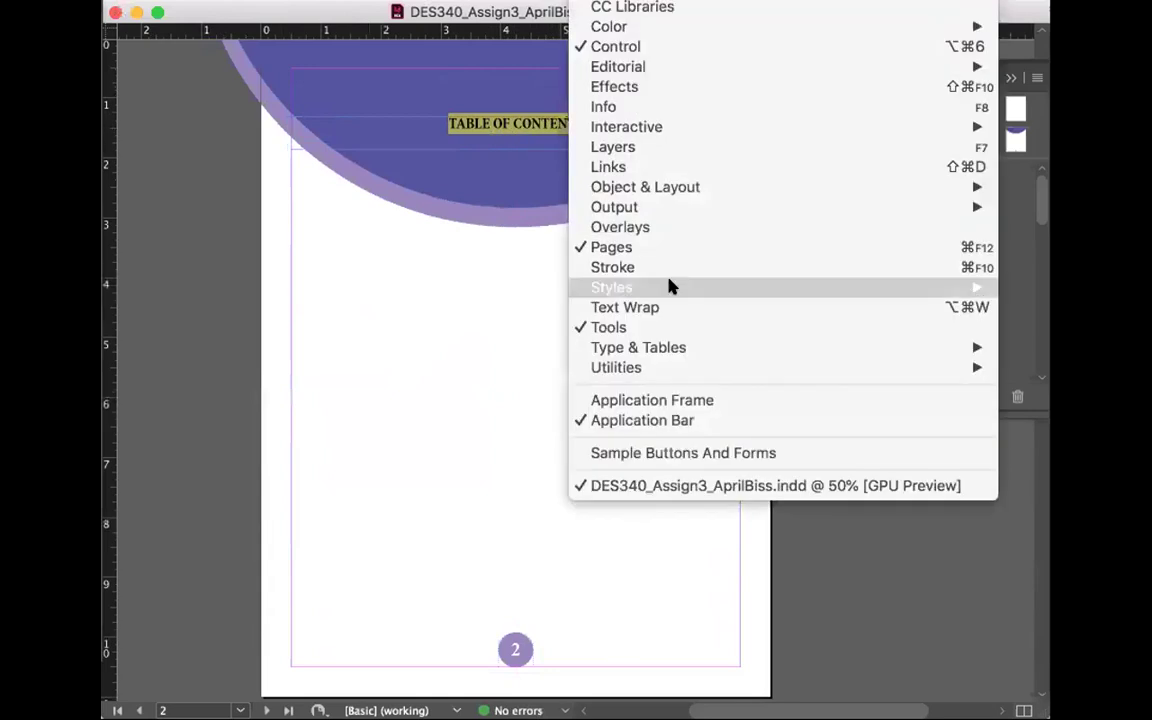
mouse_move(670, 287)
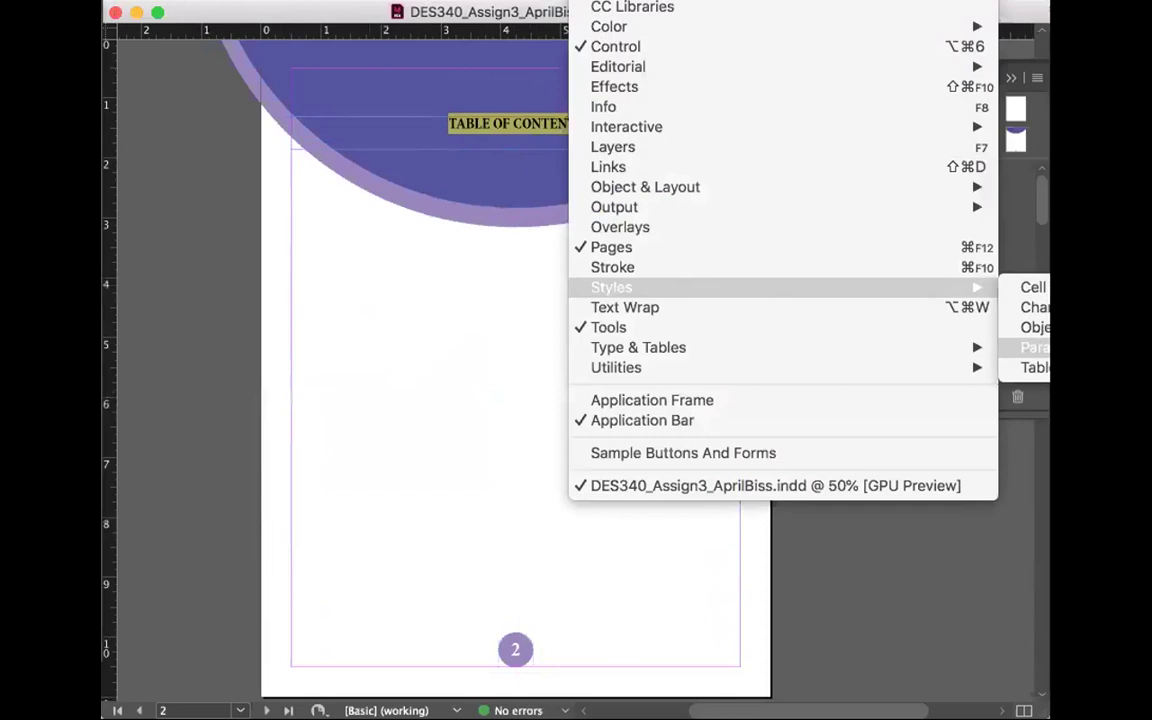
left_click(1035, 347)
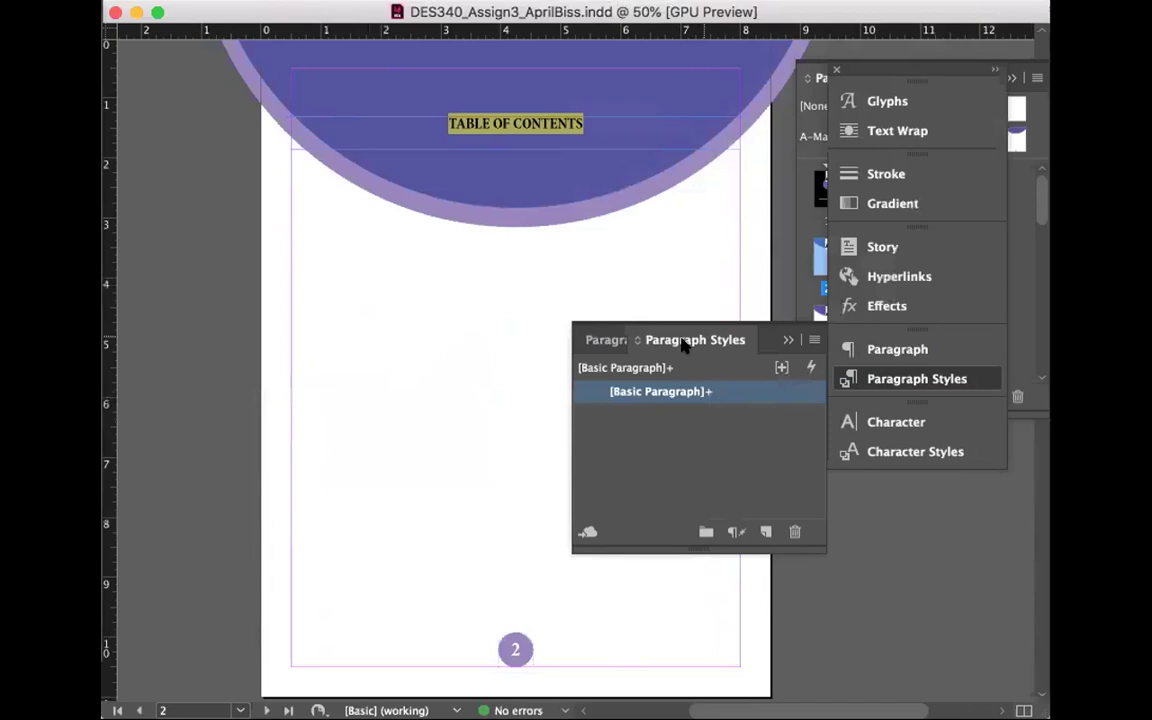
mouse_move(622, 392)
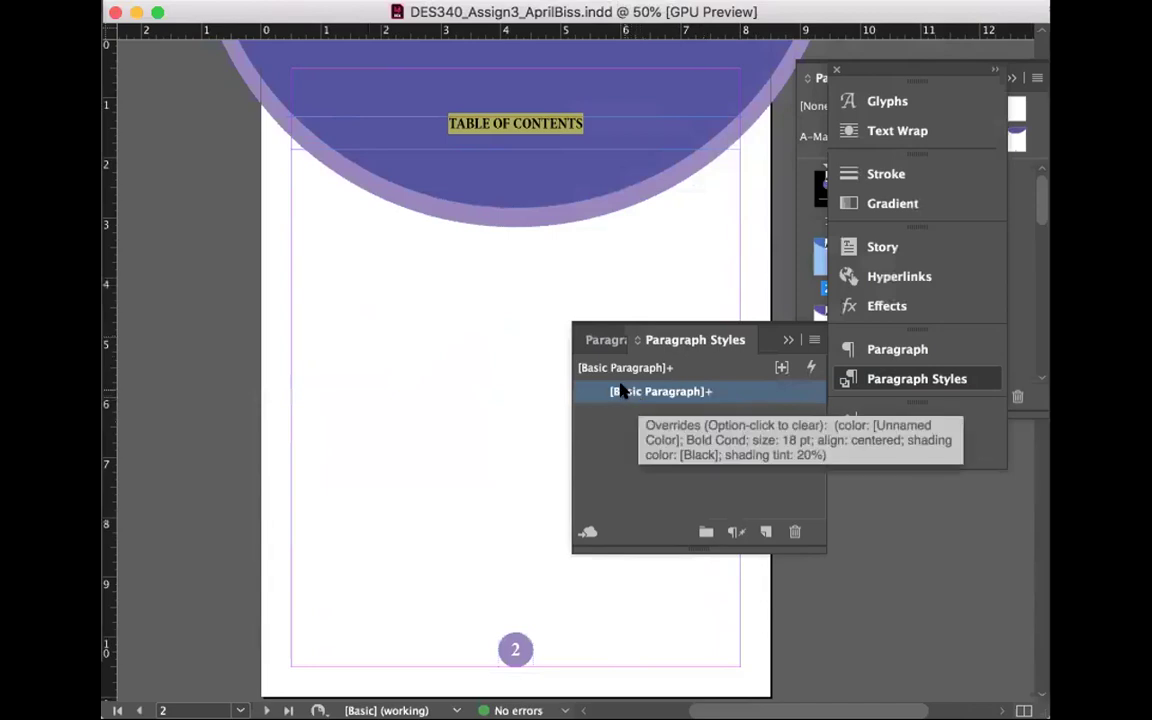
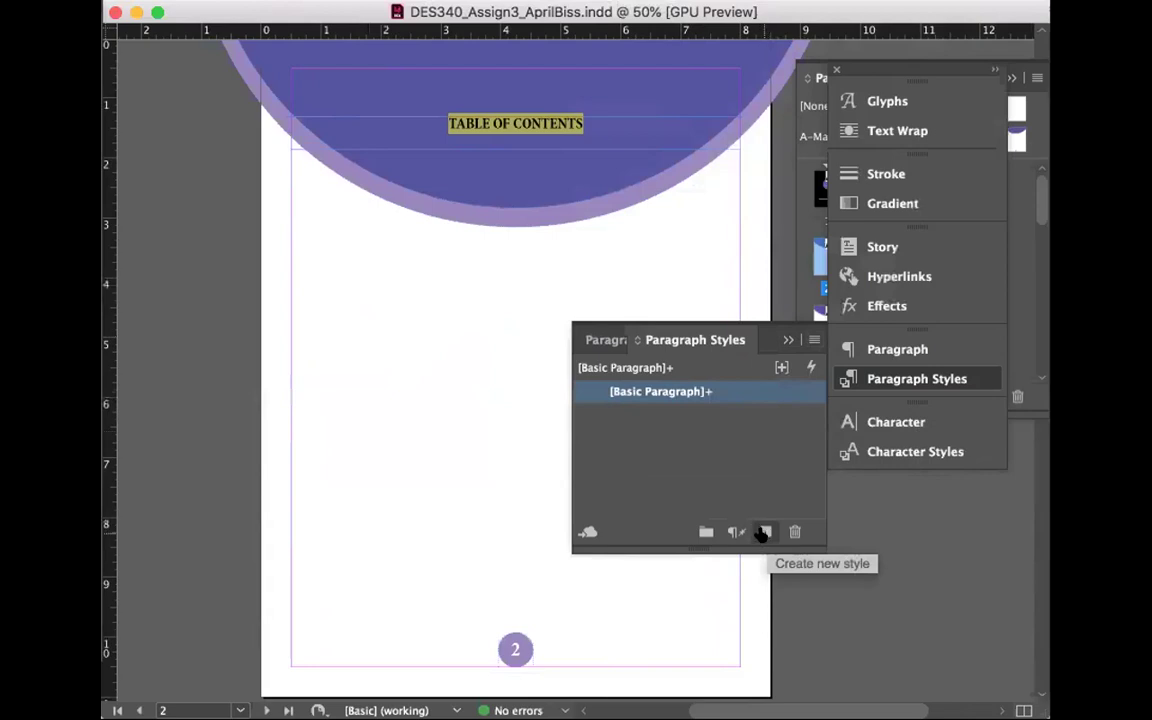
left_click(813, 340)
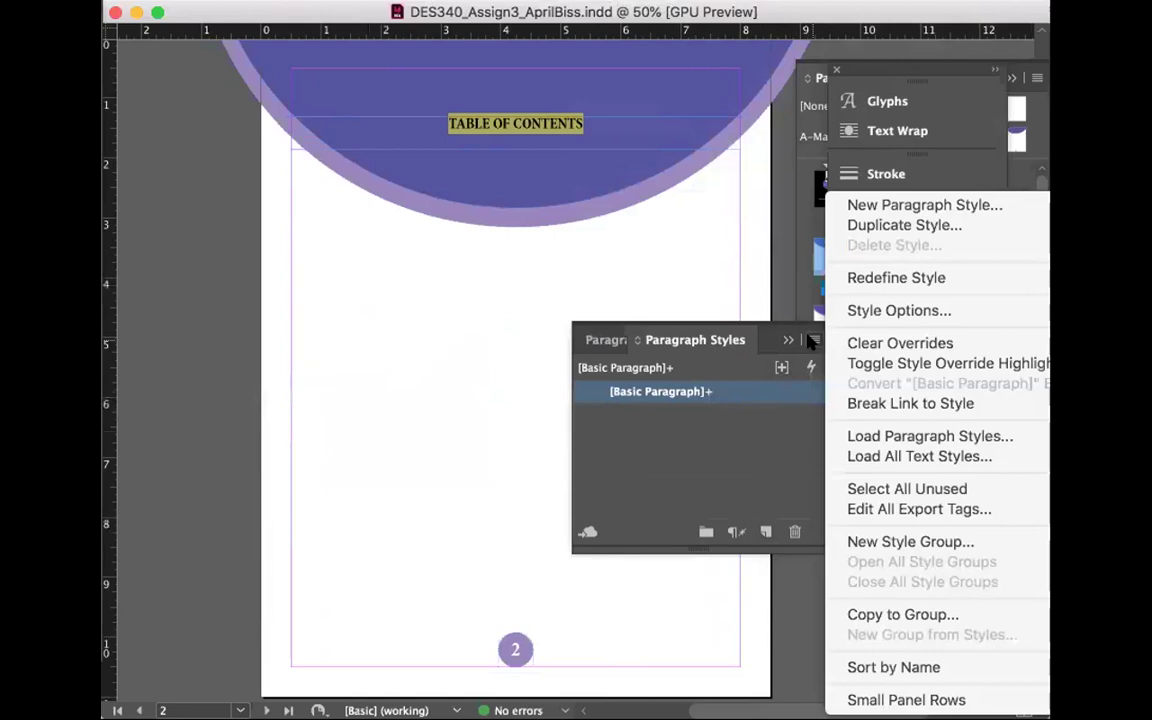
left_click(868, 208)
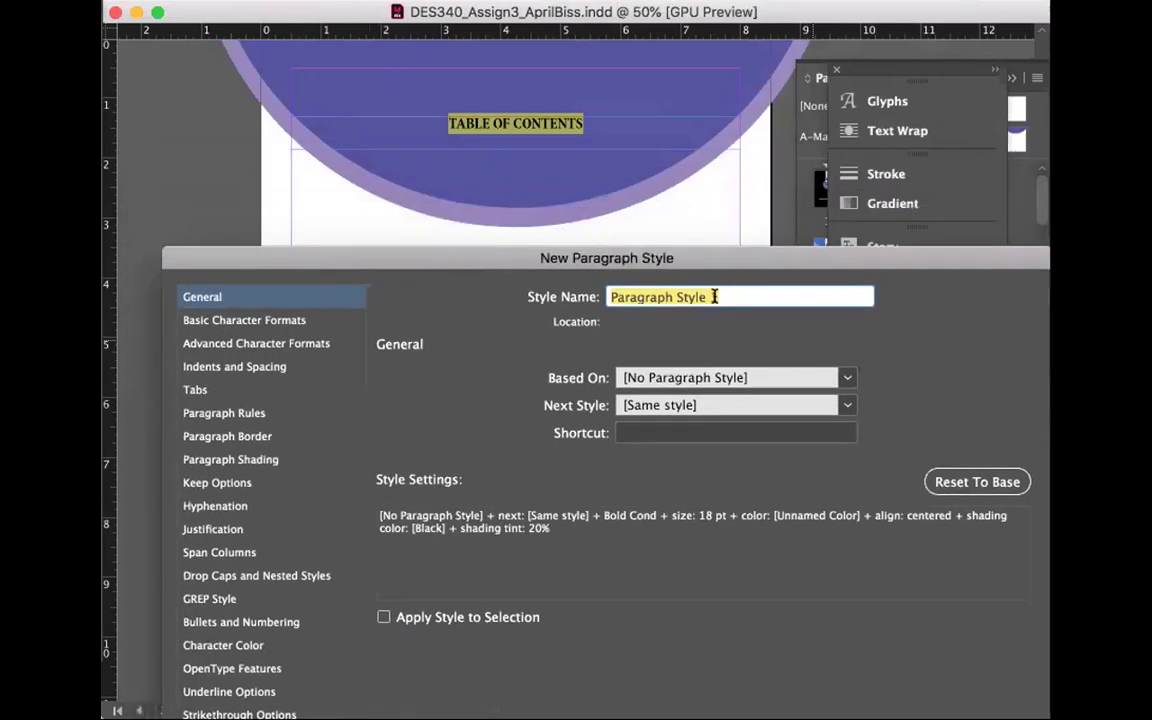
type("Header")
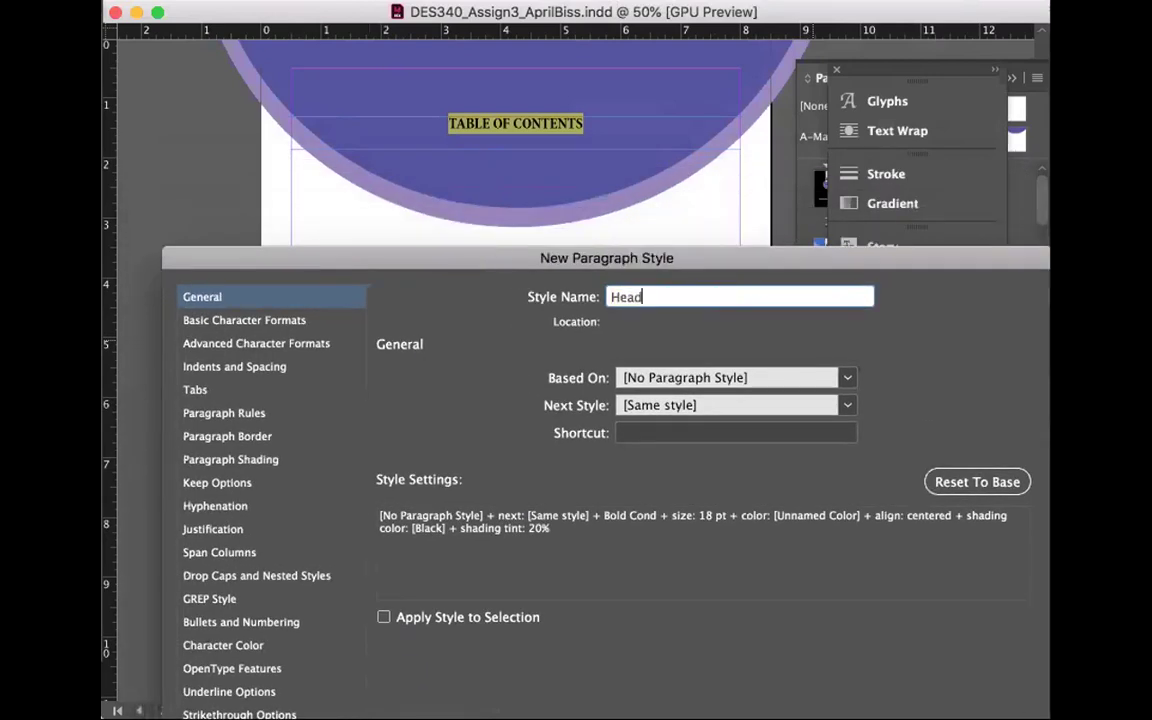
- Review the Header style's basic and advanced character formats, indents and spacing, and character color, and create the style
left_click(299, 320)
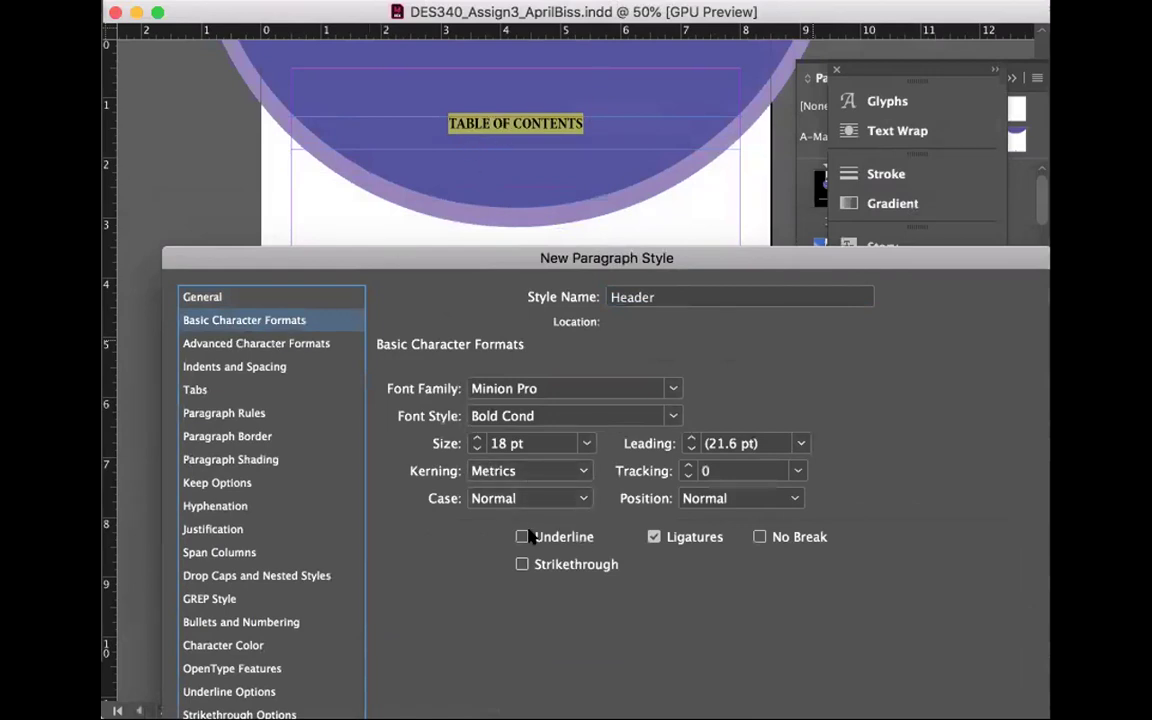
left_click_drag(282, 266, 268, 194)
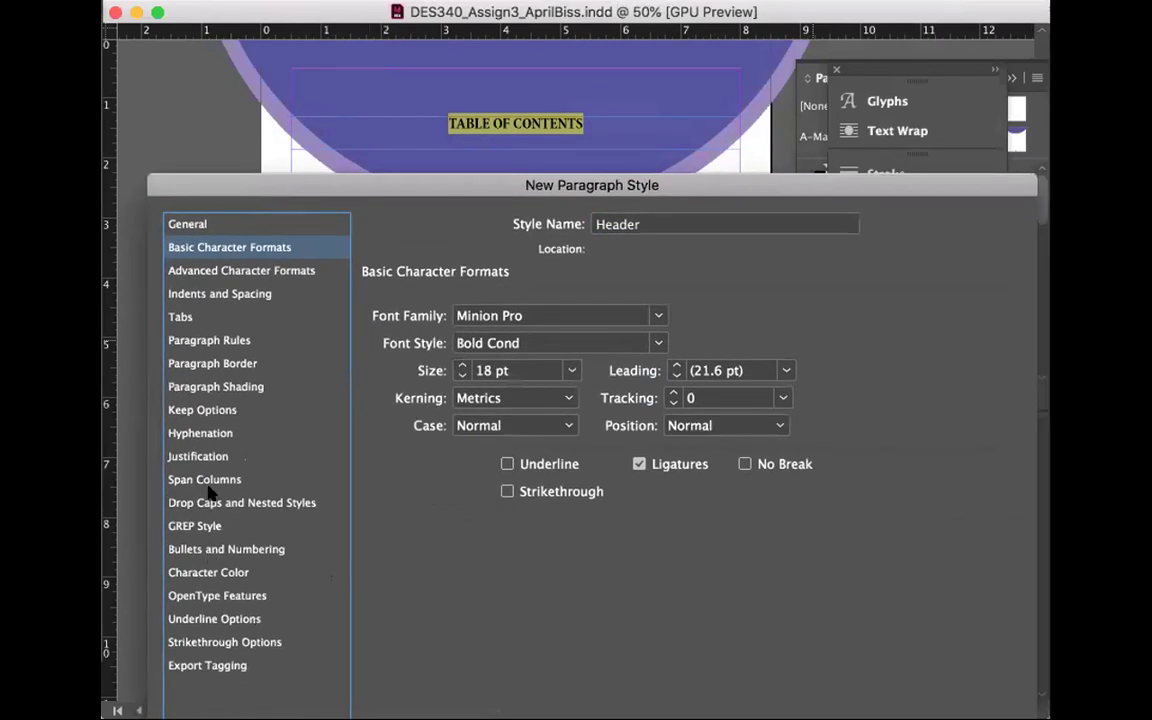
left_click(205, 268)
left_click(196, 296)
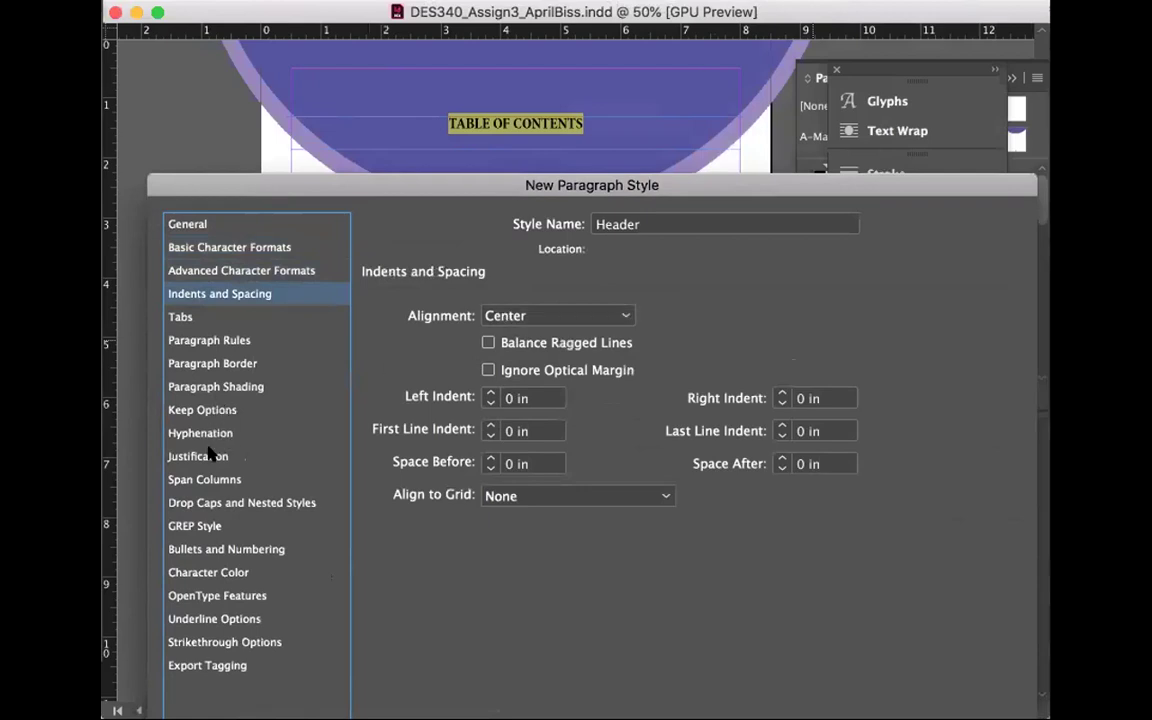
left_click(212, 571)
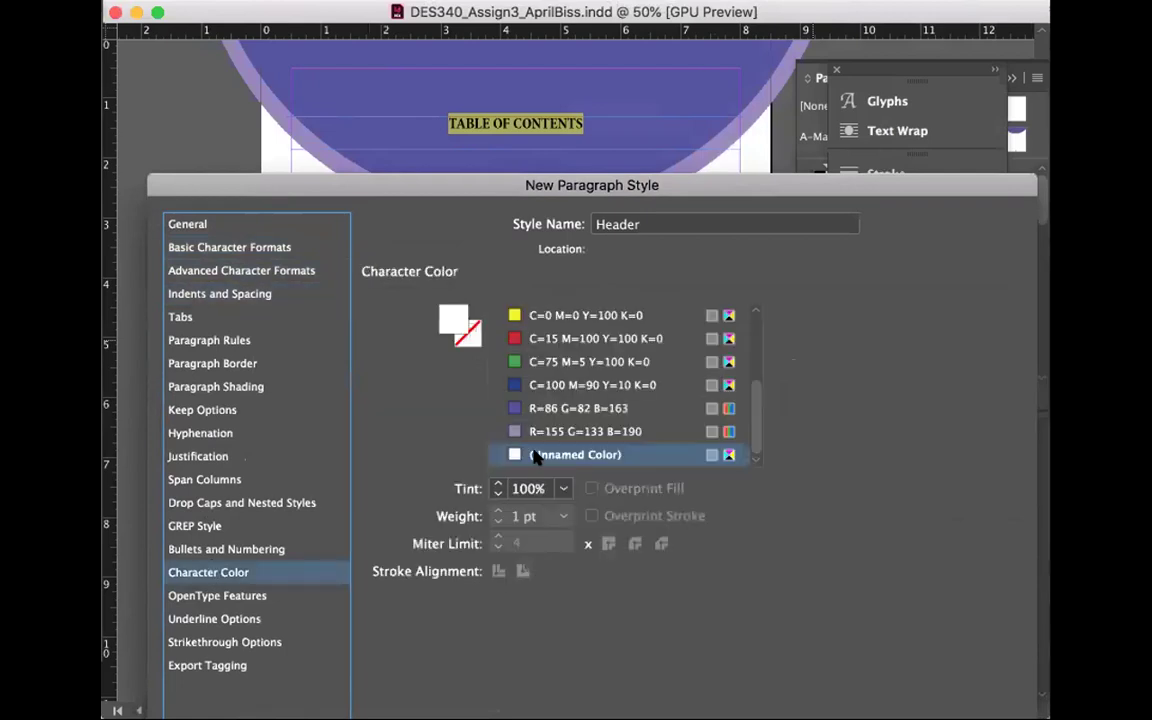
left_click_drag(572, 188, 558, 0)
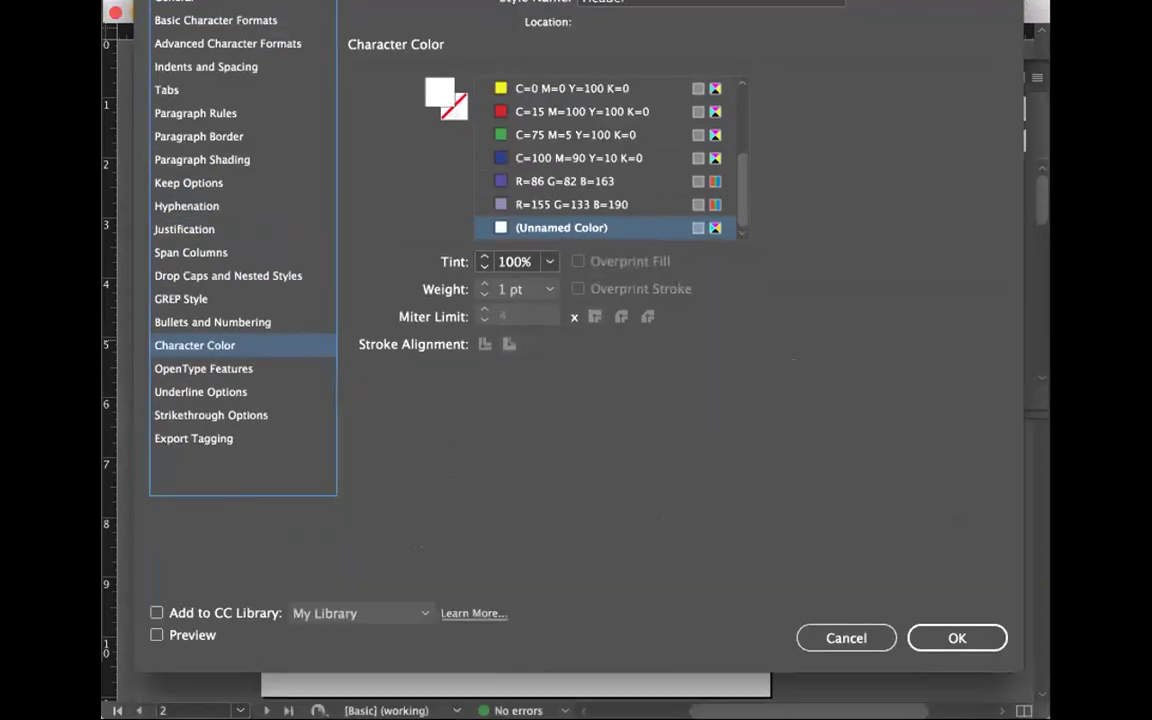
left_click(957, 638)
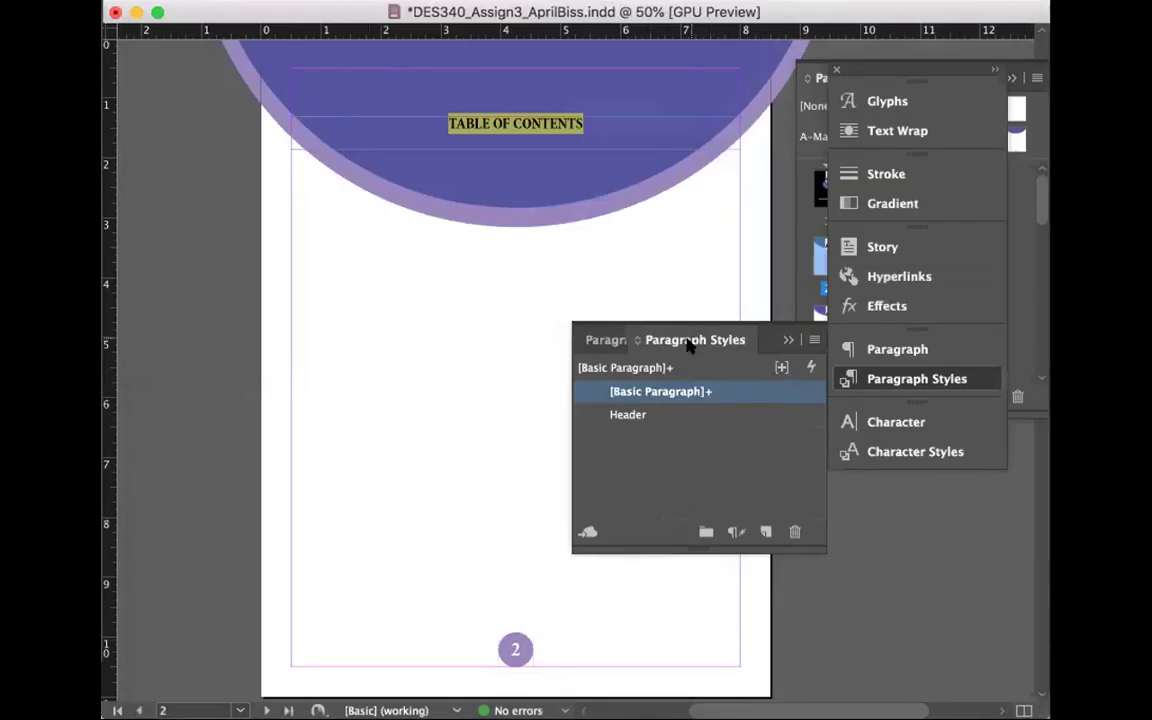
- Apply the Header paragraph style to the TABLE OF CONTENTS title, deselect it and save the document
left_click(662, 414)
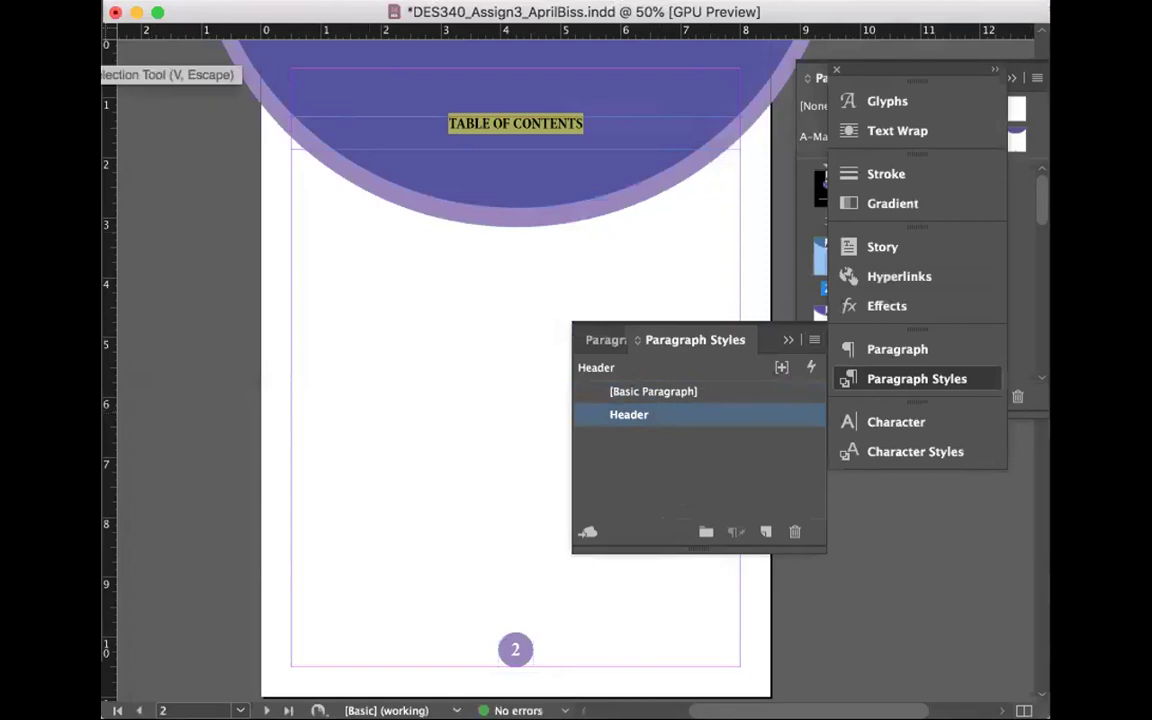
key("Escape")
left_click(177, 187)
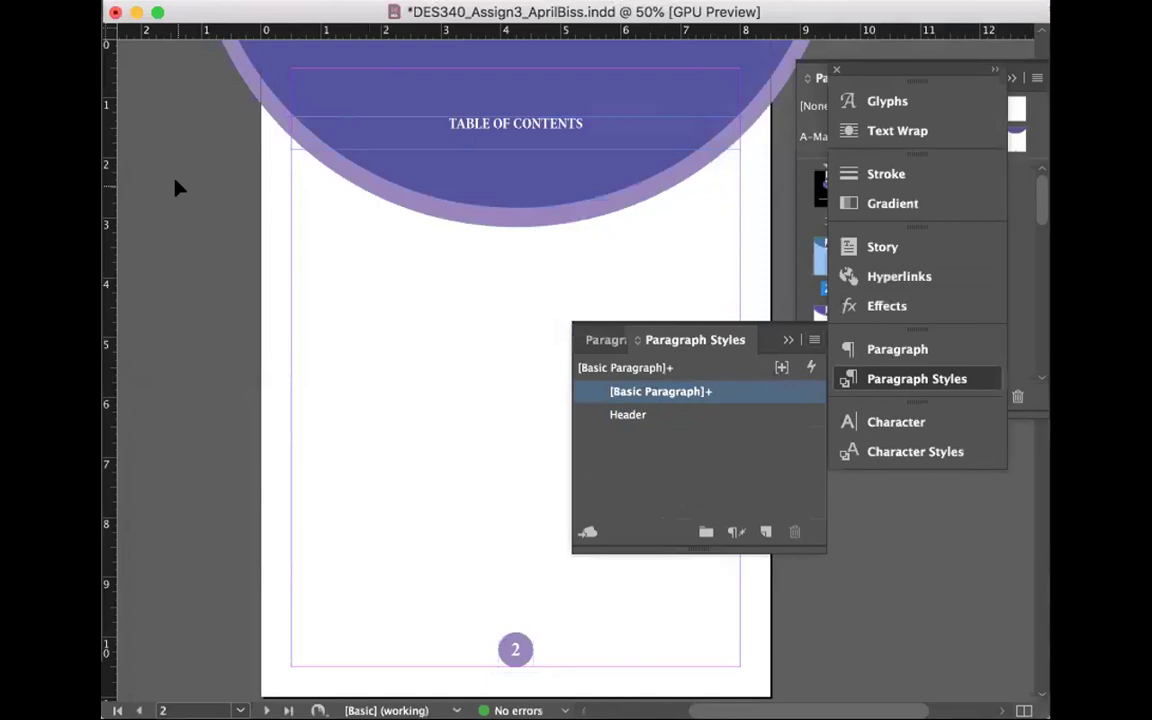
key("super+s")
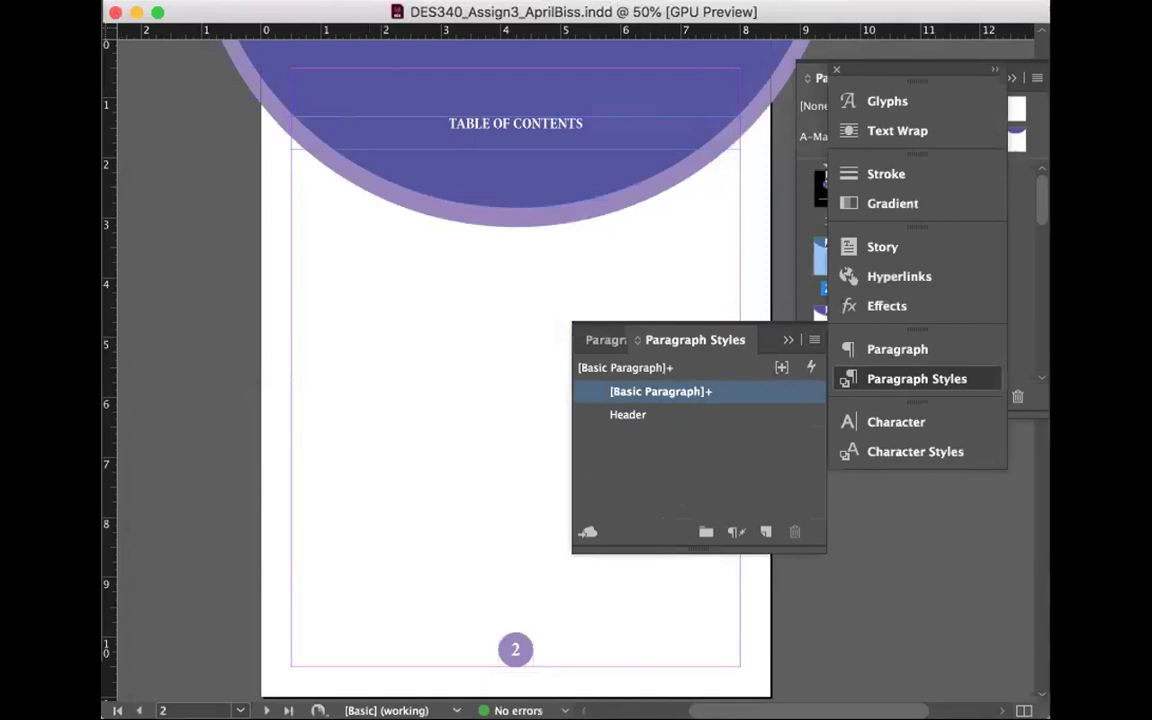
- Add a text frame about 7.5 in wide and 1.6 in tall across page 3's purple header, containing the title Brand Introduction
key("super+Tab")
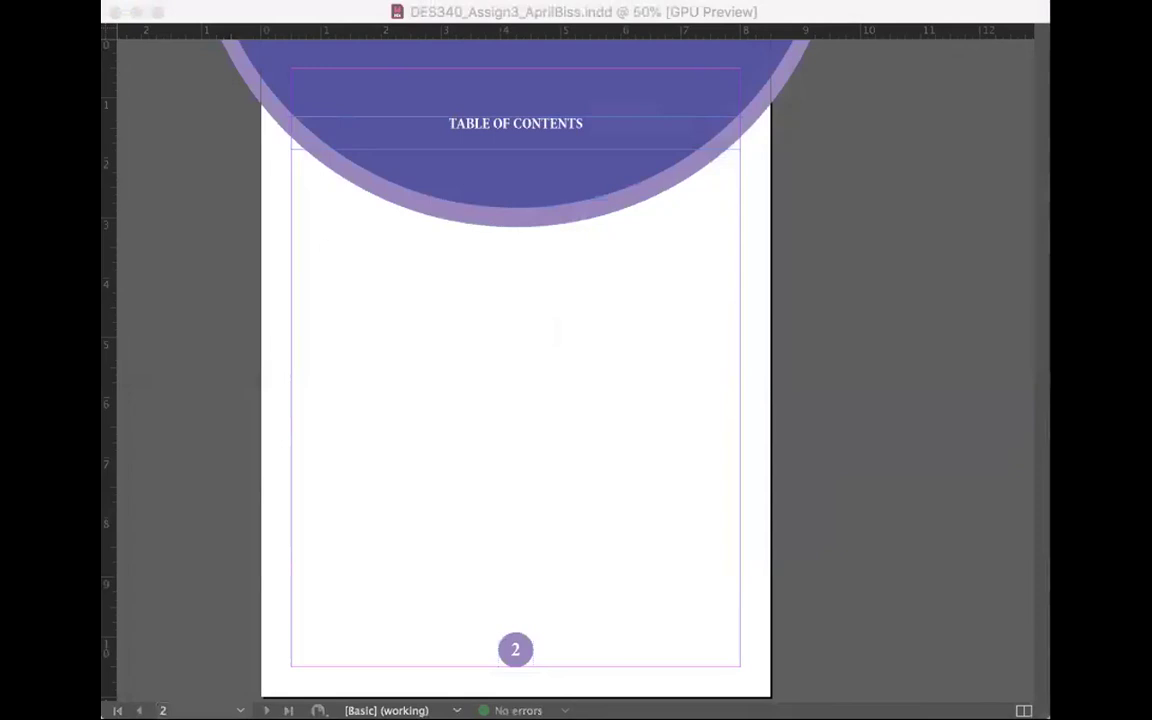
left_click(203, 213)
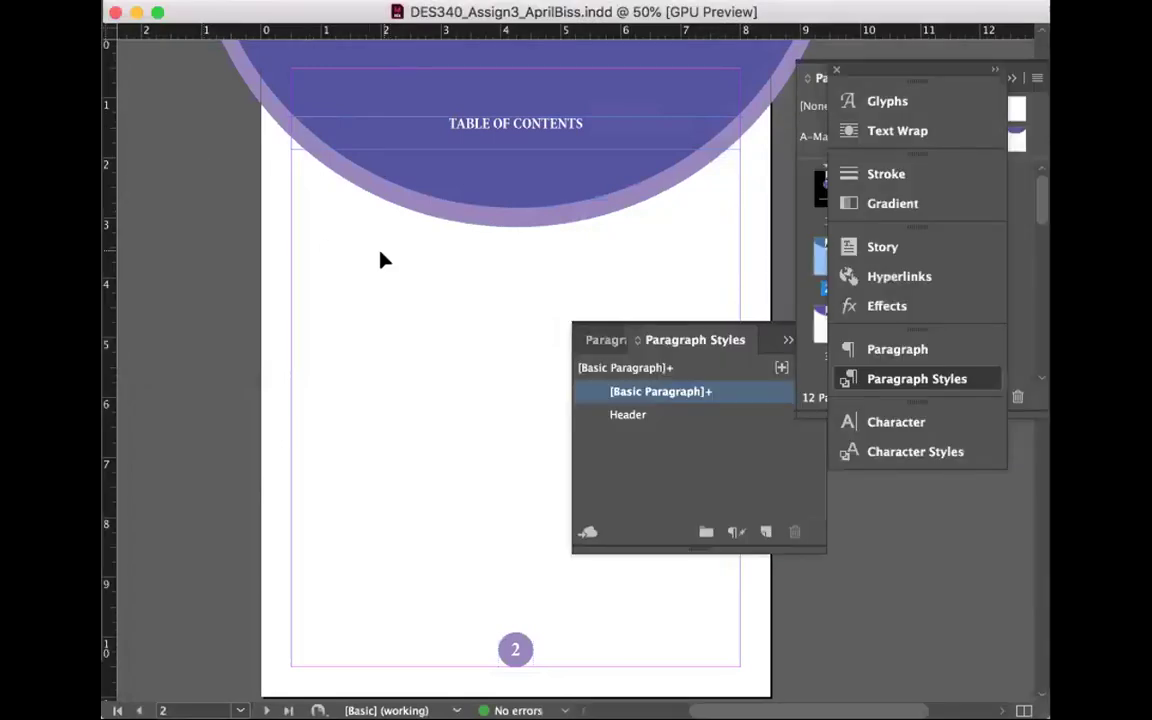
scroll(380, 257, "down", 10)
key("t")
left_click_drag(297, 168, 745, 262)
type("Brand Introduction")
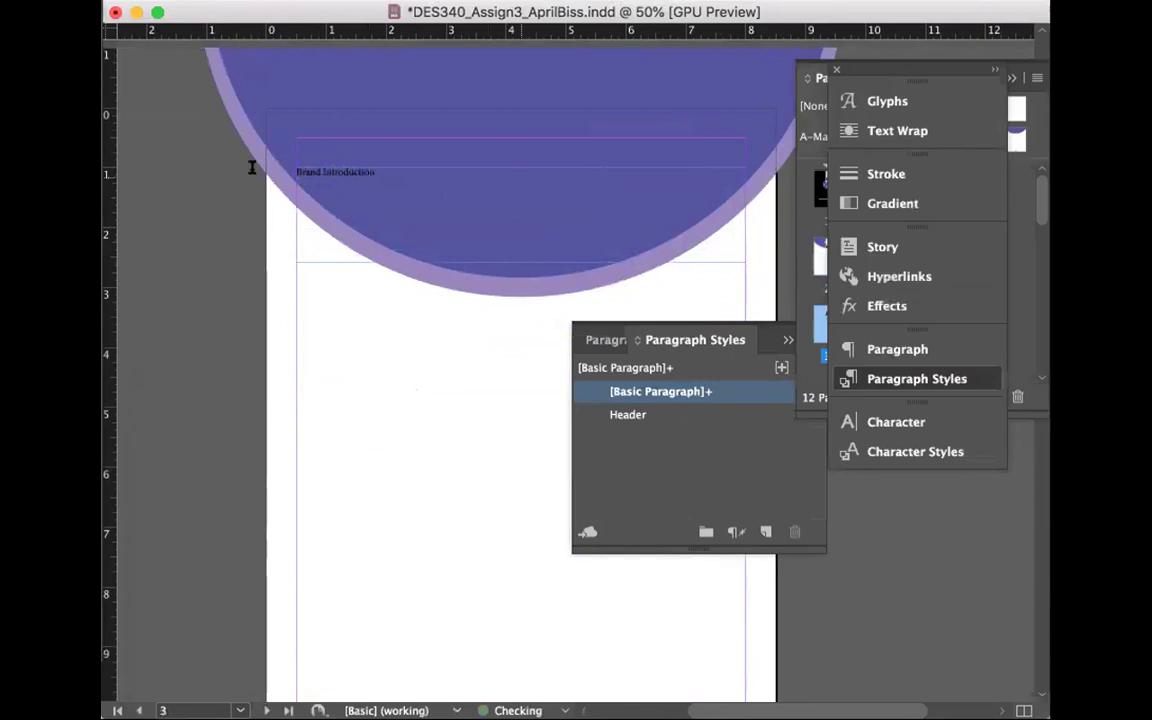
- Apply the Header paragraph style to the Brand Introduction title on page 3 and deselect its frame
key("super+a")
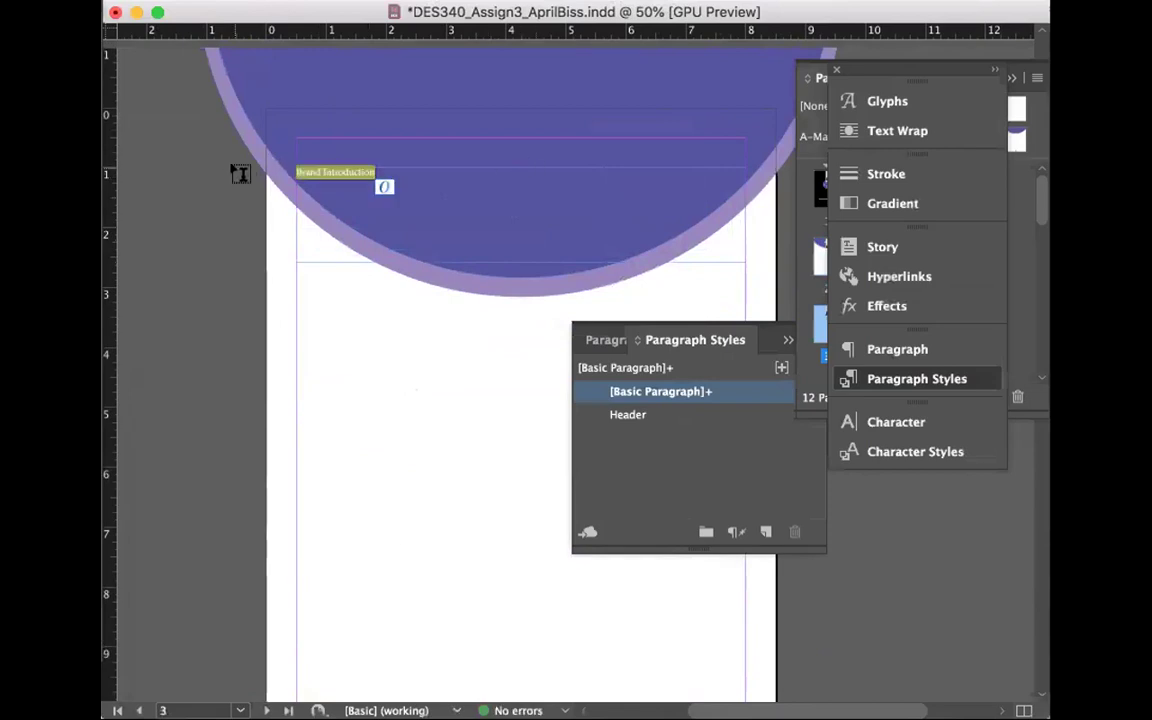
left_click(629, 416)
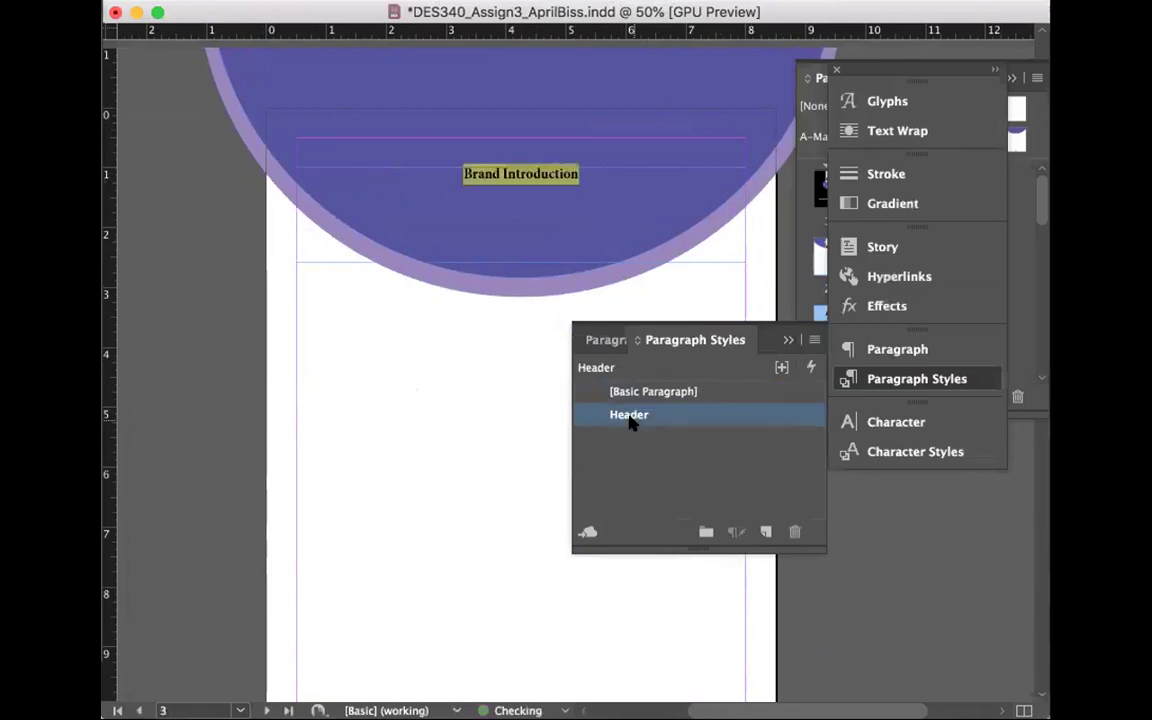
key("Escape")
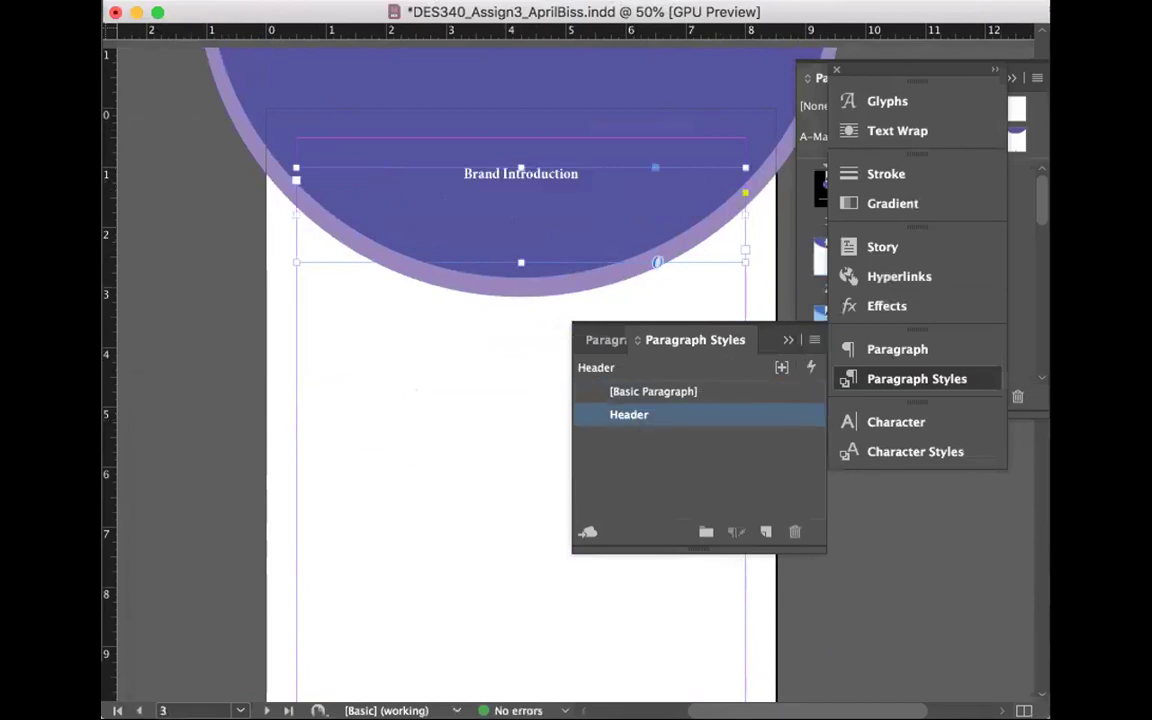
left_click(210, 222)
- Compare the TABLE OF CONTENTS title on page 2 with the Brand Introduction title on page 3, and save the document
scroll(210, 222, "up", 10)
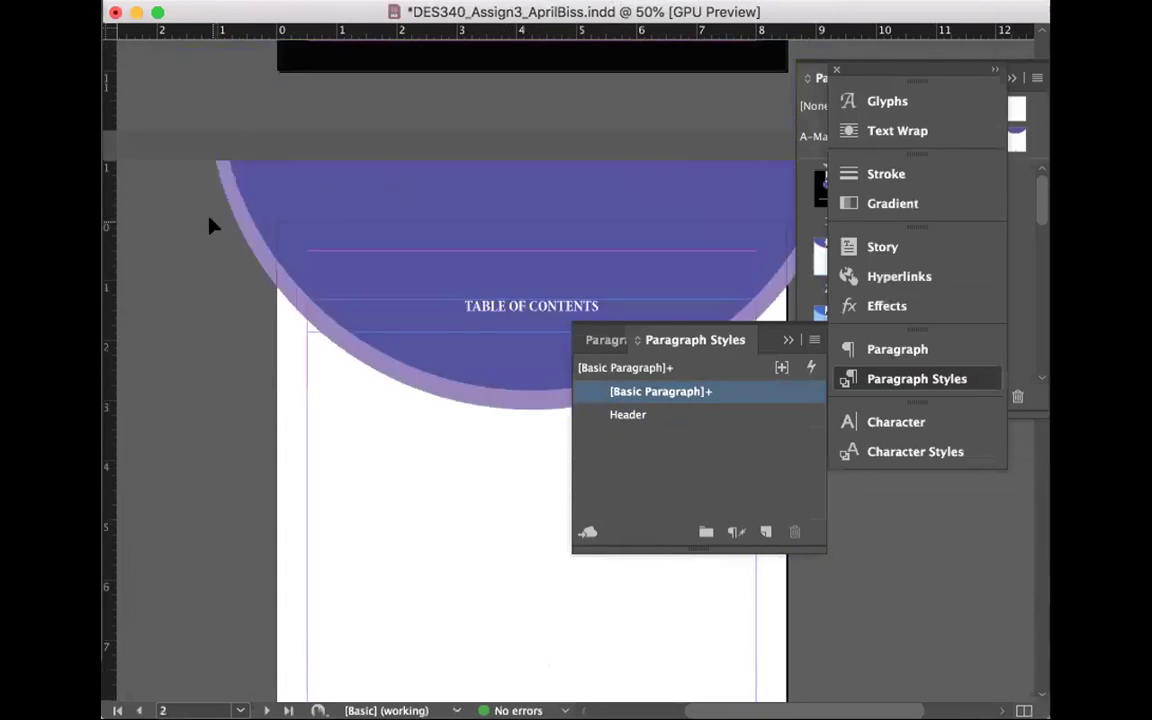
scroll(483, 430, "down", 5)
scroll(483, 430, "right", 2)
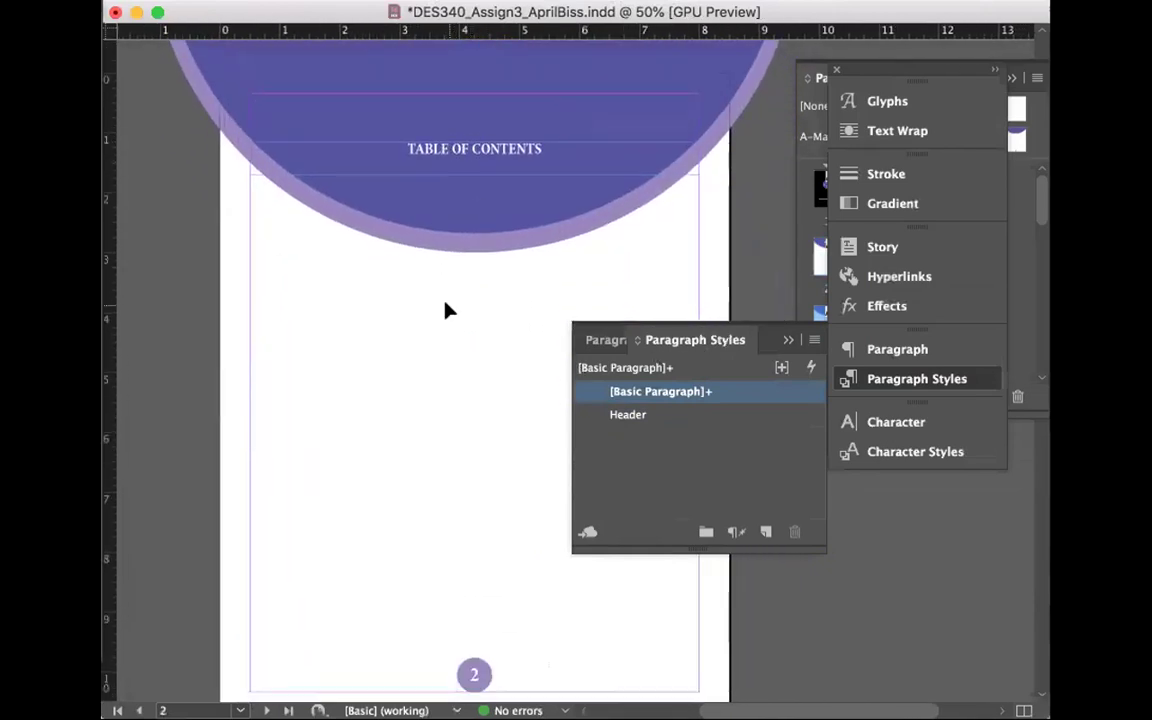
scroll(447, 310, "down", 10)
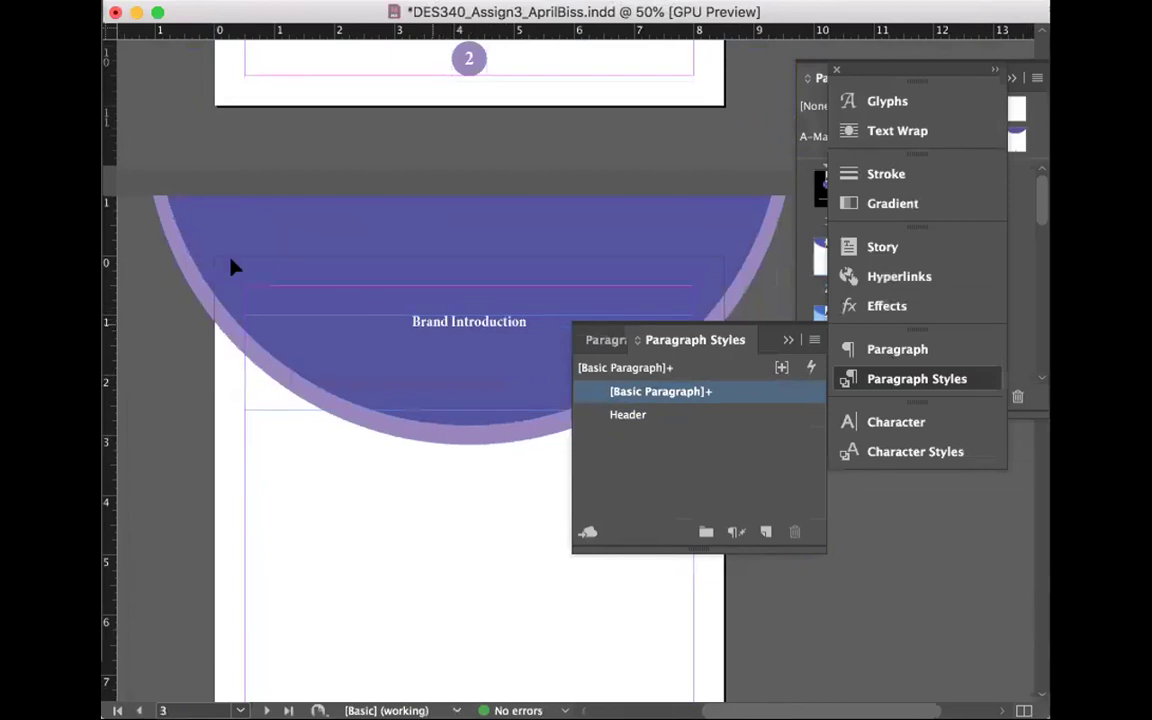
scroll(288, 160, "up", 10)
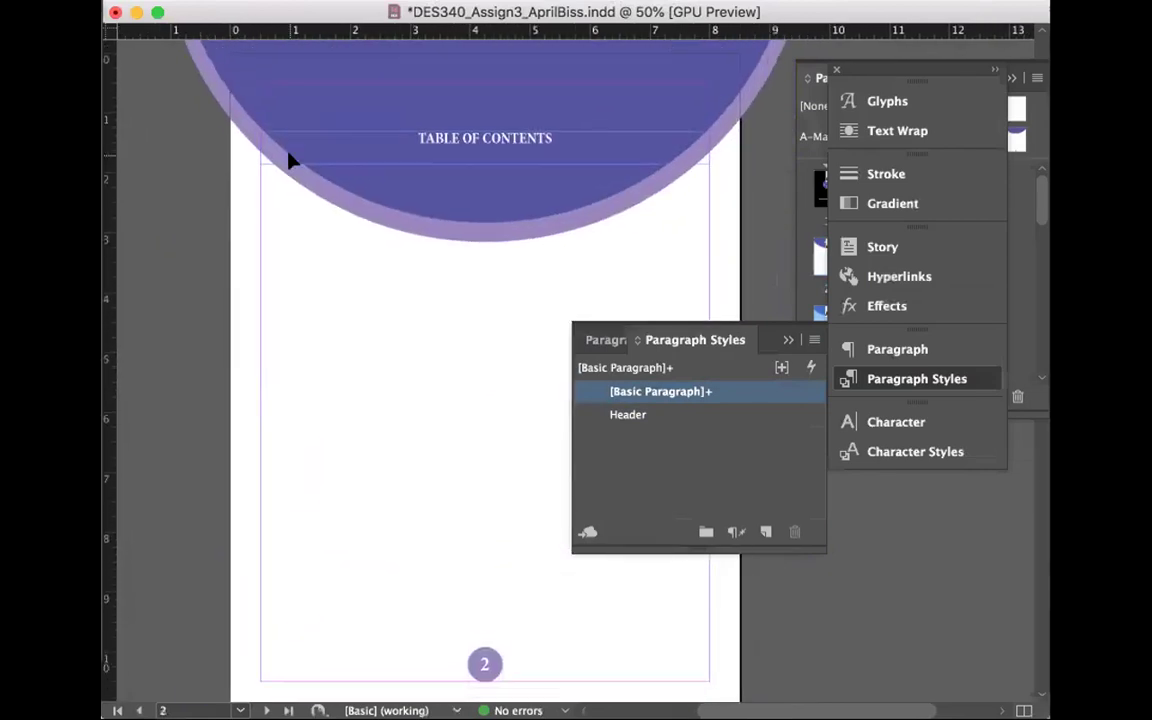
key("super+s")
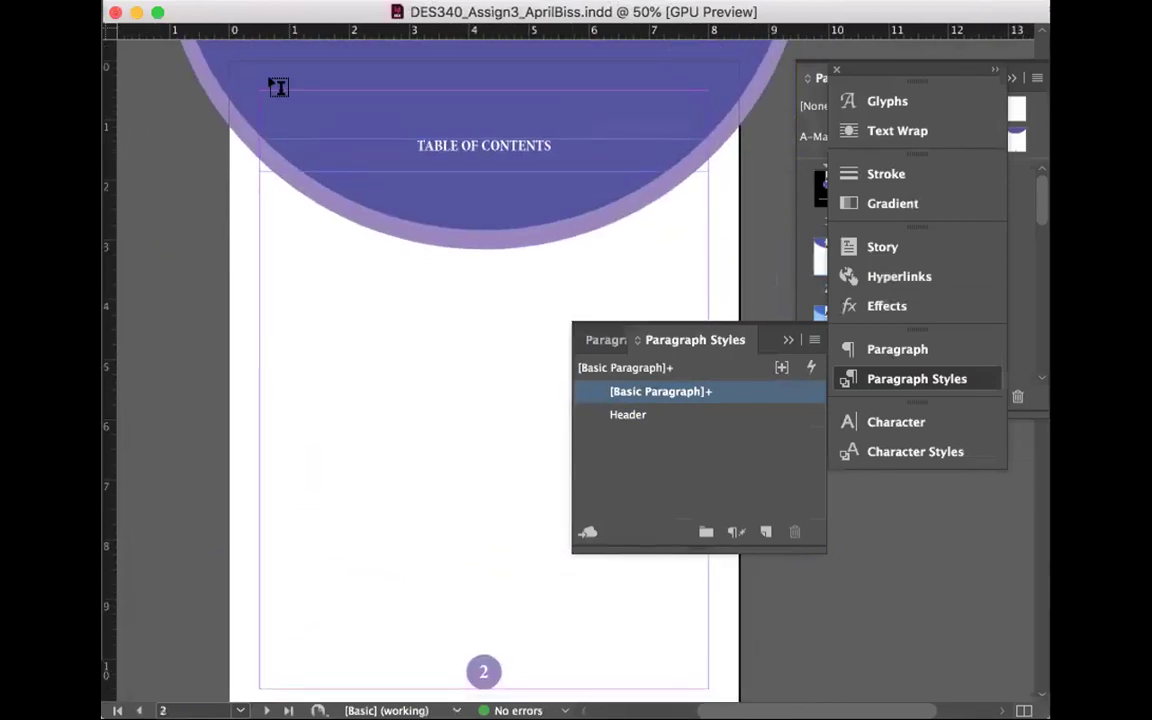
- Open the Header style options from the TABLE OF CONTENTS title and examine its basic and advanced character formats and indents and spacing
triple_click(430, 142)
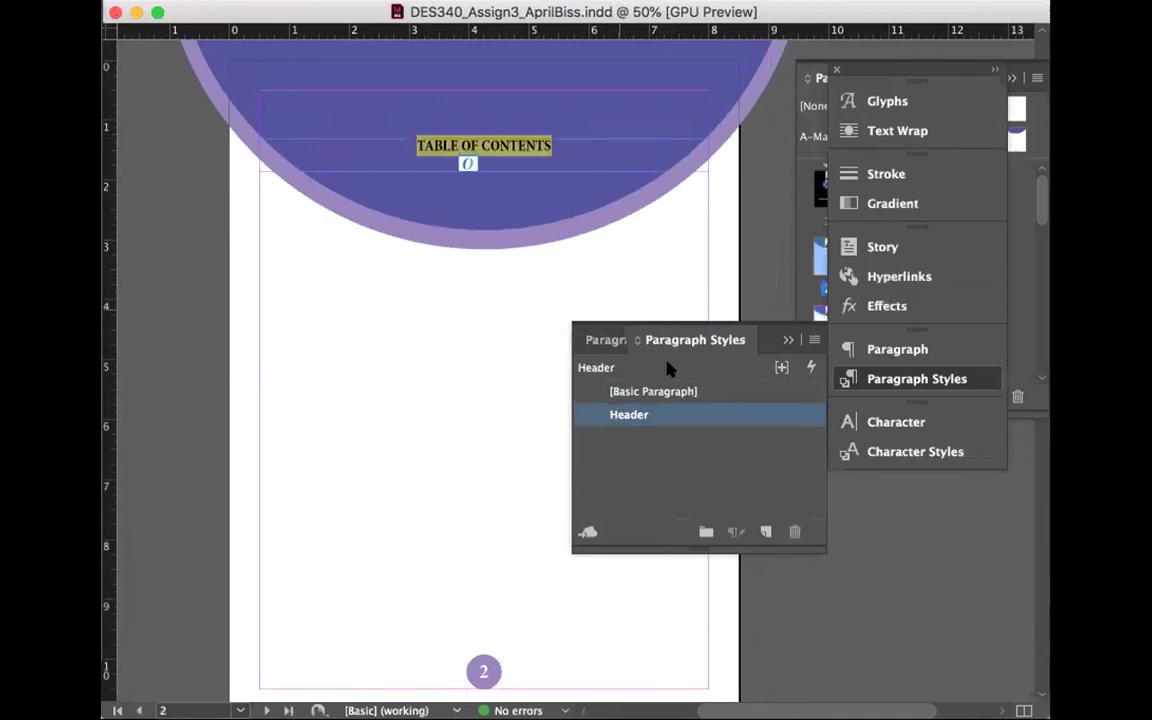
double_click(725, 417)
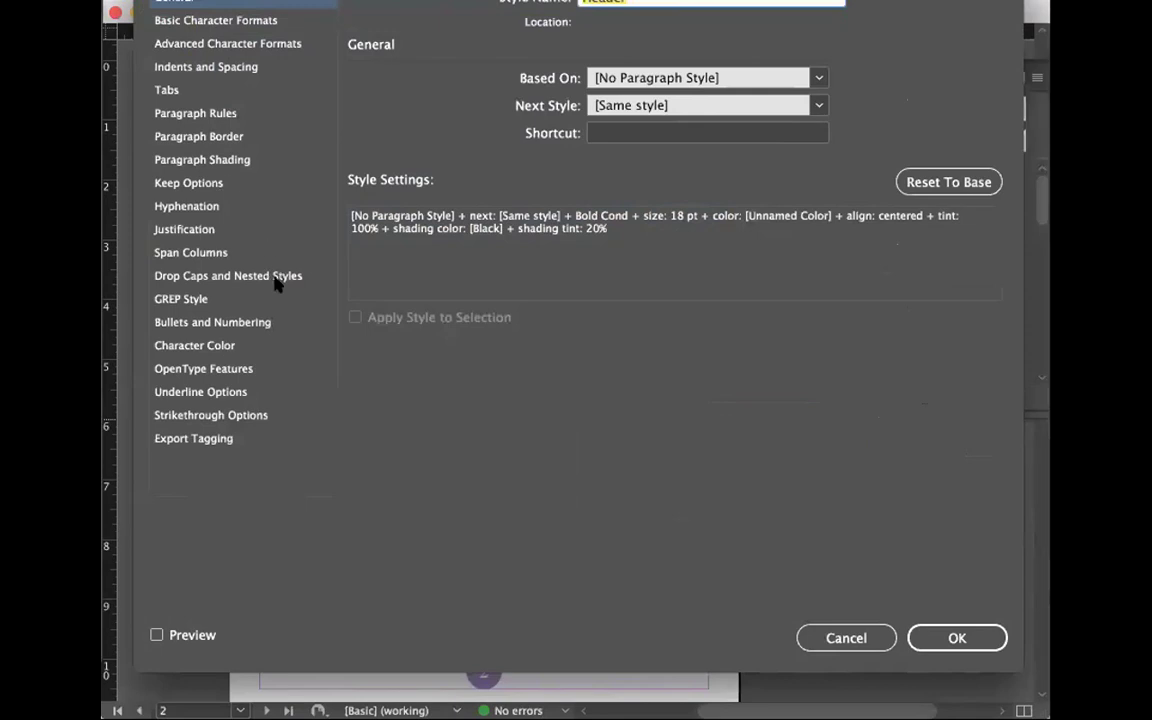
left_click(207, 22)
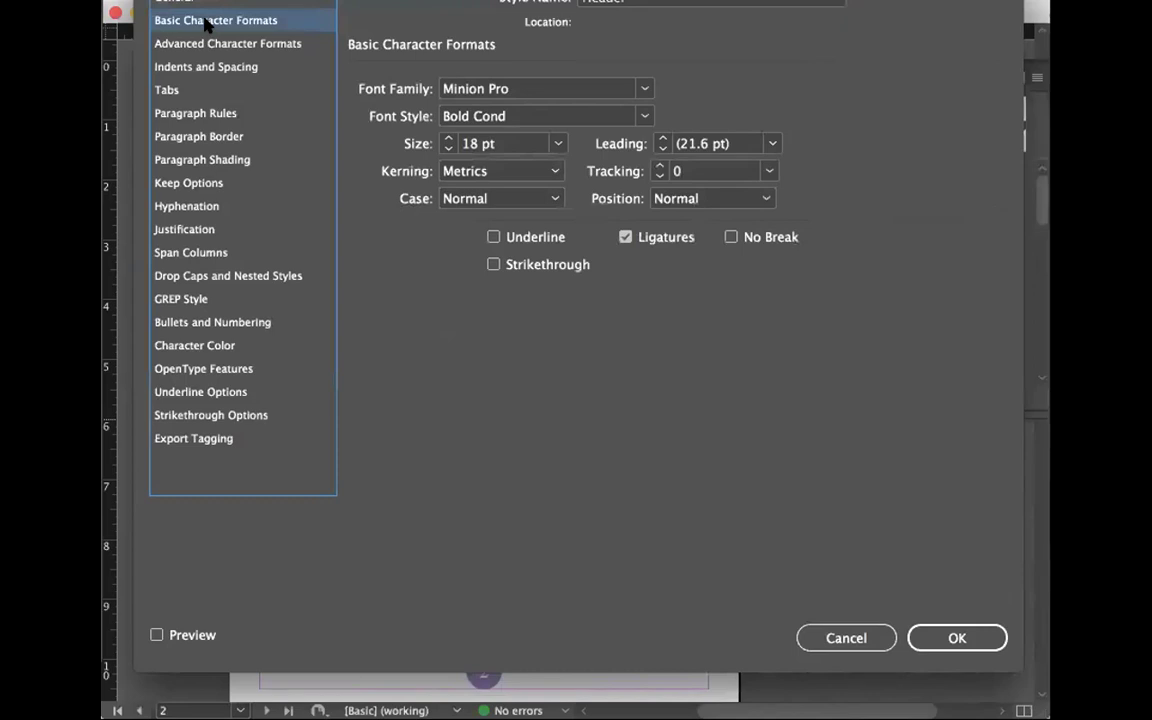
left_click(196, 45)
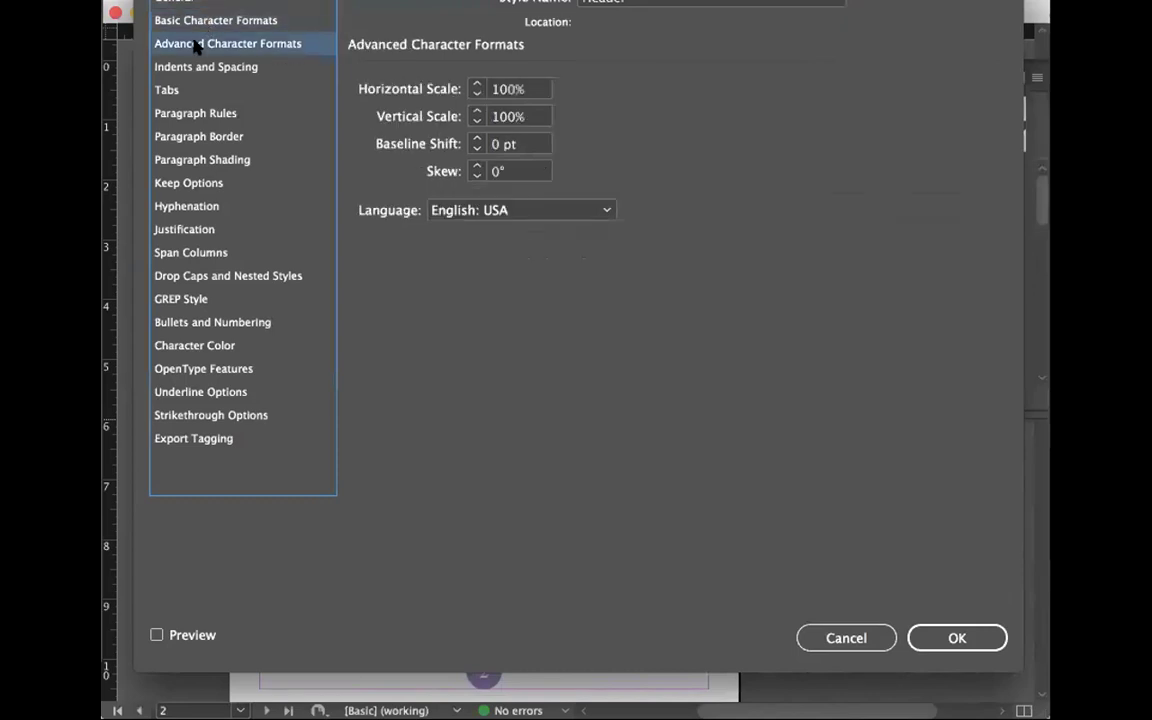
left_click(190, 68)
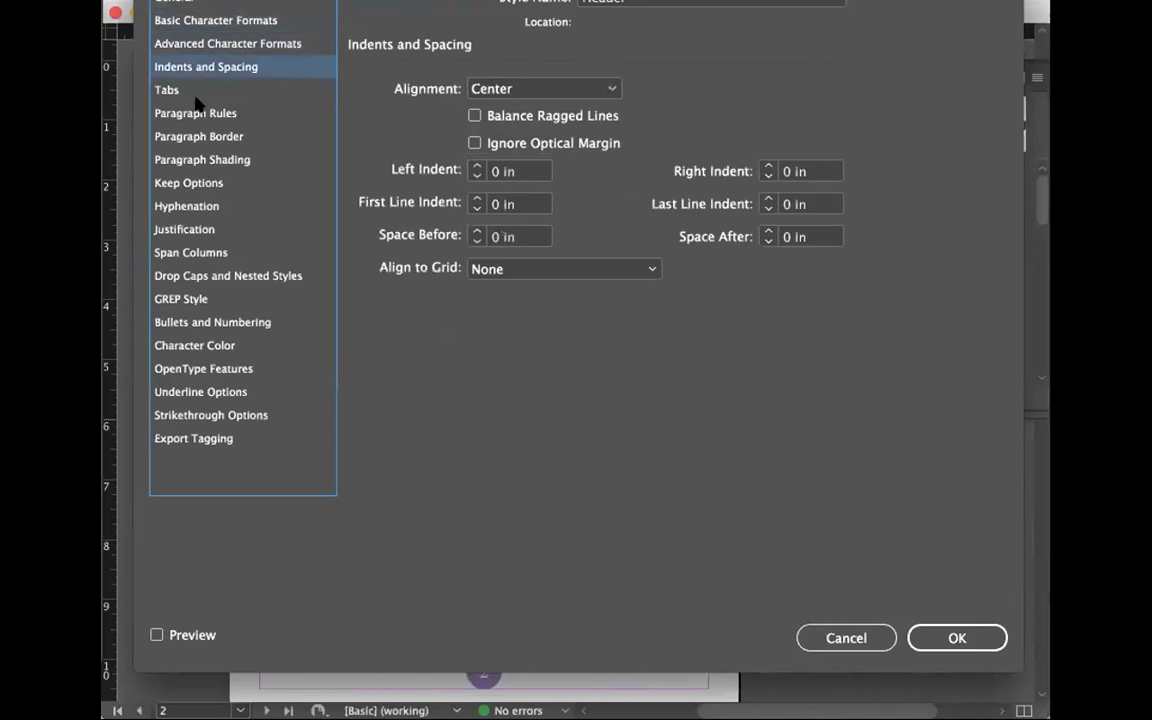
- Examine the Header style's settings from basic character formats through tabs, rules, border, shading, keep options and hyphenation to drop caps and nested styles
left_click(234, 22)
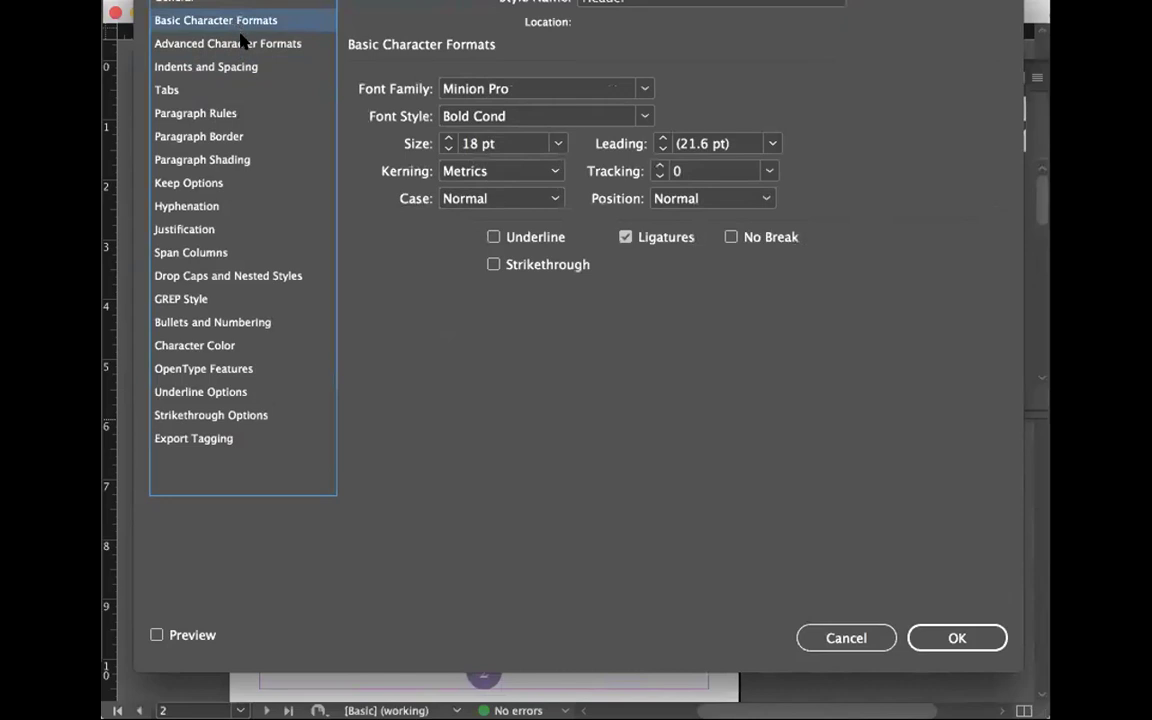
left_click(241, 42)
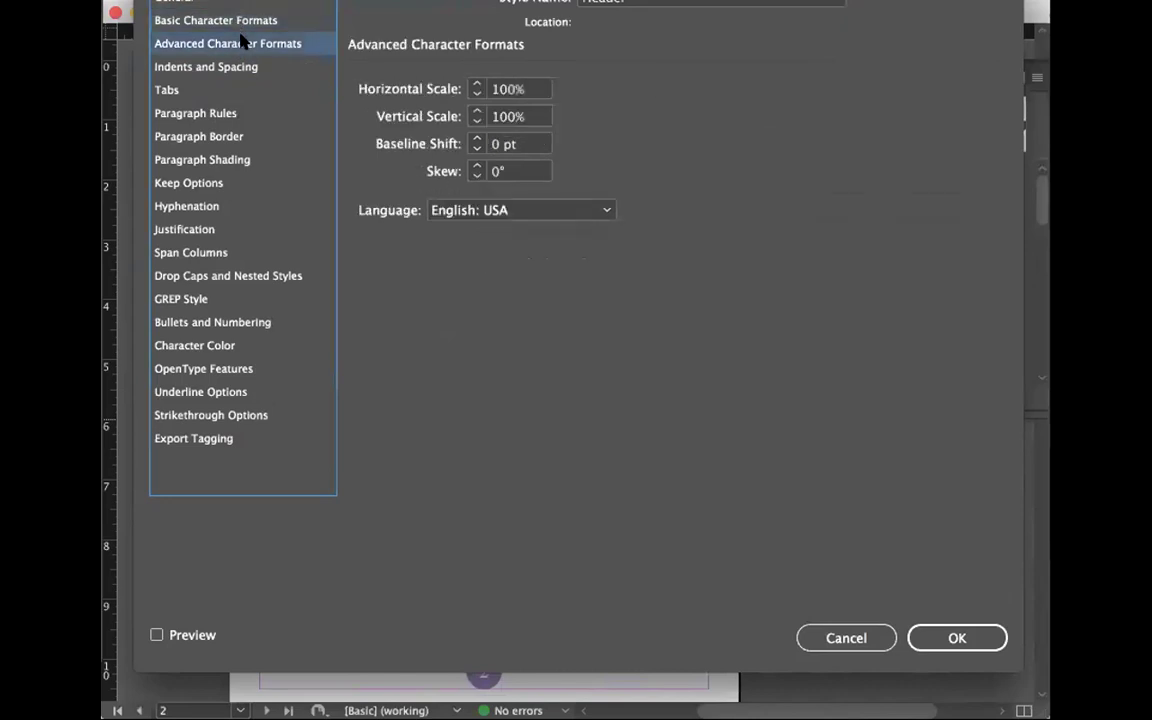
left_click(250, 66)
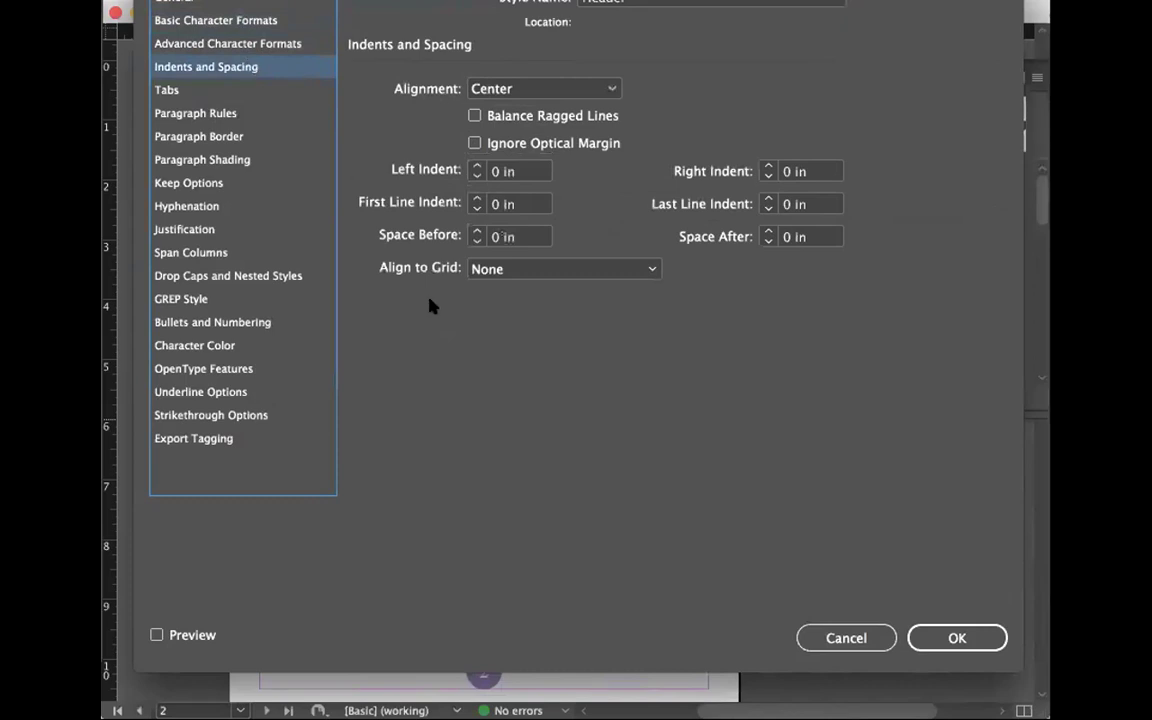
left_click(242, 90)
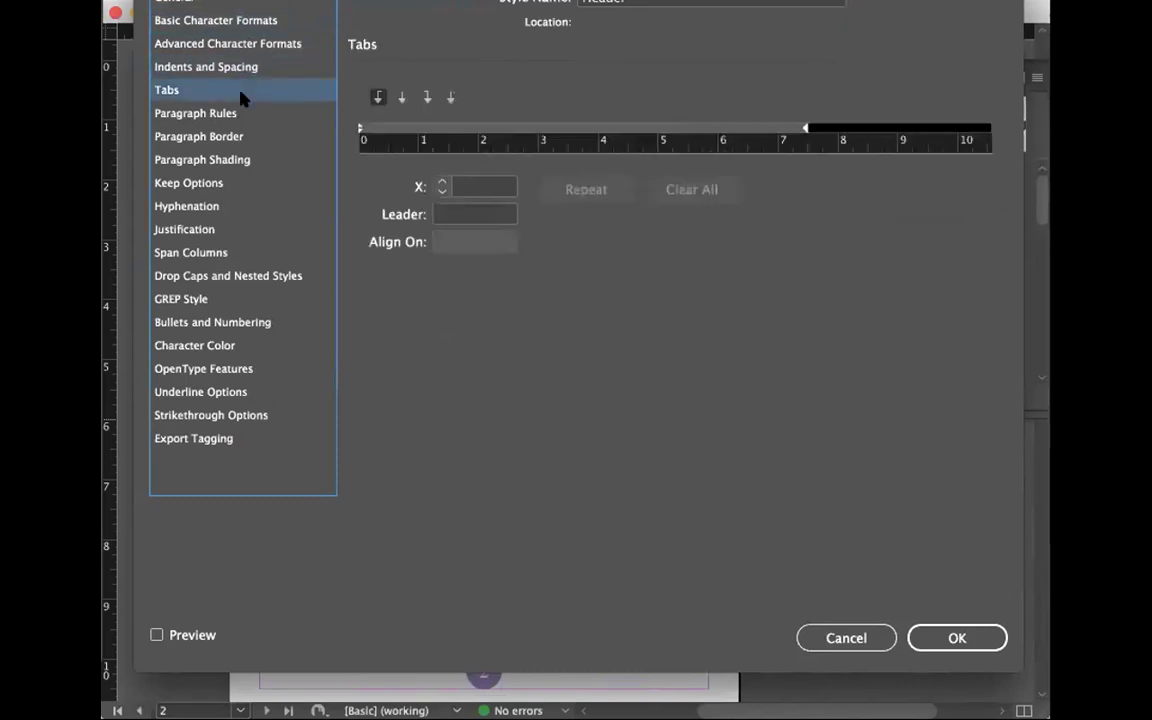
left_click(240, 114)
left_click(210, 136)
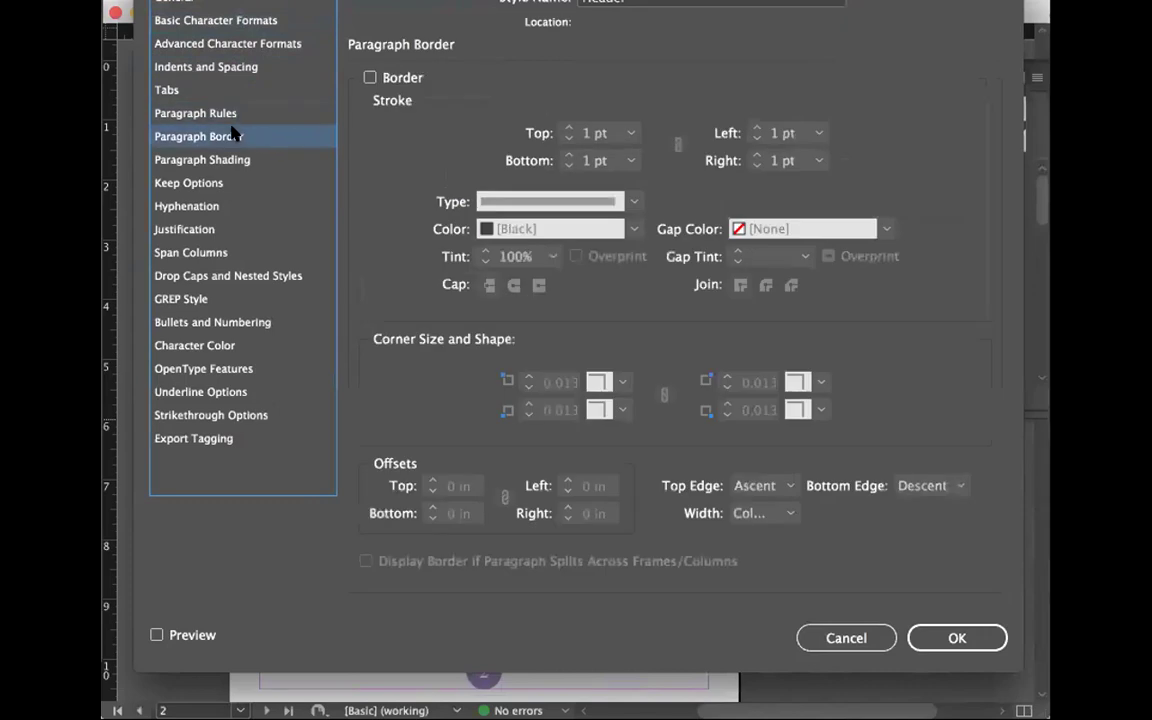
left_click(207, 159)
left_click(214, 183)
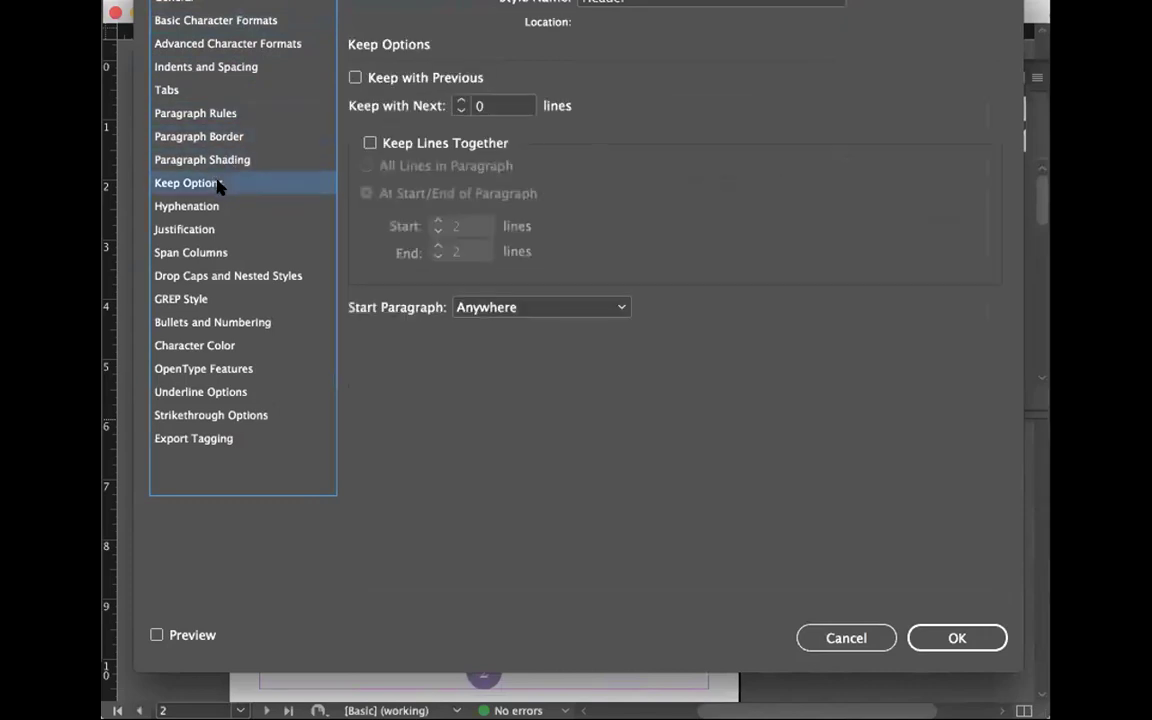
left_click(214, 205)
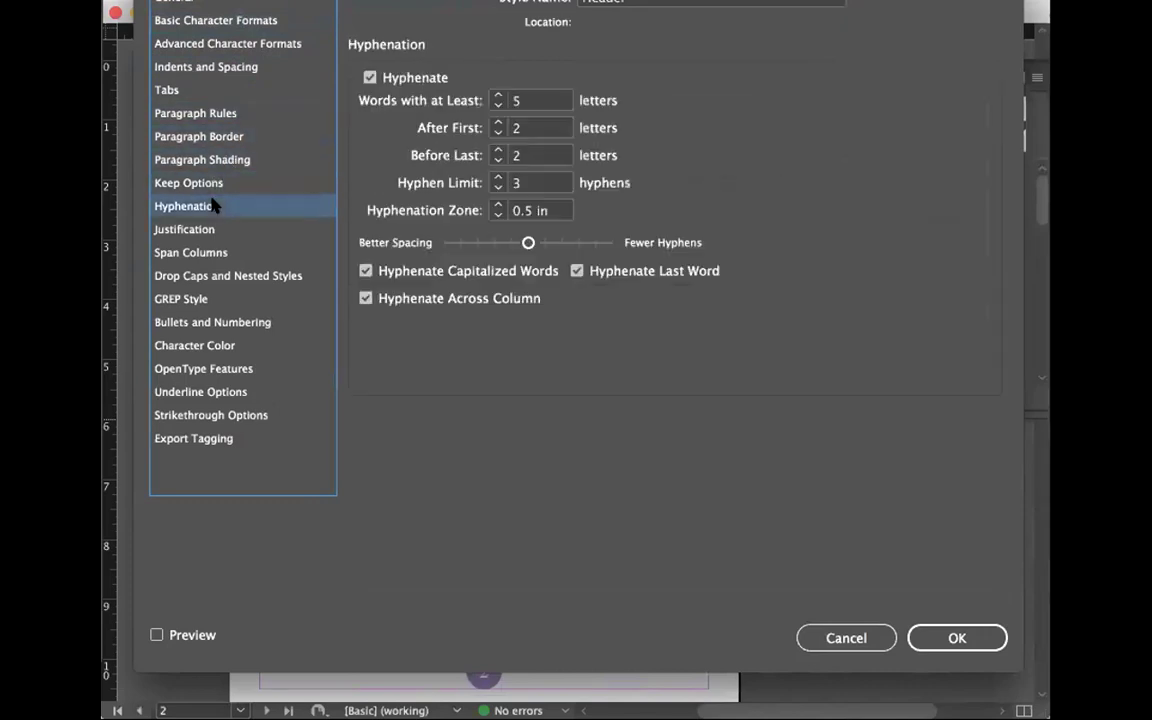
left_click(196, 275)
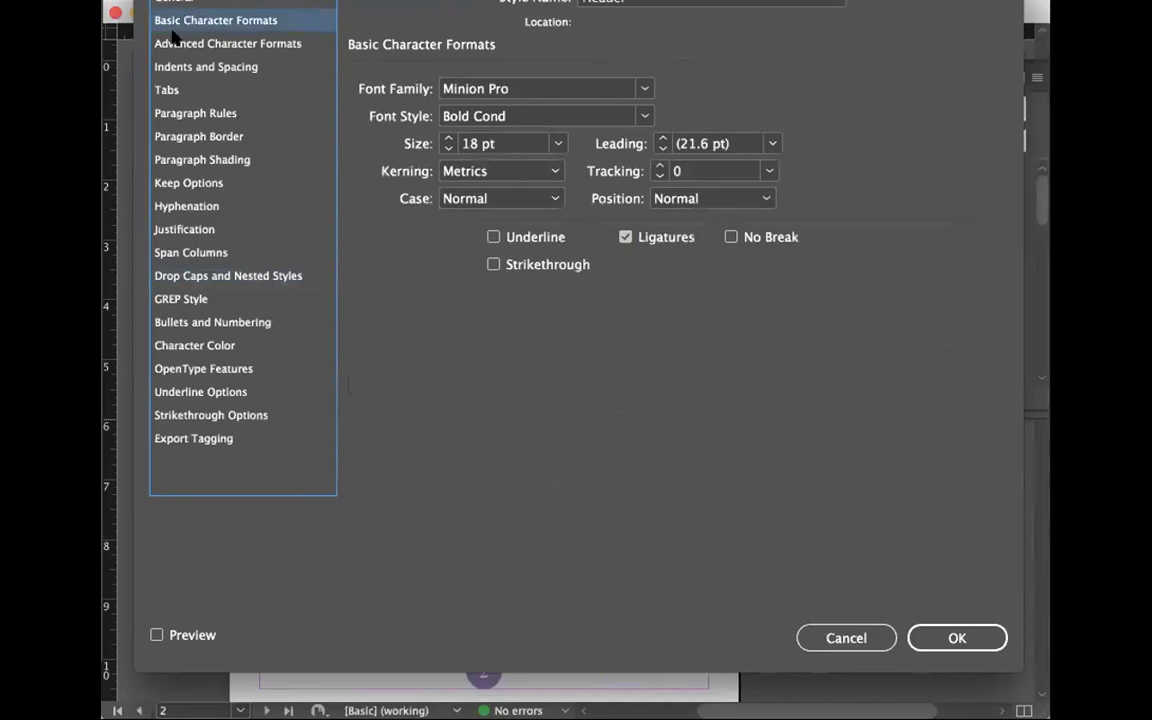
- Go through the Header style's settings again, from advanced character formats to hyphenation
left_click(172, 46)
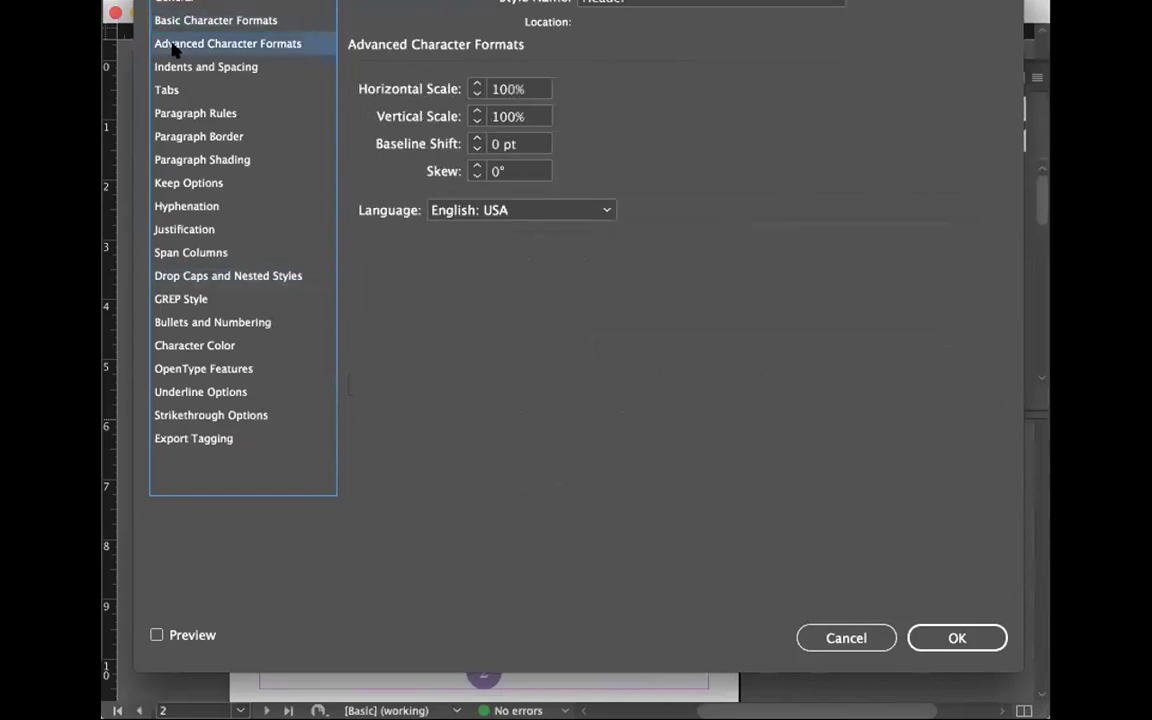
left_click(177, 66)
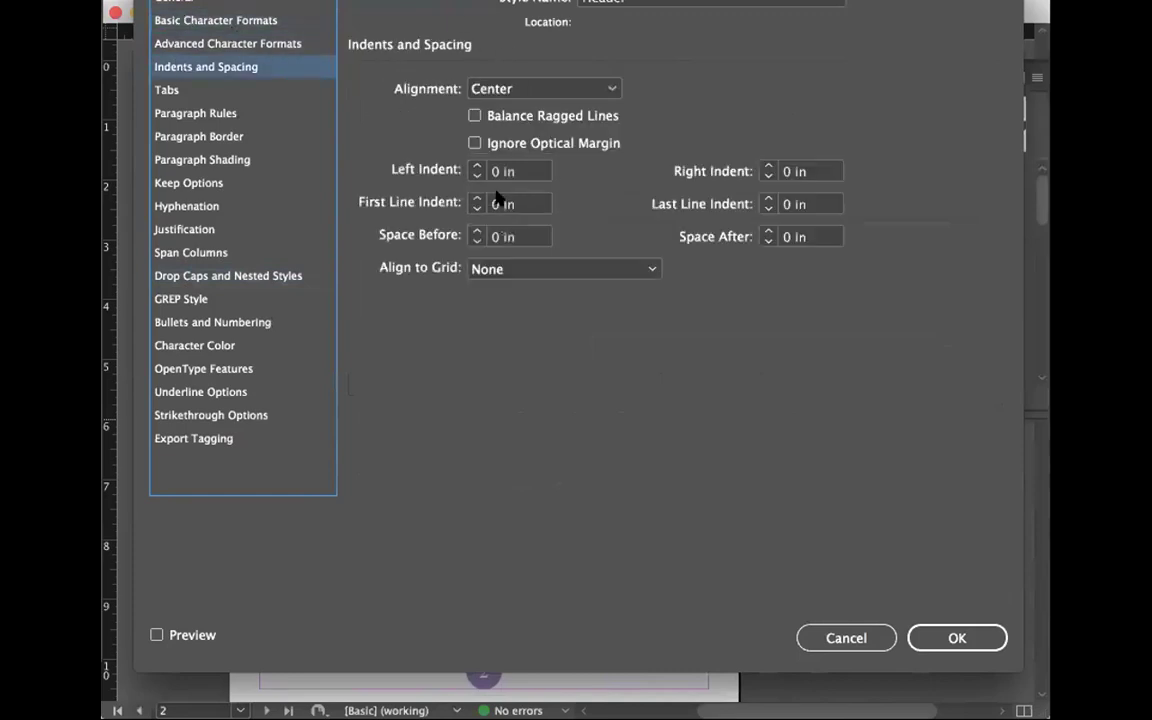
left_click(172, 89)
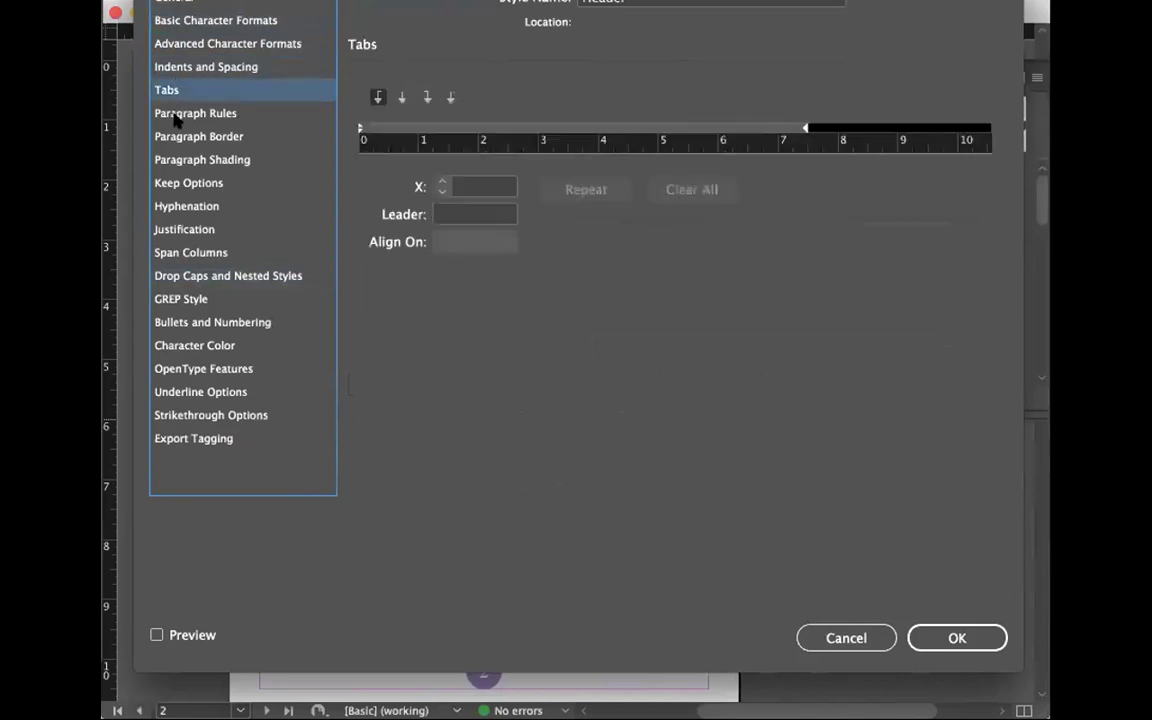
left_click(168, 112)
left_click(186, 136)
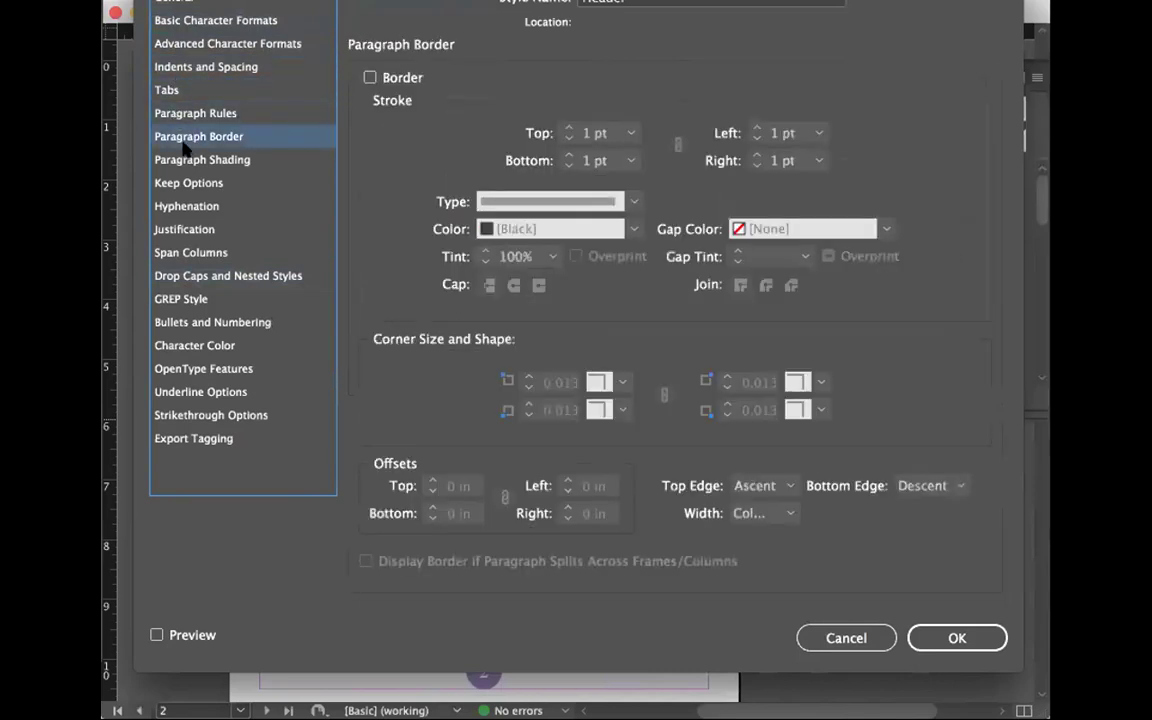
left_click(184, 156)
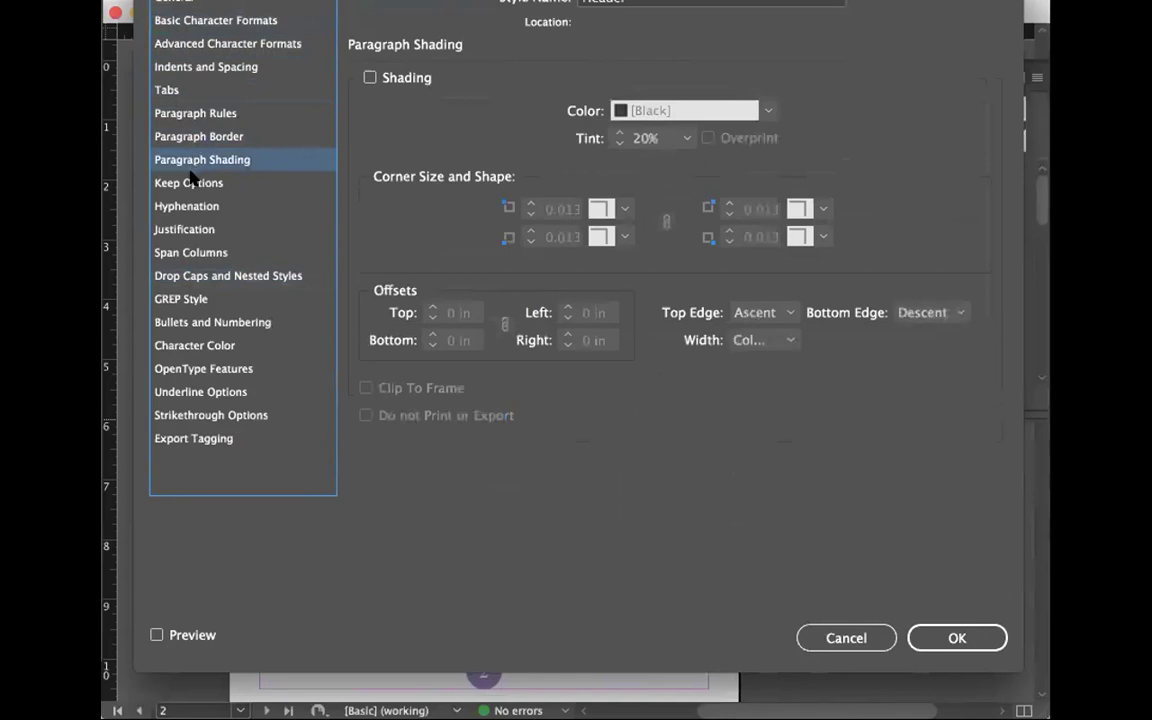
left_click(188, 185)
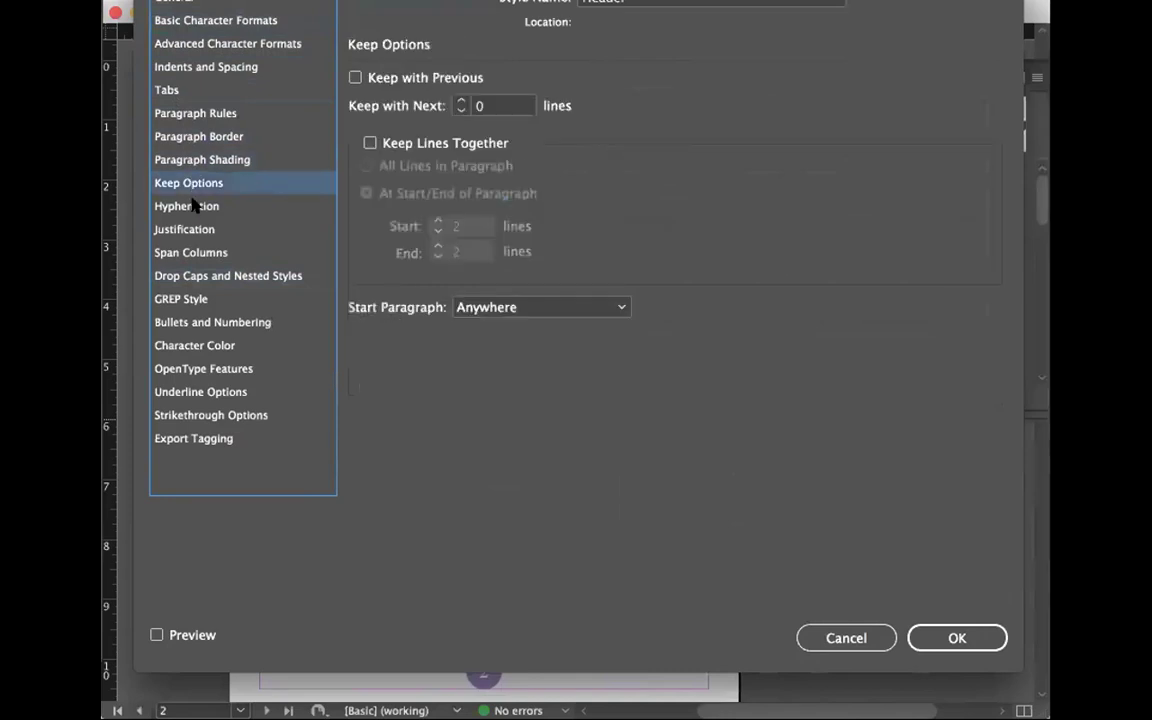
left_click(191, 209)
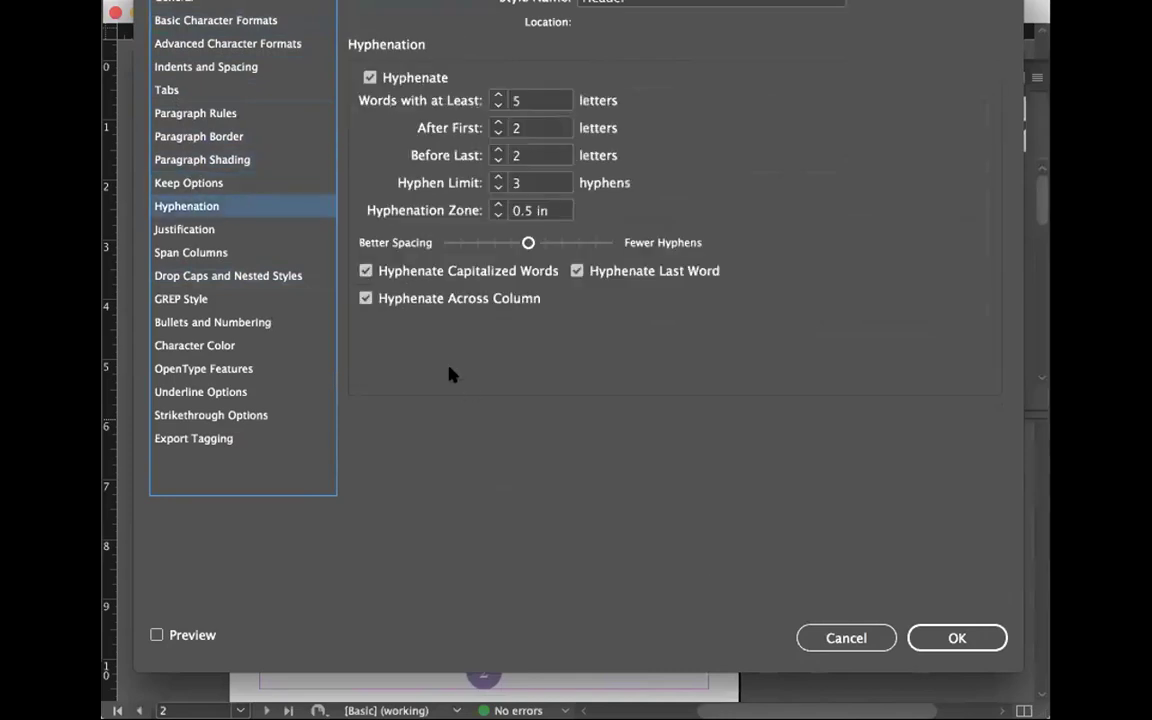
- Examine the Header style's general settings, basic and advanced character formats, indents and spacing, tabs and paragraph rules
left_click(175, 2)
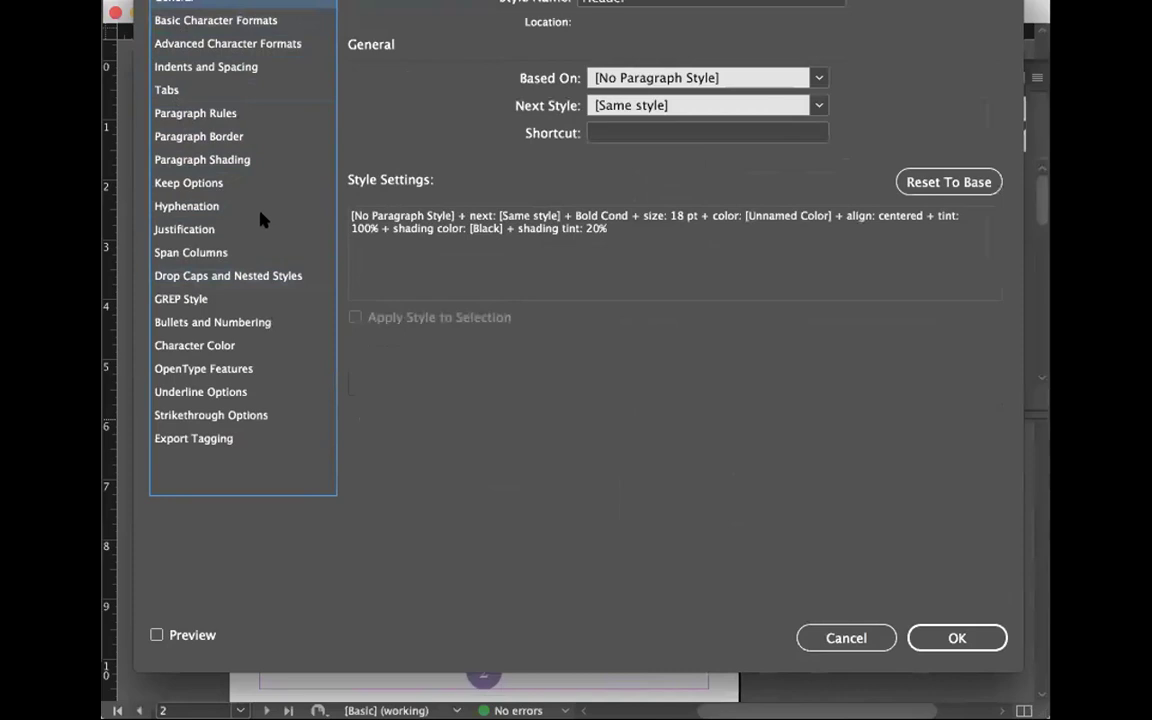
left_click(216, 20)
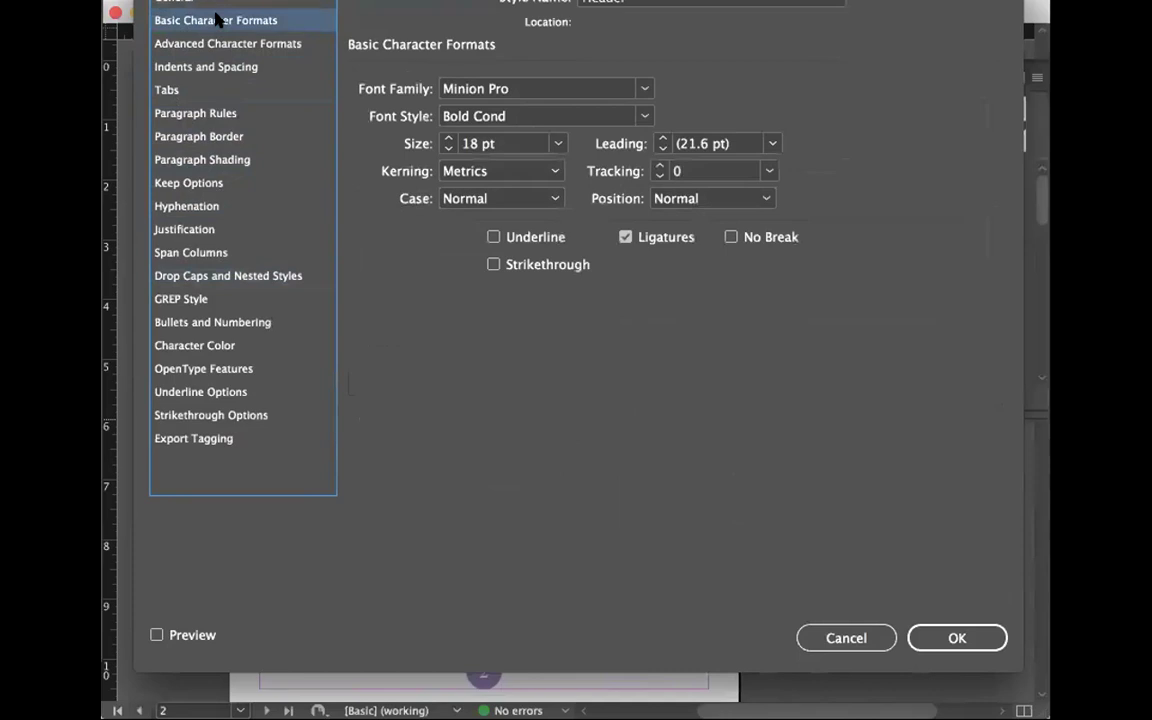
left_click(198, 4)
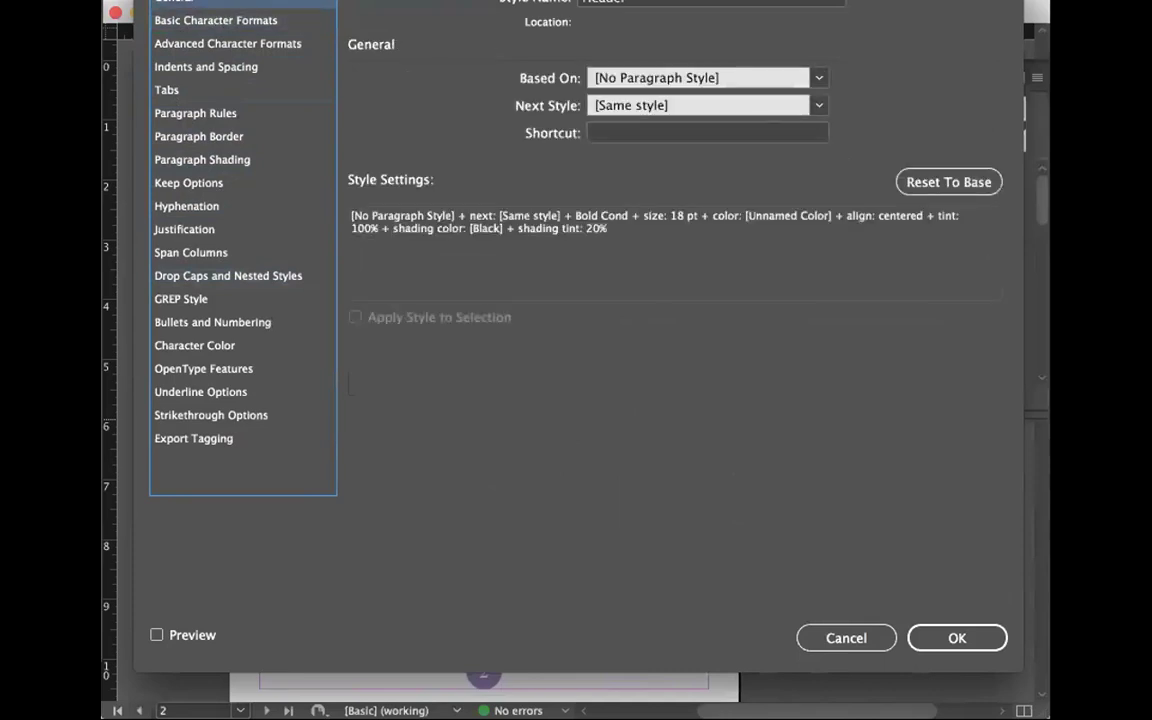
left_click(213, 45)
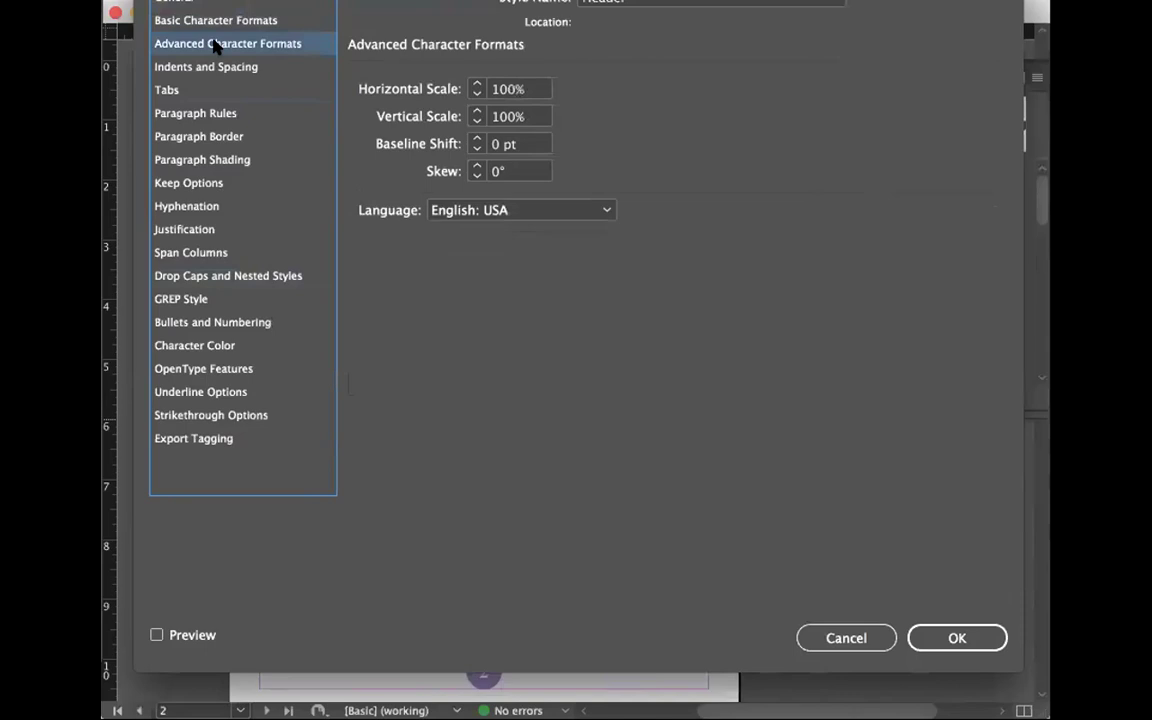
left_click(205, 67)
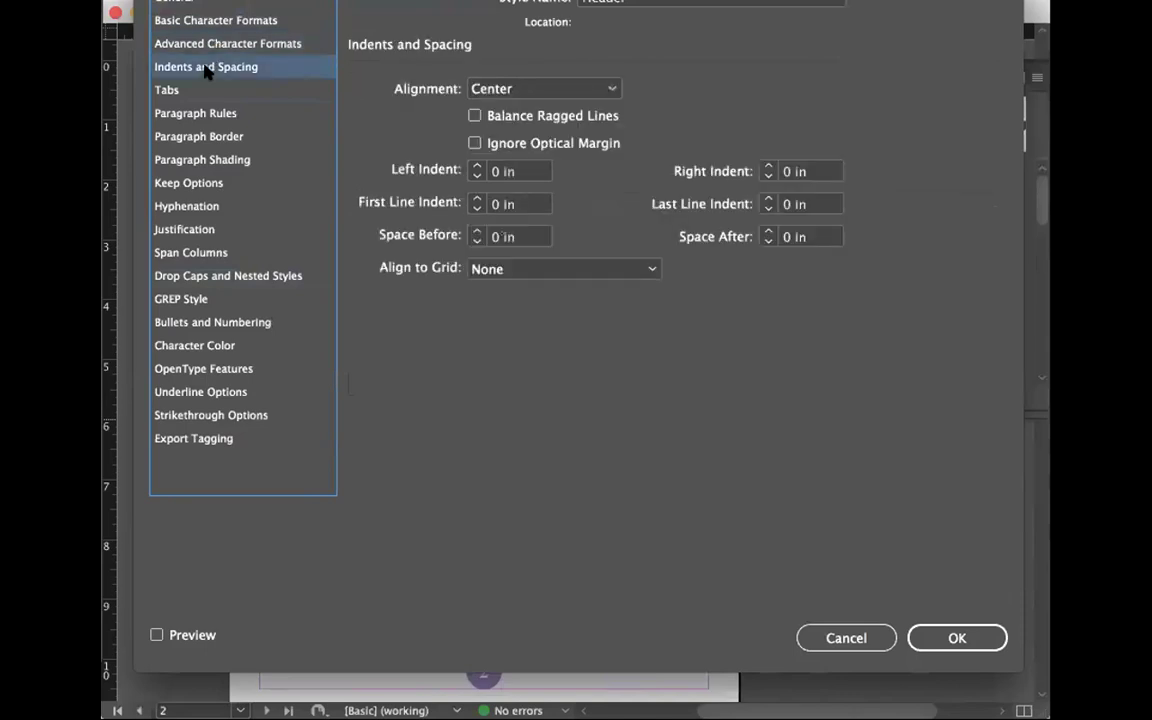
left_click(197, 91)
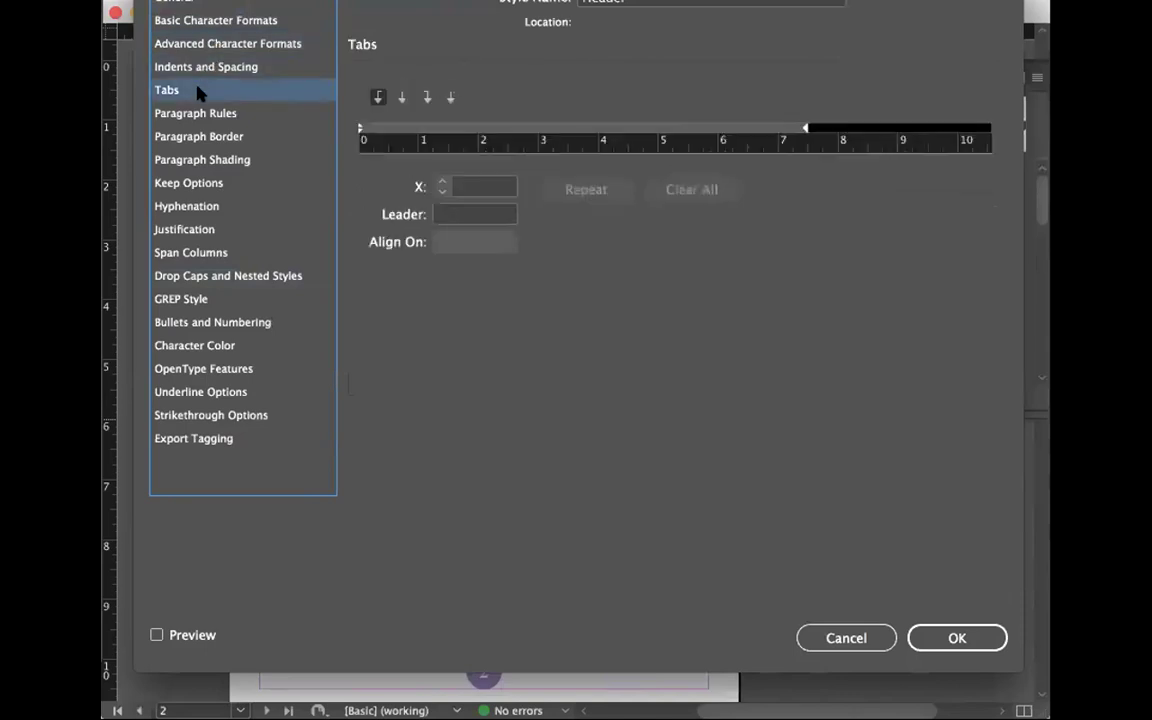
left_click(195, 115)
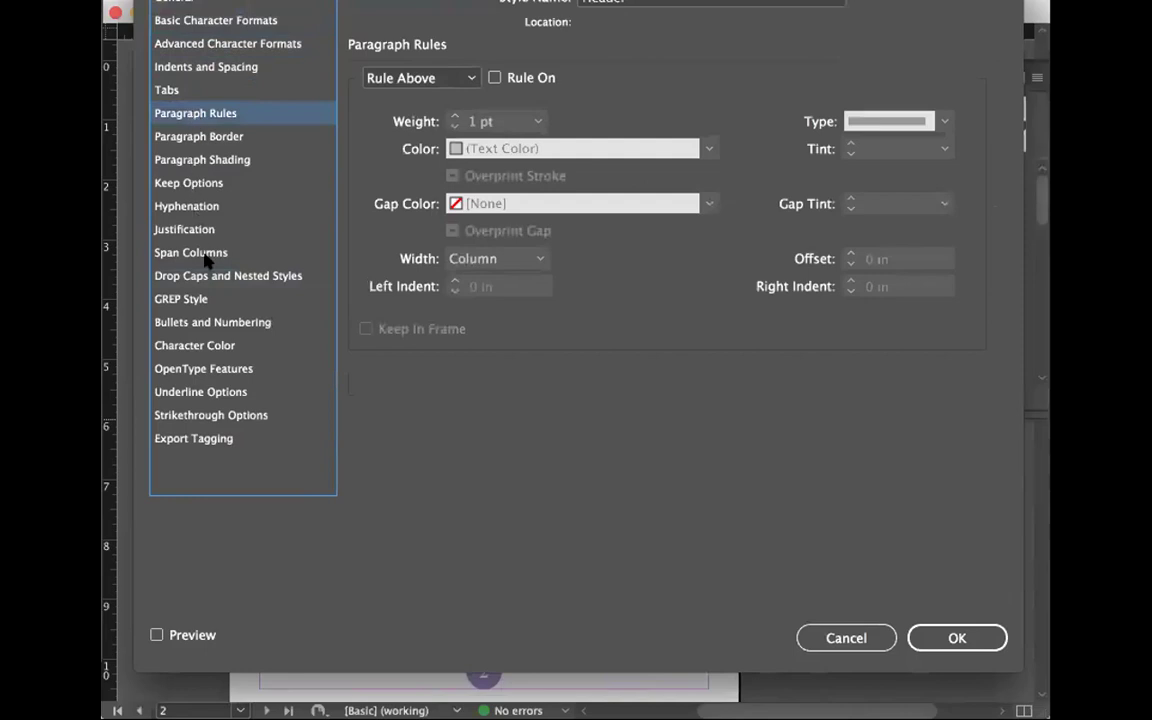
- Examine the Header style's settings from OpenType features back to drop caps and nested styles, and cancel the style options
left_click(188, 368)
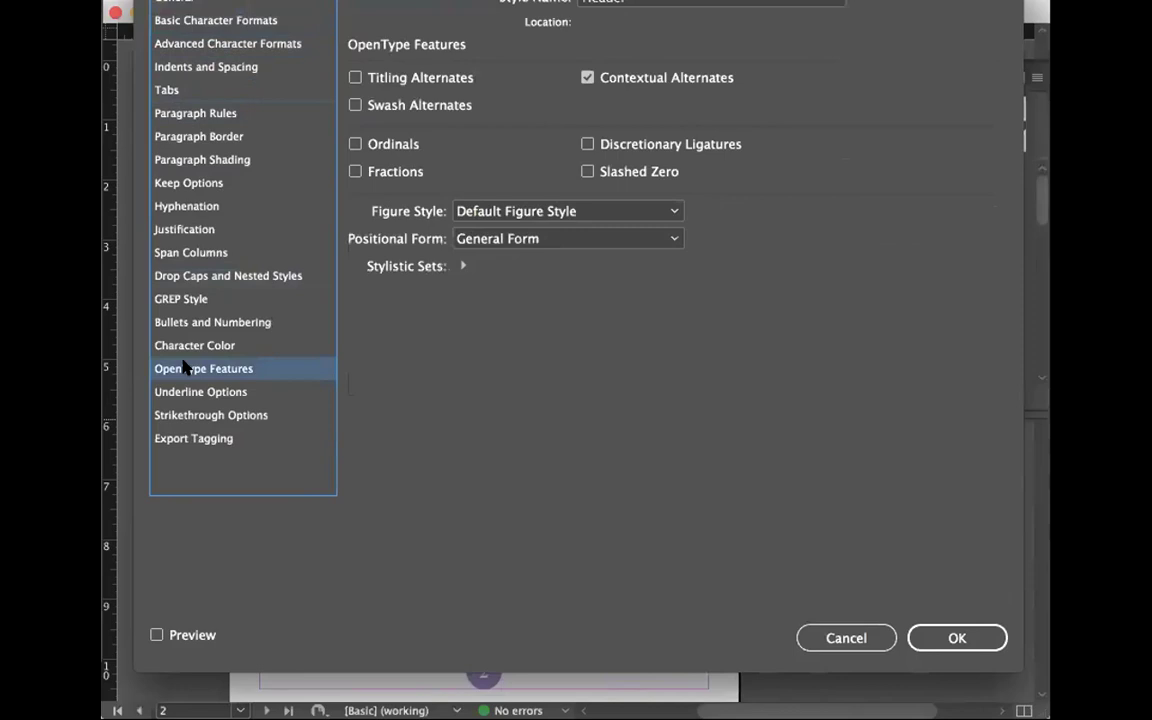
left_click(165, 345)
left_click(205, 322)
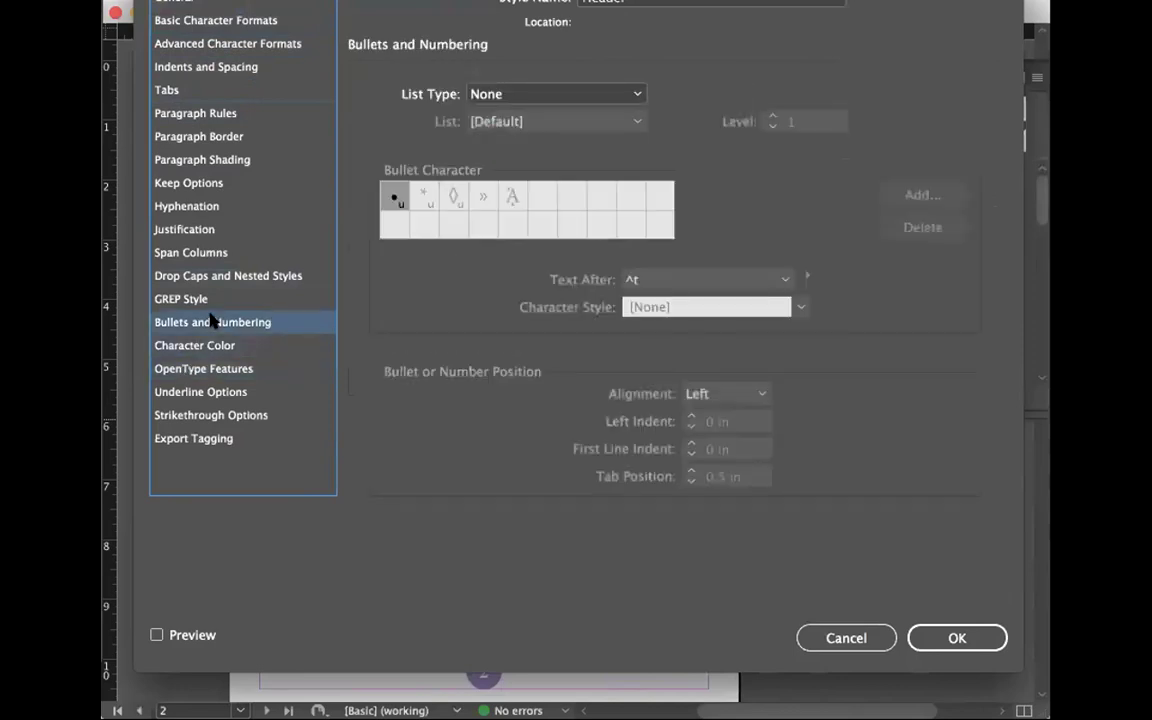
left_click(214, 297)
left_click(217, 277)
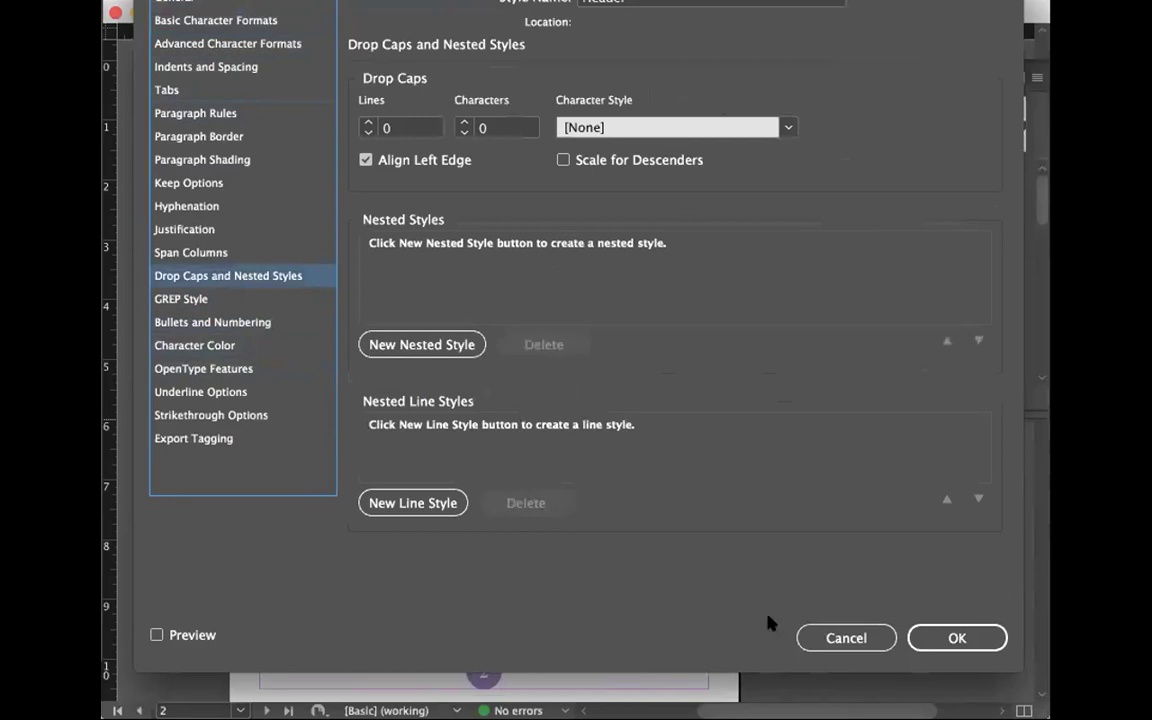
left_click(825, 637)
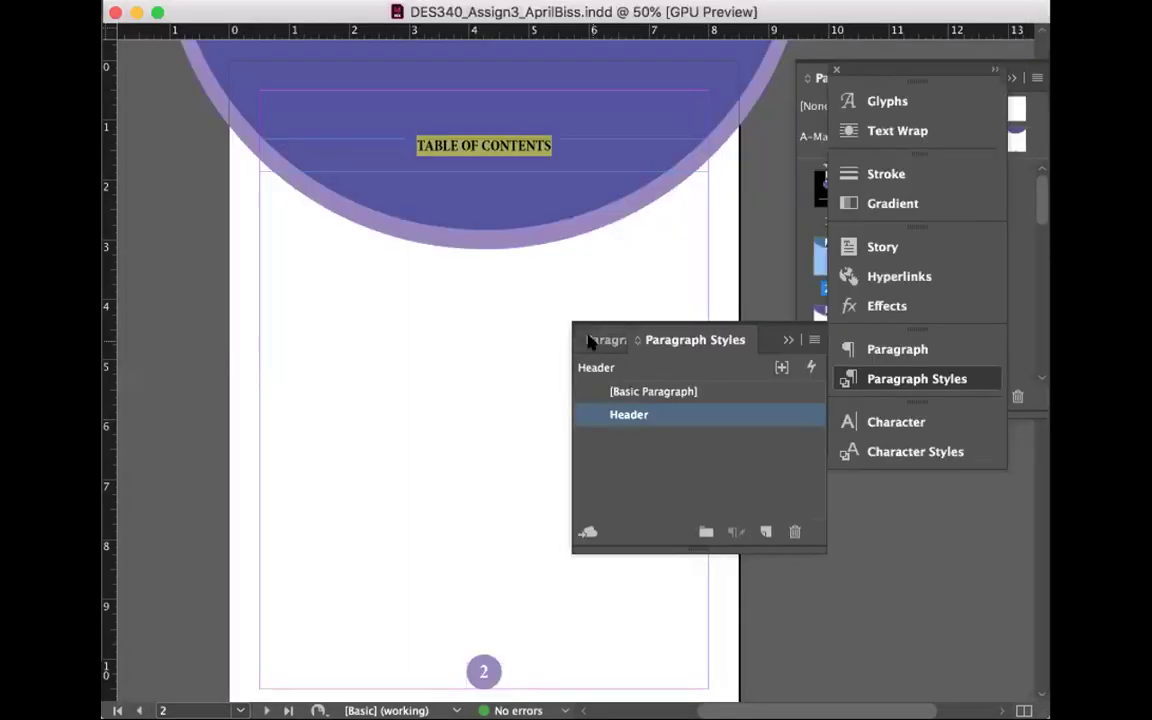
- Create a new character style from the TABLE OF CONTENTS title on page 2 and apply it to the title
left_click(511, 148)
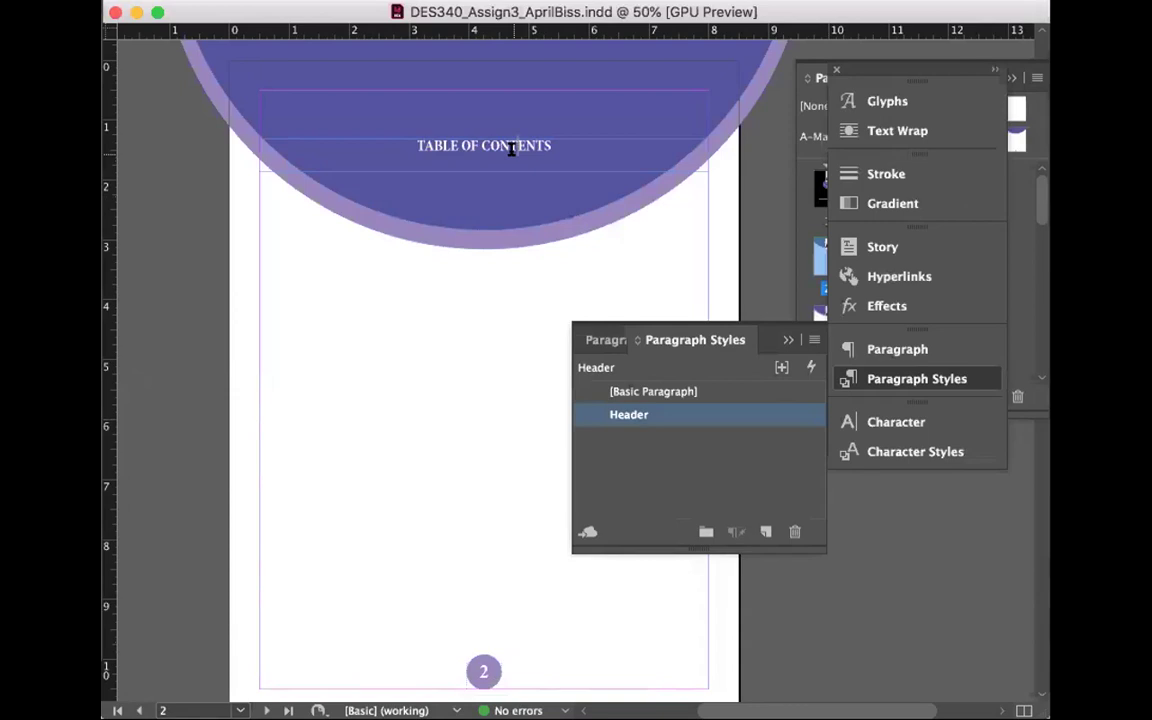
scroll(511, 148, "up", 5)
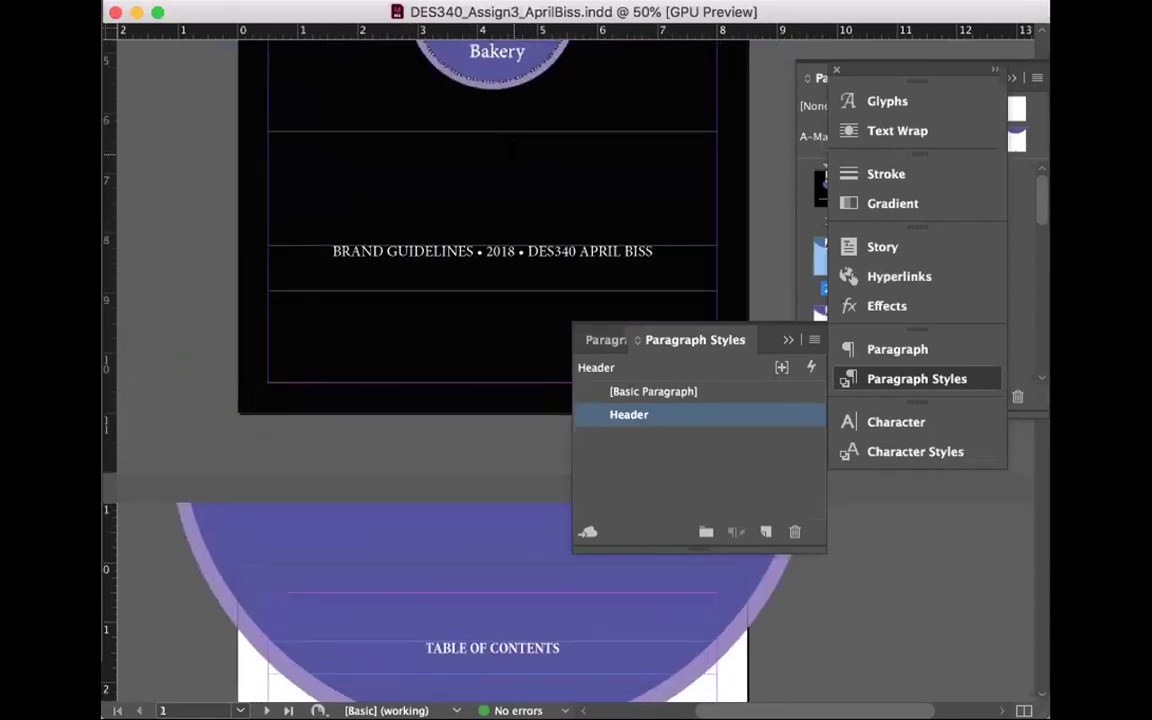
scroll(511, 148, "down", 6)
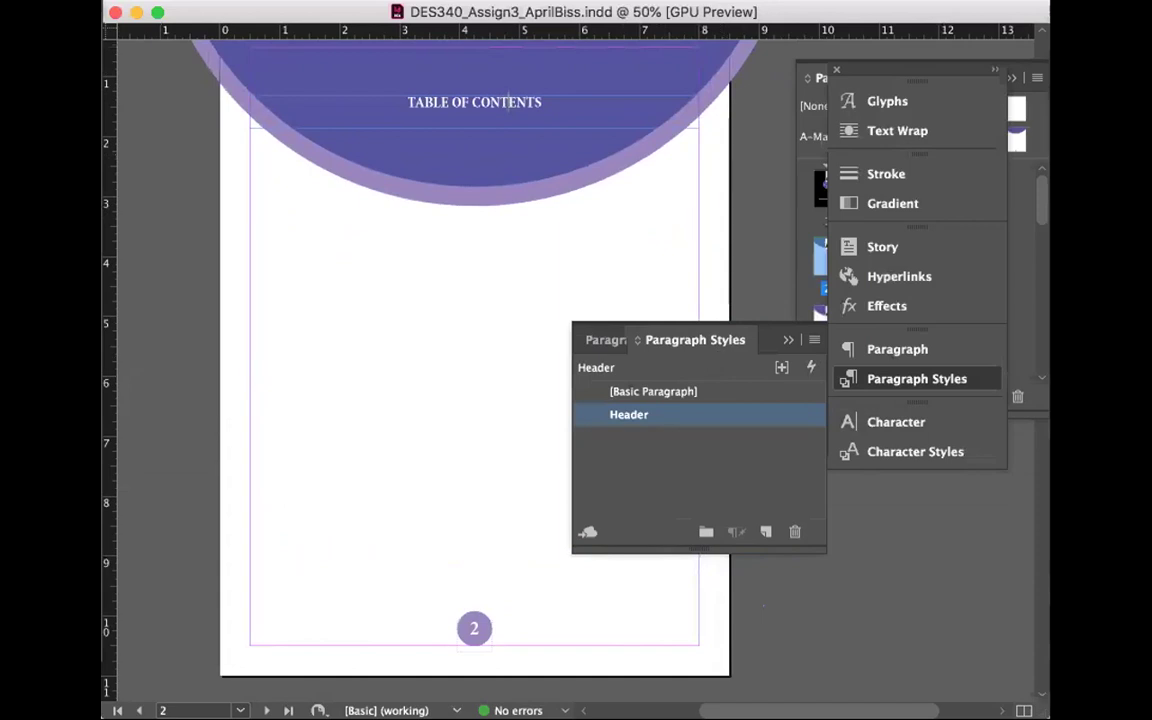
left_click(590, 2)
mouse_move(637, 370)
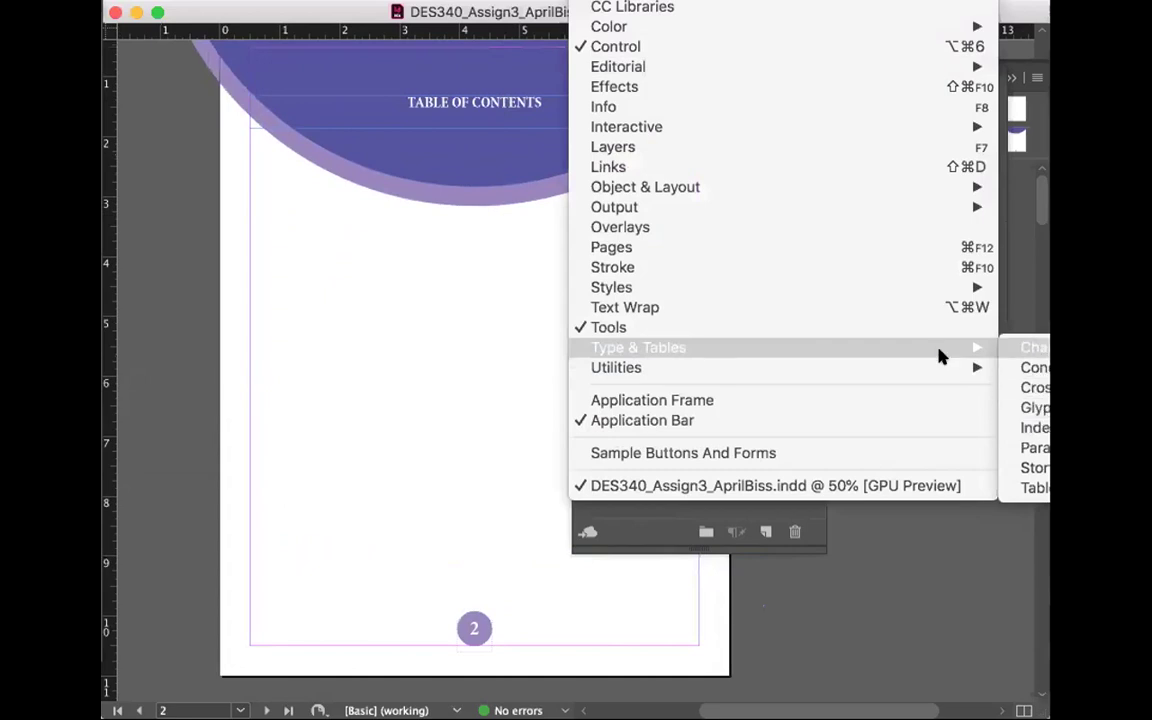
mouse_move(768, 290)
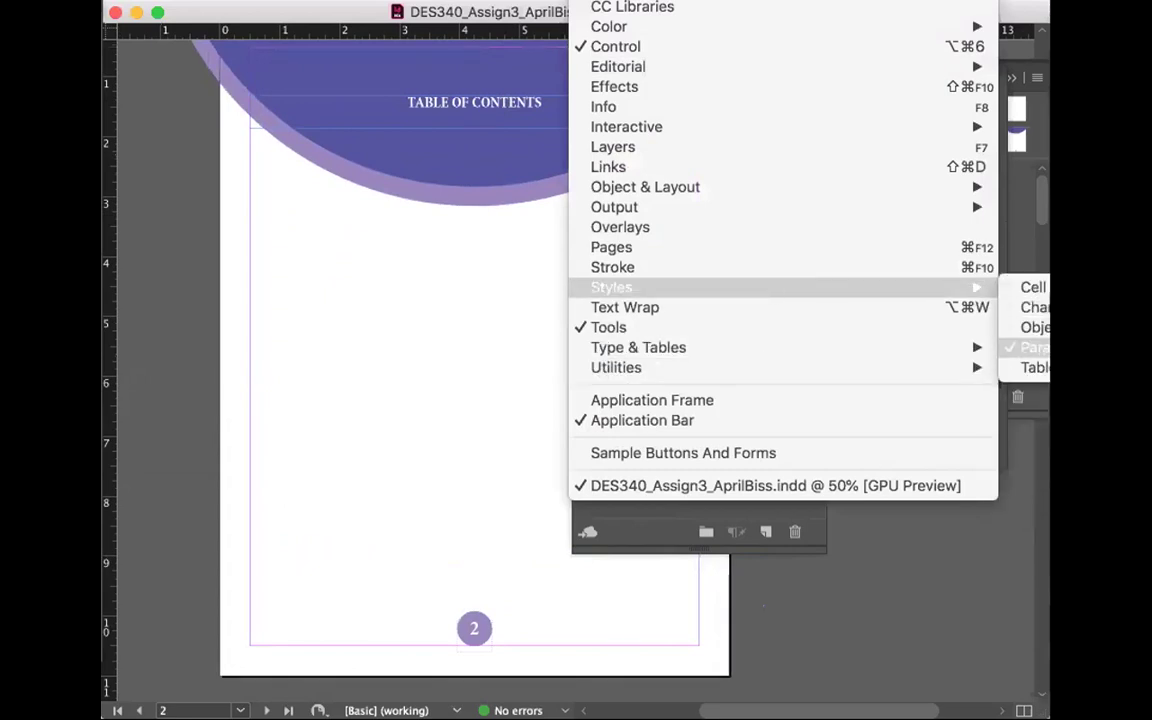
left_click(1035, 307)
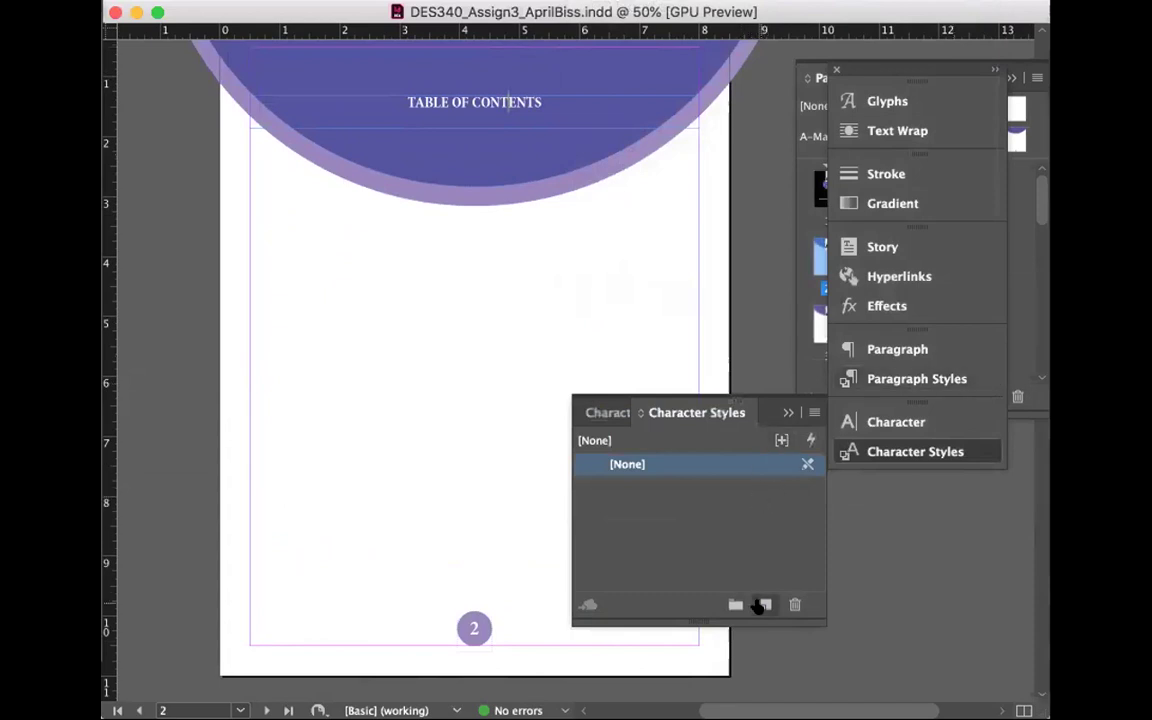
triple_click(532, 103)
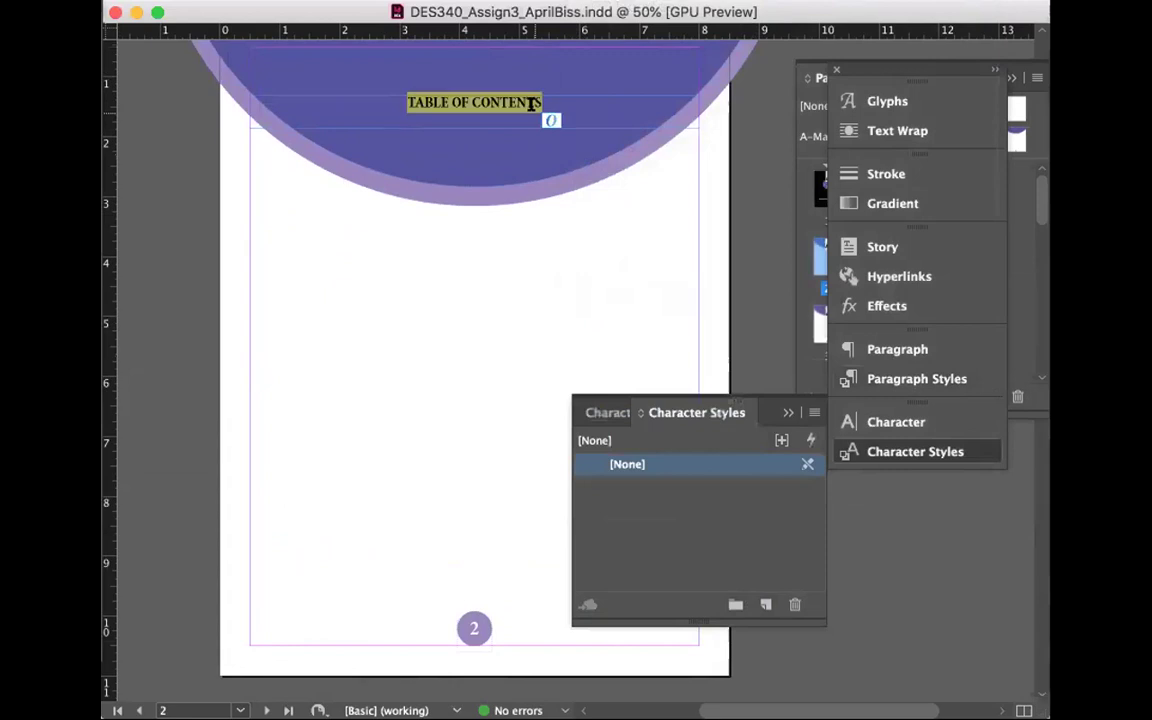
left_click(766, 604)
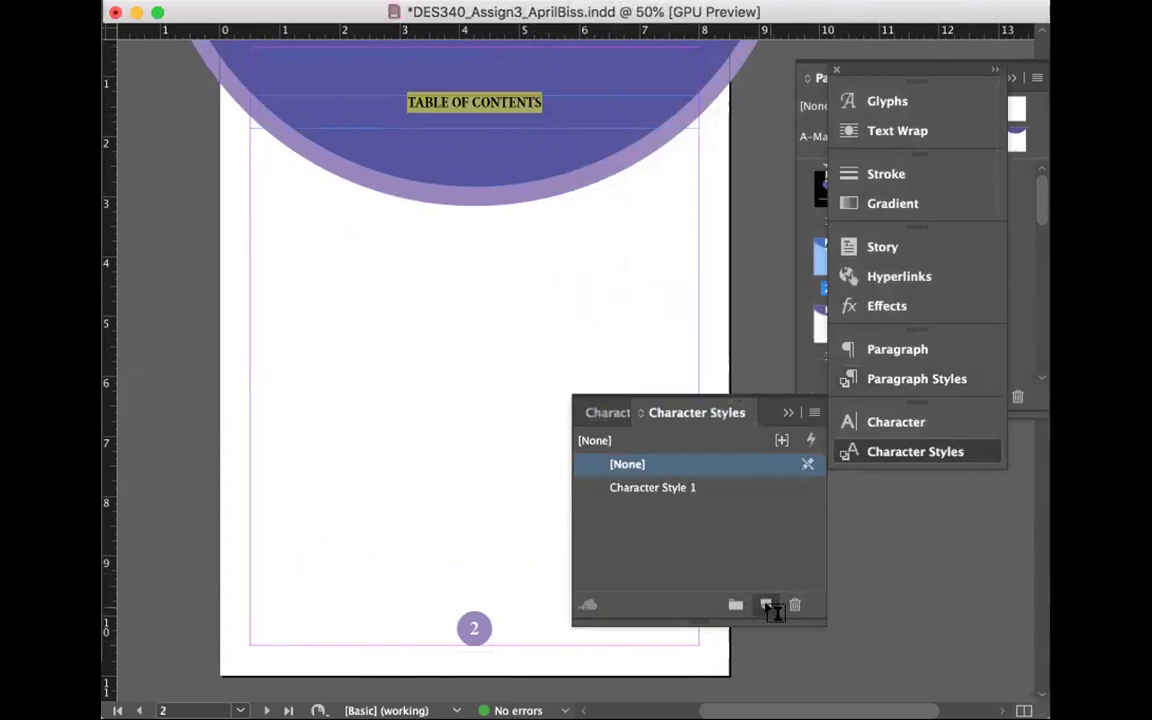
left_click(714, 488)
double_click(714, 488)
type("H")
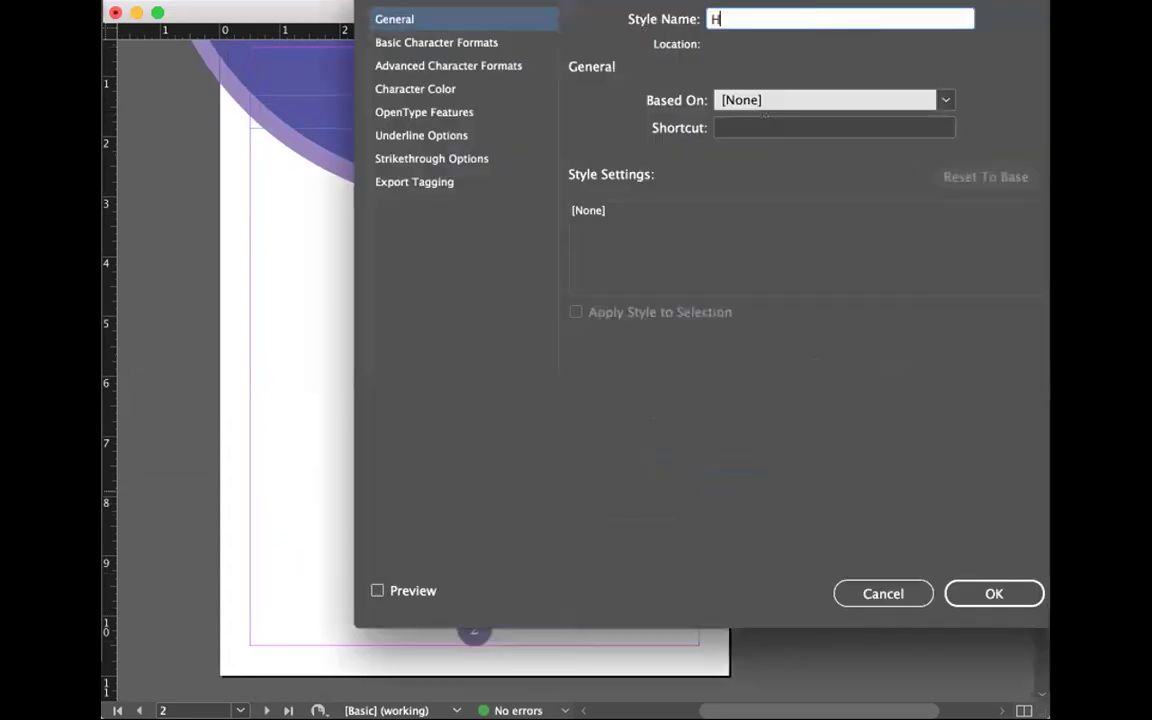
type("EADER")
left_click(437, 44)
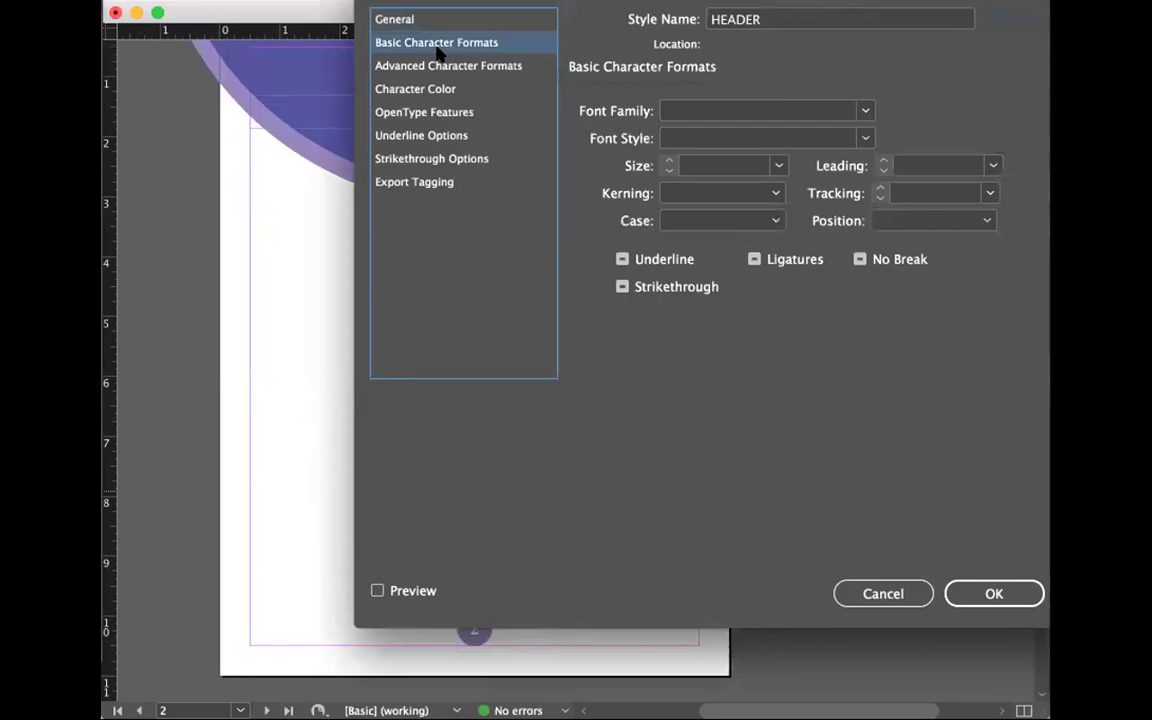
left_click(773, 221)
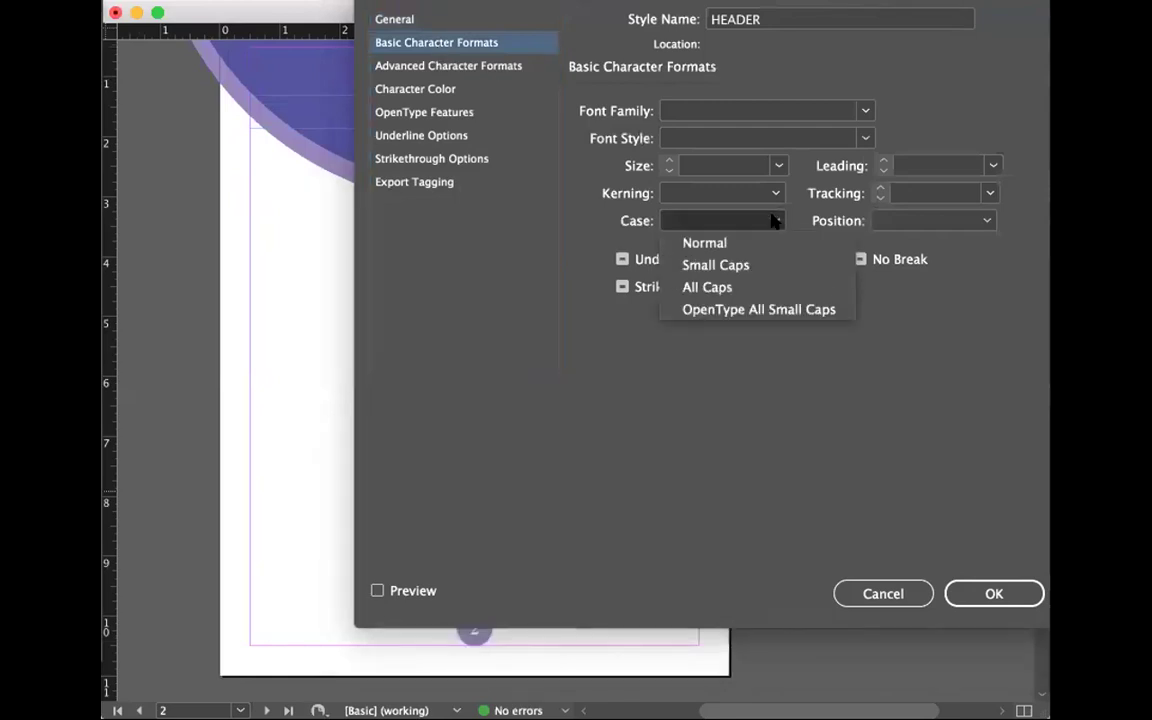
key("Escape")
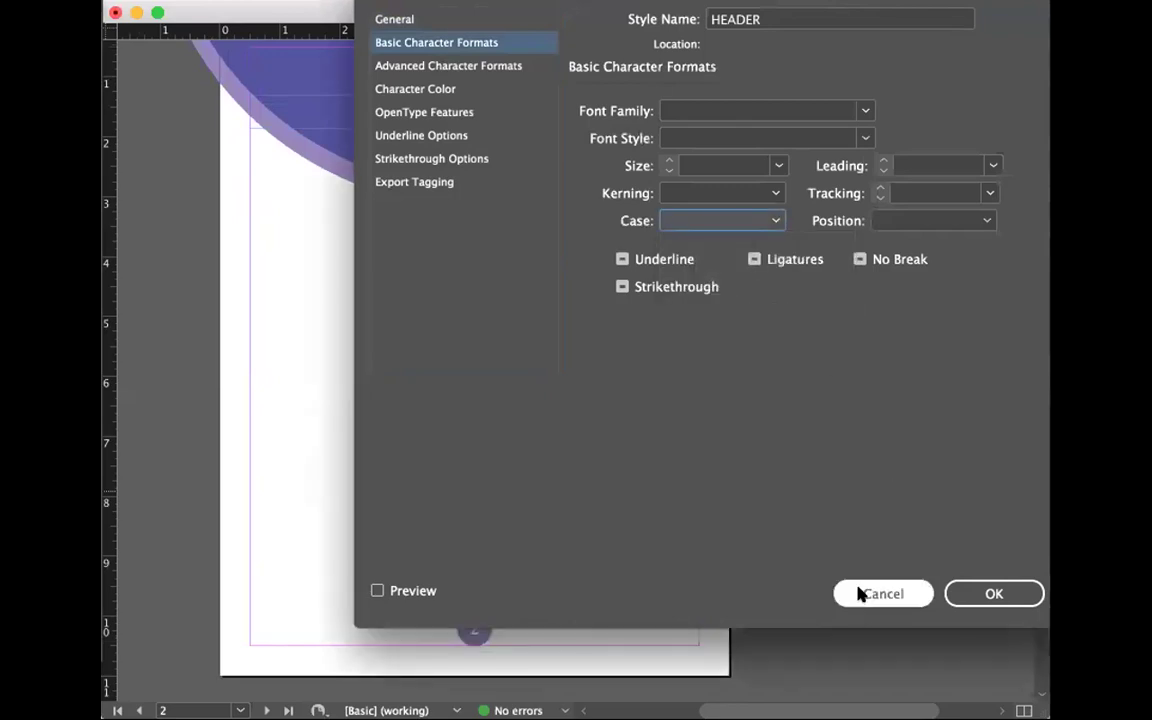
left_click(860, 594)
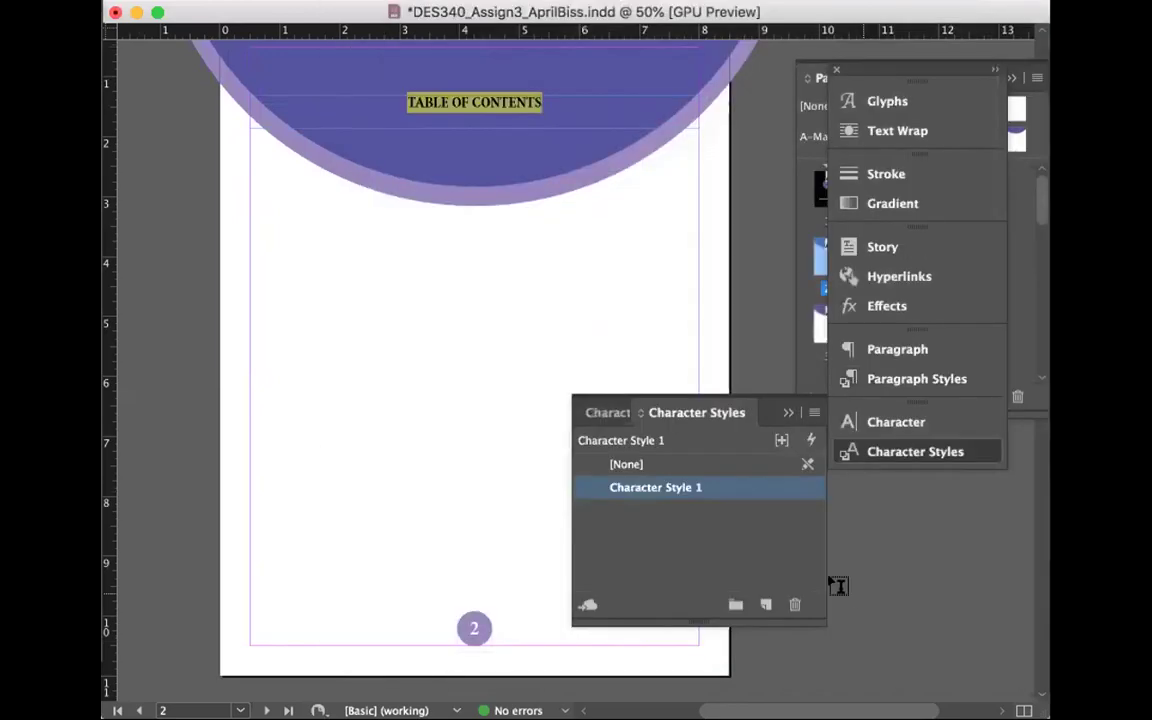
- Set the Header paragraph style's case to All Caps and check the Brand Introduction title on page 3
left_click(880, 348)
left_click(715, 338)
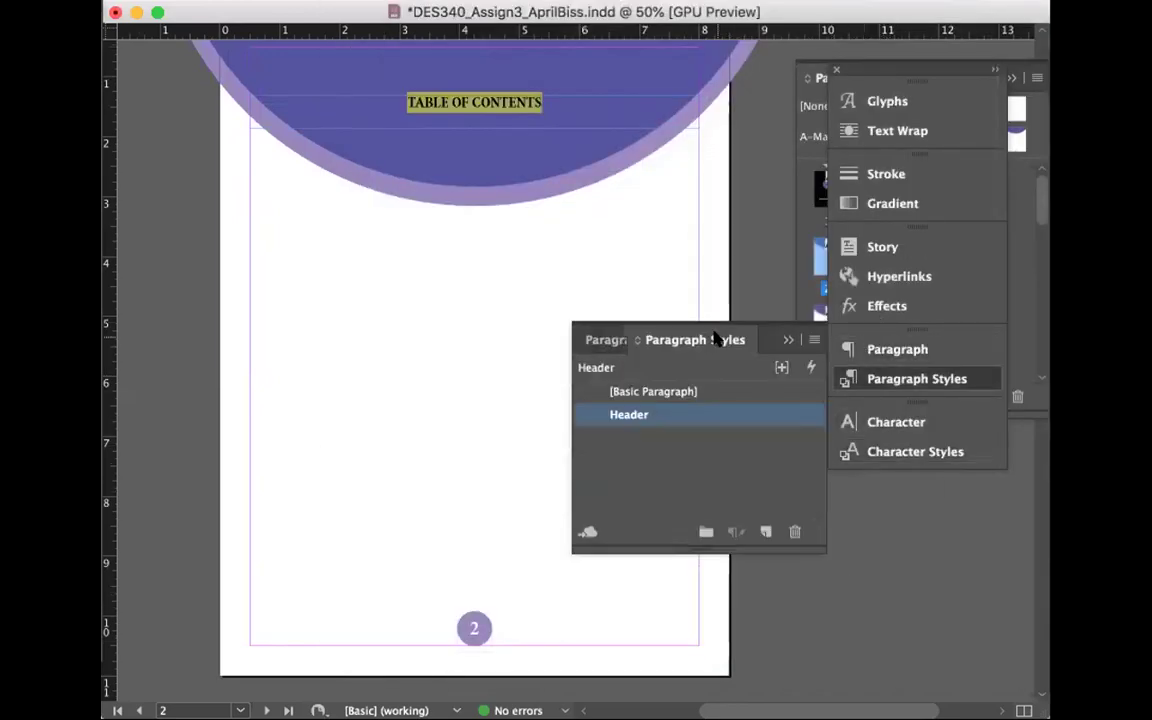
double_click(647, 420)
left_click(270, 22)
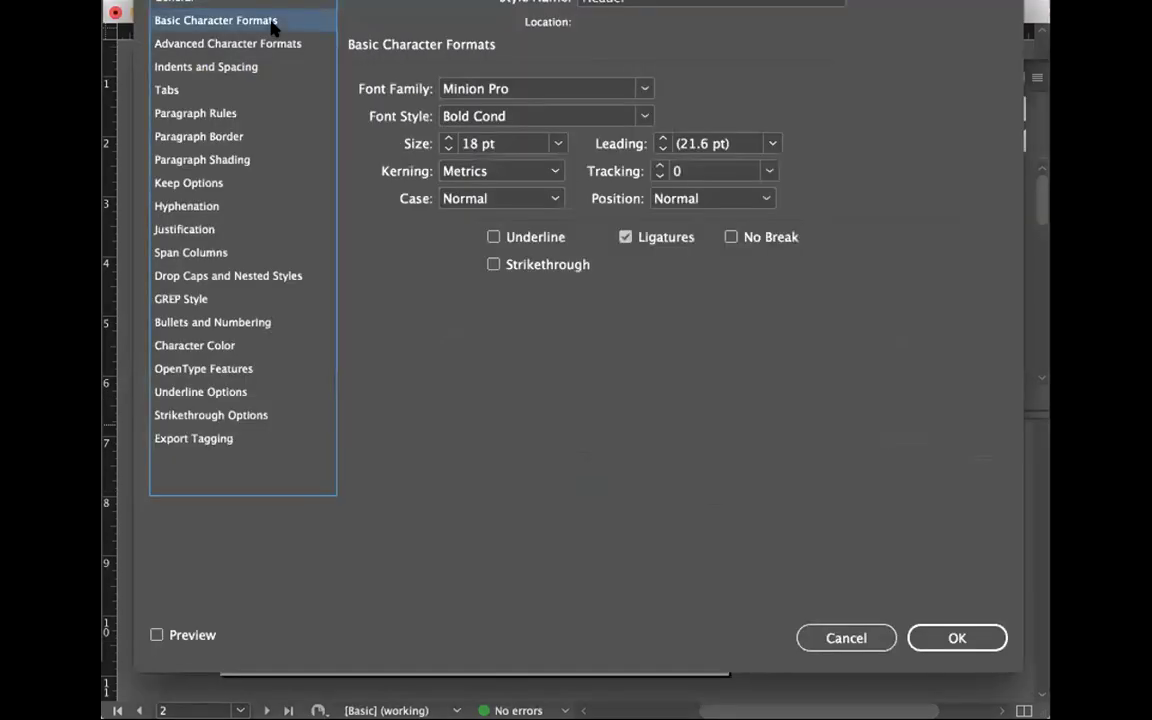
left_click(551, 199)
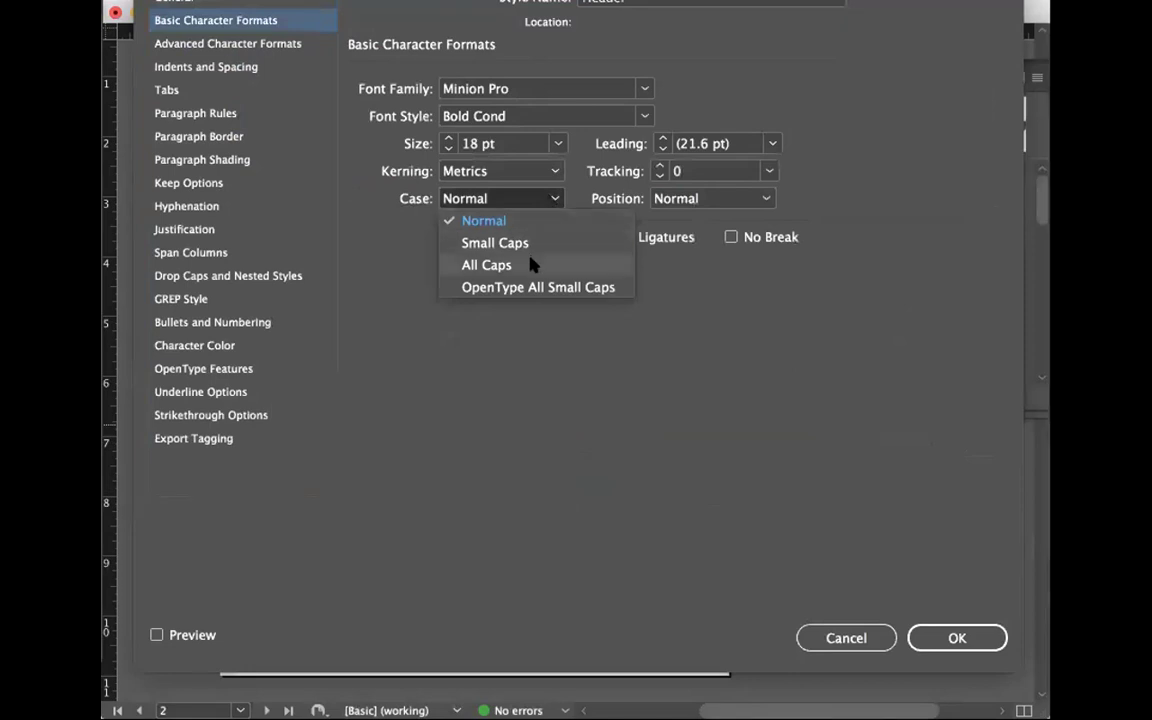
left_click(493, 264)
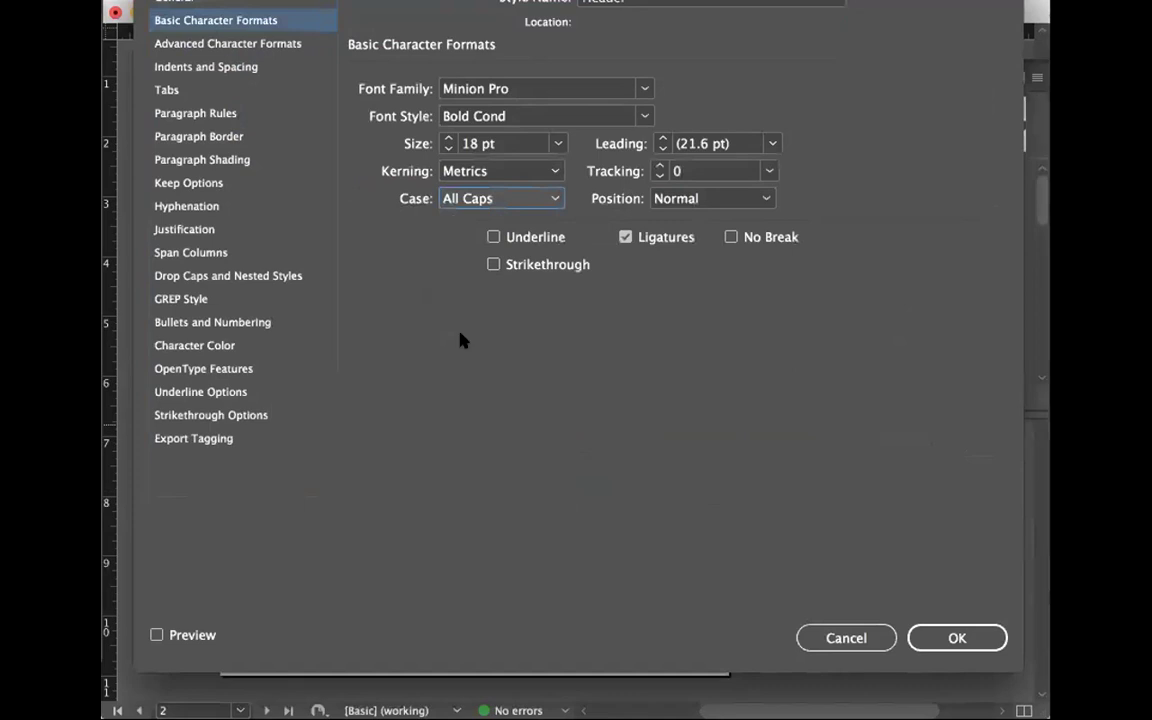
left_click(951, 632)
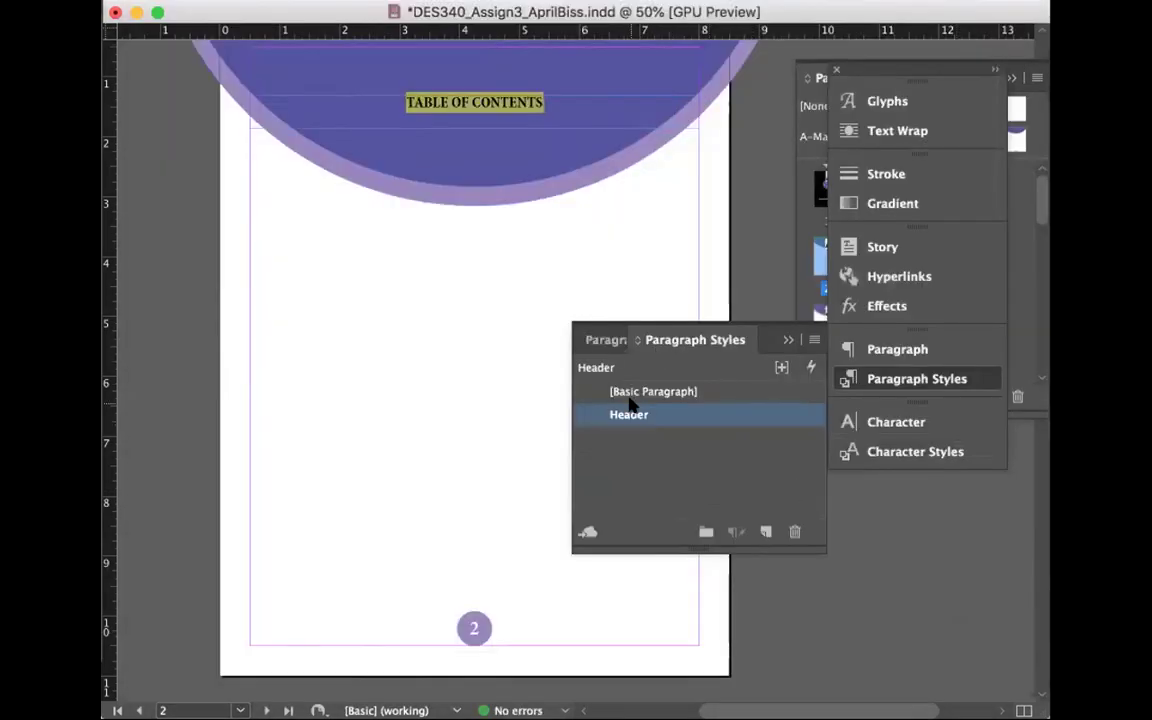
left_click(598, 342)
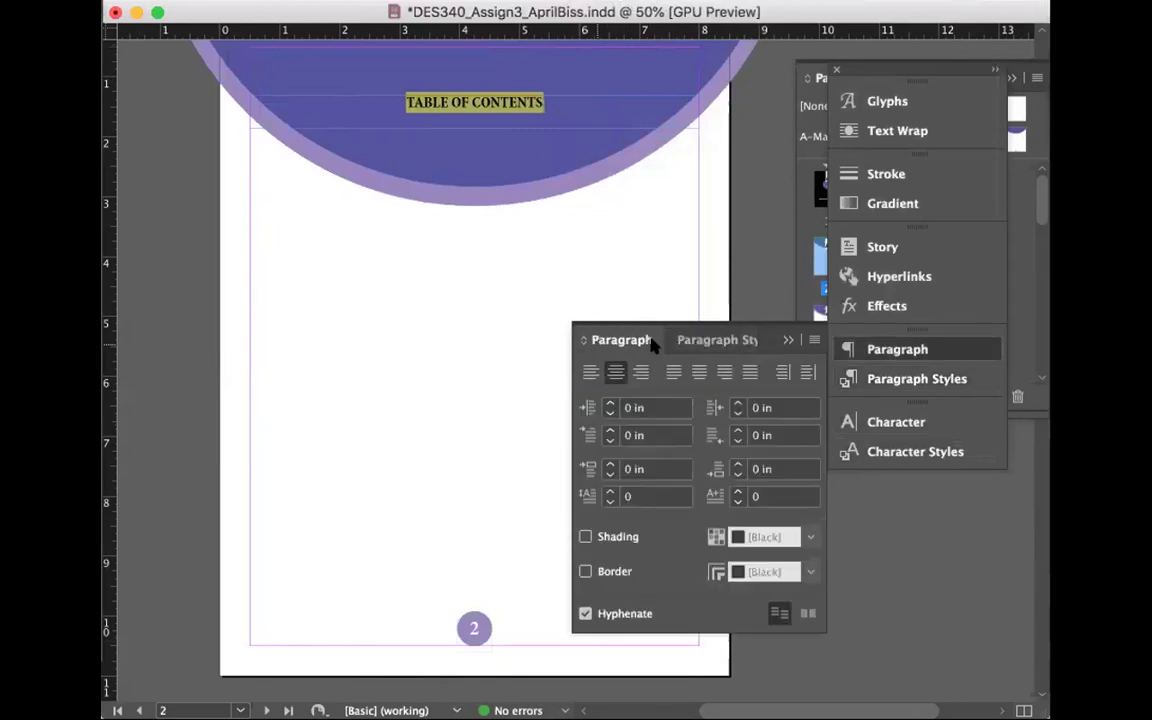
left_click(737, 342)
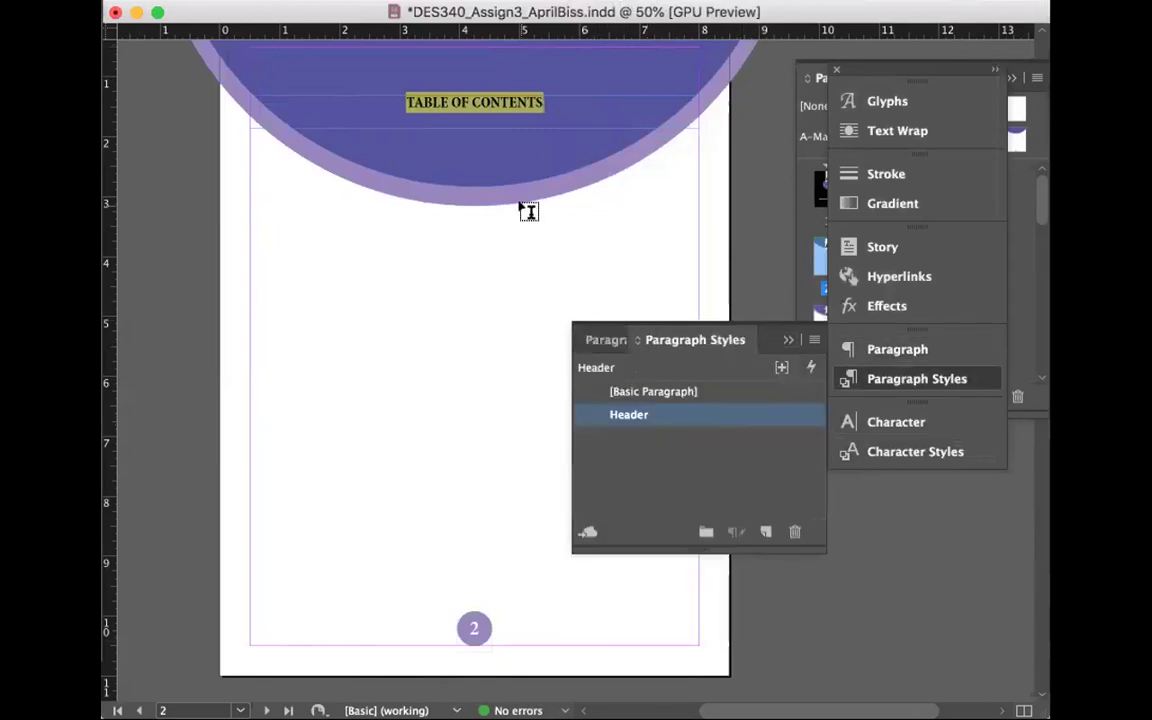
scroll(589, 278, "down", 10)
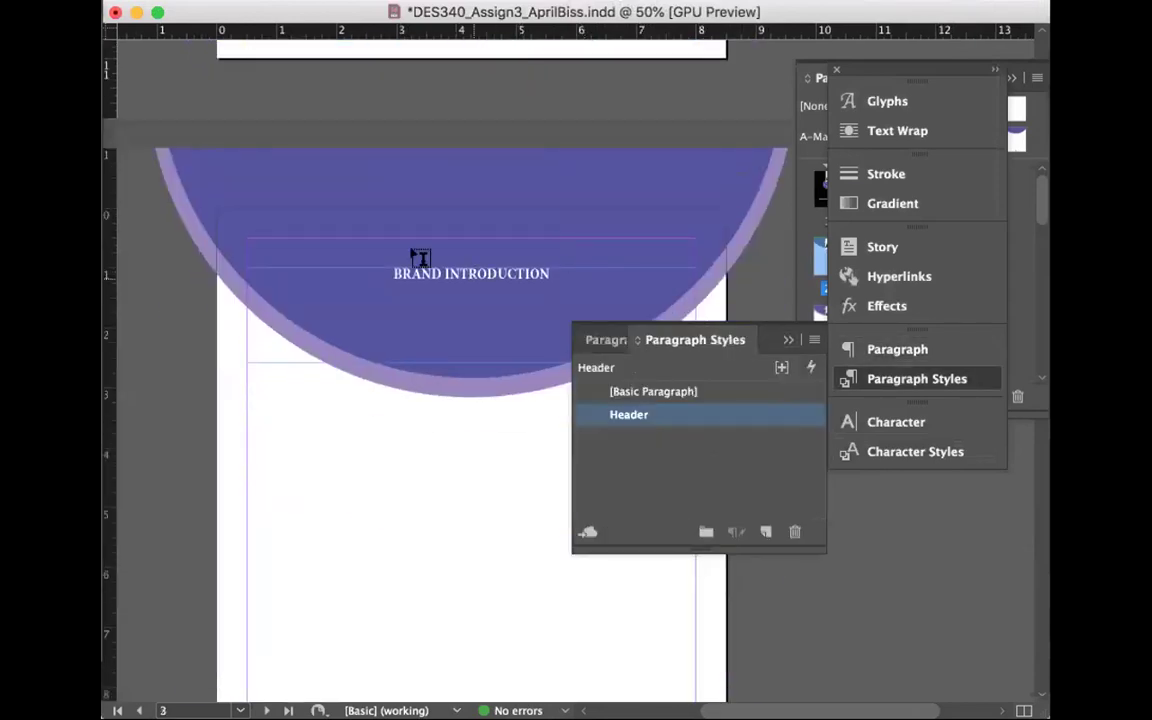
- Shorten the BRAND INTRODUCTION text frame on page 3 by raising its bottom edge to just below the title
left_click(788, 339)
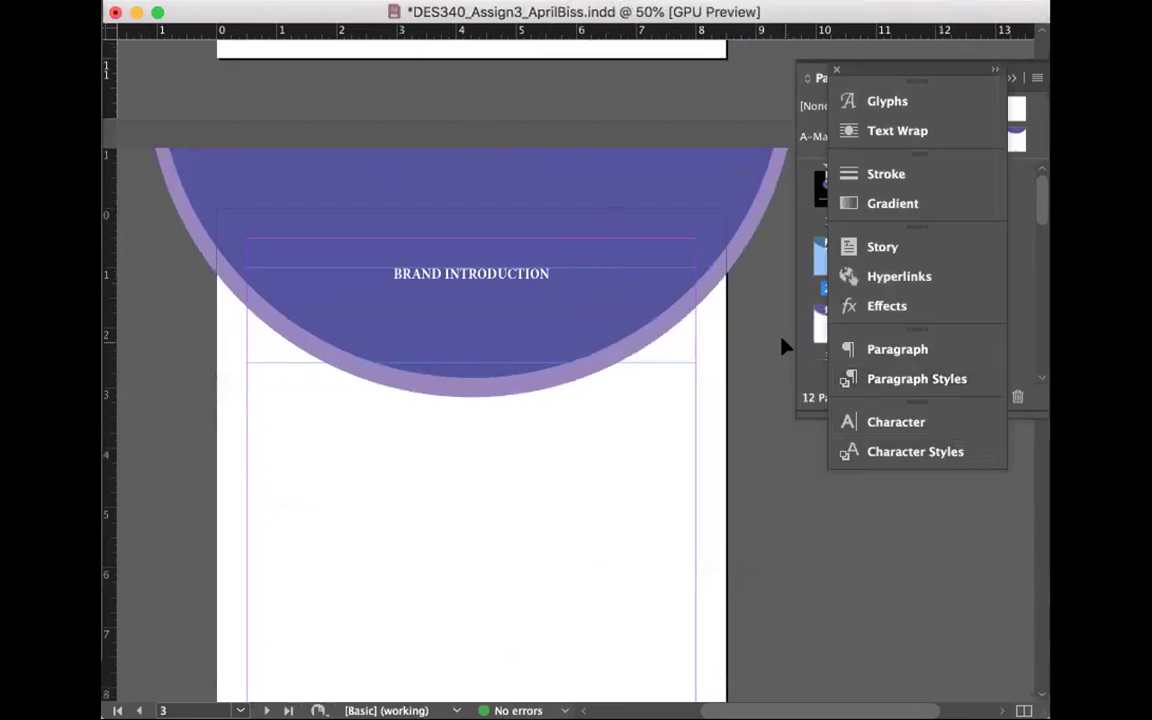
left_click(480, 320)
left_click_drag(470, 360, 474, 302)
- Save the document and shorten the TABLE OF CONTENTS text frame on page 2 to about 0.38 in tall, just below the title
scroll(494, 319, "up", 2)
scroll(517, 332, "up", 10)
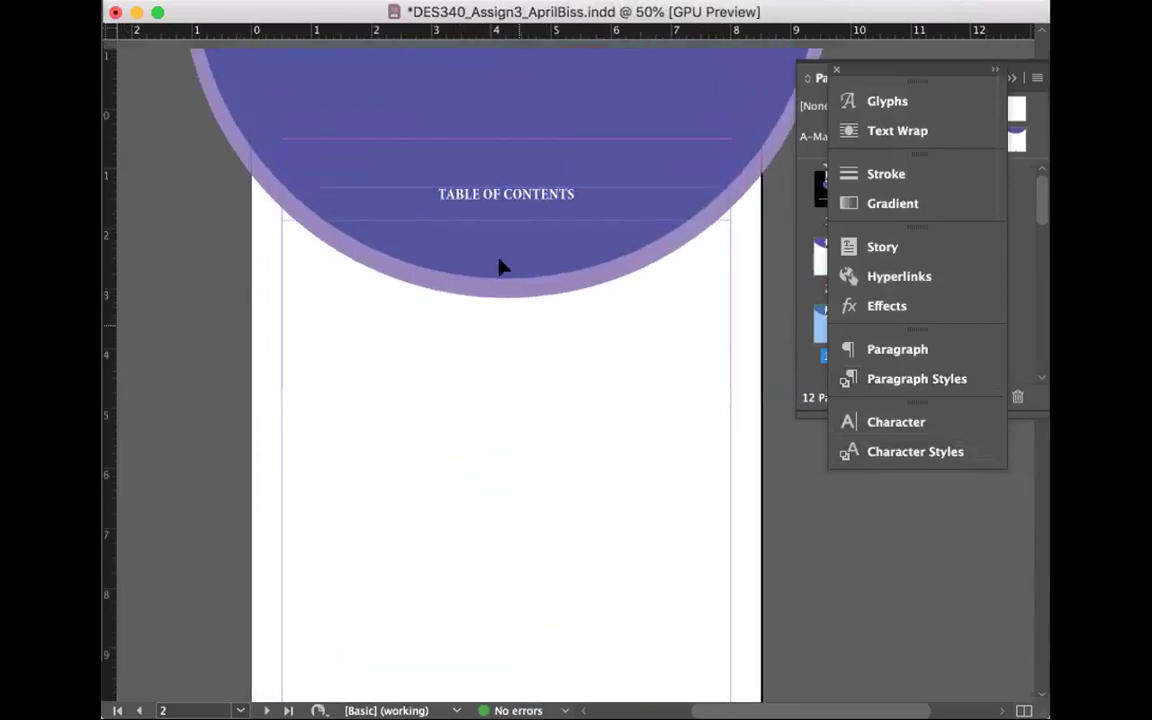
left_click(481, 205)
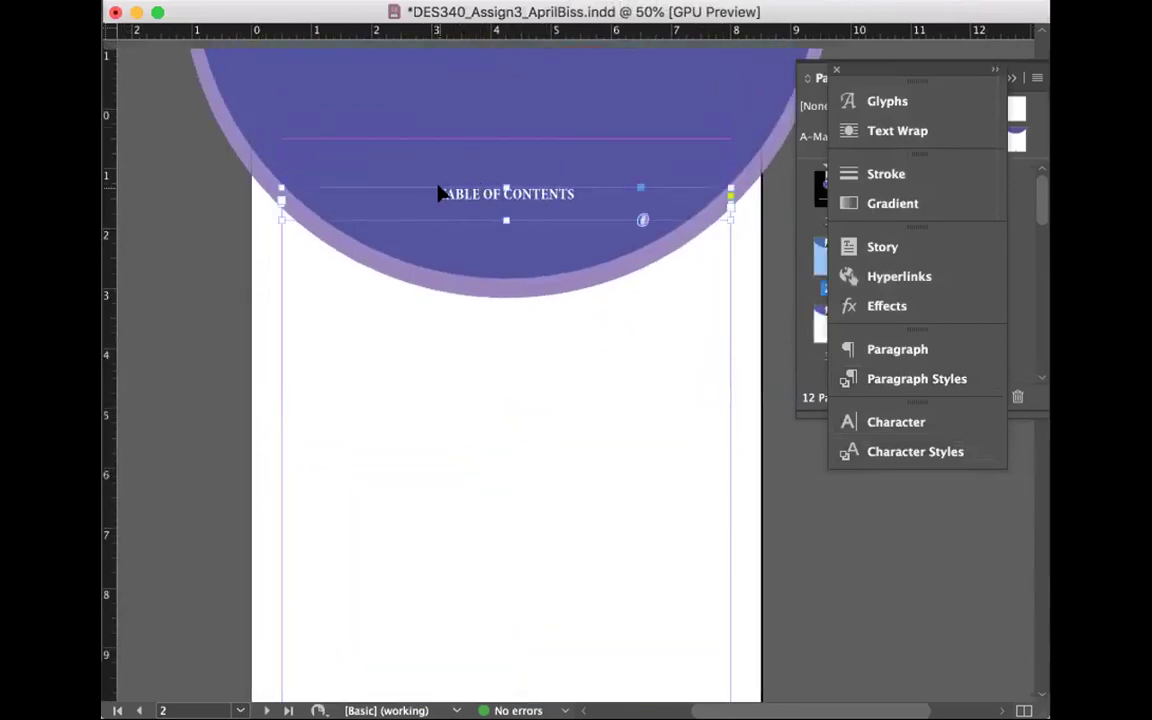
key("super+s")
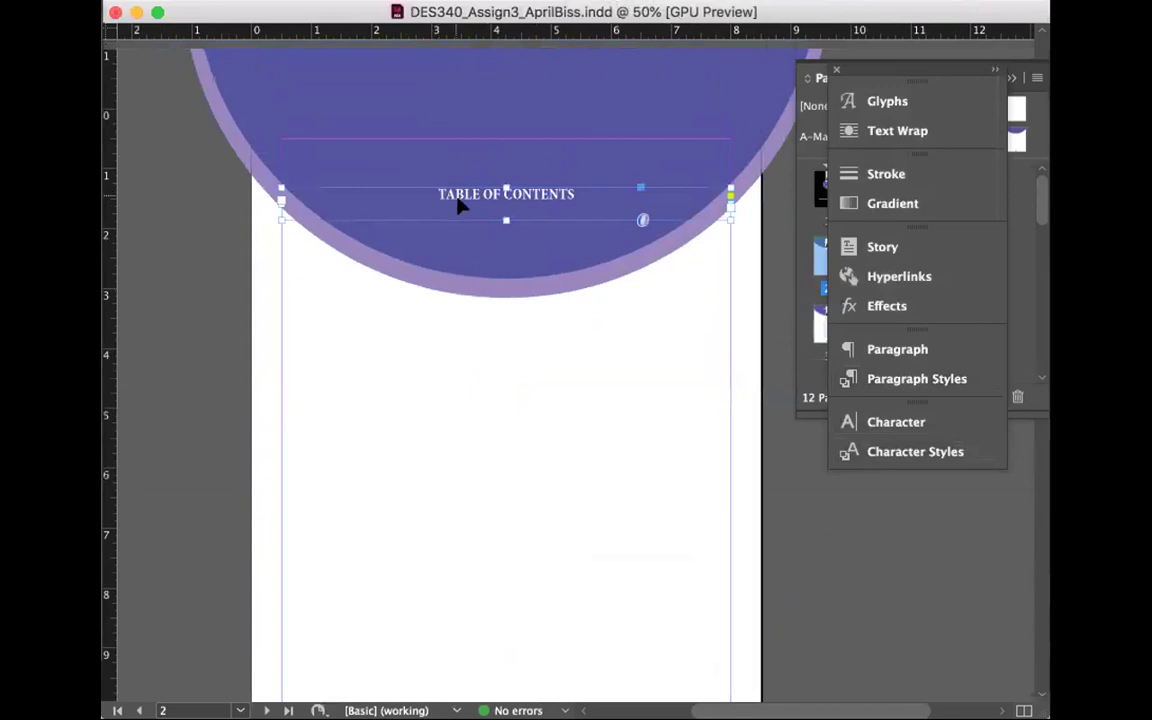
left_click_drag(498, 218, 504, 210)
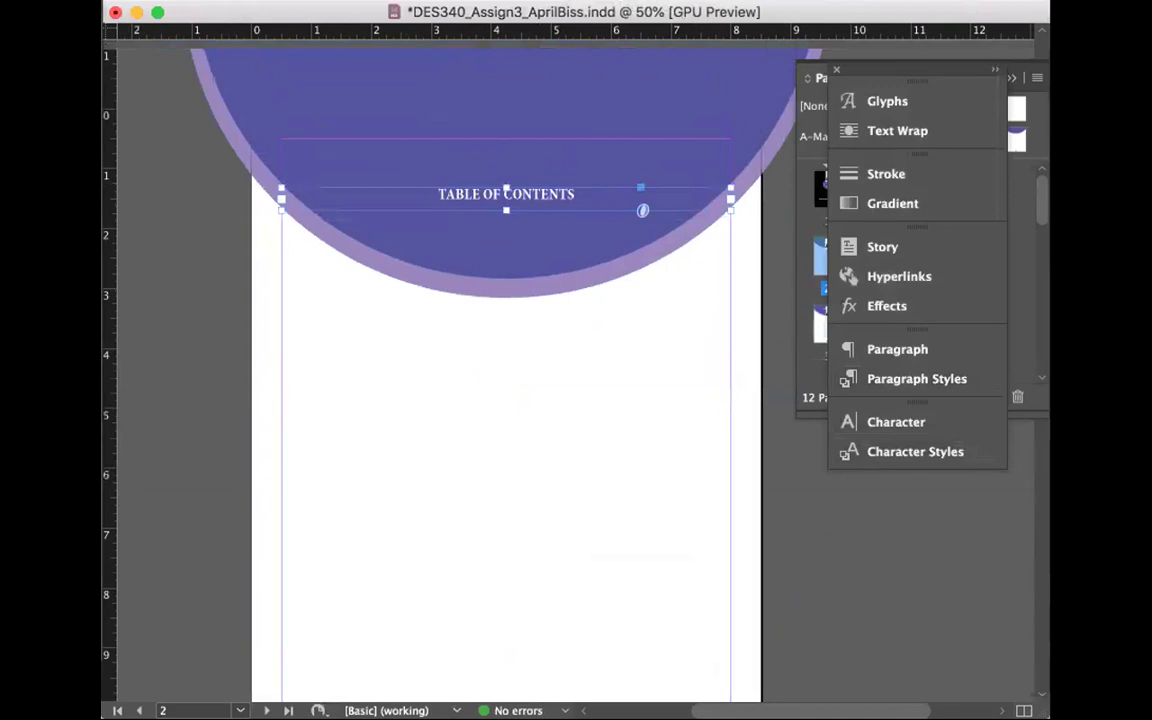
- Nudge the TABLE OF CONTENTS frame up and down to a vertical position of about 1.29 in, and save the document
key("Down")
key("Down")
key("Down")
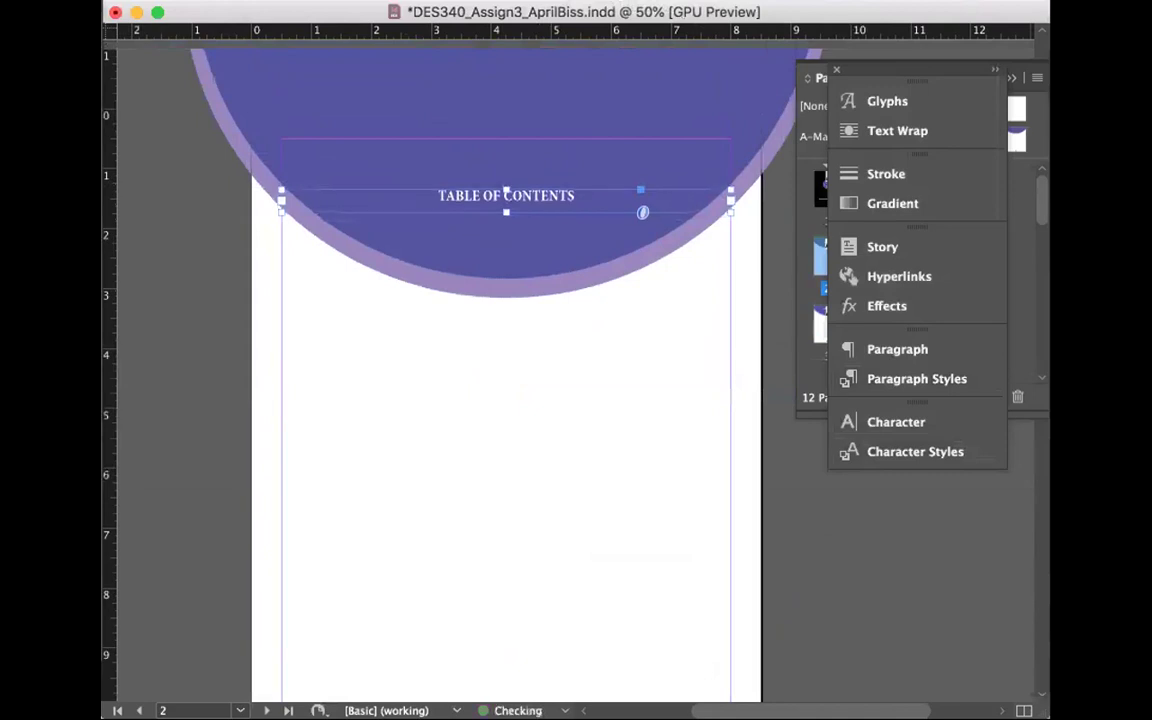
key("Down")
key("Up")
key("Up")
key("Up")
key("Up")
key("Up")
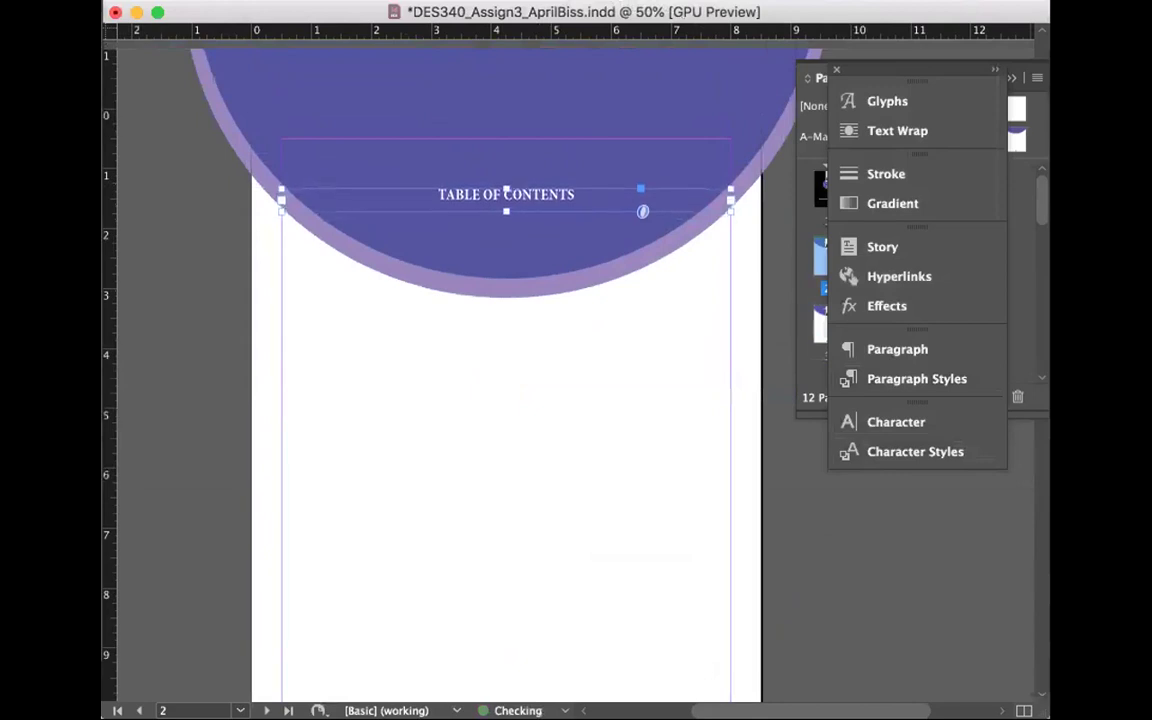
key("Up")
key("Up")
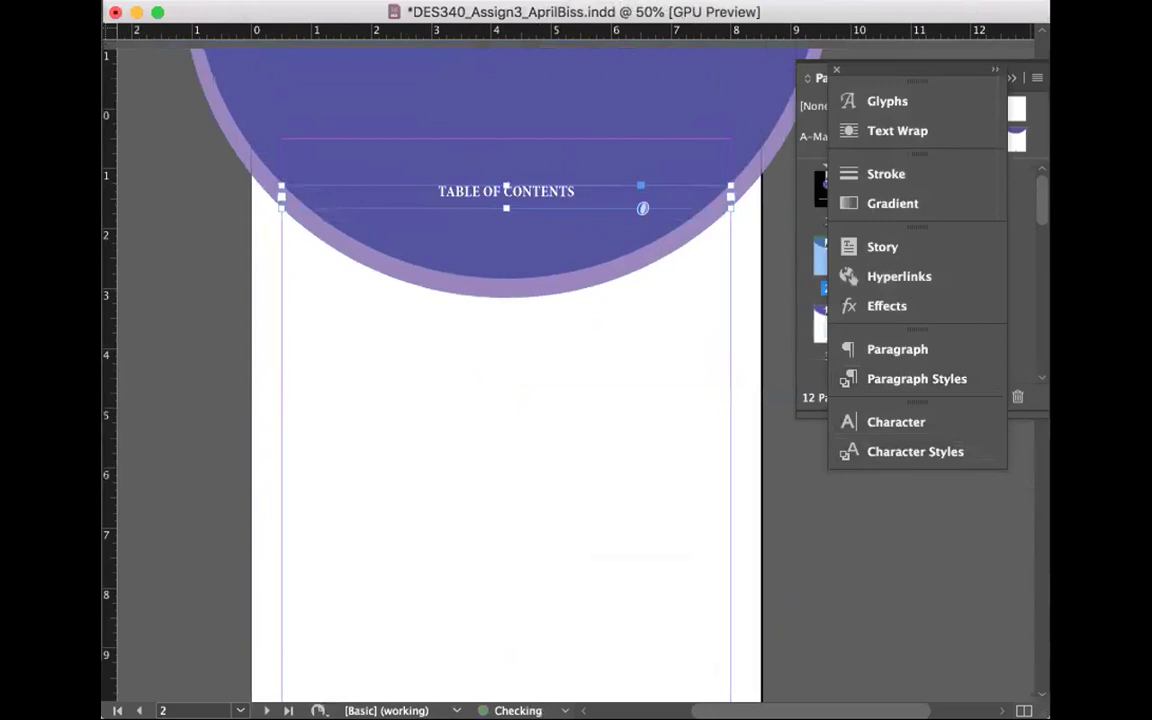
key("Down")
key("Down")
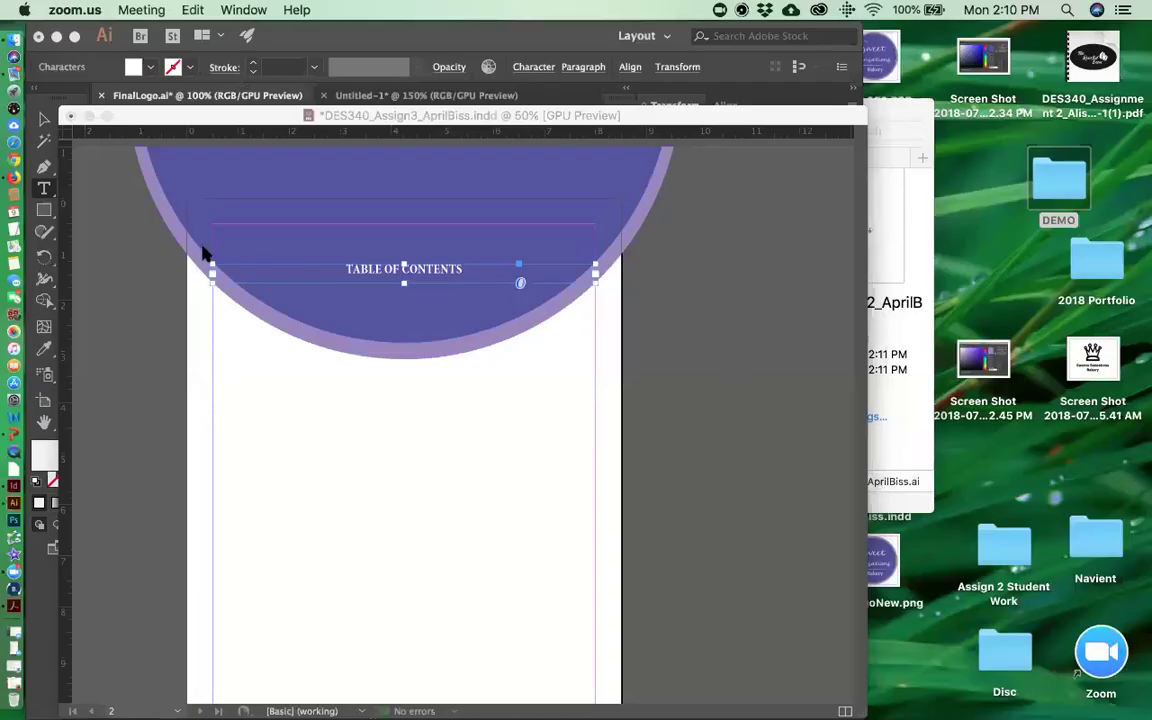
left_click(283, 355)
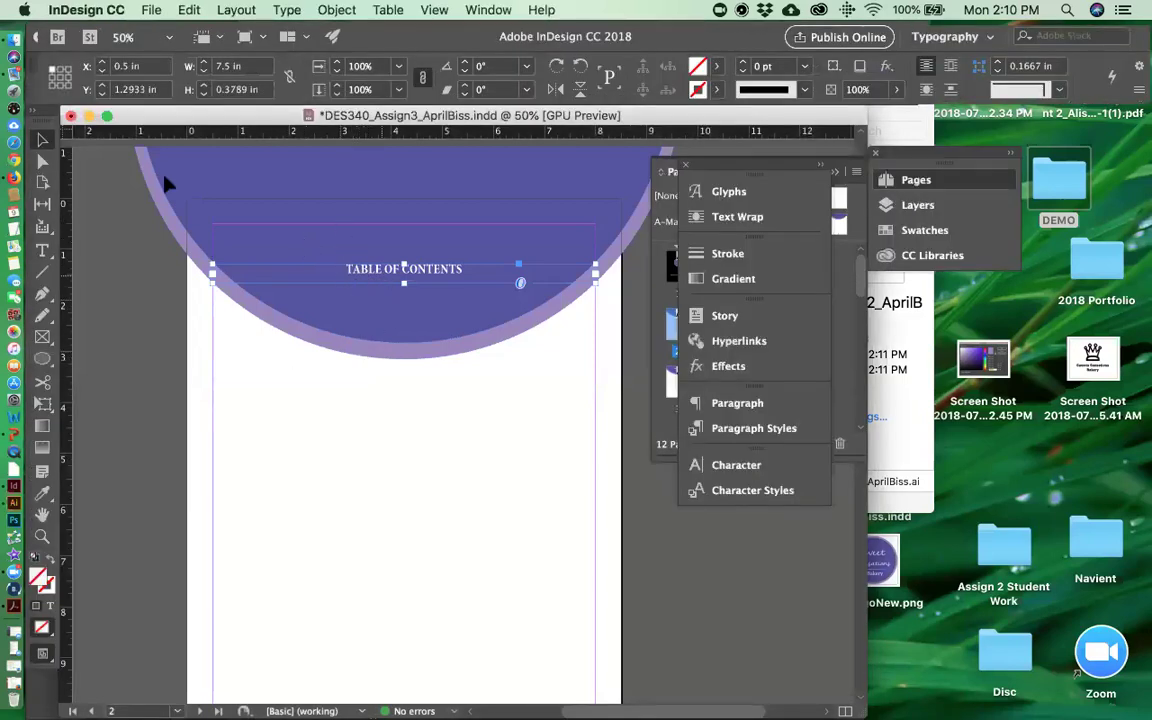
key("super+s")
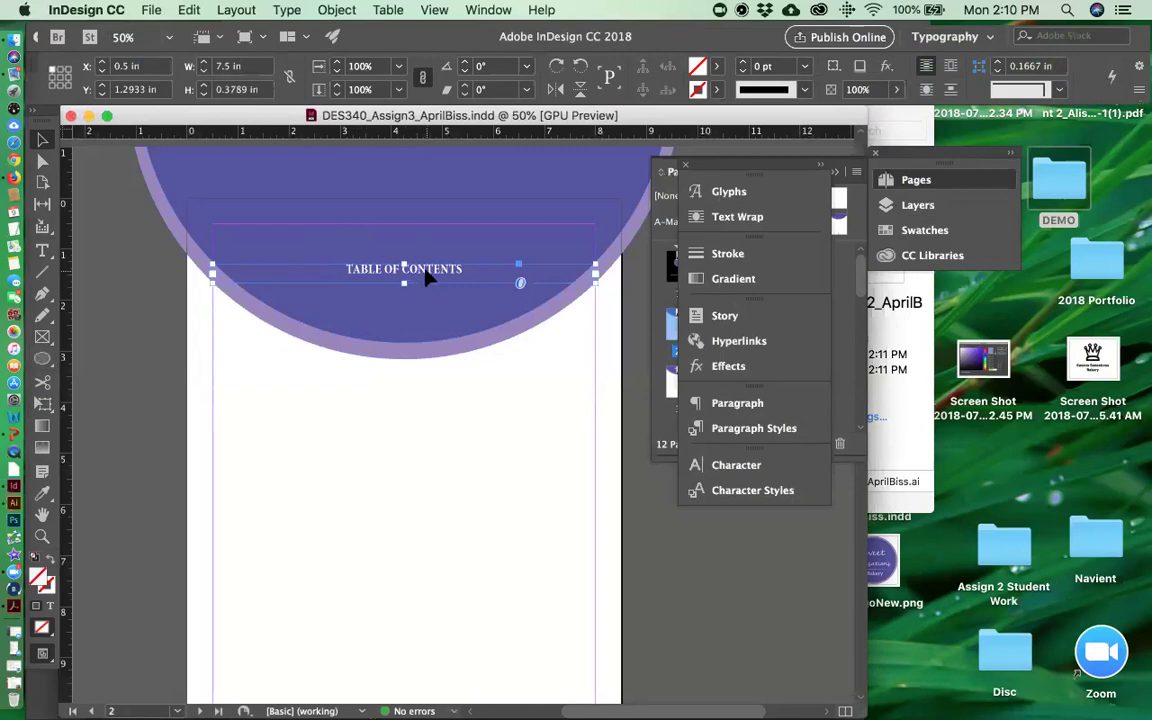
- Nudge the TABLE OF CONTENTS frame to a Y position of 1.46 in within the purple header
key("Up")
key("Up")
key("Up")
key("Up")
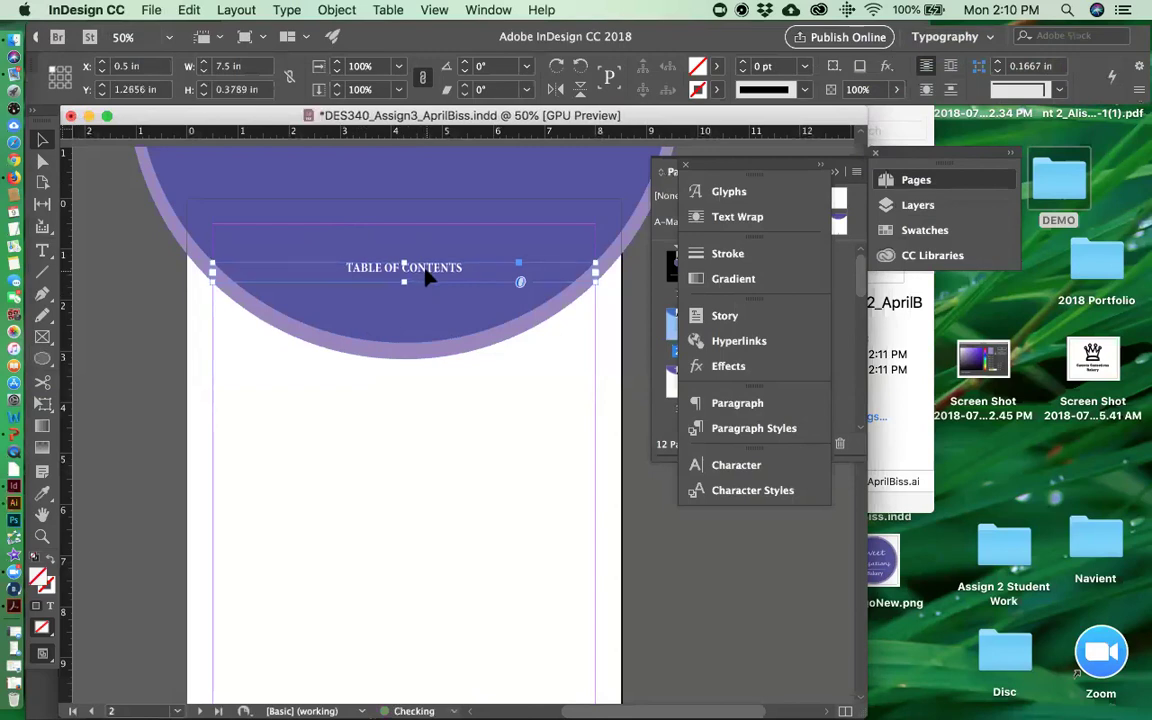
key("Down")
key("Down")
key("Down")
key("Down")
key("Down")
key("Down")
key("Down")
key("Down")
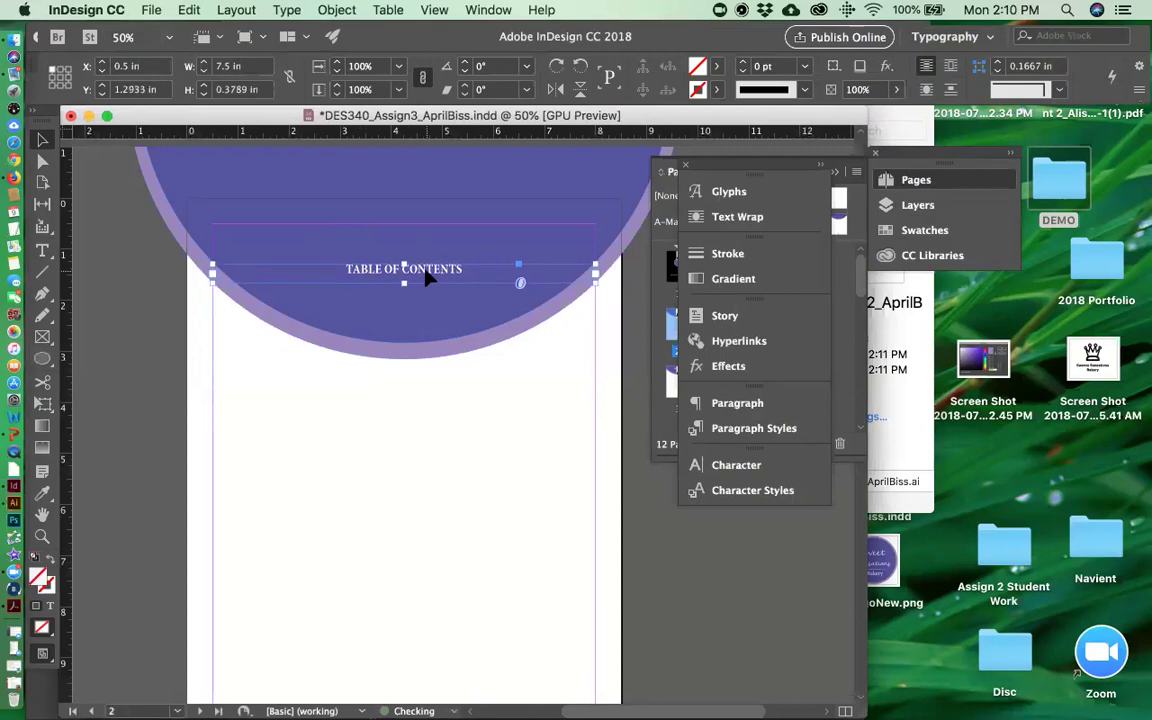
key("Down")
key("Down")
key("Down")
key("Down")
key("Down")
key("Down")
key("Down")
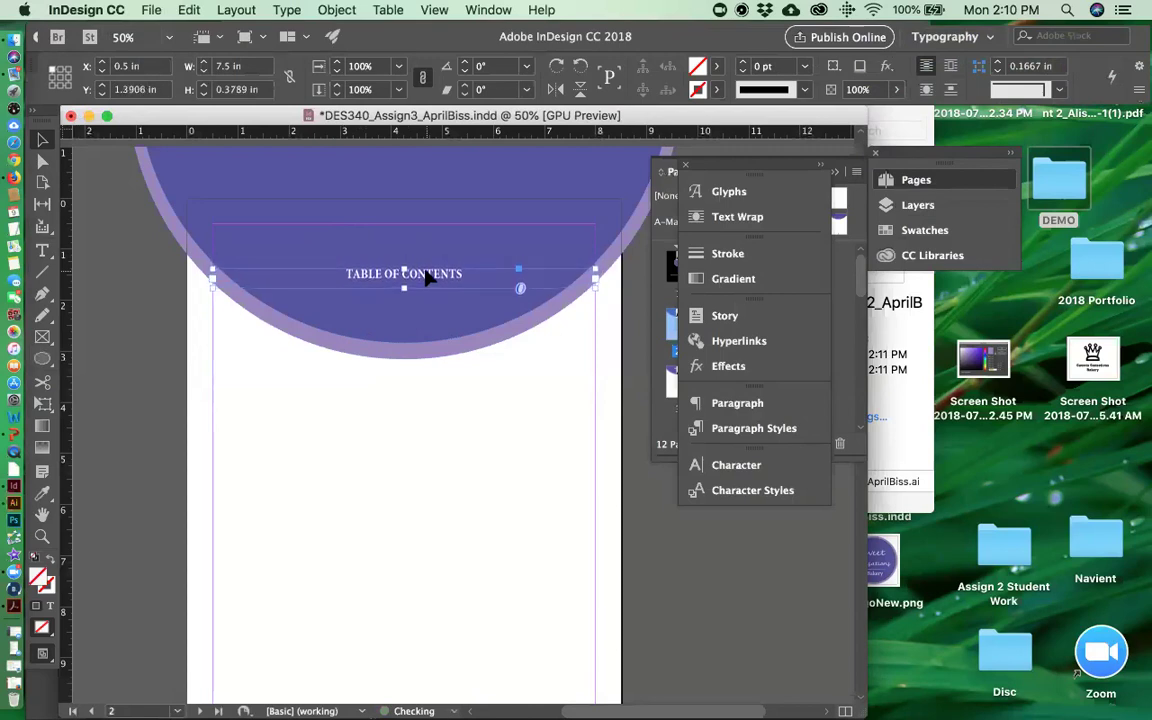
key("Down")
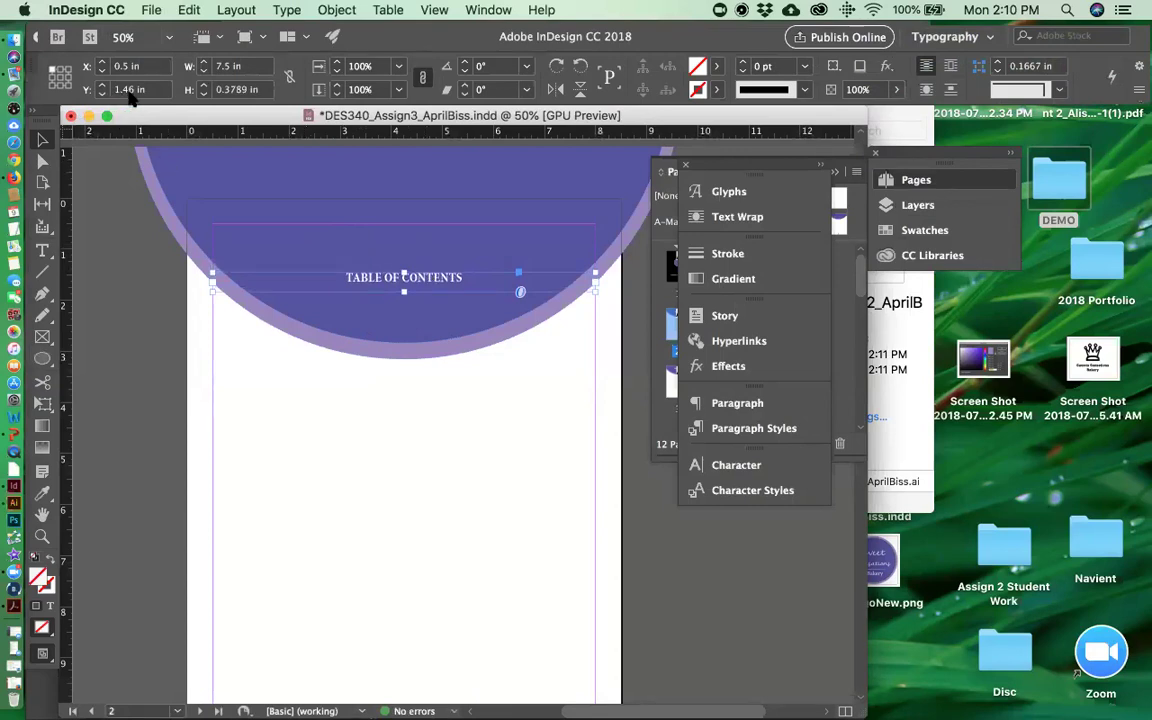
- Set the Y position of the BRAND INTRODUCTION frame on page 3 to 1.46 in, matching and comparing it with the page 2 title
scroll(390, 427, "down", 10)
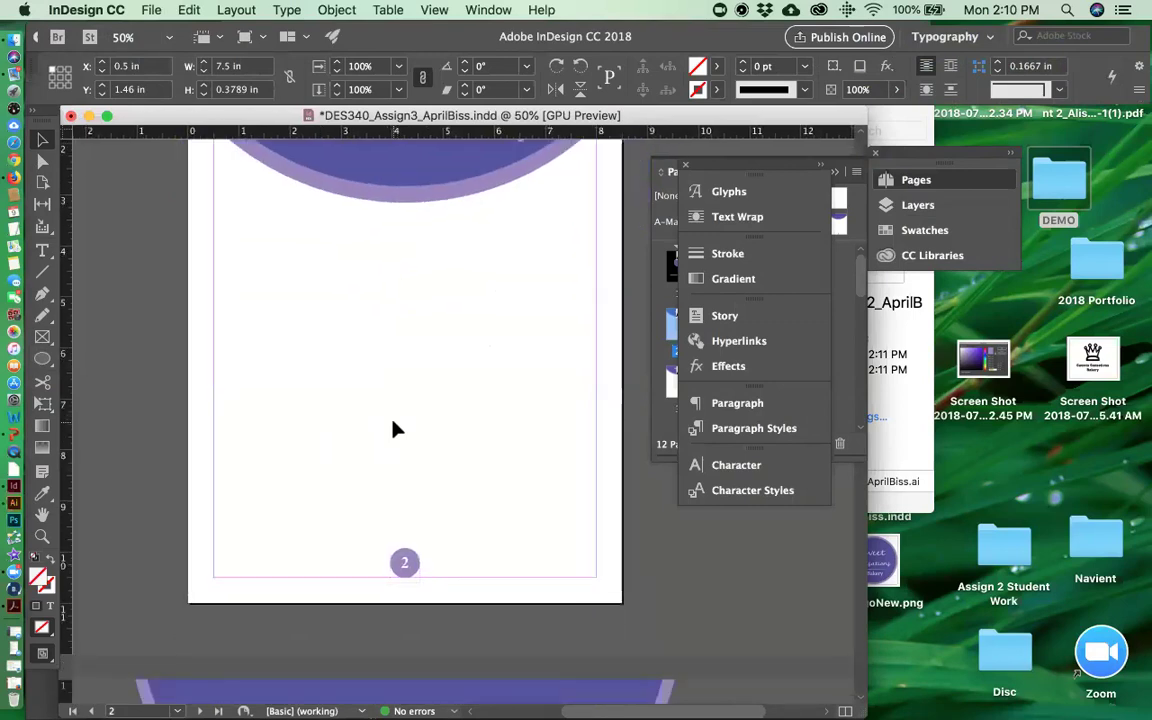
scroll(393, 426, "down", 1)
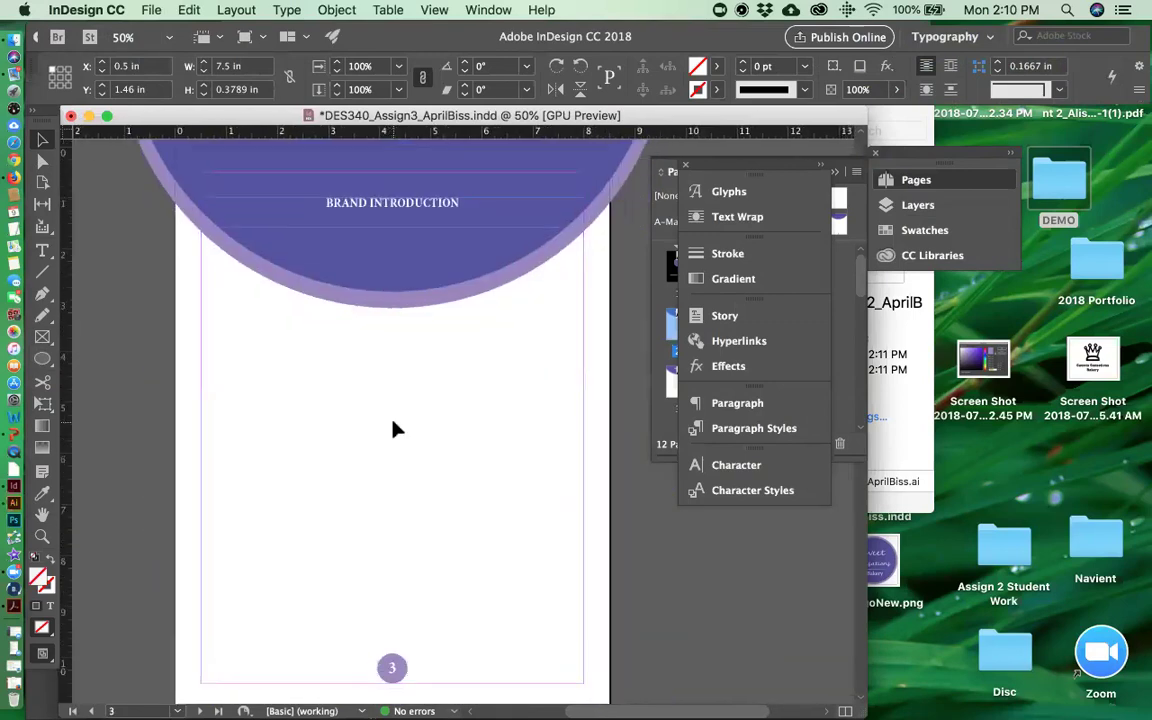
left_click(376, 210)
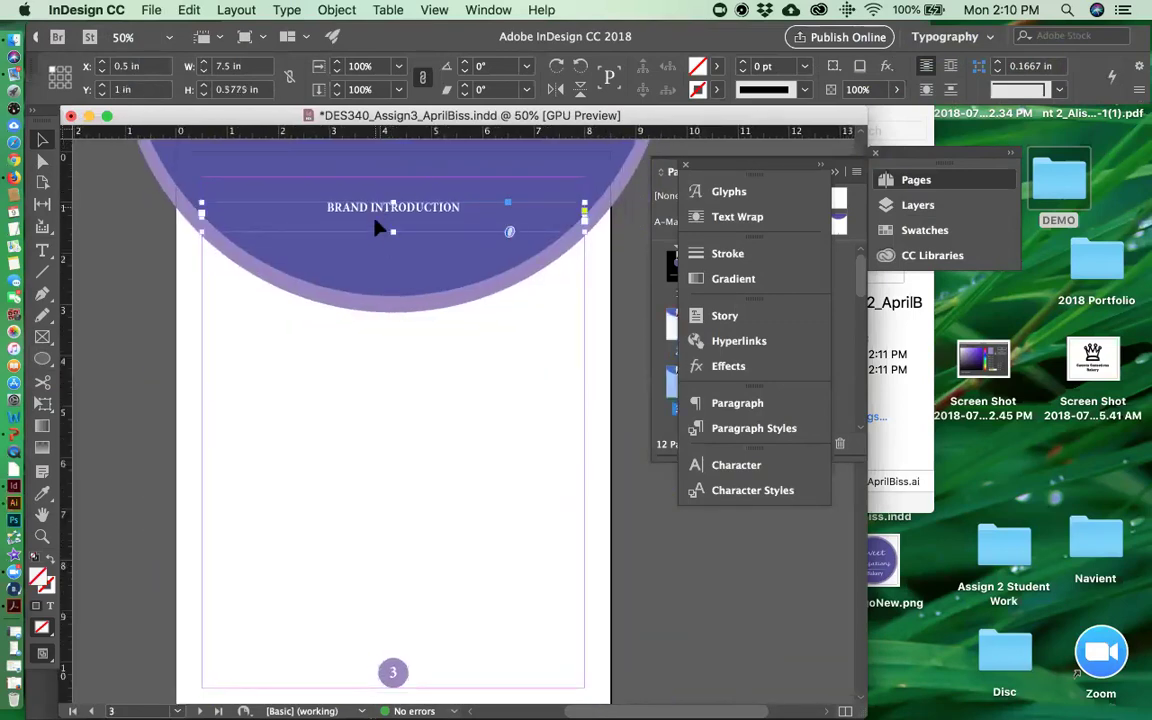
left_click(117, 89)
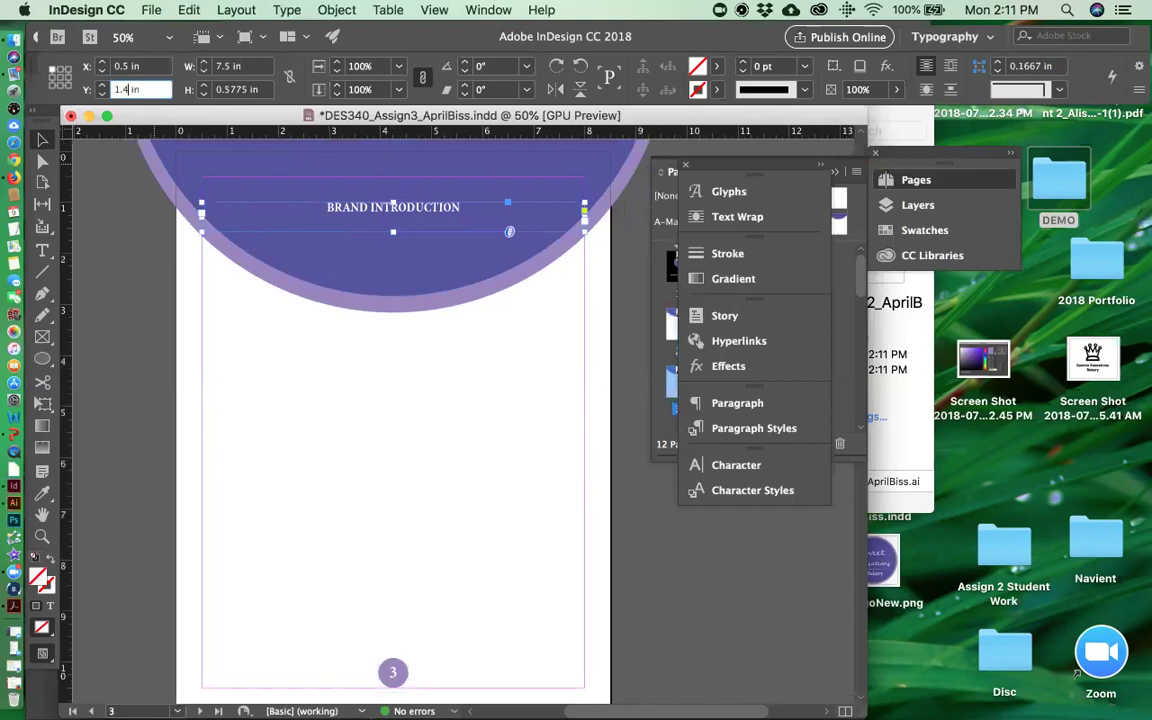
scroll(390, 400, "up", 10)
left_click(353, 226)
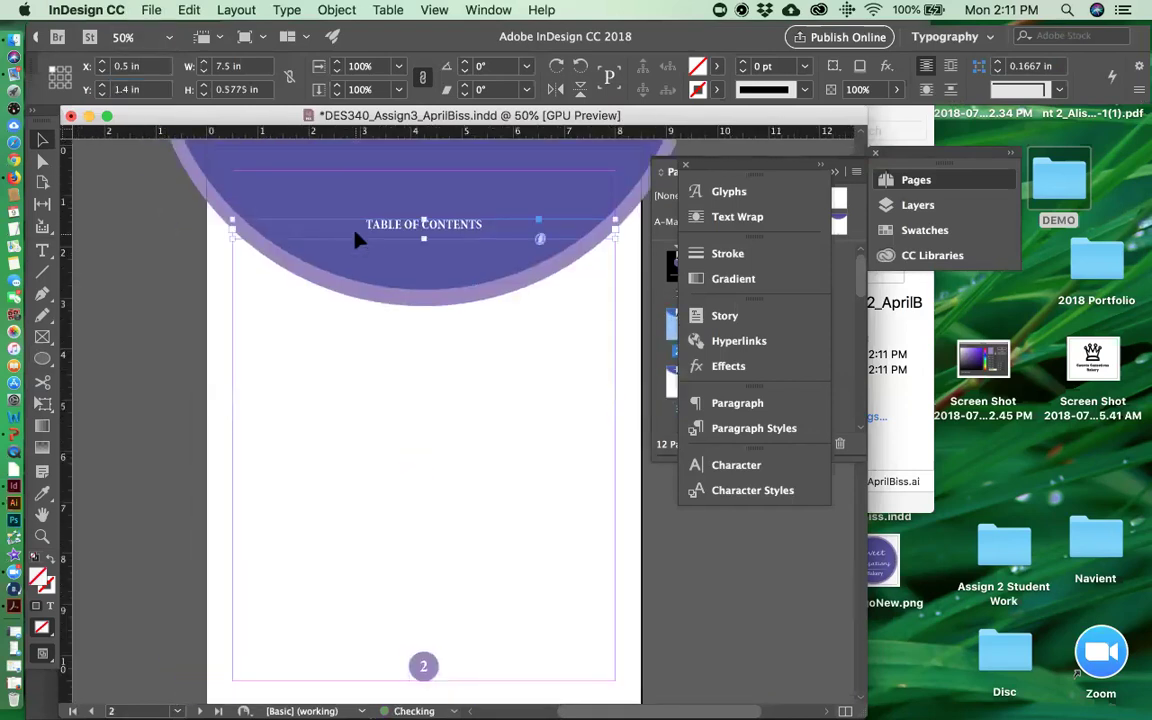
scroll(388, 342, "down", 8)
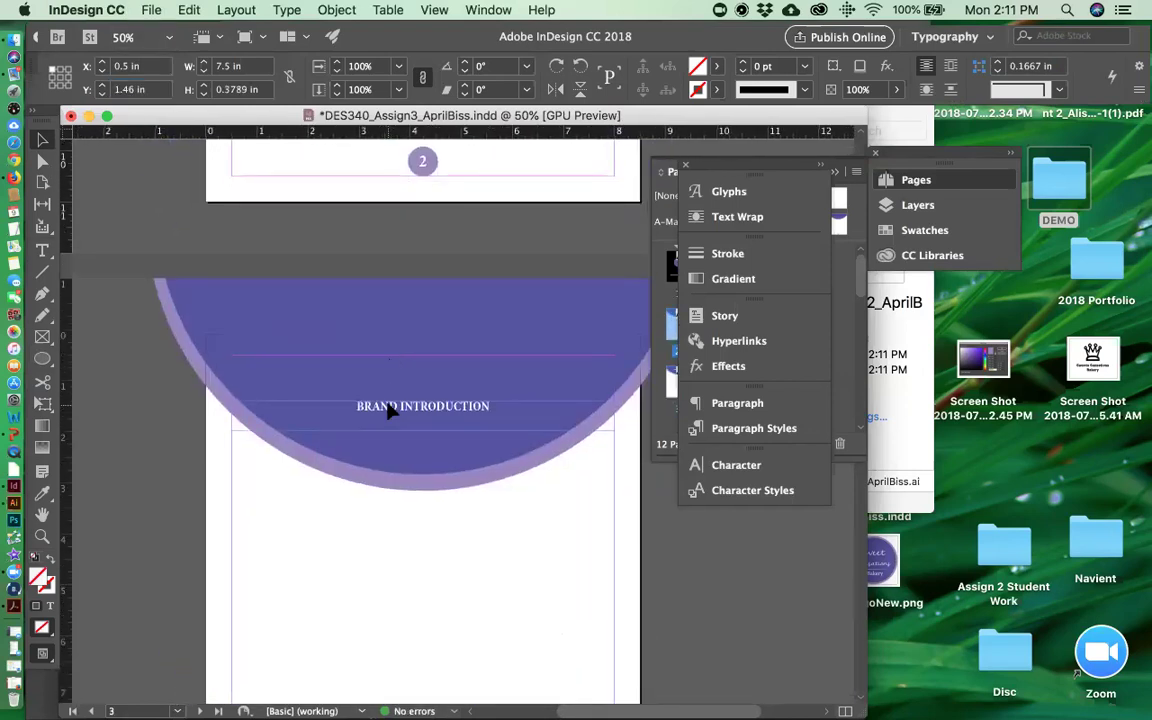
left_click(391, 406)
left_click(130, 90)
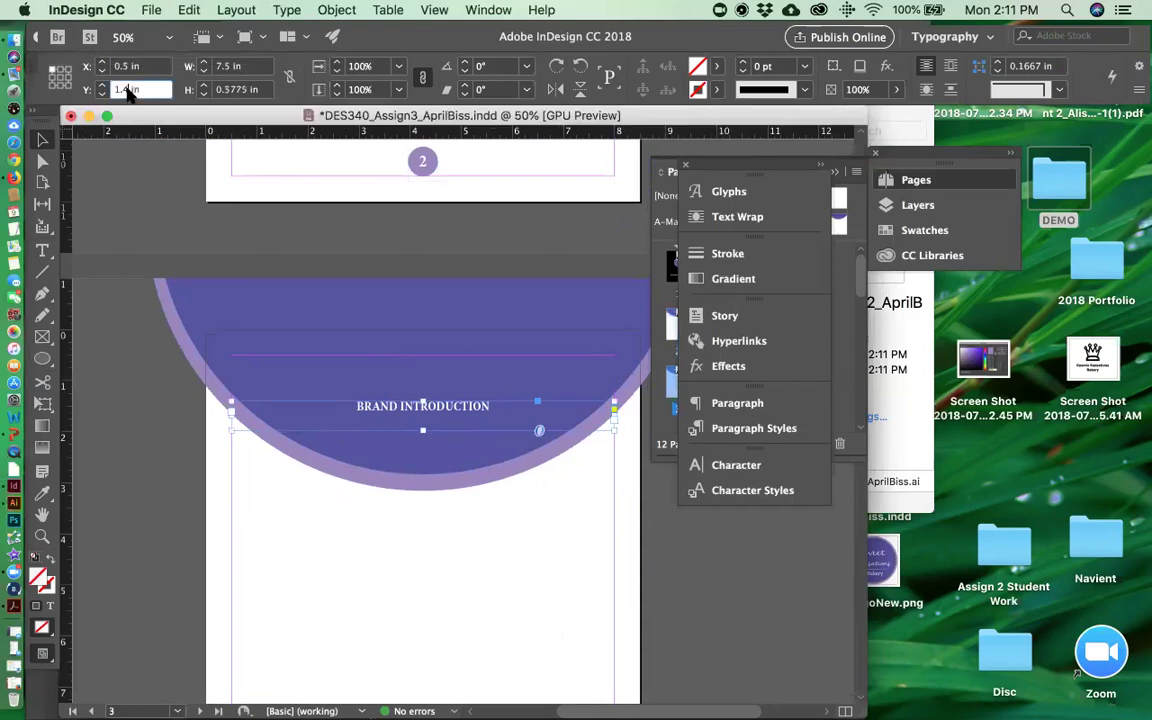
key("Return")
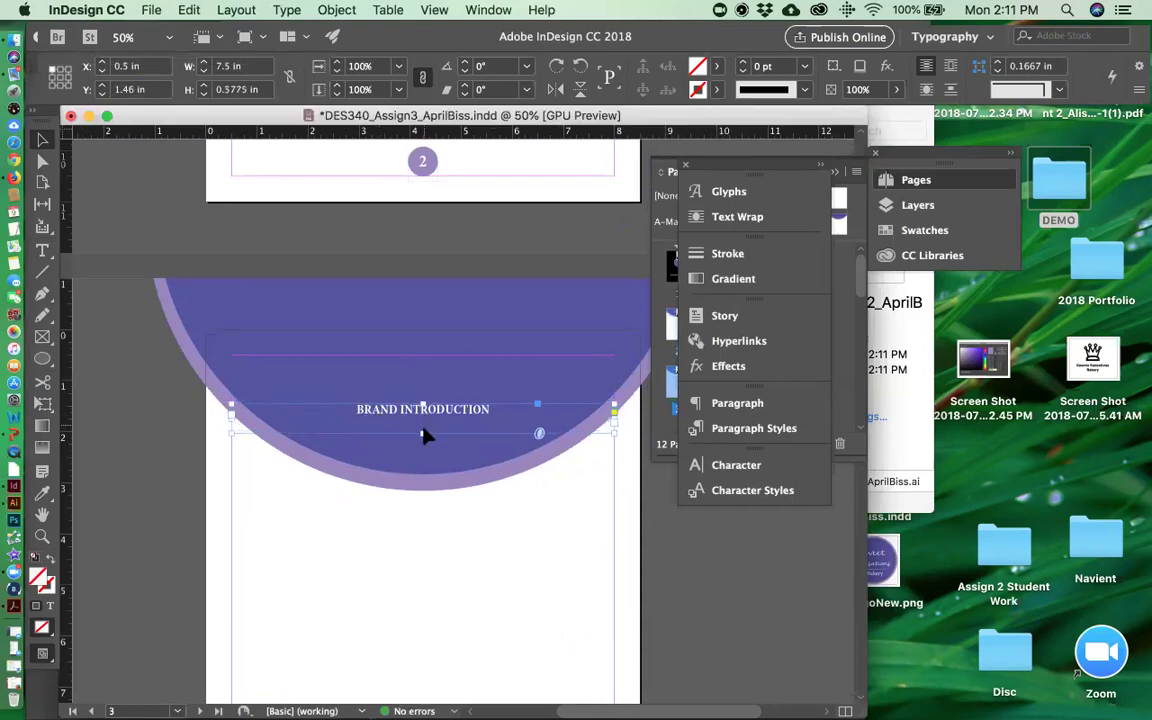
scroll(424, 434, "up", 10)
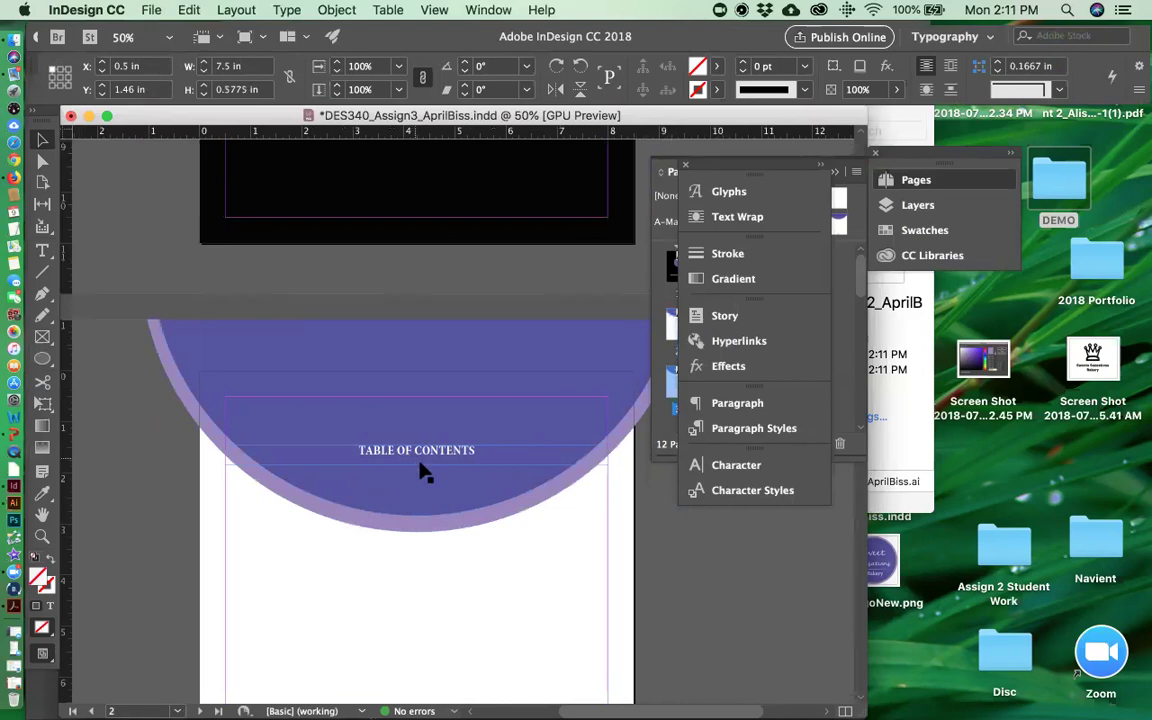
scroll(430, 480, "down", 10)
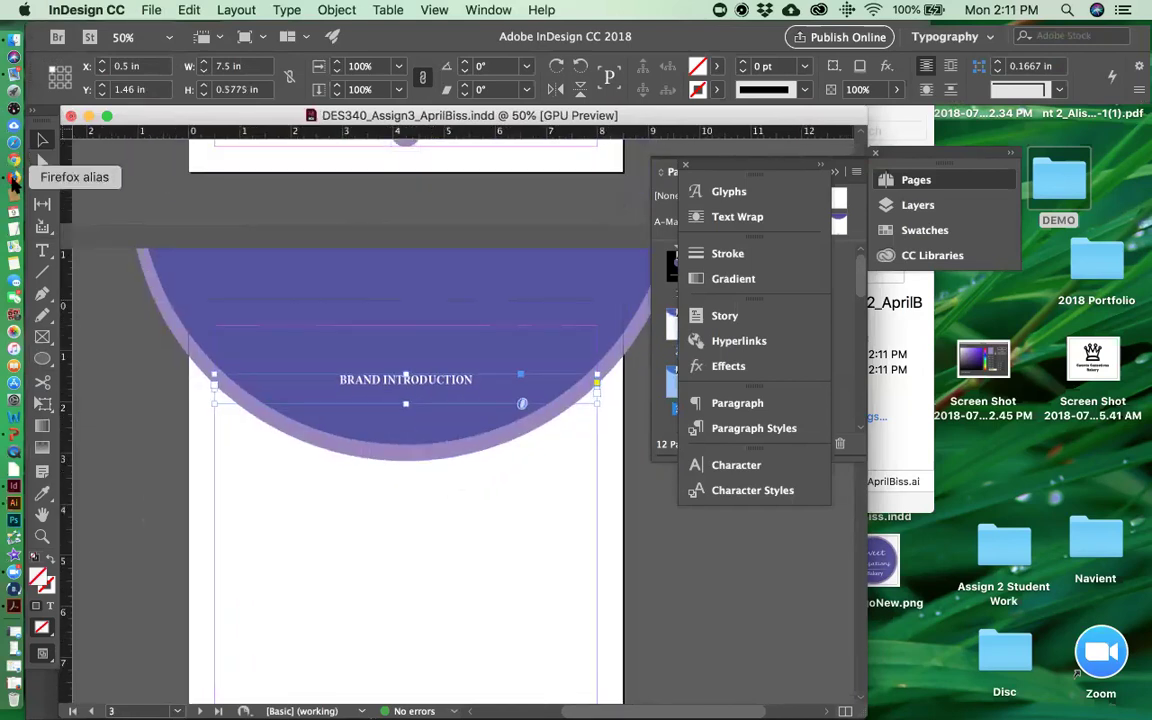
- Switch to Firefox to read the assignment's required brand book content, and return to the InDesign document
left_click(36, 176)
scroll(303, 319, "down", 2)
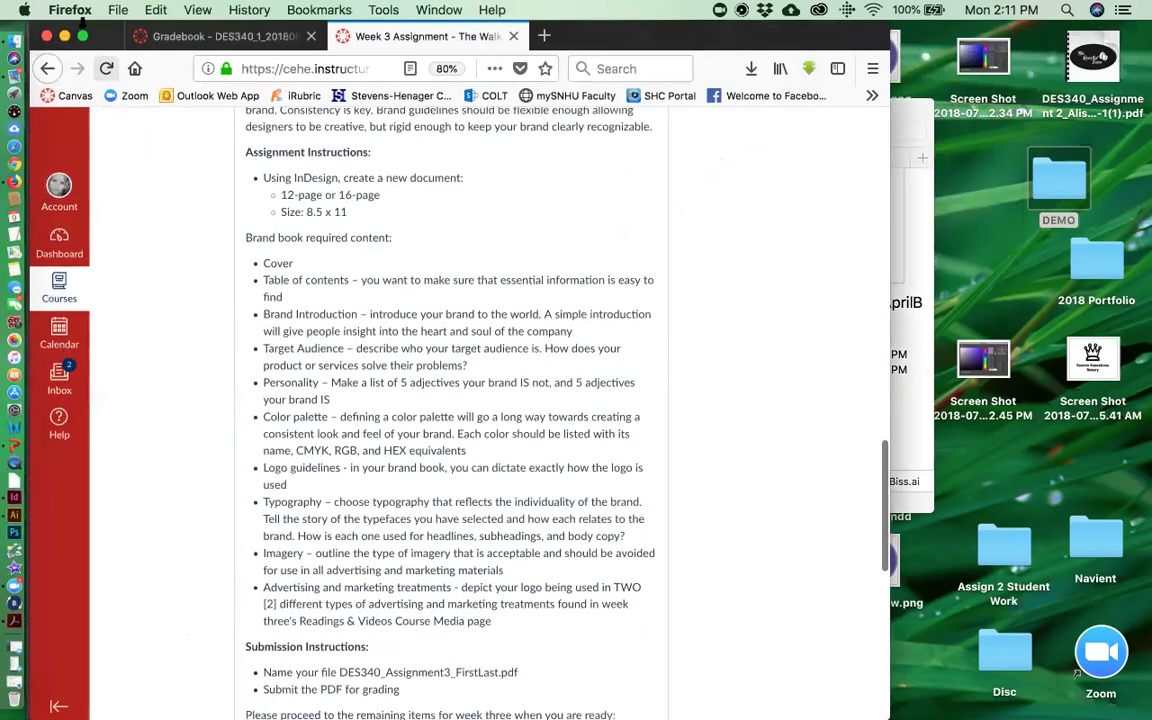
left_click(64, 35)
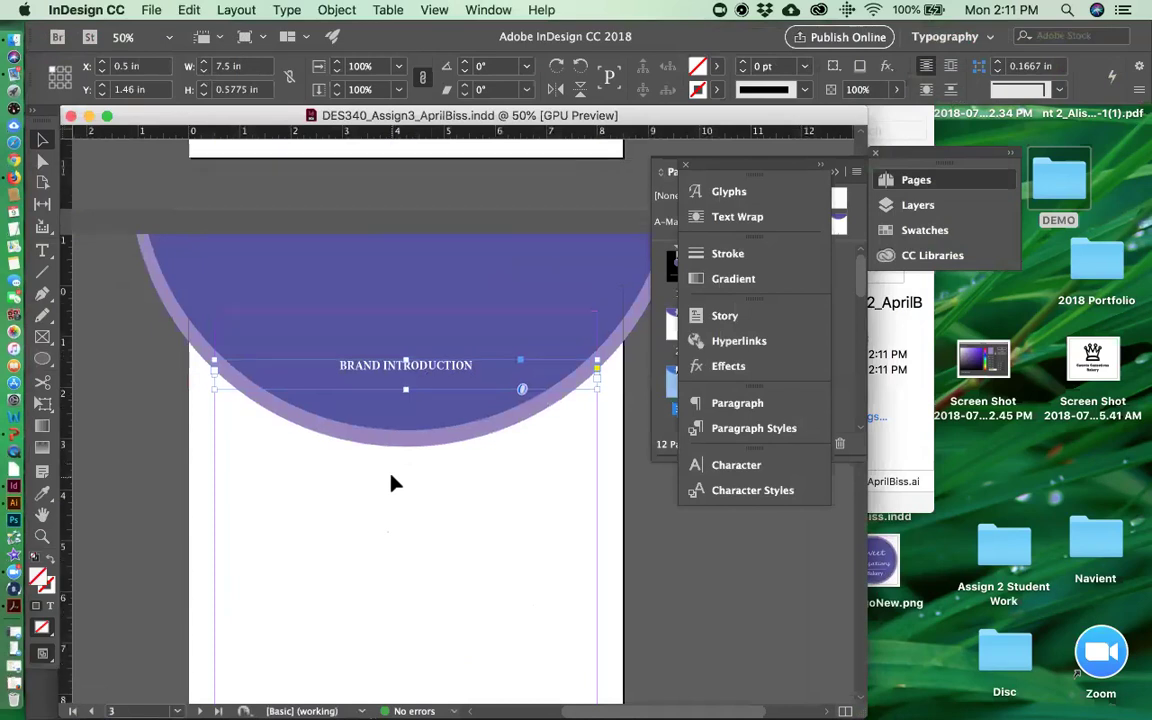
- Add a margin-to-margin text frame about 1.78 in tall in page 4's purple header and enter "Target Audience"
scroll(391, 481, "up", 5)
scroll(391, 481, "down", 5)
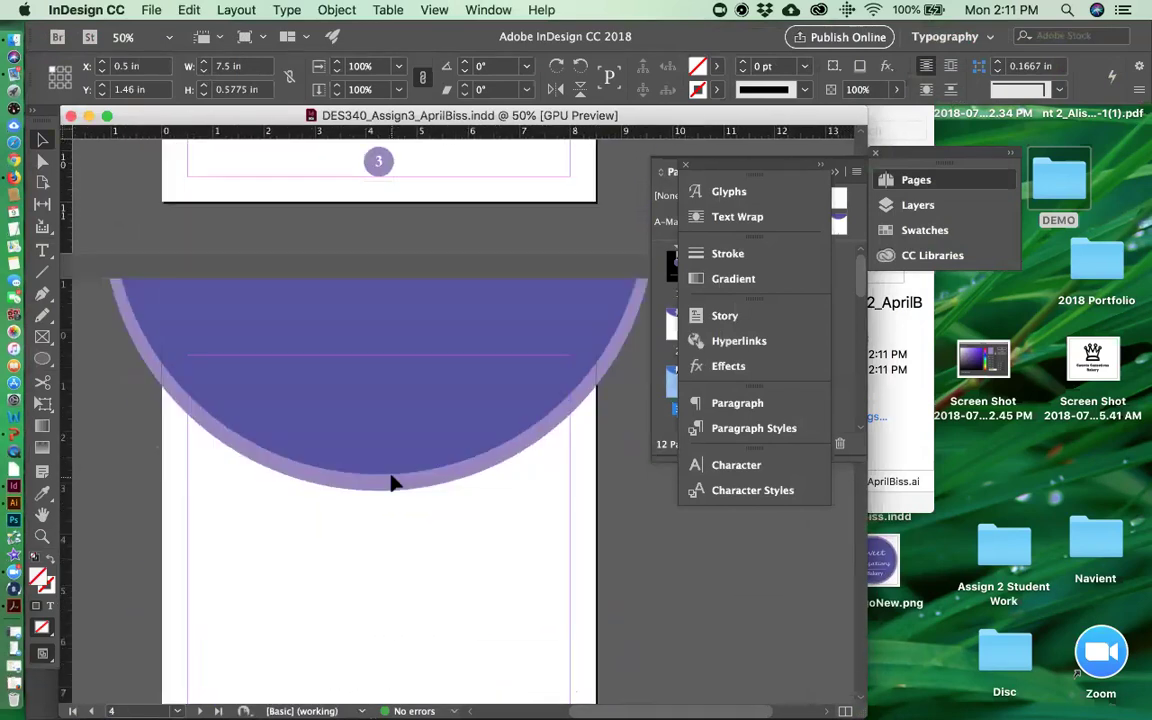
left_click(42, 250)
left_click_drag(198, 240, 581, 325)
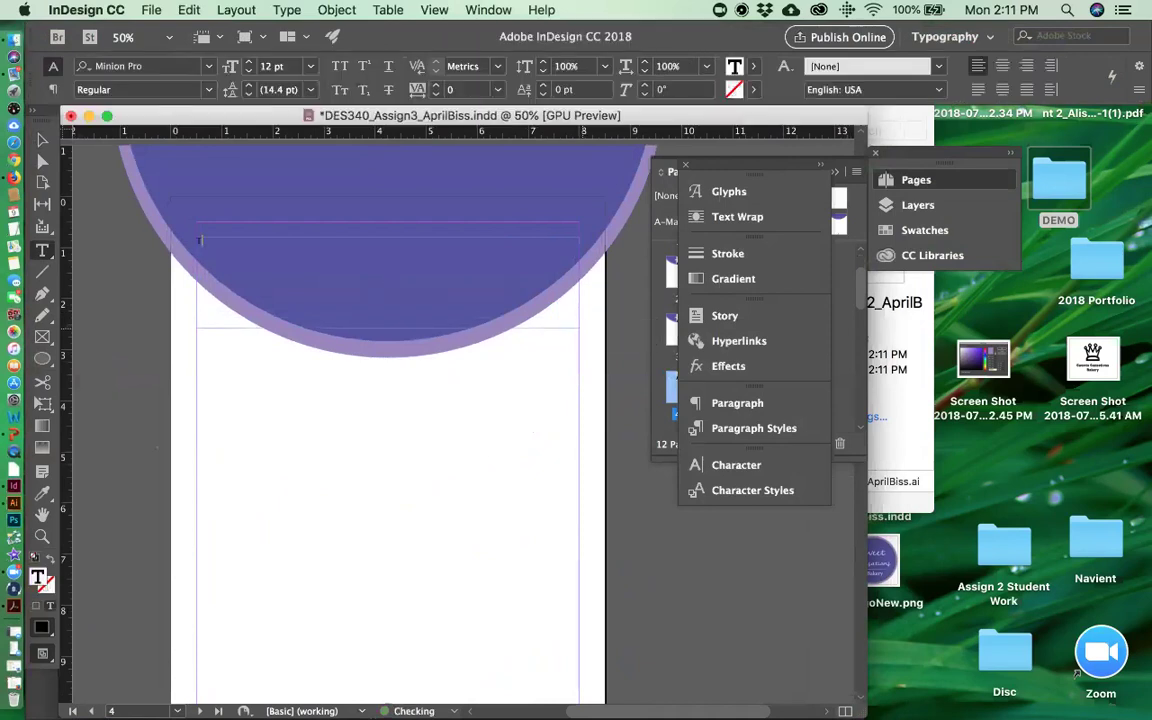
type("Target Audience")
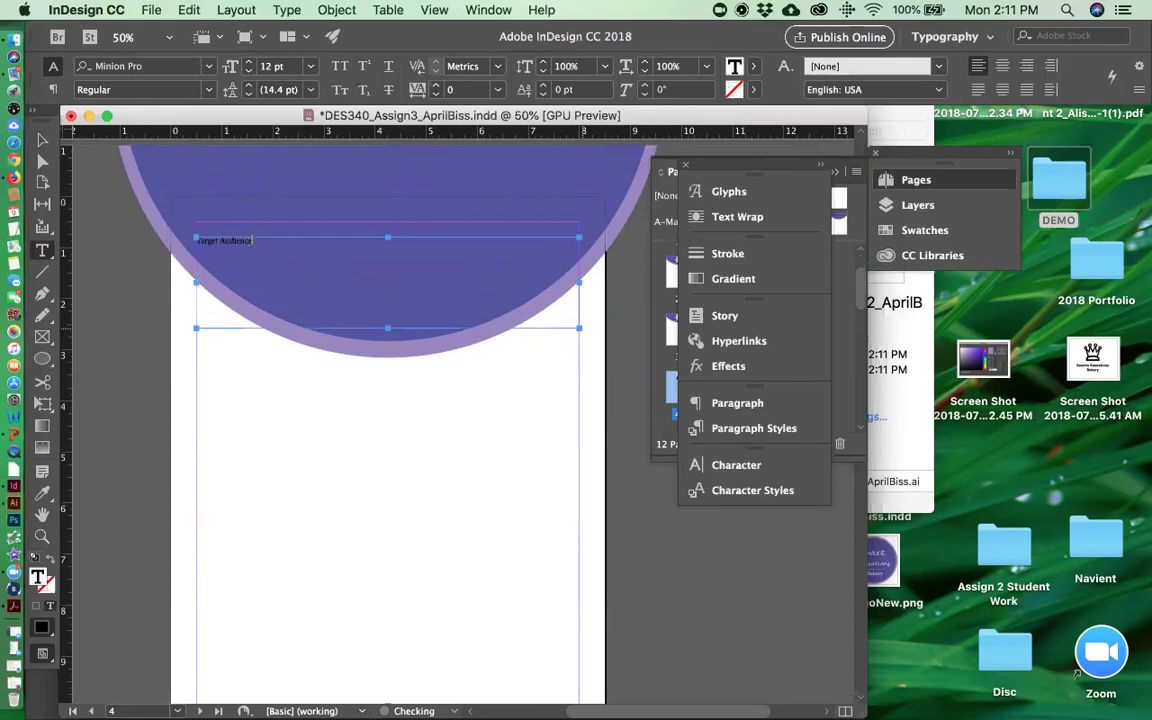
- Apply the Header paragraph style to the whole Target Audience title on page 4
key("super+a")
left_click(740, 403)
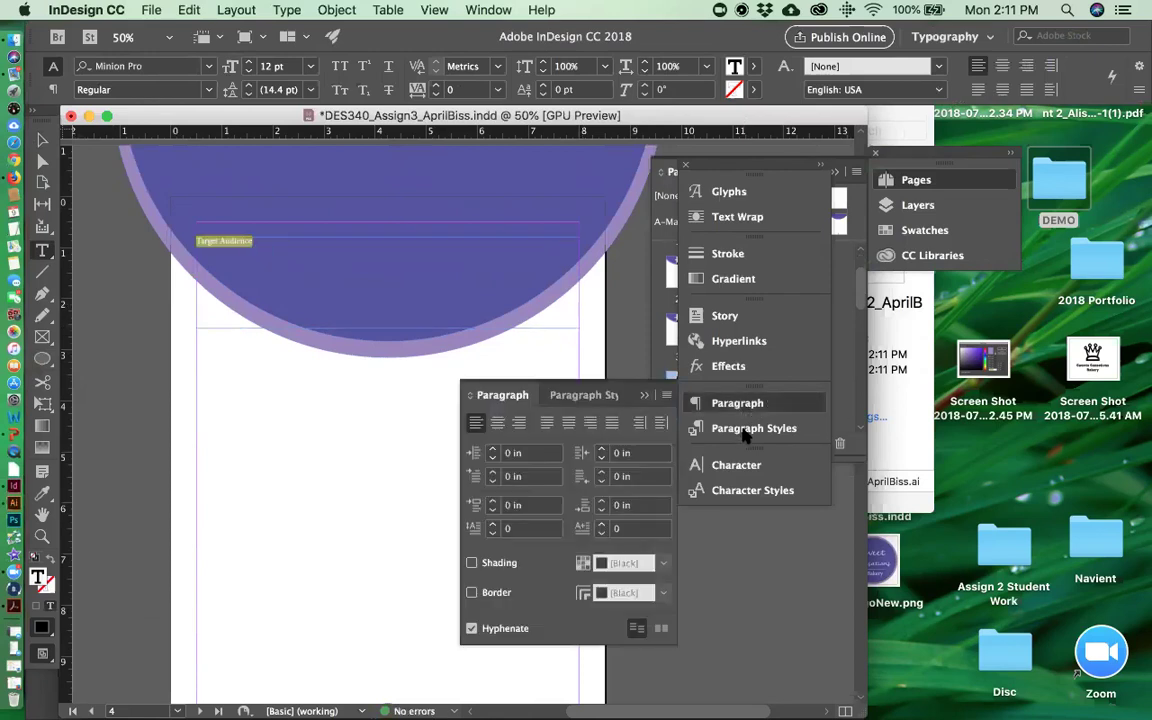
left_click(752, 428)
left_click(510, 459)
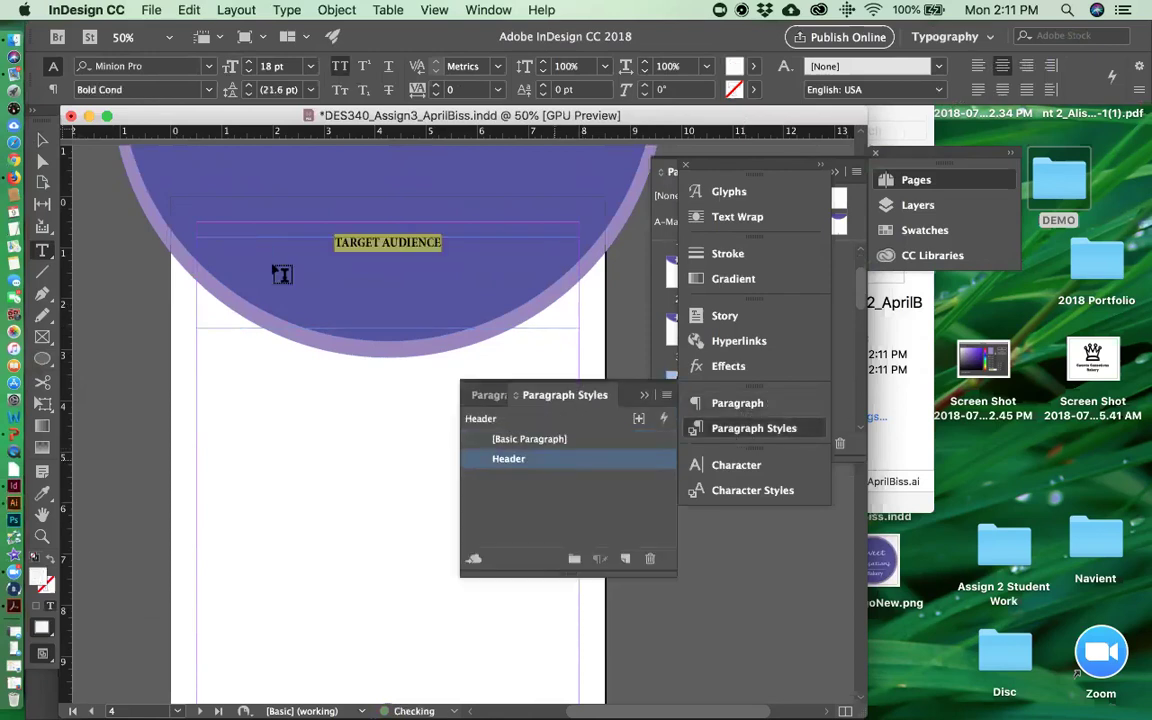
- Shorten the TARGET AUDIENCE text frame to about 0.54 in tall and set its Y position to 1.46 in
left_click(43, 140)
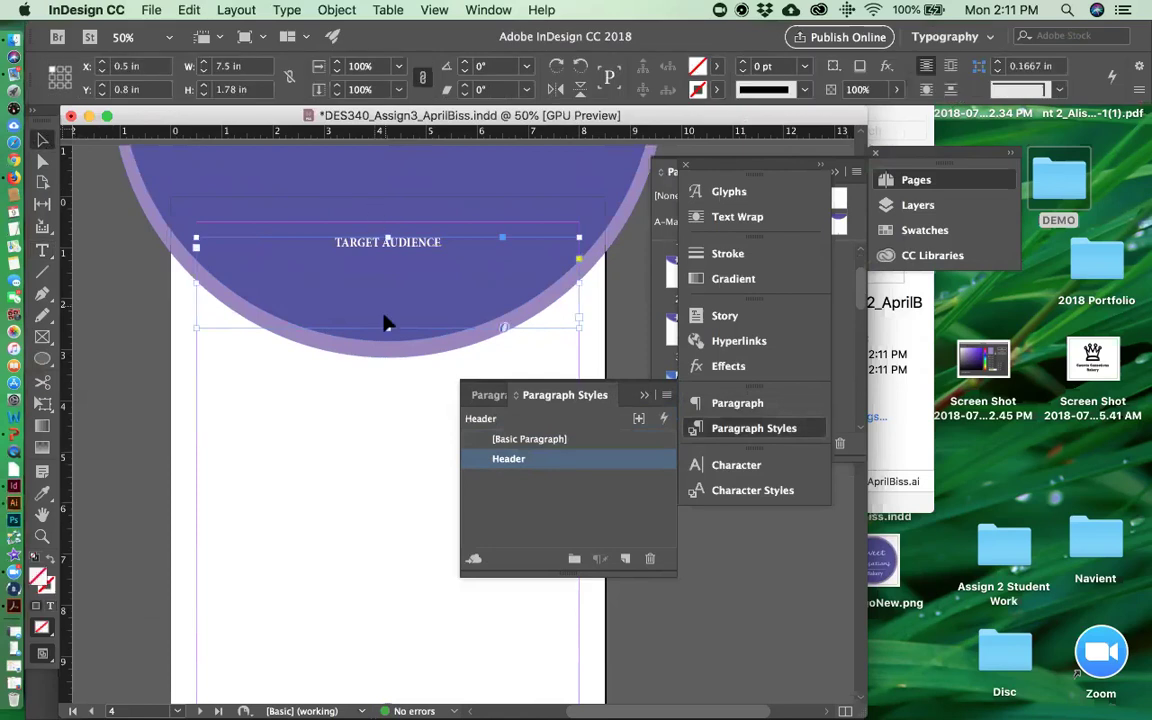
left_click_drag(390, 327, 390, 263)
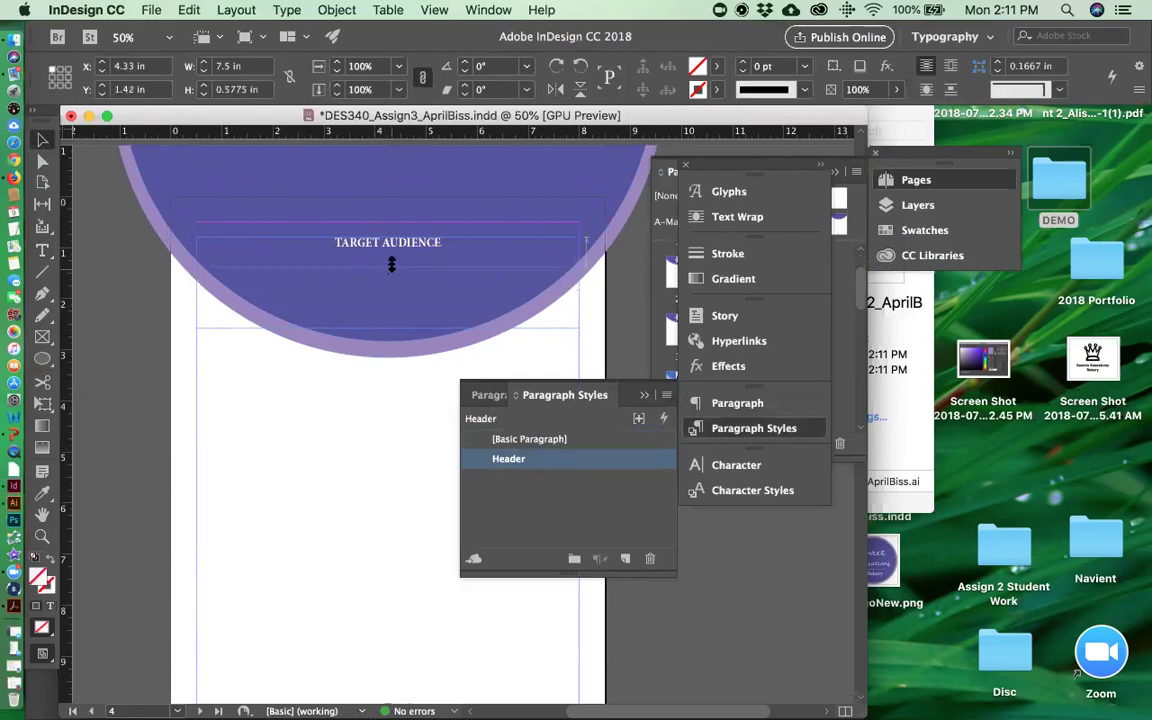
left_click(148, 89)
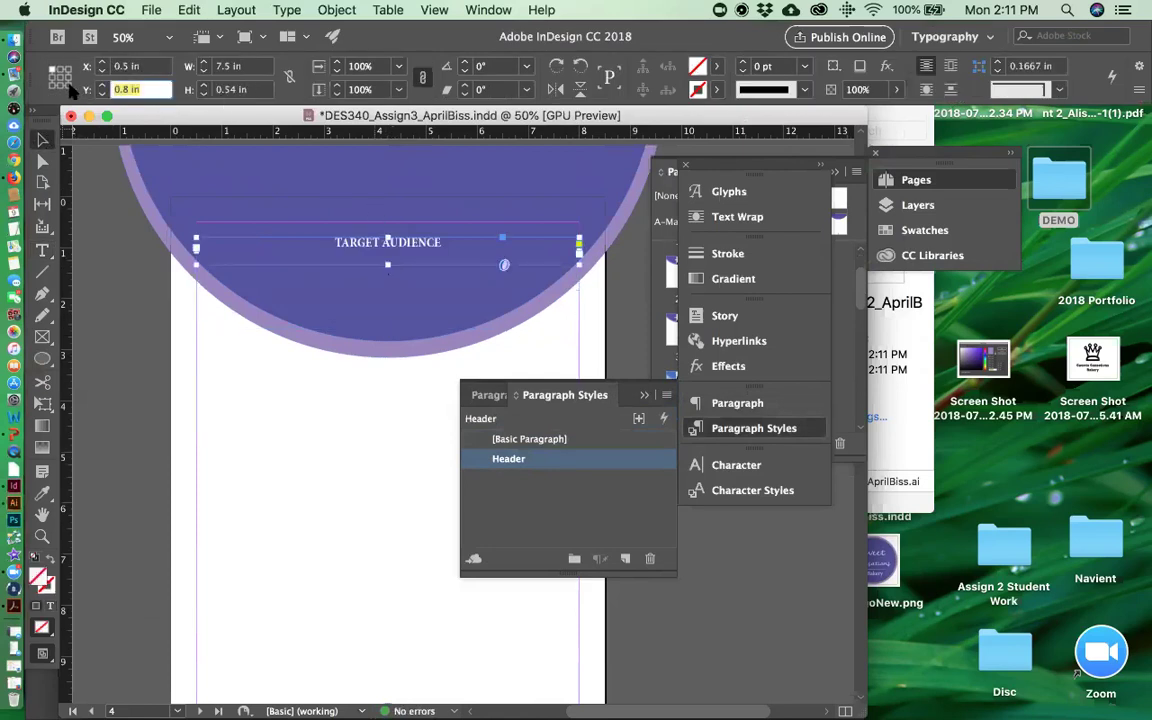
type("1.46")
key("Return")
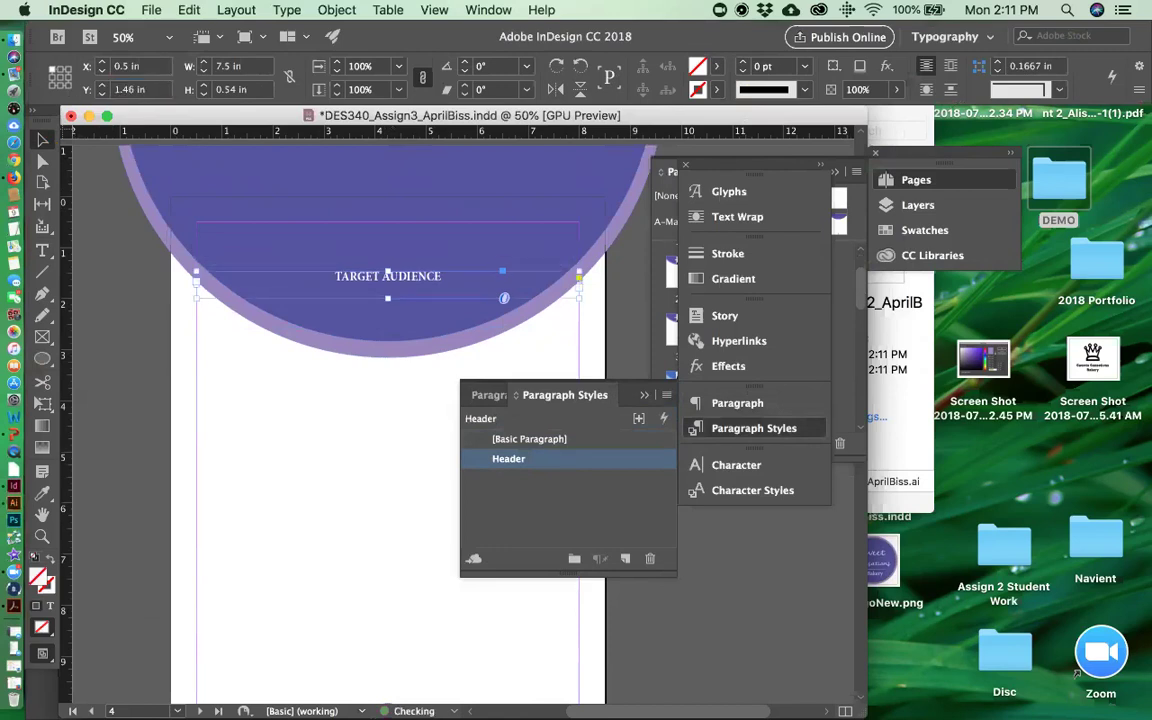
- Save the document and add a margin-to-margin text frame in page 5's purple header
left_click(219, 457)
key("super+s")
scroll(381, 405, "down", 10)
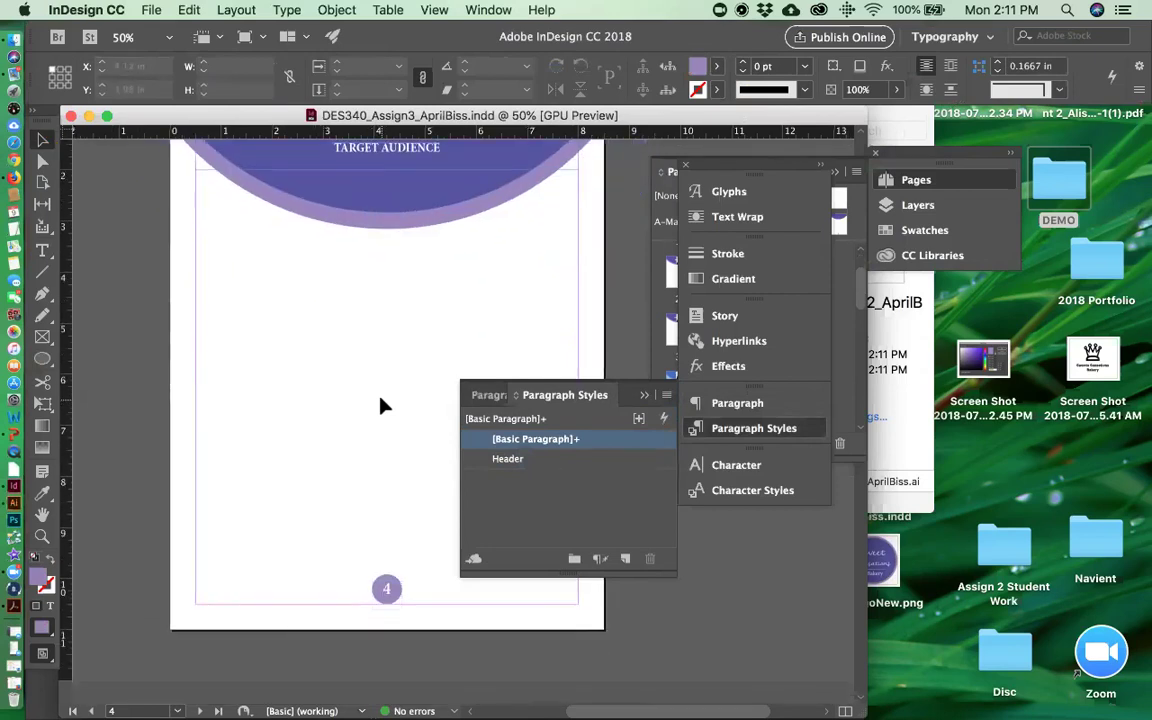
scroll(381, 405, "down", 10)
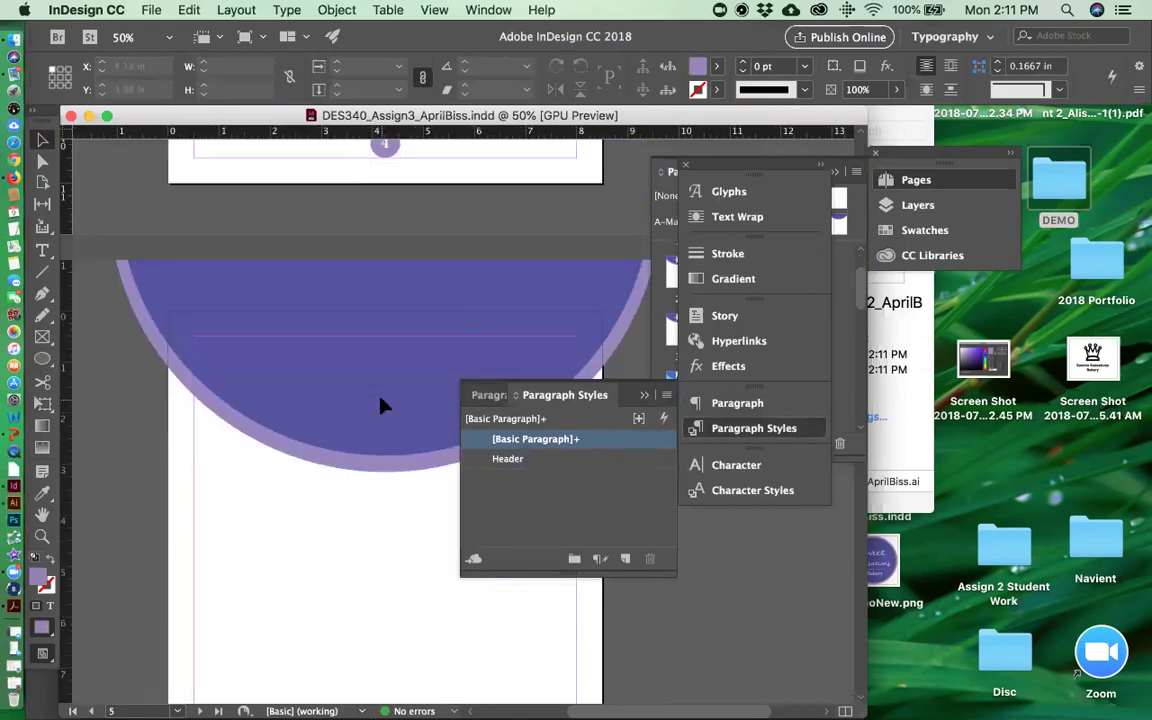
left_click(42, 250)
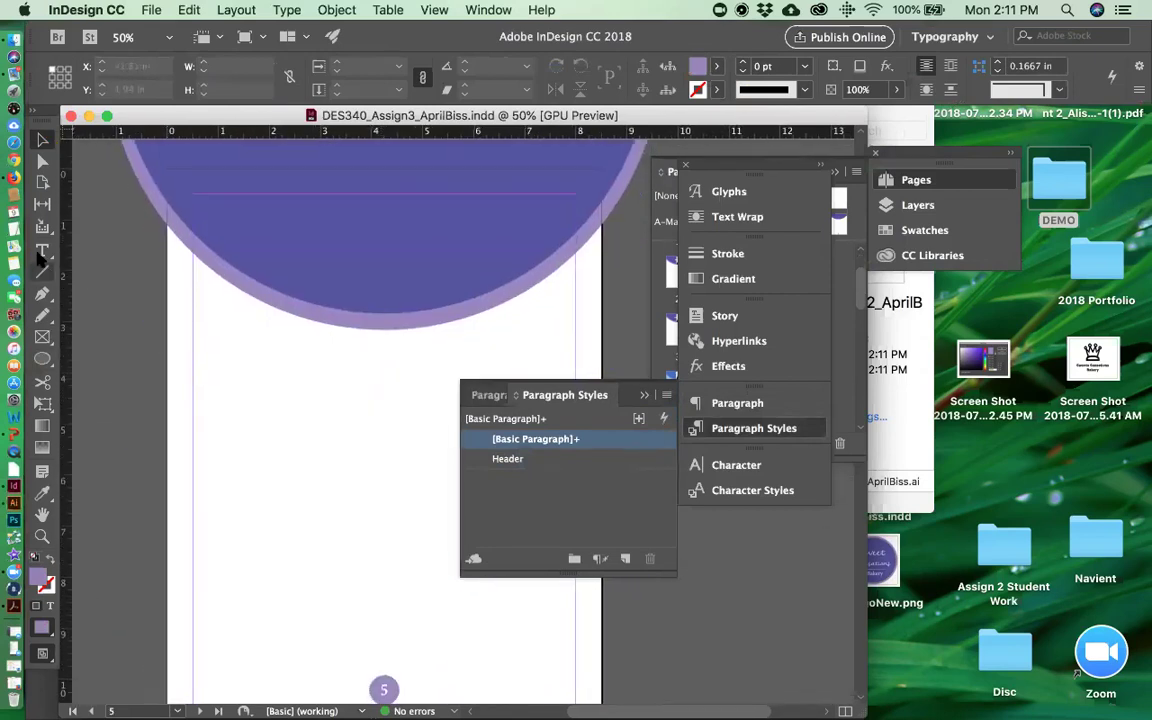
left_click_drag(195, 208, 576, 290)
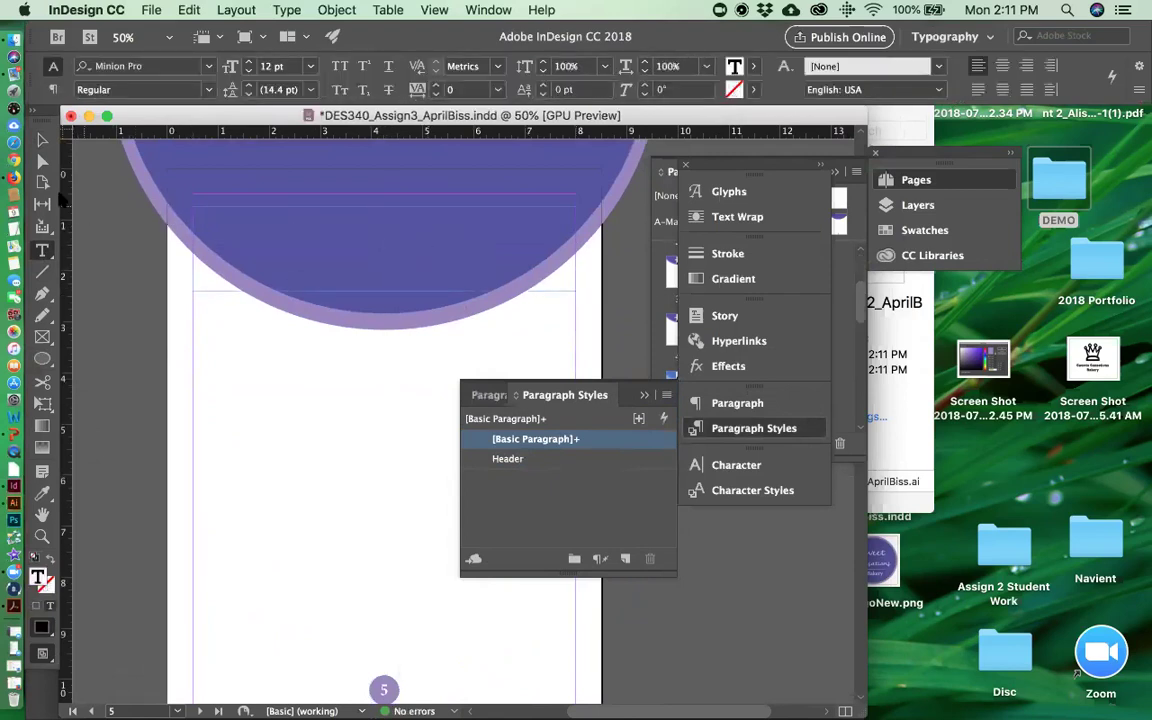
- Check the next required section on the assignment page in Firefox, and enter "Personality" in page 5's InDesign frame with the Header paragraph style
left_click(14, 178)
scroll(407, 389, "down", 1)
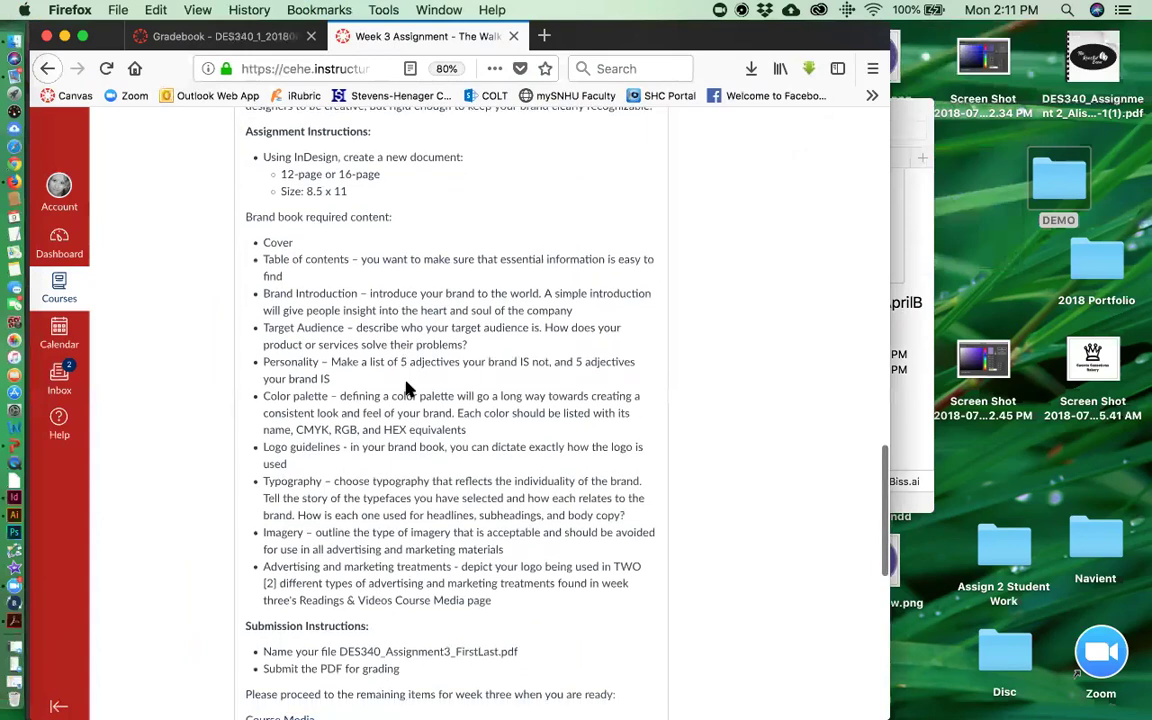
scroll(407, 389, "down", 1)
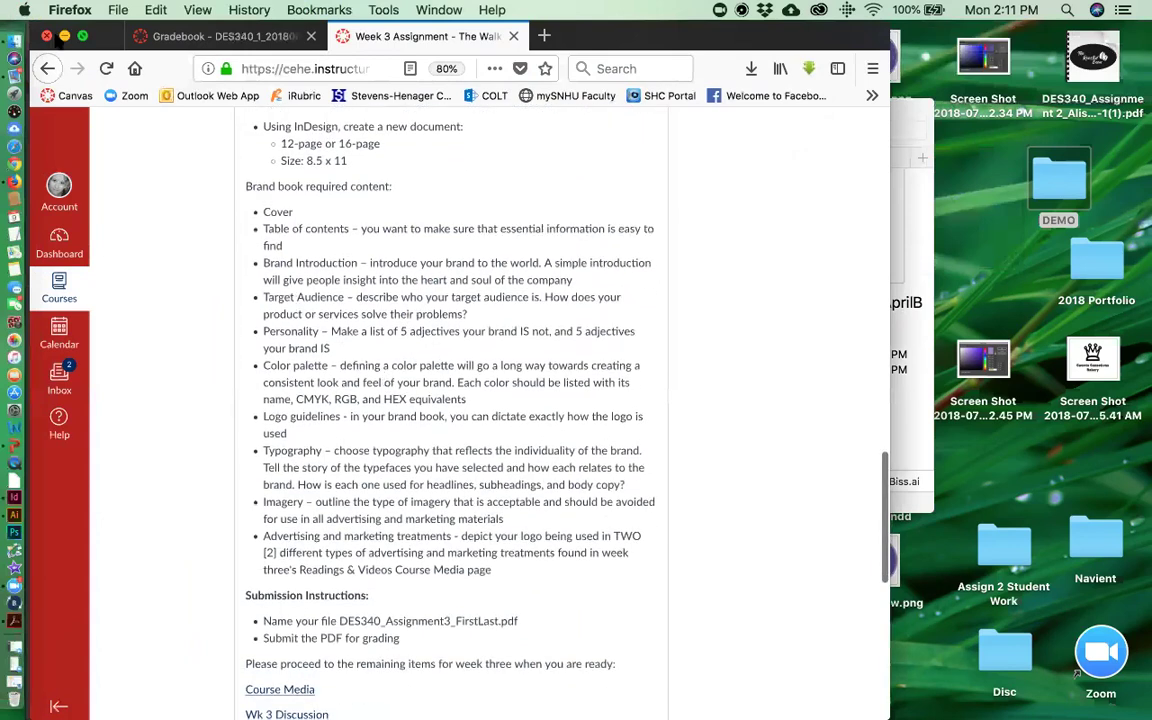
left_click(64, 36)
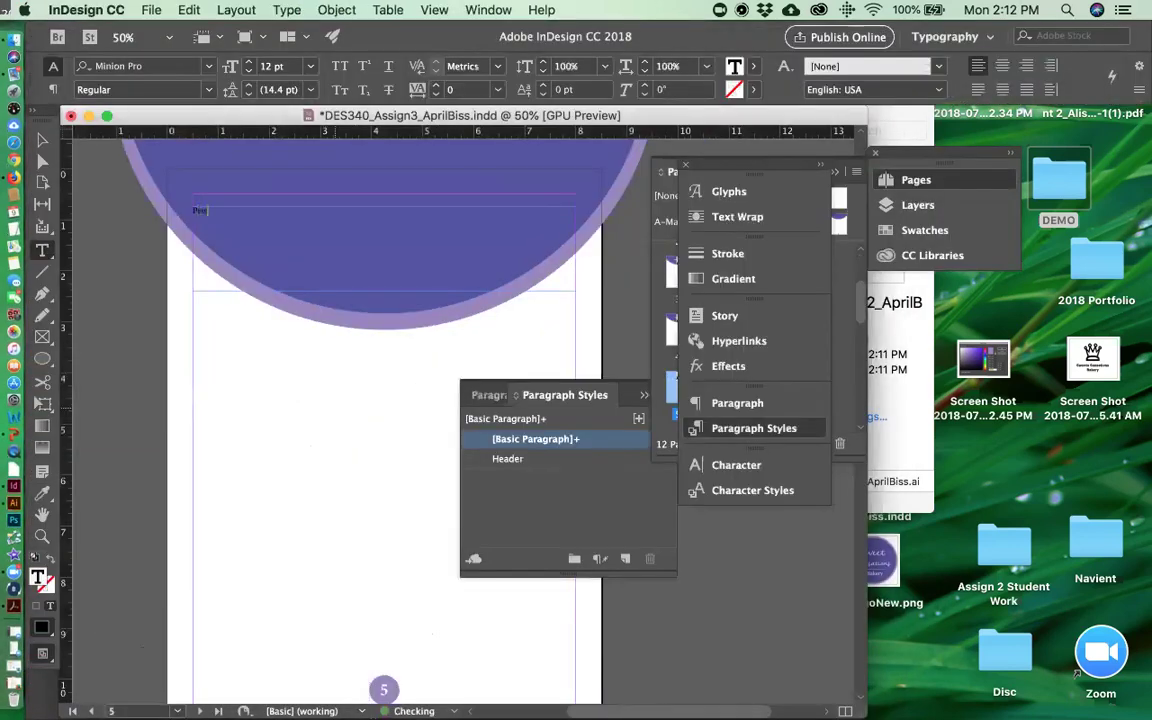
key("super+a")
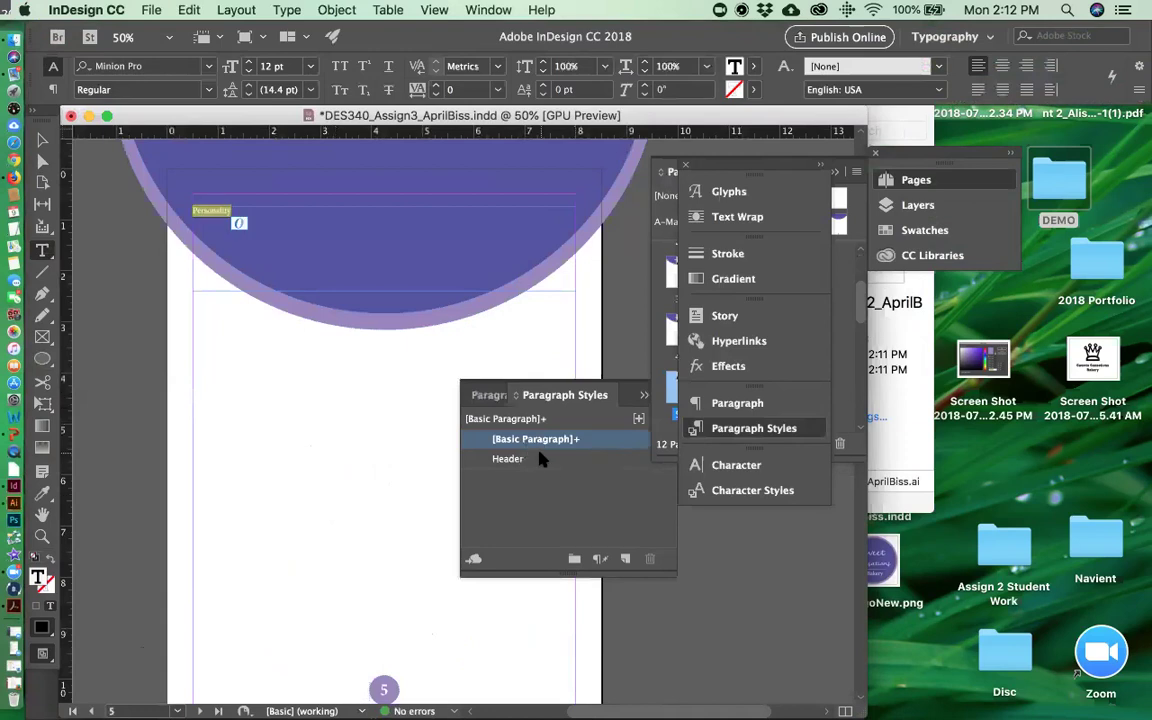
left_click(540, 458)
left_click(42, 140)
- Shorten the PERSONALITY text frame to about 0.38 in tall and set its Y position to 1.46 in
left_click_drag(384, 207, 384, 224)
left_click_drag(386, 292, 386, 244)
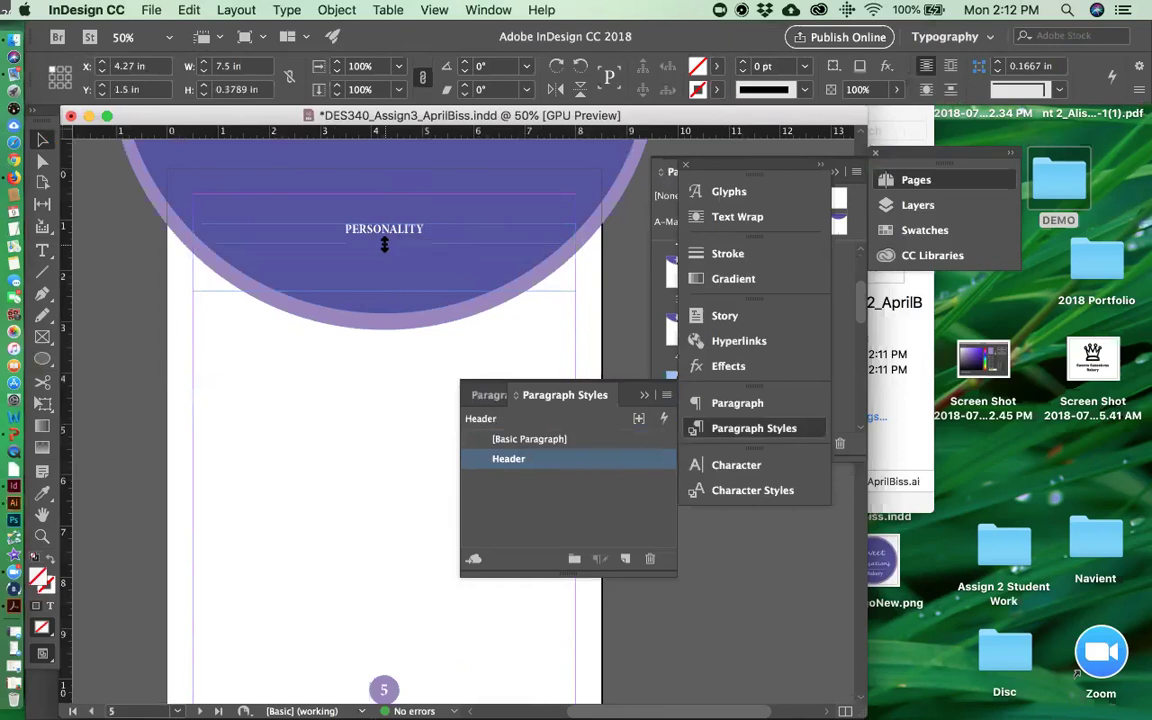
triple_click(132, 90)
type("1.46")
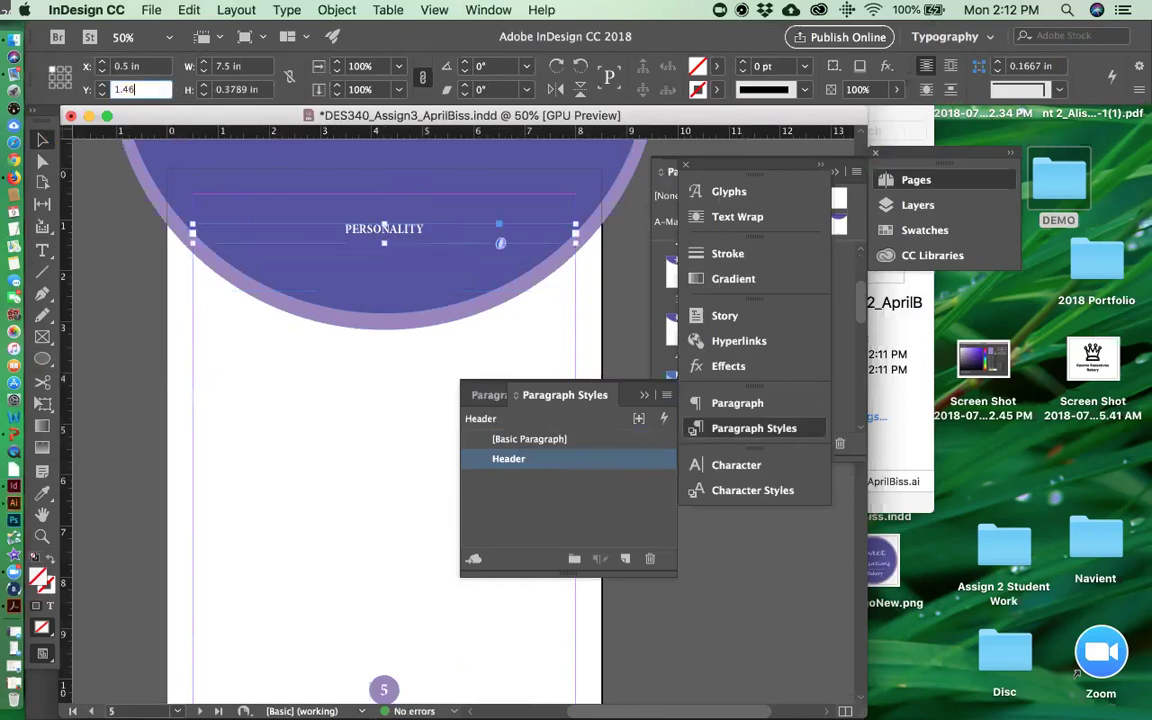
key("Return")
- Save the document and copy "Color palette" from the assignment's required content list in Firefox
left_click(231, 372)
key("super+s")
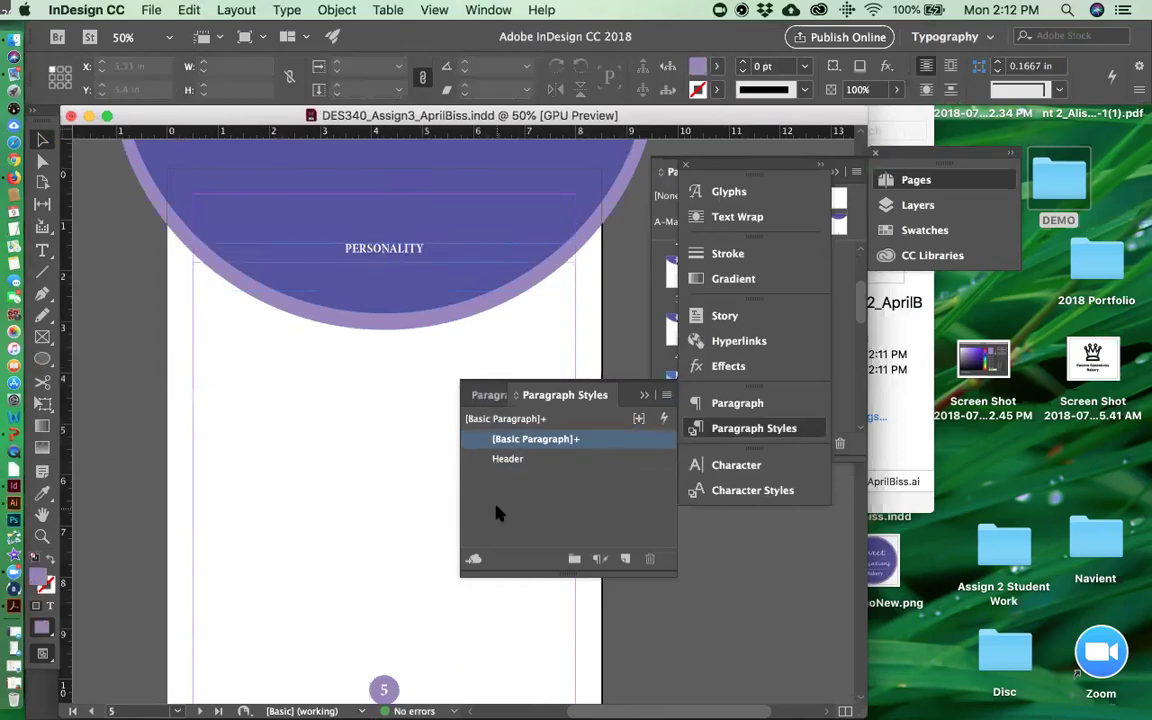
scroll(409, 478, "down", 10)
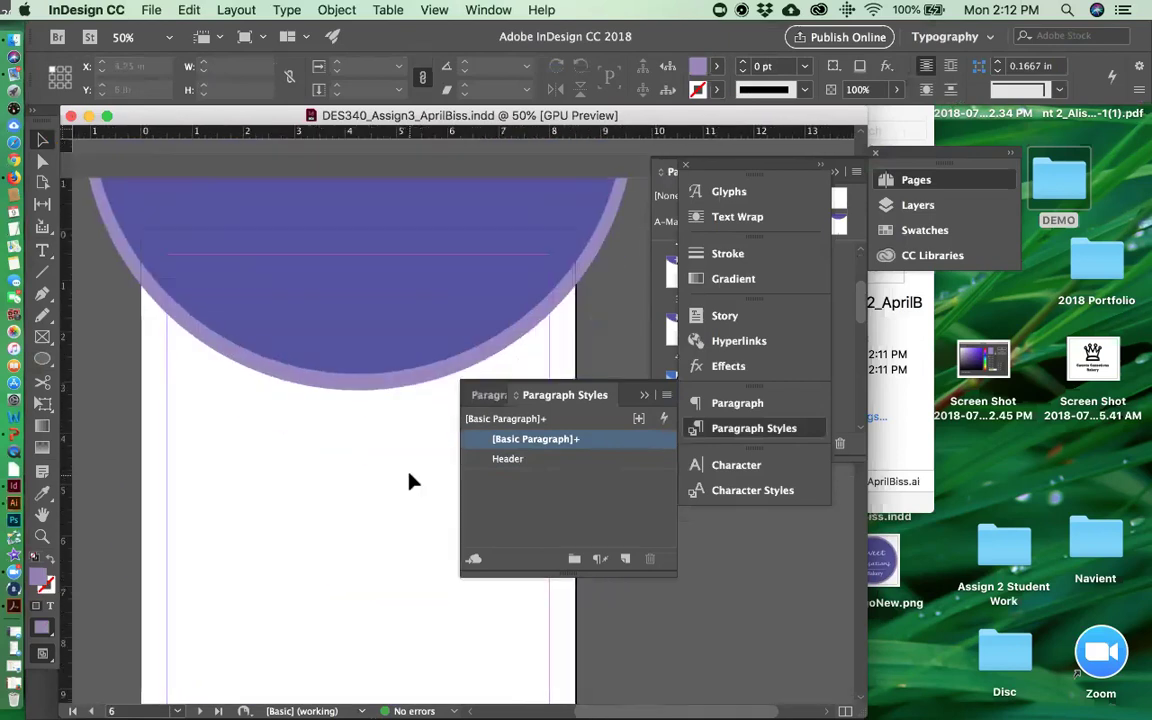
left_click(14, 172)
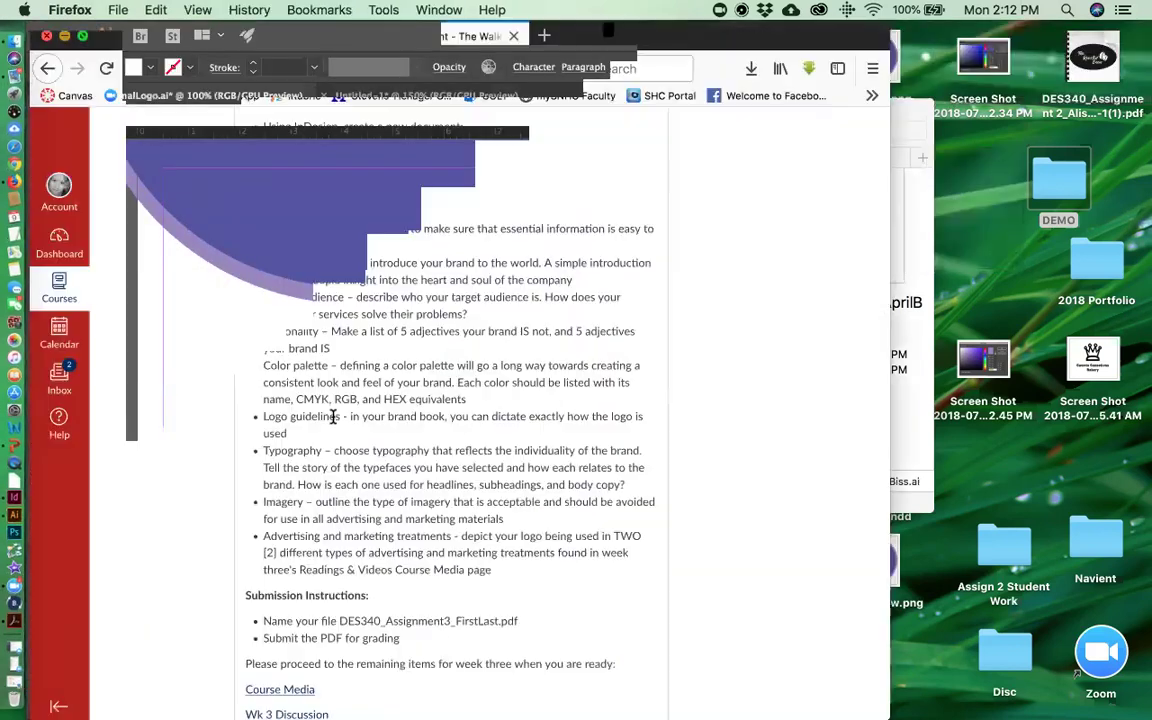
scroll(333, 419, "down", 2)
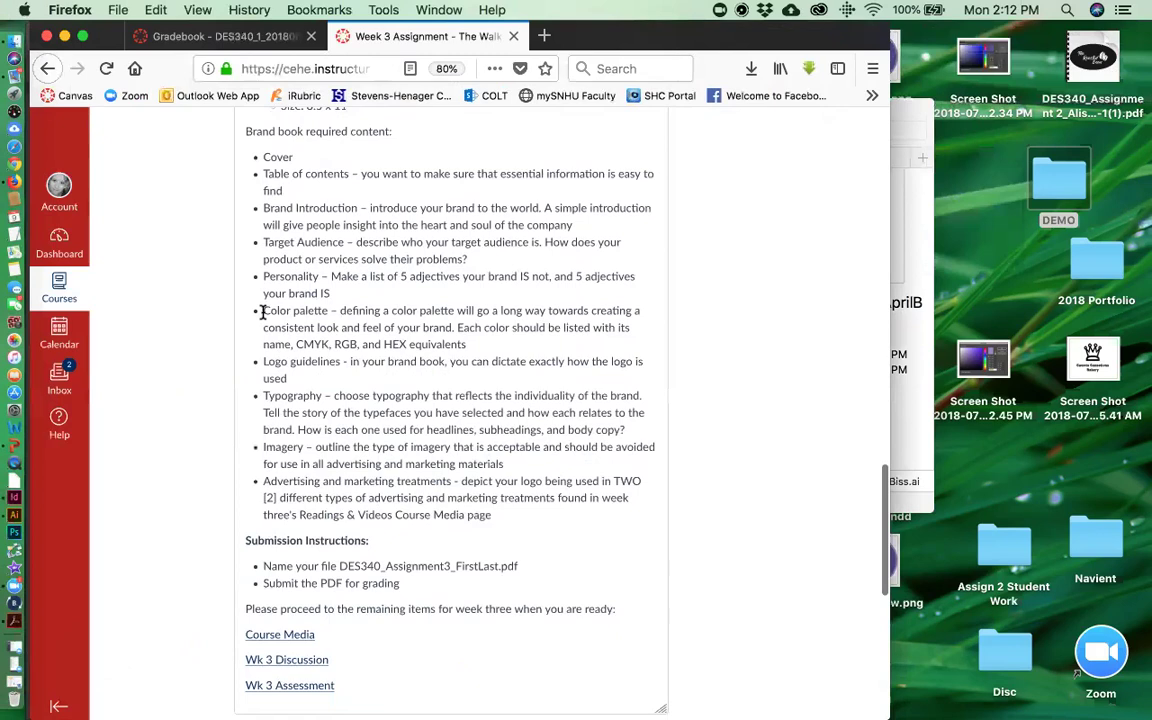
left_click_drag(262, 312, 328, 312)
key("cmd+c")
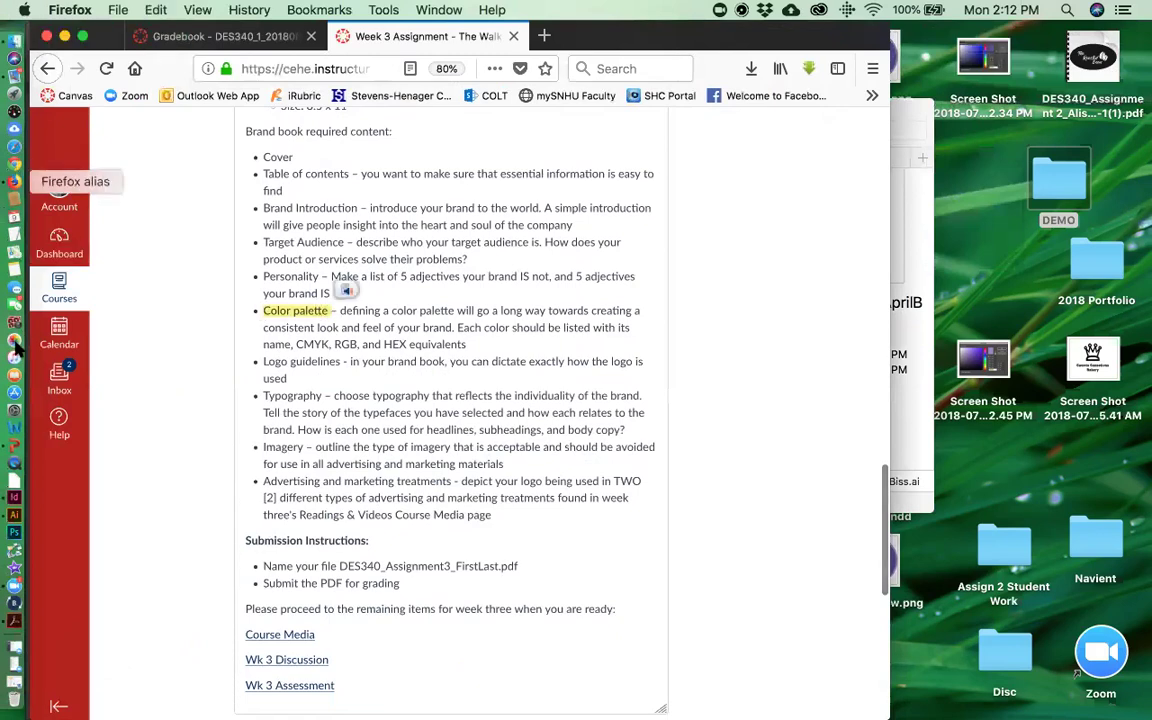
- Return to InDesign, paste "Color palette" into a new margin-to-margin text frame in page 6's purple header, and apply the Header paragraph style
left_click(14, 489)
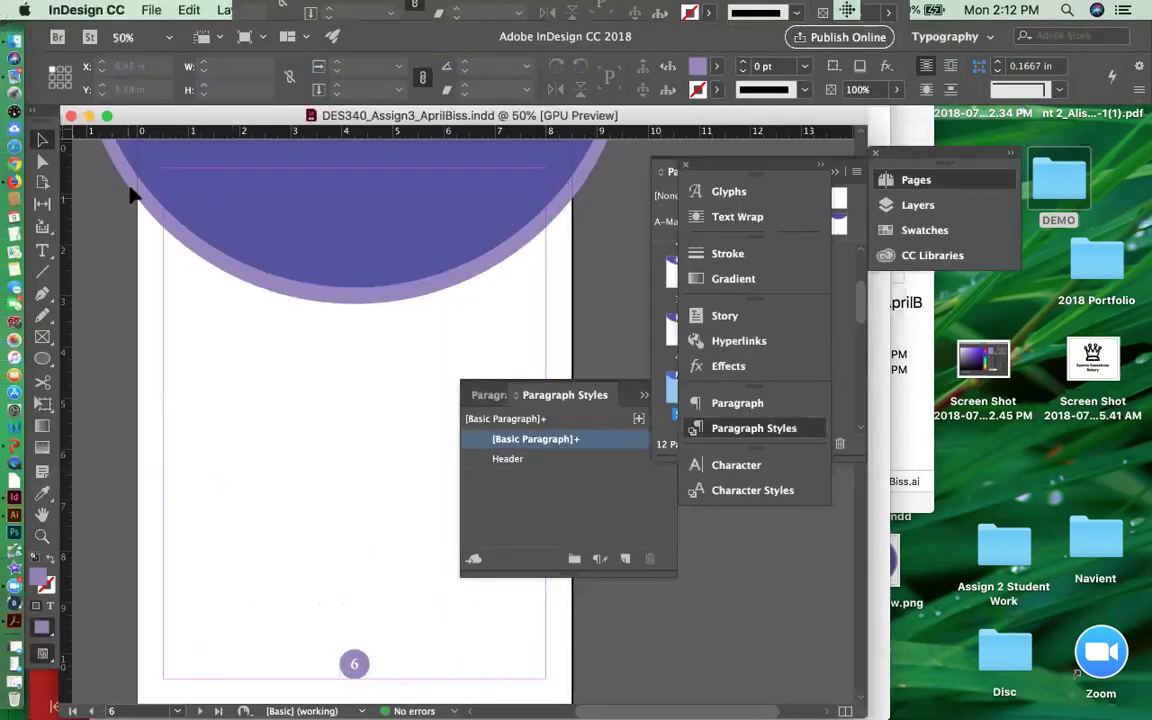
key("t")
left_click_drag(164, 169, 550, 280)
key("cmd+v")
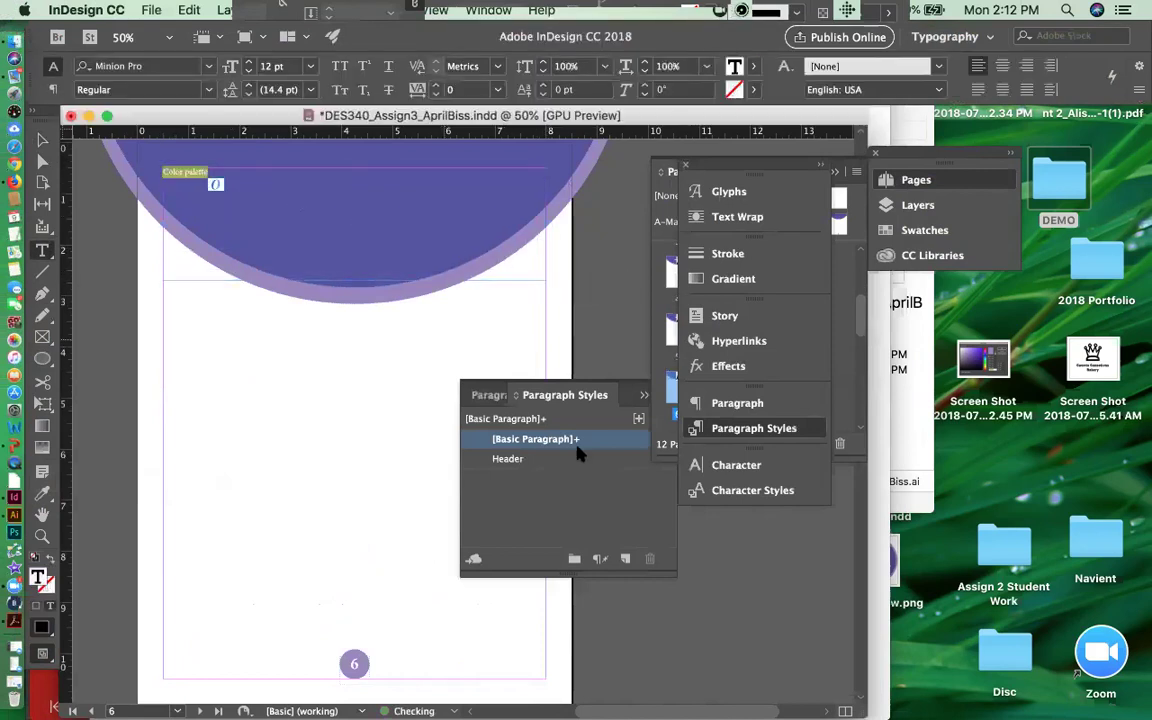
left_click(558, 458)
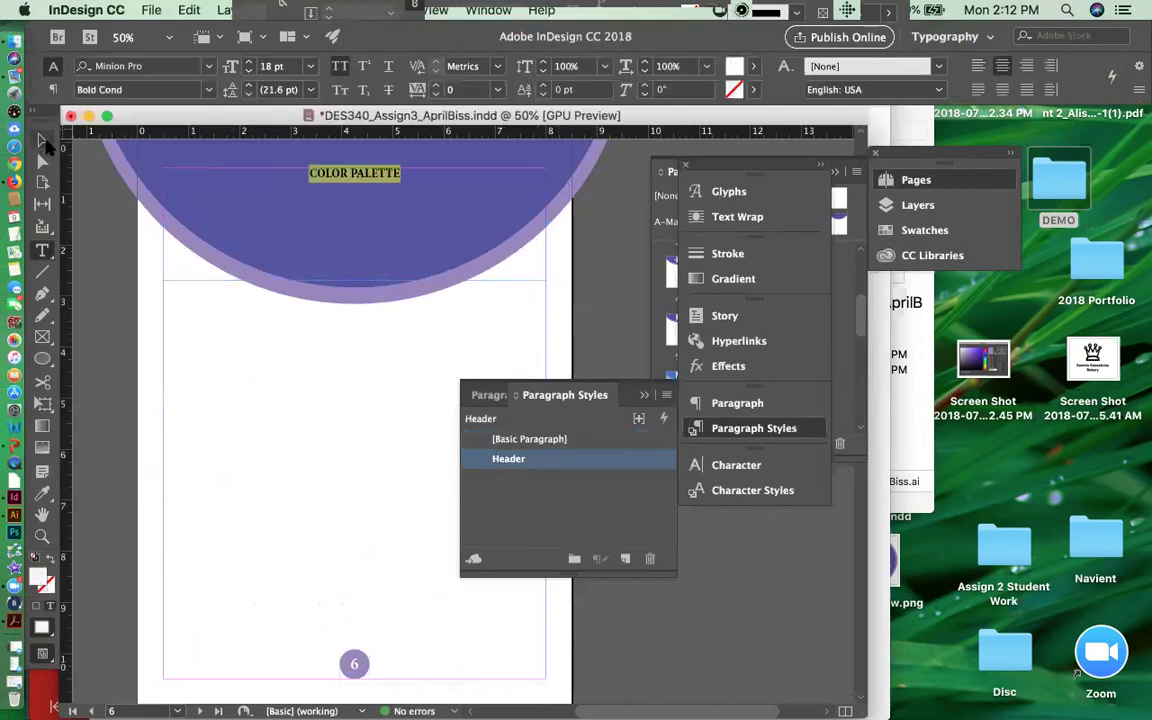
left_click(42, 140)
- Shorten the COLOR PALETTE text frame to about 0.46 in tall and set its Y position to 1.46 in
left_click_drag(356, 169, 356, 200)
left_click_drag(355, 280, 355, 222)
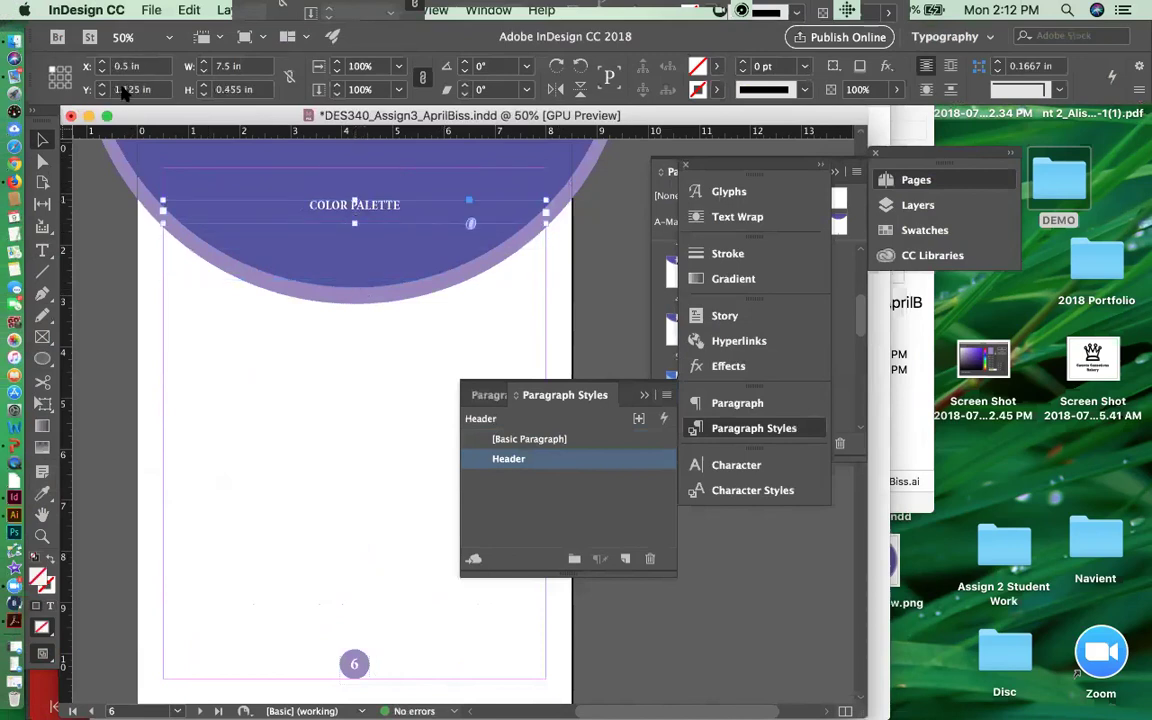
left_click_drag(124, 91, 181, 91)
key("Return")
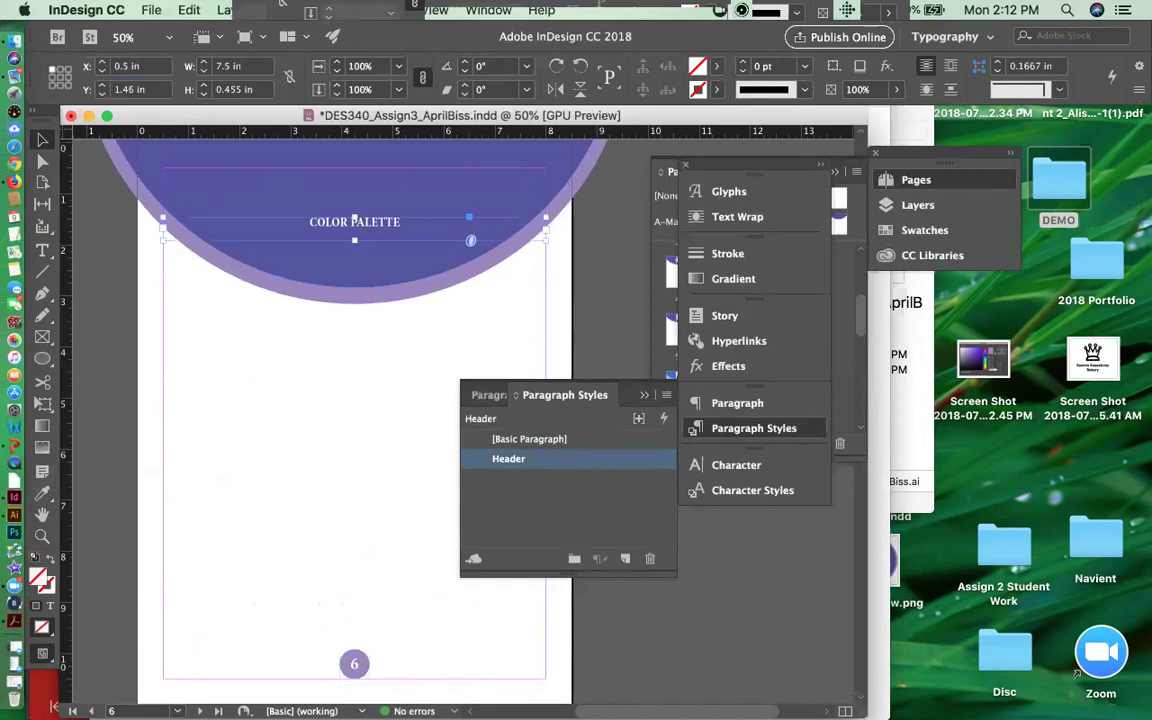
- Save the document and copy "Logo guidelines" from the assignment's required content list in Firefox
key("super+s")
scroll(378, 386, "down", 10)
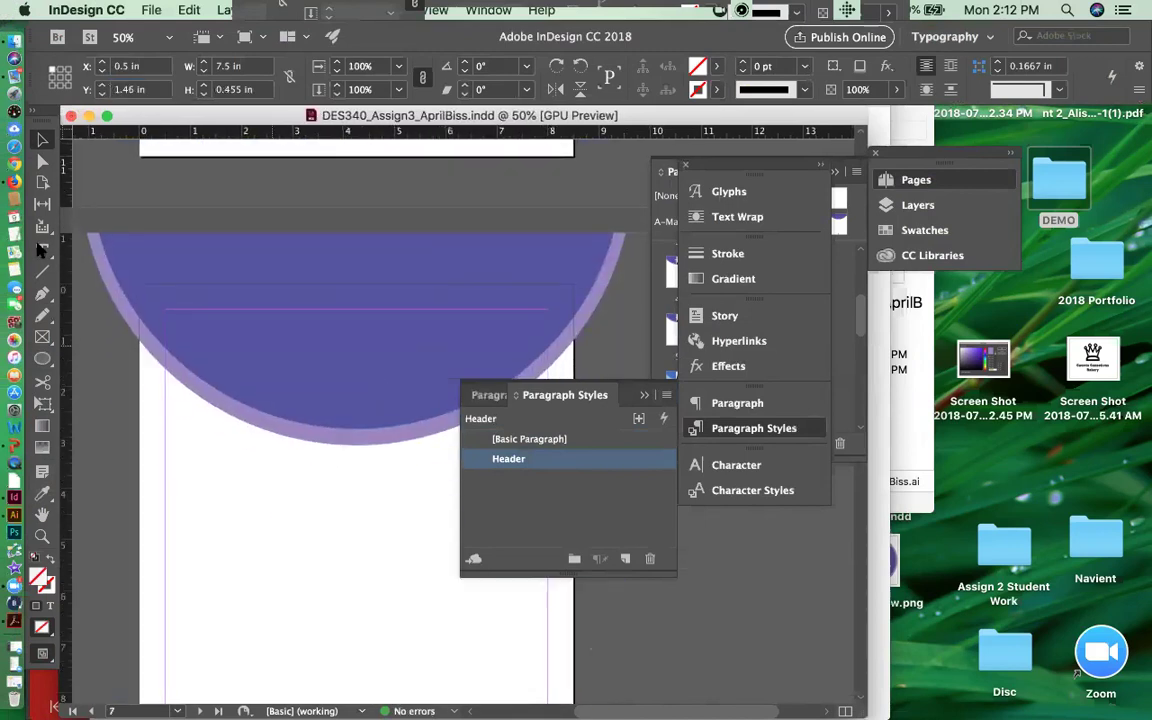
left_click(14, 173)
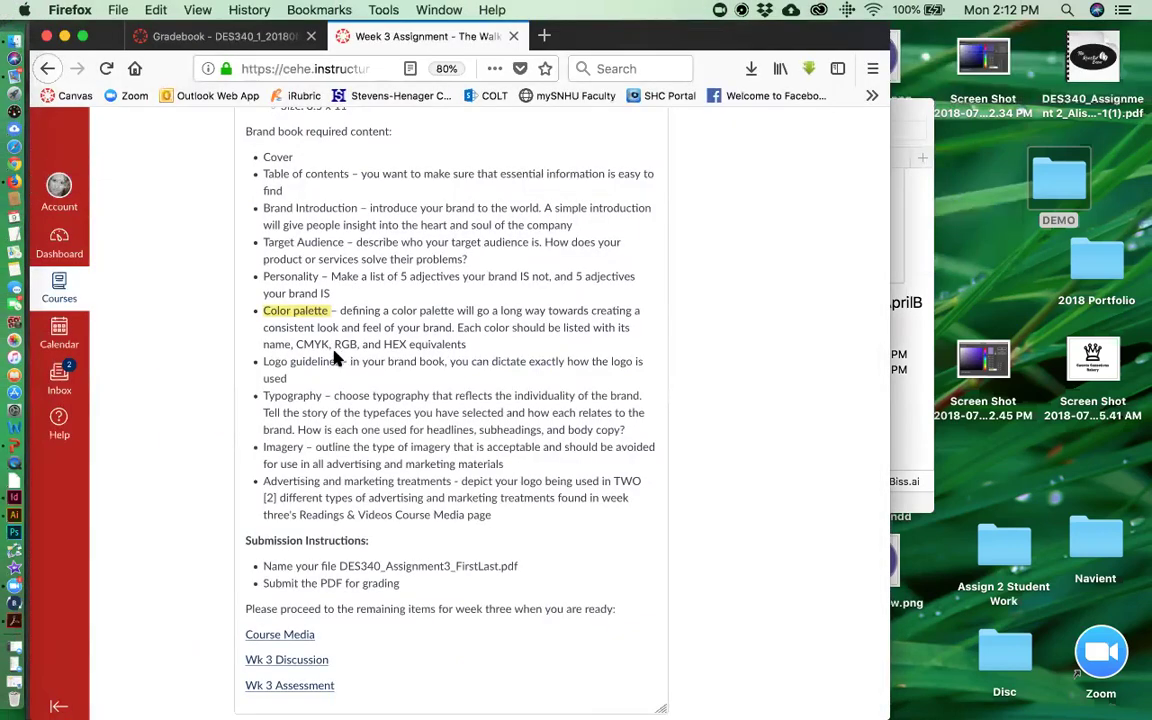
mouse_move(268, 364)
left_mouse_down()
mouse_move(342, 362)
mouse_move(12, 268)
mouse_move(13, 500)
mouse_move(85, 338)
mouse_move(110, 330)
mouse_move(337, 376)
mouse_move(500, 360)
mouse_move(490, 356)
left_mouse_up()
- Paste "Logo guidelines" into a new margin-to-margin text frame in page 7's purple header in InDesign and apply the Header paragraph style
left_click_drag(165, 313, 224, 316)
left_click(545, 459)
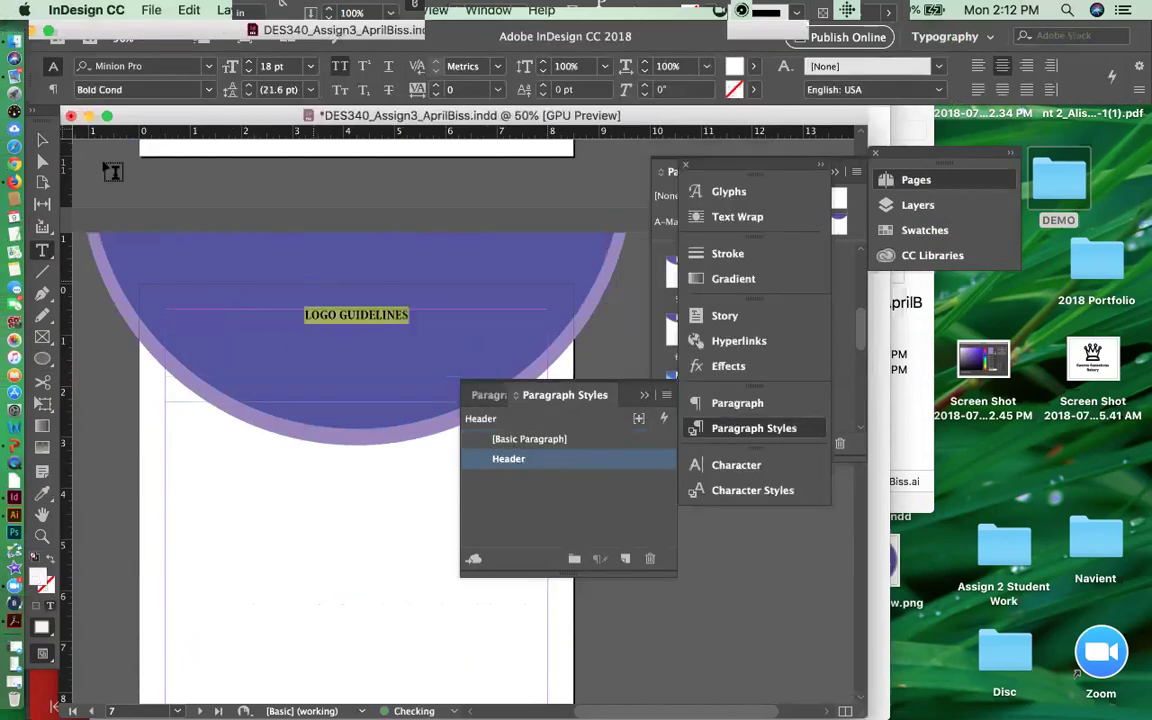
left_click(42, 141)
- Shorten the LOGO GUIDELINES text frame to about 0.38 in tall and set its Y position to 1.46 in
left_click_drag(357, 318, 357, 386)
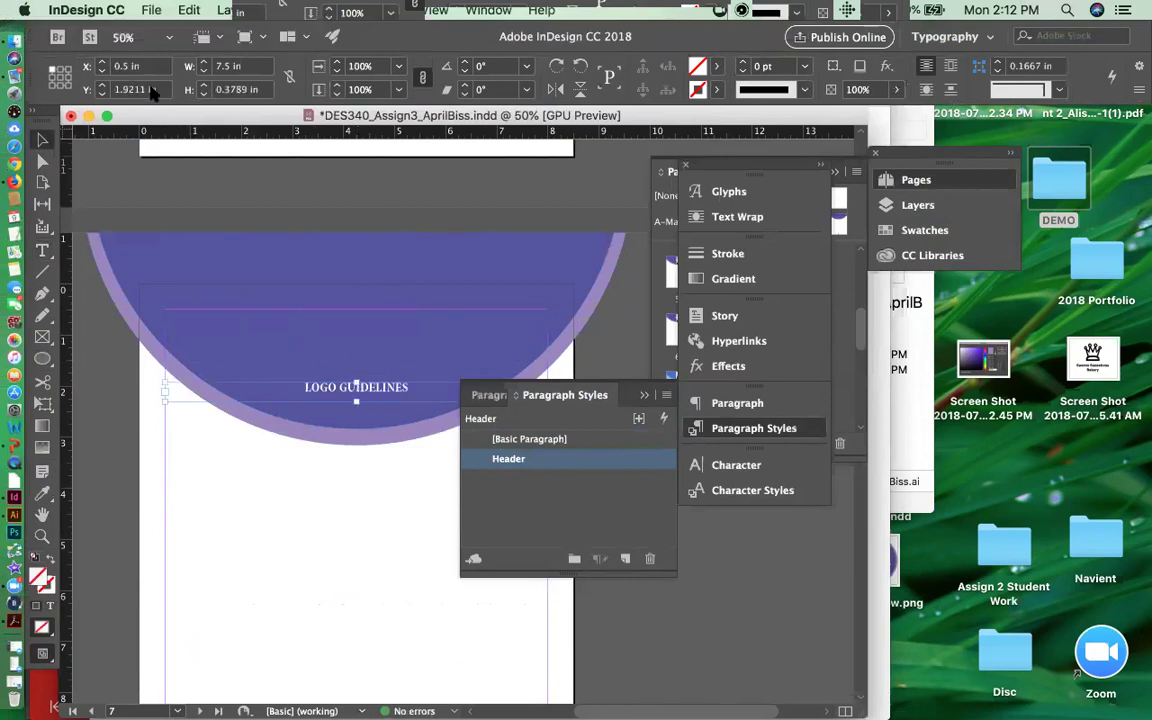
left_click(148, 90)
type("1.46")
key("Return")
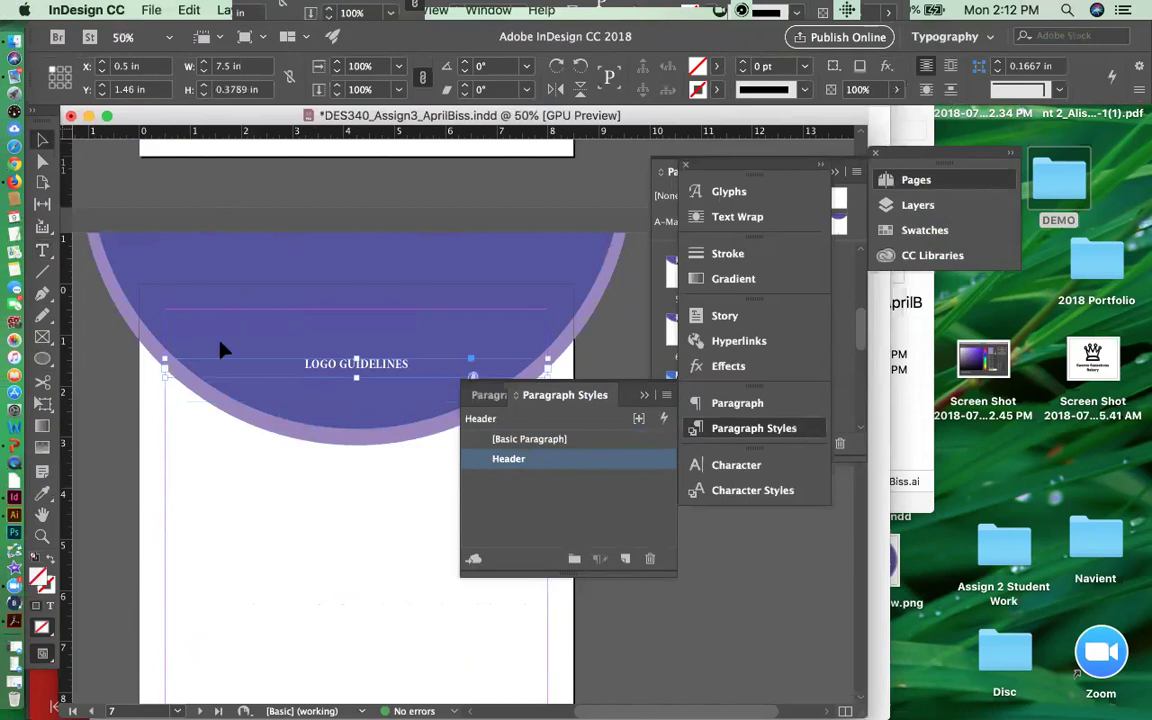
- Save the document and copy "Typography" from the assignment's required content list in Firefox
scroll(224, 355, "down", 10)
key("super+s")
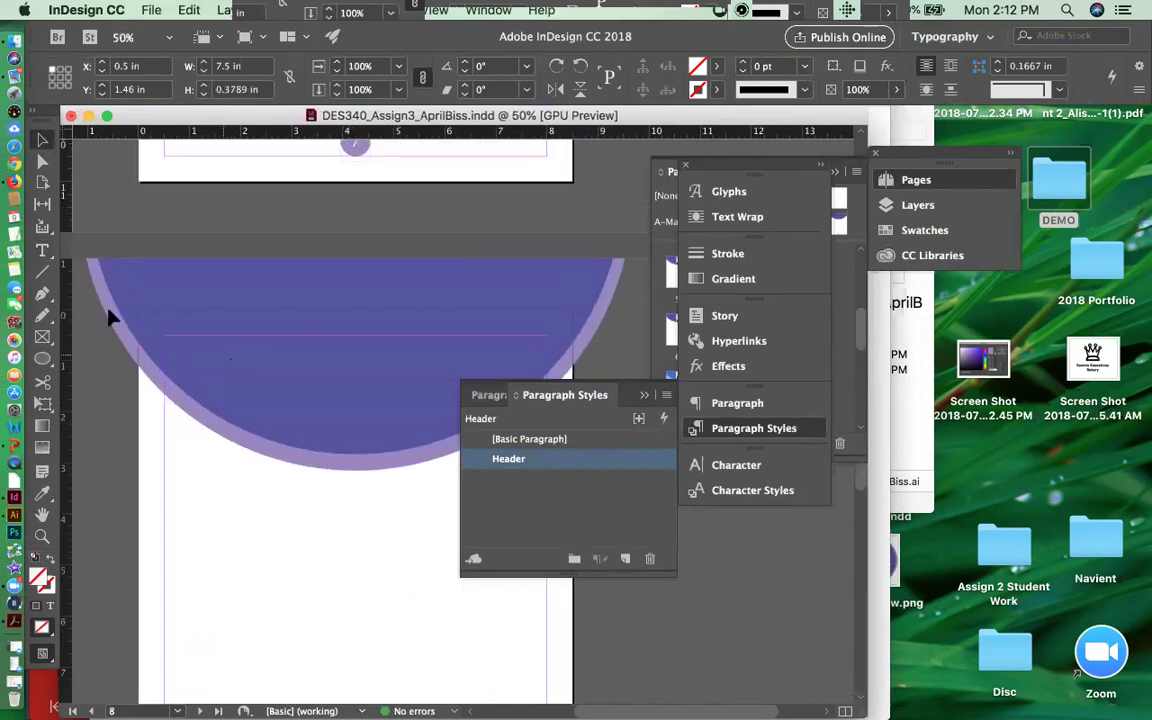
left_click(14, 162)
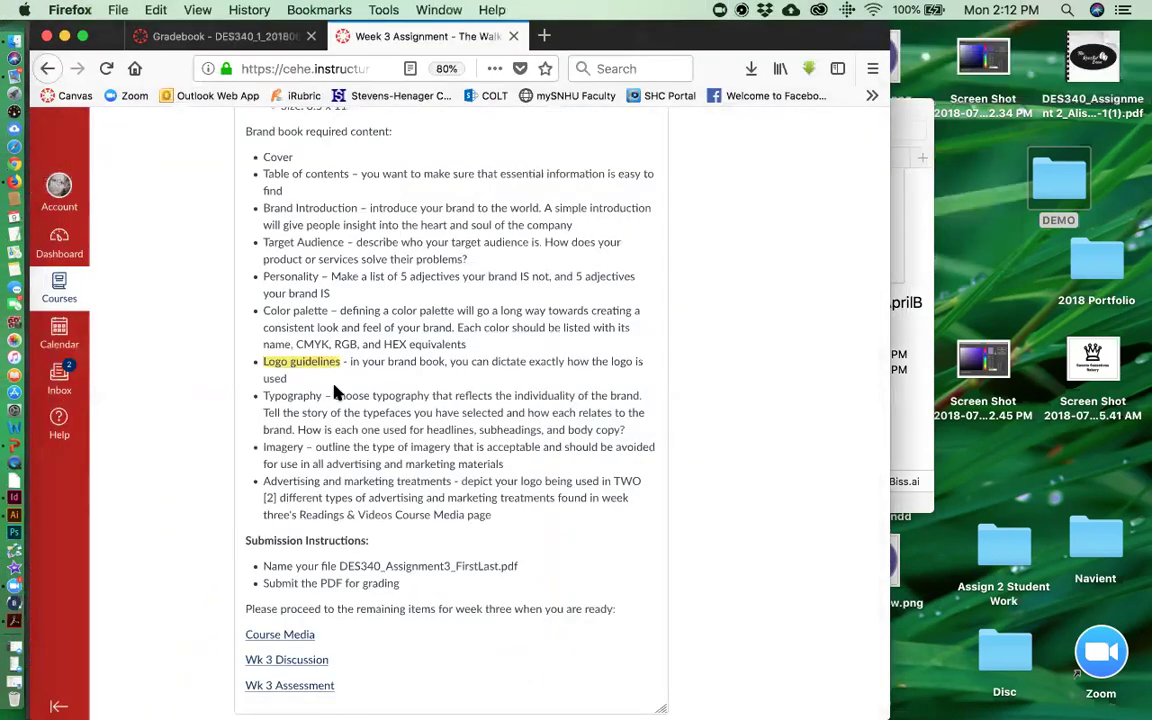
scroll(262, 333, "down", 2)
double_click(292, 324)
key("super+c")
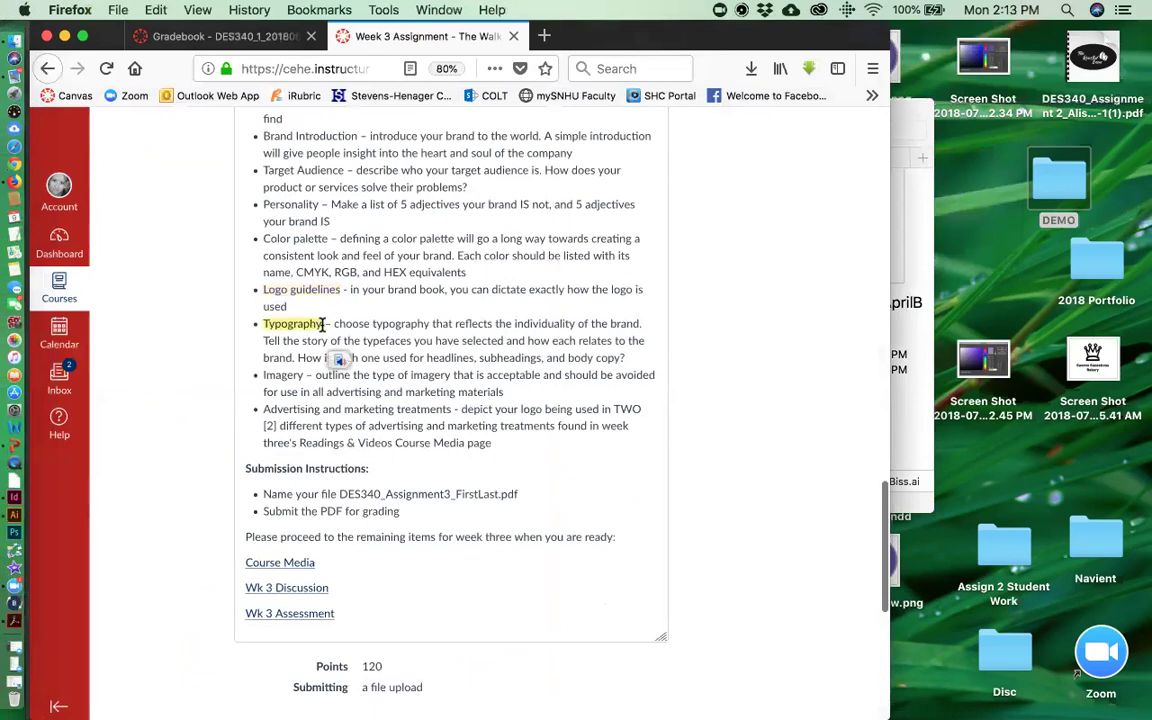
- Return to InDesign and paste "Typography" into a new margin-to-margin text frame in page 8's purple header
left_click(65, 36)
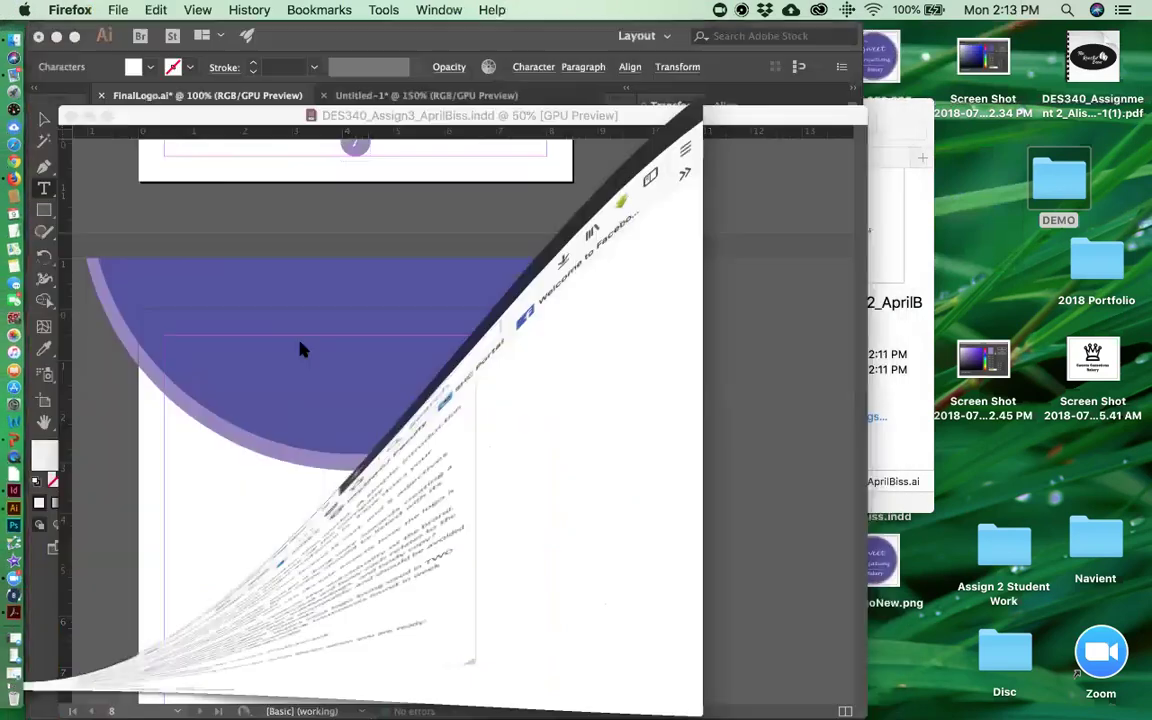
left_click_drag(163, 338, 537, 431)
key("super+v")
- Add a text frame about 2.13 in tall in page 9's purple header, enter "Imagery", and fit the frame's width to the margins
scroll(316, 557, "down", 3)
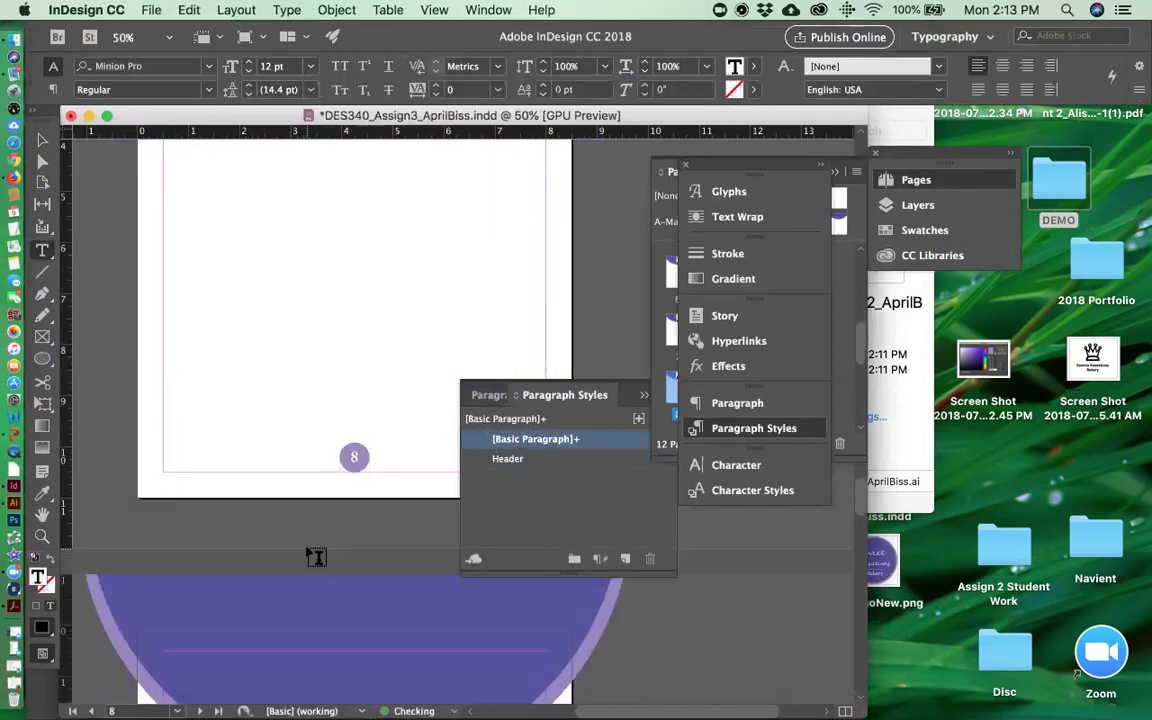
left_click_drag(161, 257, 543, 358)
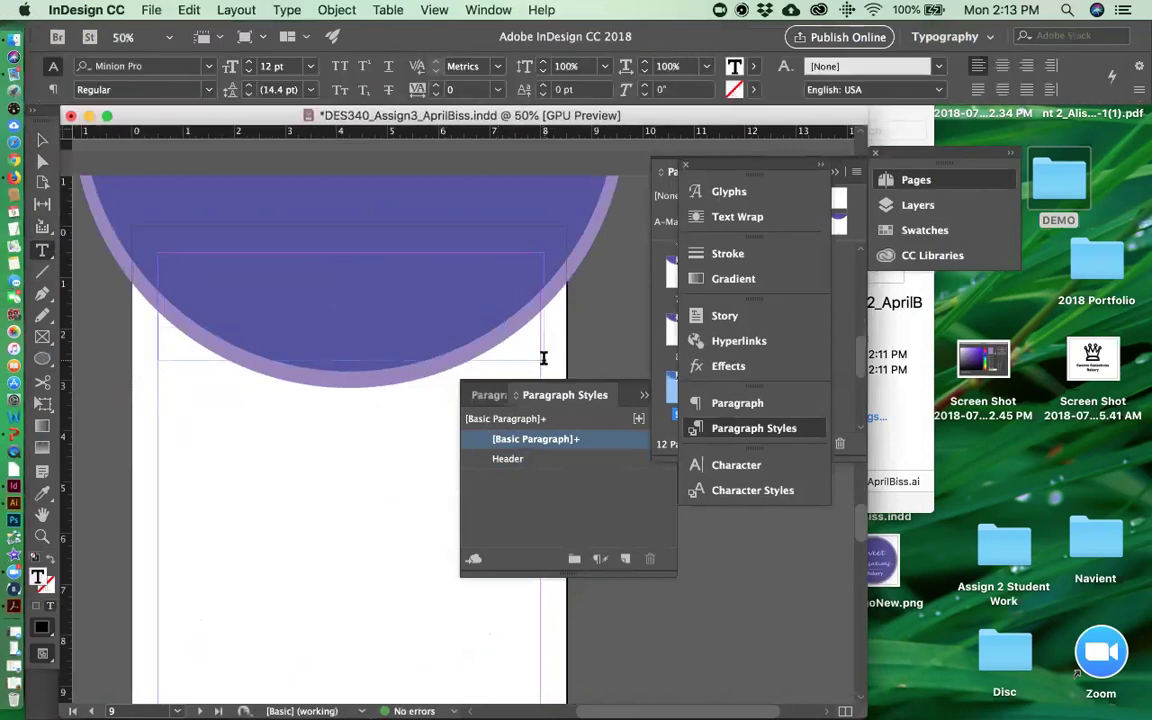
left_click(42, 140)
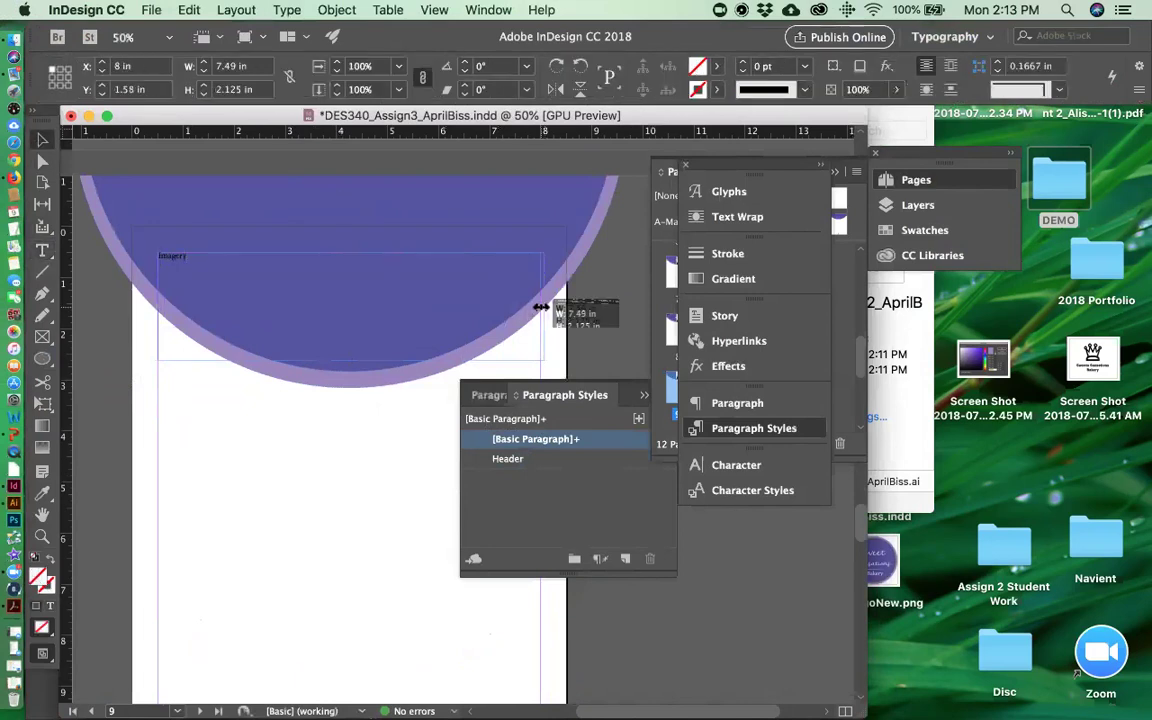
left_click(386, 514)
- Go on to page 10 and copy "Advertising and marketing treatments" from the assignment's required content list in Firefox
scroll(390, 517, "up", 3)
scroll(390, 517, "down", 2)
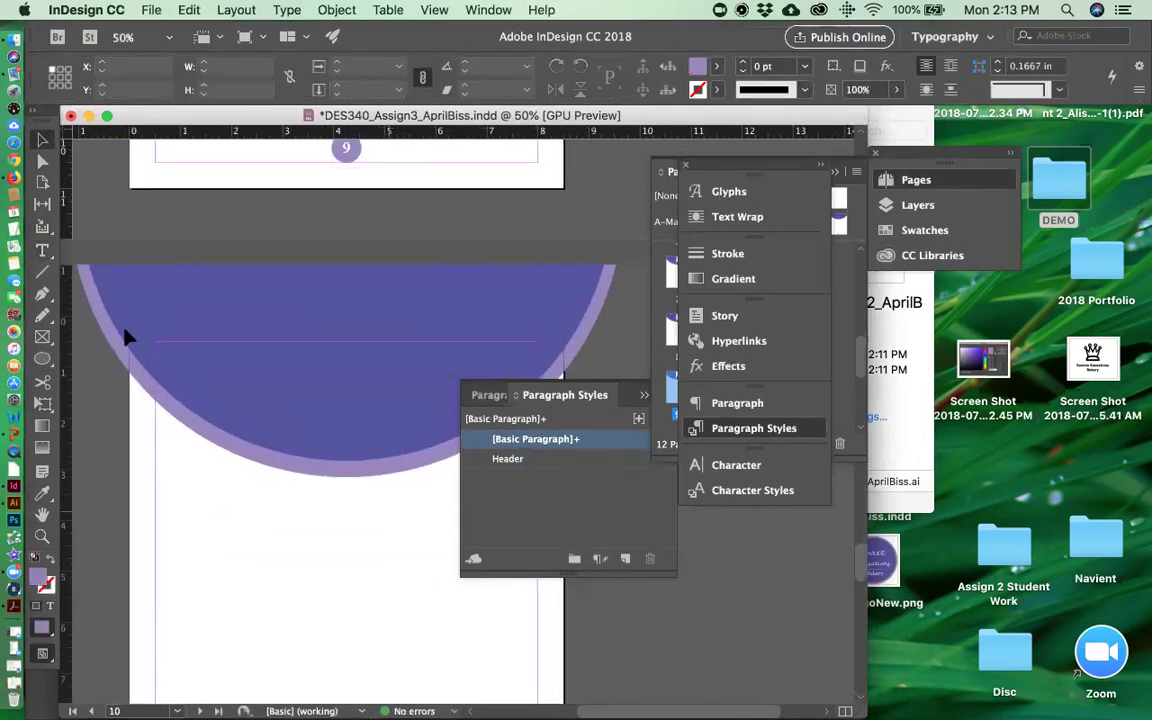
left_click(14, 176)
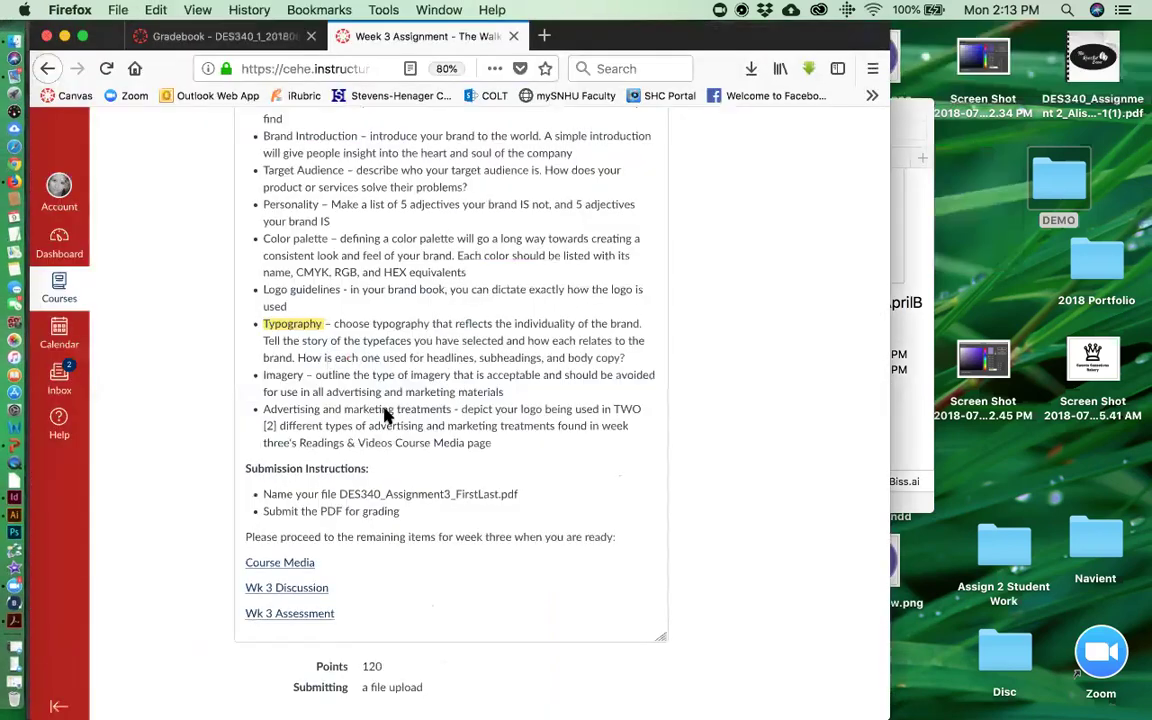
left_click_drag(263, 409, 452, 409)
key("super+c")
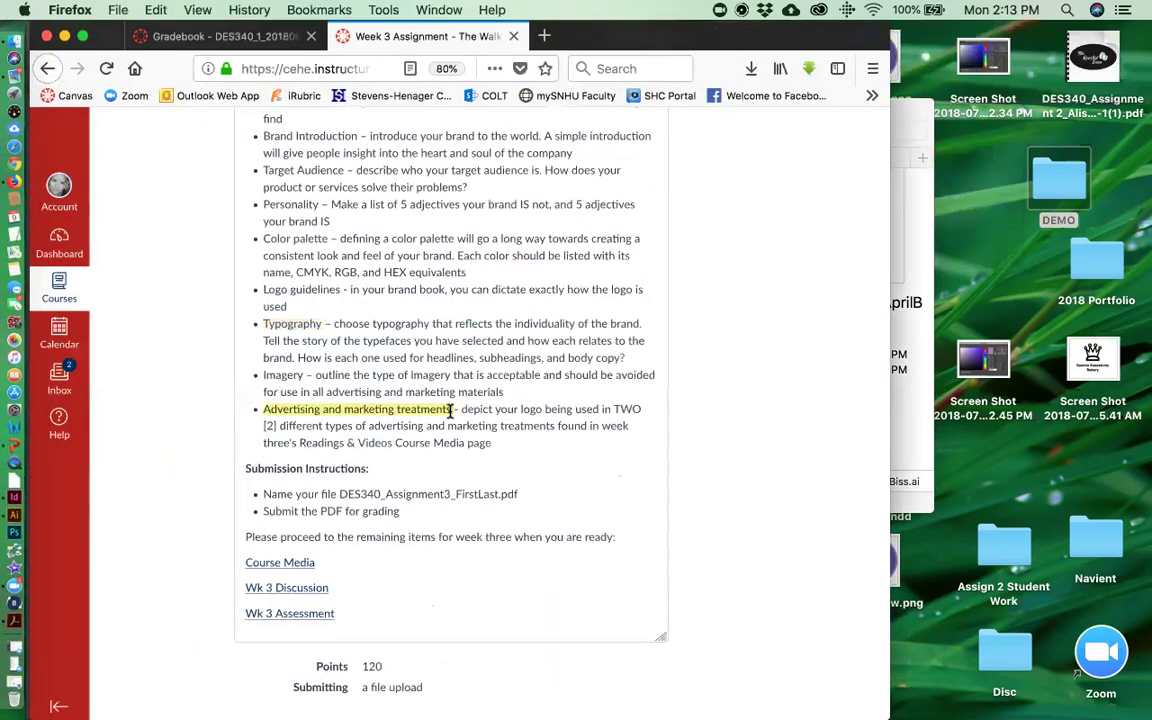
- Return to InDesign, paste "Advertising and marketing treatments" into a new margin-to-margin text frame in page 10's purple header, and apply the Header paragraph style
left_click(14, 443)
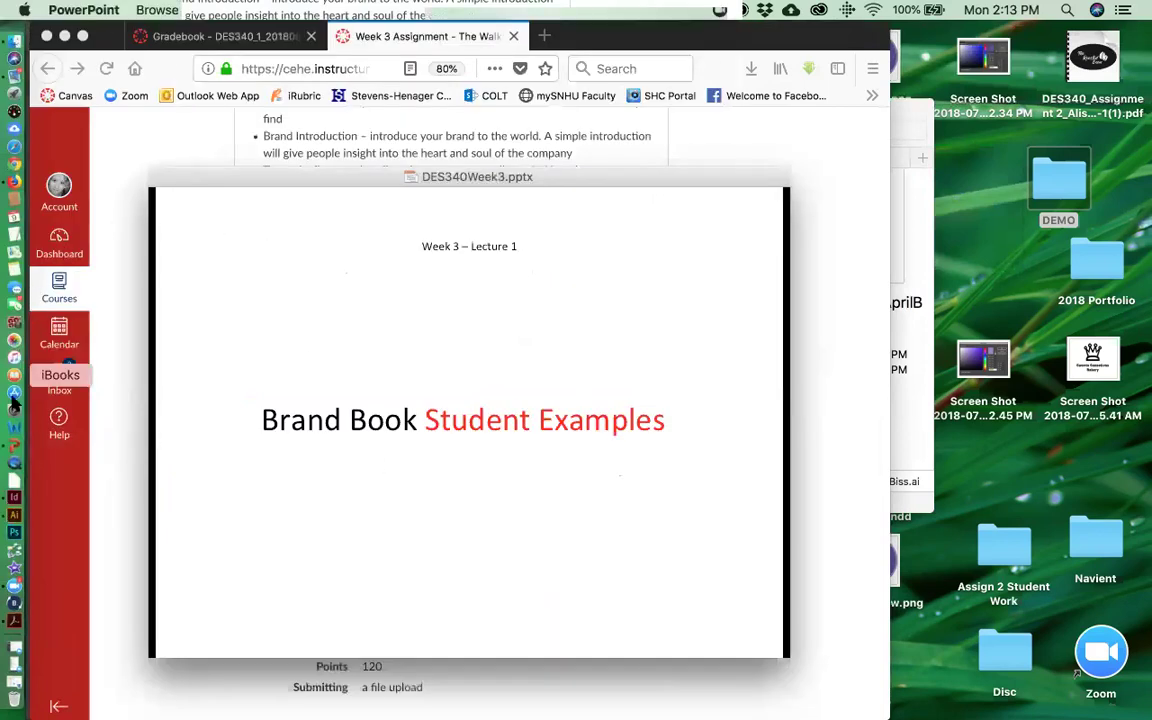
left_click(14, 497)
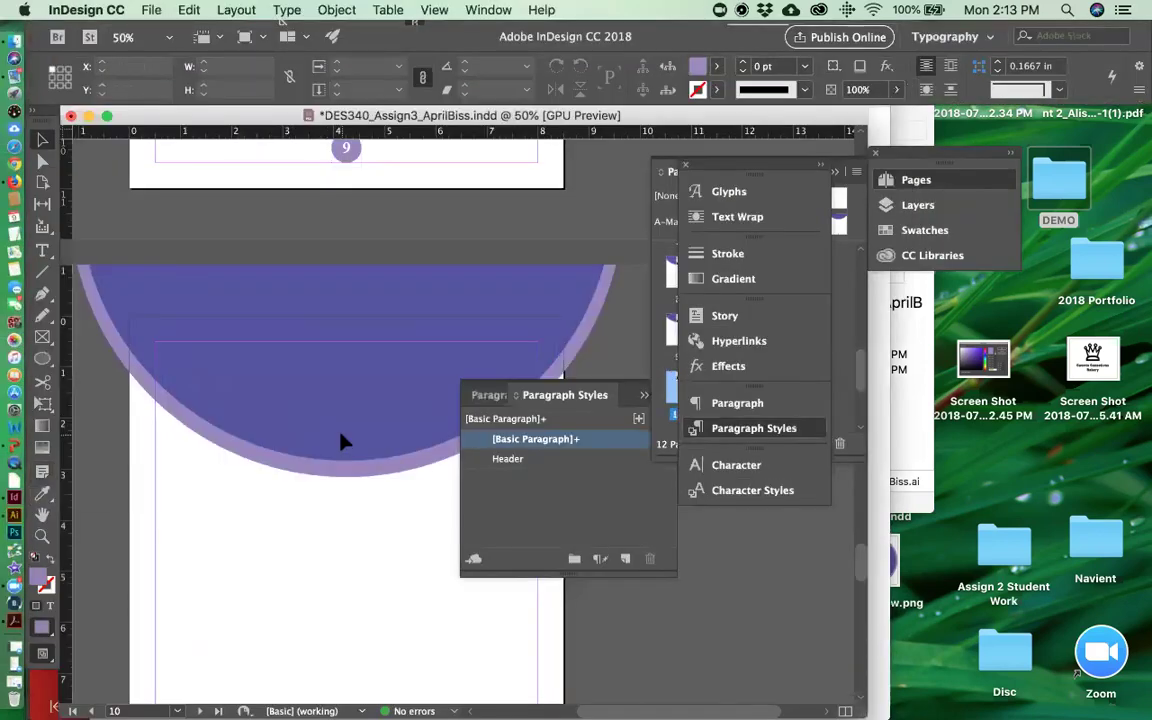
scroll(304, 385, "down", 1)
left_click(44, 251)
left_click_drag(162, 249, 541, 371)
key("super+v")
key("super+a")
left_click(541, 463)
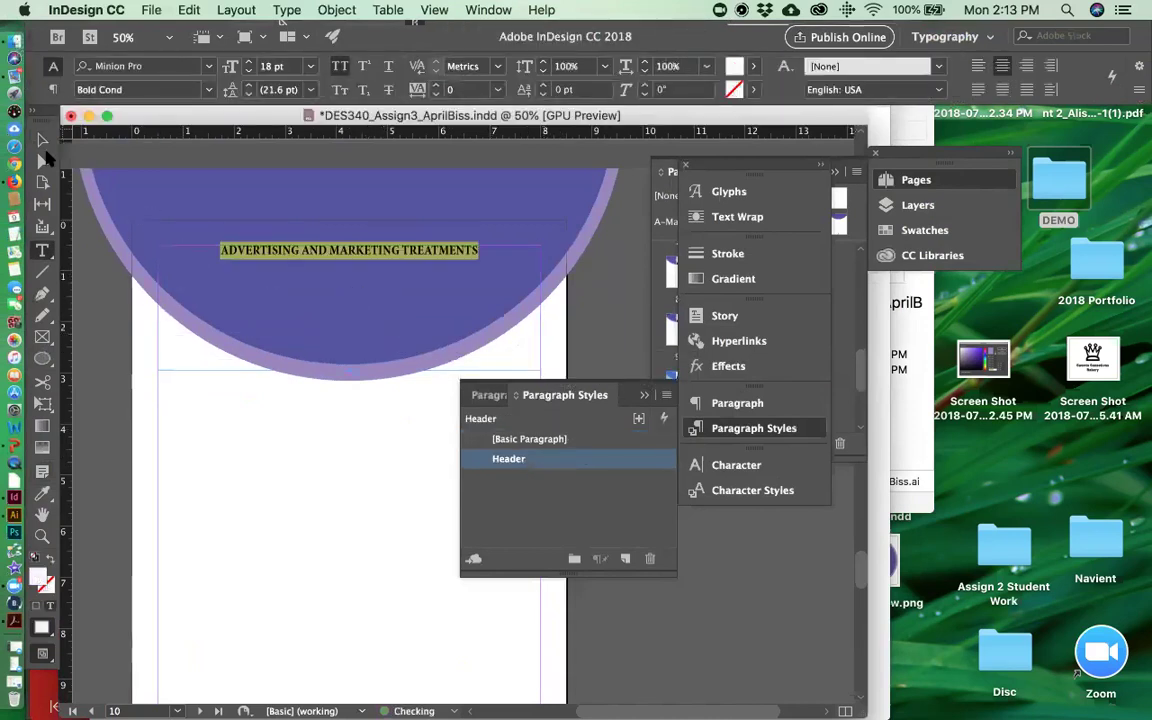
- Shorten page 10's title frame to 0.455 in tall and set its Y position to 1.46 in
key("Escape")
left_click_drag(349, 370, 349, 268)
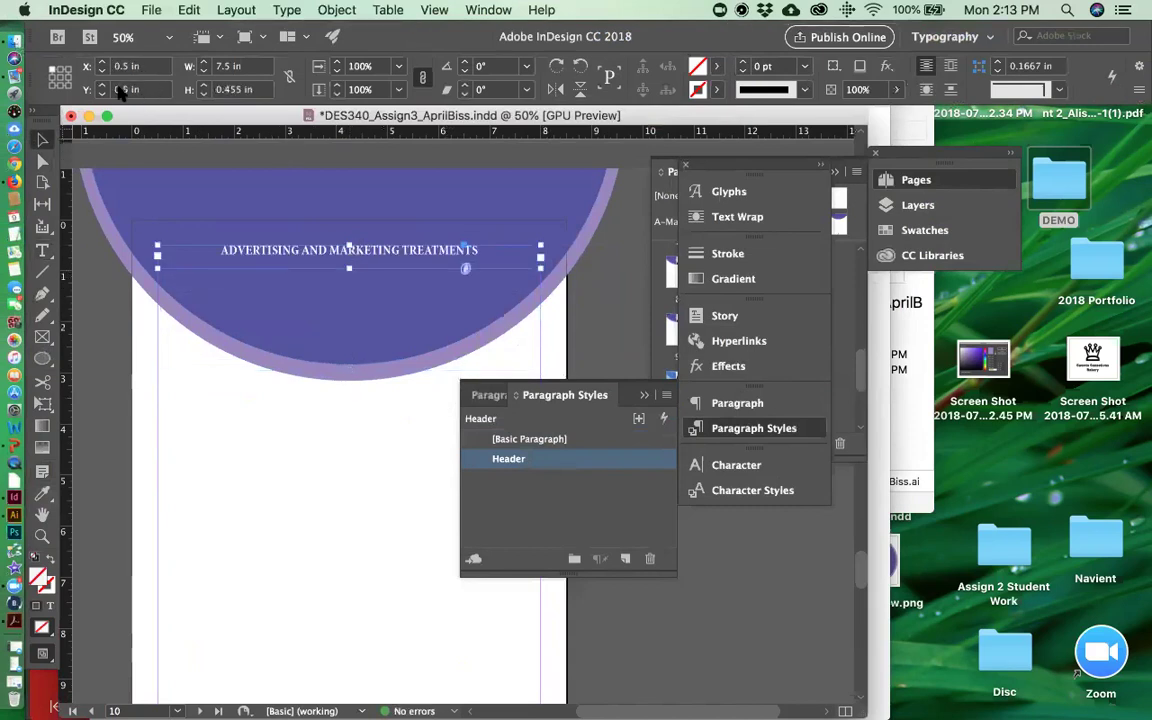
left_click_drag(121, 91, 180, 92)
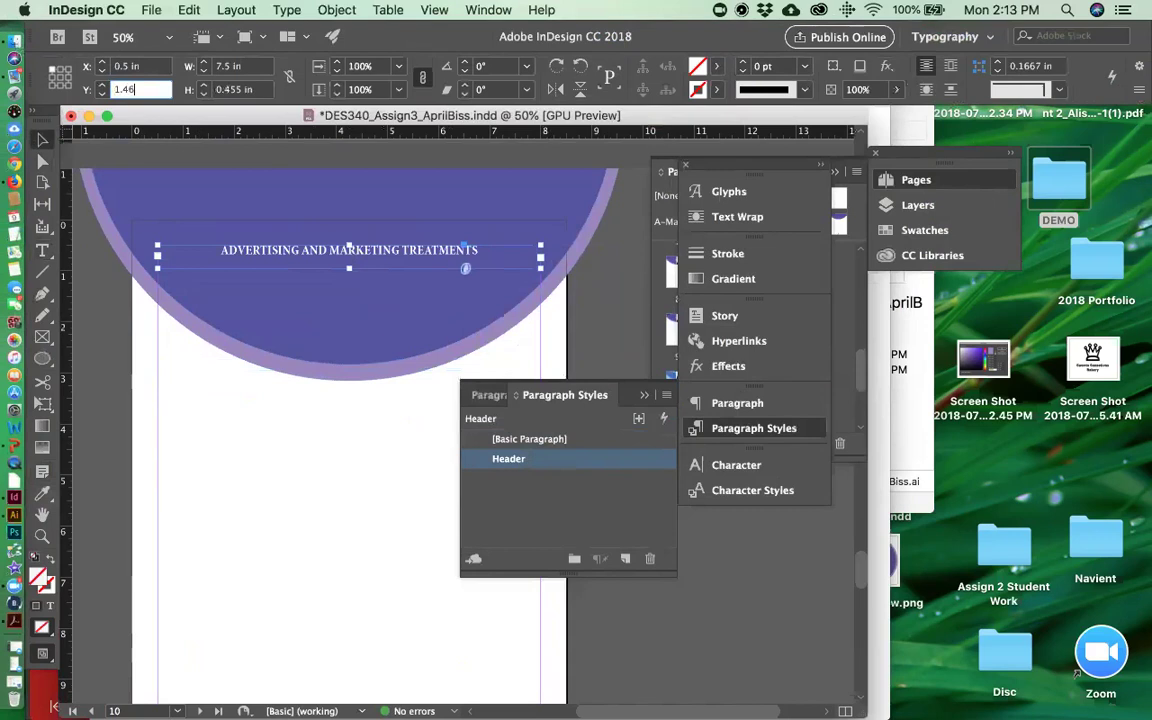
type("1.46")
key("Return")
- Undo the last position change of page 10's title frame
scroll(200, 288, "up", 10)
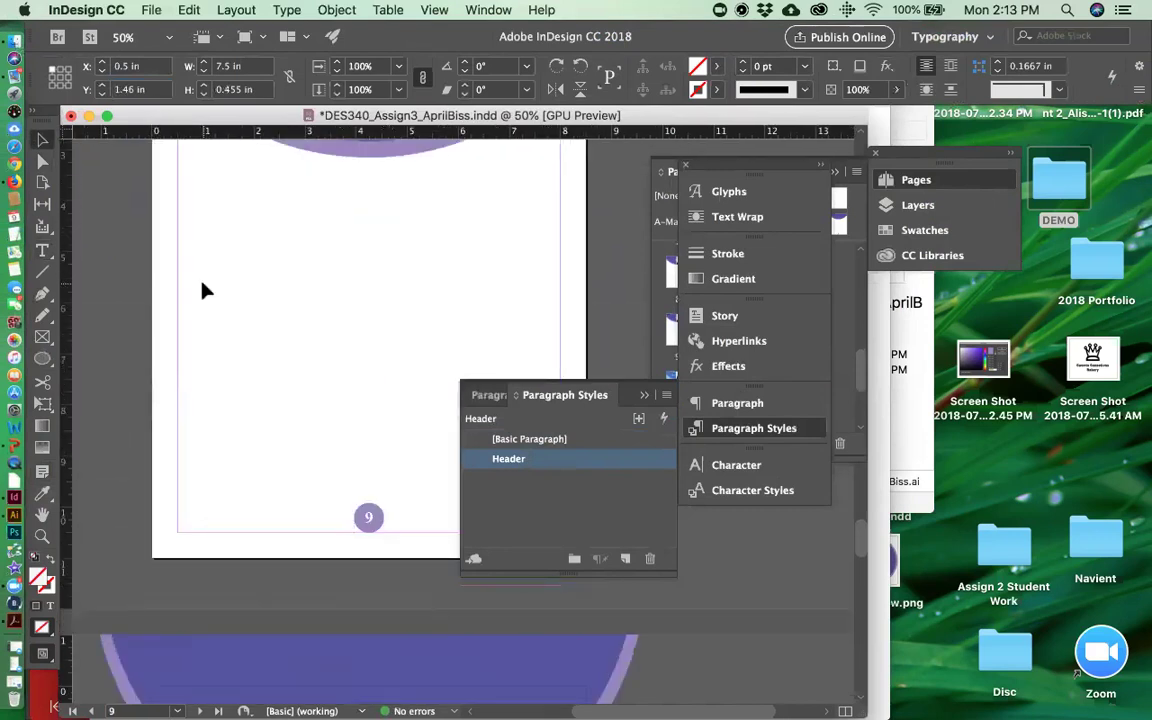
left_click(167, 350)
key("t")
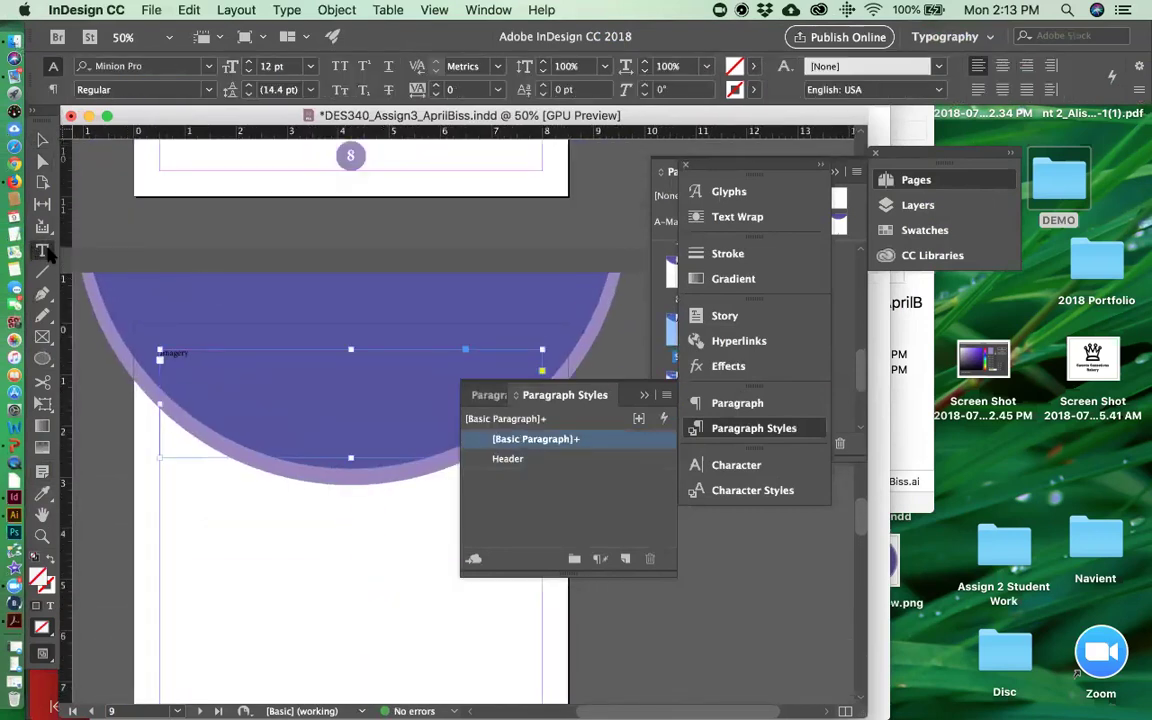
key("super+z")
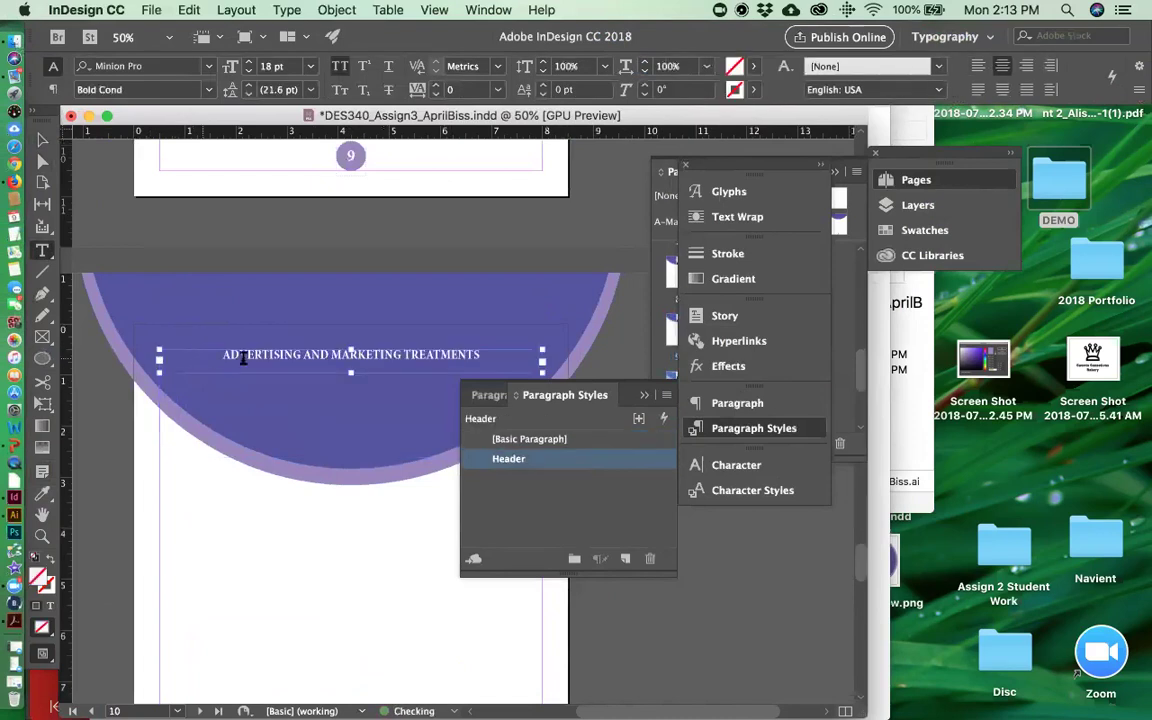
scroll(257, 360, "up", 3)
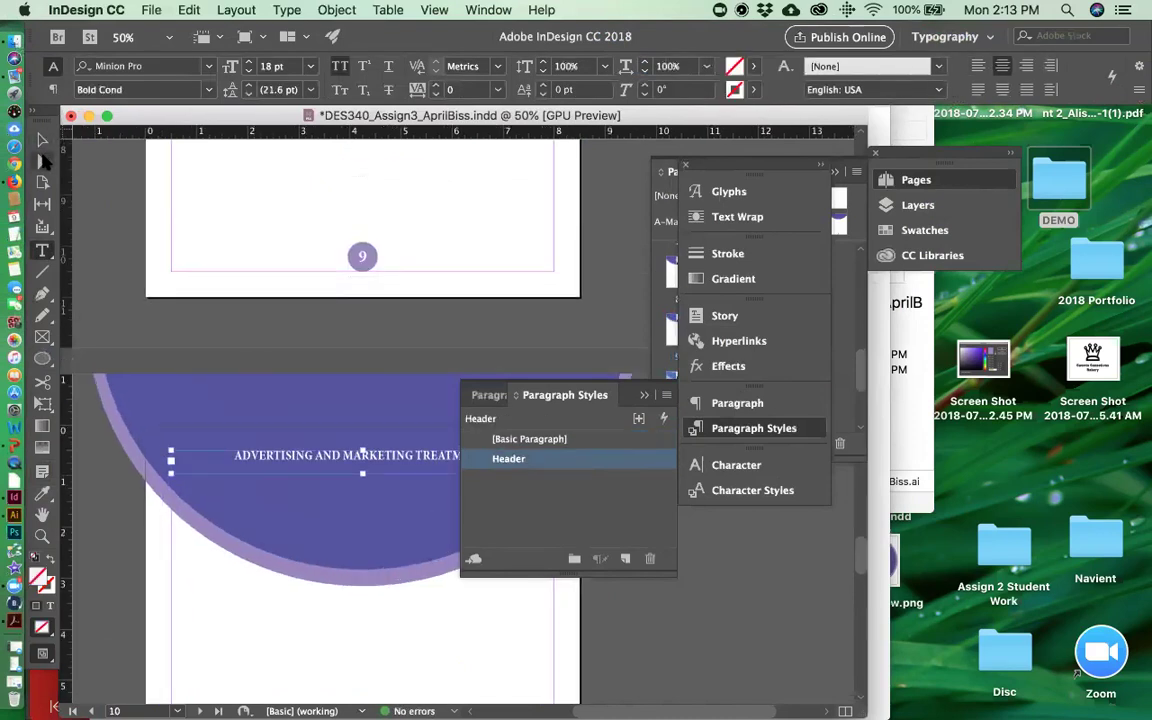
- Set the Y position of the "Advertising and marketing treatments" frame to 1.46 in again
left_click(43, 160)
left_click(128, 89)
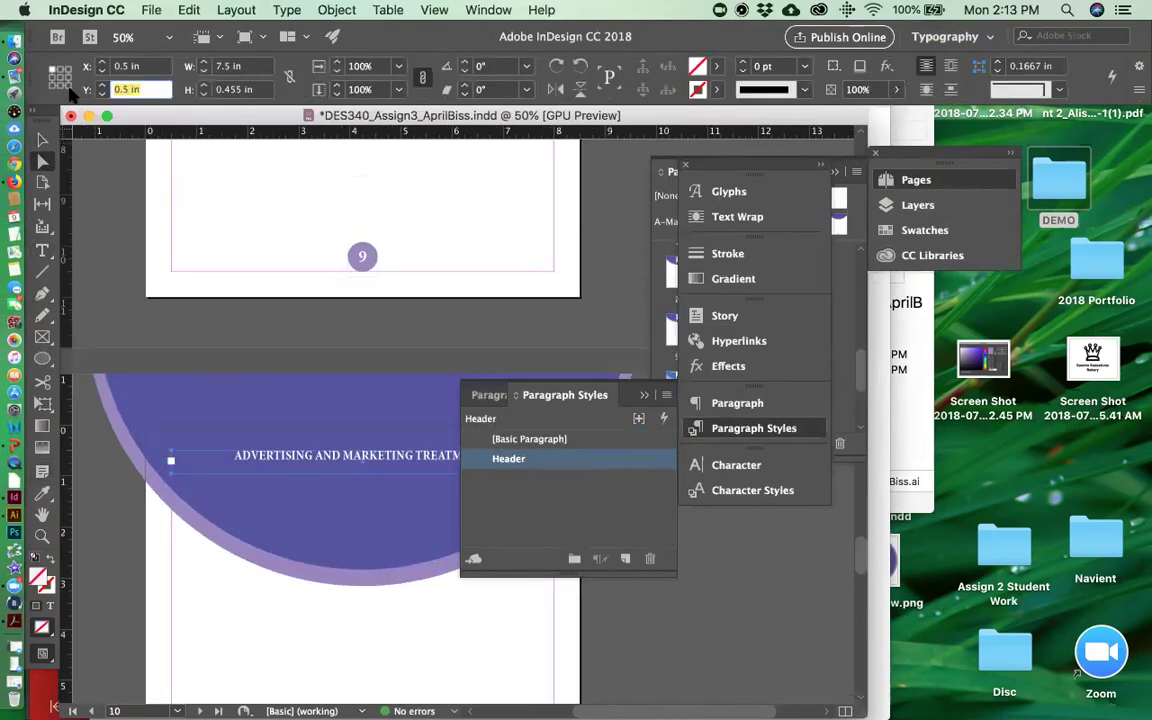
type("1.46")
key("Return")
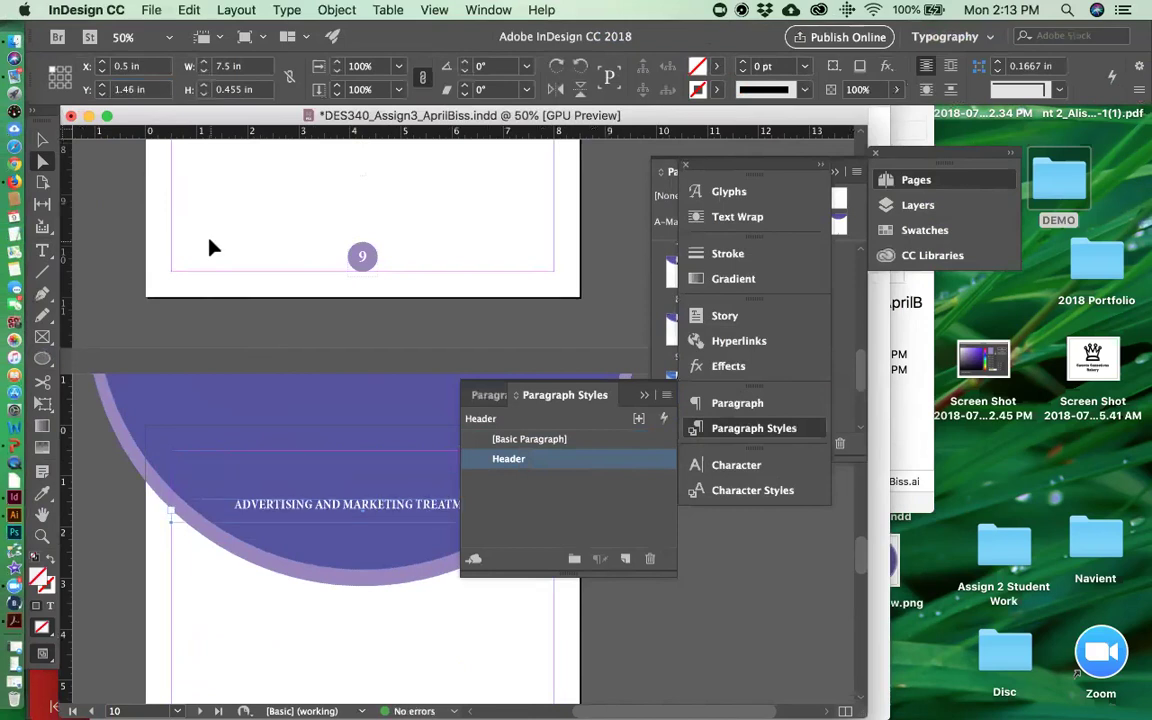
- Apply the Header paragraph style to the "Imagery" title on page 9
double_click(201, 254)
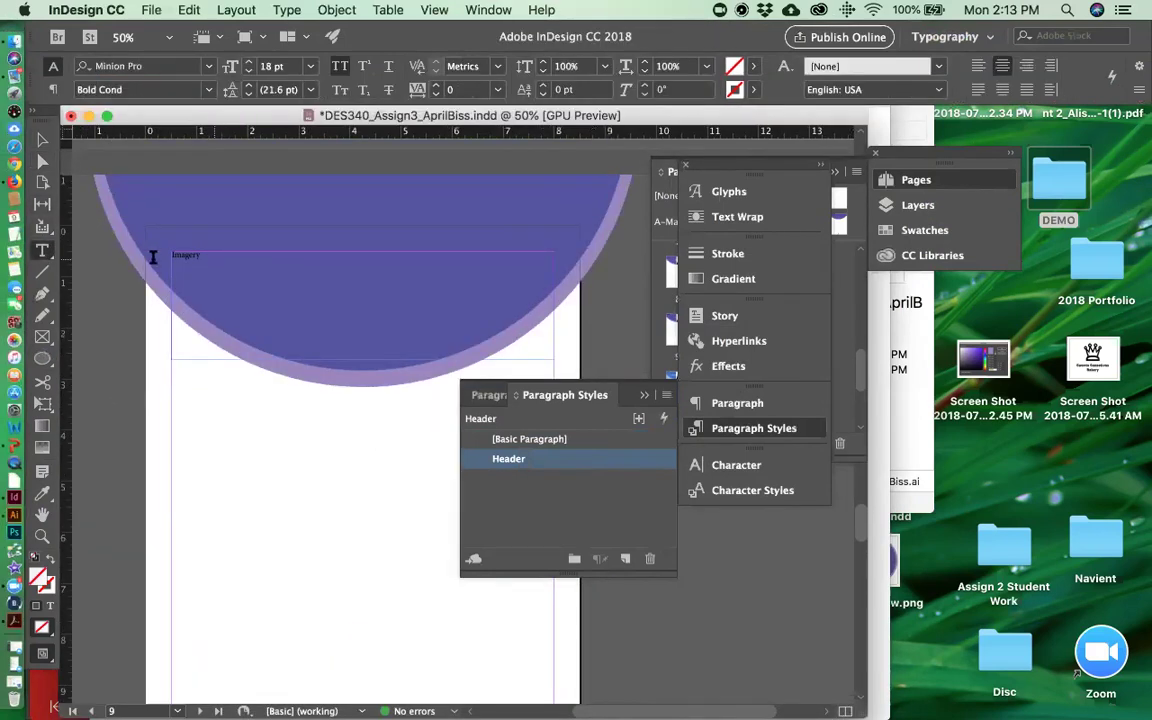
key("super+a")
left_click(508, 458)
- Shorten the "Imagery" frame to 0.455 in tall and set its Y position to 1.46 in
left_click(42, 139)
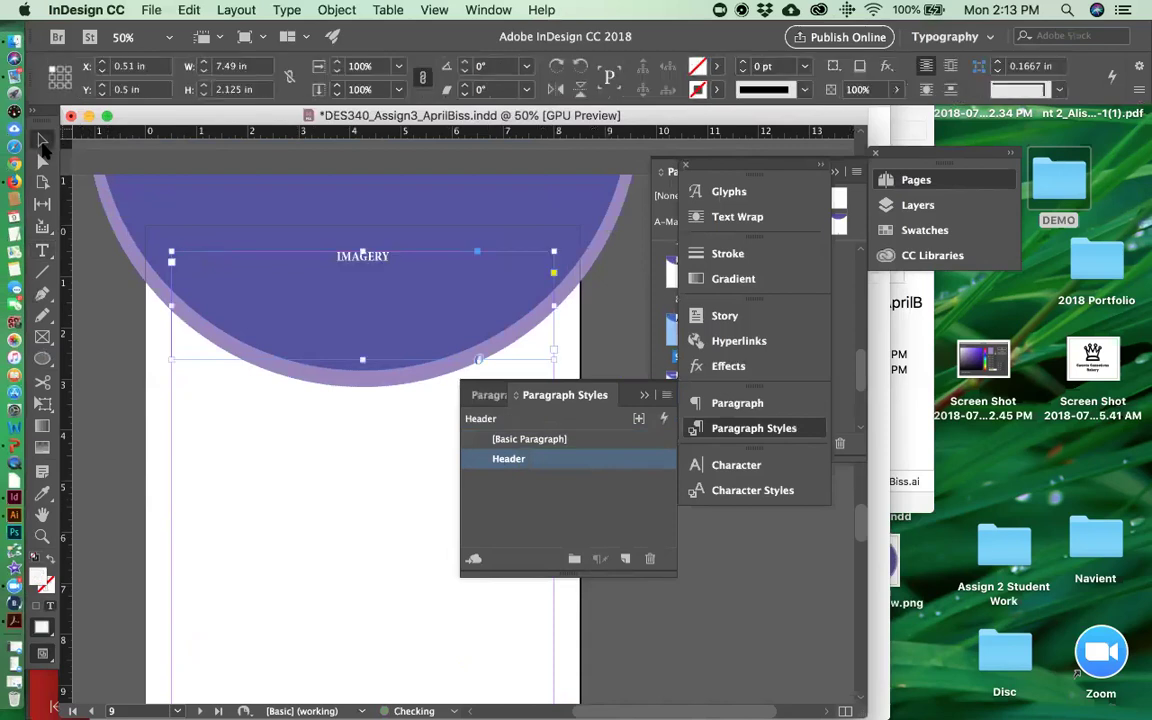
left_click_drag(365, 317, 362, 338)
left_click(168, 90)
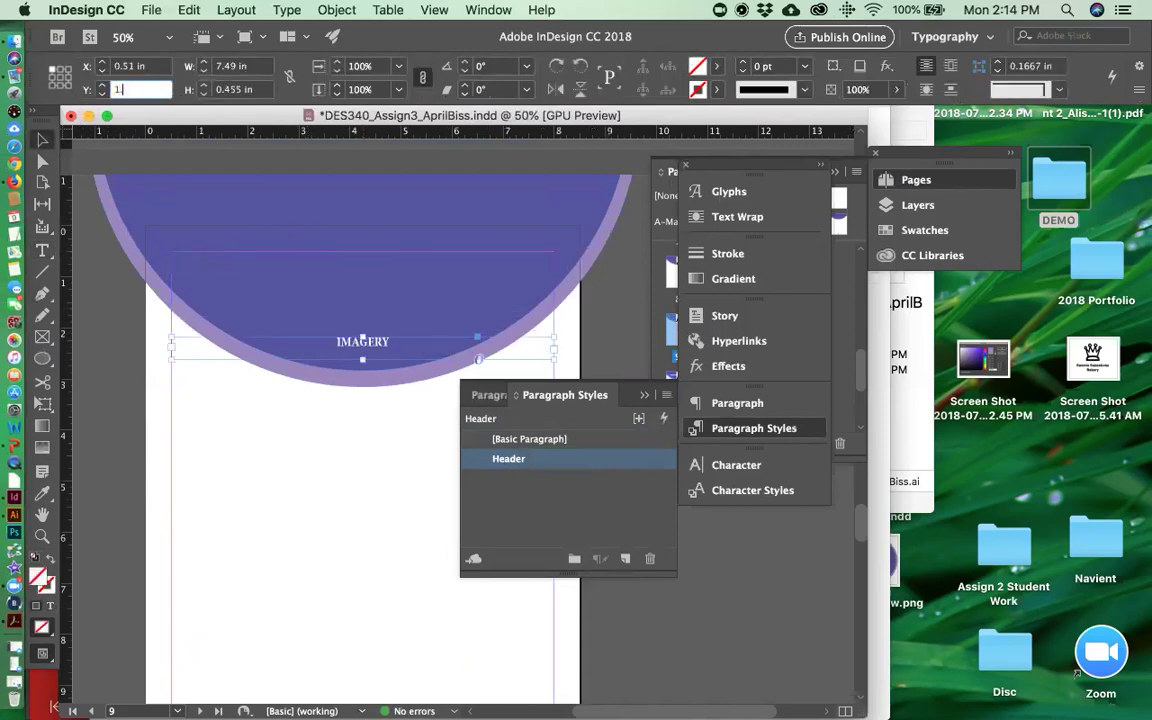
type("1.46")
key("Return")
- Apply the Header paragraph style to the "Typography" title on page 8
scroll(278, 351, "up", 6)
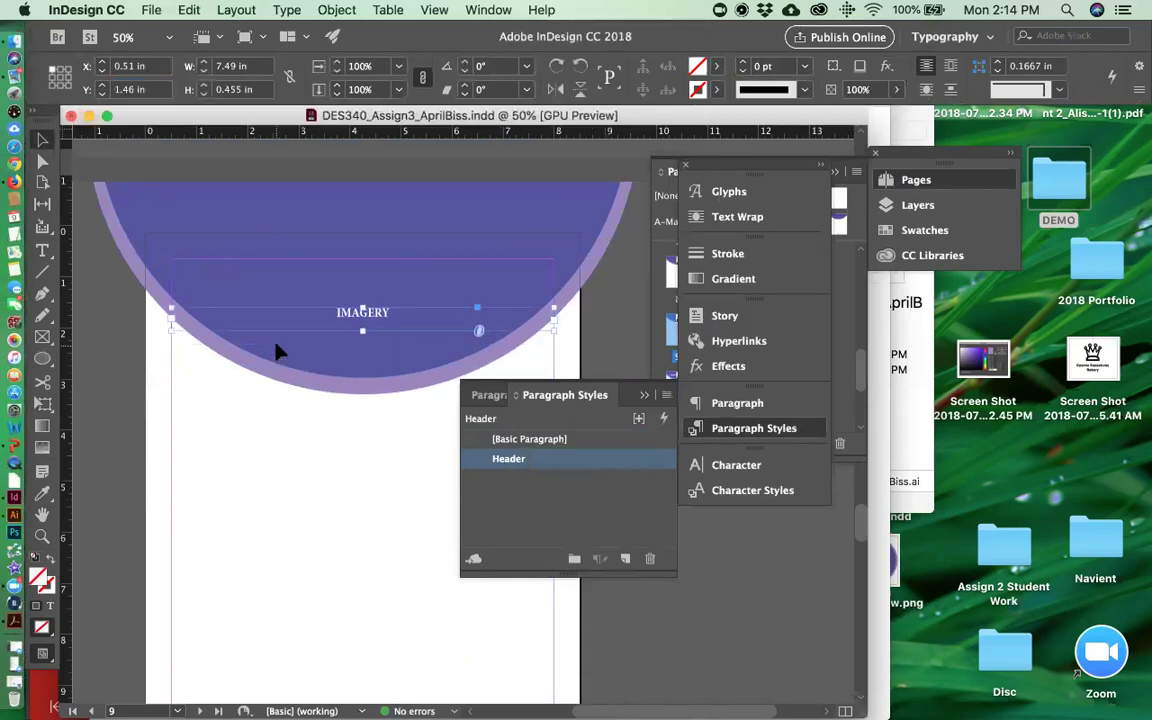
scroll(278, 351, "up", 3)
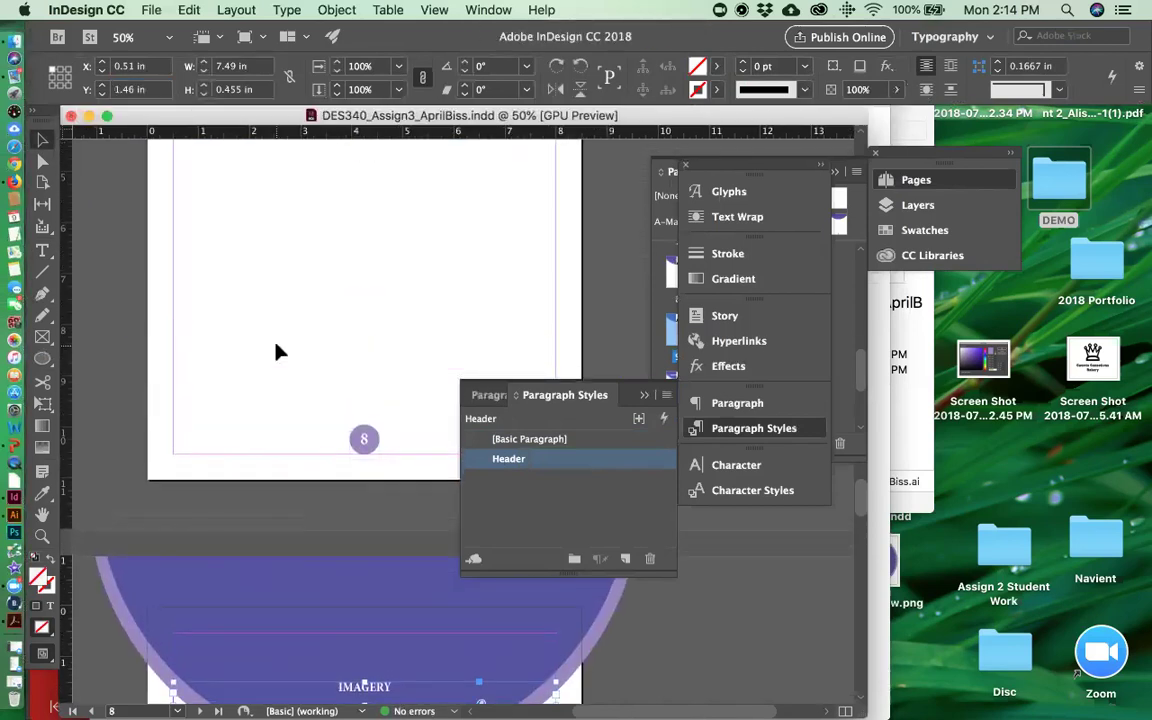
scroll(278, 351, "up", 5)
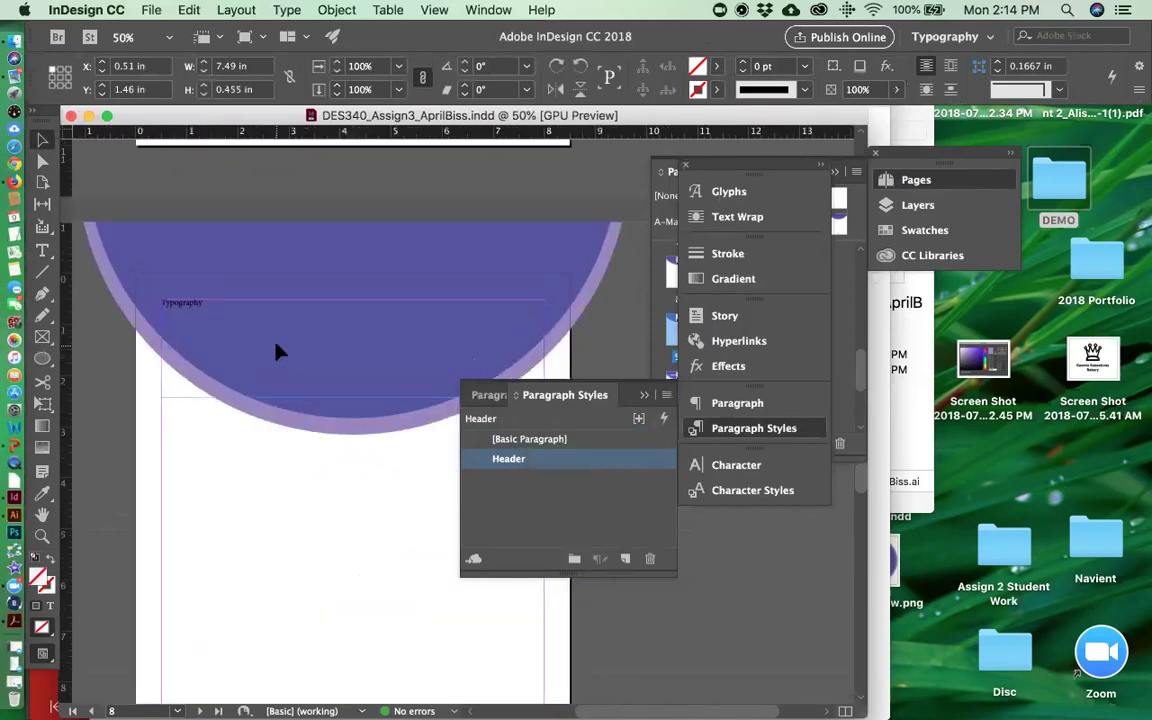
left_click(42, 250)
left_click_drag(217, 302, 108, 303)
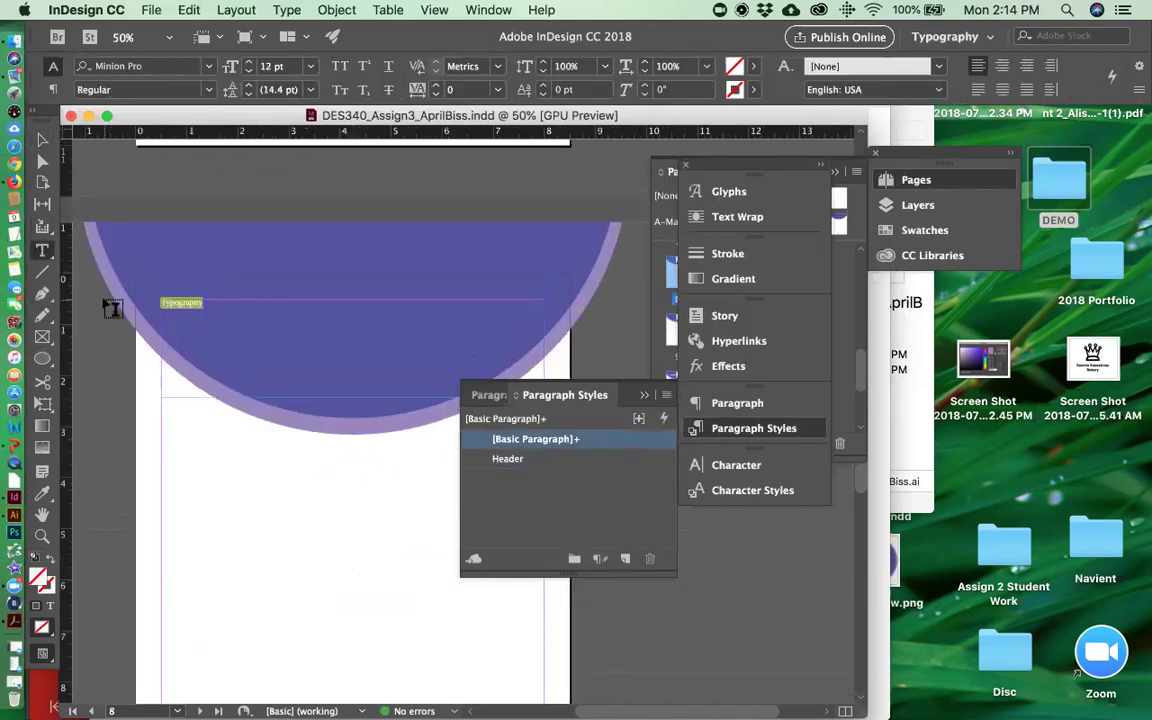
left_click(509, 459)
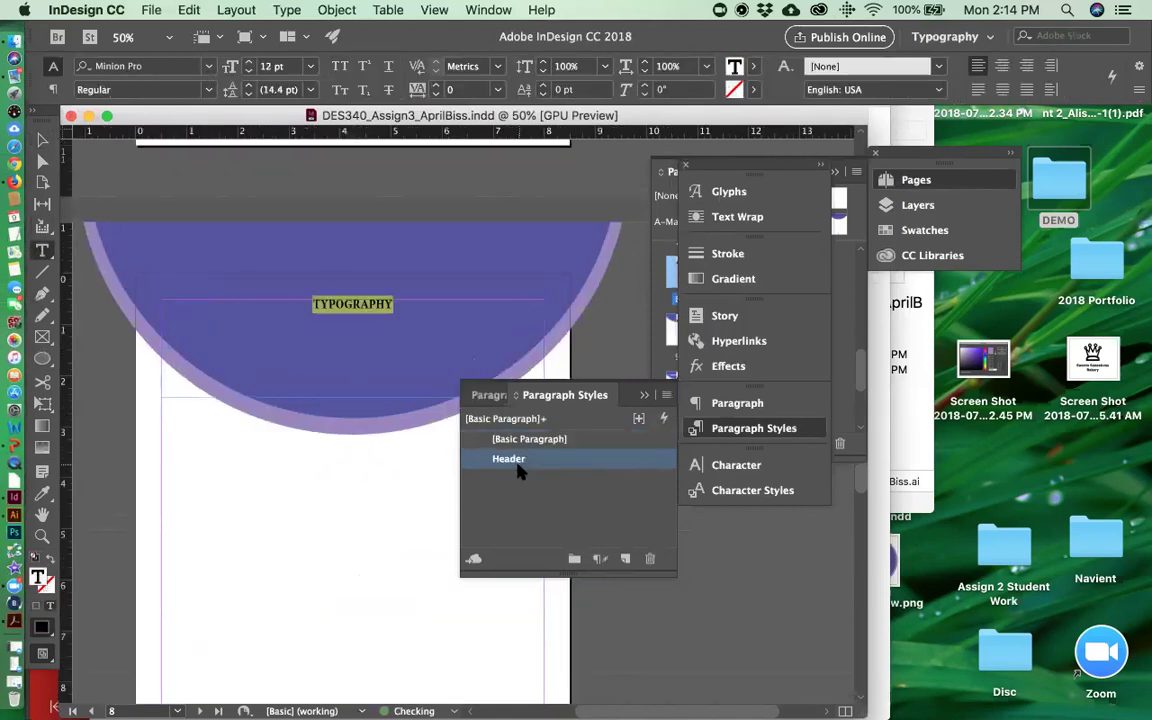
- Shorten the "Typography" frame to 0.455 in tall, set its Y position to 1.46 in, and save the document
left_click(42, 140)
left_click_drag(353, 397, 353, 321)
left_click(87, 89)
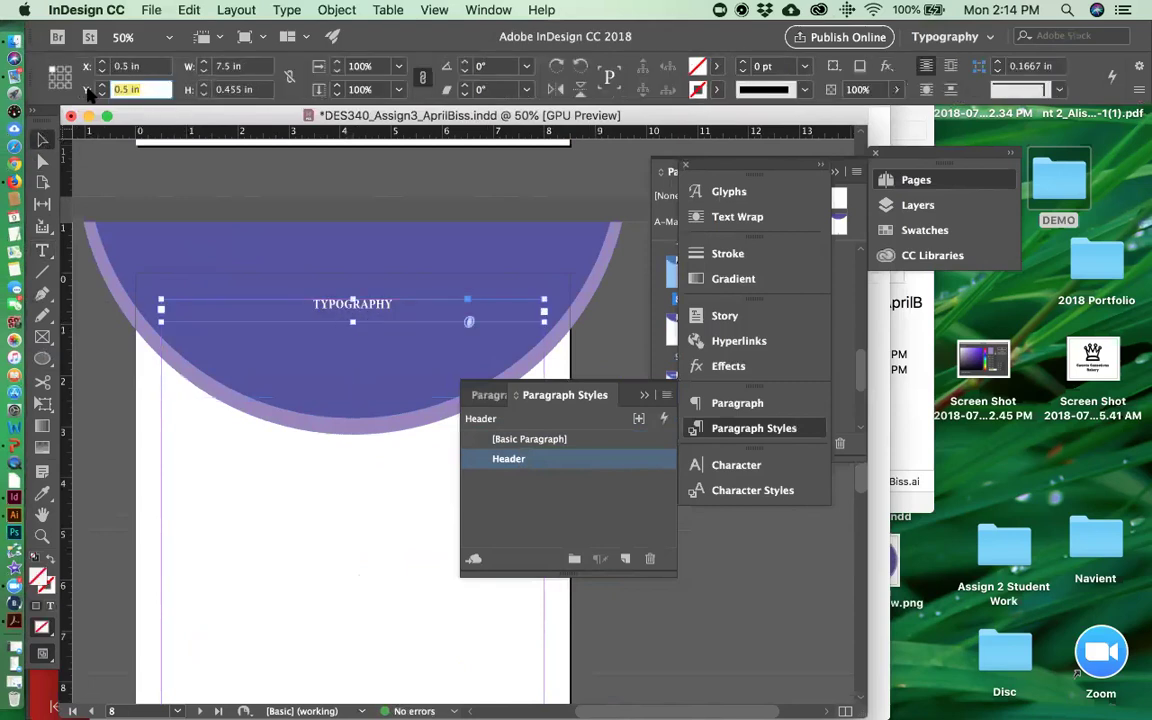
type("1.46")
key("Return")
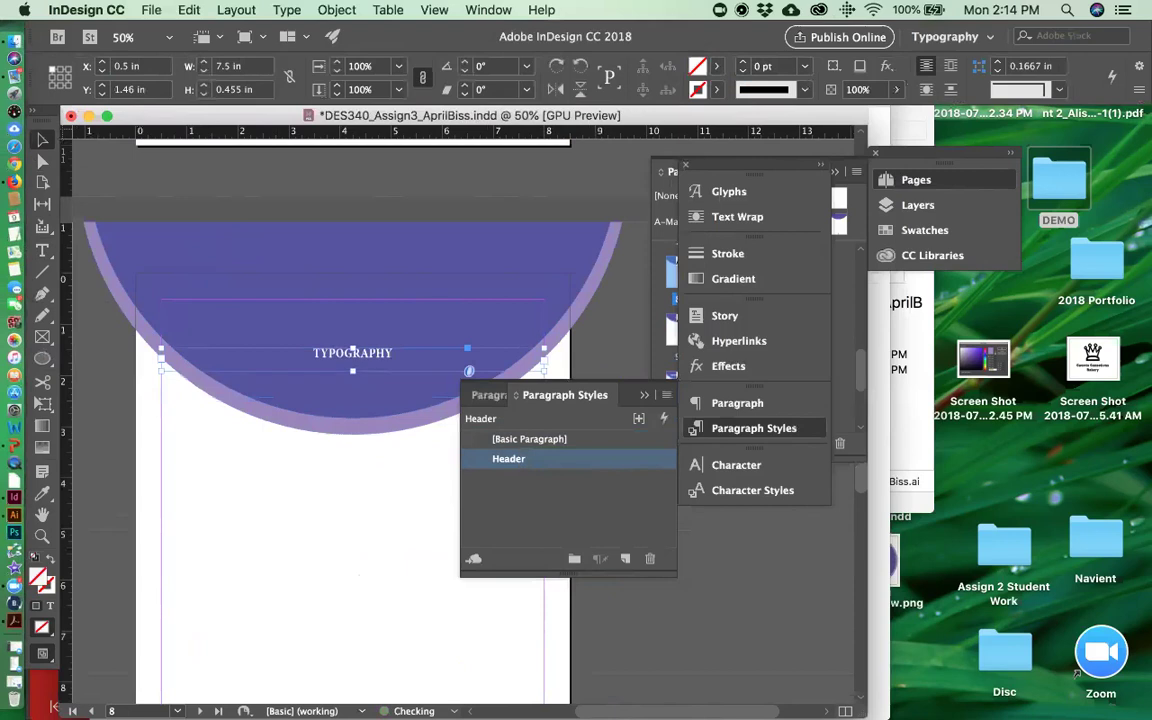
key("super+s")
- Switch the document to Preview screen mode and collapse the open Paragraph Styles panel
scroll(180, 443, "up", 5)
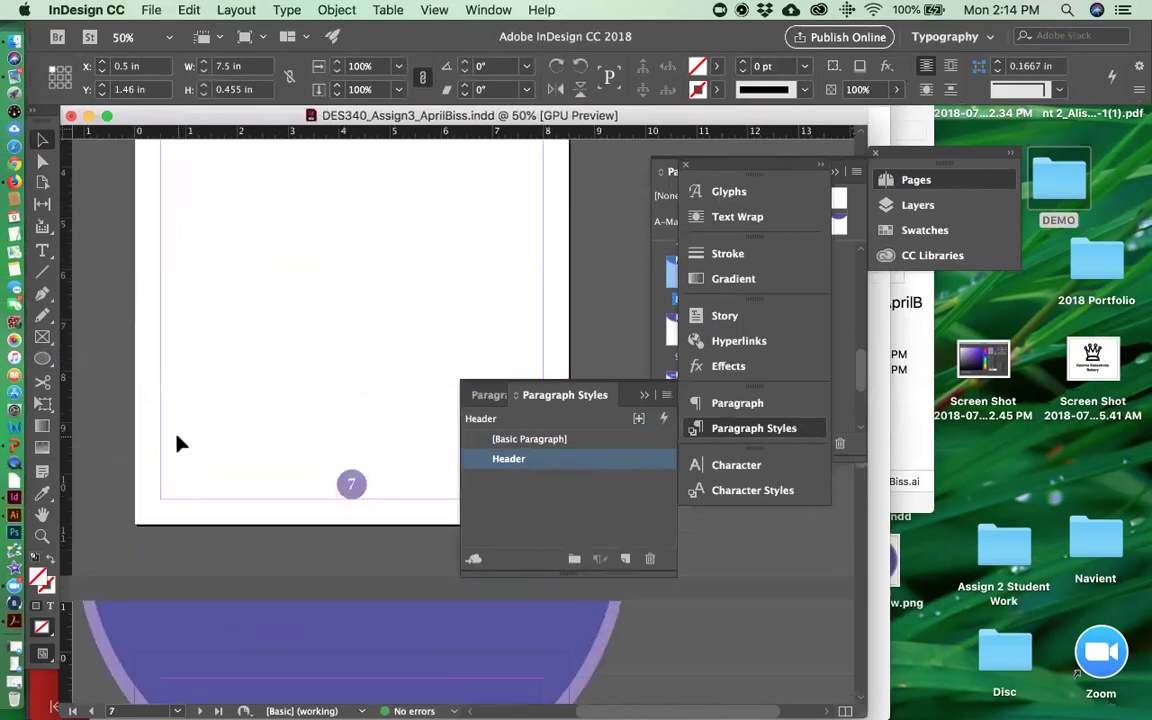
scroll(176, 443, "up", 3)
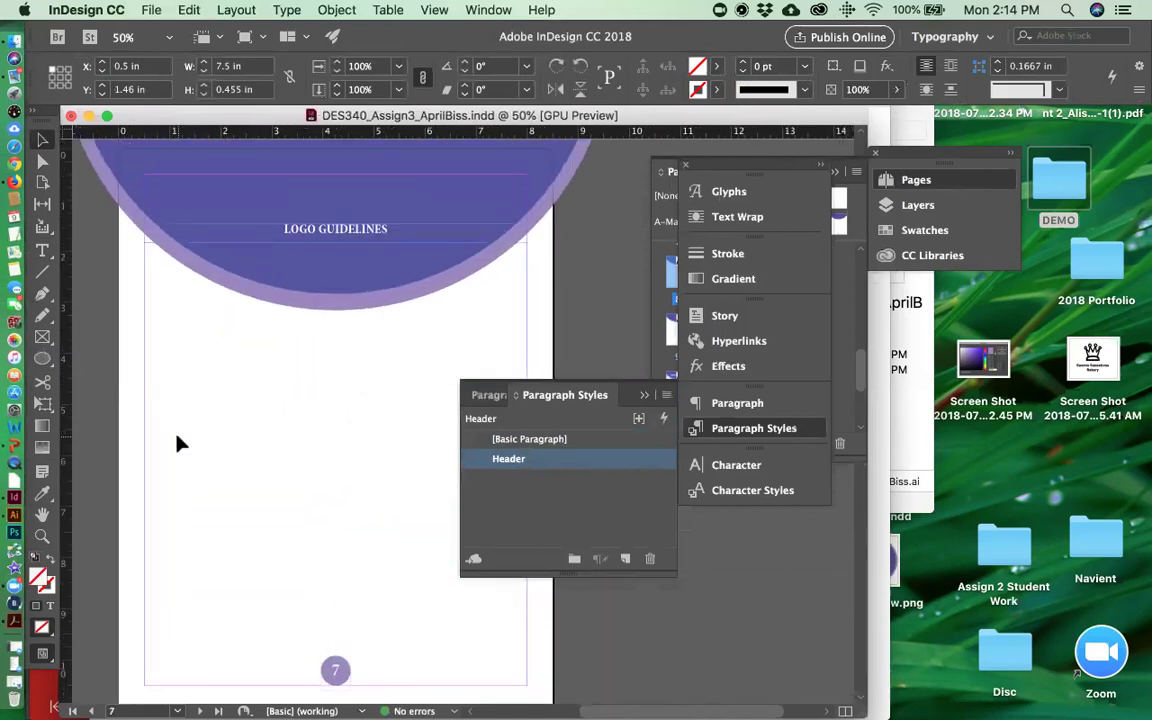
scroll(177, 442, "up", 8)
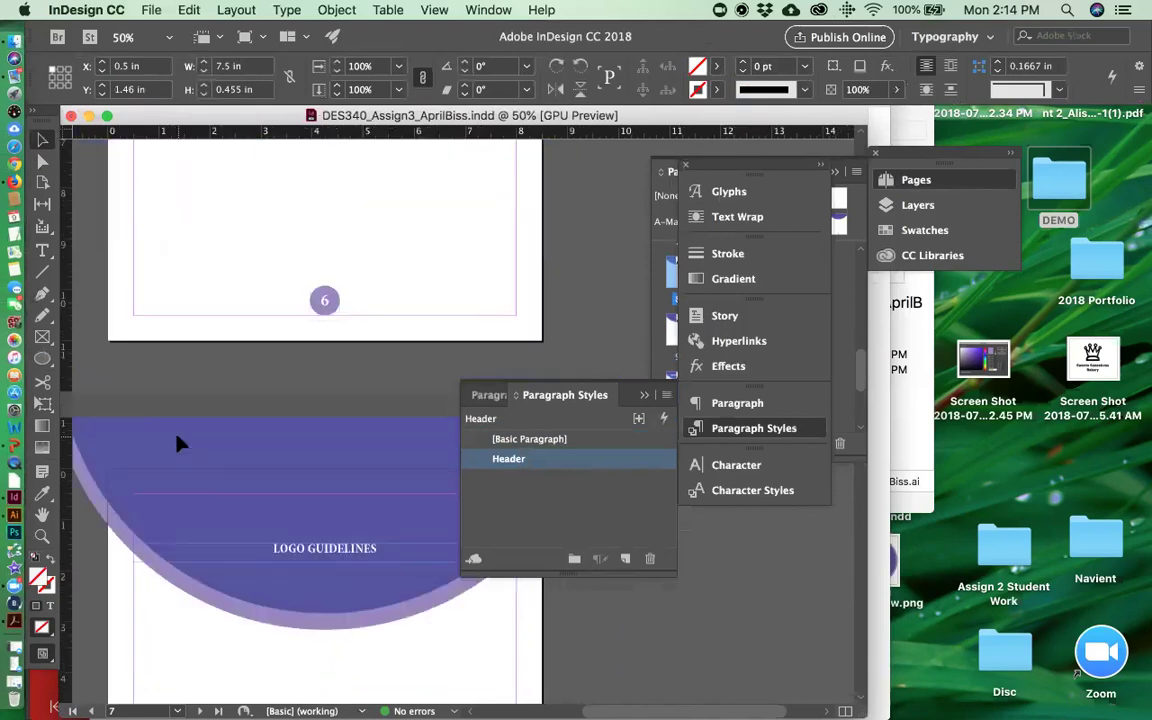
left_click_drag(42, 653, 72, 645)
left_click(645, 395)
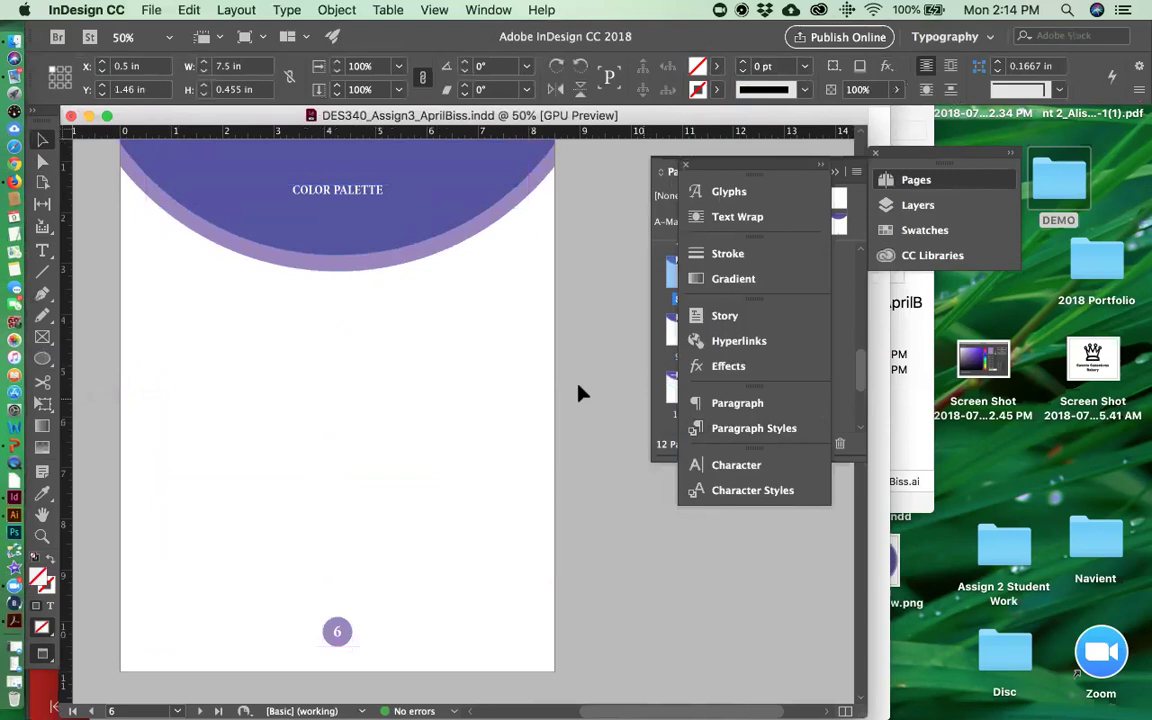
- Review all pages from the cover through page 12, checking the section titles in the purple headers
scroll(566, 360, "up", 8)
scroll(566, 360, "up", 8)
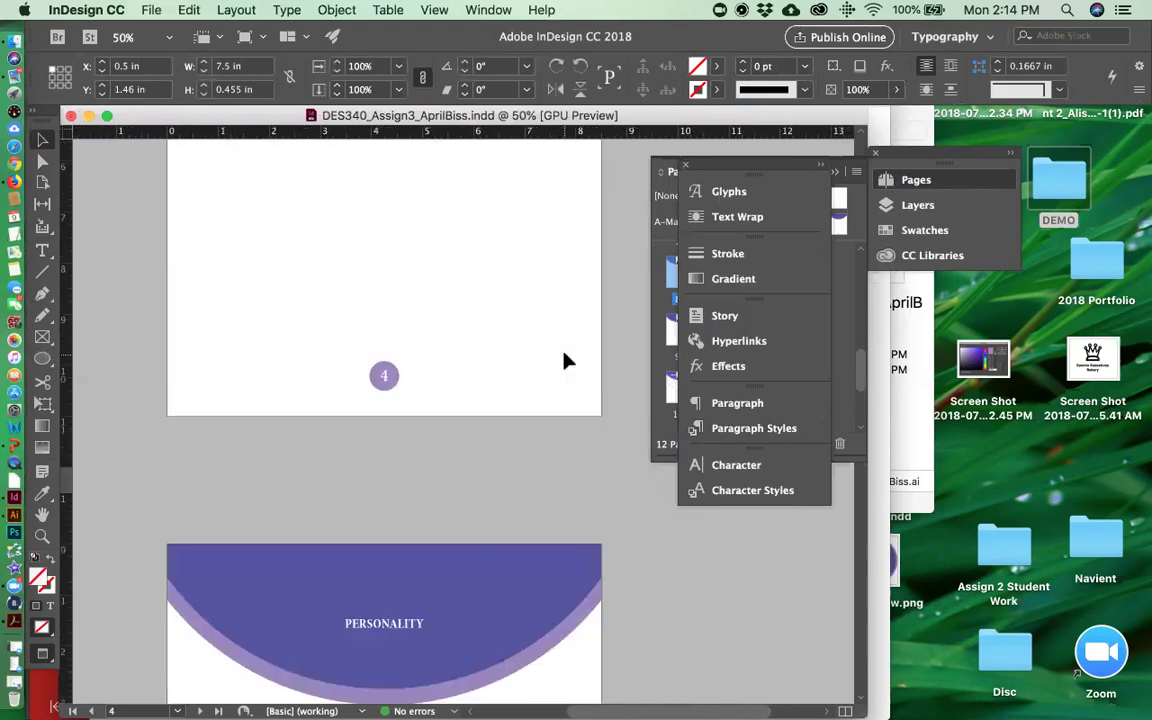
scroll(566, 360, "up", 16)
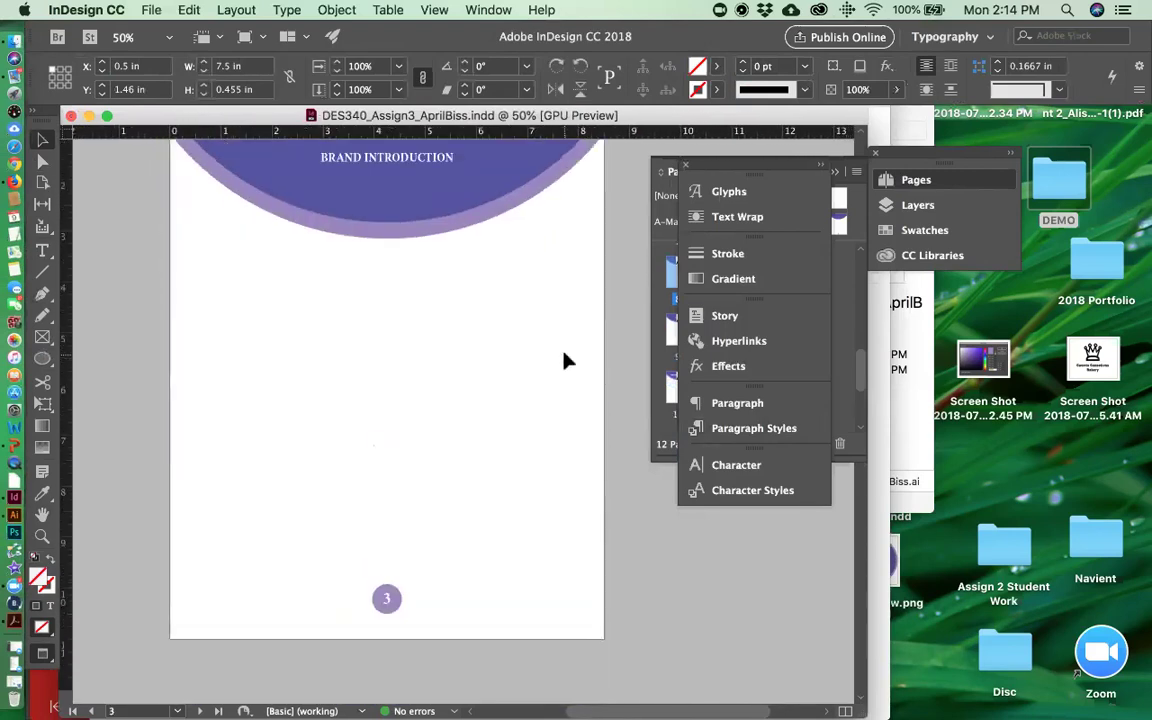
scroll(566, 360, "up", 8)
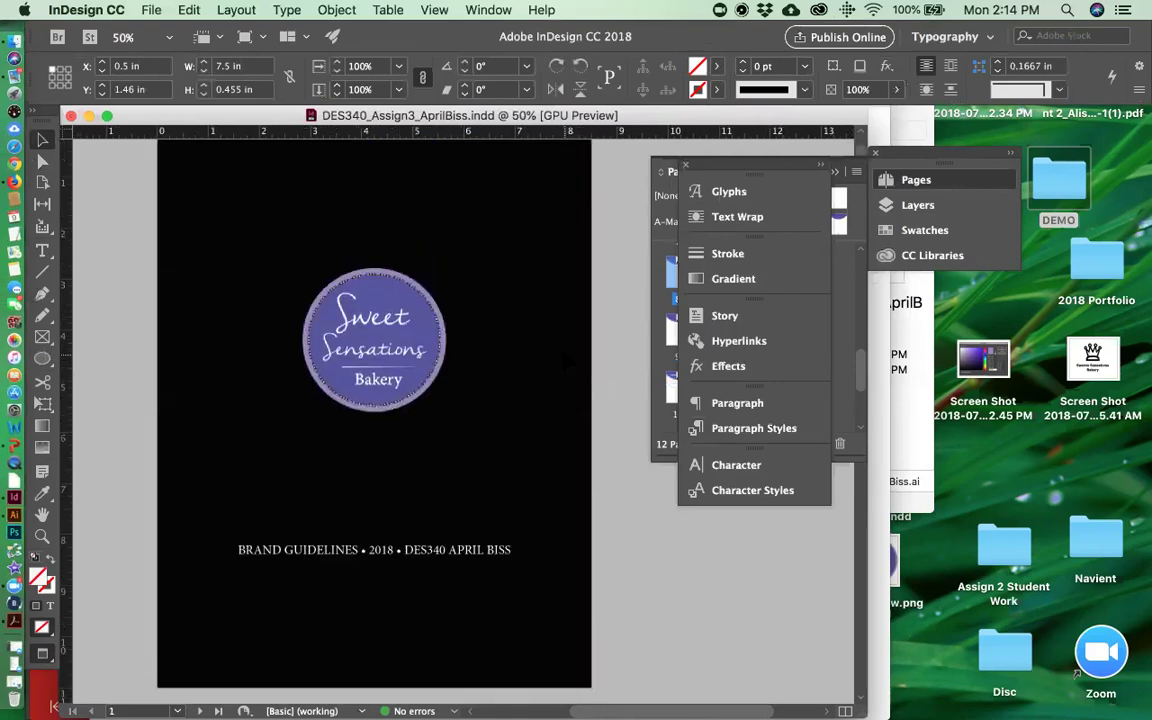
scroll(565, 360, "down", 8)
scroll(565, 360, "down", 2)
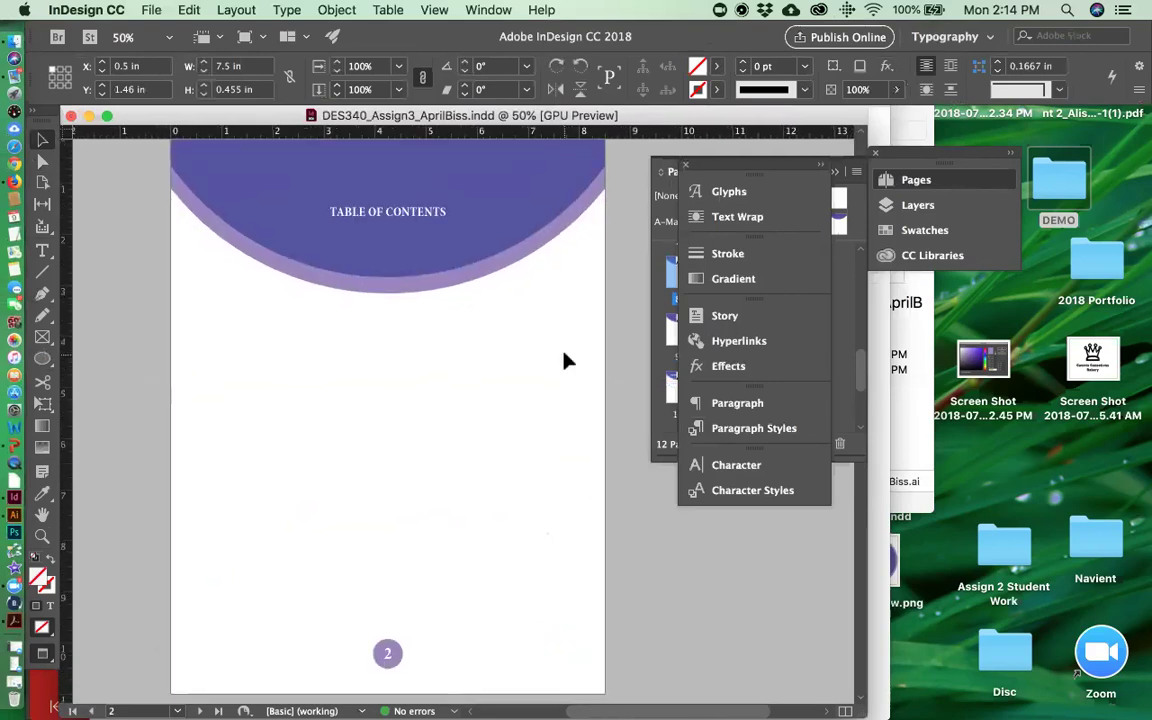
scroll(566, 360, "down", 8)
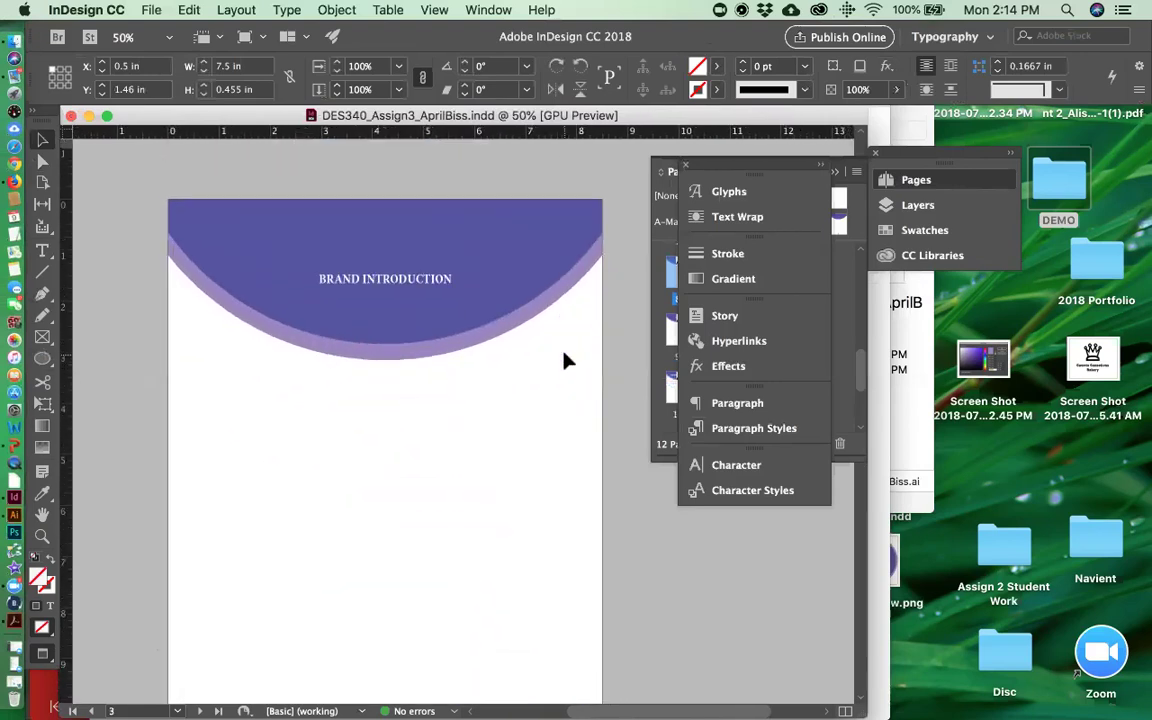
scroll(565, 360, "down", 1)
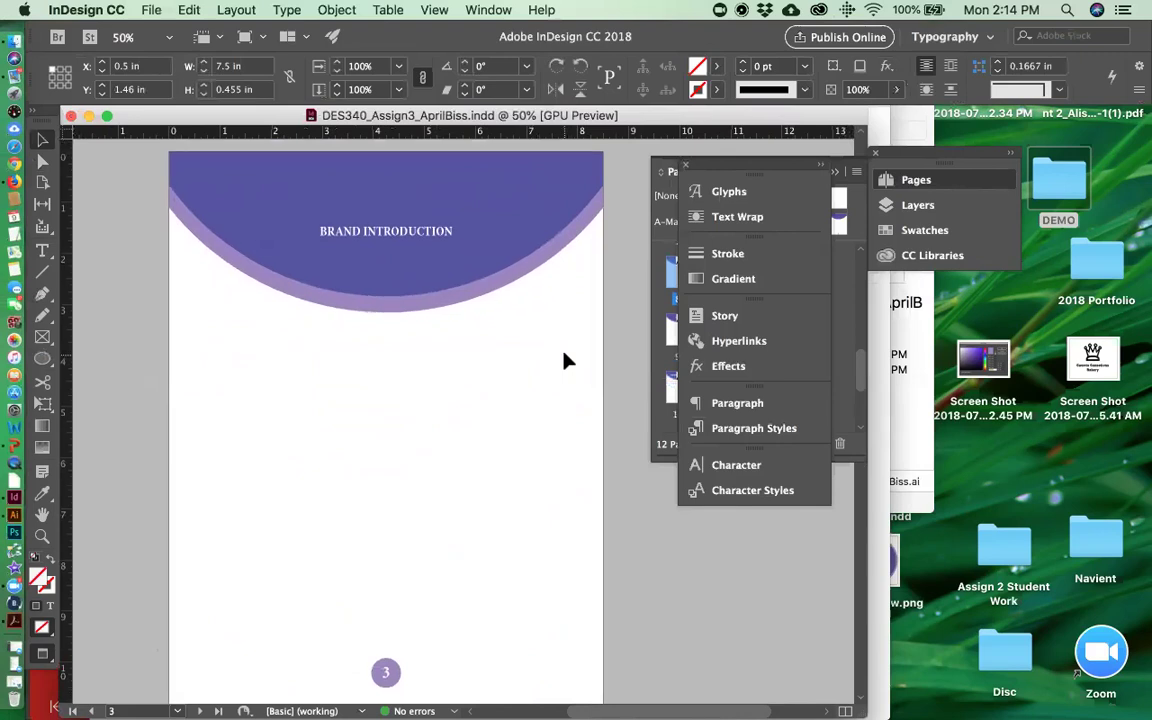
scroll(565, 360, "down", 20)
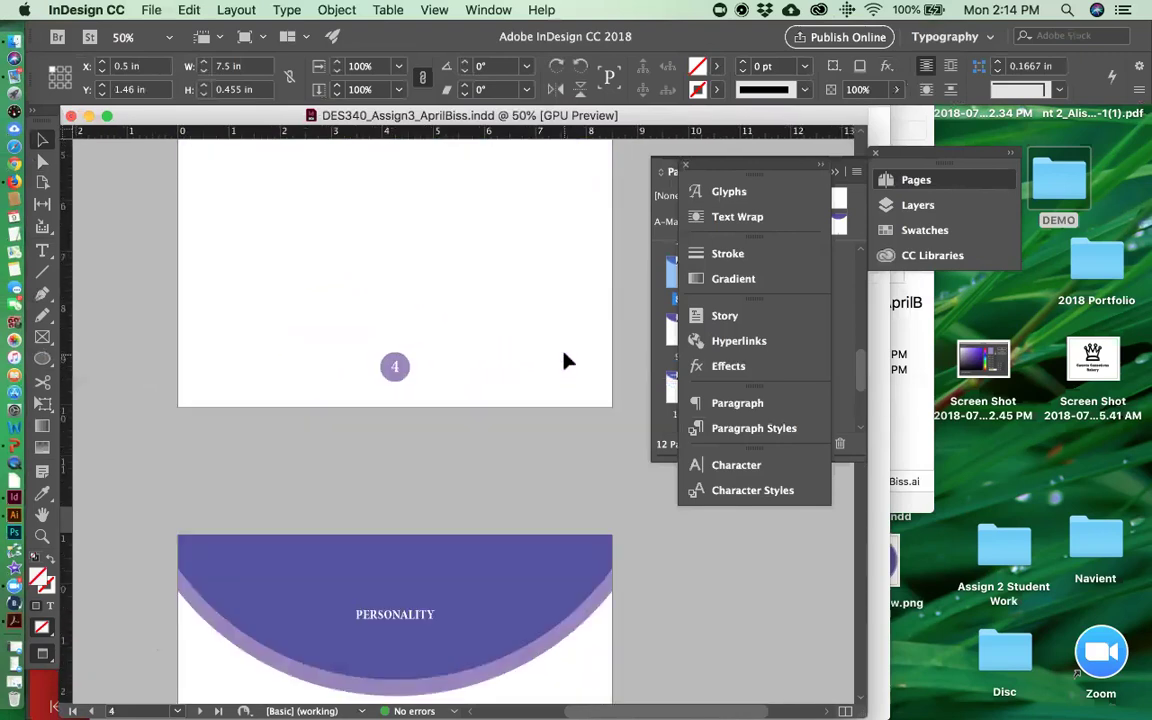
scroll(565, 361, "down", 20)
scroll(565, 360, "down", 20)
scroll(565, 360, "down", 20)
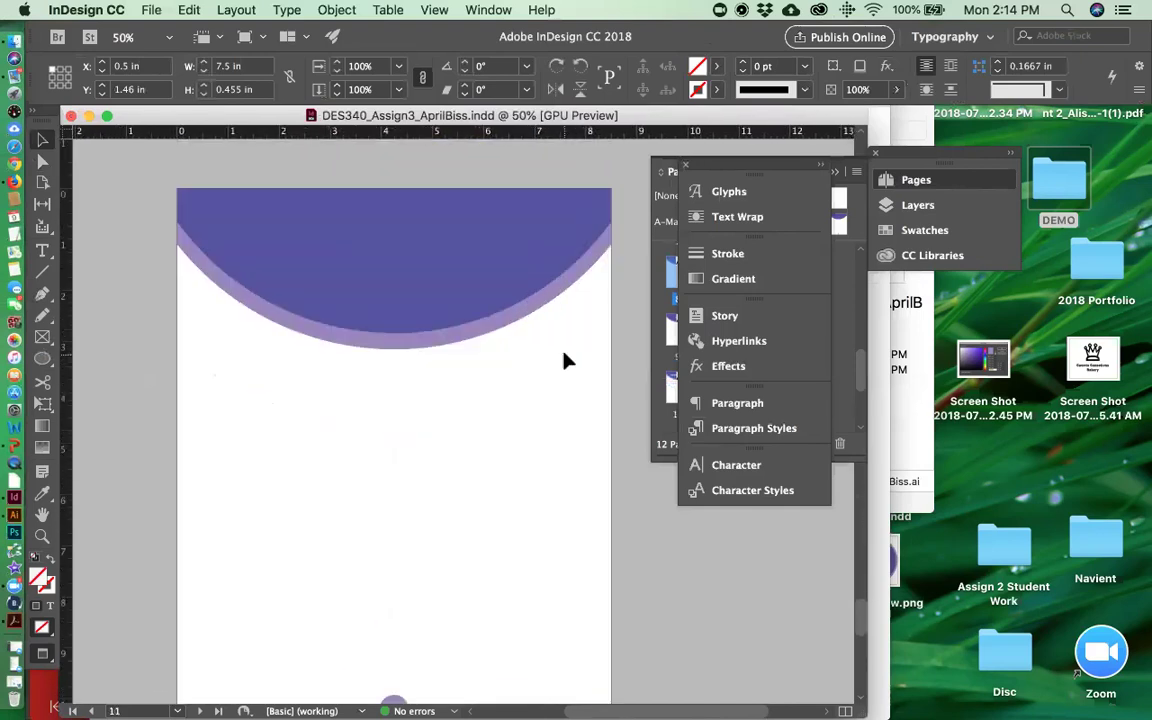
scroll(565, 361, "down", 15)
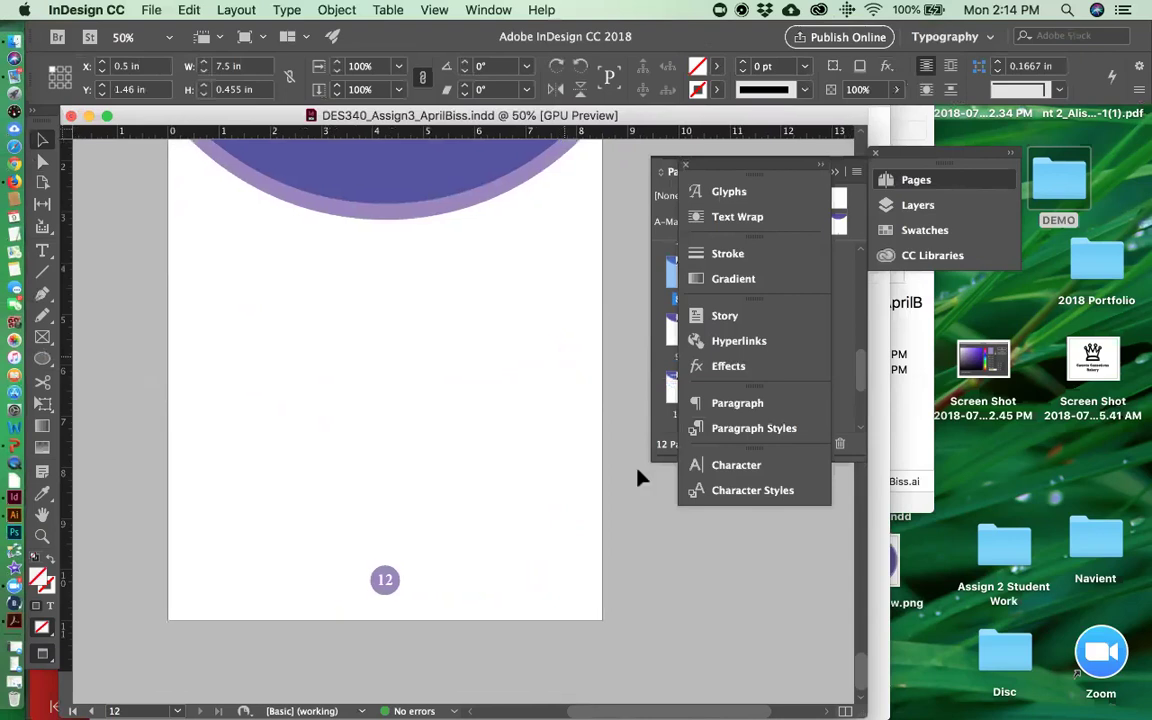
left_click(609, 476)
scroll(568, 406, "up", 10)
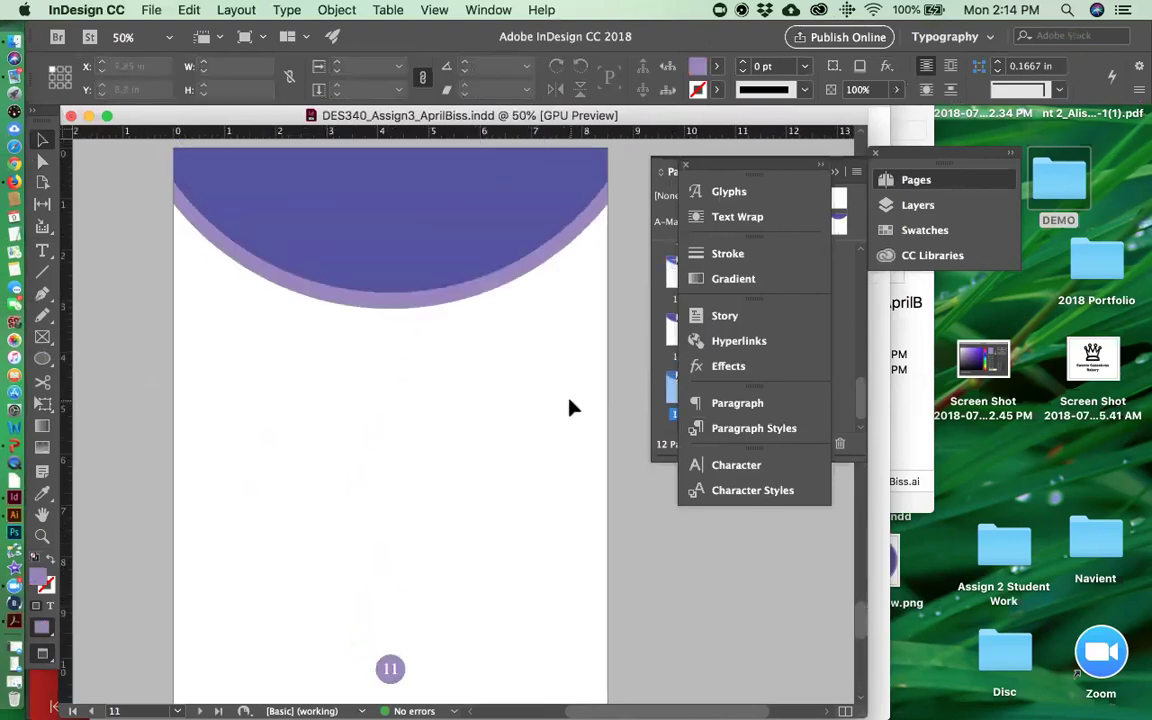
- Review the previewed pages from page 12 back to page 2, checking the section titles in the purple headers
scroll(450, 378, "down", 10)
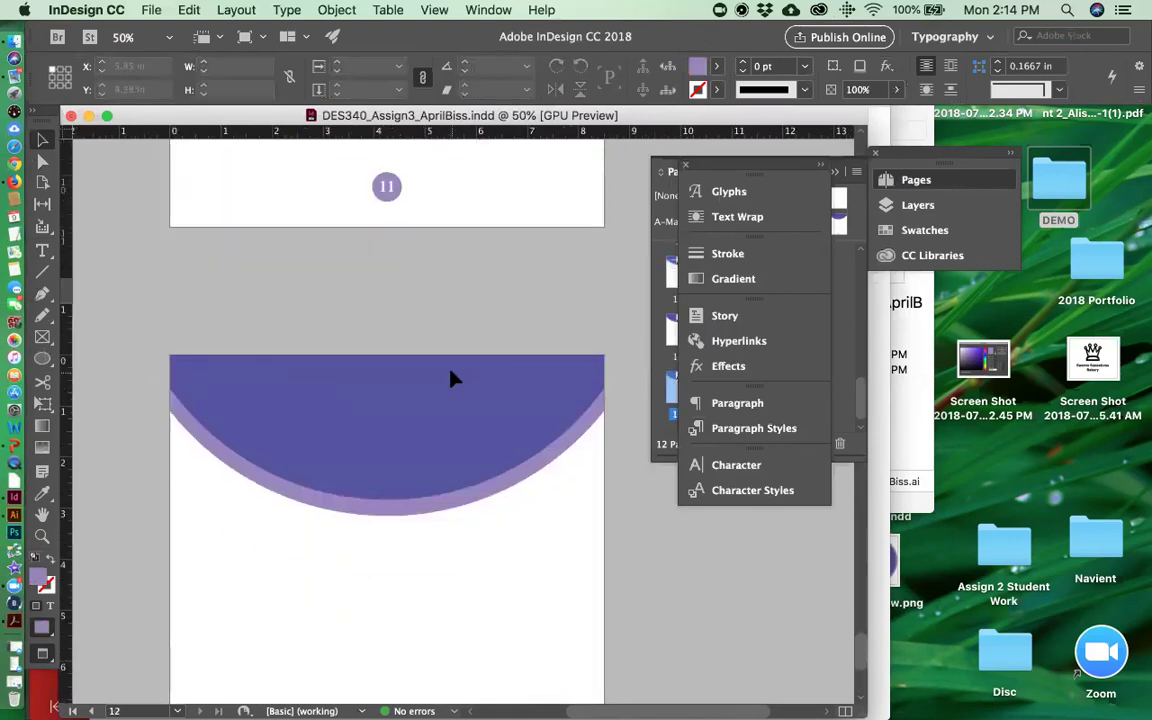
scroll(450, 378, "up", 20)
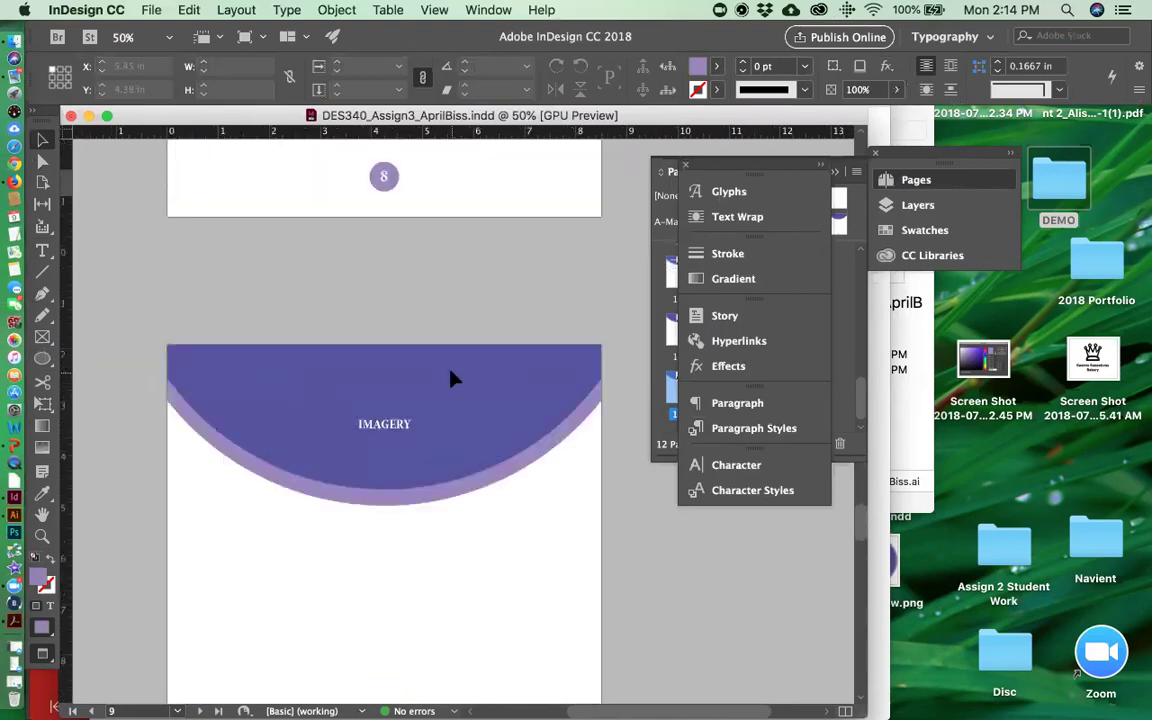
scroll(450, 378, "up", 6)
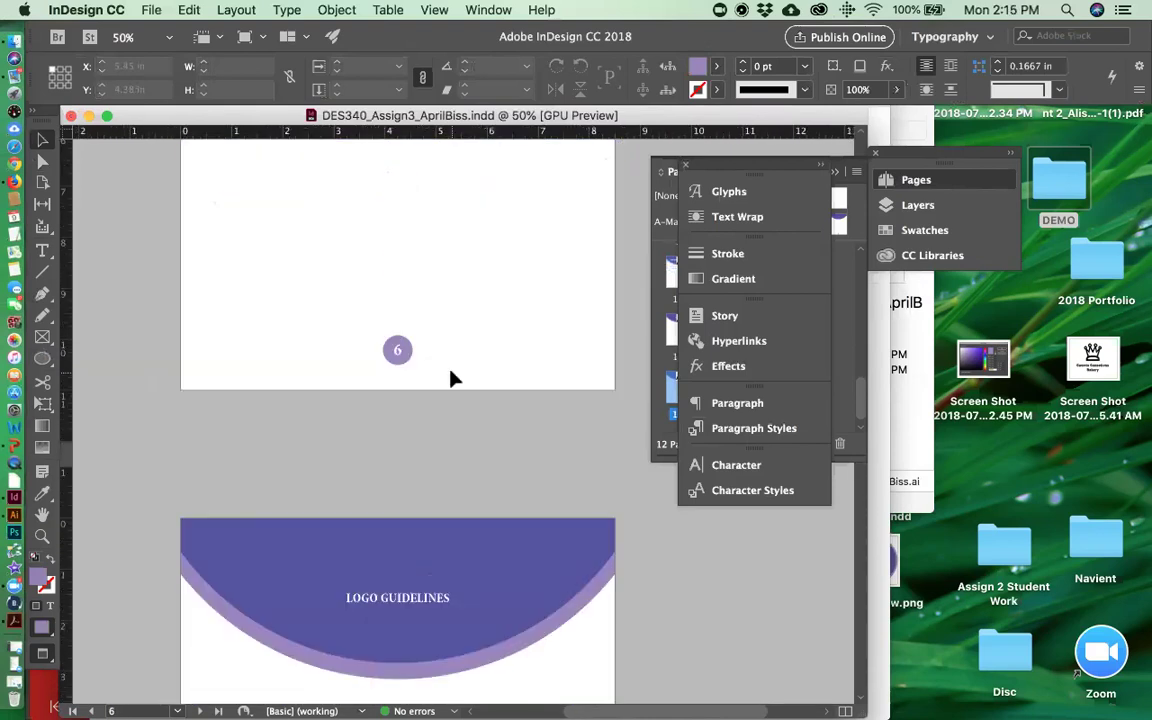
scroll(450, 378, "up", 12)
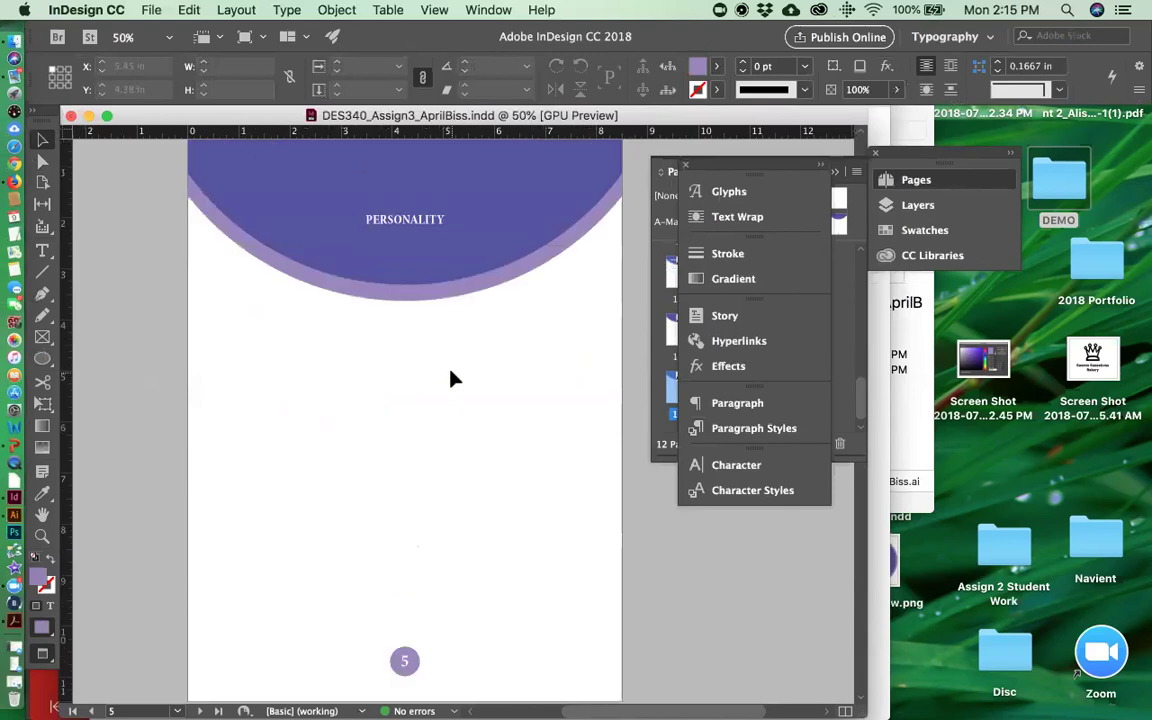
scroll(450, 378, "up", 12)
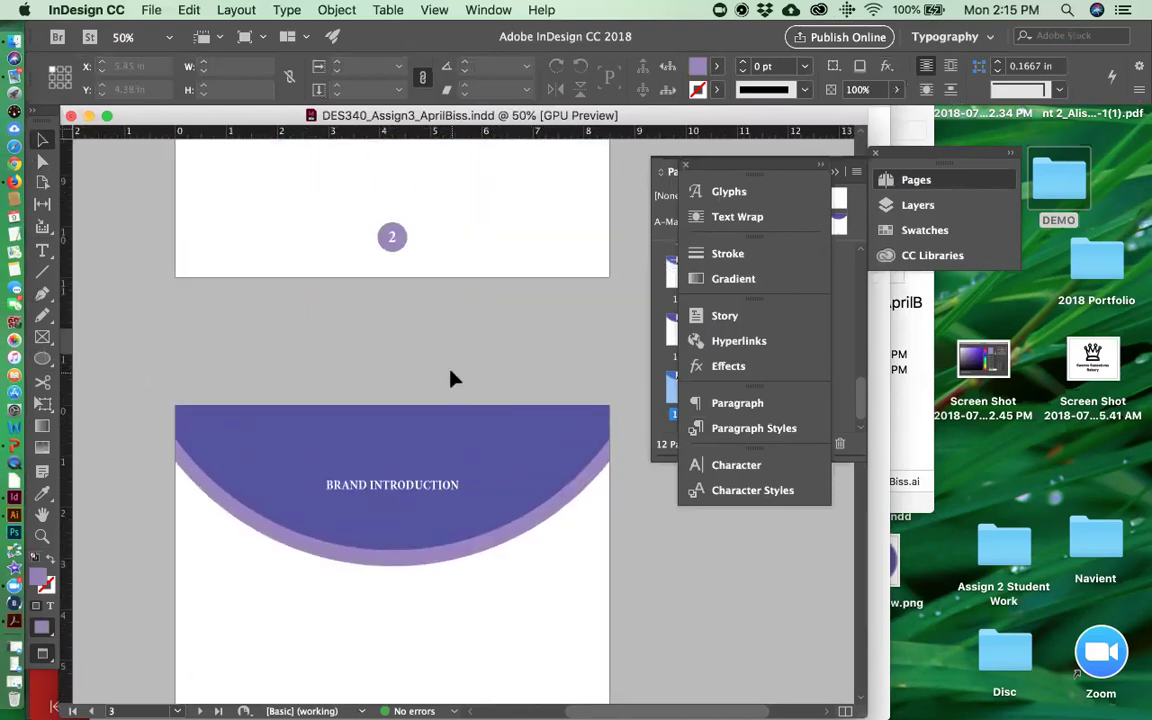
scroll(450, 378, "down", 6)
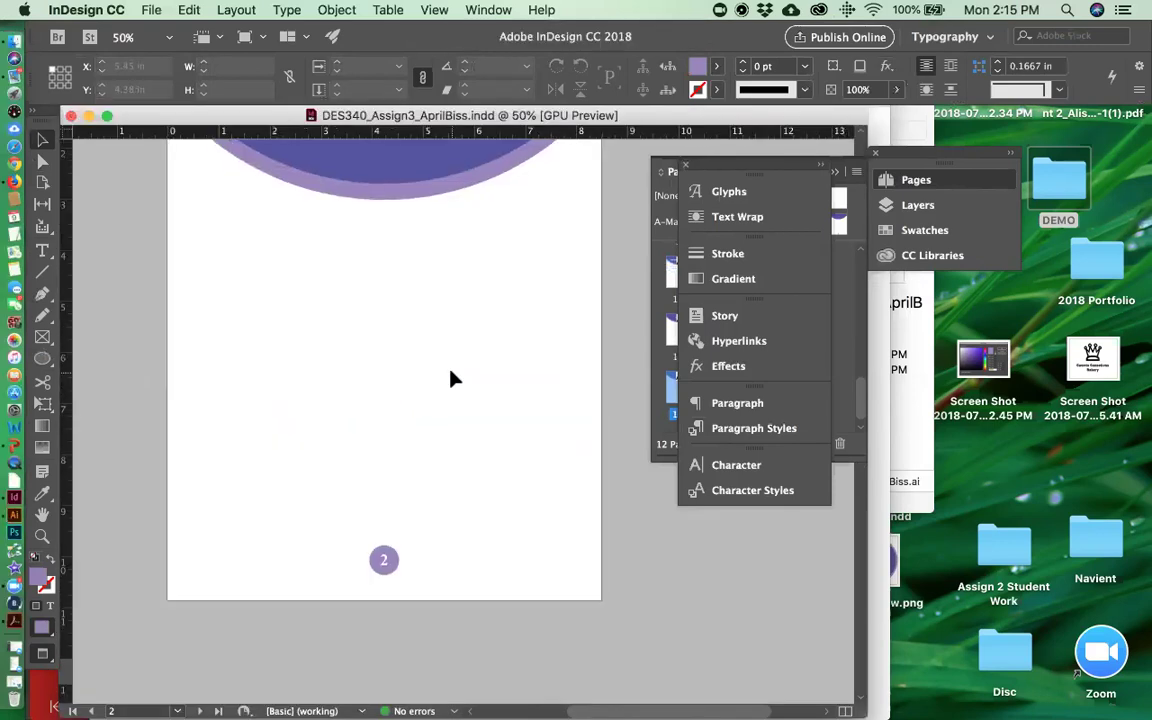
scroll(435, 395, "down", 5)
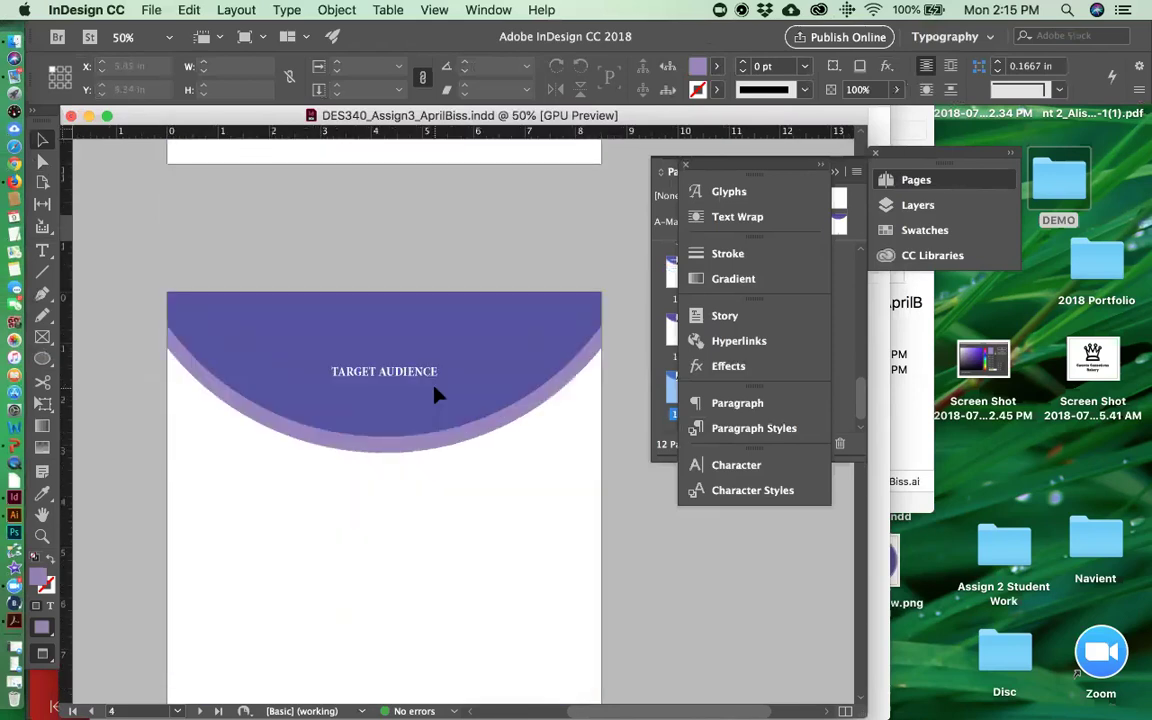
scroll(435, 395, "down", 5)
scroll(435, 395, "up", 5)
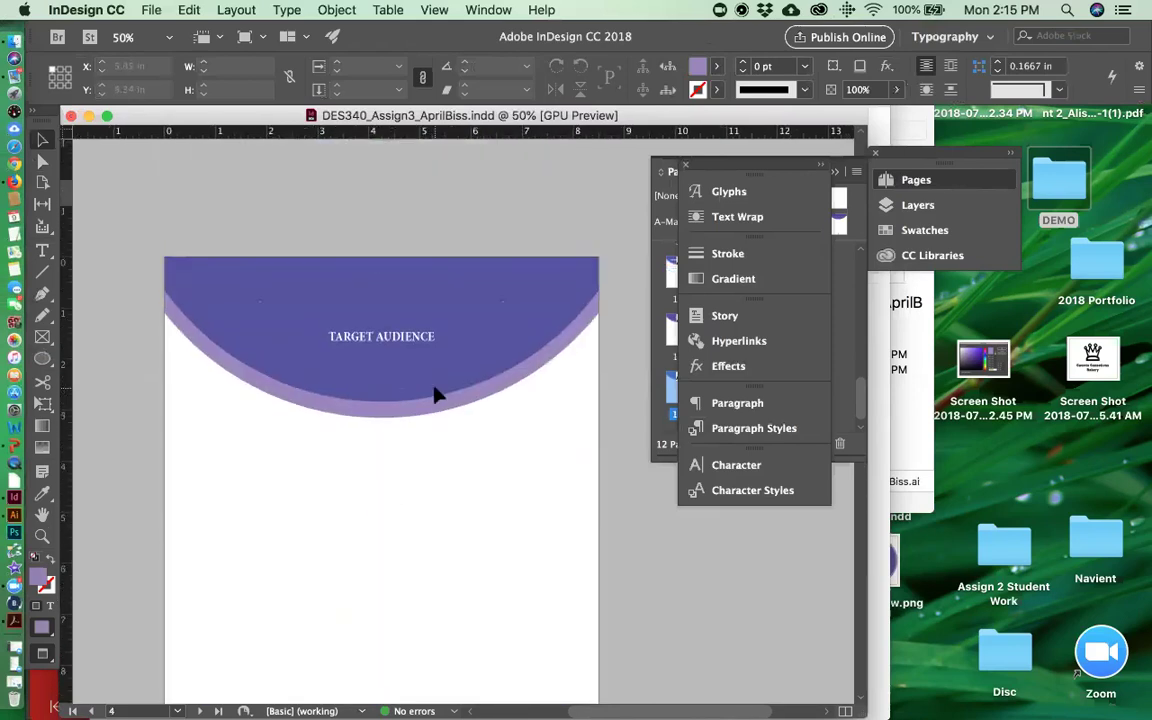
scroll(398, 403, "up", 5)
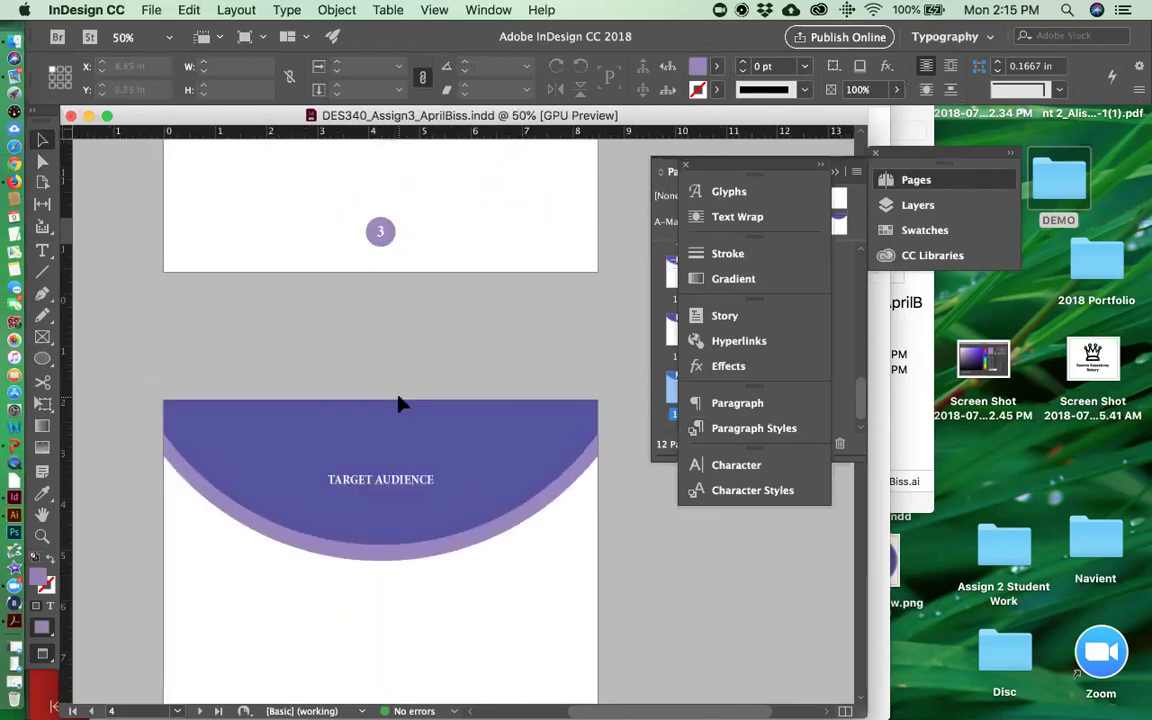
scroll(398, 403, "up", 10)
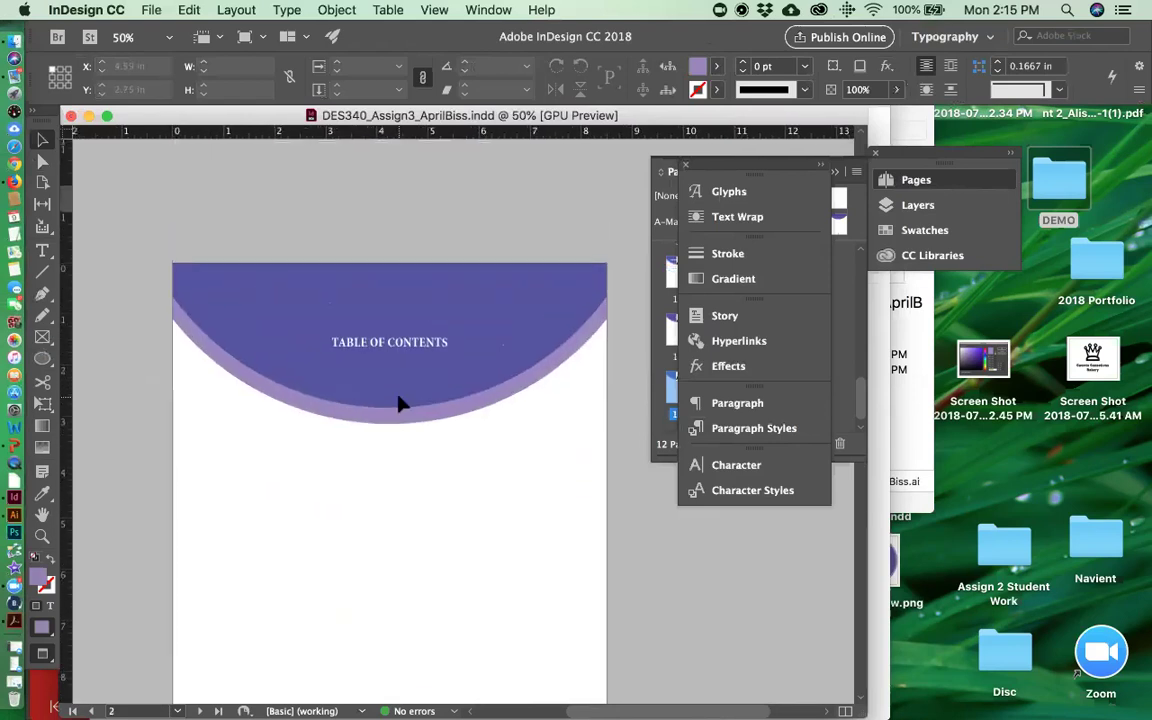
scroll(400, 403, "down", 6)
scroll(398, 403, "up", 2)
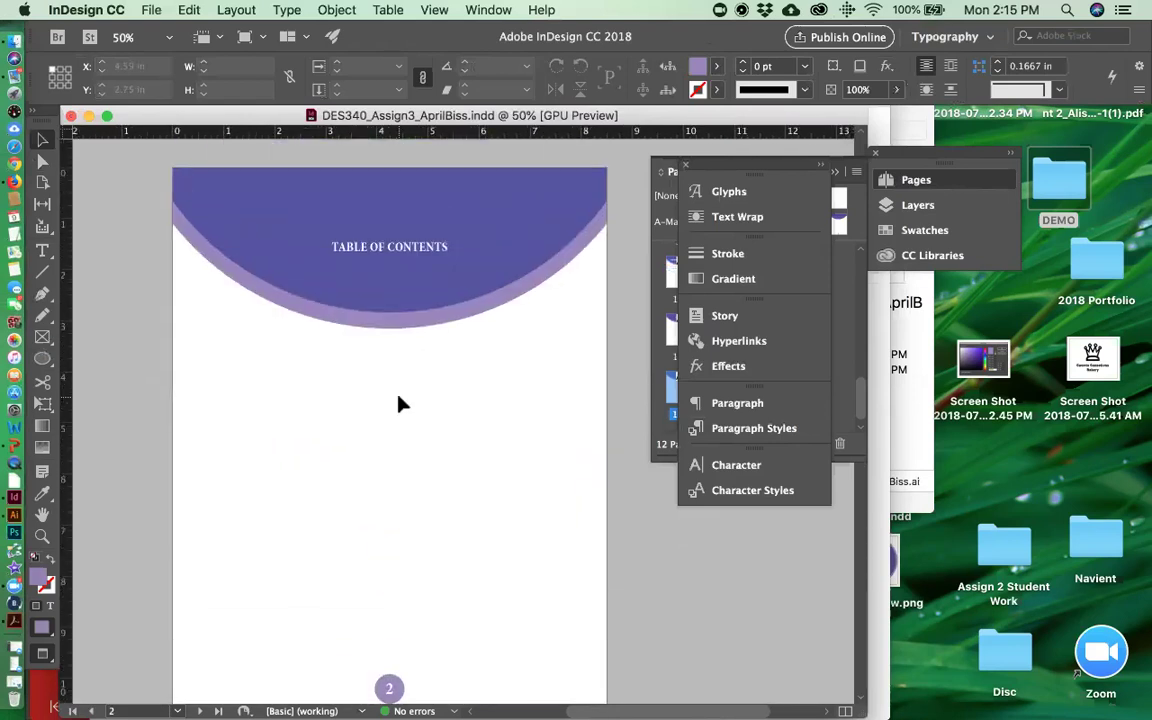
- Return the document to Normal screen mode and go to the "Target Audience" page
left_click_drag(42, 627, 113, 578)
left_click_drag(42, 658, 142, 560)
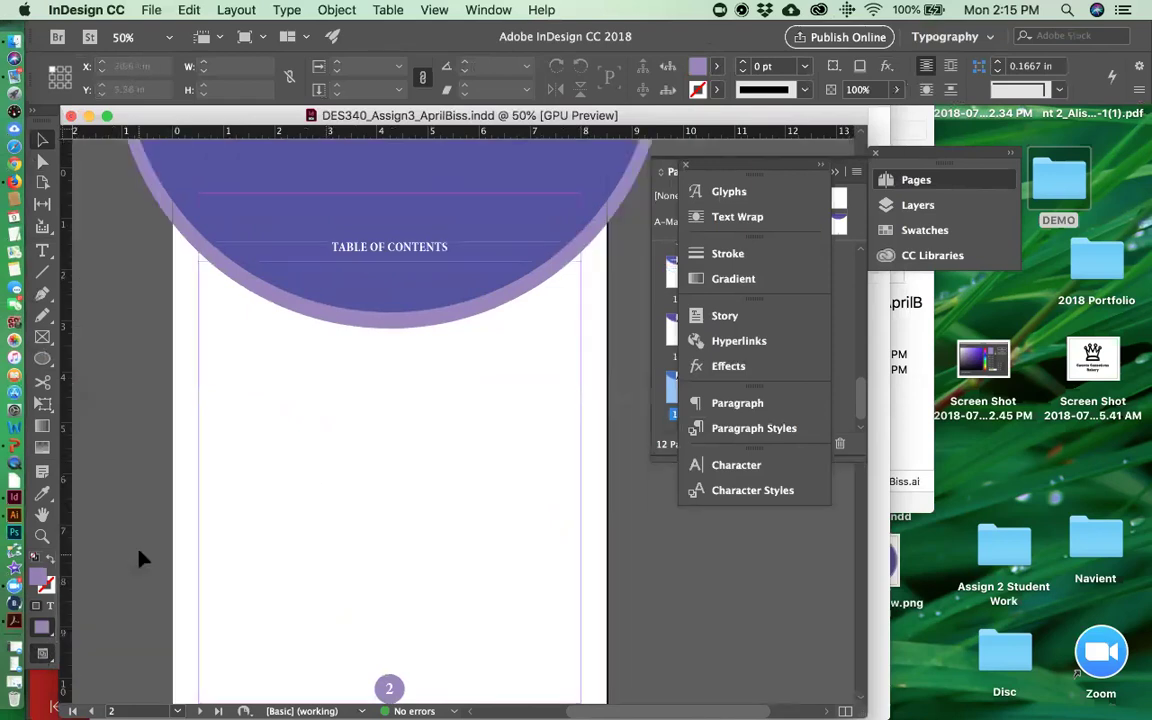
scroll(367, 472, "down", 2)
scroll(367, 474, "down", 15)
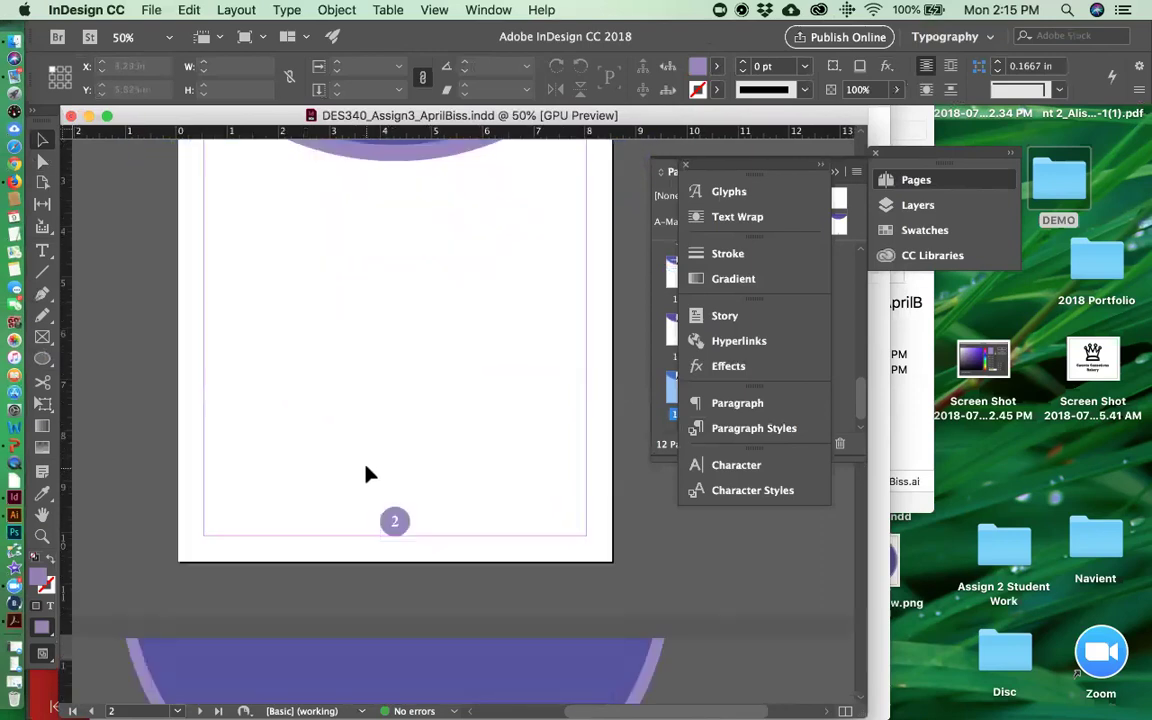
scroll(367, 474, "down", 15)
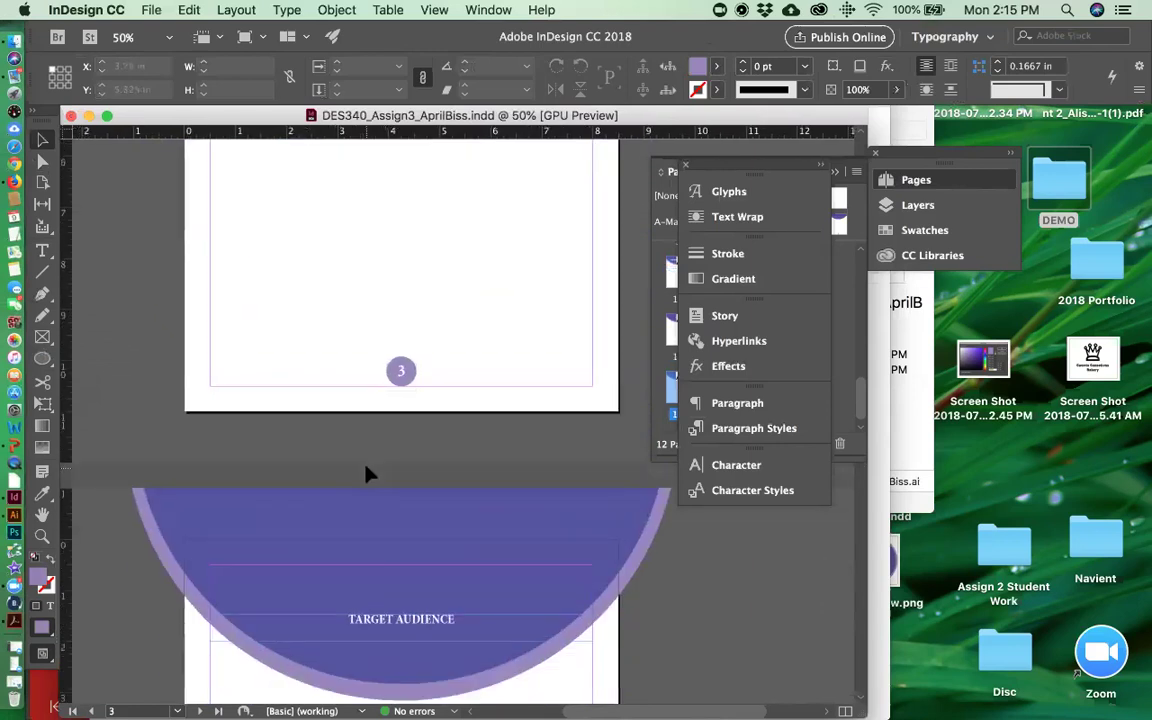
scroll(367, 474, "down", 10)
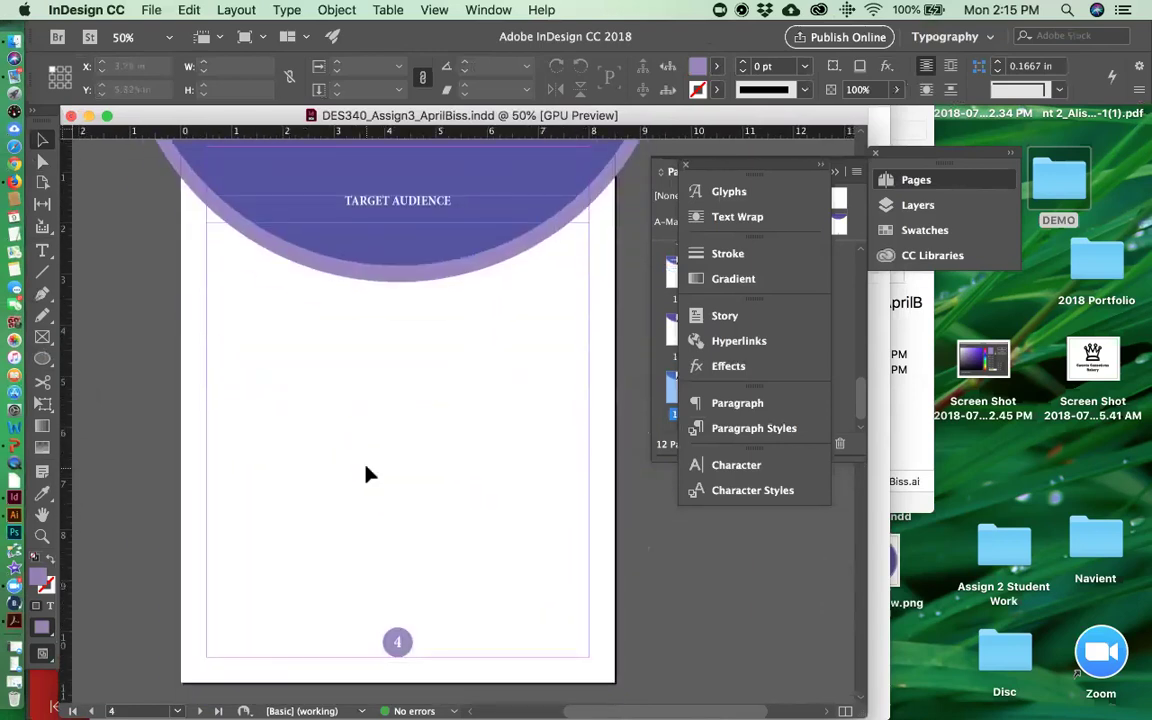
scroll(367, 474, "up", 5)
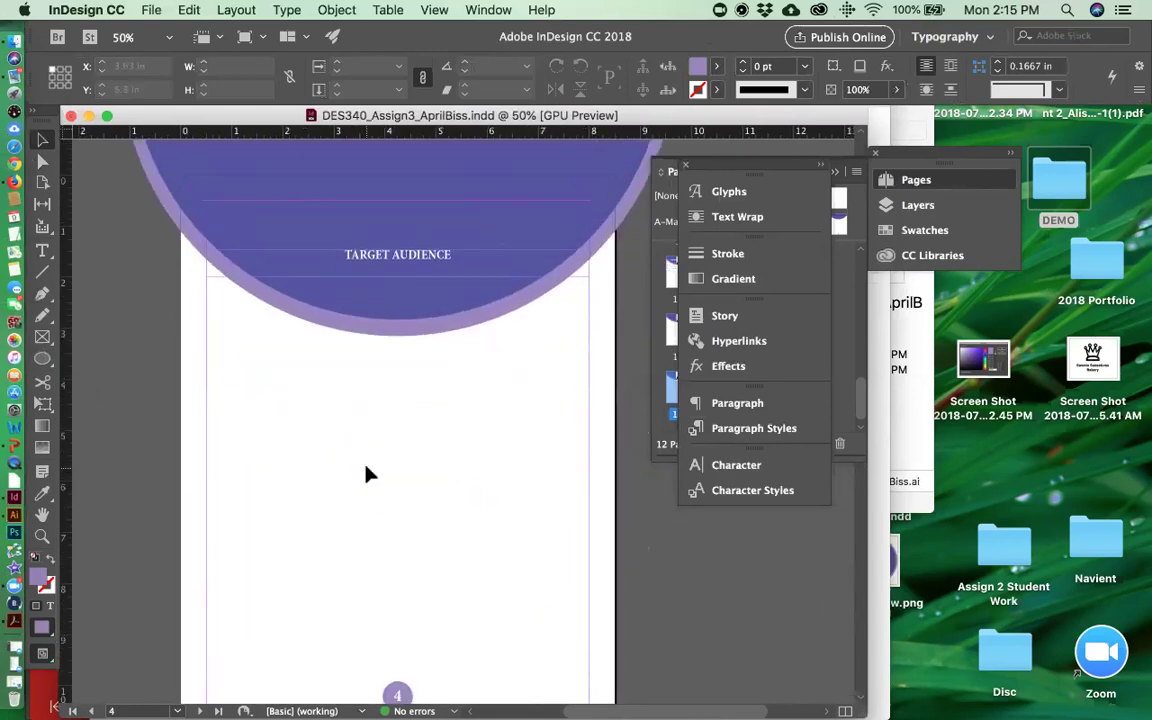
scroll(161, 433, "down", 3)
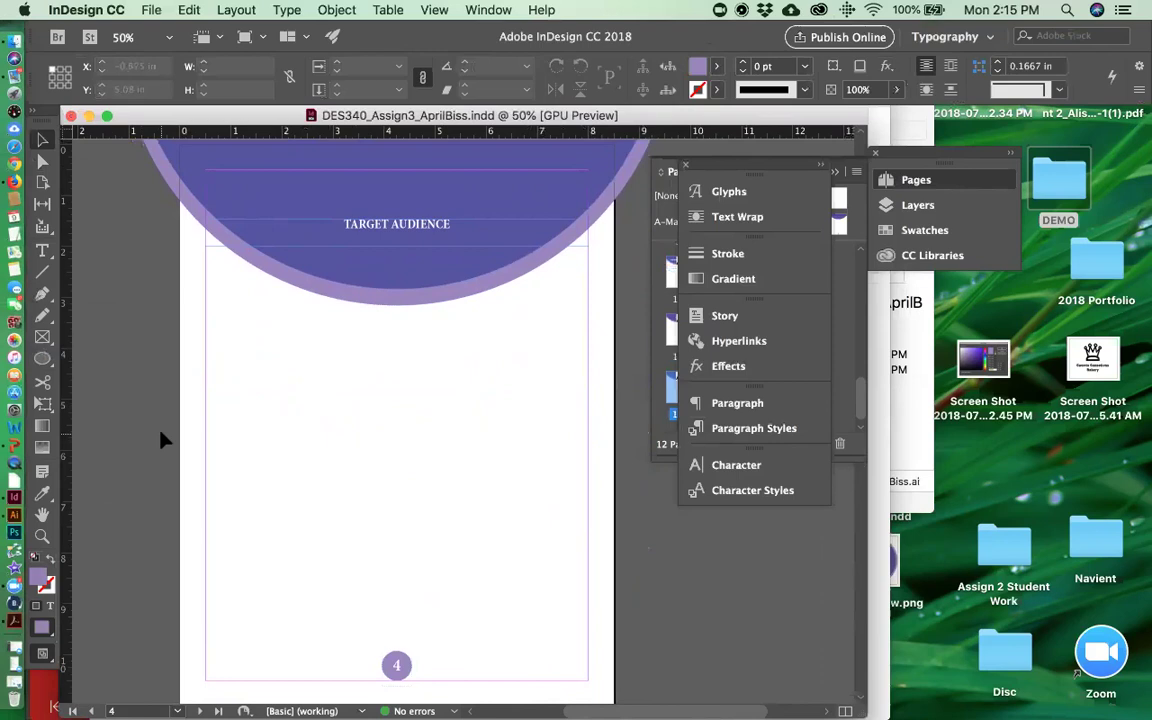
- Try to place a horizontal ruler guide across page 4 below the header, checking the guide settings between attempts
mouse_move(225, 131)
left_mouse_down()
mouse_move(232, 392)
mouse_move(239, 342)
mouse_move(244, 404)
left_mouse_up()
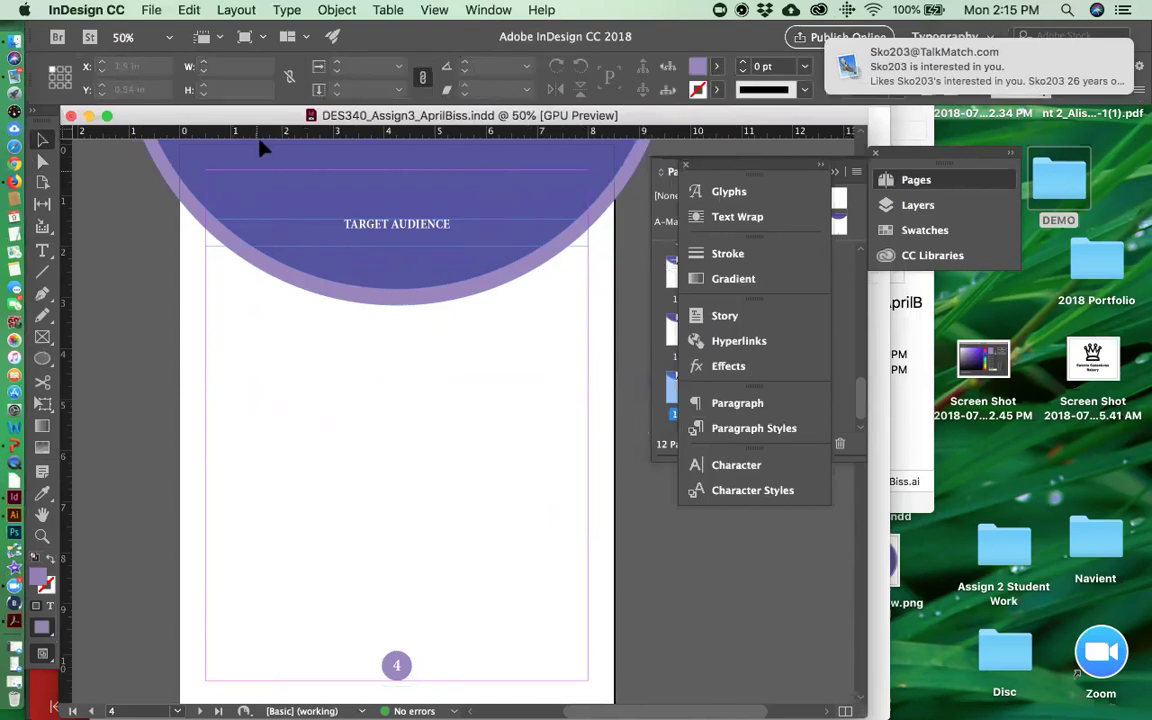
left_click_drag(262, 136, 262, 406)
left_click(434, 10)
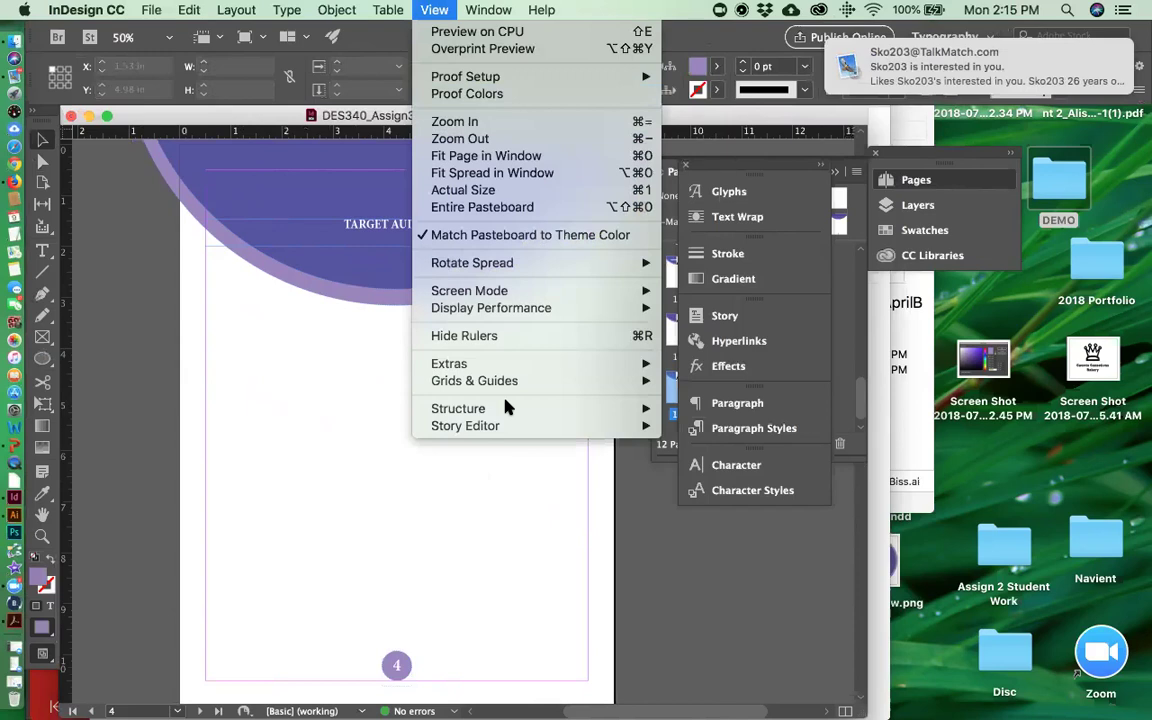
mouse_move(586, 381)
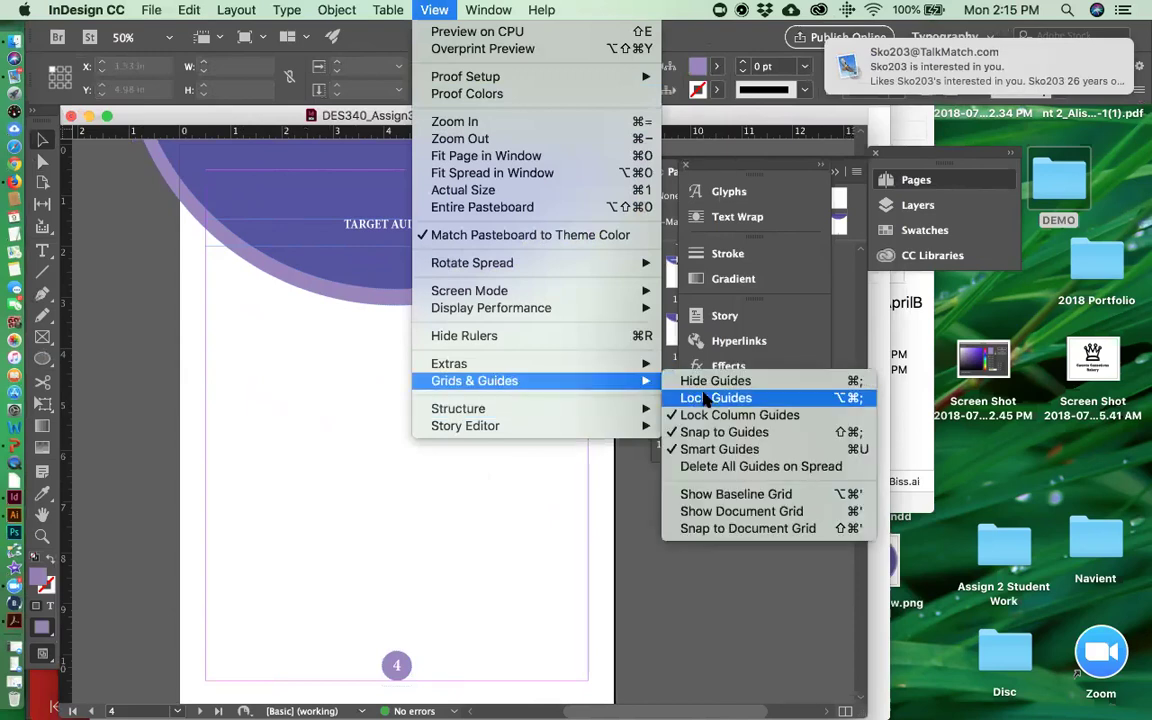
left_click(450, 460)
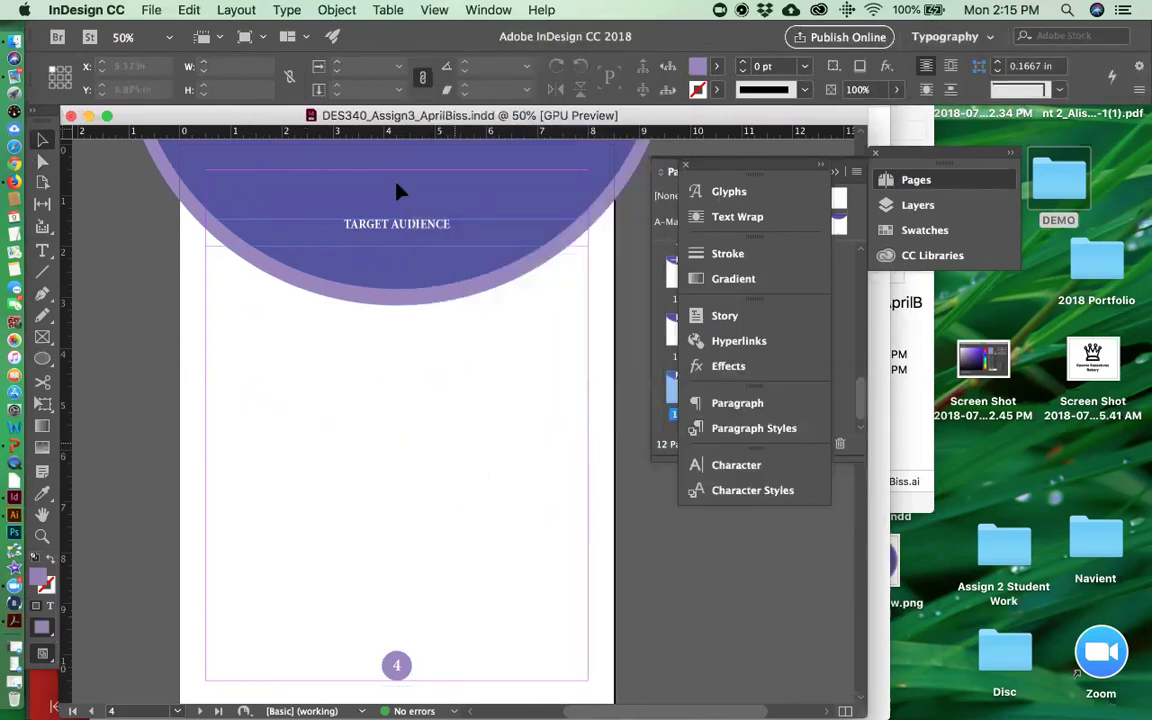
scroll(386, 235, "down", 2)
left_click_drag(362, 134, 351, 381)
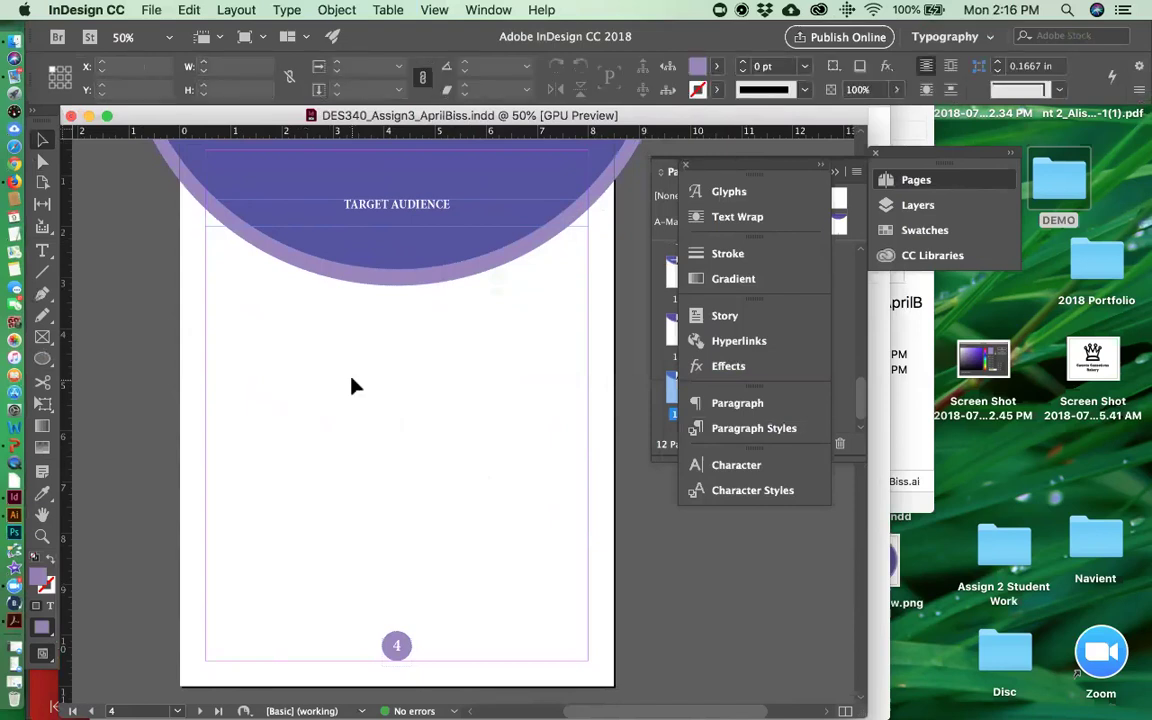
scroll(380, 450, "up", 1)
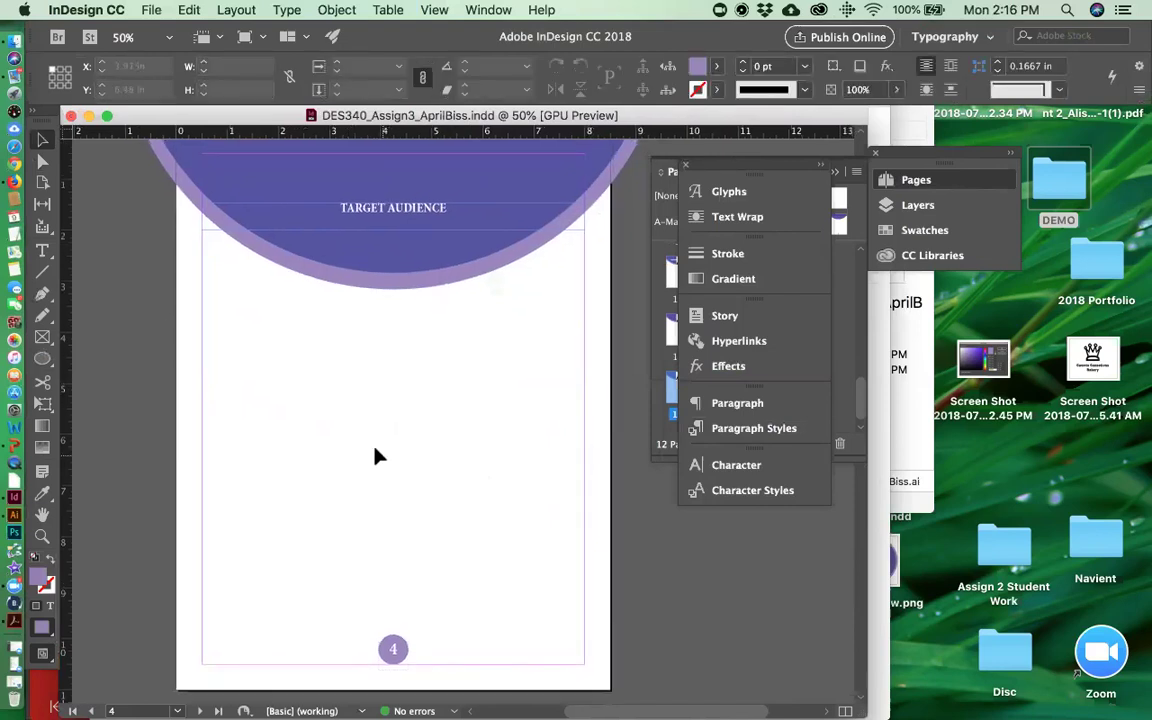
- Hide the document guides and show them again
left_click(438, 10)
mouse_move(500, 382)
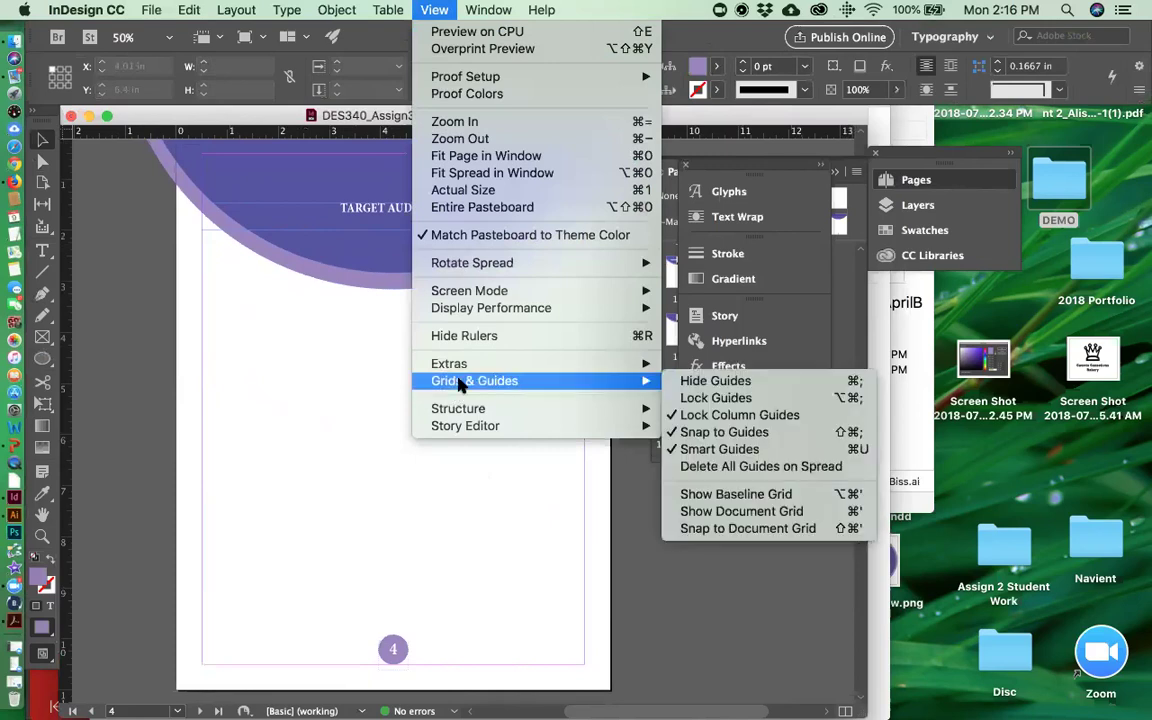
left_click(716, 381)
left_click(436, 10)
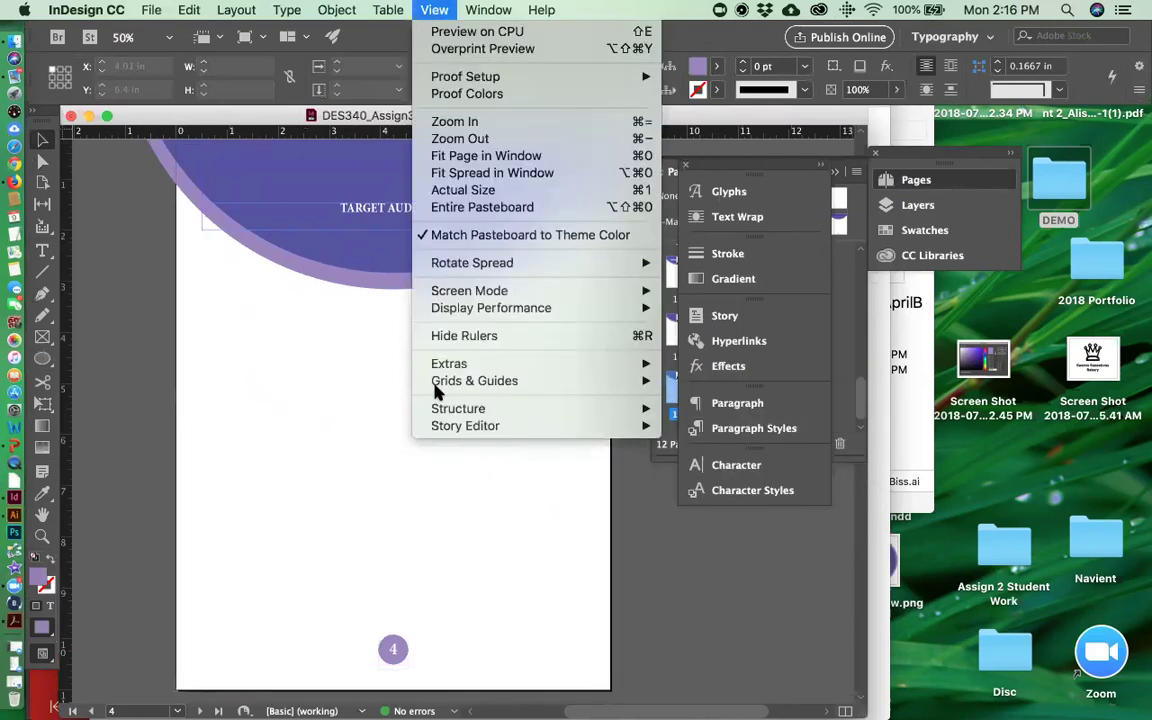
left_click(706, 381)
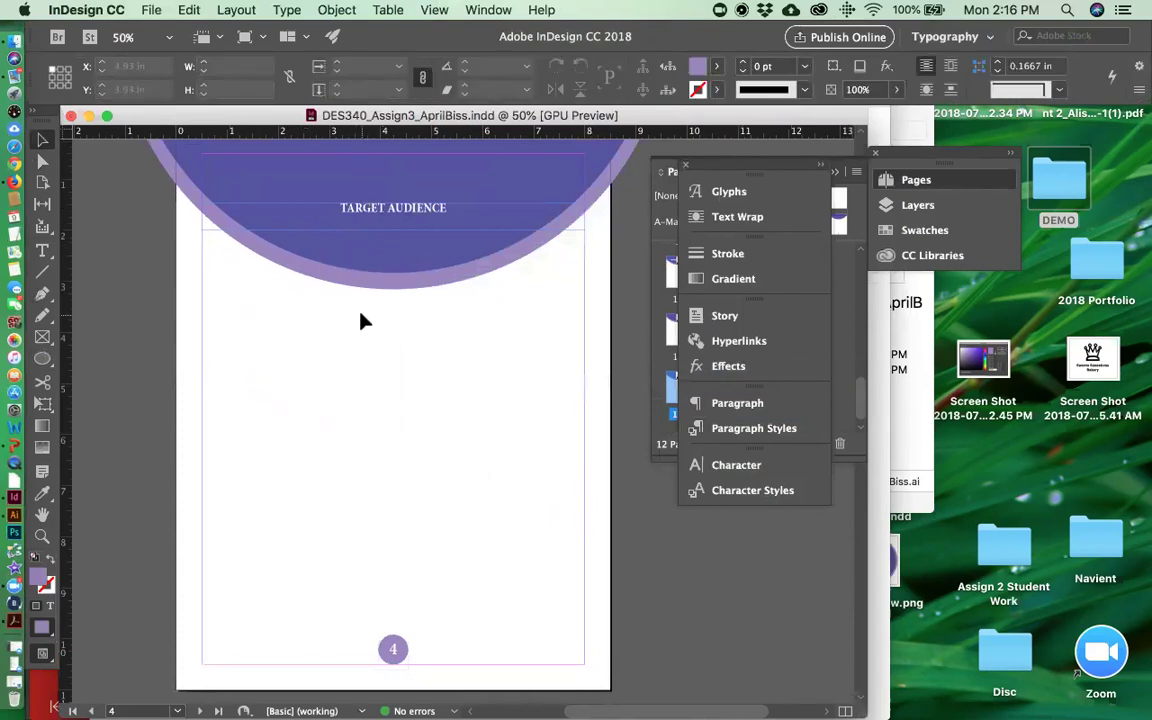
- Undo the last change on page 8, set the "Typography" frame's Y position to 1.46 in again, and save the document
key("ctrl+z")
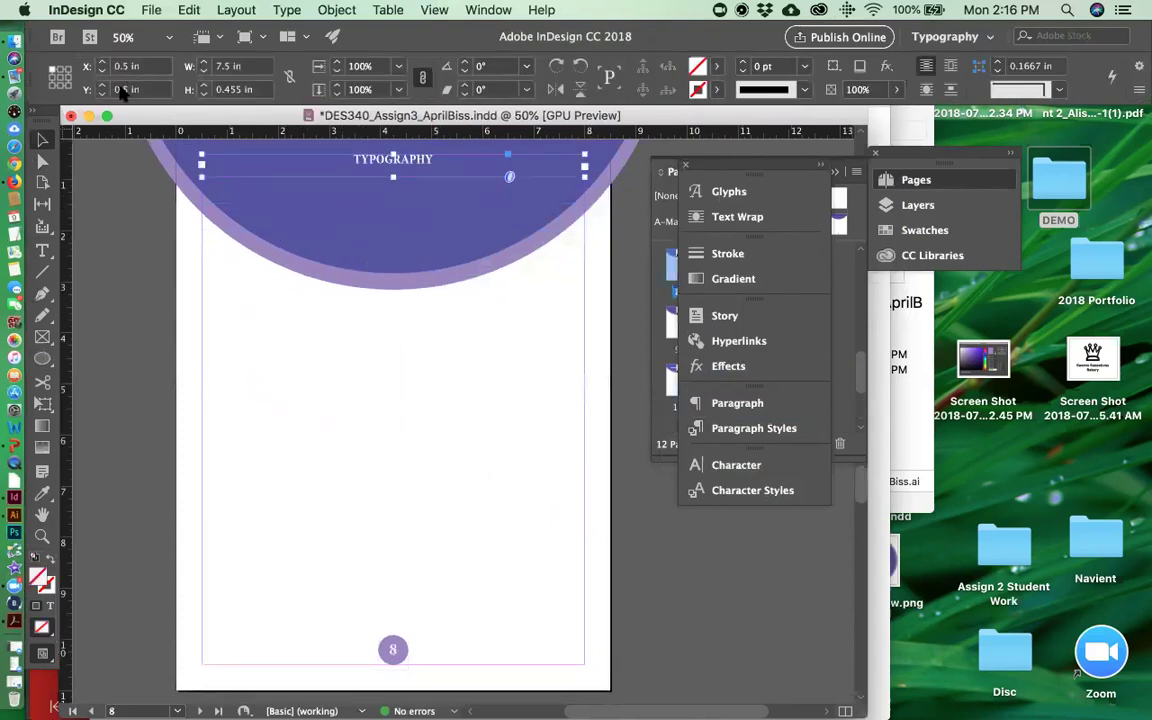
left_click_drag(117, 90, 170, 97)
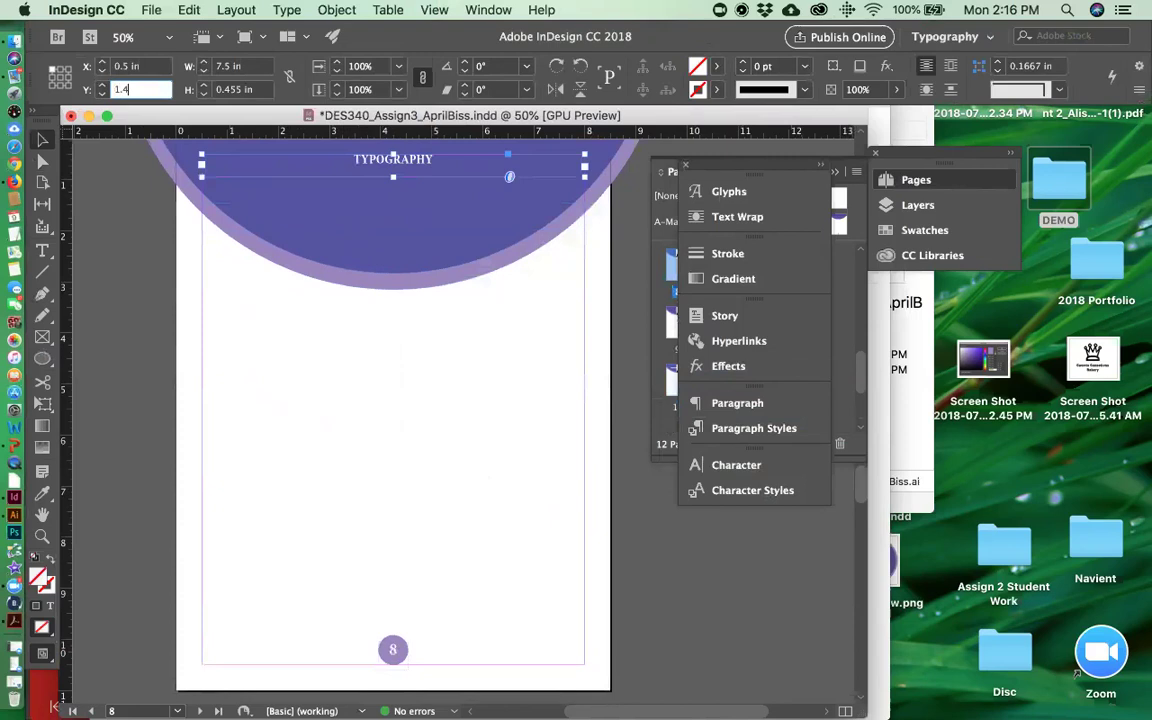
type("1.4")
key("Return")
left_click(284, 348)
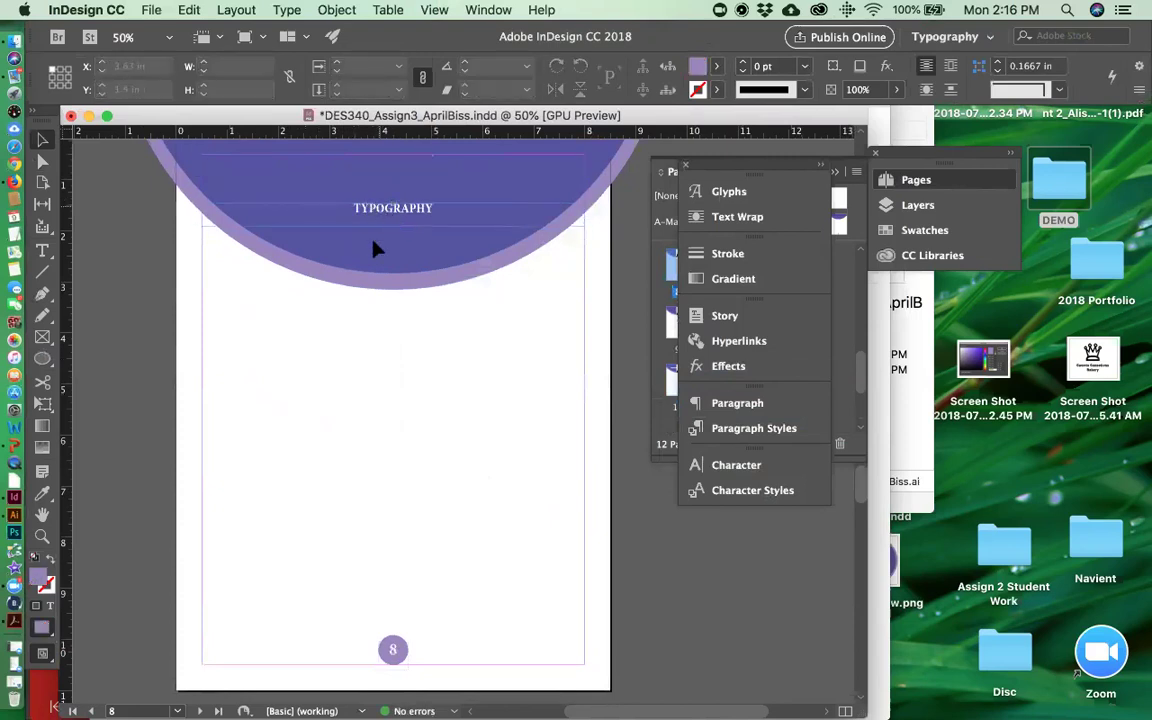
key("super+s")
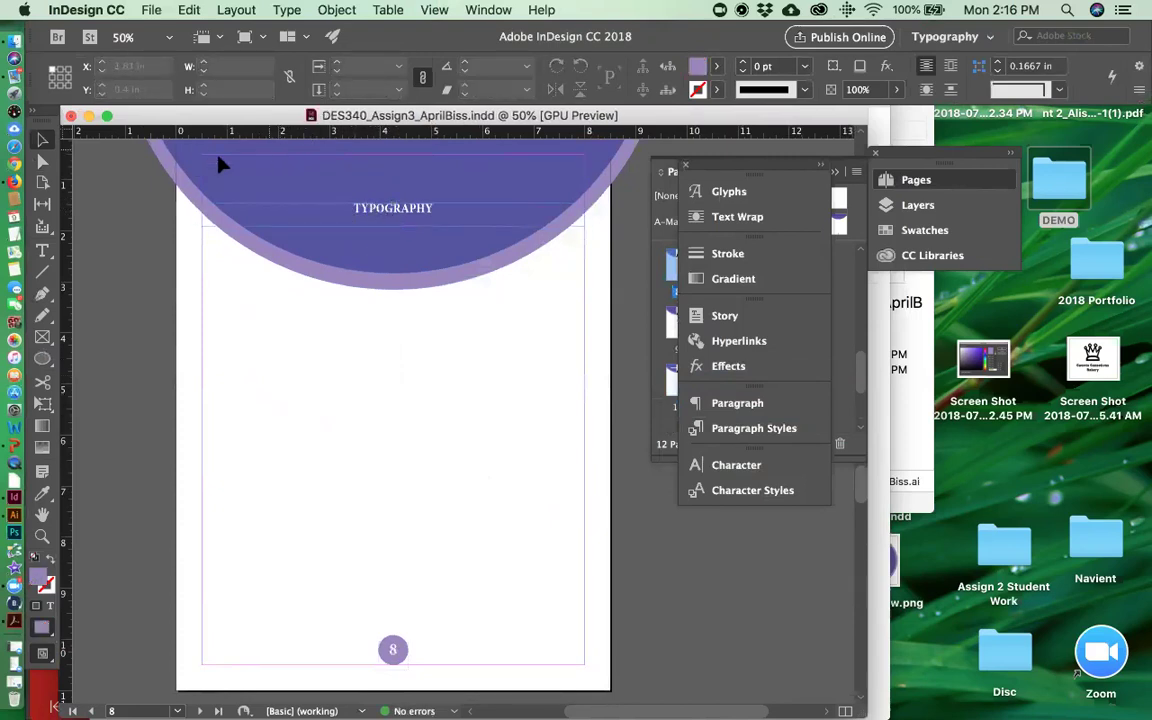
- Place a horizontal guide at 5 in on page 8 and draw an 8.5 × 5 in rectangle frame from the page's top edge to it
left_click_drag(115, 134, 121, 386)
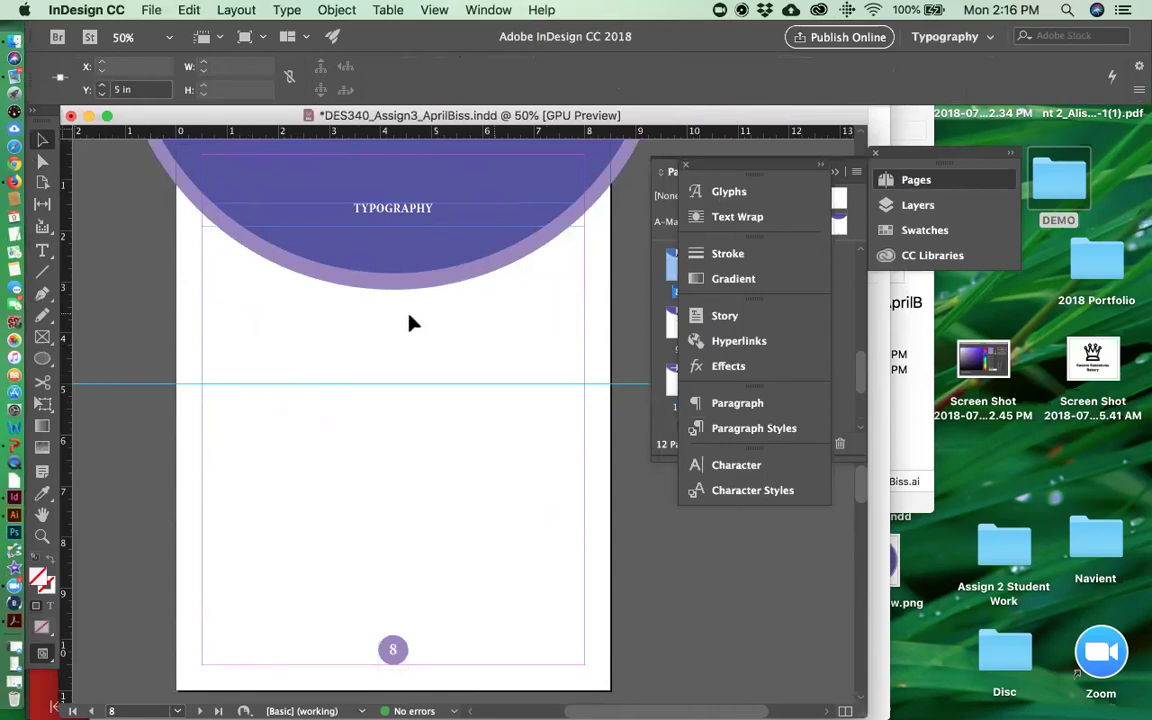
scroll(450, 325, "up", 2)
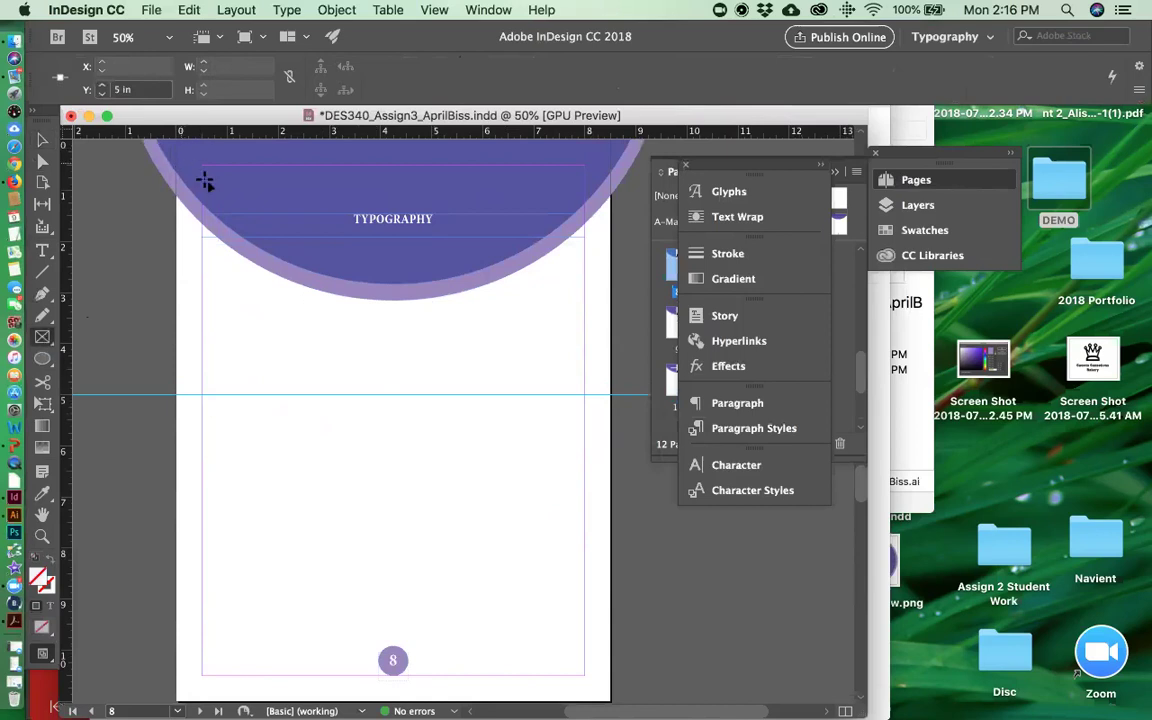
scroll(210, 190, "up", 5)
left_click_drag(167, 183, 601, 438)
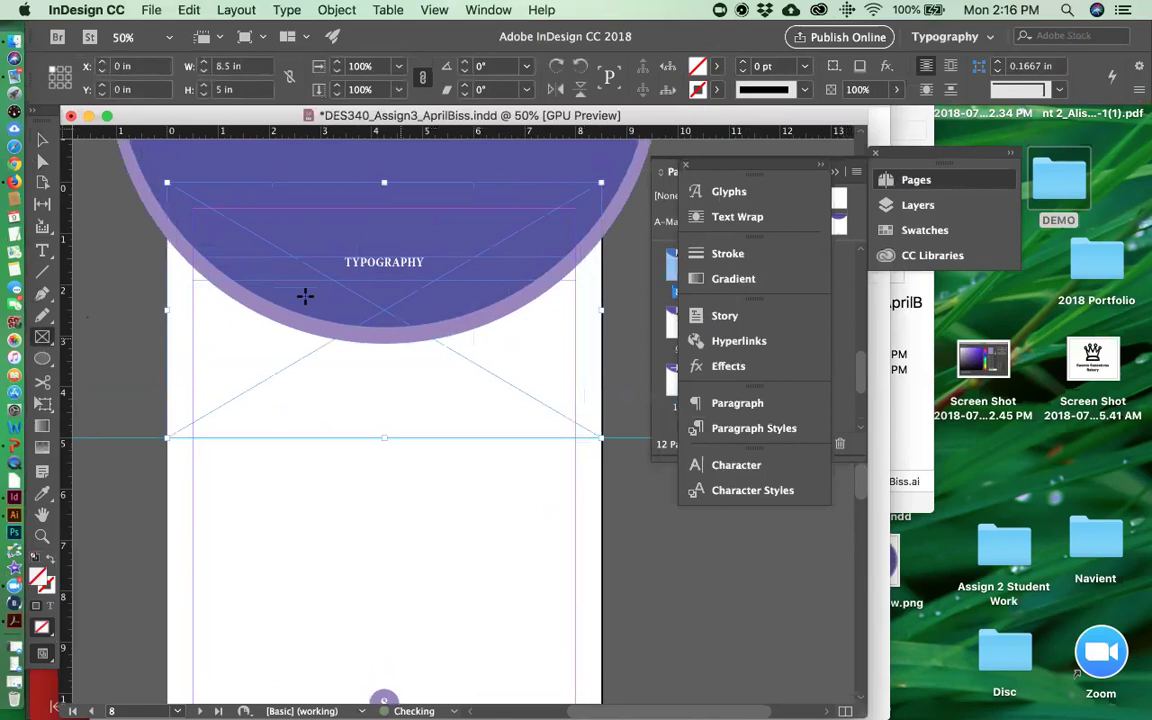
- Send the new rectangle frame on page 8 to the back of the stacking order
left_click(43, 141)
left_click(338, 10)
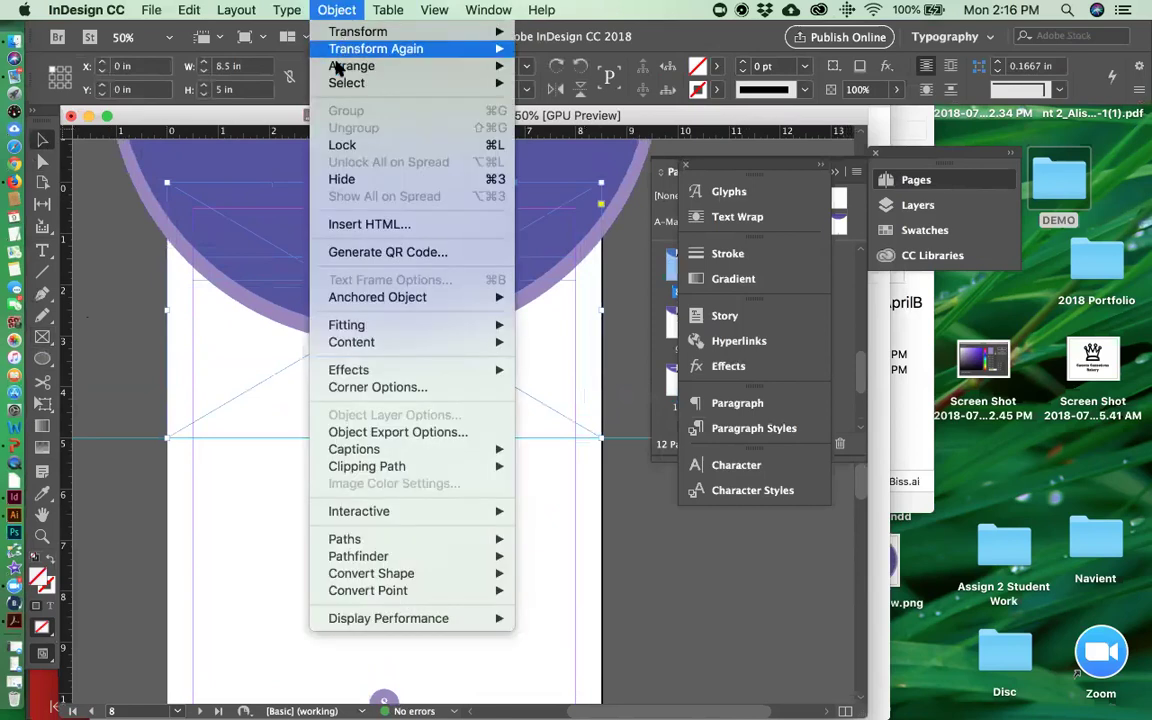
mouse_move(478, 67)
left_click(557, 117)
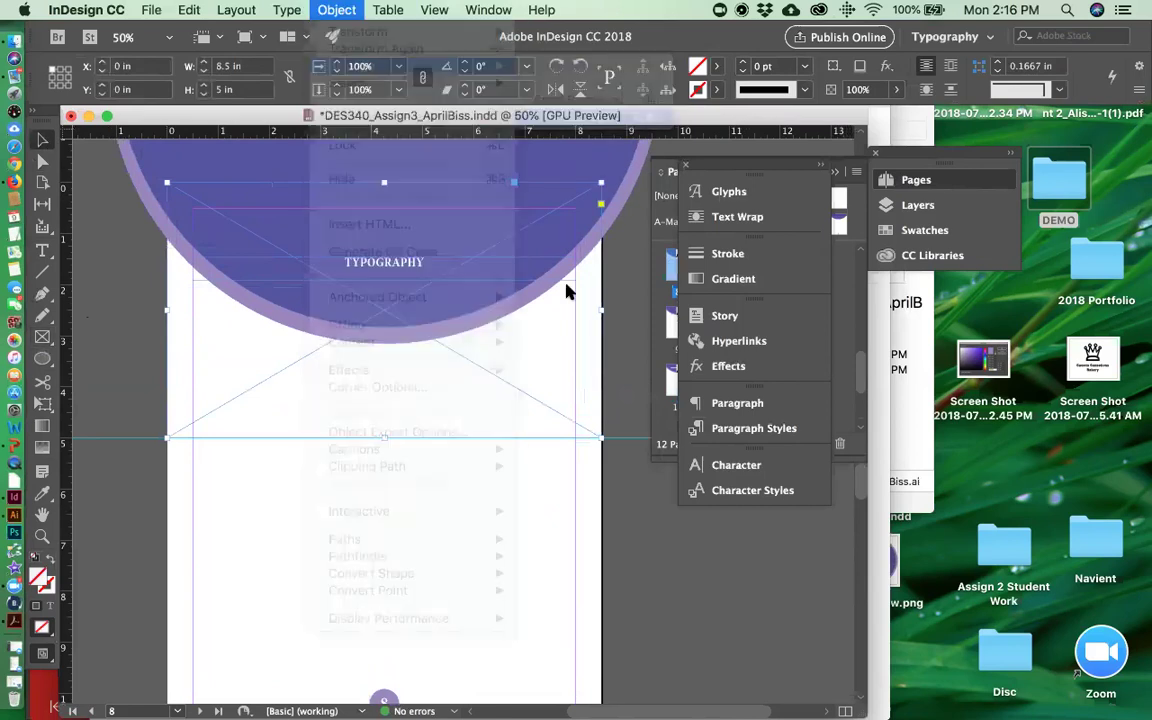
left_click(103, 265)
left_click(13, 181)
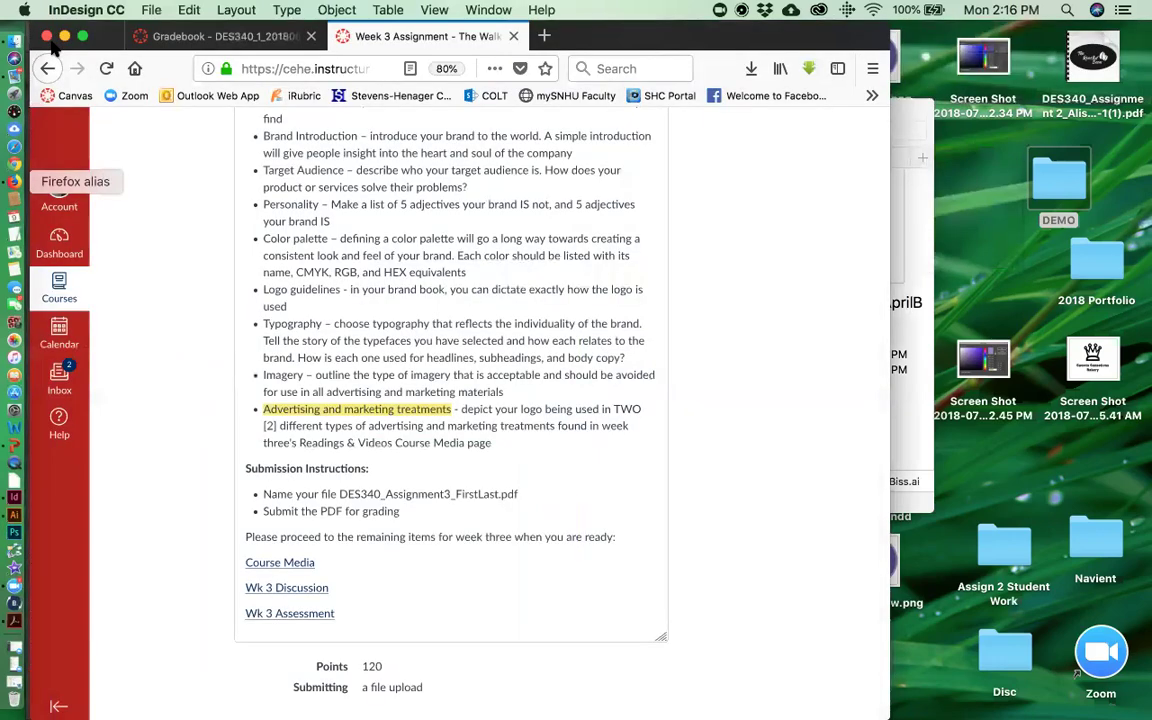
left_click(118, 10)
left_click(130, 36)
type("wwww.")
key("BackSpace")
key("BackSpace")
type(".pixabay.com/")
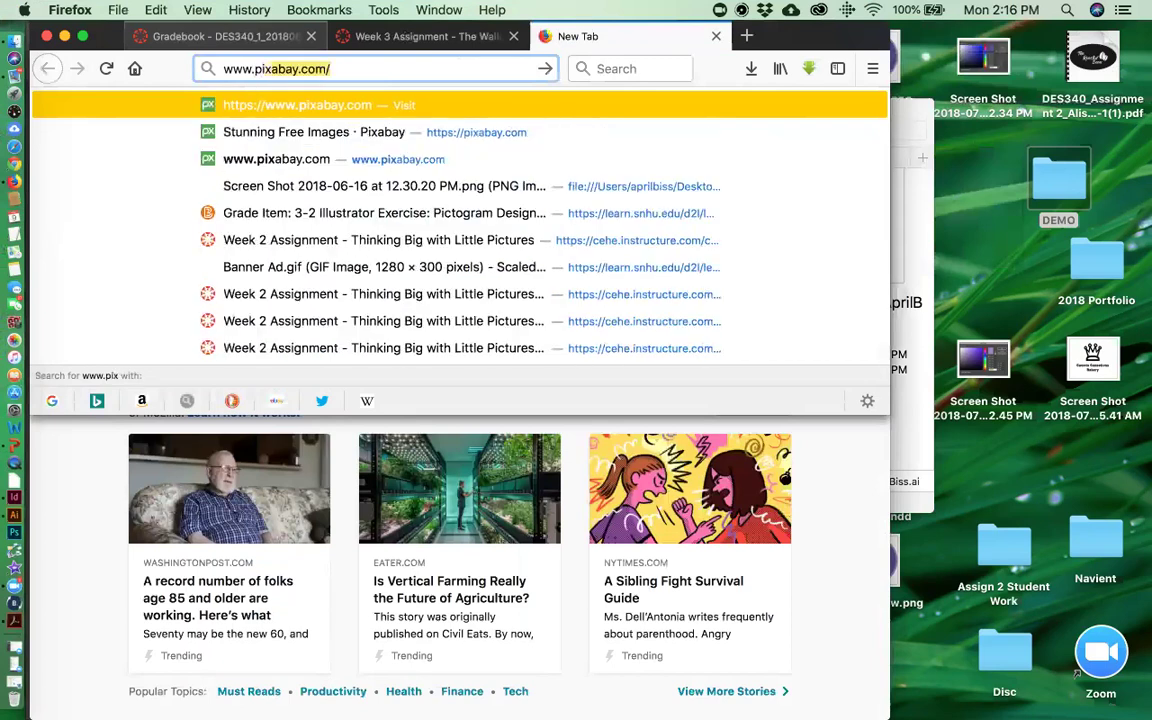
key("Return")
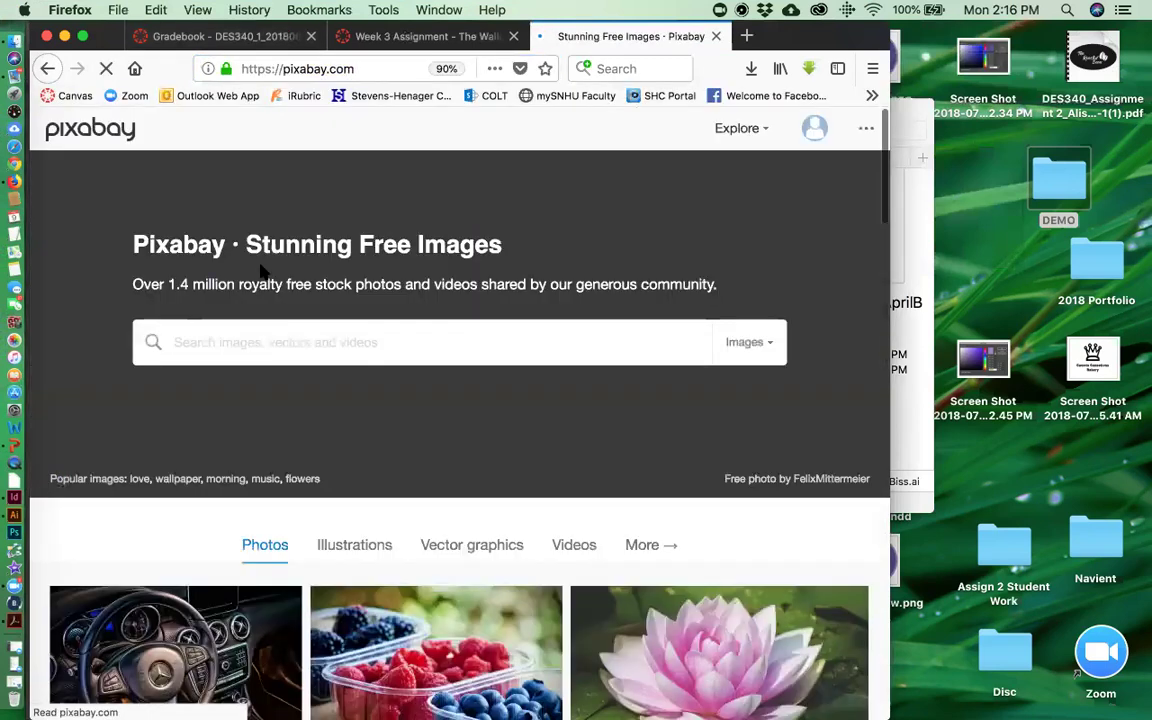
- Search Pixabay for "bakery" images, browse the results and open the photo of the frosted chocolate cupcakes
type("bakery")
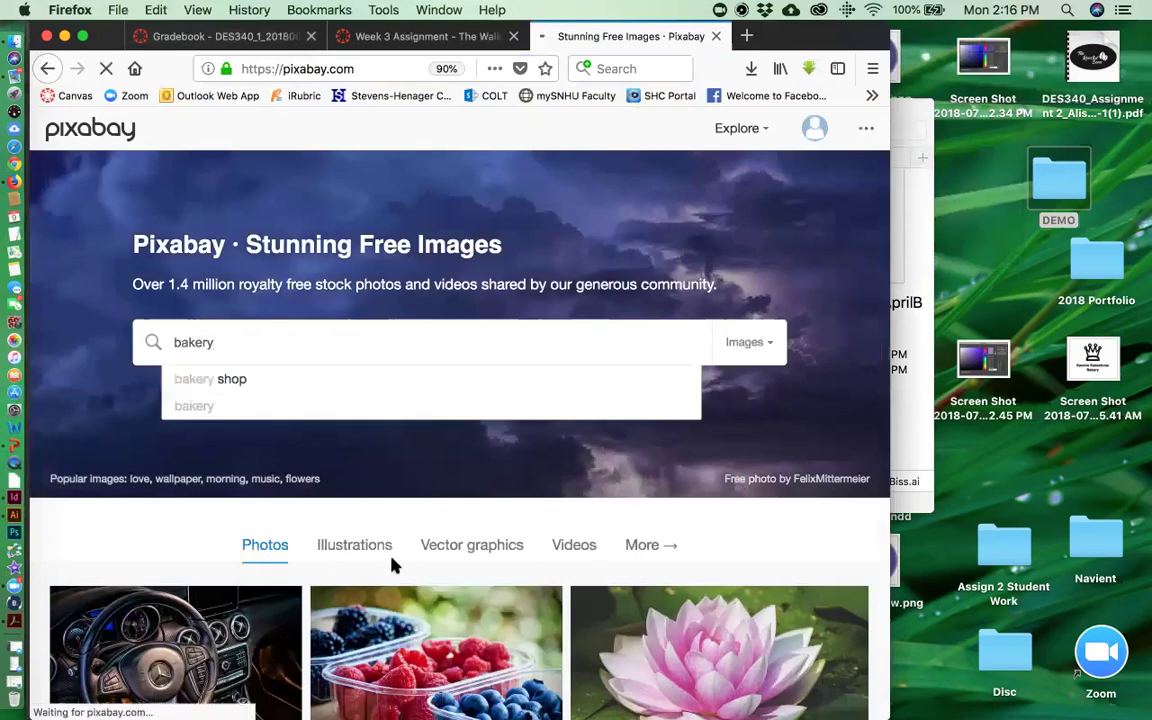
key("Return")
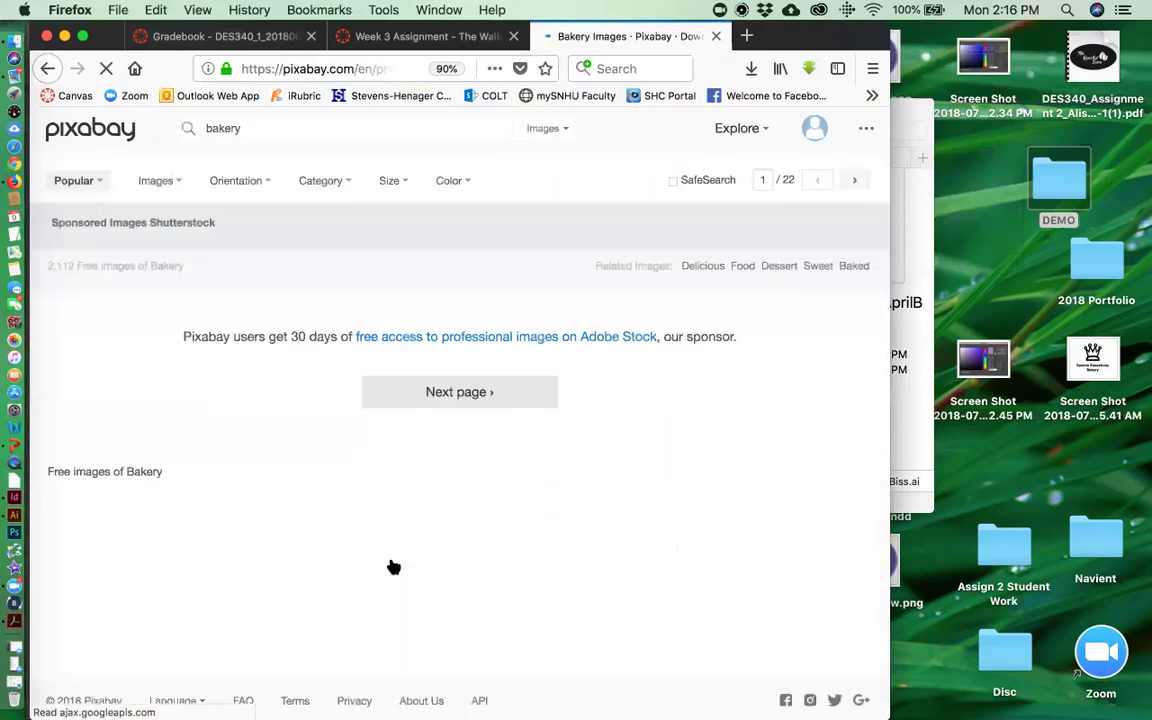
scroll(393, 567, "down", 3)
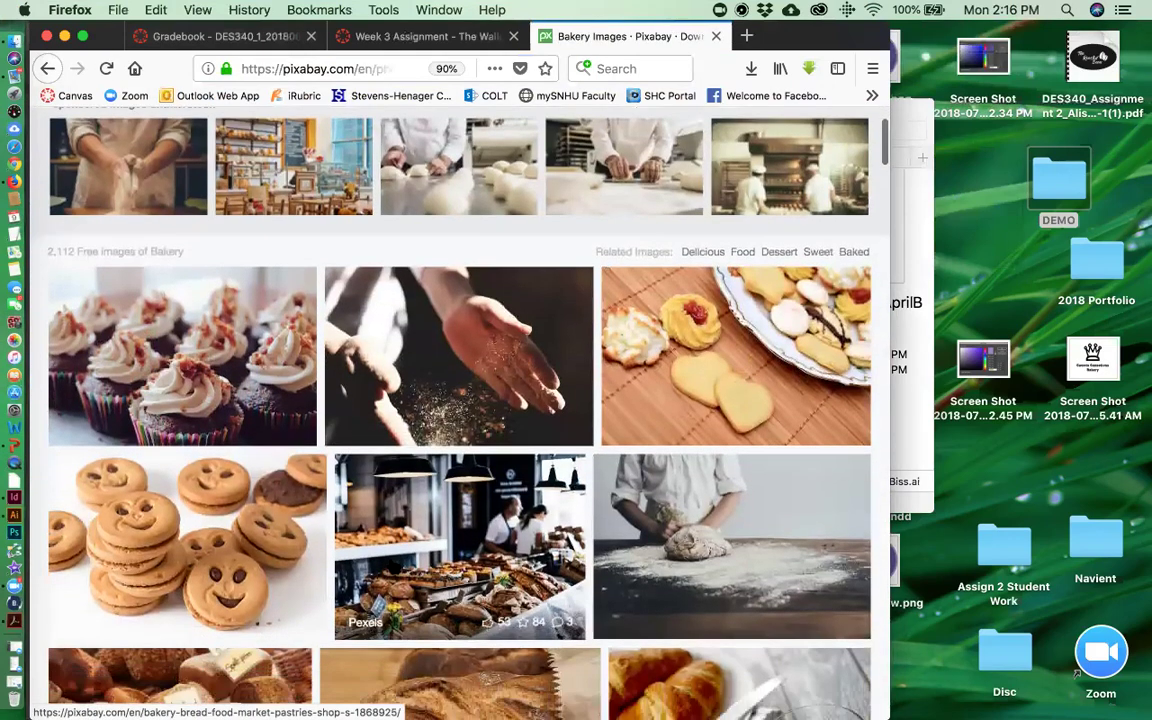
scroll(393, 567, "down", 5)
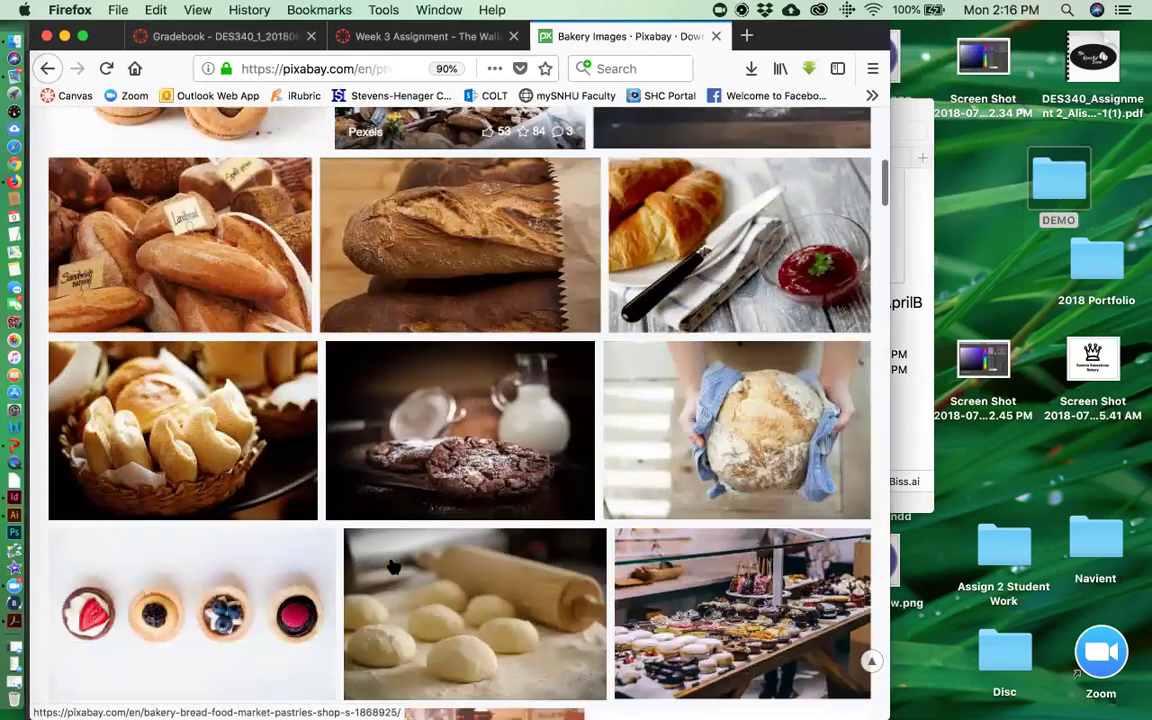
scroll(393, 567, "down", 1)
scroll(393, 567, "down", 10)
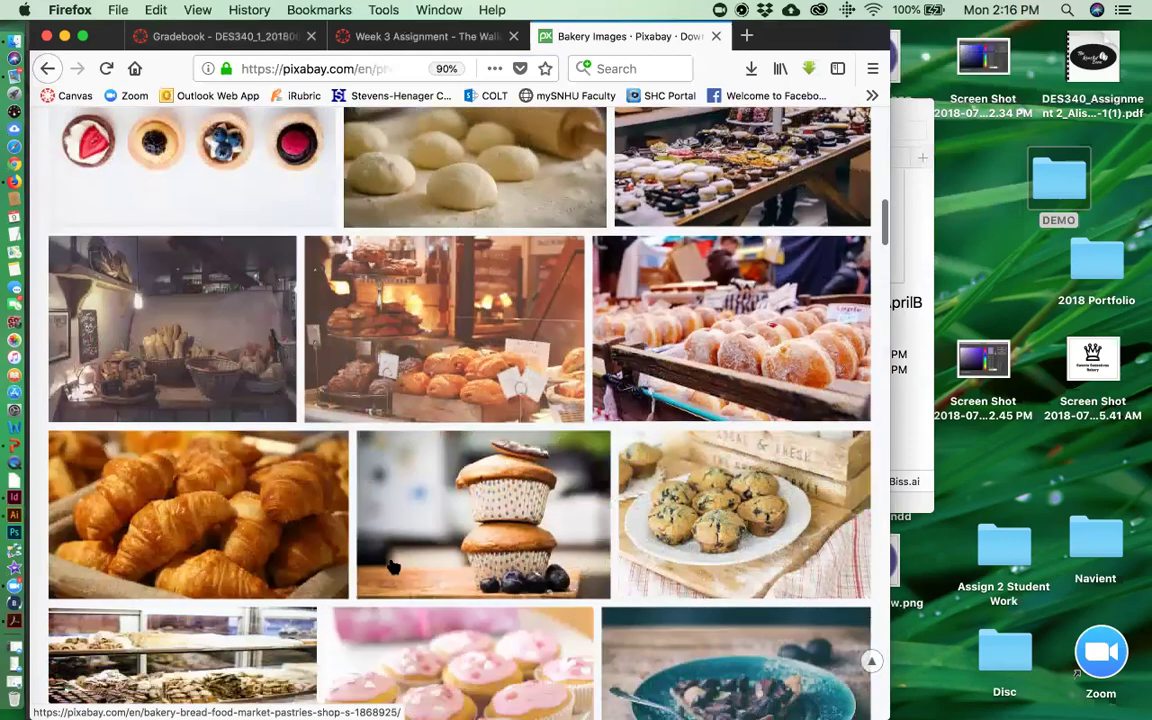
scroll(393, 567, "down", 3)
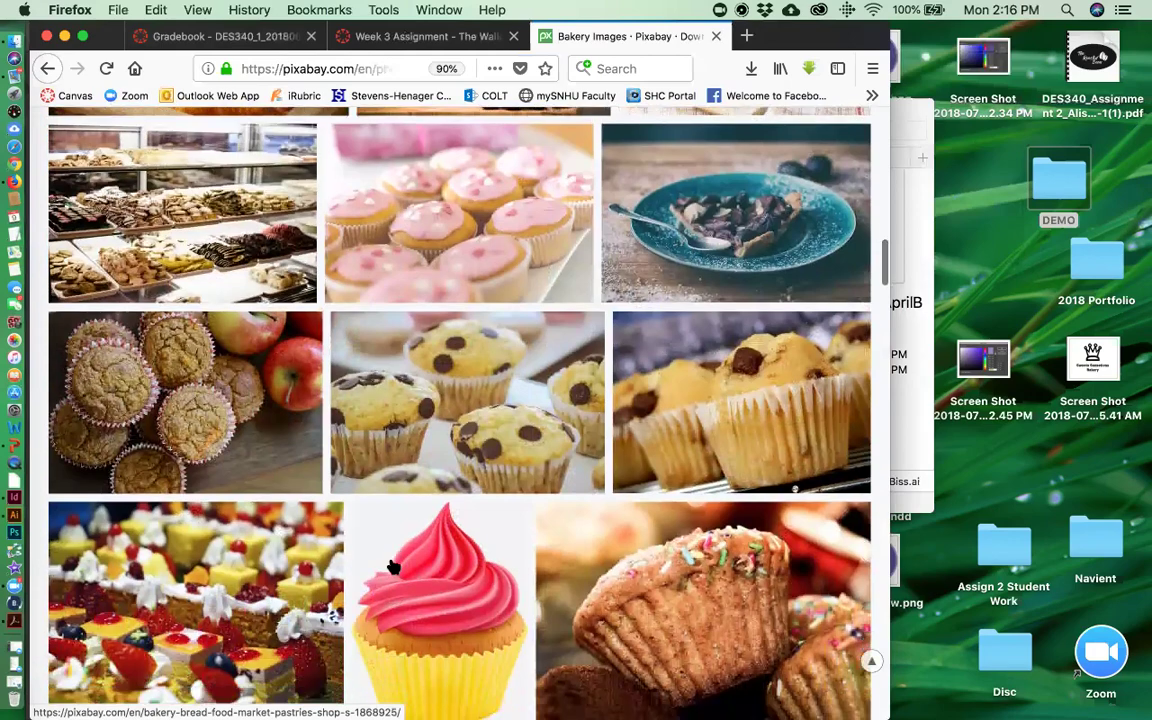
scroll(393, 567, "down", 6)
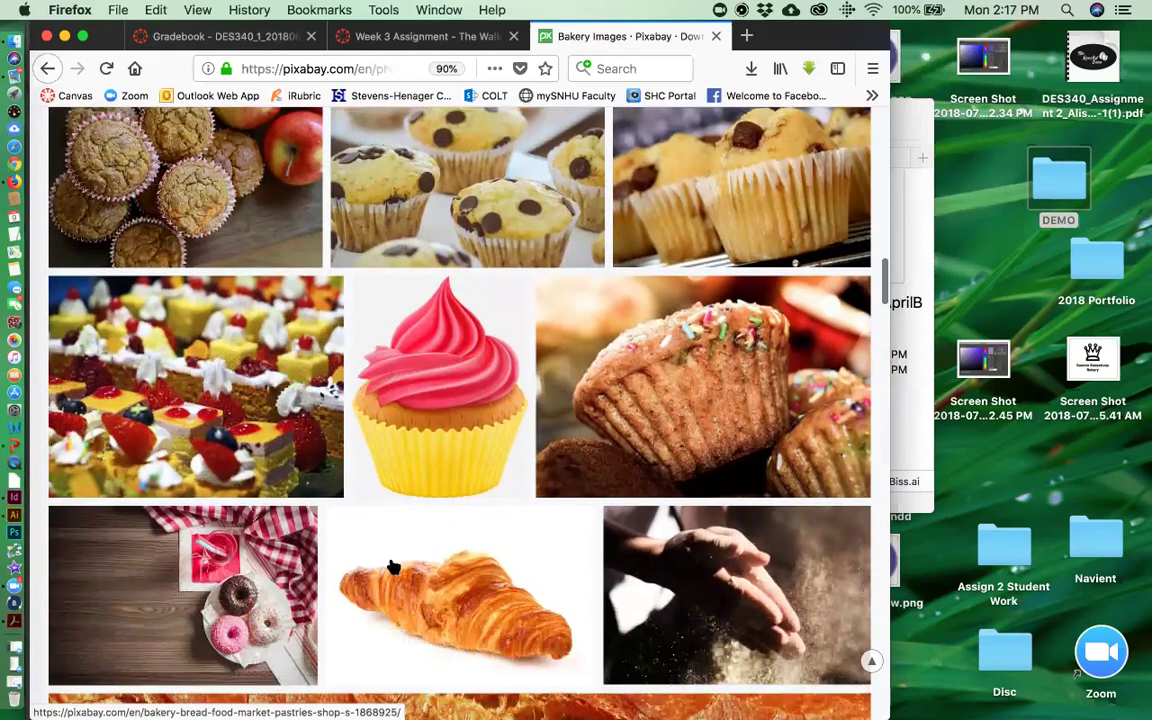
scroll(393, 567, "up", 7)
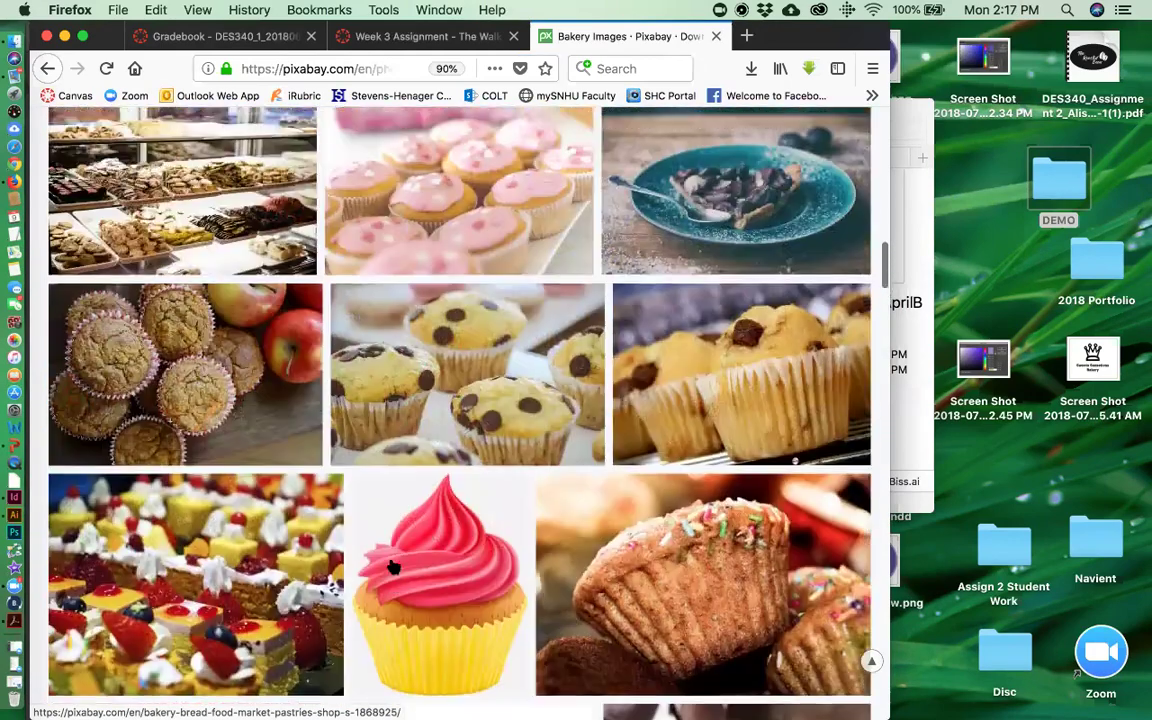
scroll(393, 567, "up", 3)
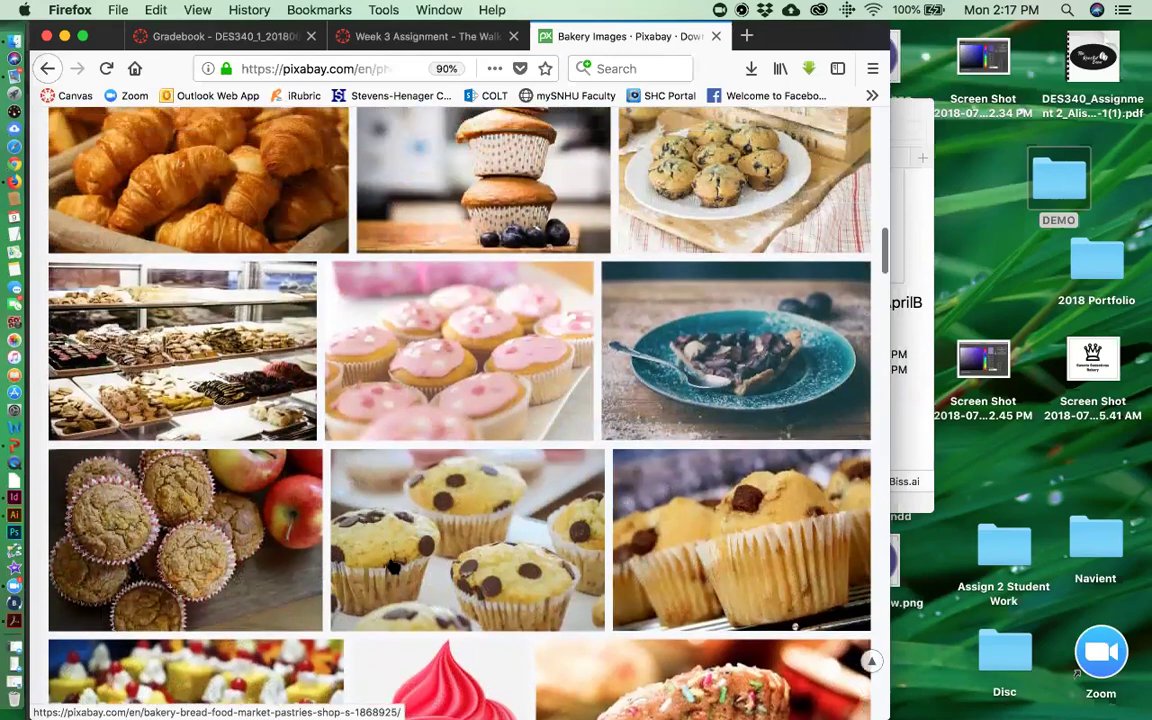
scroll(393, 567, "up", 7)
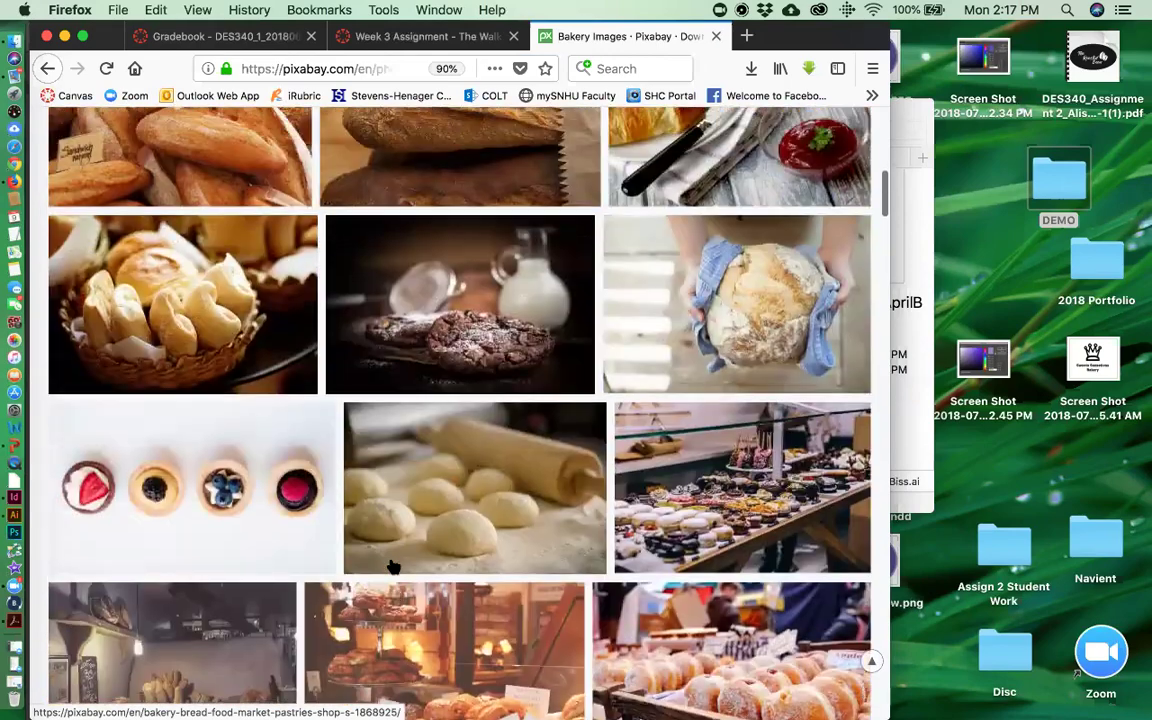
scroll(393, 567, "up", 7)
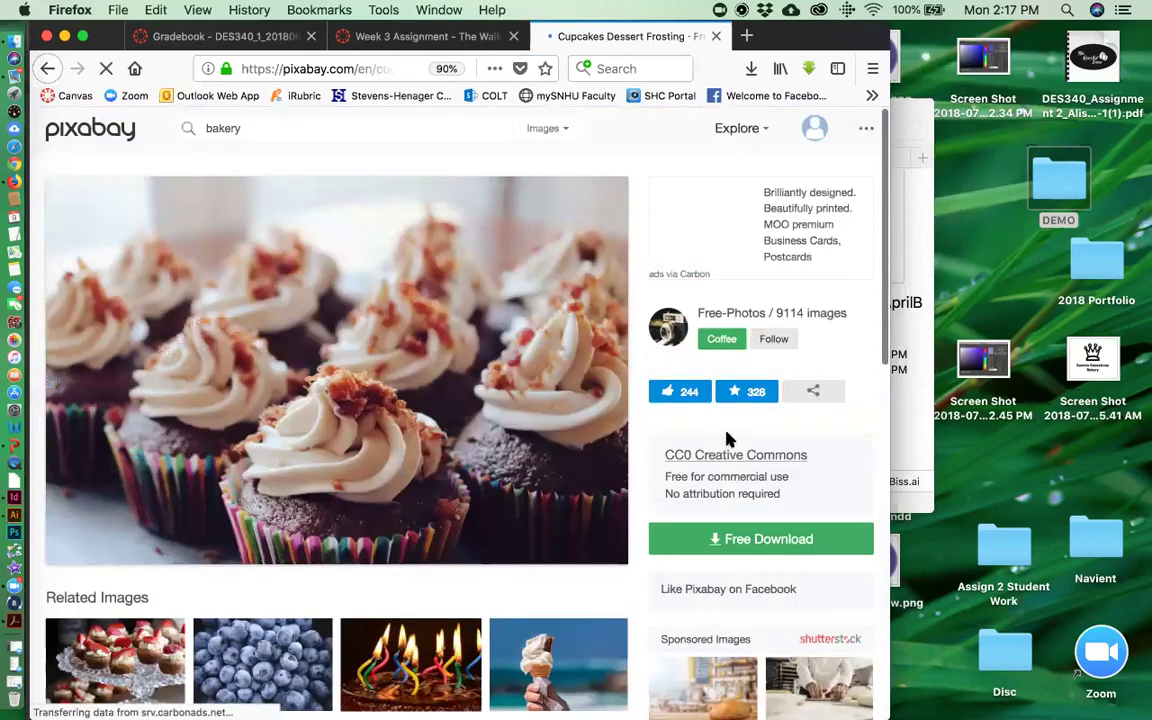
- Download the frosted cupcakes photo as a 640×426 JPG
left_click(728, 540)
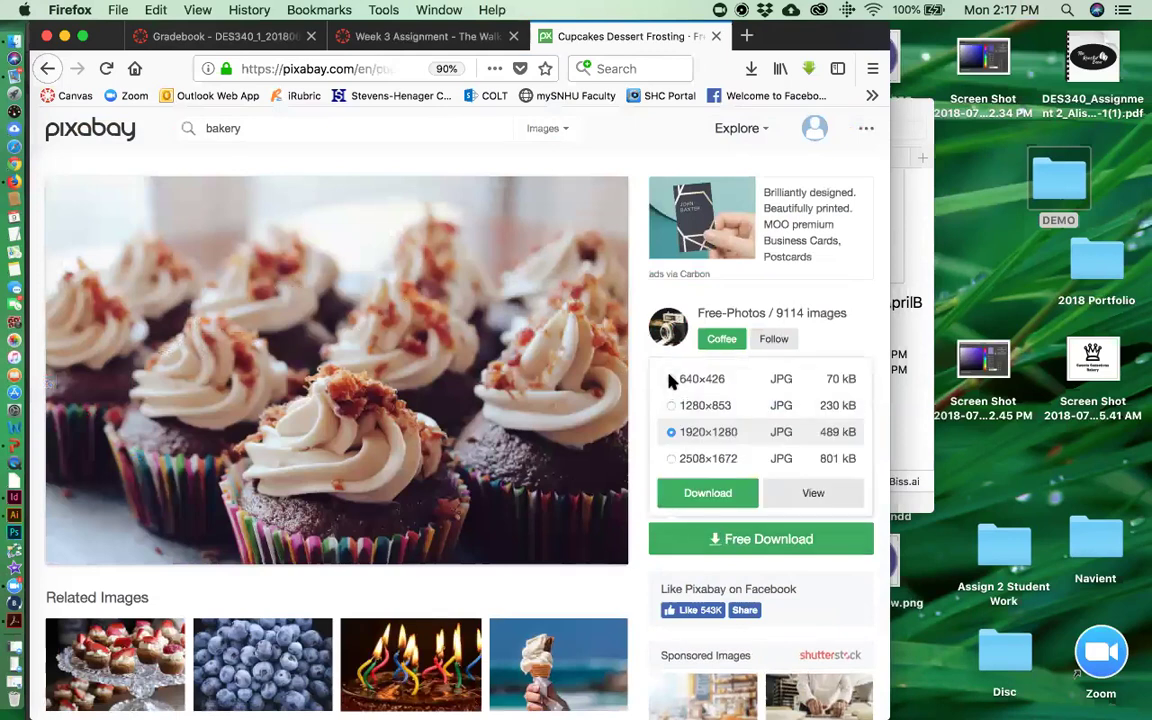
left_click(738, 540)
left_click(738, 540)
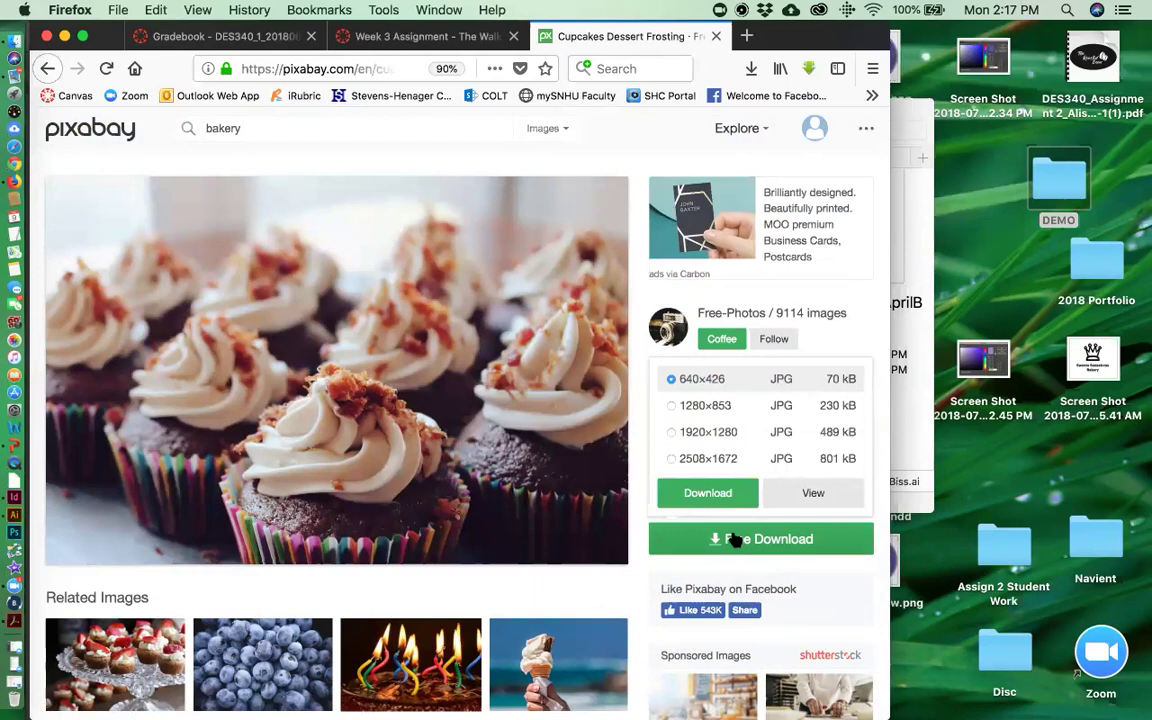
left_click(736, 541)
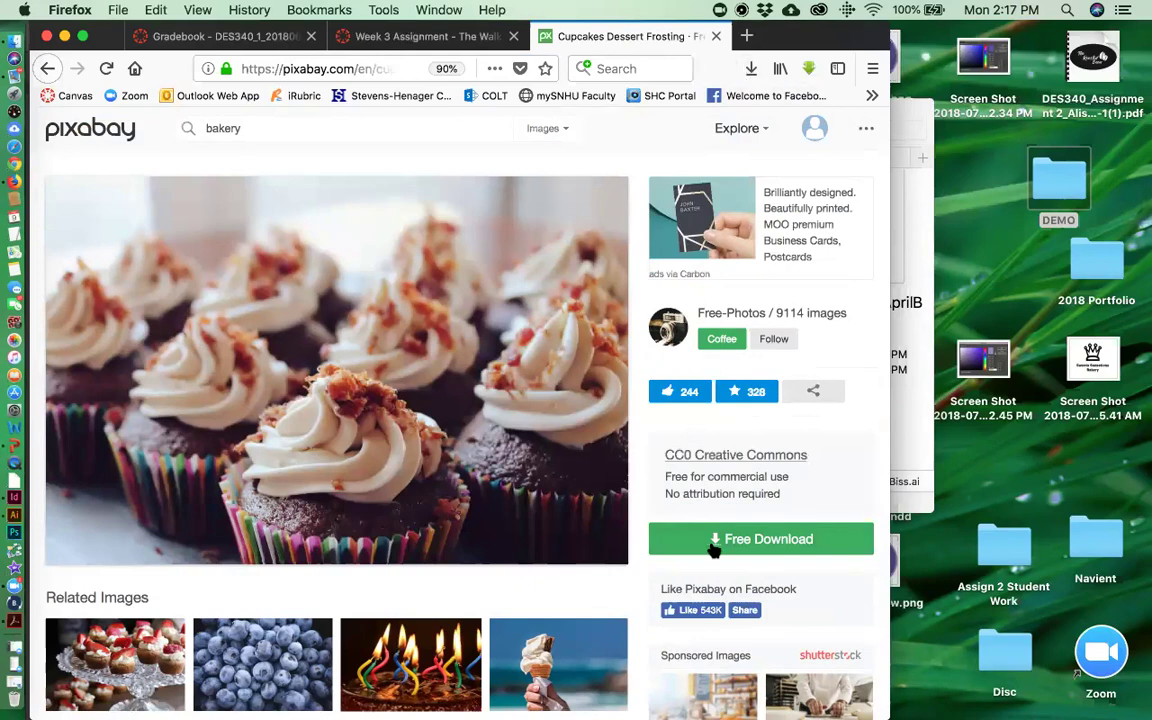
left_click(716, 549)
left_click(708, 494)
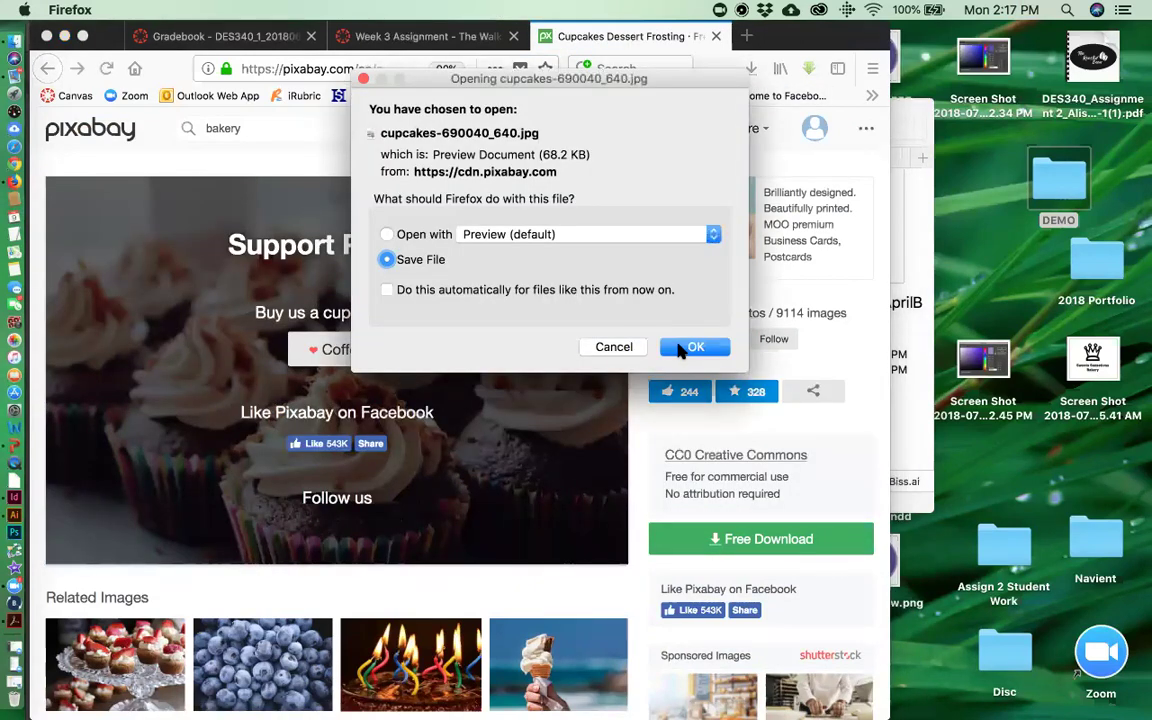
- Download the cupcake photo, export it to the Desktop as the JPEG cupcakes-690040_640, and switch to the InDesign document
left_click(690, 347)
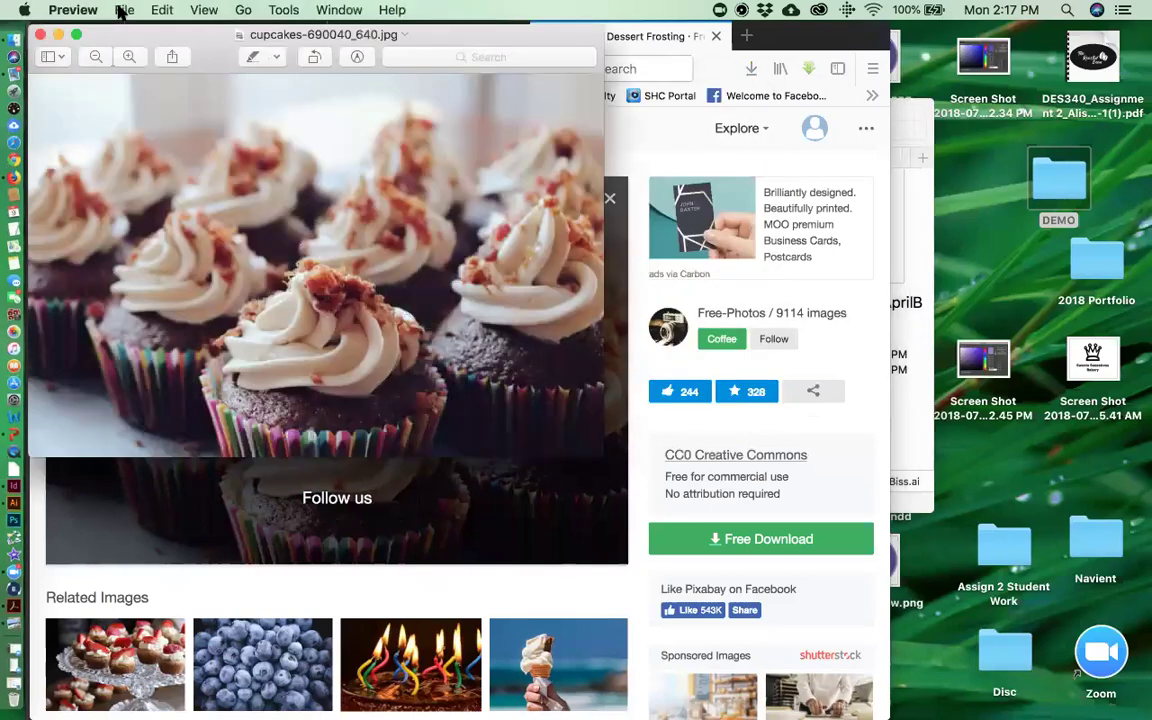
left_click(120, 12)
left_click(170, 195)
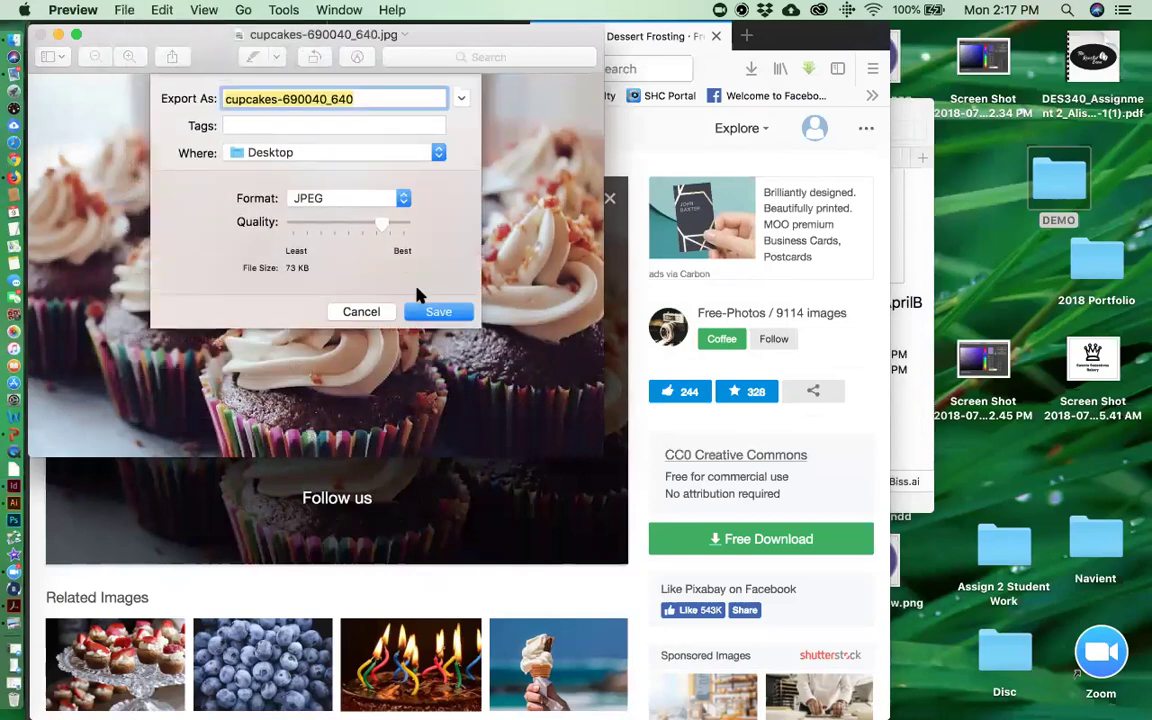
left_click(424, 311)
left_click(40, 34)
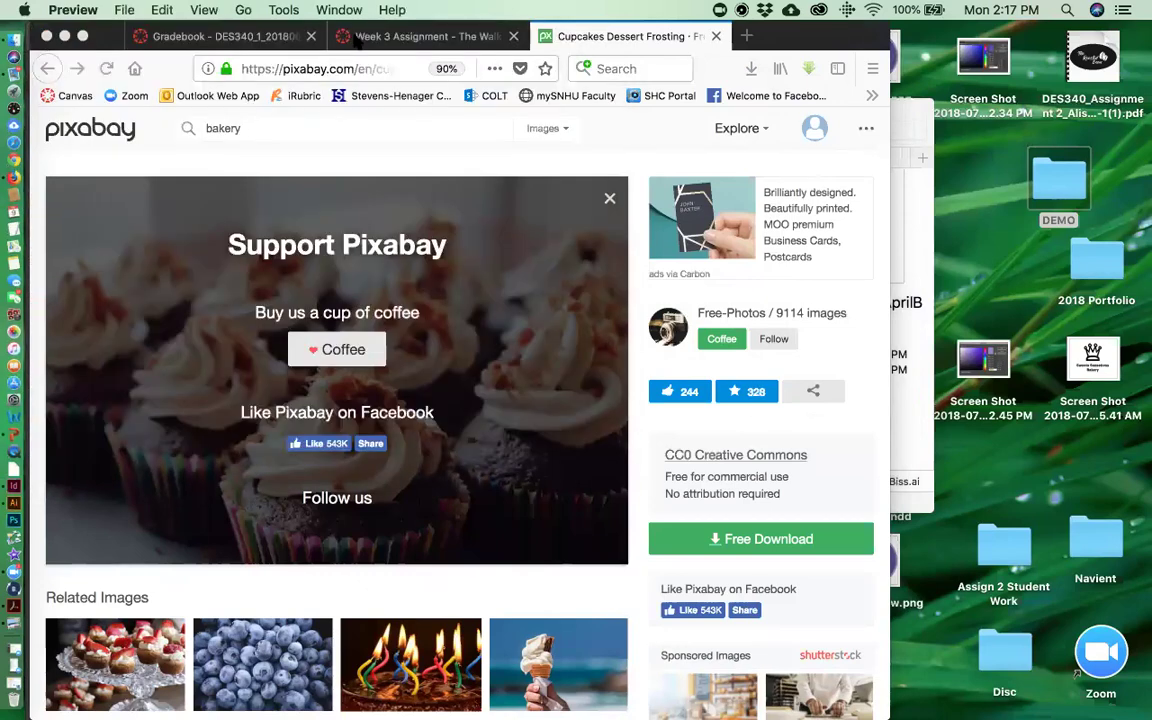
left_click(64, 36)
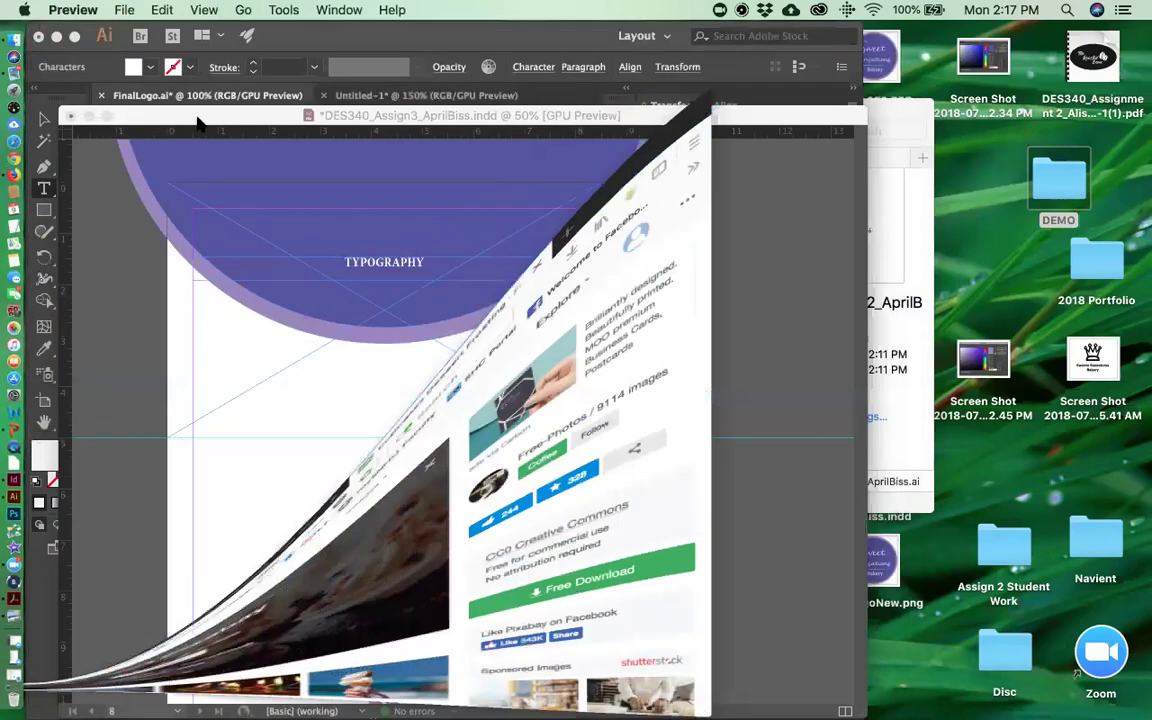
left_click(249, 378)
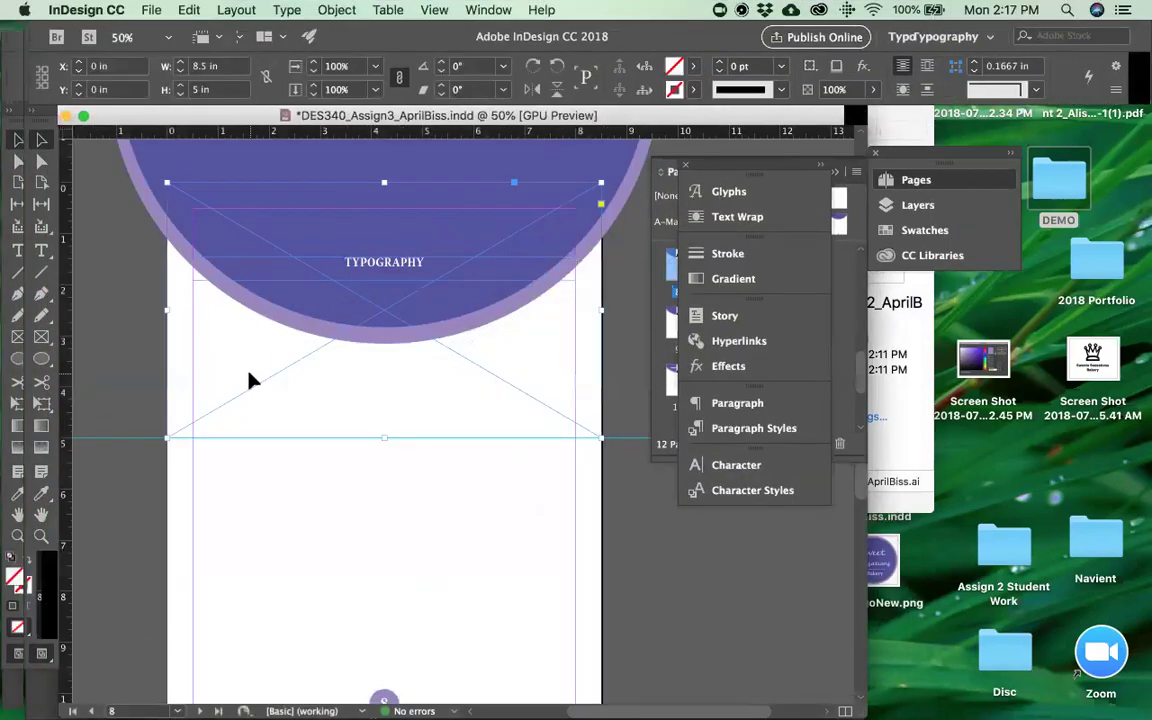
- Place cupcakes-690040_640 in the empty picture frame on page 8 and fill the frame proportionally
key("super+d")
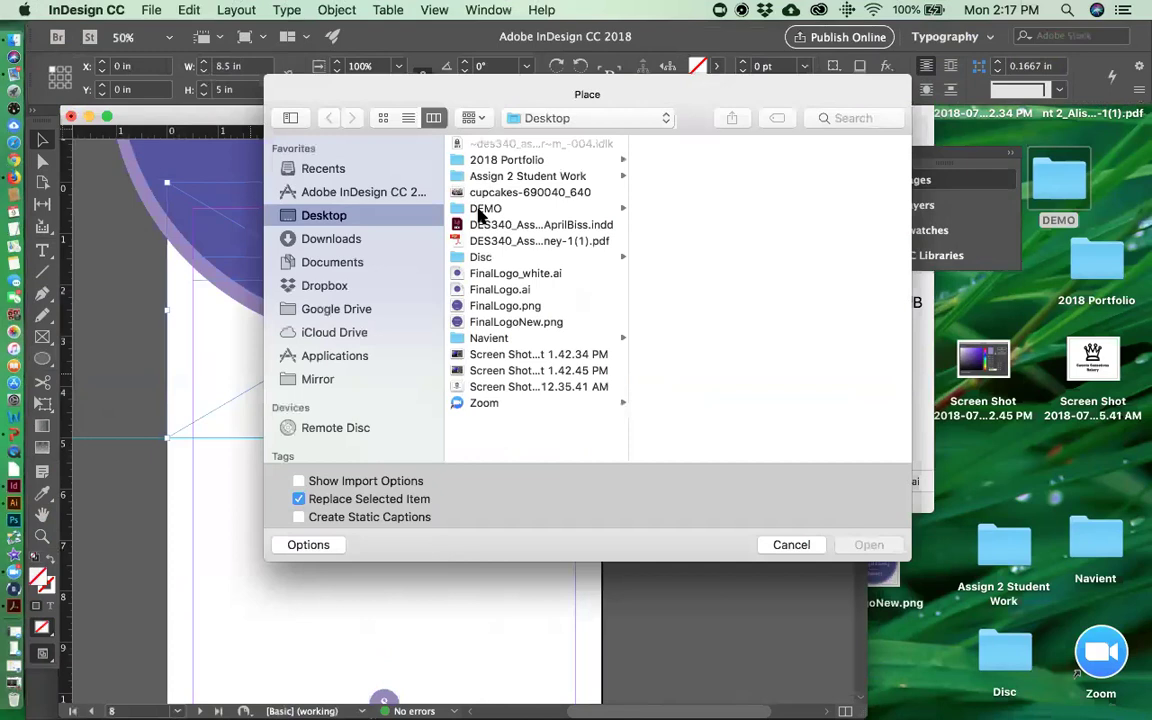
left_click(491, 193)
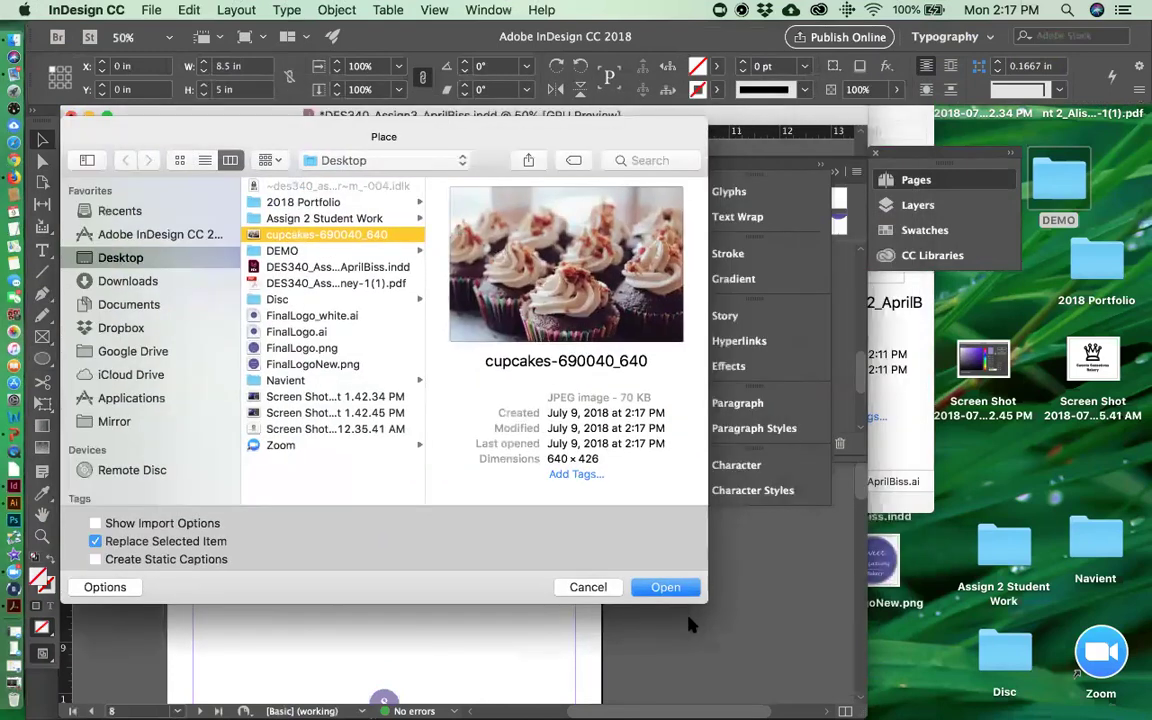
left_click(600, 533)
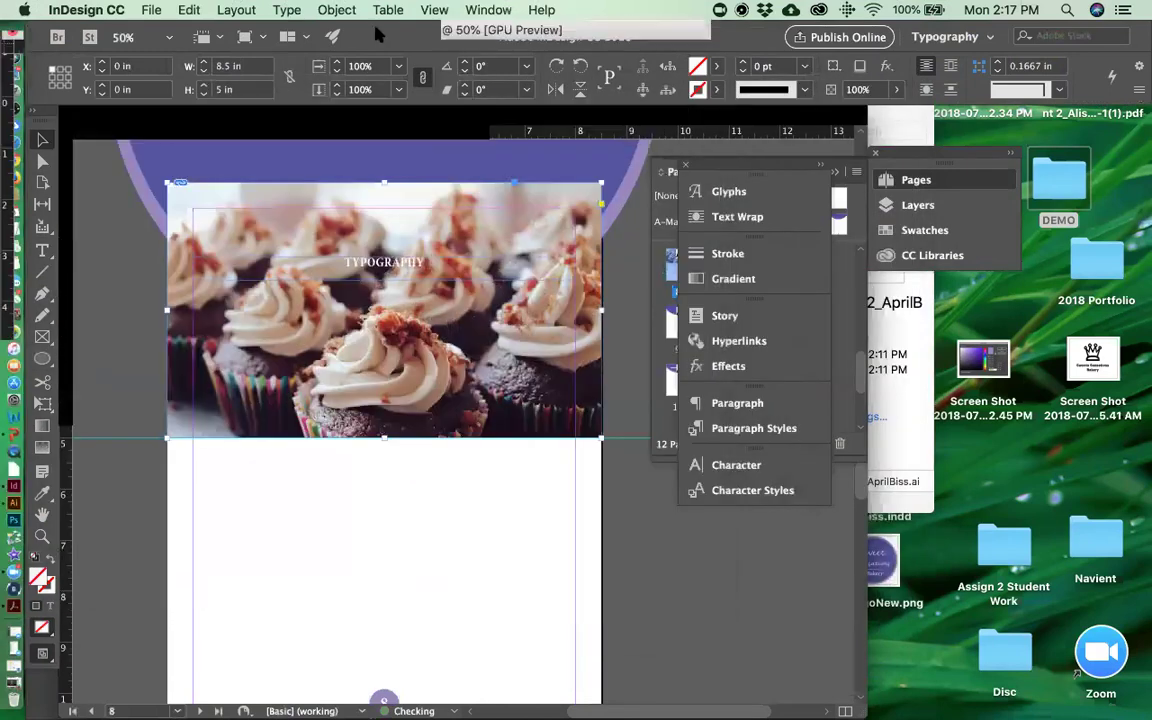
left_click(336, 10)
key("super+alt+shift+c")
left_click(671, 541)
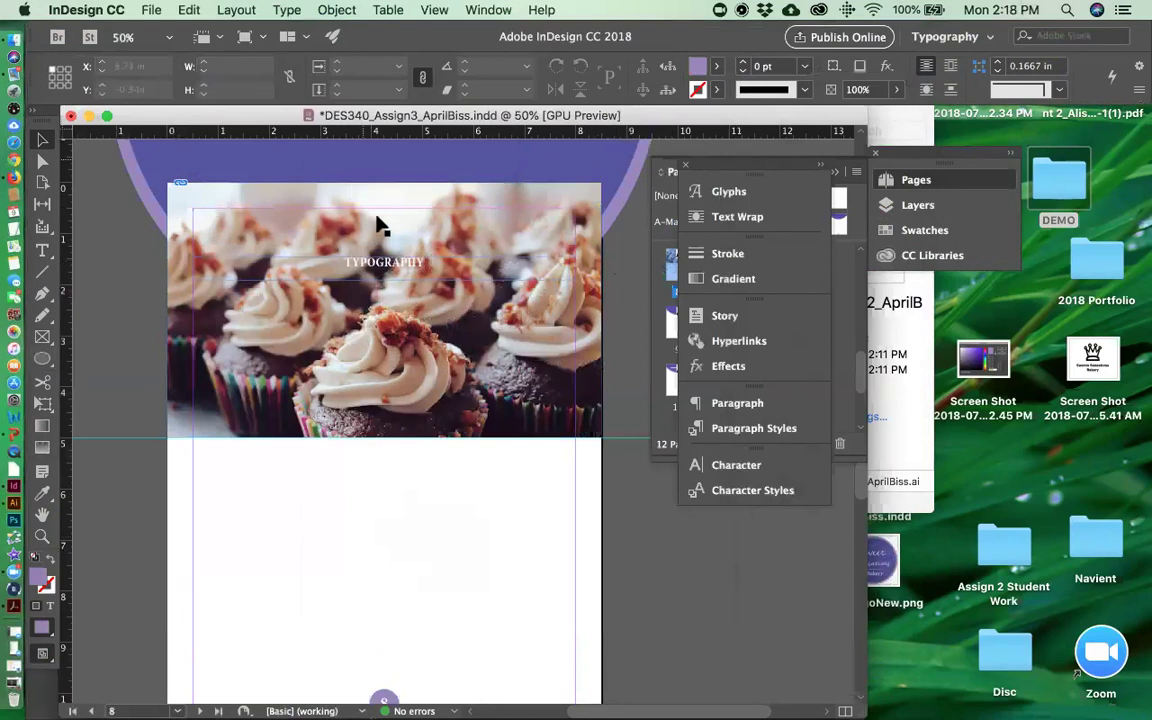
- Move the panels covering the page list aside, view the A-Master page, and return to page 8
mouse_move(755, 207)
left_mouse_down()
mouse_move(725, 514)
mouse_move(734, 551)
left_mouse_up()
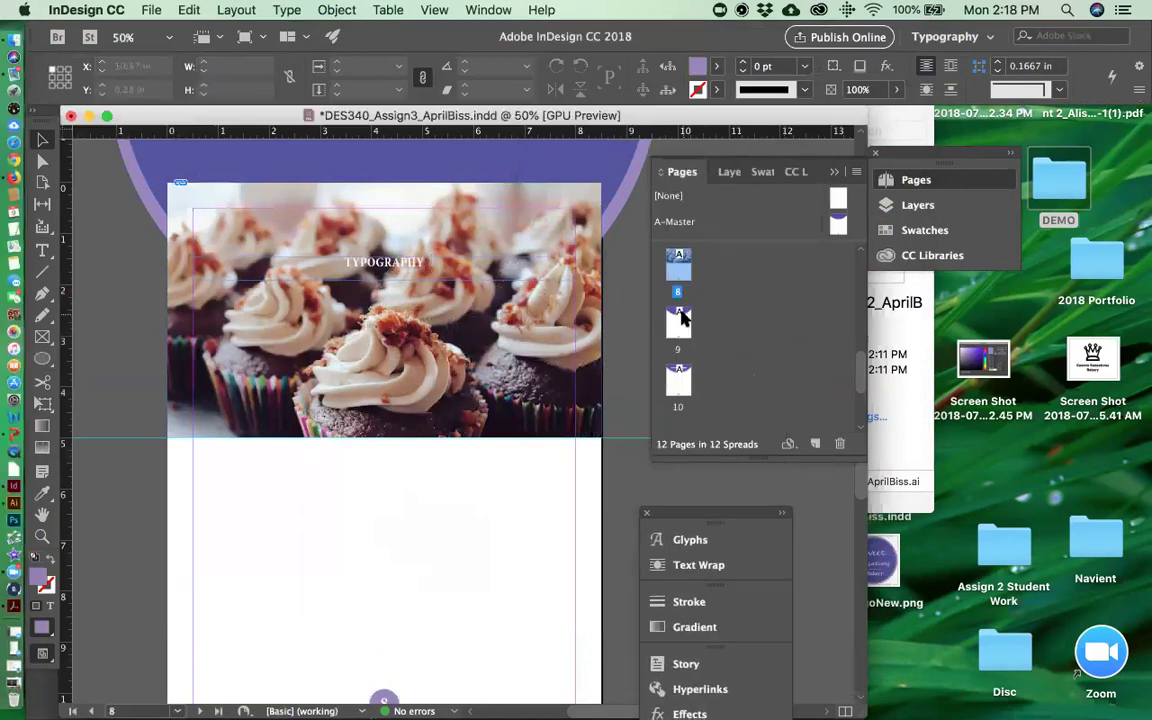
double_click(838, 222)
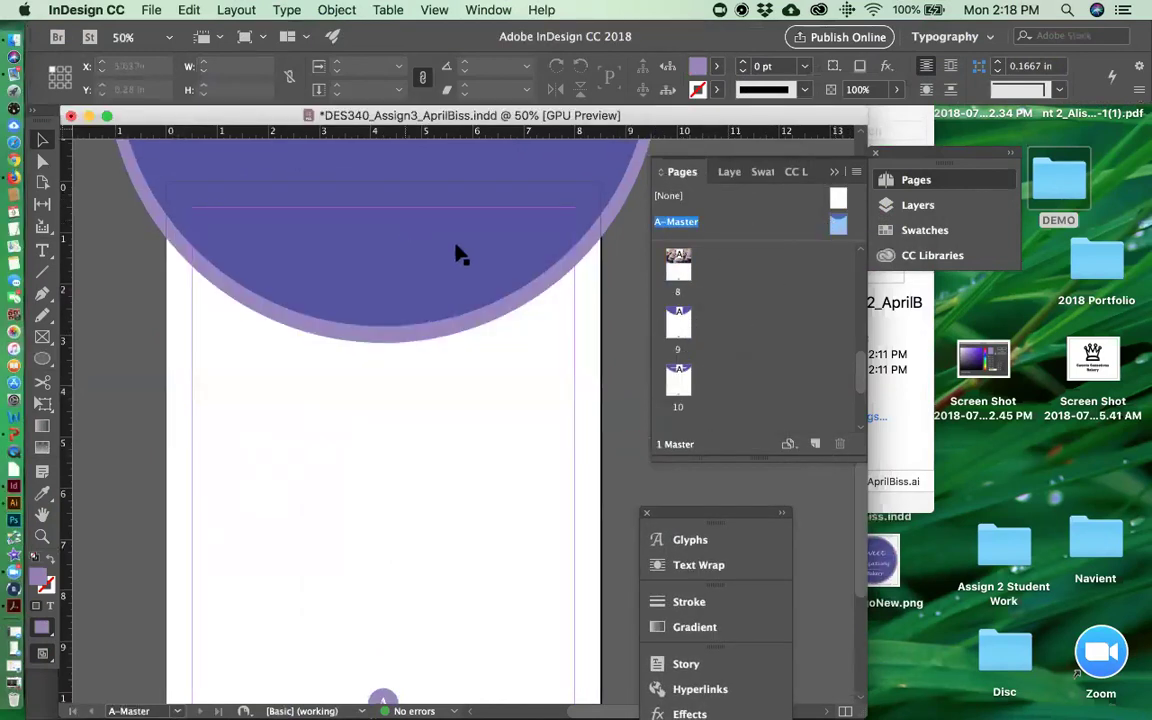
double_click(680, 264)
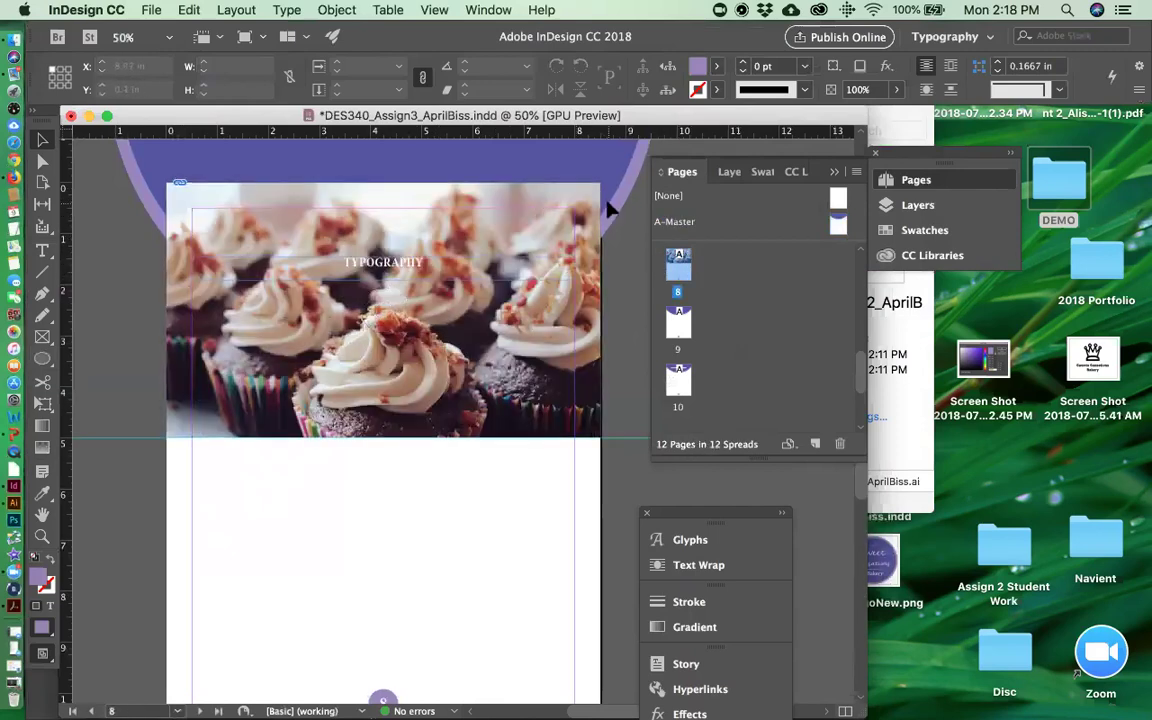
- Delete the cupcake photo and its frame from page 8
left_click(571, 231)
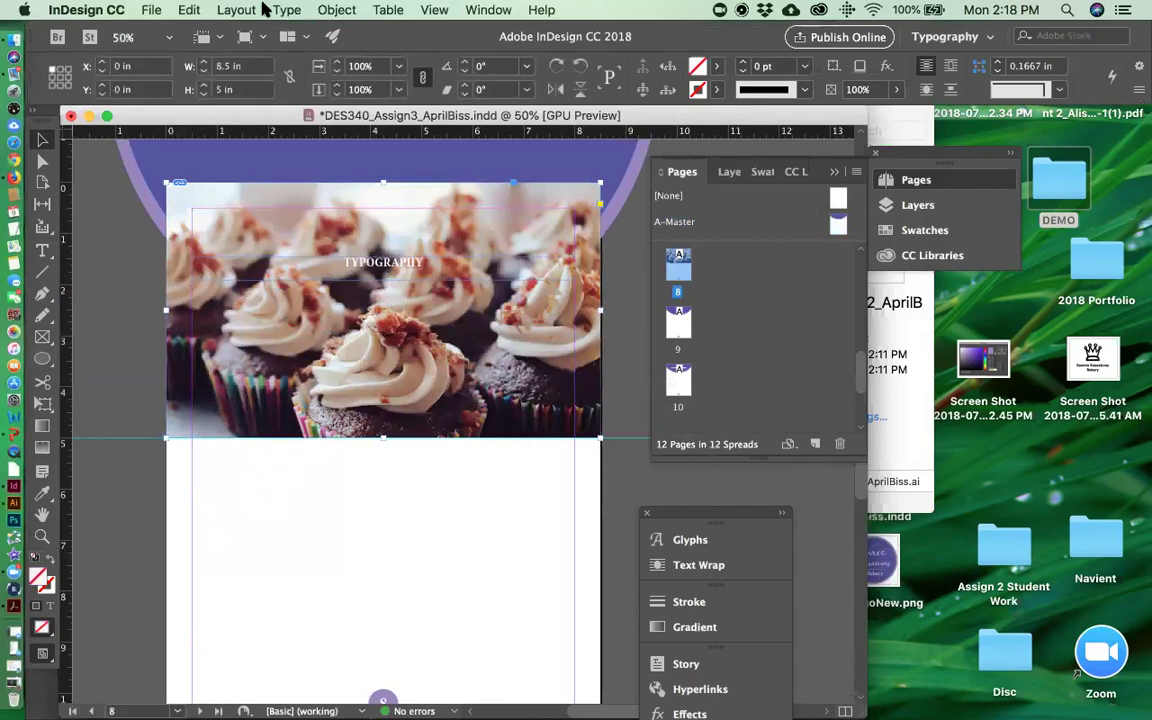
left_click(287, 10)
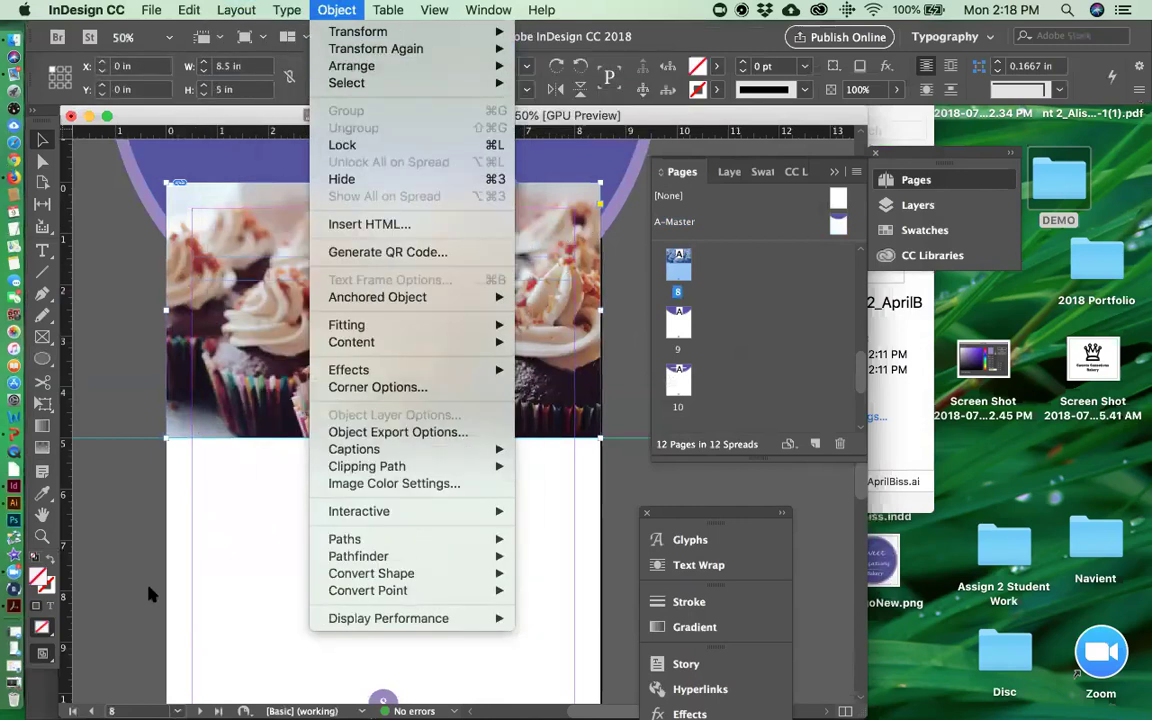
left_click(232, 437)
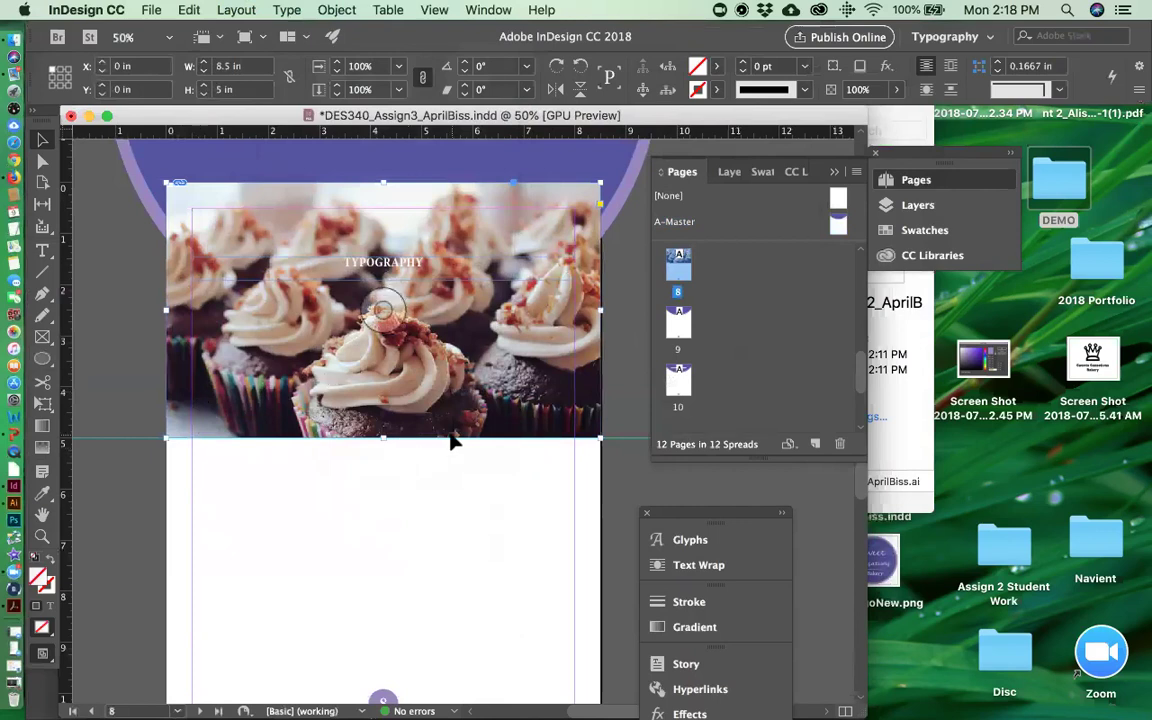
left_click_drag(673, 232, 695, 207)
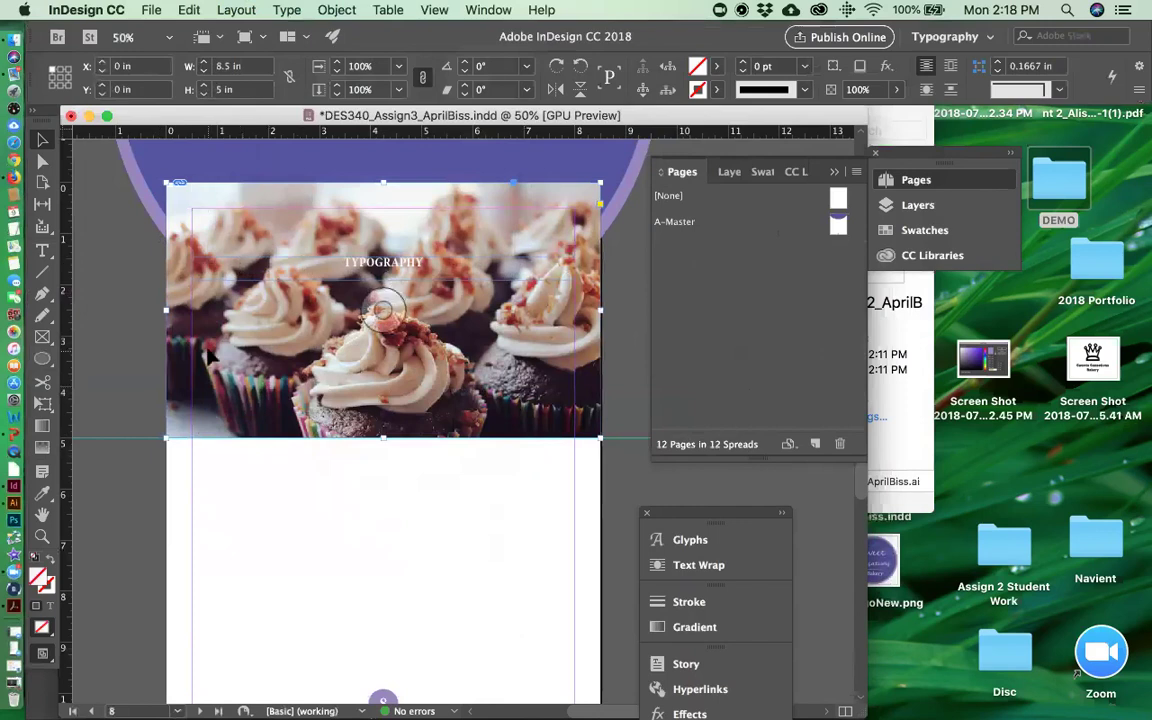
key("Delete")
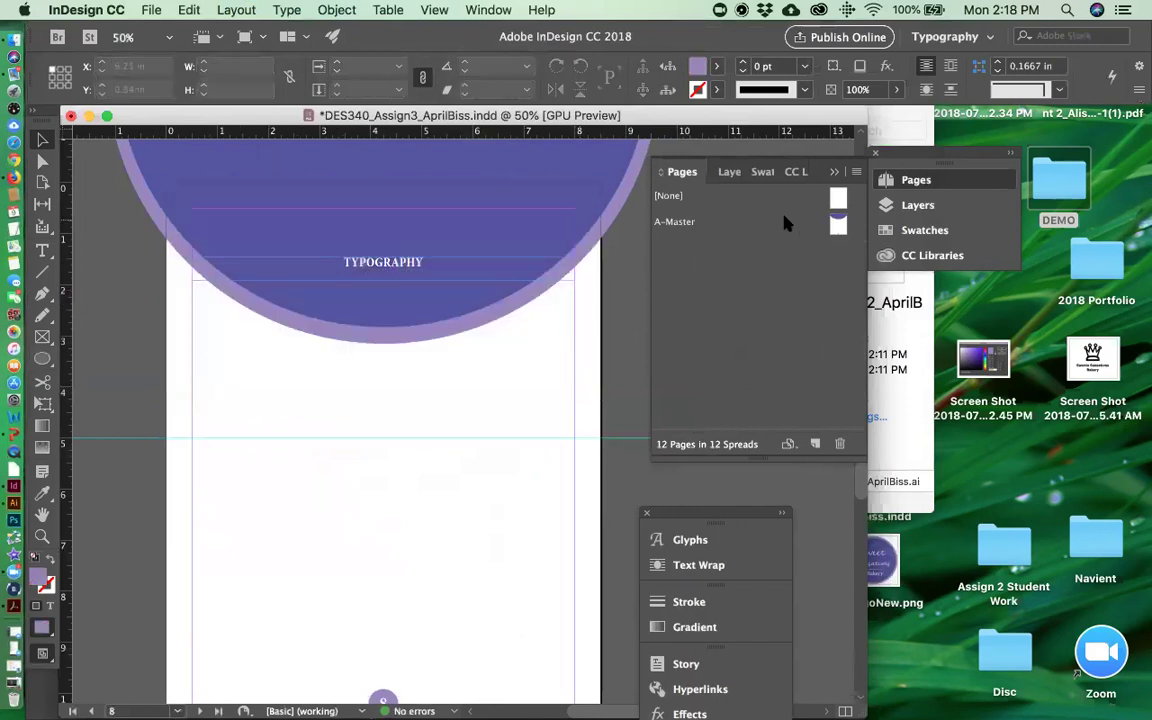
- On A-Master, add a horizontal guide at 5 in and draw an 8.5 × 5 in picture frame from the page top to it
double_click(837, 227)
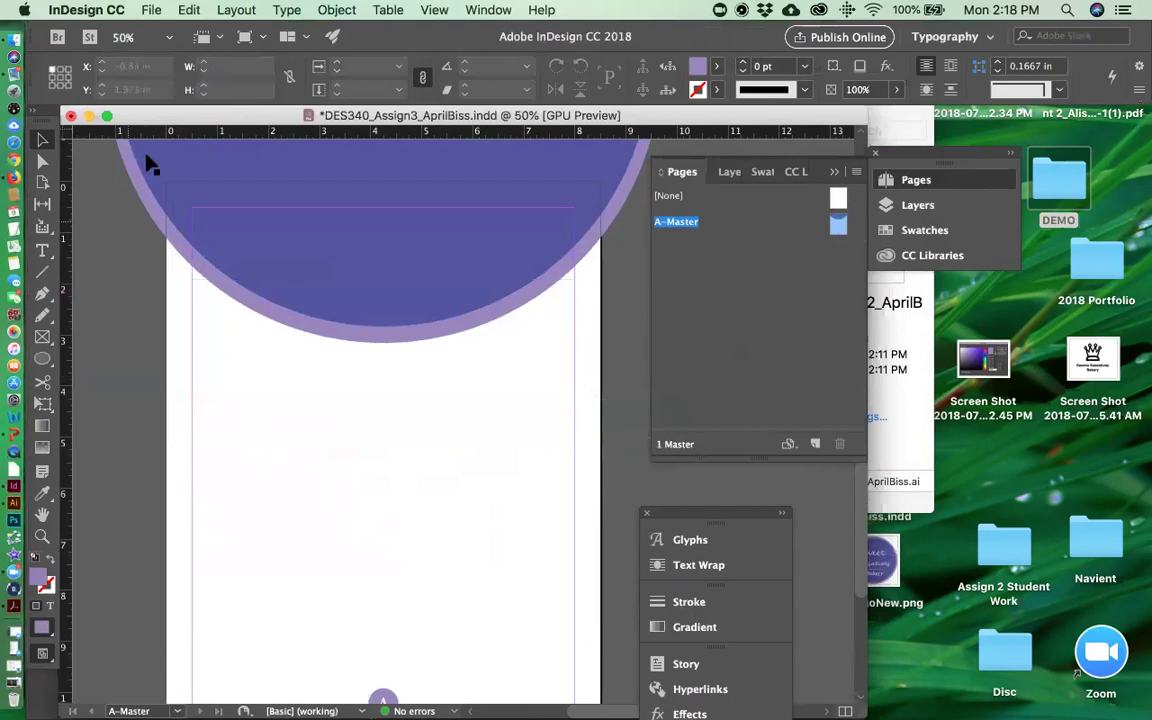
left_click_drag(140, 131, 173, 437)
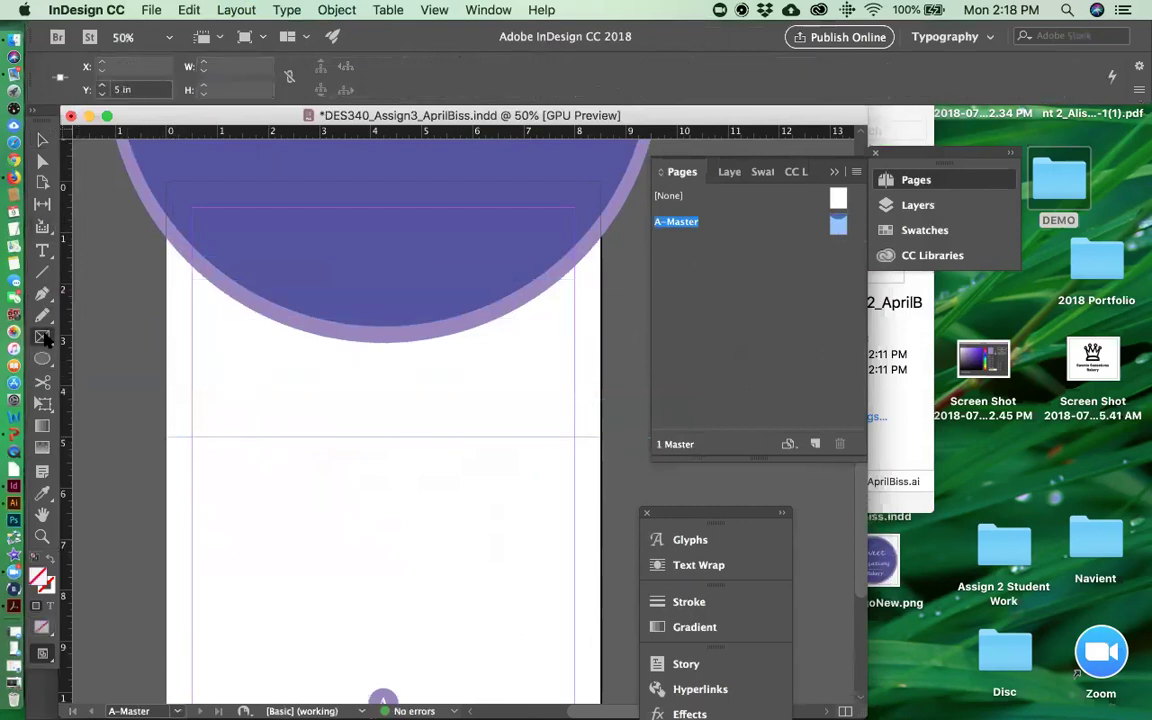
mouse_move(167, 185)
left_mouse_down()
mouse_move(437, 368)
mouse_move(545, 395)
mouse_move(600, 437)
left_mouse_up()
left_click(42, 140)
- Place cupcakes-690040_640 in the new A-Master frame and send it to the back, behind the purple circle
key("super+d")
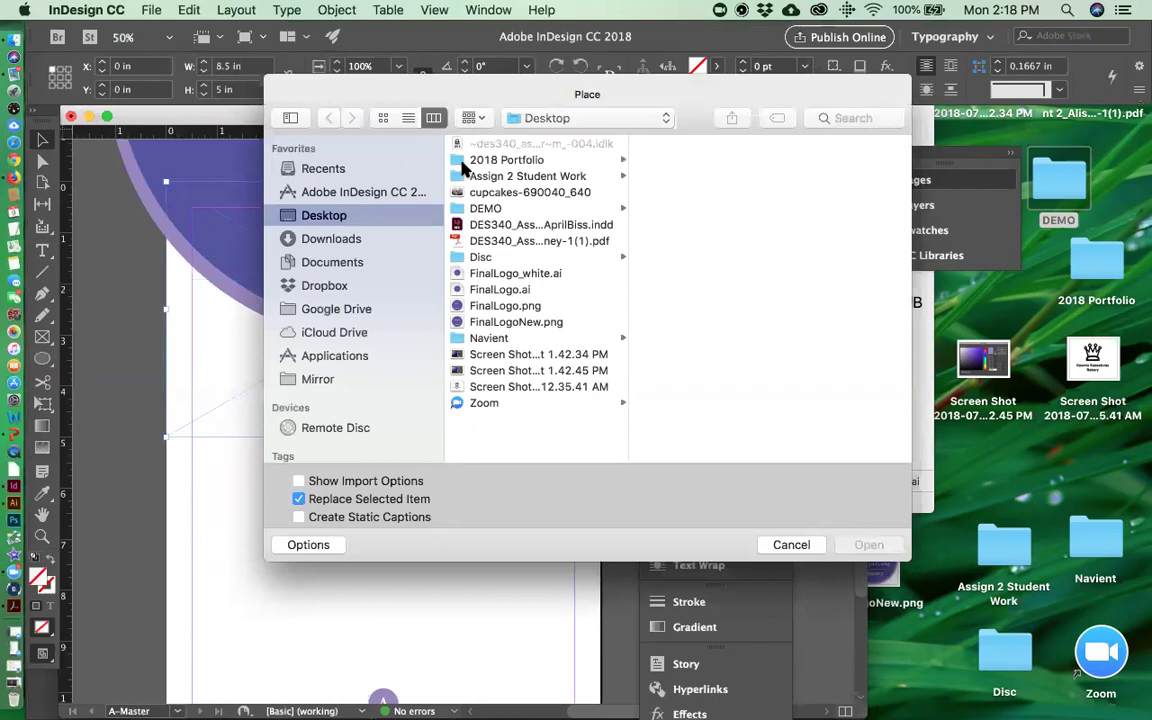
left_click(495, 194)
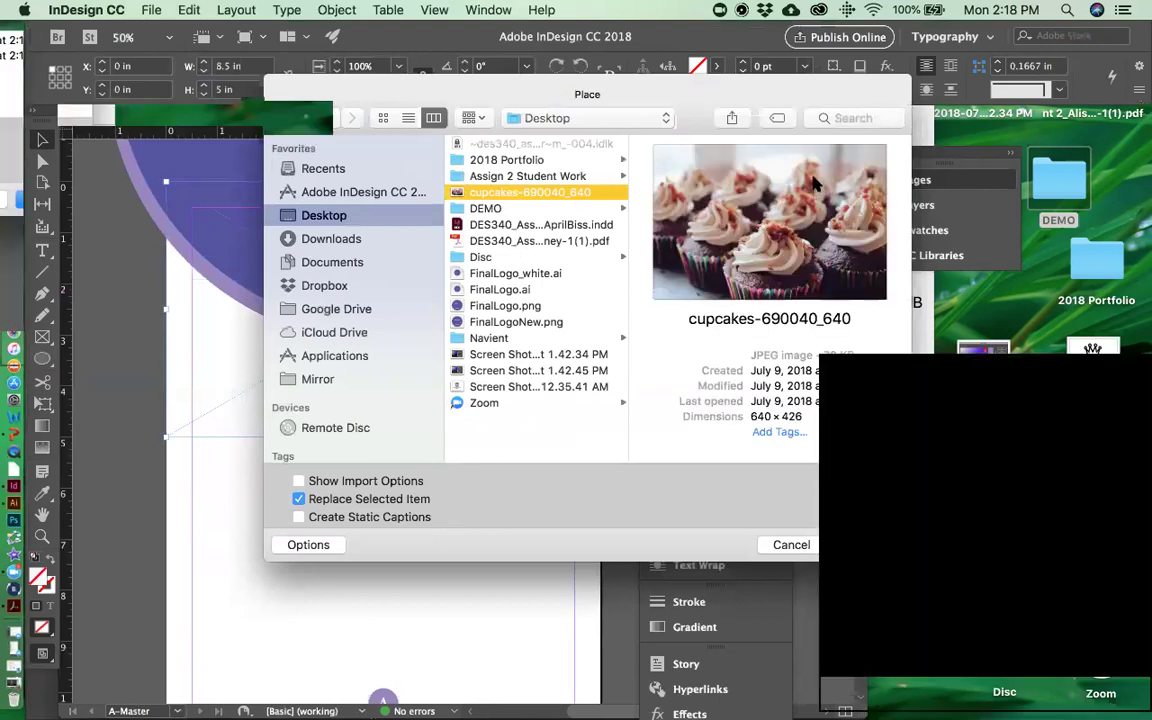
left_click_drag(695, 80, 524, 113)
left_click(697, 578)
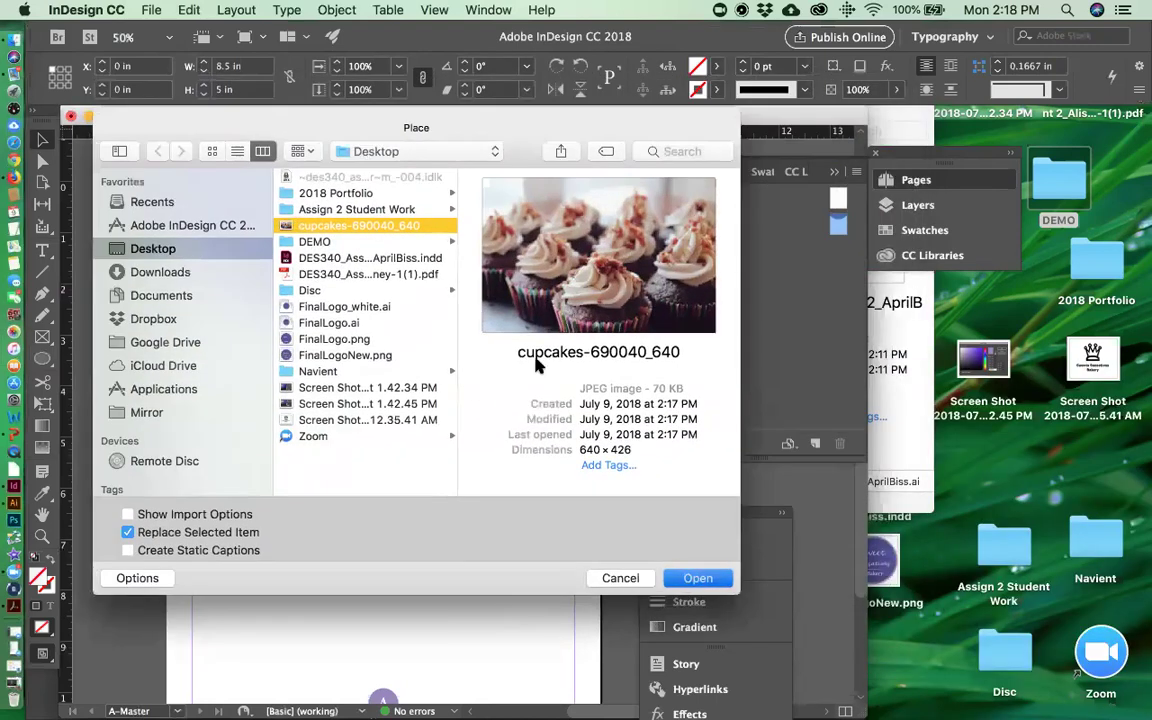
left_click(332, 10)
mouse_move(352, 65)
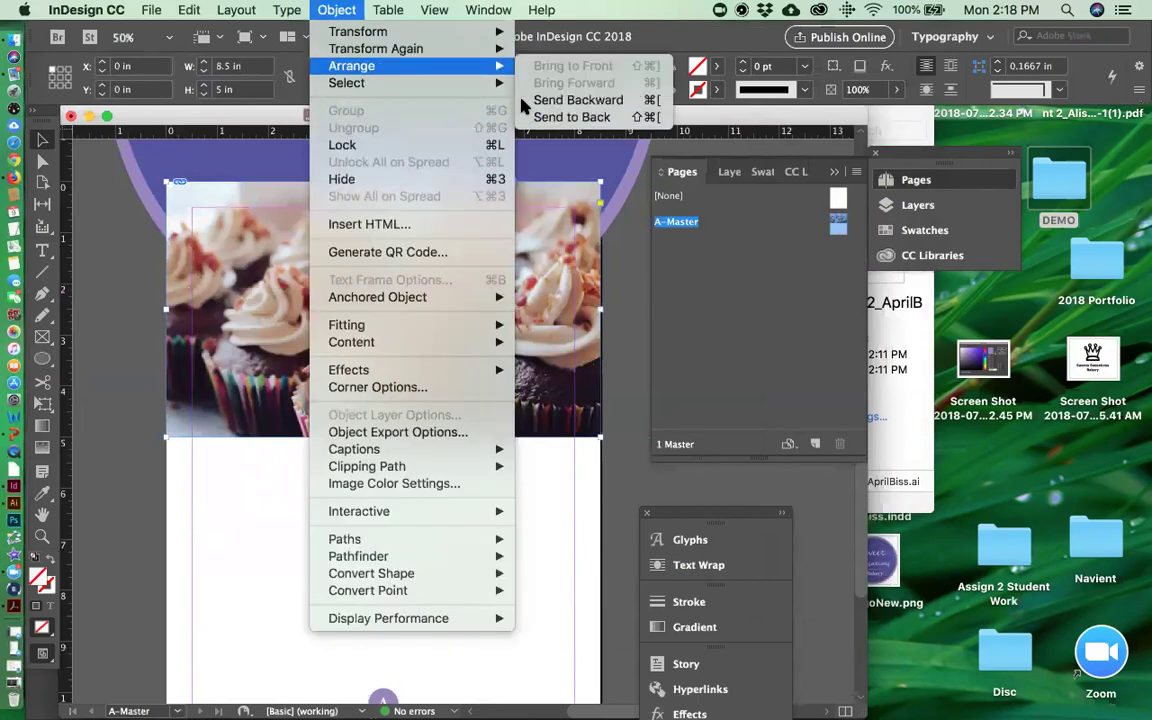
left_click(565, 116)
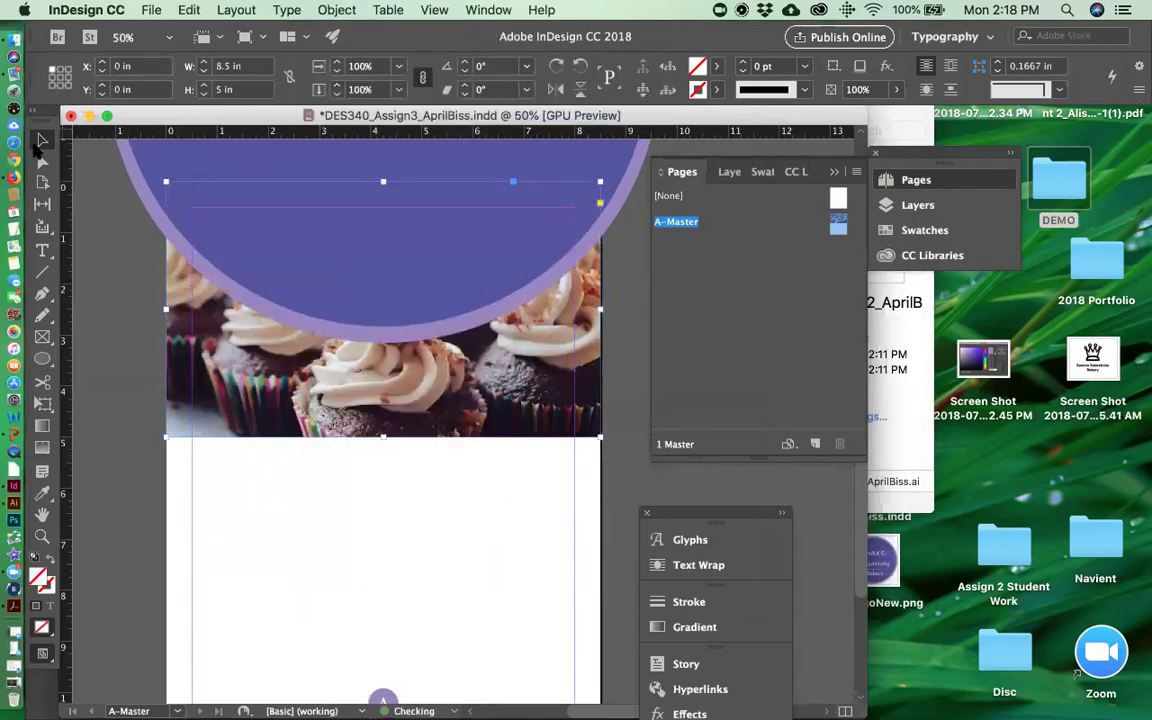
- Nudge the cupcake photo down inside its frame to a Y offset of 0.1667 in, leaving the frame in place
left_click(281, 389)
key("Down")
key("Down")
key("Down")
key("Down")
key("Down")
key("Down")
key("Down")
key("Down")
key("Down")
key("Down")
key("Down")
key("Down")
key("Down")
key("Down")
key("Down")
key("Down")
key("Down")
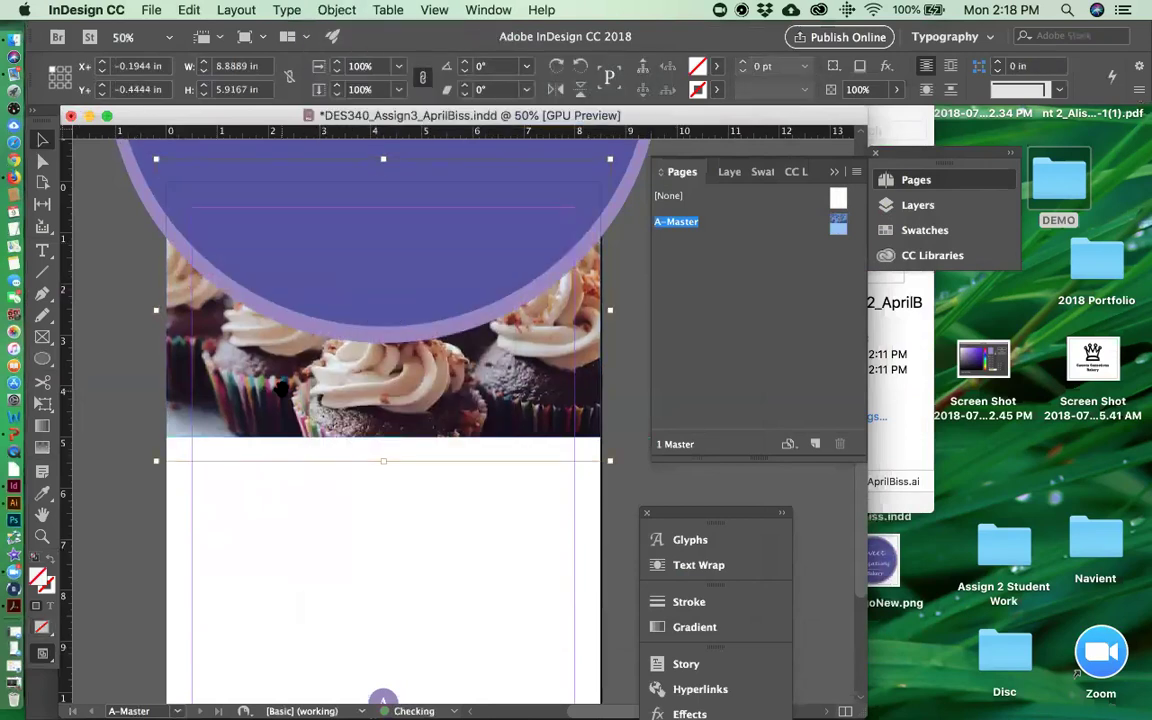
key("Down")
key("Down")
key("Down")
key("Down")
key("Down")
key("Down")
key("Down")
key("Down")
key("Down")
key("Down")
key("Down")
key("Down")
key("Down")
key("Down")
key("Down")
key("Down")
key("Down")
key("Down")
key("Down")
key("Down")
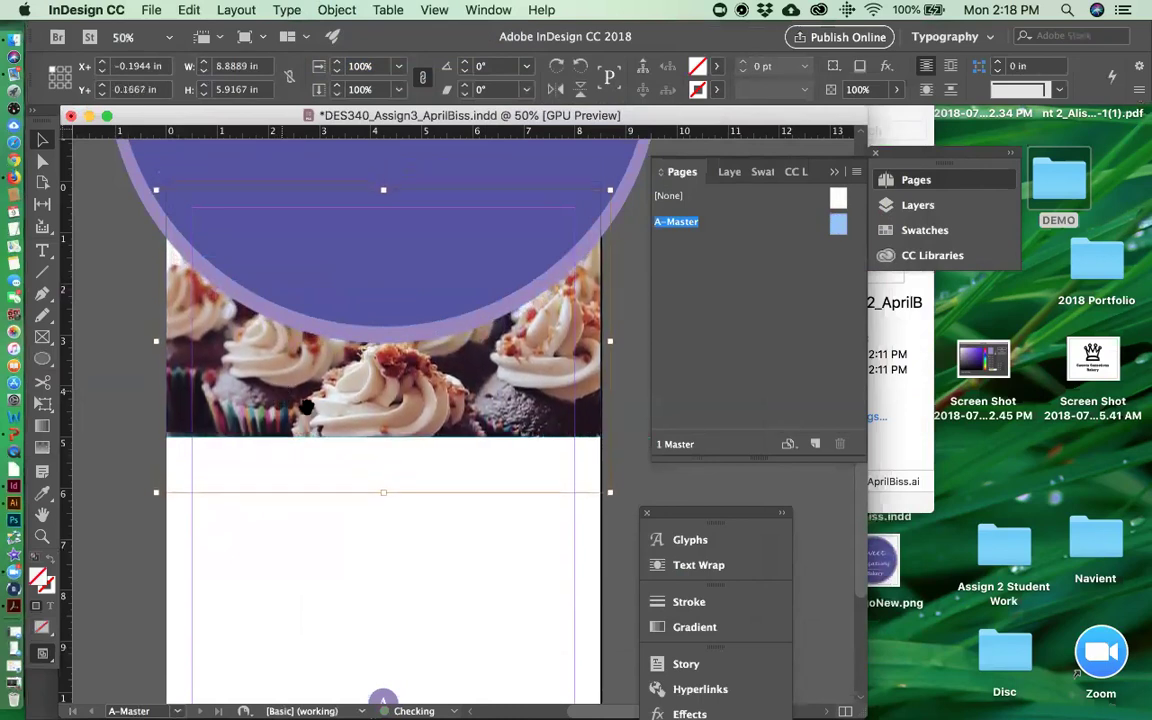
- Deselect the photo and save the InDesign document
left_click(507, 586)
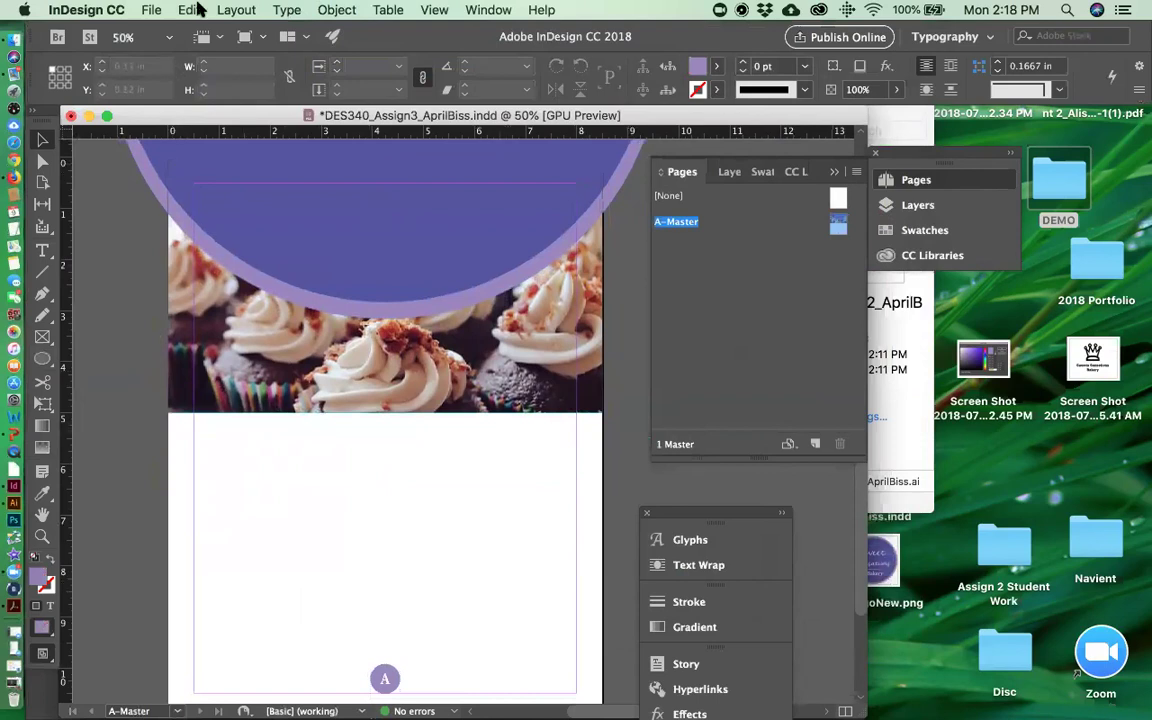
left_click(151, 10)
left_click(158, 129)
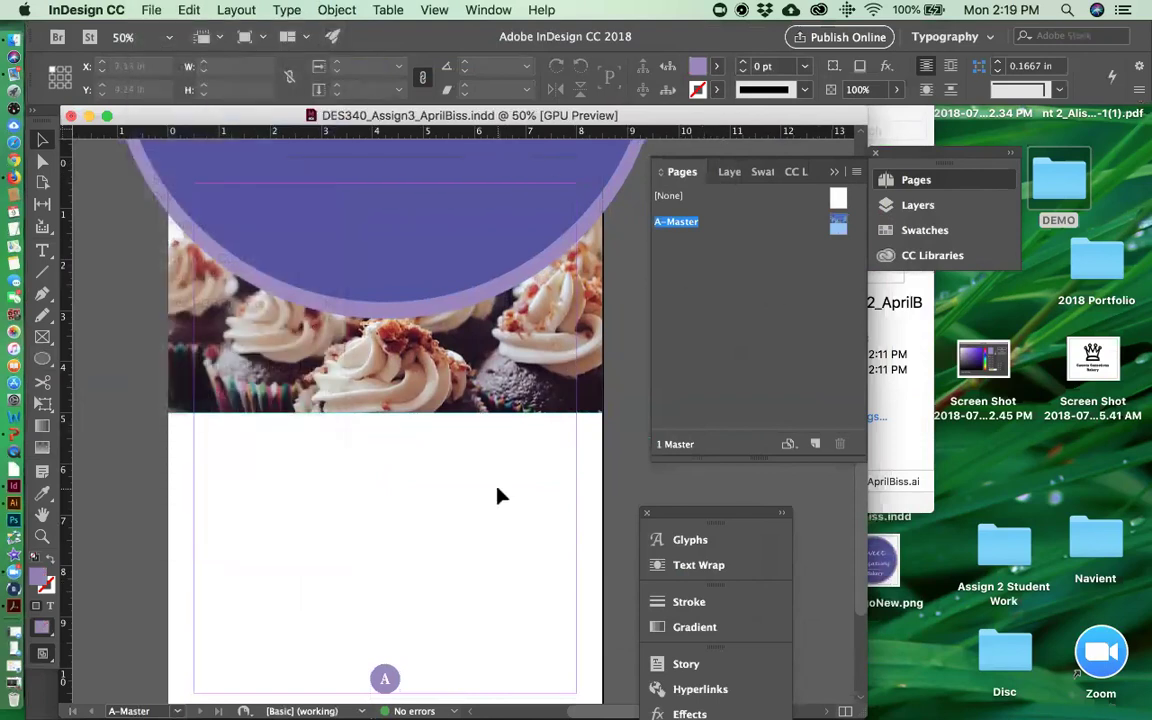
- Close the floating panel group containing Glyphs, Text Wrap, Stroke and Paragraph
left_click(621, 165)
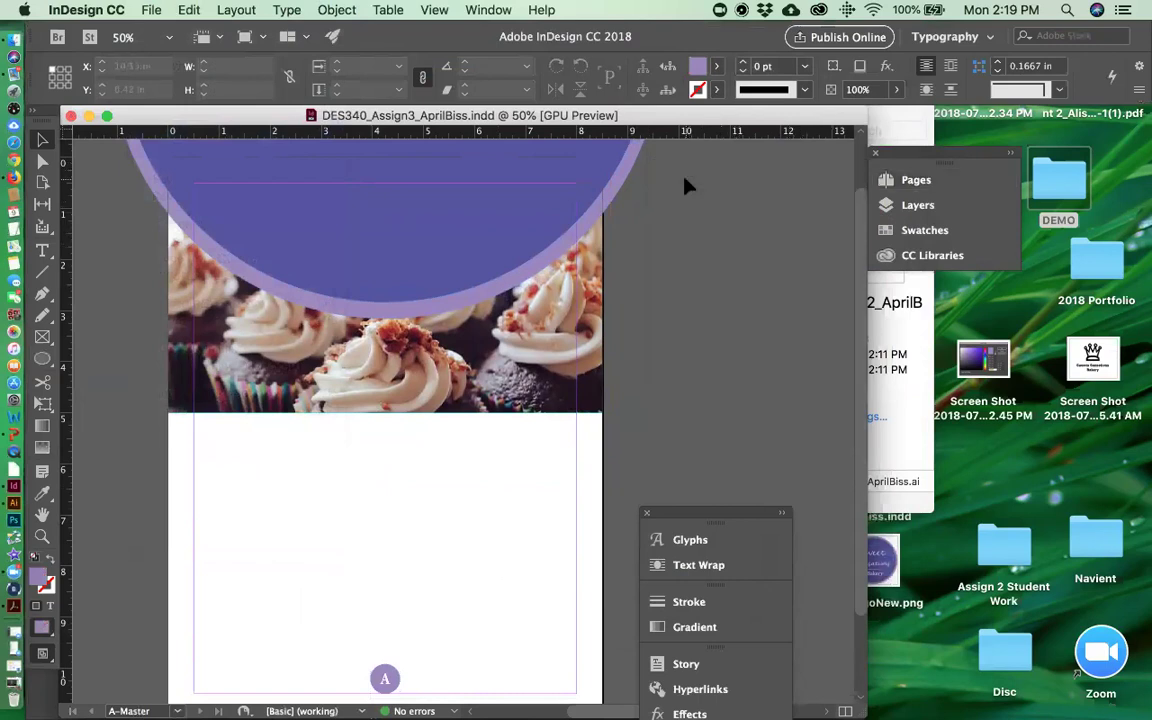
left_click(913, 180)
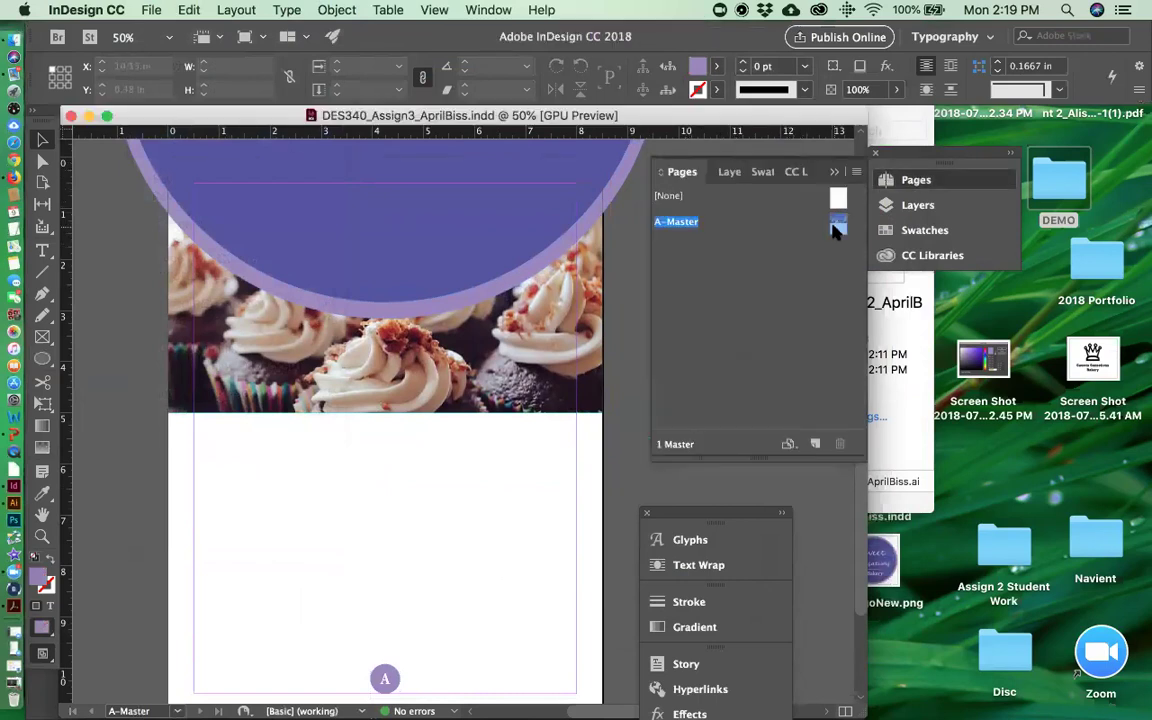
left_click_drag(653, 511, 648, 423)
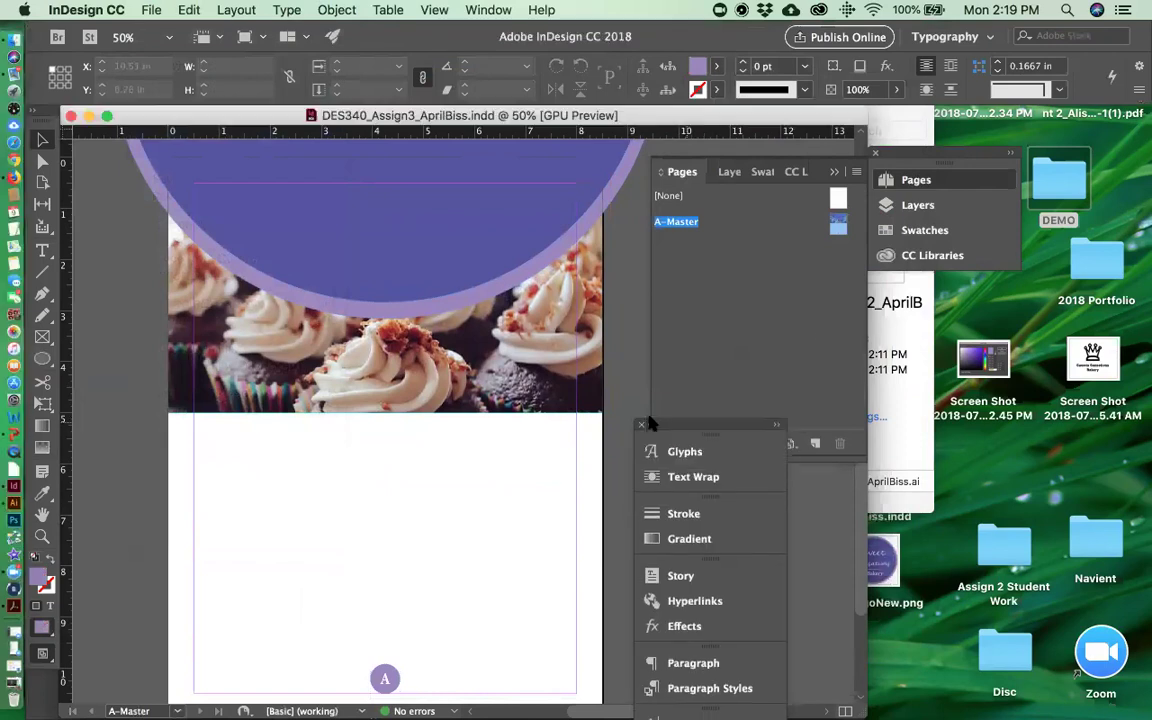
left_click(642, 425)
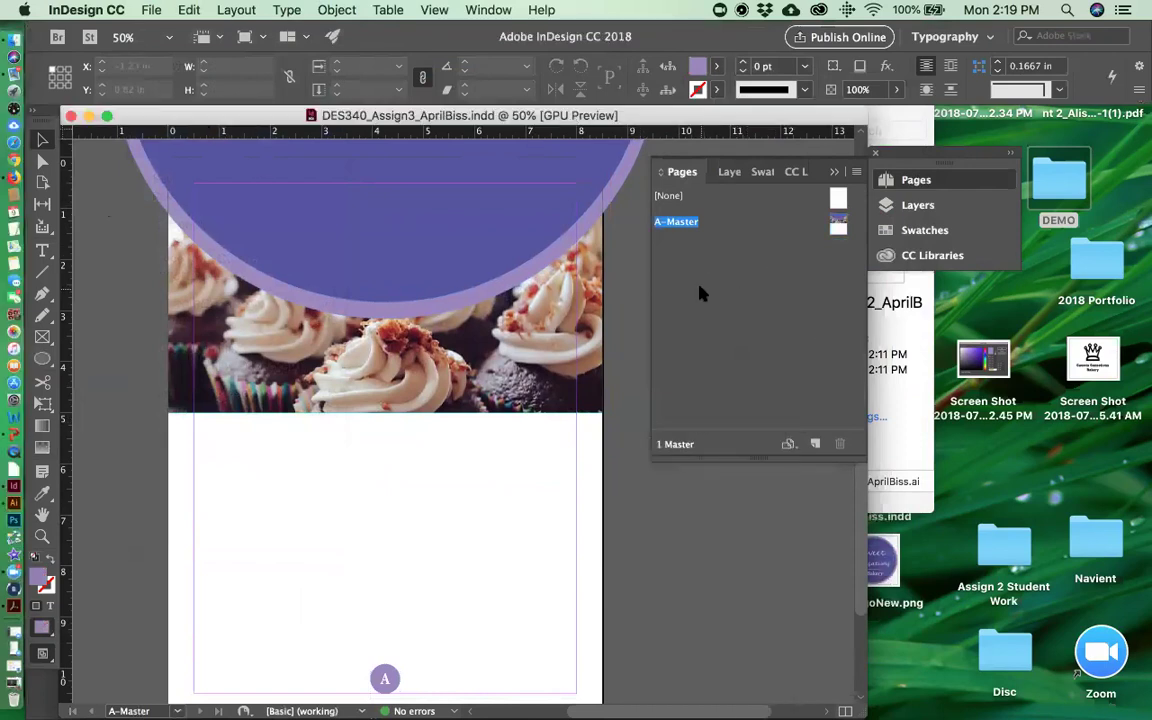
left_click(140, 9)
left_click(95, 196)
scroll(233, 278, "down", 3)
scroll(233, 278, "right", 3)
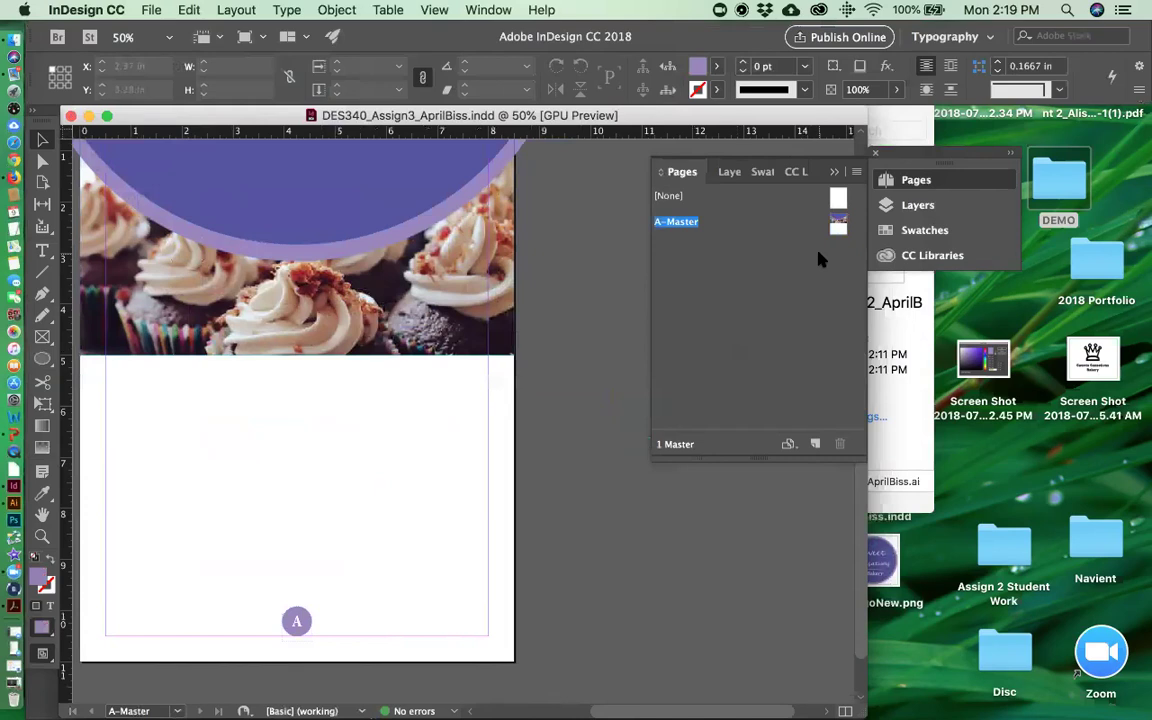
- Detach the Pages panel from its group and close it, and collapse the expanded CC Libraries panel
left_click_drag(684, 174, 602, 372)
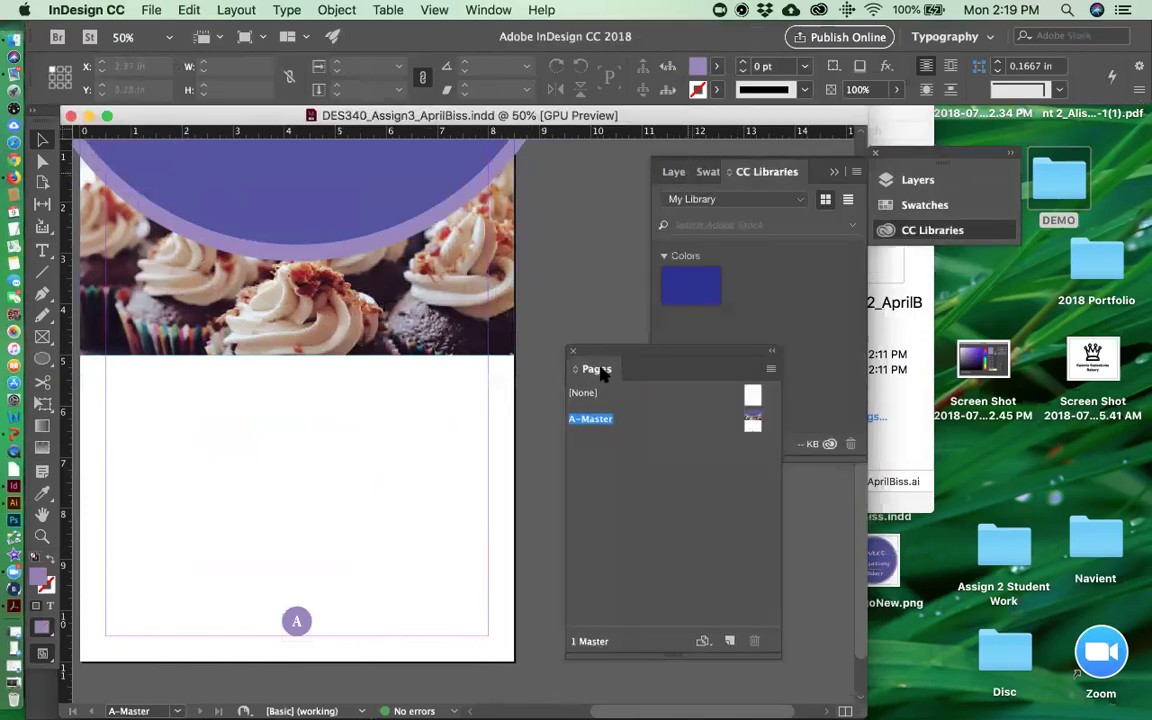
left_click(573, 352)
left_click(834, 171)
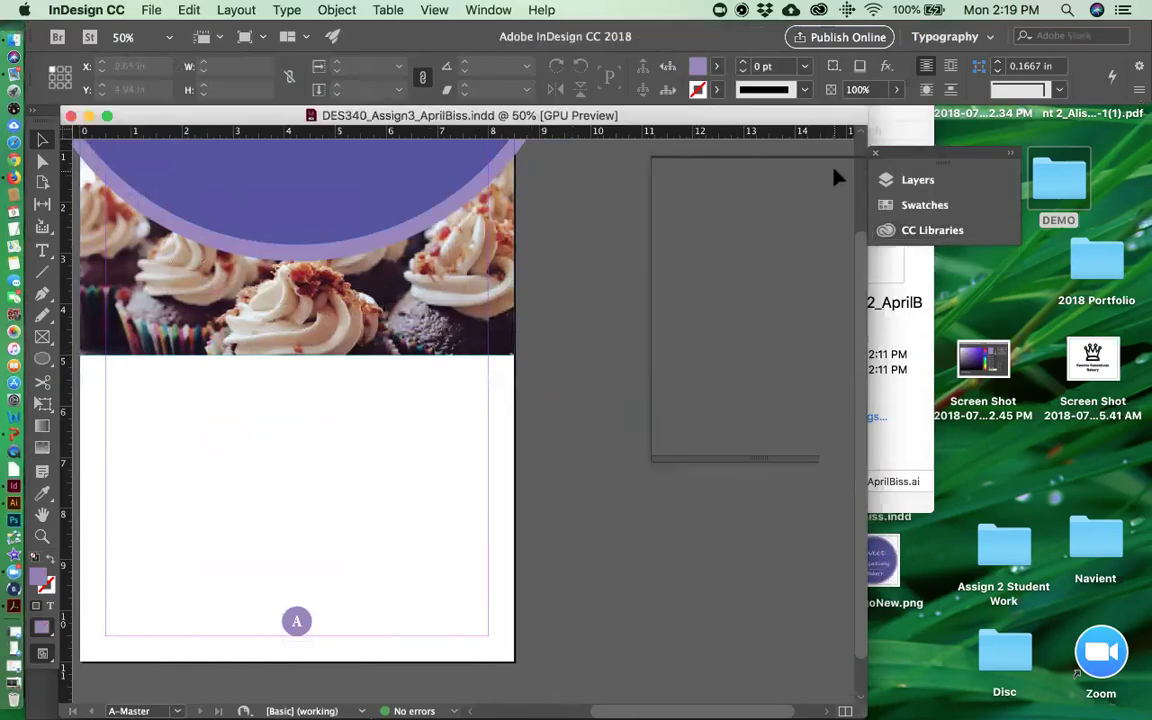
- Reopen the Pages panel and close the leftover duplicate of it
left_click(487, 10)
left_click(560, 316)
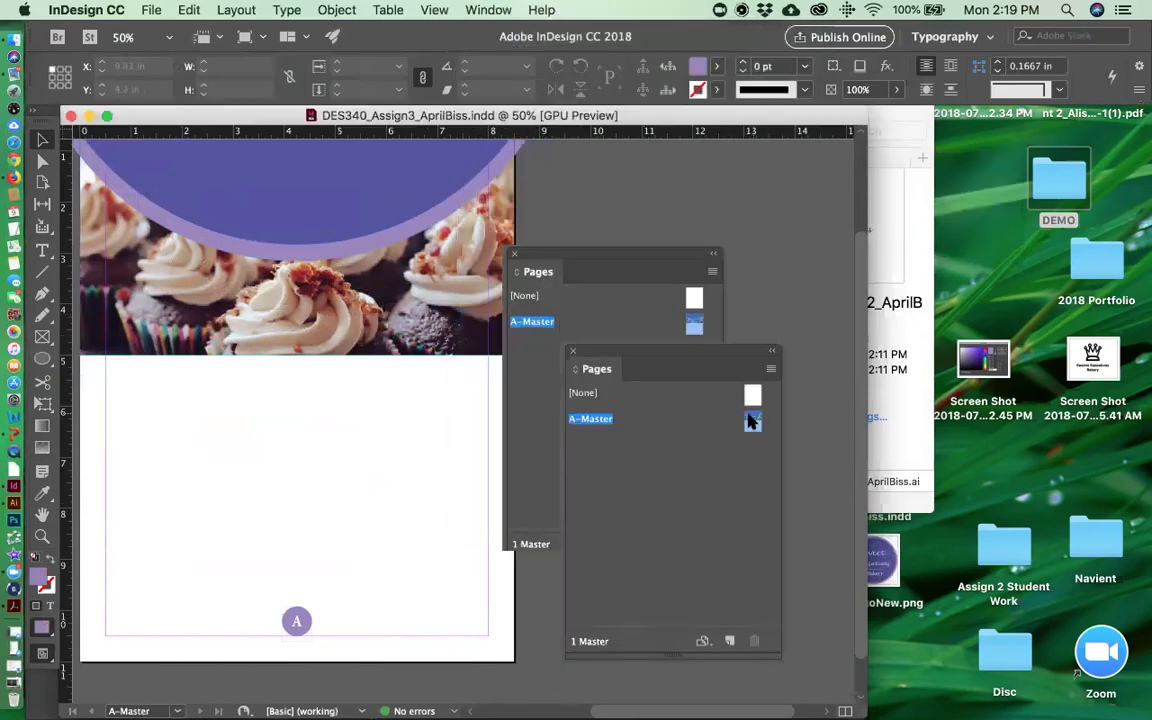
left_click(515, 253)
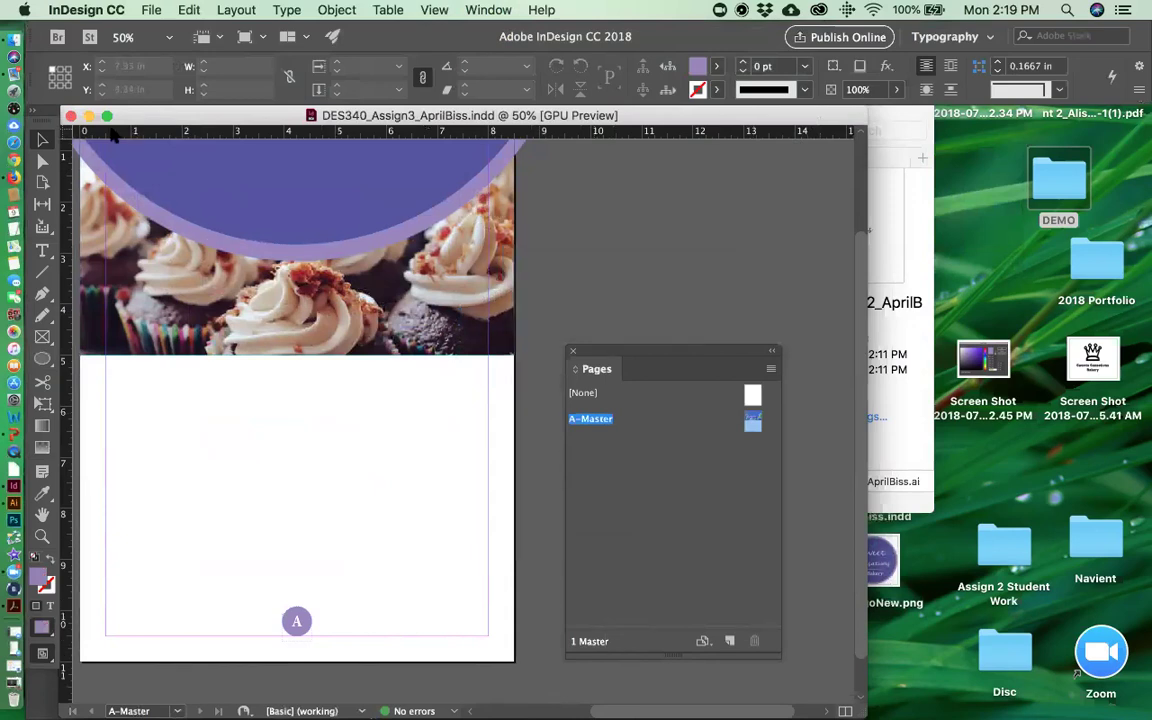
- Close the document and reopen the DES340_Assign3 InDesign file from the Desktop
left_click(151, 10)
left_click(156, 113)
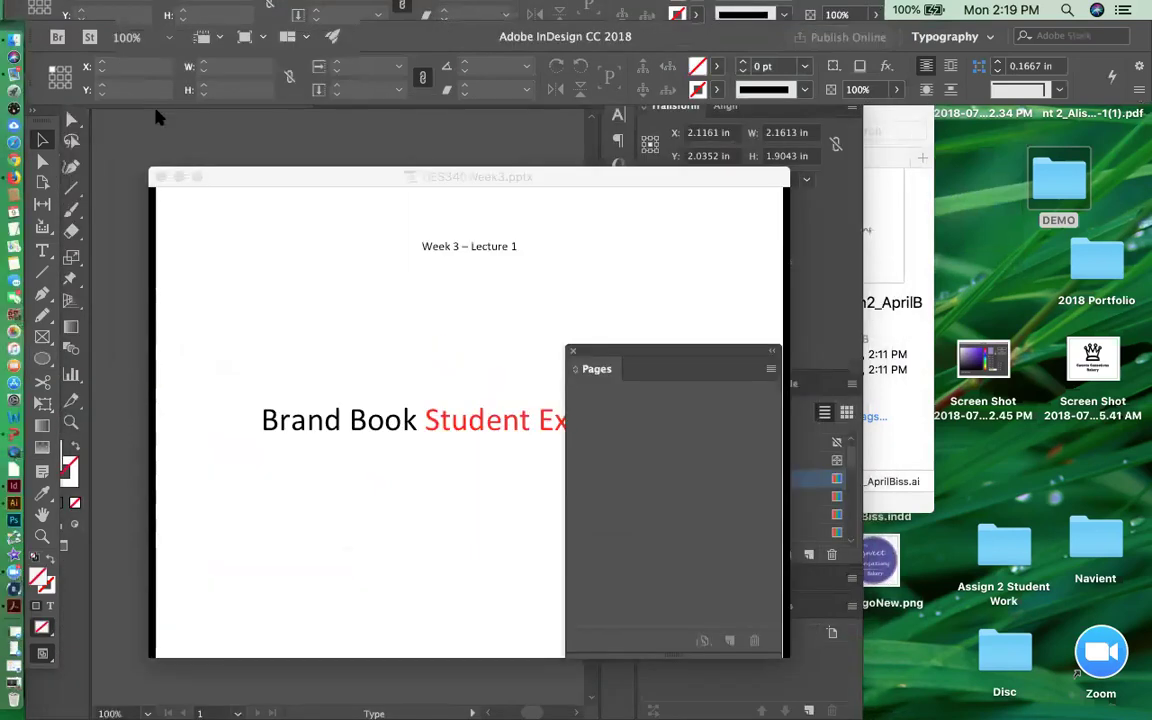
key("super+o")
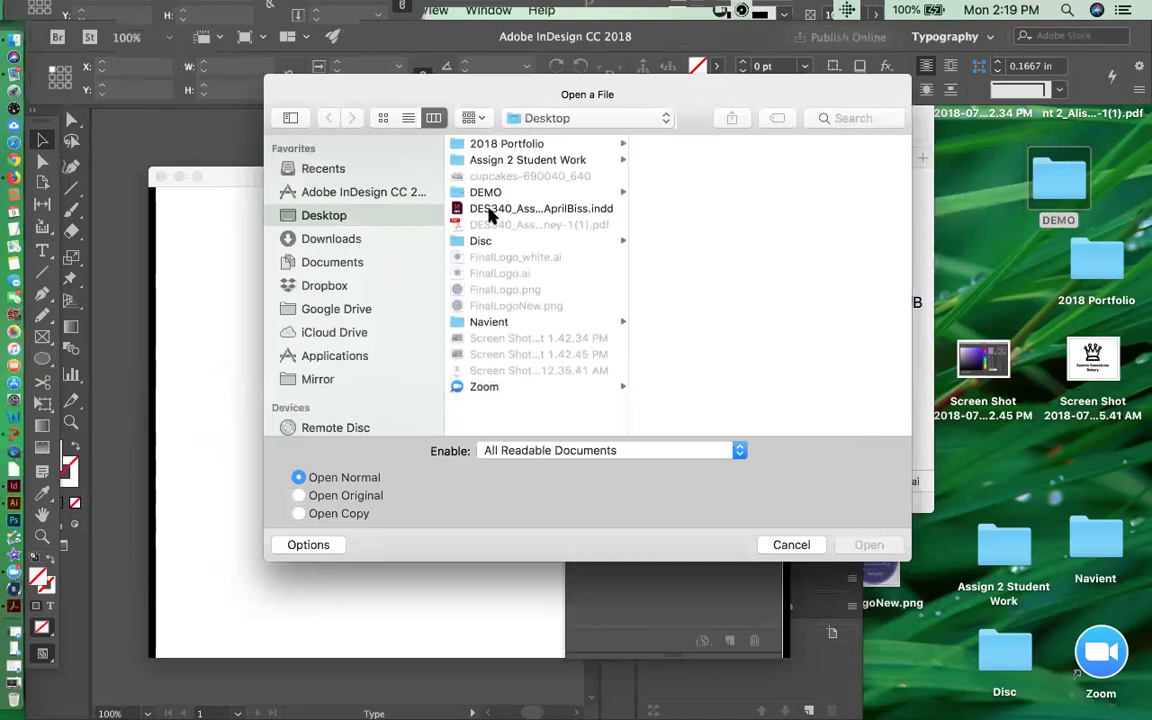
left_click(490, 211)
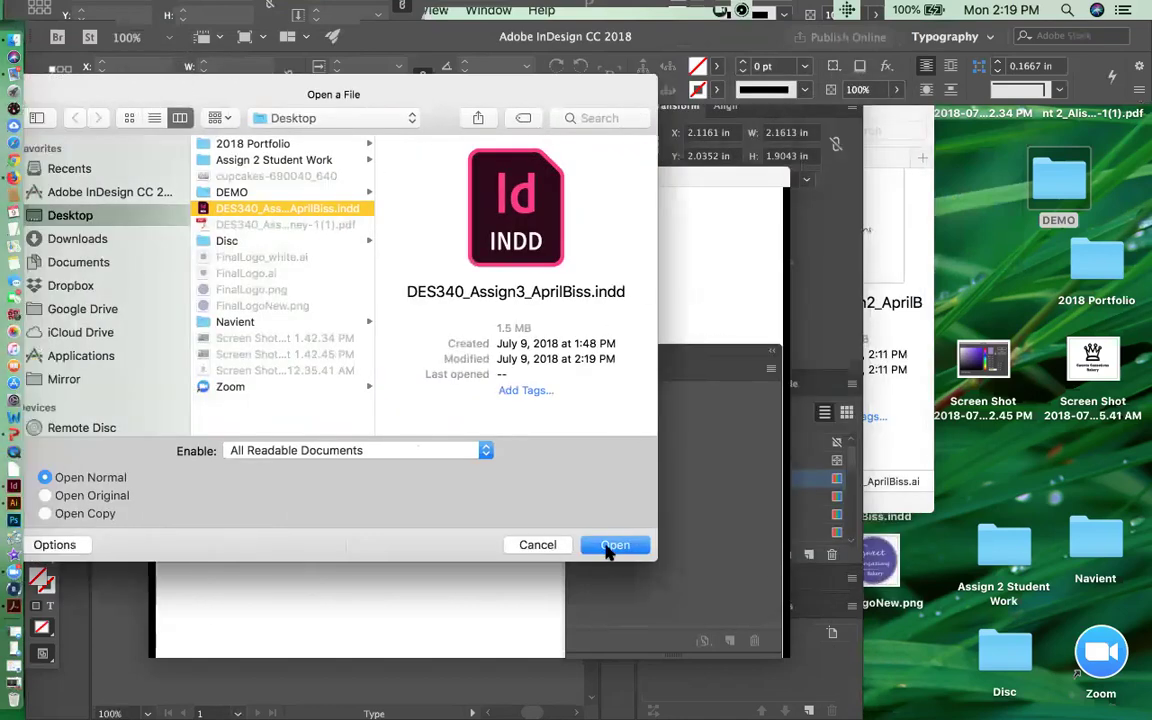
left_click(613, 545)
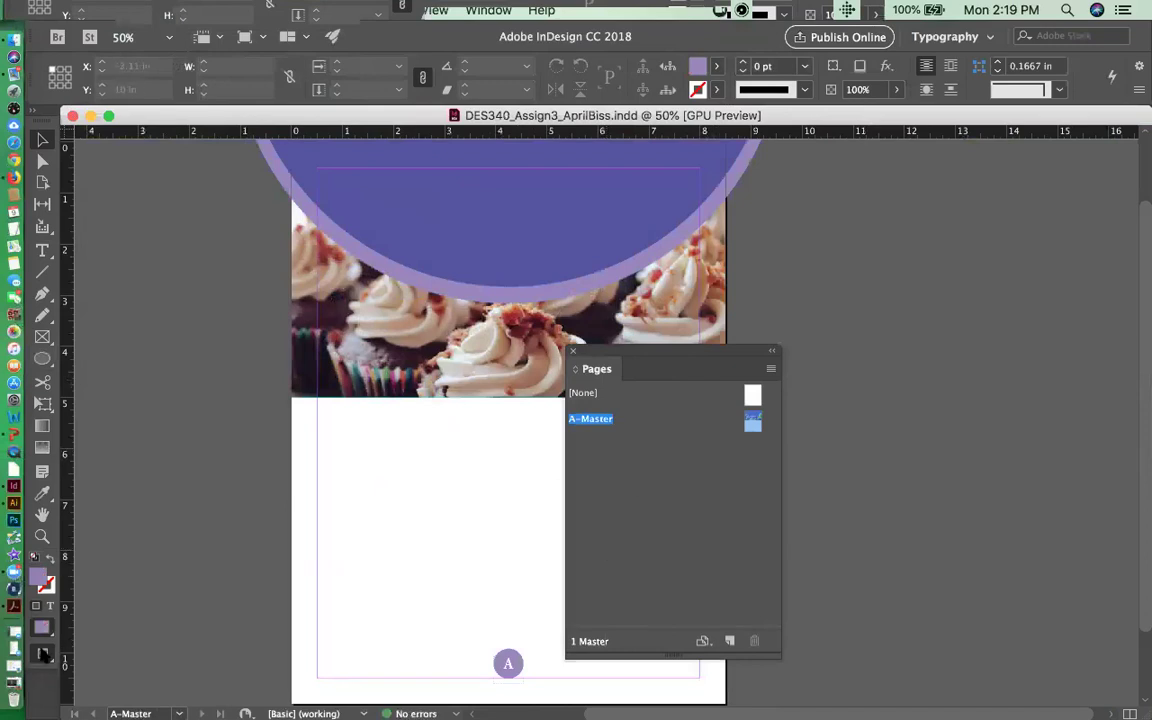
- Look at the A-Master page in Preview screen mode and return to Normal mode
left_click_drag(42, 652, 88, 573)
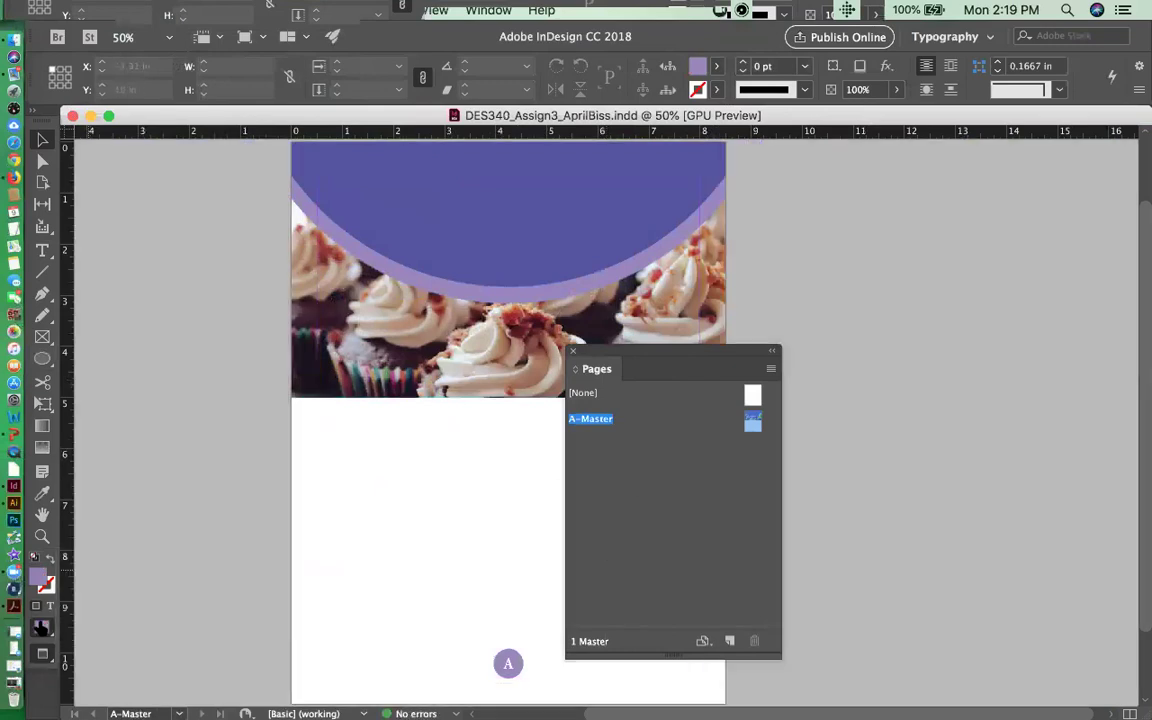
left_click_drag(42, 652, 95, 556)
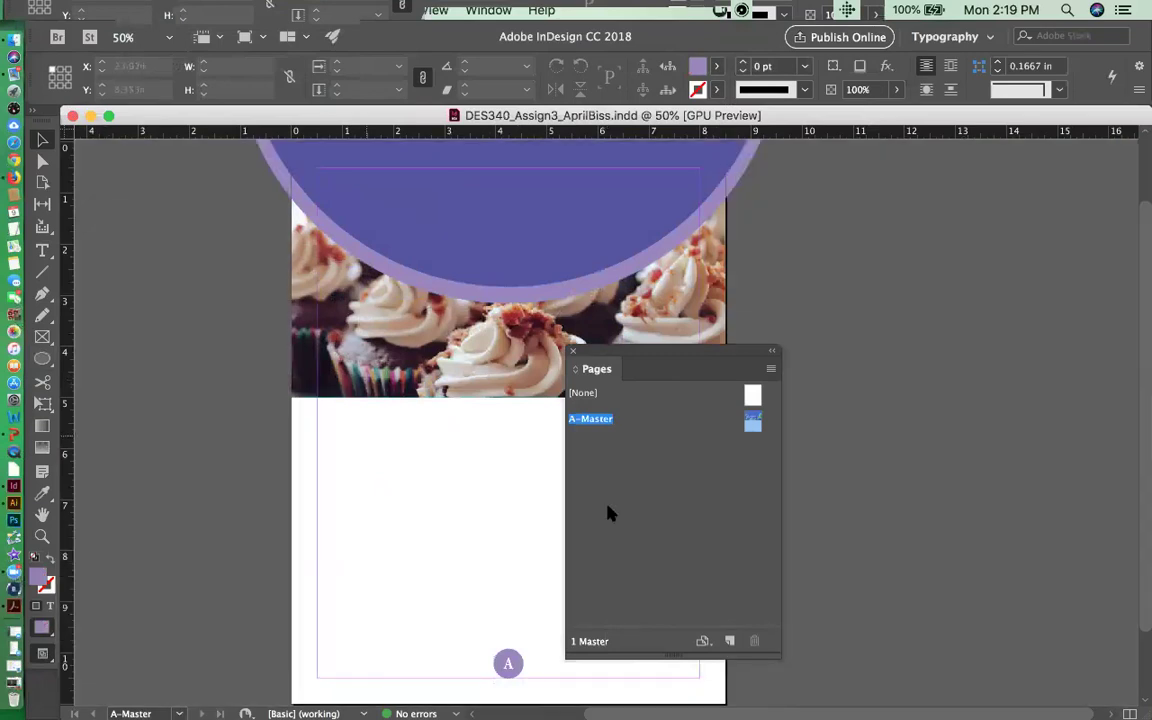
left_click(741, 396)
left_click(753, 421)
- Close the document again and reload the DES340_Assign3 InDesign file from the Desktop using Open Normal
left_click(72, 117)
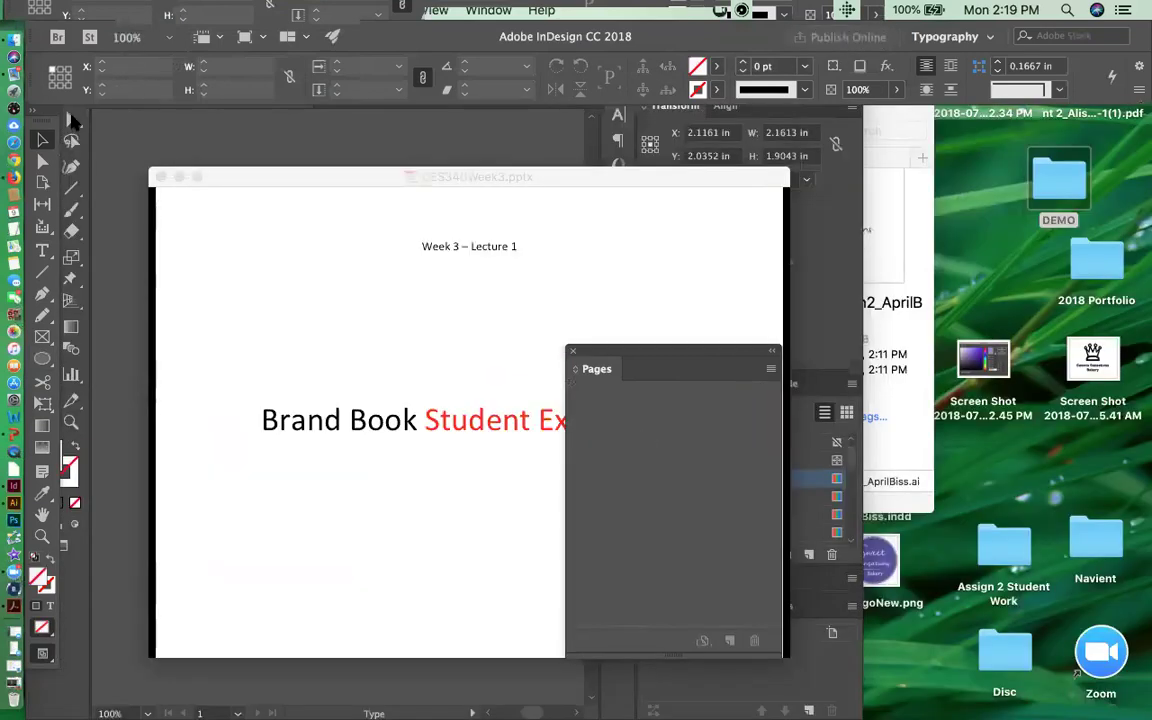
left_click(70, 10)
left_click(72, 140)
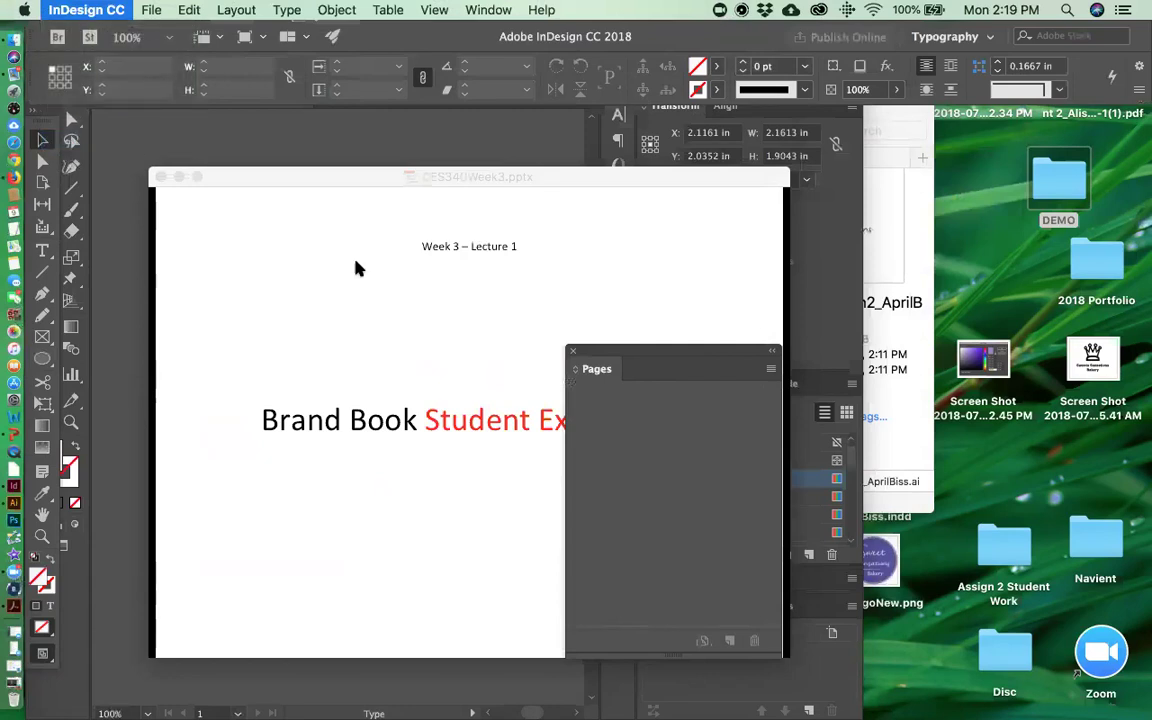
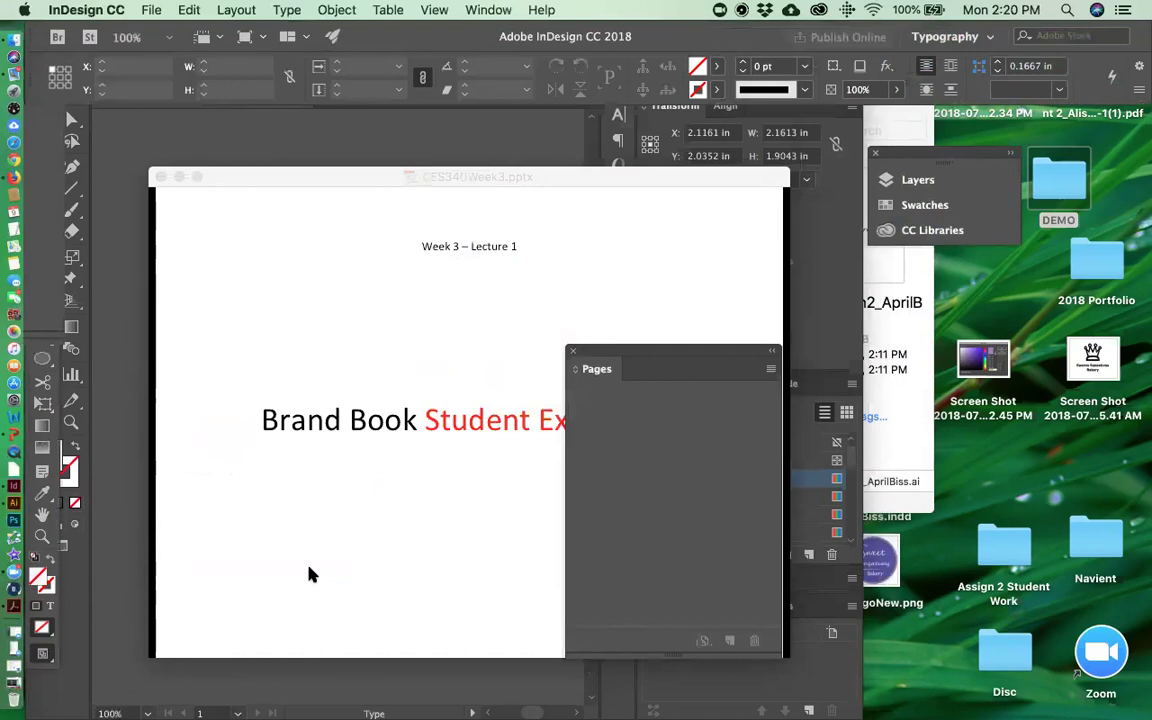
key("super+o")
left_click(522, 208)
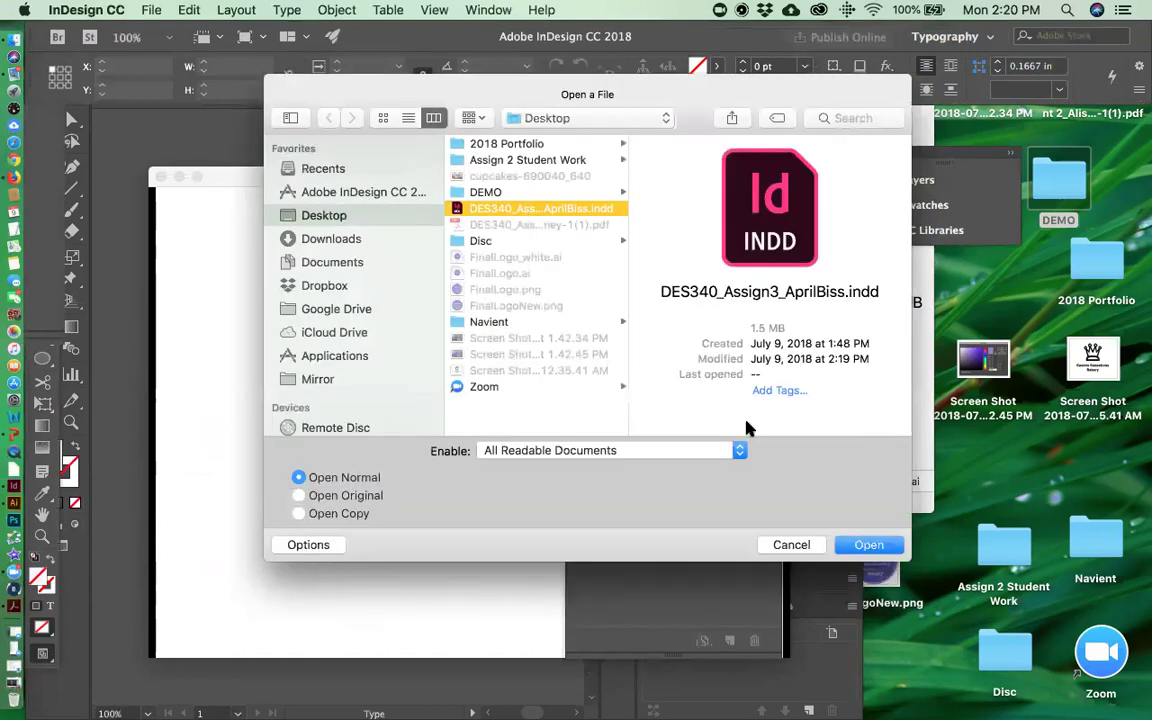
left_click_drag(574, 90, 408, 84)
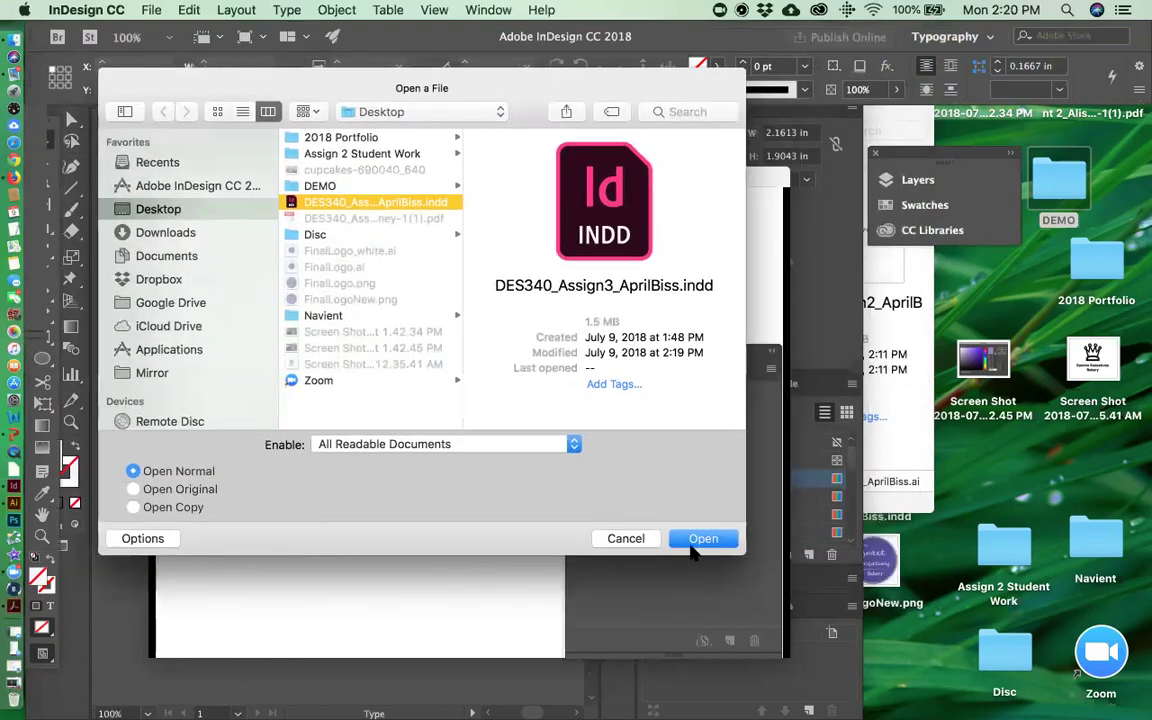
left_click(694, 540)
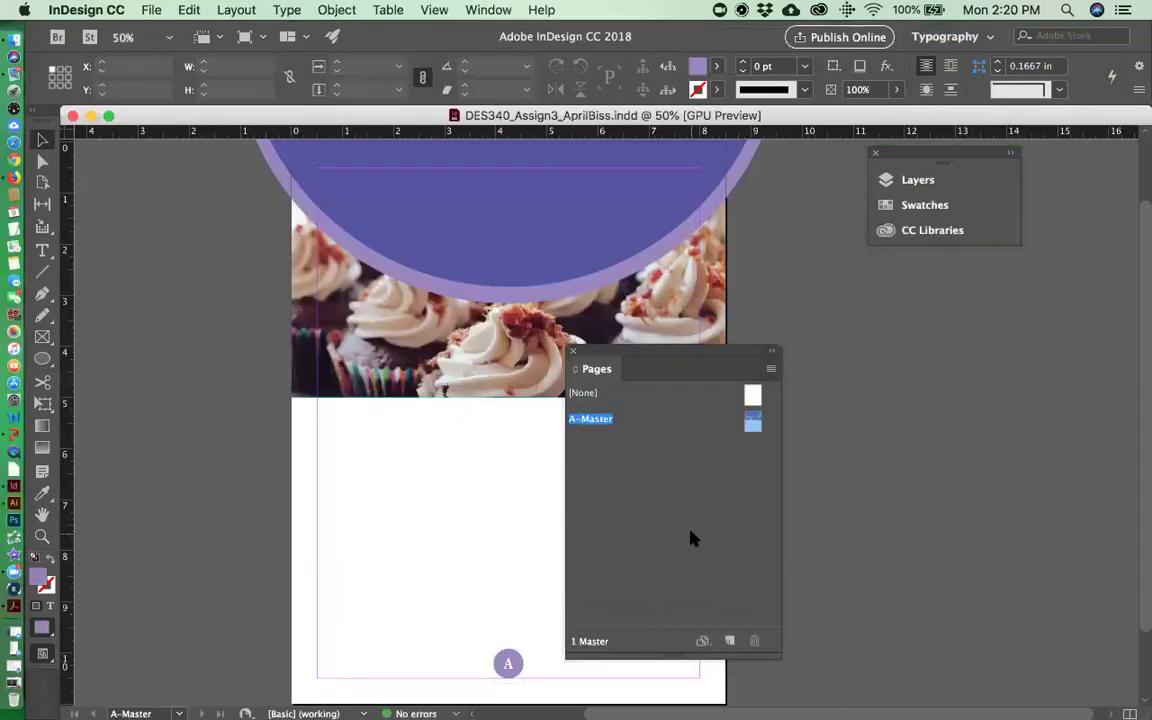
- Set the Pages panel to view pages vertically and move the panel clear of the master page
left_click(771, 368)
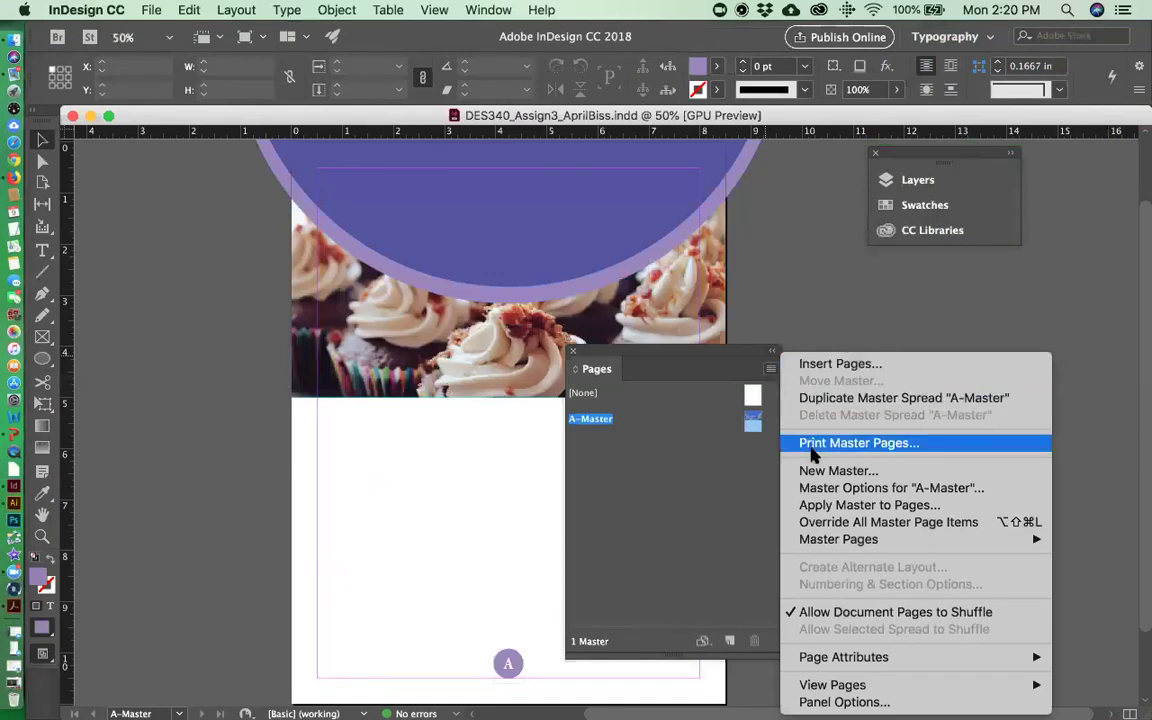
mouse_move(832, 688)
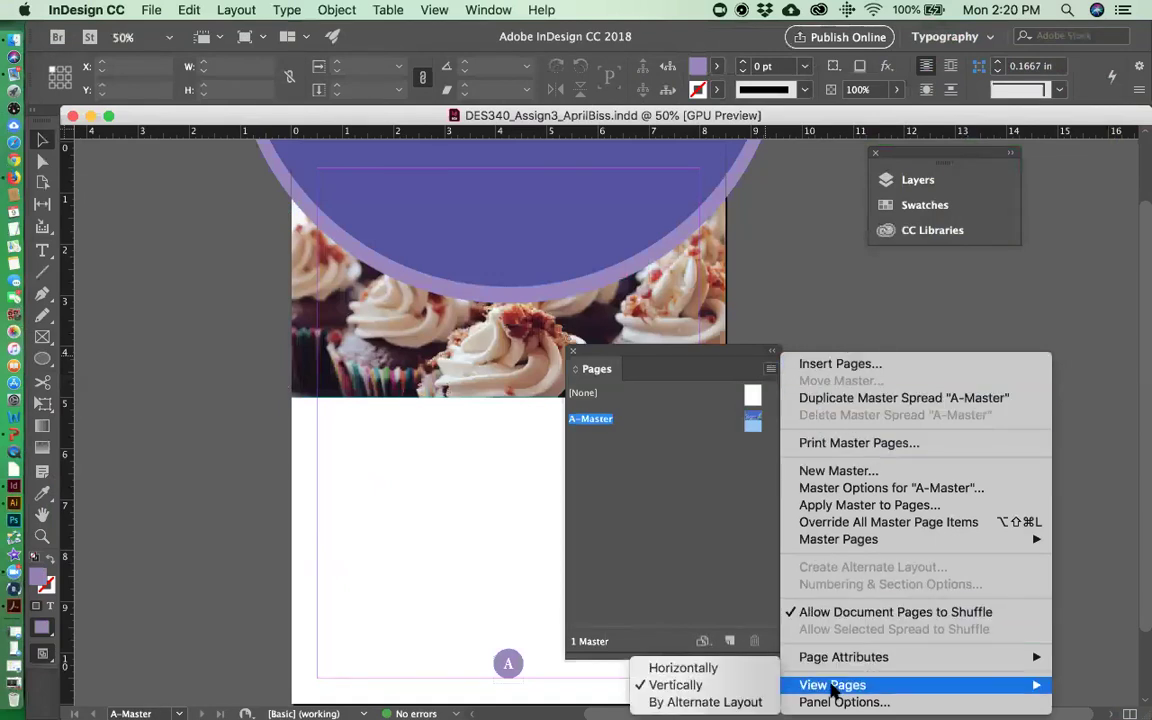
left_click(738, 685)
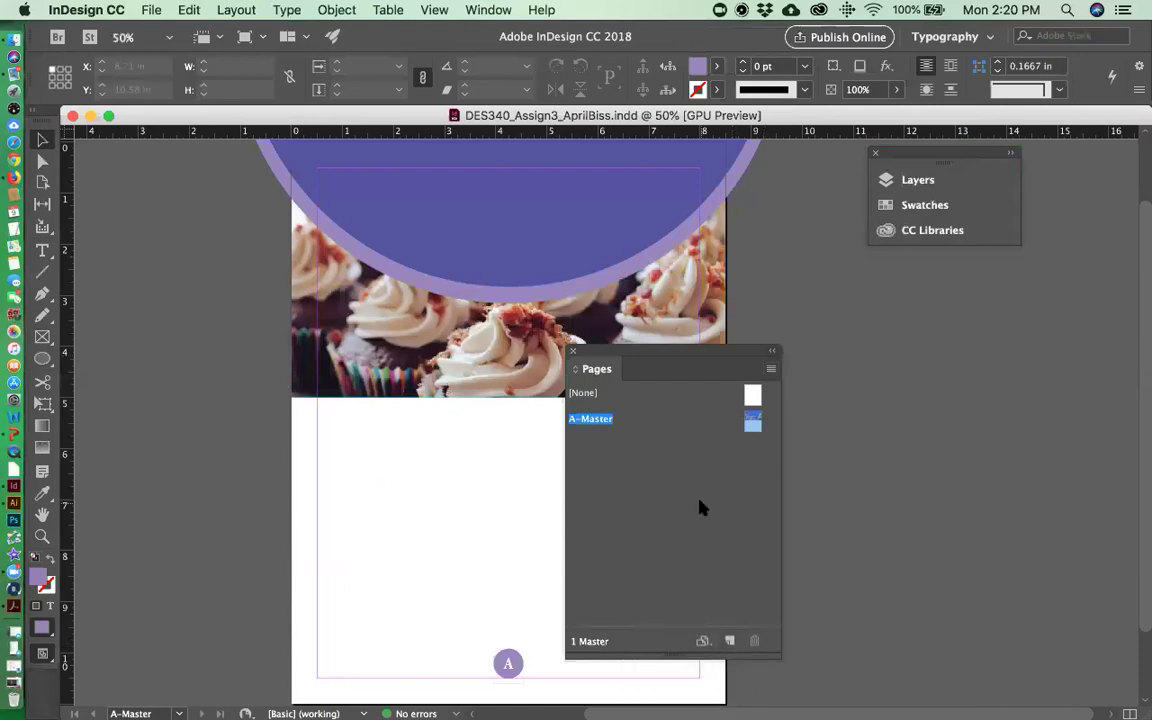
left_click_drag(642, 356, 823, 170)
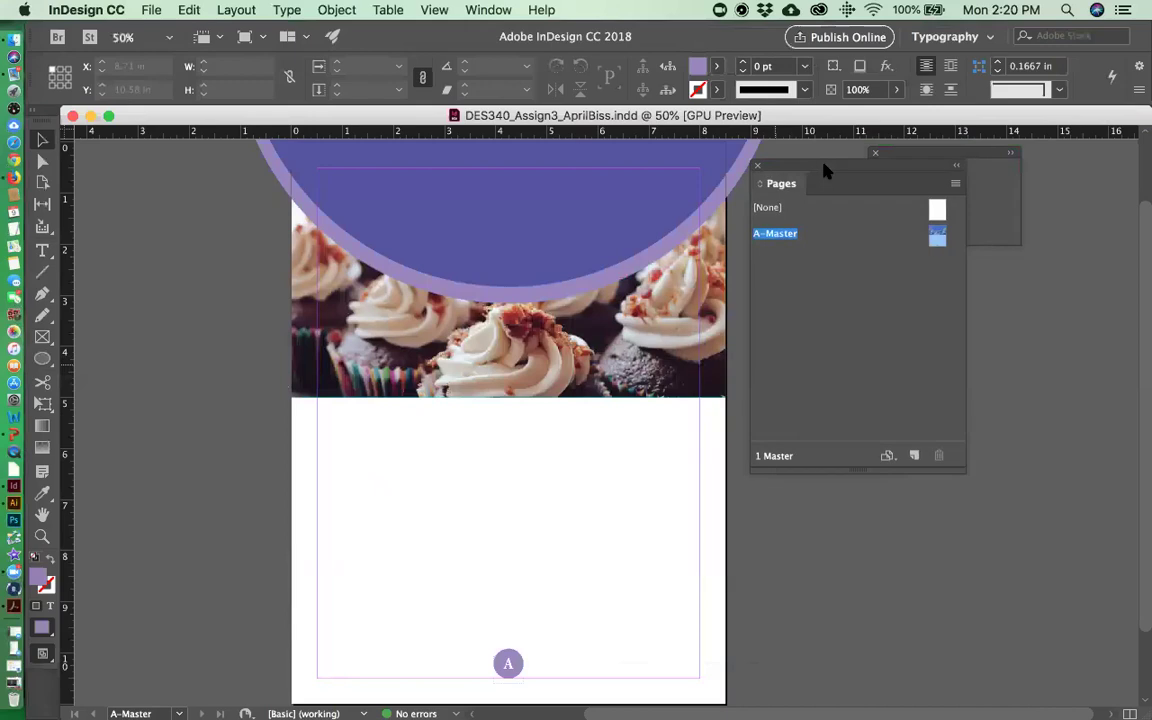
scroll(636, 348, "up", 2)
scroll(636, 348, "right", 1)
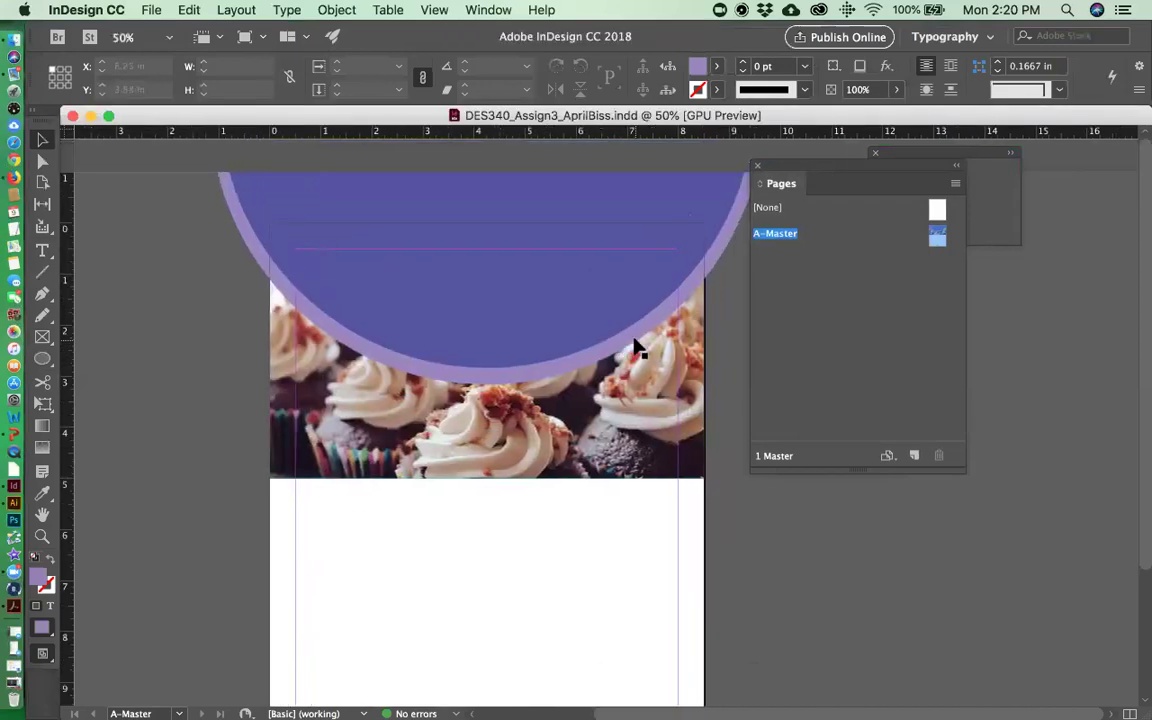
right_click(636, 348)
left_click(285, 492)
left_click_drag(843, 170, 677, 192)
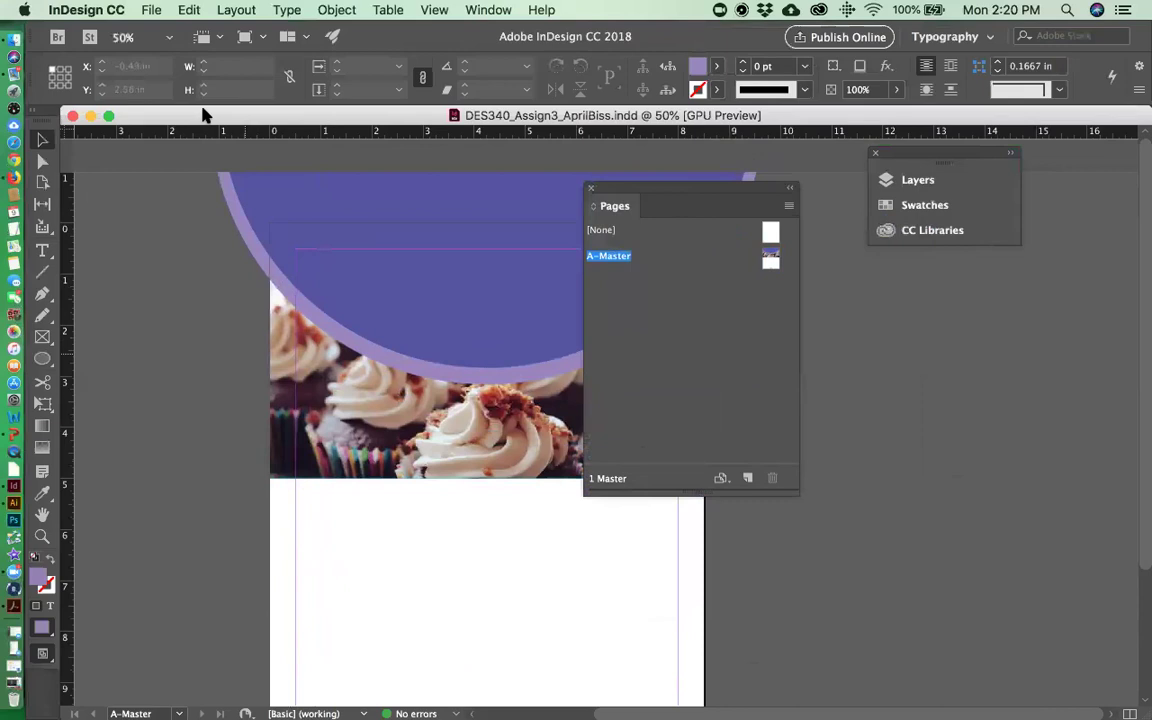
scroll(194, 261, "down", 5)
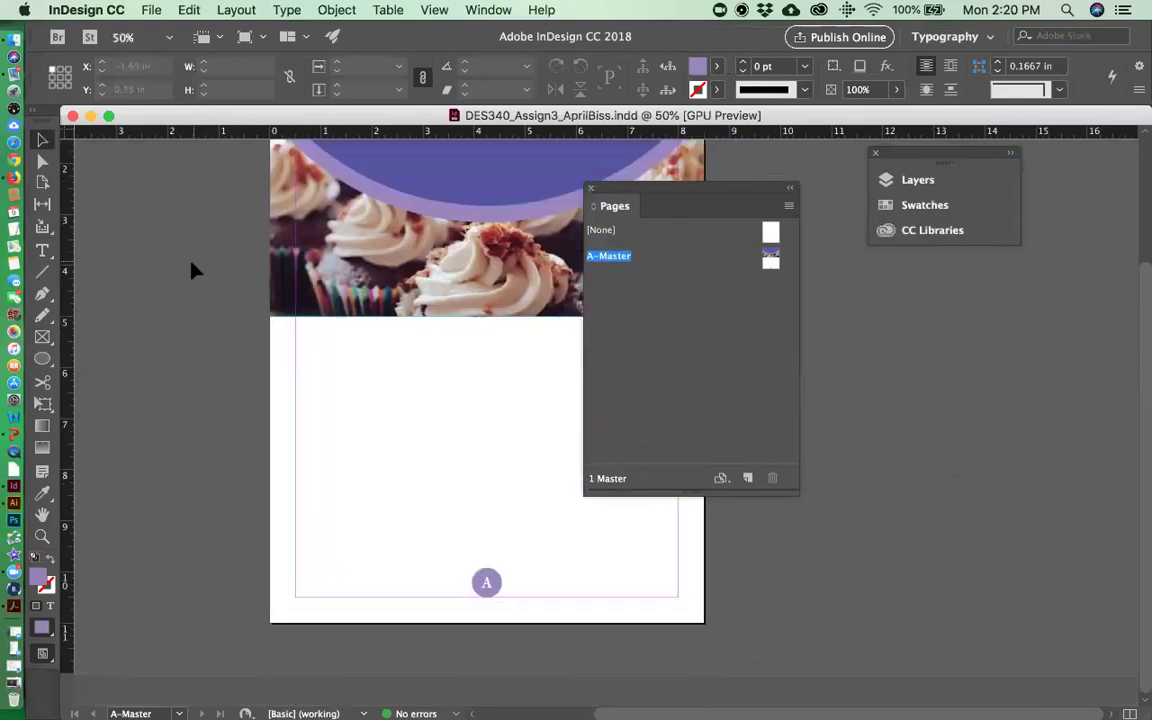
scroll(192, 266, "up", 5)
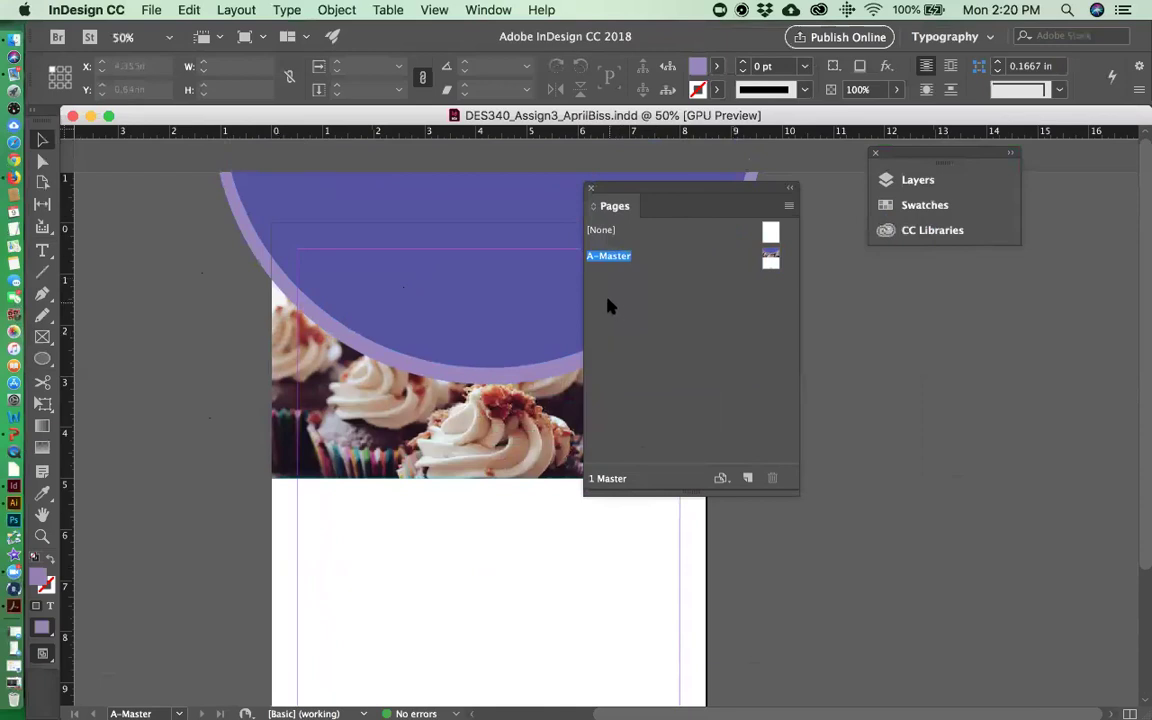
- Close and reopen the Pages panel, then make it taller and shrink its masters section to reveal the document page thumbnails
left_click(590, 188)
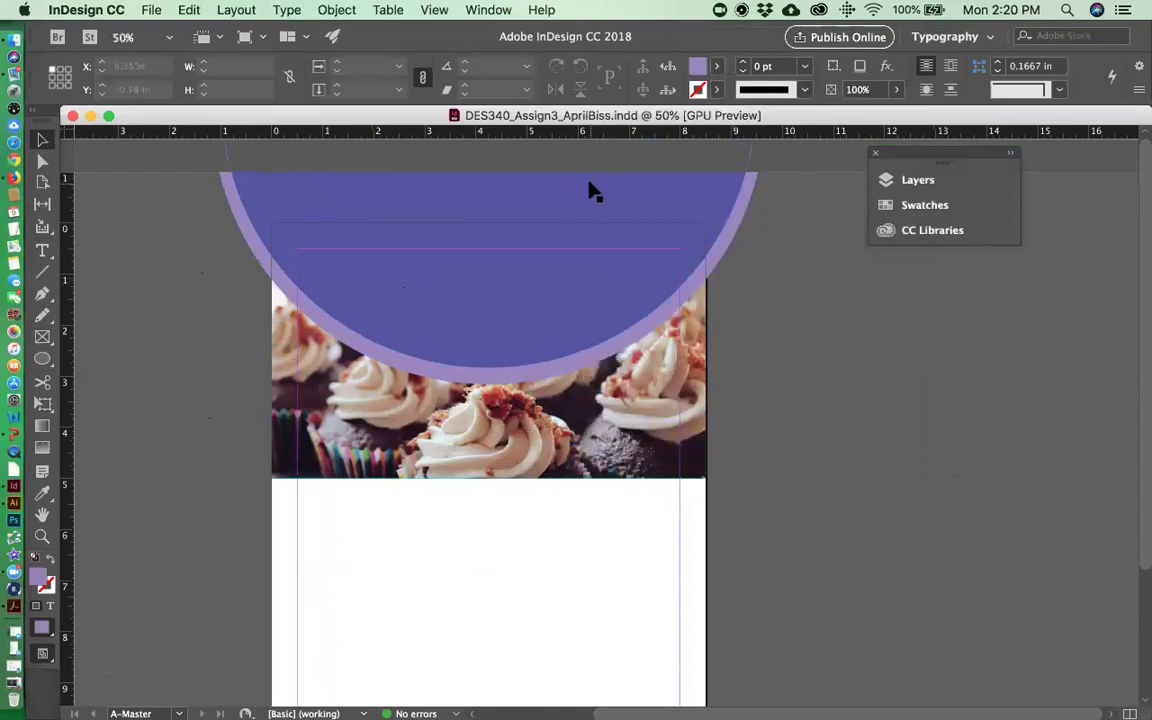
left_click(489, 9)
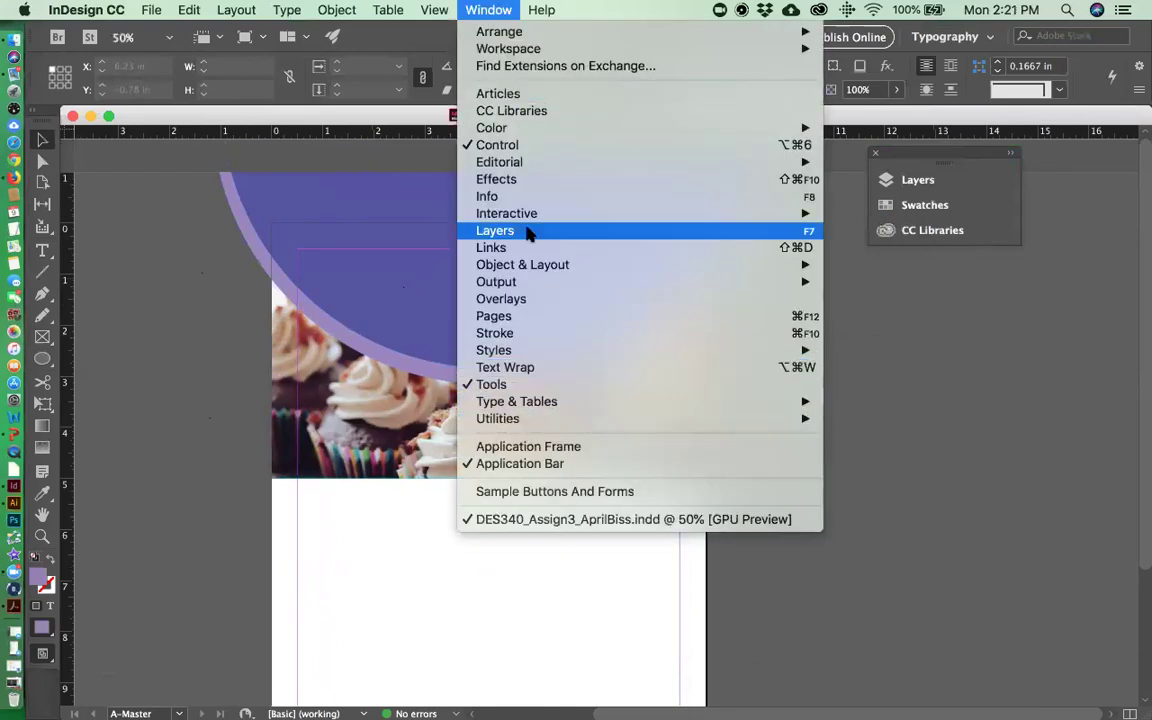
left_click(532, 318)
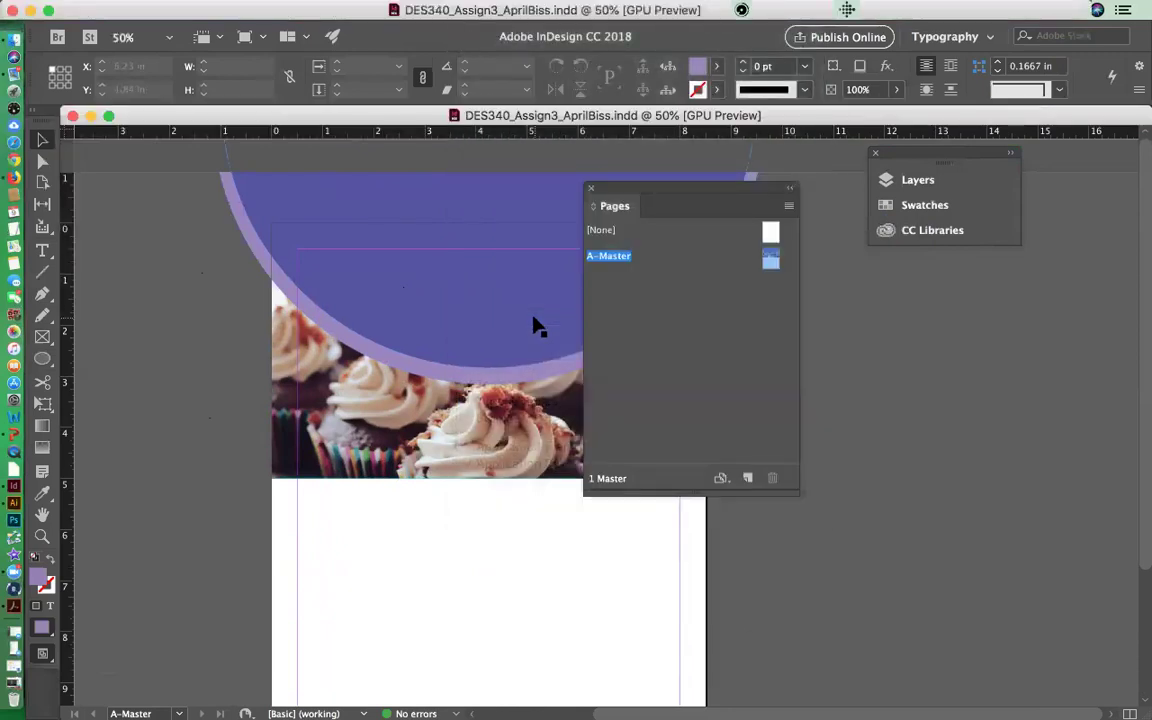
left_click_drag(799, 492, 775, 630)
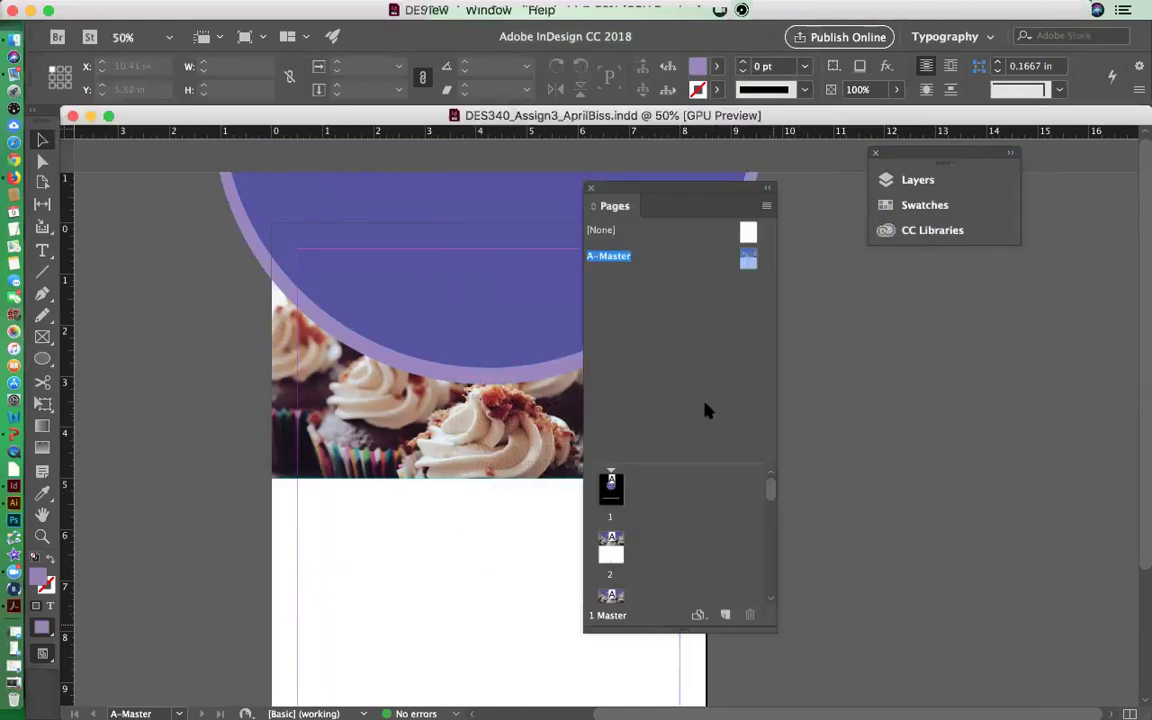
left_click_drag(663, 465, 663, 283)
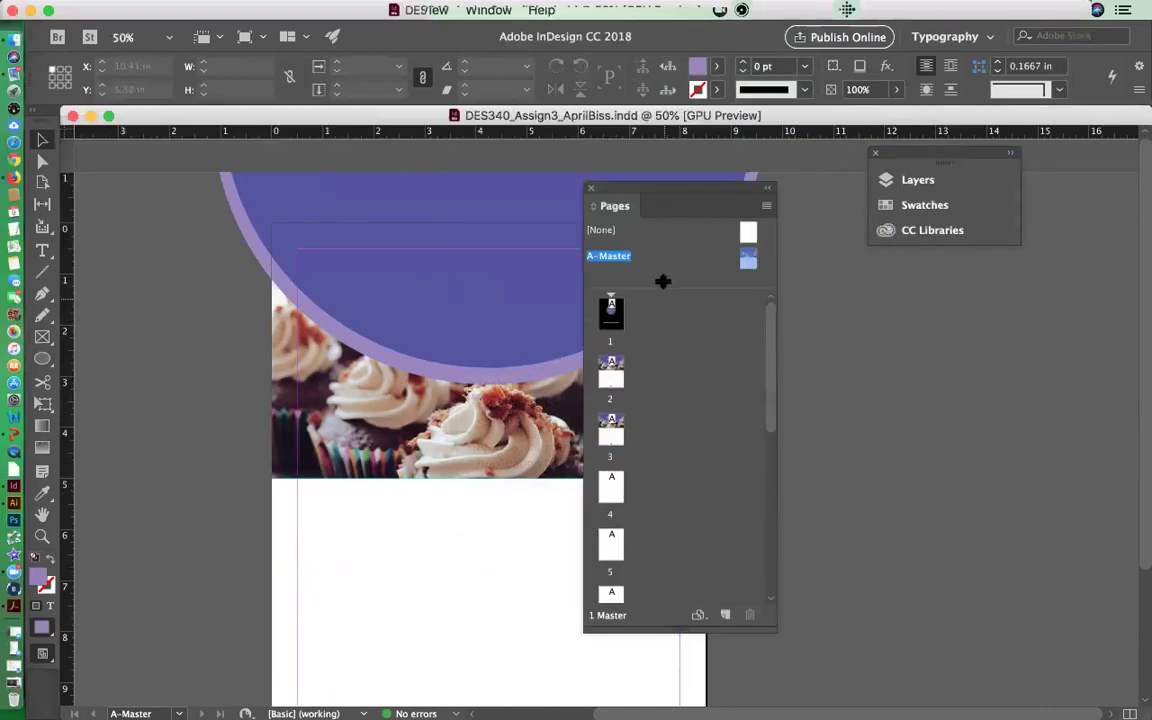
- Go to the black cover on page 1 and apply the [None] master to it
double_click(611, 303)
double_click(610, 360)
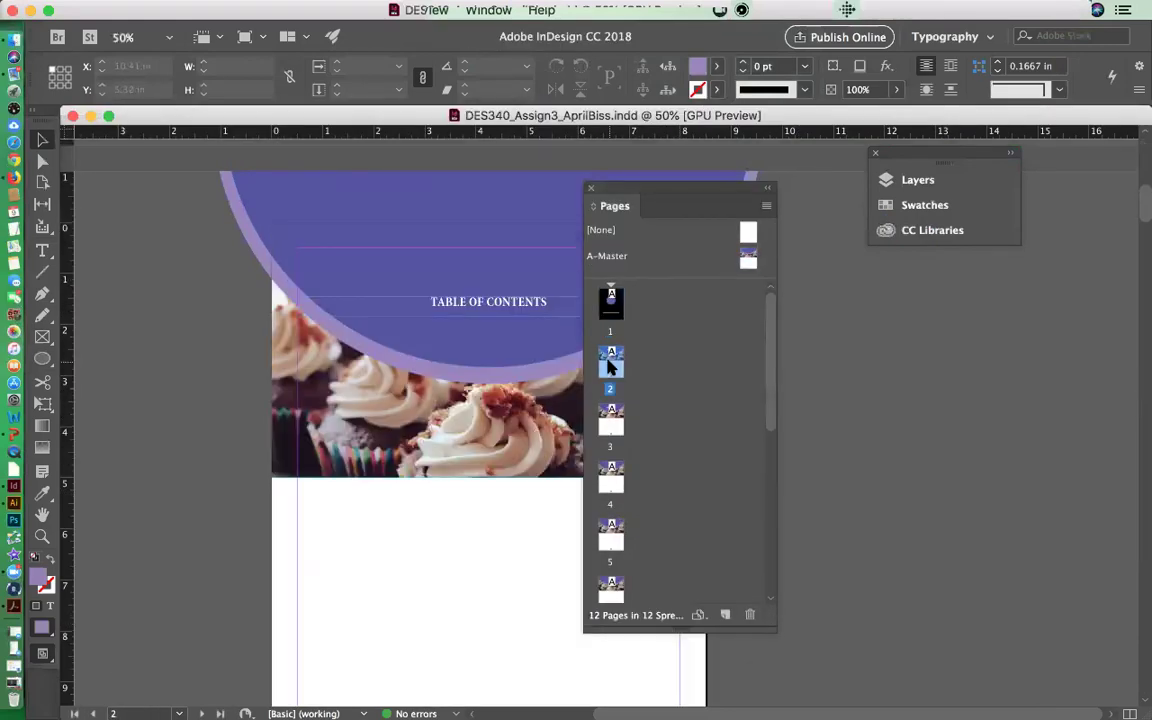
double_click(612, 306)
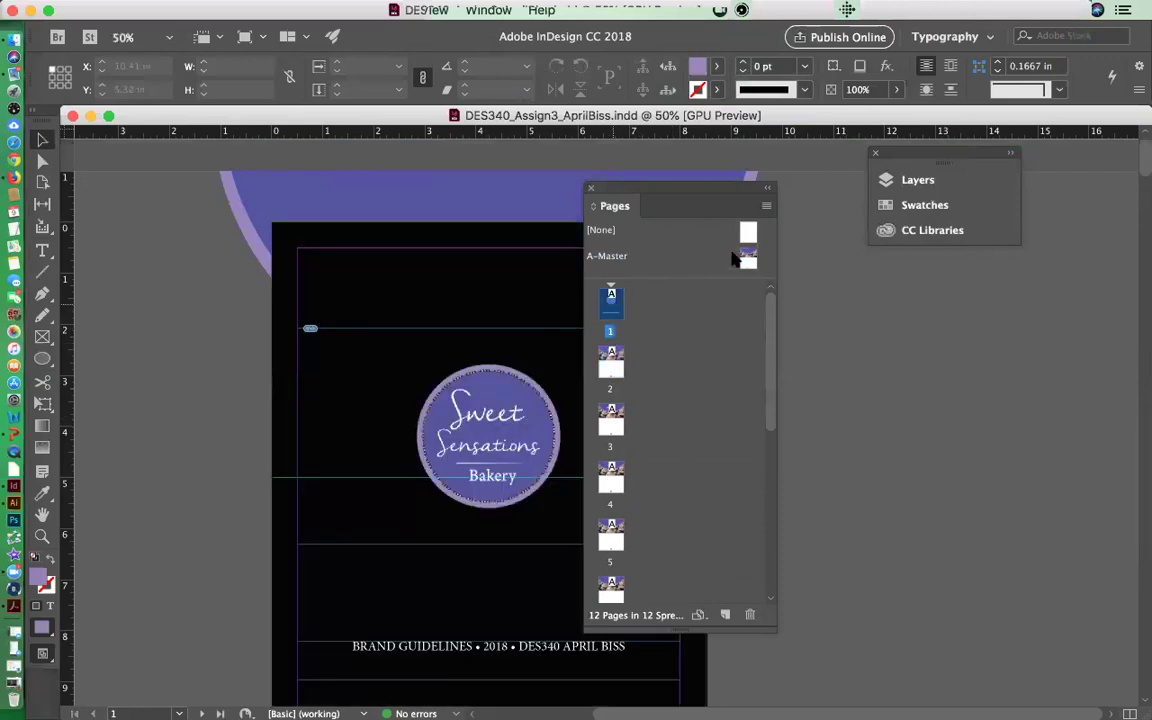
scroll(393, 187, "down", 1)
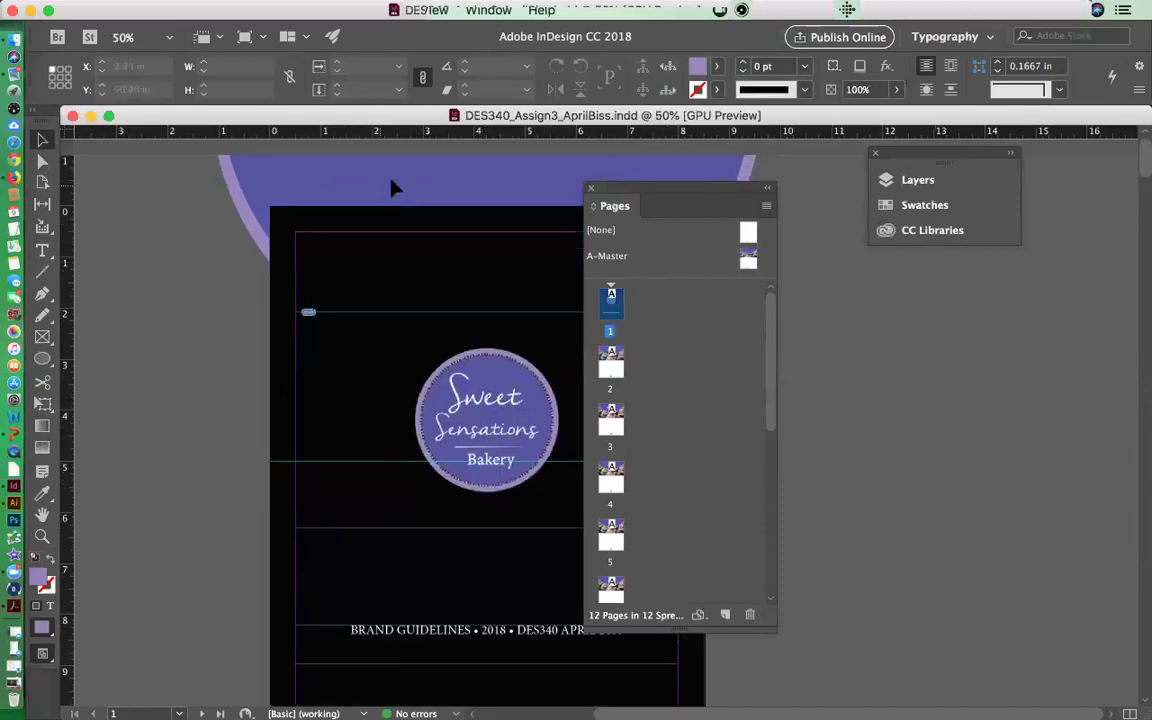
left_click_drag(745, 235, 610, 306)
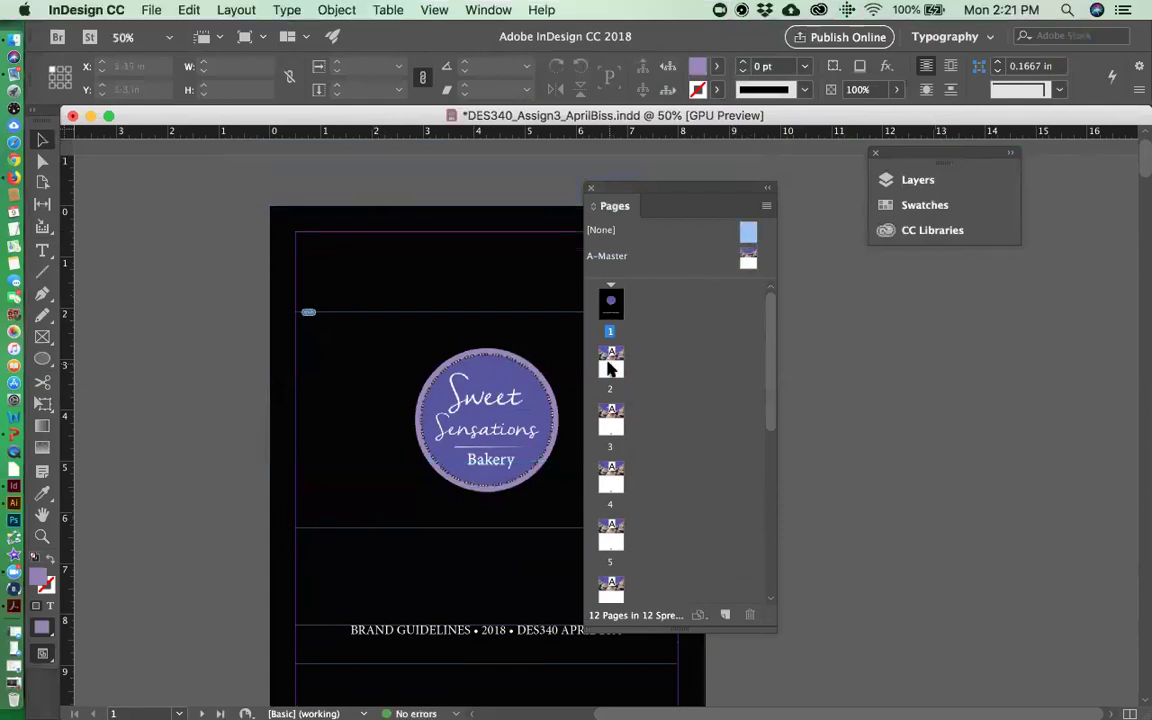
- Go to page 2 and review the Table of Contents and Brand Introduction pages in Preview screen mode
double_click(611, 368)
left_click_drag(637, 192, 823, 184)
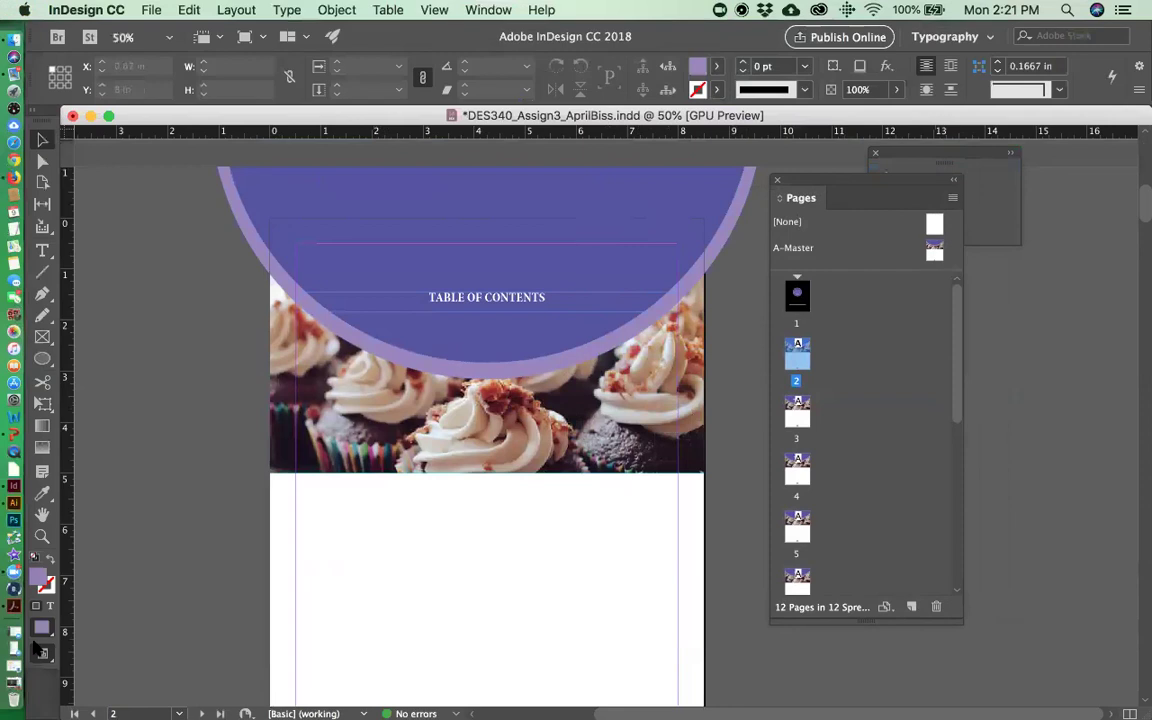
left_click_drag(91, 623, 100, 520)
scroll(553, 550, "down", 1)
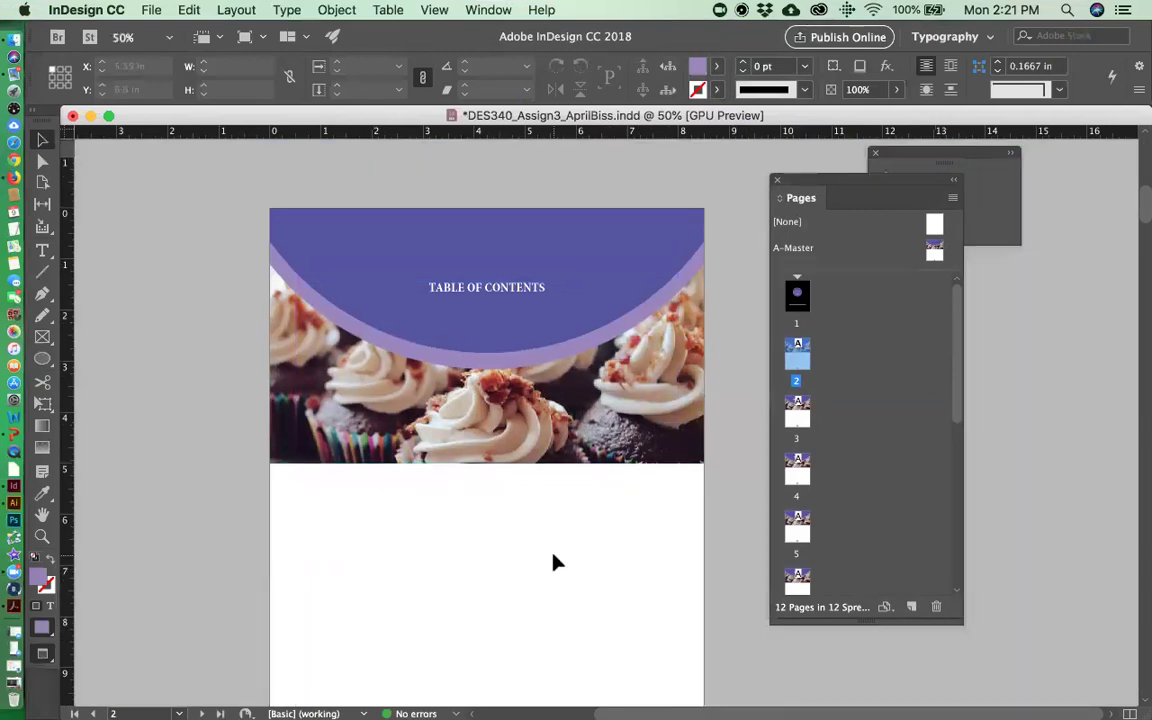
scroll(556, 563, "down", 10)
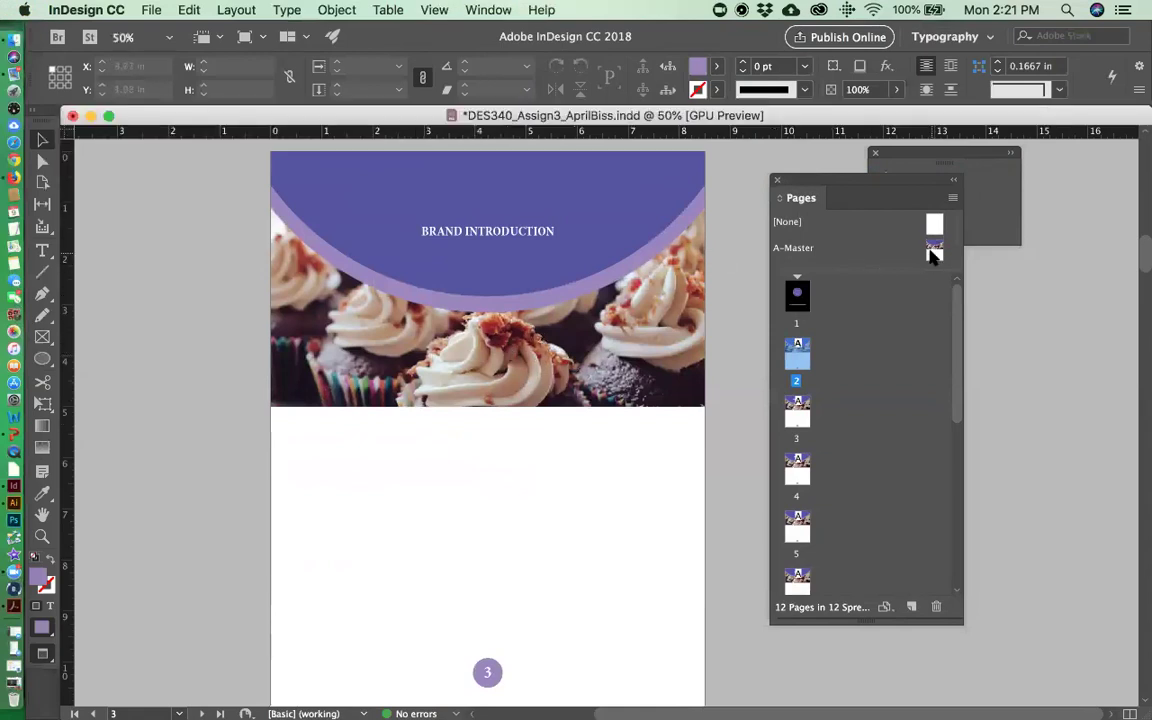
scroll(685, 350, "up", 10)
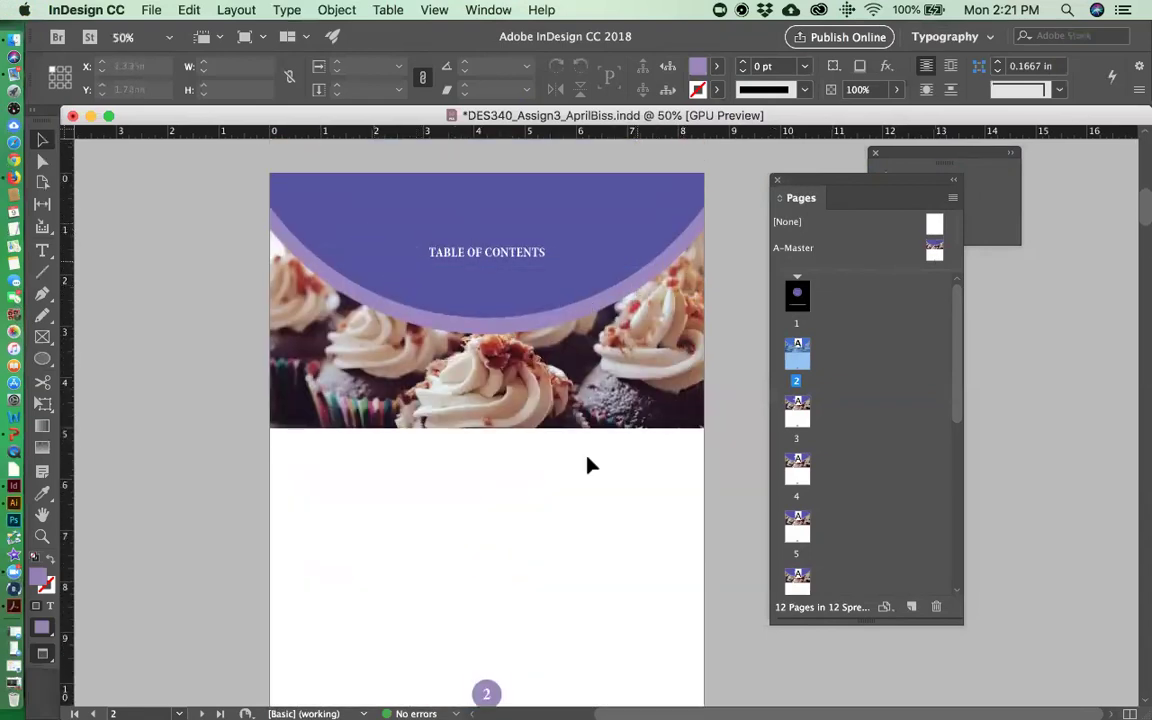
- Switch back to the Normal screen mode and review the pages from Table of Contents through Target Audience
scroll(588, 465, "down", 1)
scroll(588, 465, "down", 3)
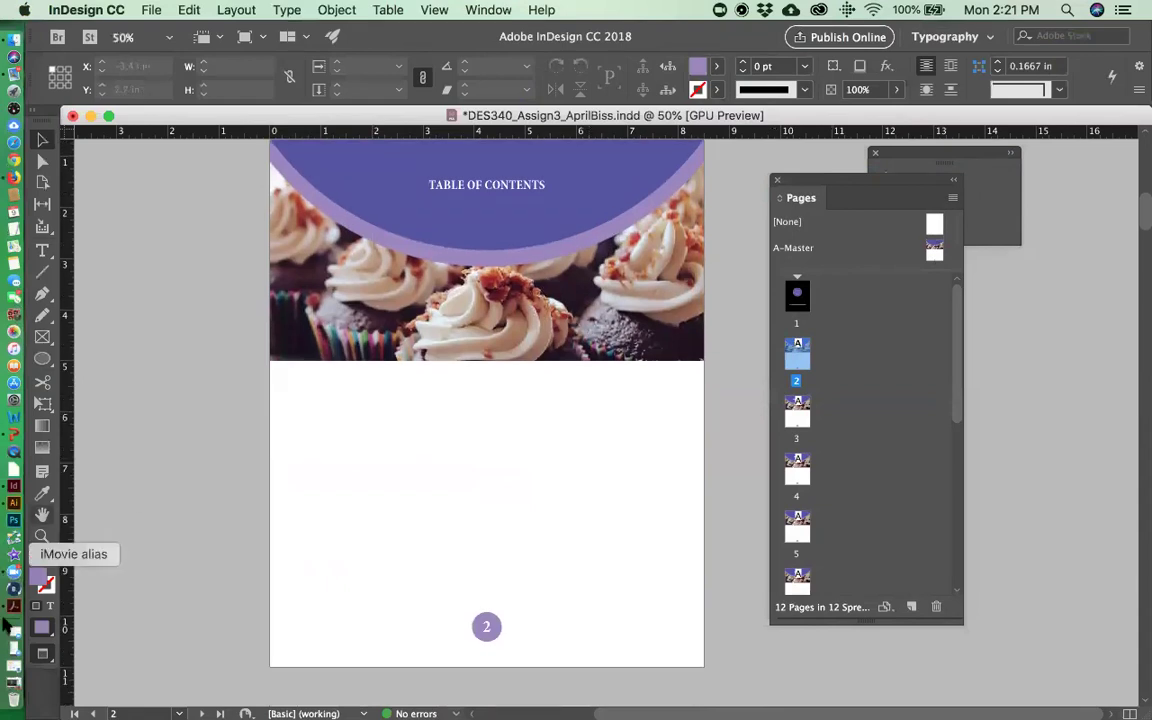
left_click_drag(42, 653, 106, 558)
scroll(352, 392, "down", 15)
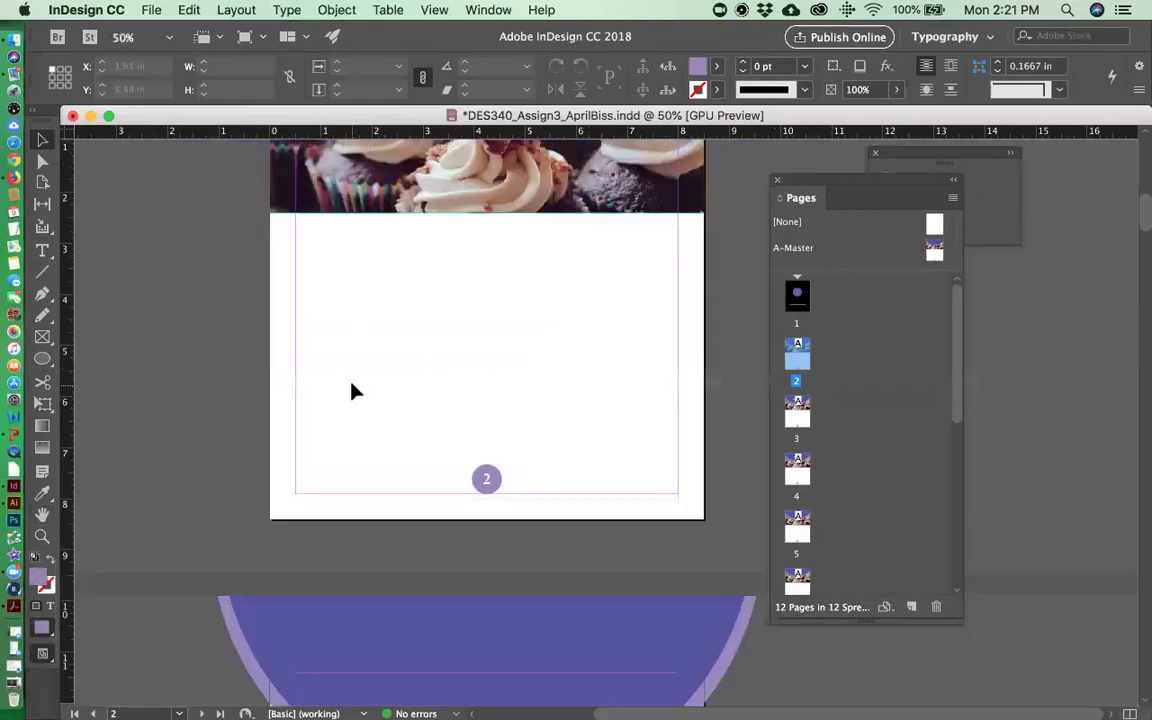
scroll(352, 392, "up", 5)
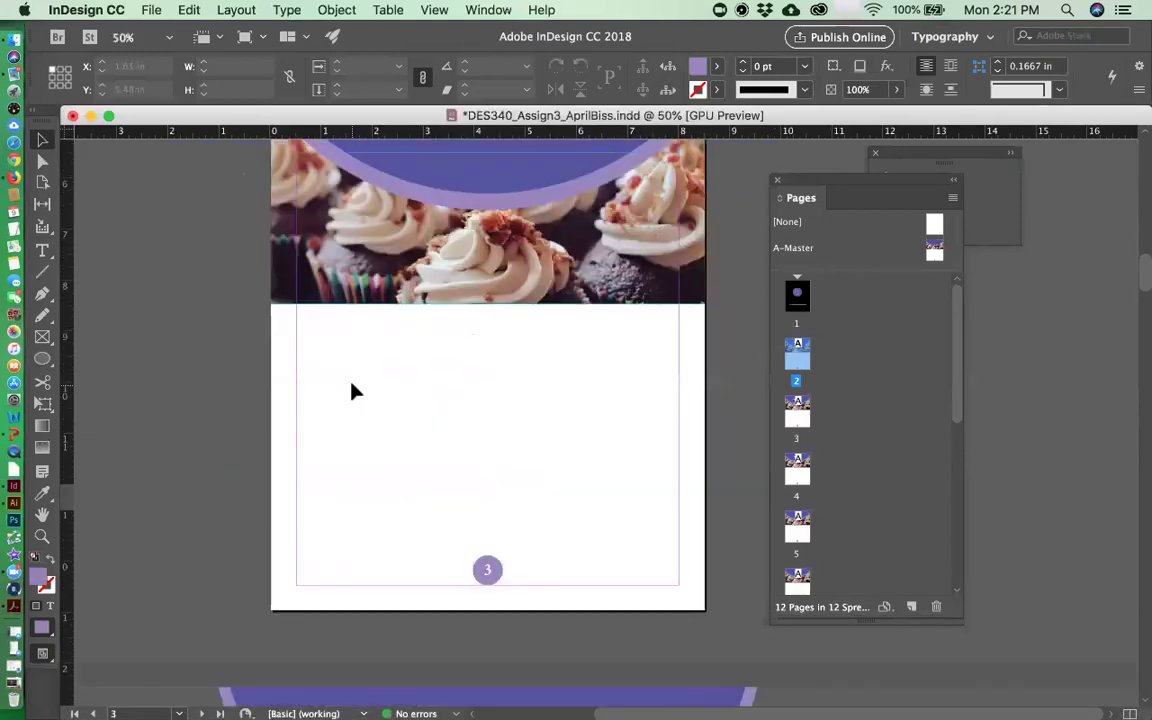
scroll(352, 392, "down", 10)
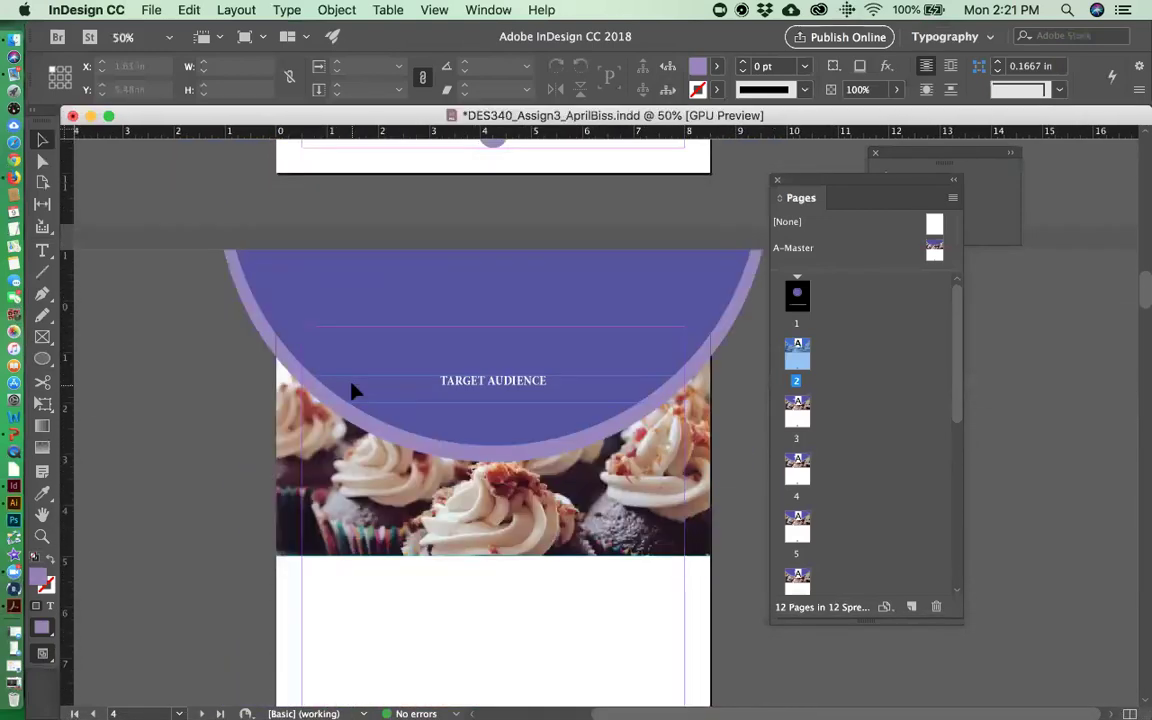
scroll(352, 392, "up", 5)
scroll(352, 392, "up", 10)
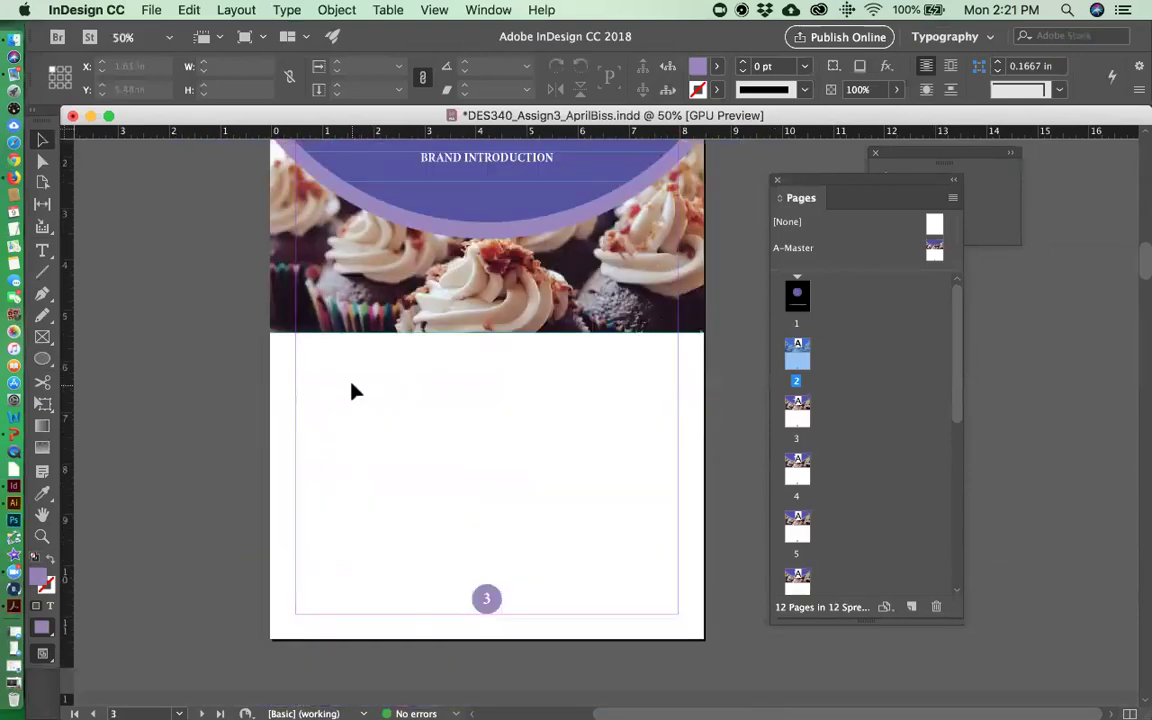
scroll(352, 392, "up", 5)
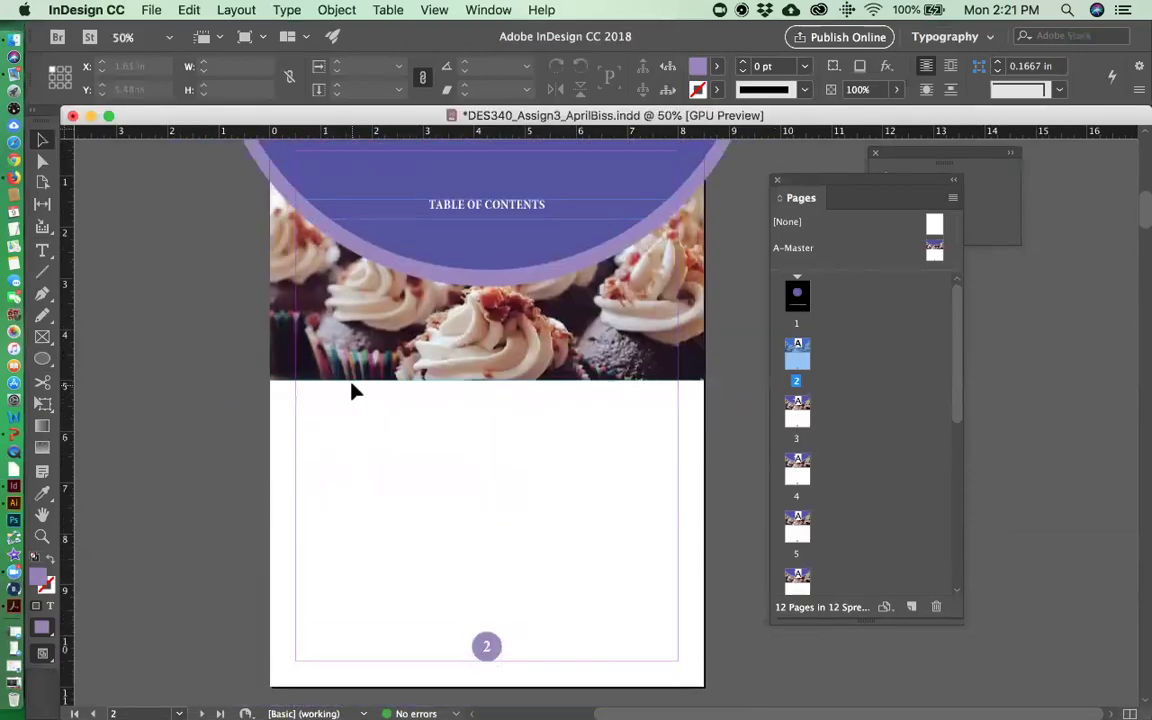
- Place two vertical guides on page 2 at about 2 in and 6.4 in
left_click(44, 252)
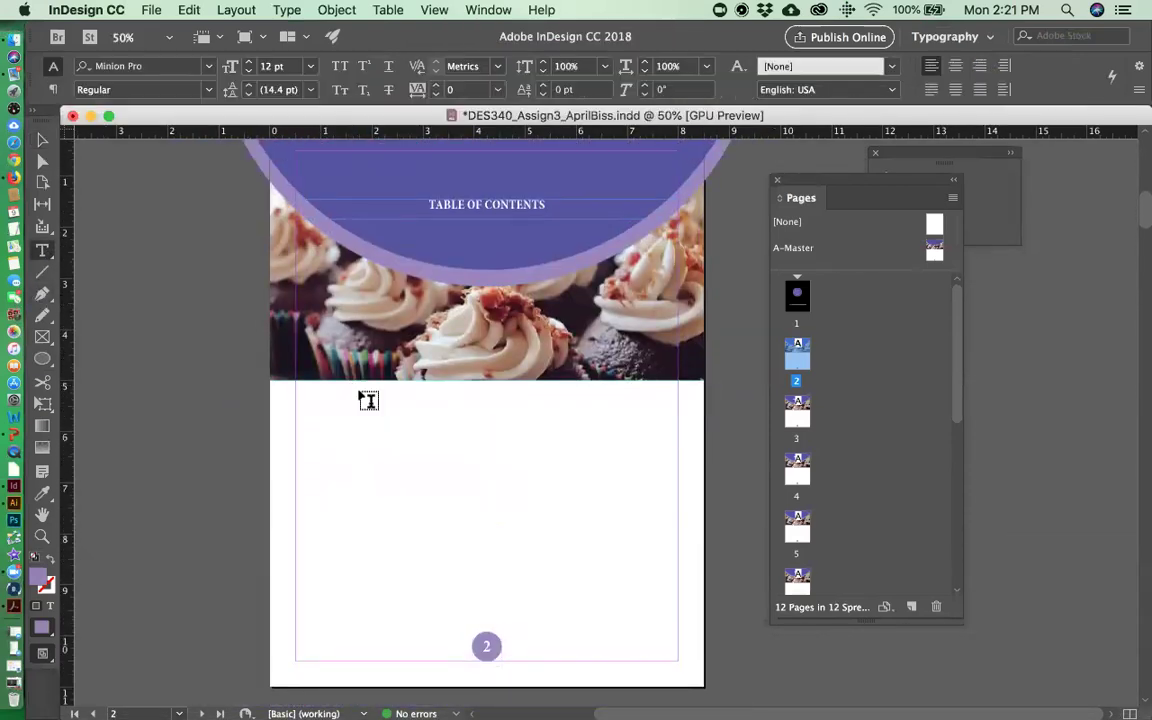
left_click_drag(64, 380, 373, 401)
left_click_drag(67, 437, 598, 476)
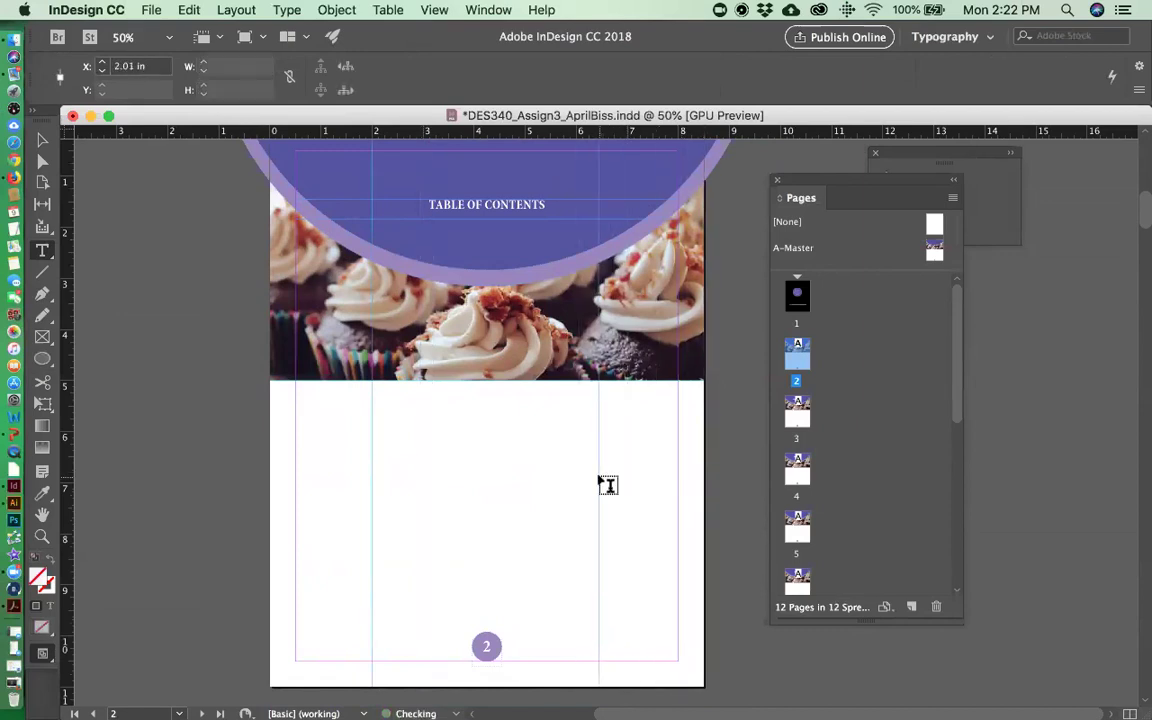
- Draw a text frame about 4.44 by 3.78 in between the page 2 guides and fill it with placeholder text
left_click(42, 140)
left_click(43, 251)
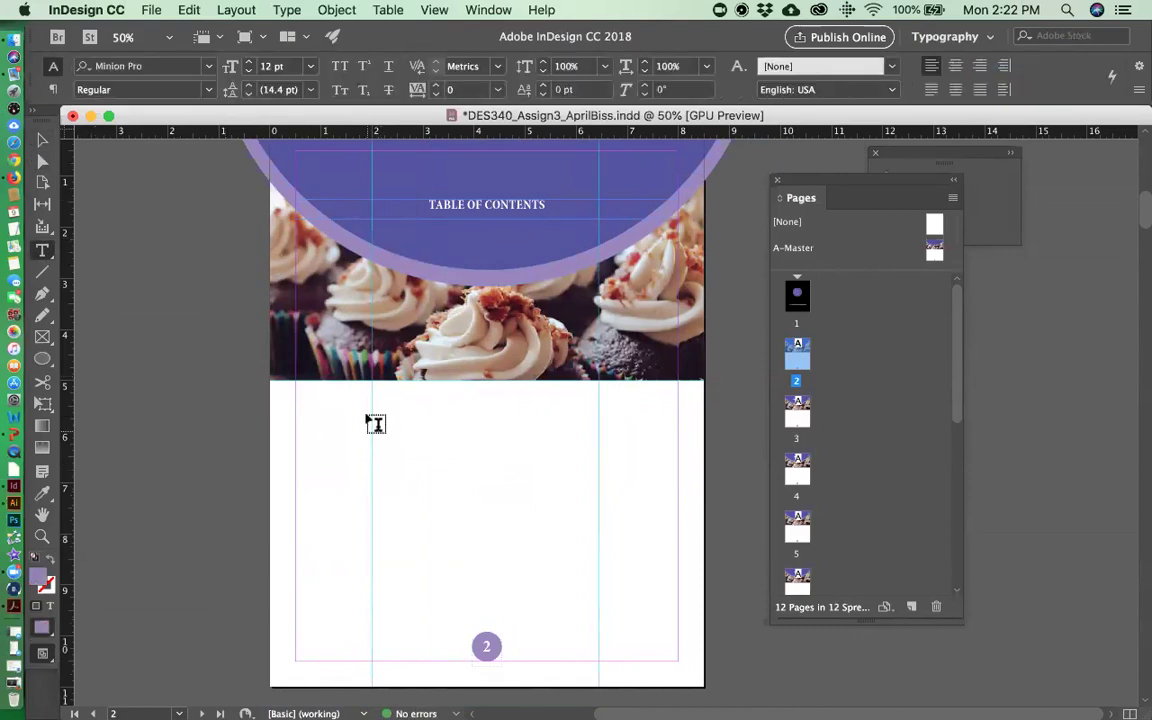
left_click_drag(373, 417, 598, 609)
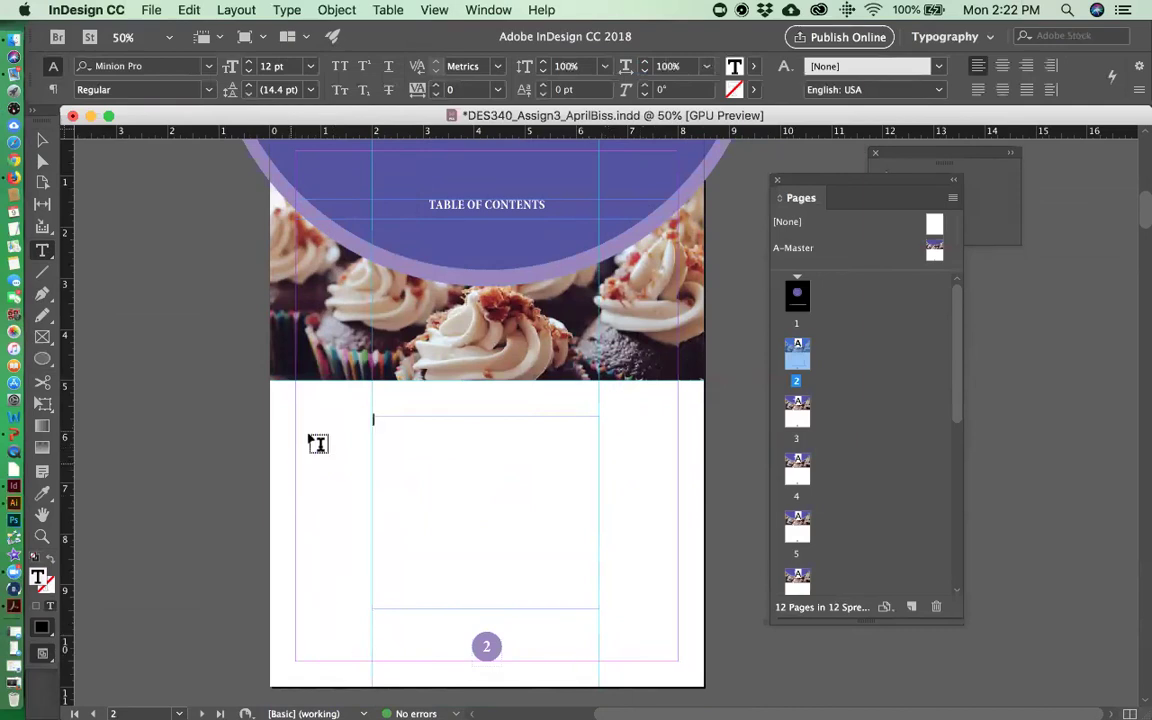
left_click(189, 10)
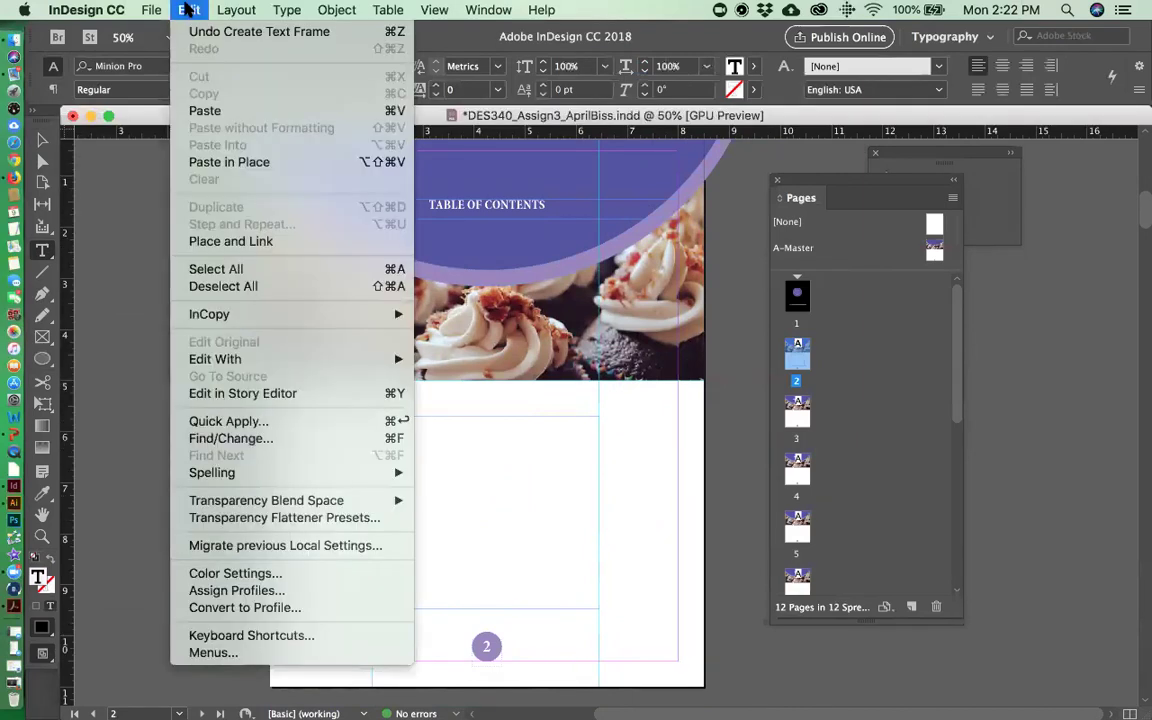
mouse_move(287, 10)
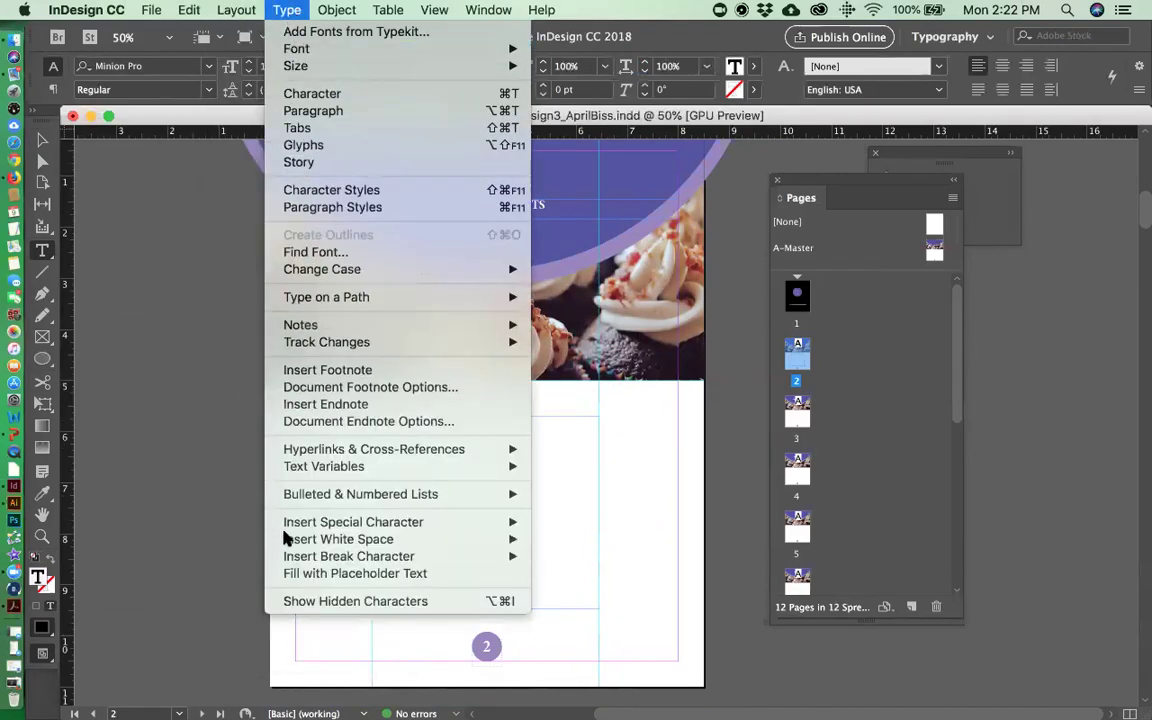
left_click(293, 574)
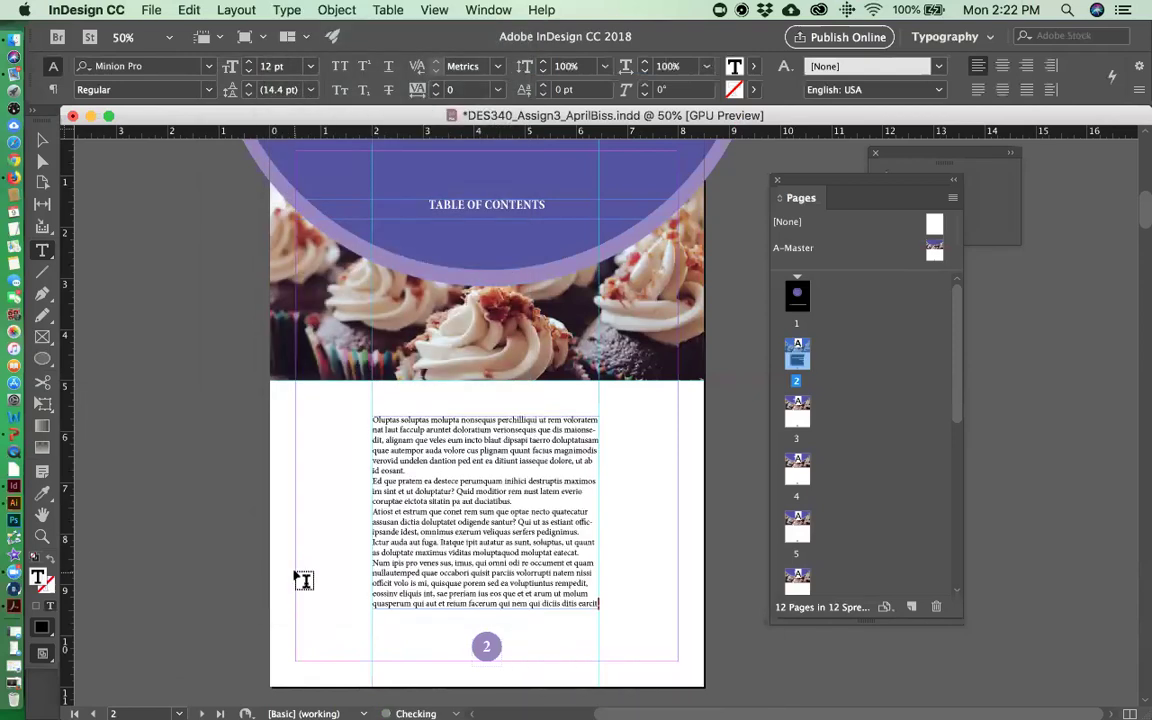
triple_click(452, 509)
key("super+a")
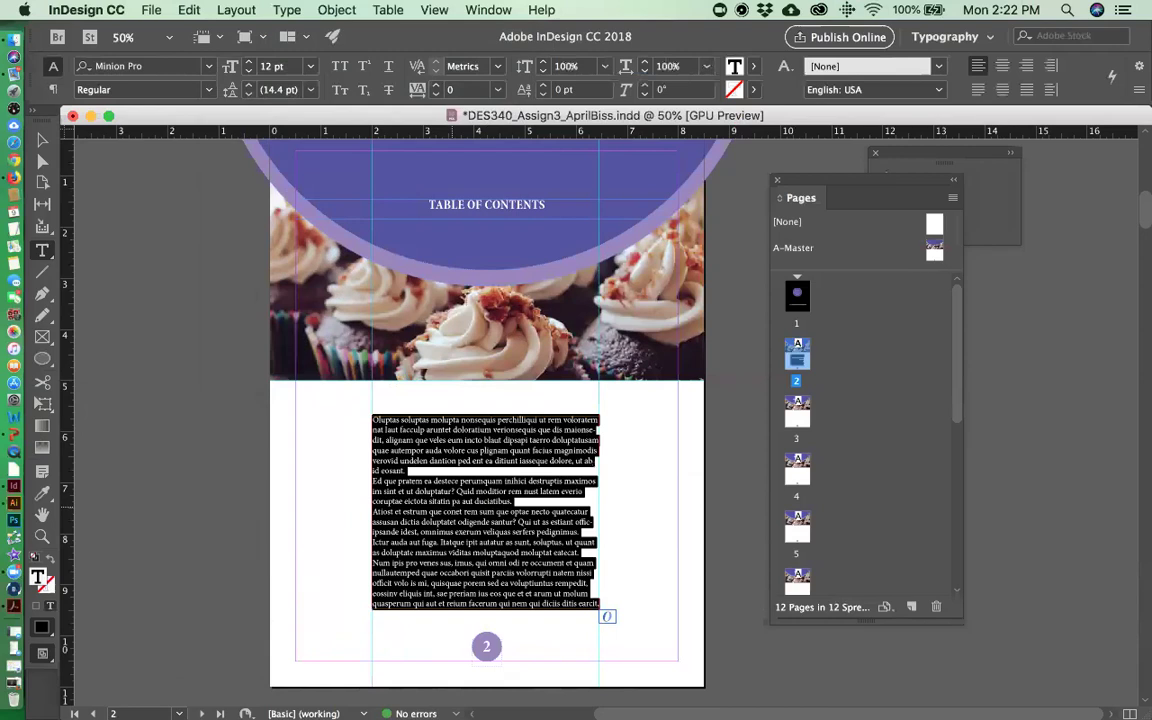
left_click(282, 180)
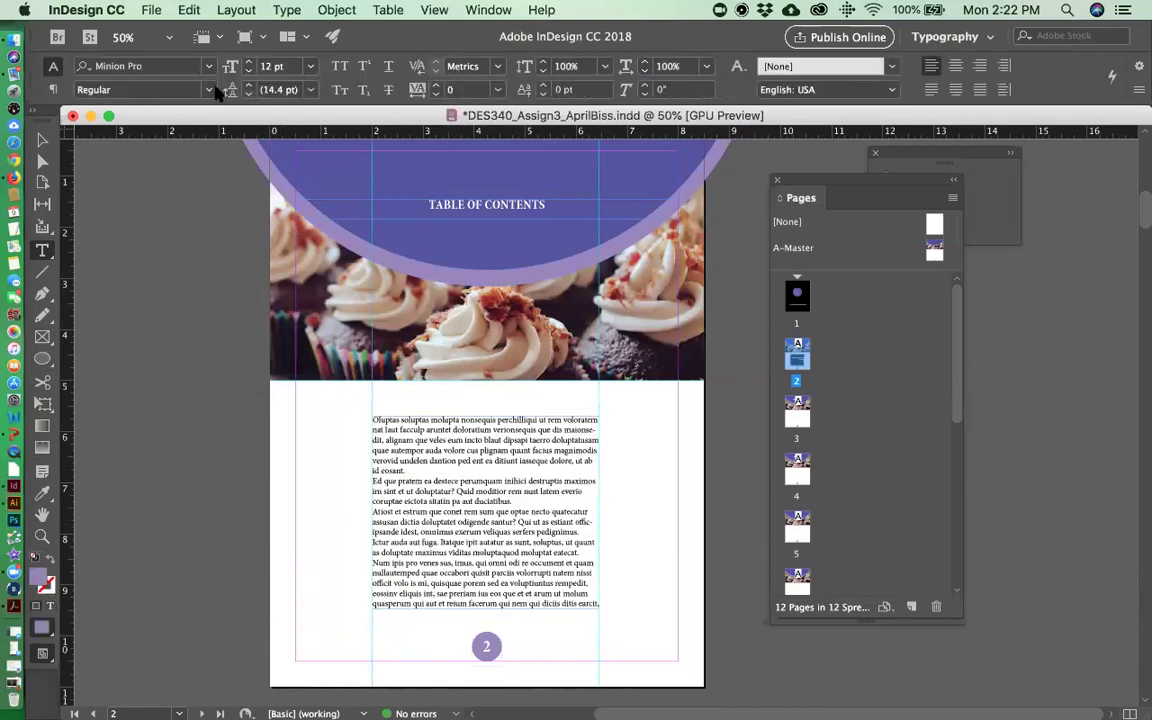
left_click(310, 68)
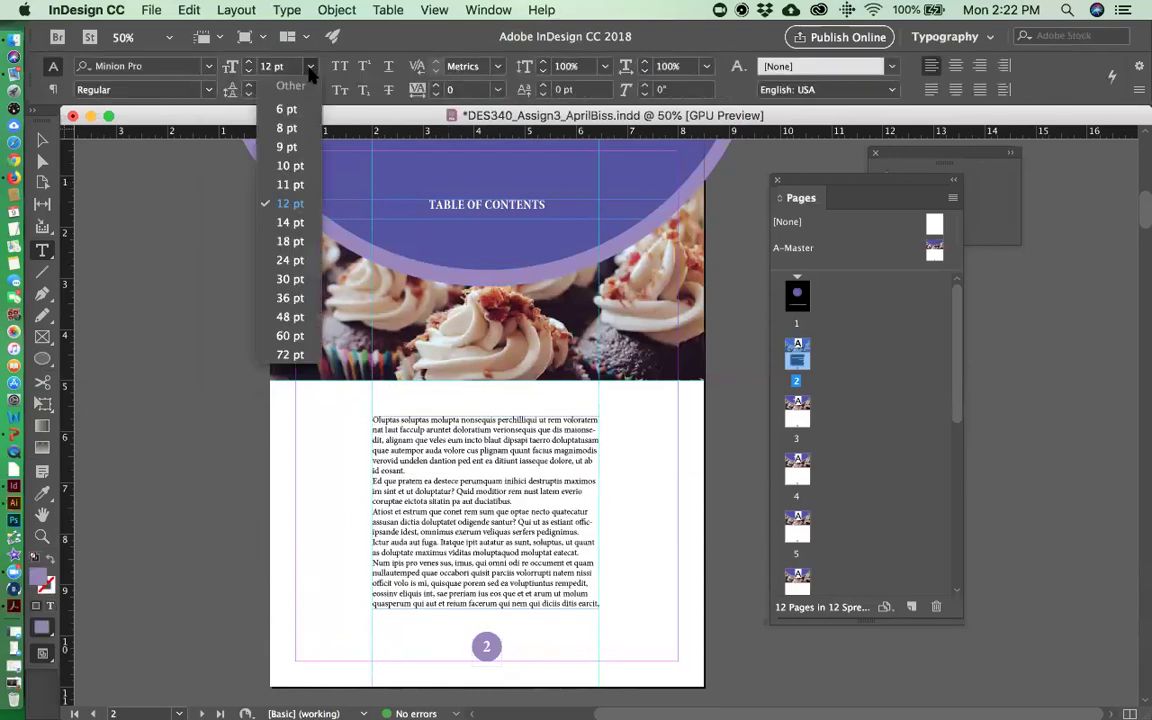
left_click(290, 184)
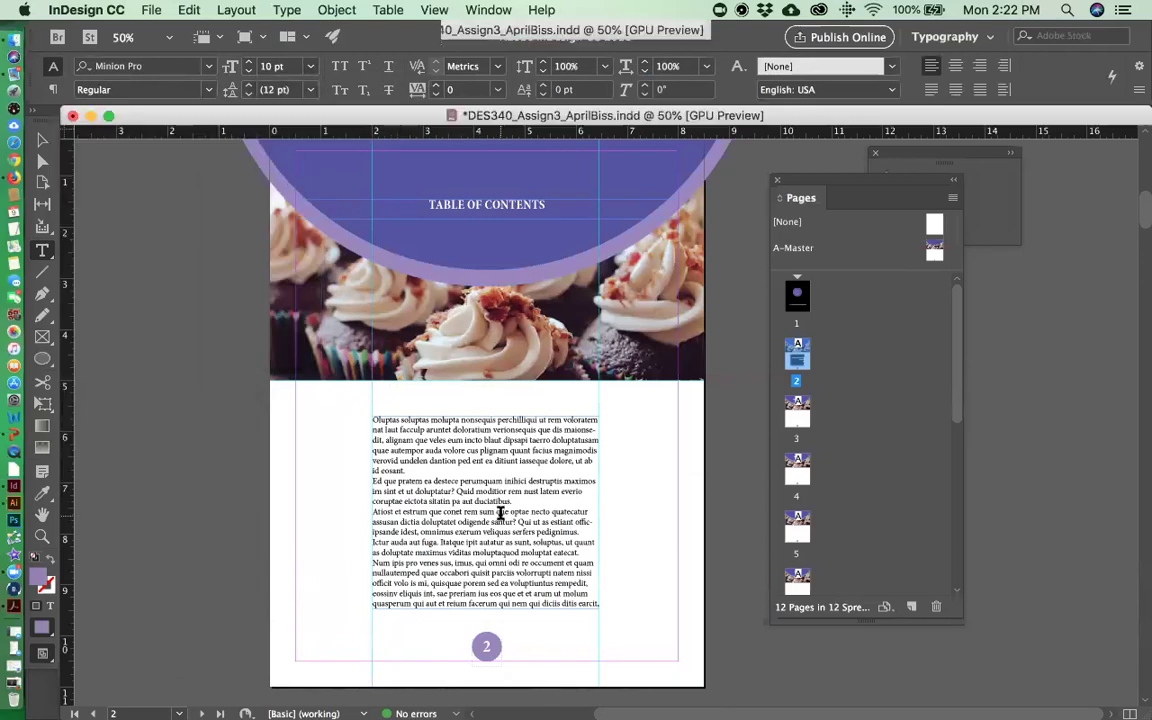
- Set all the placeholder text on page 2 to 10 pt with 14 pt leading
key("super+a")
left_click(310, 66)
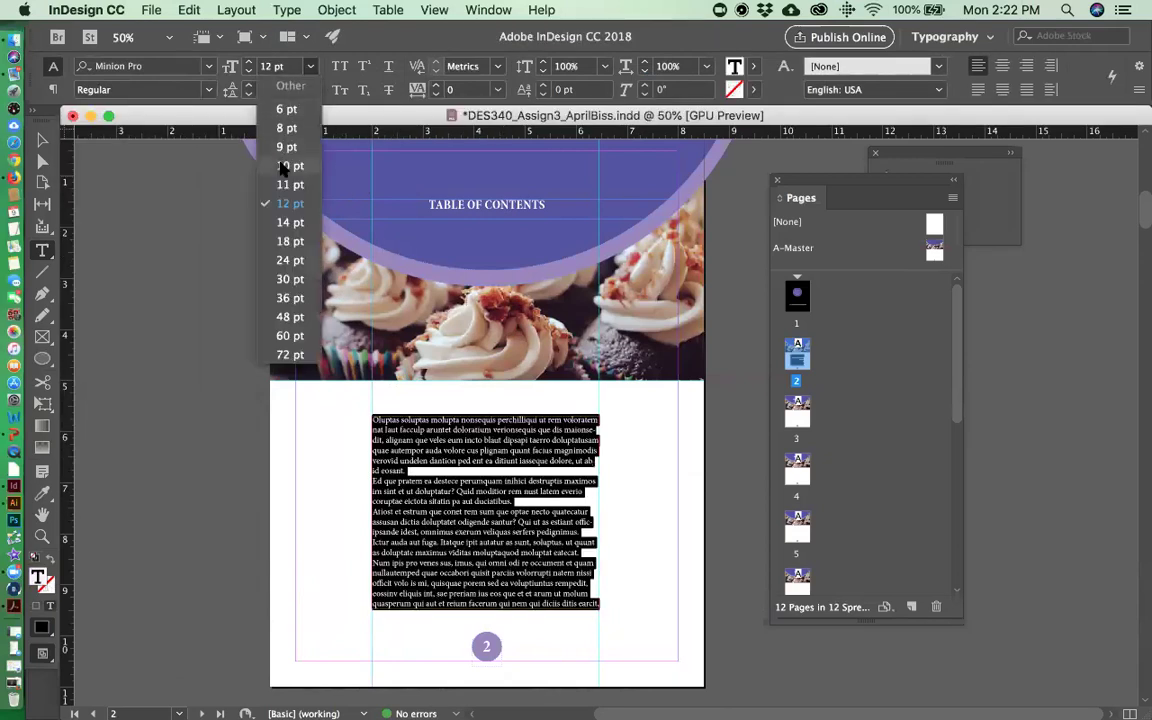
left_click(290, 166)
left_click(310, 89)
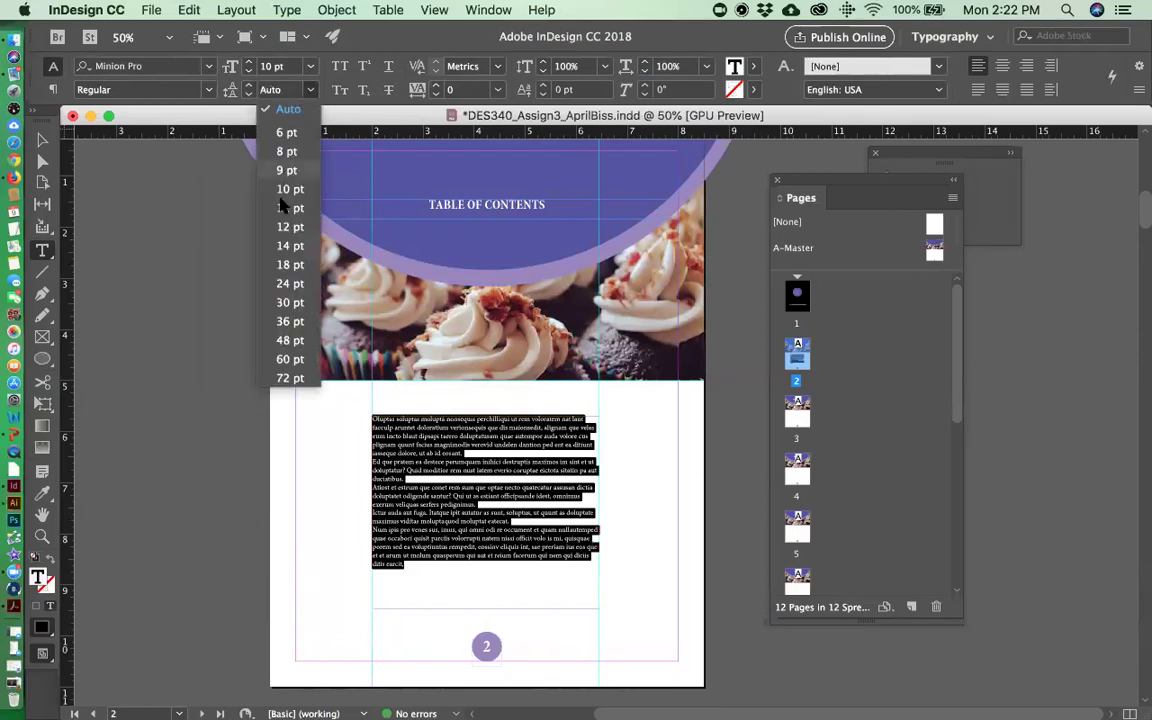
left_click(288, 246)
- Insert paragraph breaks after the first paragraph, after "Atiost et estrum que conet" and before "Ictur auda aut fuga"
left_click(471, 496)
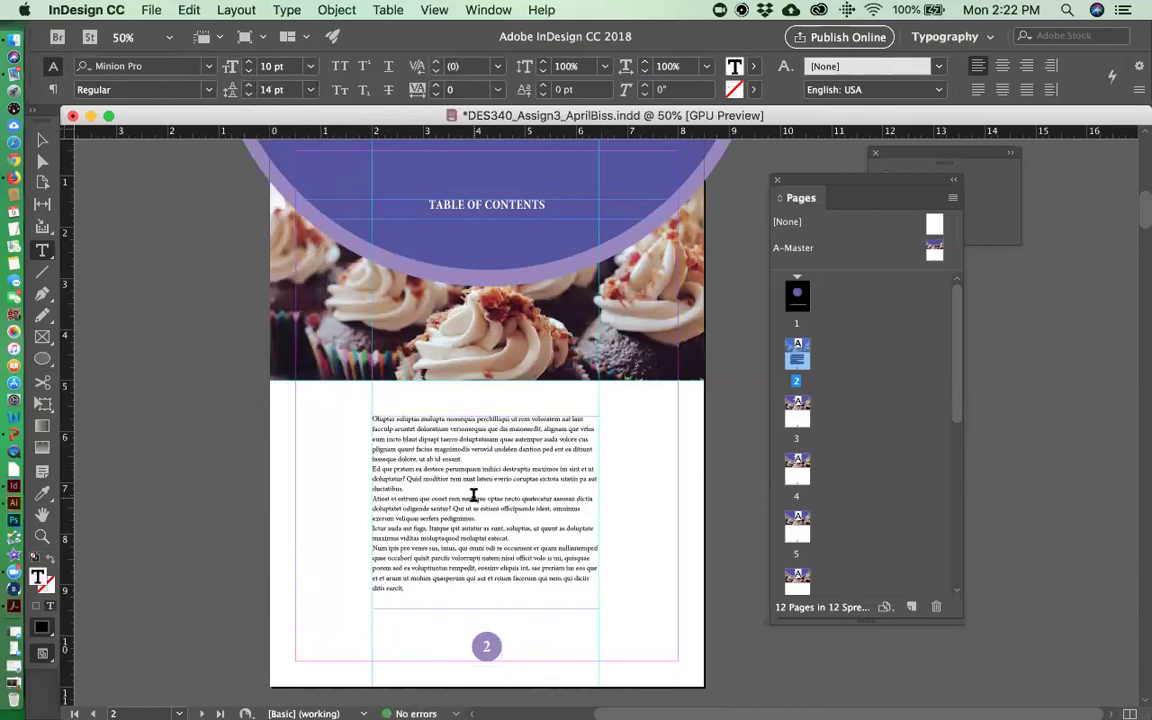
key("Return")
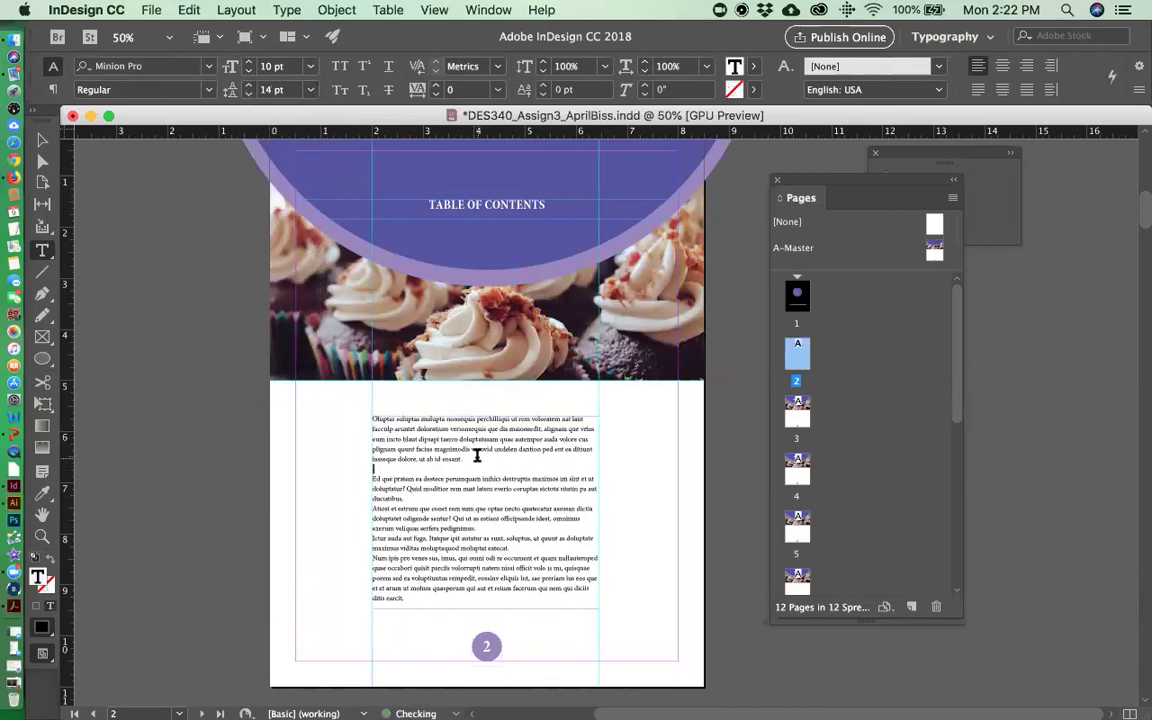
left_click(447, 505)
key("Return")
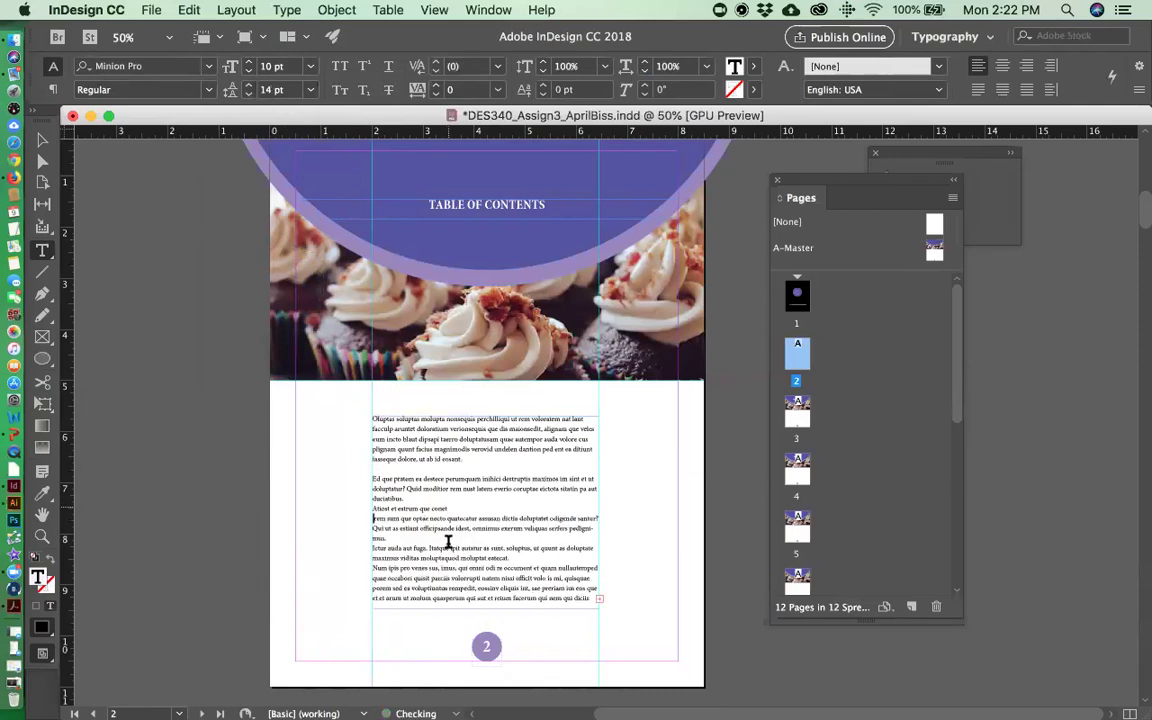
left_click(399, 538)
key("Return")
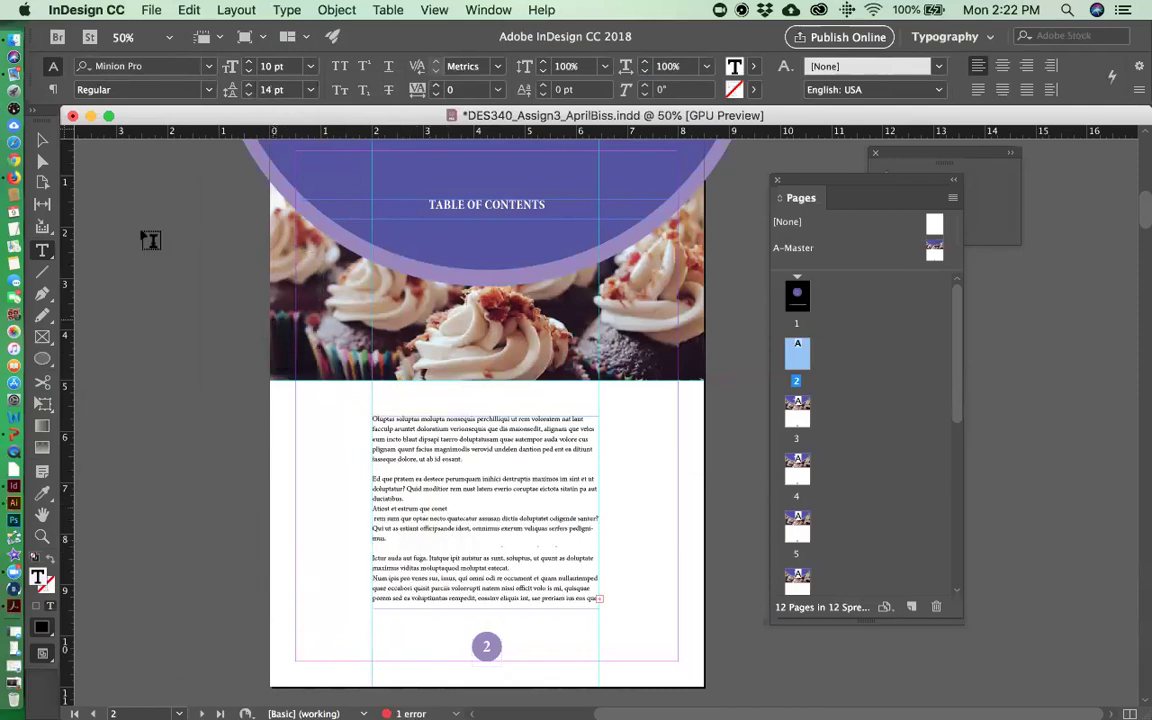
- Copy the page 2 text frame and place vertical guides on page 3 at 2 in and about 6.5 in
left_click(42, 140)
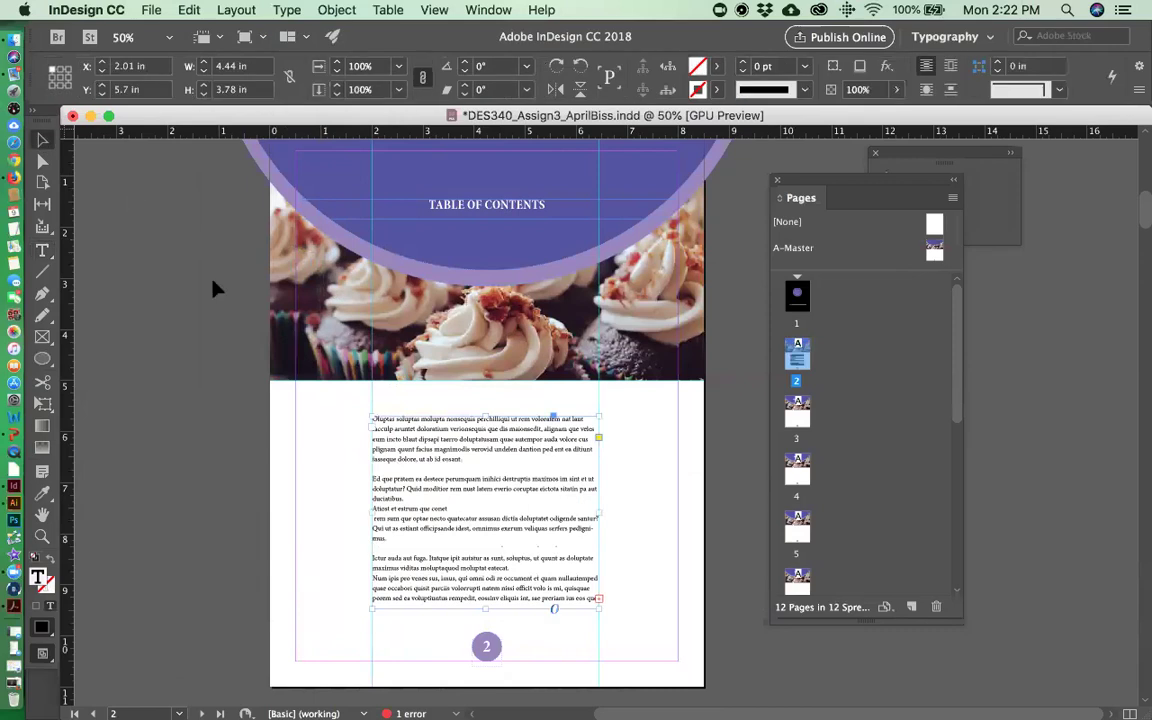
left_click(437, 483)
scroll(437, 486, "down", 2)
scroll(435, 487, "down", 15)
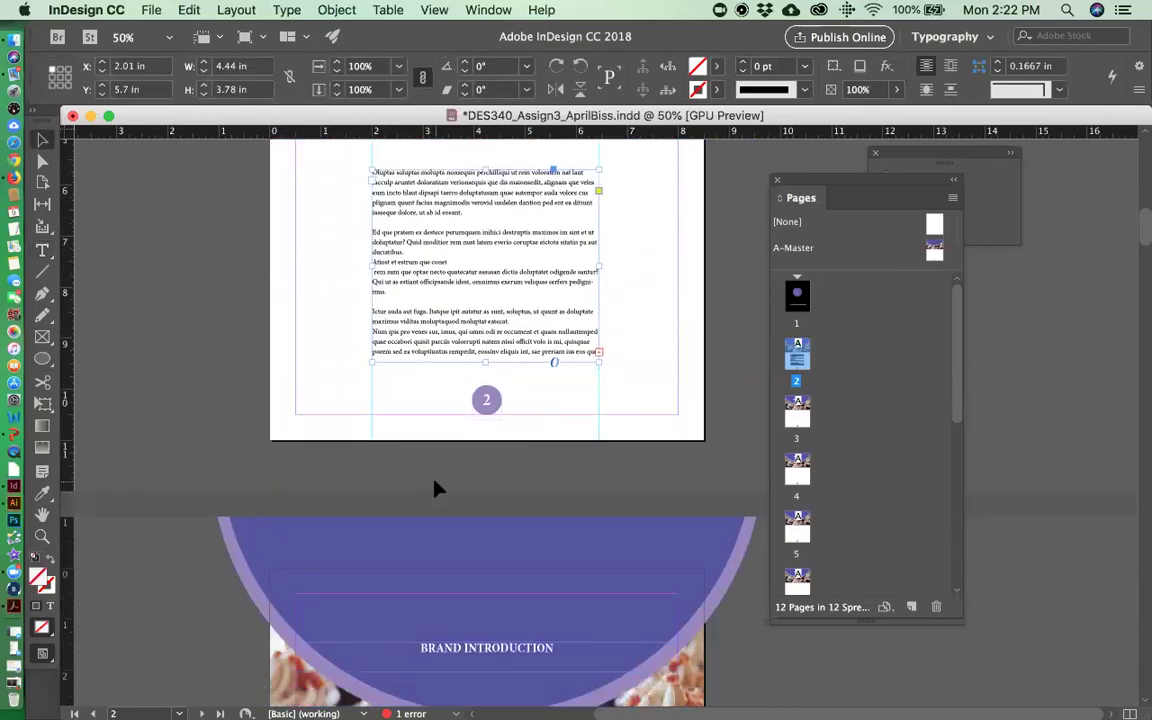
left_click_drag(70, 420, 373, 428)
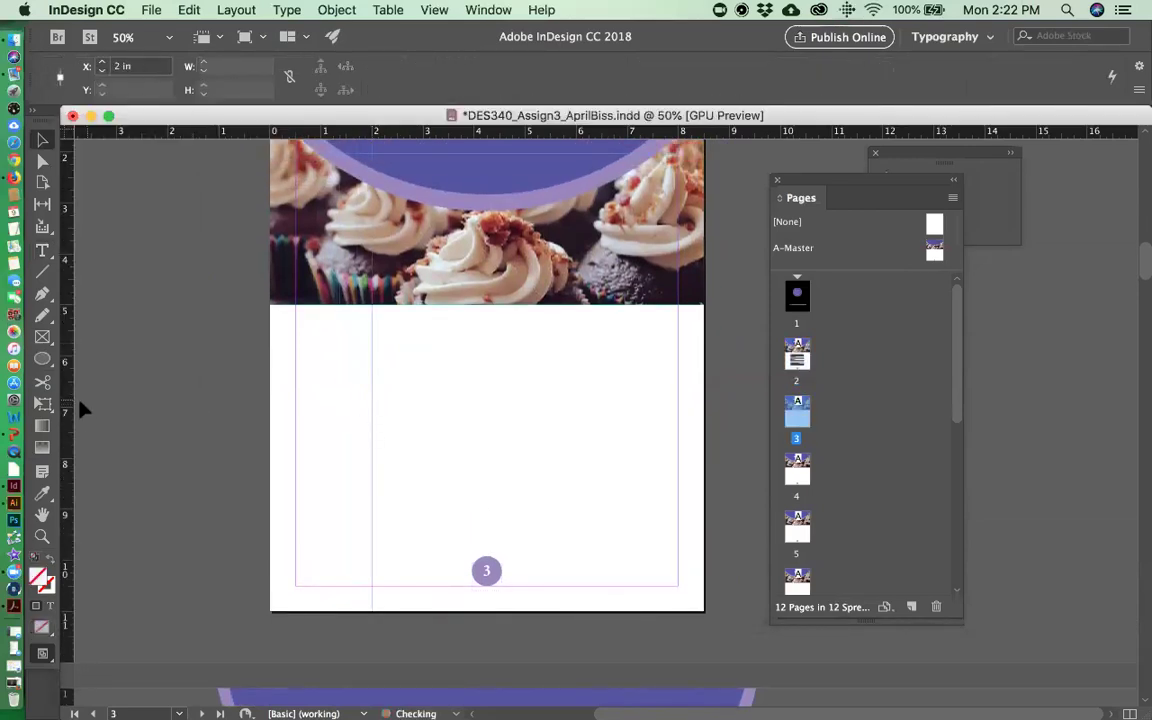
left_click_drag(70, 412, 601, 388)
- Paste the text frame between the page 3 guides at X 2 in, Y 5.72 in, and align the second guide with the frame's edge
key("super+v")
left_click_drag(496, 425, 405, 455)
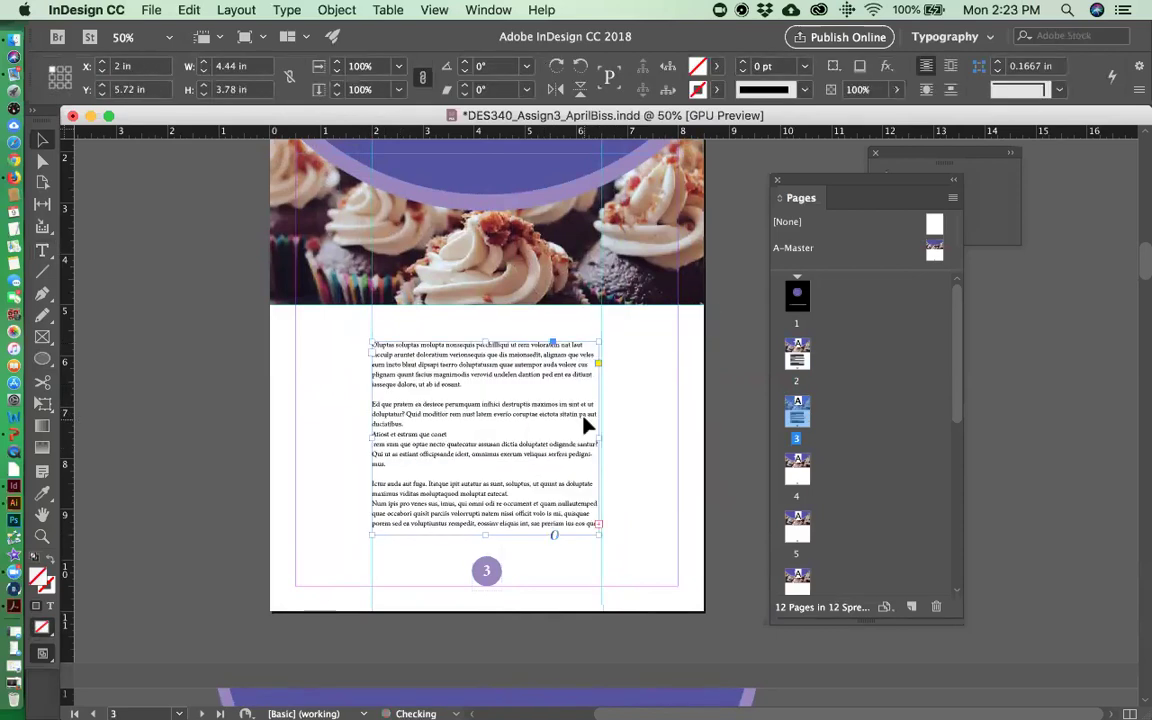
left_click_drag(601, 325, 600, 325)
left_click(653, 427)
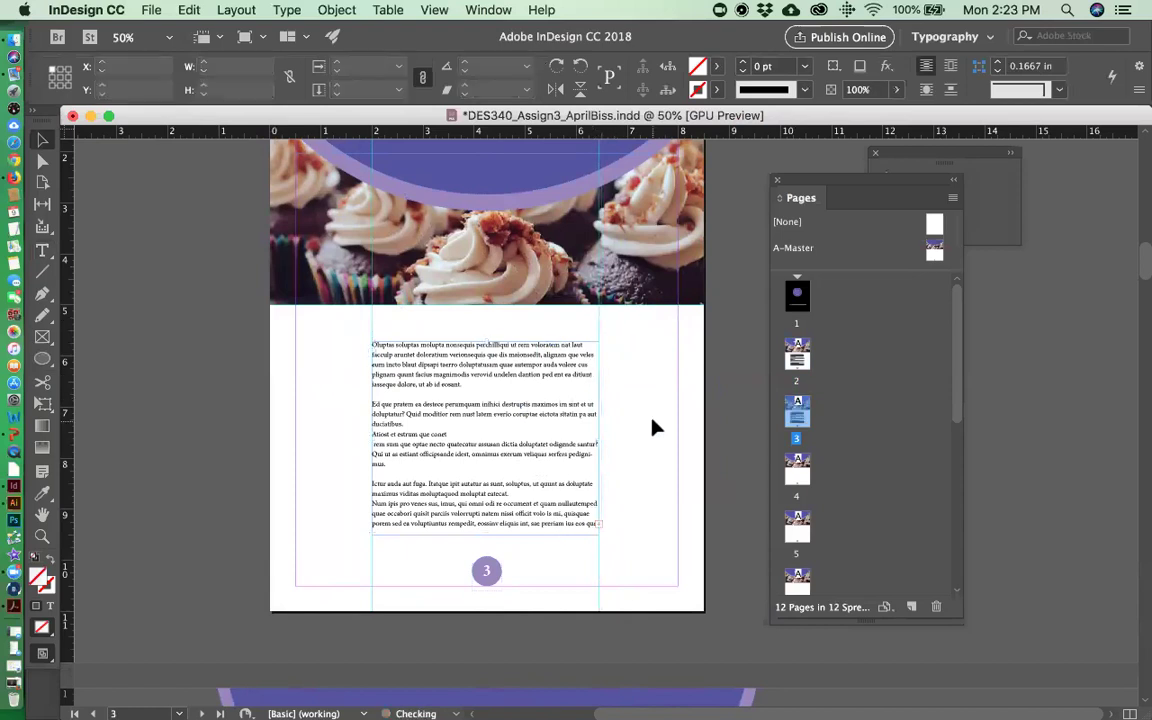
- Check the text placement on pages 2 and 3 and save the document
scroll(655, 428, "up", 4)
scroll(653, 427, "up", 10)
scroll(653, 427, "down", 12)
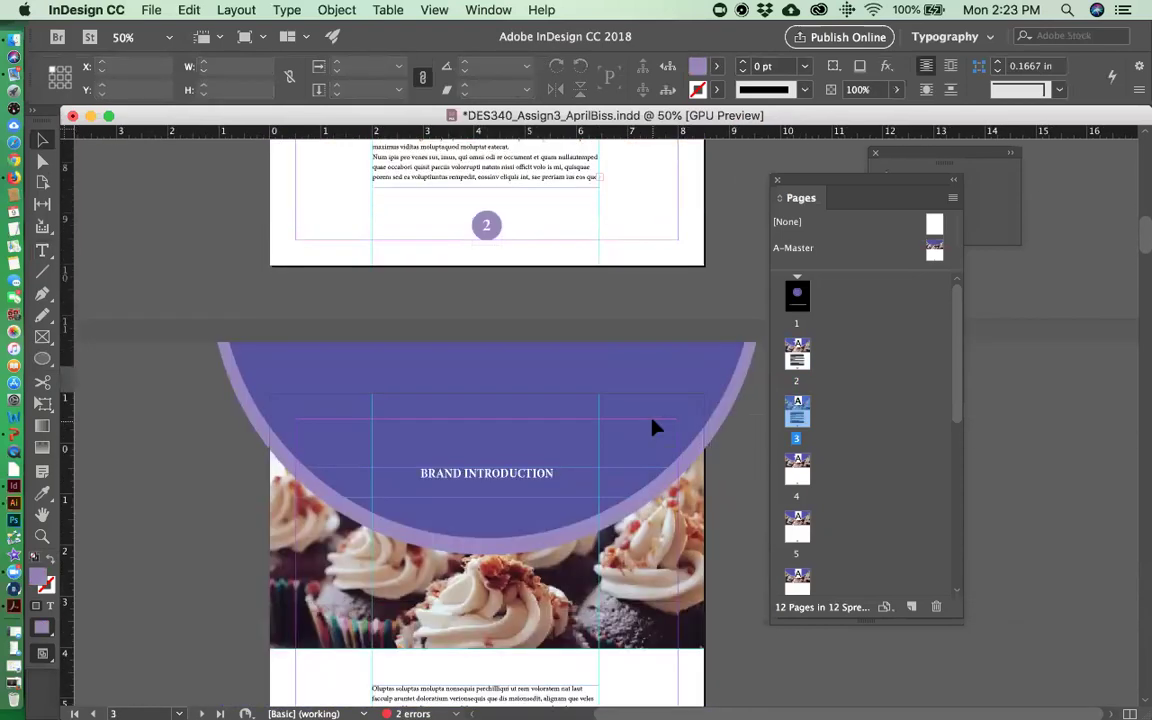
scroll(450, 458, "up", 5)
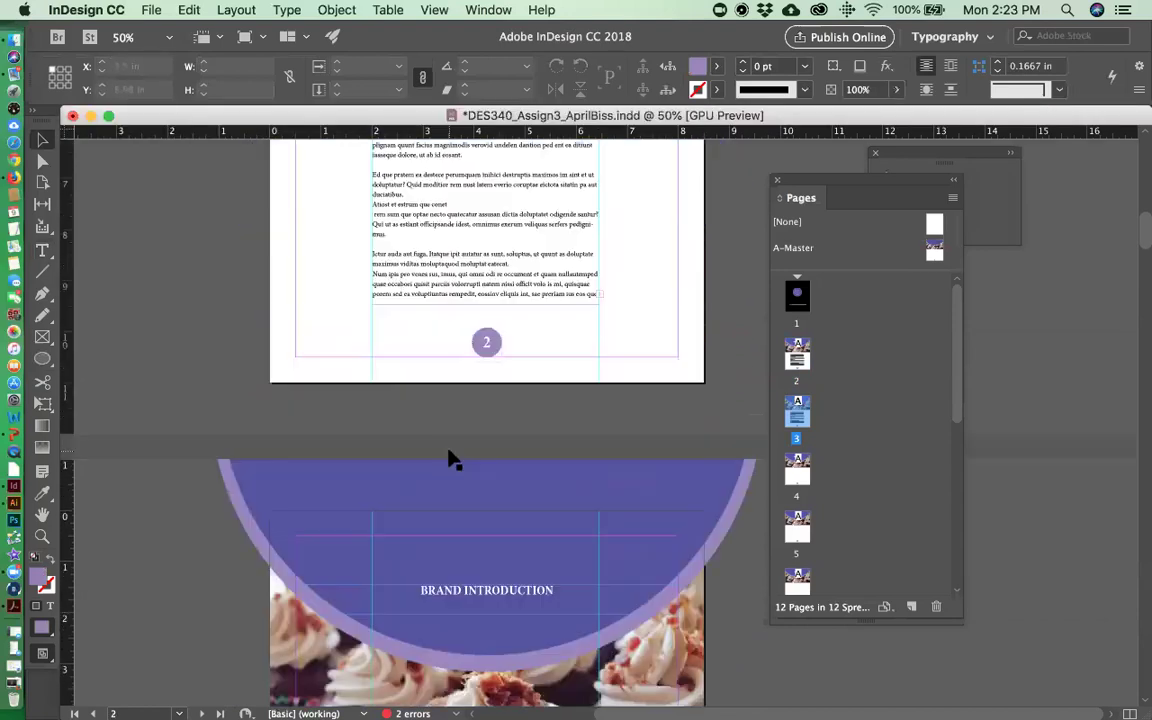
scroll(450, 458, "up", 3)
left_click(450, 458)
key("super+s")
- Delete all the placeholder text from the text frame on the Table of Contents page, keeping the empty frame
left_click(42, 250)
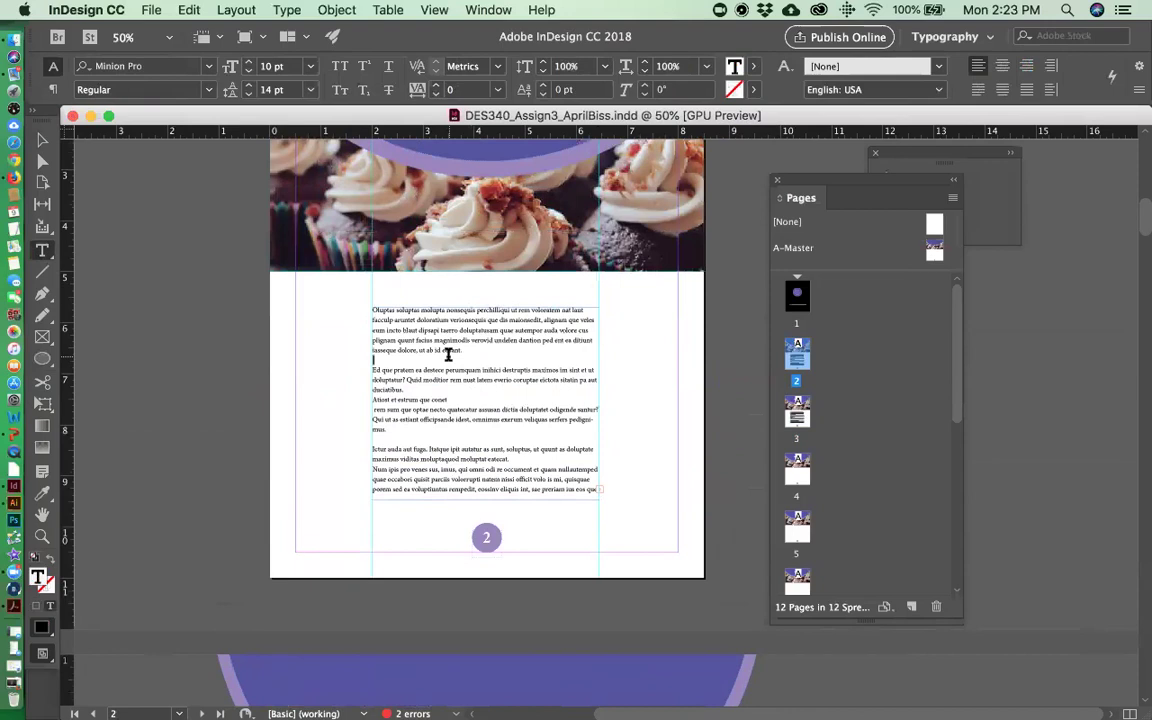
left_click(42, 537)
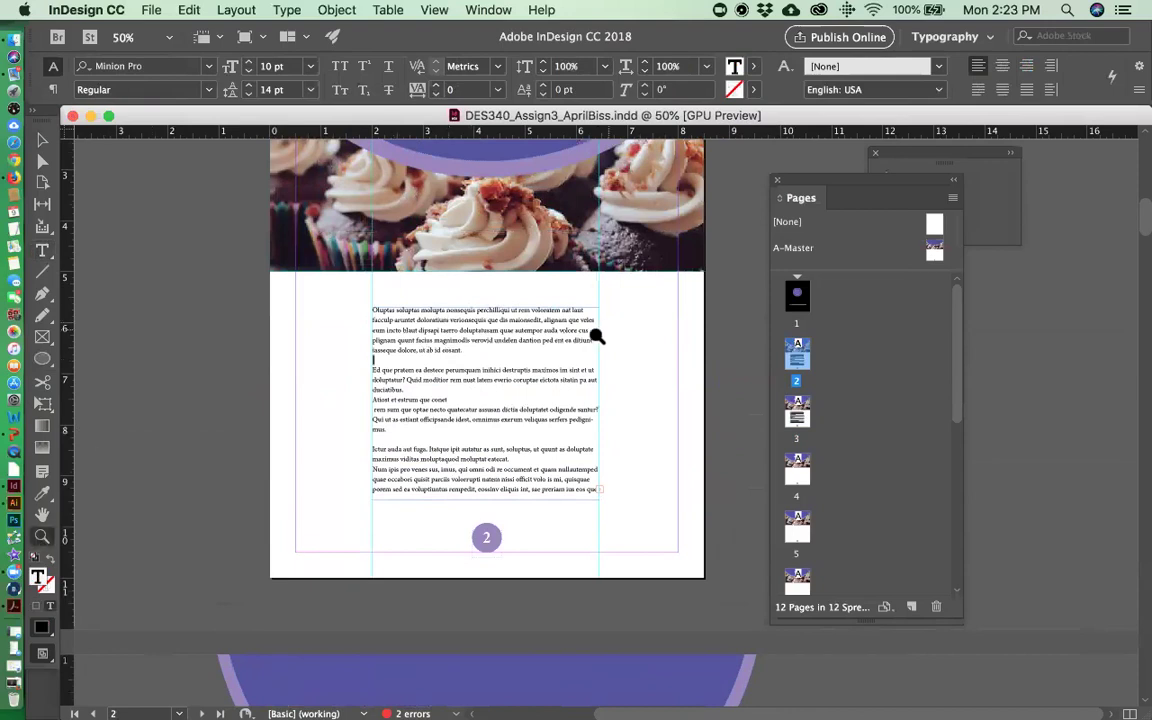
left_click(469, 421)
scroll(625, 416, "down", 1)
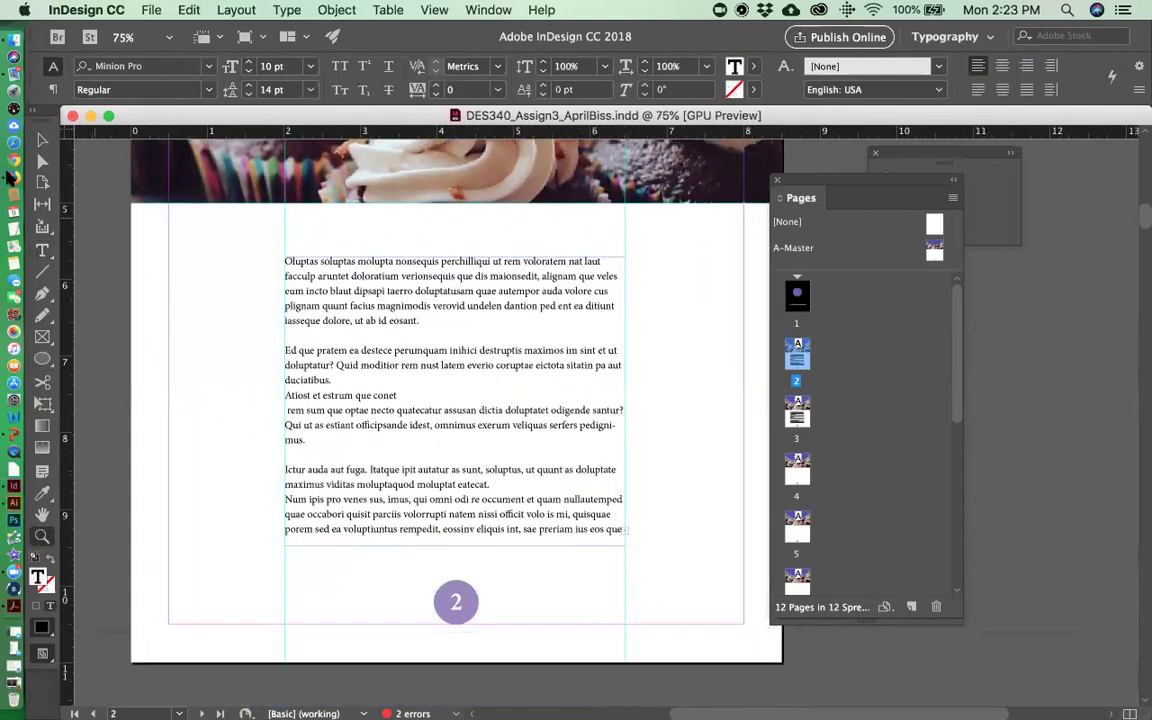
left_click(42, 250)
left_click(327, 335)
key("super+a")
key("BackSpace")
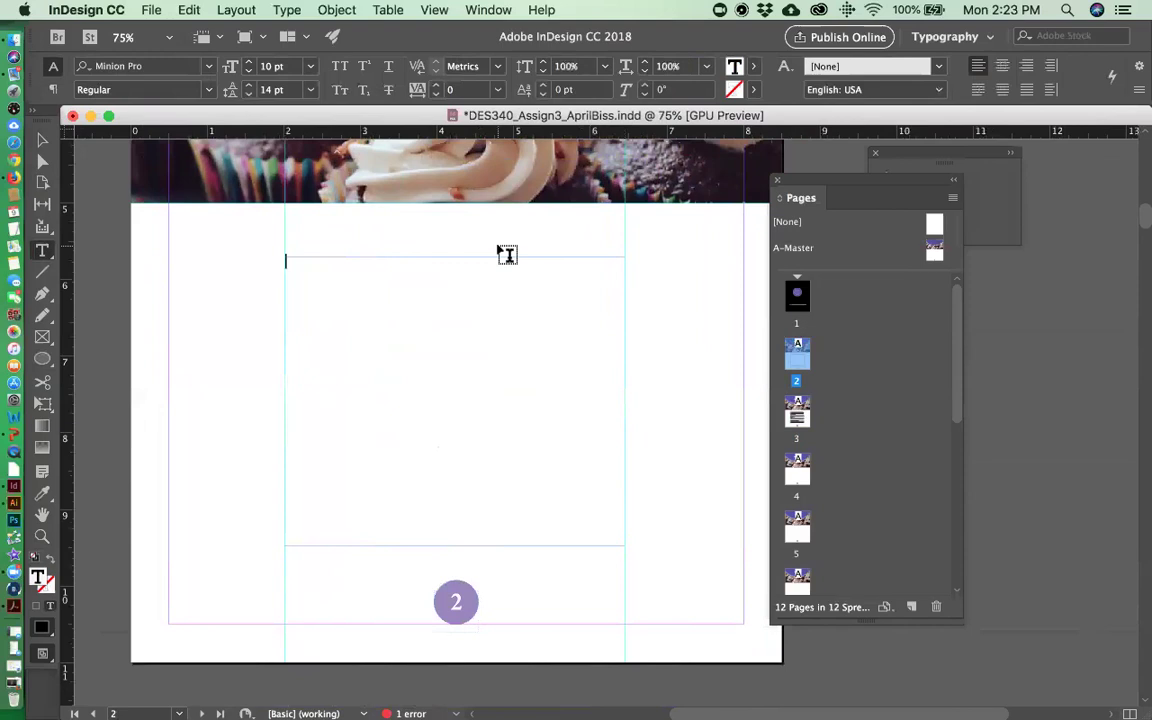
scroll(515, 310, "down", 10)
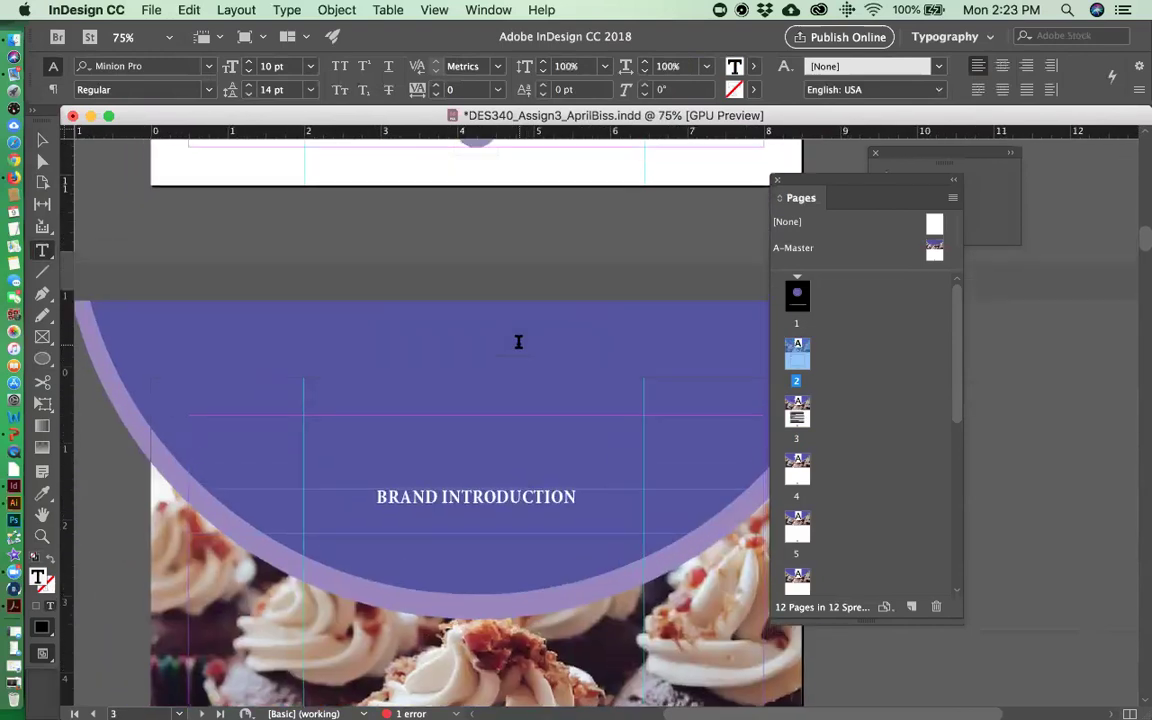
- Enter Brand Introduction and Target Audience on separate lines in the empty Table of Contents text frame
type("Brand Introduction")
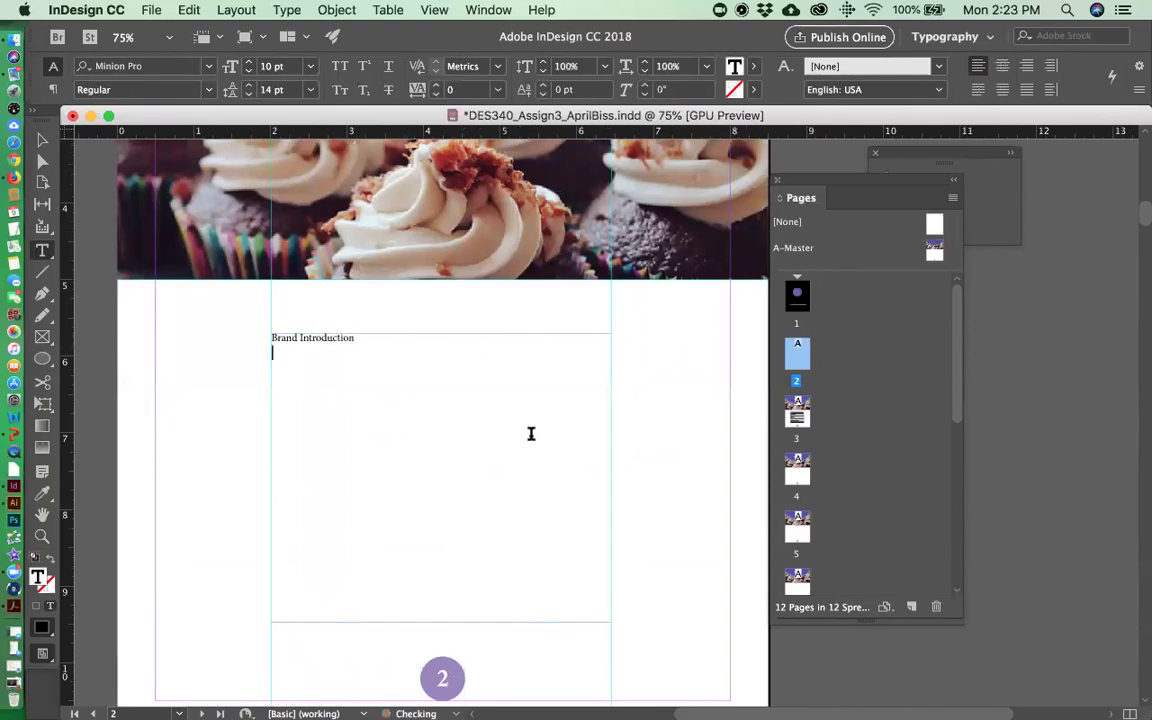
scroll(531, 433, "down", 15)
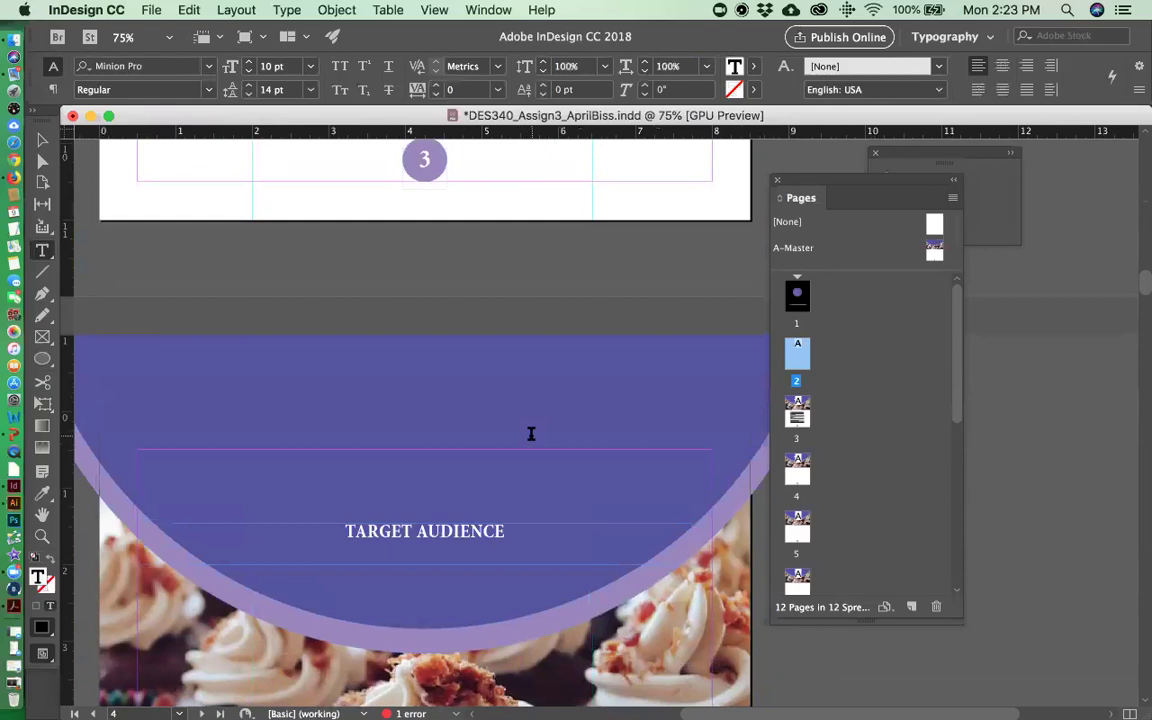
key("Return")
type("Target Audience")
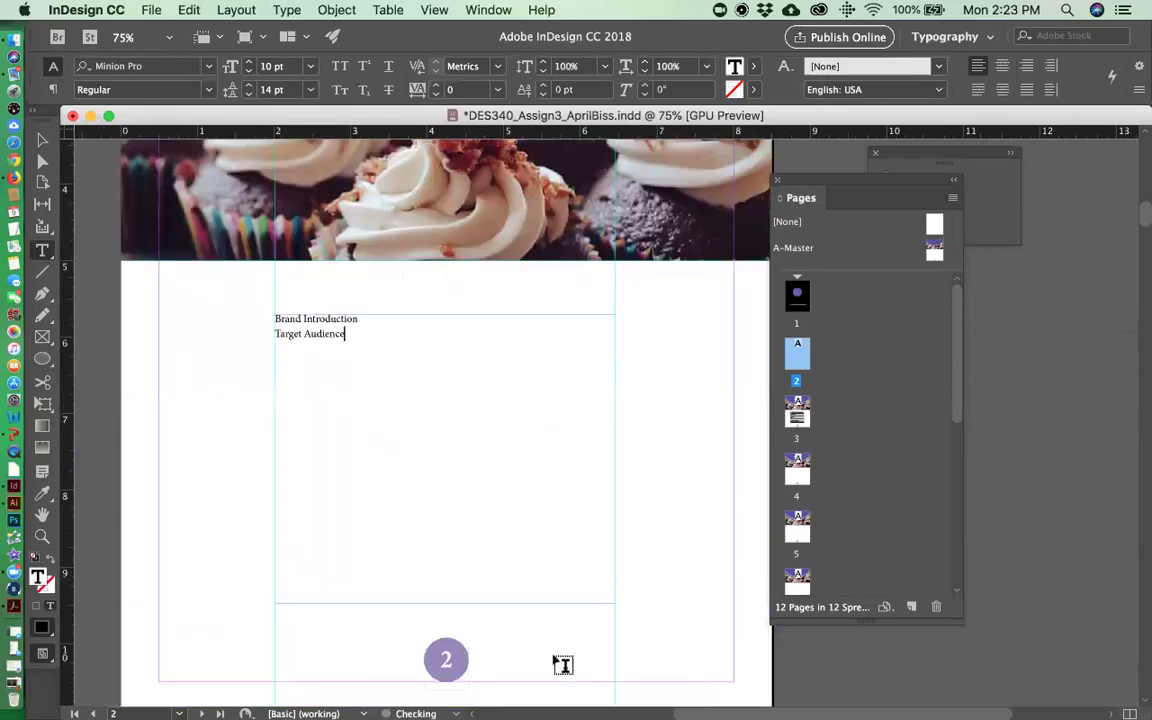
- Check the following page headings and add Personality and Color Palette as new lines in the Table of Contents list
scroll(560, 664, "down", 15)
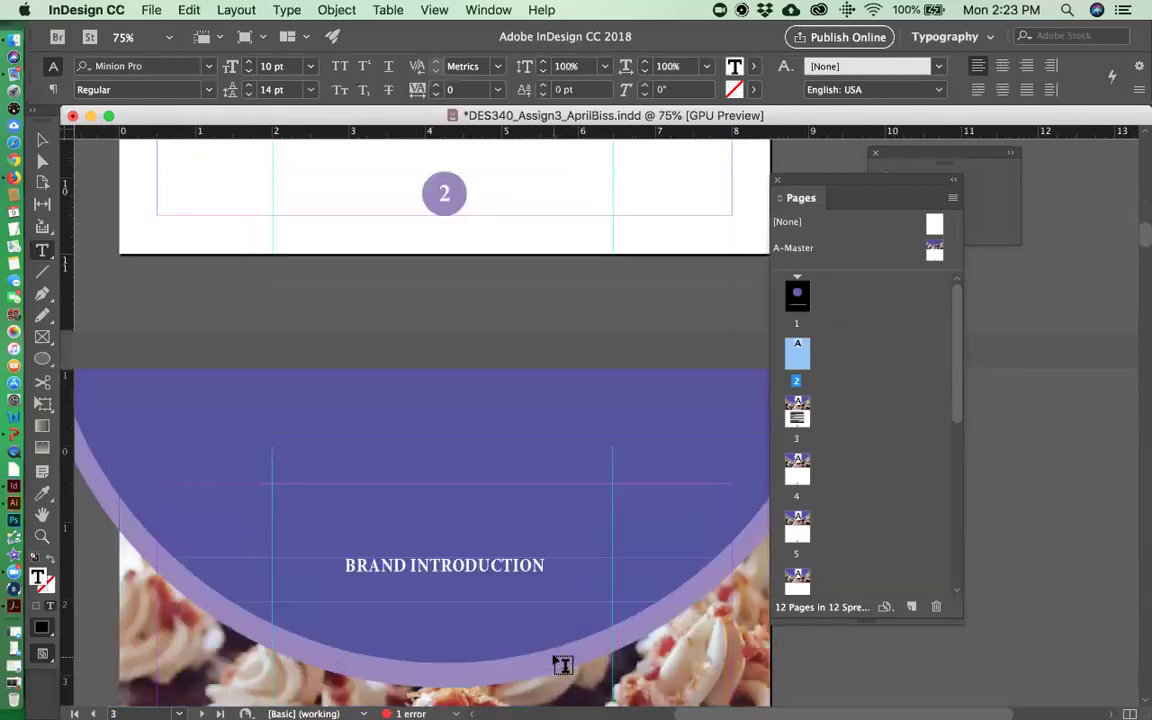
scroll(562, 665, "down", 10)
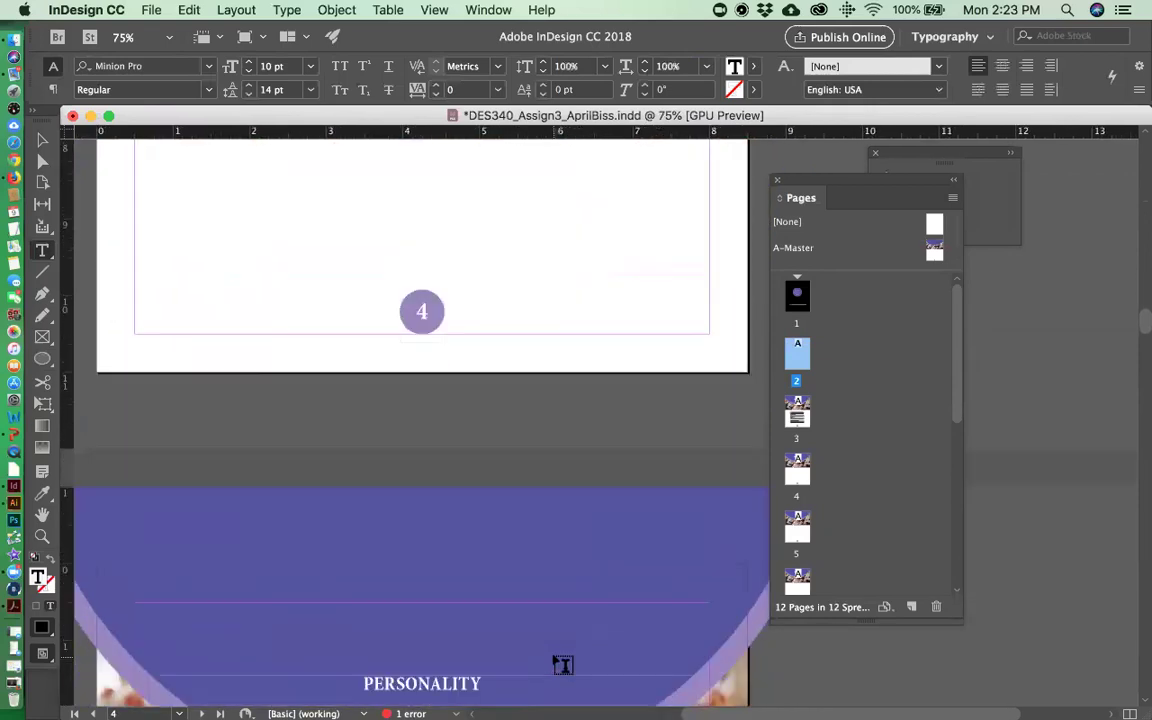
scroll(510, 382, "up", 1)
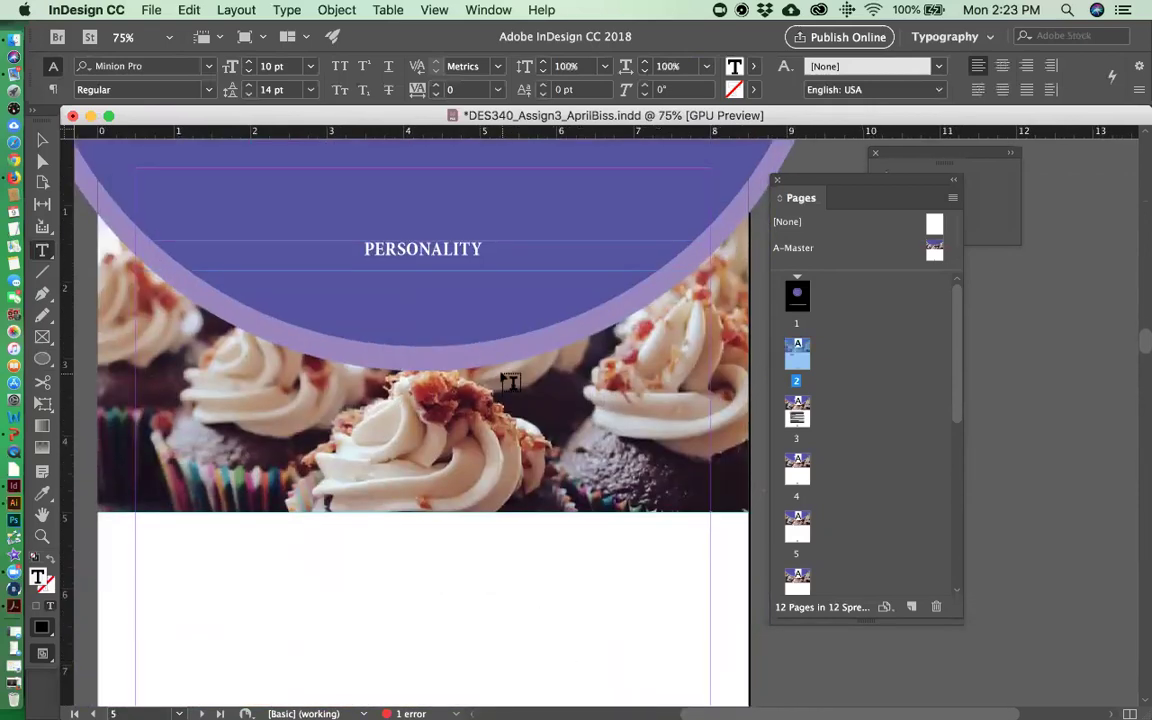
scroll(510, 382, "up", 20)
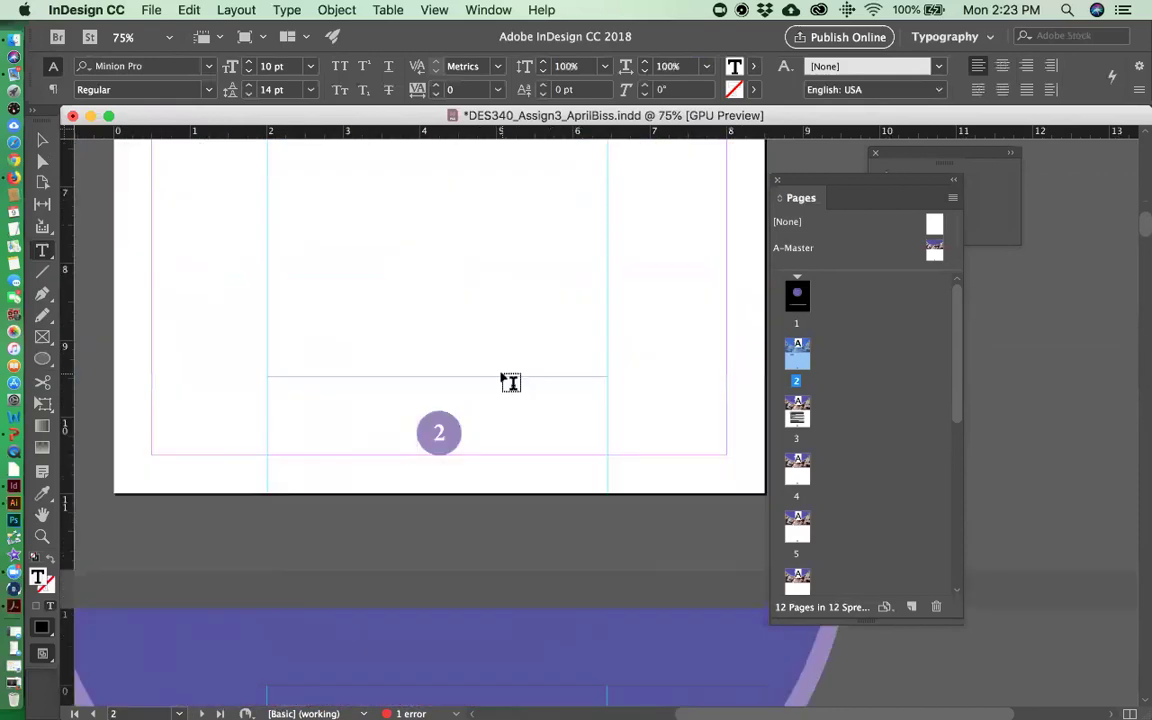
scroll(510, 382, "up", 5)
scroll(510, 382, "down", 5)
left_click(502, 372)
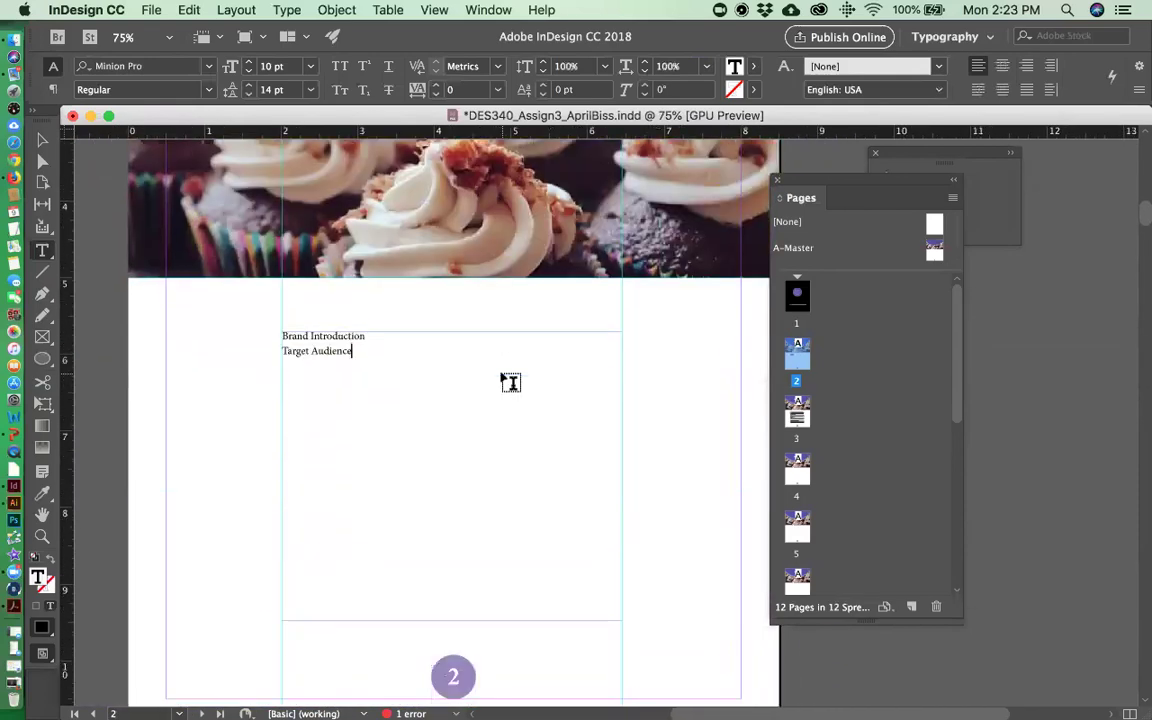
key("Return")
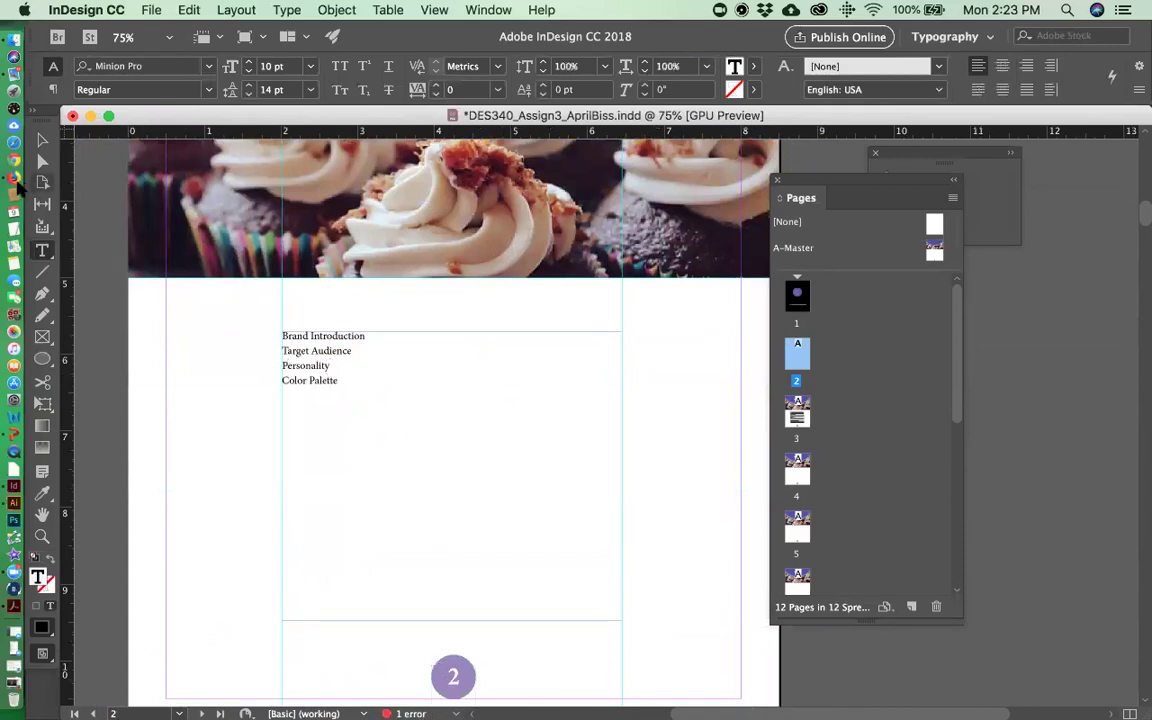
- Copy "Logo guidelines" from the Week 3 Assignment page in Firefox into the InDesign contents list, and add Typography on the line below
left_click(15, 163)
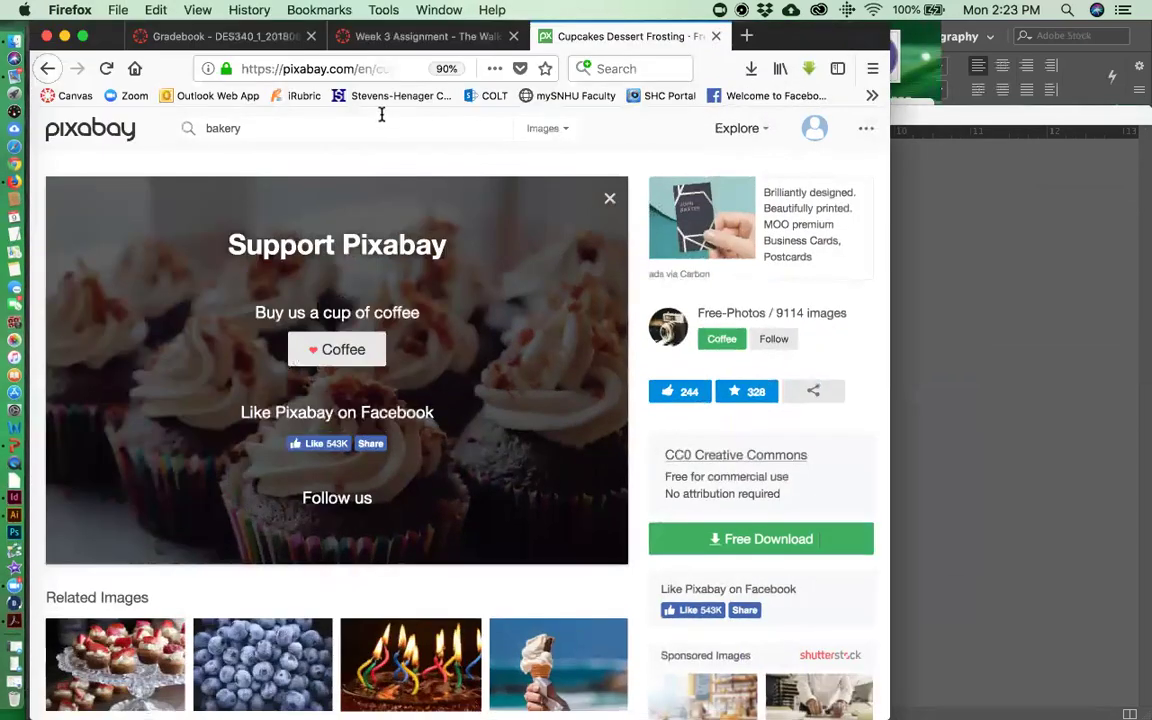
left_click(352, 36)
scroll(373, 370, "up", 1)
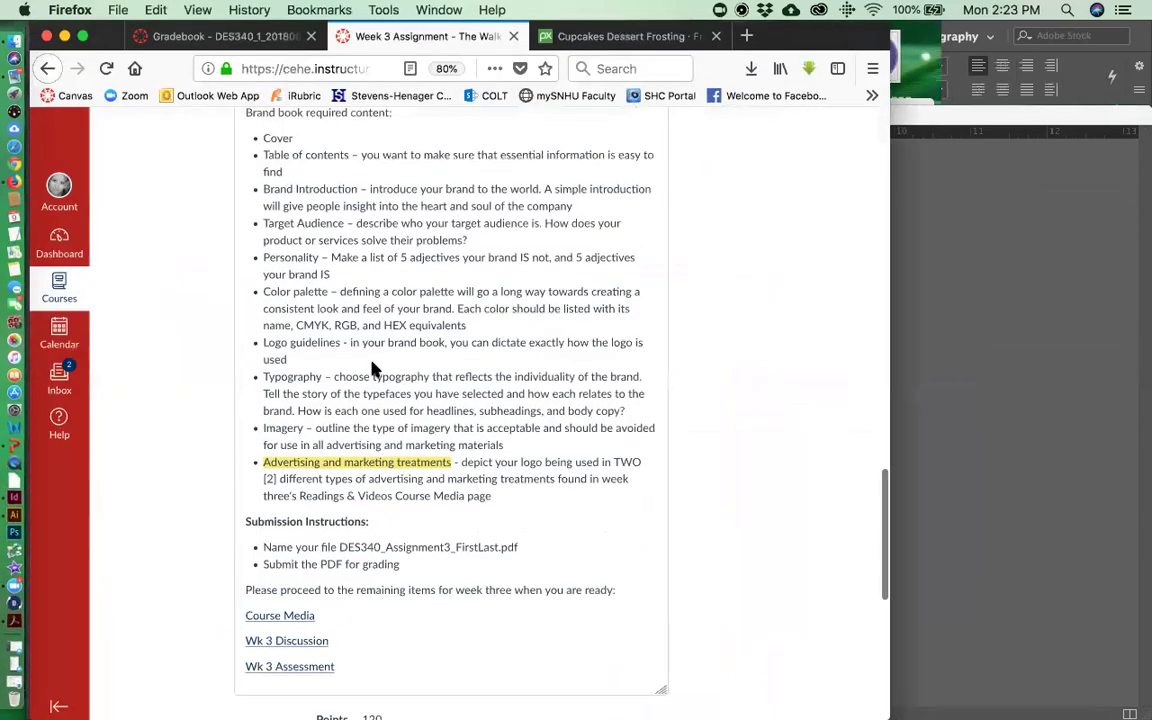
left_click_drag(263, 343, 337, 344)
key("super+c")
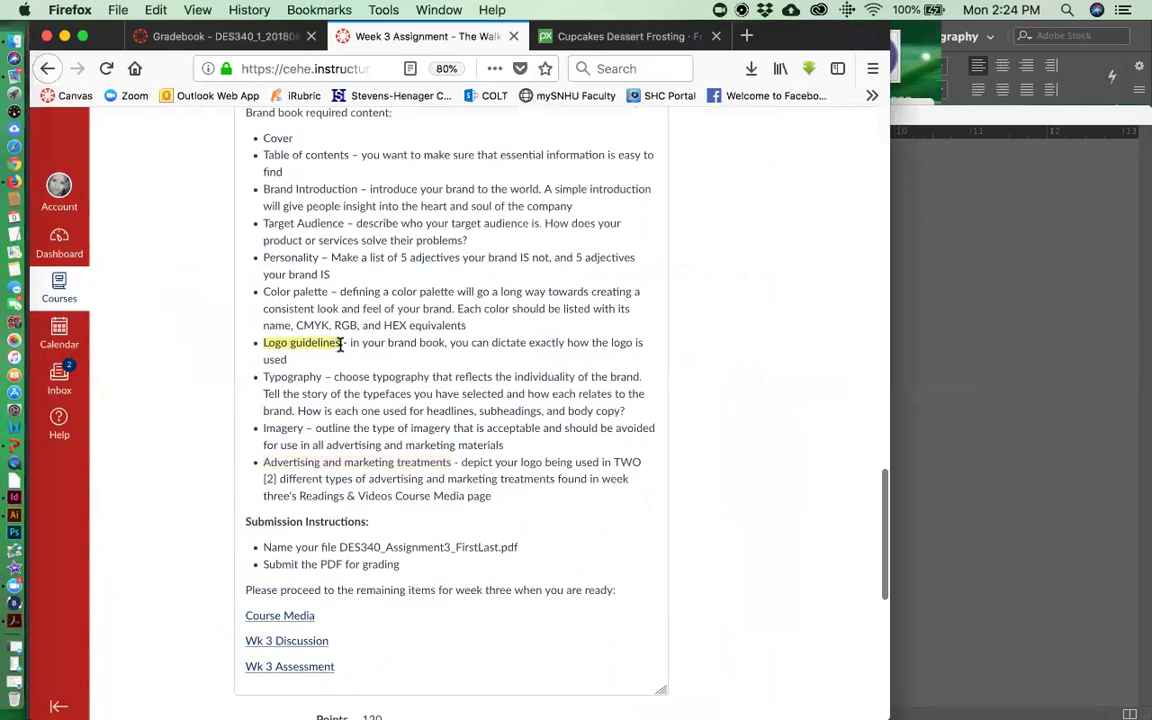
left_click(1000, 224)
key("super+v")
type("Ty")
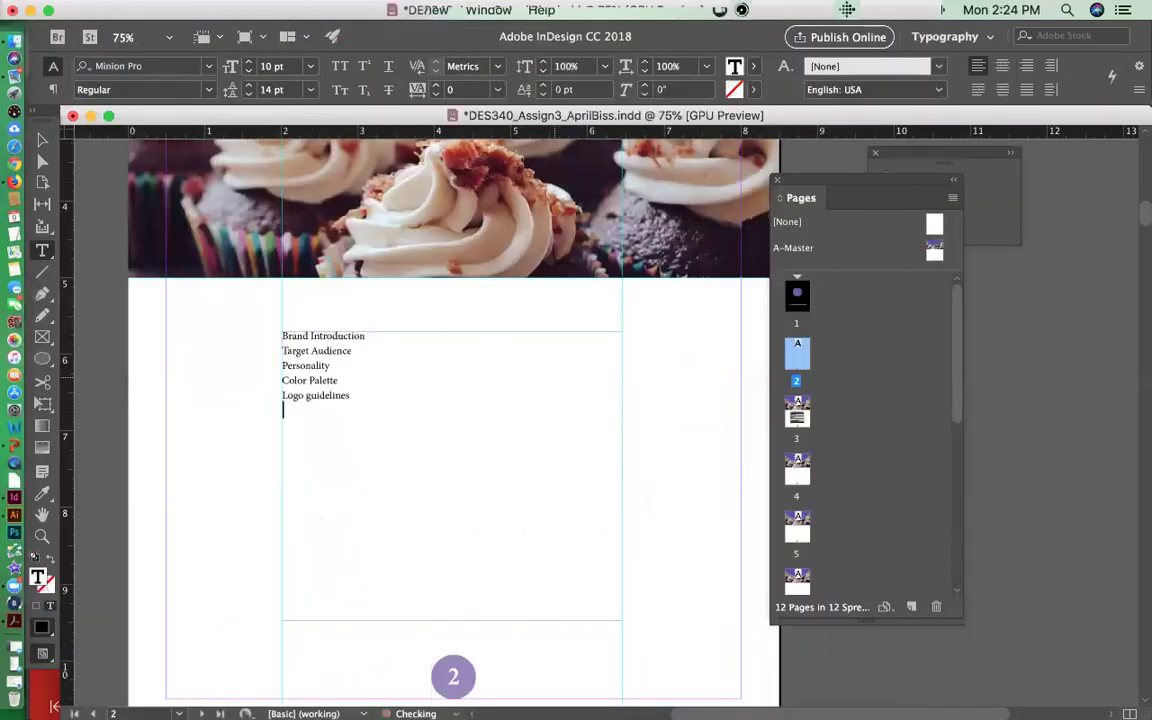
type("Typography")
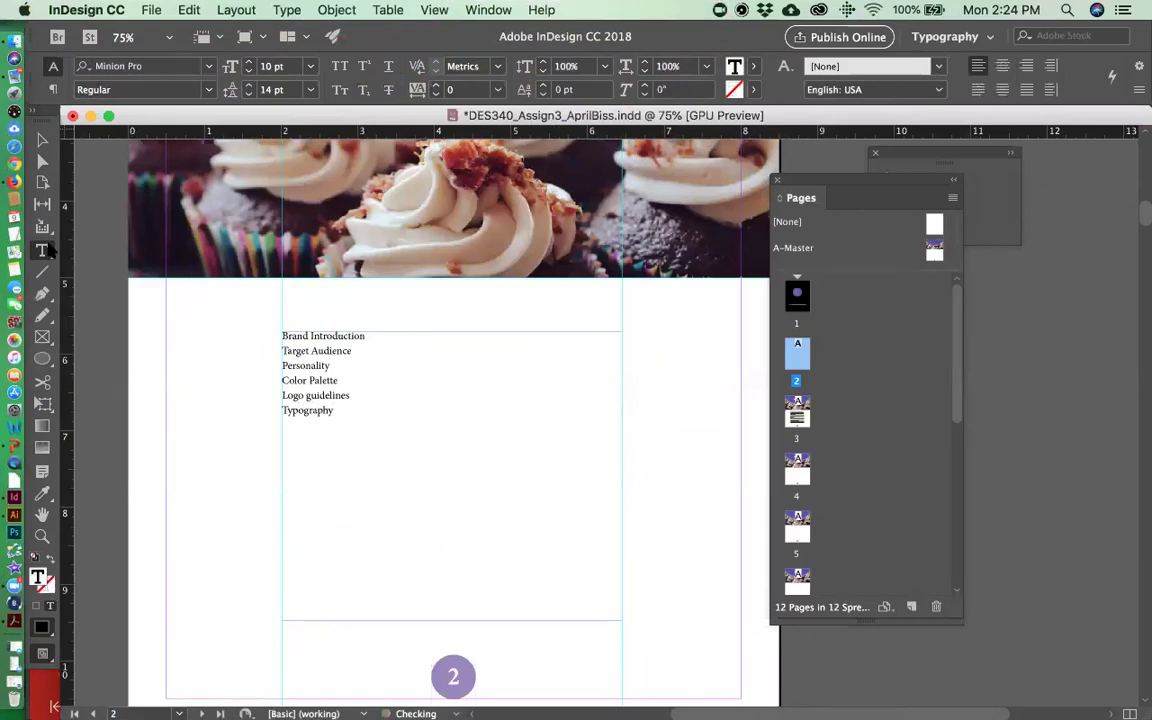
- Add Imagery to the contents list, followed by "Advertising and marketing treatments" copied from the assignment page in Firefox
left_click(15, 164)
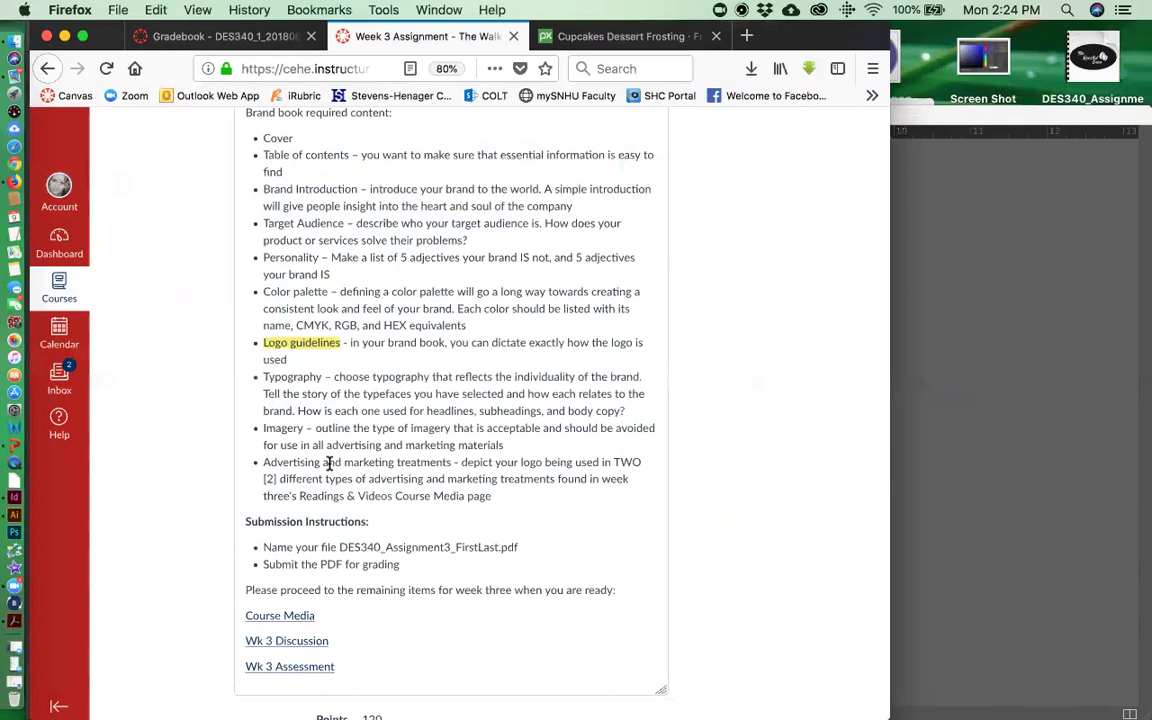
left_click_drag(263, 463, 452, 463)
key("super+c")
key("super+Tab")
key("Return")
key("super+v")
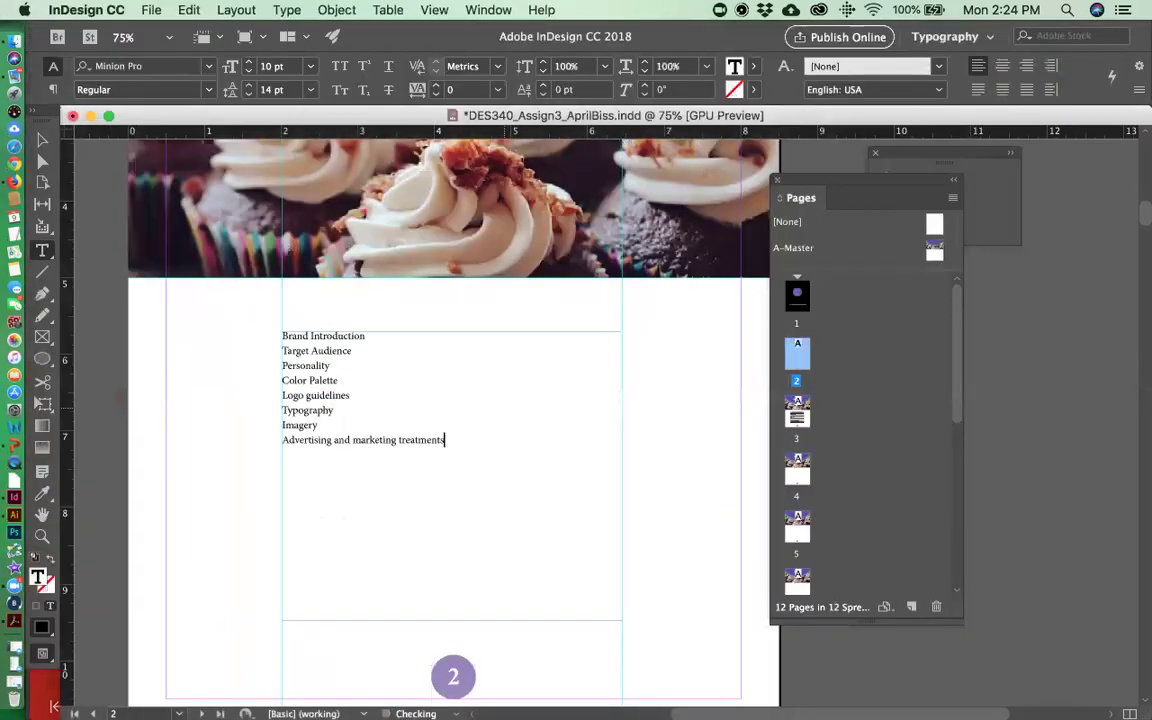
- Format all the Table of Contents entries in Bold Cond at 12 pt
key("super+a")
left_click(207, 90)
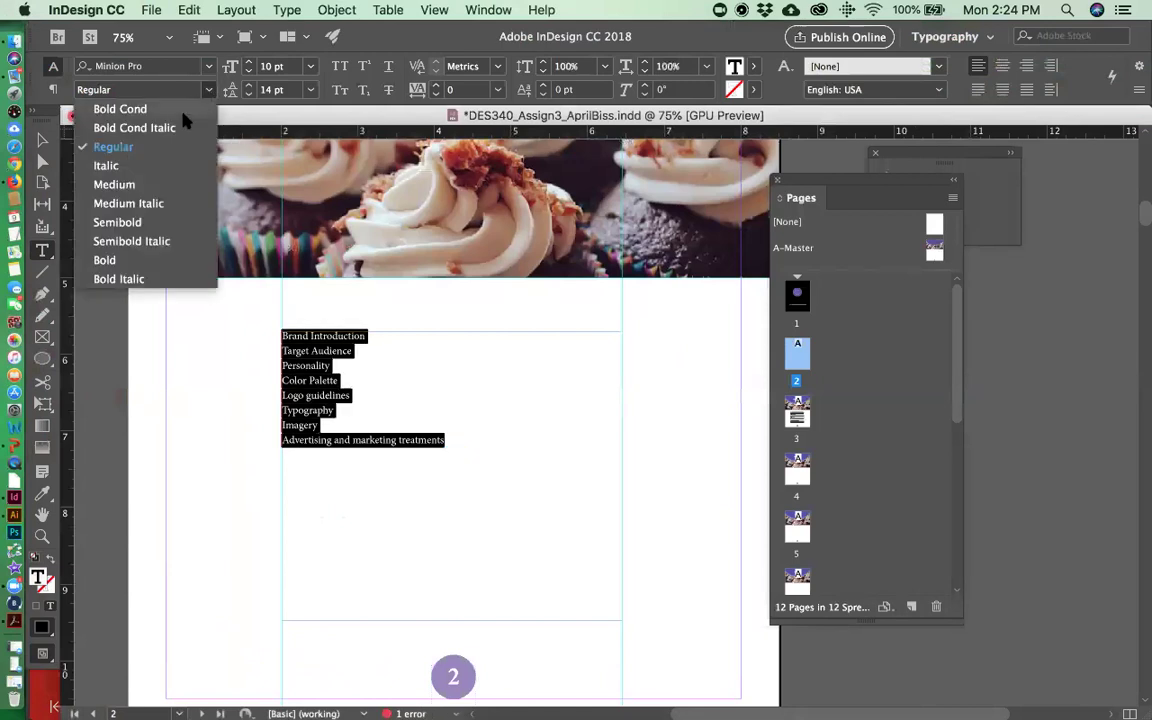
left_click(150, 104)
left_click(310, 67)
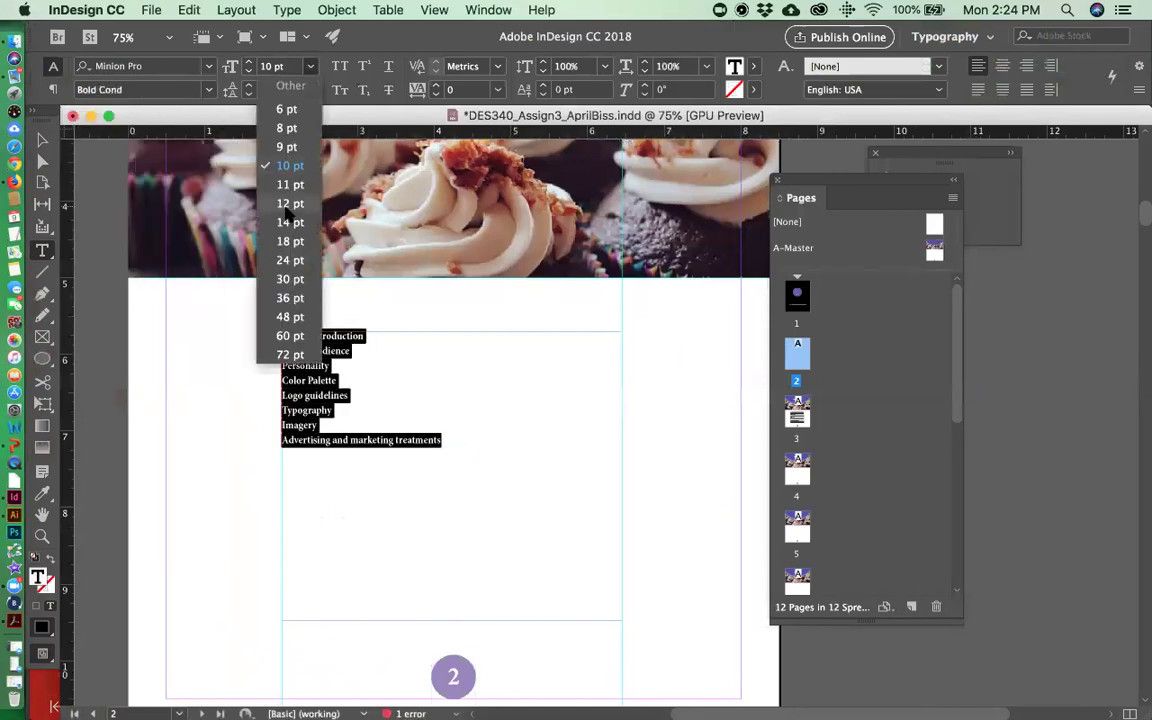
left_click(292, 204)
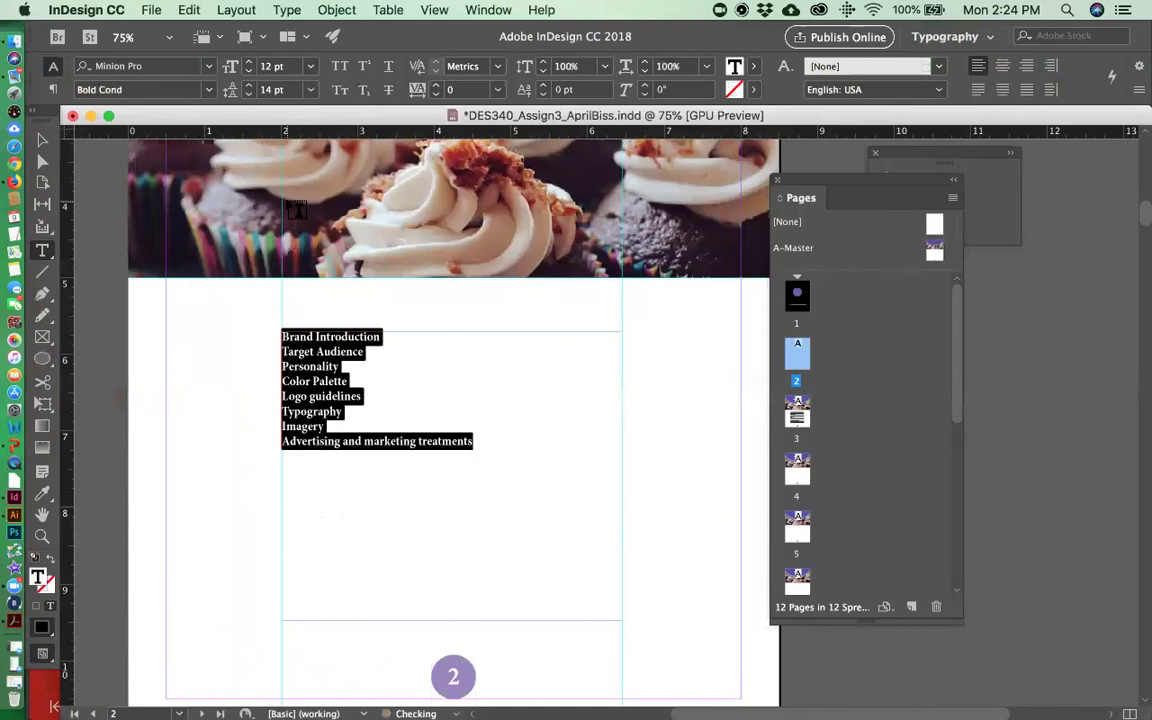
- Set the leading of all the Table of Contents entries to 30 pt
left_click(340, 392)
key("super+a")
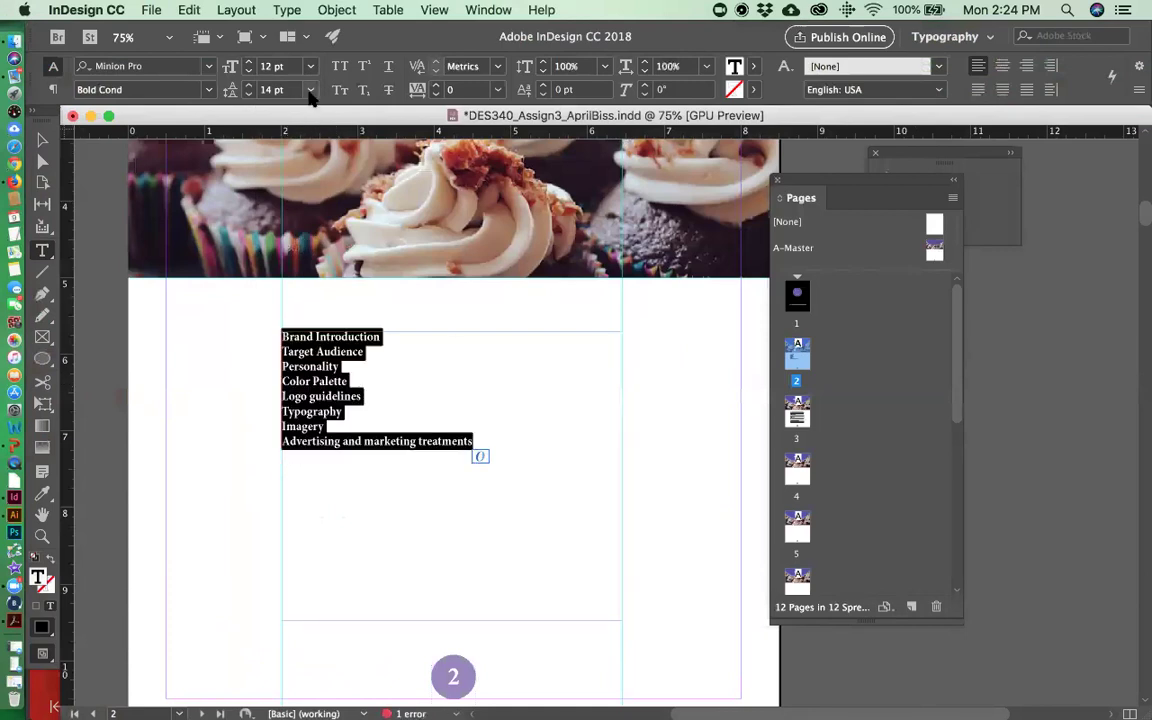
left_click(310, 90)
left_click(293, 303)
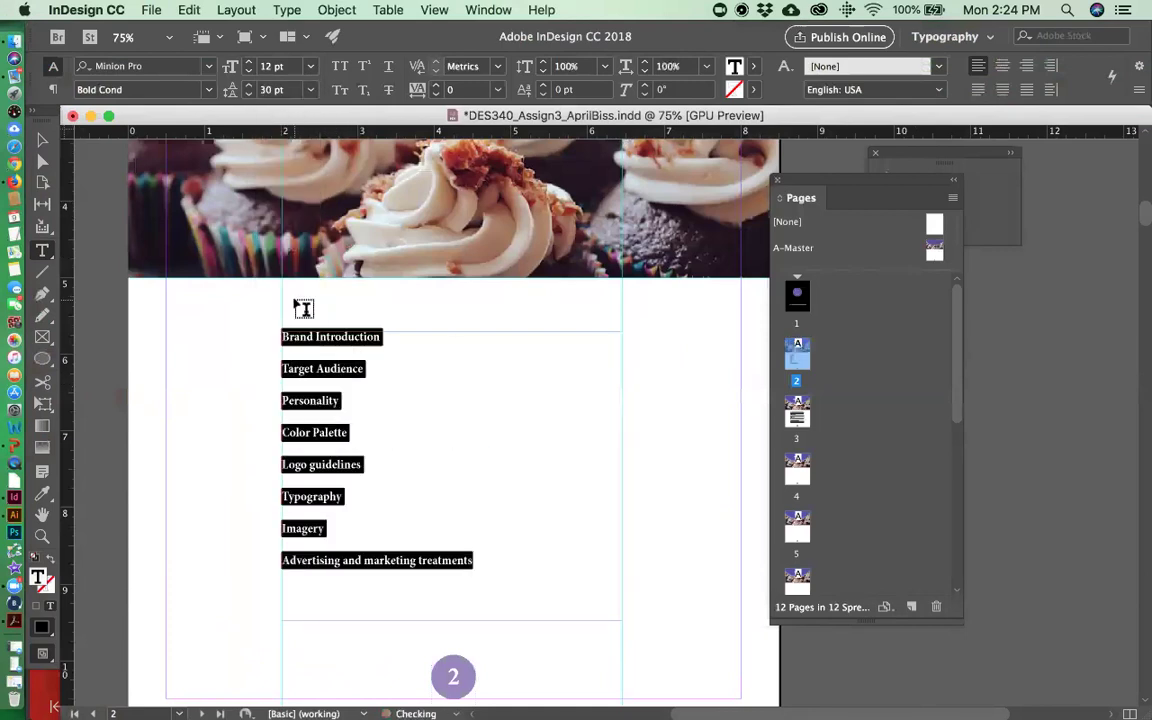
left_click(322, 425)
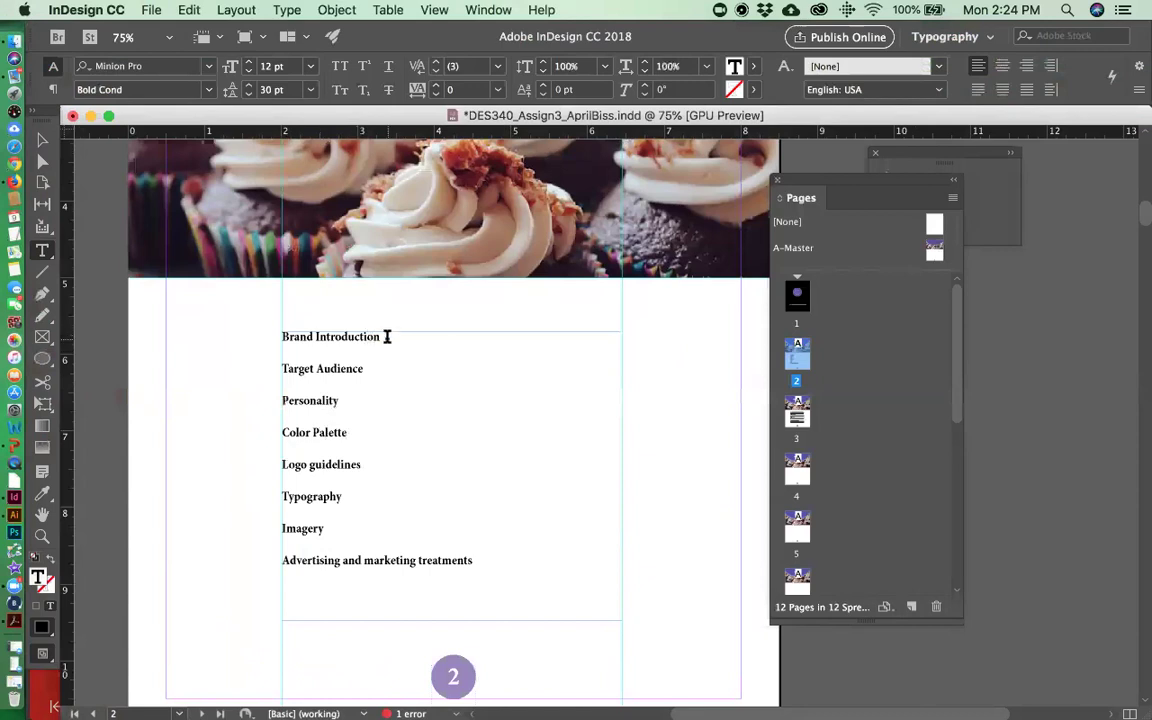
- Recolor all the Table of Contents entries with the dark blue-purple sampled from the header circle using the Eyedropper
key("super+a")
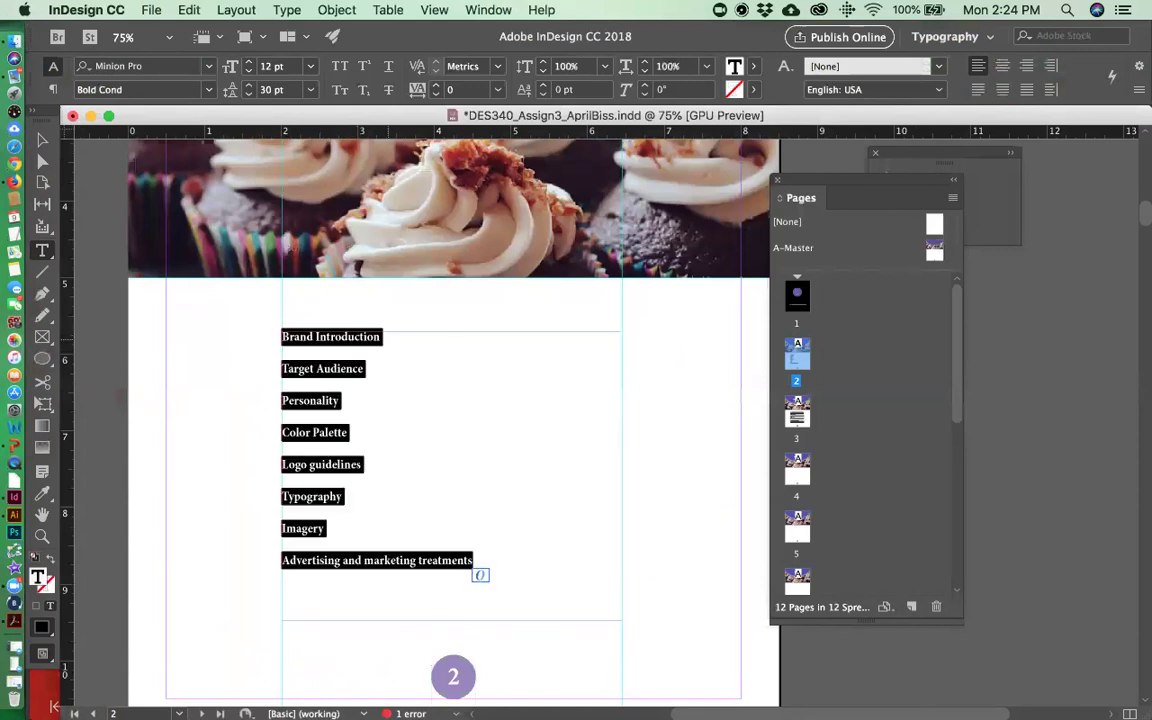
left_click(42, 493)
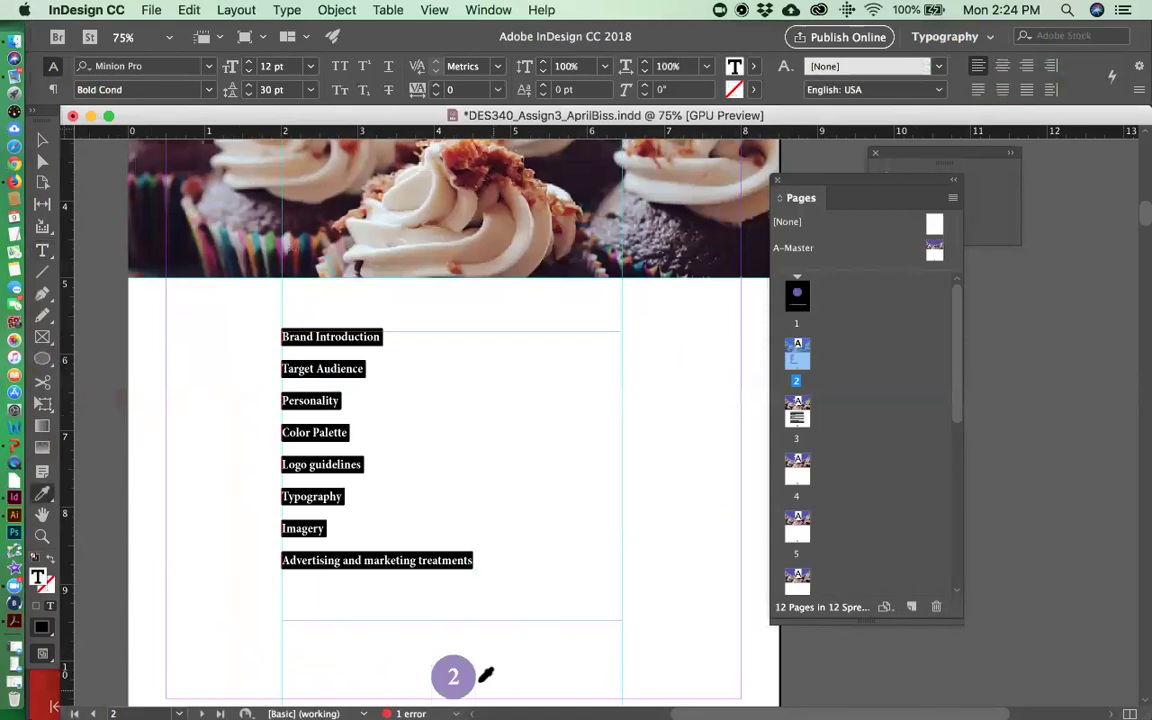
scroll(600, 360, "up", 5)
left_click(556, 326)
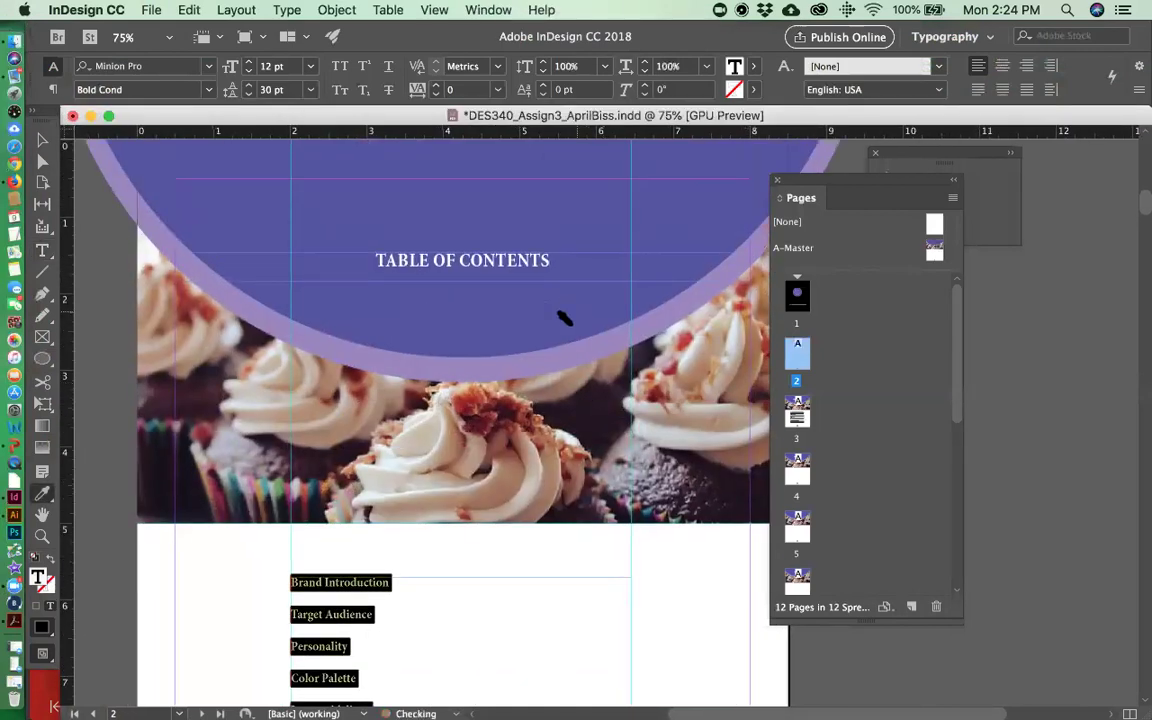
scroll(82, 231, "down", 6)
left_click(42, 140)
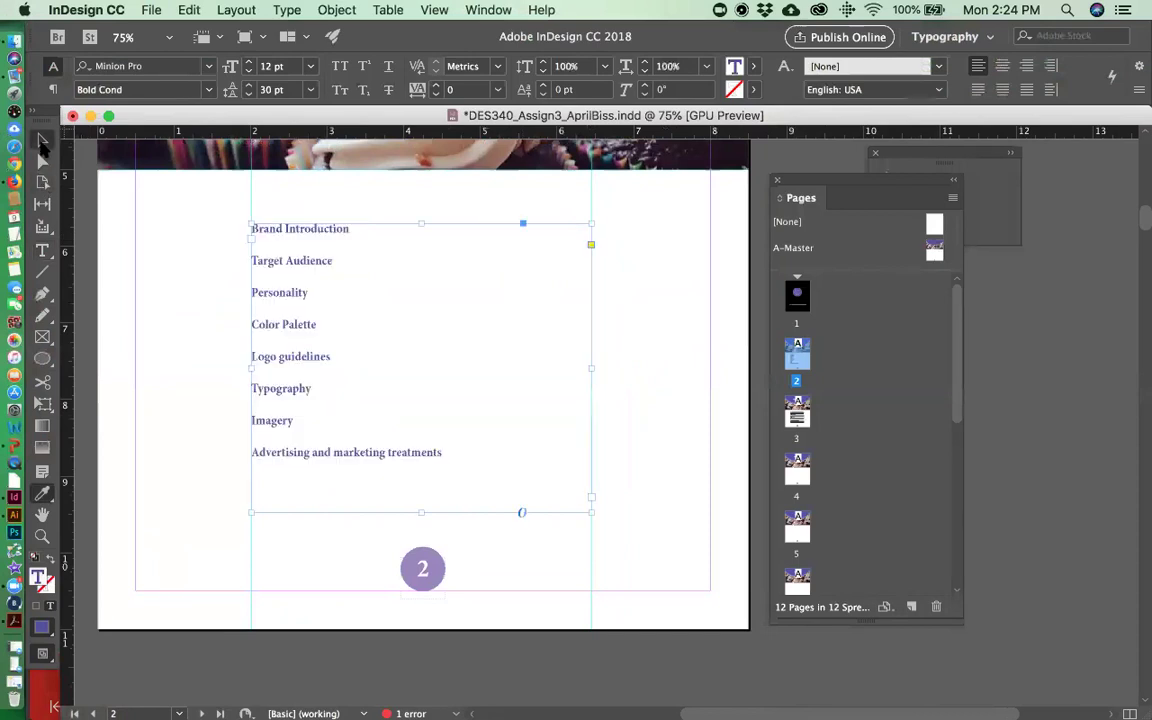
left_click(170, 280)
scroll(437, 440, "up", 1)
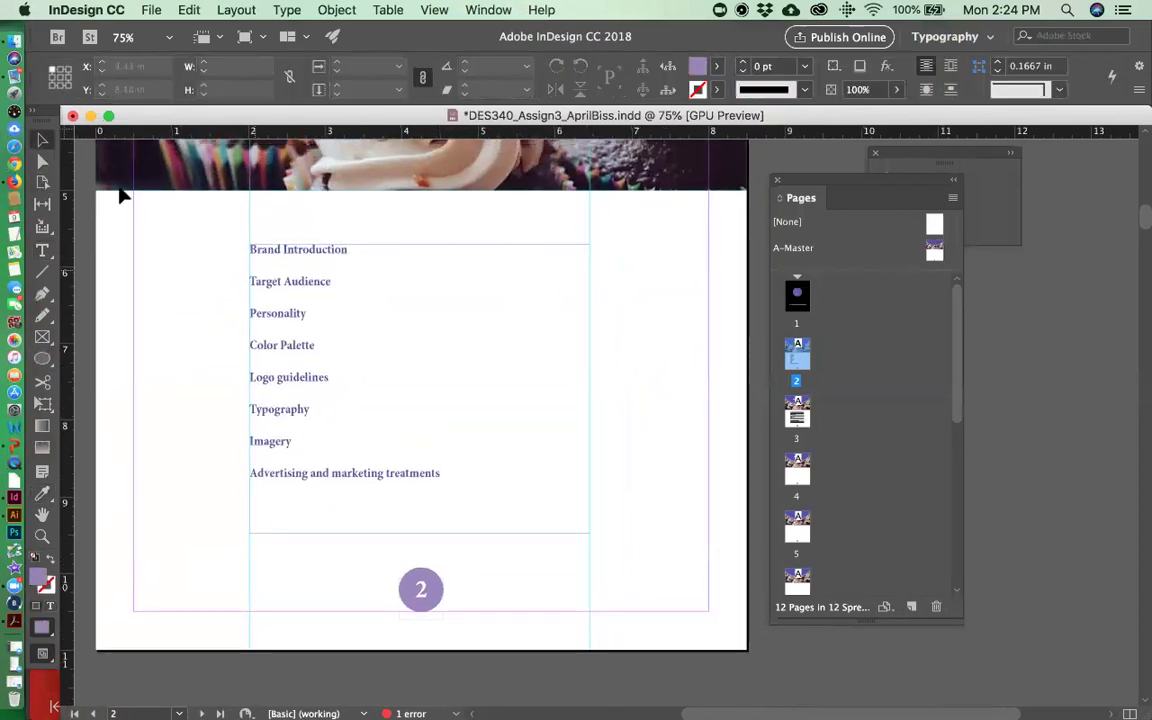
- Add a right-aligned tab stop at 4.4306 in, at the frame's edge, to all the Table of Contents entries
left_click(42, 250)
left_click(291, 295)
key("super+a")
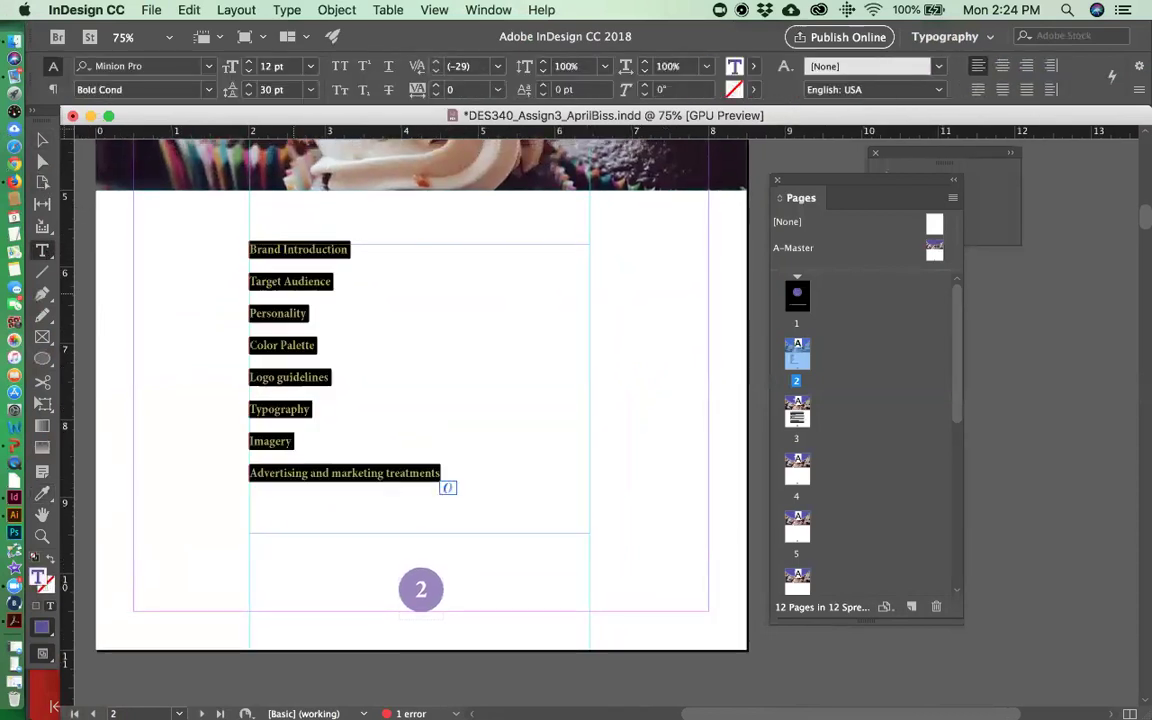
left_click(288, 9)
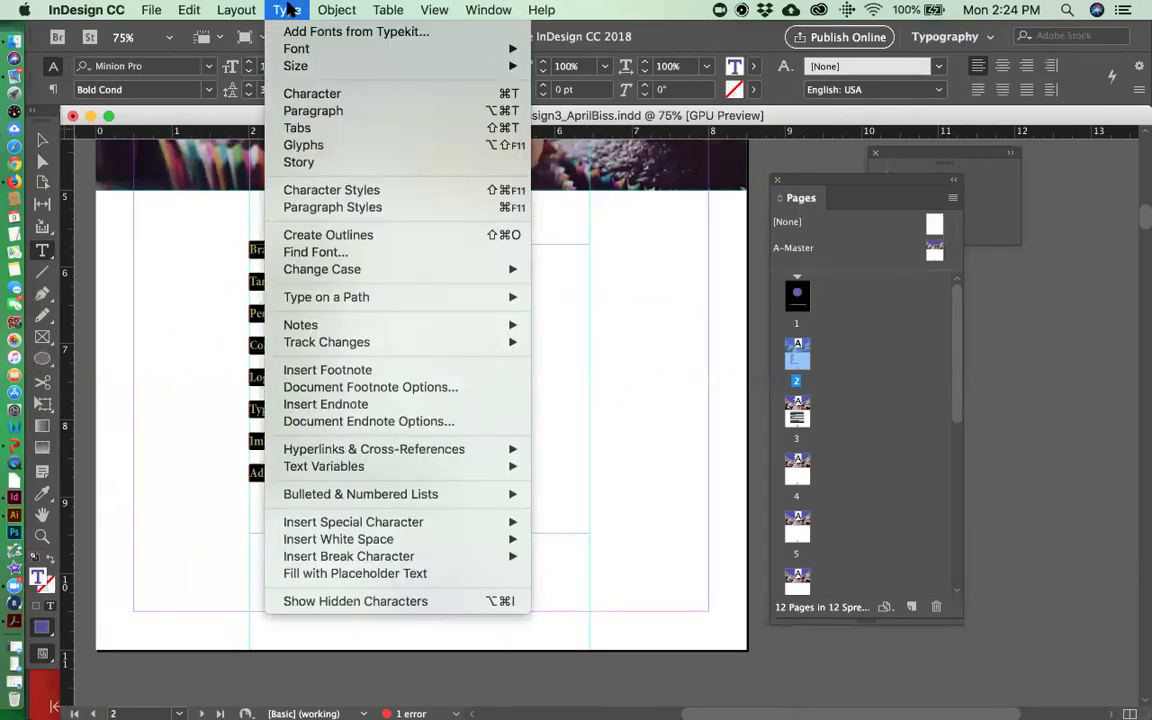
left_click(297, 129)
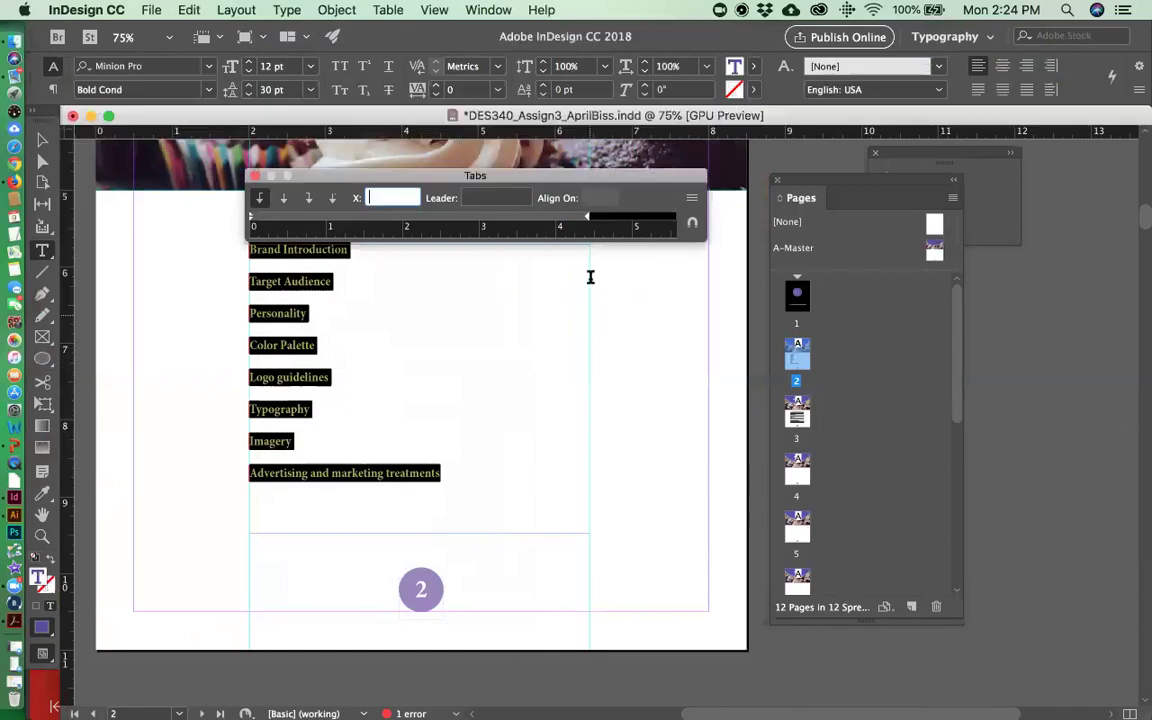
left_click(307, 201)
left_click_drag(527, 219, 590, 219)
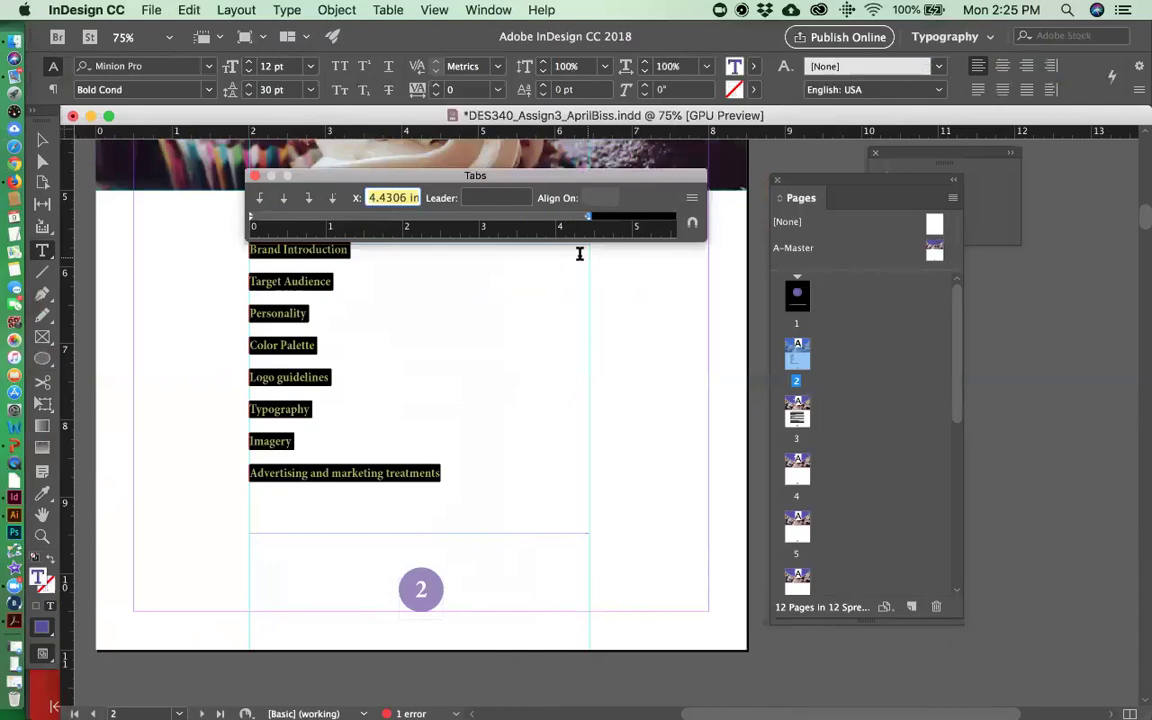
left_click(254, 177)
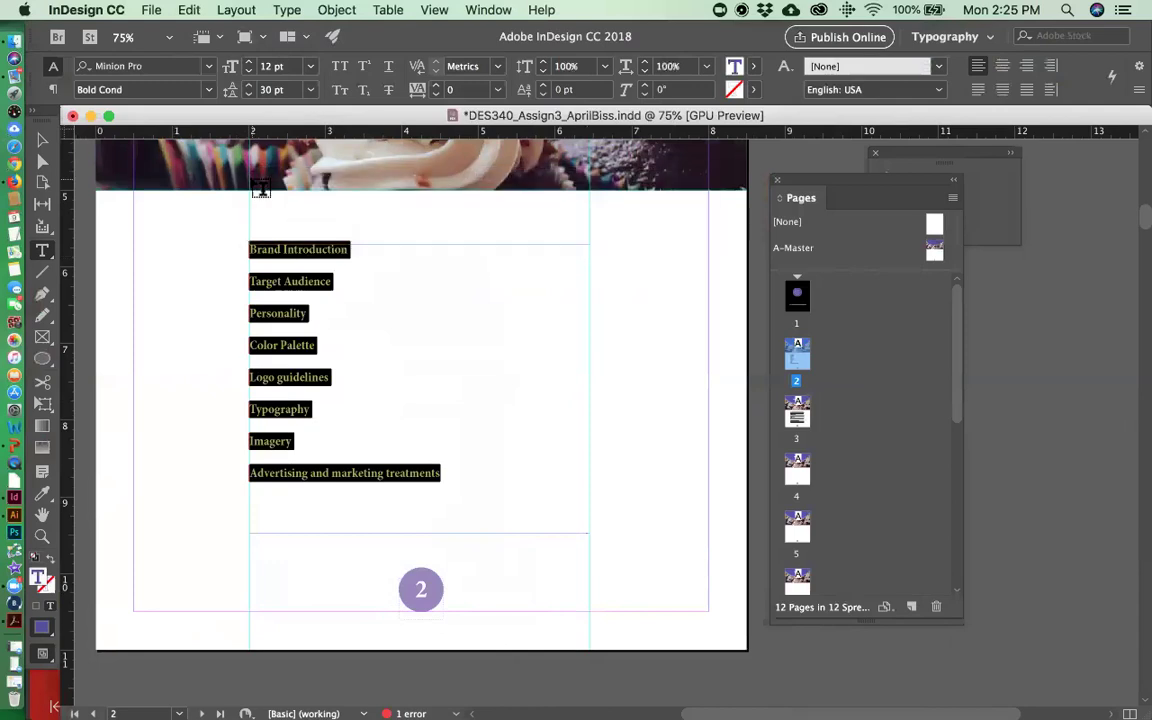
- Check the page number of the Brand Introduction page and add a tabbed 3 at the end of its contents entry
left_click(354, 248)
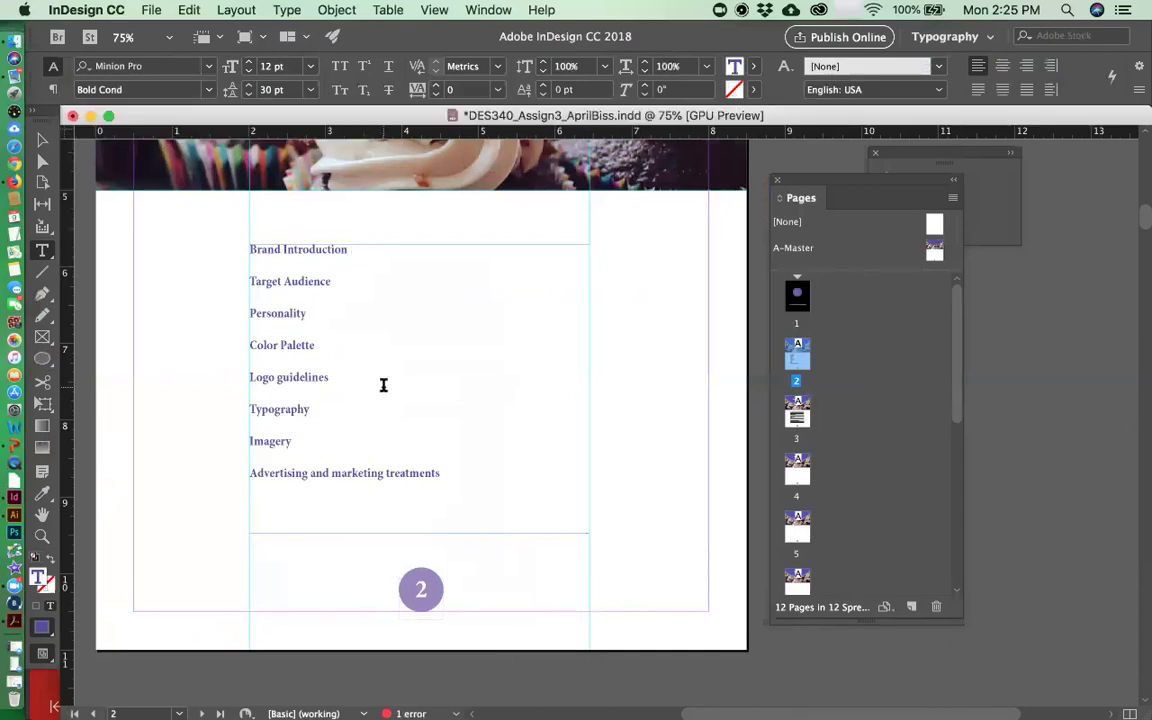
scroll(381, 370, "down", 5)
scroll(383, 385, "down", 3)
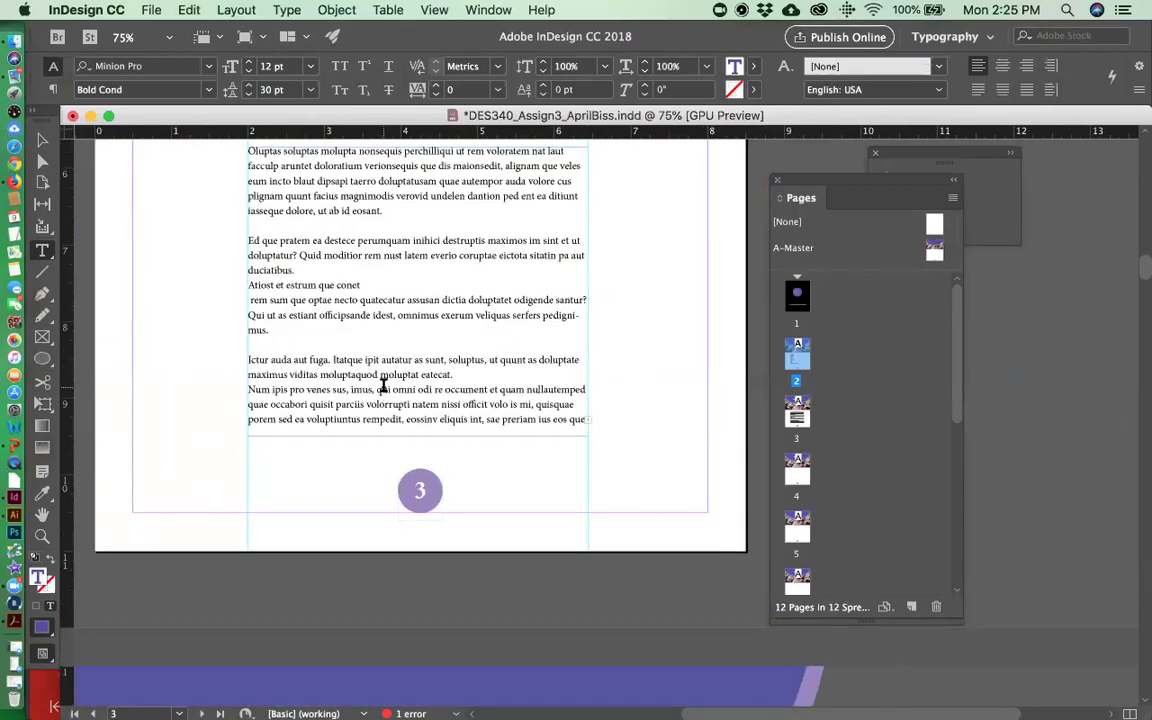
scroll(383, 385, "up", 6)
scroll(383, 385, "up", 1)
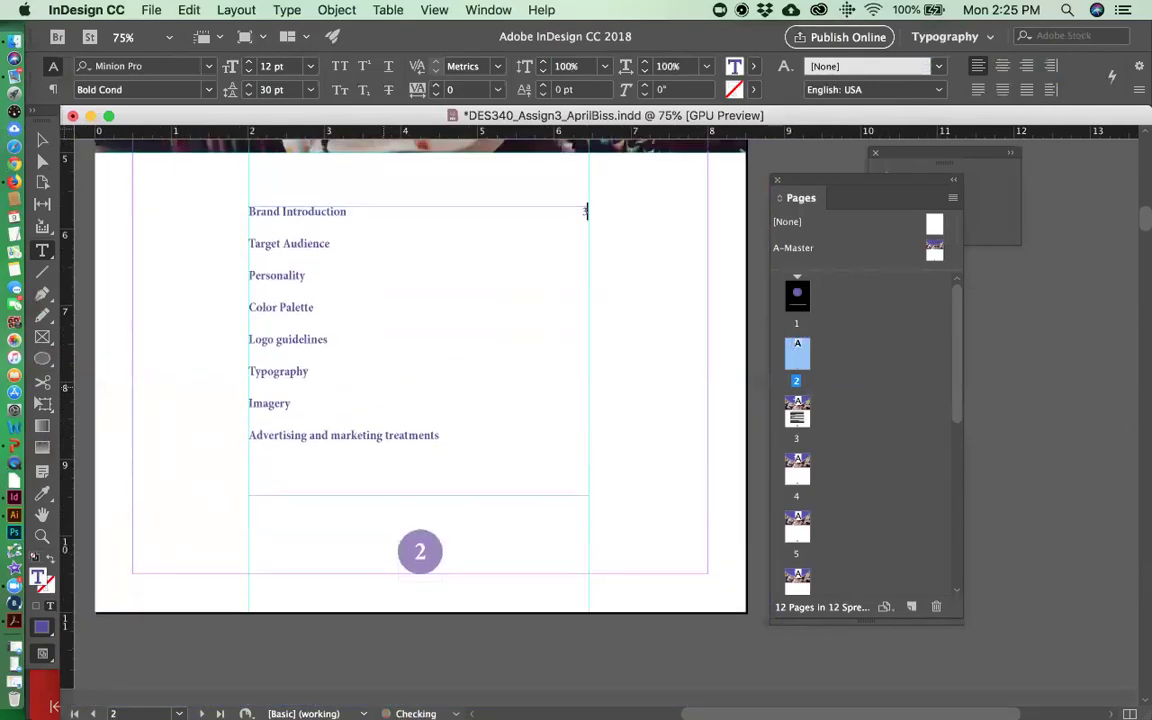
- Add tabbed page numbers 4, 5 and 6 to the Target Audience, Personality and Color Palette contents entries
left_click(336, 250)
key("Tab")
type("4")
key("Tab")
type("4")
key("BackSpace")
type("5")
left_click(329, 305)
key("Tab")
type("6")
- Add tabbed page numbers 7, 8, 9 and 10 to the Logo guidelines, Typography, Imagery, and Advertising and marketing treatments entries
left_click(331, 341)
key("Tab")
type("7")
left_click(325, 371)
key("Tab")
type("8")
left_click(298, 406)
key("Tab")
type("9")
left_click(438, 436)
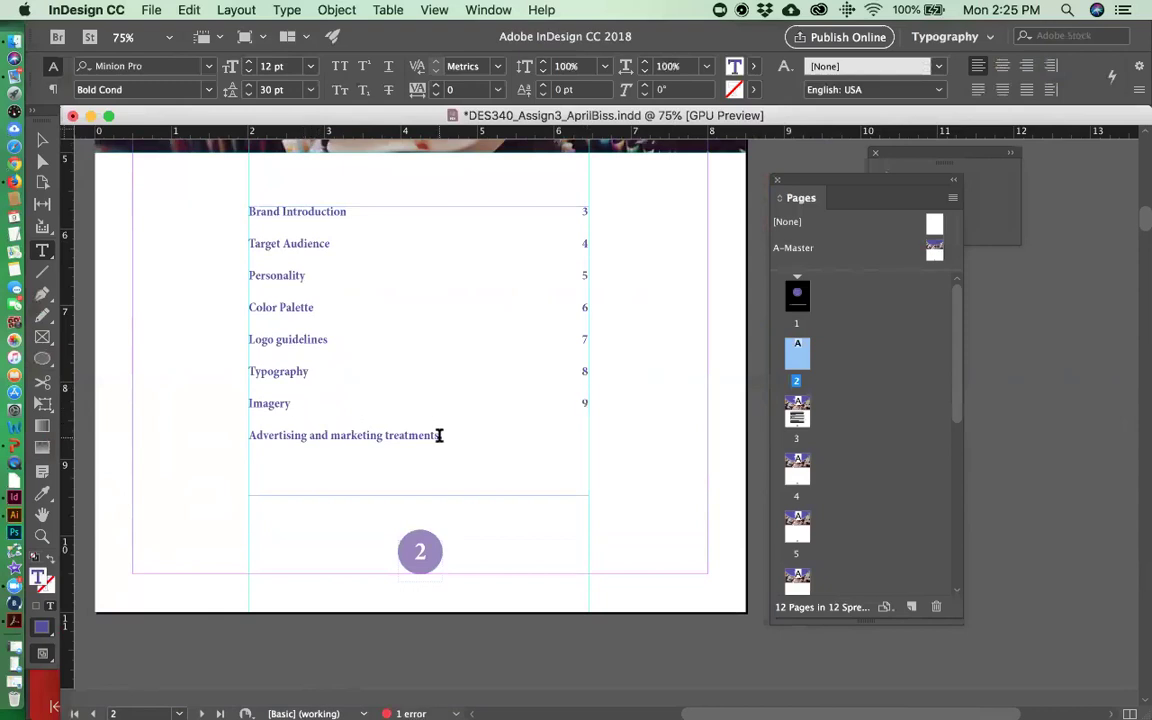
key("Tab")
type("10")
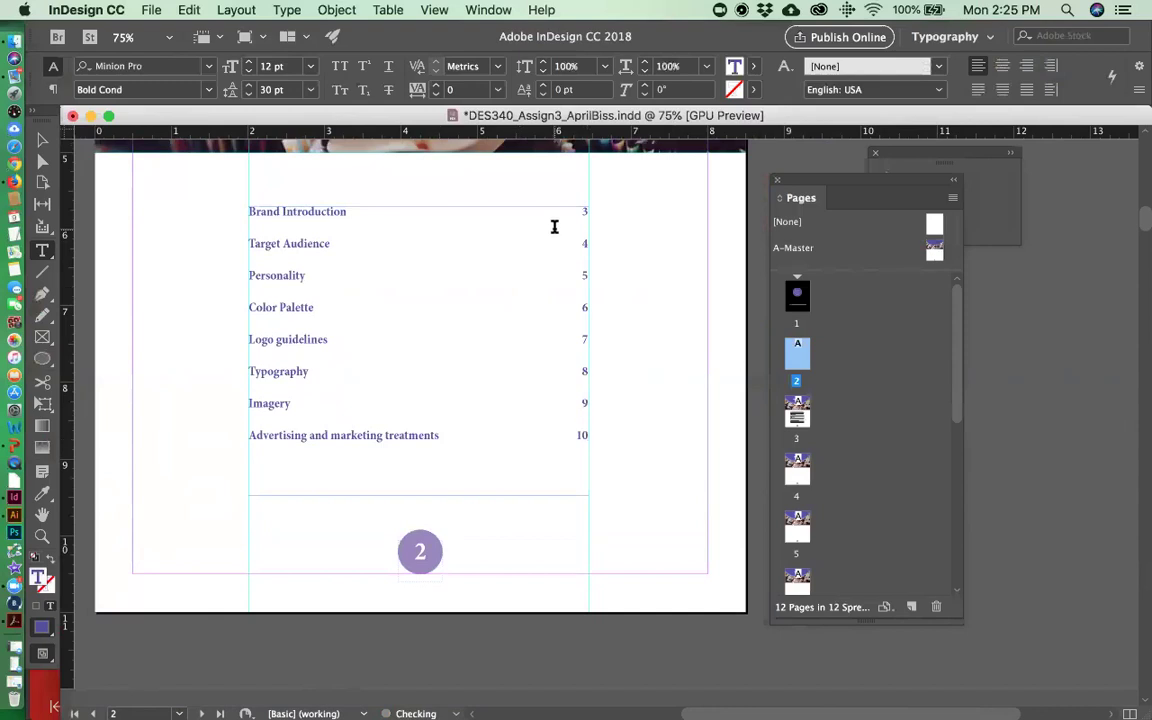
- Set the font size of the page number 3 beside Brand Introduction to 19 pt
double_click(587, 211)
left_click(249, 62)
left_click(249, 62)
left_click(249, 62)
left_click(249, 62)
left_click(249, 62)
left_click(249, 62)
left_click(249, 62)
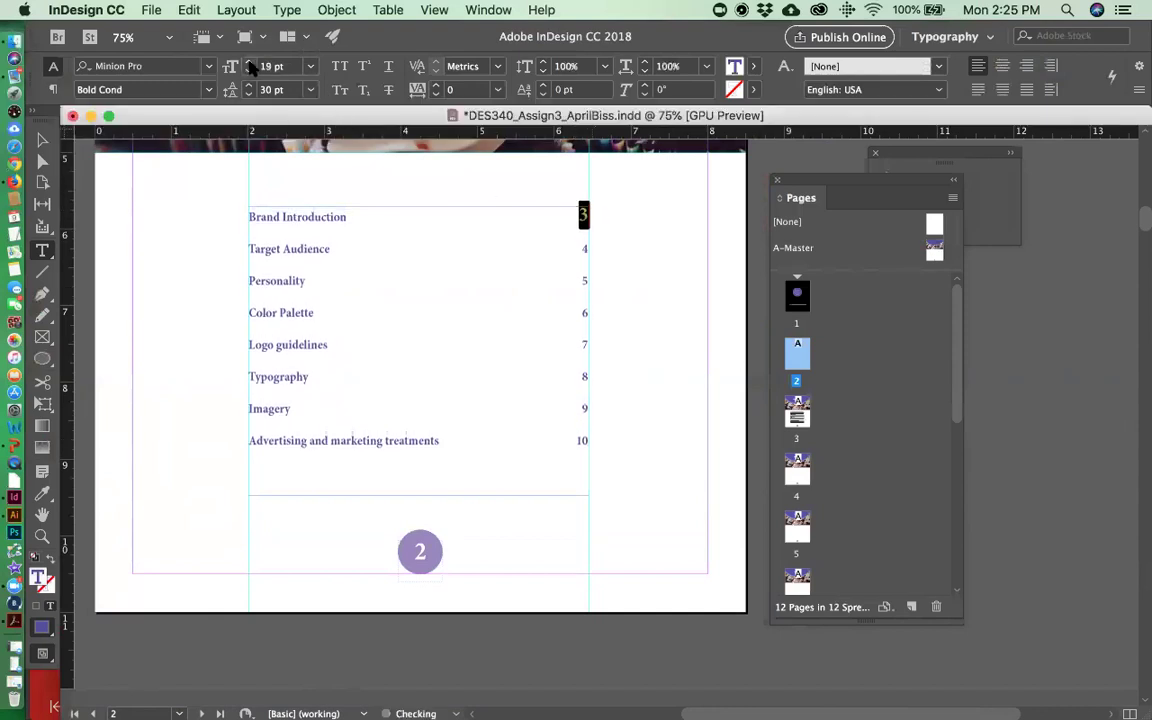
- Set the font size of the page numbers 4 and 5 in the Table of Contents to 19 pt
double_click(583, 248)
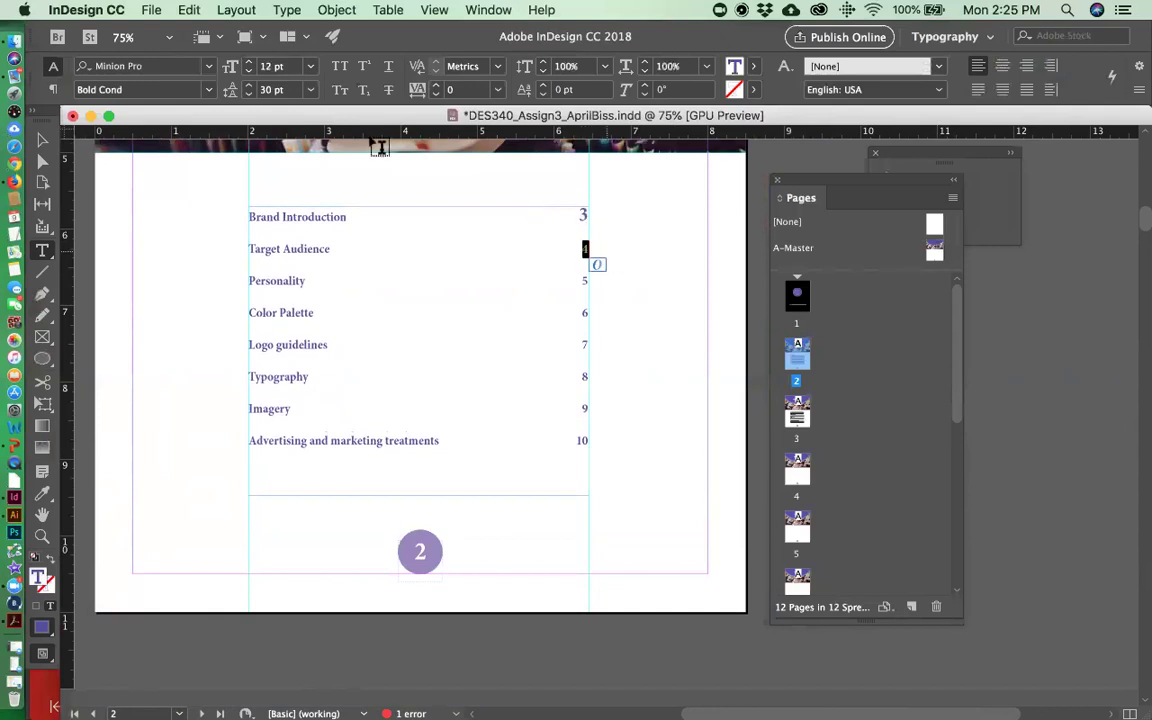
left_click(249, 62)
left_click(249, 62)
left_click(249, 62)
left_click(249, 62)
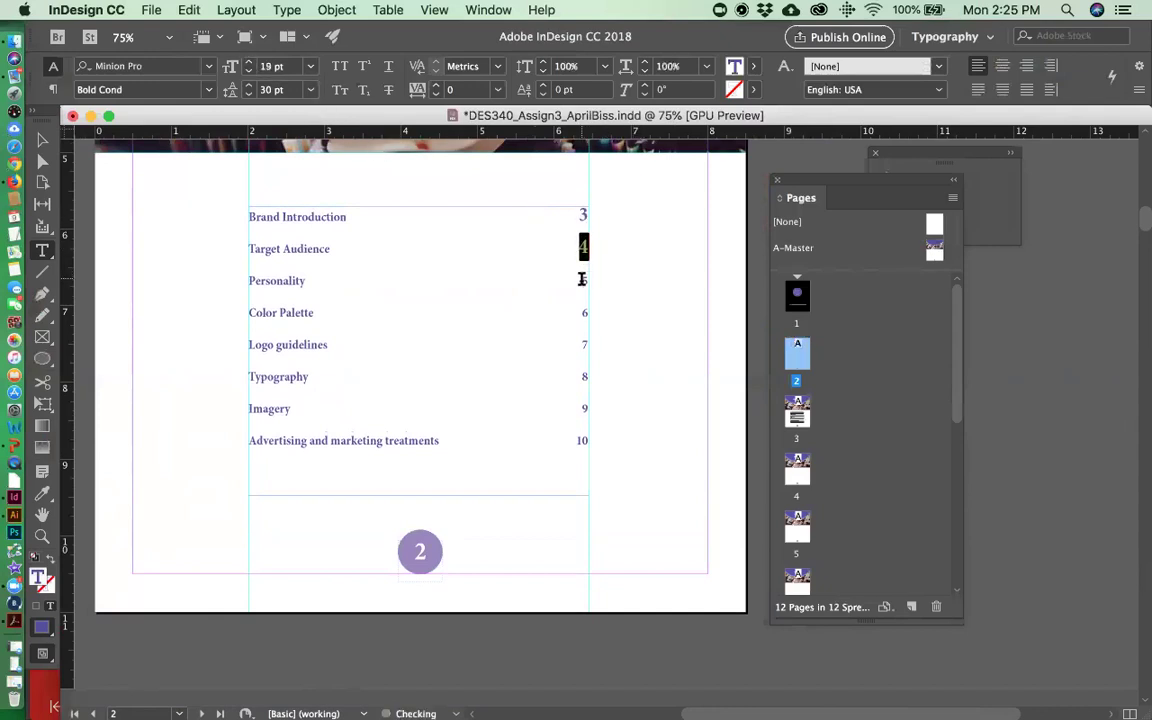
double_click(585, 281)
left_click(249, 62)
left_click(249, 62)
left_click(249, 62)
left_click(249, 62)
left_click(249, 62)
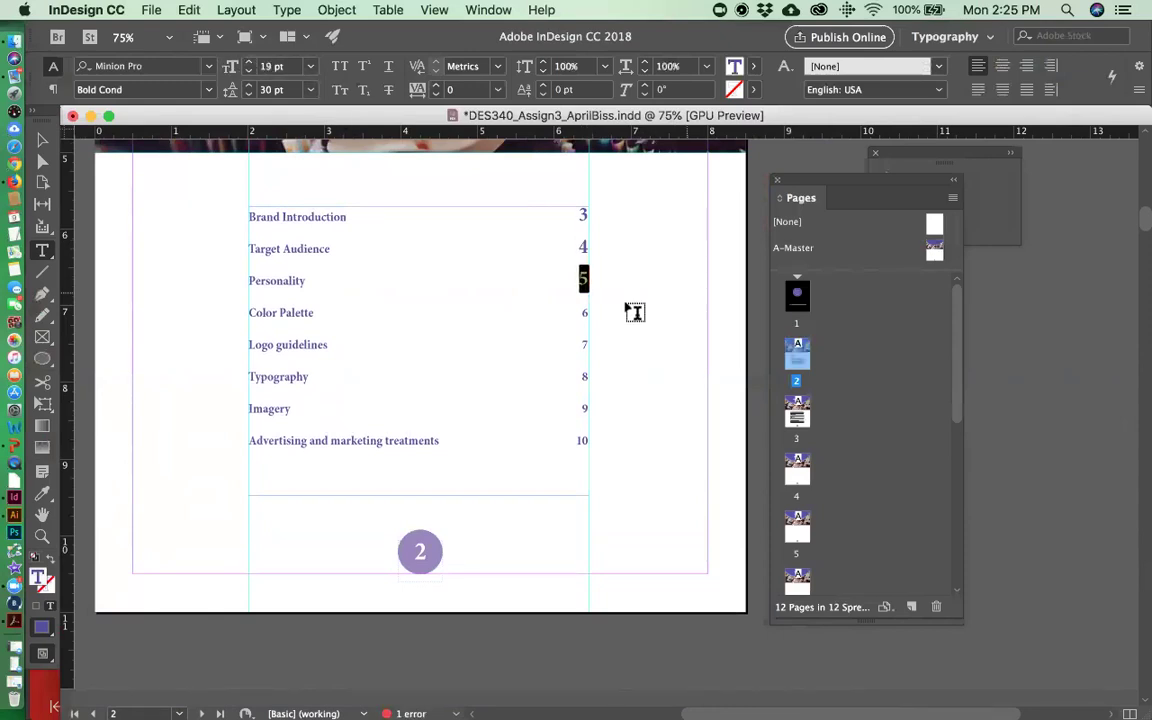
- Set the font size of the page numbers 6 and 7 in the Table of Contents to 19 pt
double_click(585, 313)
left_click(248, 62)
left_click(248, 62)
left_click(248, 62)
left_click(248, 62)
left_click(248, 62)
left_click(248, 62)
left_click(248, 62)
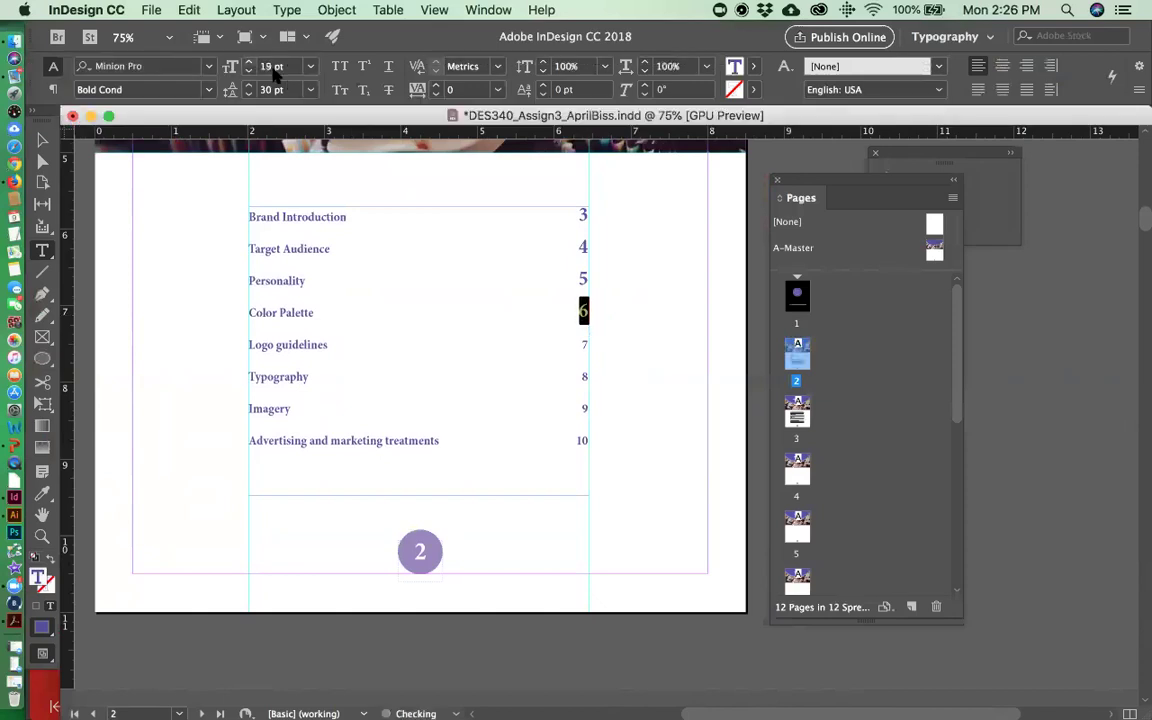
double_click(583, 278)
double_click(583, 345)
left_click(248, 62)
left_click(248, 62)
left_click(248, 62)
left_click(248, 62)
left_click(248, 62)
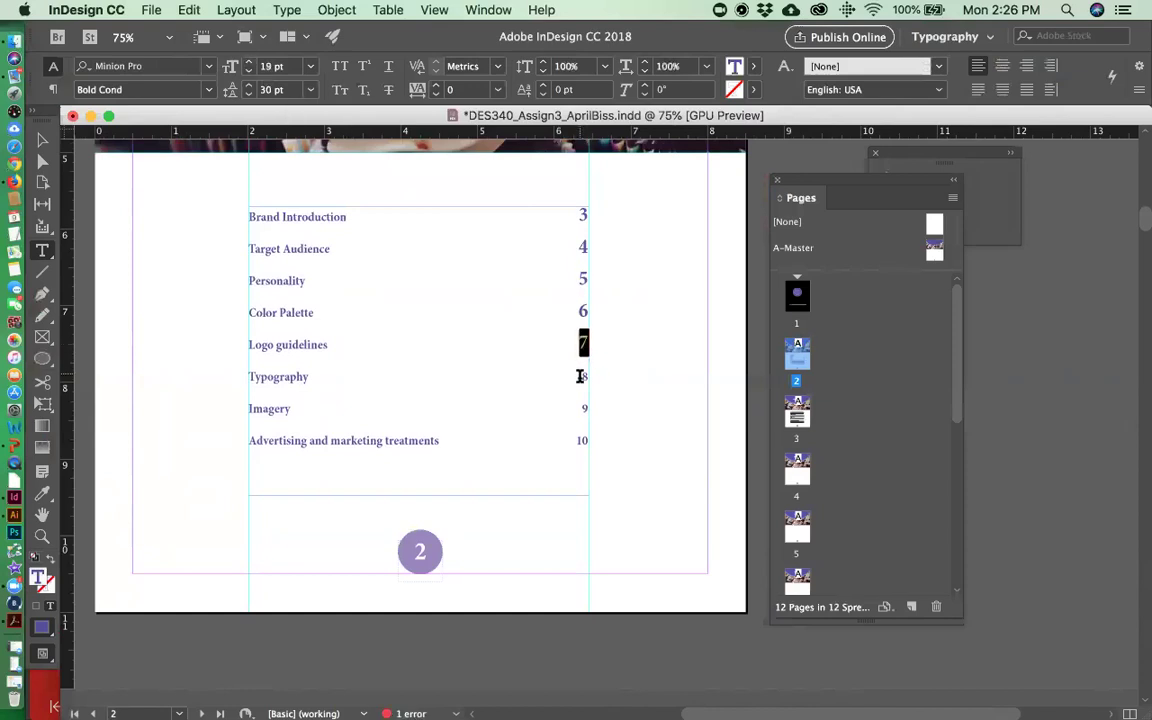
- Set the font size of the page numbers 8 and 9 beside Typography and Imagery to 19 pt
double_click(584, 376)
left_click(248, 62)
left_click(248, 62)
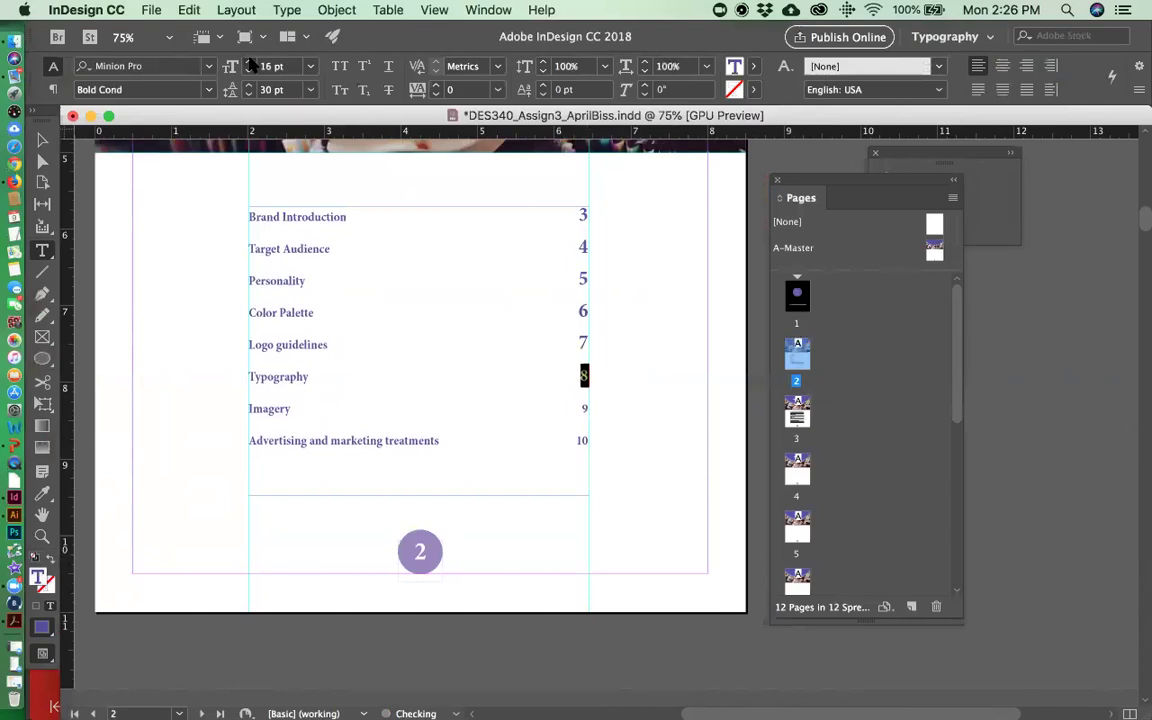
double_click(585, 408)
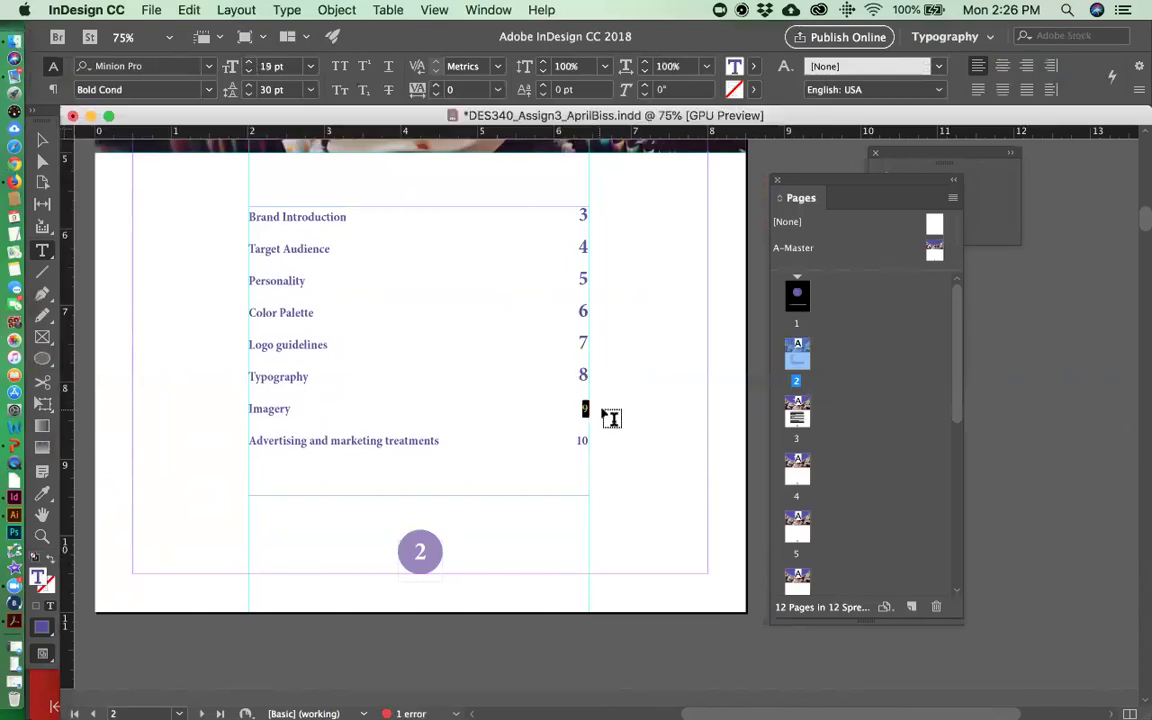
left_click(248, 62)
left_click(249, 62)
left_click(249, 62)
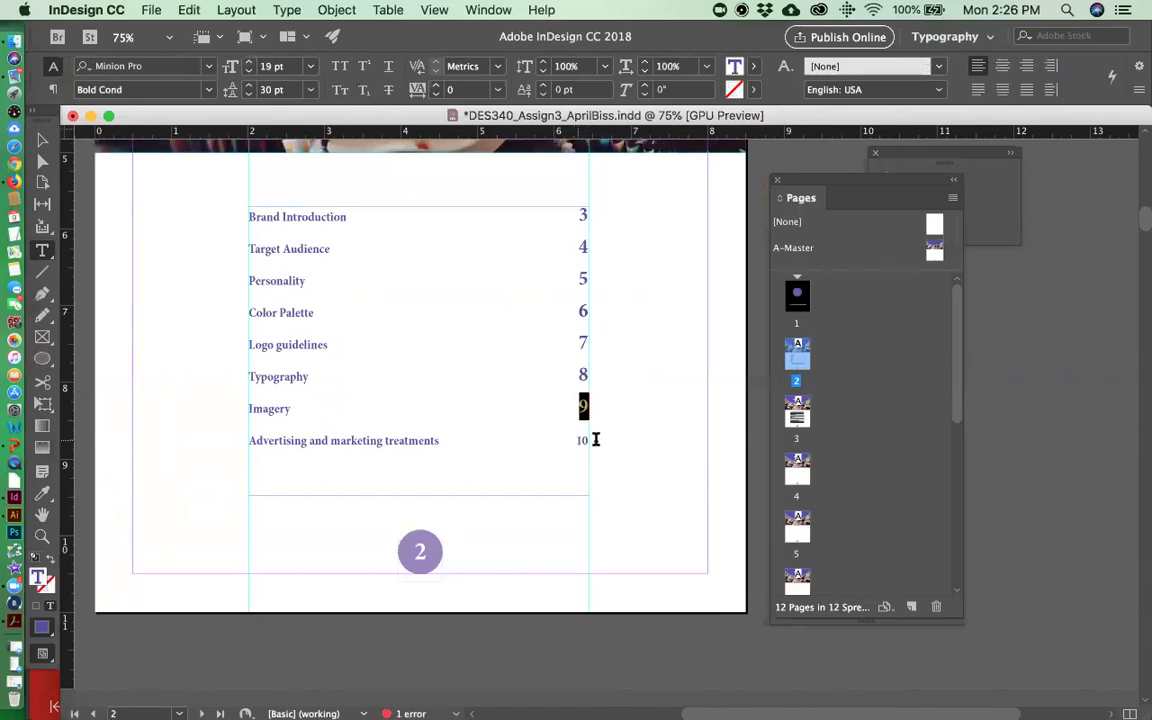
- Enlarge the page number 10 of the last contents entry to match the others and deselect the frame
double_click(582, 440)
left_click(249, 62)
left_click(249, 62)
left_click(249, 62)
left_click(249, 62)
key("Escape")
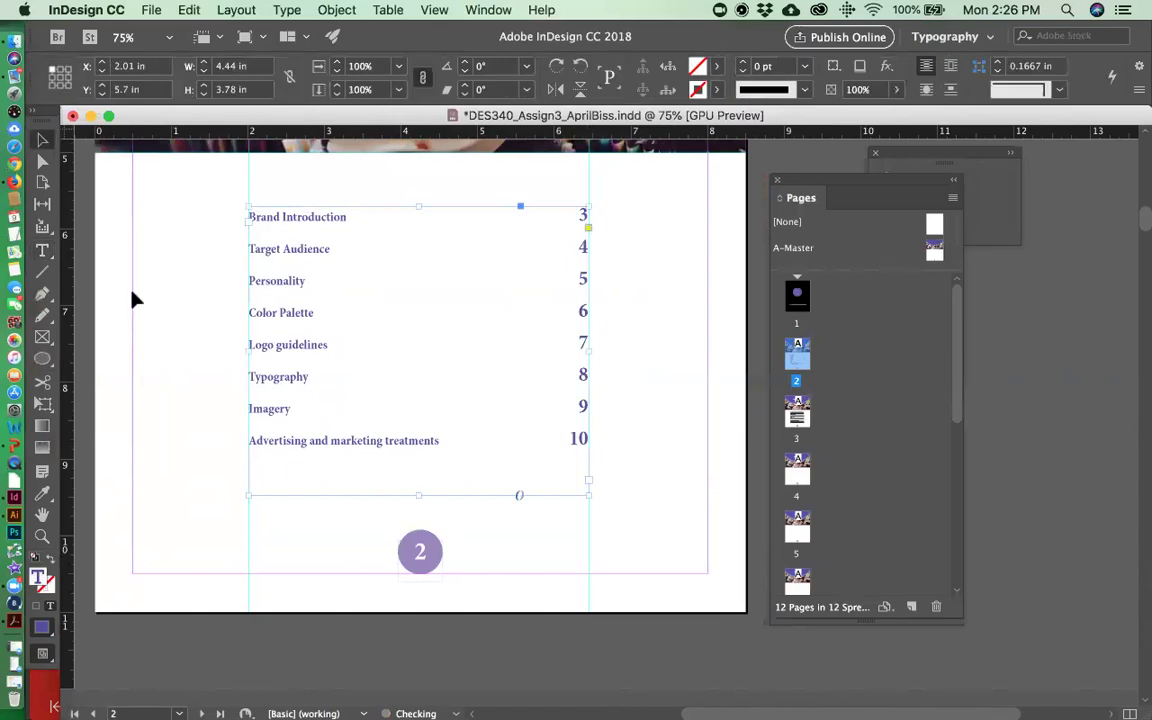
left_click(190, 357)
- Save the document and switch to the Preview screen mode to check the Table of Contents page without guides
scroll(192, 358, "up", 4)
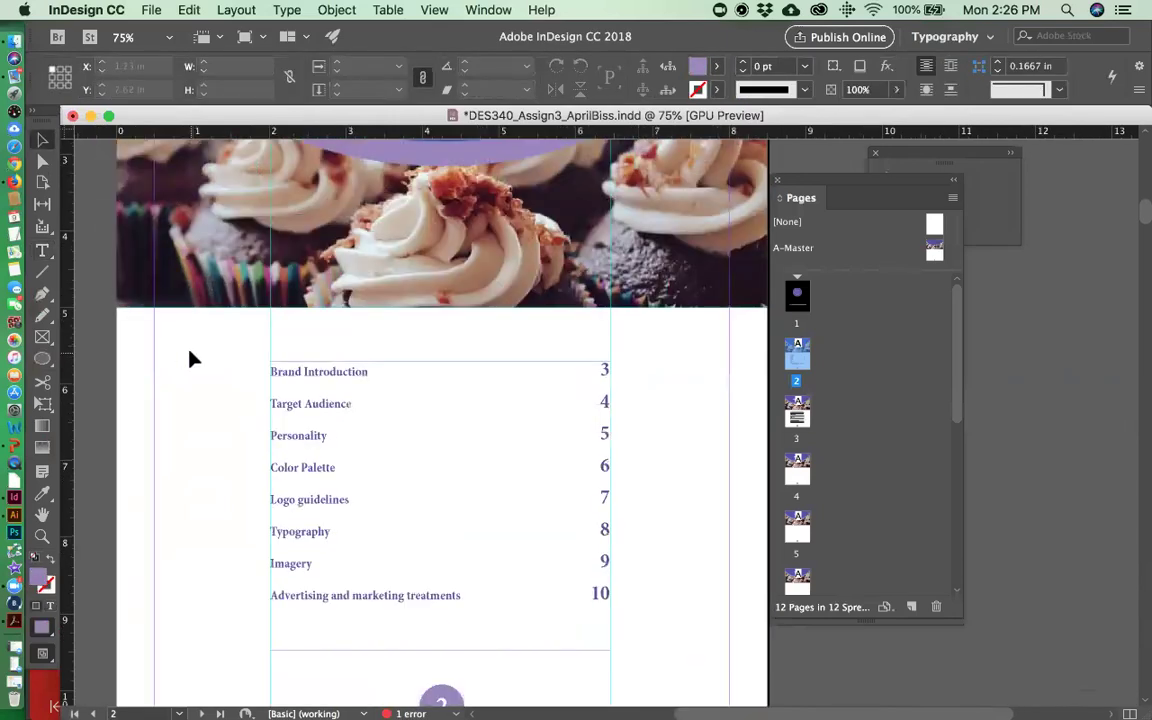
key("super+minus")
key("super+s")
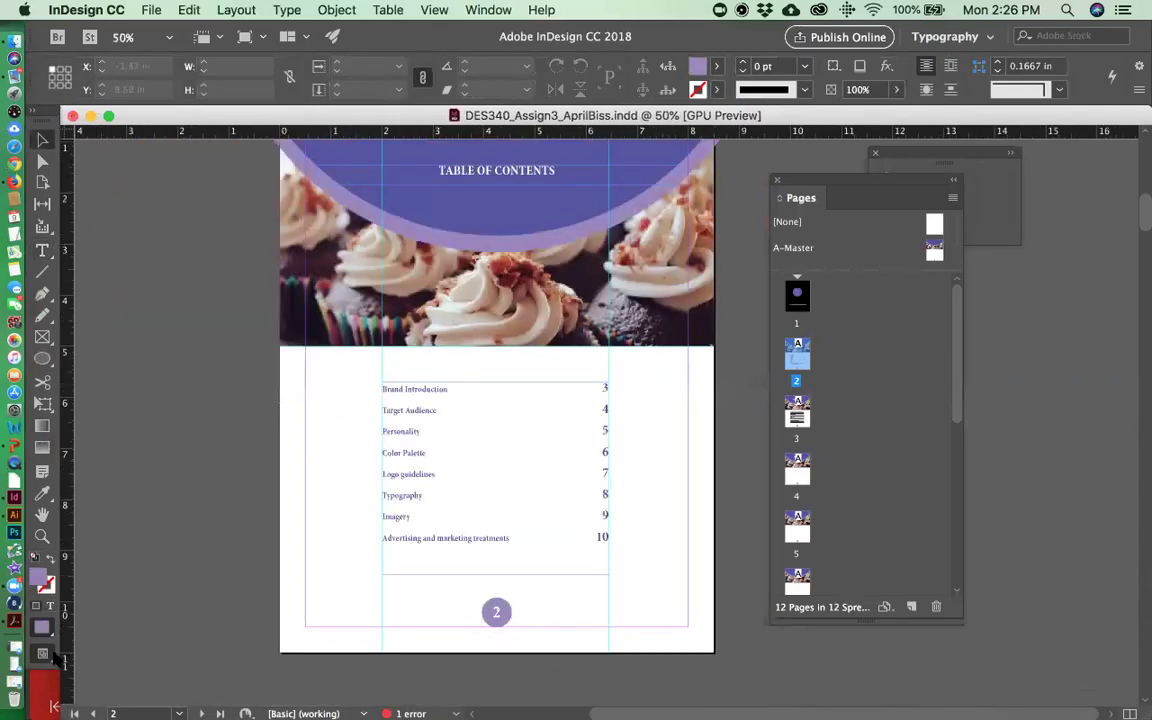
left_click(42, 653)
left_click(100, 571)
scroll(296, 545, "up", 2)
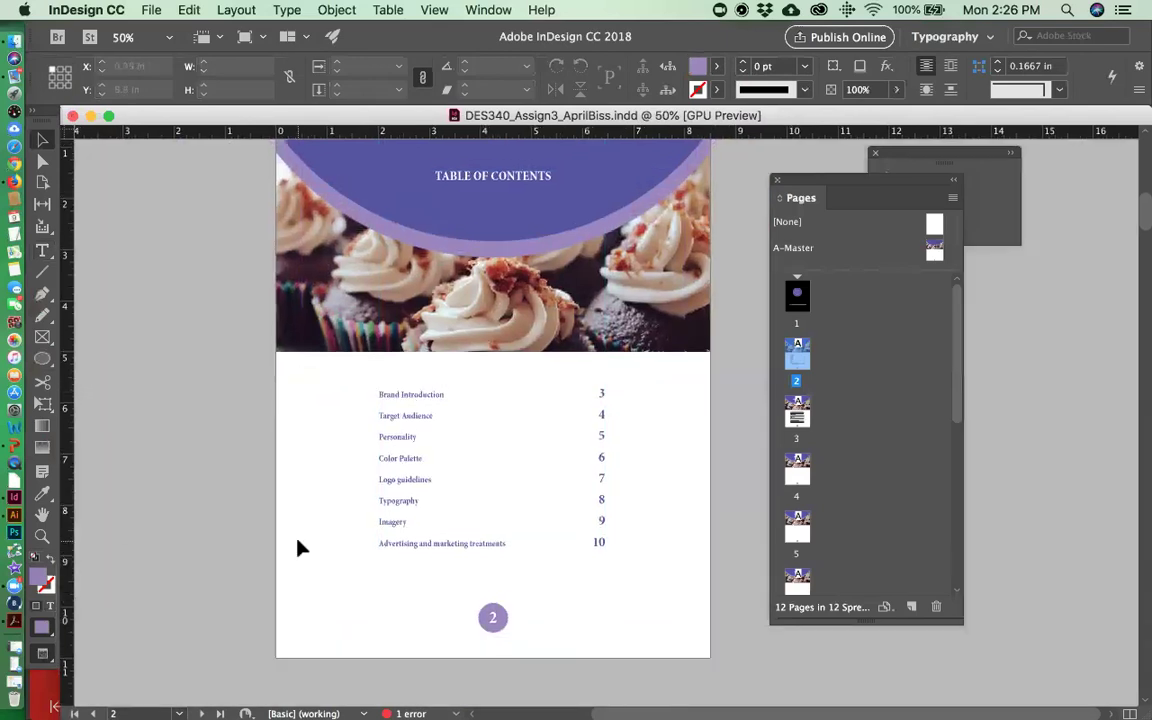
- Nudge the Table of Contents text frame down to Y 5.8111 in and save the document
left_click(432, 523)
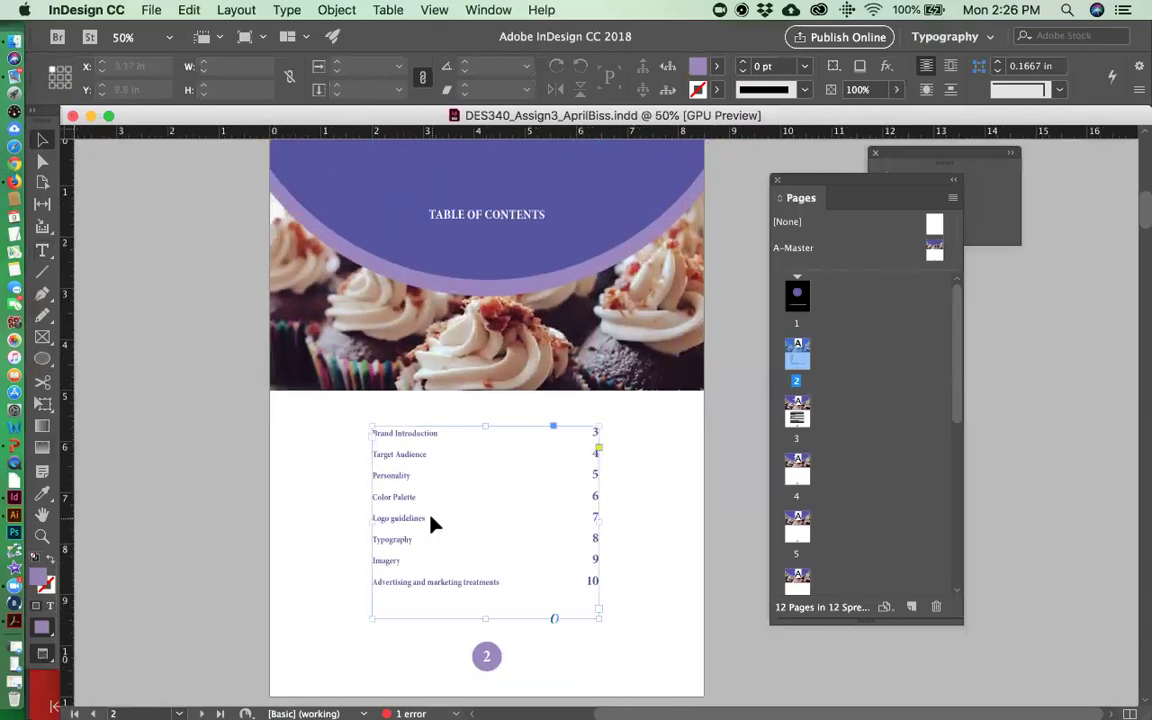
key("Down")
key("Down")
key("Down")
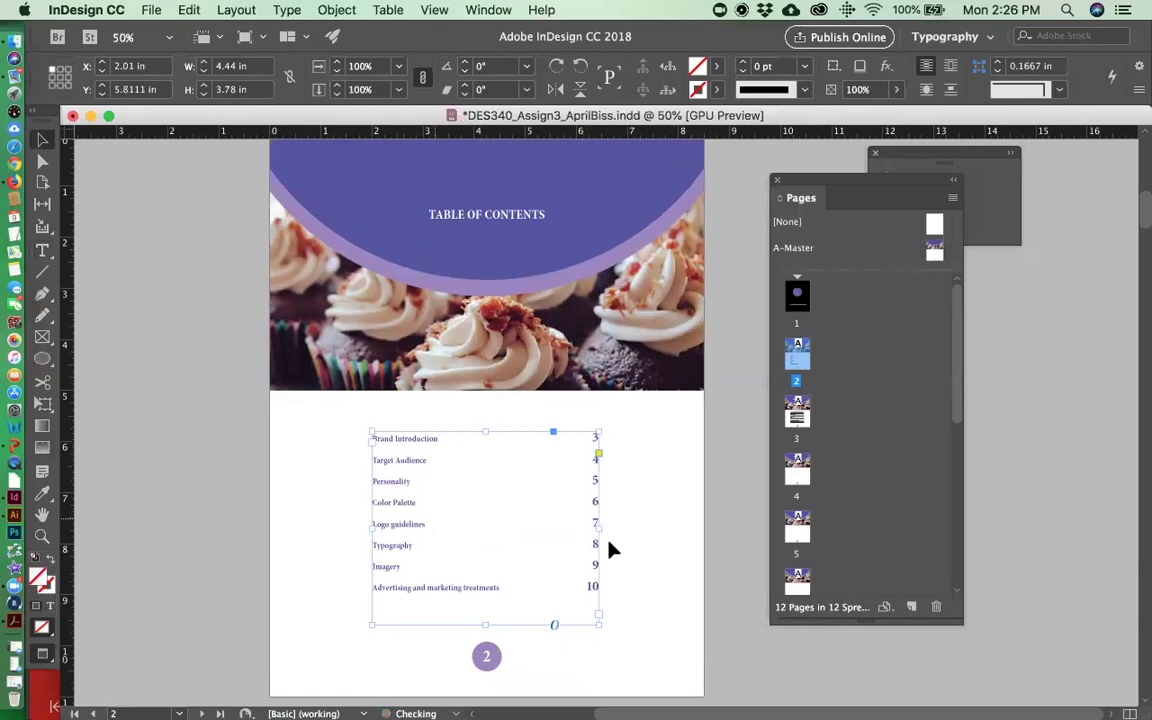
left_click(681, 599)
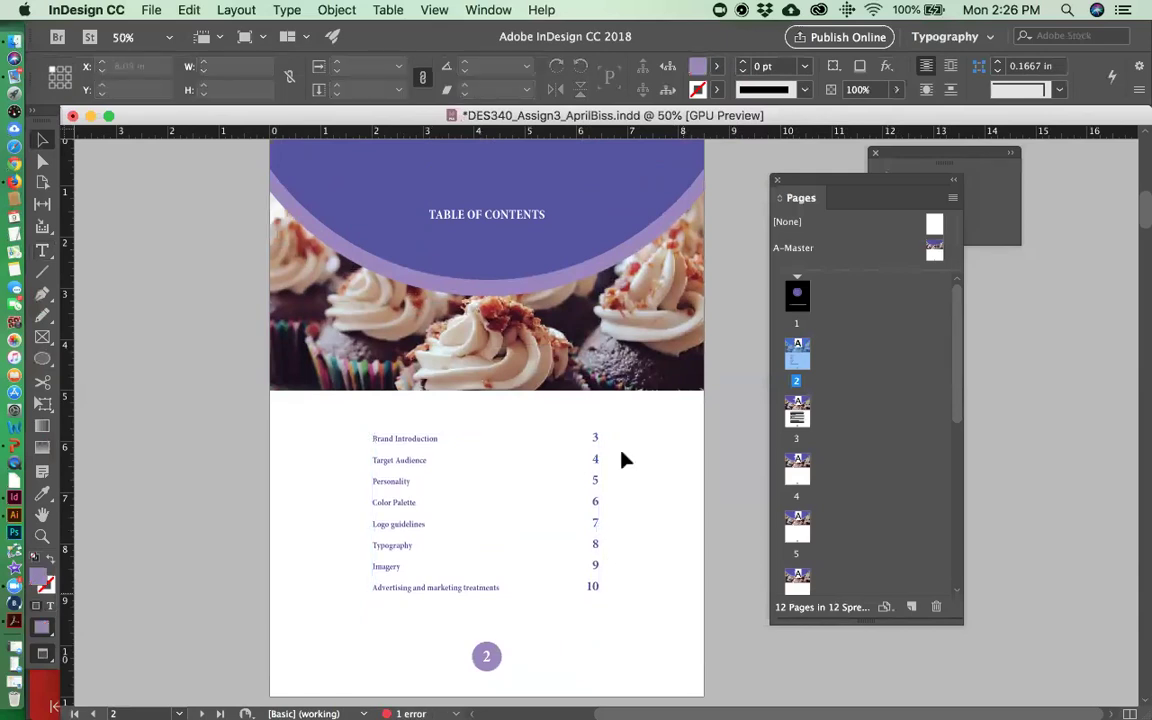
scroll(676, 592, "down", 5)
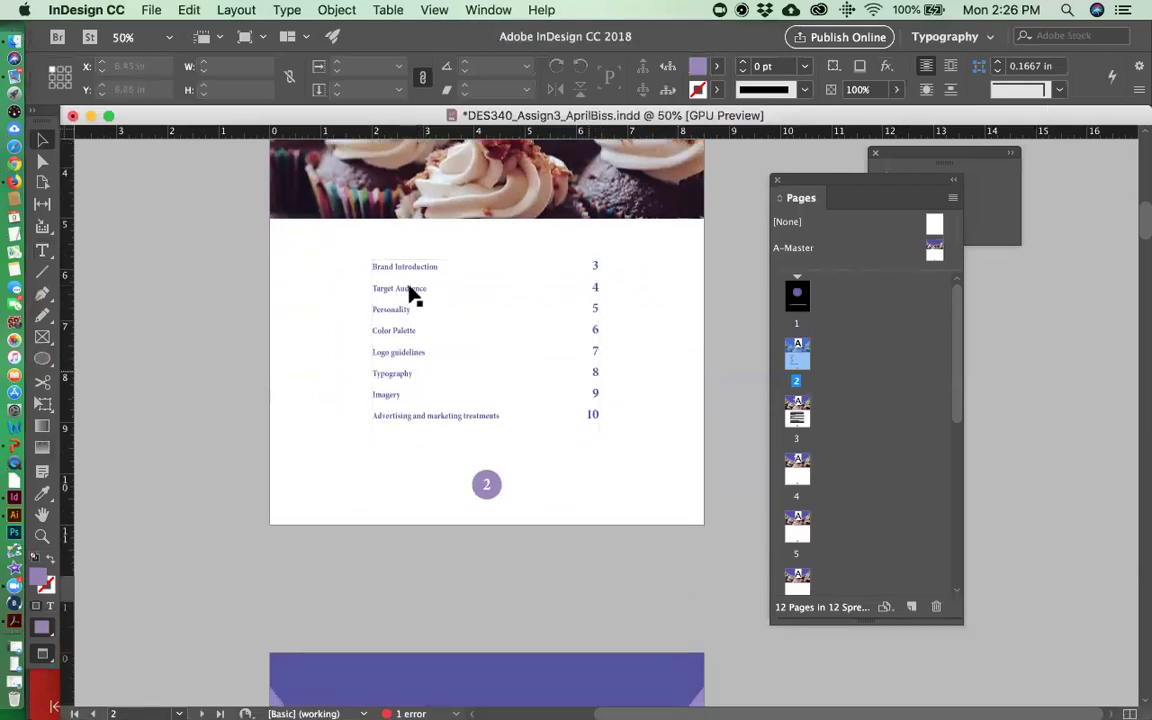
scroll(447, 397, "down", 15)
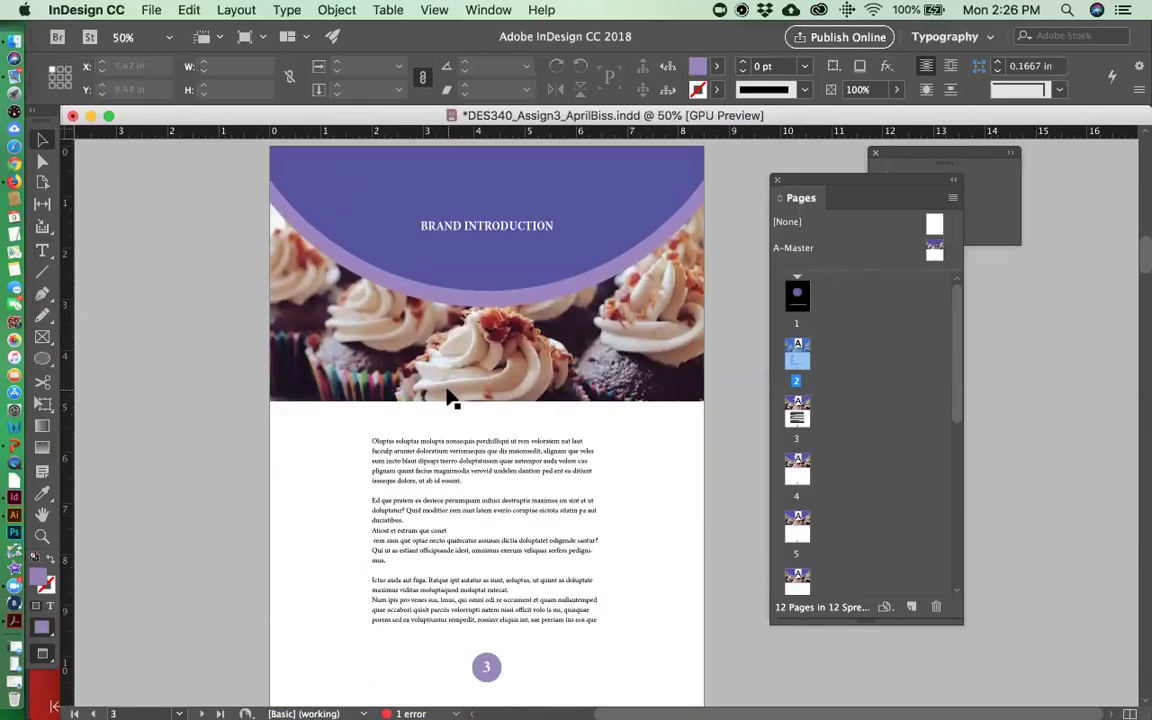
scroll(445, 395, "down", 4)
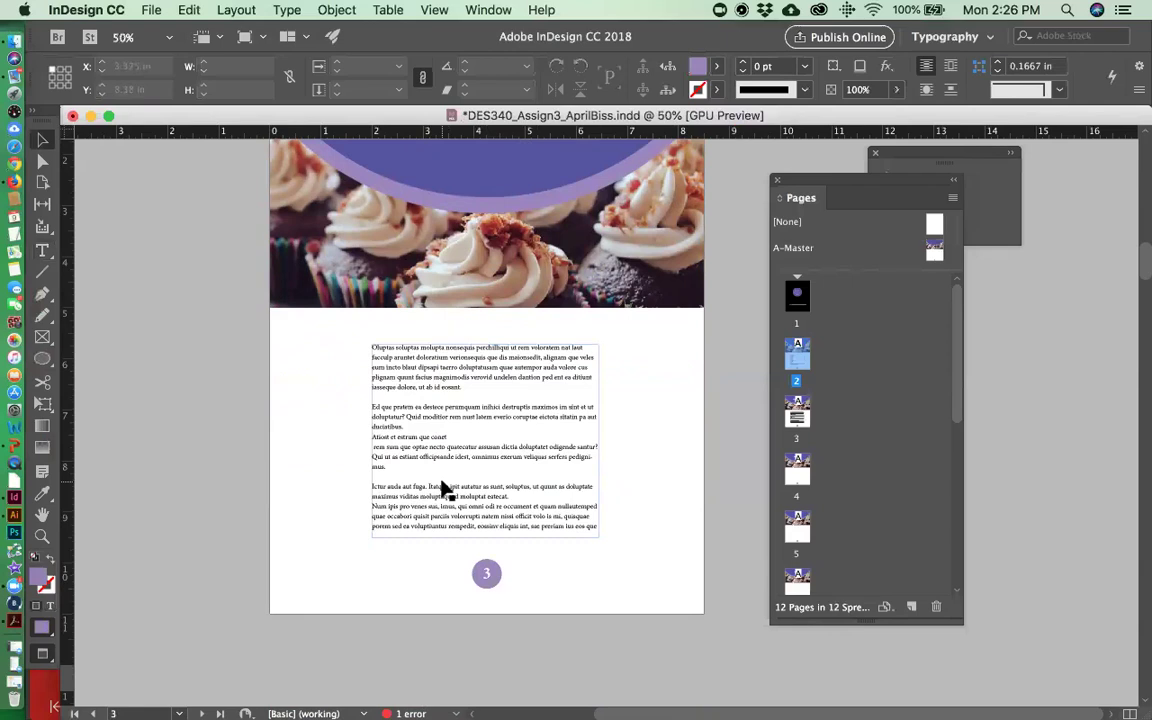
key("super+s")
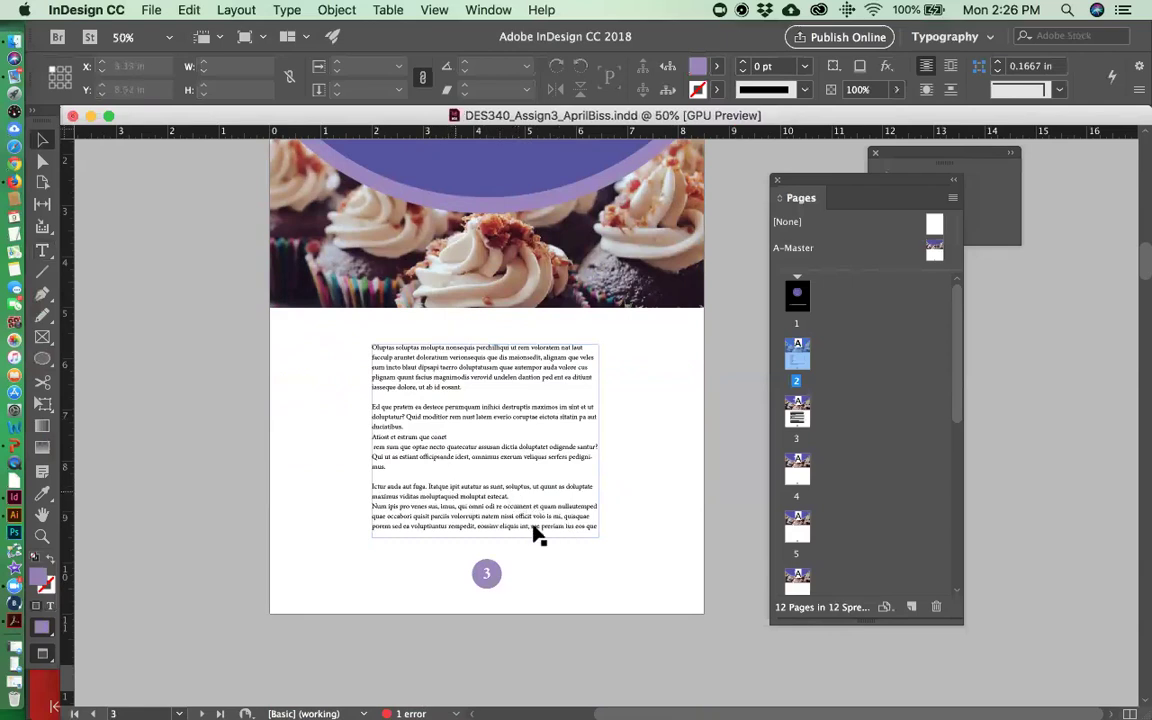
- Switch back to the Normal screen mode to show the guides on the Target Audience page
scroll(537, 535, "down", 1)
scroll(537, 535, "down", 10)
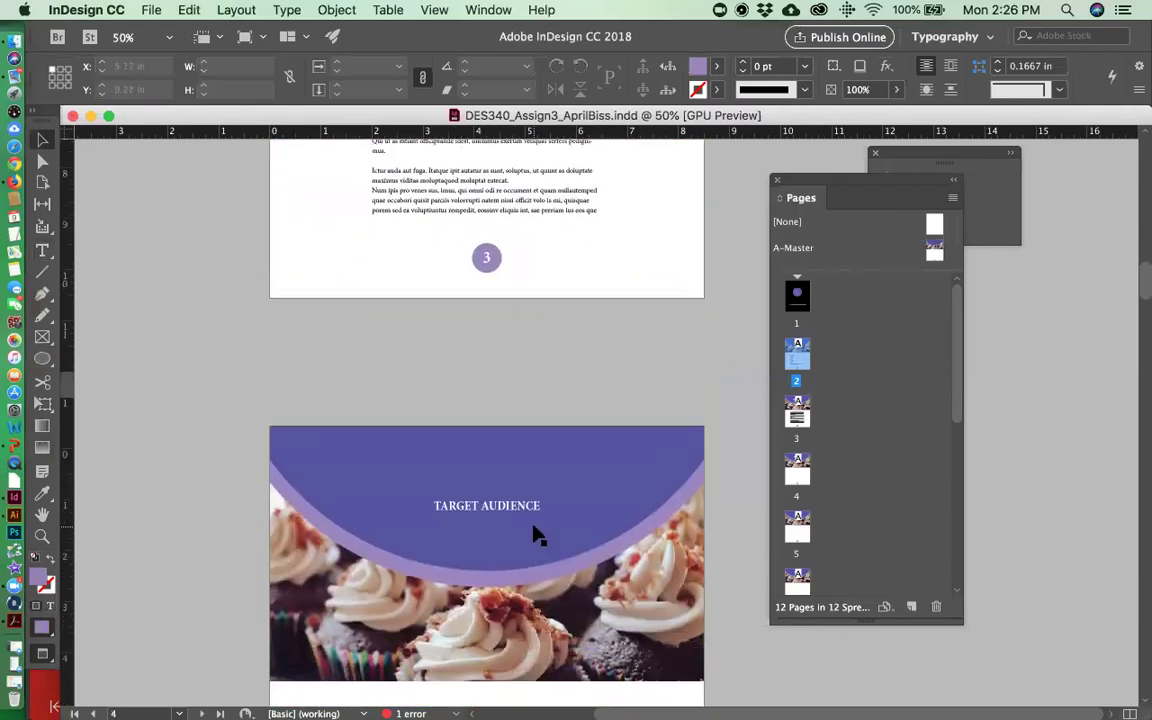
scroll(537, 535, "up", 5)
scroll(537, 535, "down", 2)
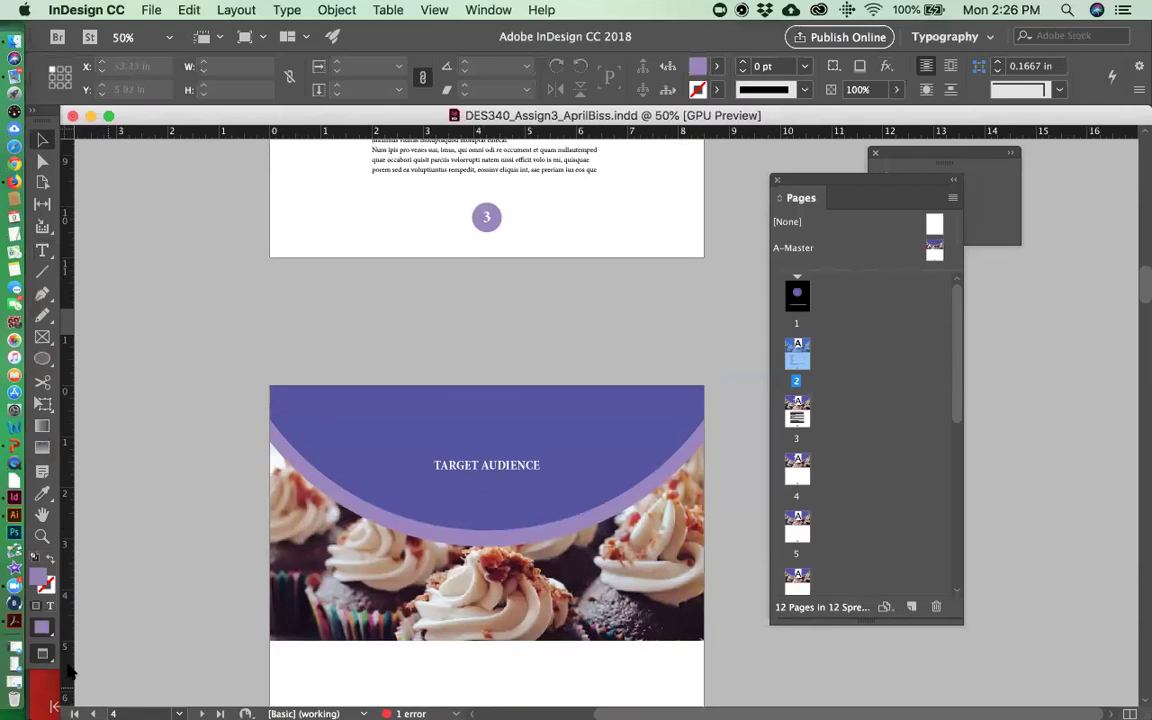
left_click_drag(42, 655, 110, 560)
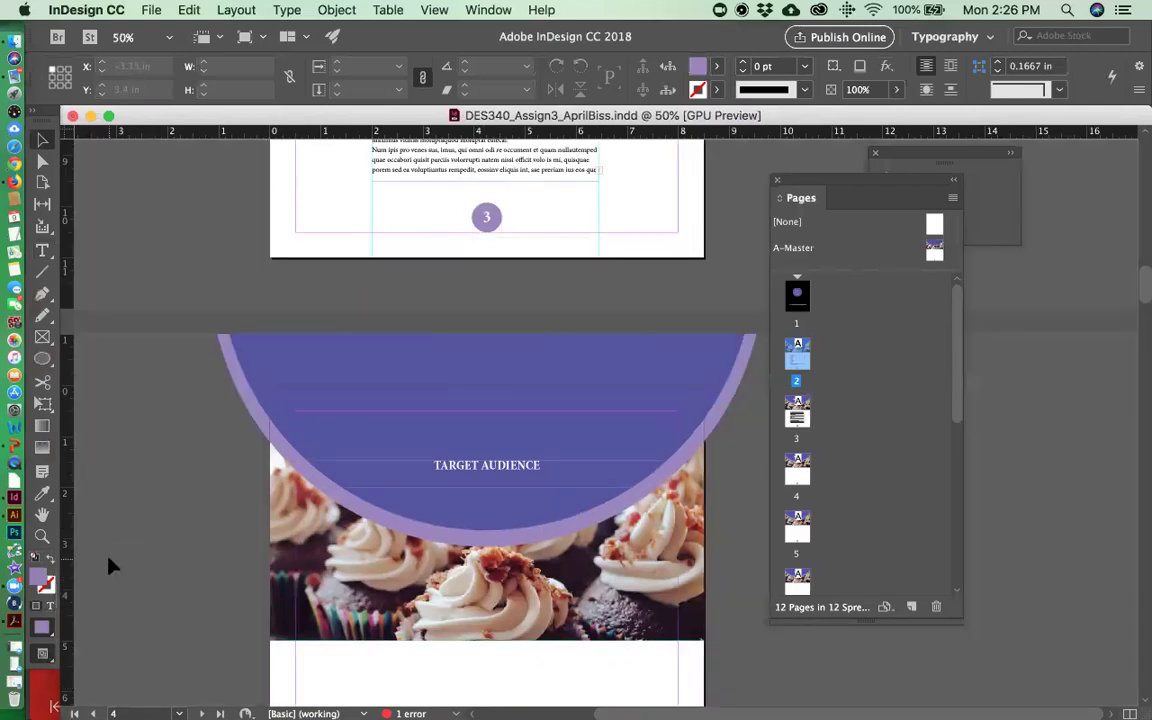
- Place vertical guides at about 2 in and 6.51 in on the Target Audience page
scroll(500, 415, "up", 5)
scroll(330, 411, "down", 10)
left_click_drag(69, 446, 372, 535)
left_click_drag(62, 527, 602, 585)
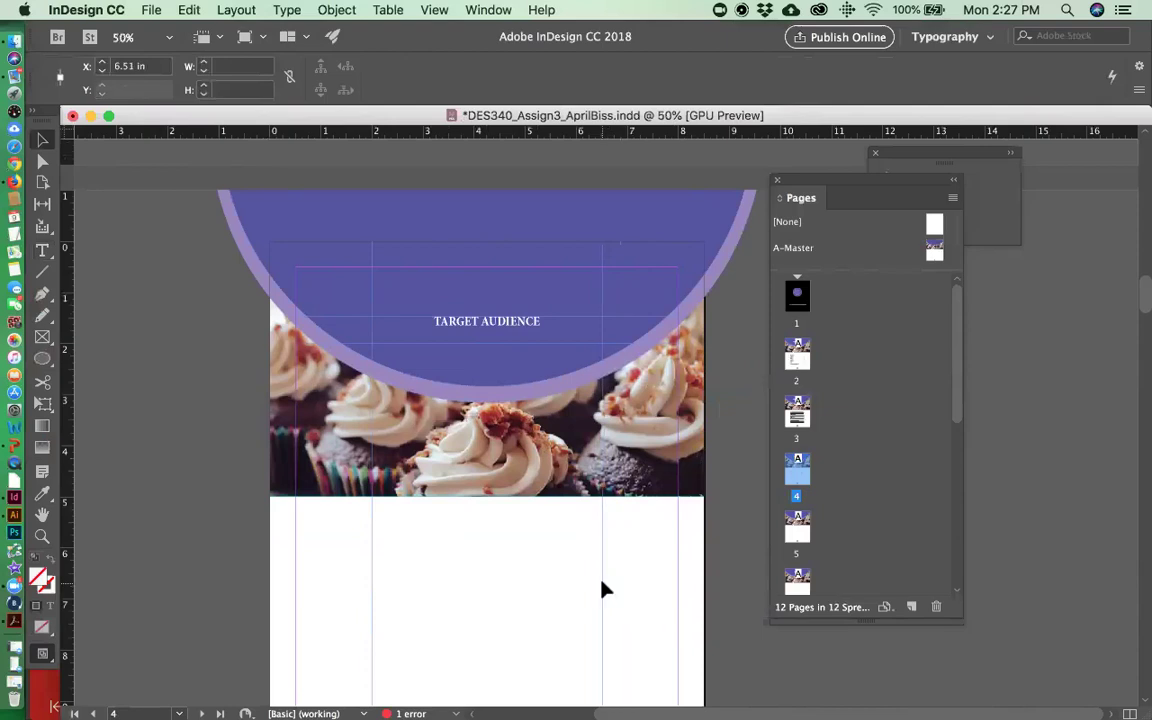
- Copy the Brand Introduction body text frame onto the Target Audience page between the guides and align the second guide with the frame's edge
scroll(571, 594, "up", 5)
left_click(532, 419)
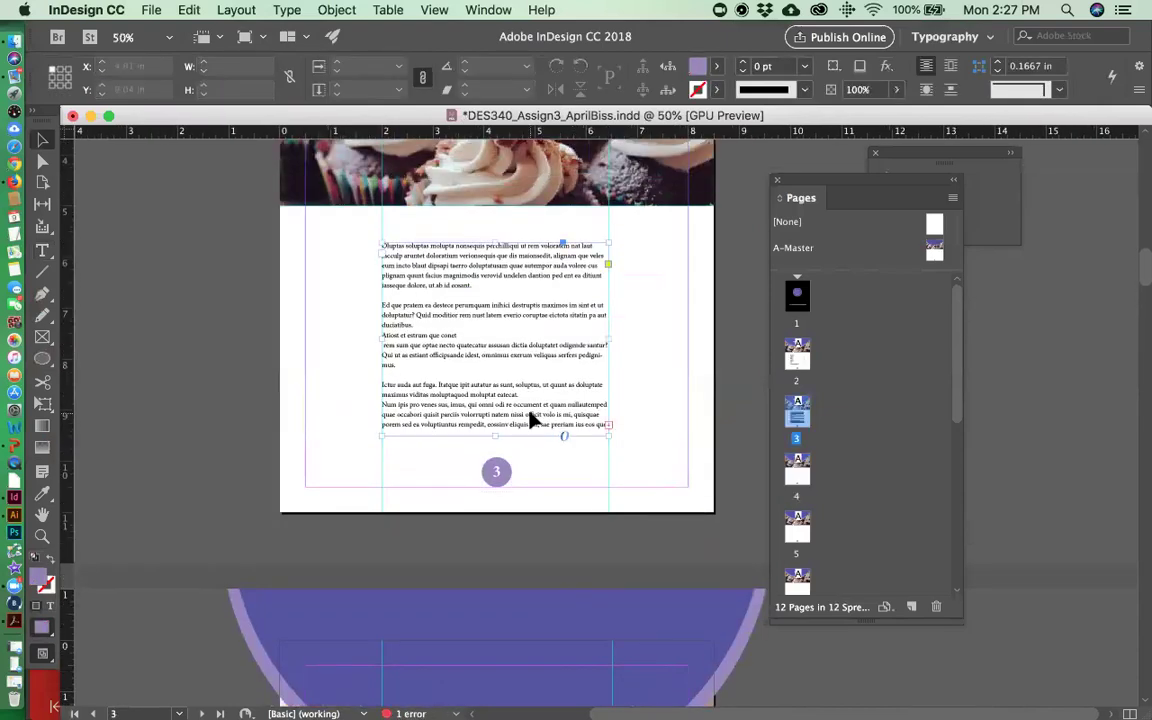
scroll(579, 537, "down", 5)
key("super+v")
left_click_drag(530, 378, 414, 386)
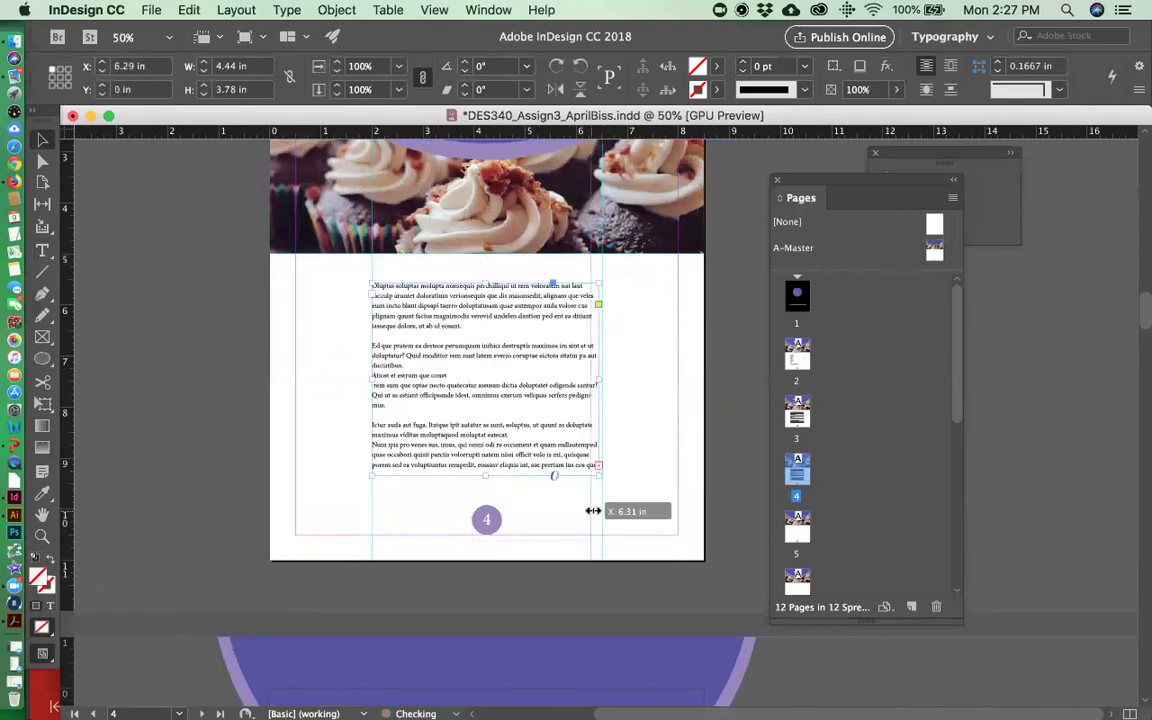
left_click(627, 512)
- Split the Target Audience body text frame into two columns with the preview on, and save the document
left_click(563, 424)
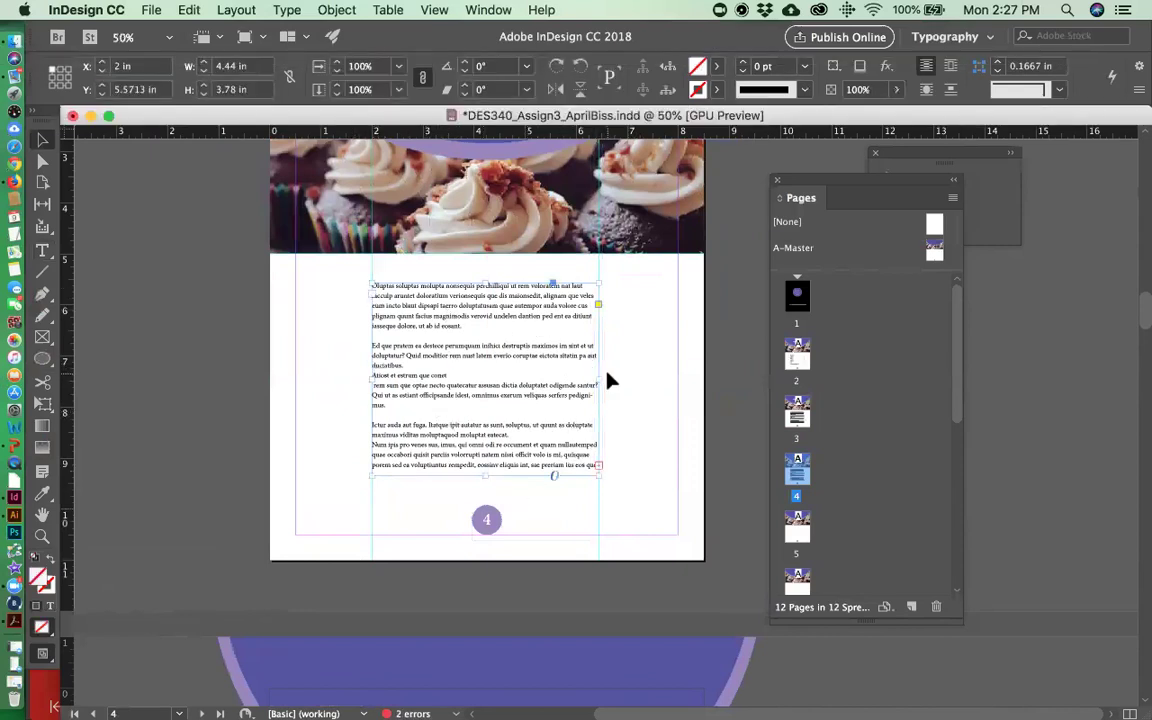
left_click(287, 9)
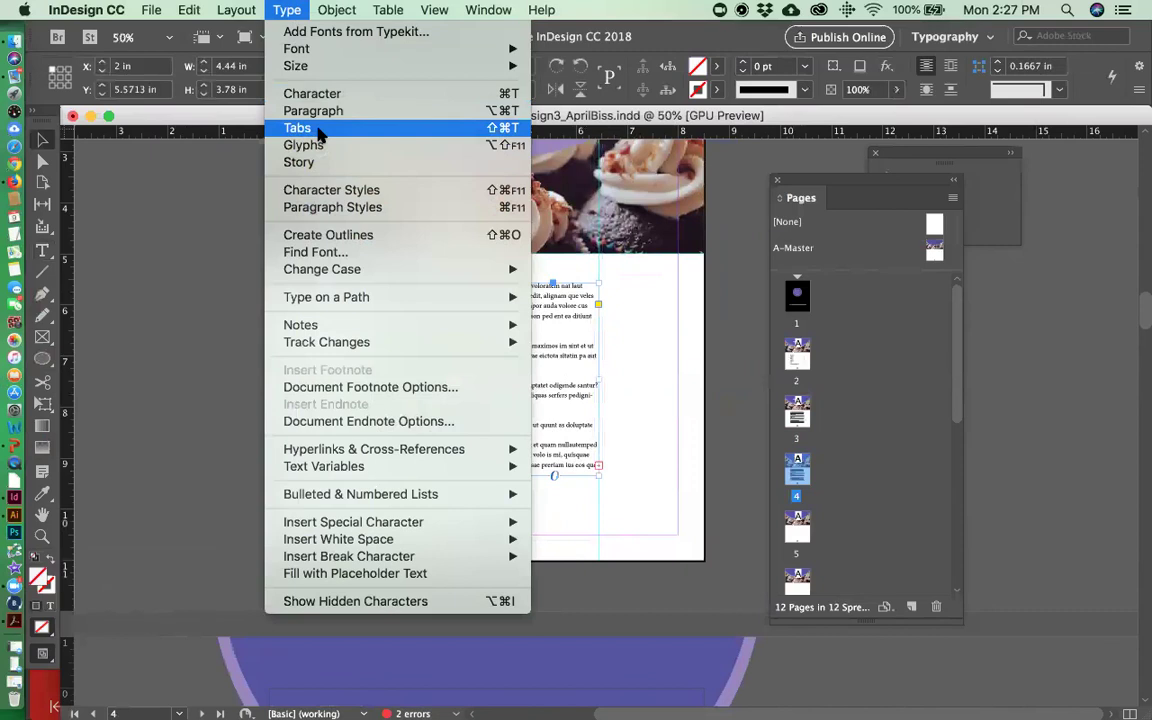
mouse_move(336, 273)
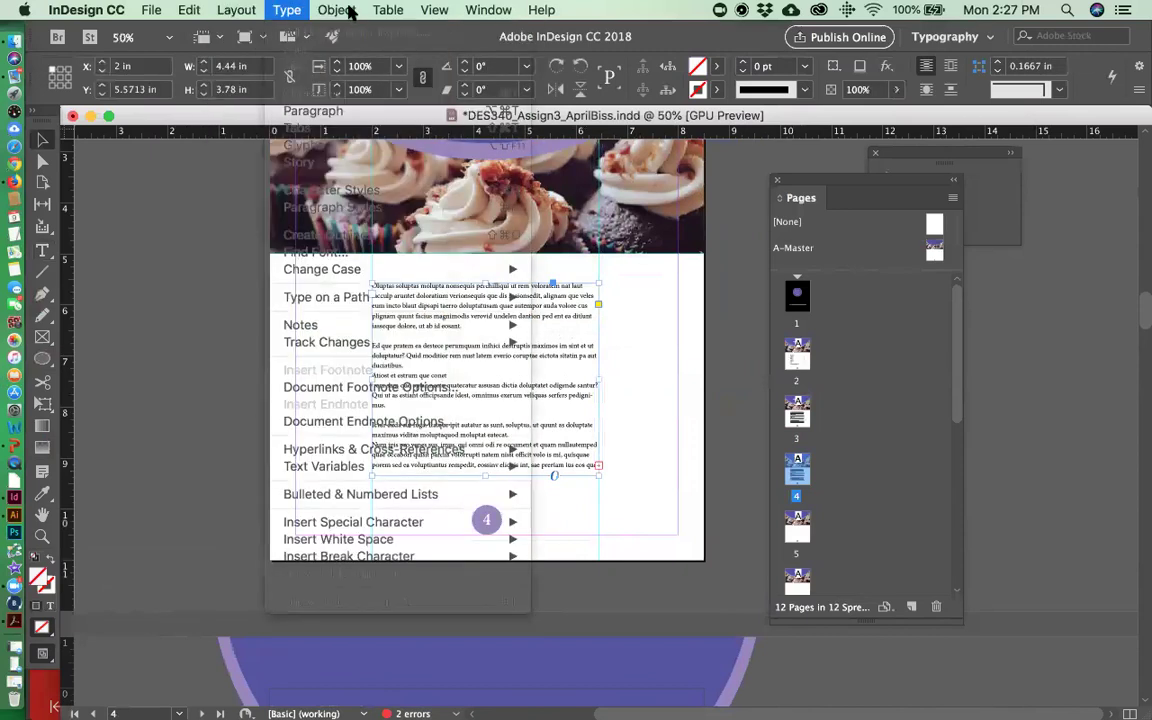
mouse_move(348, 10)
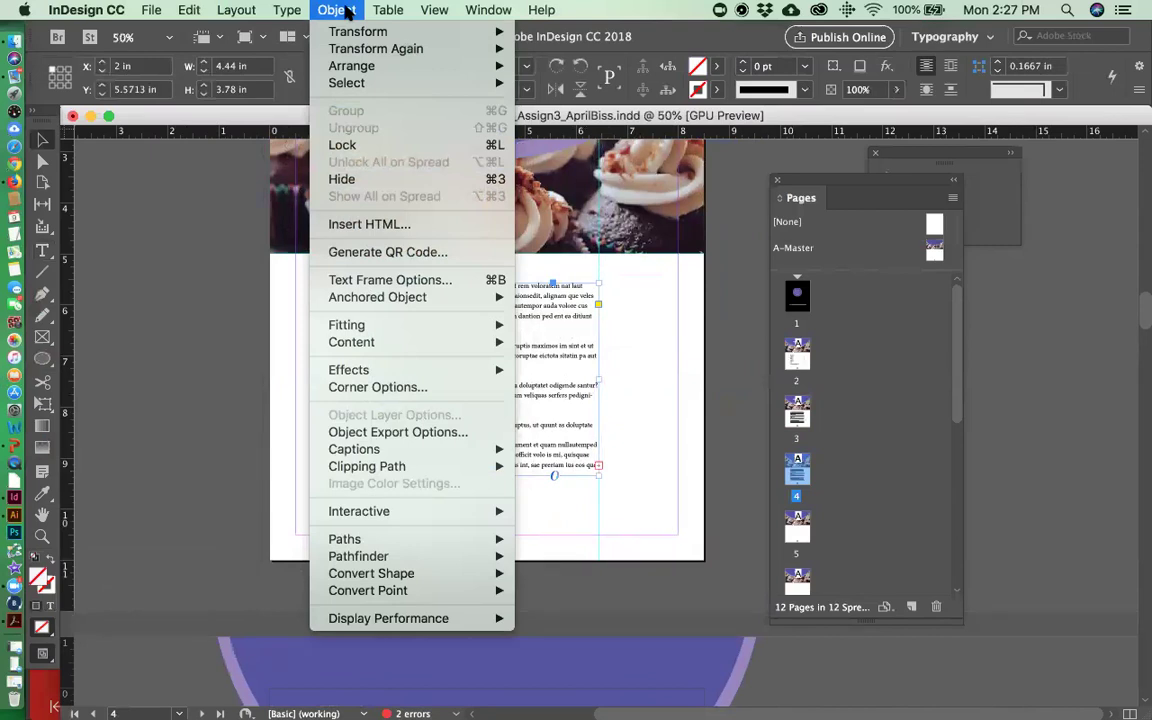
left_click(378, 281)
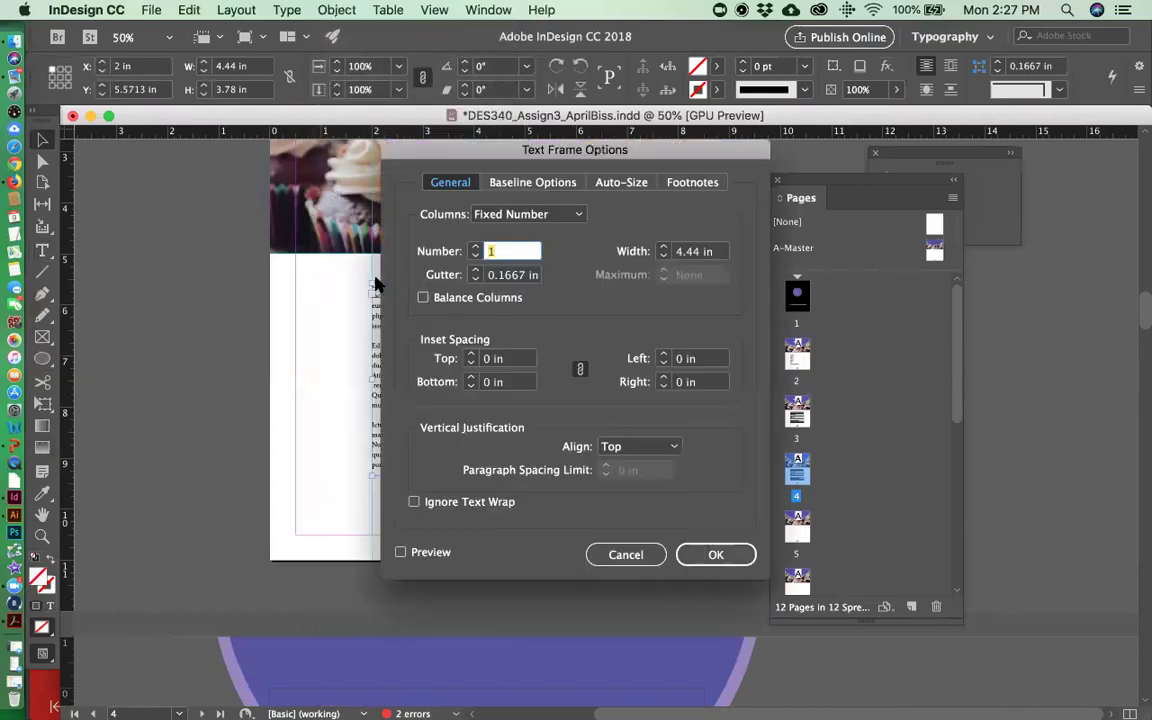
left_click_drag(463, 157, 668, 170)
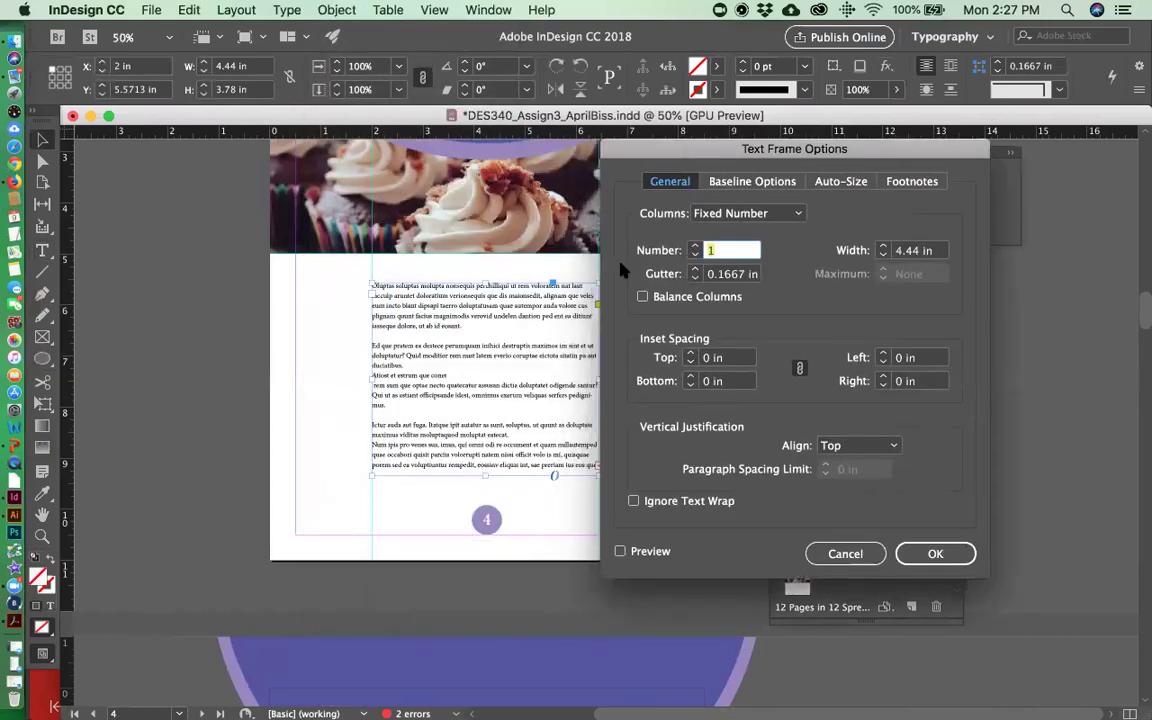
left_click(694, 248)
left_click(620, 551)
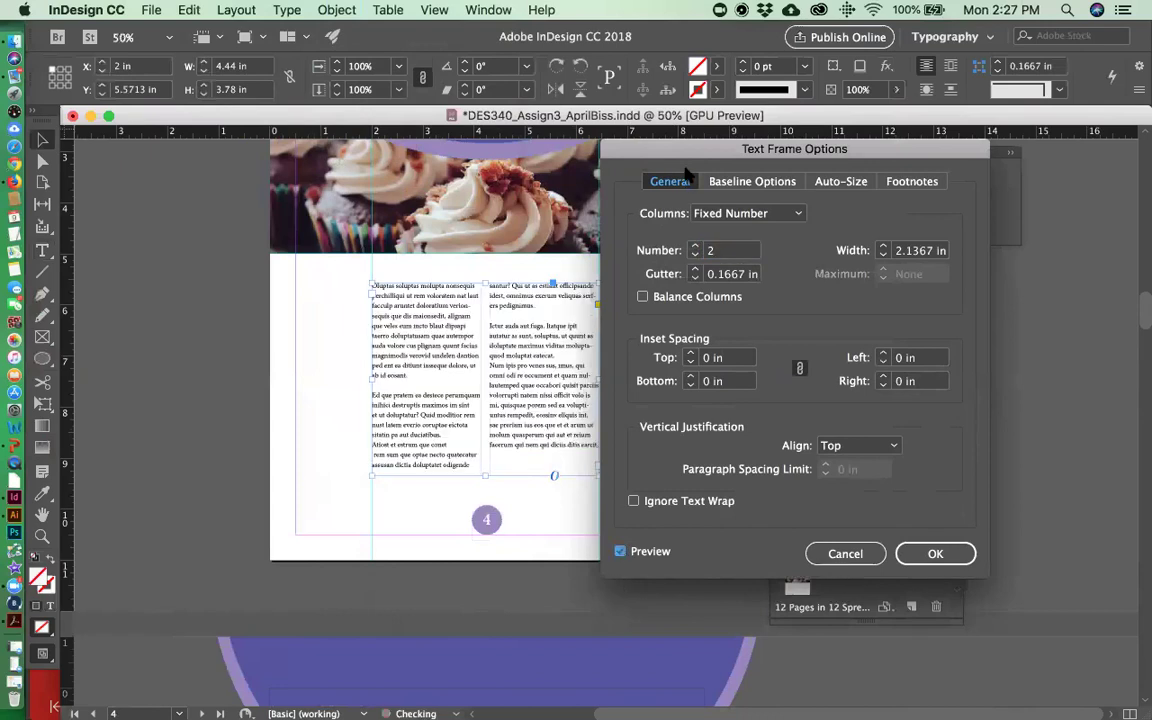
left_click_drag(640, 148, 408, 156)
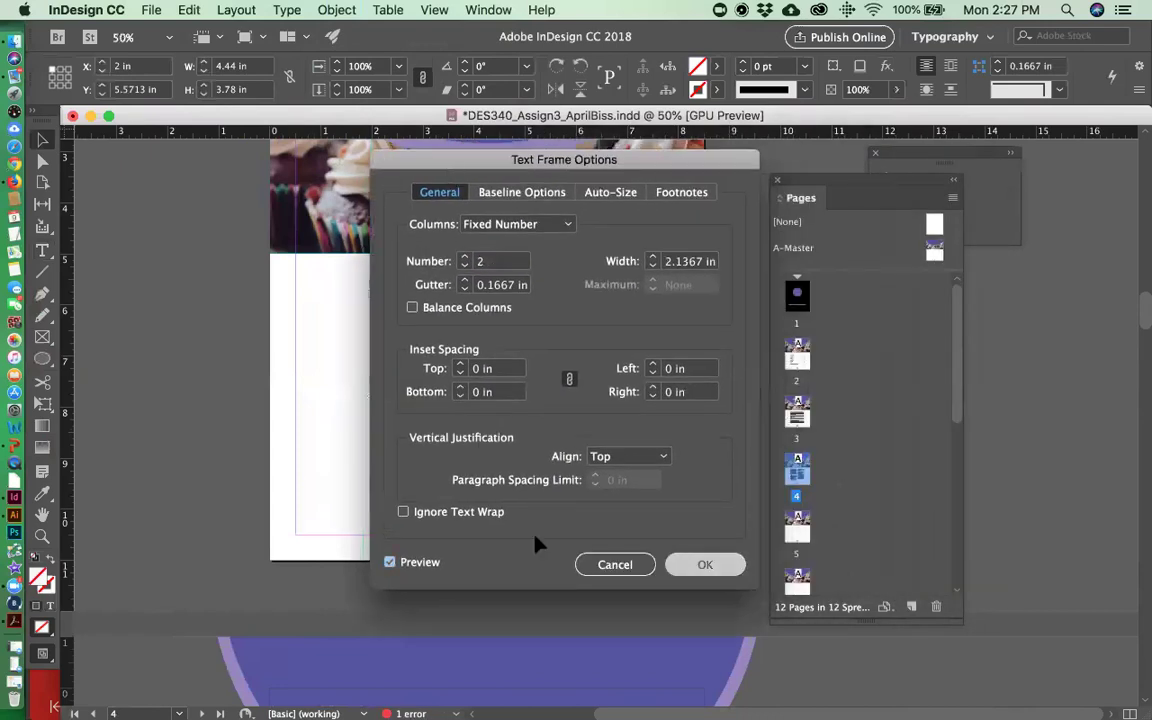
key("Return")
left_click(378, 620)
key("cmd+s")
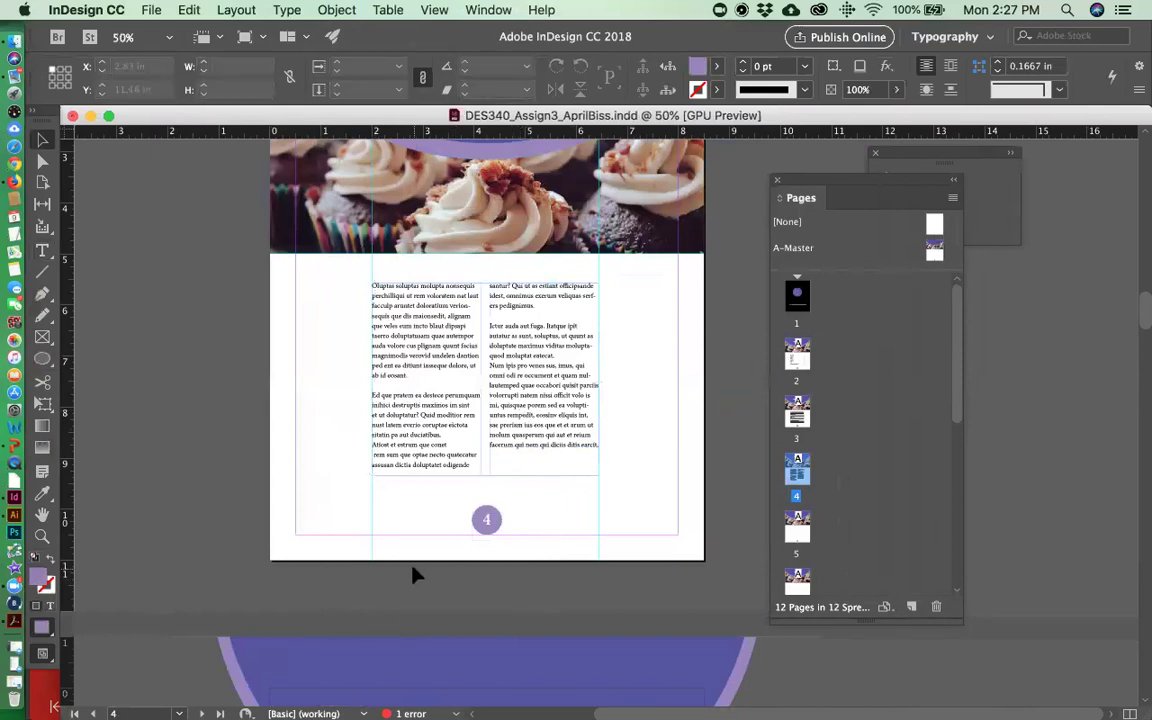
- Copy the two-column text frame onto the Personality page and align it with a new vertical guide at 2 in
scroll(417, 574, "up", 3)
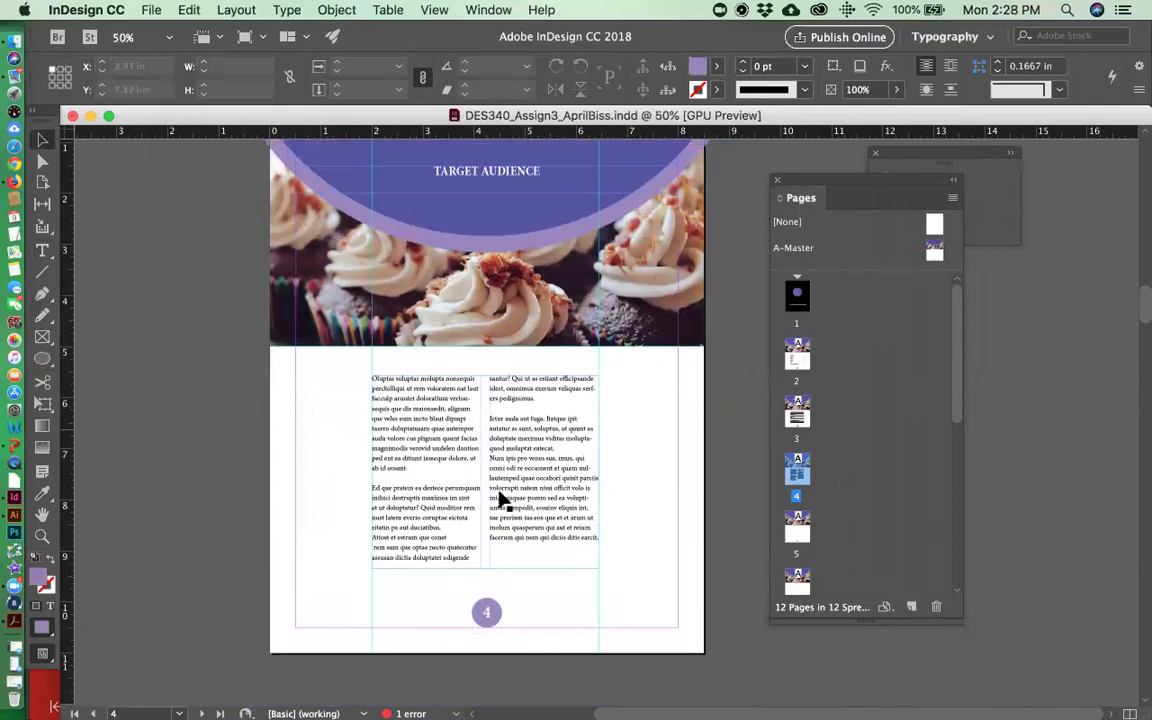
scroll(485, 510, "down", 4)
scroll(487, 512, "down", 12)
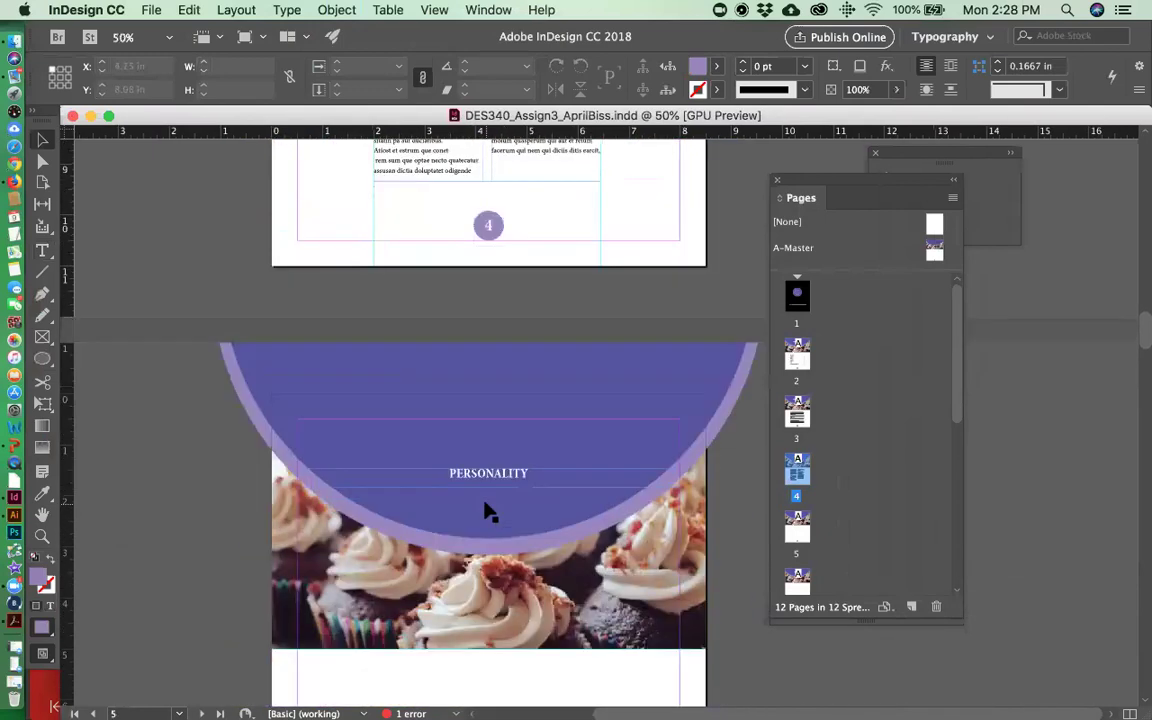
scroll(487, 512, "up", 6)
scroll(500, 450, "up", 6)
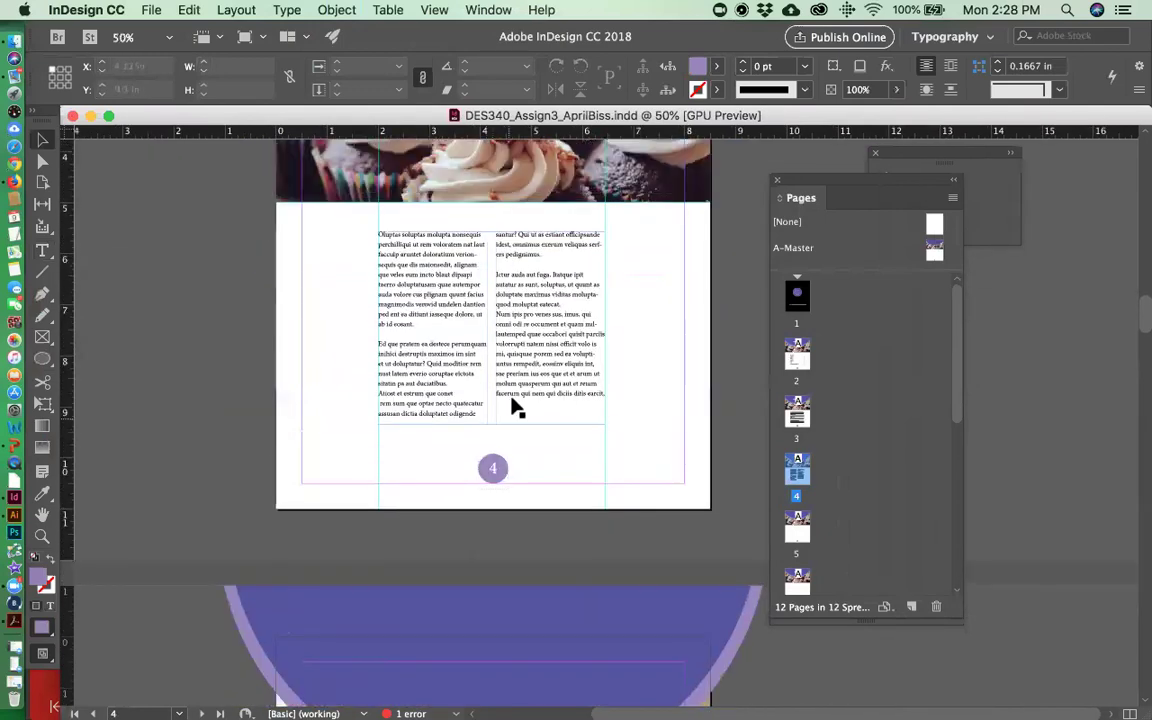
left_click(512, 400)
scroll(512, 400, "down", 15)
scroll(515, 400, "down", 4)
key("cmd+v")
left_click_drag(480, 370, 391, 285)
left_click_drag(73, 313, 373, 316)
left_click_drag(442, 325, 426, 317)
- Nudge the Target Audience text frame down to Y 5.5851 in and copy its Y value
scroll(426, 317, "up", 10)
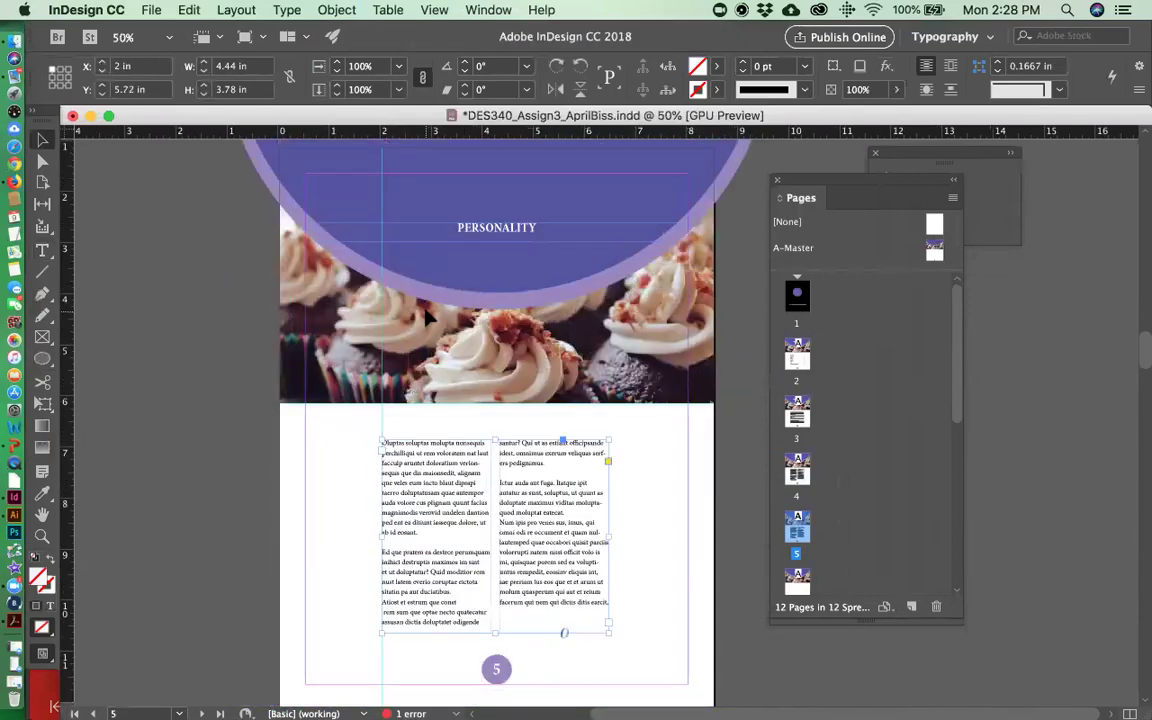
left_click(432, 293)
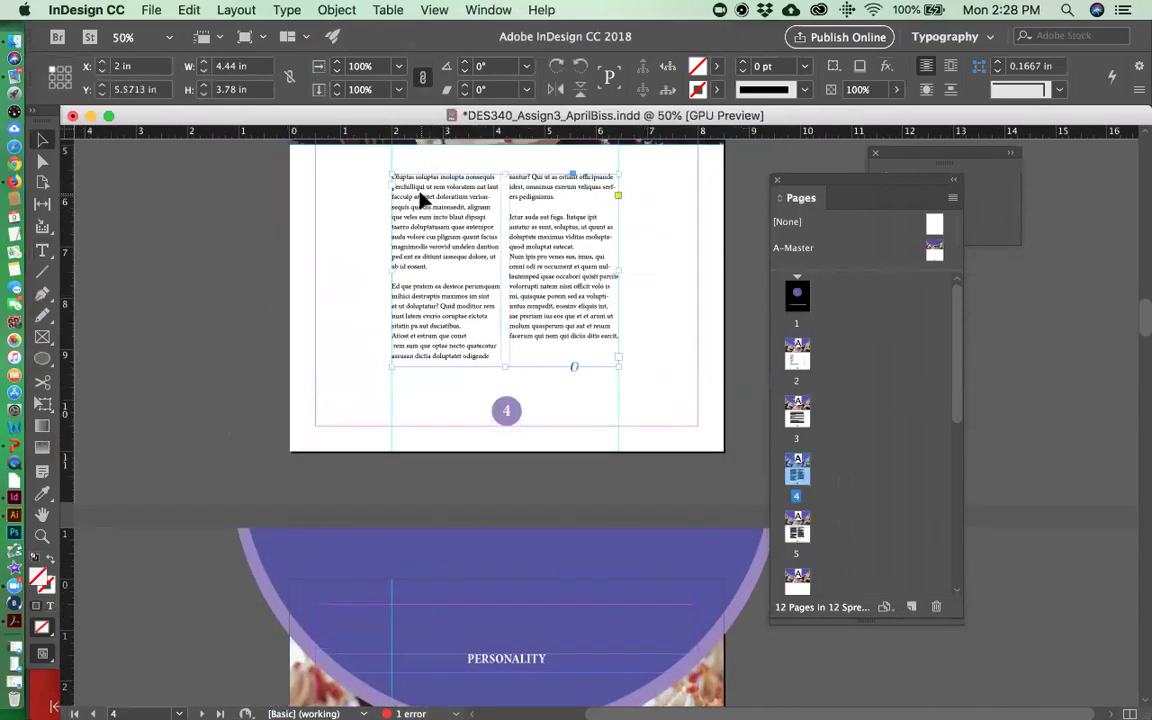
key("Down")
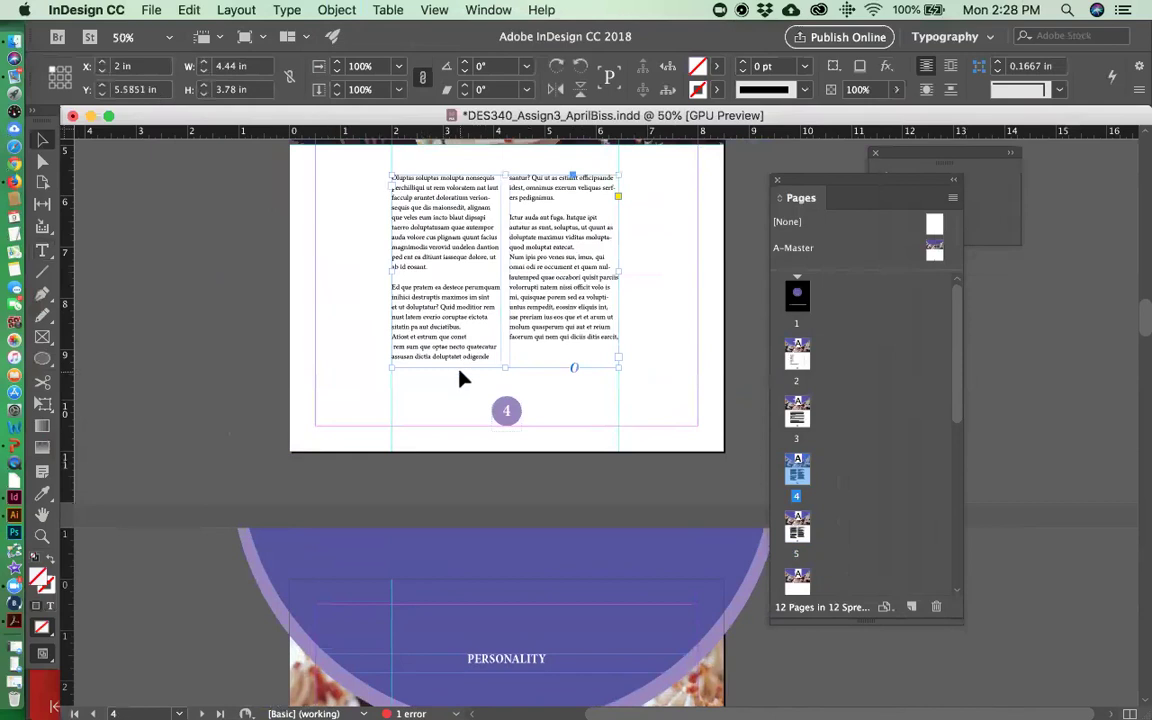
left_click(88, 90)
key("ctrl+c")
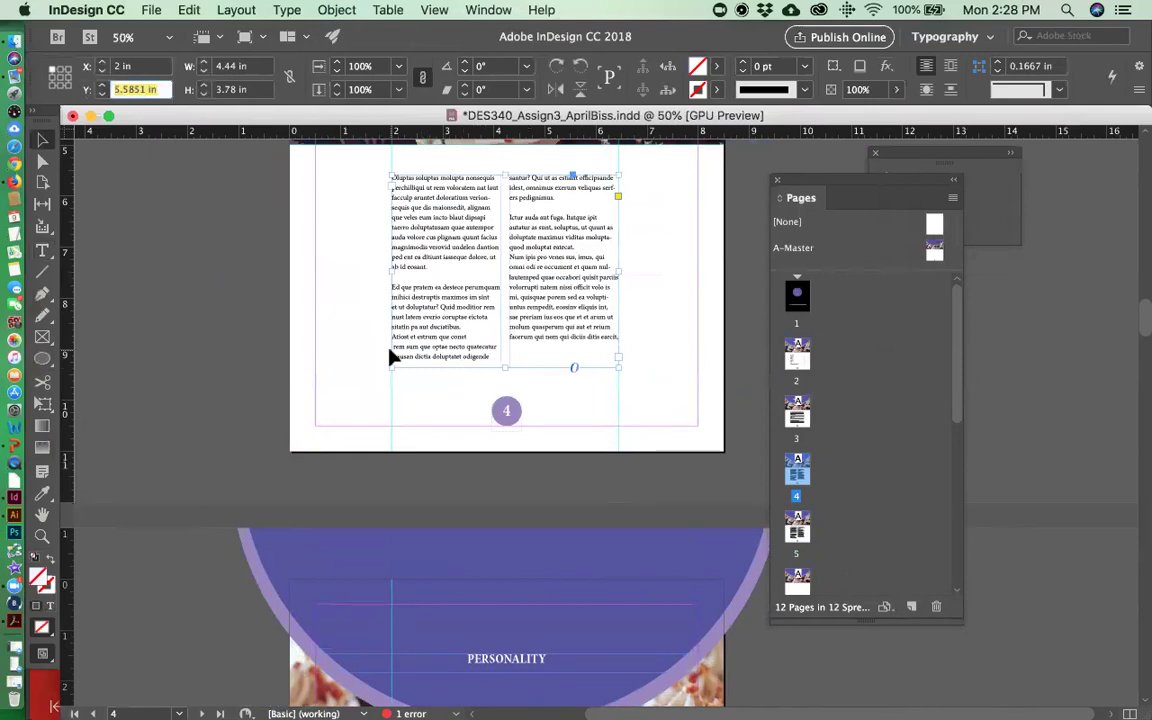
- Set the Personality text frame's Y position to the copied 5.5851 in and save the document
scroll(393, 357, "down", 10)
left_click(442, 514)
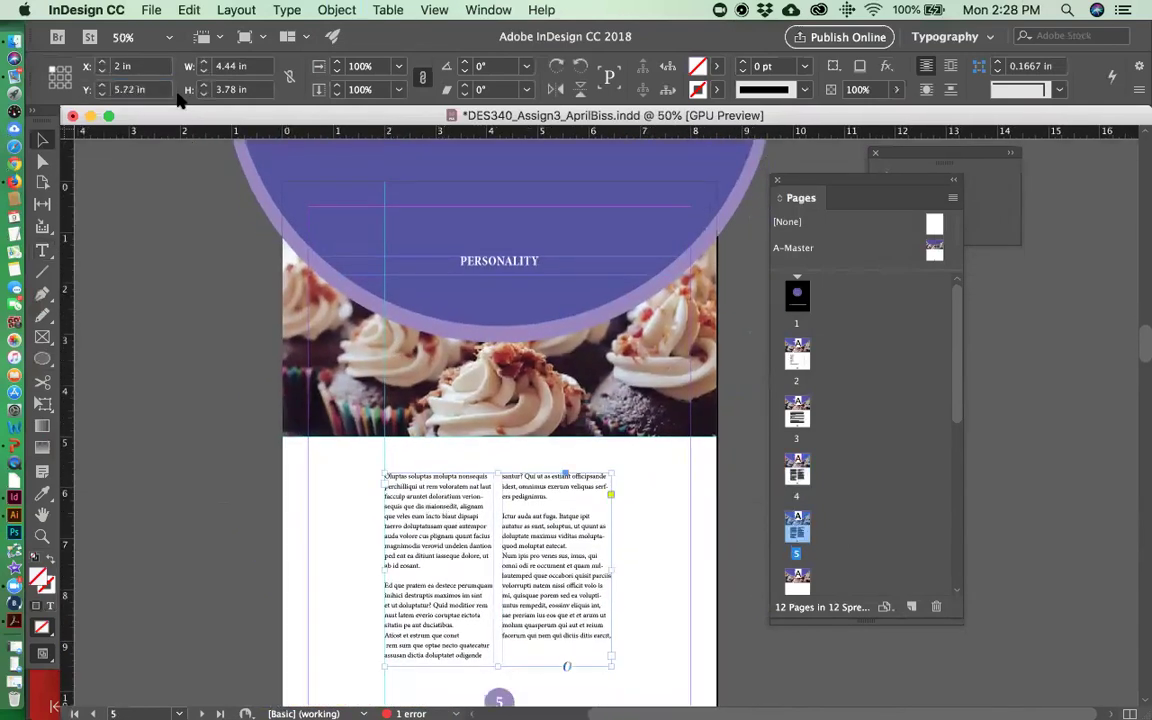
left_click(86, 90)
key("ctrl+v")
key("Return")
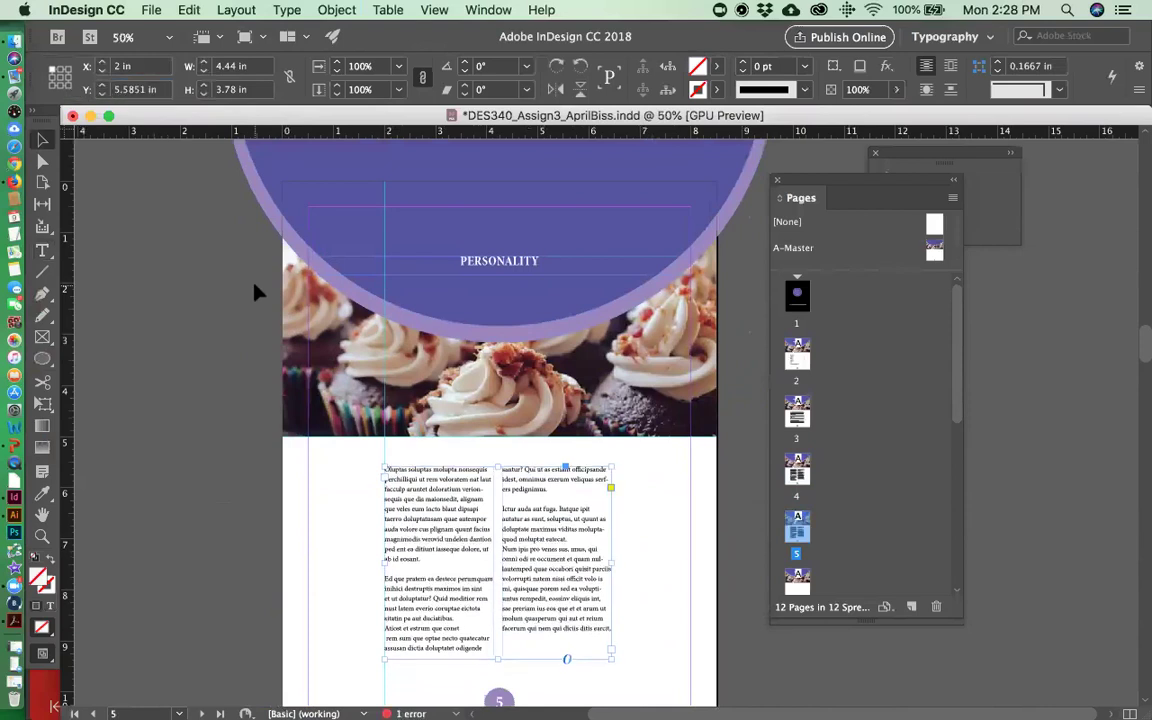
key("super+s")
- Place vertical guides at about 1.97 in and 6.47 in on the Color Palette page
scroll(445, 442, "up", 5)
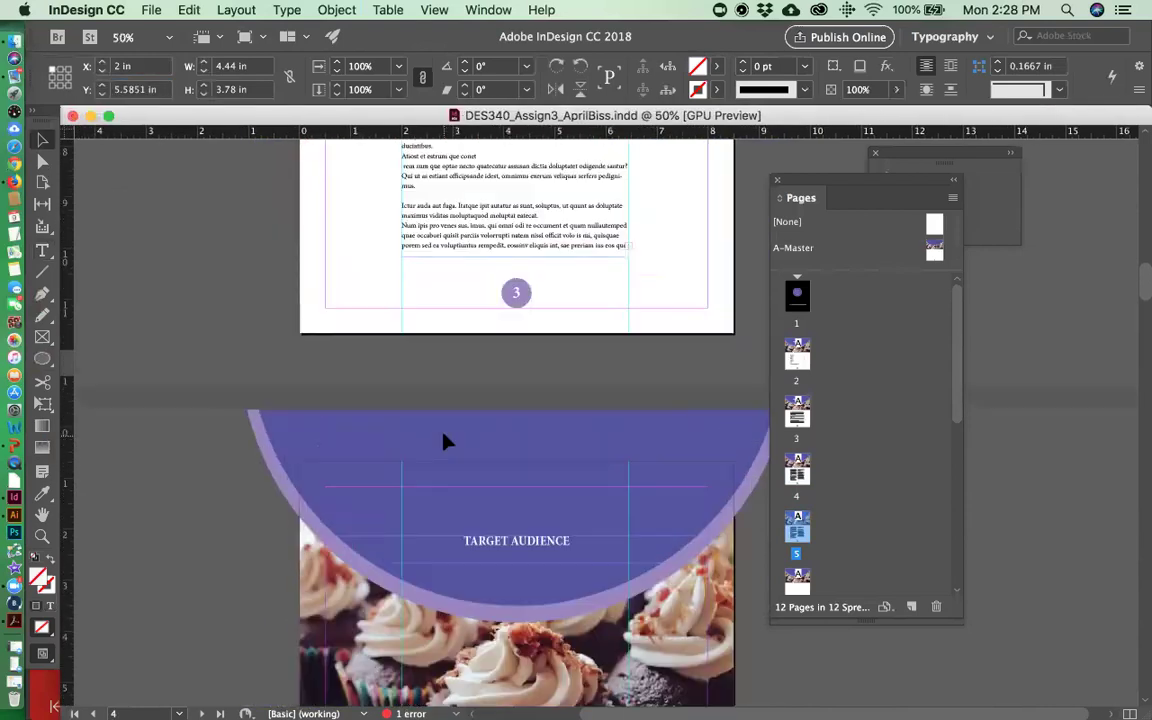
scroll(447, 442, "up", 3)
scroll(344, 375, "down", 20)
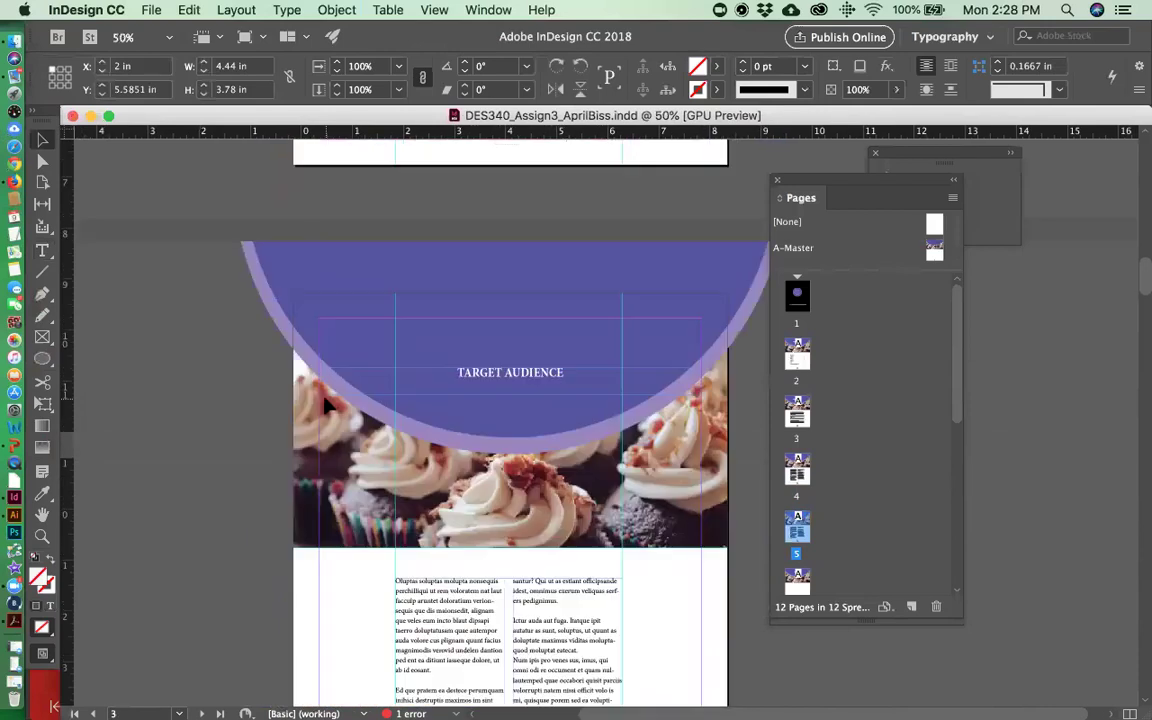
scroll(326, 405, "down", 15)
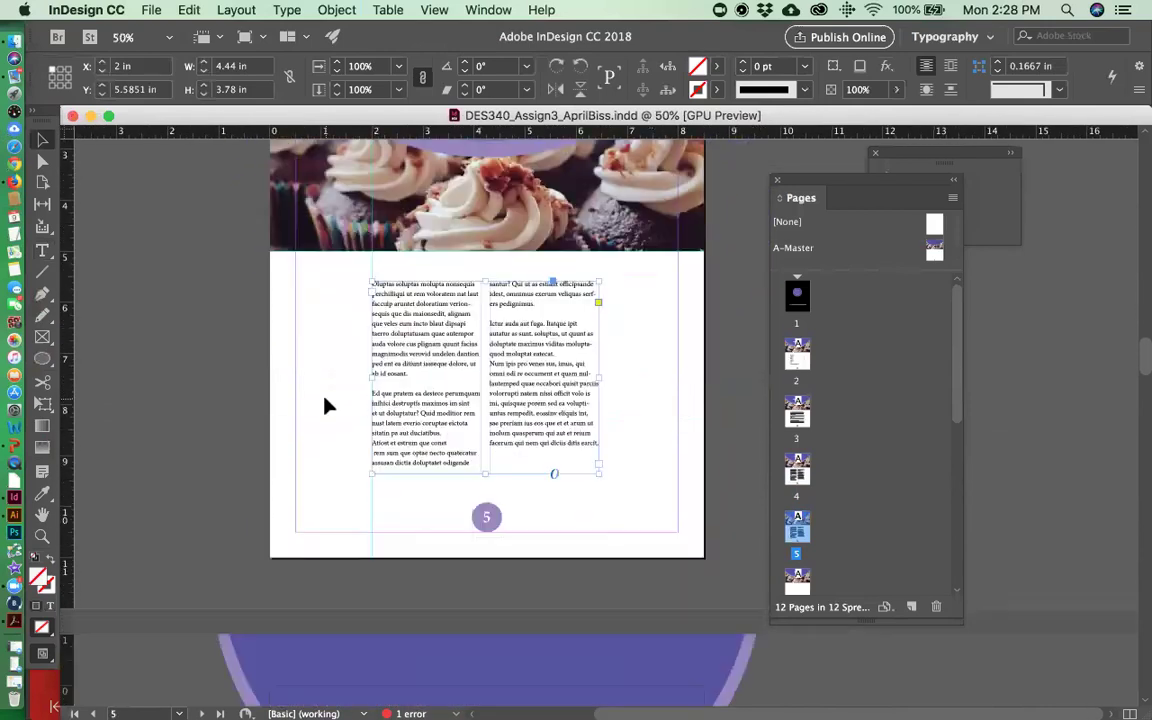
scroll(326, 405, "down", 5)
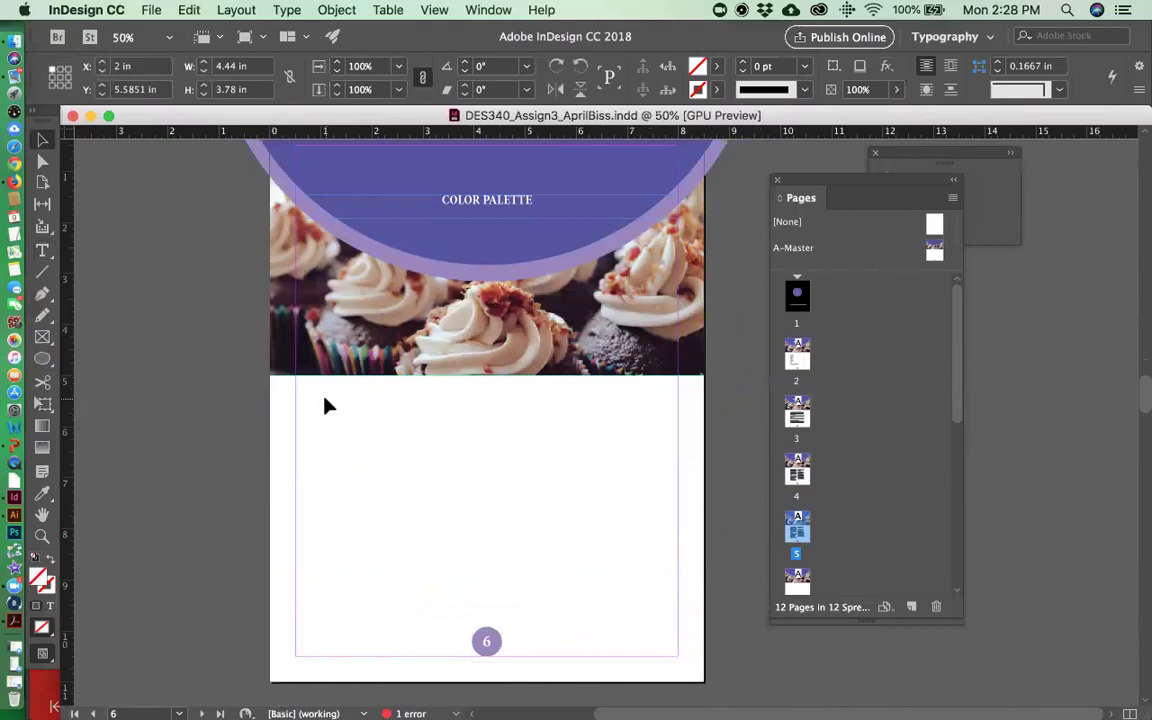
left_click(42, 358)
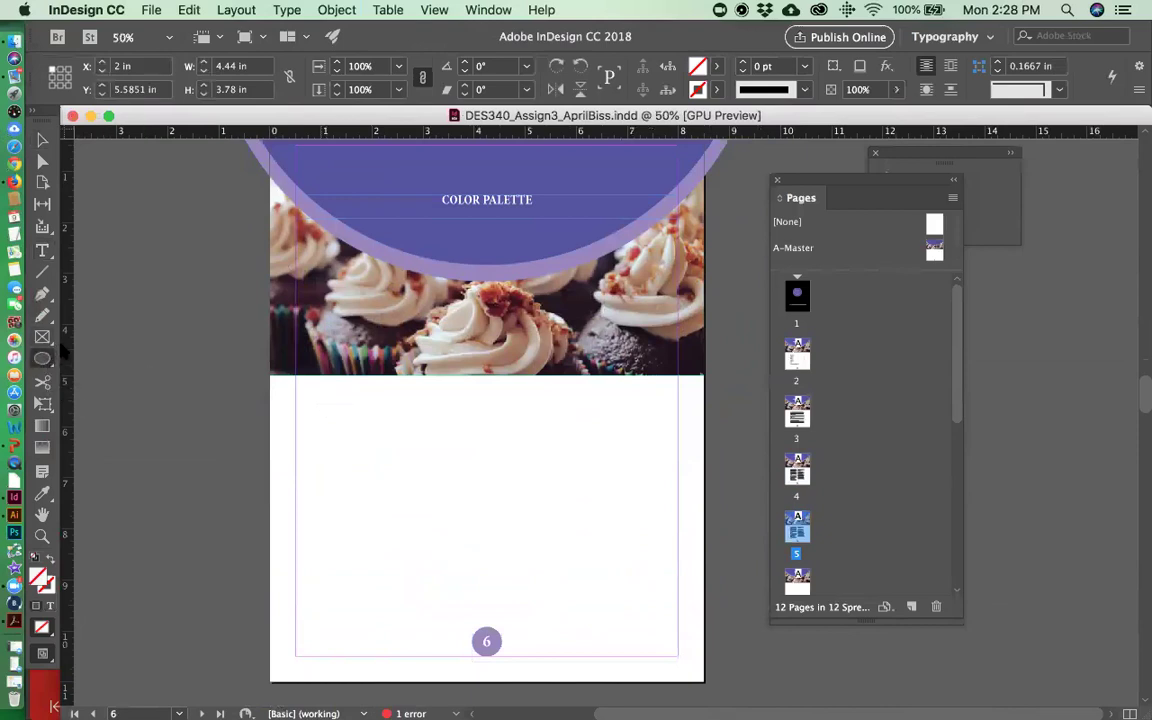
left_click_drag(70, 325, 370, 390)
left_click_drag(68, 440, 601, 434)
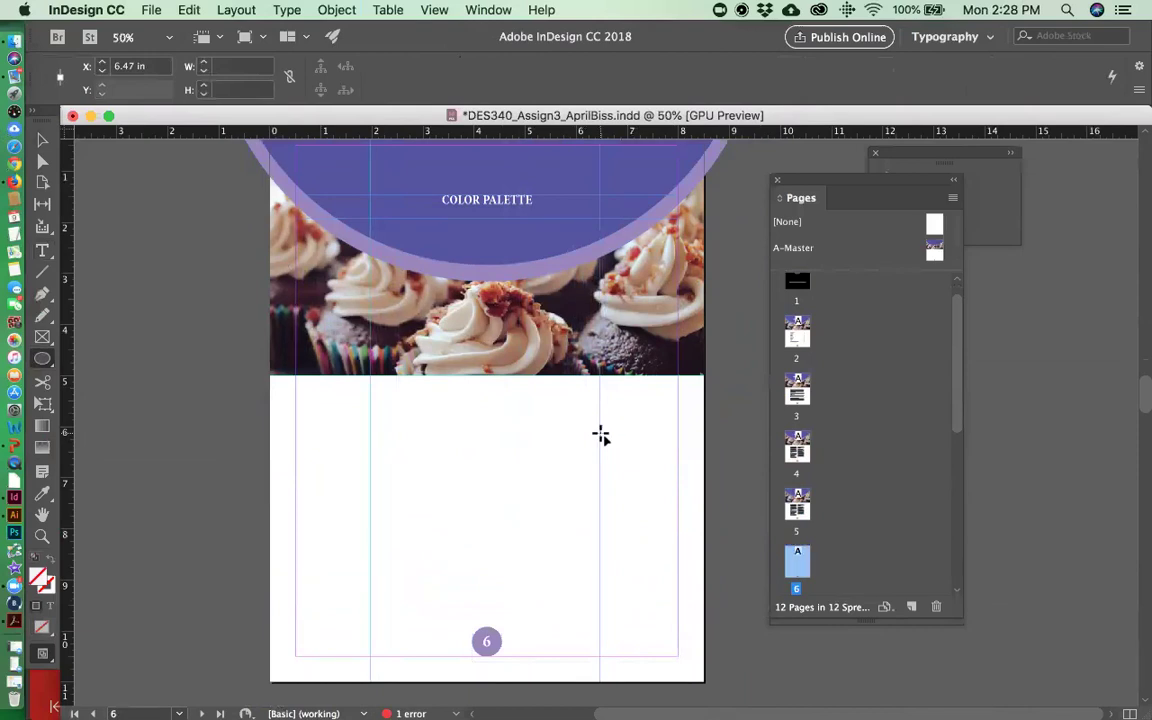
key("v")
- Draw a lavender circle about 1.14 in wide on the Color Palette page, duplicate it below, and align both with the first guide
key("l")
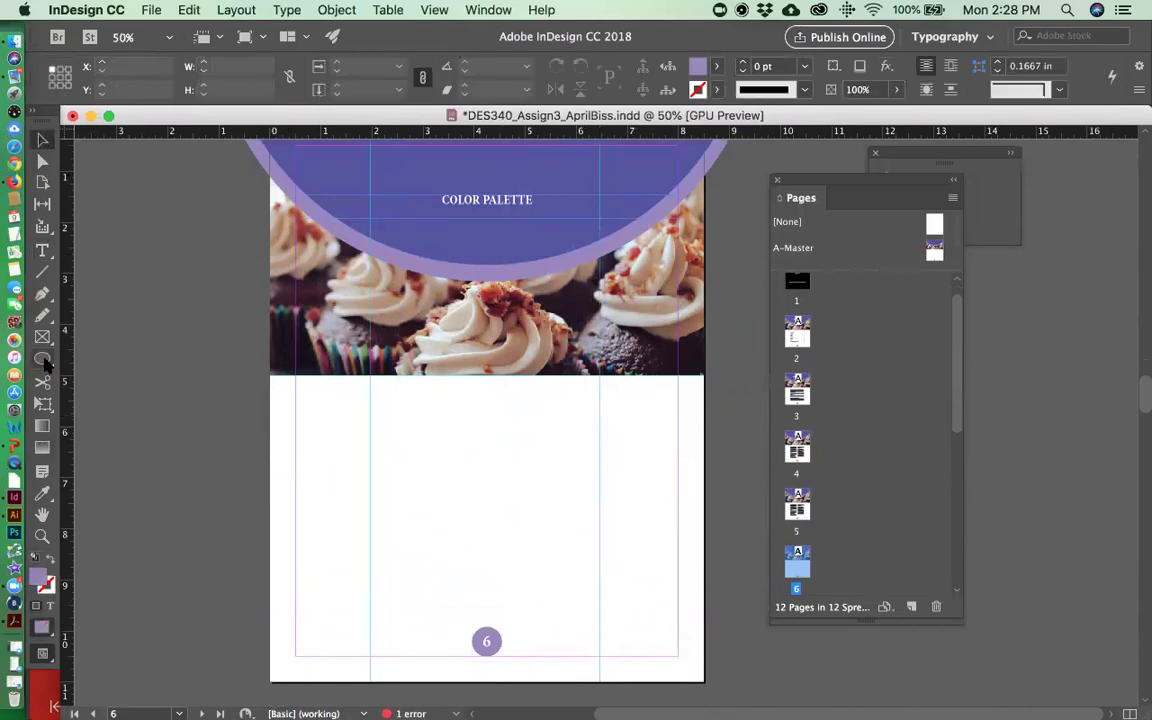
left_click_drag(450, 393, 527, 452)
key("v")
left_click_drag(485, 406, 391, 549)
left_click_drag(468, 450, 389, 467)
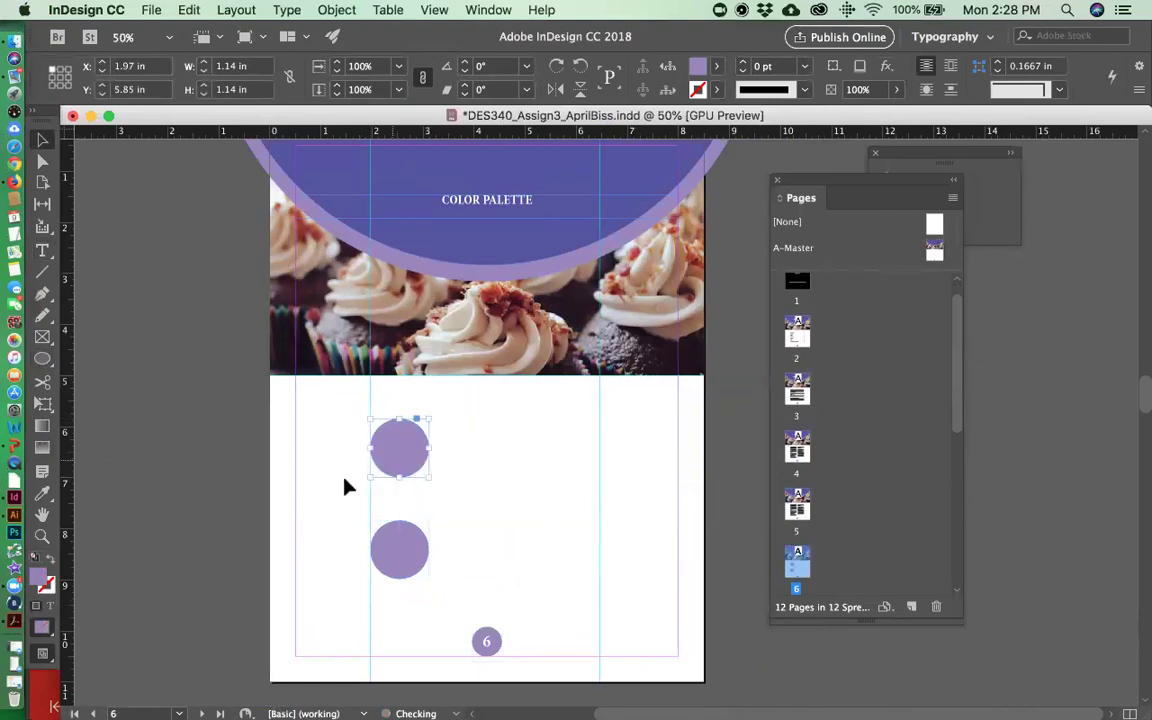
left_click(347, 483)
- Sample the dark purple of the header circle with the Eyedropper and apply it to the upper swatch circle
left_click(42, 494)
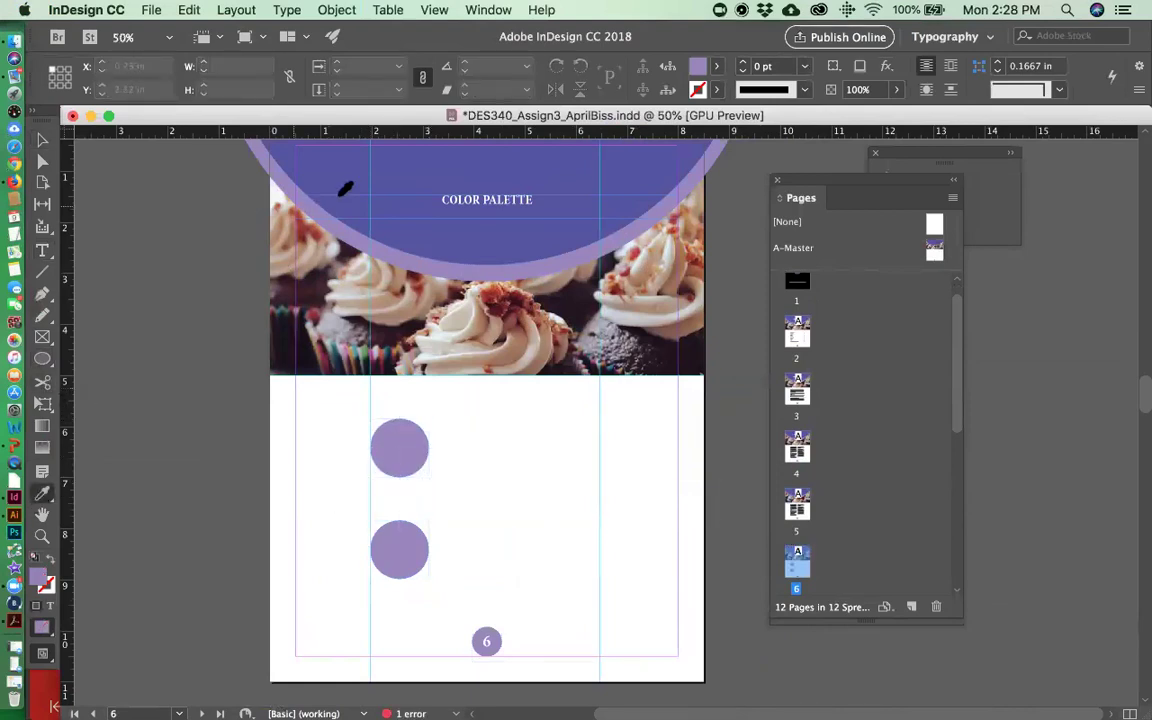
left_click(342, 174)
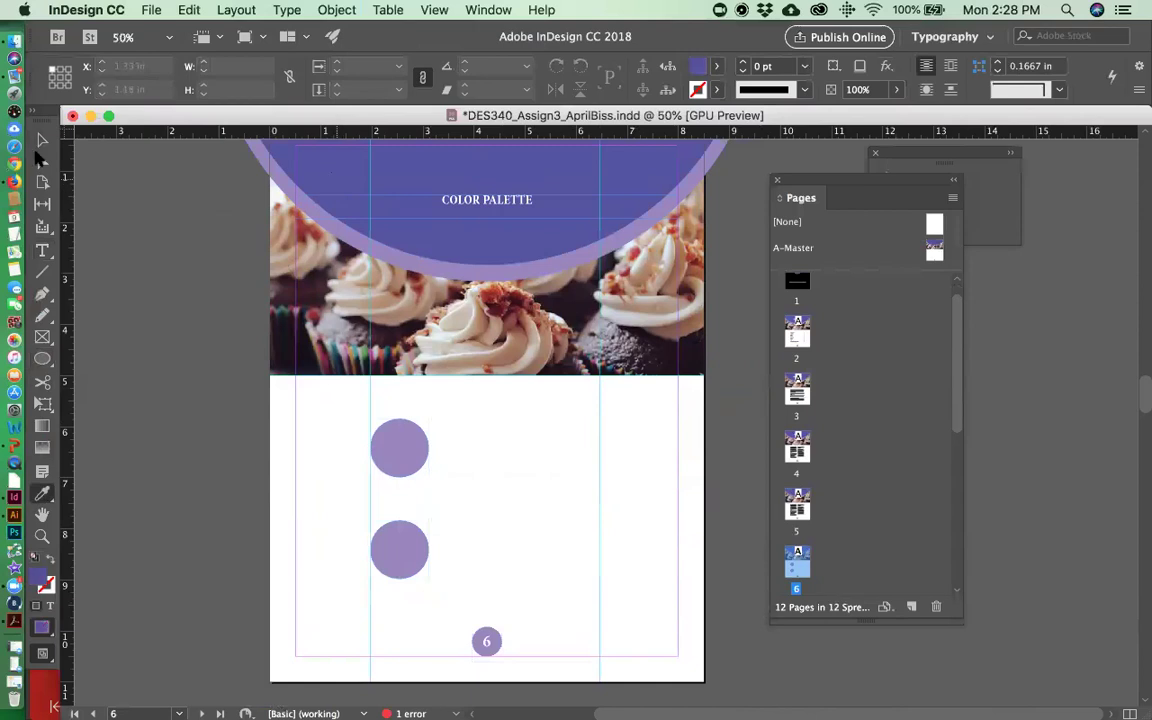
left_click(413, 452)
left_click(40, 141)
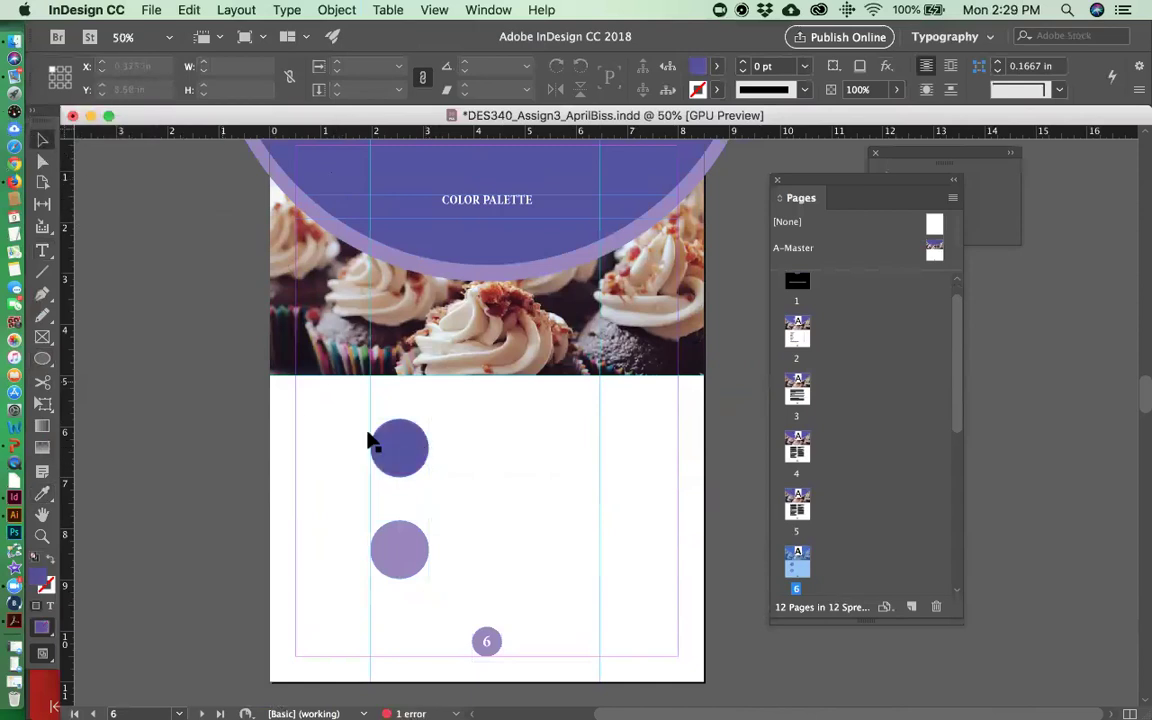
- Move the dark purple swatch circle down to about Y 6 in and save the document
left_click(427, 458)
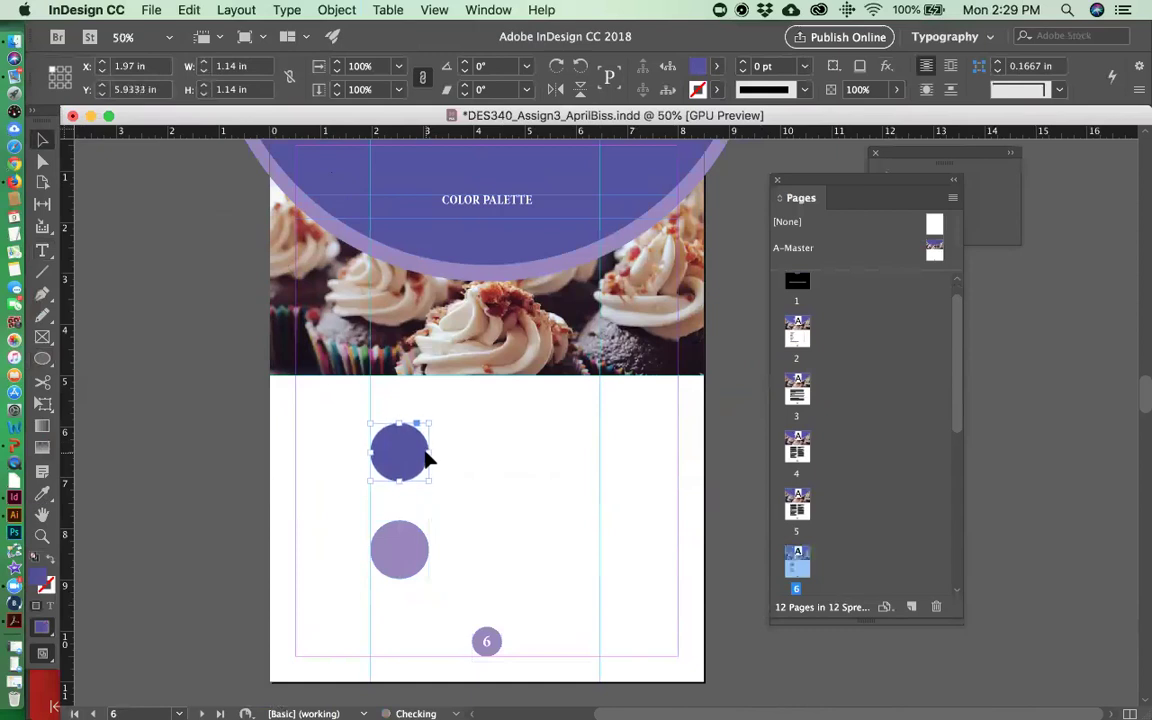
left_click_drag(427, 458, 427, 464)
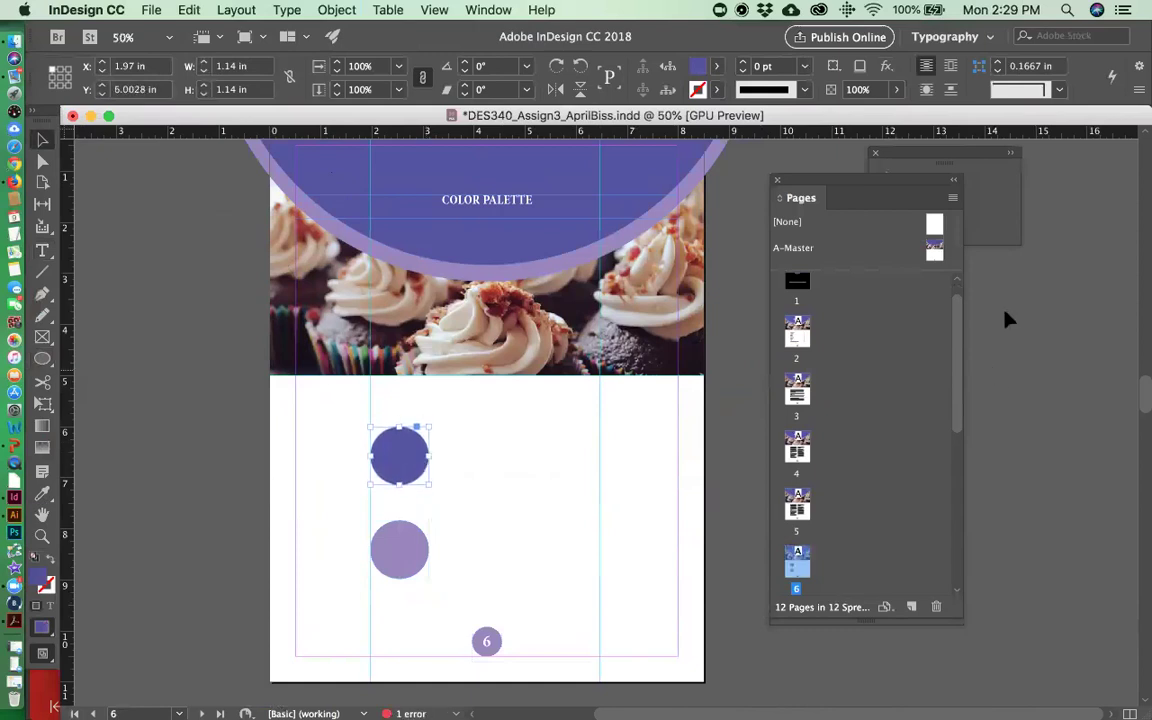
left_click(748, 177)
key("super+s")
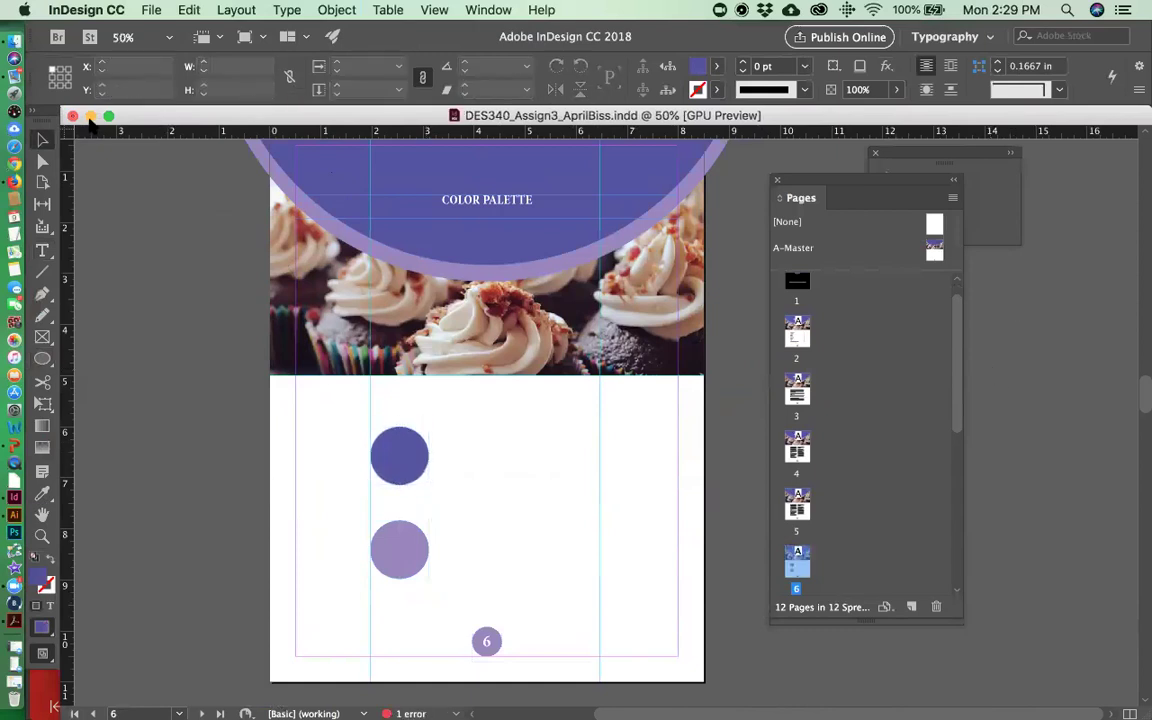
- Clear the document, browser and NEW folder windows off the screen and move the presentation window aside to expose the desktop files
left_click(73, 115)
left_click(141, 253)
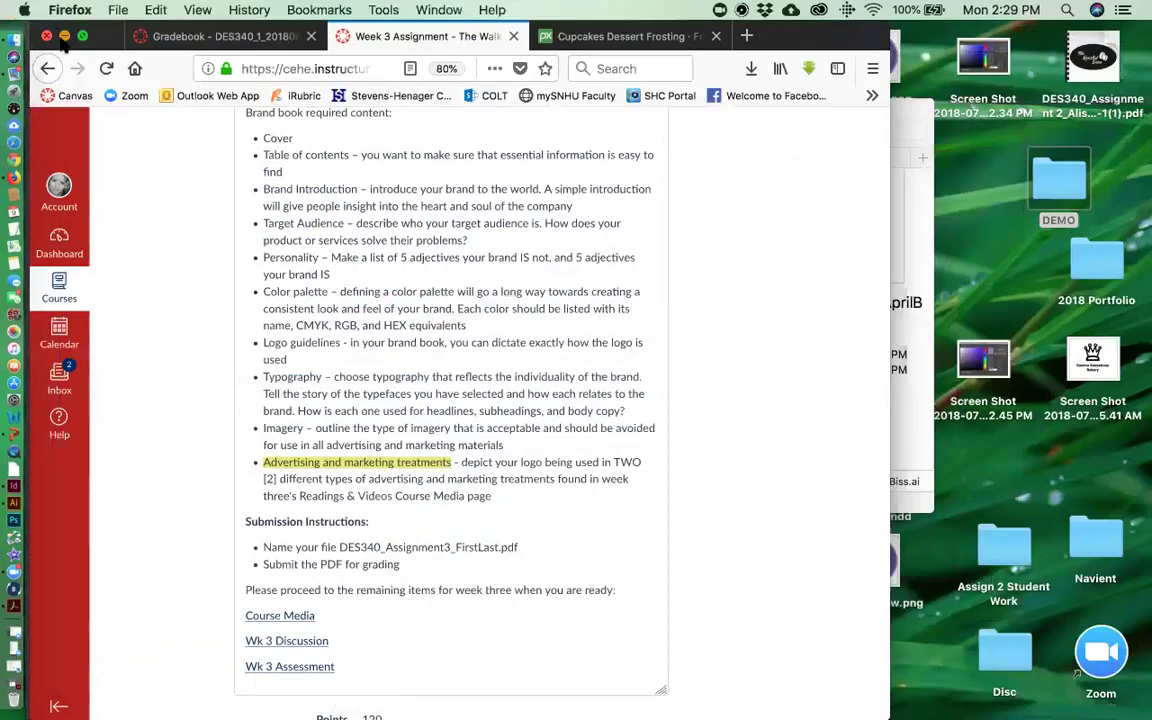
left_click(57, 37)
left_click(57, 37)
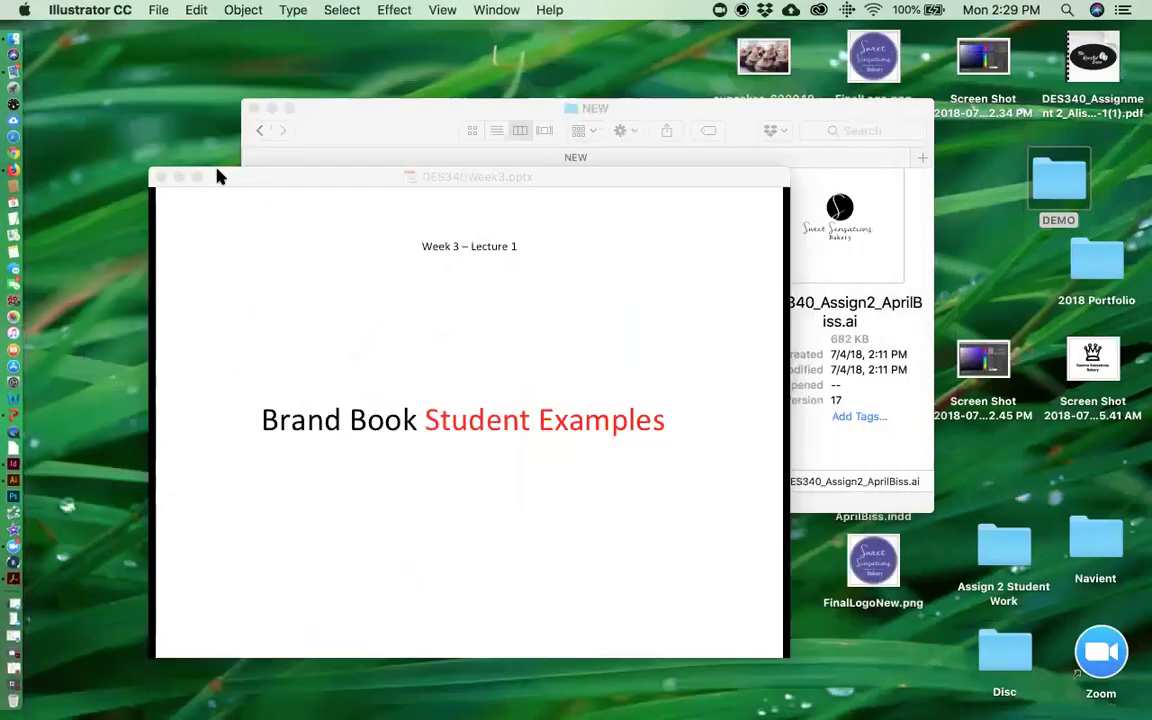
left_click(258, 108)
left_click_drag(597, 178, 563, 206)
left_click(812, 205)
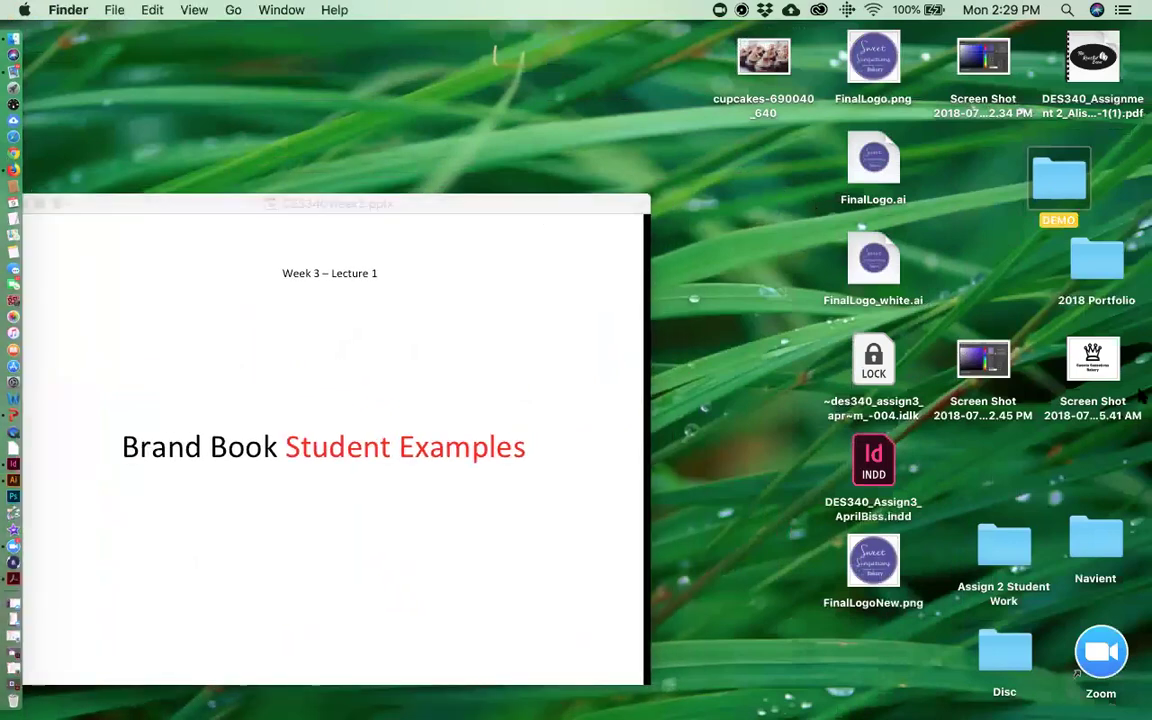
- Open the two Color Picker screen shots from the desktop and arrange them one above the other beside the presentation window
left_click(985, 60)
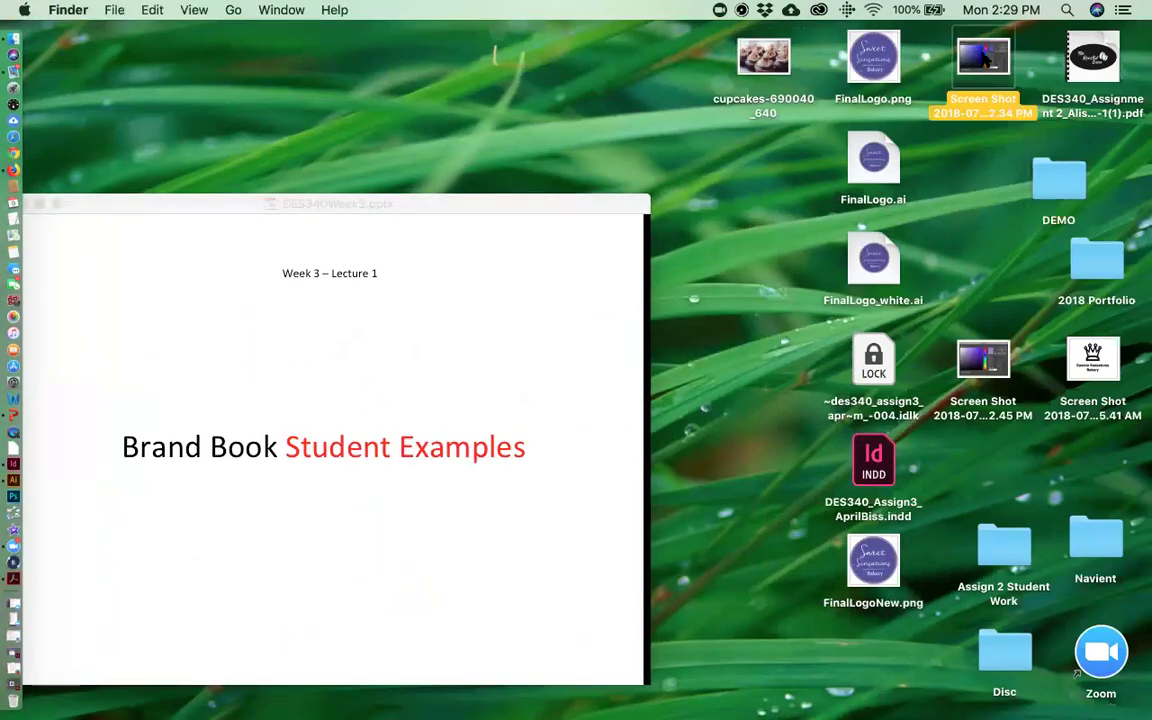
double_click(985, 60)
double_click(983, 360)
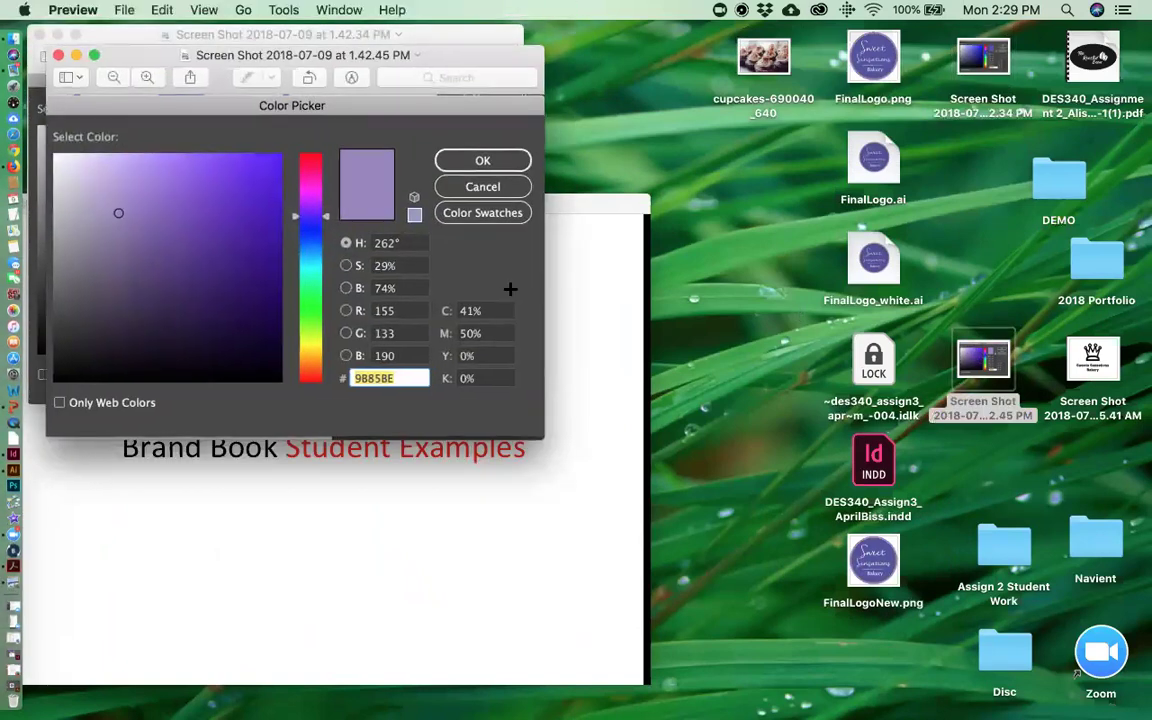
left_click_drag(341, 103, 311, 141)
mouse_move(182, 106)
left_mouse_down()
mouse_move(252, 150)
mouse_move(160, 120)
mouse_move(149, 131)
left_mouse_up()
mouse_move(140, 57)
left_mouse_down()
mouse_move(411, 170)
mouse_move(698, 113)
left_mouse_up()
left_click_drag(320, 34, 898, 318)
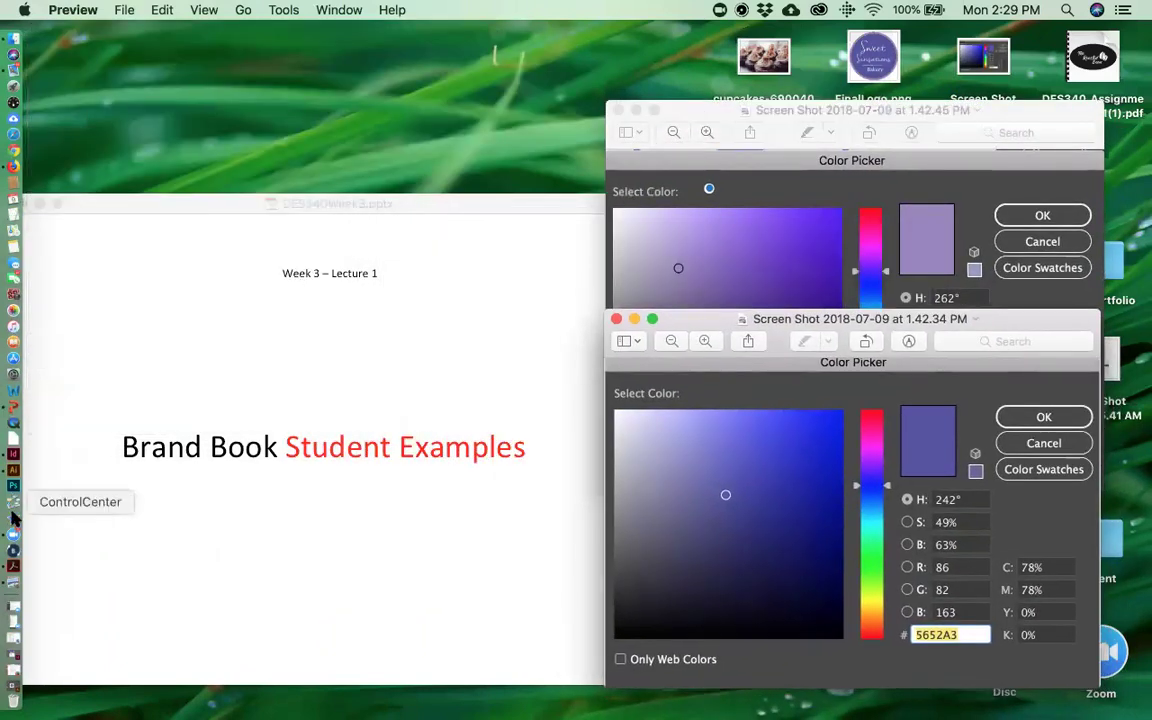
- Switch back to the InDesign style guide and rearrange its window and panels so the dark purple Color Picker values stay readable alongside
left_click(13, 468)
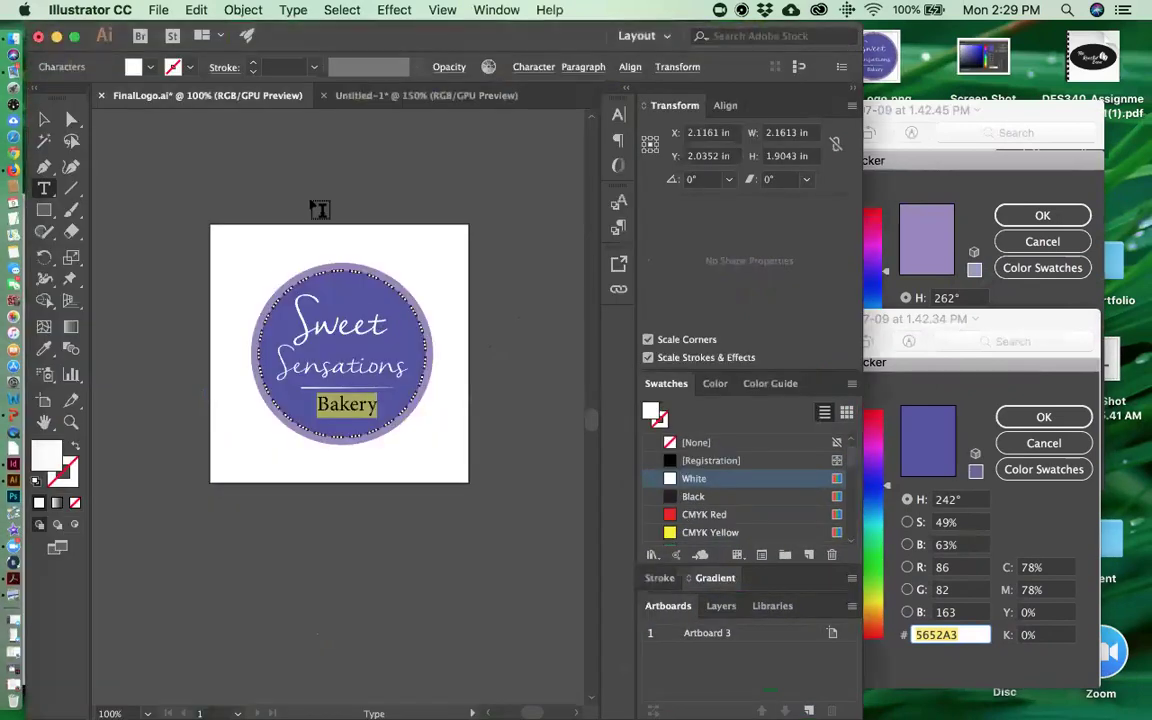
left_click(55, 36)
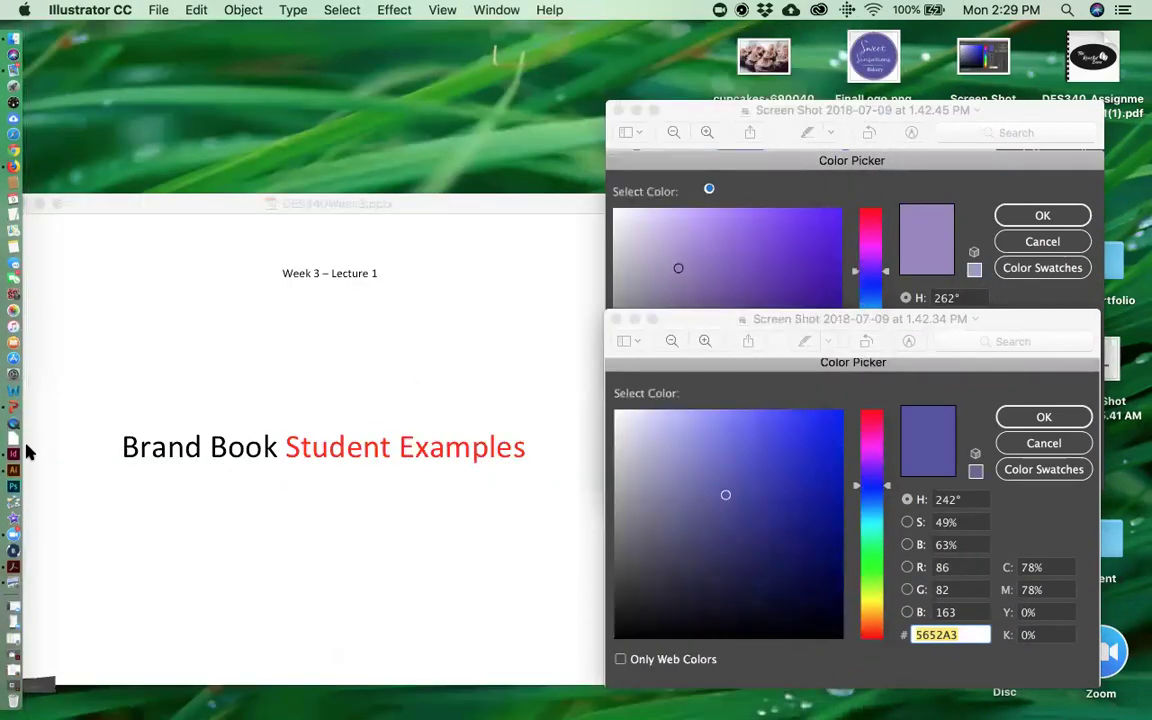
left_click(13, 447)
left_click_drag(1111, 118, 649, 118)
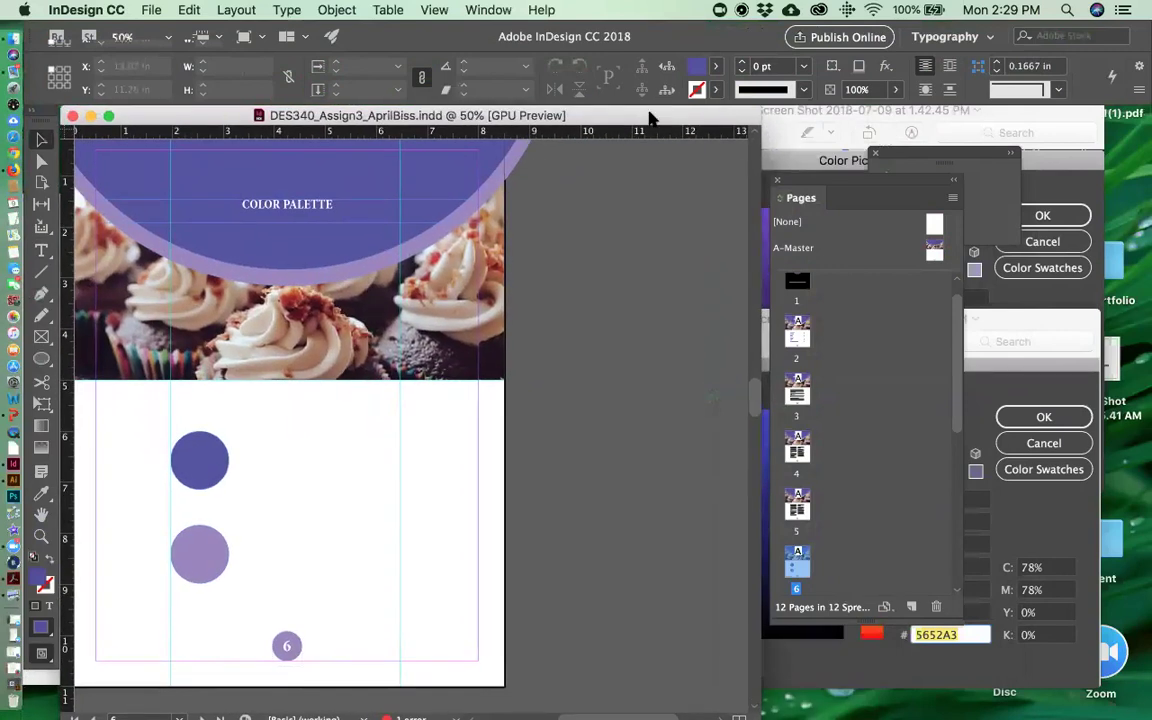
left_click_drag(892, 197, 637, 207)
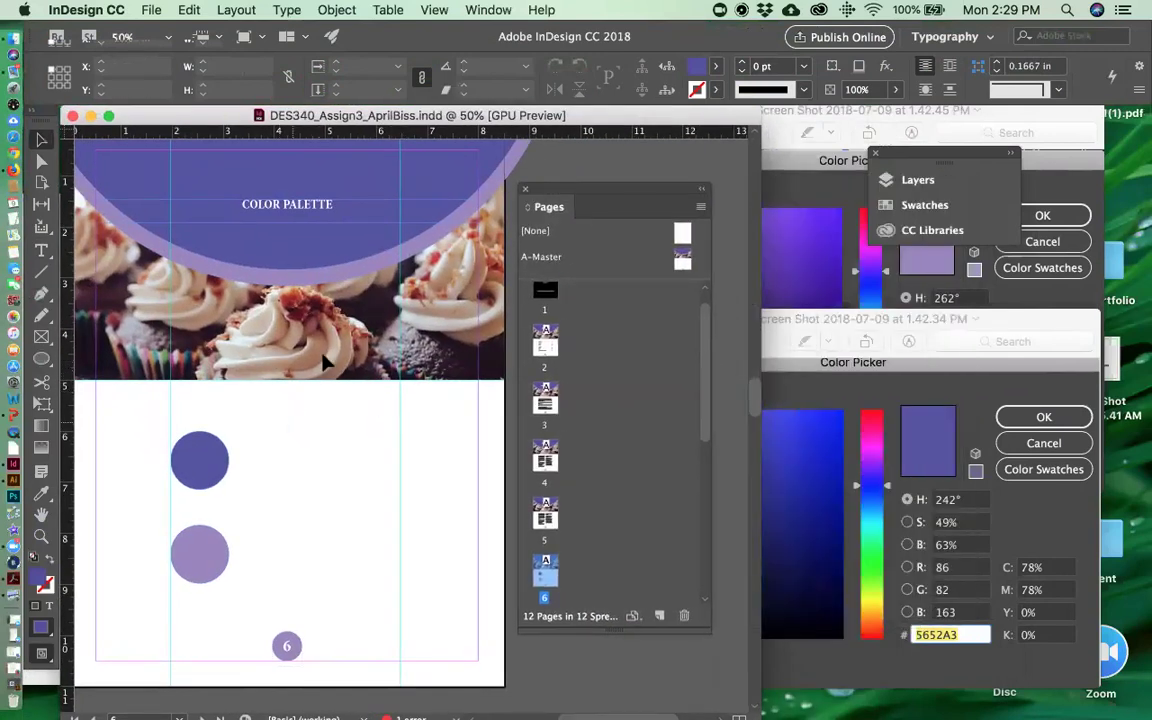
left_click_drag(982, 320, 913, 85)
left_click(458, 609)
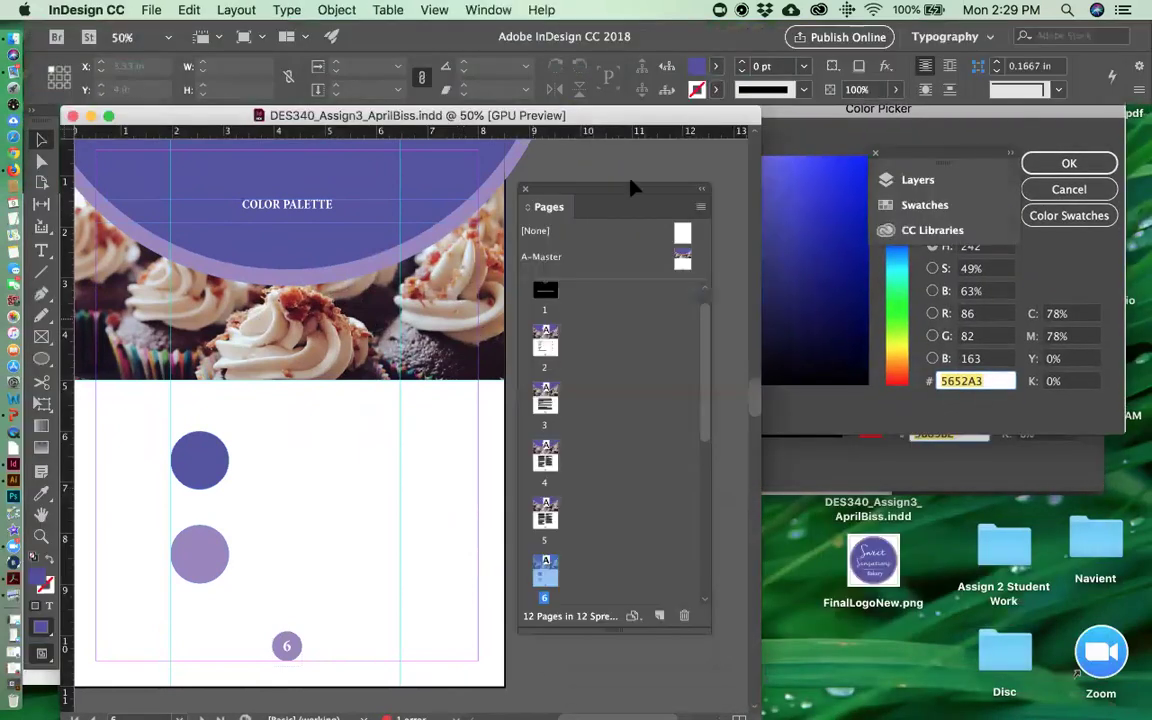
left_click(875, 157)
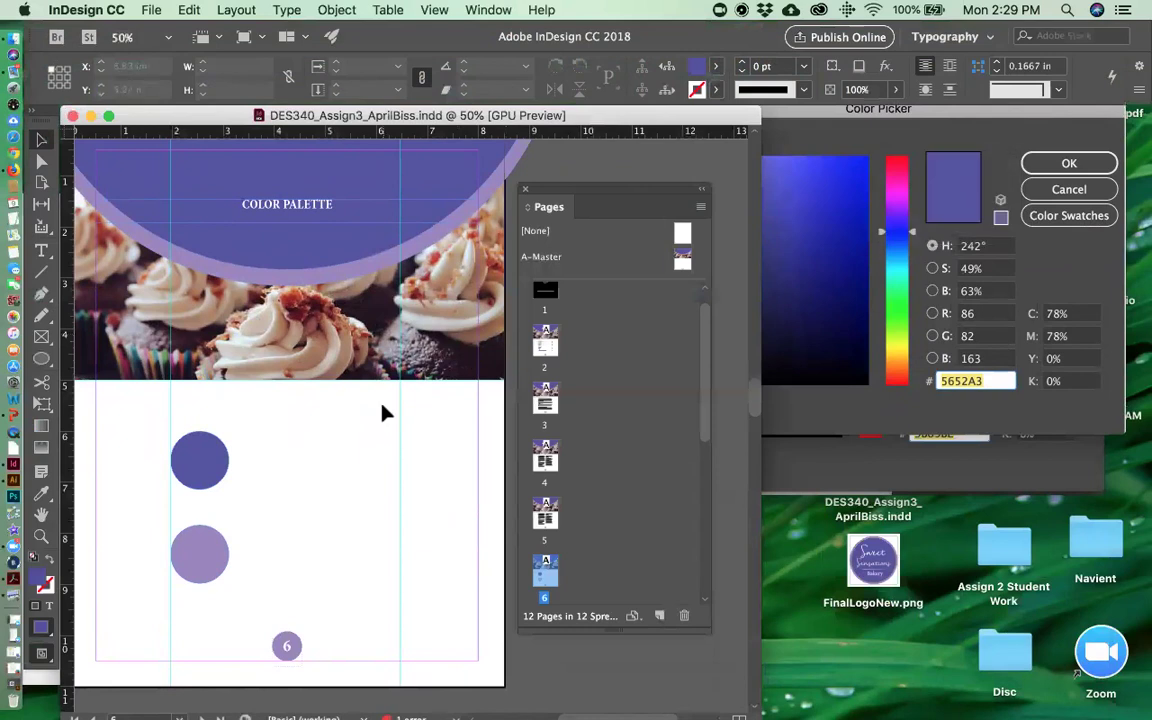
- Add a text frame beside the swatch circles reading "CMYK: 79, 79, 0, 0", "RGB: 86, 82, 163" and "#5652A3"
left_click(41, 250)
left_click_drag(252, 421, 398, 583)
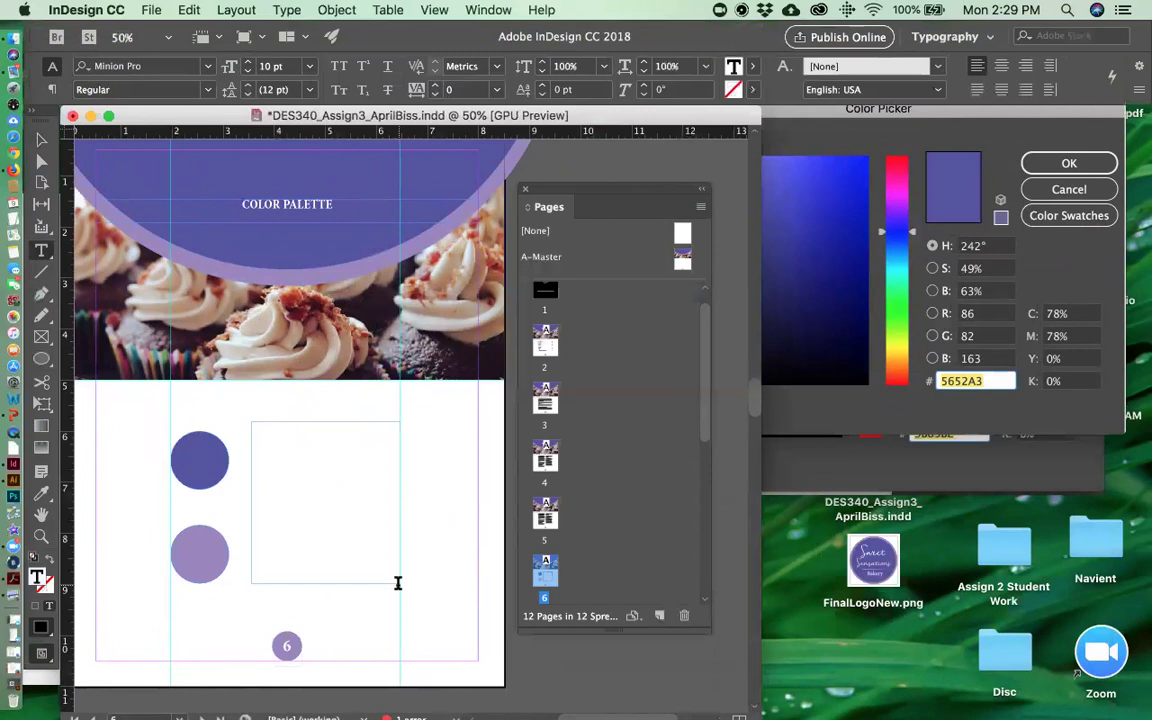
type("CMYK: 79, 79, 0, 0")
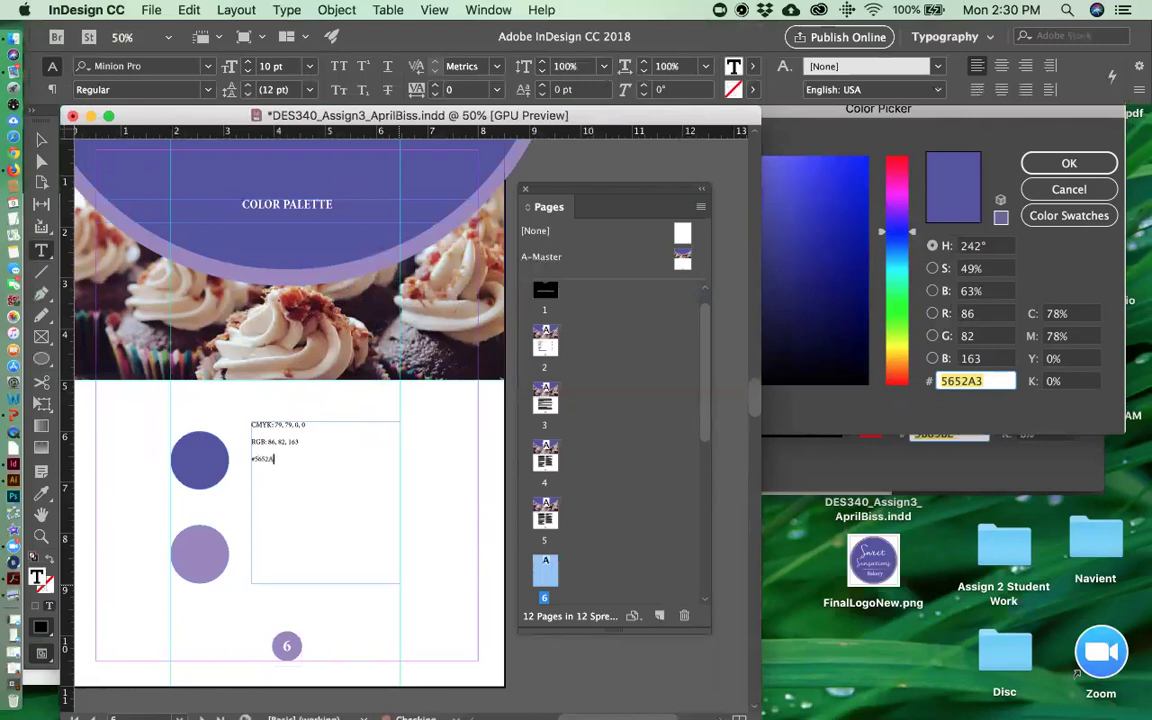
- Format the color value text as Minion Pro Bold Cond, 12 pt, in the dark purple
key("super+a")
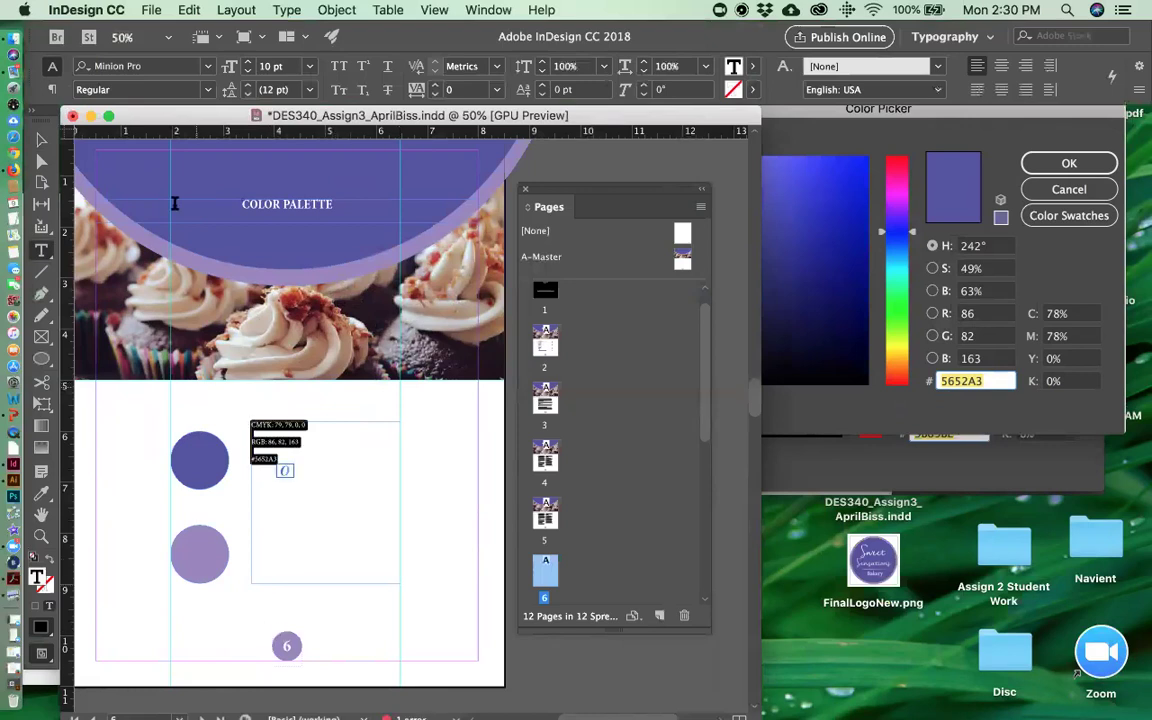
left_click(207, 89)
left_click(181, 110)
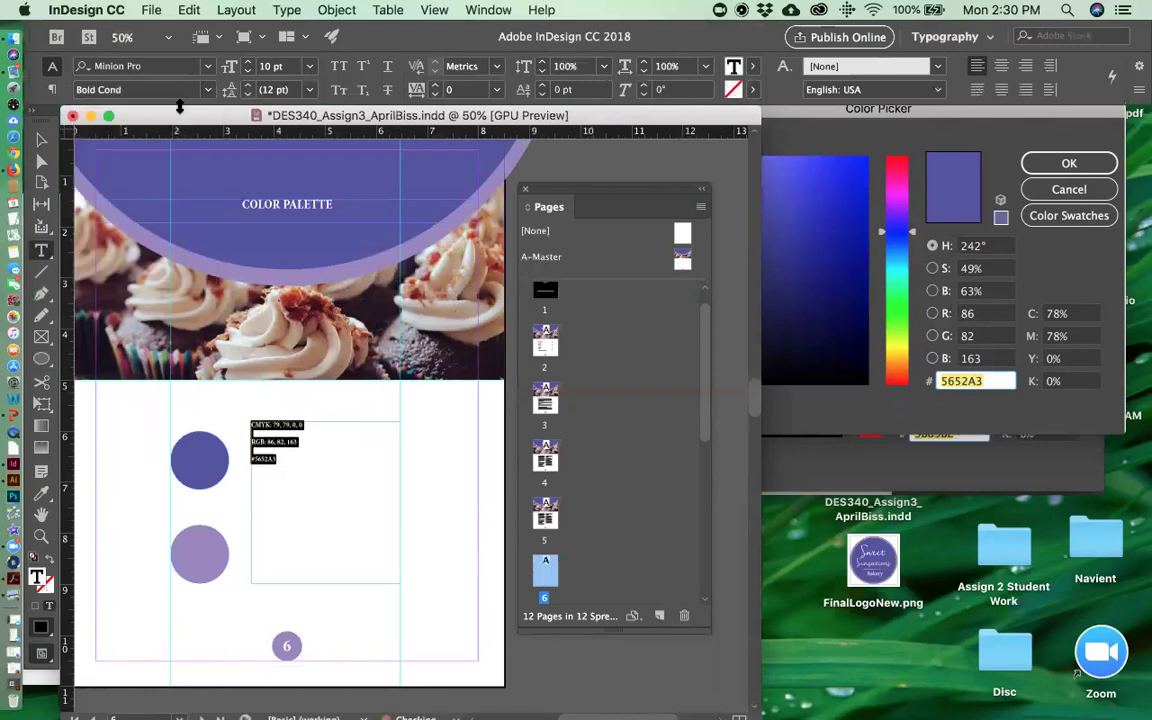
left_click(246, 63)
left_click(246, 63)
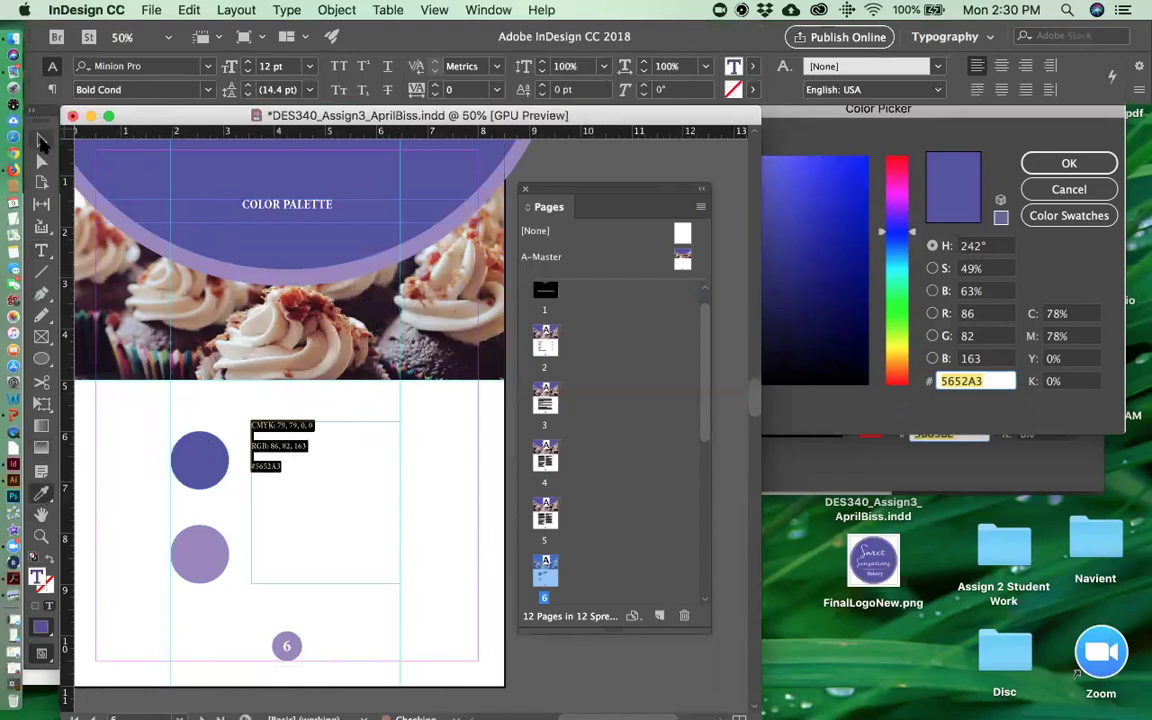
key("Escape")
- Shorten the text frame to about 1.6 in, move the dark purple circle above it, and widen the frame to 4.5 in between the guides
left_click_drag(326, 543, 323, 480)
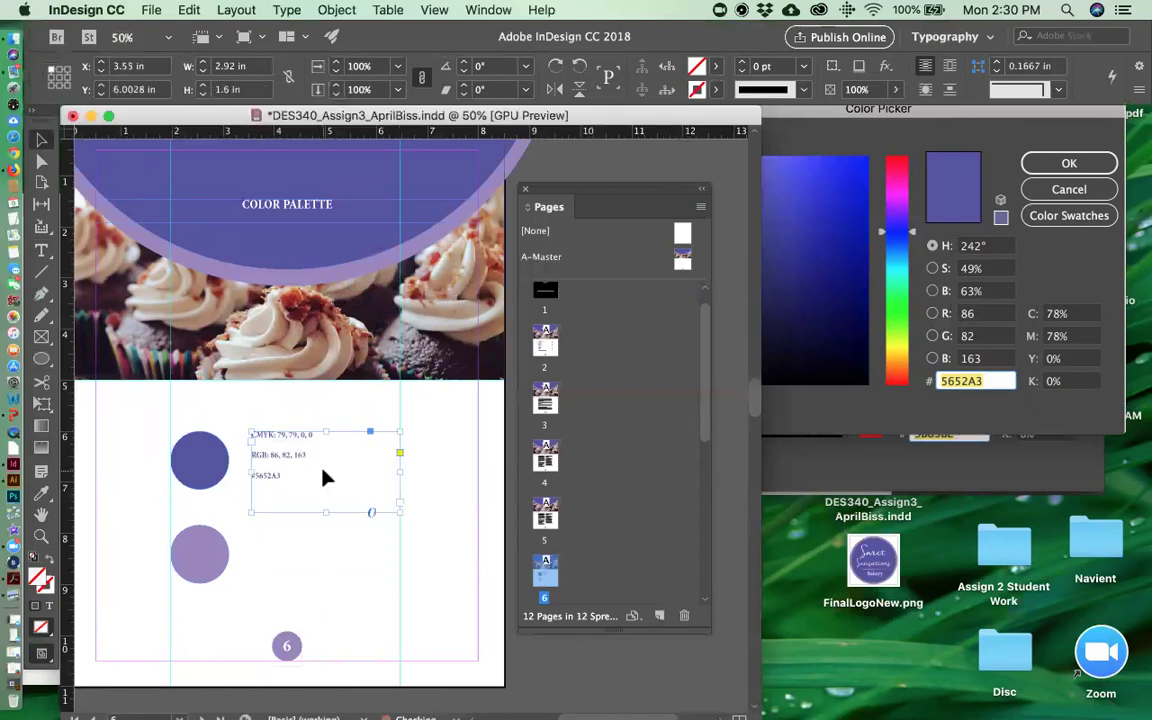
left_click_drag(185, 458, 282, 412)
left_click_drag(260, 489, 399, 484)
- Center the color value text and tighten its leading to 10 pt
left_click(41, 250)
left_click(172, 466)
key("super+a")
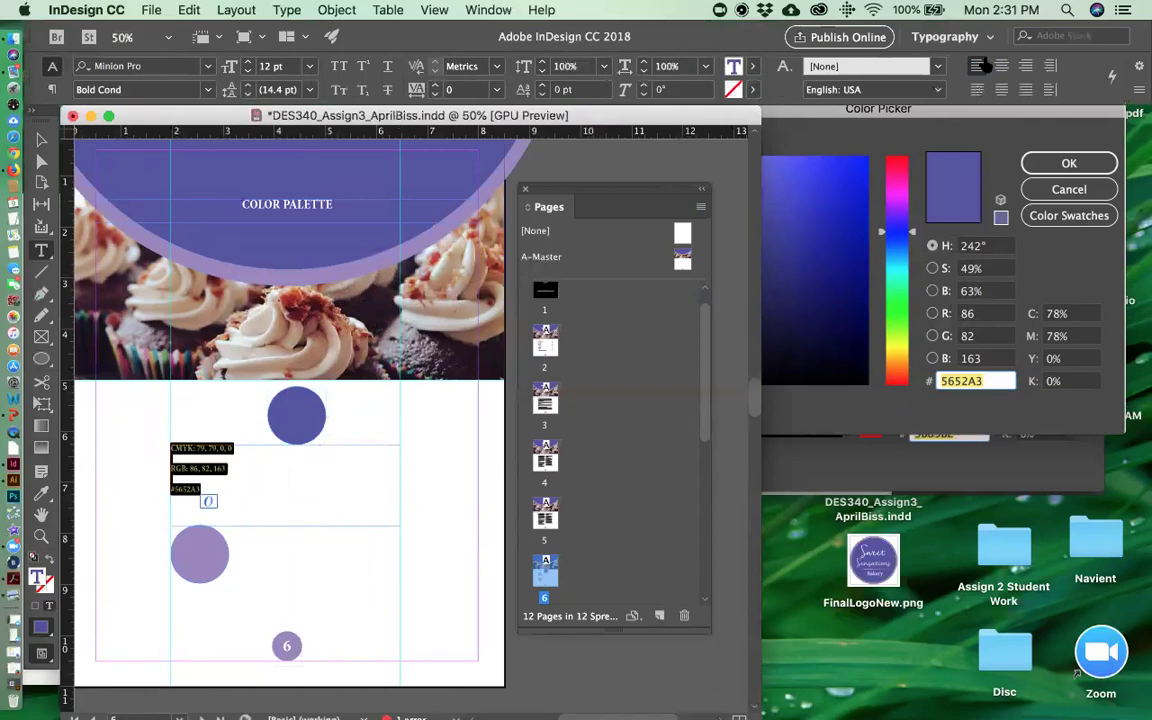
key("super+shift+c")
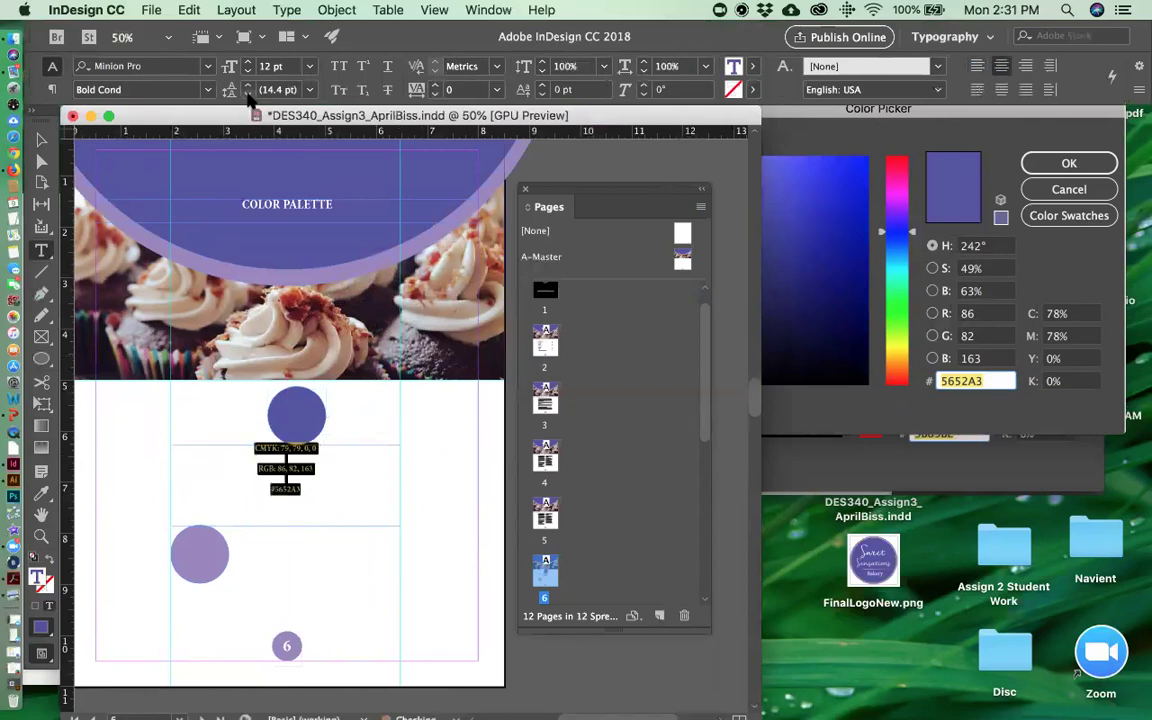
key("Escape")
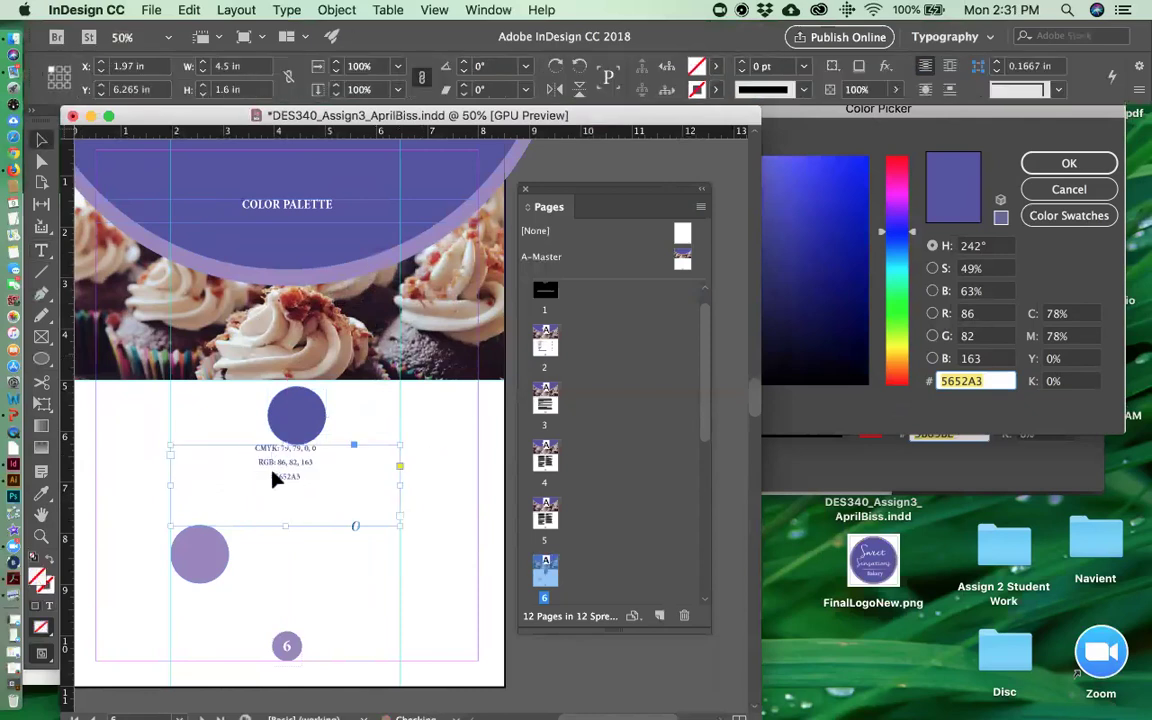
- Reduce the color value frame to about 0.825 in high at Y 6.6 in and center the dark purple circle above it
left_click_drag(285, 445, 286, 472)
left_click_drag(315, 430, 305, 449)
left_click(275, 524)
left_click_drag(278, 522, 286, 514)
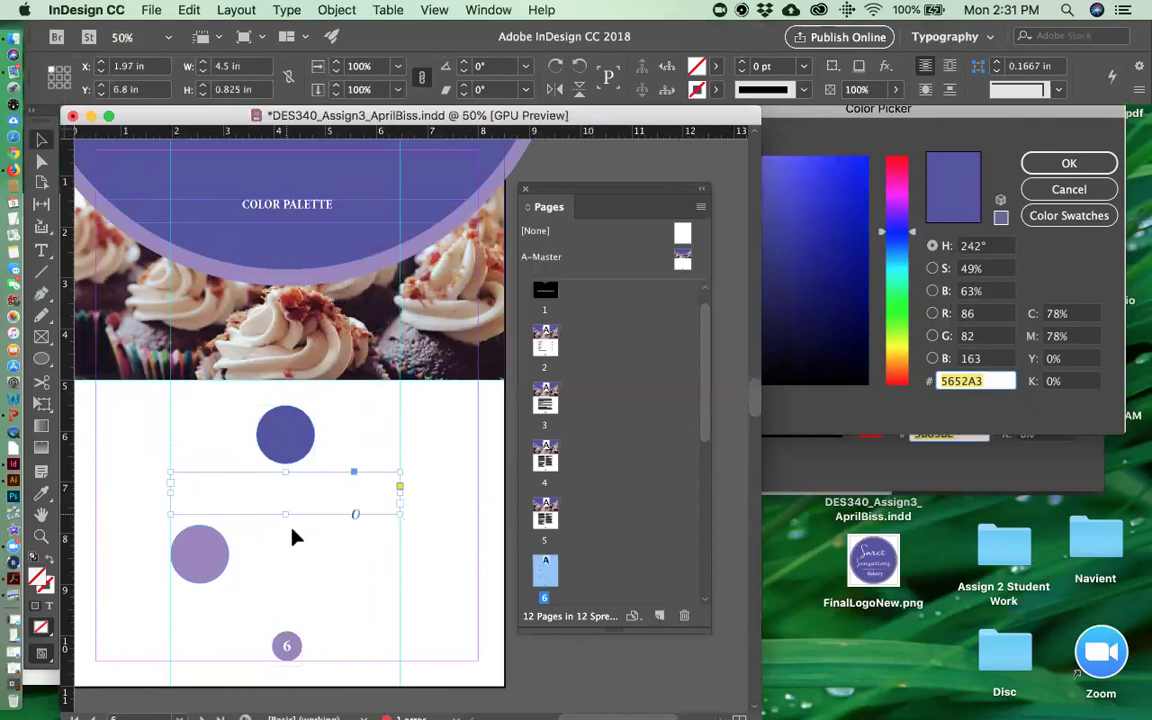
- Resize the swatch circles to about 0.865 by 0.825 in, placing the lavender one above the text and the dark purple one below
left_click_drag(185, 545, 302, 569)
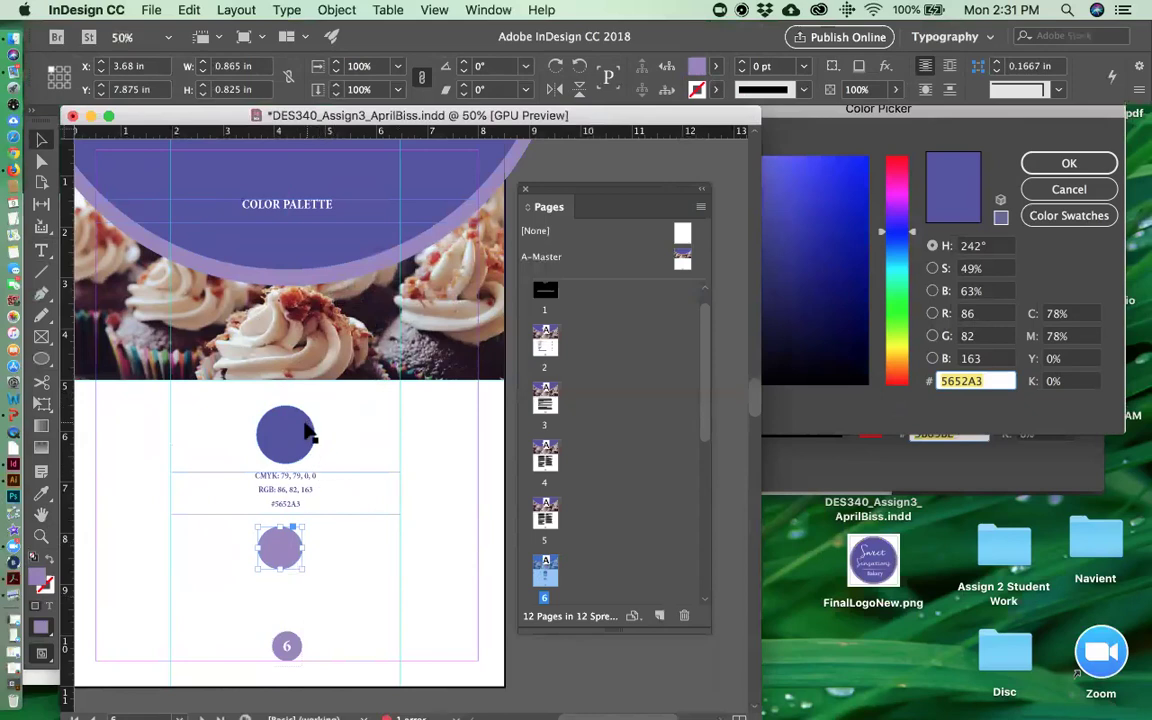
key("super+z")
left_click_drag(303, 556, 285, 440)
left_click(343, 565)
left_click(290, 556)
- Tidy the start of the hex code line and duplicate the color value text frame beneath the dark purple circle
left_click(292, 478)
key("t")
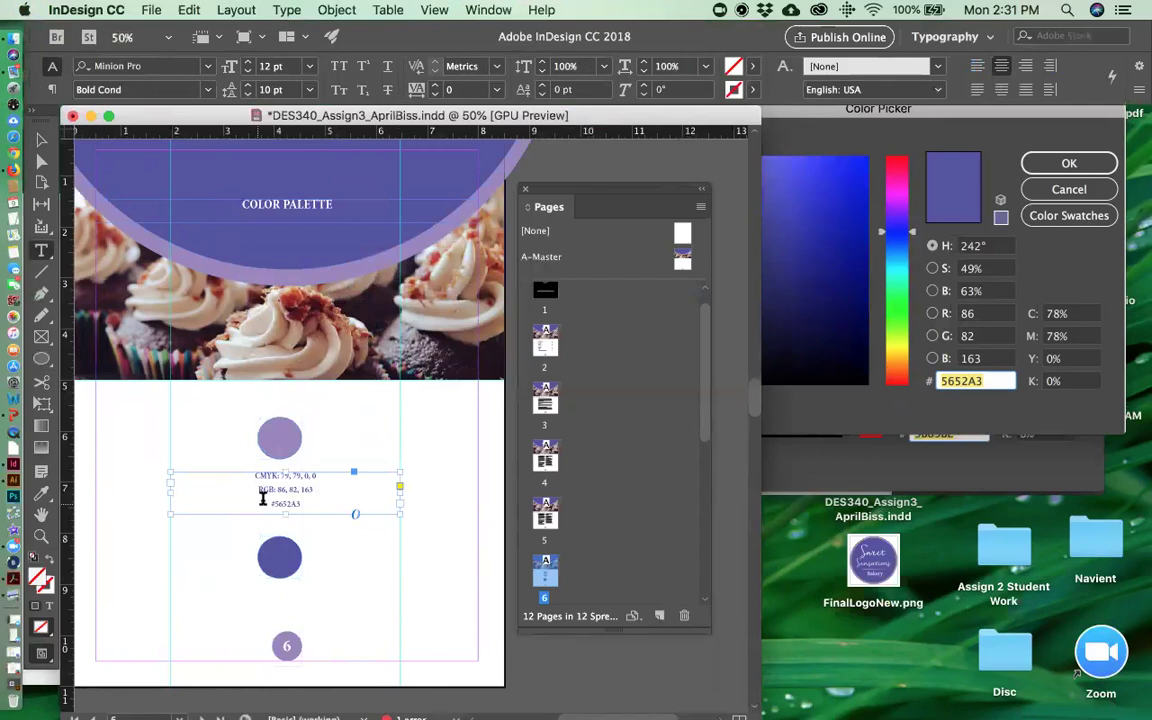
left_click(258, 502)
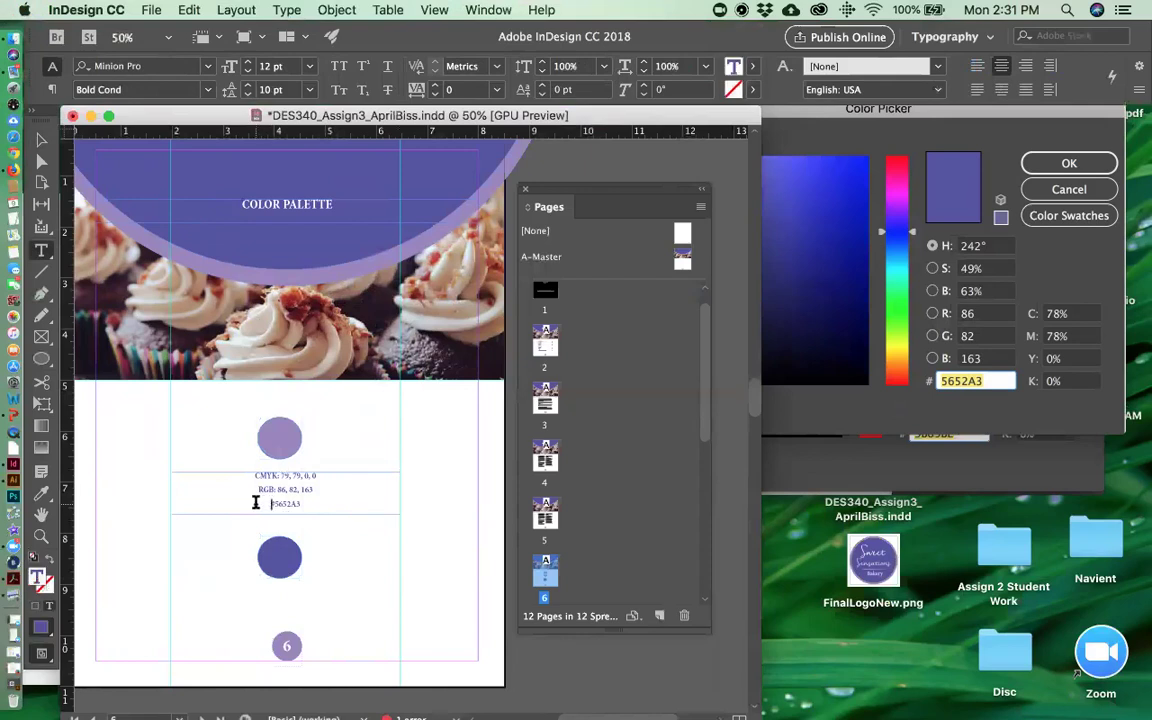
key("BackSpace")
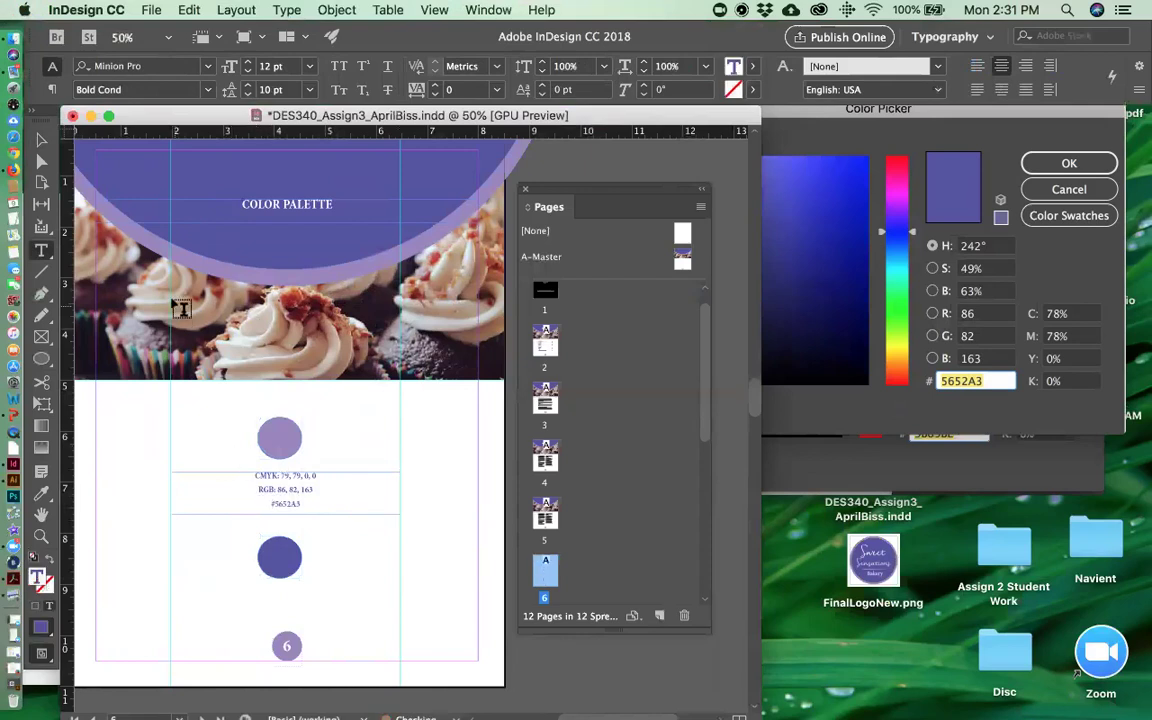
key("Escape")
left_click_drag(303, 491, 301, 554)
- Center the lavender circle over its text and nudge the circle and text up together to about Y 5.57 in
left_click_drag(300, 450, 306, 451)
left_click(313, 489)
left_click(290, 442, "shift")
key("Up")
key("Up")
key("Up")
key("Up")
key("Up")
key("Up")
key("Up")
key("Up")
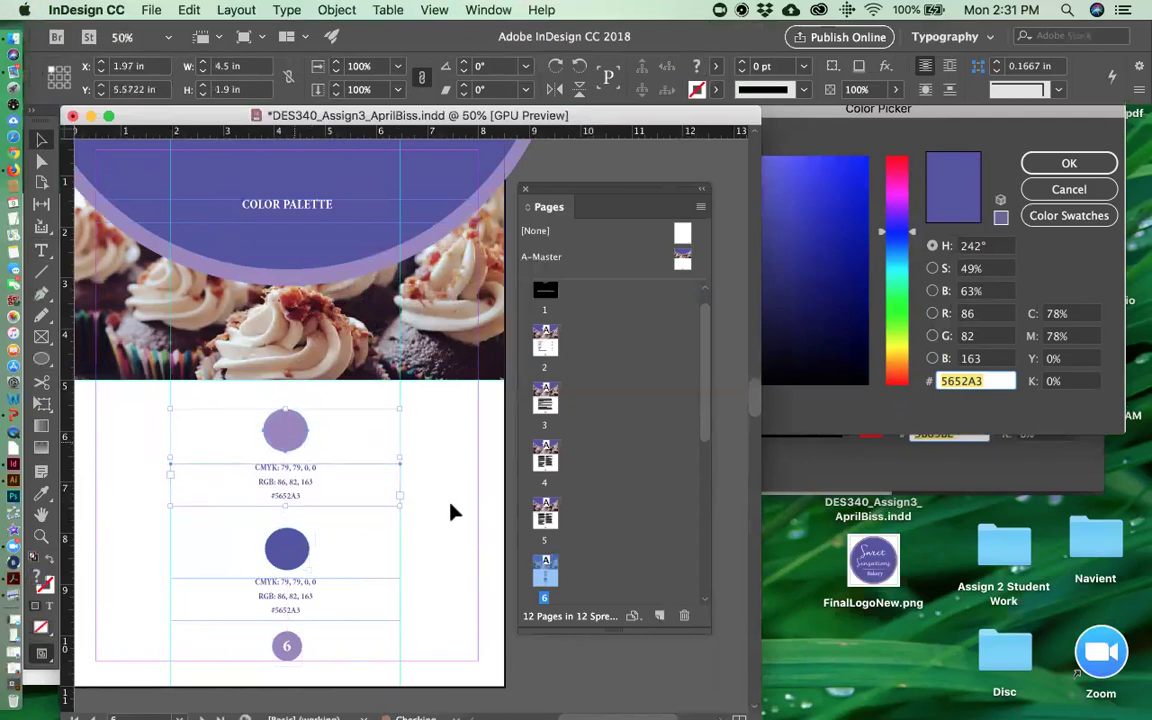
- Nudge both circles and their color value texts to even out the spacing between the two swatch groups
left_click(412, 462)
left_click(300, 440)
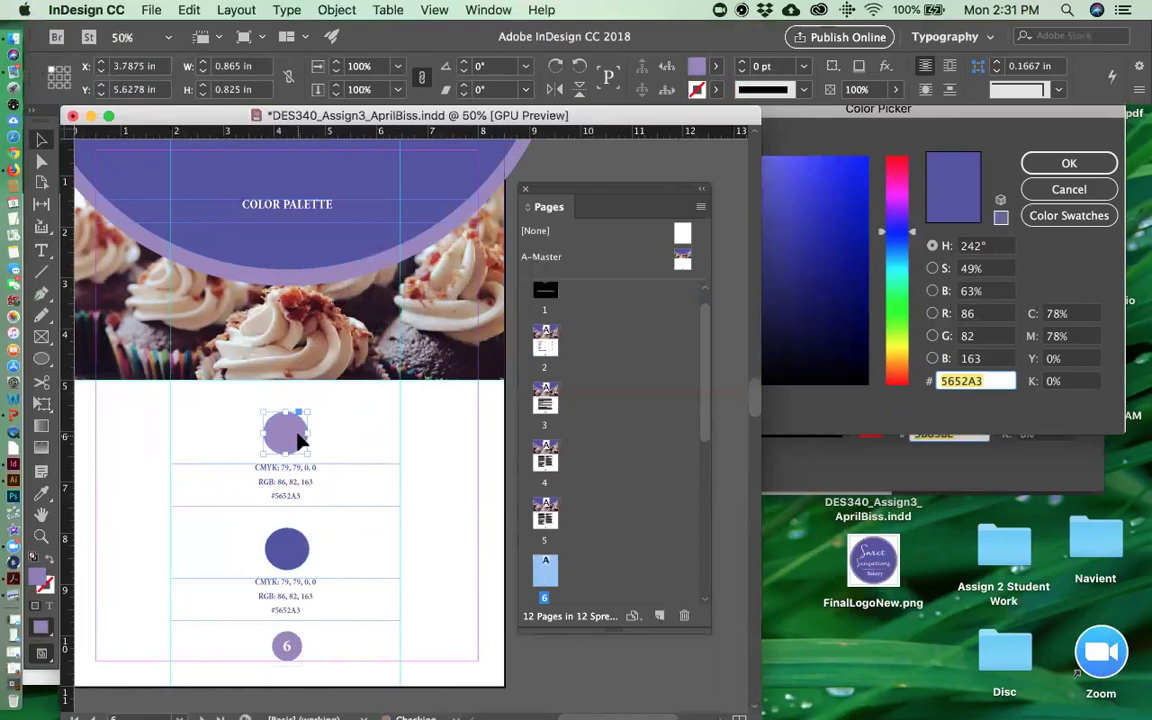
left_click(299, 548)
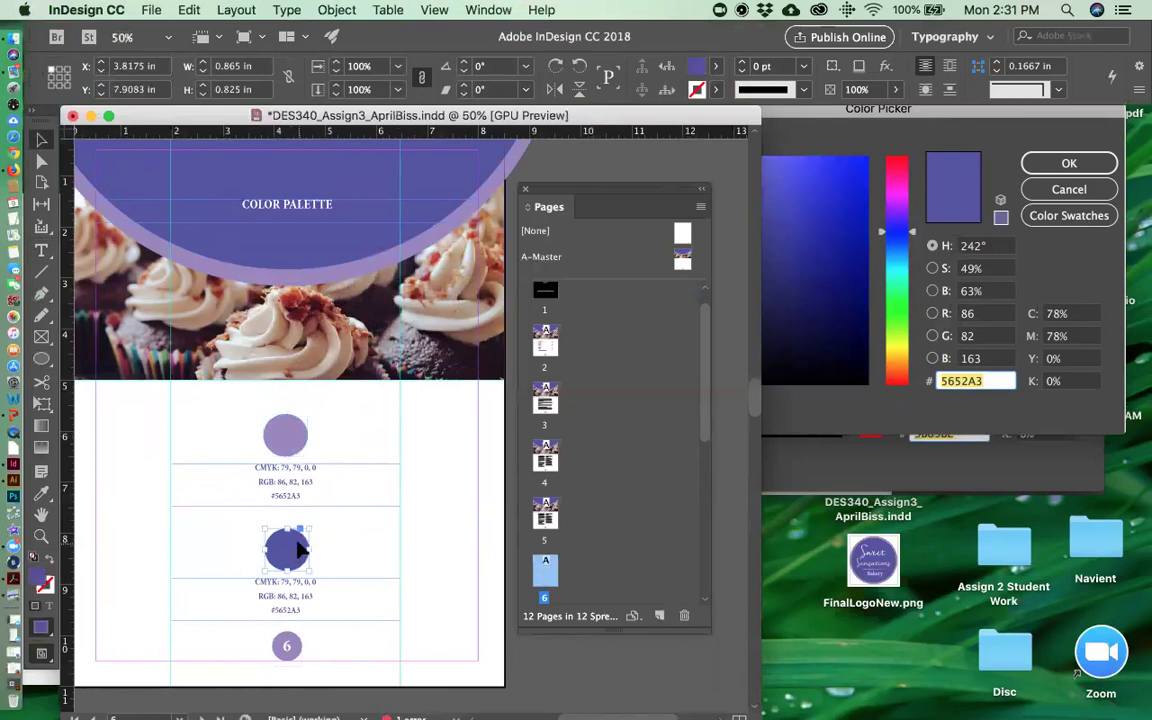
left_click(322, 608)
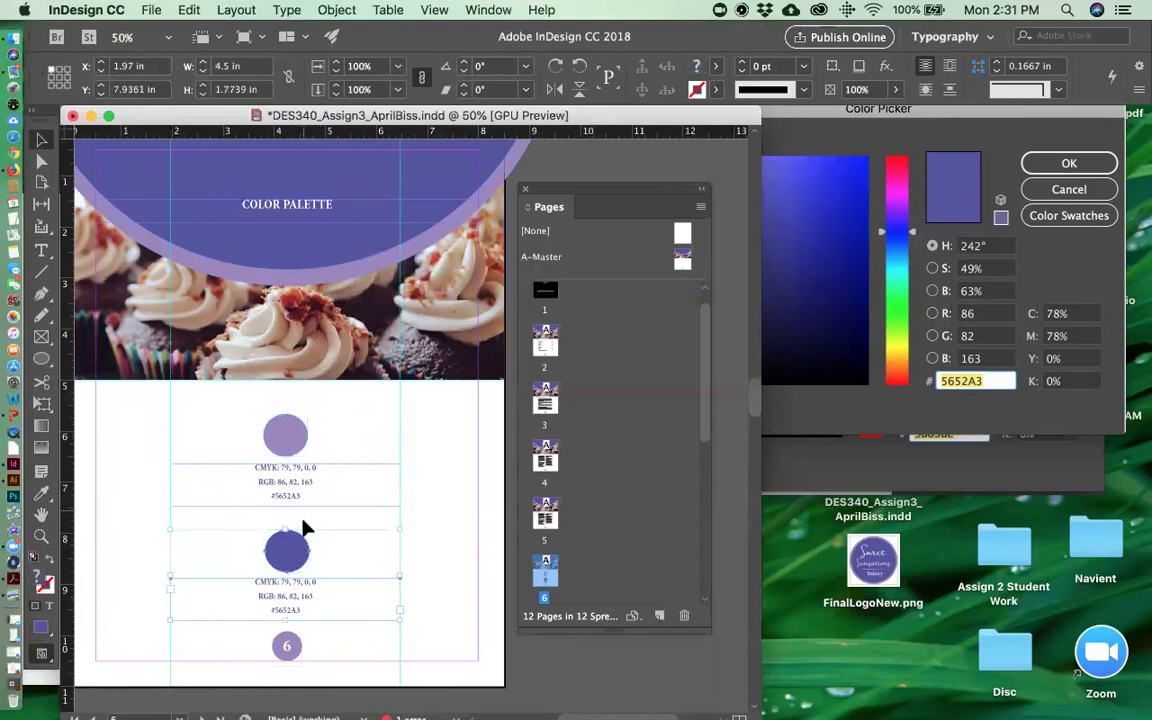
left_click_drag(311, 390, 301, 480)
left_click(303, 484)
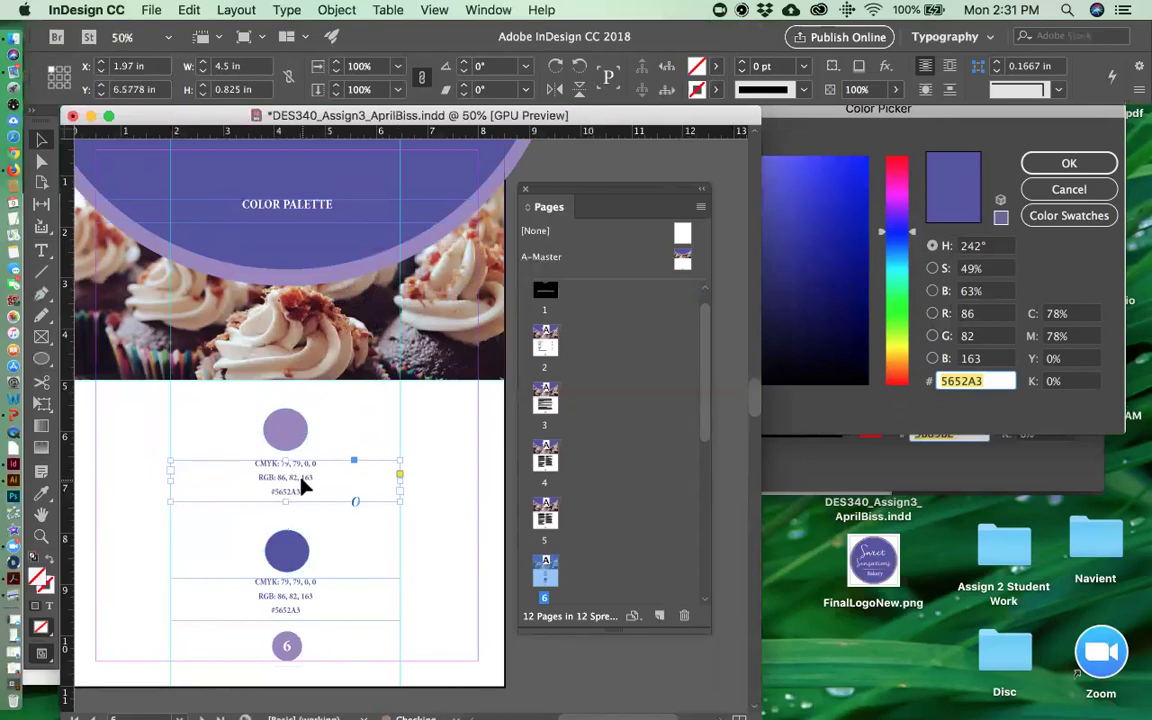
left_click_drag(286, 608, 282, 606)
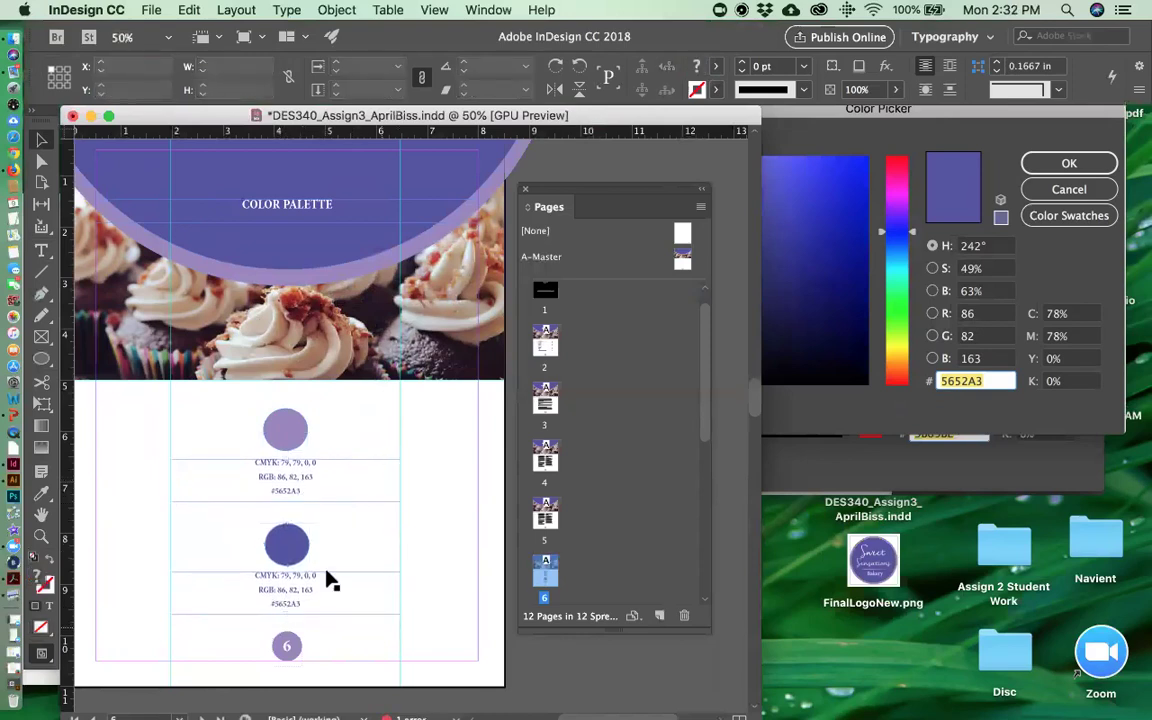
left_click(288, 441)
left_click_drag(288, 441, 288, 444)
left_click(393, 548)
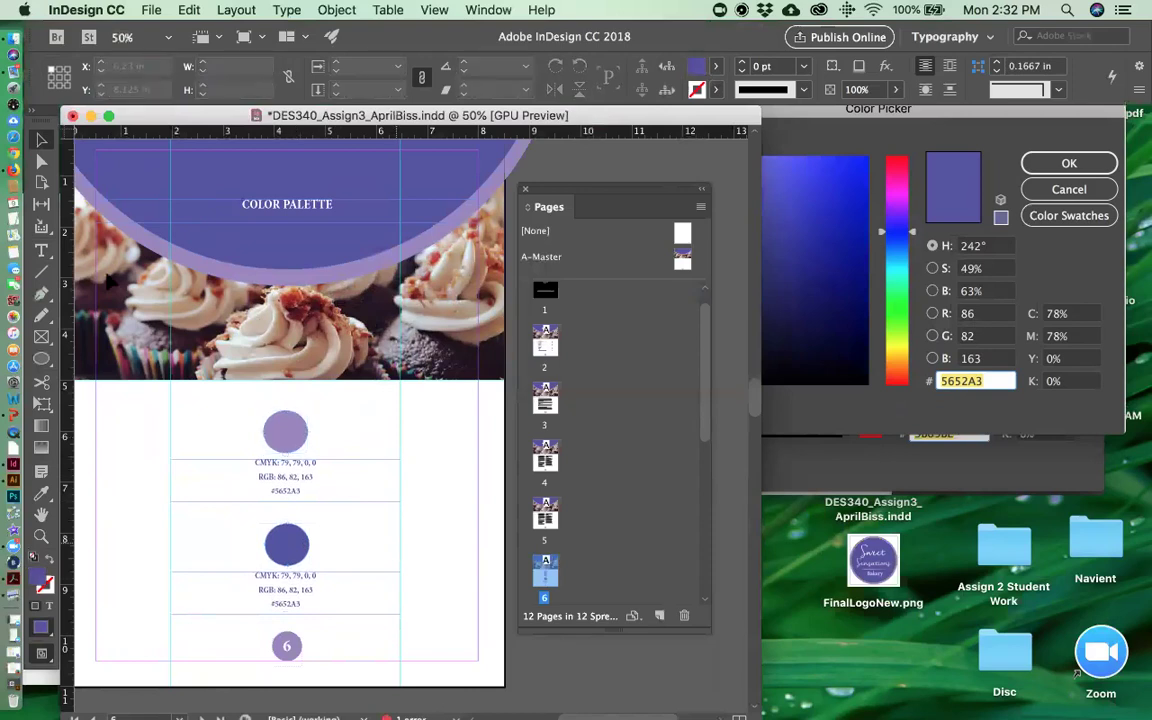
- Replace the CMYK values under the lavender circle with 41, 50, 0, 0, using the lavender color picker screenshot as reference
left_click(41, 250)
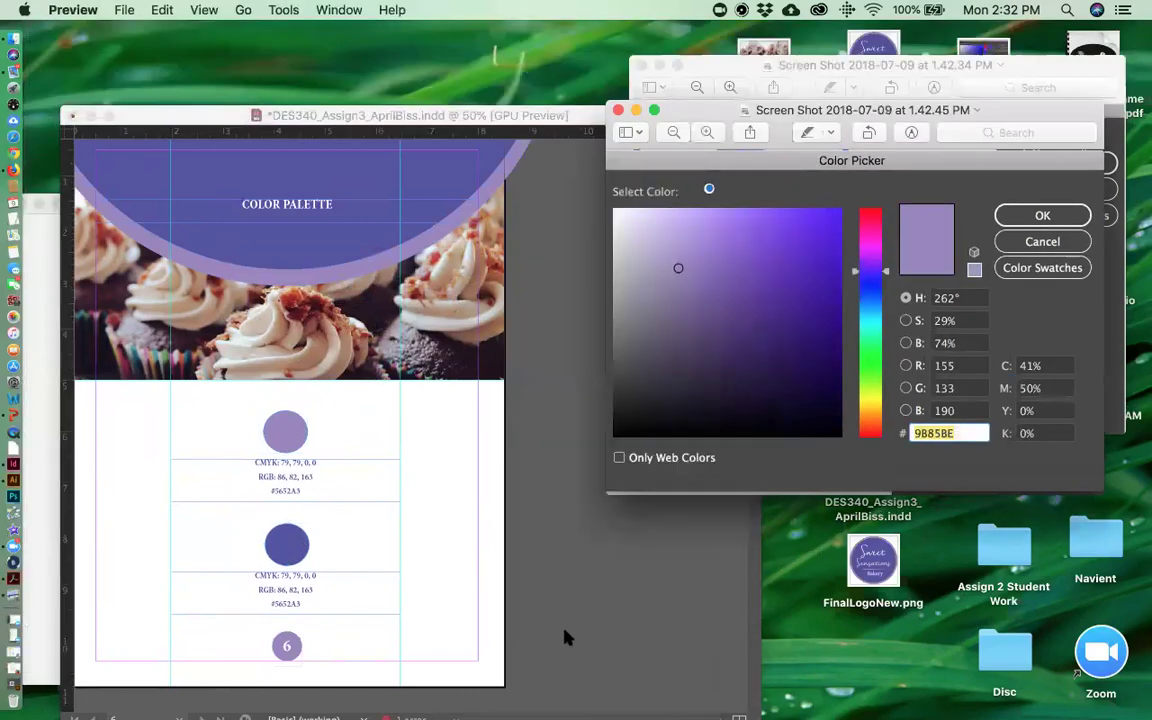
left_click(565, 637)
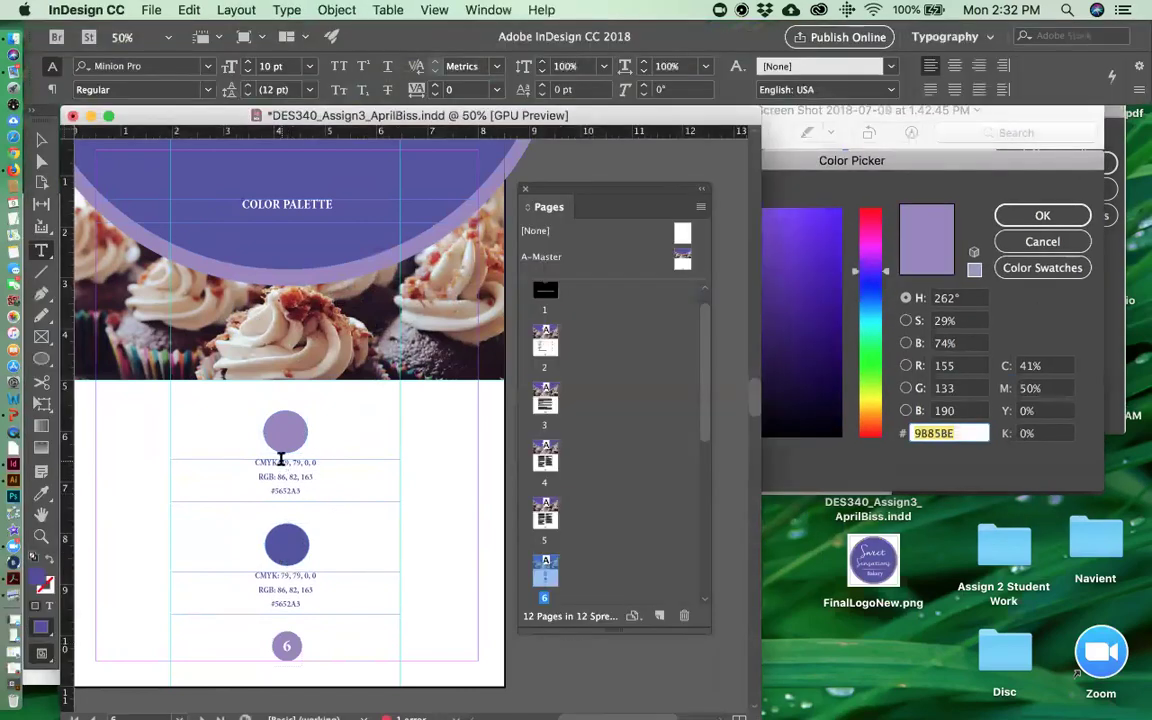
left_click_drag(281, 462, 326, 463)
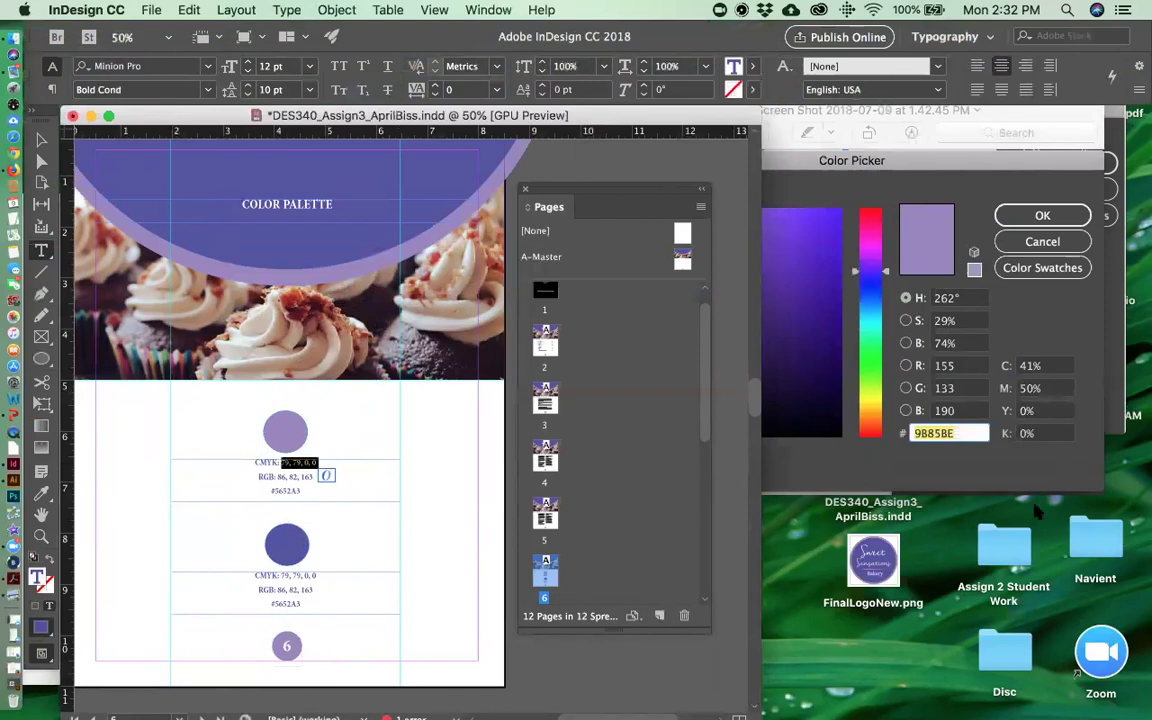
left_click(290, 487)
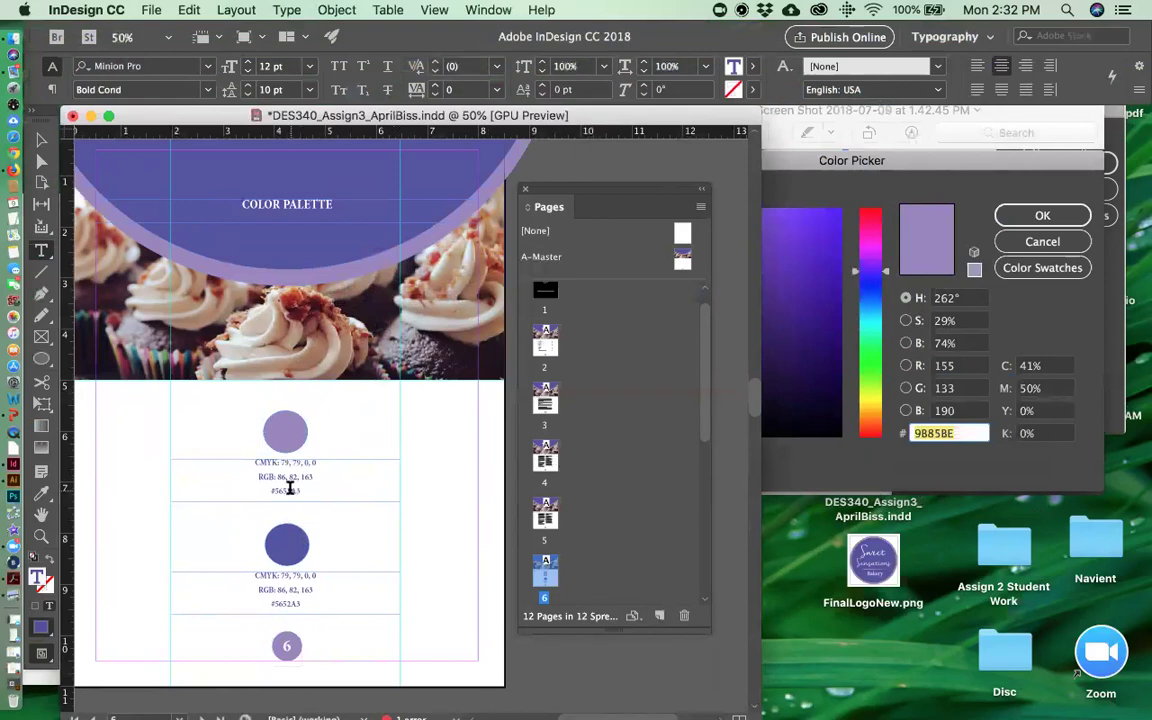
left_click_drag(280, 462, 338, 459)
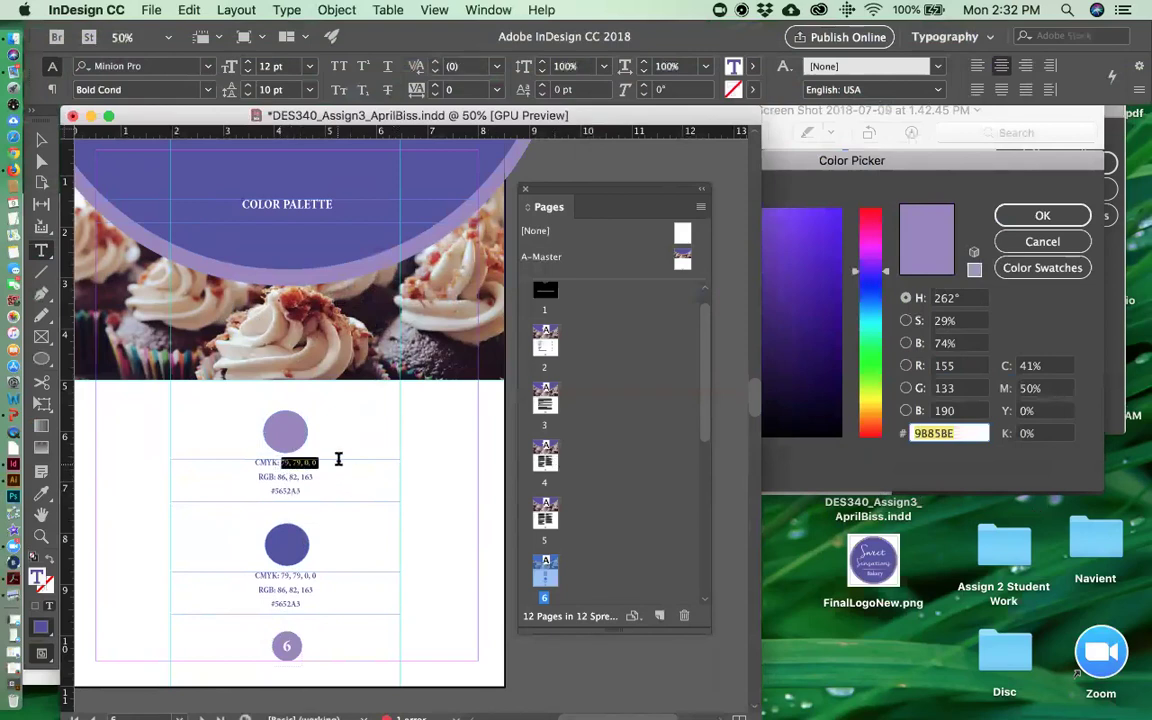
type("41")
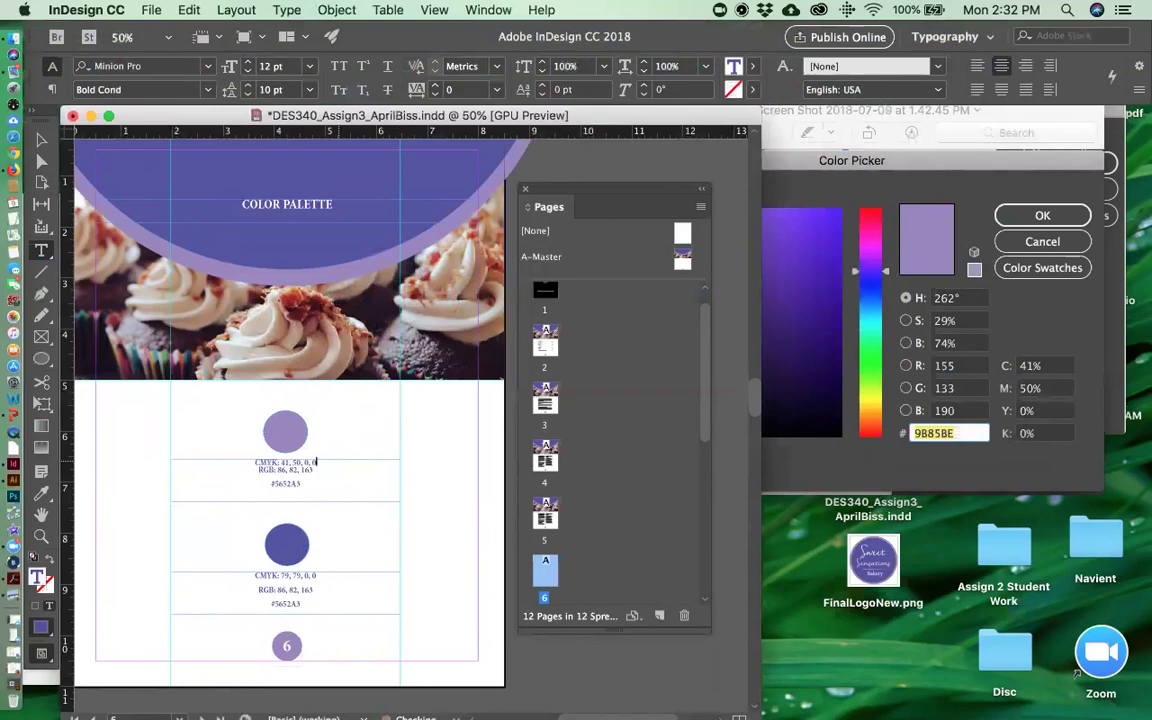
- Change the lavender swatch's RGB values to 155, 133, 190 and its hex code to #9B85BE
left_click_drag(314, 477, 284, 475)
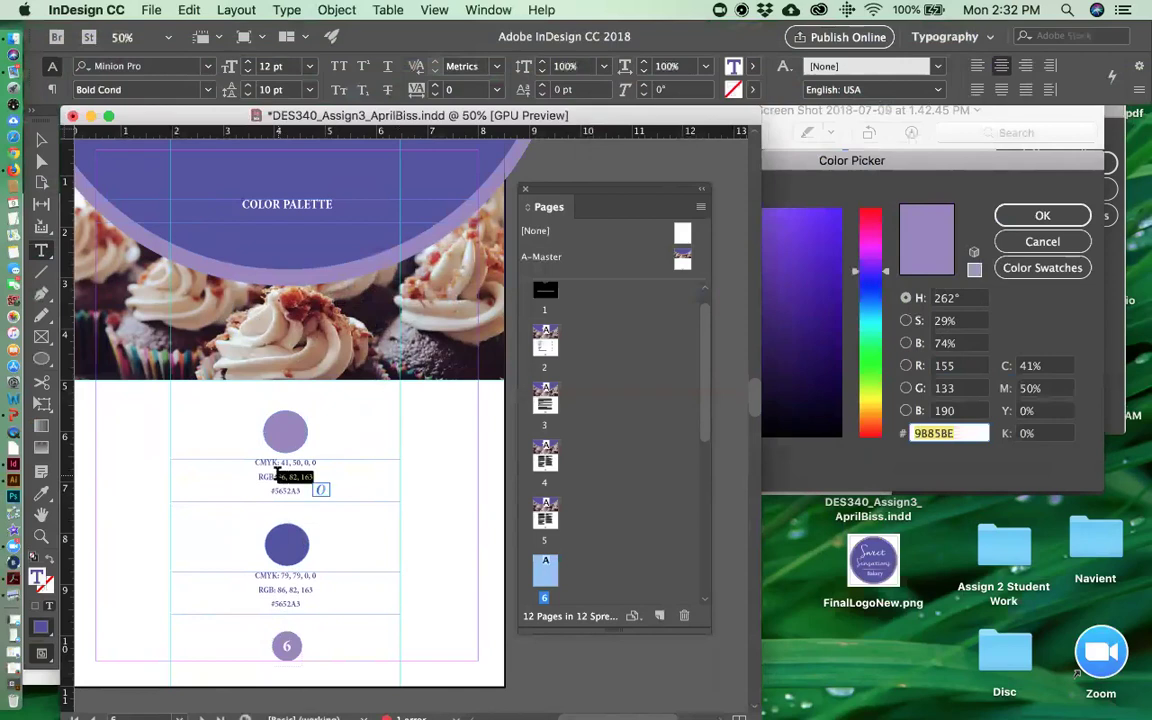
type("155")
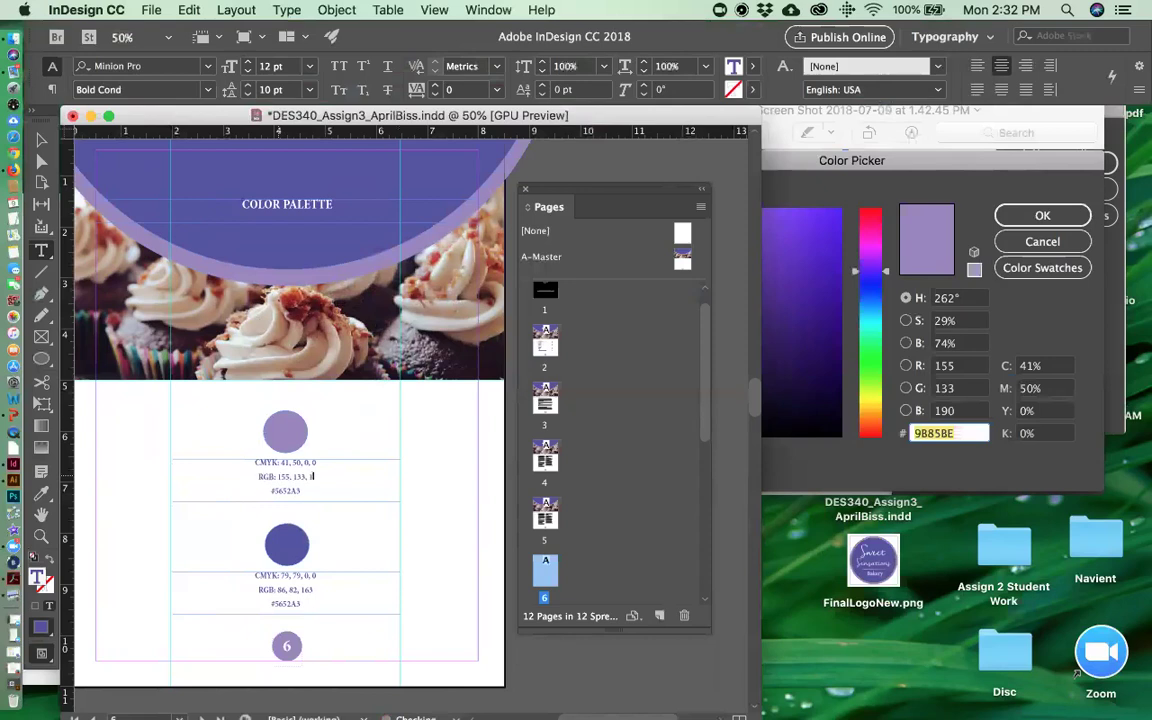
left_click_drag(273, 491, 307, 490)
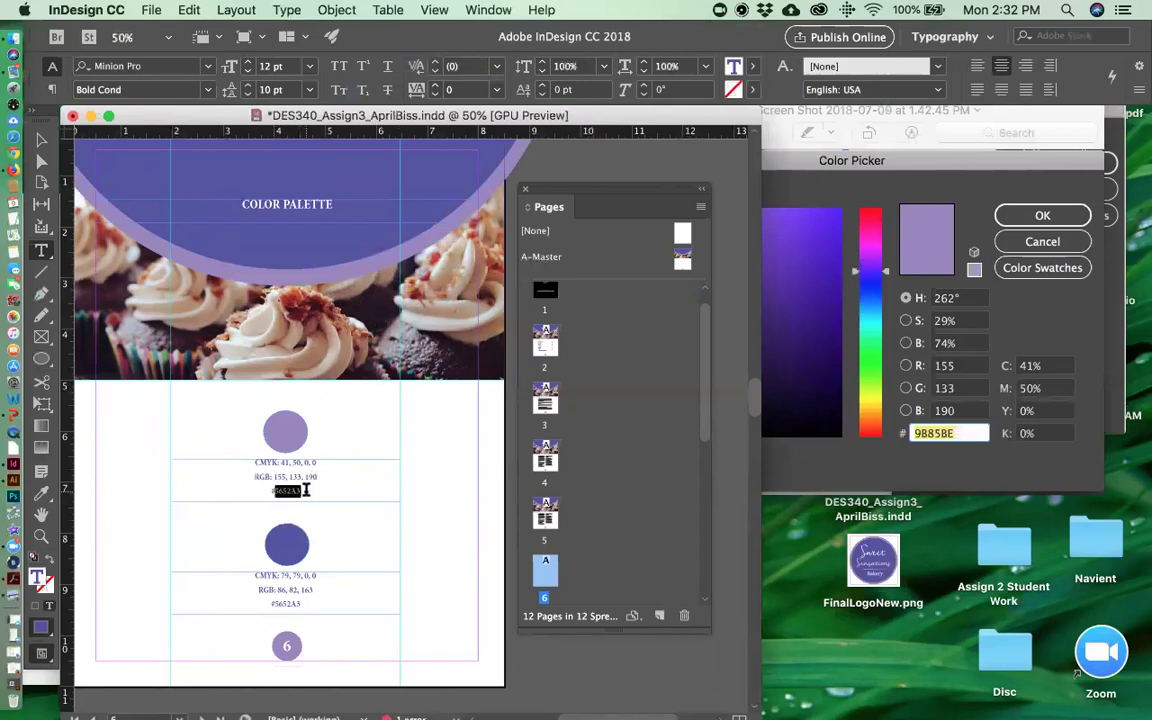
type("#9B85BE")
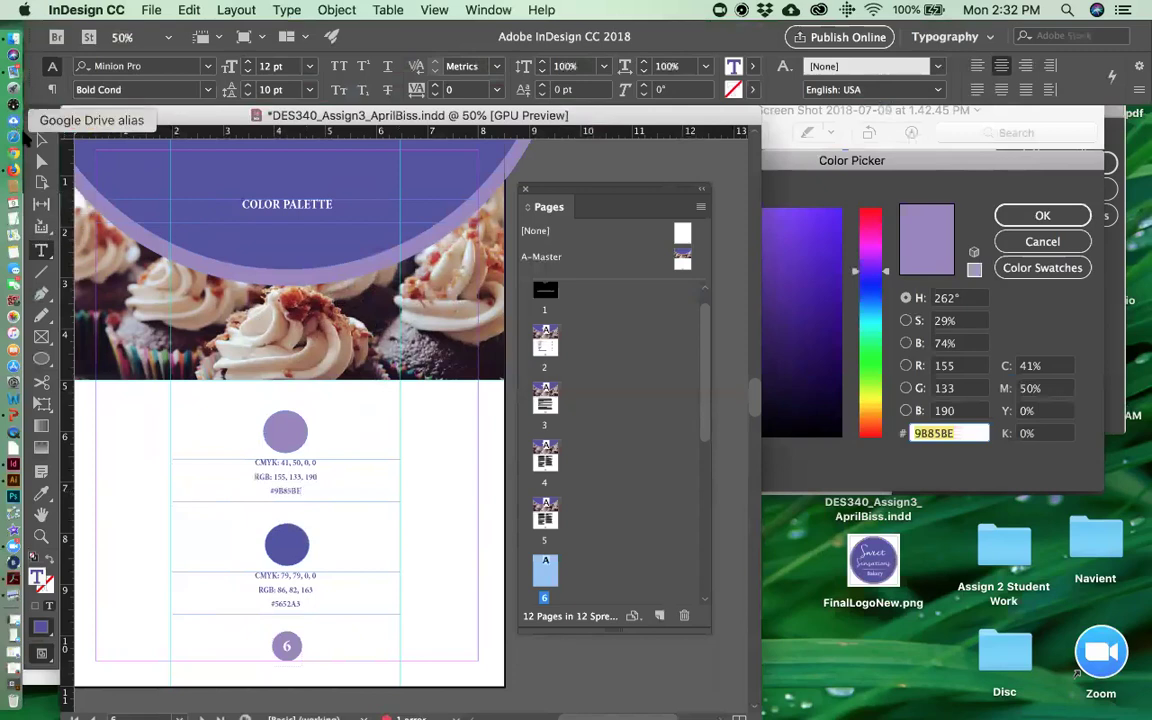
key("Escape")
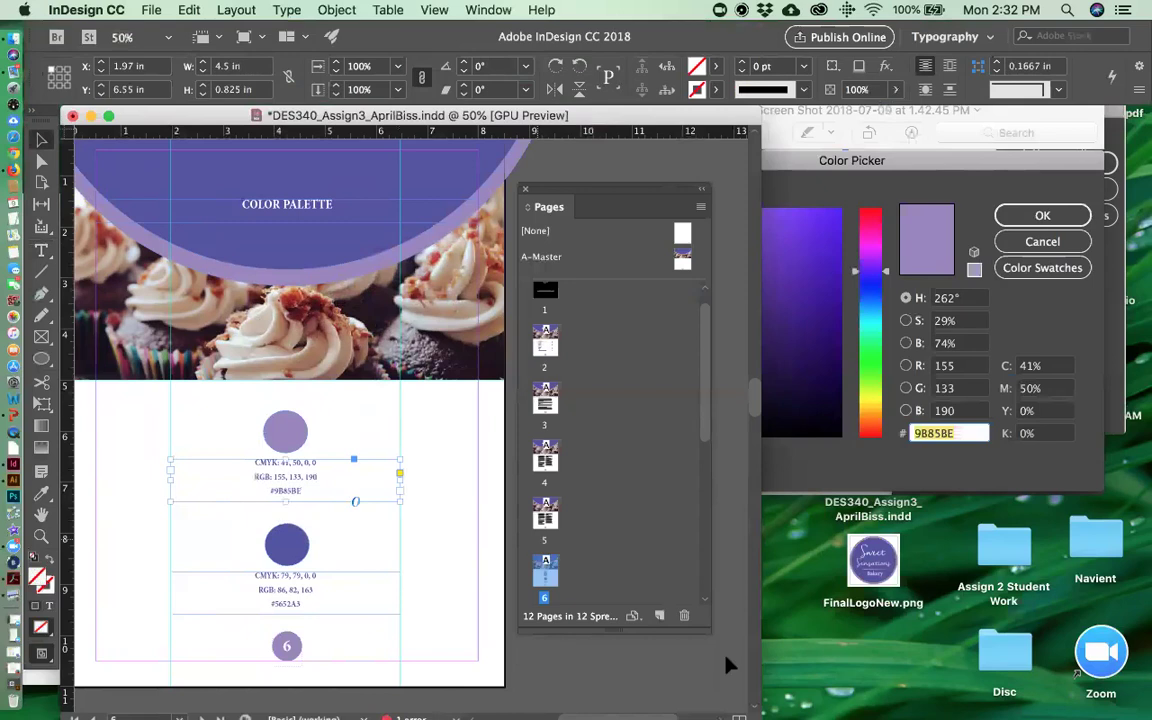
- Widen the document window with the Pages panel clear of the page, save the file, and display the page in Preview mode
left_click_drag(757, 700, 943, 714)
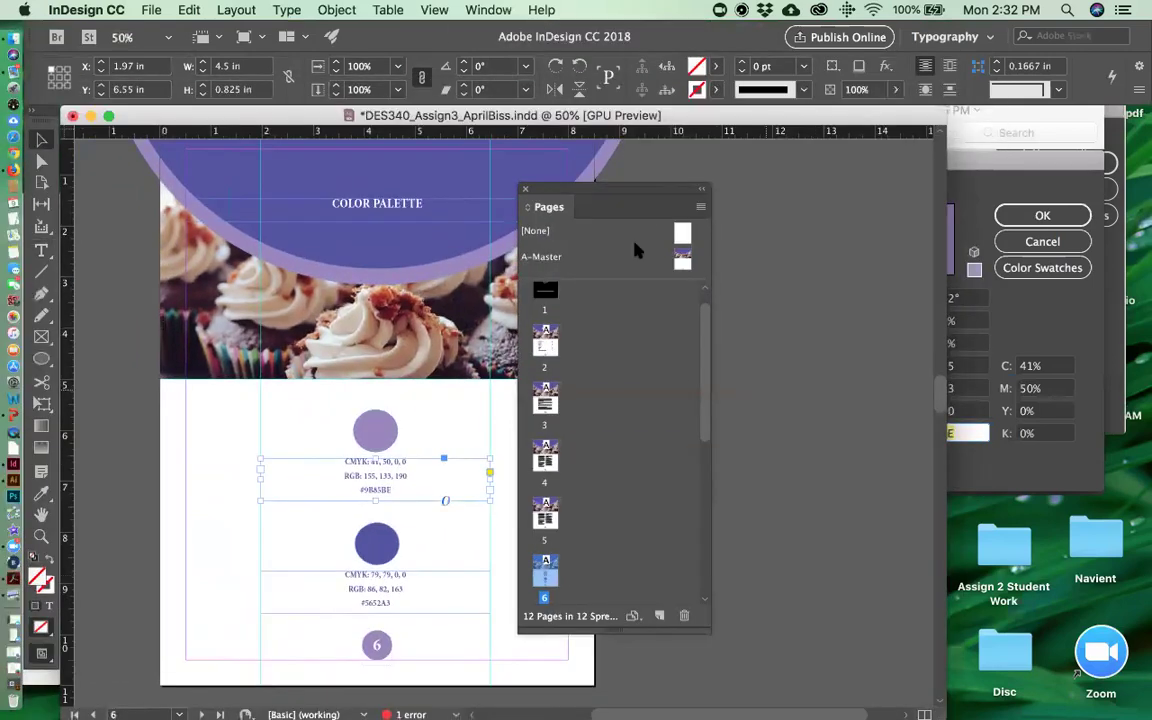
left_click_drag(565, 200, 780, 189)
key("super+s")
left_click(41, 653)
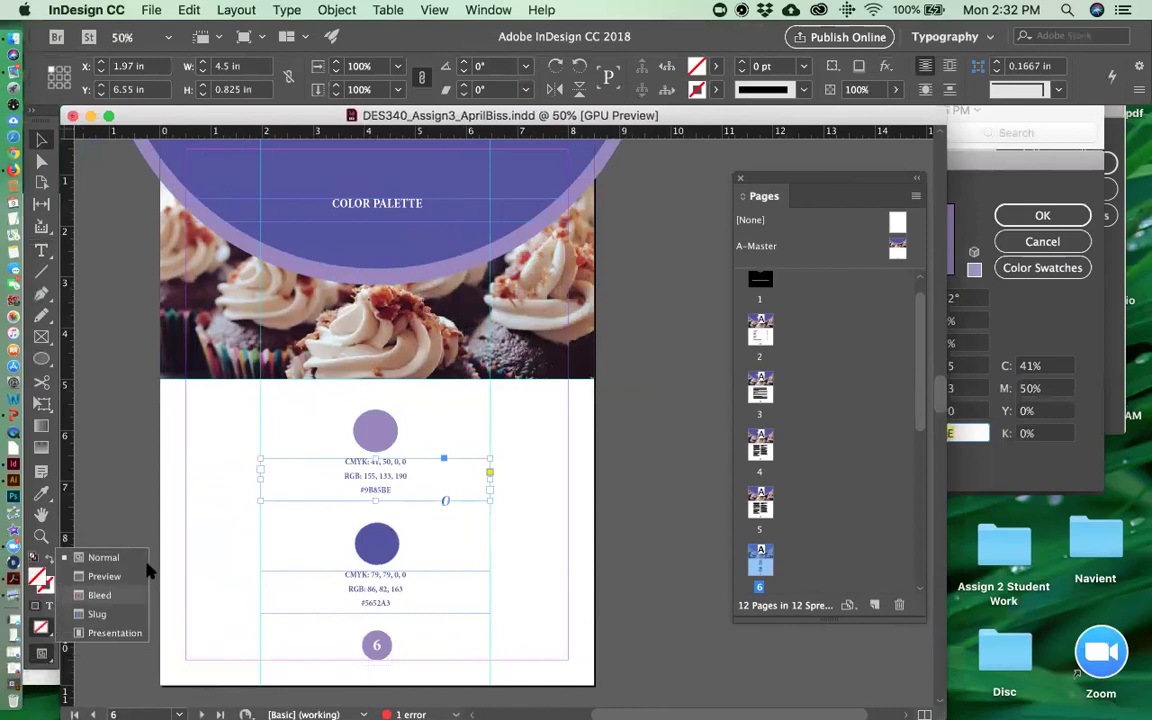
left_click(136, 578)
left_click(617, 588)
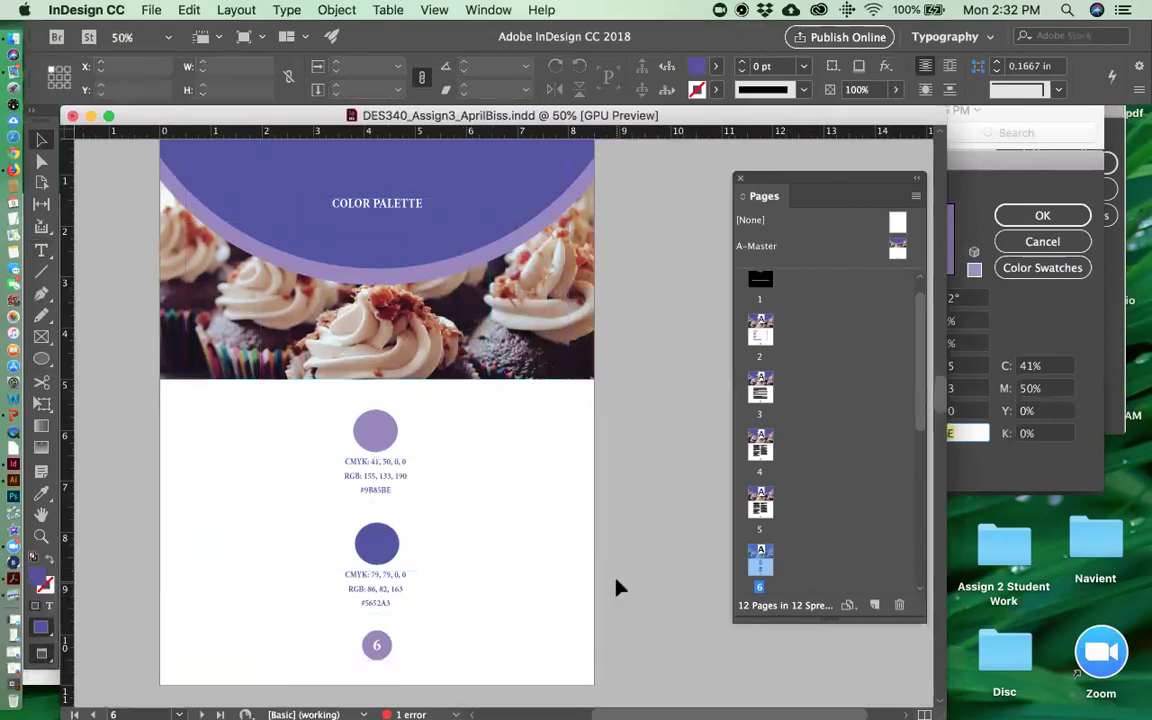
- Nudge the dark purple circle and its color value text up slightly together and save the document
mouse_move(376, 590)
left_mouse_down()
mouse_move(373, 540)
mouse_move(376, 590)
left_mouse_up()
left_click_drag(273, 545, 418, 588)
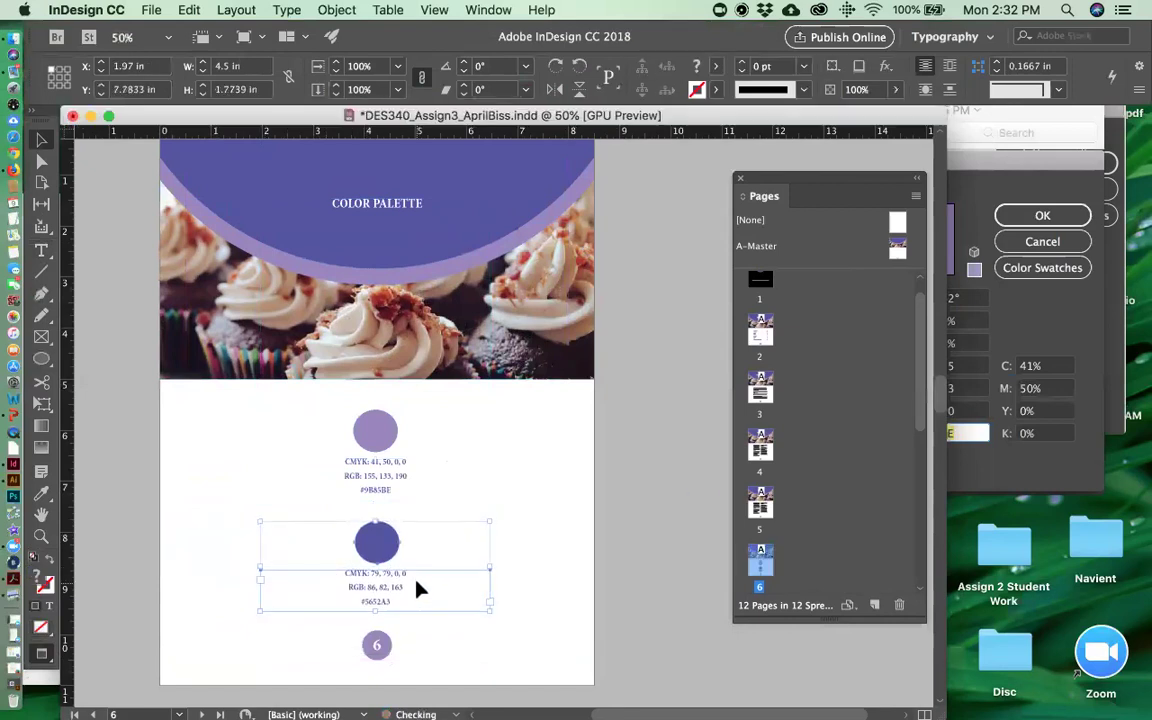
left_click(589, 627)
key("cmd+s")
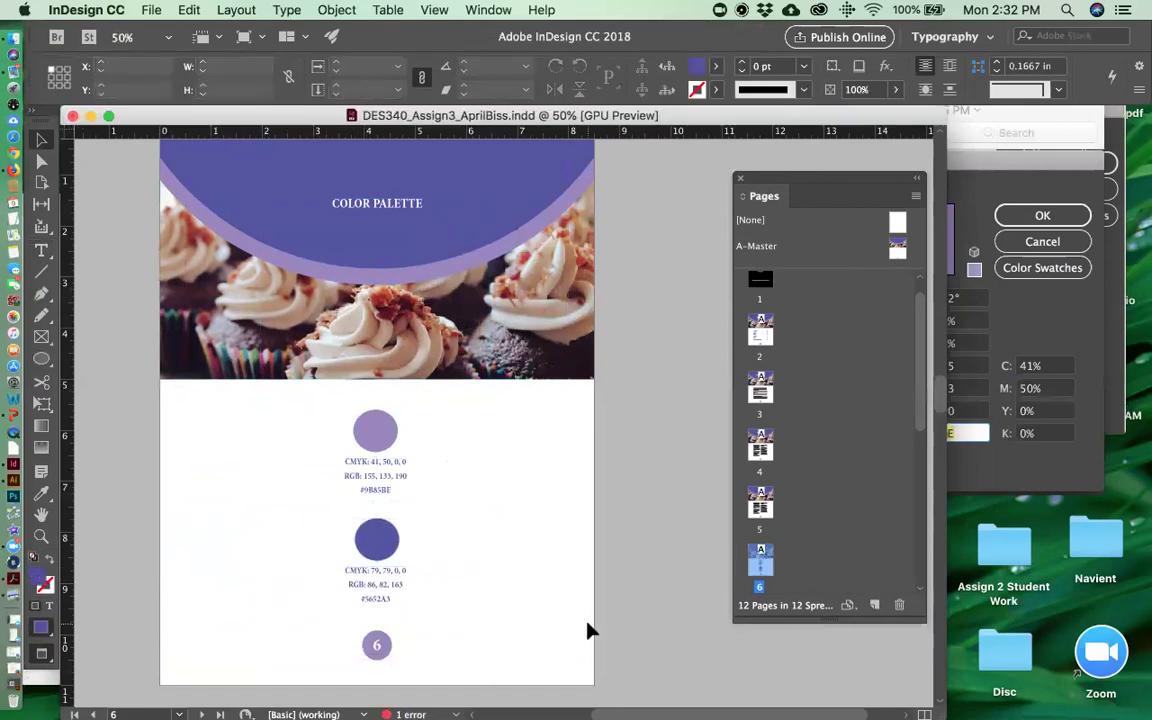
- Go to page 7, the Logo Guidelines page
scroll(589, 630, "down", 1)
scroll(815, 507, "down", 5)
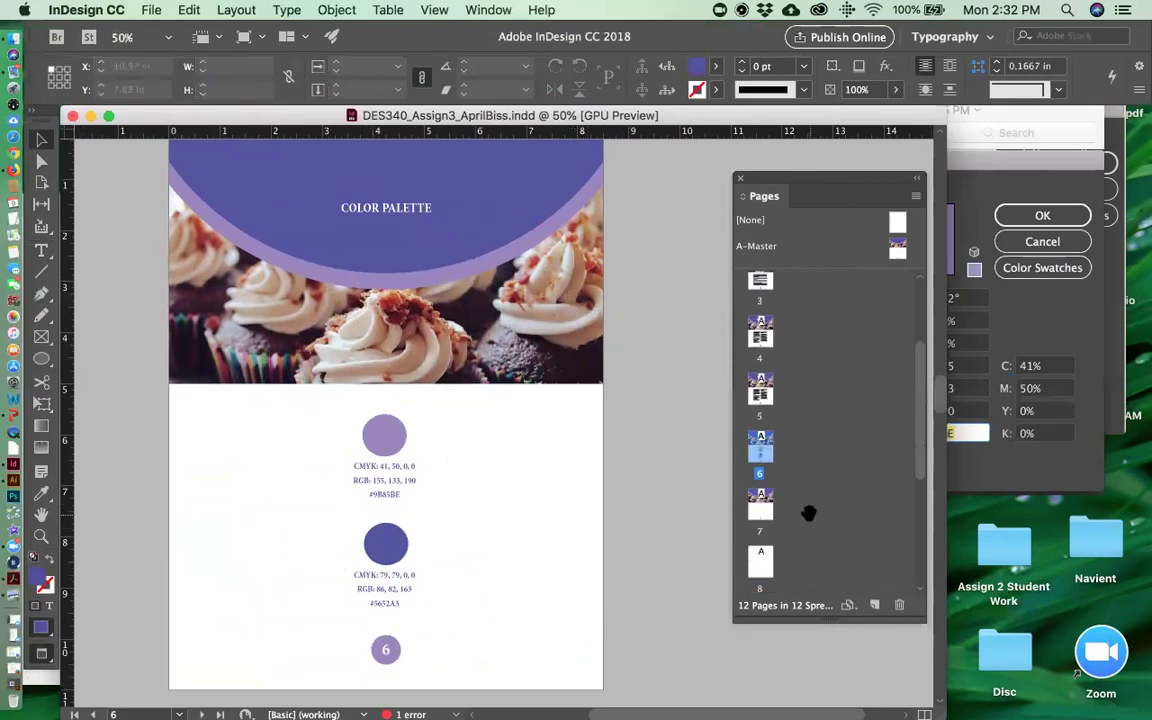
double_click(762, 394)
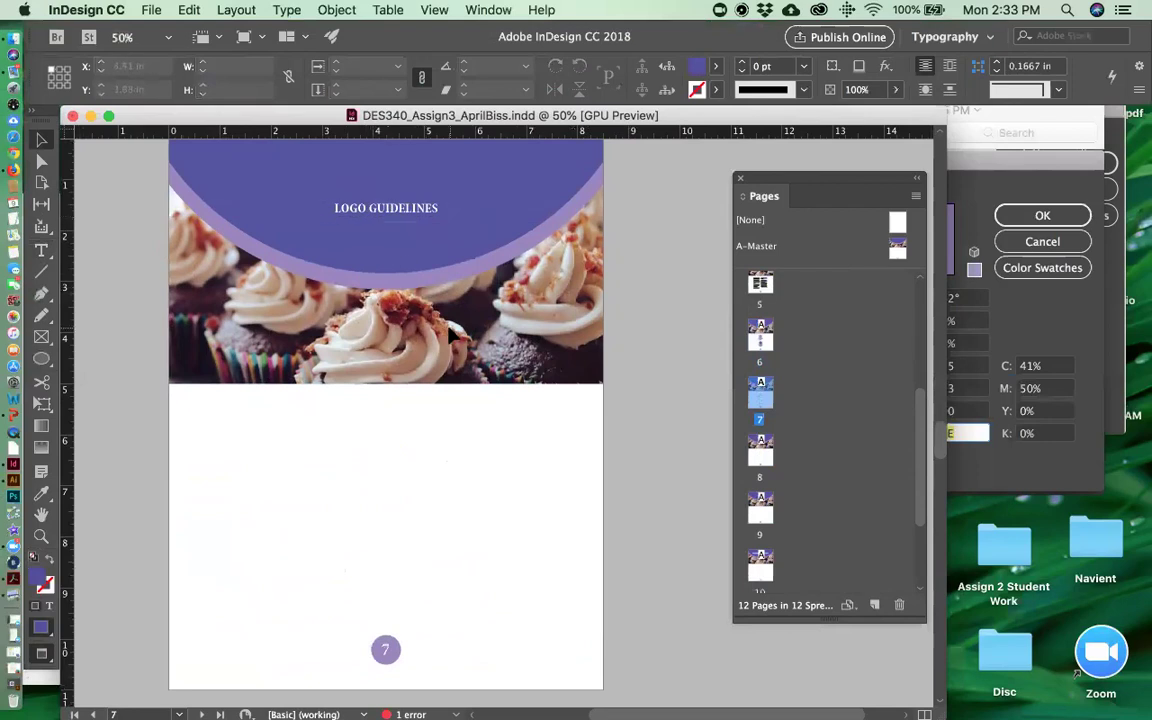
- Switch to Acrobat Pro DC, open the Thrive Coffee identity style guide PDF, and examine its brand logo and color palette pages
left_click(13, 578)
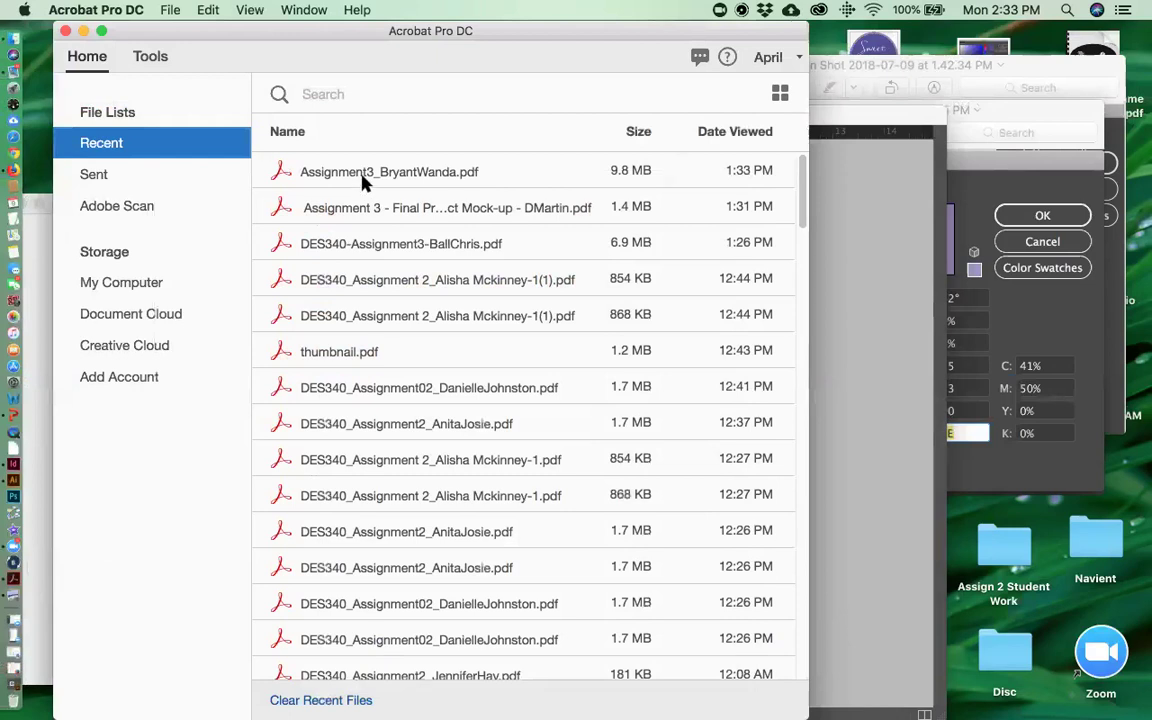
double_click(363, 177)
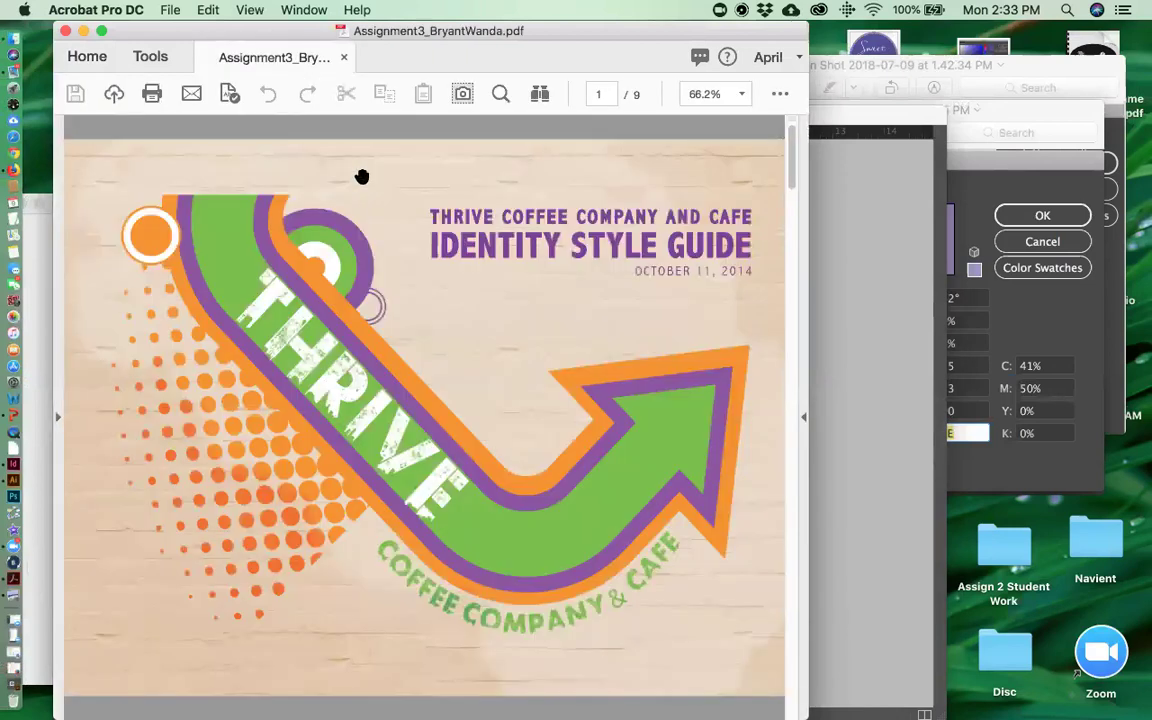
scroll(362, 177, "down", 15)
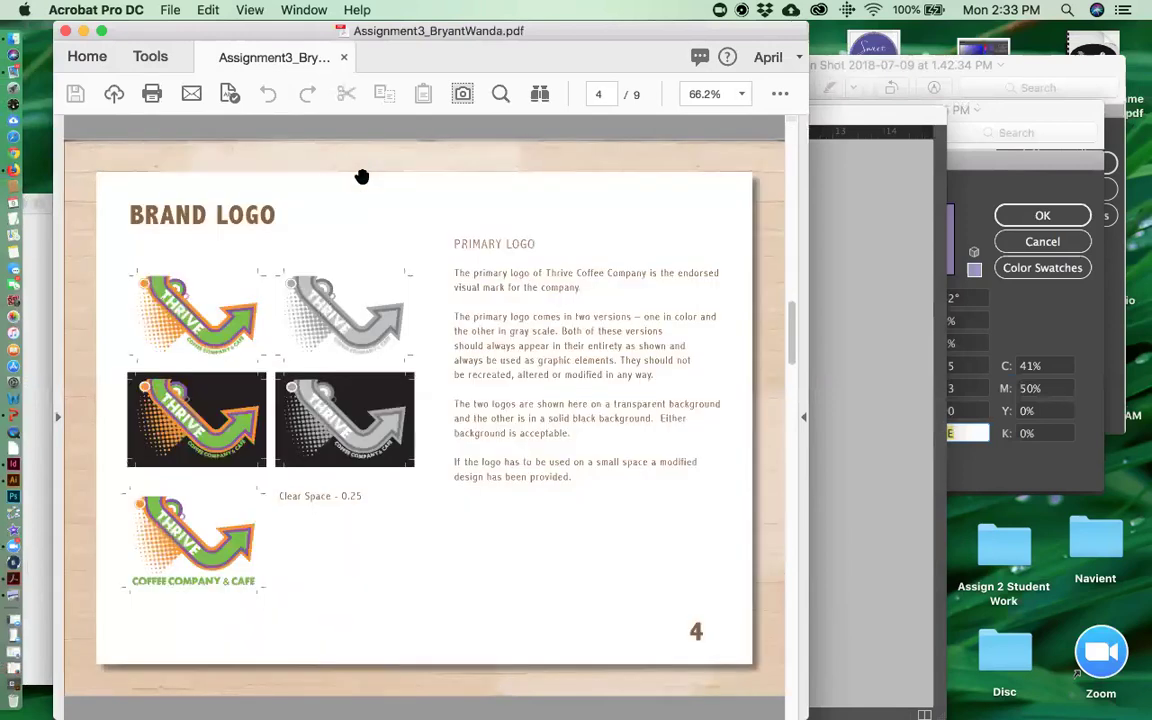
scroll(362, 177, "down", 5)
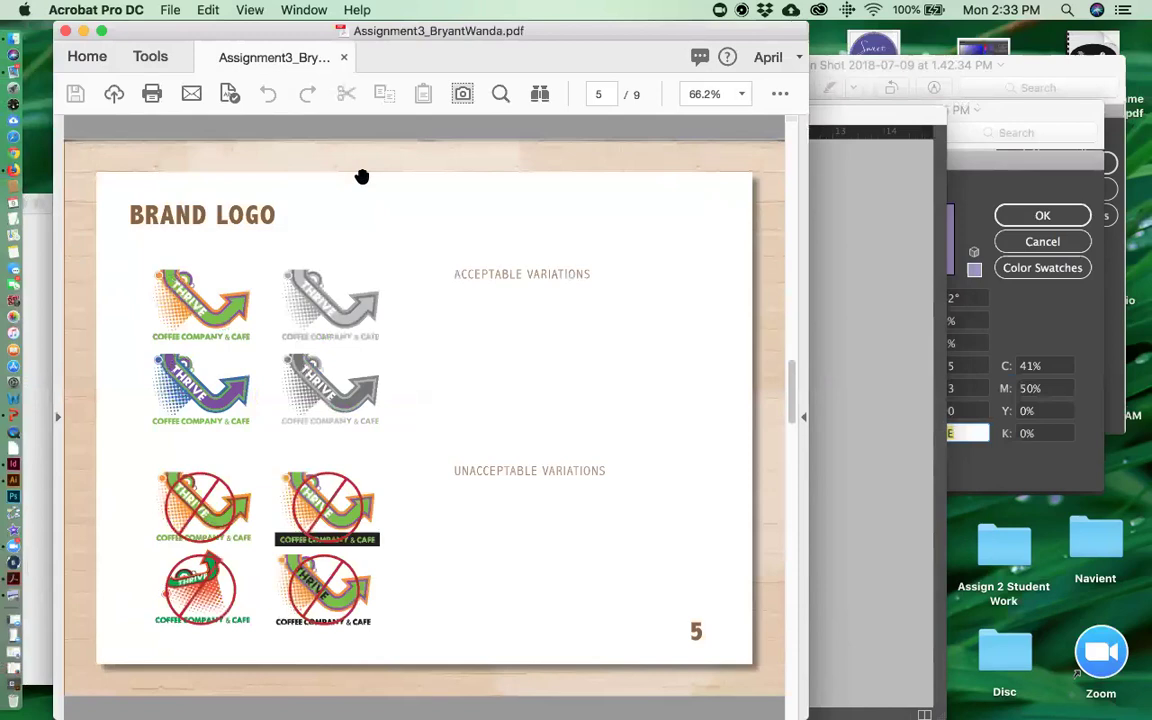
scroll(362, 177, "down", 5)
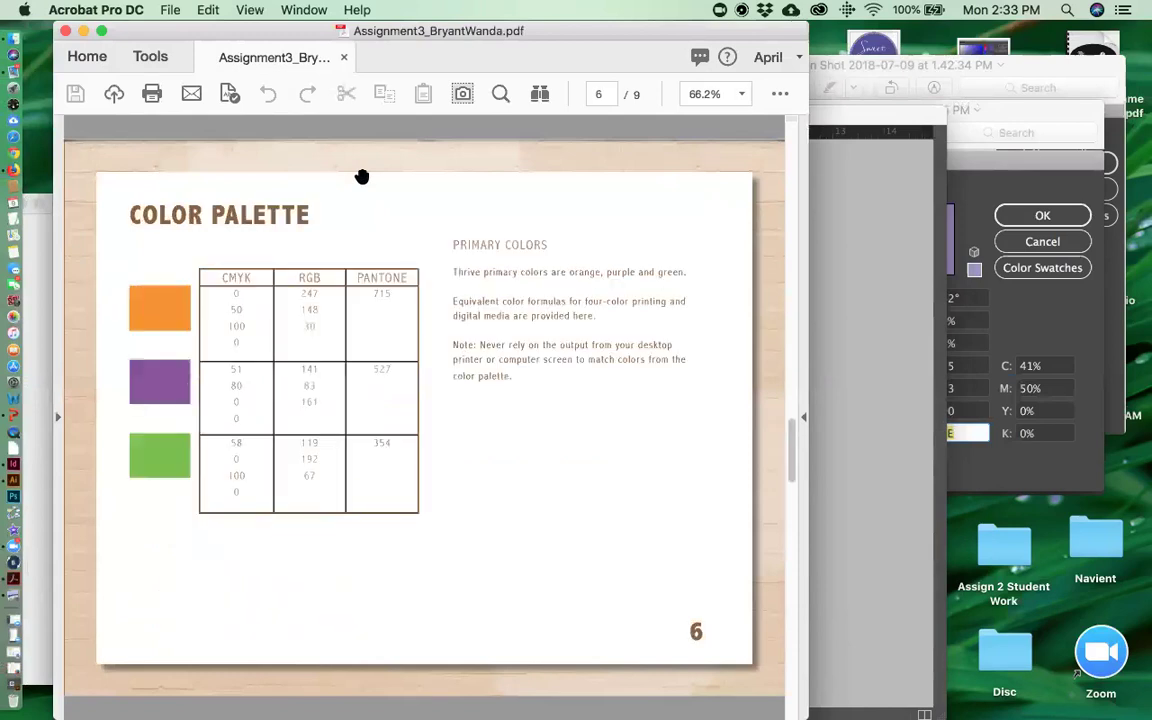
scroll(362, 177, "up", 10)
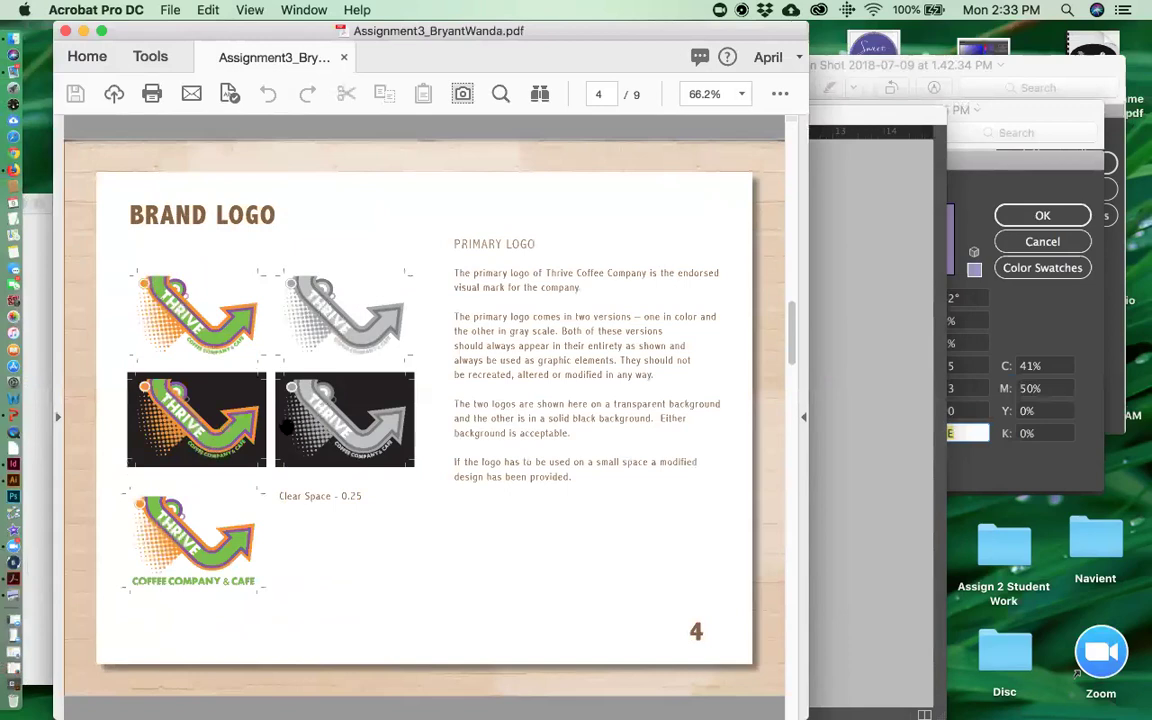
scroll(282, 437, "down", 5)
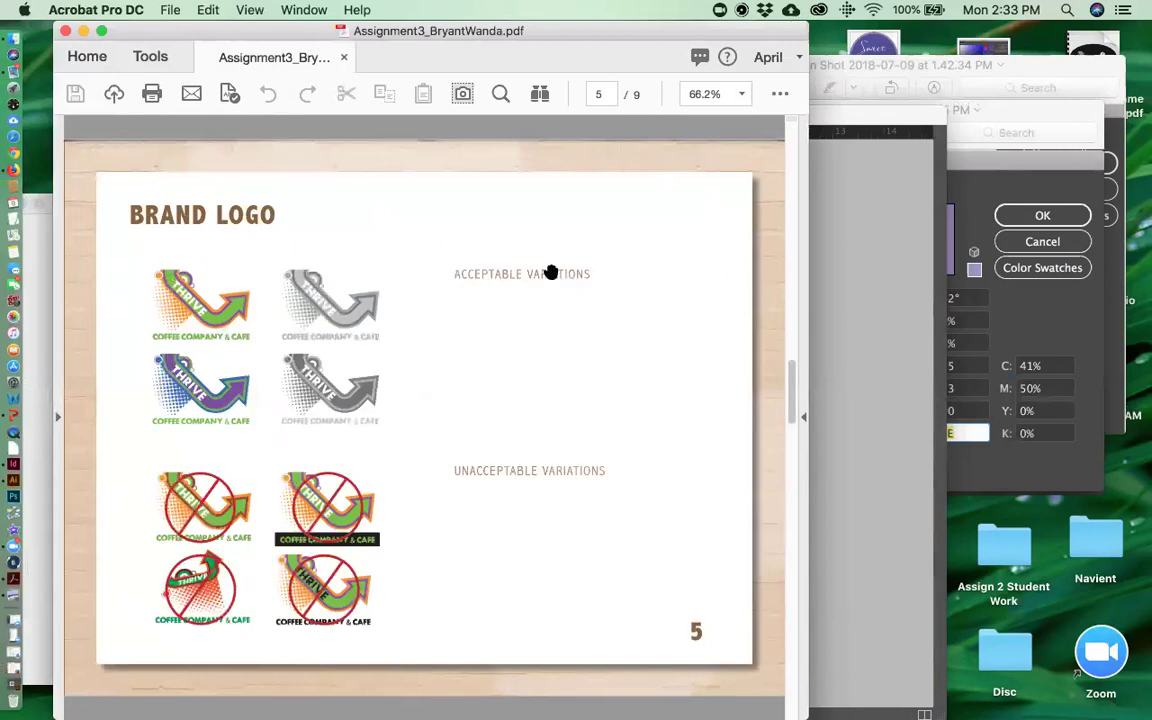
- Look over the Logo Guidelines page in InDesign, and return to the sample guide's primary logo page in Acrobat for comparison
left_click(841, 365)
scroll(575, 443, "down", 5)
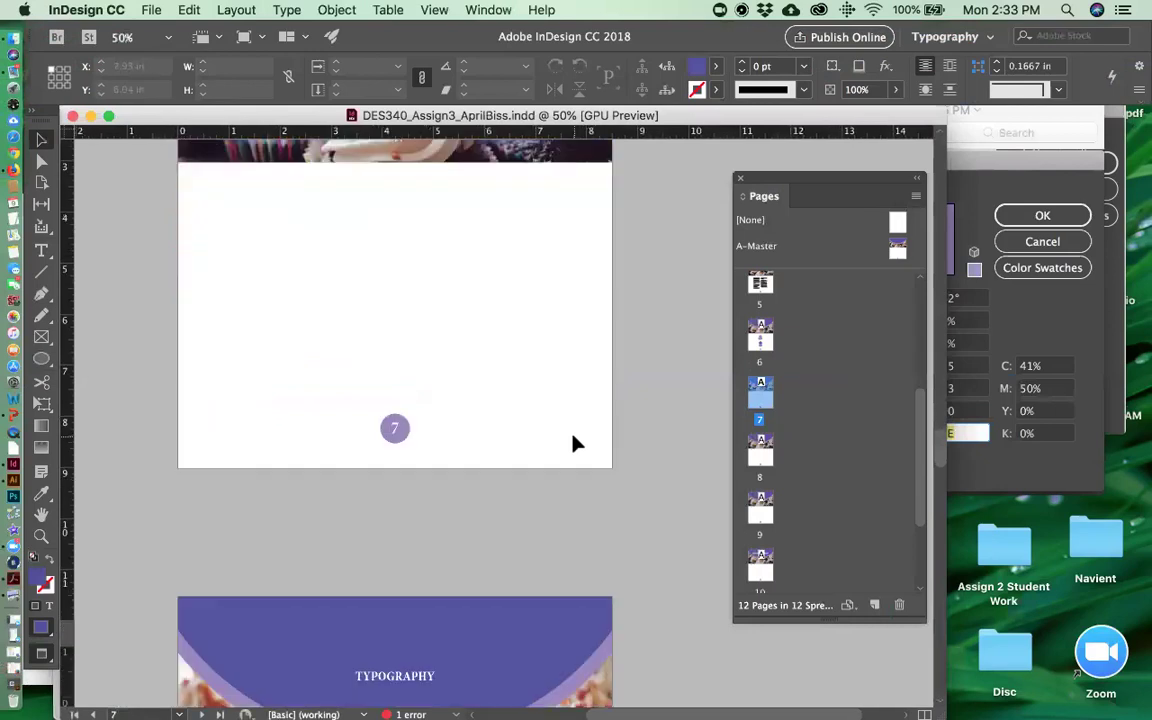
scroll(575, 443, "up", 3)
scroll(575, 443, "up", 3)
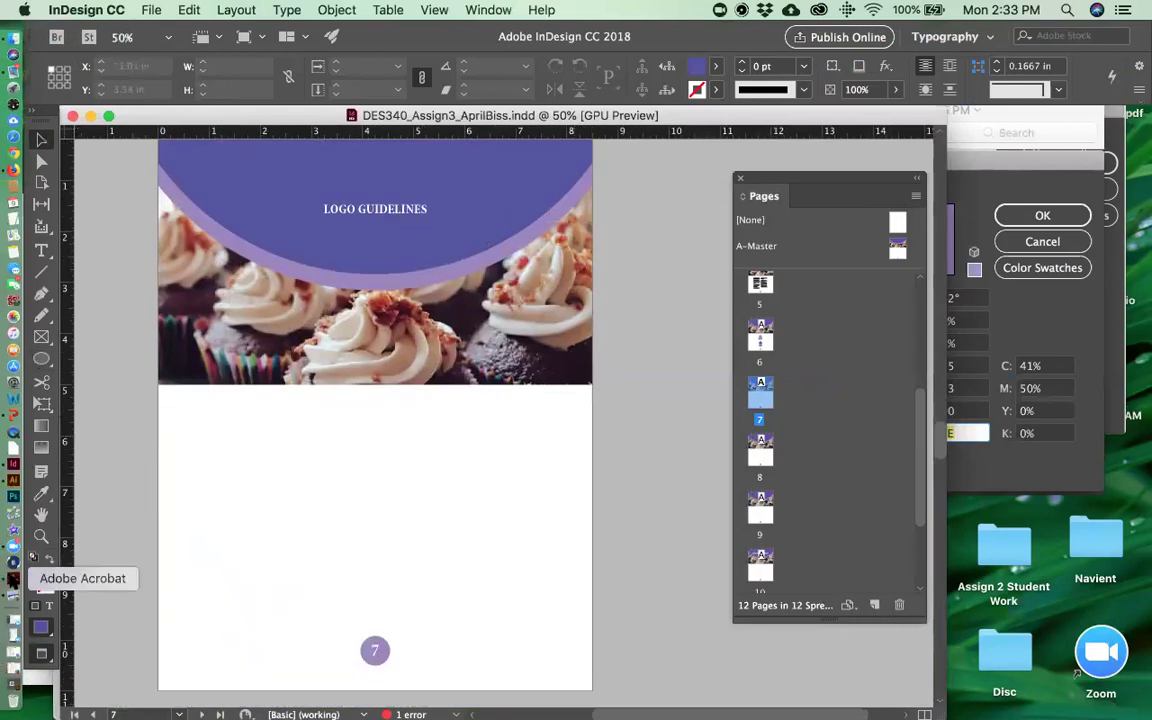
left_click(13, 578)
scroll(450, 337, "up", 3)
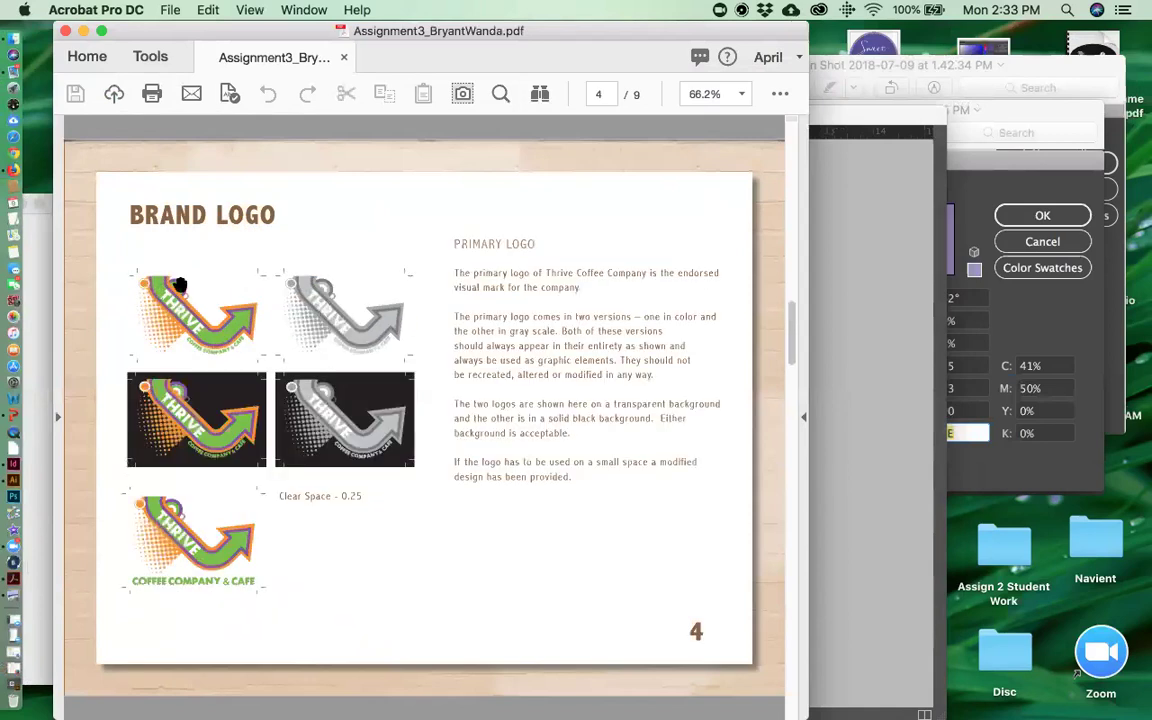
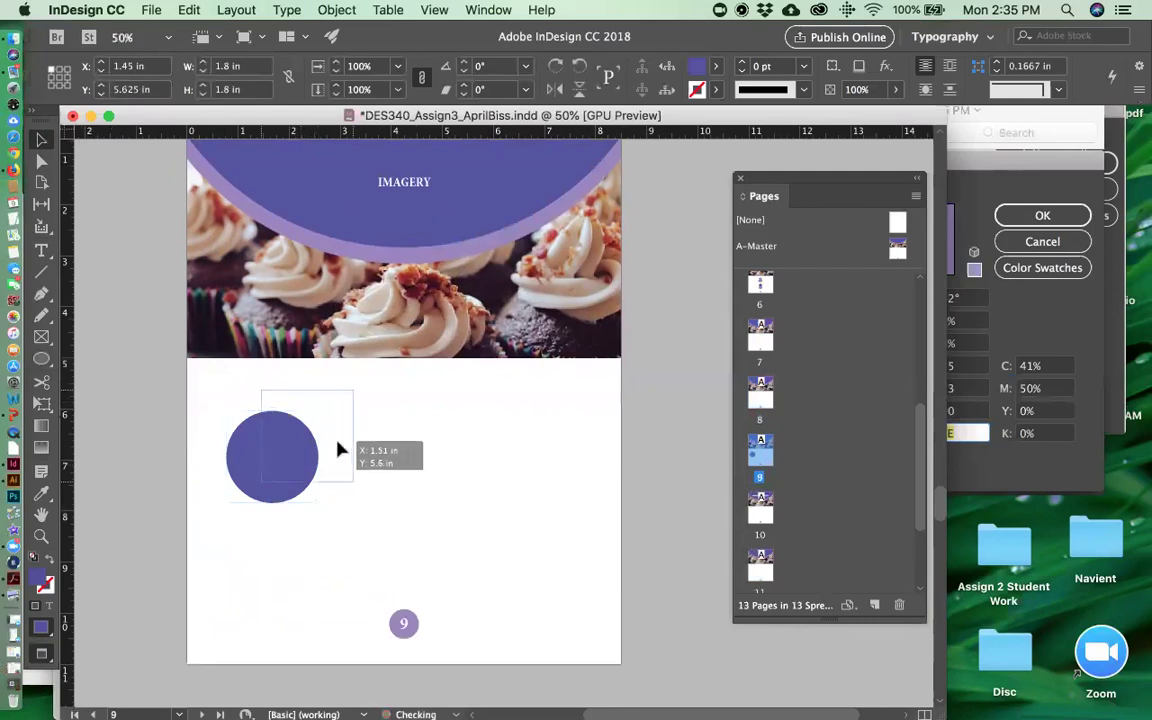
- Duplicate the 1.8 in purple circle into two rows of three on the Imagery page and shift the whole grid left and down
right_click(344, 442)
left_click(262, 515)
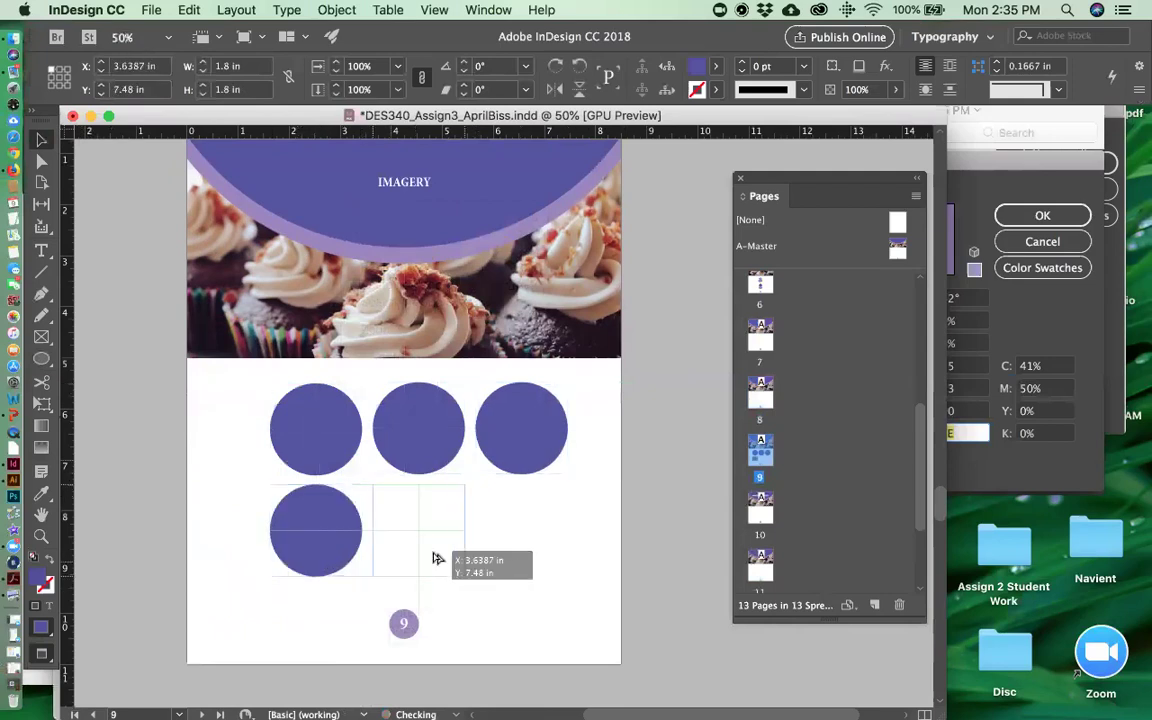
left_click_drag(627, 545, 170, 413)
key("Left")
key("Left")
key("Left")
key("Left")
key("Down")
key("Down")
key("Down")
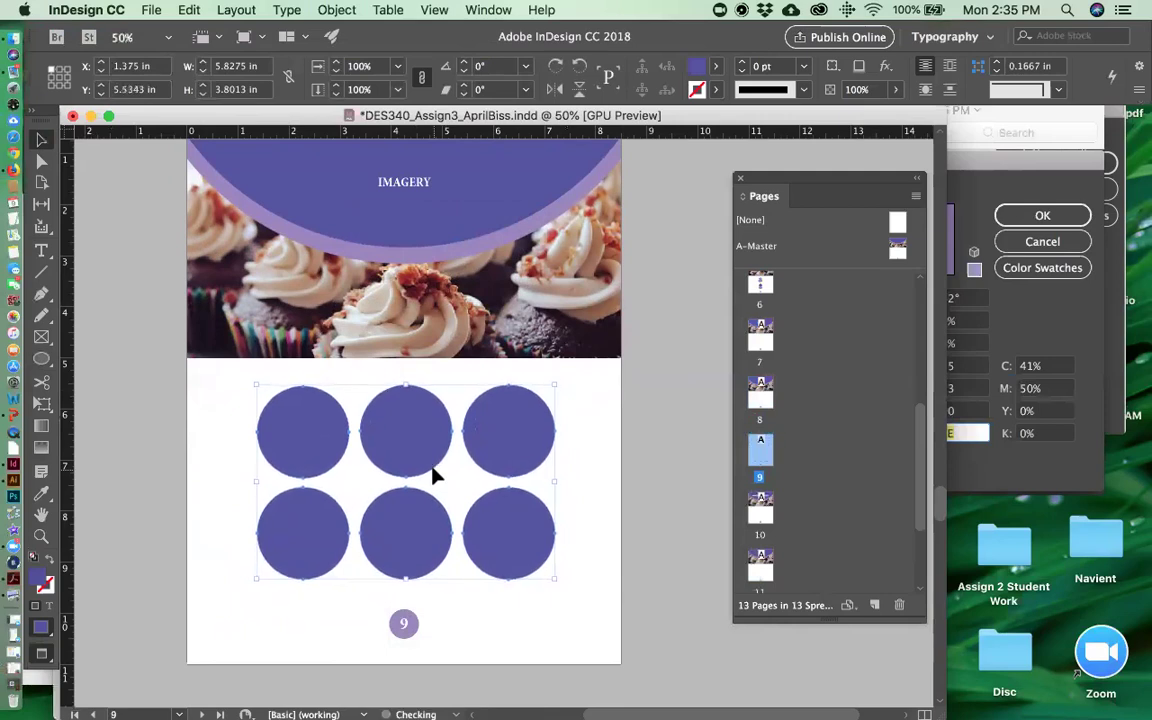
left_click(627, 545)
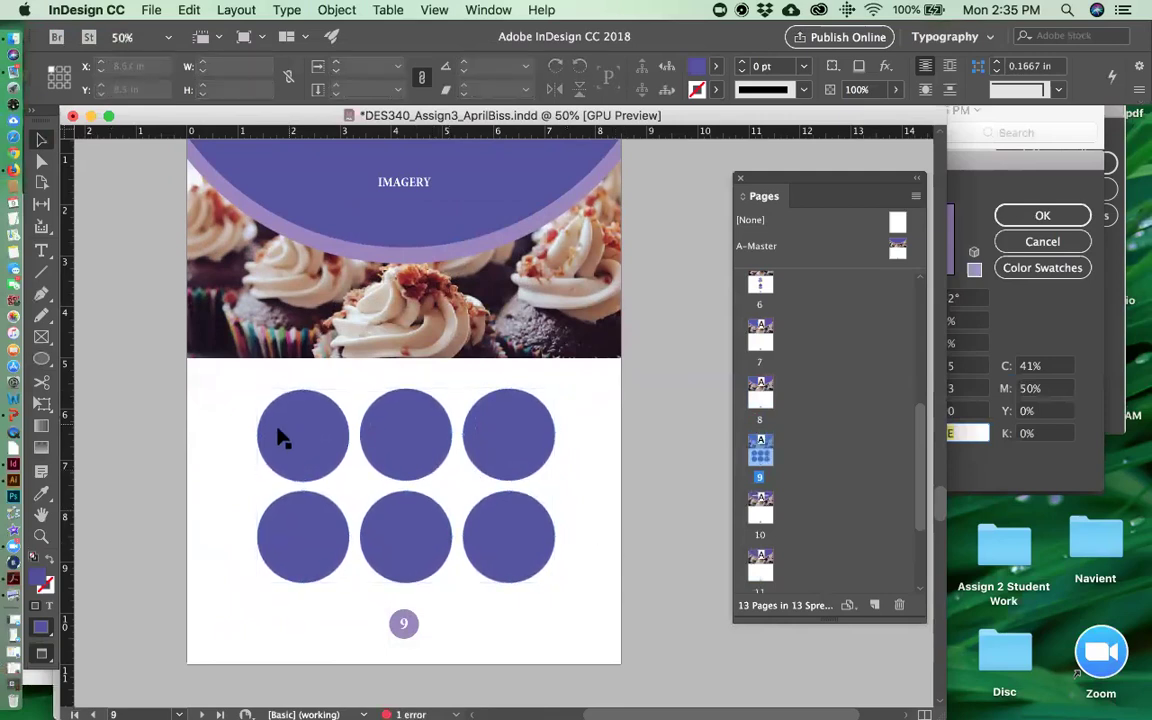
left_click(280, 443)
left_click(385, 418)
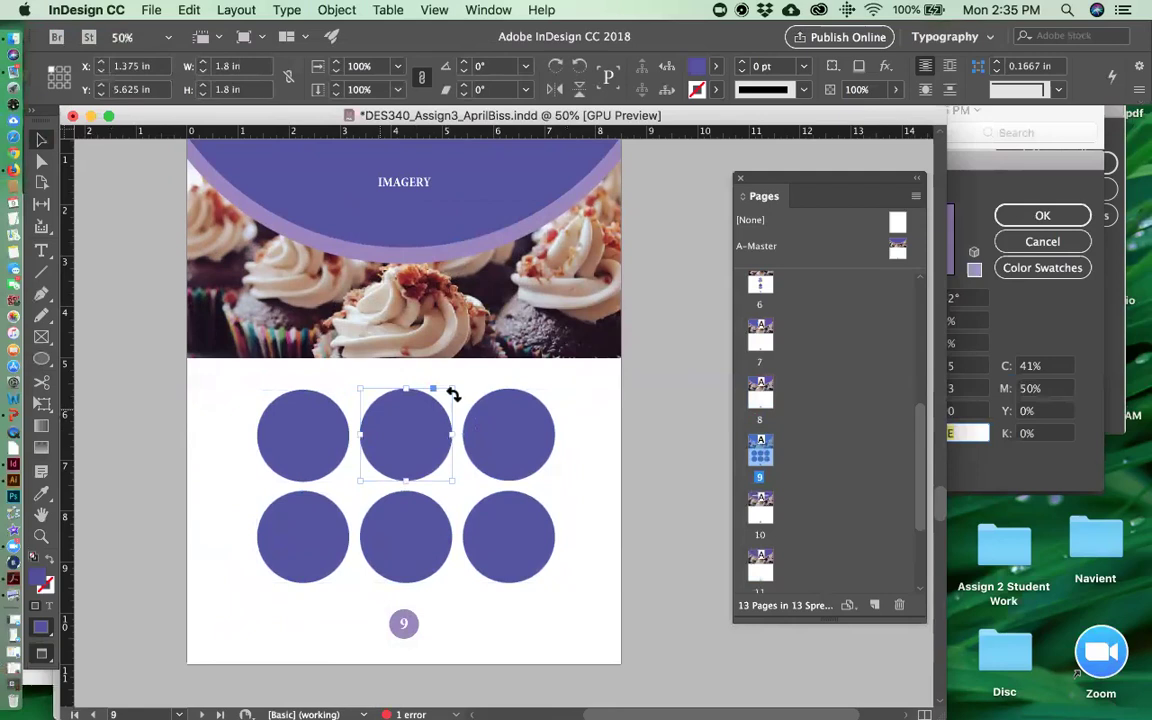
left_click_drag(45, 335, 80, 330)
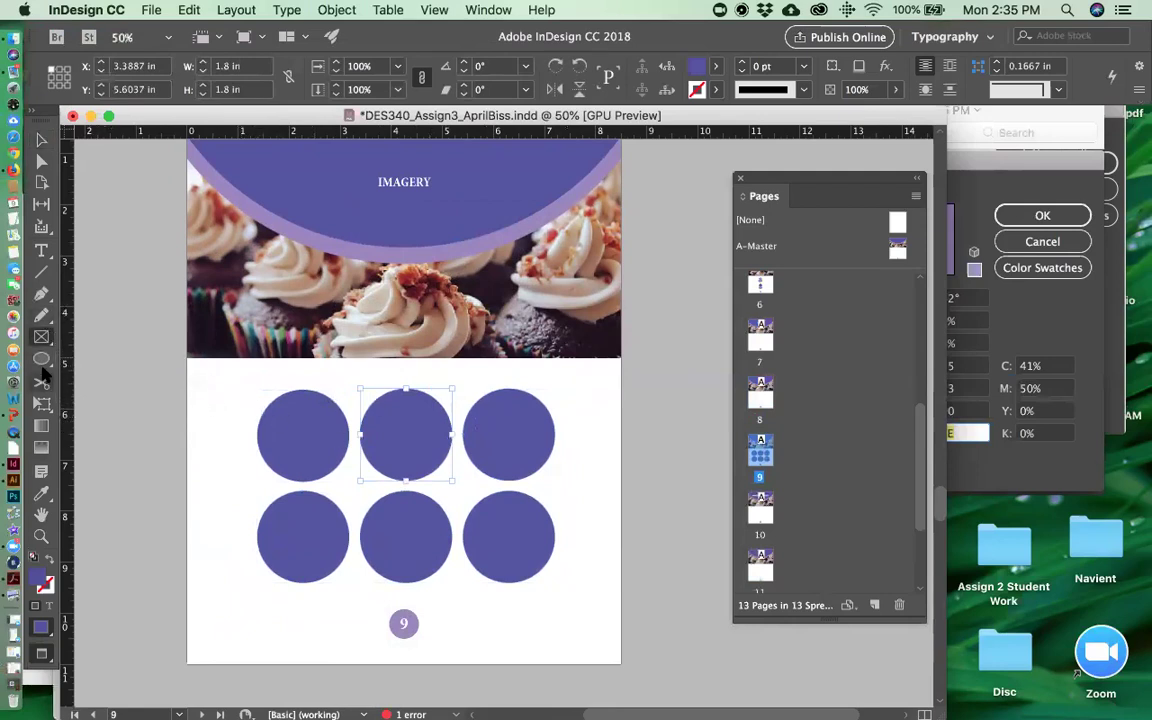
mouse_move(243, 385)
left_mouse_down()
mouse_move(295, 398)
mouse_move(329, 466)
left_mouse_up()
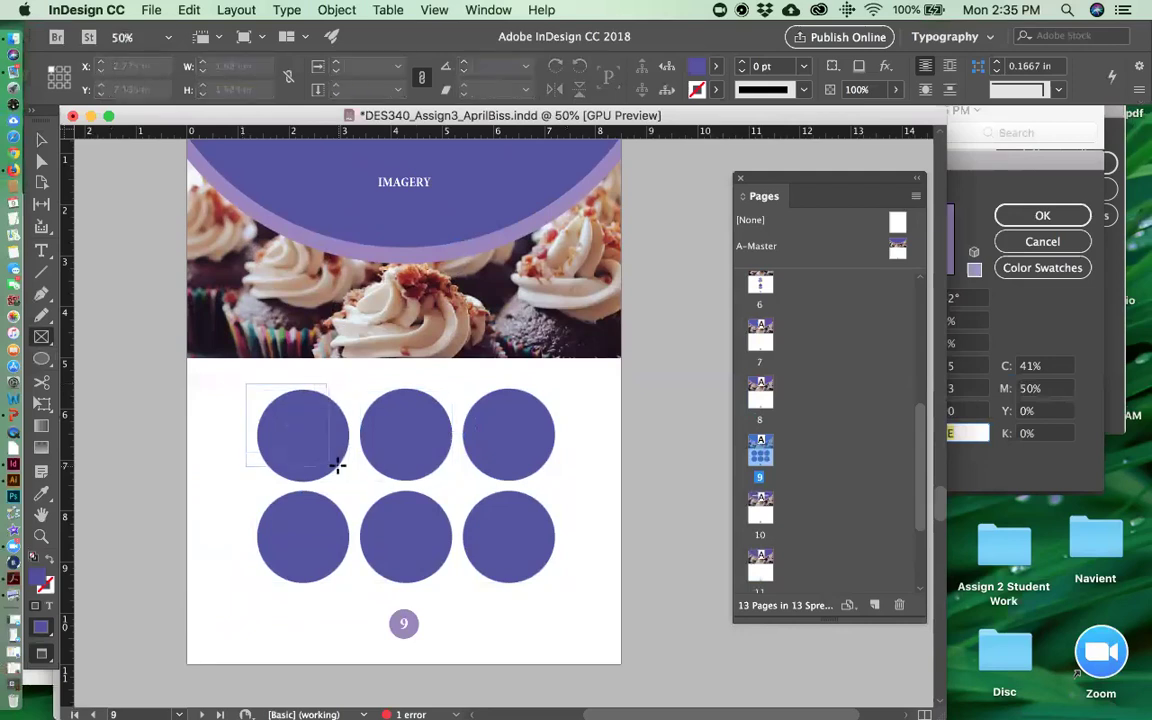
left_click(40, 140)
left_click(131, 220)
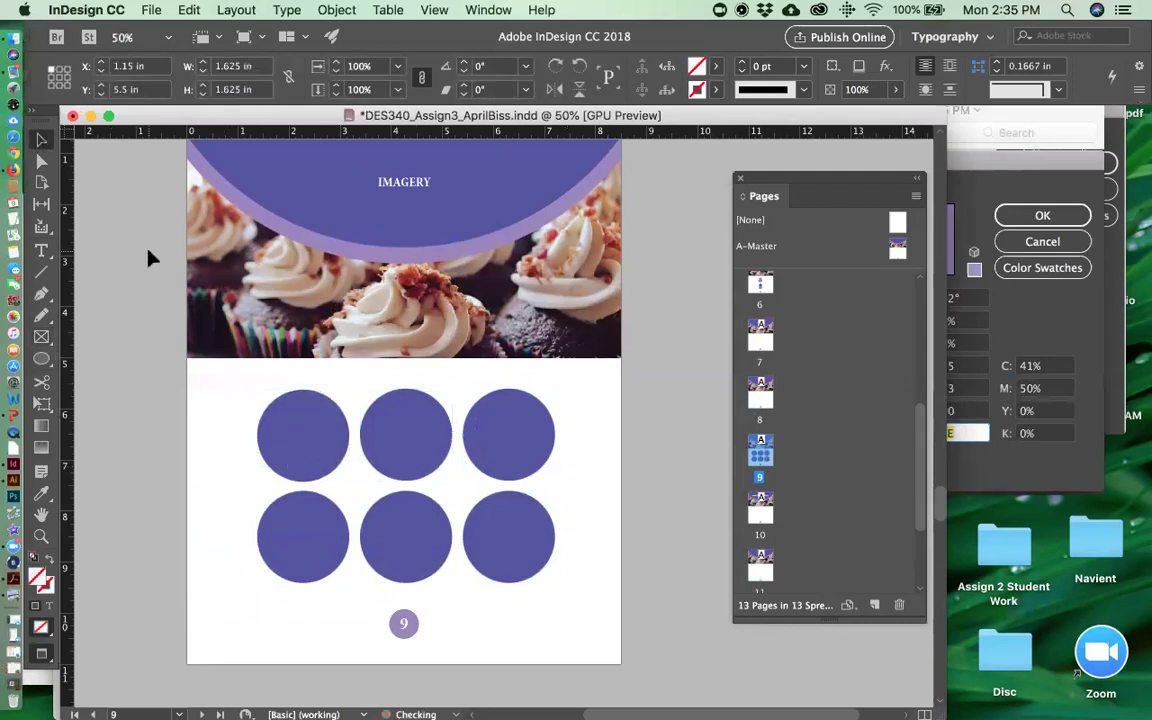
- Draw a circular image frame about 1.9 in wide over the first purple circle and place cupcakes-690040_640 in it
scroll(131, 220, "up", 1)
left_click_drag(43, 358, 96, 377)
mouse_move(225, 420)
left_mouse_down()
mouse_move(334, 507)
mouse_move(329, 516)
left_mouse_up()
left_click(41, 140)
key("super+d")
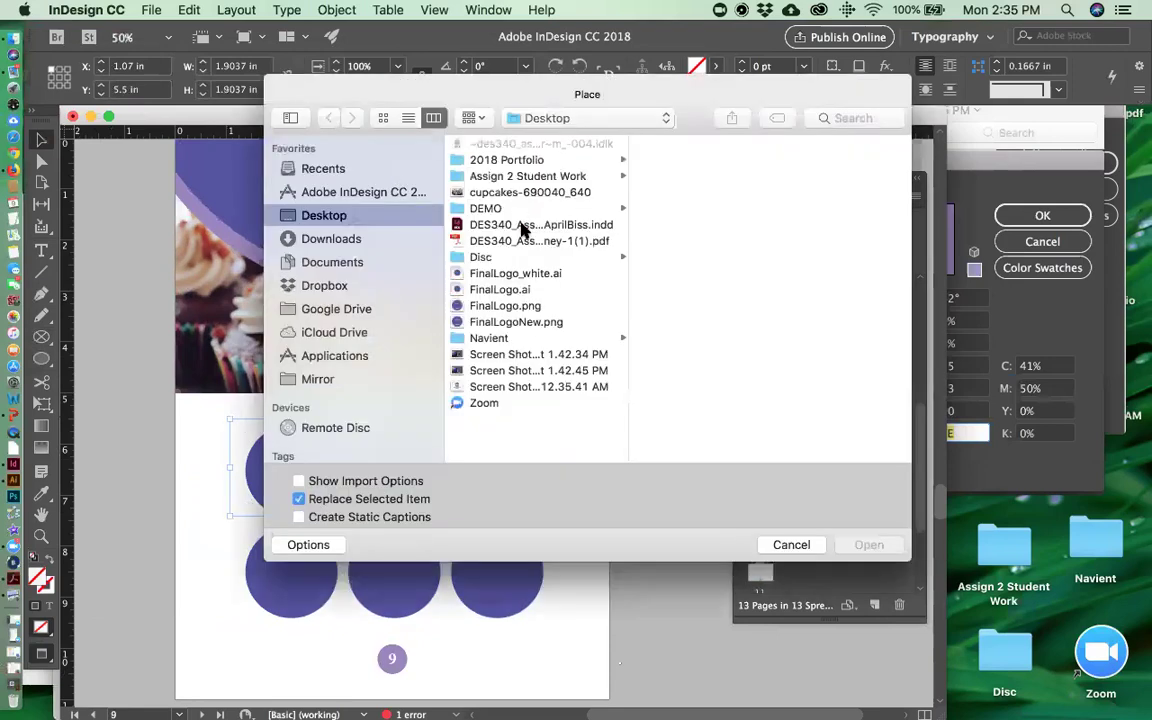
left_click(497, 193)
left_click(848, 545)
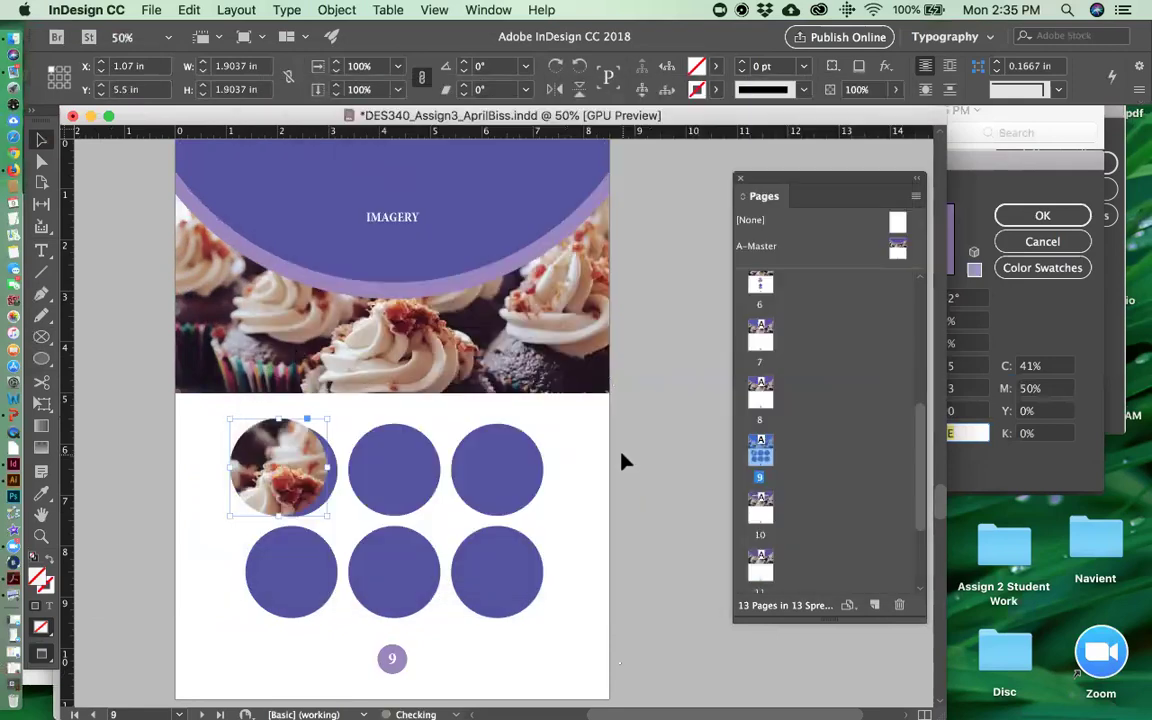
- Fit the cupcake photo to fill its circular frame, and adjust the frame to about 1.88 in over the first purple circle
left_click(336, 9)
mouse_move(450, 321)
left_click(590, 321)
left_click_drag(318, 466, 329, 472)
left_click_drag(338, 424, 333, 428)
- Replace the remaining purple circles with copies of the cupcake photo circle, arranged in two rows of three
left_click(404, 466)
key("Delete")
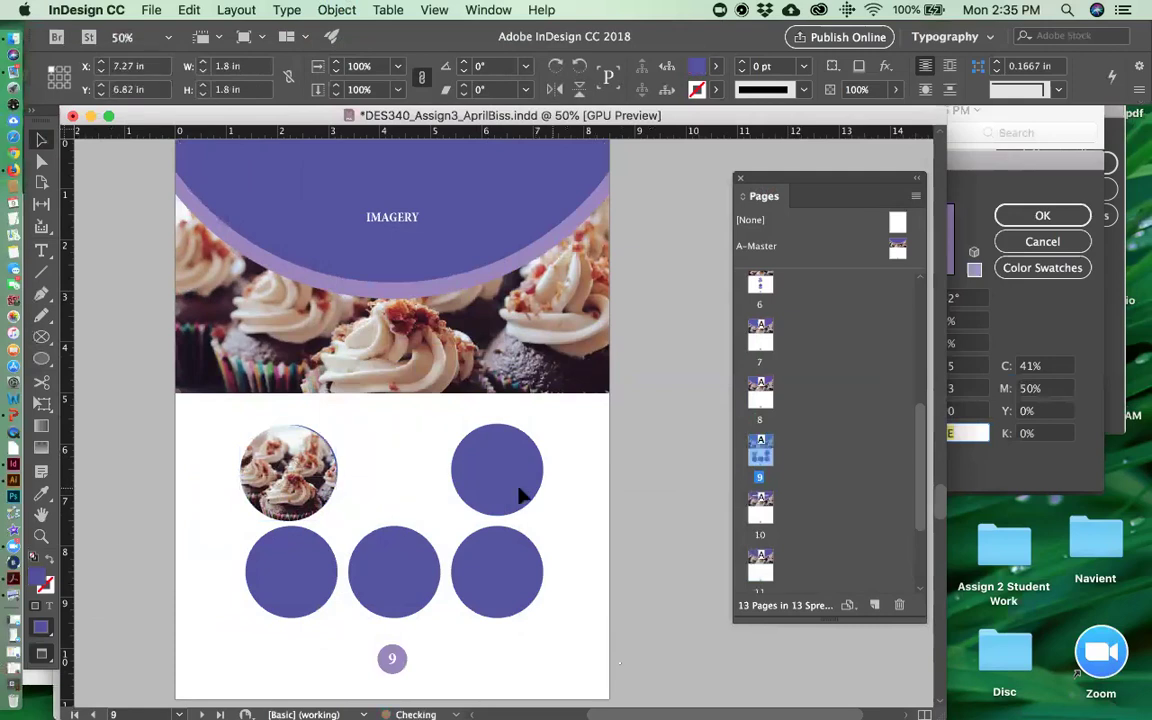
left_click(519, 496)
key("Delete")
left_click(501, 571)
key("Delete")
left_click(411, 576)
key("Delete")
left_click(293, 558)
key("Delete")
left_click_drag(311, 485, 321, 612)
left_click_drag(321, 612, 548, 610)
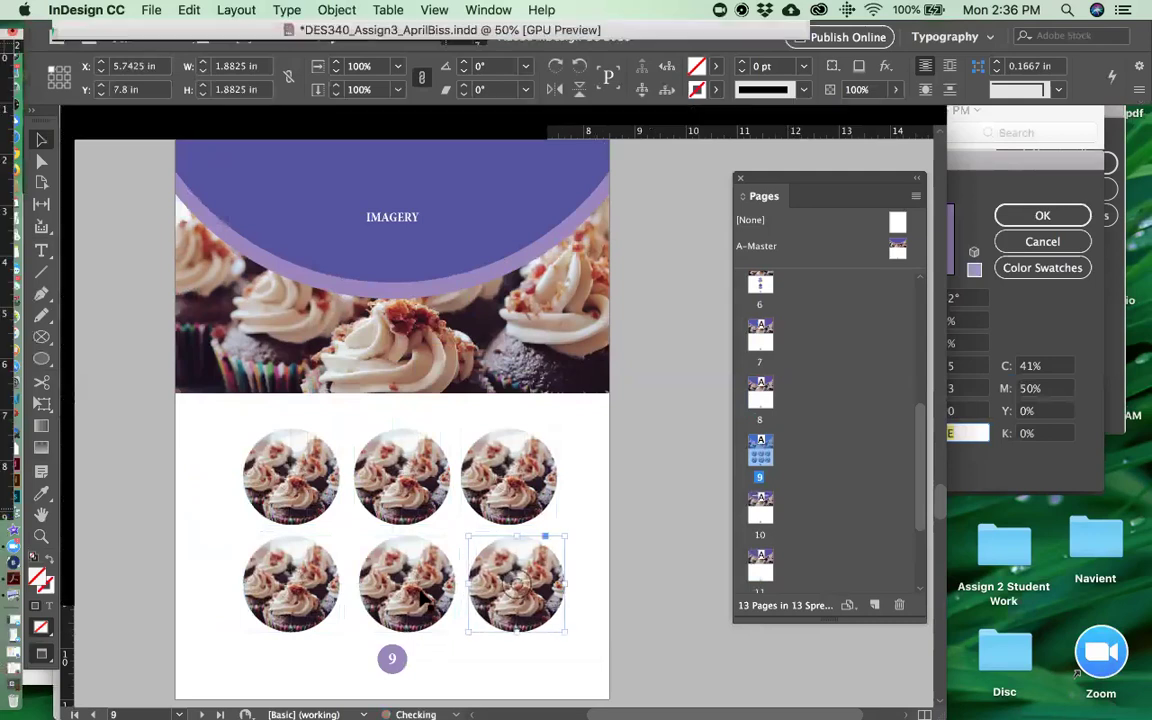
- Distribute the top row's three photo circles evenly by their horizontal centers
left_click_drag(190, 432, 560, 500)
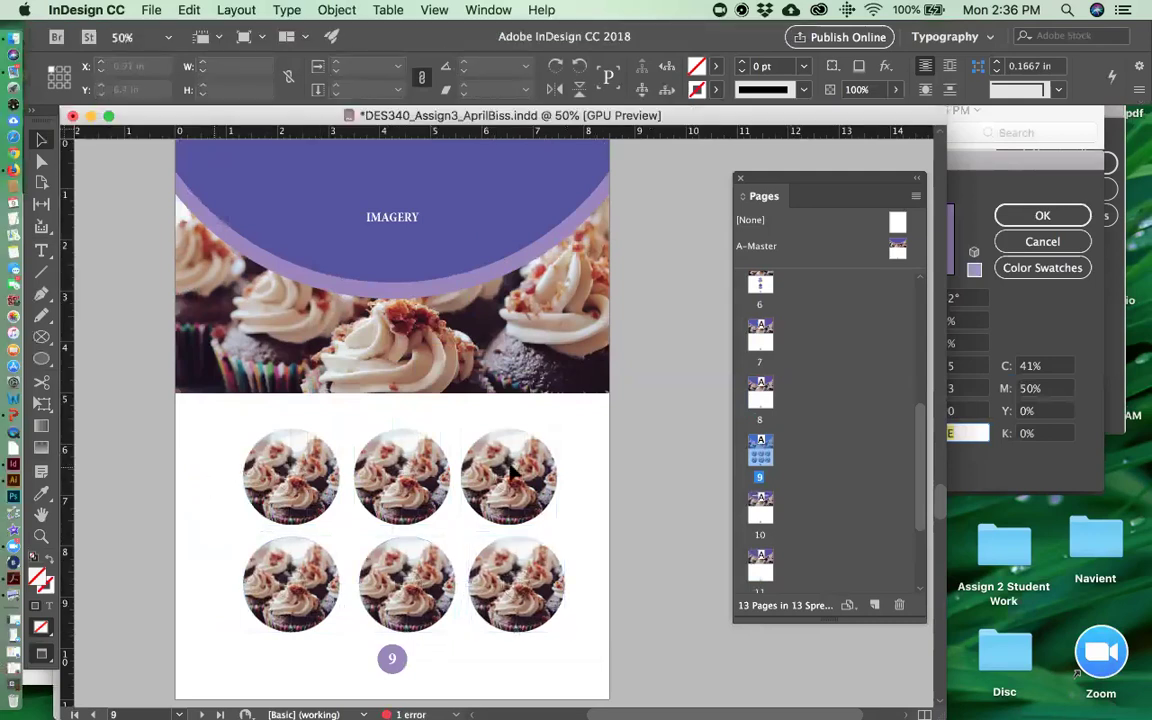
left_click(472, 10)
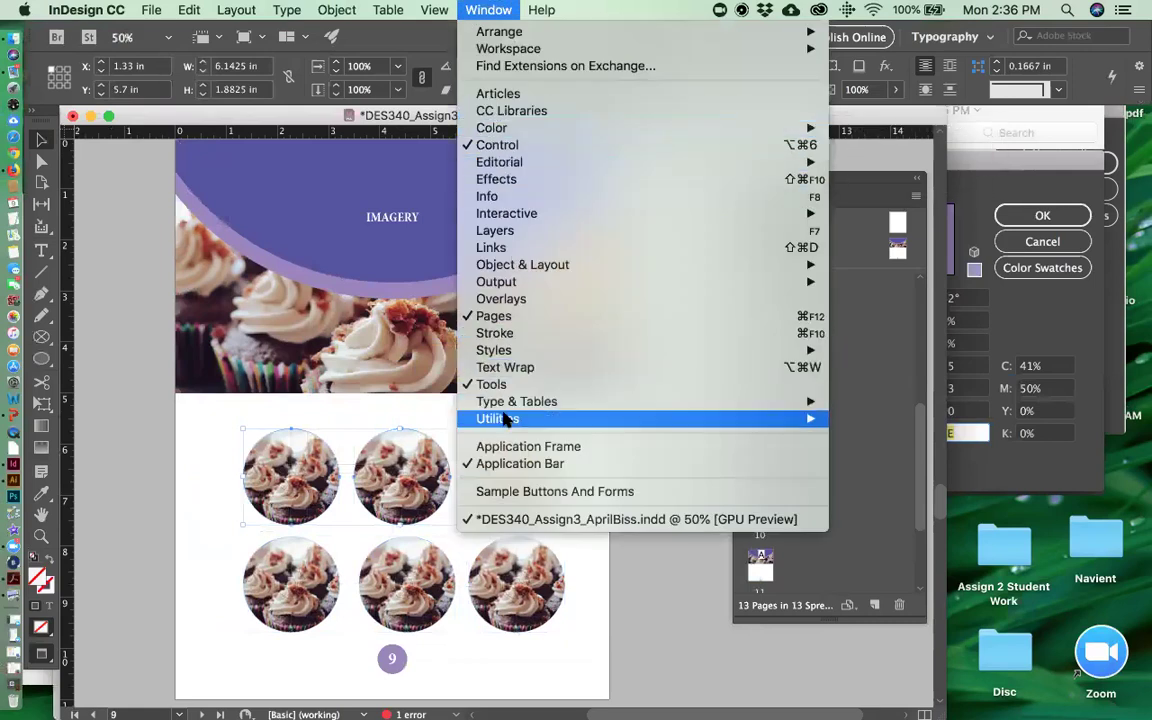
mouse_move(510, 402)
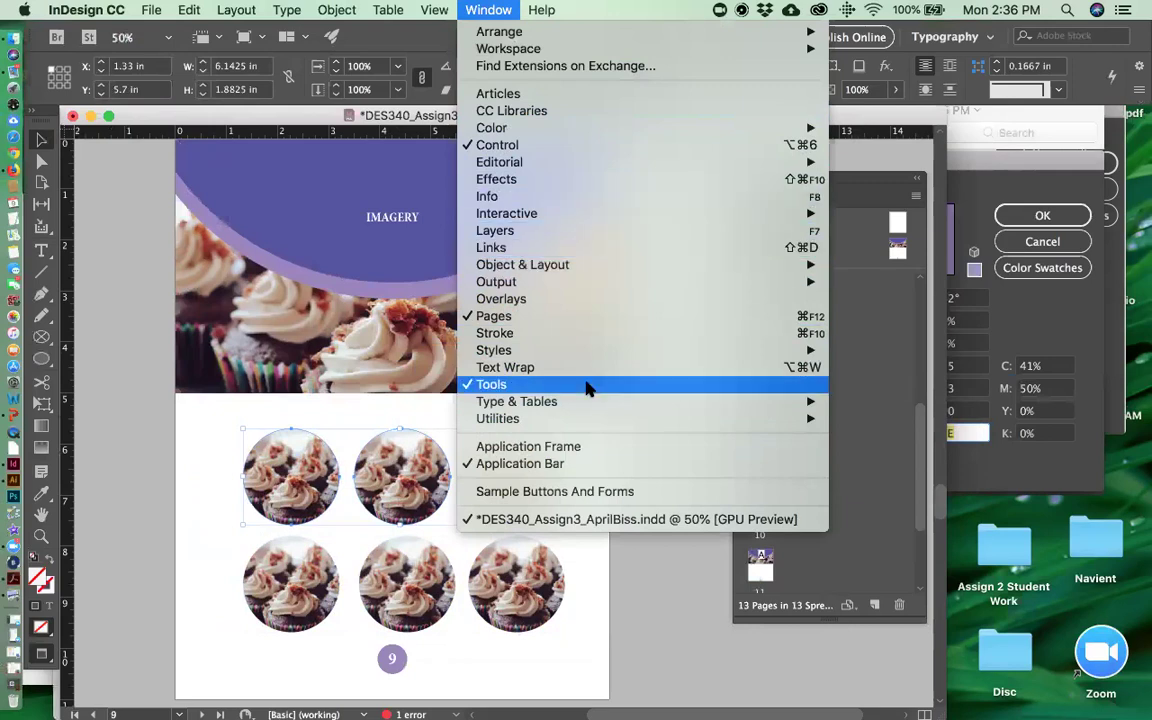
mouse_move(588, 408)
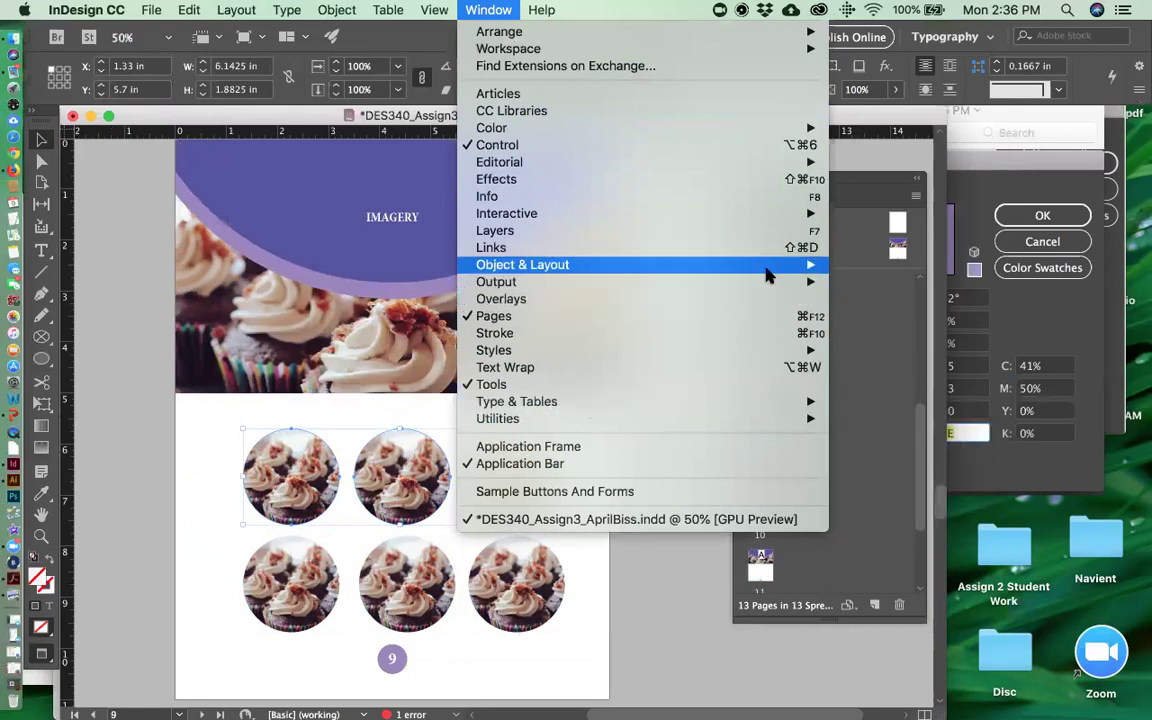
mouse_move(766, 266)
left_click(862, 265)
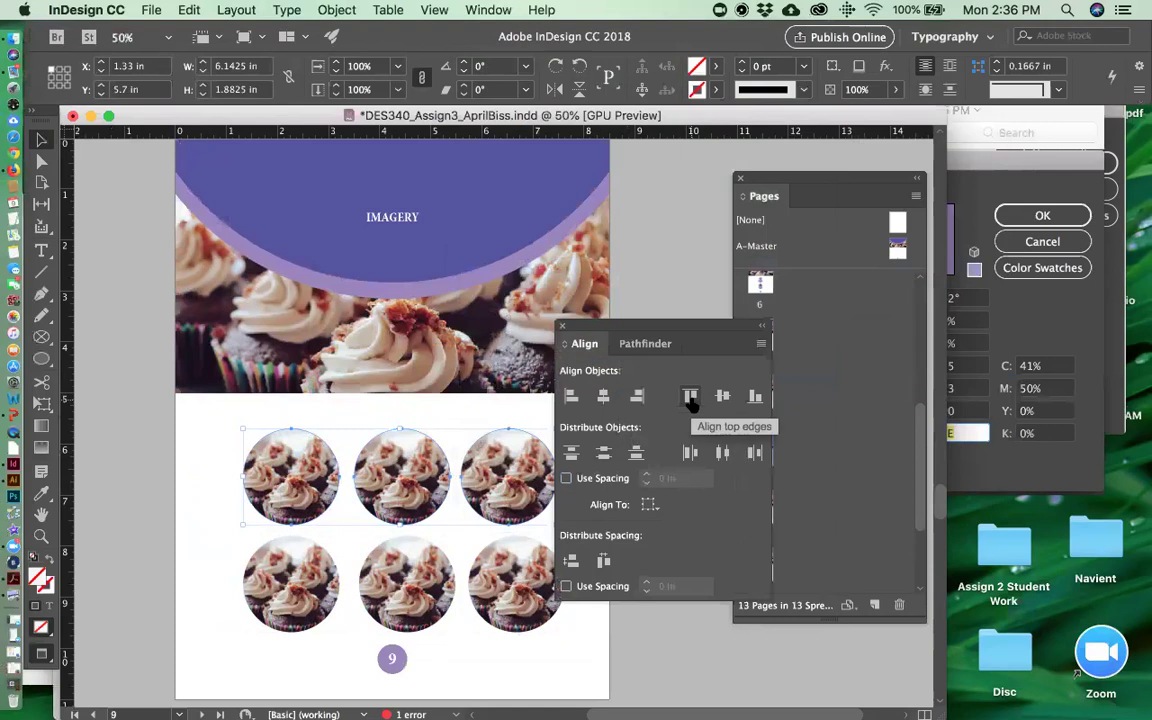
left_click(721, 453)
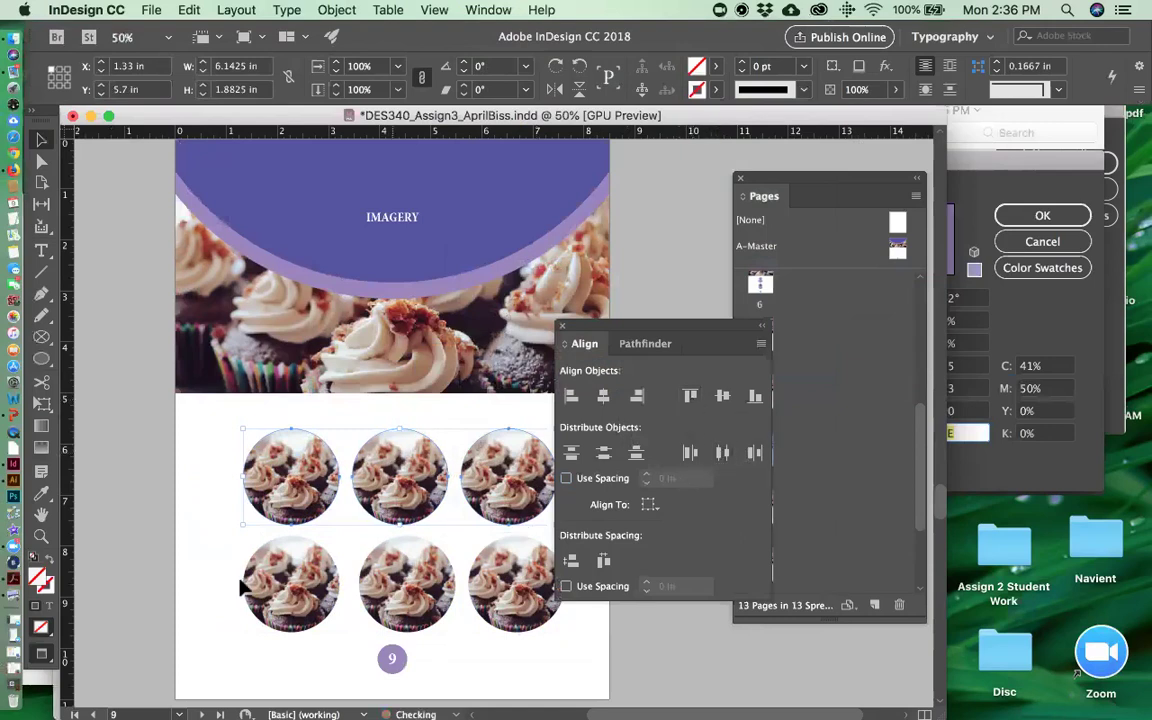
- Distribute the bottom row's three photo circles evenly by their horizontal centers and close the Align panel
left_click_drag(196, 526, 560, 542)
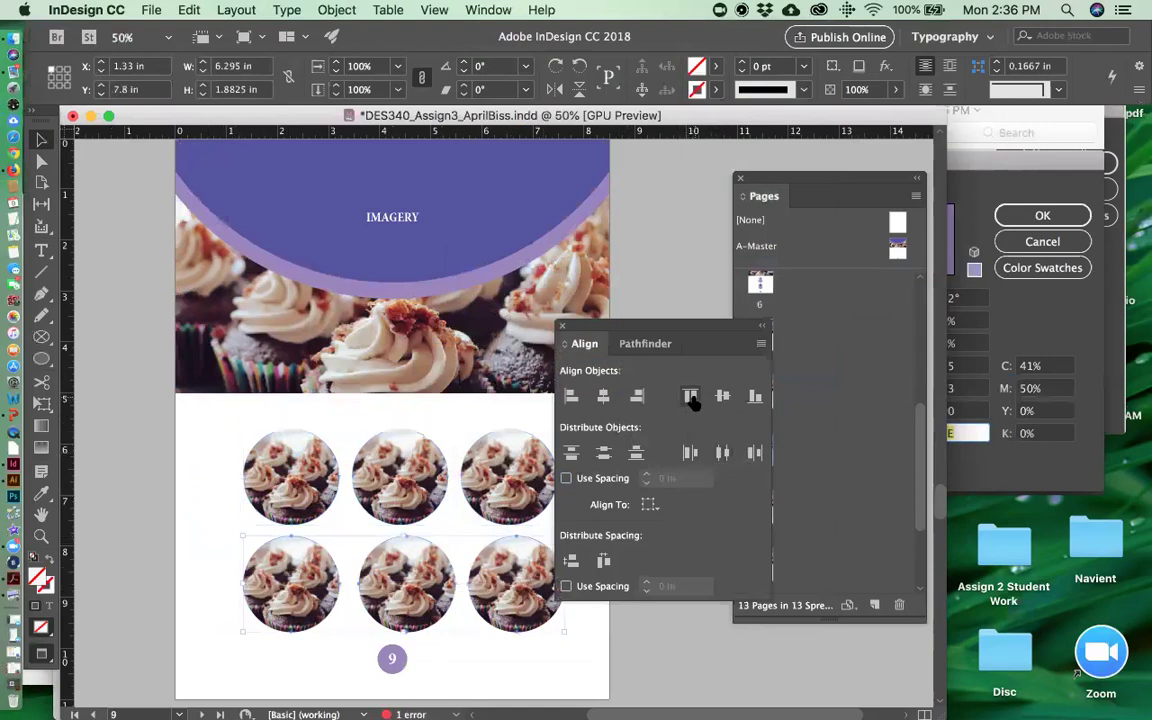
left_click(722, 453)
left_click(675, 638)
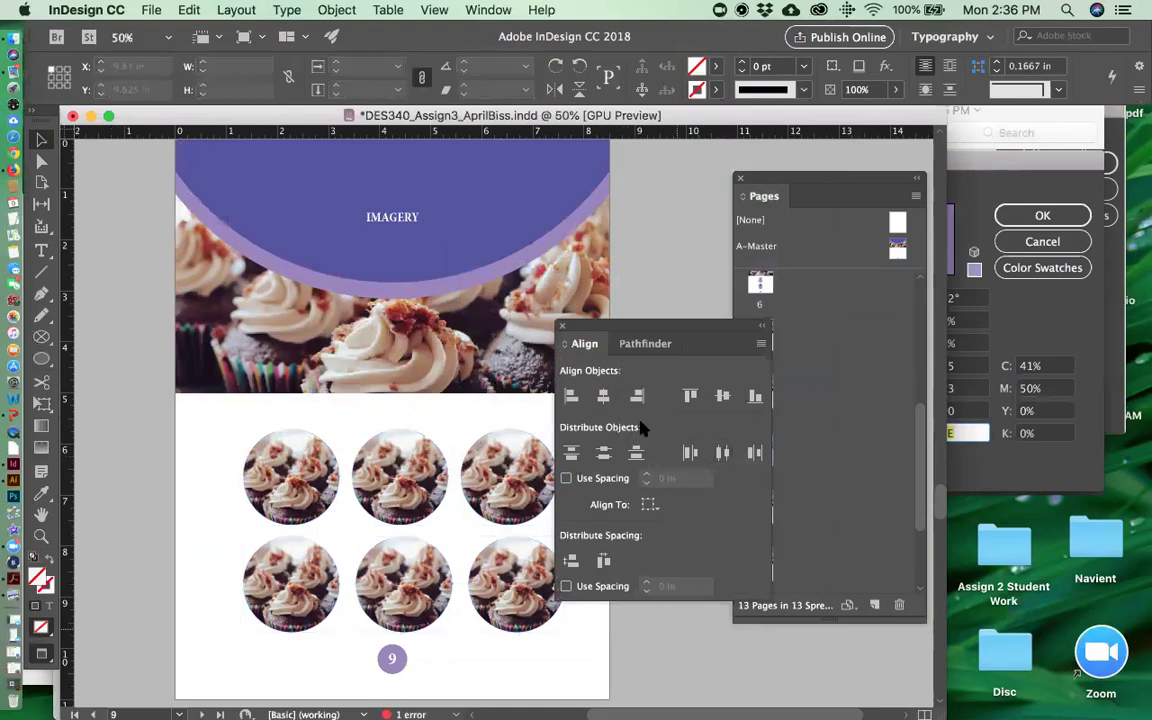
left_click(562, 327)
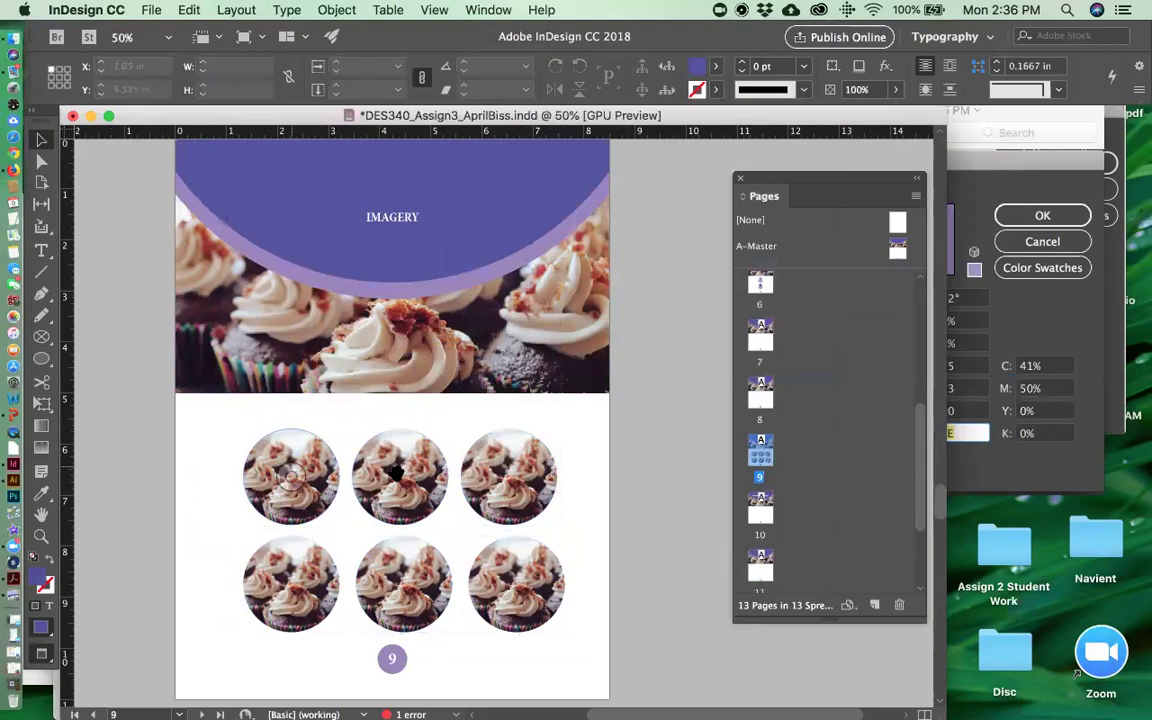
- Shift the bottom row's middle and right photo circles slightly left to line up with the circles above
left_click_drag(608, 617, 385, 545)
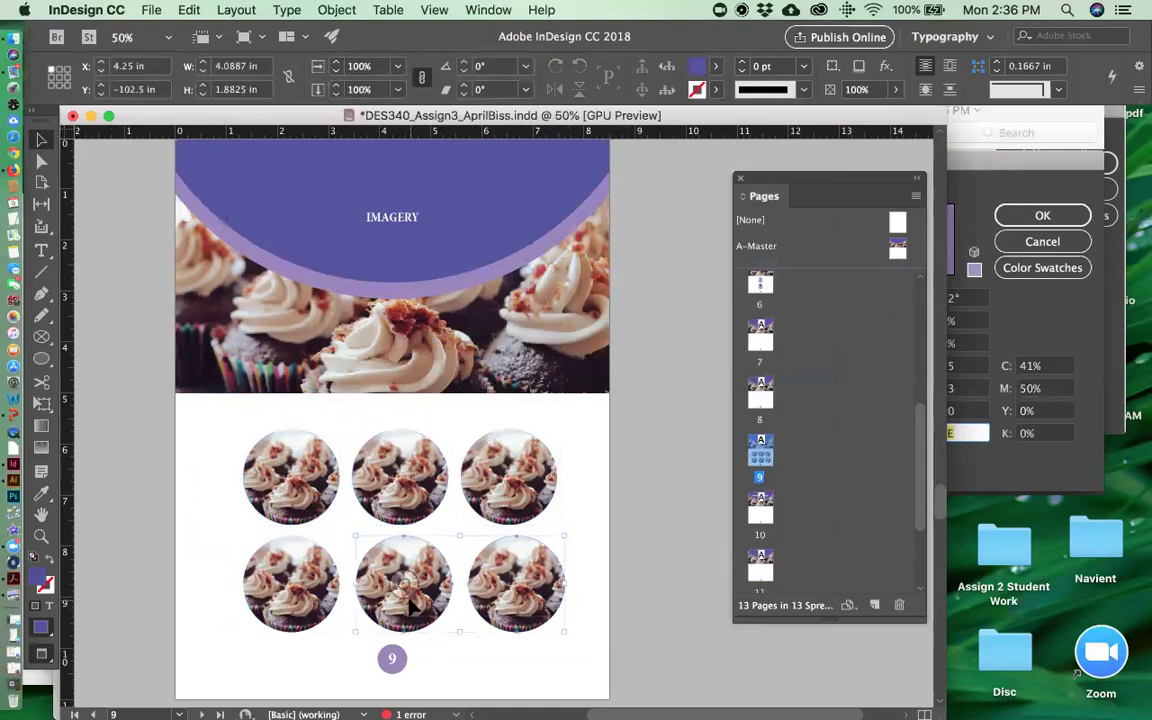
left_click_drag(413, 605, 410, 604)
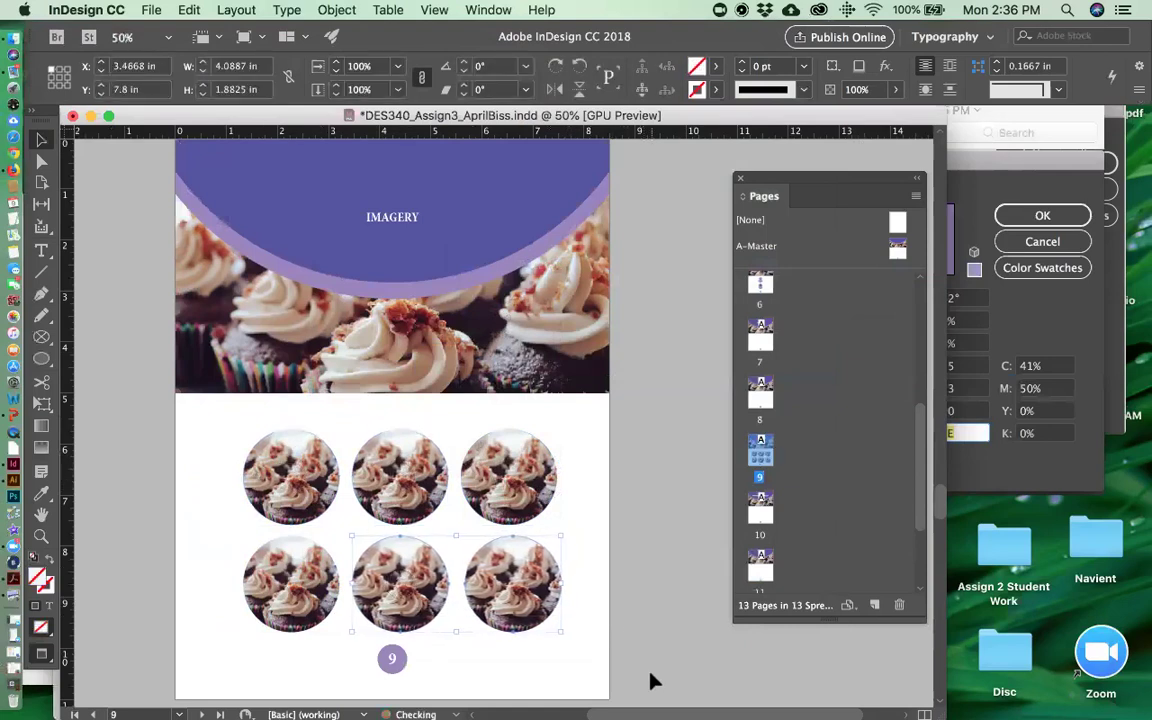
left_click(615, 622)
left_click_drag(519, 592, 512, 588)
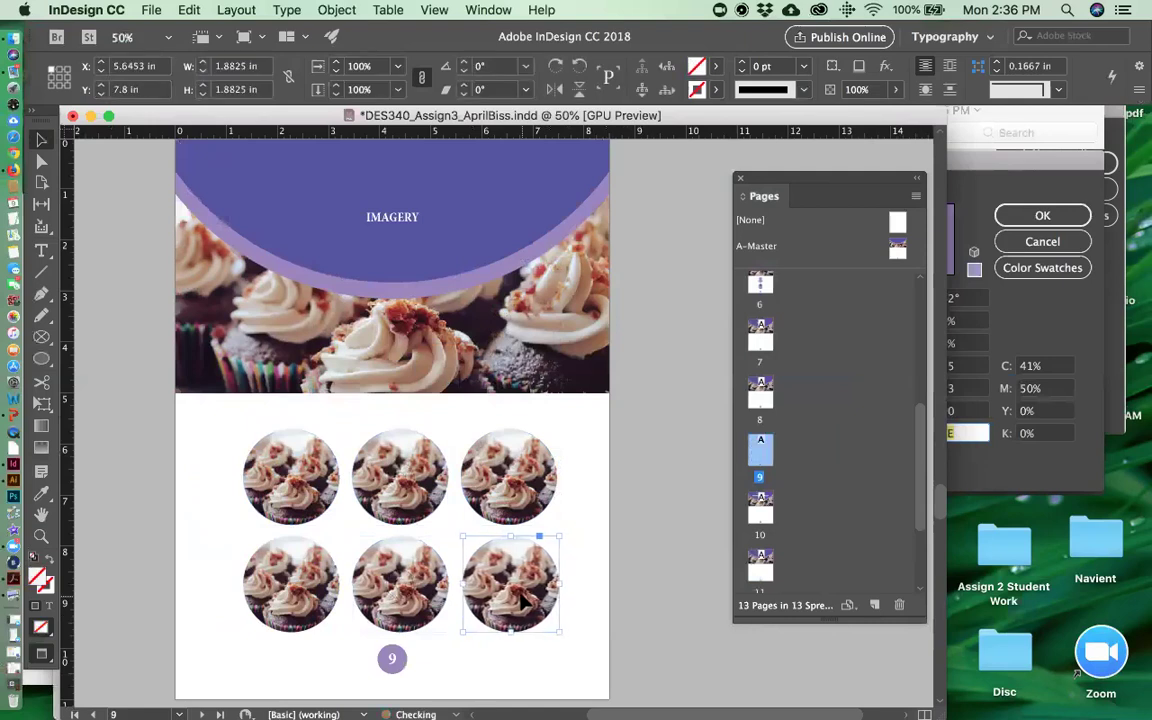
- Move all six photo circles together to about X 1.17 in, Y 5.56 in on the Imagery page, and save the document
left_click_drag(210, 474, 560, 607)
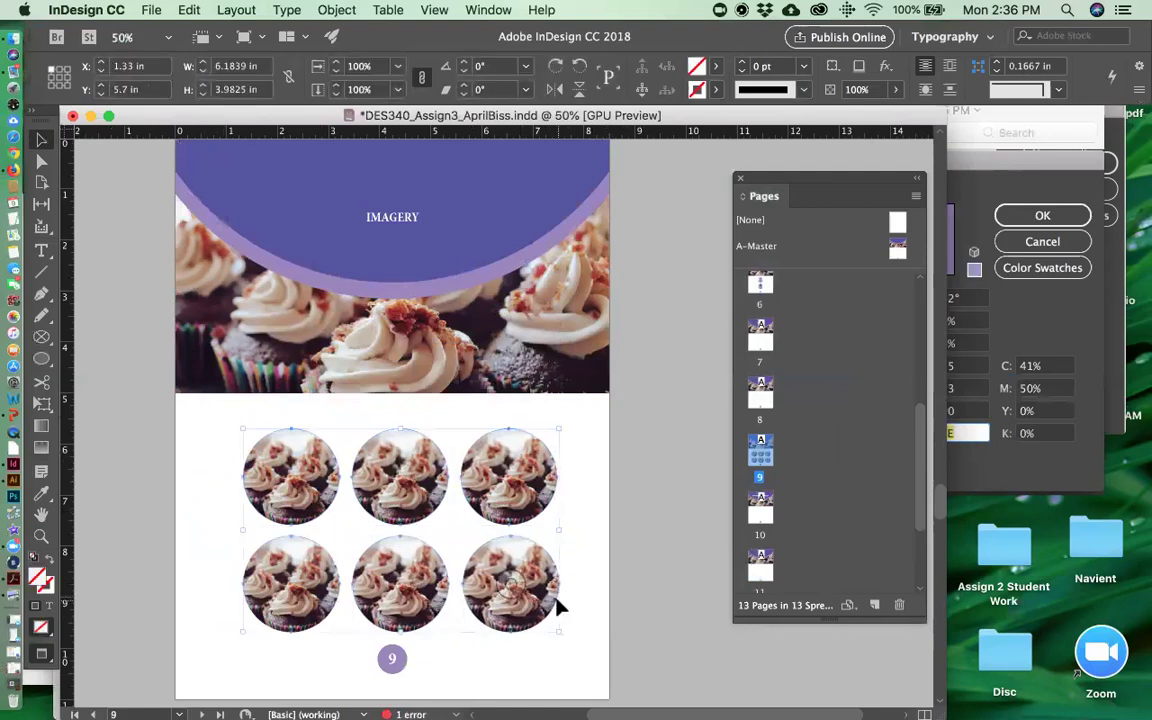
left_click_drag(507, 560, 493, 548)
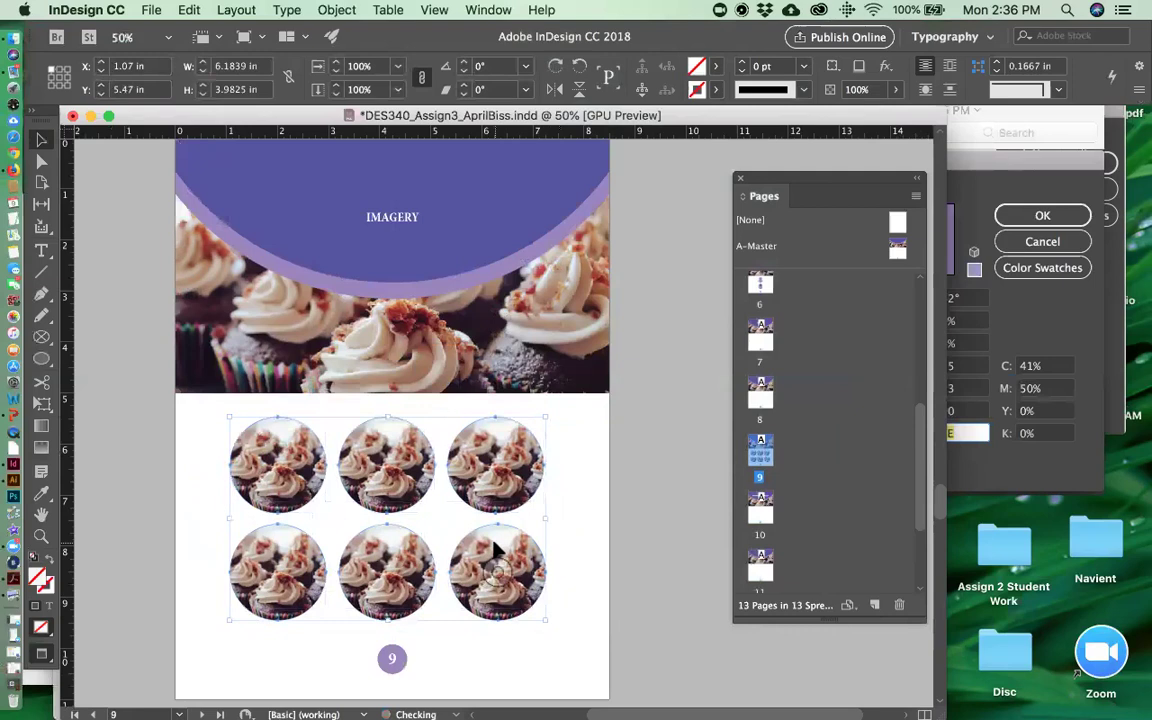
key("Right")
key("Right")
key("Right")
key("Right")
key("Right")
key("Down")
key("Down")
key("Down")
key("Down")
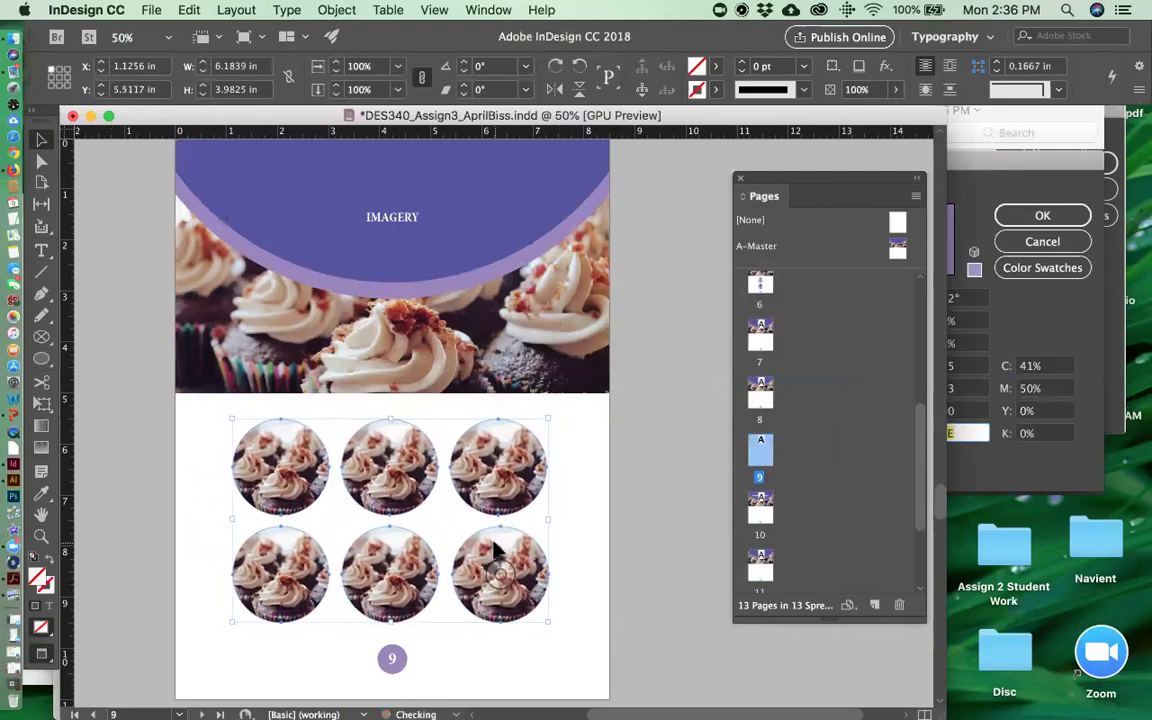
key("Right")
key("Right")
key("Down")
key("Down")
key("Down")
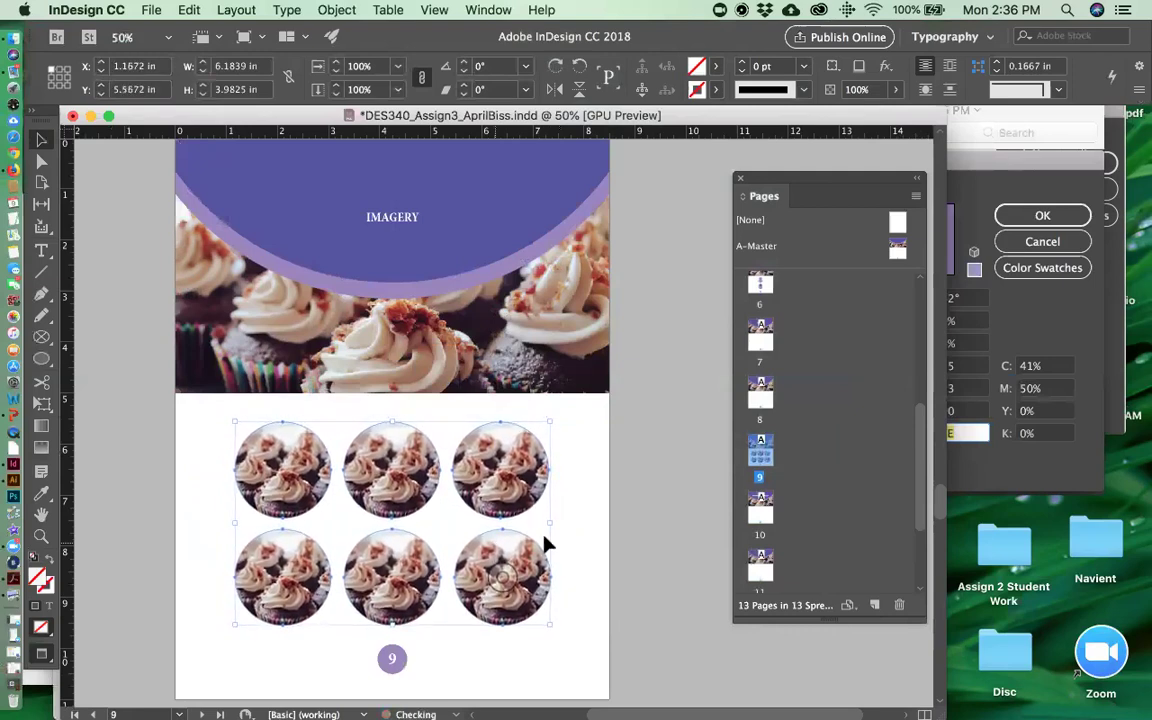
left_click(660, 633)
scroll(660, 633, "down", 10)
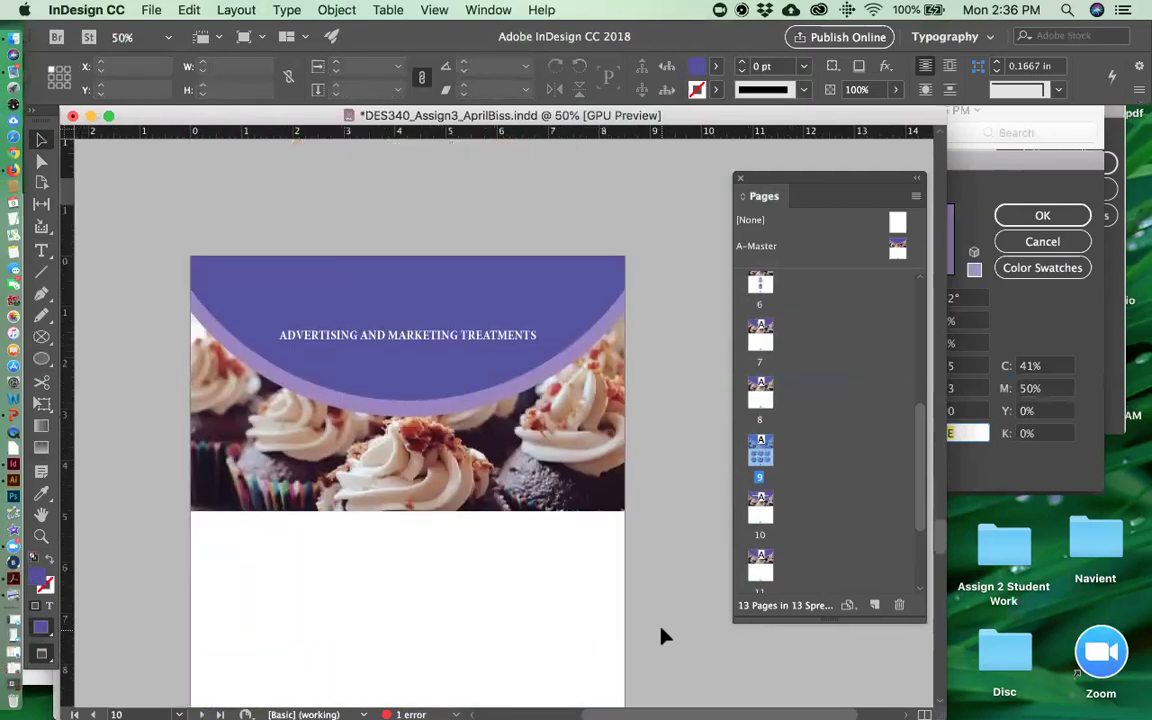
scroll(663, 635, "down", 3)
key("super+s")
- Switch to Acrobat Pro DC, examine the sample guide's Logo Applications page, and return to the style guide in InDesign
left_click(14, 578)
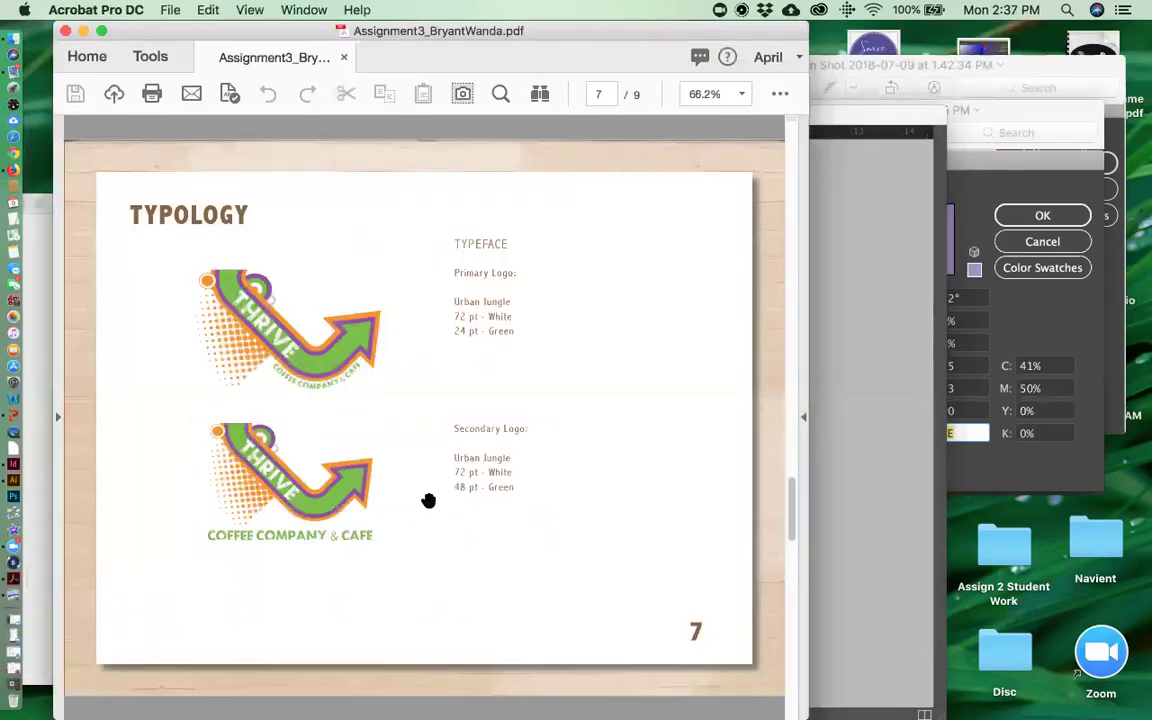
scroll(428, 500, "down", 5)
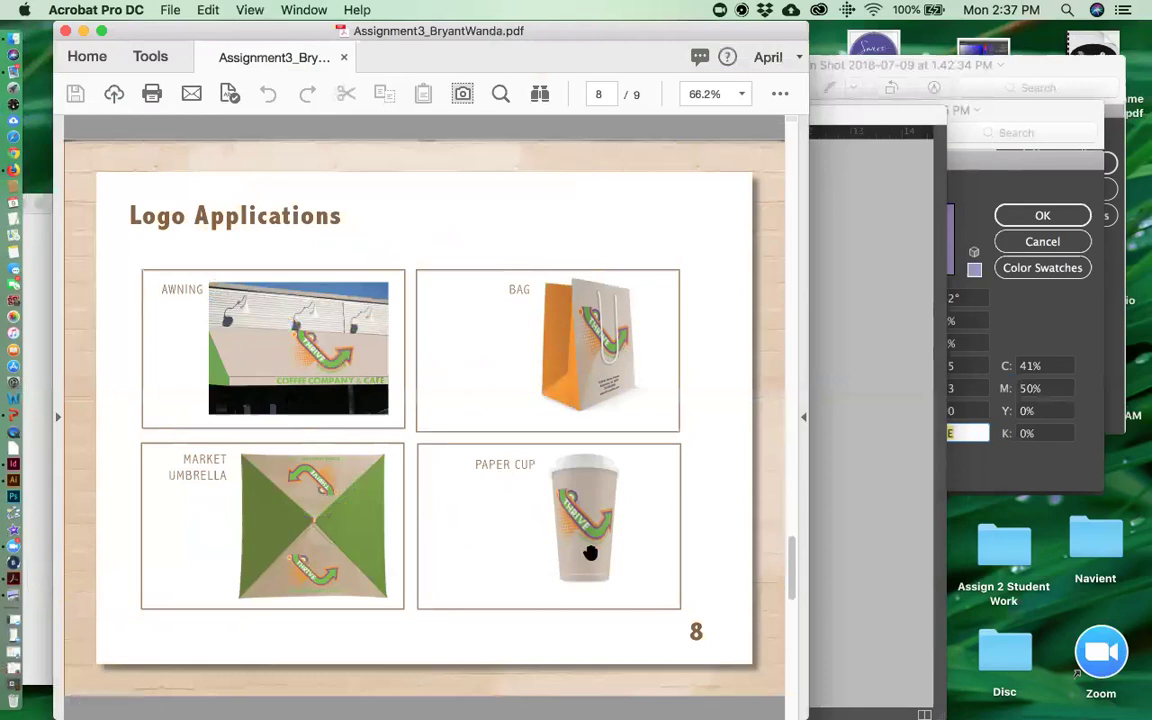
left_click(815, 522)
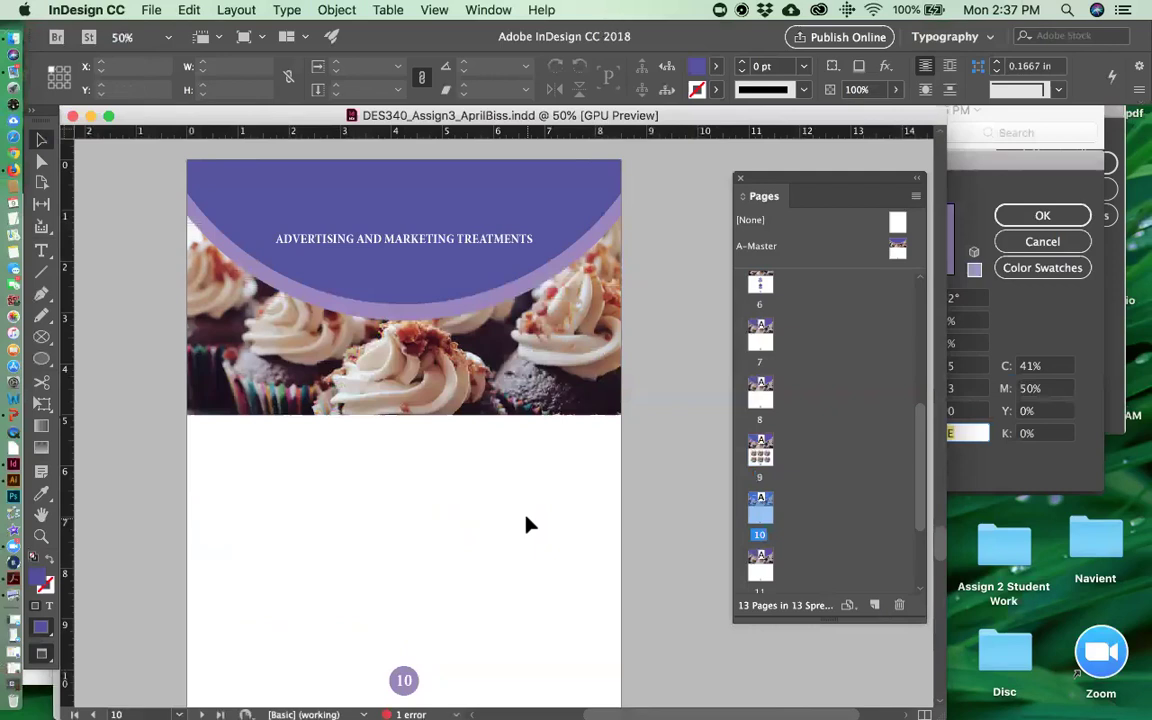
- Copy the six photo circles from the Imagery page and paste them on page 10, Advertising and Marketing Treatments
scroll(529, 525, "up", 3)
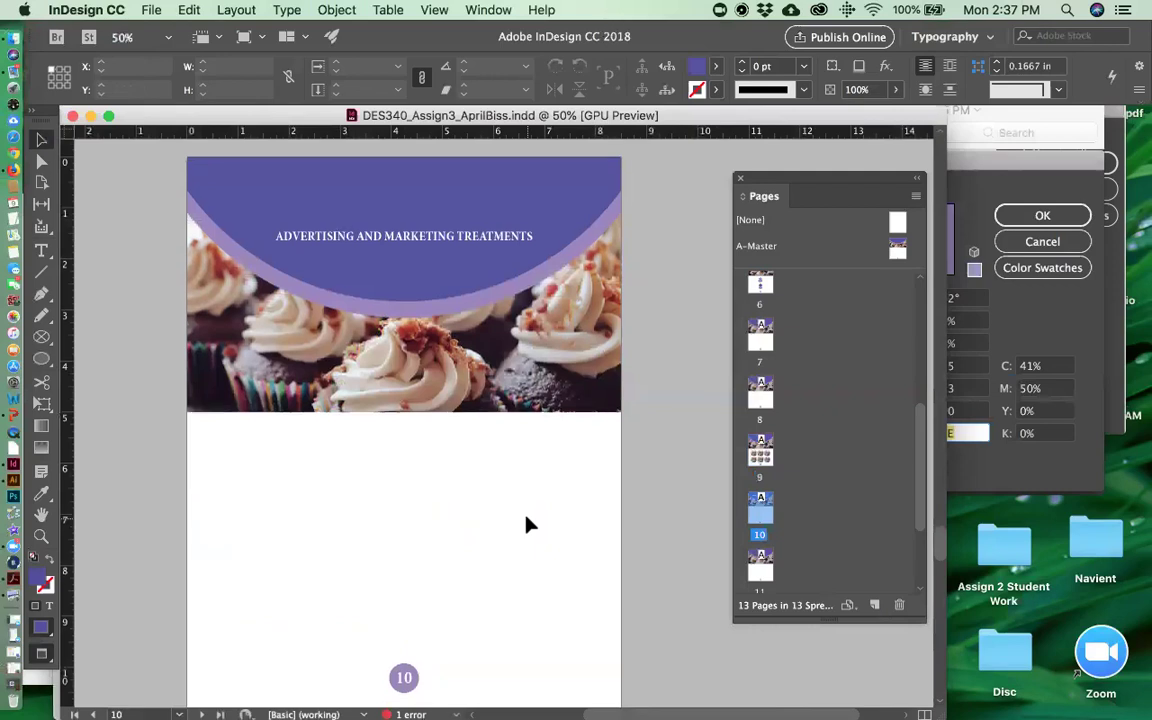
scroll(522, 512, "up", 5)
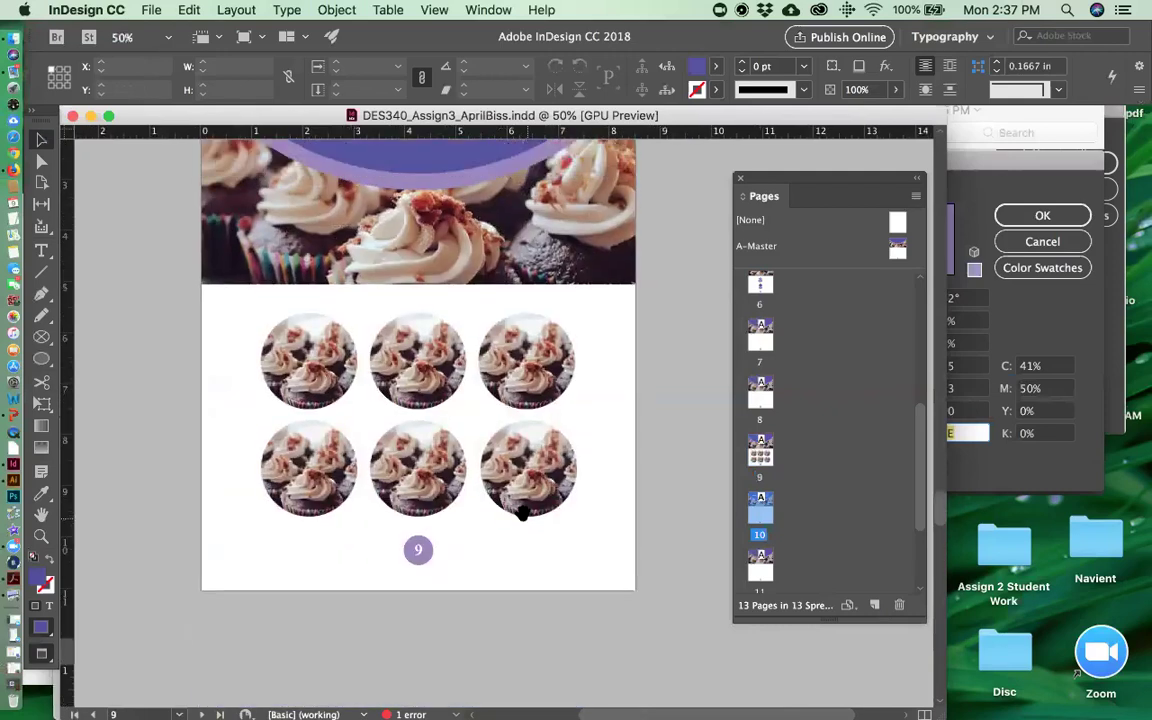
left_click_drag(244, 424, 600, 570)
scroll(704, 660, "down", 10)
key("super+v")
- Center the pasted grid of photo circles between page 10's header image and page number, and save the document
left_click_drag(573, 497, 517, 550)
key("Up")
key("Up")
key("Up")
key("Up")
key("Up")
key("Up")
key("Up")
left_click(637, 675)
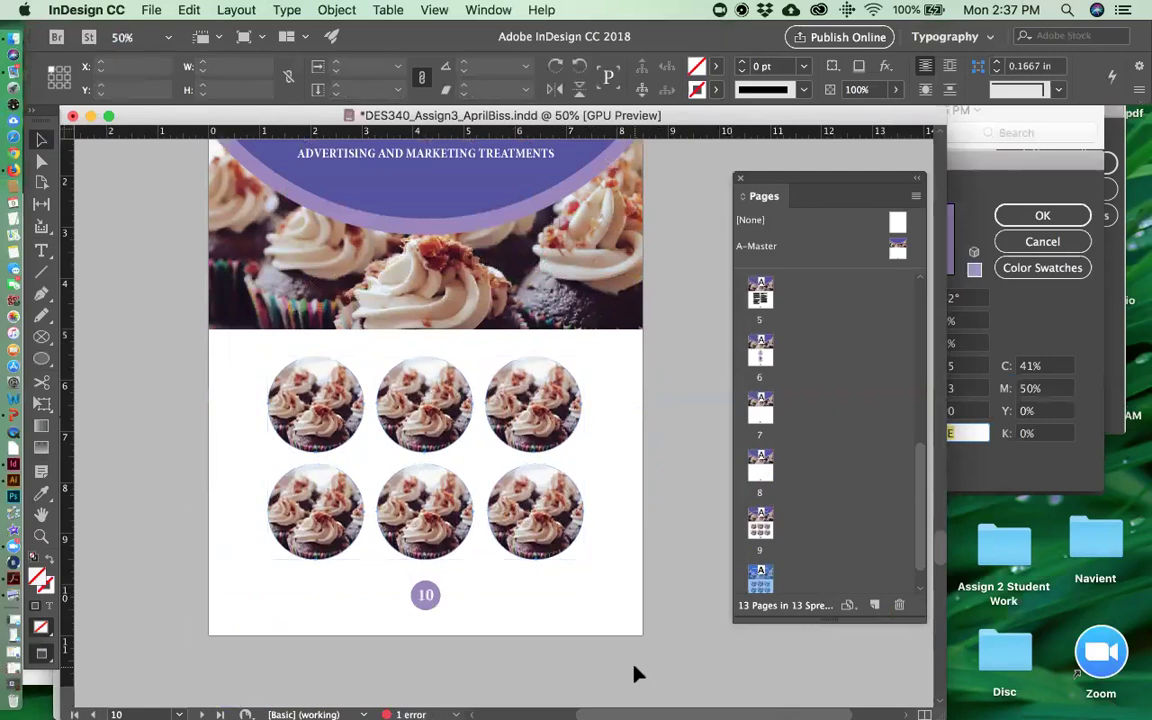
key("super+s")
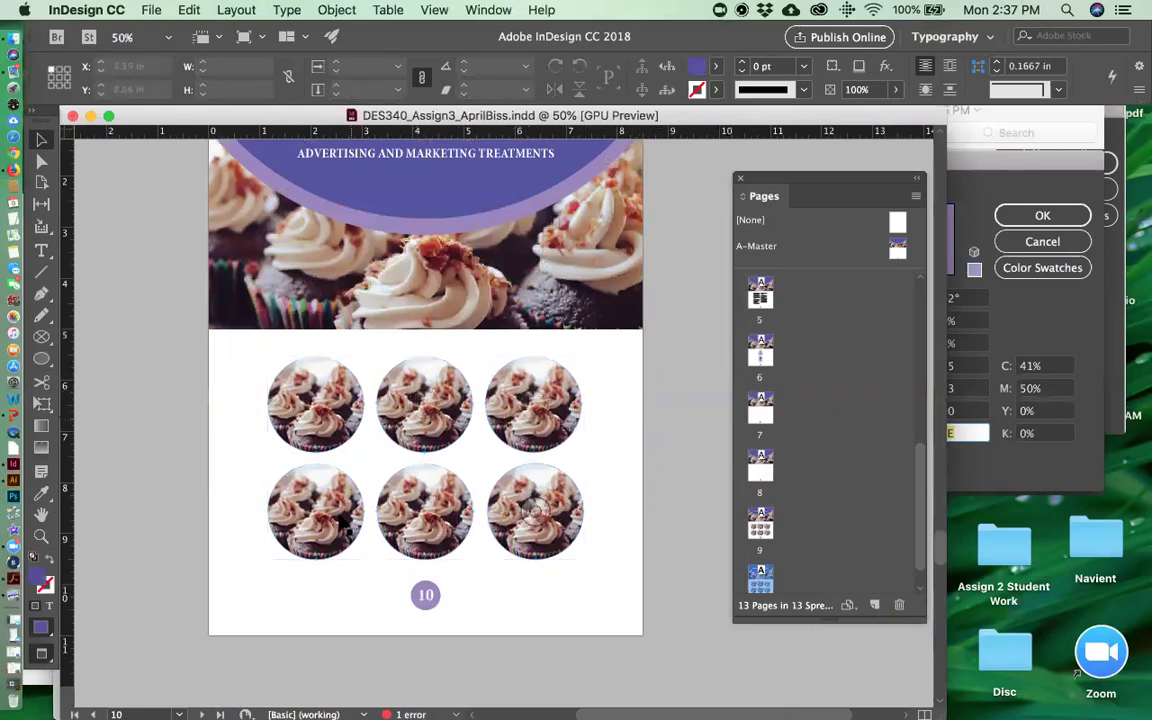
- Look over pages 11 and 12 that follow the Advertising and Marketing Treatments page
scroll(549, 586, "down", 5)
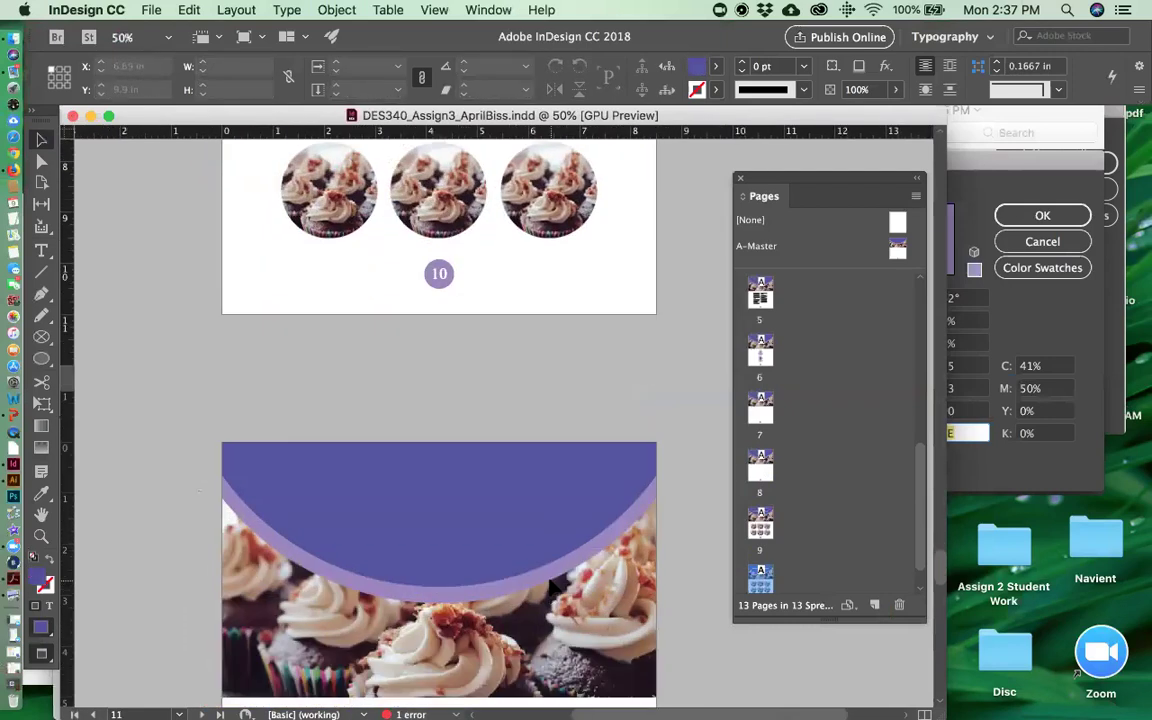
scroll(549, 586, "down", 5)
scroll(549, 586, "up", 2)
scroll(549, 588, "up", 2)
scroll(549, 588, "down", 4)
scroll(549, 588, "up", 1)
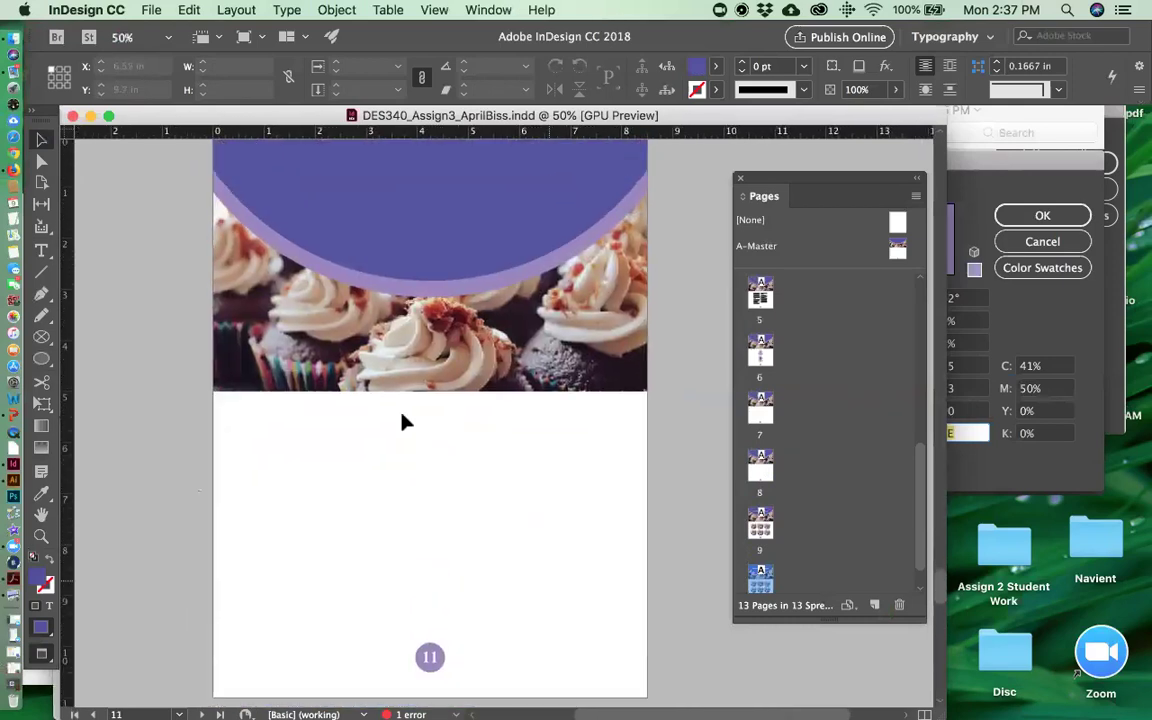
scroll(495, 524, "down", 6)
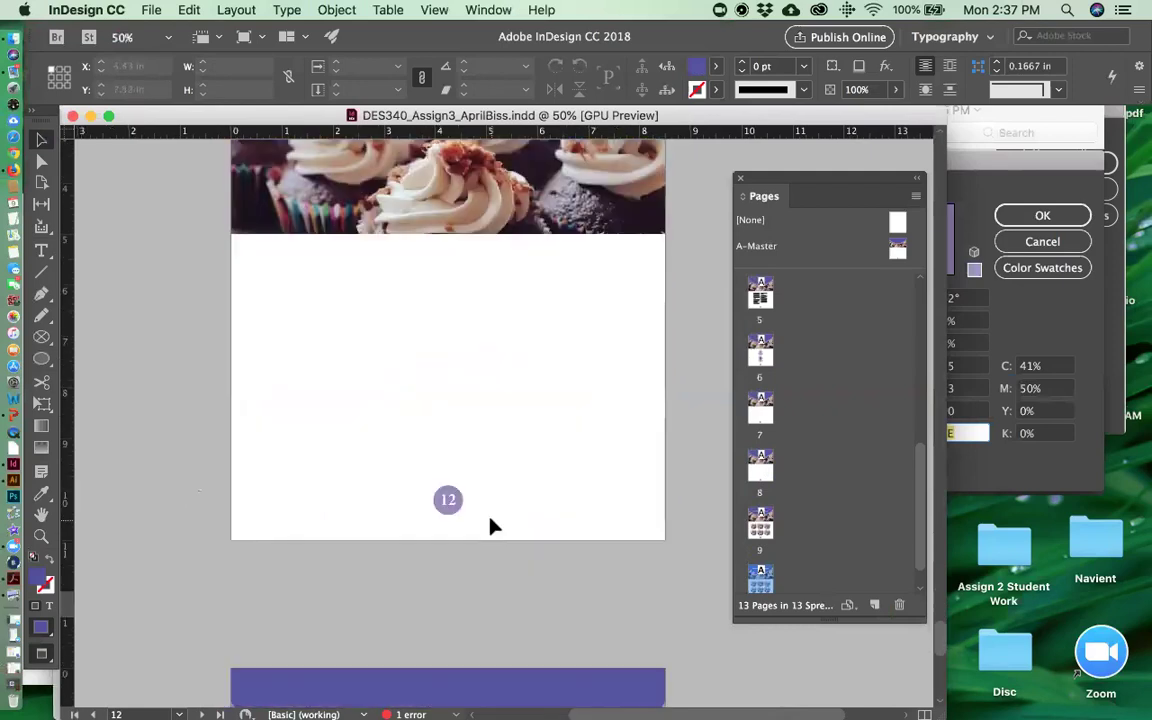
- Look back through the style guide from page 12 up to the Color Palette page
scroll(490, 525, "up", 5)
scroll(455, 506, "down", 2)
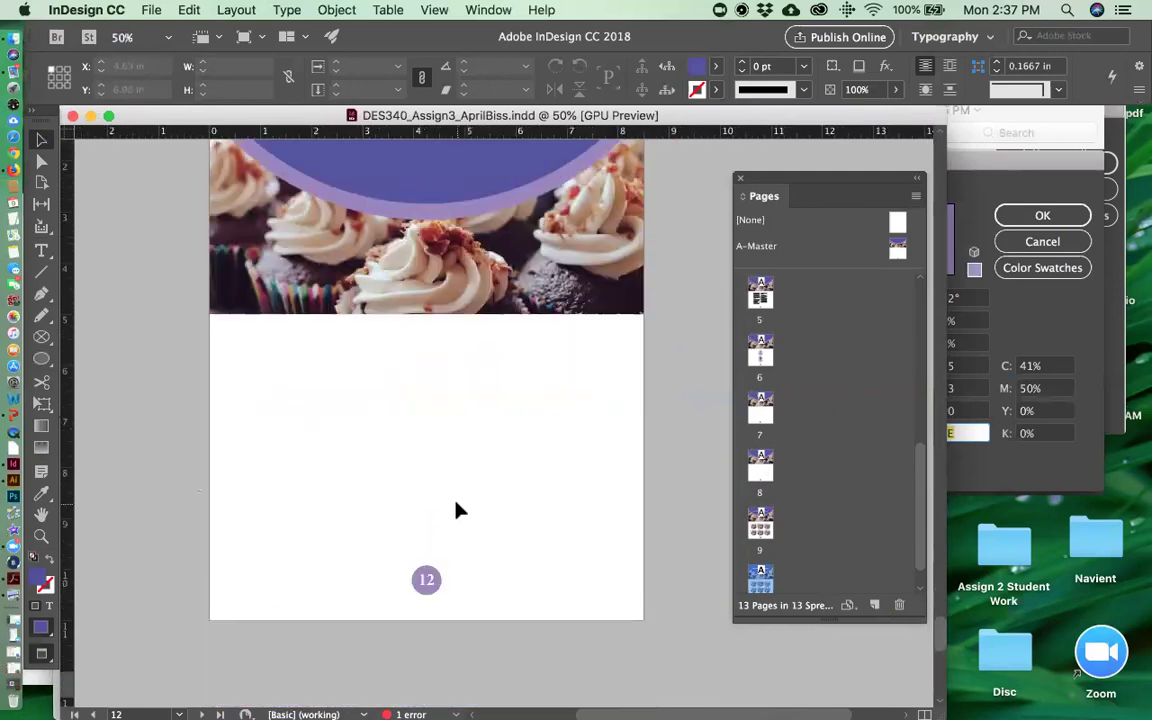
scroll(430, 485, "up", 3)
scroll(430, 485, "up", 20)
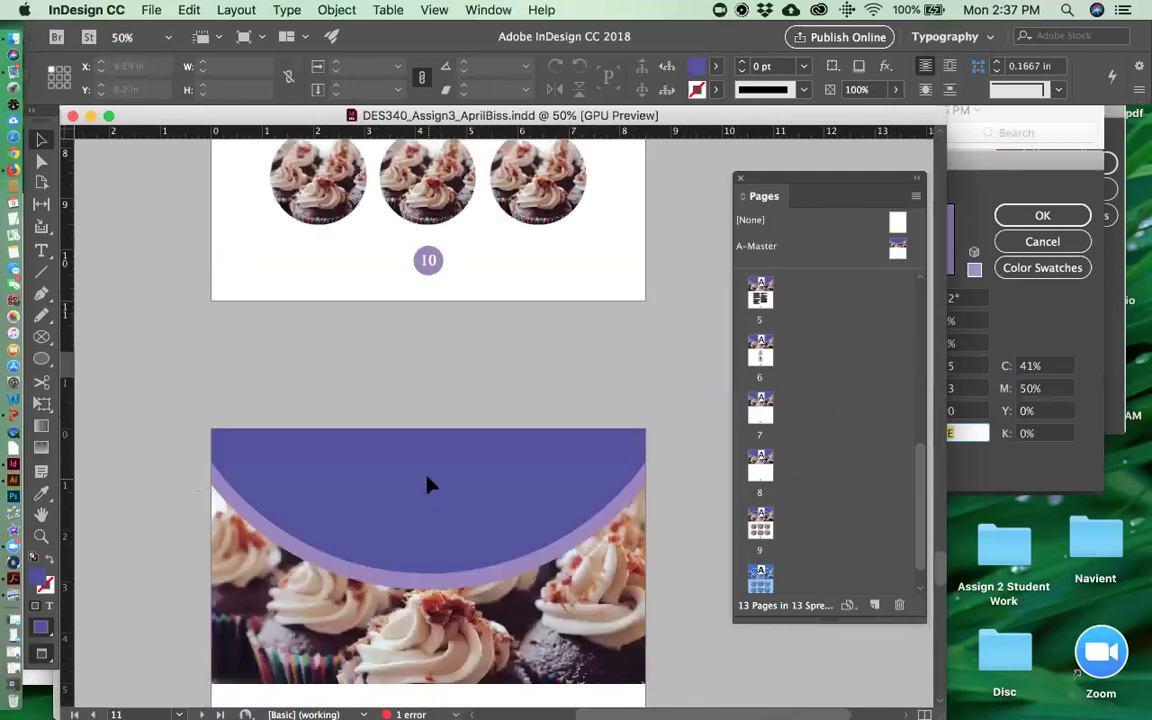
key("super+minus")
scroll(480, 374, "up", 8)
scroll(480, 372, "up", 15)
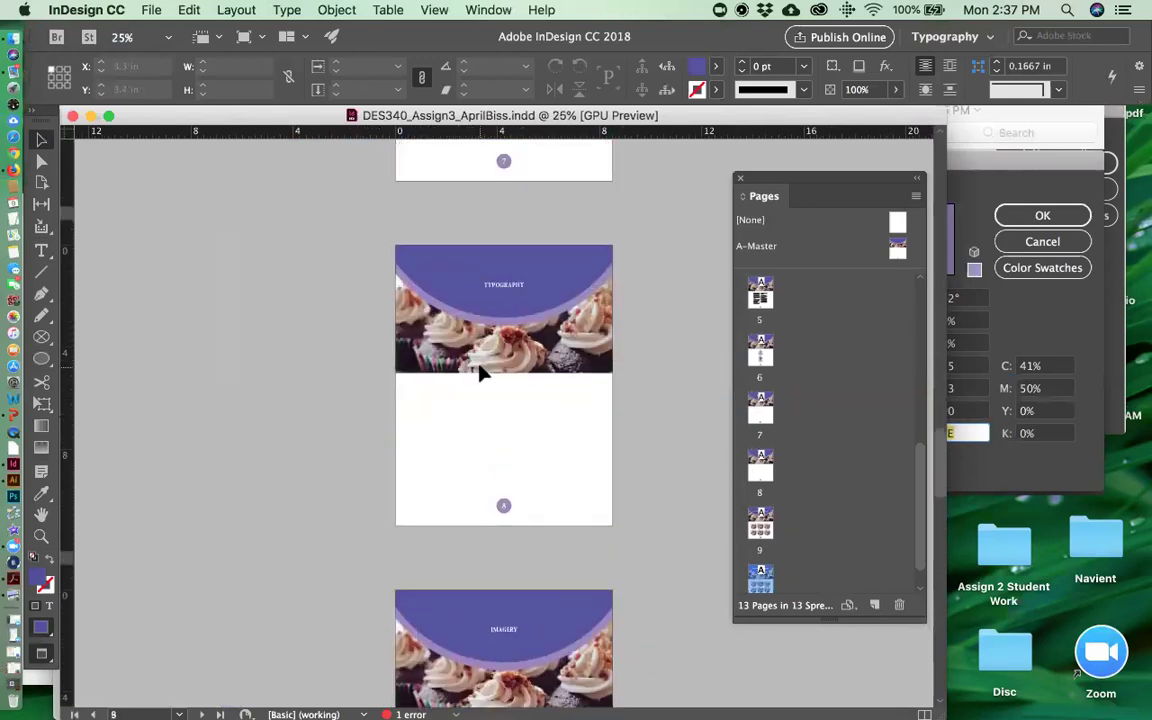
scroll(480, 373, "up", 5)
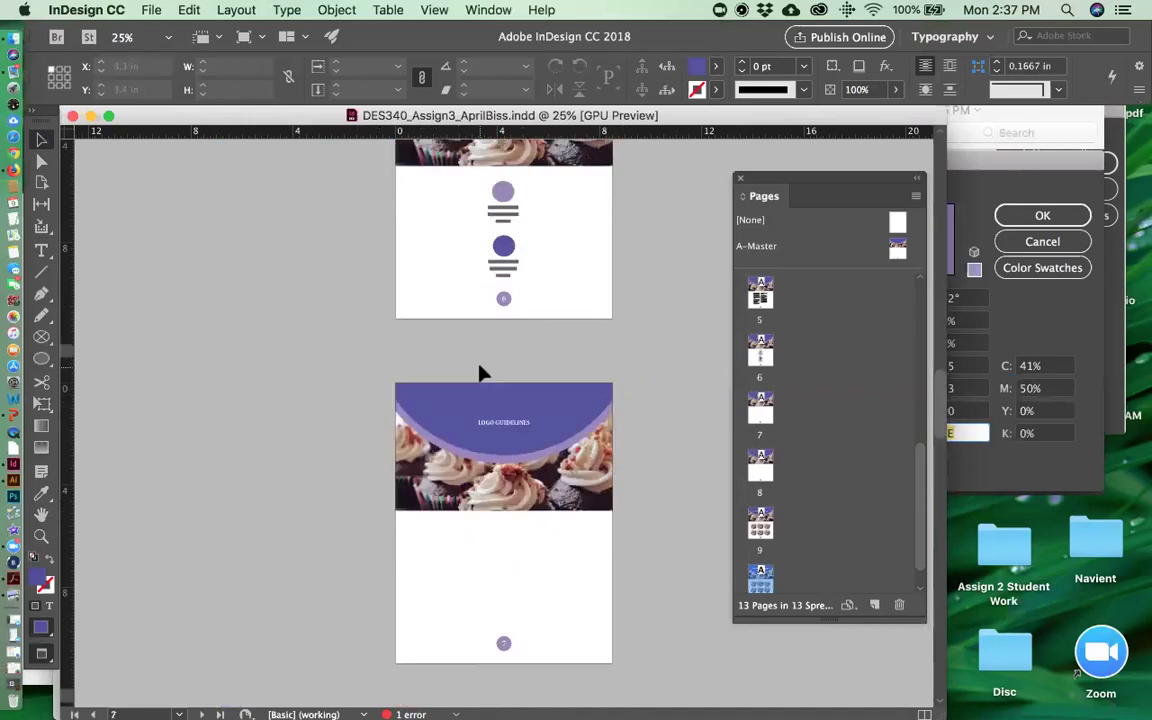
- Switch to Firefox, check the assignment's instruction to submit the PDF for grading, and return to the style guide in InDesign
left_click(12, 172)
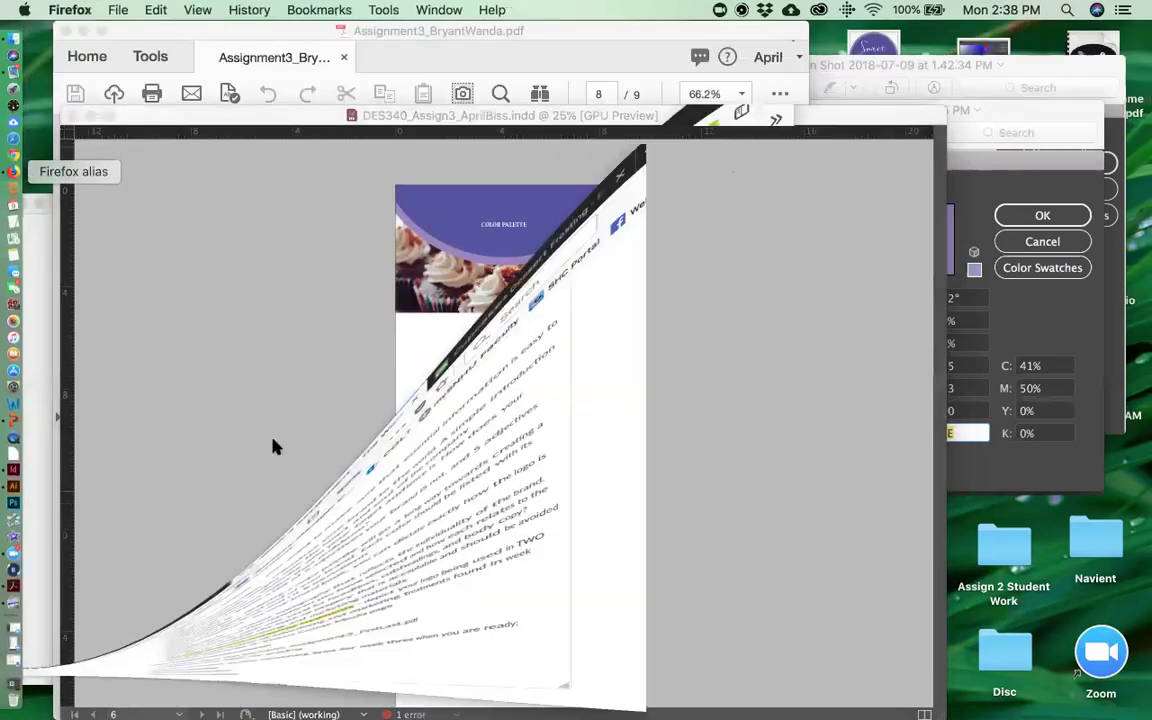
left_click_drag(262, 563, 407, 568)
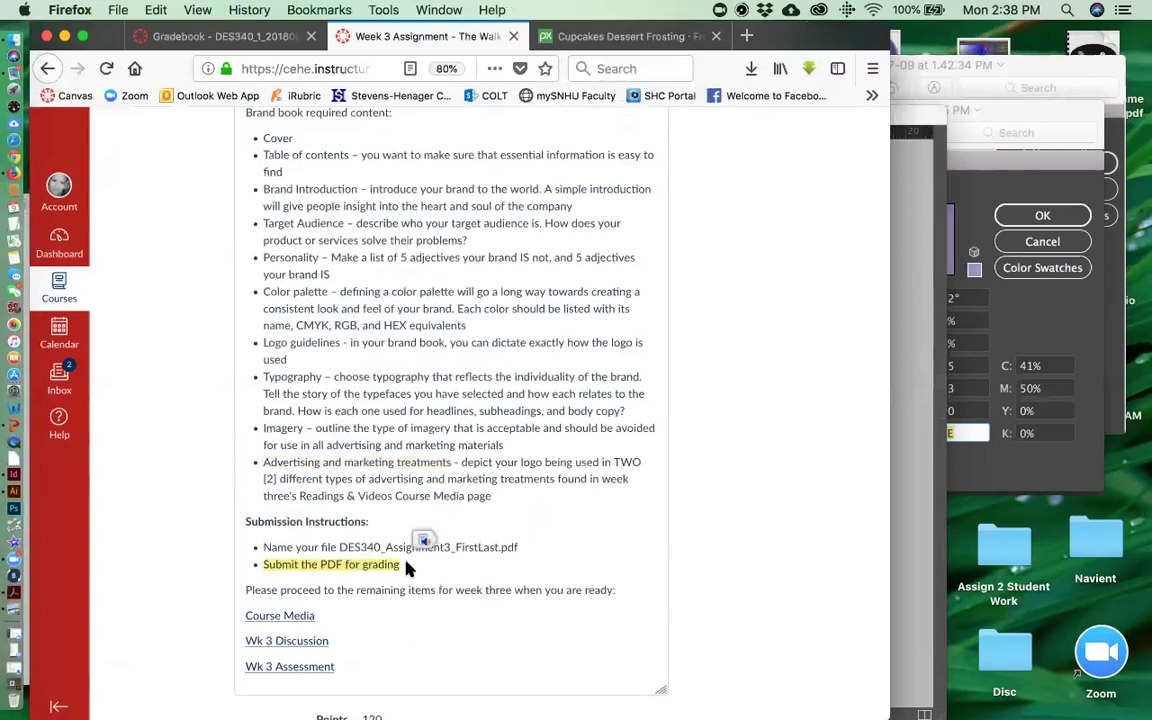
left_click(915, 372)
- Export all pages of the style guide to the Desktop as a PDF using the Smallest File Size preset
left_click(150, 9)
mouse_move(310, 303)
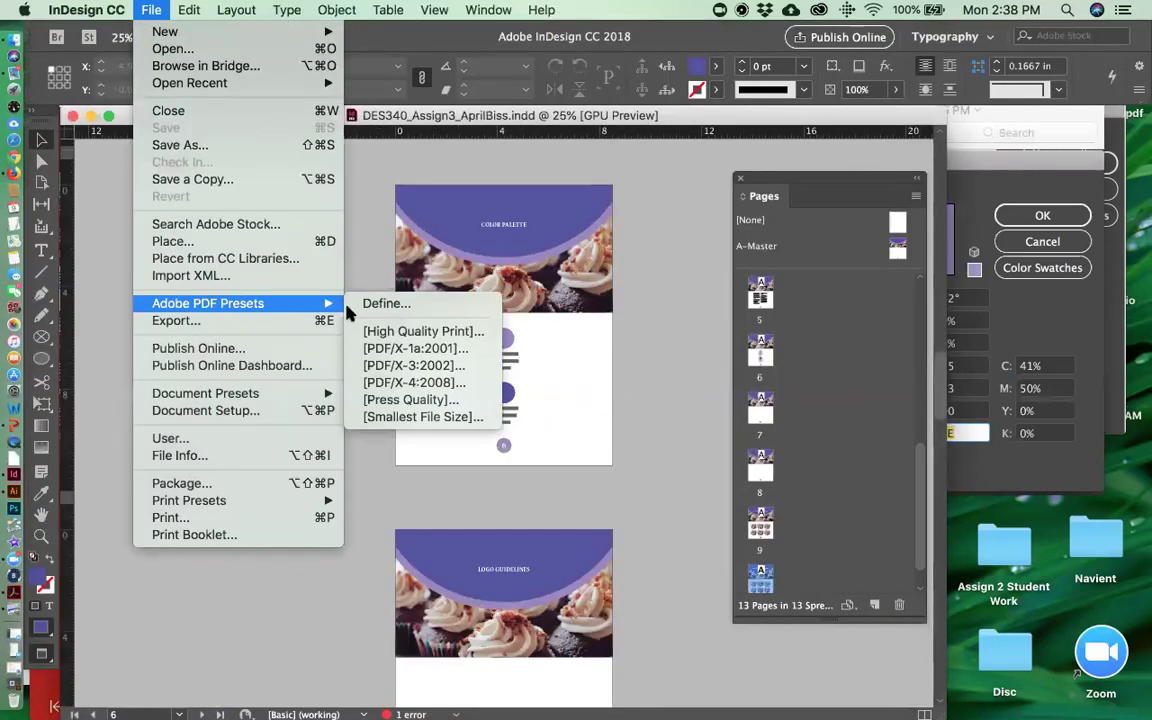
left_click(389, 419)
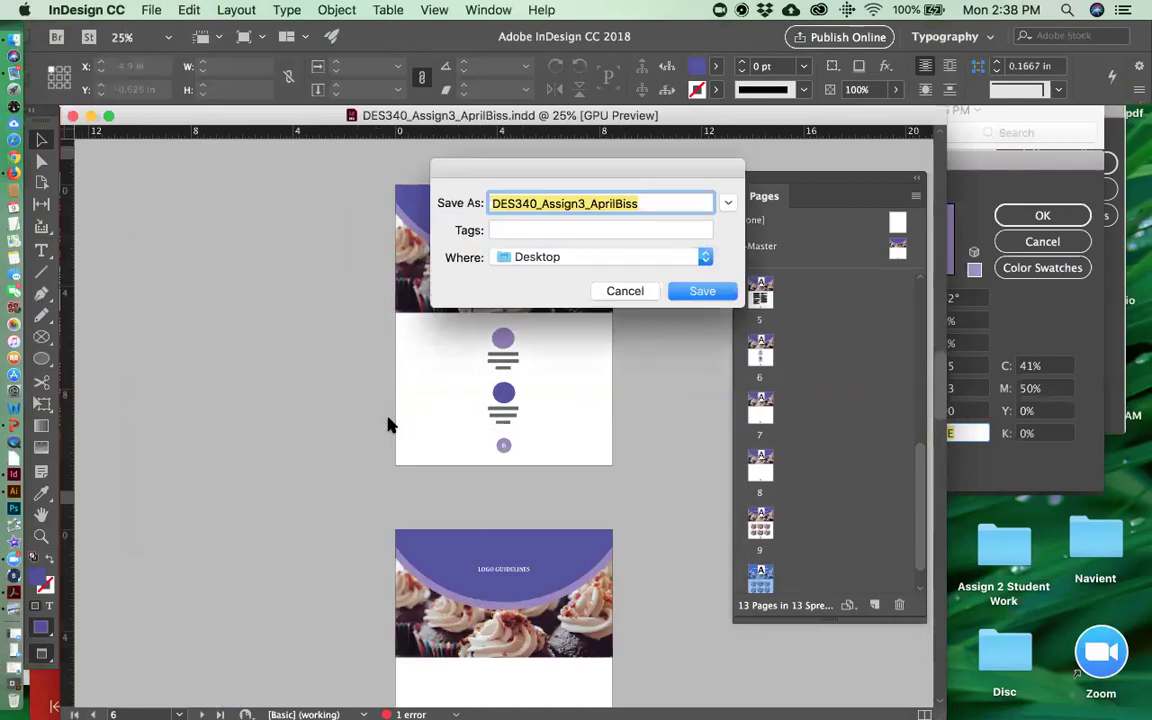
left_click(690, 291)
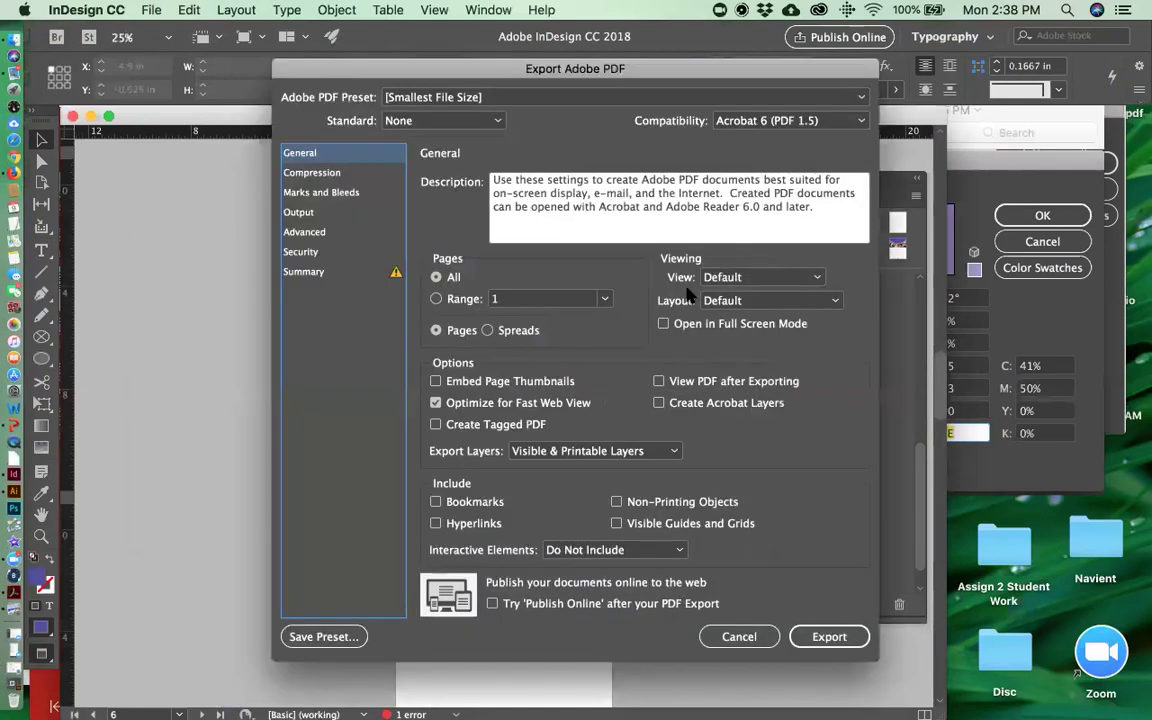
left_click(828, 636)
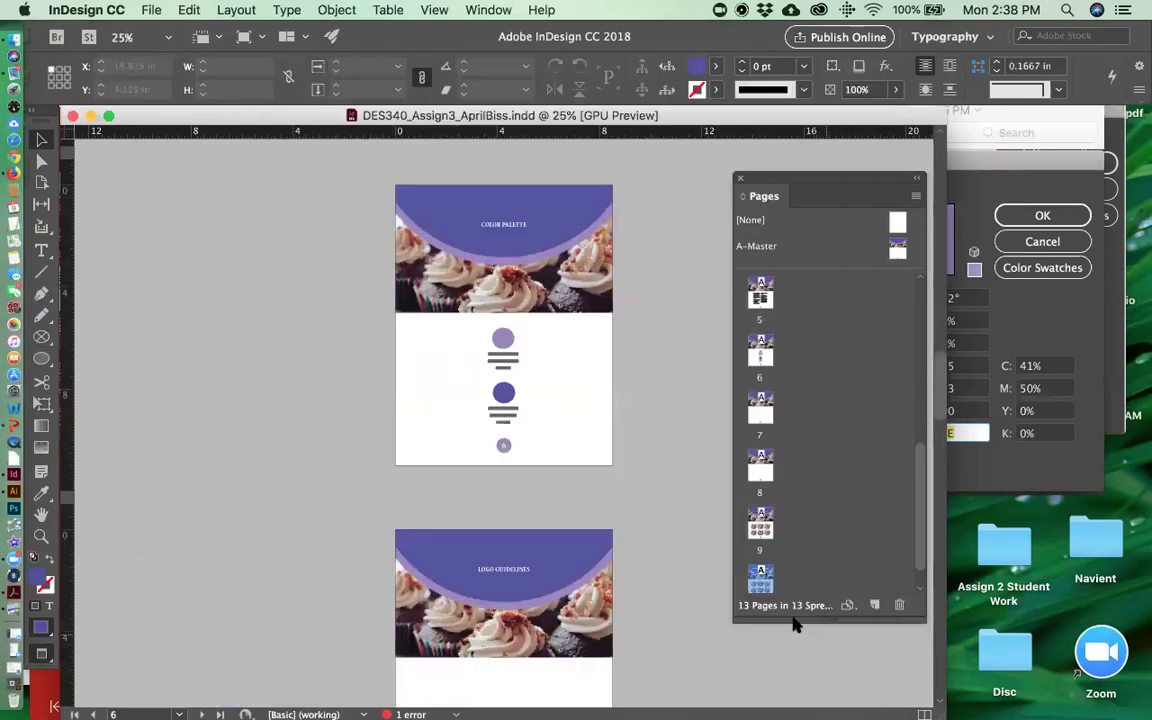
left_click(724, 410)
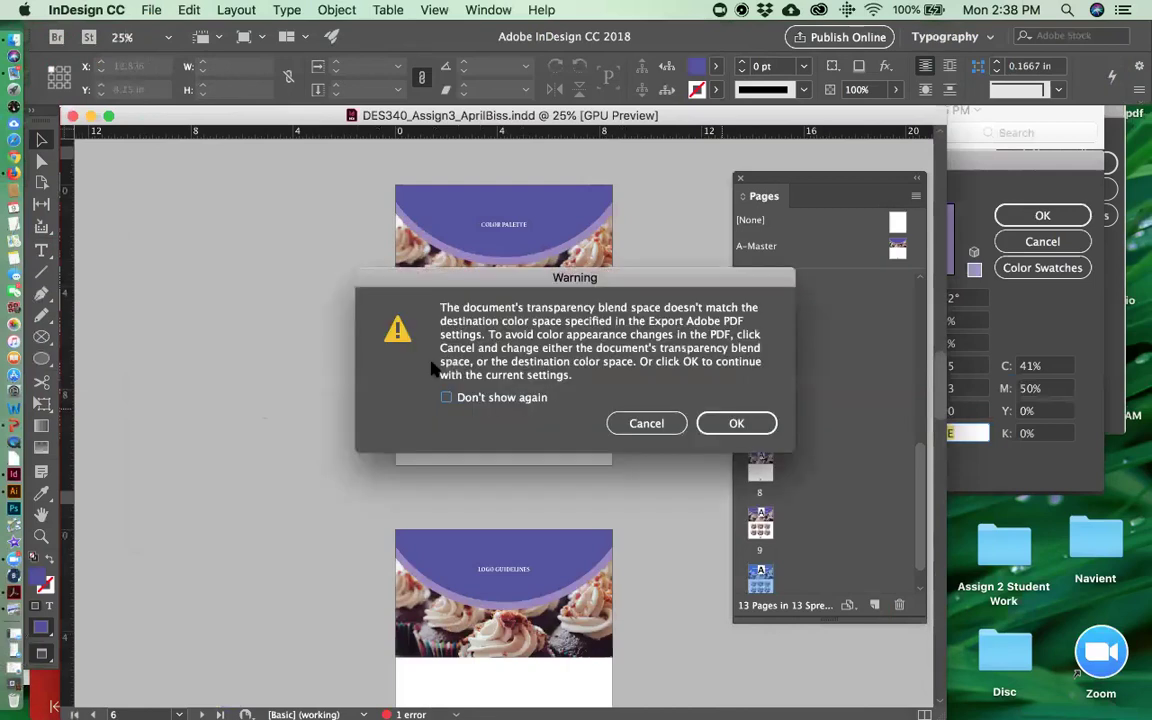
left_click(712, 425)
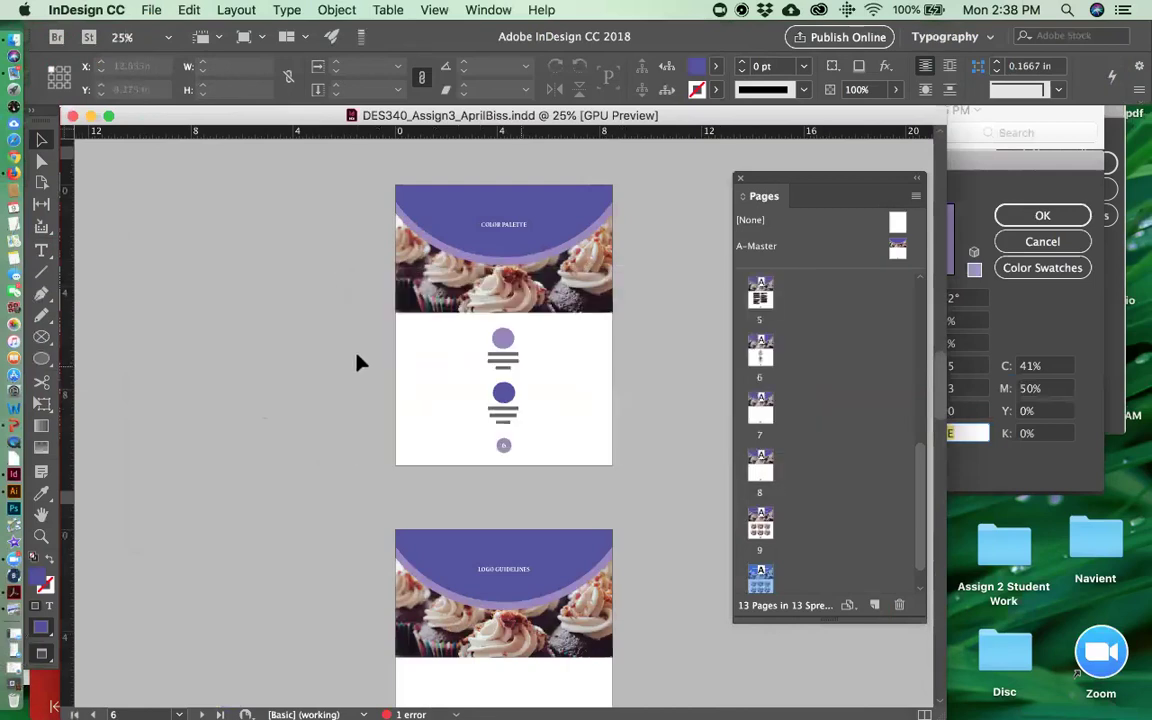
- Clear the desktop by minimizing InDesign and Firefox and closing the sample guide PDF and both Color Picker screenshots
left_click(90, 116)
left_click(63, 40)
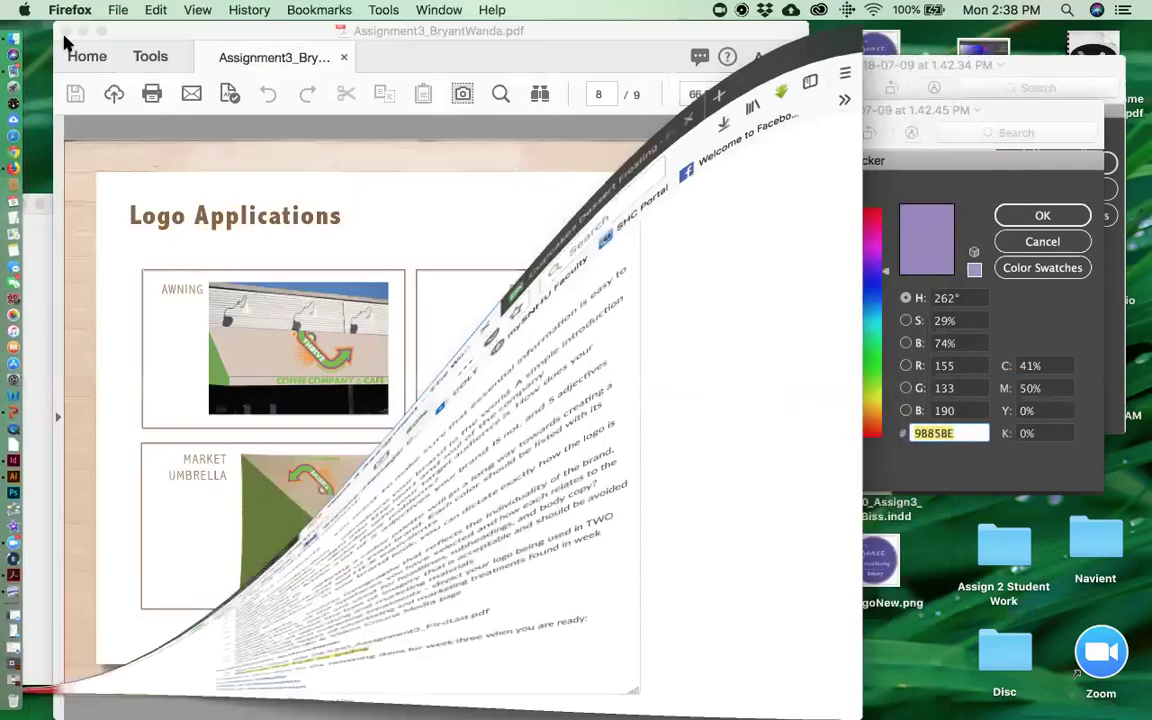
left_click(63, 30)
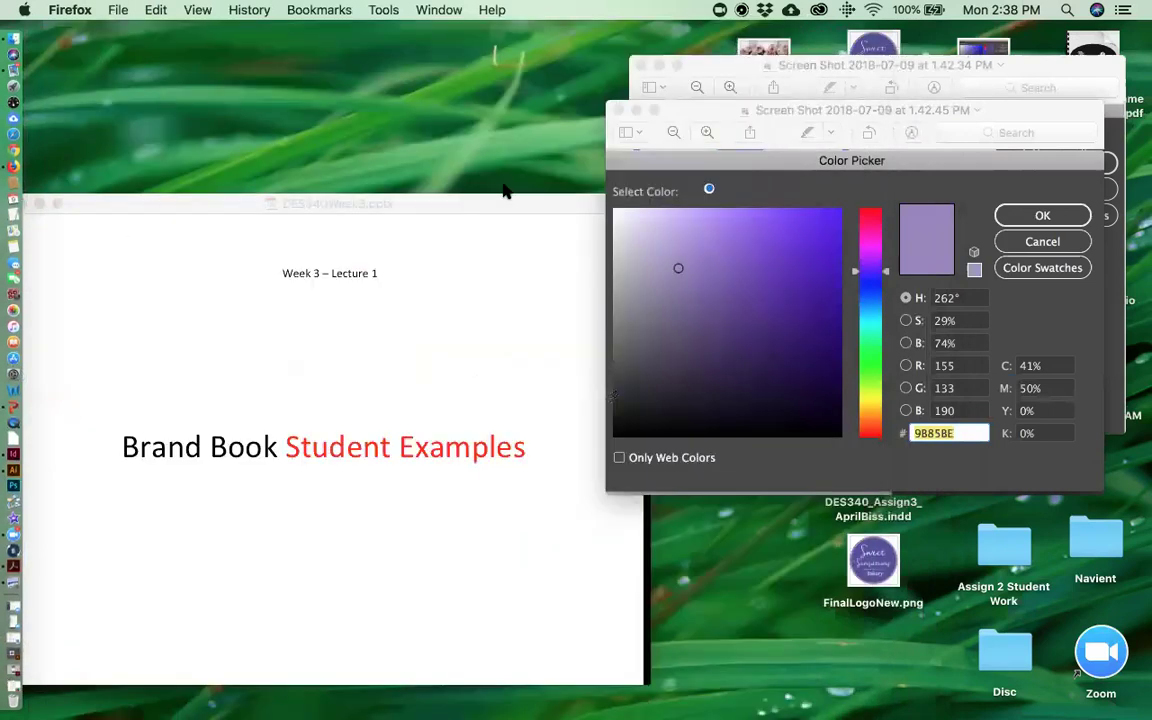
left_click(619, 111)
left_click_drag(1002, 71, 995, 197)
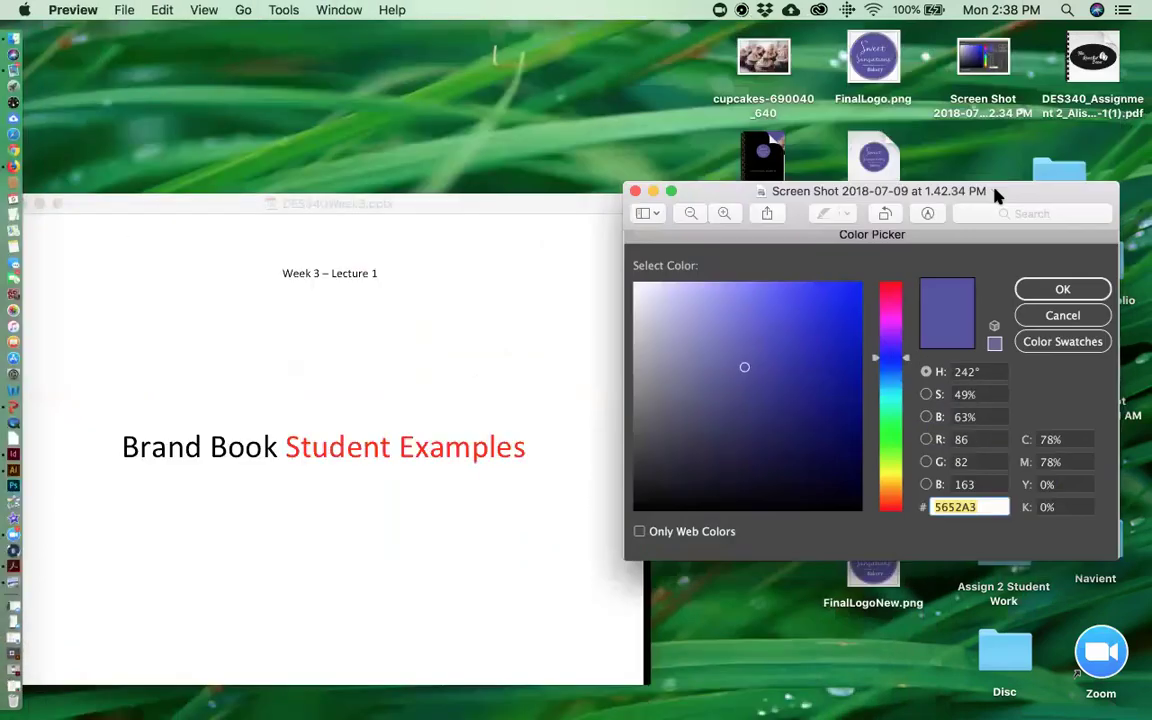
left_click(634, 191)
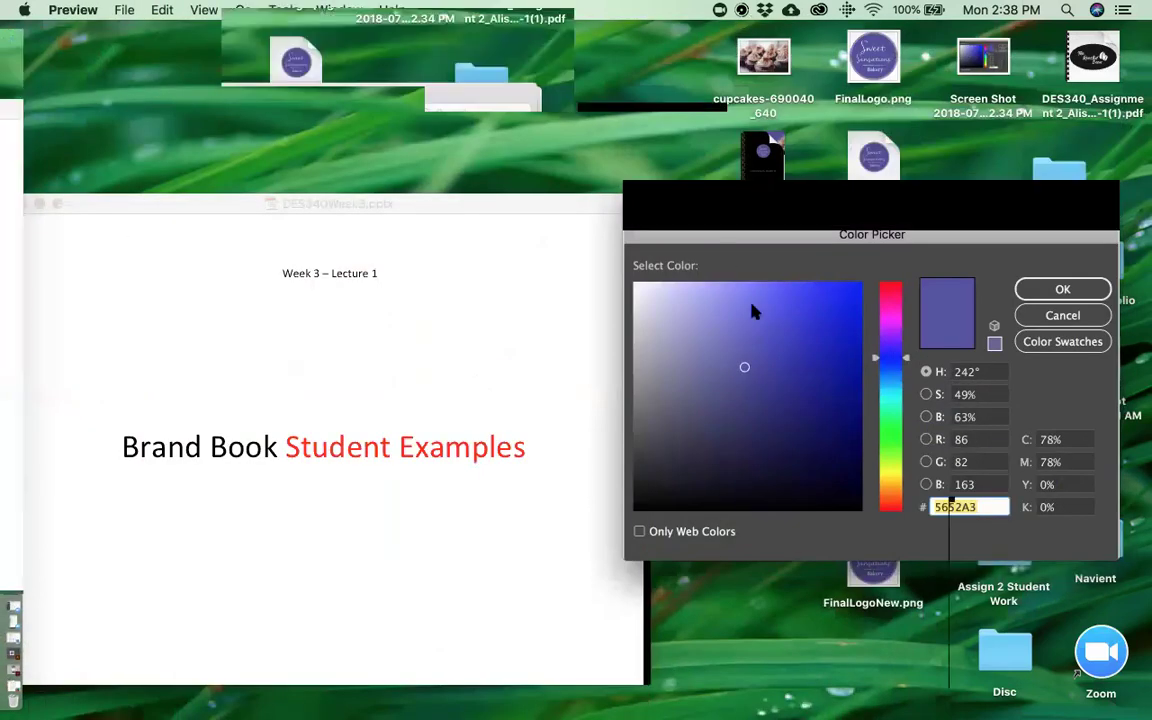
- Open the exported style guide PDF from the desktop in Acrobat Pro DC and check its cover and Table of Contents
double_click(762, 165)
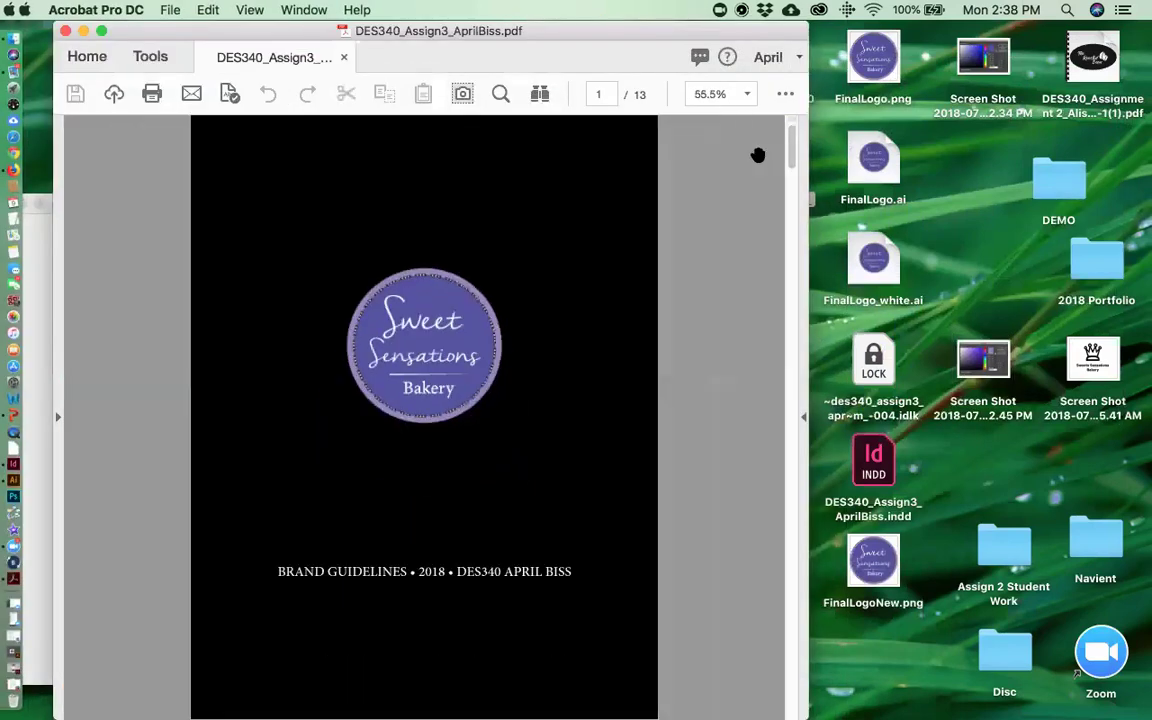
left_click_drag(166, 30, 233, 47)
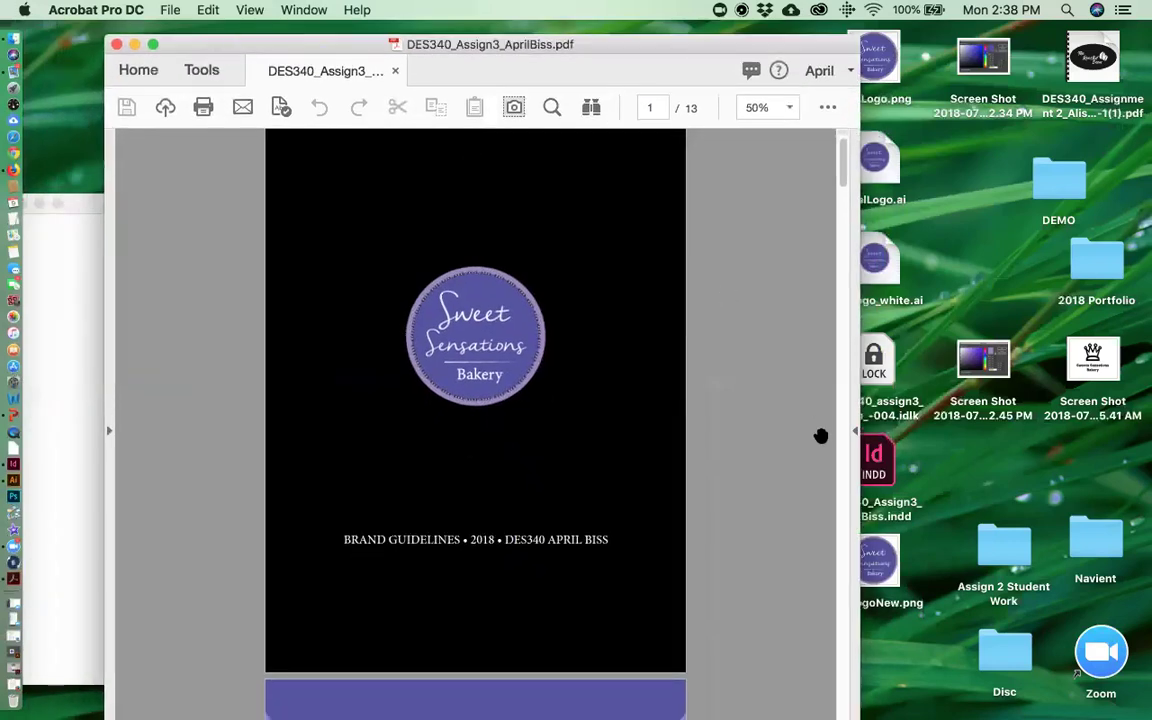
scroll(736, 168, "down", 1)
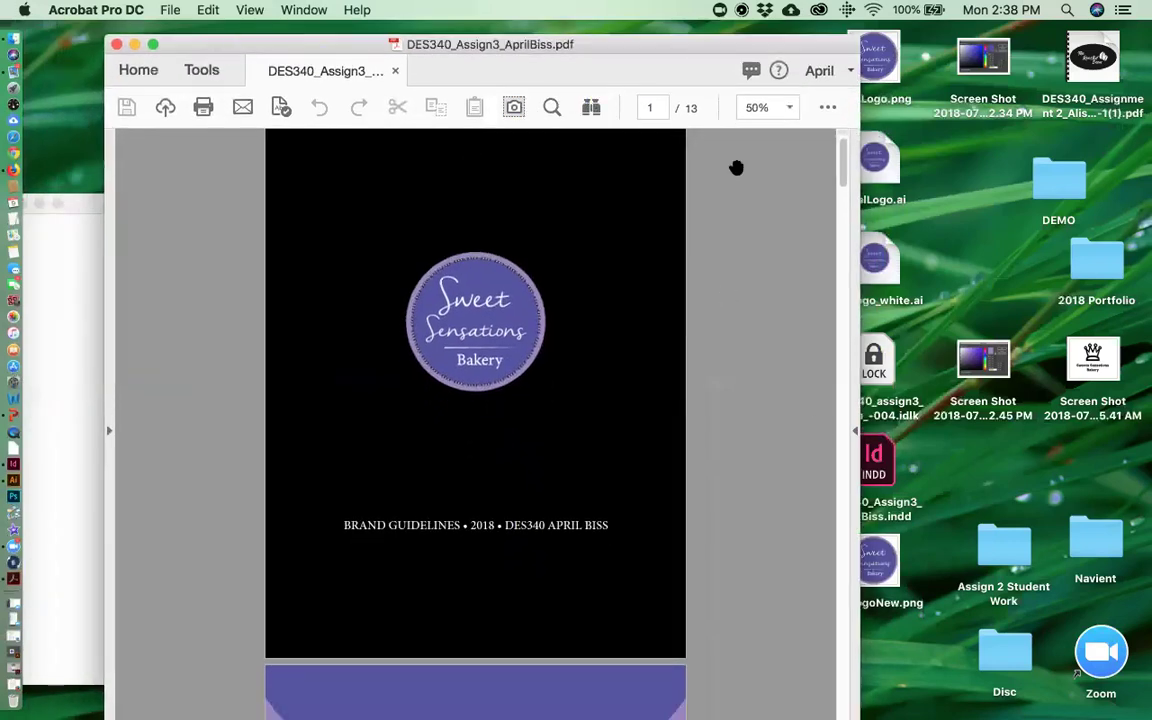
scroll(736, 168, "down", 10)
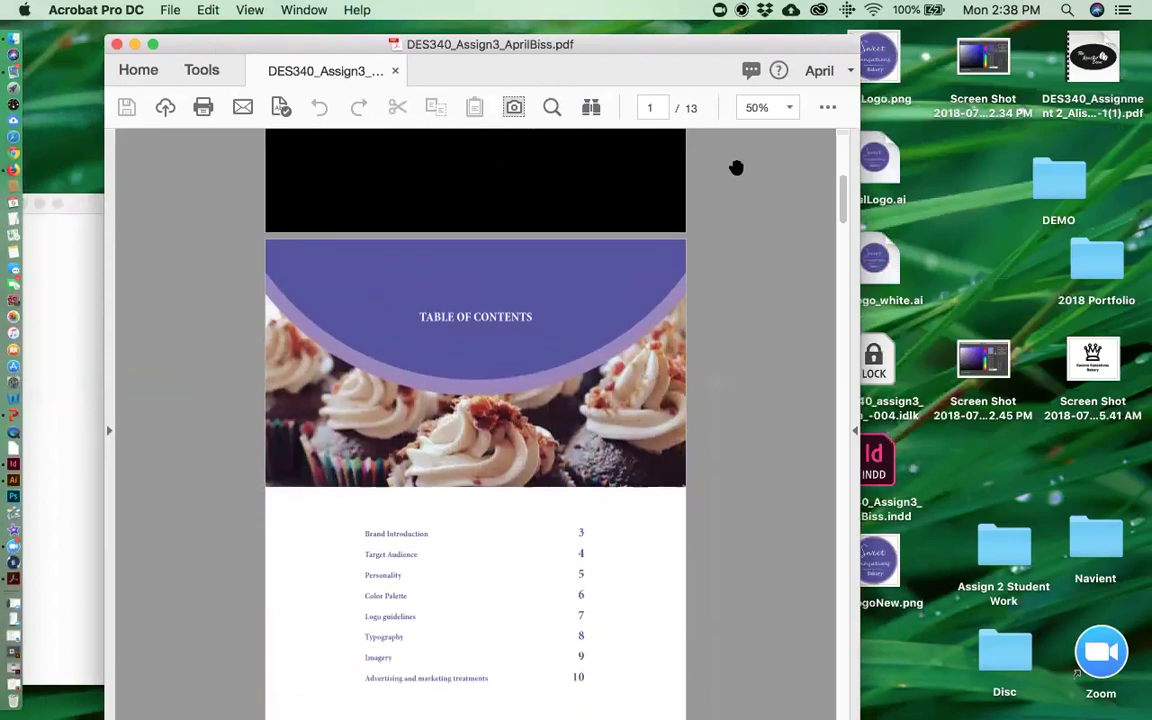
scroll(736, 168, "down", 1)
scroll(743, 288, "down", 10)
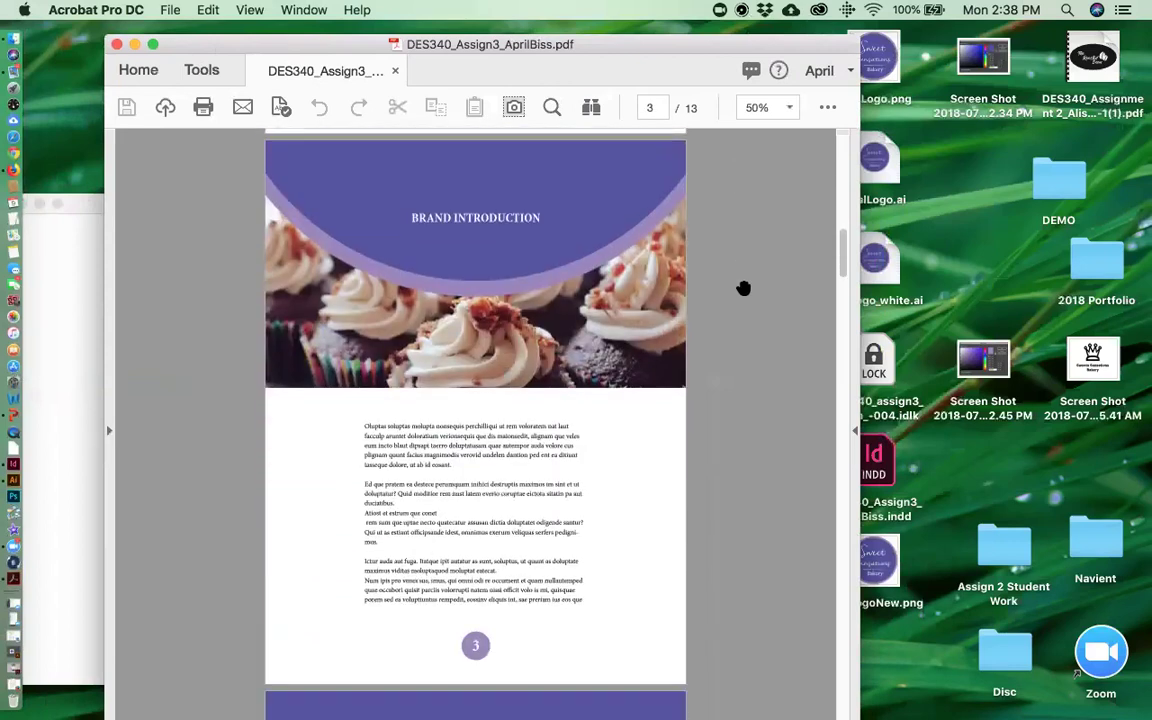
scroll(743, 288, "up", 15)
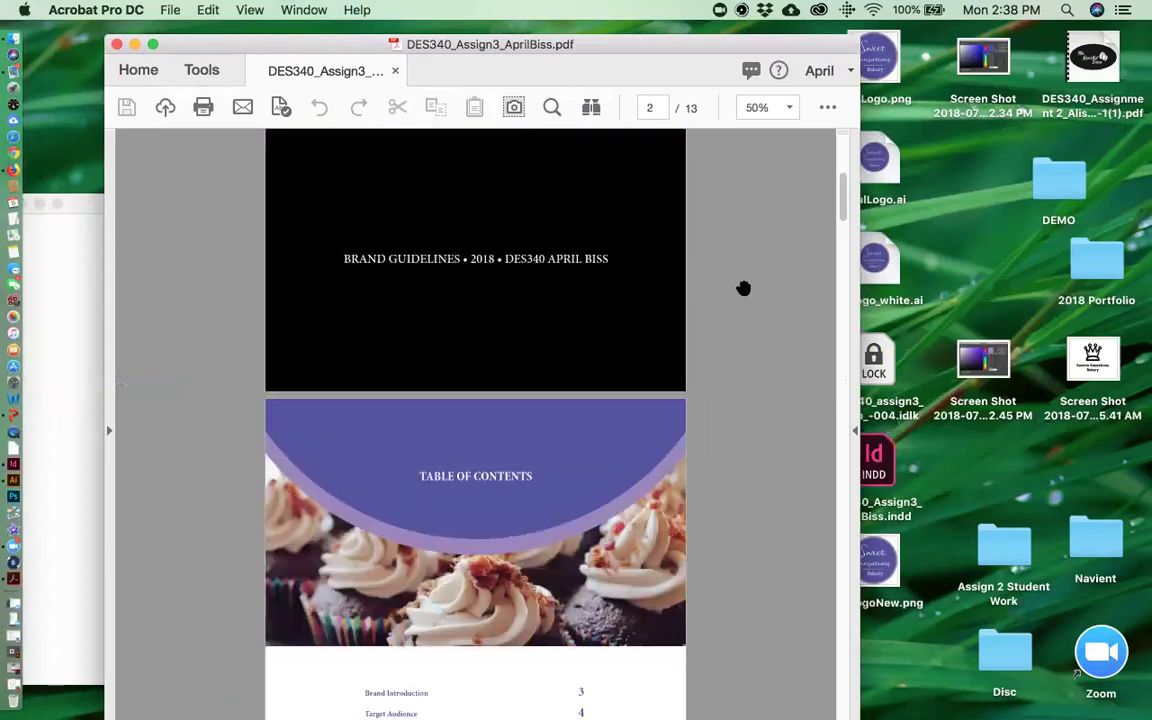
scroll(524, 475, "down", 8)
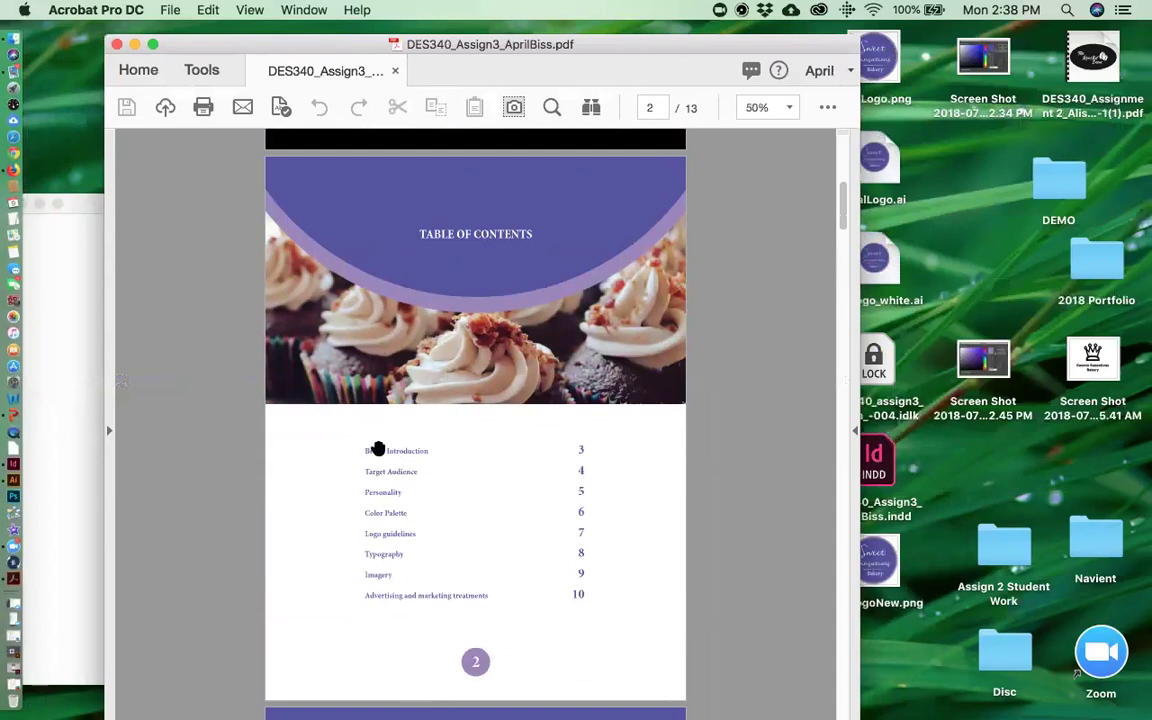
- Review the Brand Introduction, Target Audience and Personality pages of the exported PDF
scroll(689, 508, "down", 1)
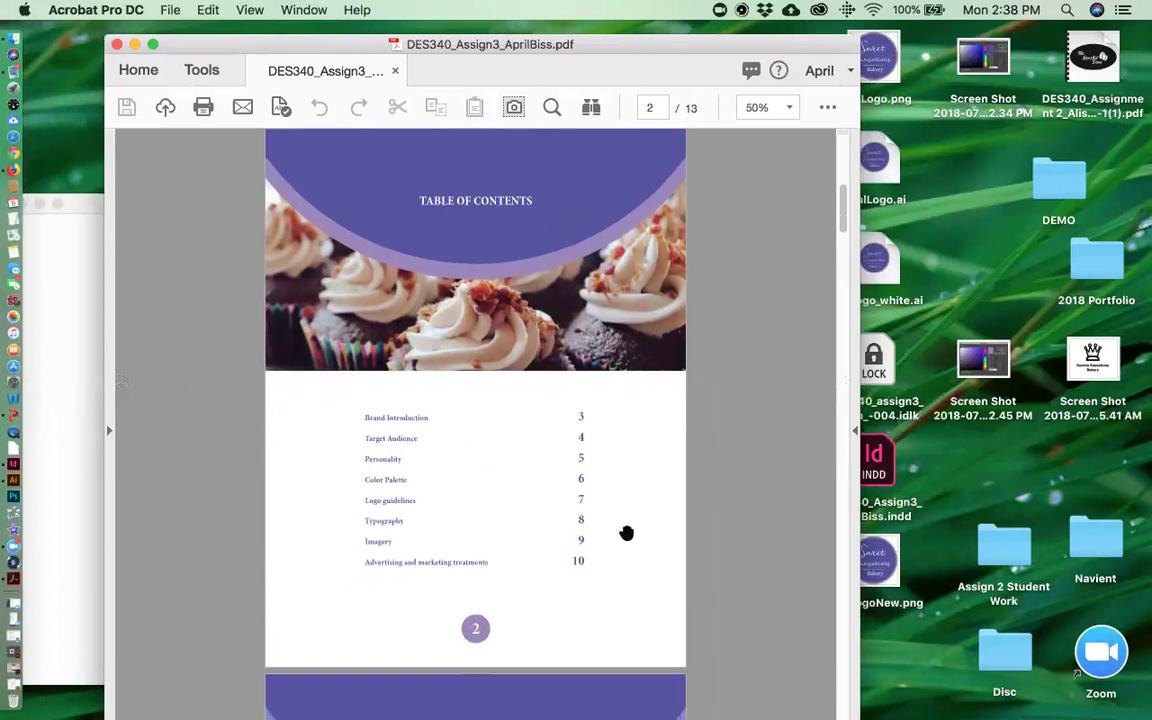
scroll(625, 532, "down", 10)
scroll(626, 533, "down", 3)
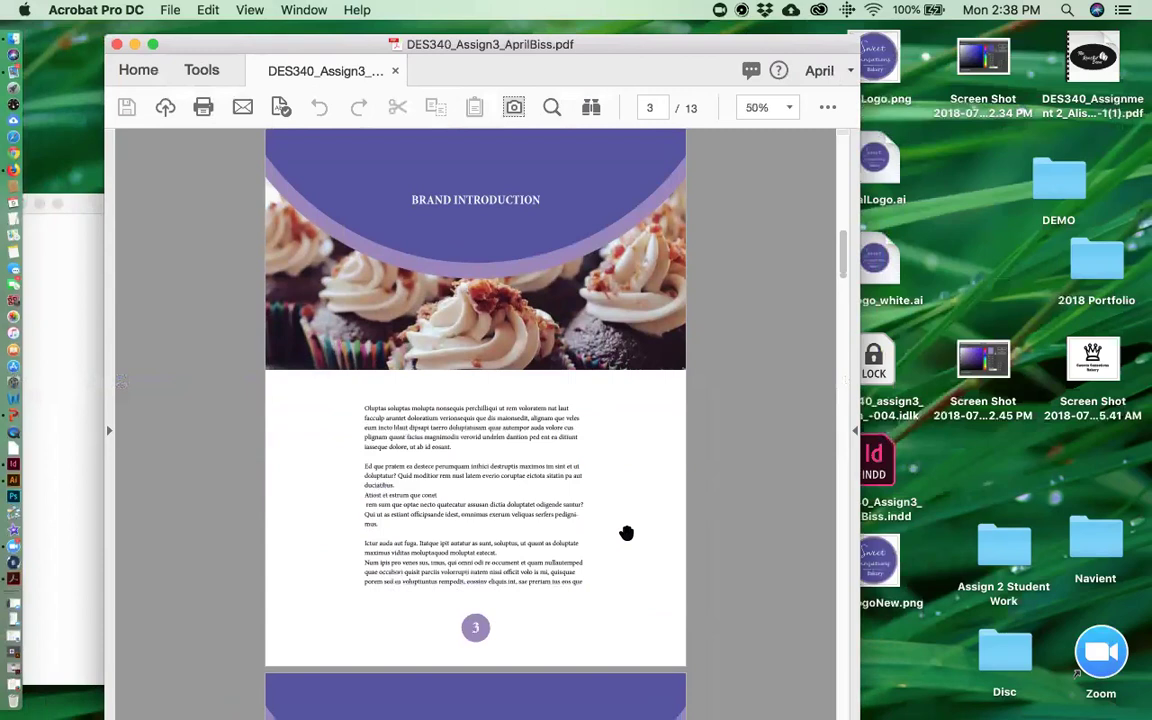
scroll(626, 533, "down", 15)
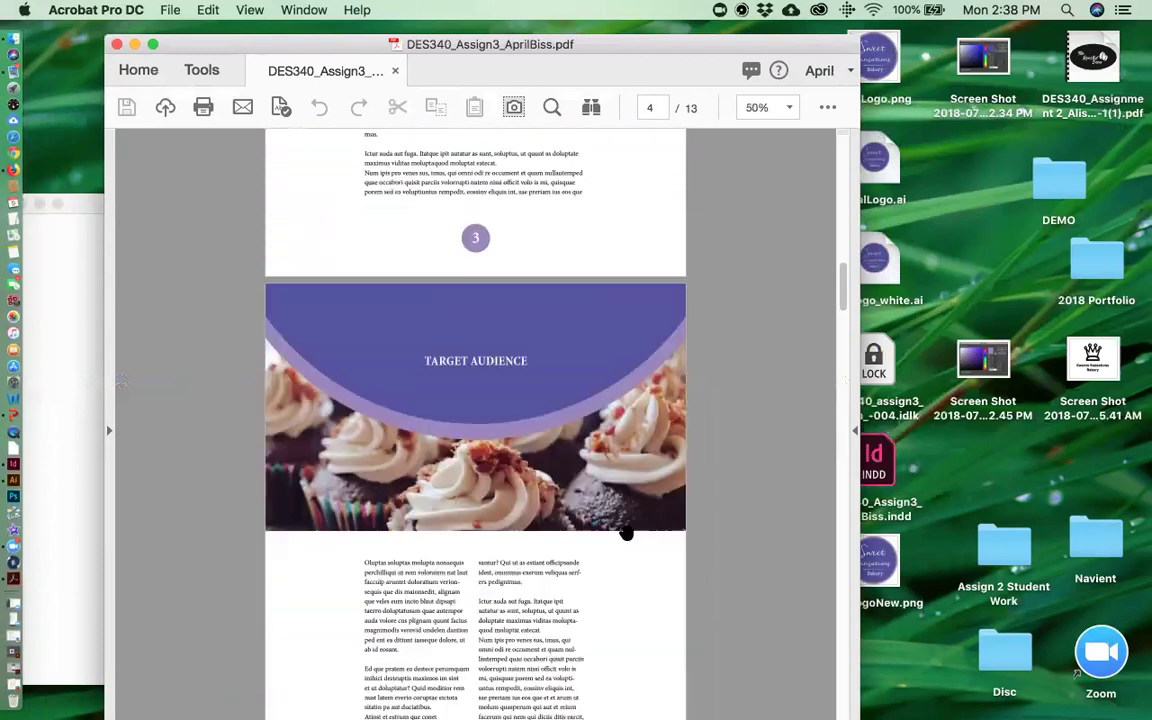
scroll(626, 533, "down", 14)
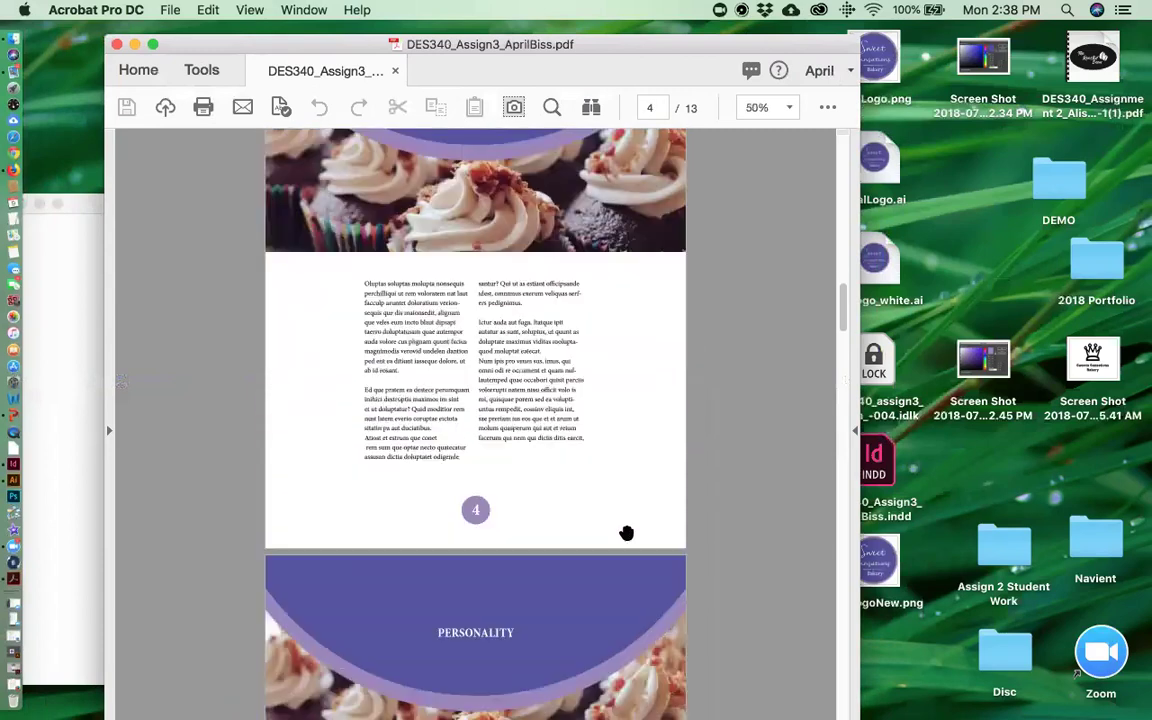
scroll(626, 533, "down", 14)
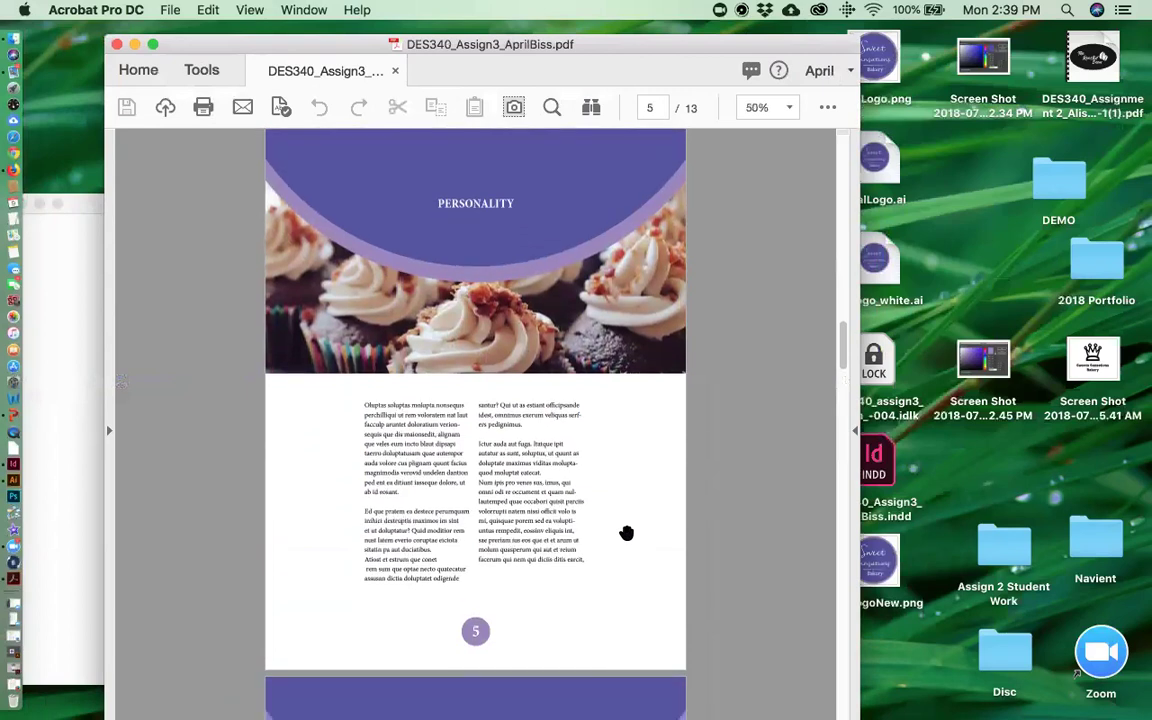